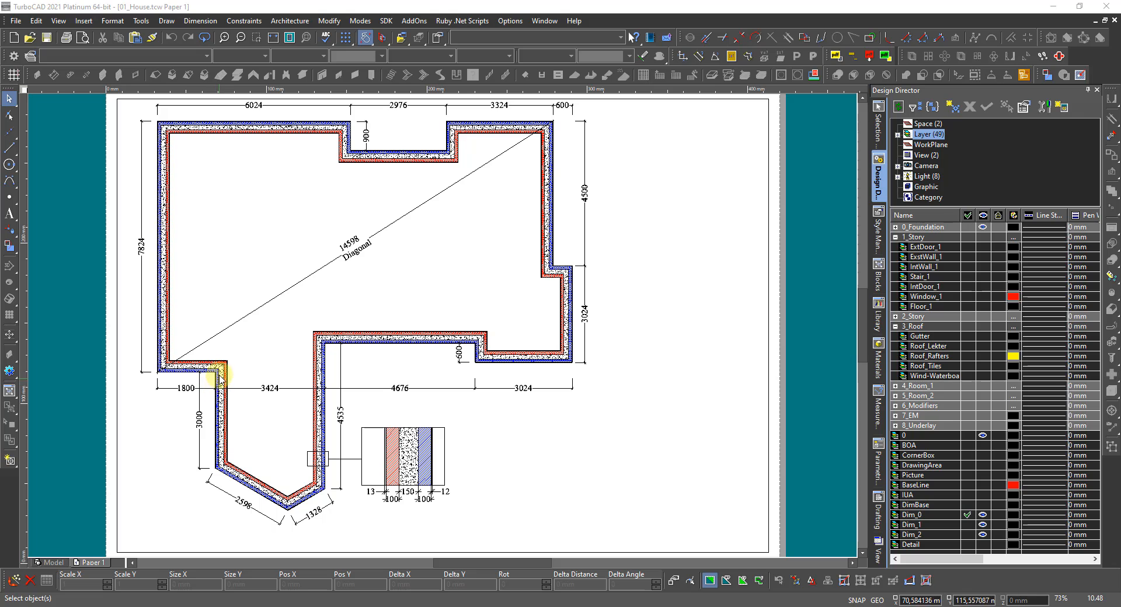
# Activate the Select and Edit tool and switch from the Paper 1 layout to model space.
pyautogui.scroll(8, 217, 467)
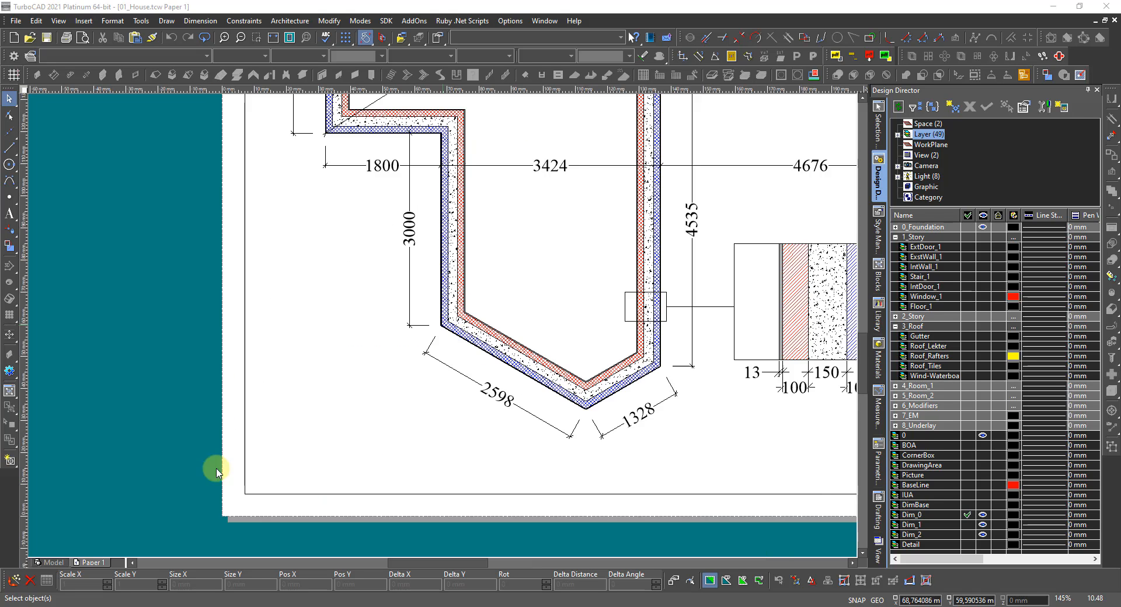
pyautogui.scroll(3, 446, 327)
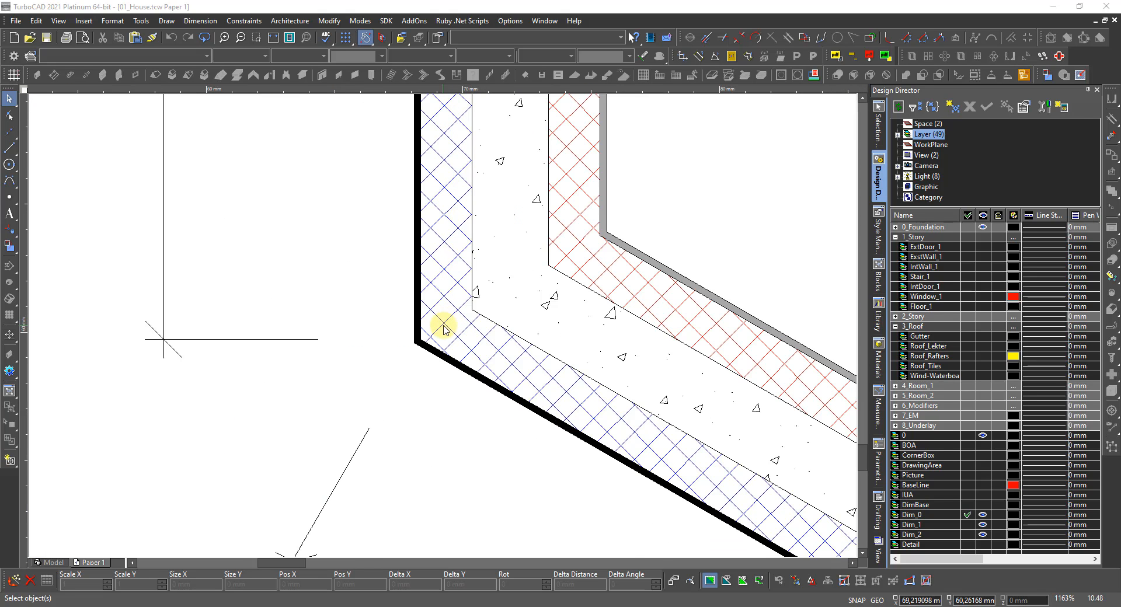
pyautogui.click(289, 308)
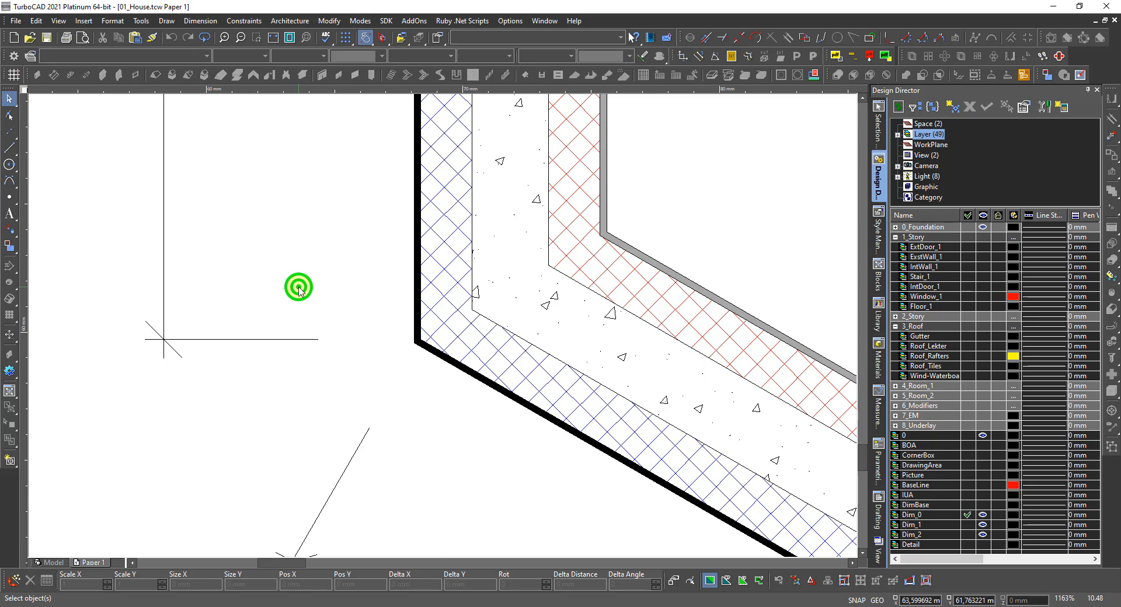
pyautogui.rightClick(299, 289)
pyautogui.click(321, 233)
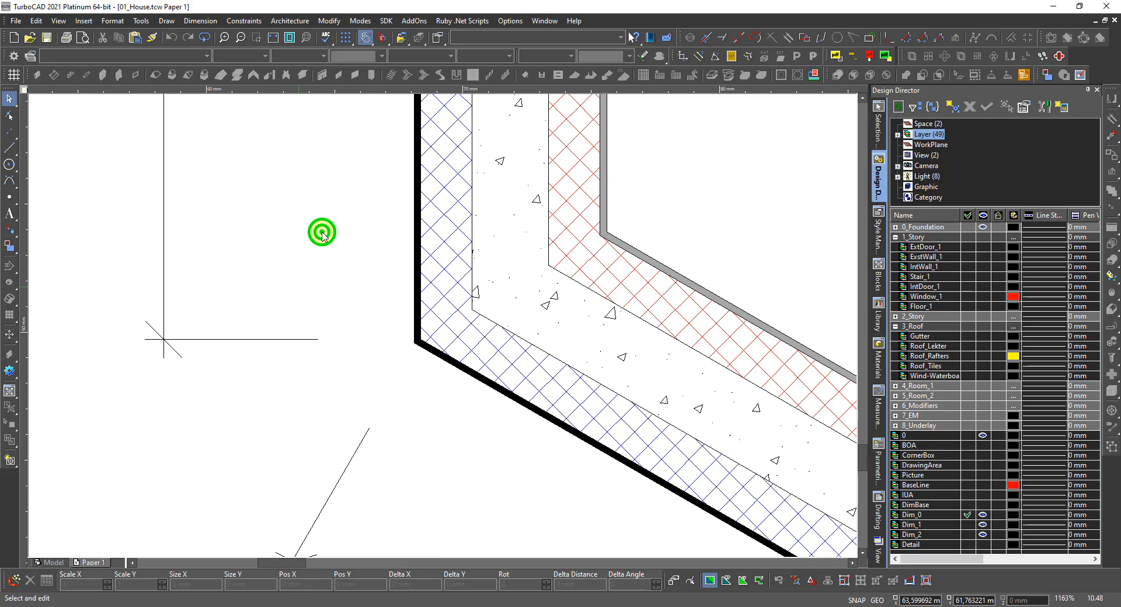
pyautogui.click(271, 339)
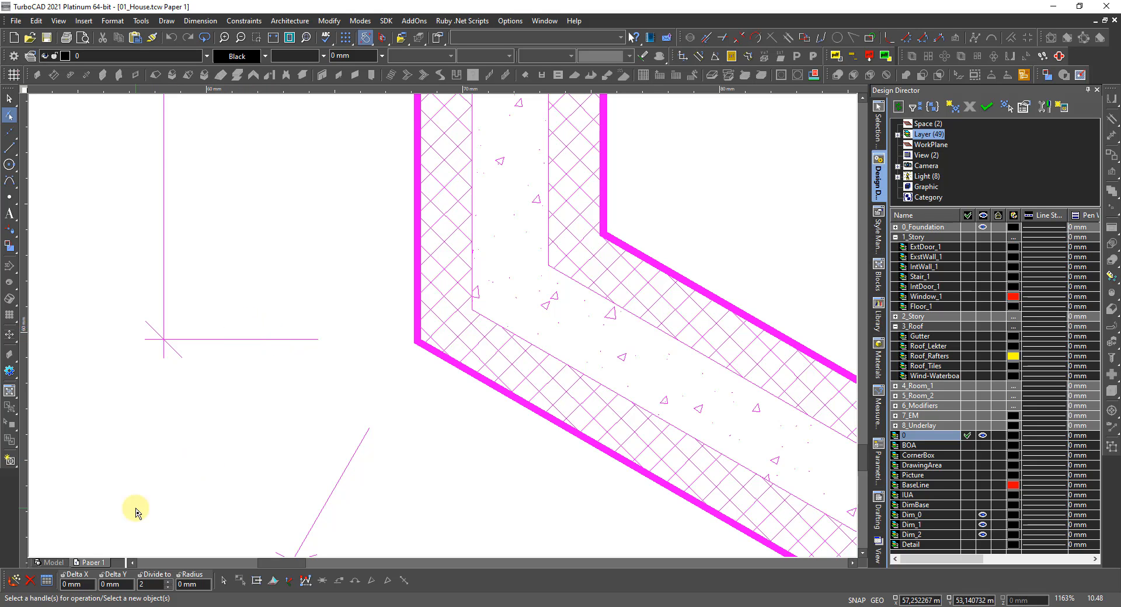
pyautogui.press('Escape')
pyautogui.click(53, 562)
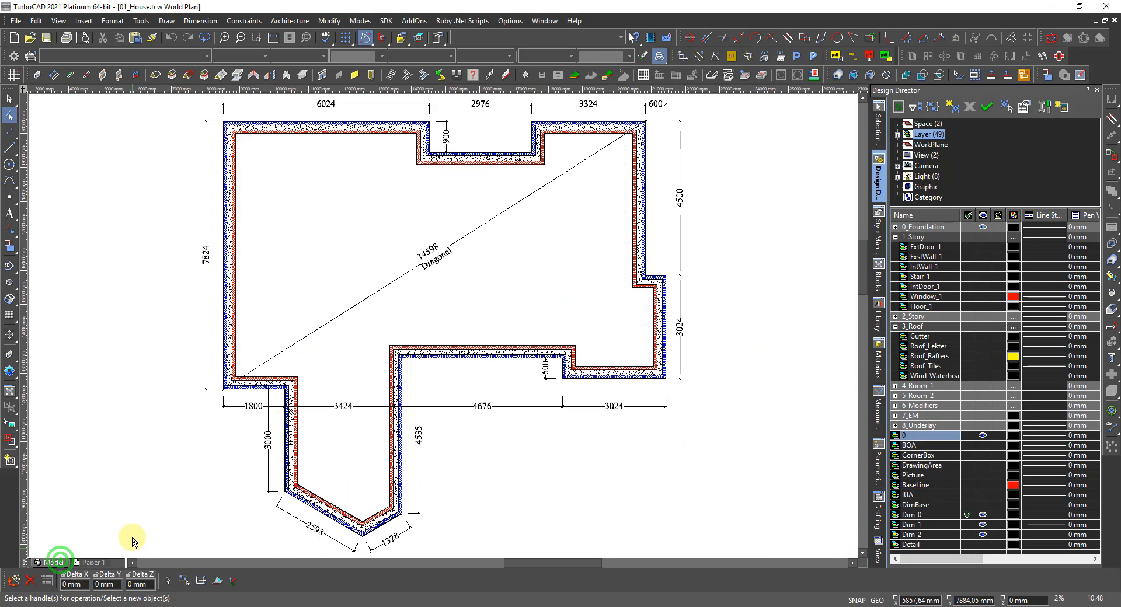
# Check where the bay's vertical 3000 dimension attaches to the outer wall corners at both of its ends.
pyautogui.click(273, 494)
pyautogui.scroll(10, 274, 494)
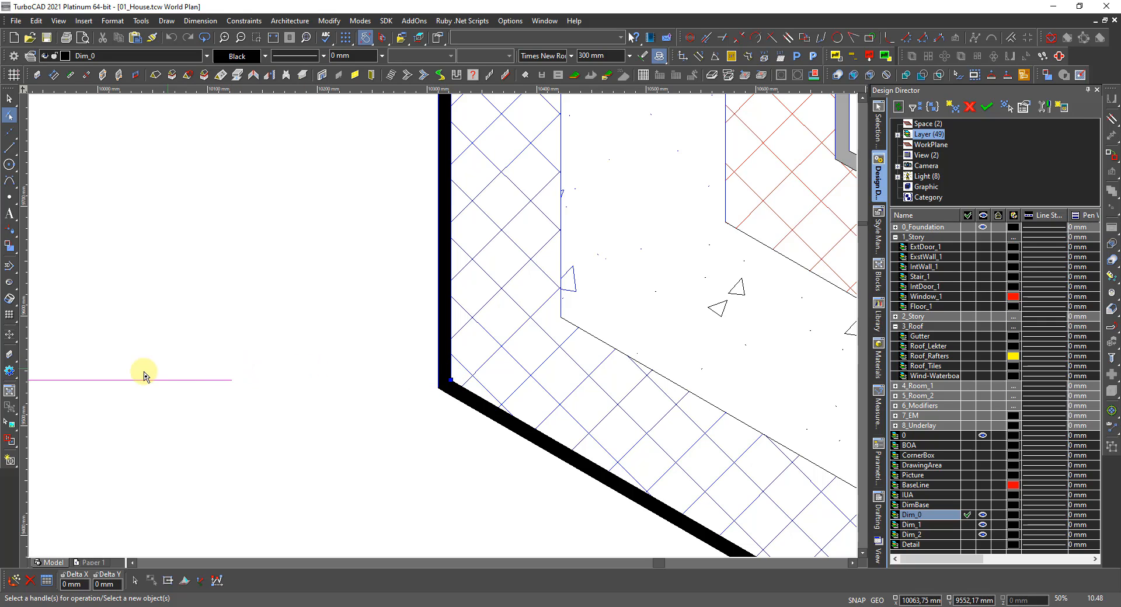
pyautogui.scroll(-4, 145, 373)
pyautogui.scroll(-3, 443, 329)
pyautogui.scroll(2, 393, 222)
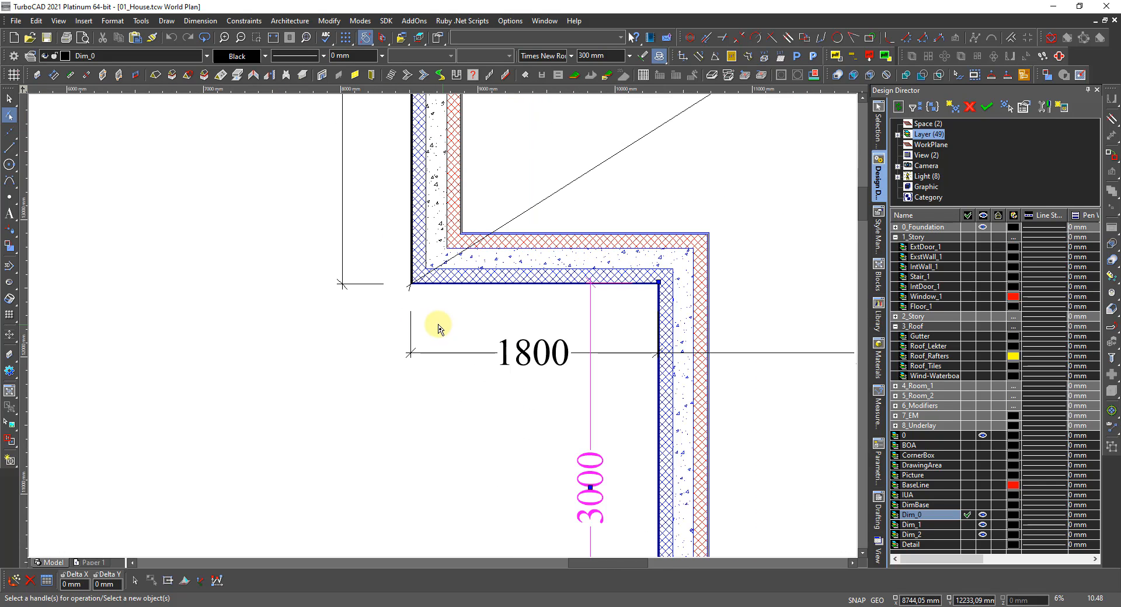
# Examine the attachment points of the 1800 and 7824 dimensions at the outer wall corners, then deselect the dimension.
pyautogui.scroll(2, 424, 291)
pyautogui.click(444, 476)
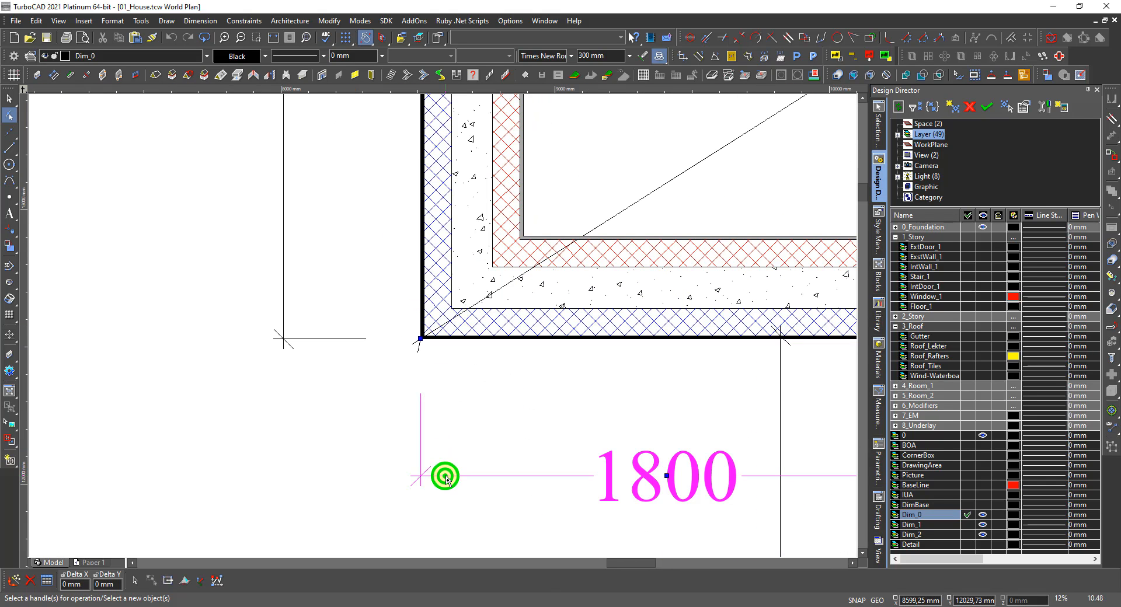
pyautogui.click(352, 340)
pyautogui.scroll(-4, 353, 340)
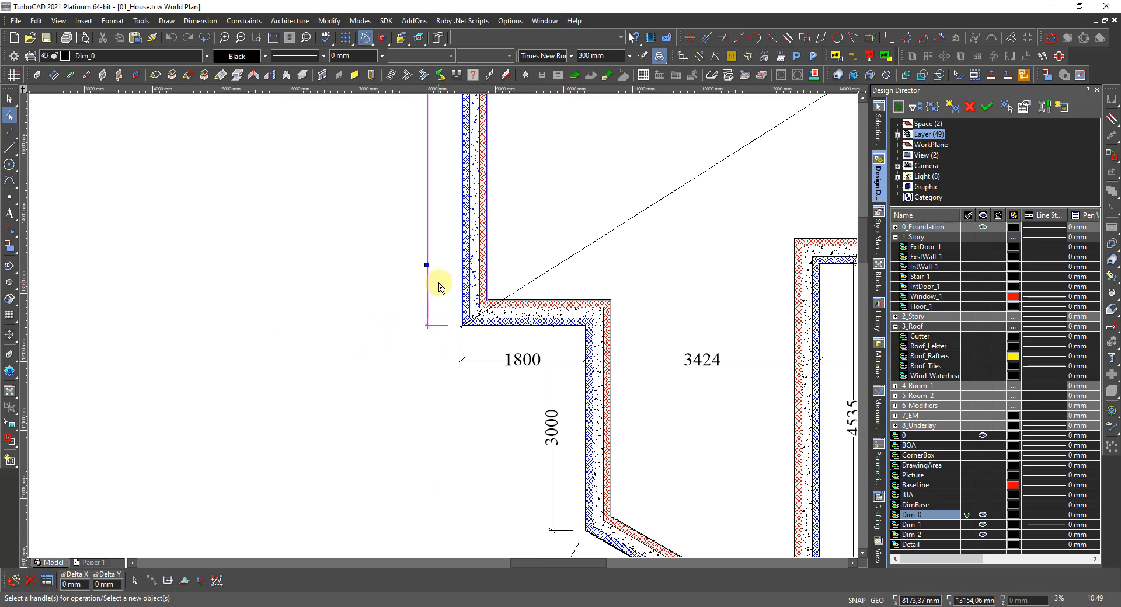
pyautogui.scroll(2, 439, 315)
pyautogui.scroll(-5, 437, 321)
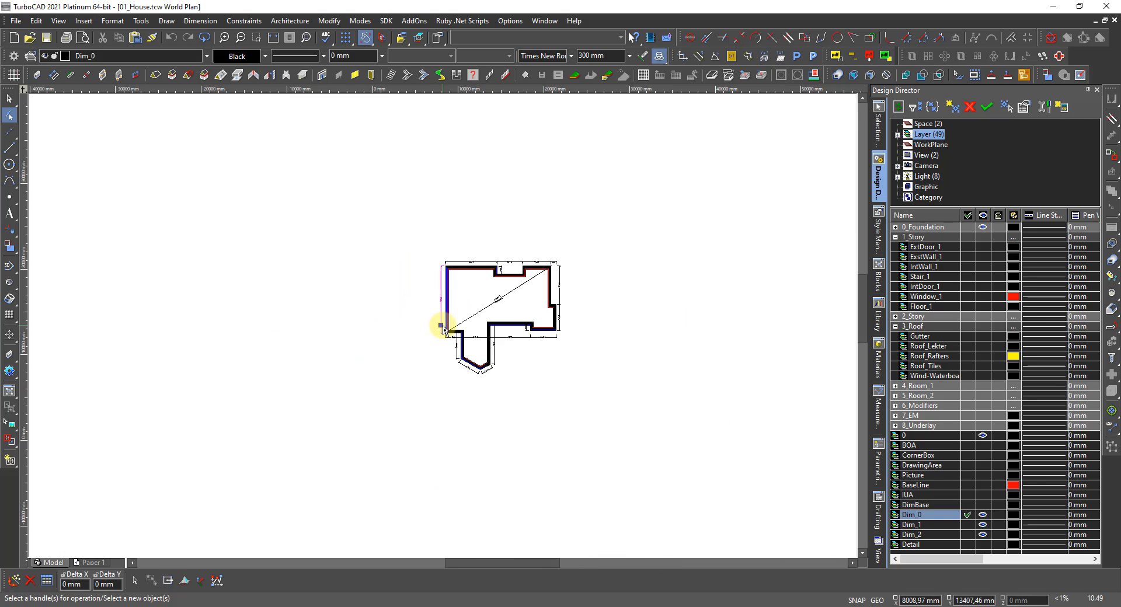
pyautogui.scroll(3, 441, 292)
pyautogui.scroll(4, 439, 307)
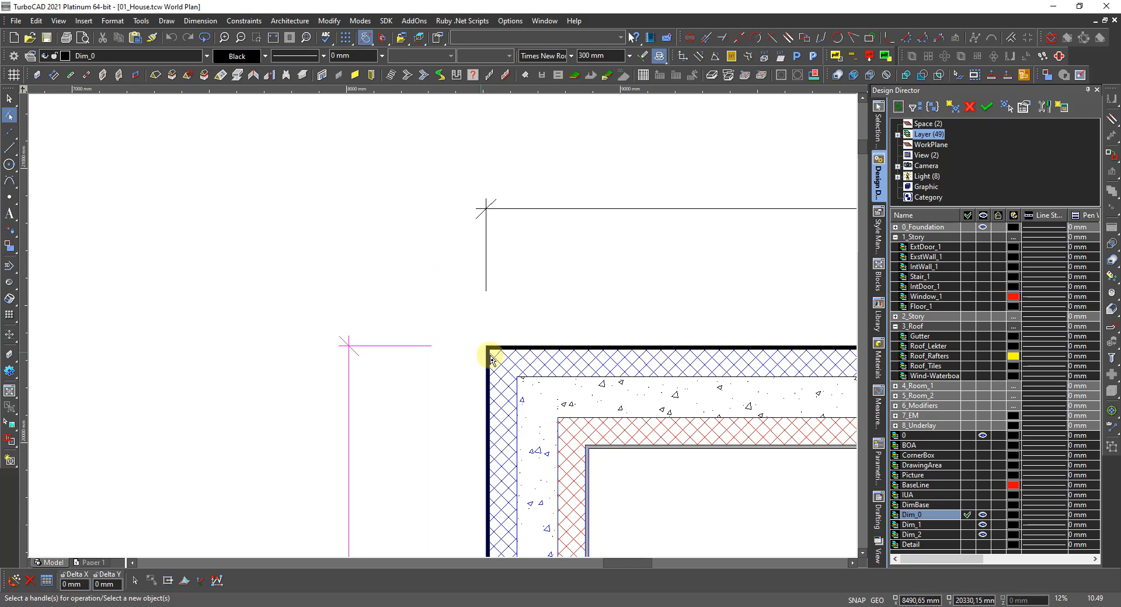
pyautogui.scroll(-5, 467, 333)
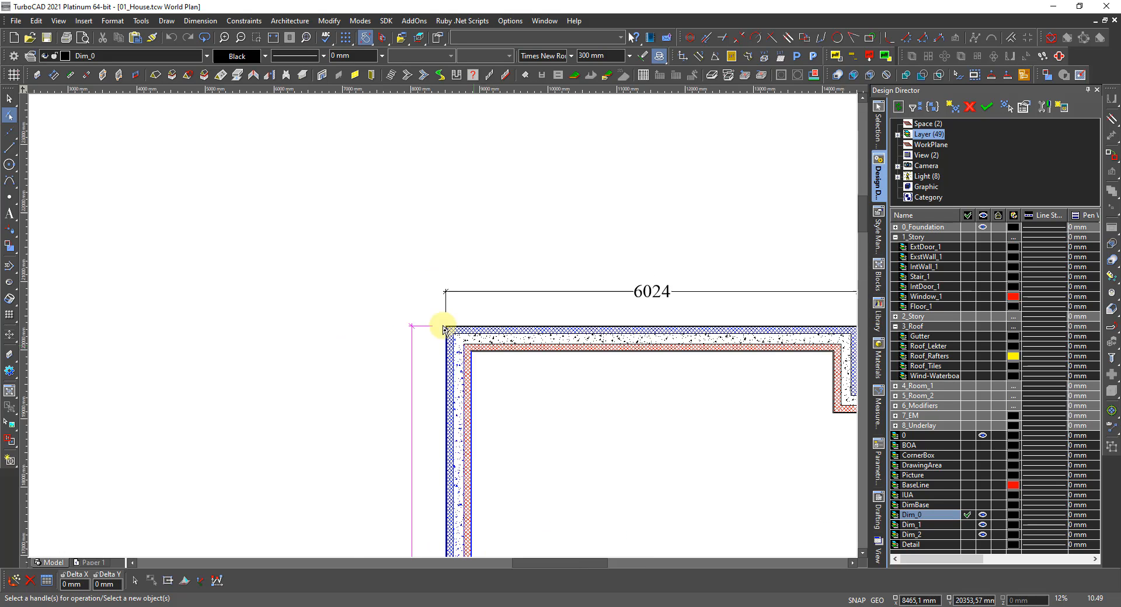
pyautogui.scroll(2, 471, 501)
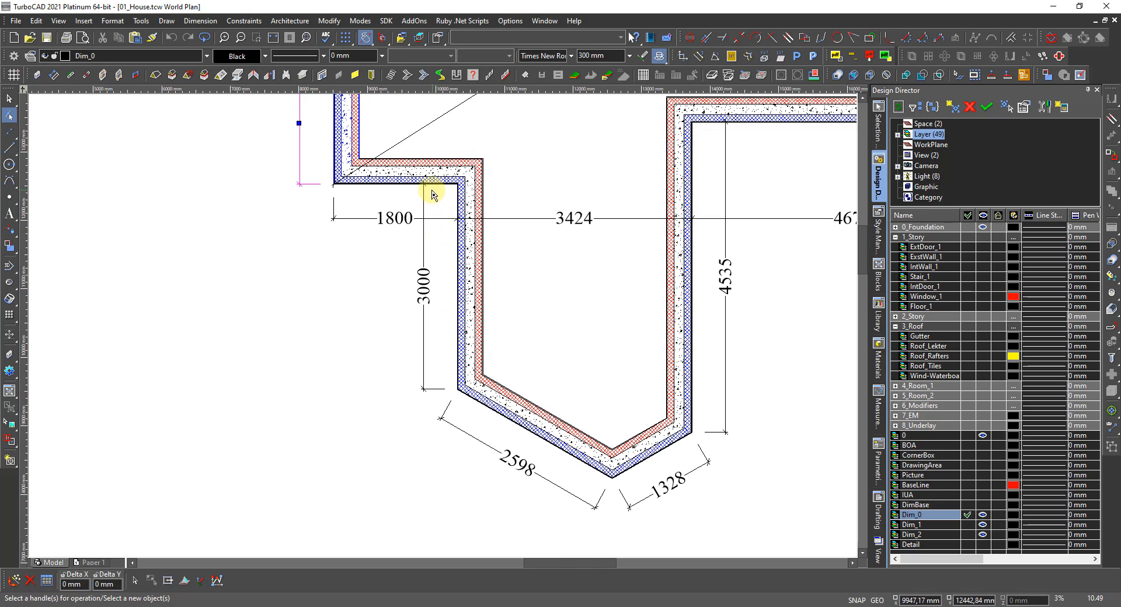
pyautogui.scroll(3, 432, 192)
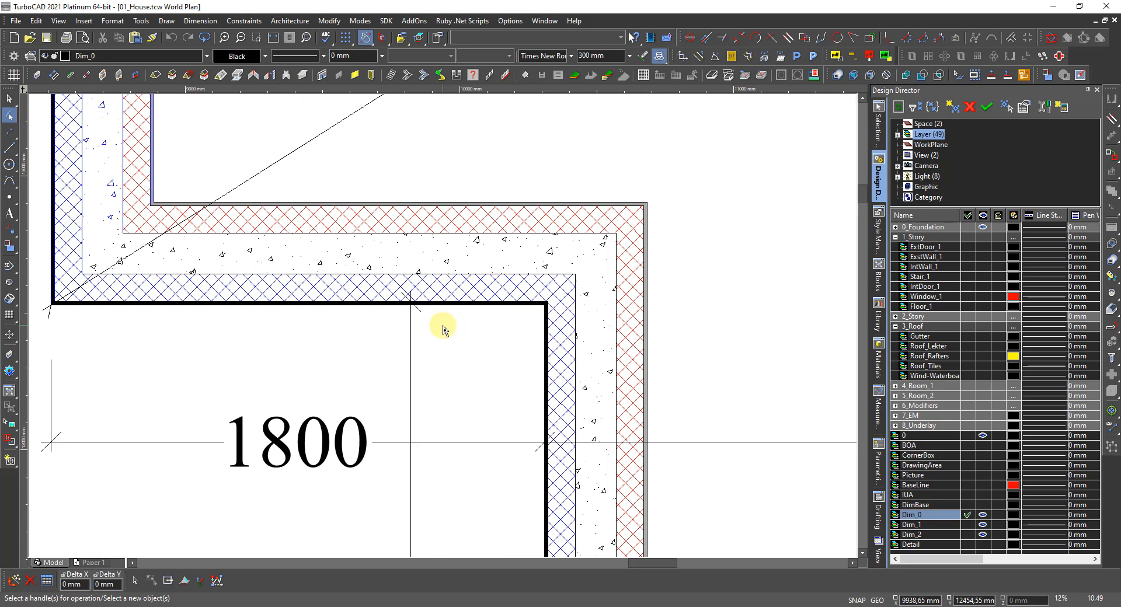
pyautogui.click(326, 439)
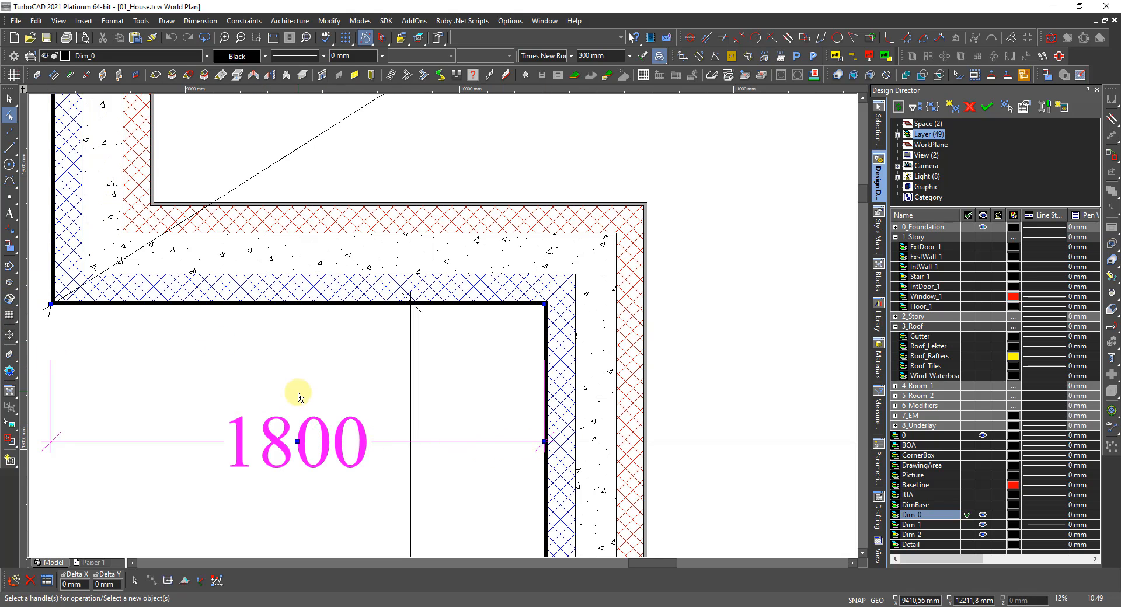
pyautogui.press('Escape')
# Move the upper measuring point of the vertical 3000 dimension onto the outermost wall corner.
pyautogui.click(410, 317)
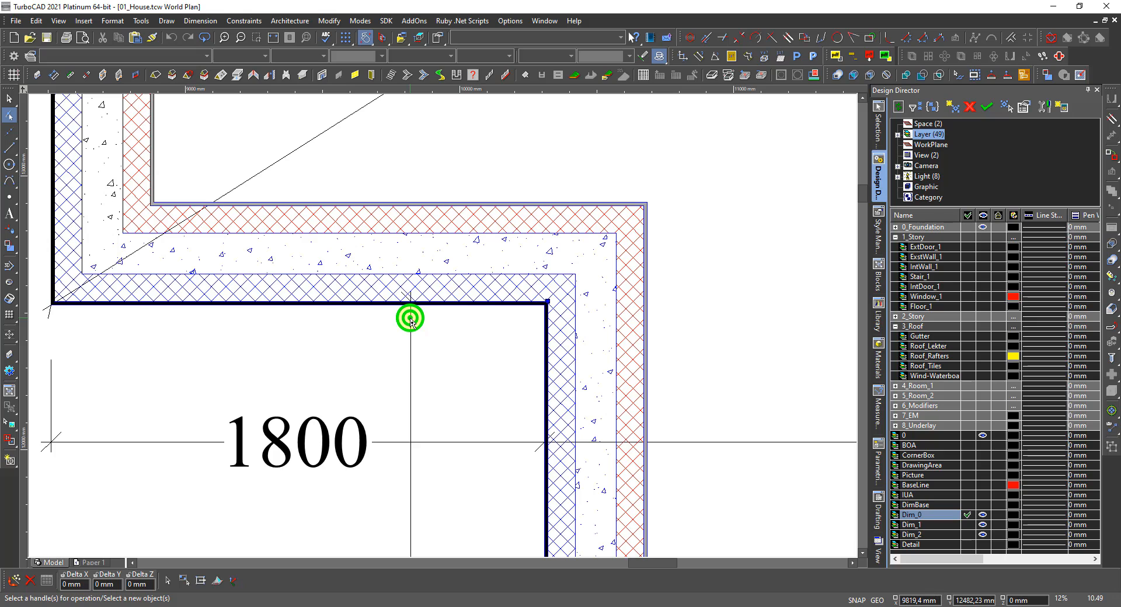
pyautogui.click(547, 302)
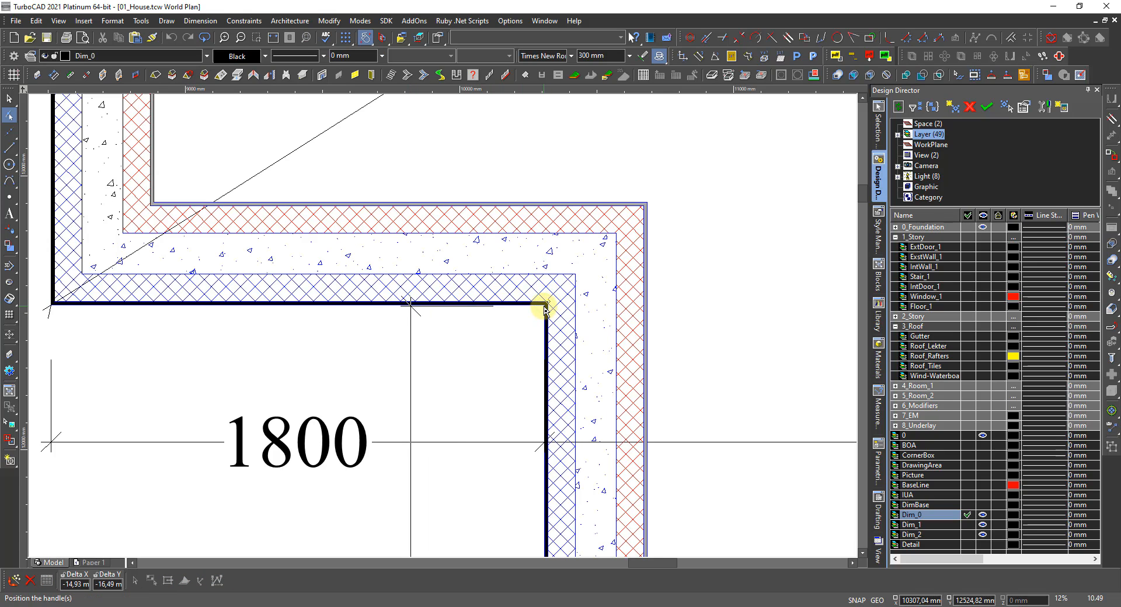
pyautogui.click(490, 350)
# Move the lower measuring point of the bay's vertical dimension onto the outermost corner of the black outer wall layer.
pyautogui.scroll(-5, 443, 320)
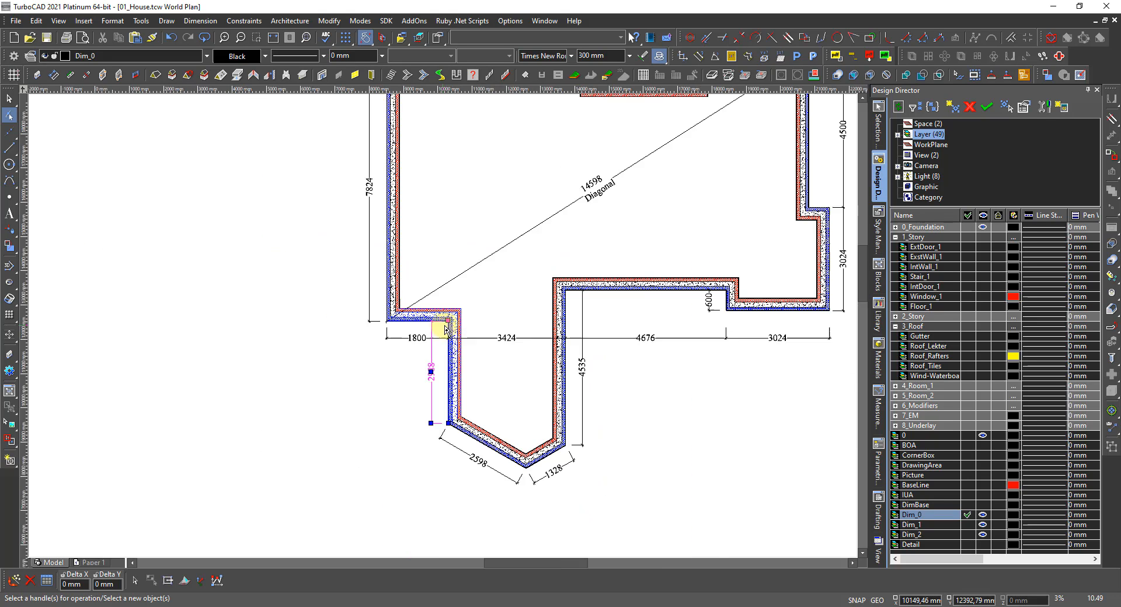
pyautogui.scroll(3, 433, 358)
pyautogui.scroll(4, 443, 331)
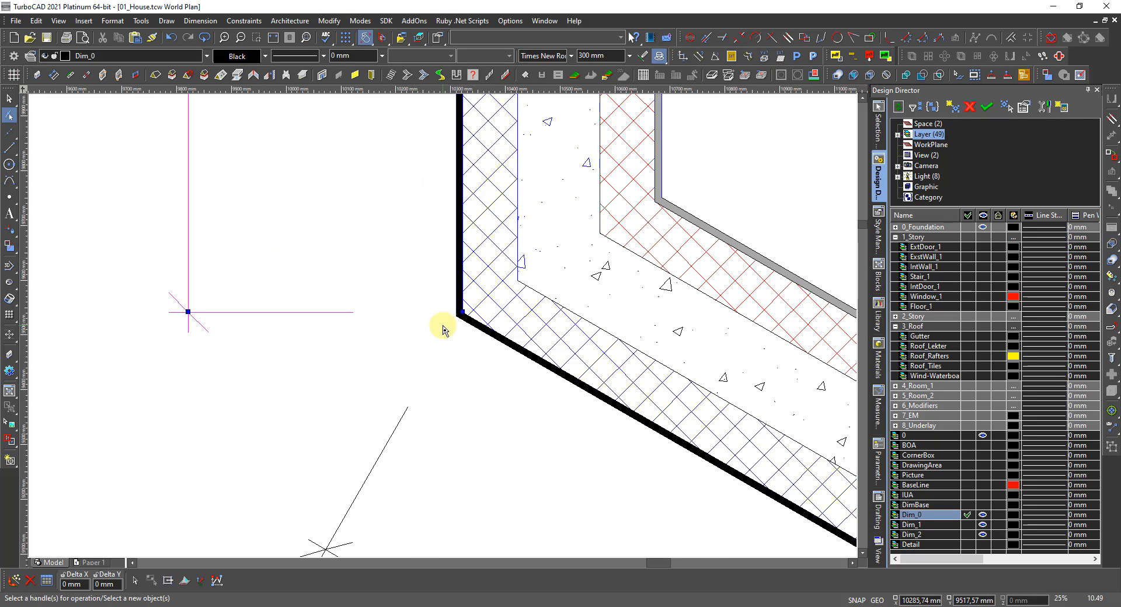
pyautogui.scroll(3, 448, 315)
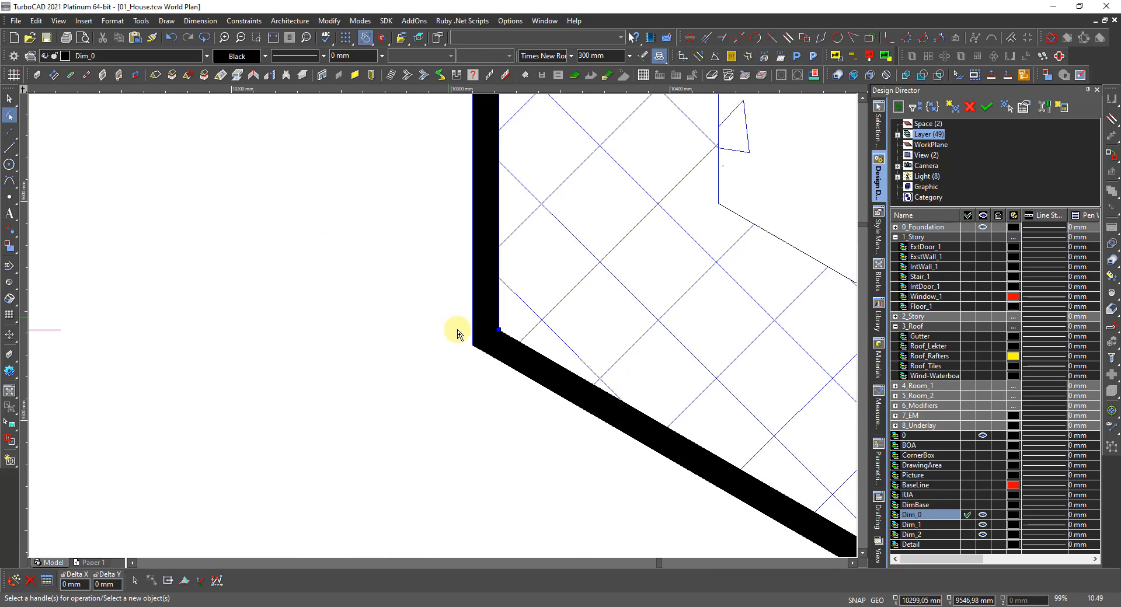
pyautogui.click(498, 331)
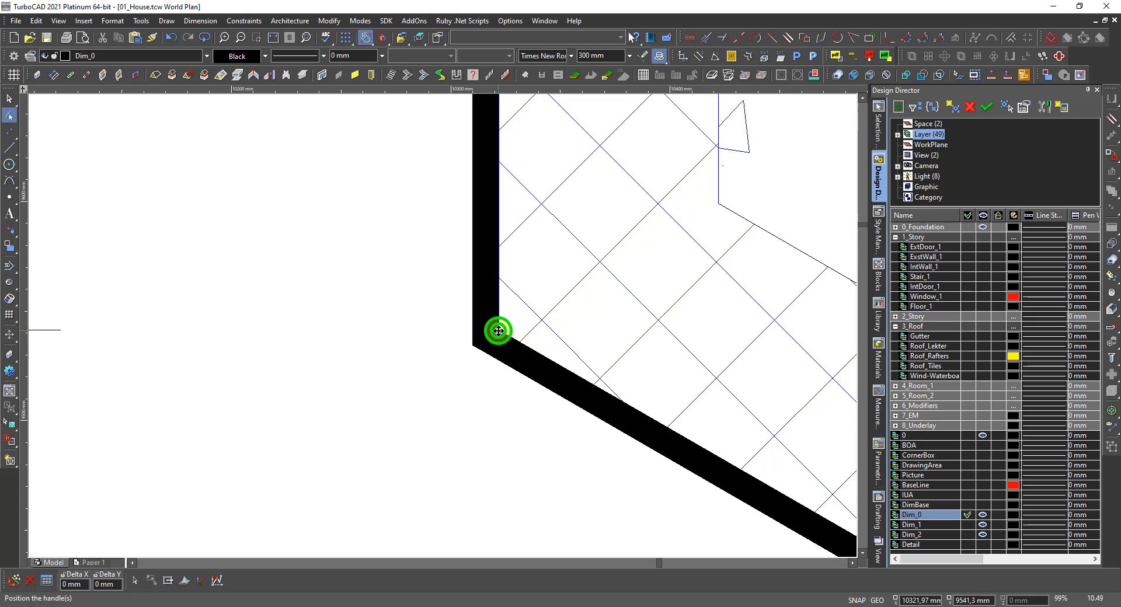
pyautogui.click(473, 351)
pyautogui.scroll(-4, 446, 325)
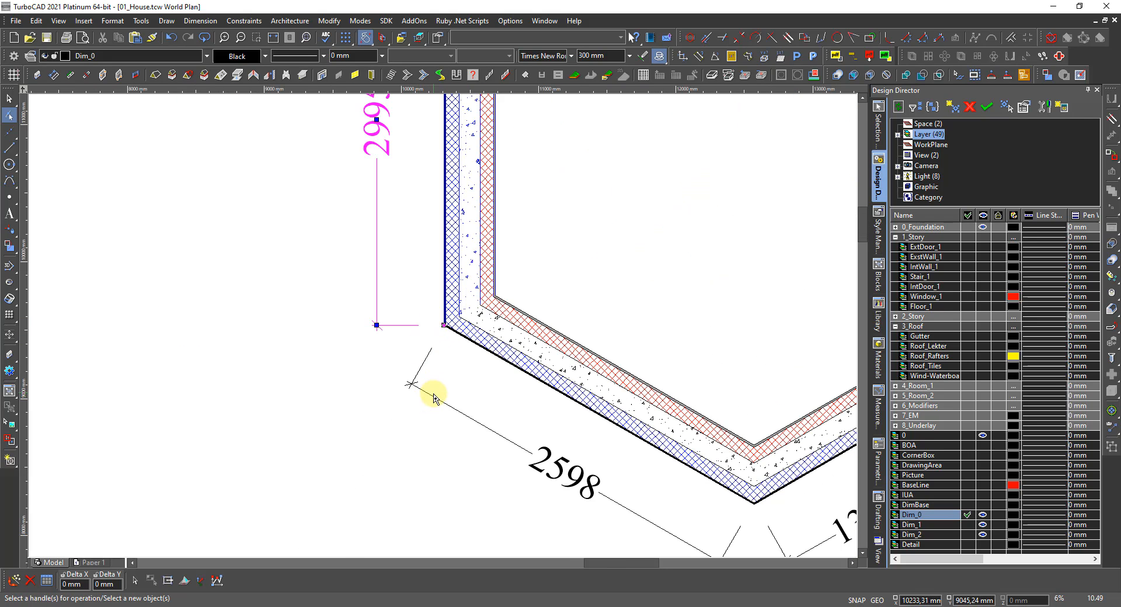
# Move the upper measuring point of the sloping 2598 dimension onto the same outermost bay wall corner.
pyautogui.click(428, 393)
pyautogui.scroll(5, 438, 351)
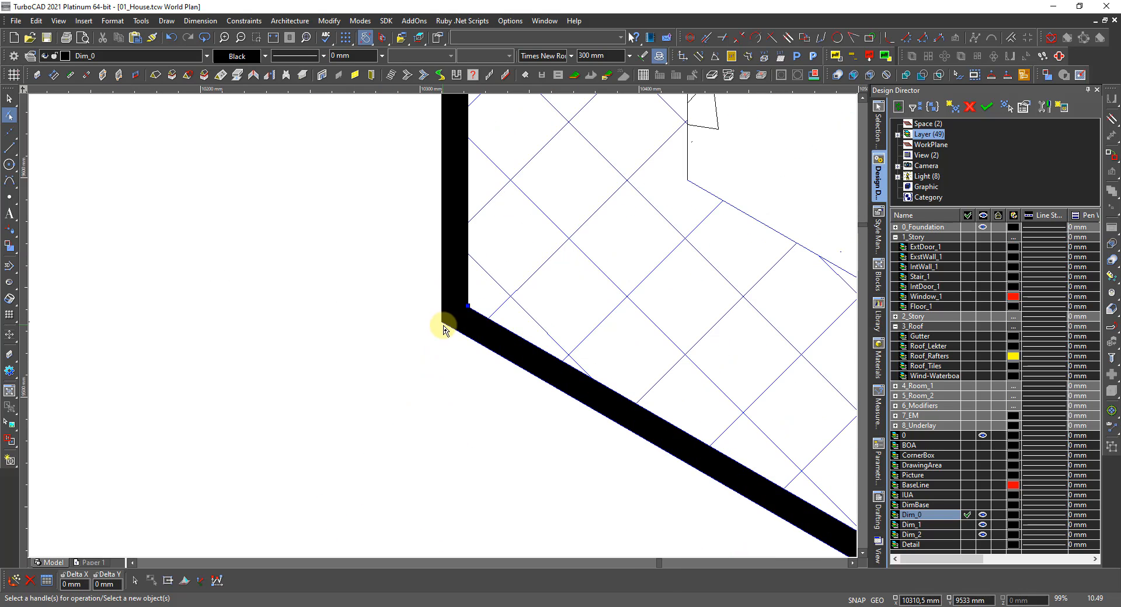
pyautogui.click(470, 305)
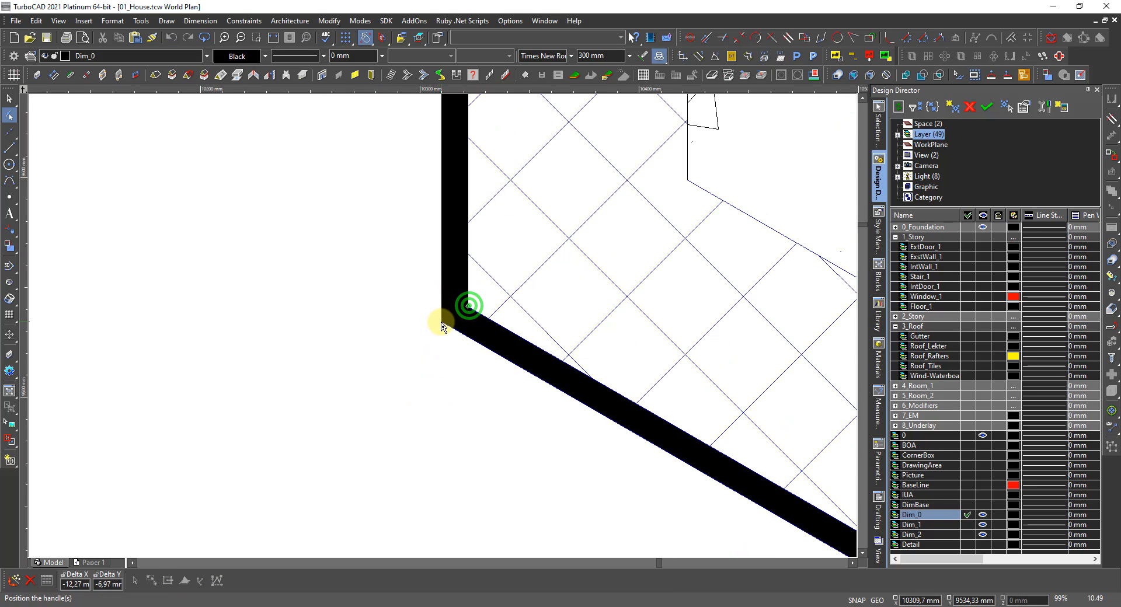
pyautogui.click(441, 324)
pyautogui.scroll(-5, 461, 342)
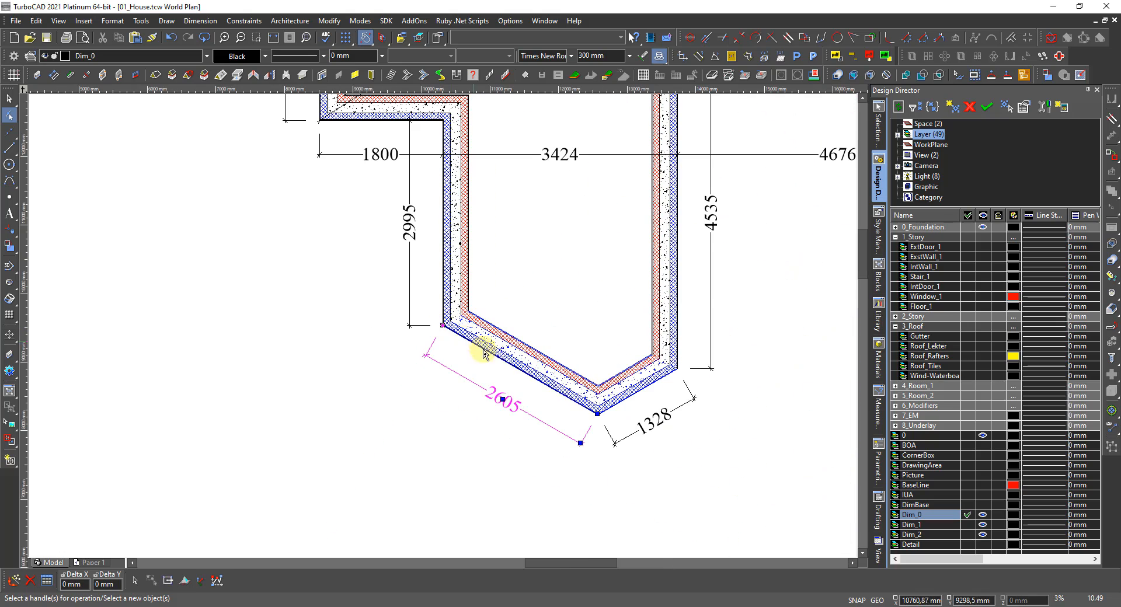
# Try to move the lower measuring point of the bay's longer sloping dimension onto the outer tip of the wall.
pyautogui.scroll(3, 414, 308)
pyautogui.scroll(3, 462, 351)
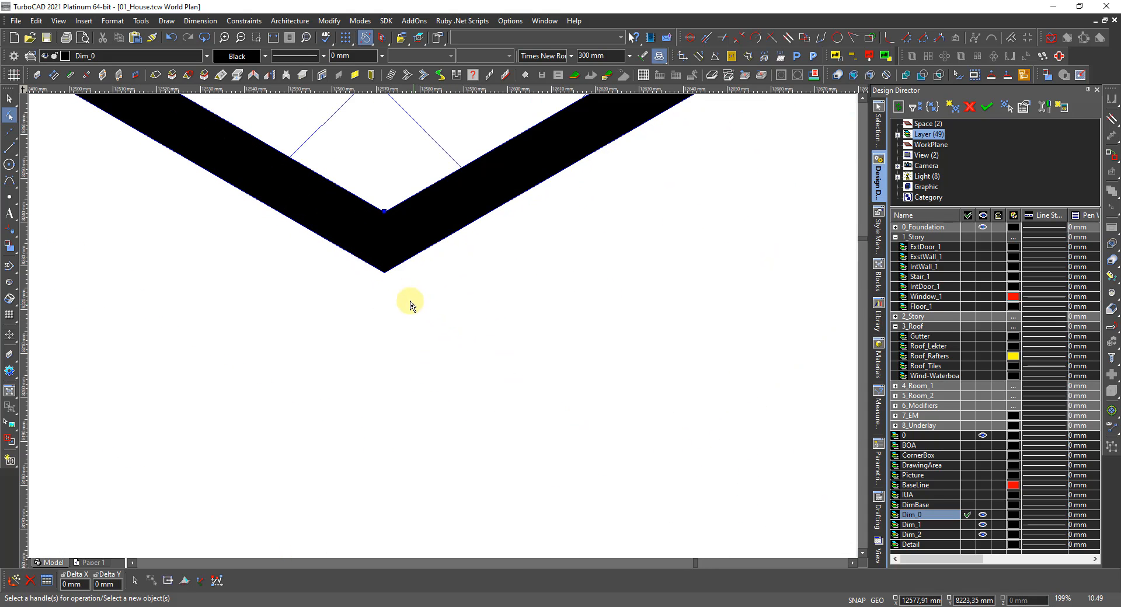
pyautogui.click(382, 211)
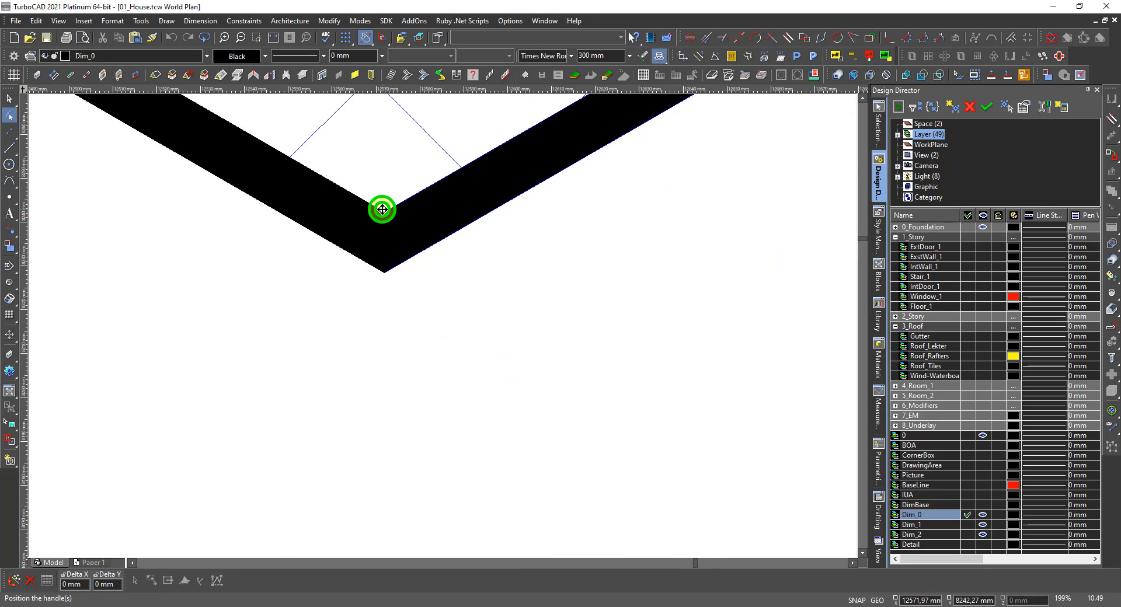
pyautogui.click(385, 277)
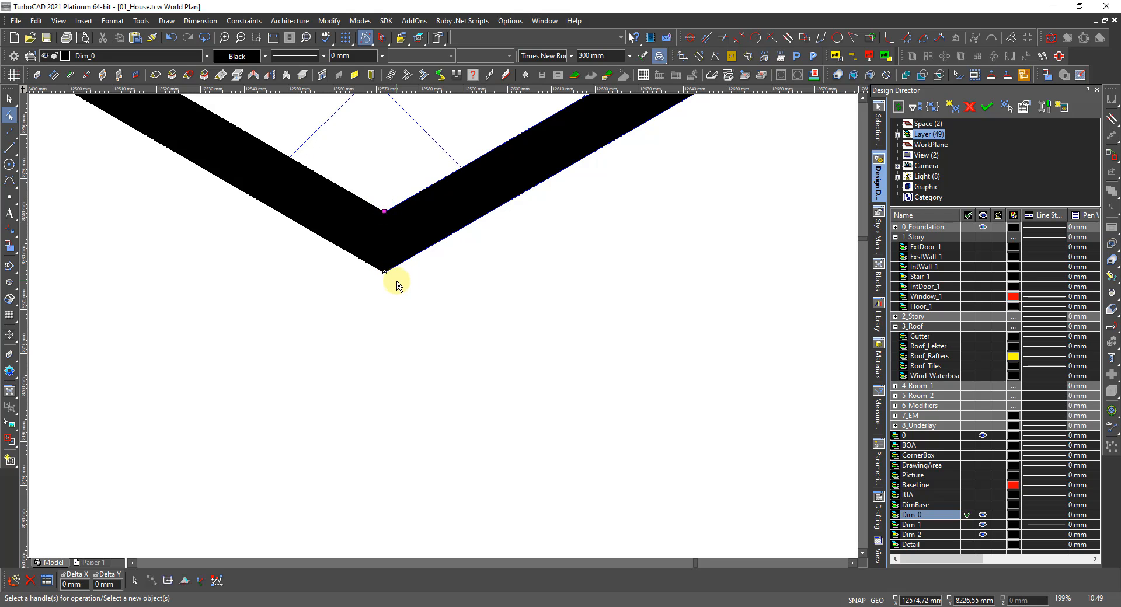
pyautogui.scroll(-1, 446, 324)
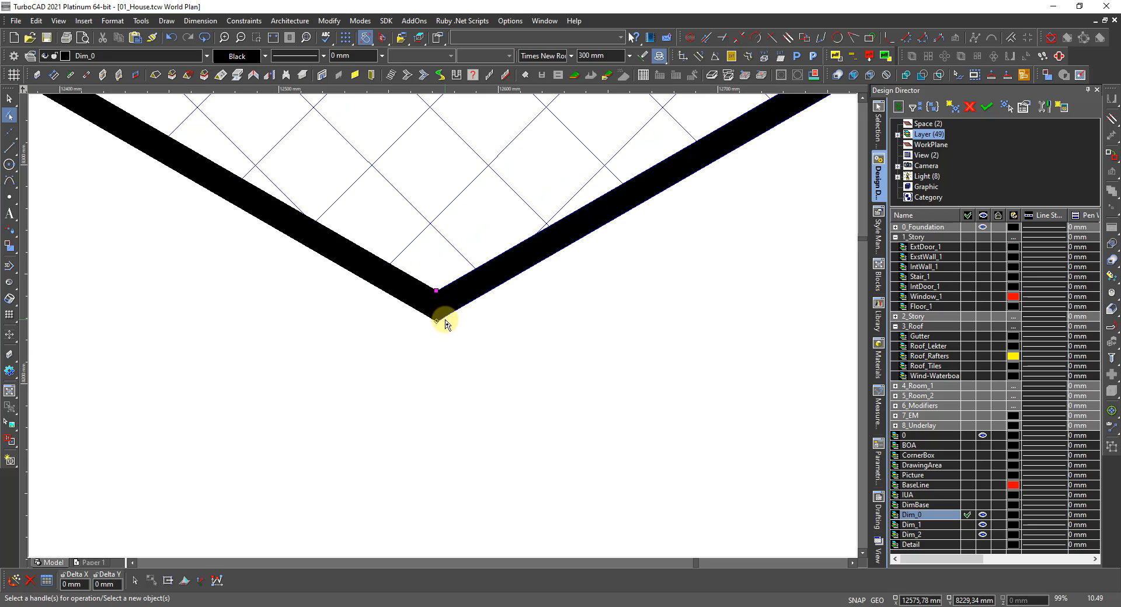
pyautogui.click(436, 291)
pyautogui.click(433, 324)
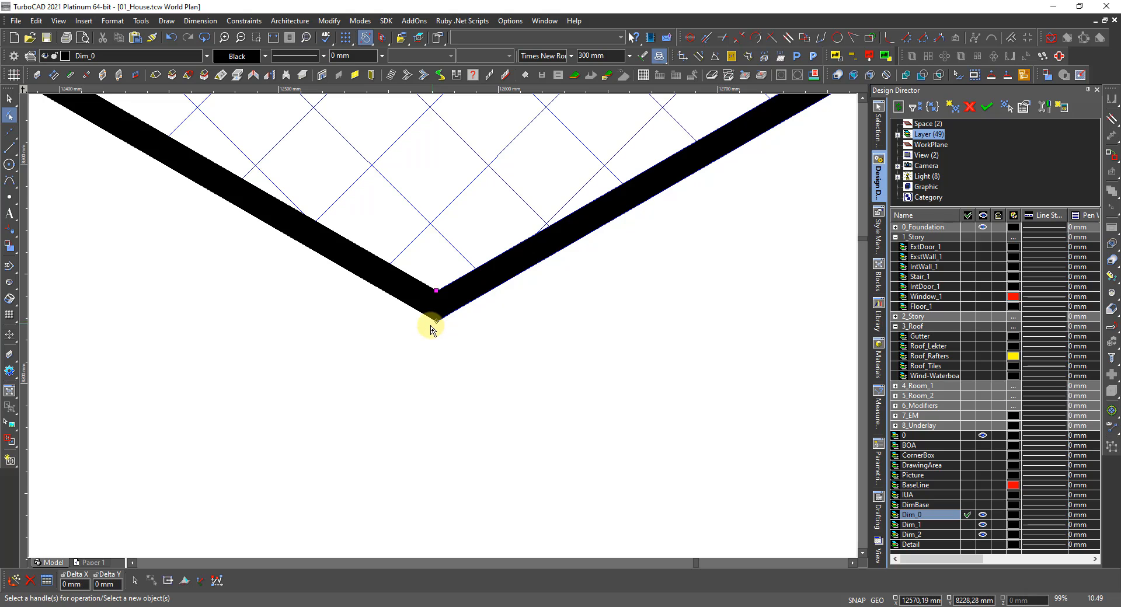
# Try again to move the lower measuring point of the bay's sloping 2605 dimension onto the outer tip of the black wall layer.
pyautogui.scroll(-4, 435, 324)
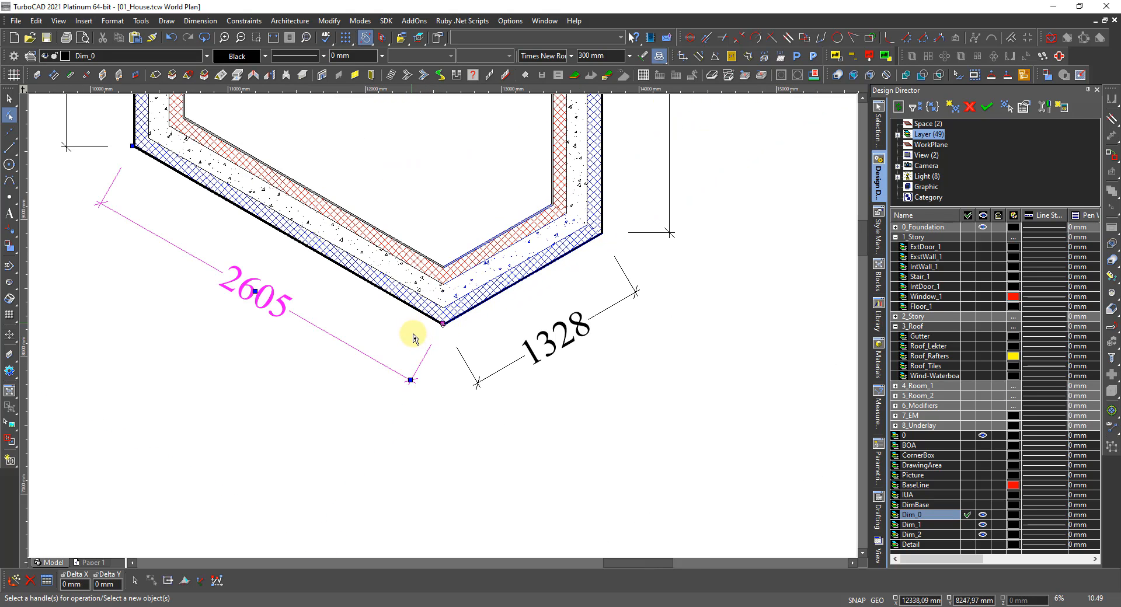
pyautogui.scroll(3, 441, 323)
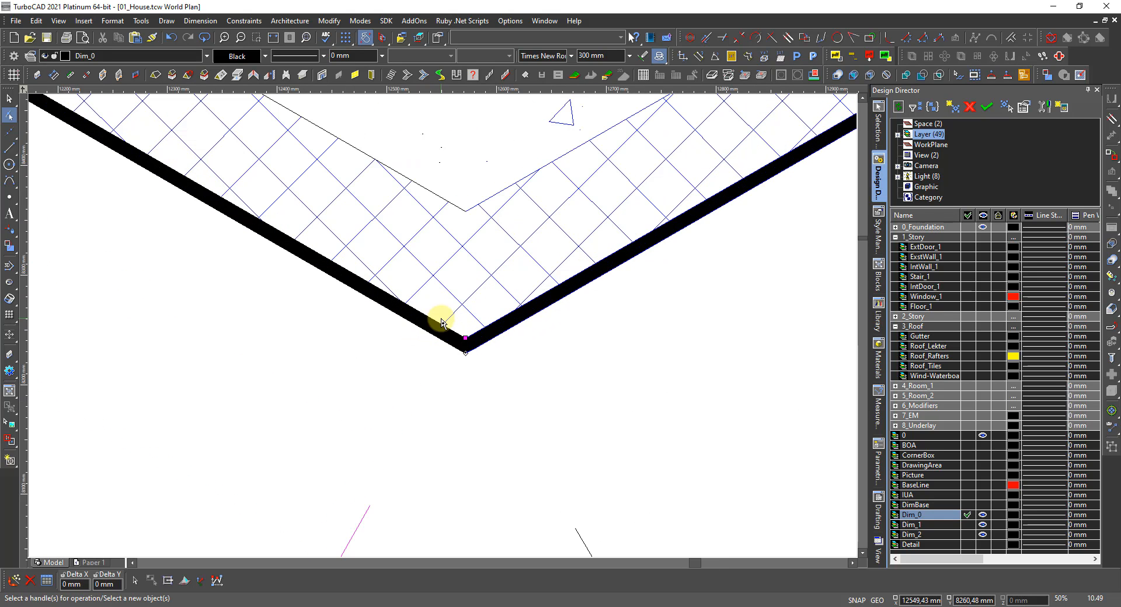
pyautogui.click(430, 376)
pyautogui.scroll(-3, 435, 362)
pyautogui.click(420, 368)
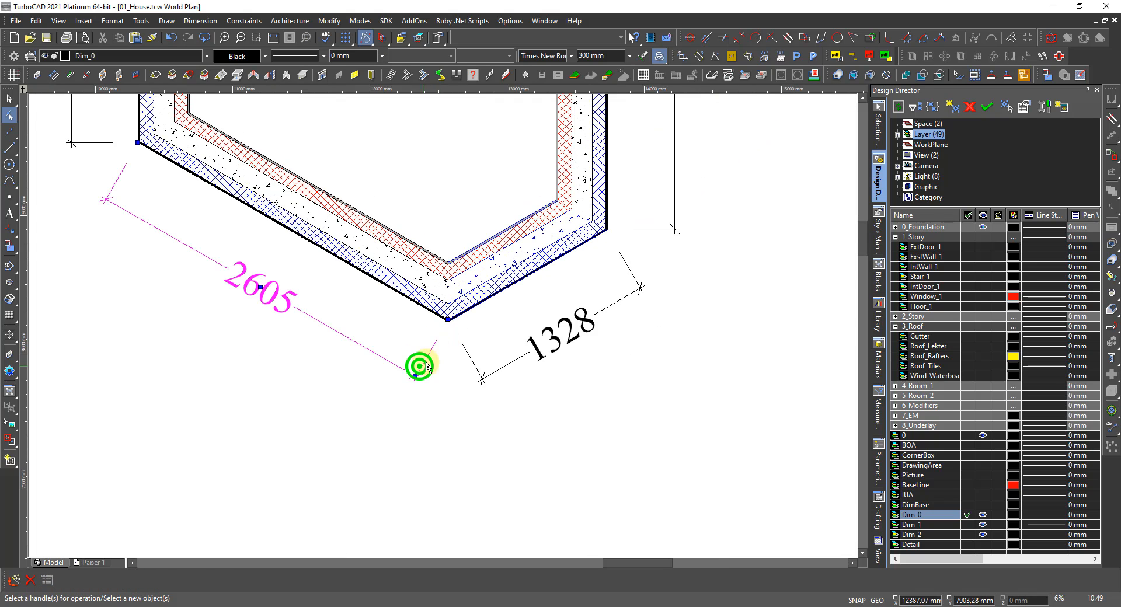
pyautogui.scroll(2, 445, 321)
pyautogui.click(426, 334)
pyautogui.click(449, 311)
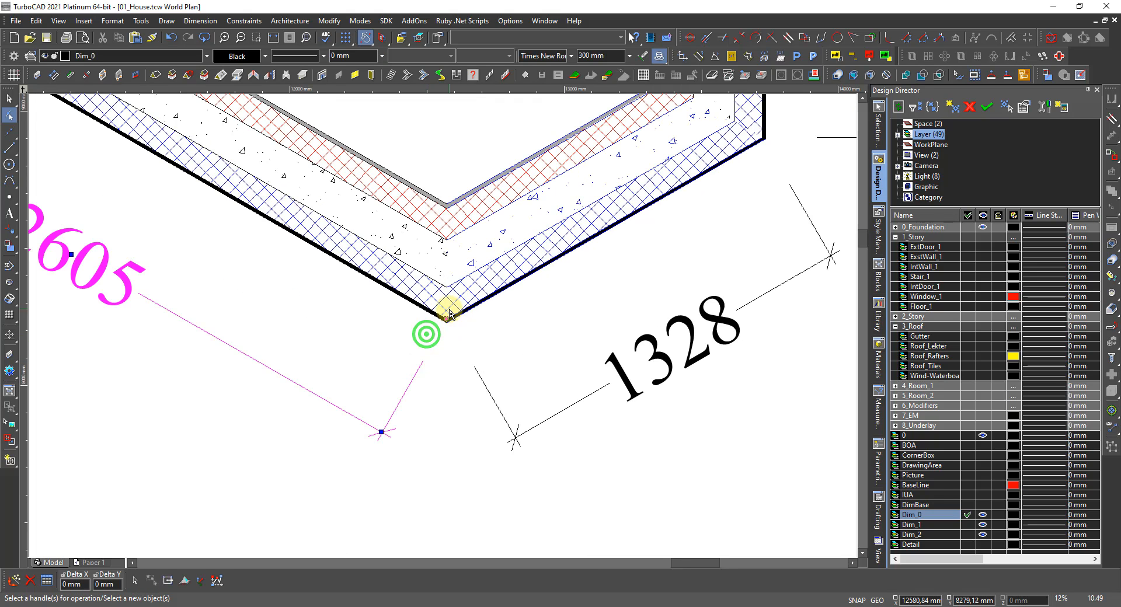
pyautogui.scroll(5, 446, 320)
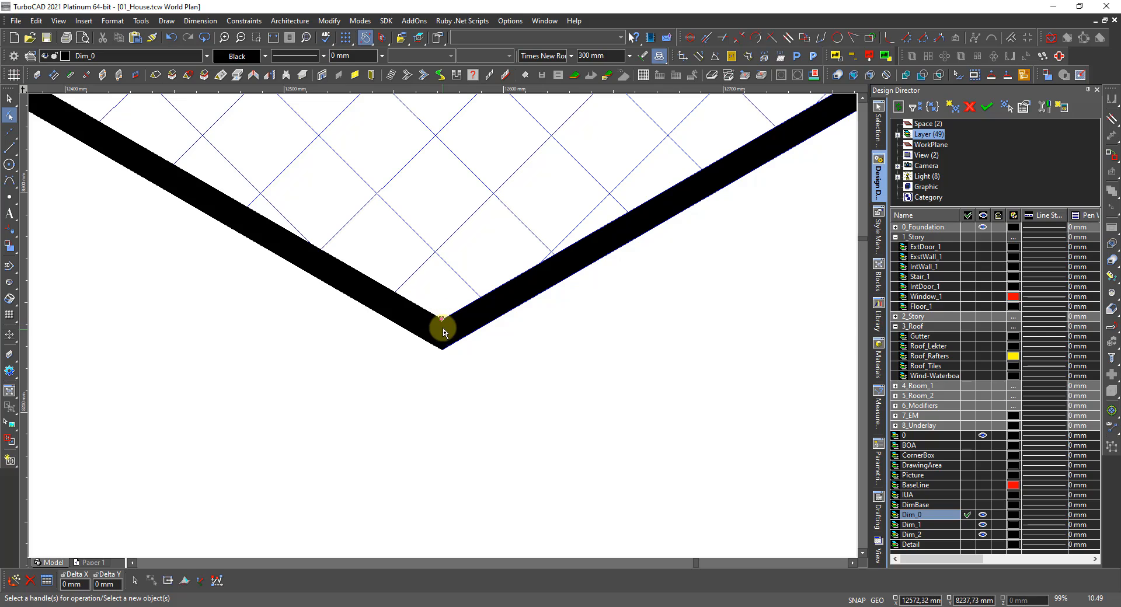
pyautogui.click(442, 321)
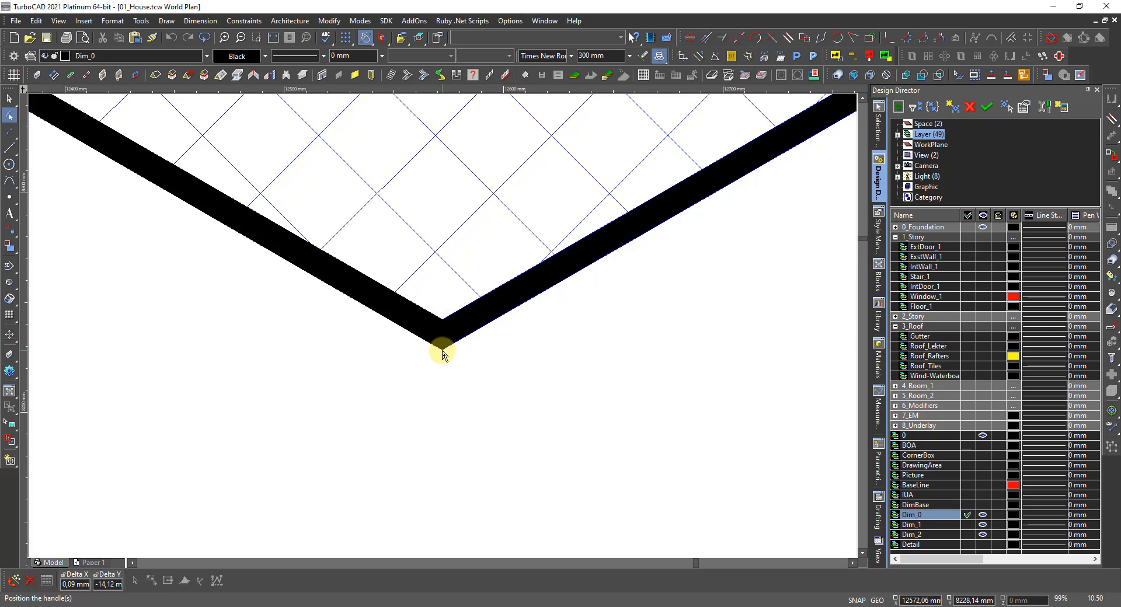
pyautogui.click(442, 353)
pyautogui.scroll(-5, 444, 324)
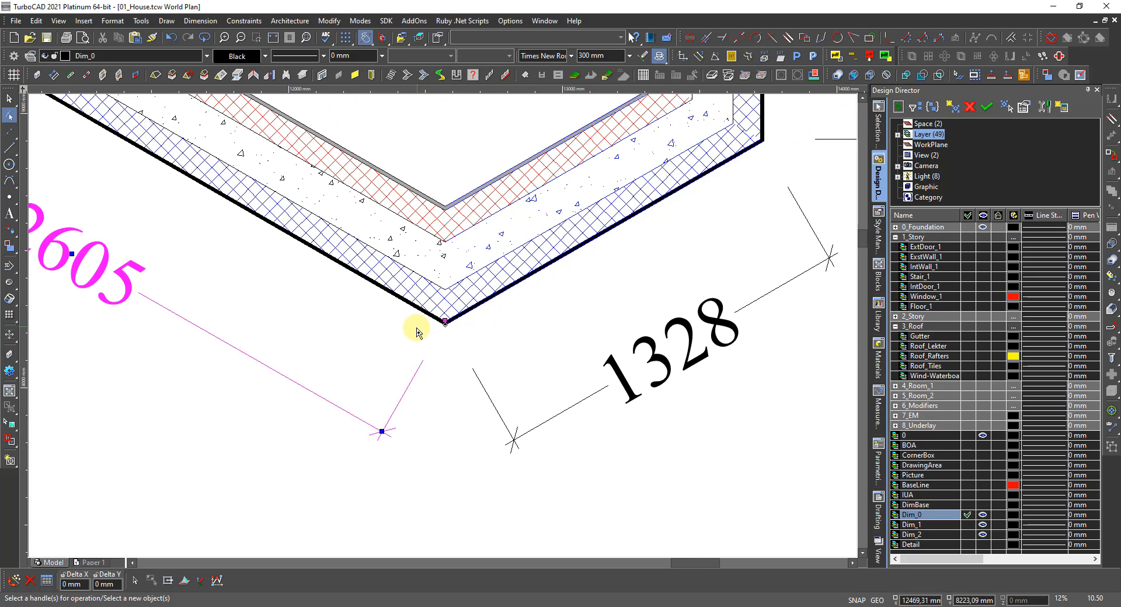
# Try to move the 2605 dimension's handle from the wall tip to a point just outside the wall.
pyautogui.click(445, 320)
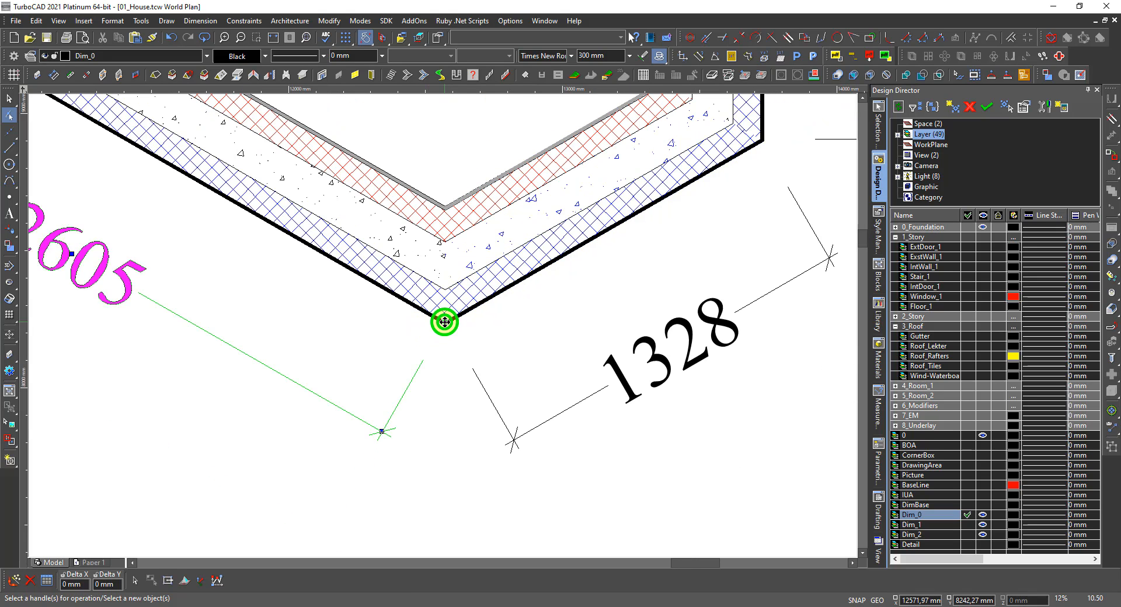
pyautogui.click(409, 342)
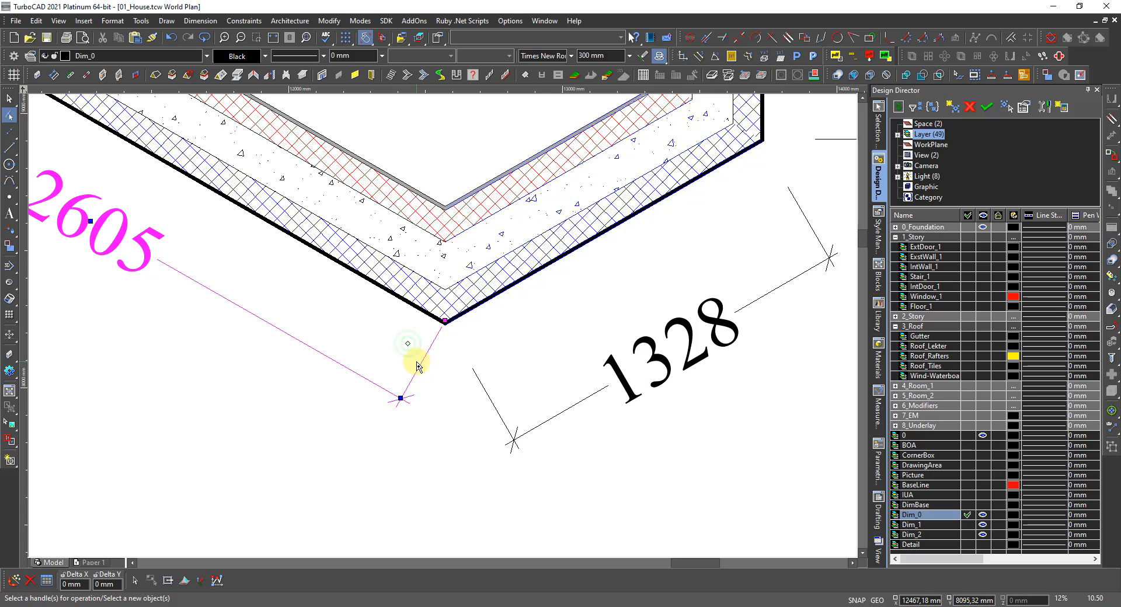
pyautogui.scroll(-3, 430, 309)
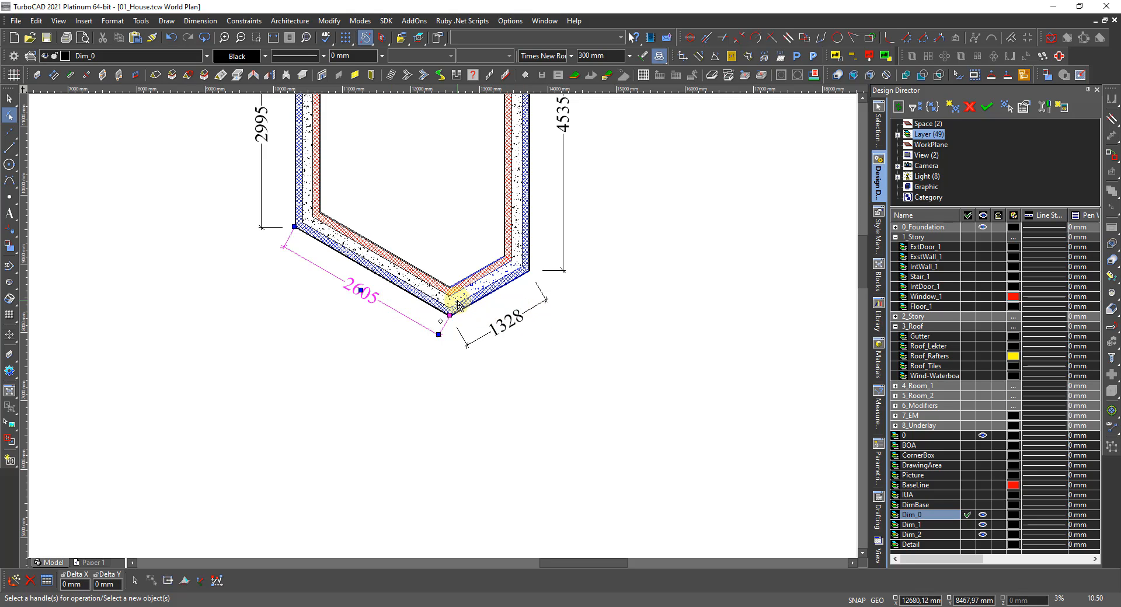
pyautogui.scroll(2, 385, 303)
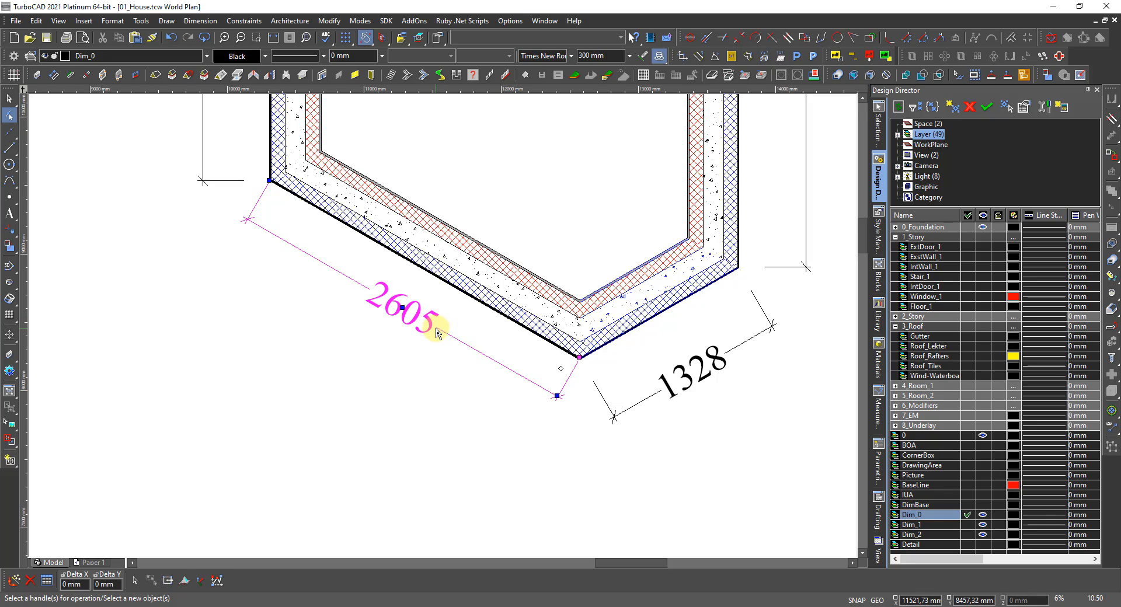
# Delete the bay's sloping 2605 dimension and make the DimBase layer visible.
pyautogui.click(437, 353)
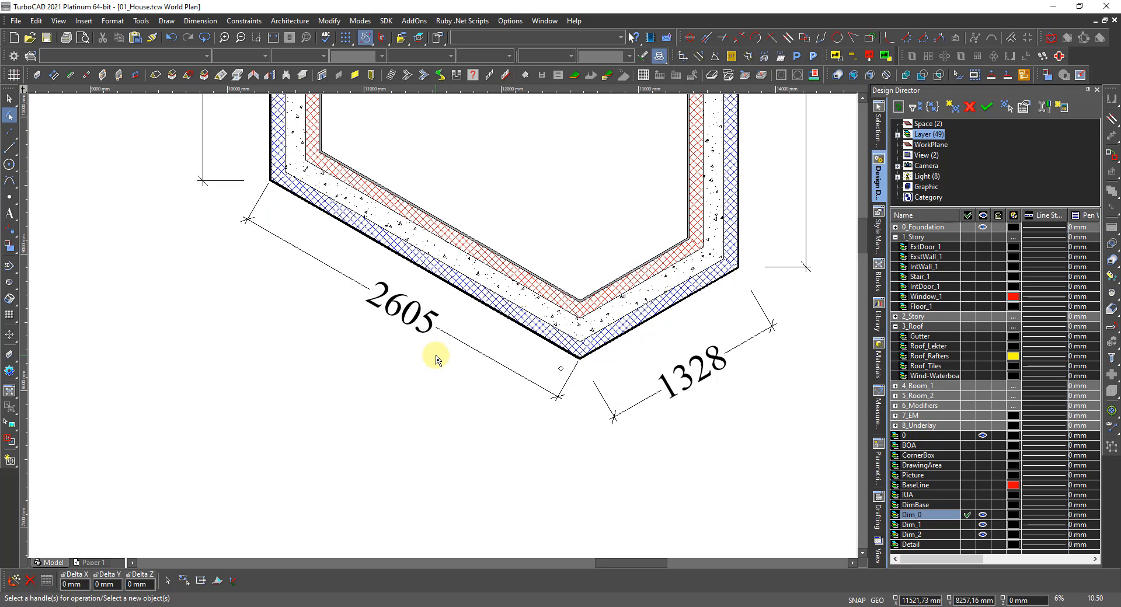
pyautogui.click(433, 332)
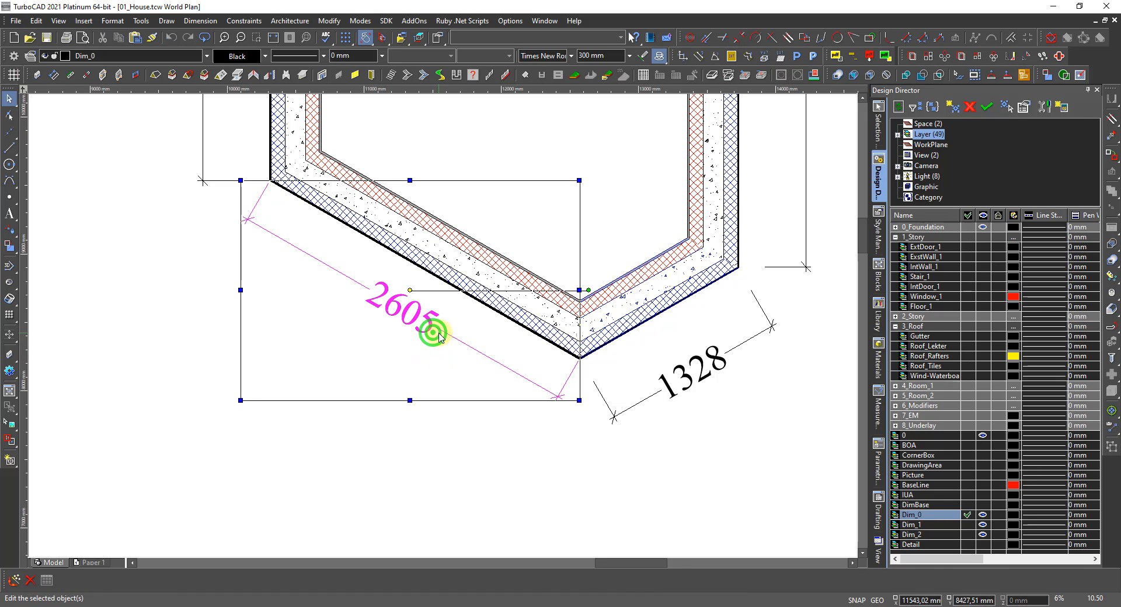
pyautogui.press('Delete')
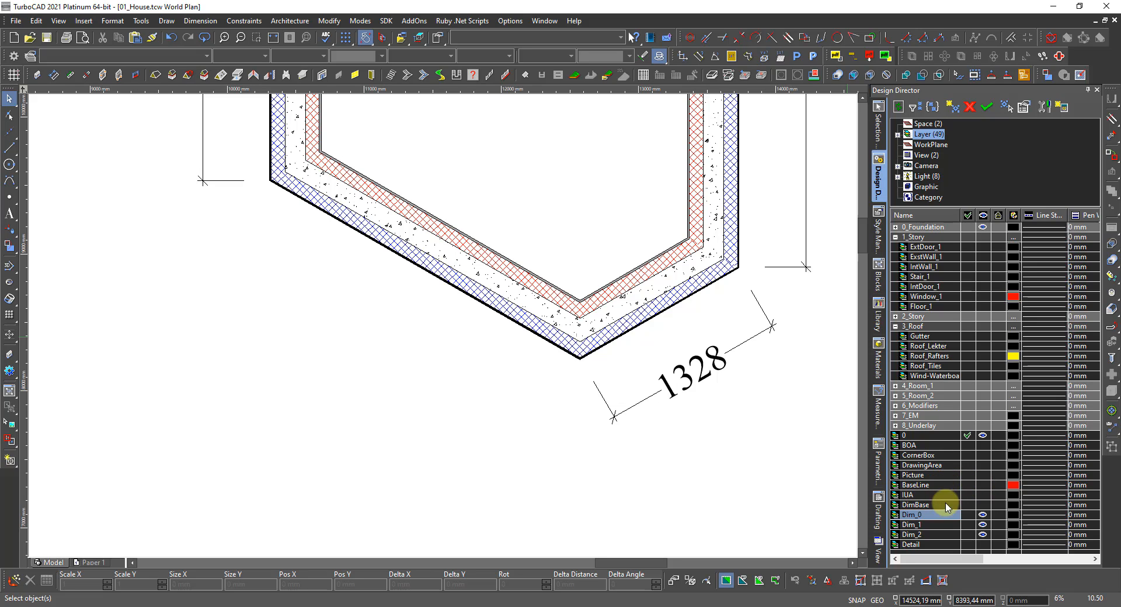
pyautogui.click(983, 505)
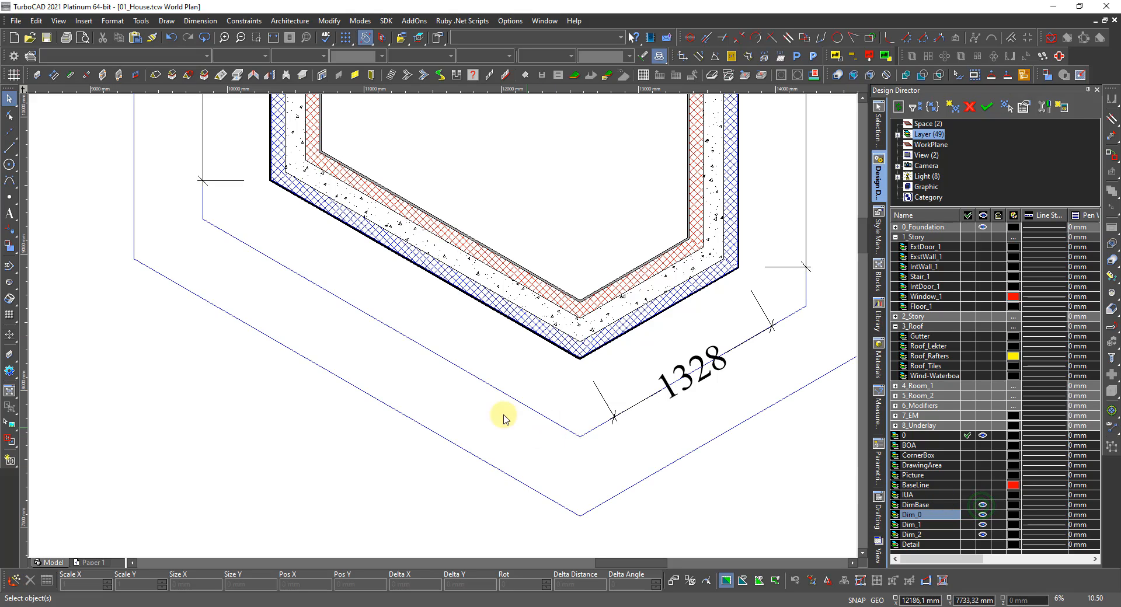
# Set the Scale under Units/Tolerance in the dimension properties to 1.
pyautogui.rightClick(278, 241)
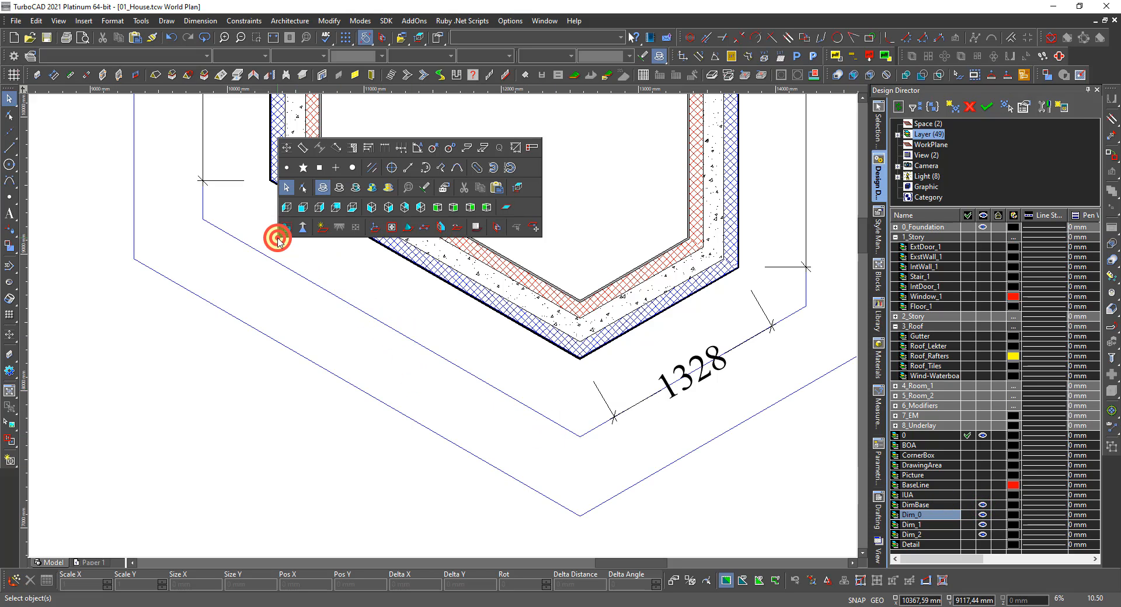
pyautogui.click(194, 239)
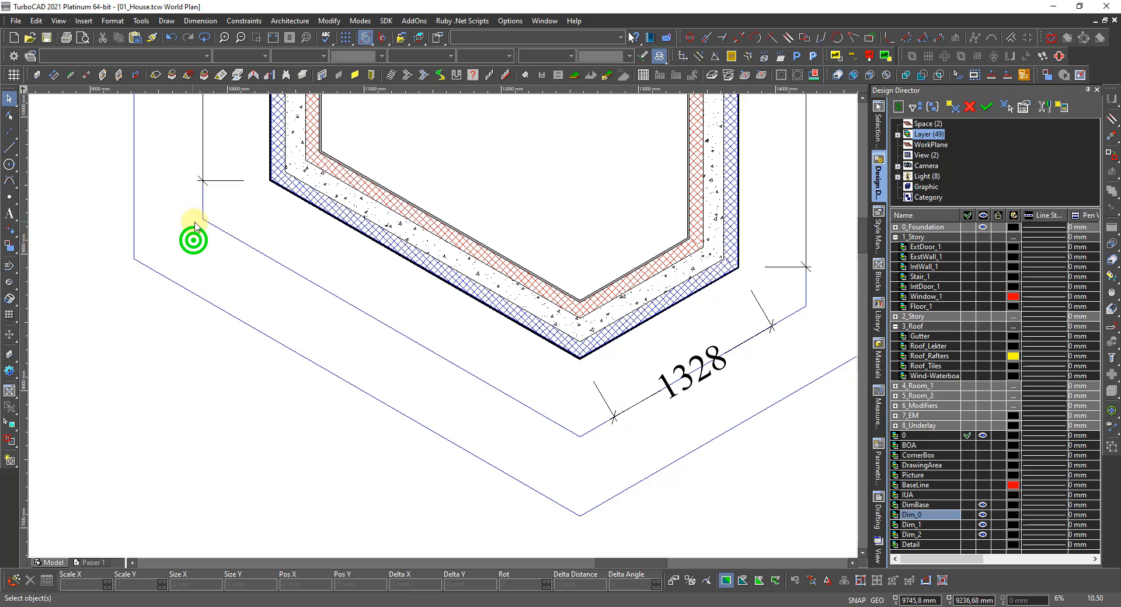
pyautogui.rightClick(275, 214)
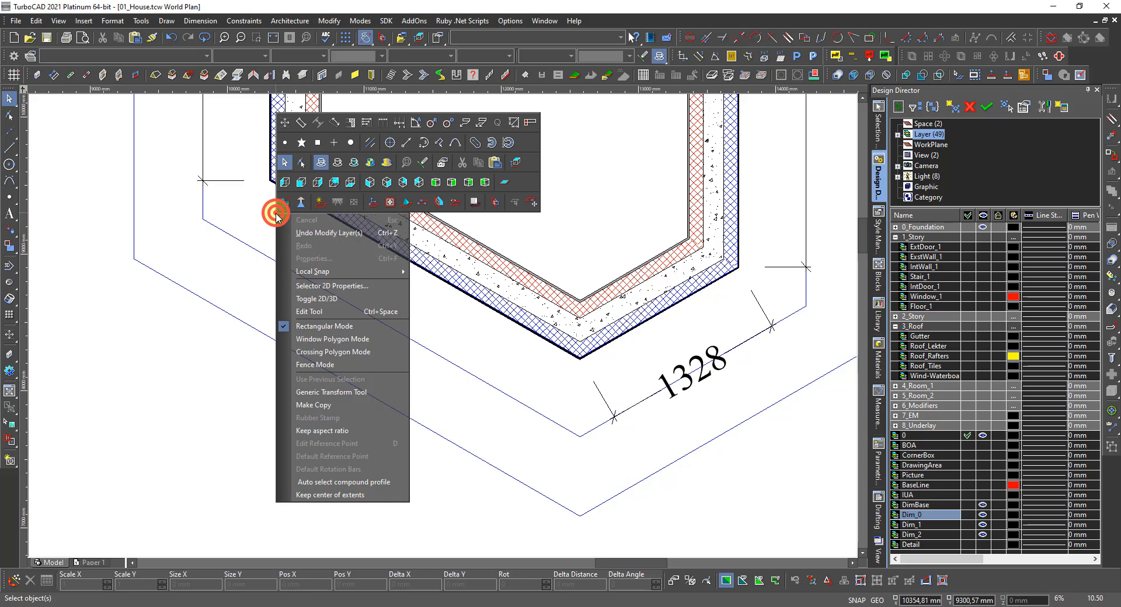
pyautogui.click(284, 125)
pyautogui.hotkey('ctrl', 'f')
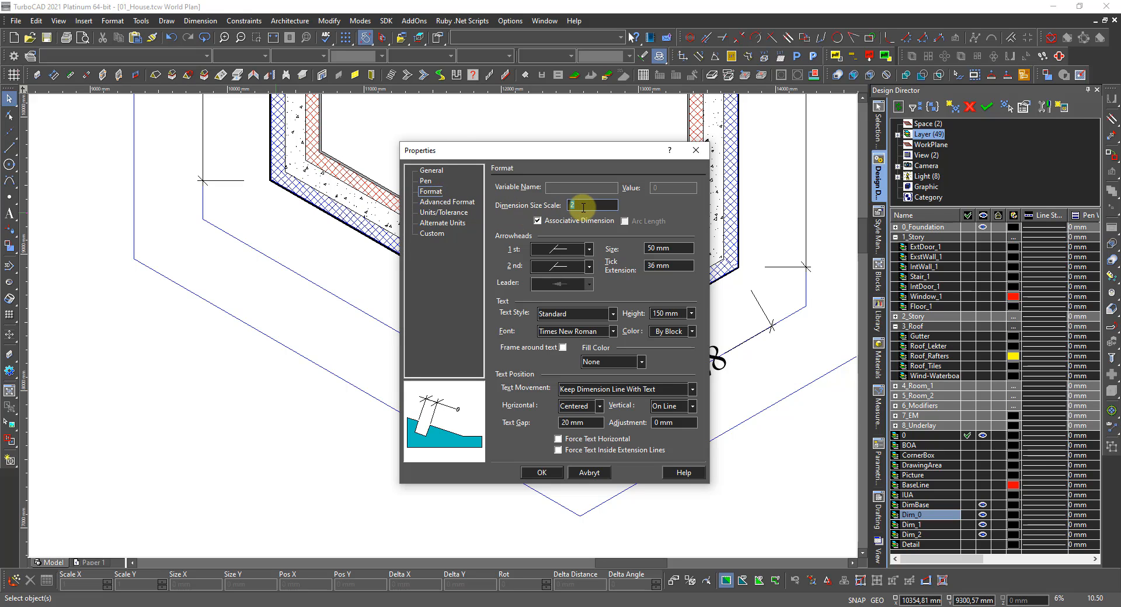
pyautogui.doubleClick(583, 206)
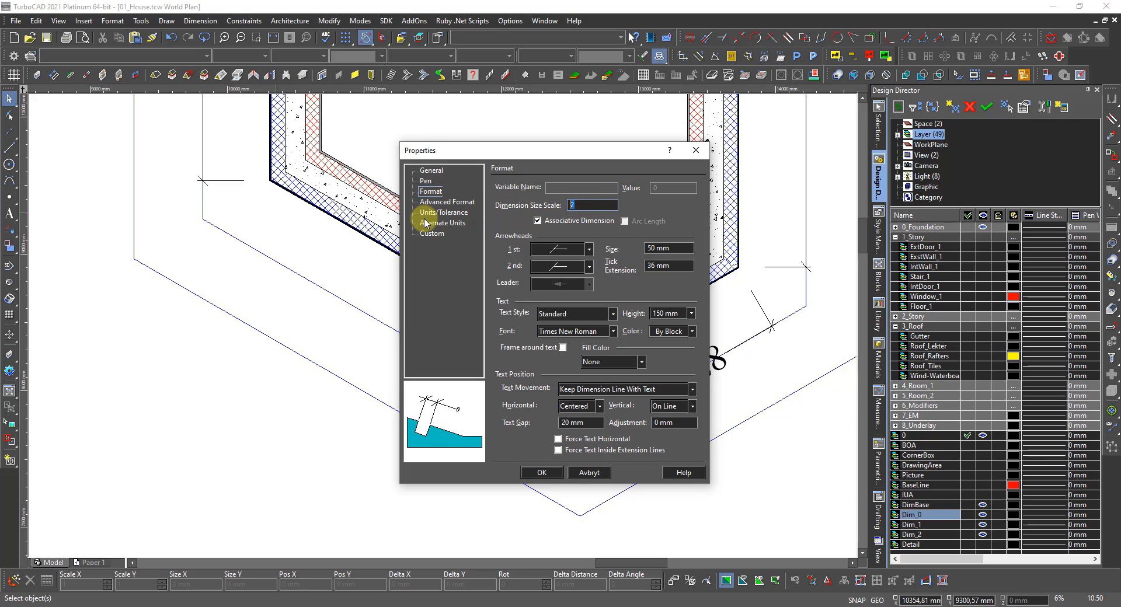
pyautogui.click(433, 211)
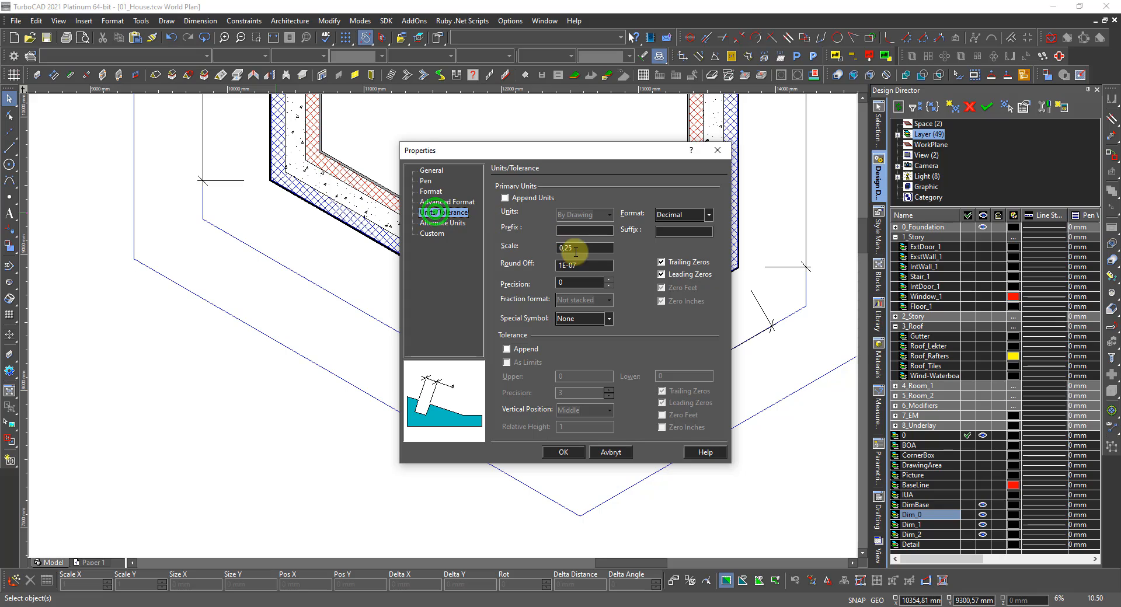
pyautogui.doubleClick(576, 250)
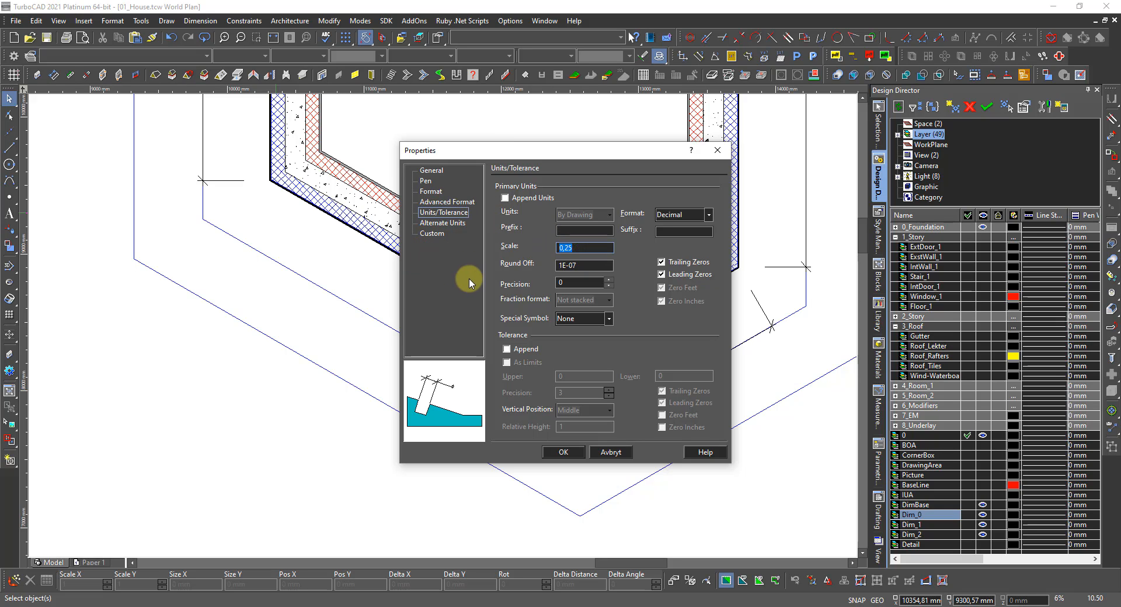
pyautogui.write('1')
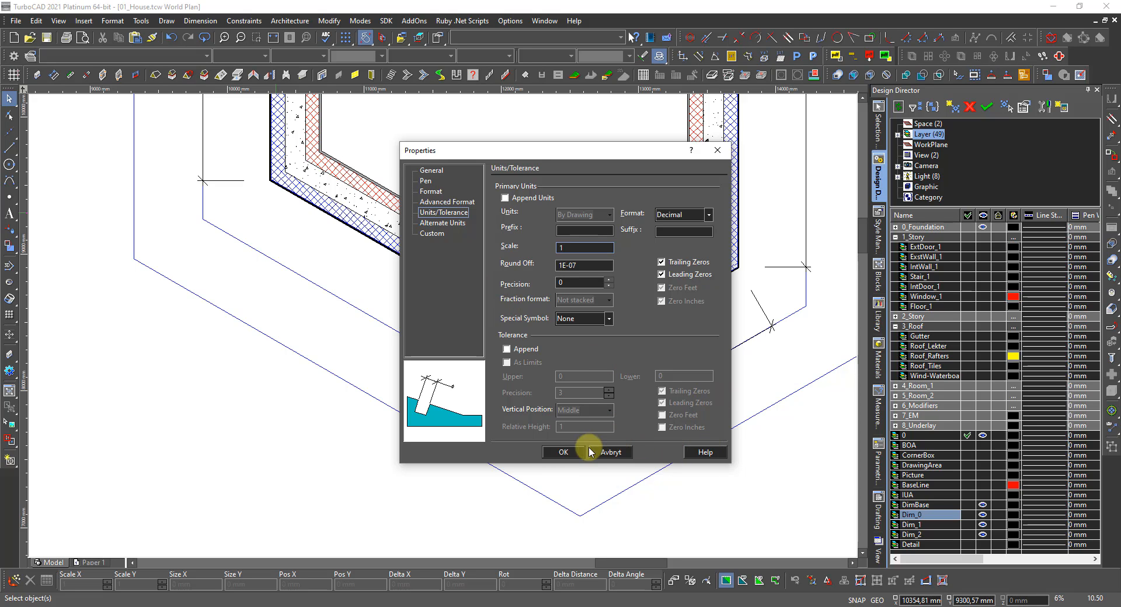
pyautogui.click(563, 453)
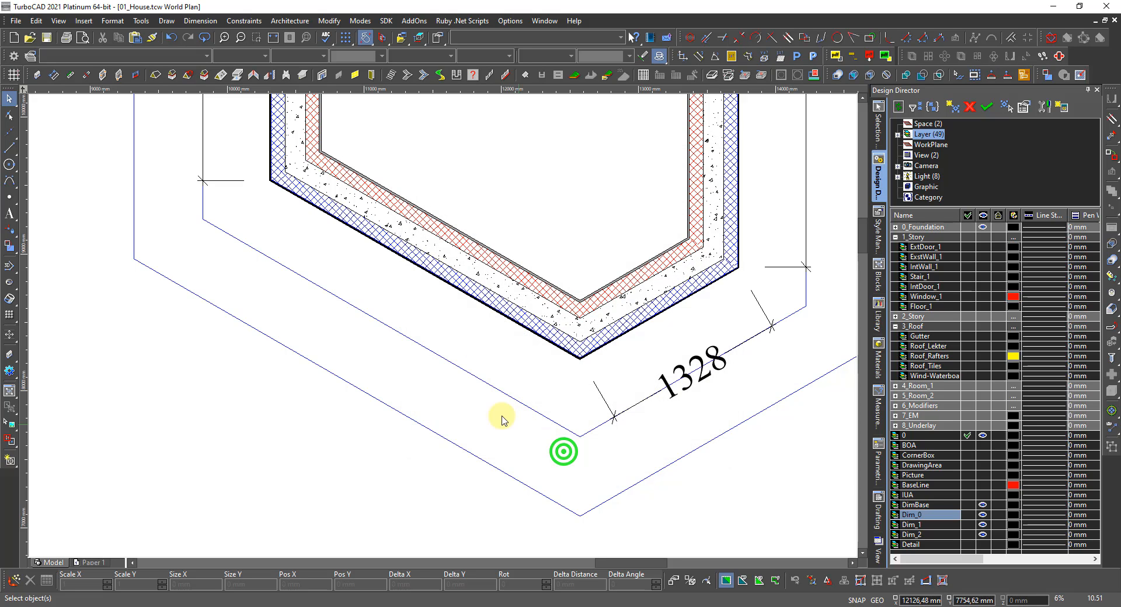
# Add a parallel dimension between the outermost corners of the bay's longer sloping wall, placing its line beside the inner DimBase guide line.
pyautogui.rightClick(303, 241)
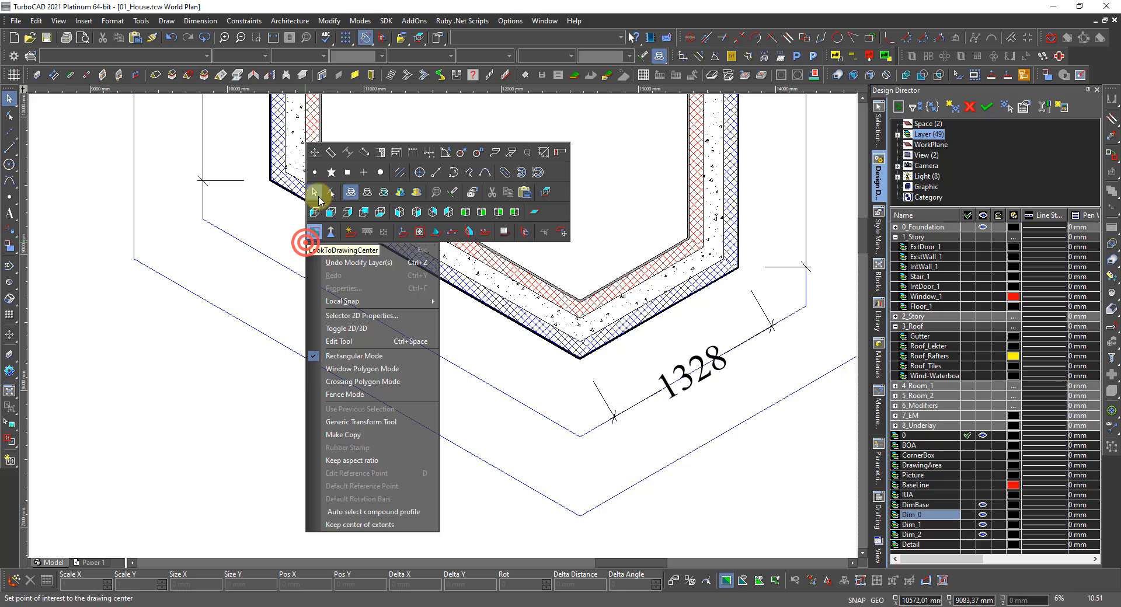
pyautogui.click(329, 153)
pyautogui.rightClick(295, 221)
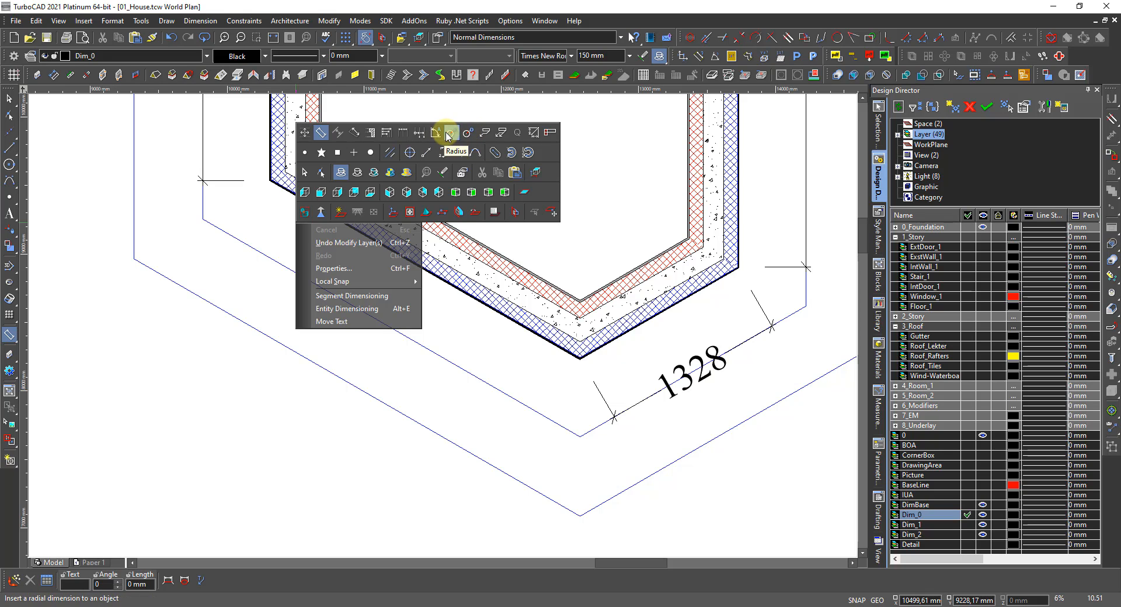
pyautogui.click(242, 215)
pyautogui.scroll(6, 268, 183)
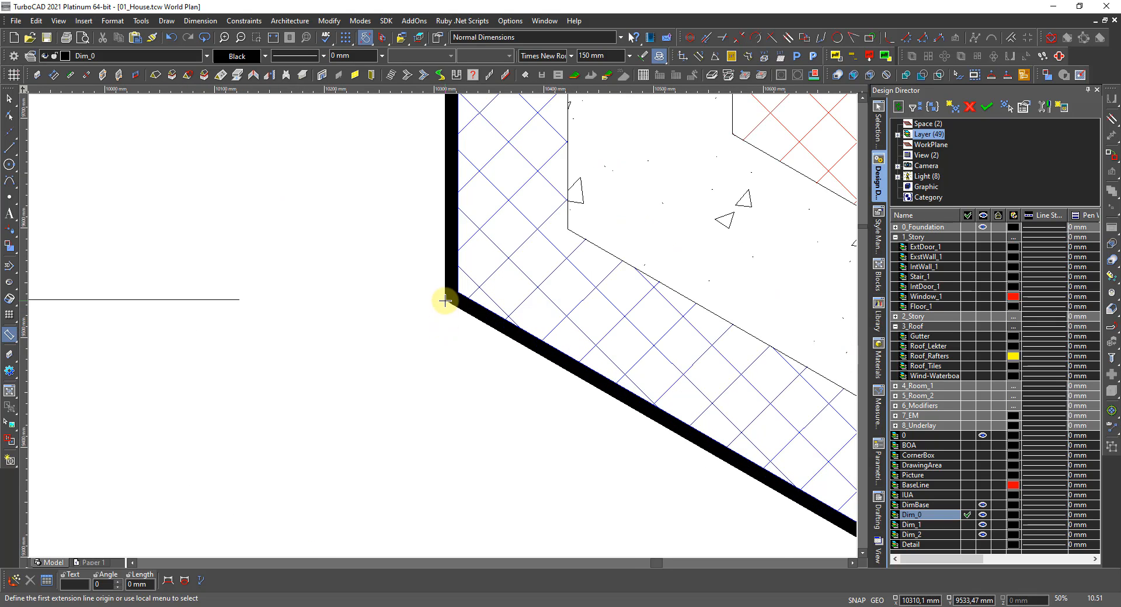
pyautogui.click(445, 301)
pyautogui.scroll(-3, 461, 353)
pyautogui.scroll(2, 583, 425)
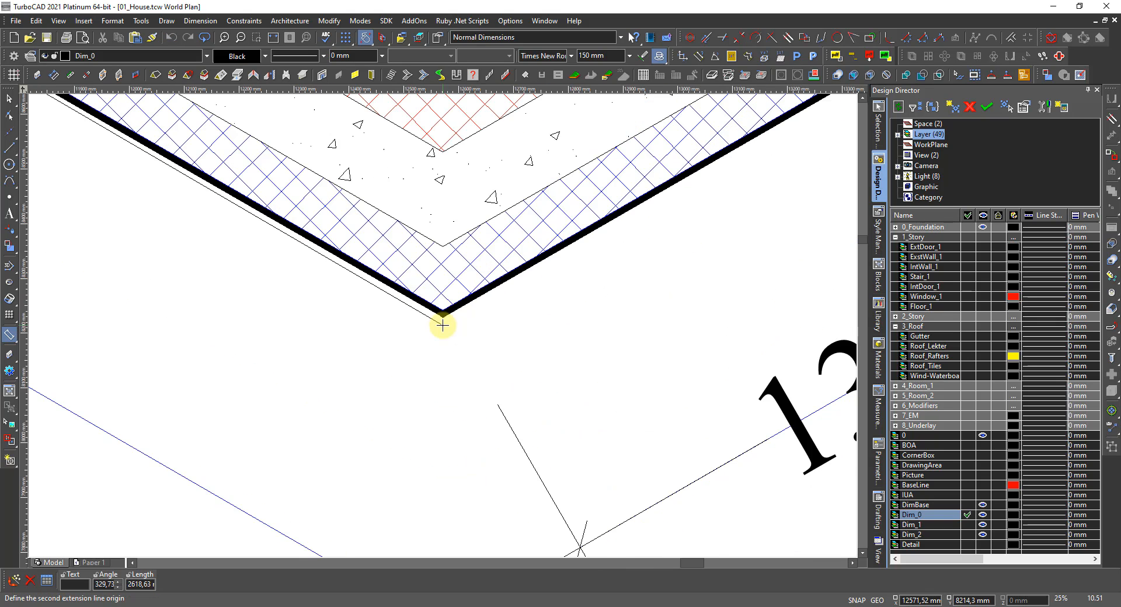
pyautogui.scroll(4, 443, 326)
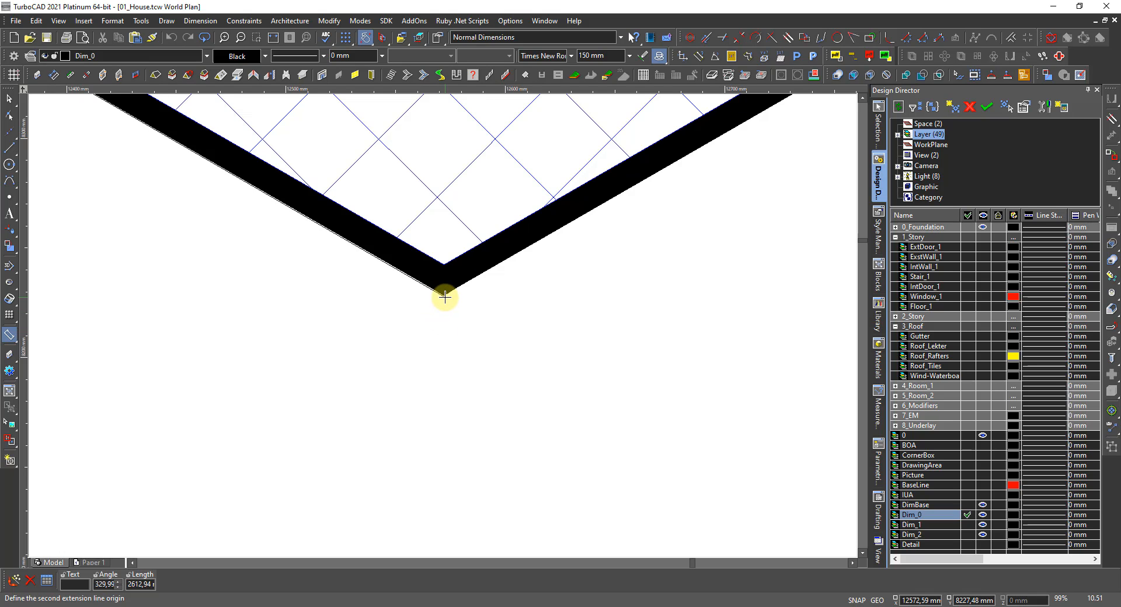
pyautogui.click(444, 297)
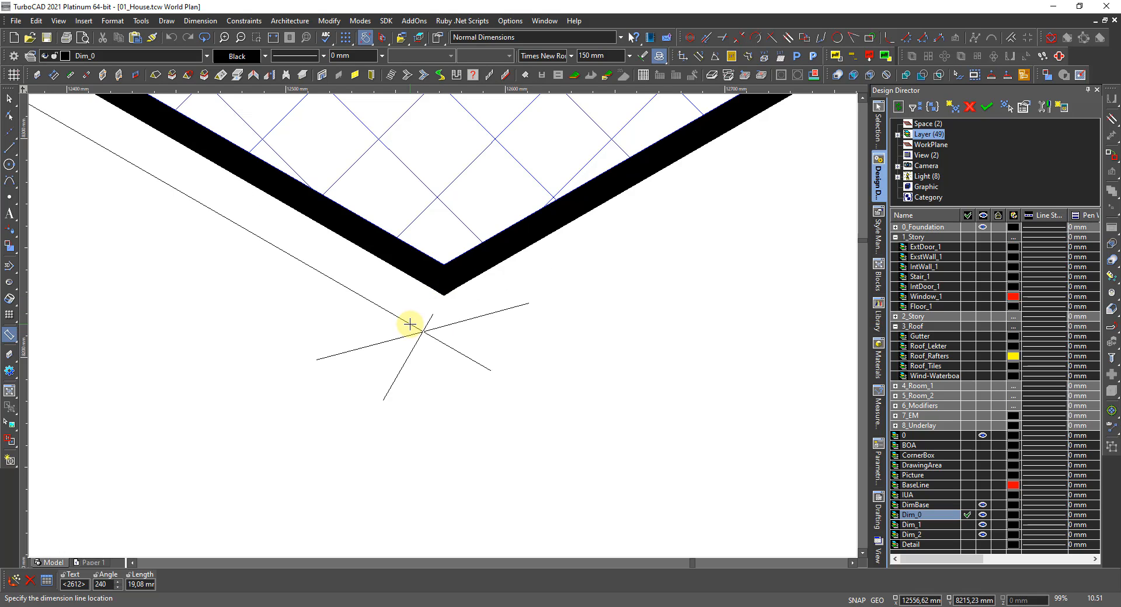
pyautogui.scroll(-4, 443, 320)
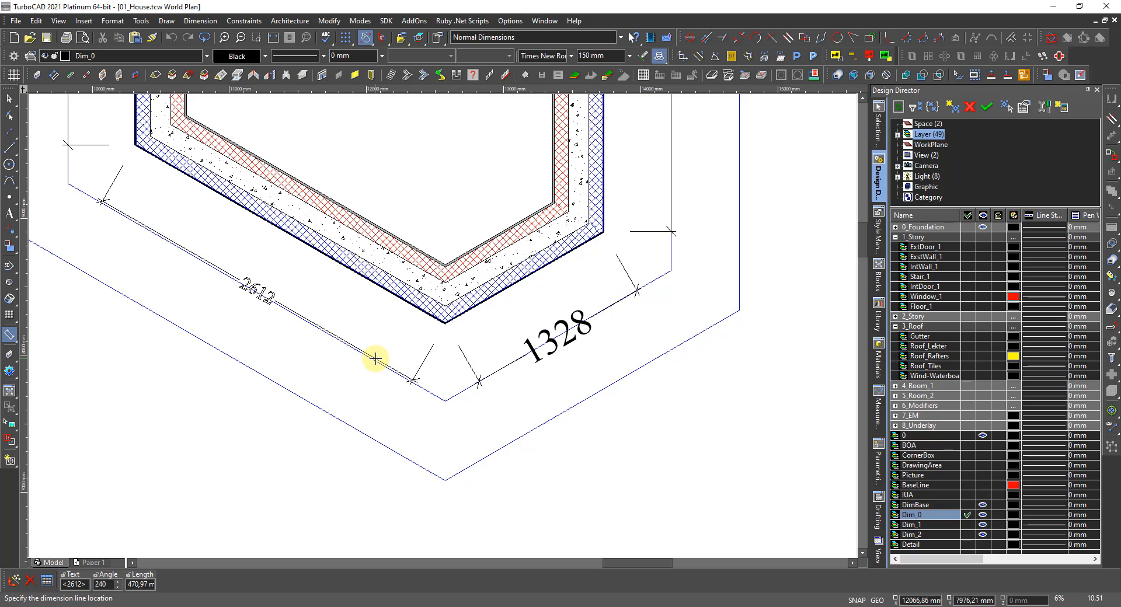
pyautogui.click(376, 359)
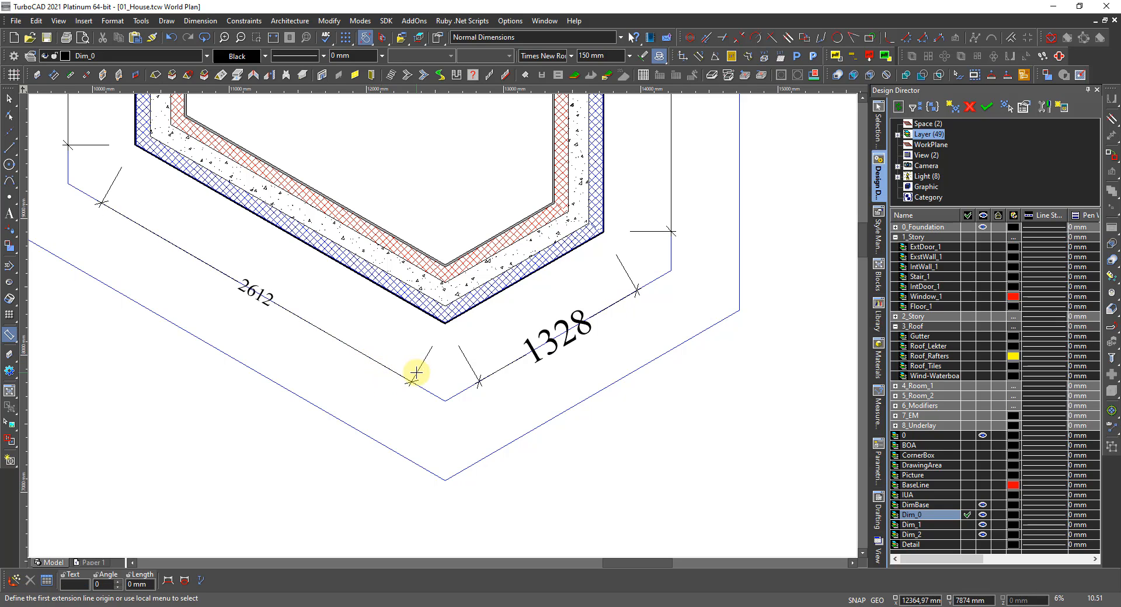
pyautogui.press('Escape')
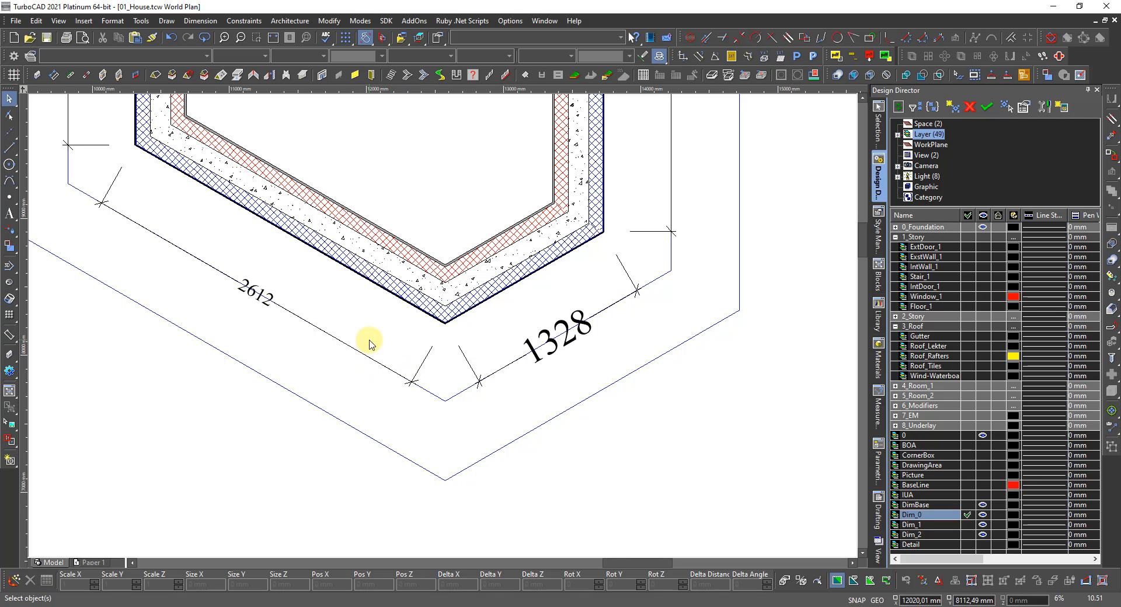
pyautogui.rightClick(319, 359)
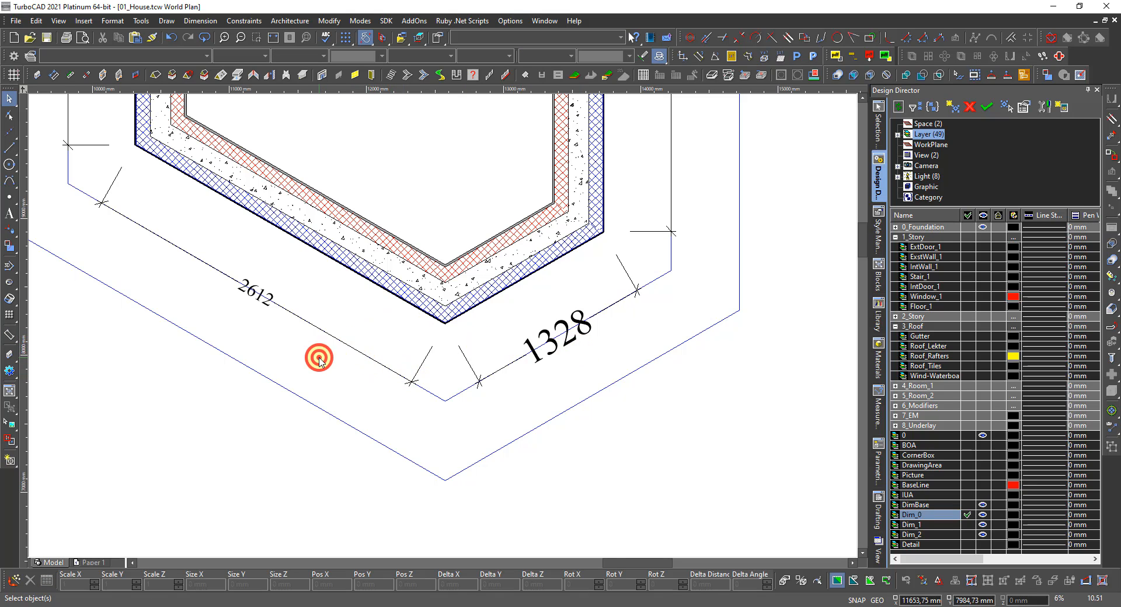
pyautogui.click(209, 326)
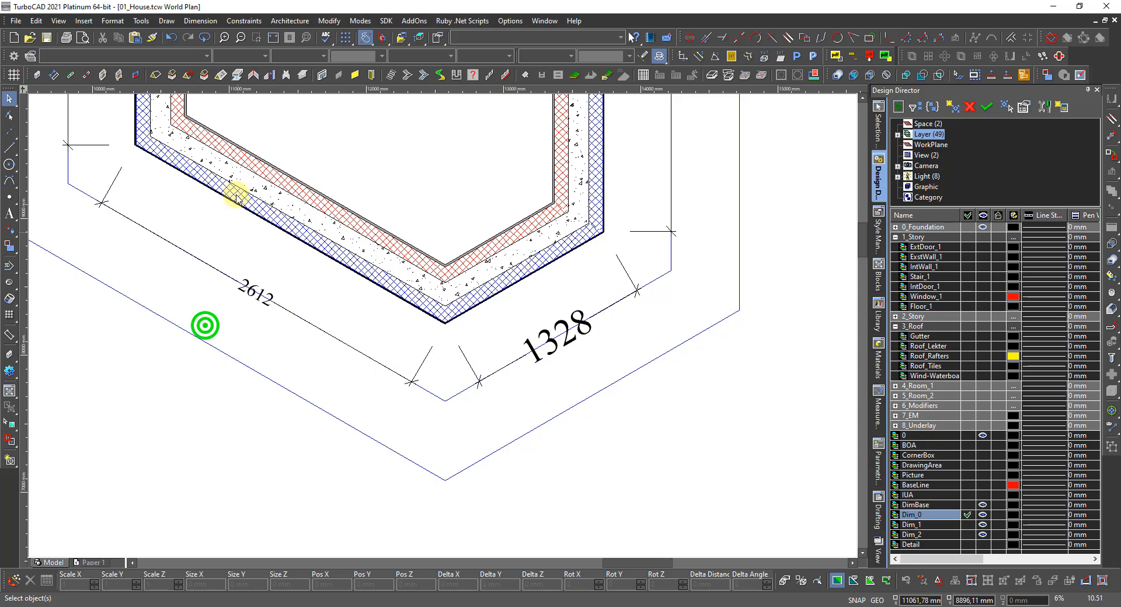
# Copy the format of the 1328 dimension onto the bay's longer sloping 2612 dimension with Format Painter.
pyautogui.click(152, 37)
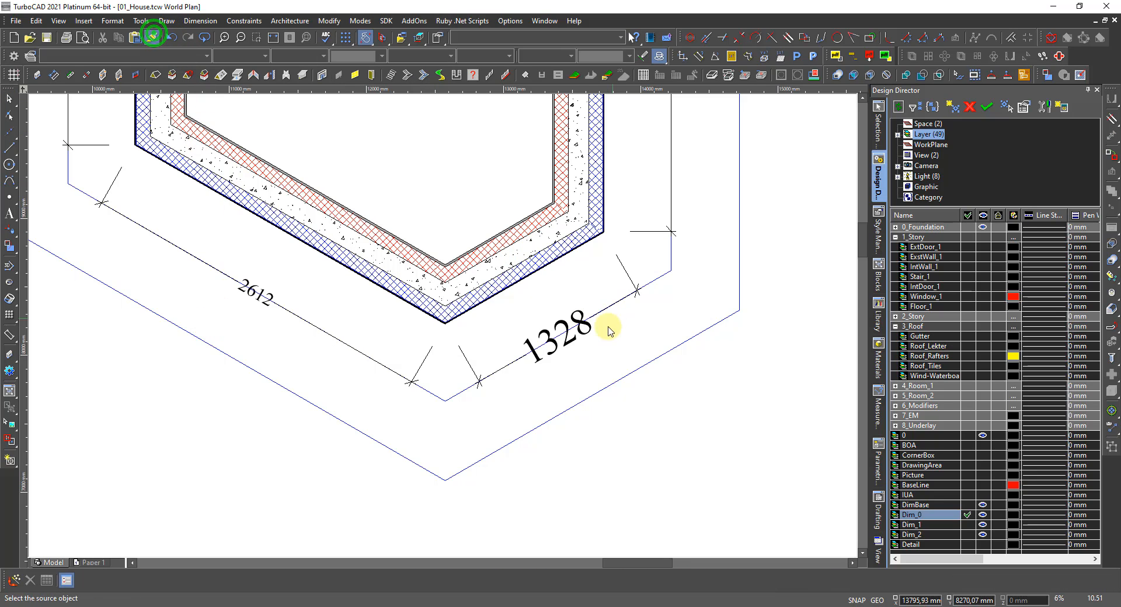
pyautogui.click(570, 345)
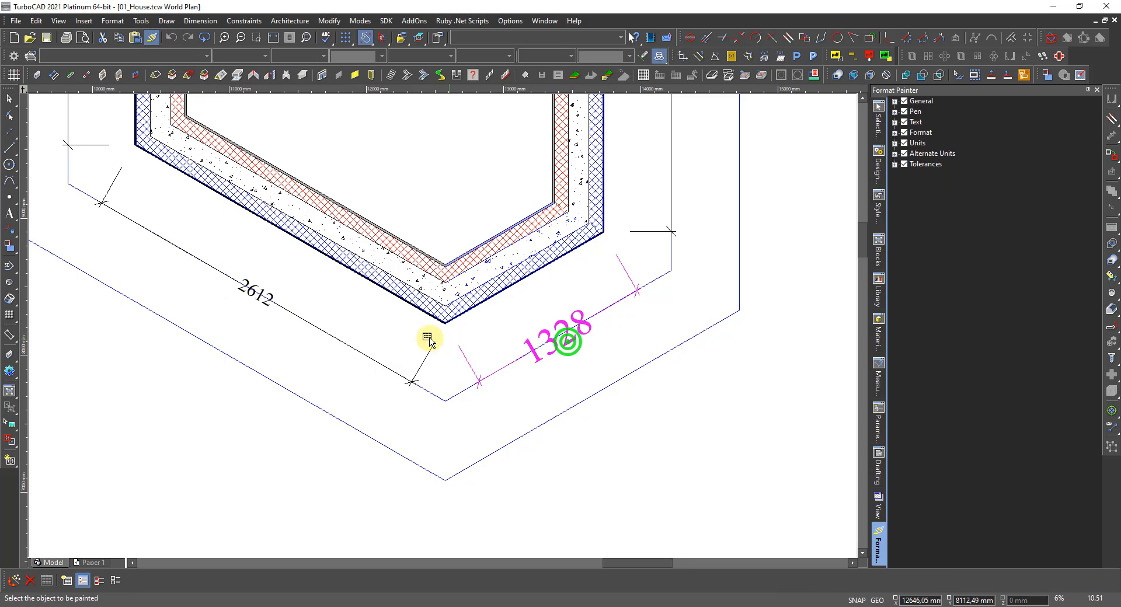
pyautogui.click(263, 309)
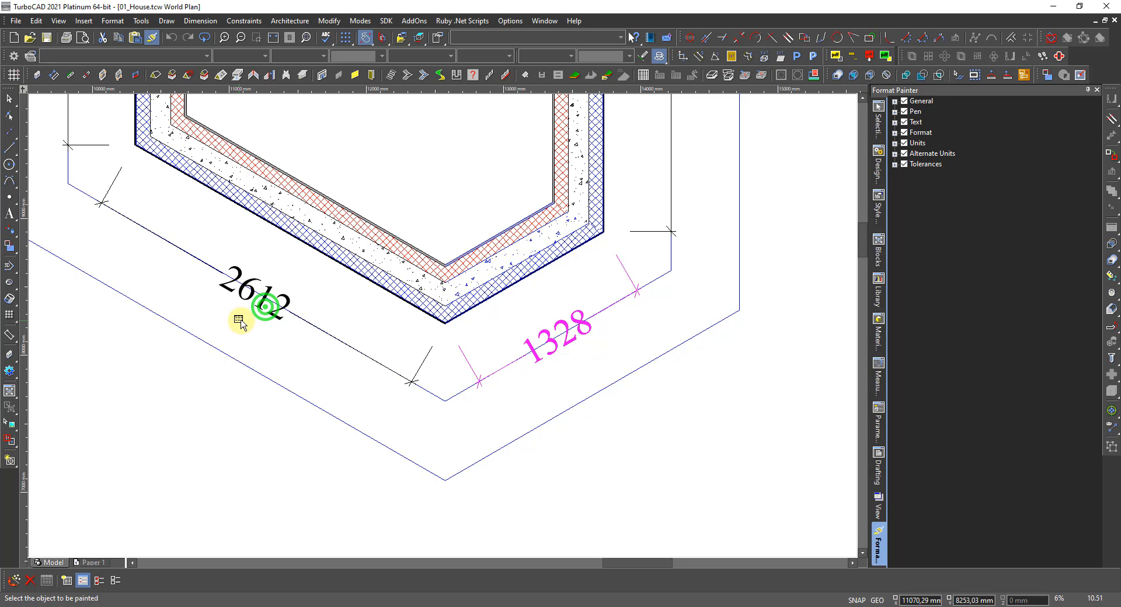
# Try to move the 1328 dimension's handle from the bay's inner tip point to the outermost wall tip.
pyautogui.scroll(3, 472, 313)
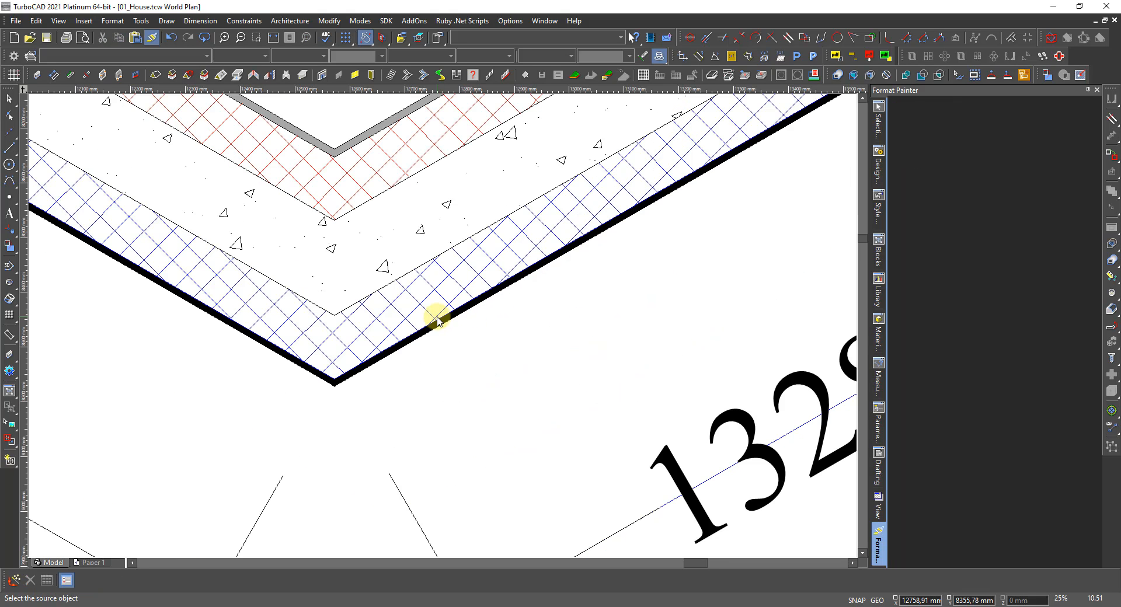
pyautogui.rightClick(422, 353)
pyautogui.click(449, 304)
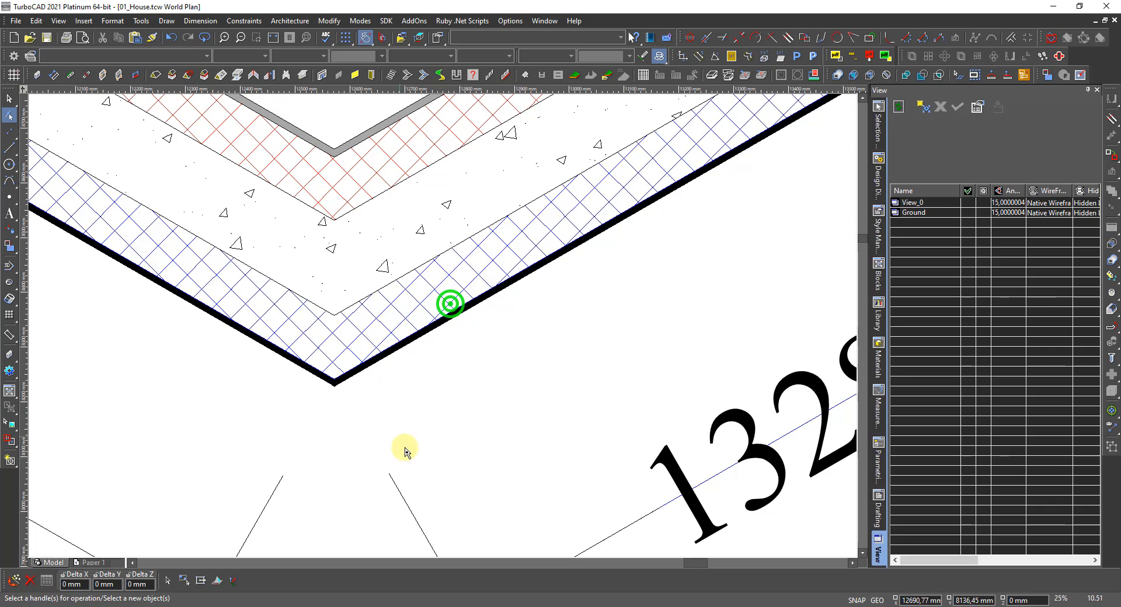
pyautogui.click(401, 490)
pyautogui.scroll(3, 335, 381)
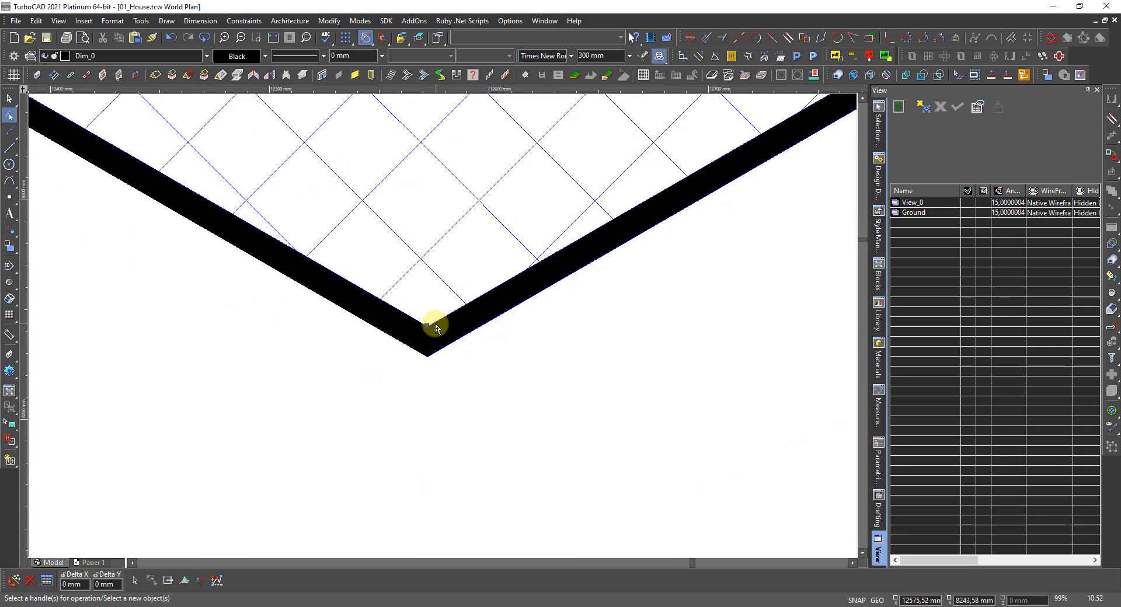
pyautogui.click(428, 326)
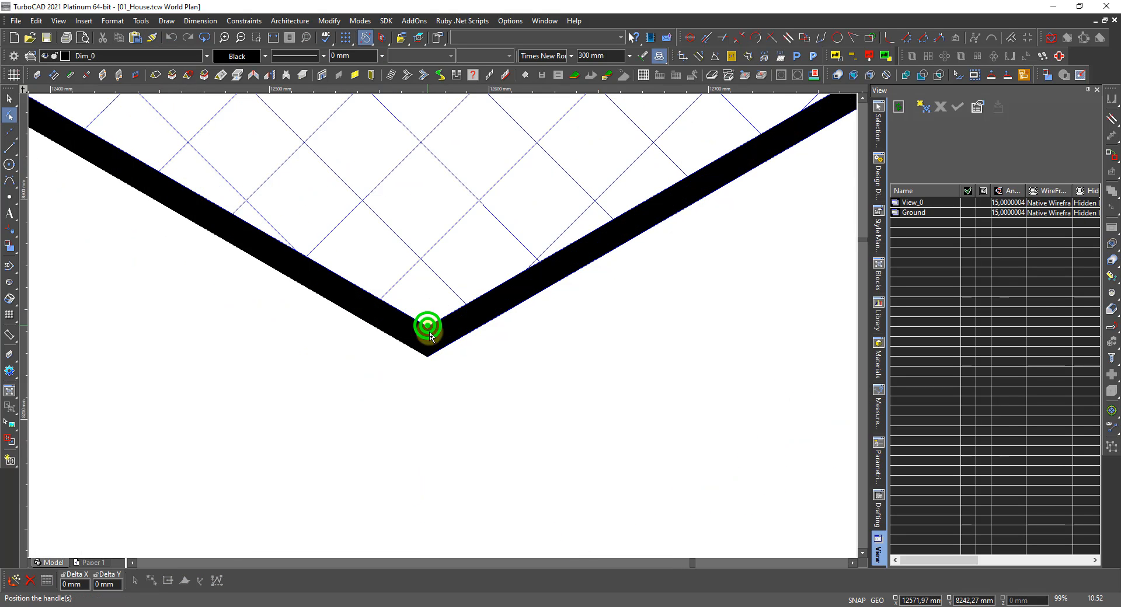
pyautogui.click(428, 362)
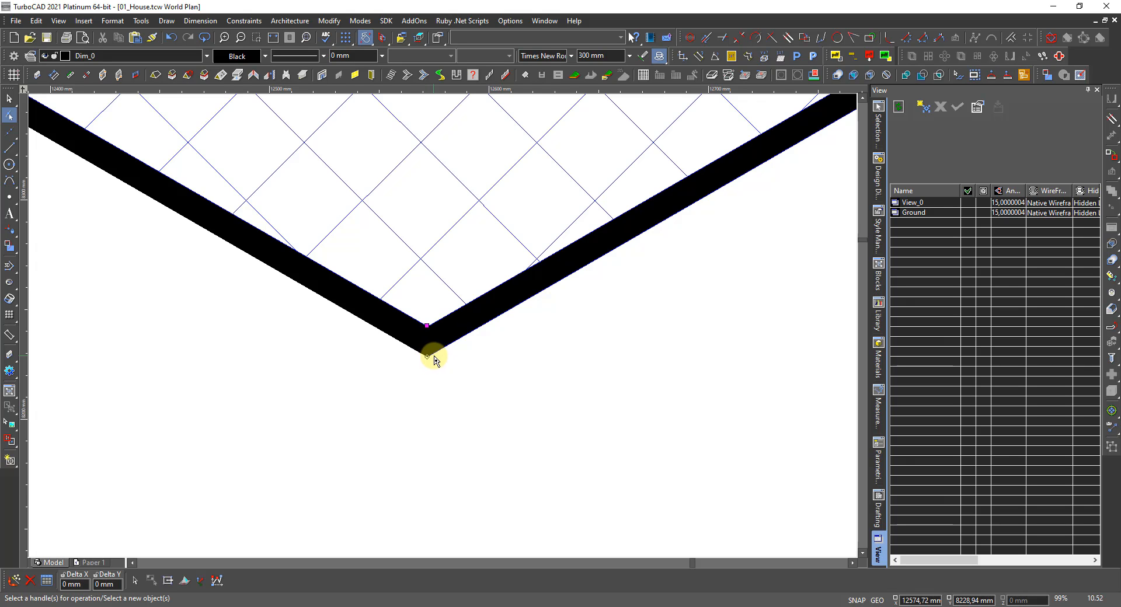
pyautogui.scroll(-5, 438, 327)
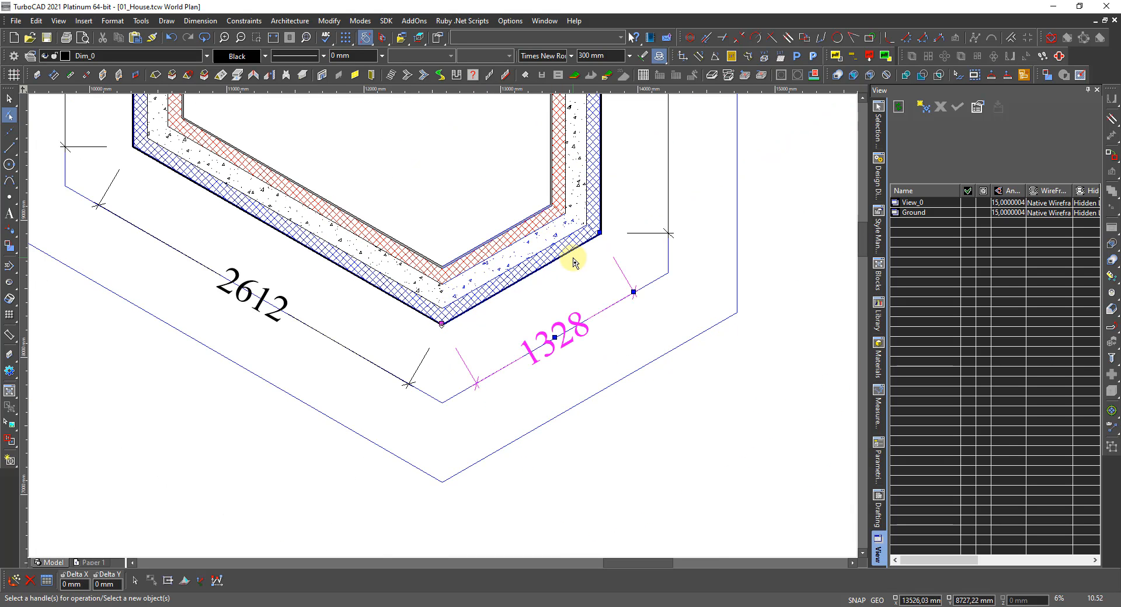
pyautogui.click(579, 287)
# Move the lower handle of the vertical dimension along the bay's longer straight wall to the outermost wall corner.
pyautogui.scroll(1, 612, 226)
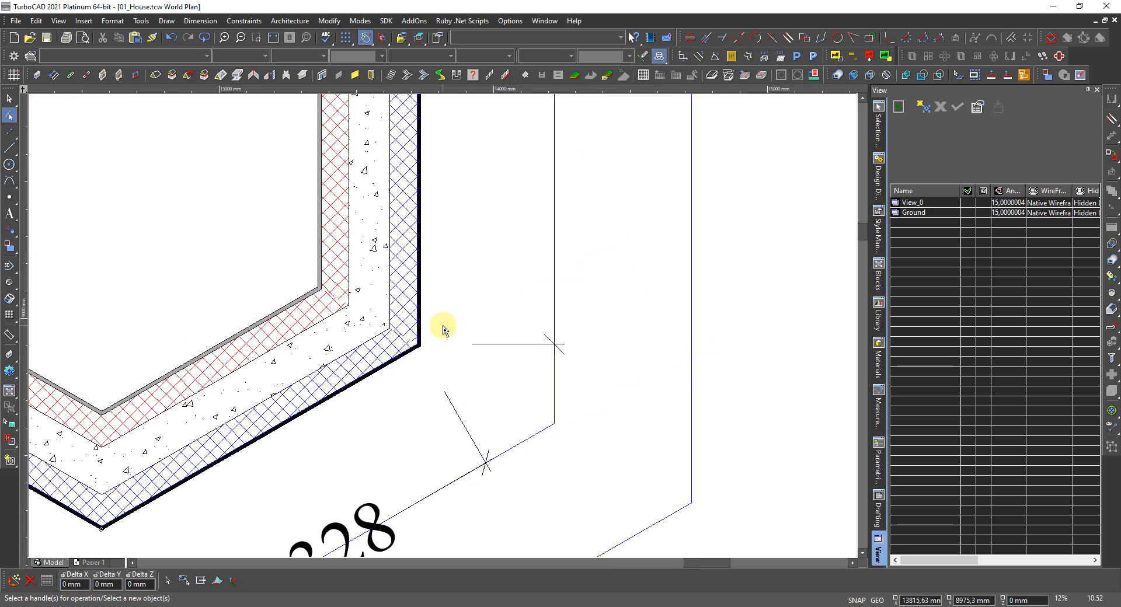
pyautogui.scroll(1, 442, 327)
pyautogui.click(508, 365)
pyautogui.scroll(3, 444, 330)
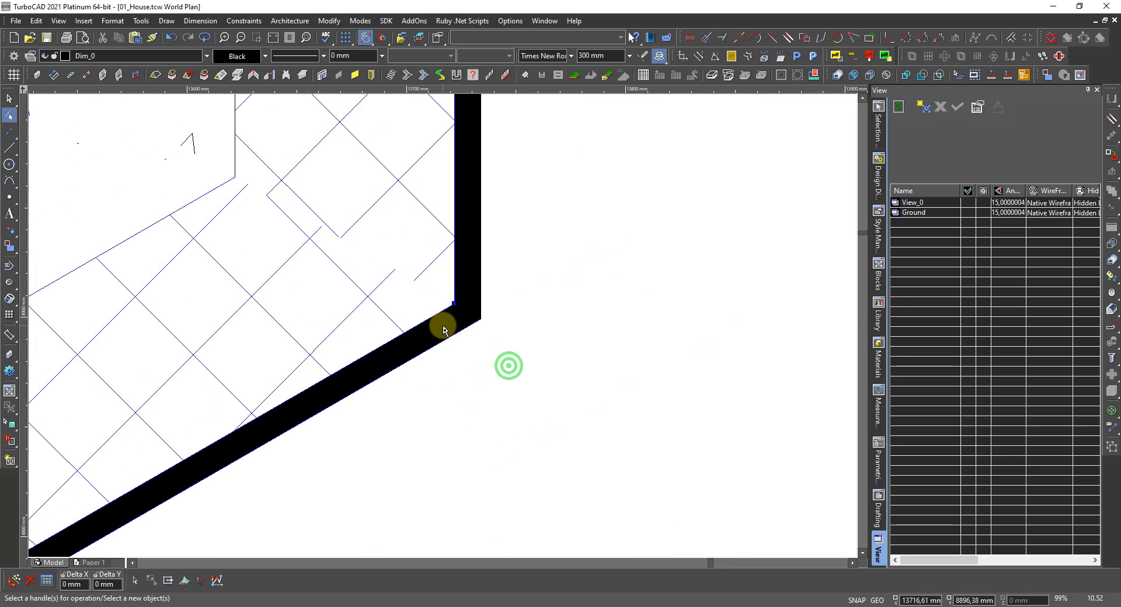
pyautogui.click(454, 304)
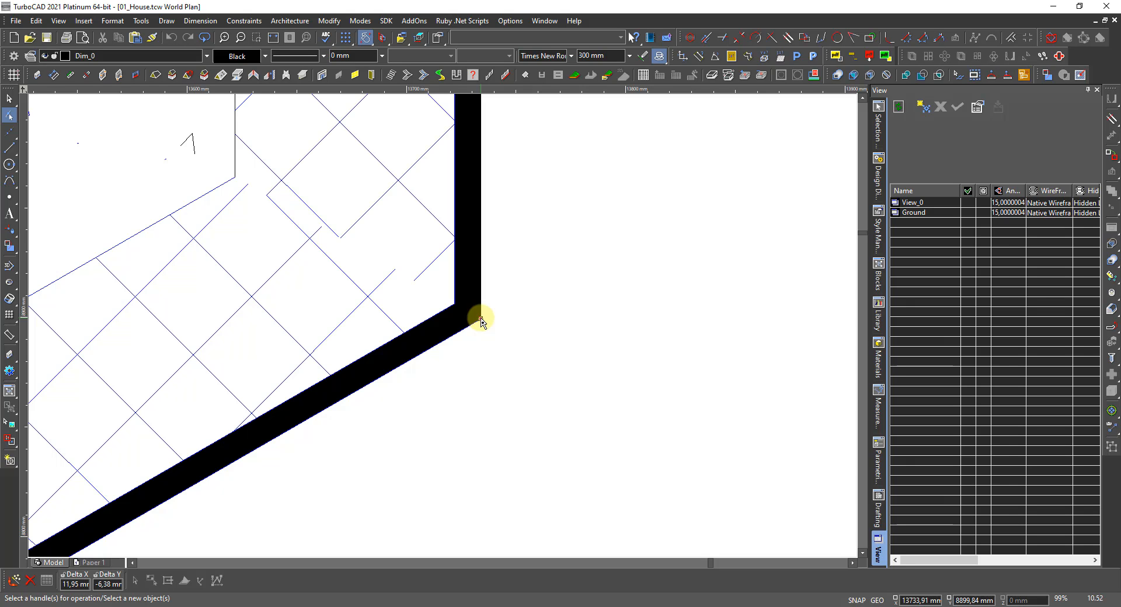
# Move the upper handle of the same vertical bay dimension to the outermost corner where the bay meets the main wall.
pyautogui.scroll(-10, 480, 320)
pyautogui.scroll(4, 443, 309)
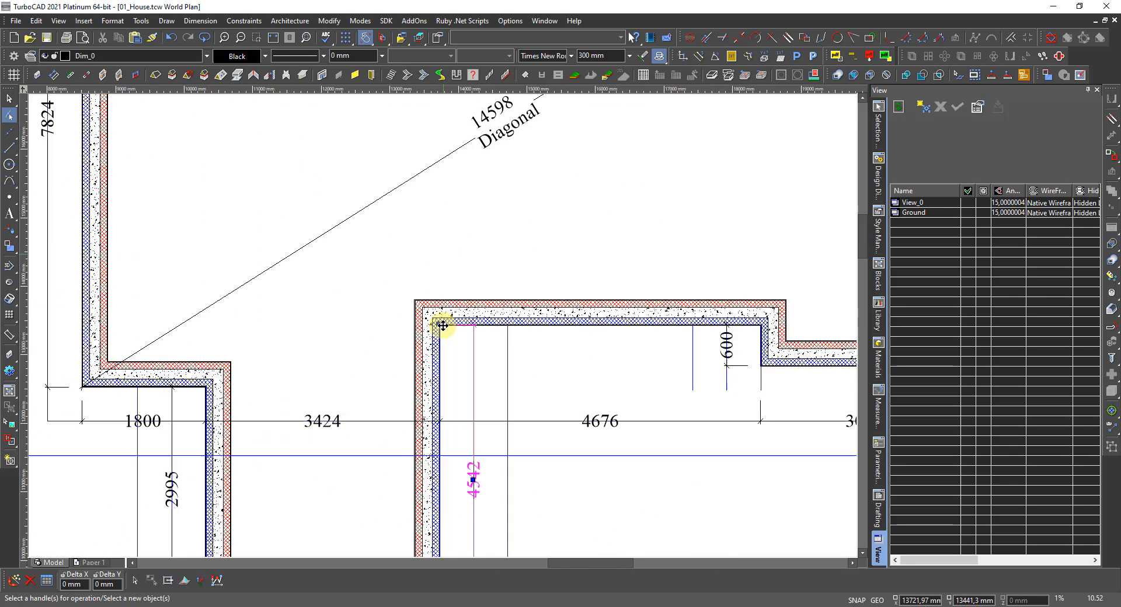
pyautogui.scroll(5, 442, 326)
pyautogui.scroll(-2, 443, 325)
pyautogui.scroll(1, 443, 326)
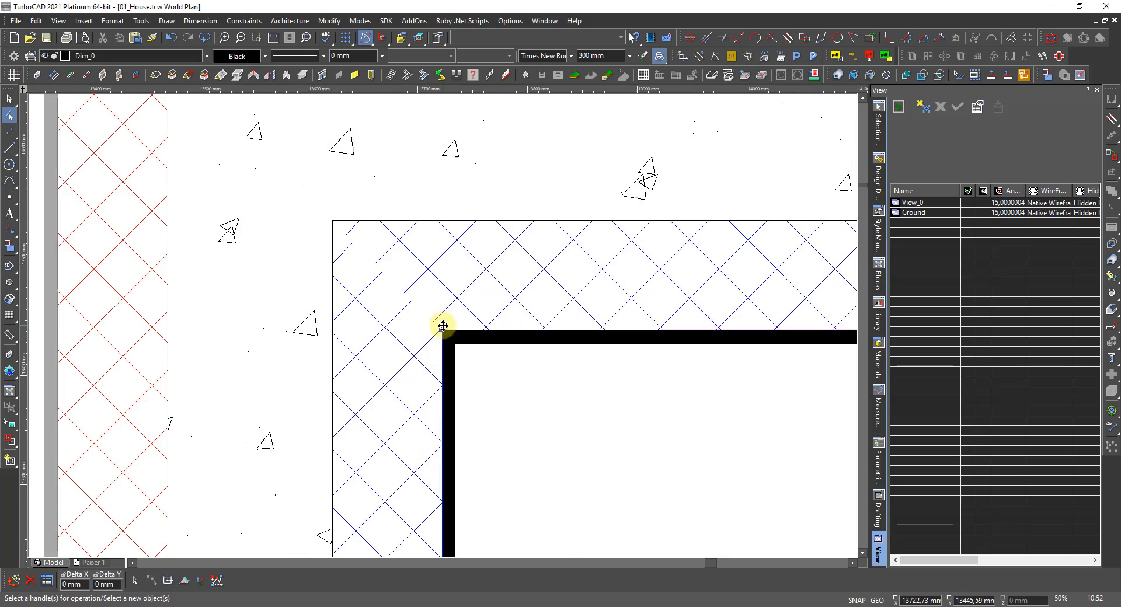
pyautogui.click(442, 328)
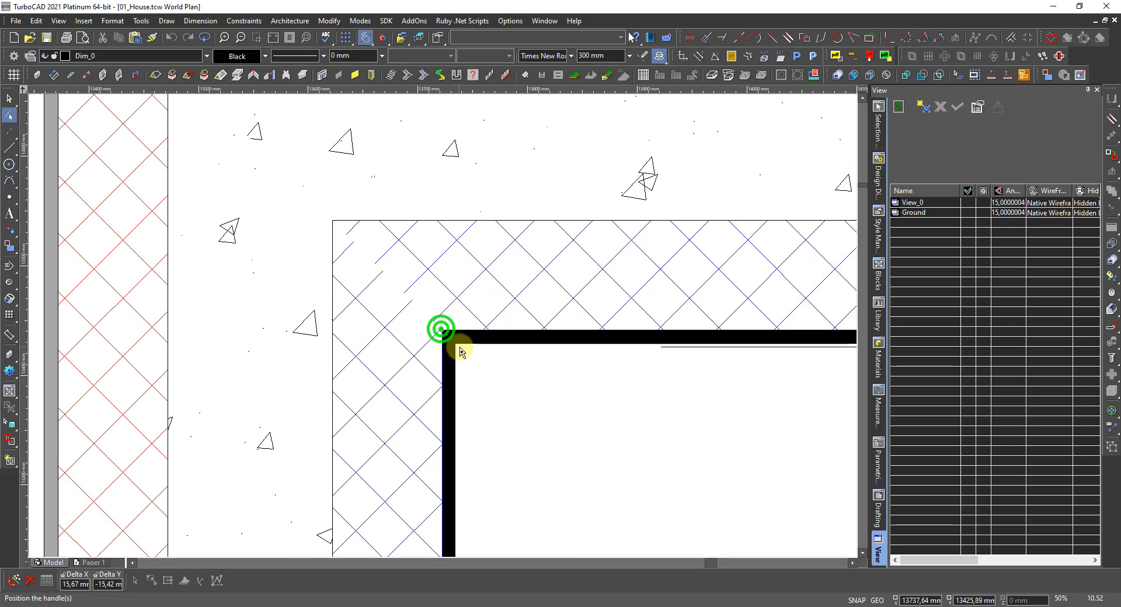
pyautogui.click(456, 349)
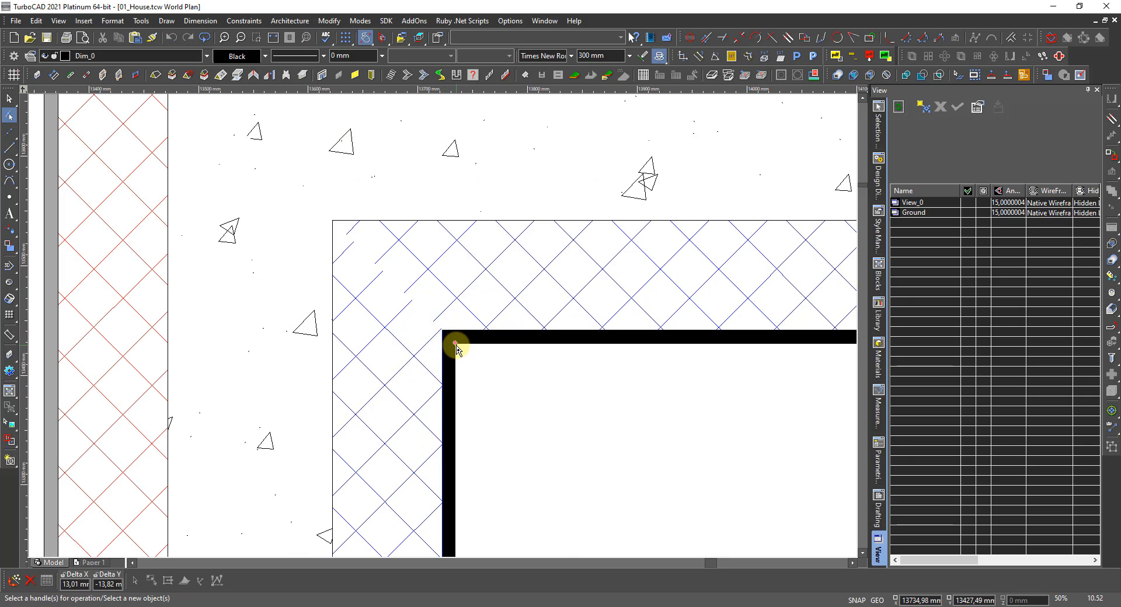
# Examine whether the horizontal 3424 dimension and the neighbouring dimensions are attached to the outermost wall corners.
pyautogui.scroll(-4, 443, 326)
pyautogui.scroll(4, 442, 338)
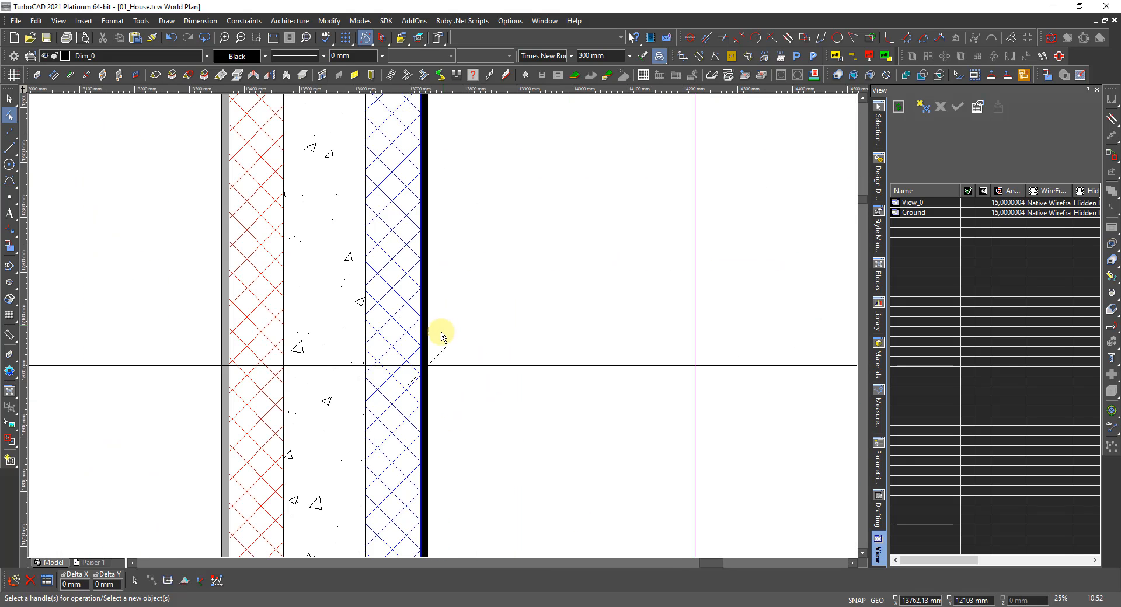
pyautogui.scroll(4, 421, 367)
pyautogui.rightClick(543, 347)
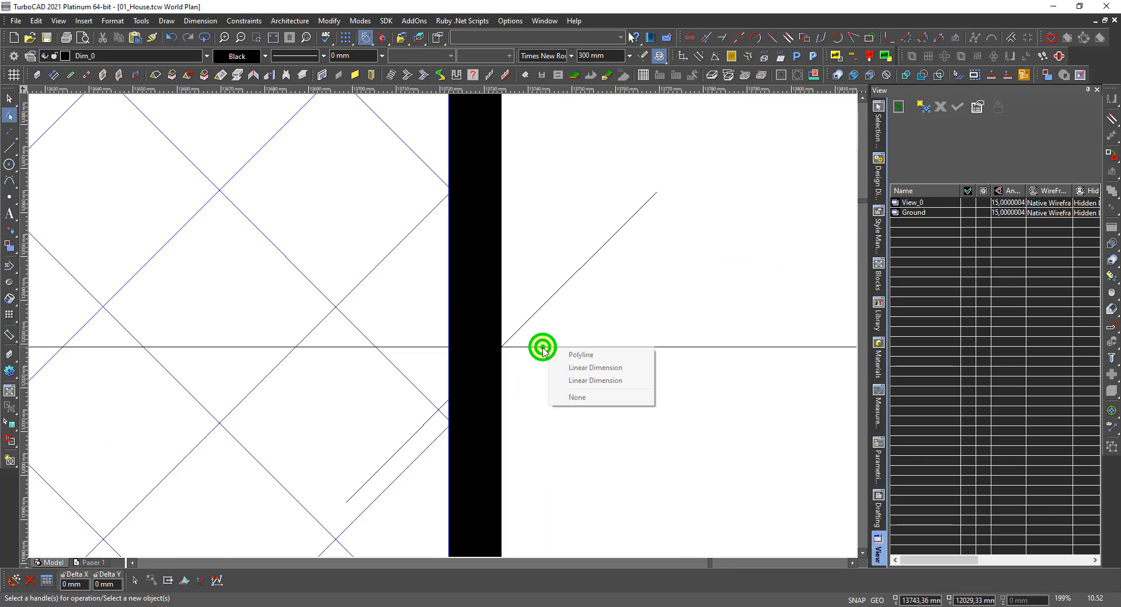
pyautogui.click(579, 368)
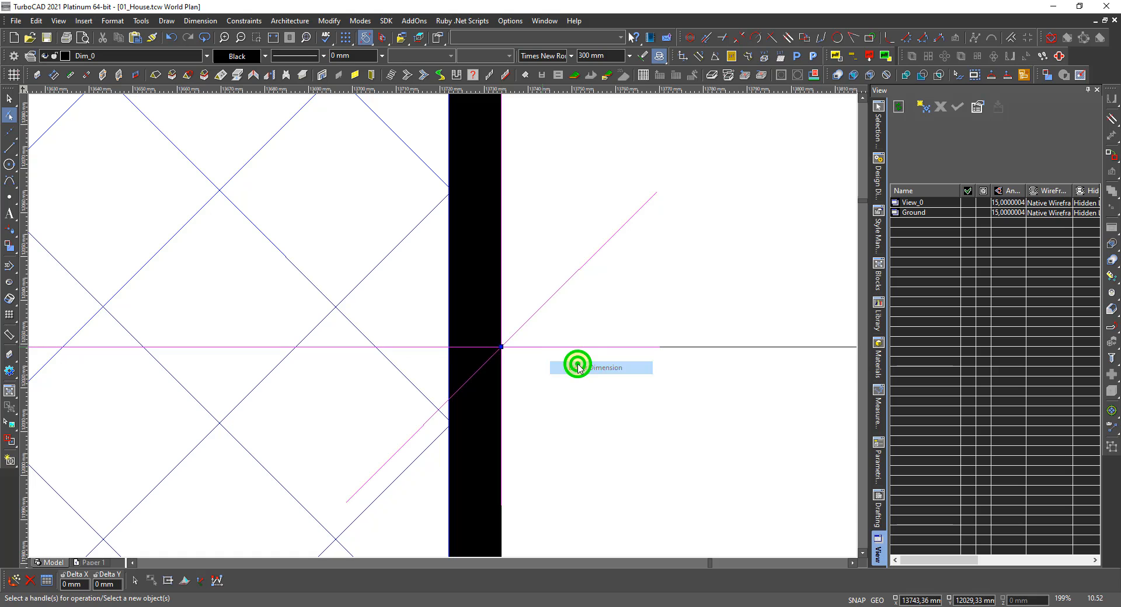
pyautogui.scroll(-5, 438, 325)
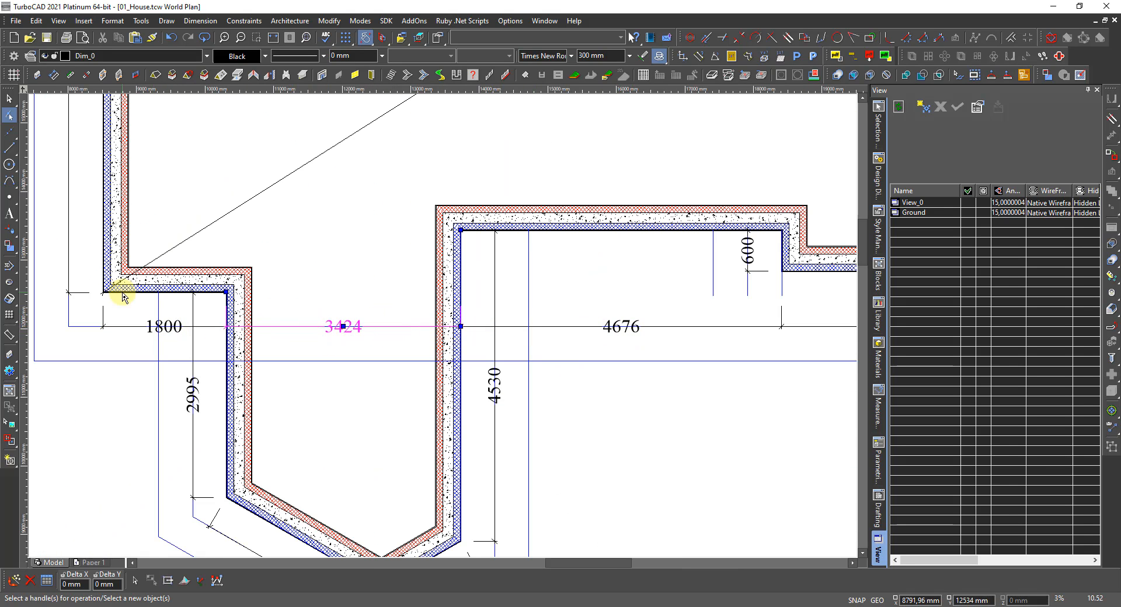
pyautogui.scroll(4, 194, 338)
pyautogui.scroll(-5, 438, 317)
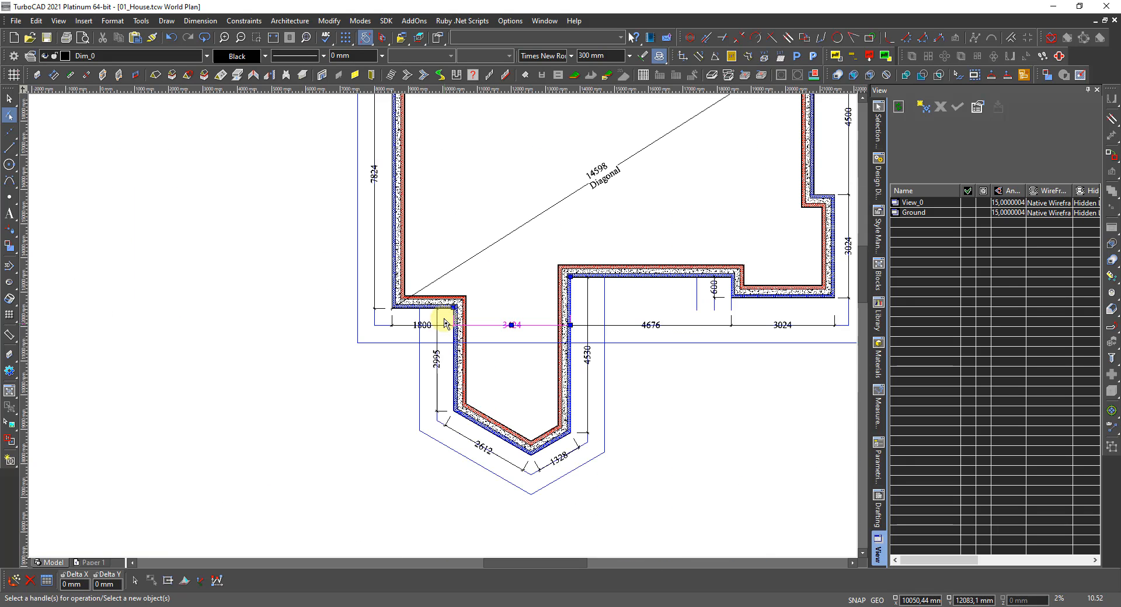
pyautogui.scroll(4, 440, 325)
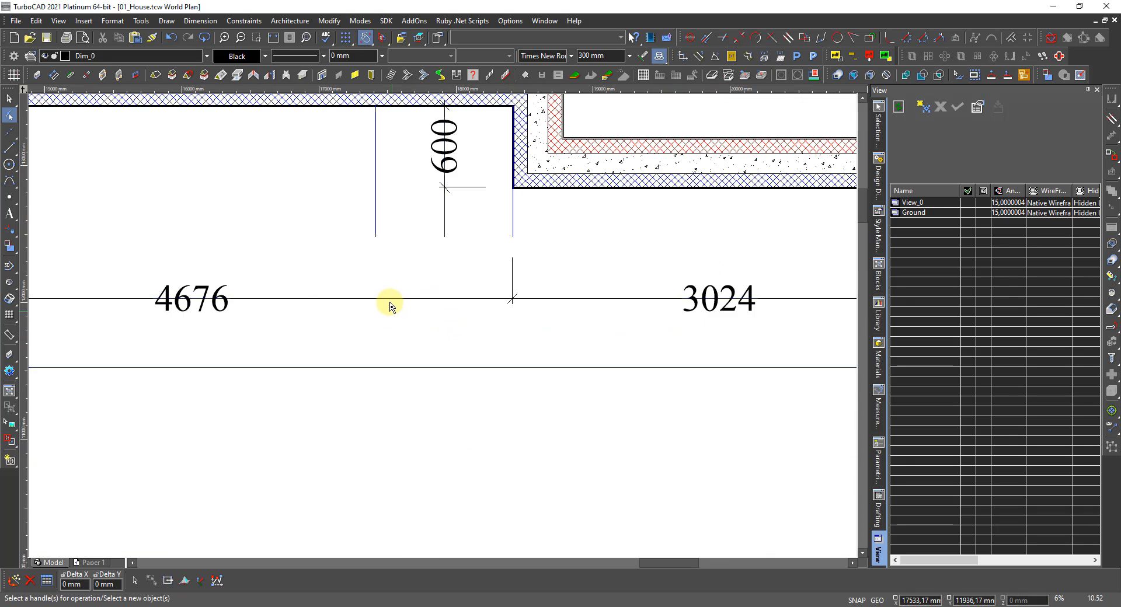
pyautogui.scroll(-4, 408, 320)
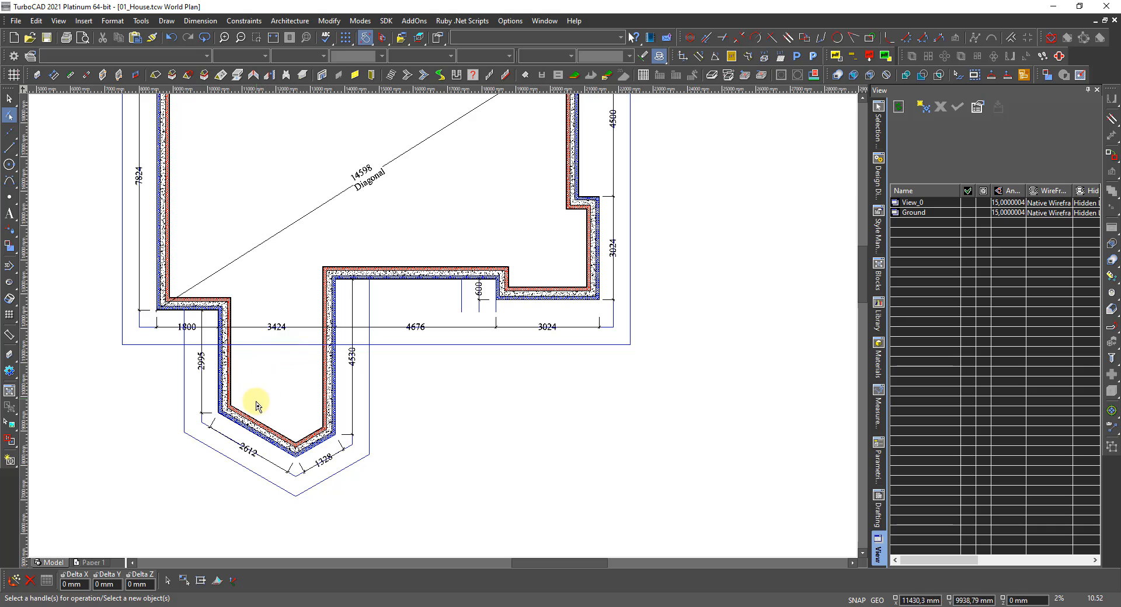
pyautogui.scroll(4, 307, 455)
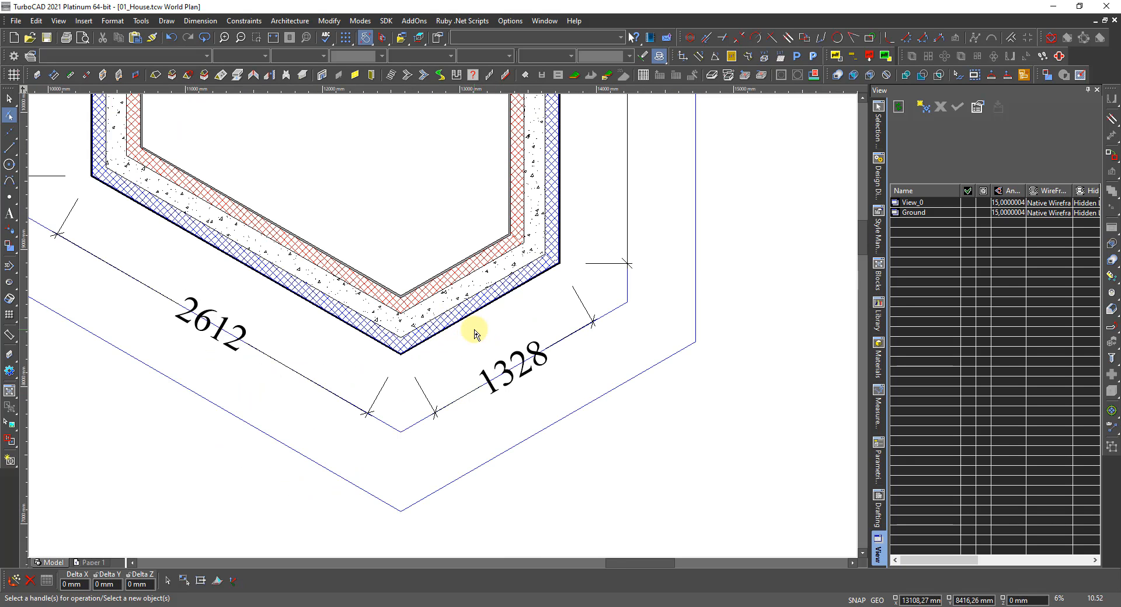
# Replace the bay's shorter sloping 1328 dimension with a parallel dimension between the wall's outermost corners, placing its line on the inner guide line.
pyautogui.click(516, 367)
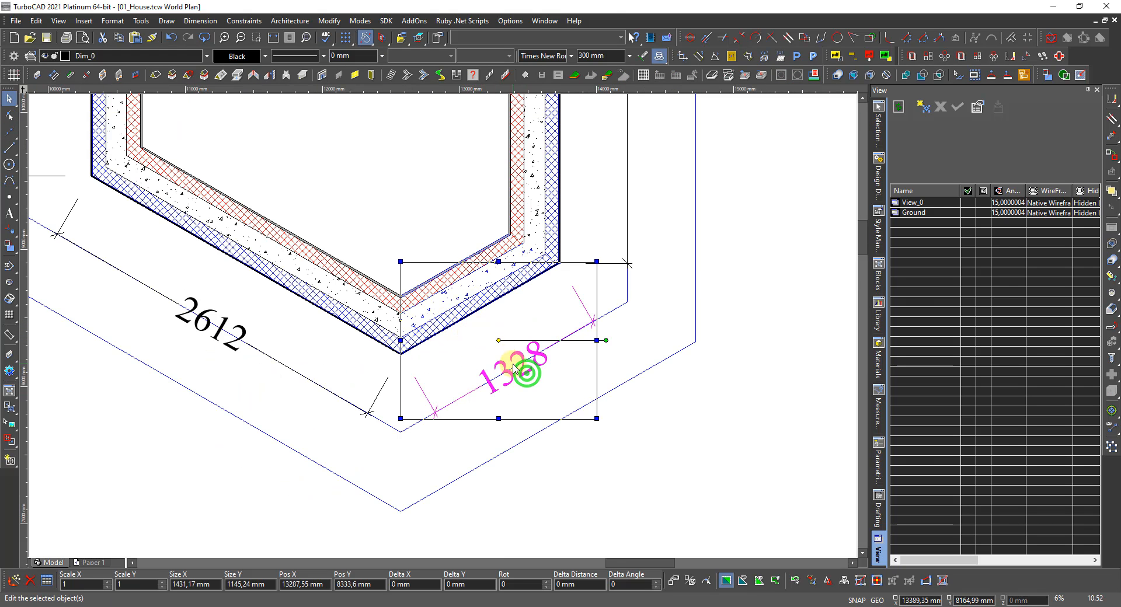
pyautogui.press('Delete')
pyautogui.rightClick(446, 363)
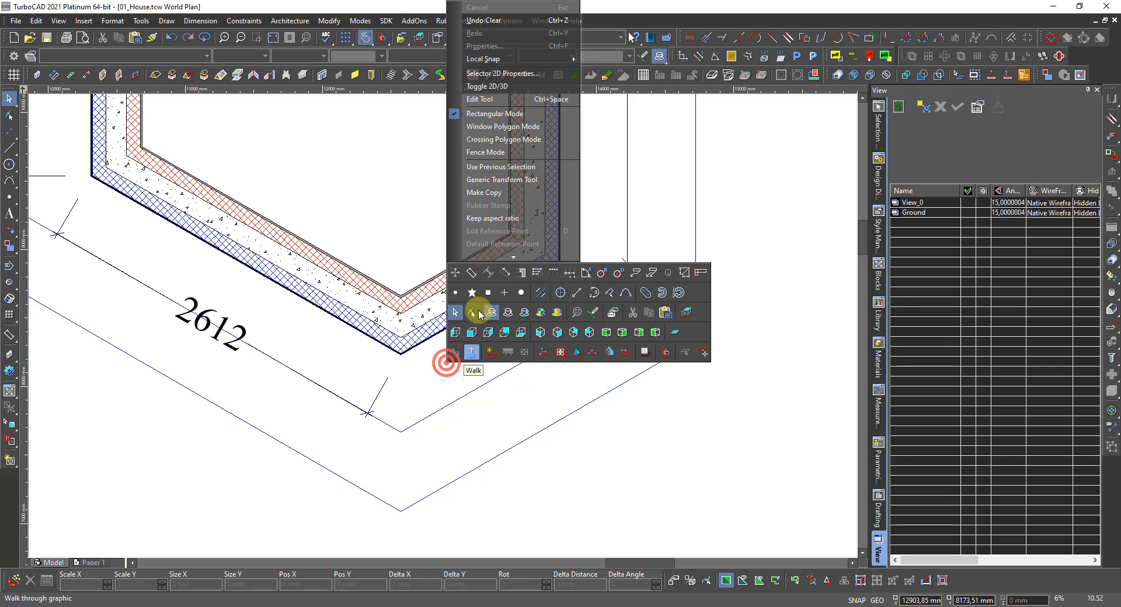
pyautogui.click(471, 272)
pyautogui.scroll(10, 438, 320)
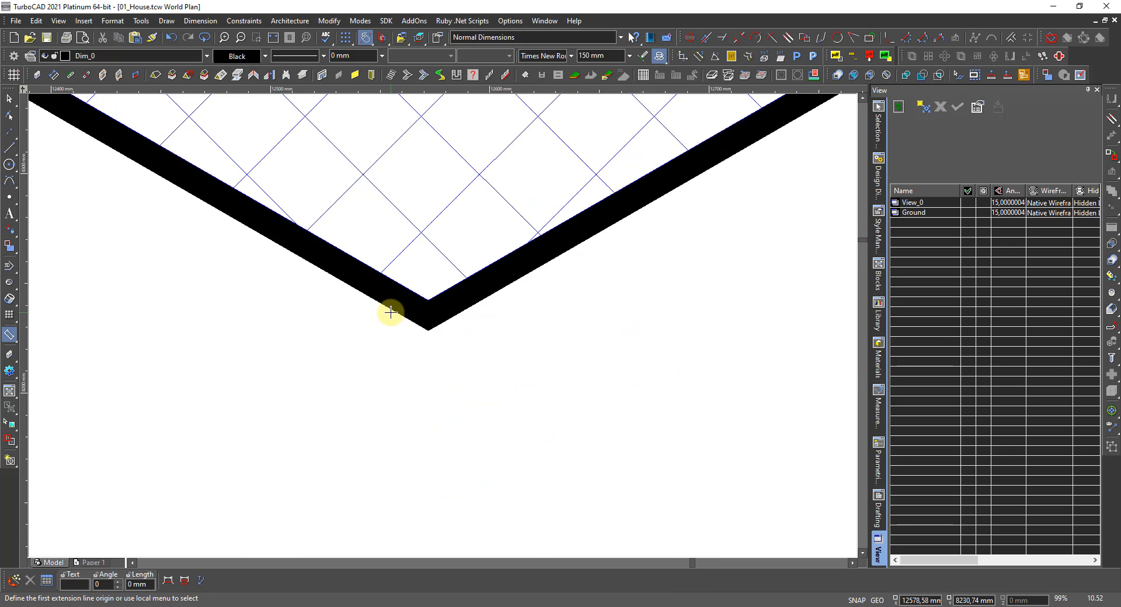
pyautogui.scroll(3, 390, 312)
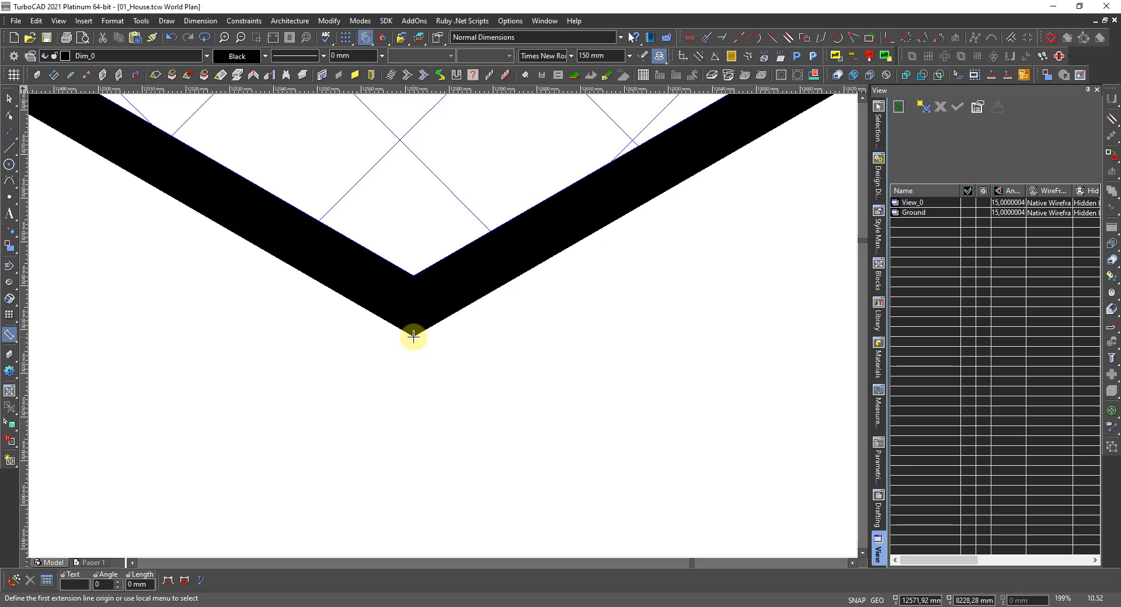
pyautogui.click(413, 336)
pyautogui.scroll(-10, 445, 312)
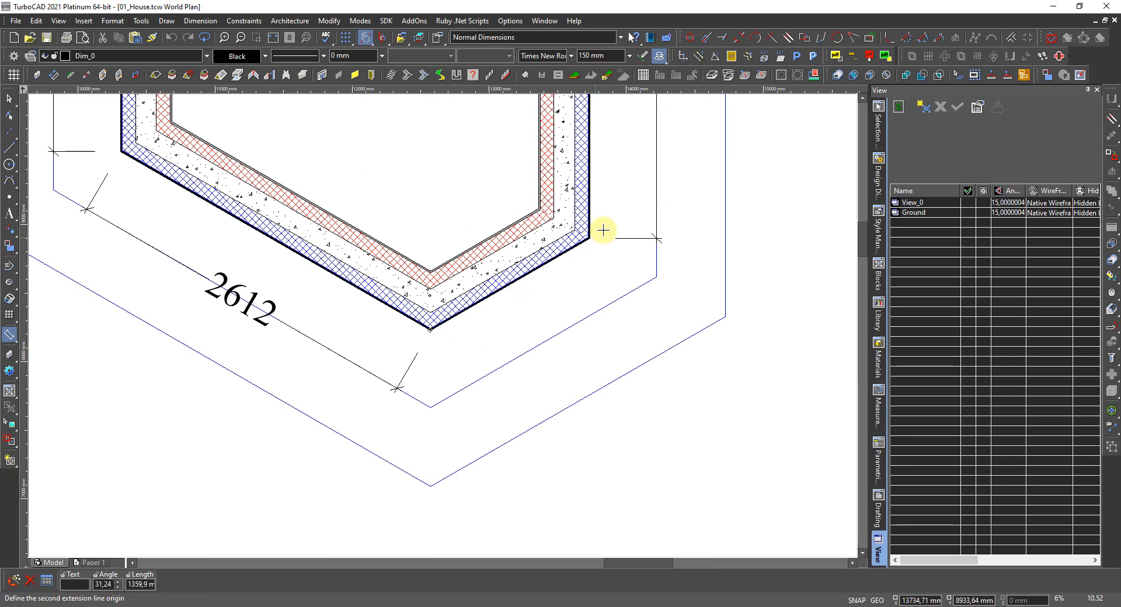
pyautogui.scroll(6, 603, 230)
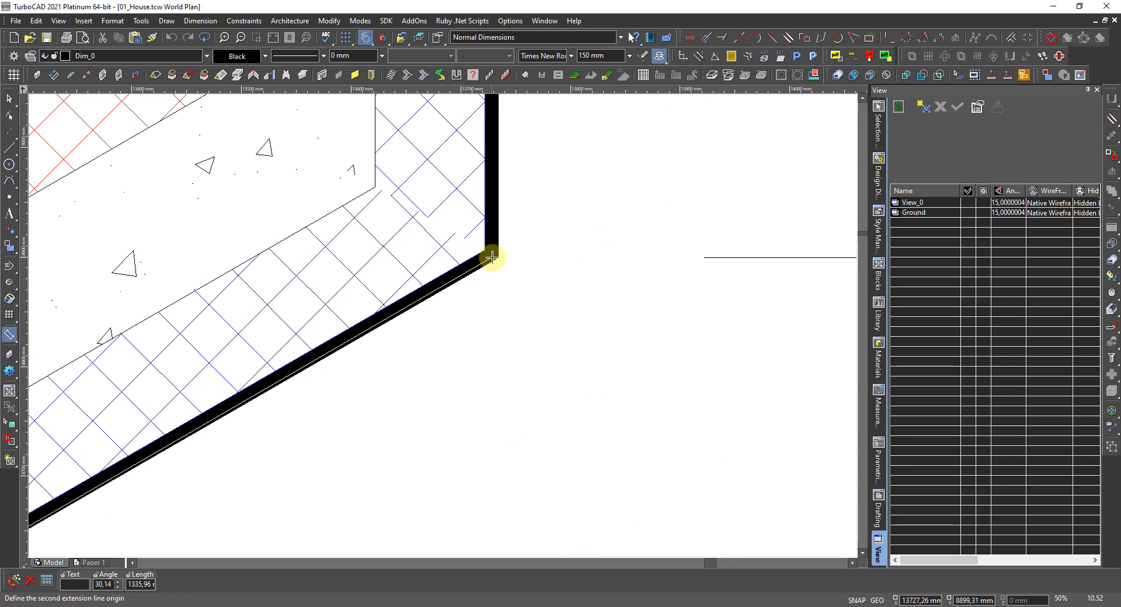
pyautogui.click(498, 257)
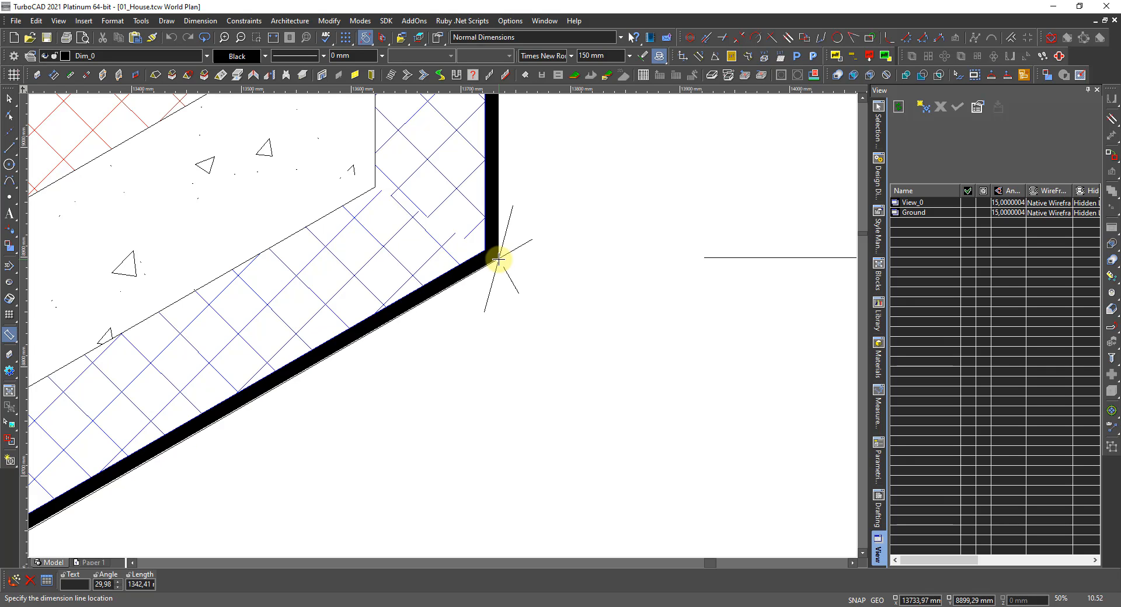
pyautogui.scroll(-8, 499, 257)
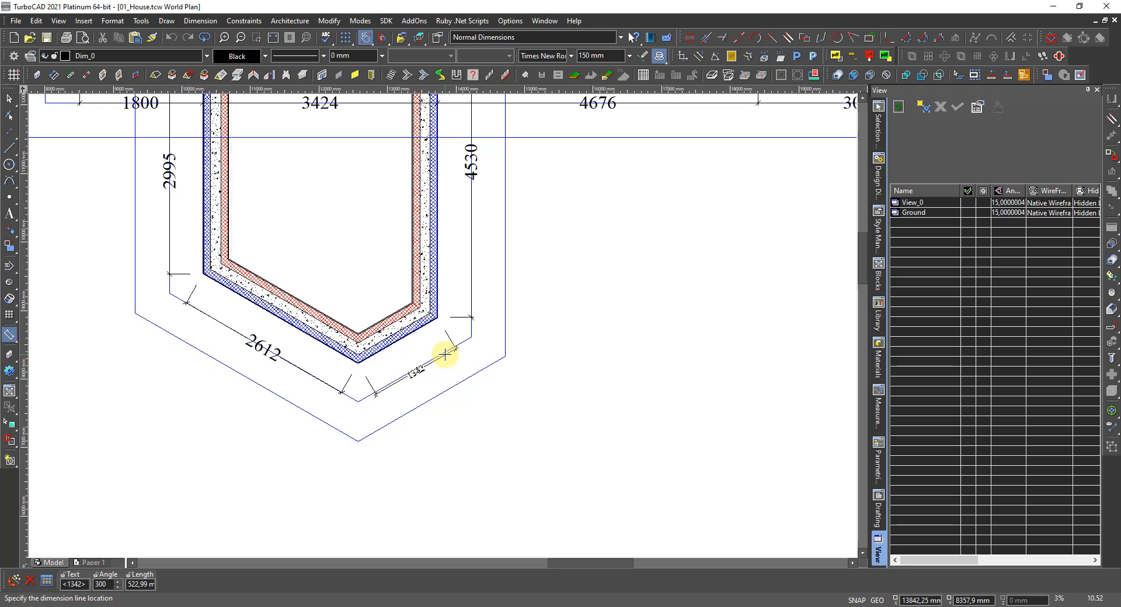
pyautogui.click(445, 355)
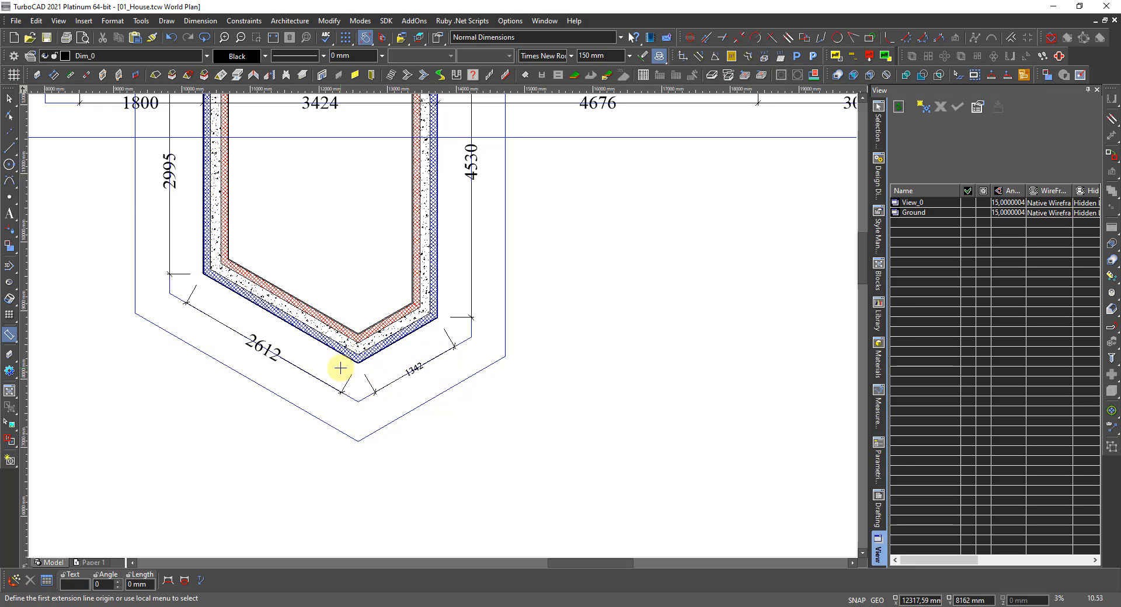
pyautogui.press('Escape')
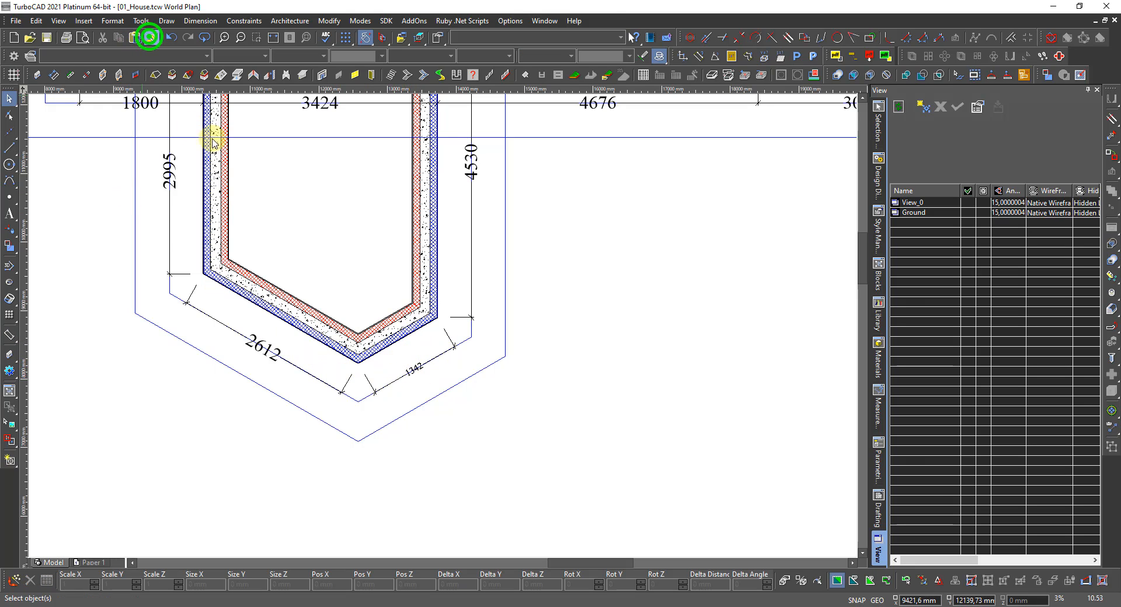
# Copy the format of the 2612 dimension onto the bay's new shorter sloping dimension with Format Painter.
pyautogui.click(256, 350)
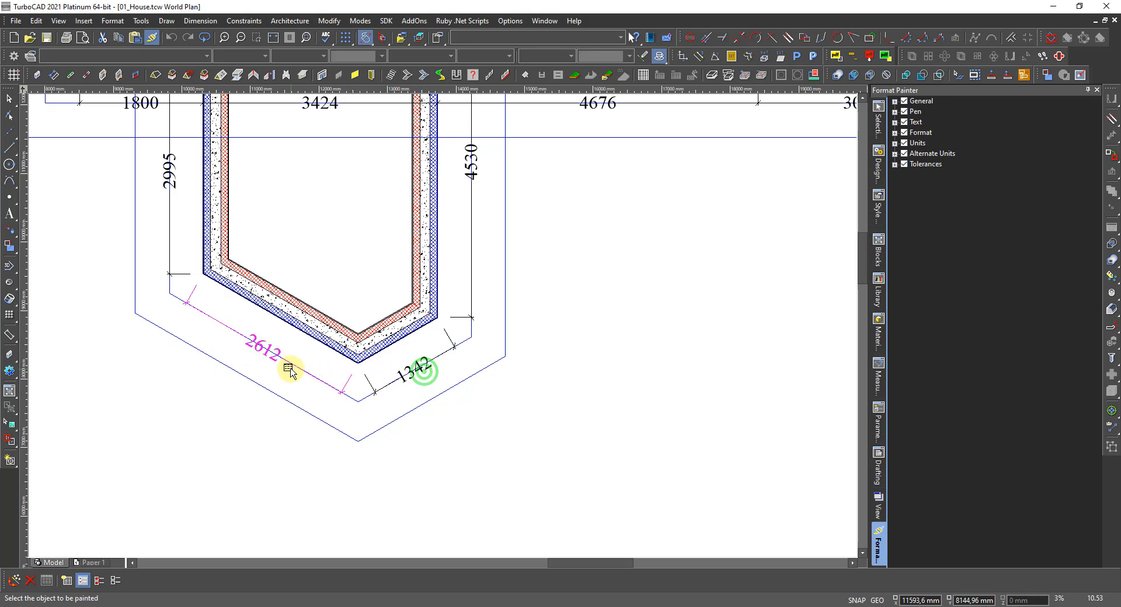
# Leave Format Painter and examine whether the house plan's dimensions are attached to the outermost wall corners.
pyautogui.press('Escape')
pyautogui.press('Escape')
pyautogui.scroll(-2, 220, 294)
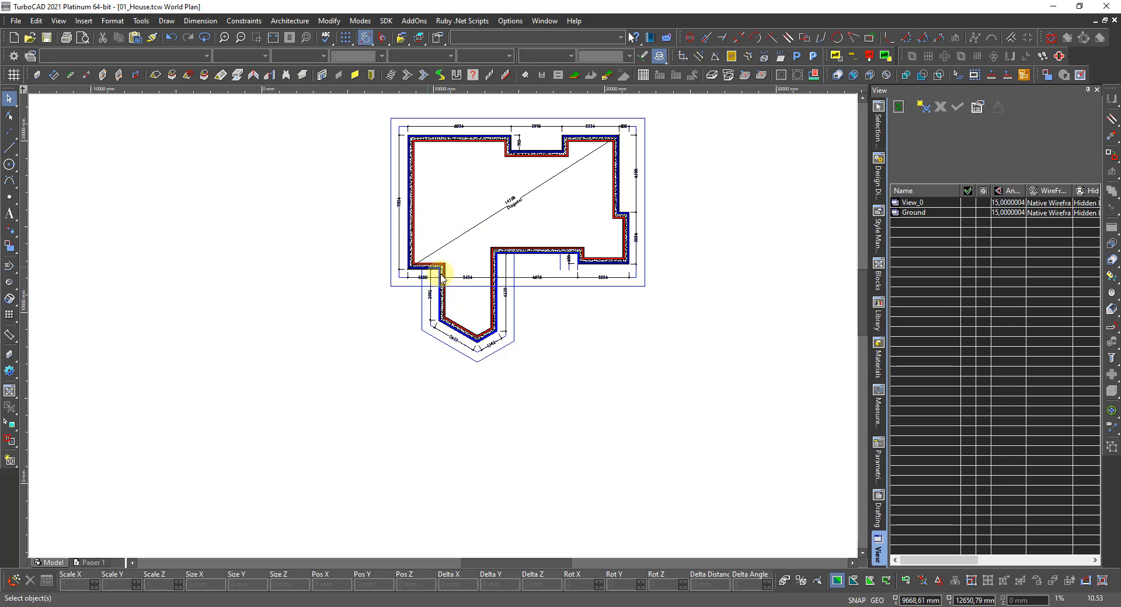
pyautogui.scroll(4, 410, 182)
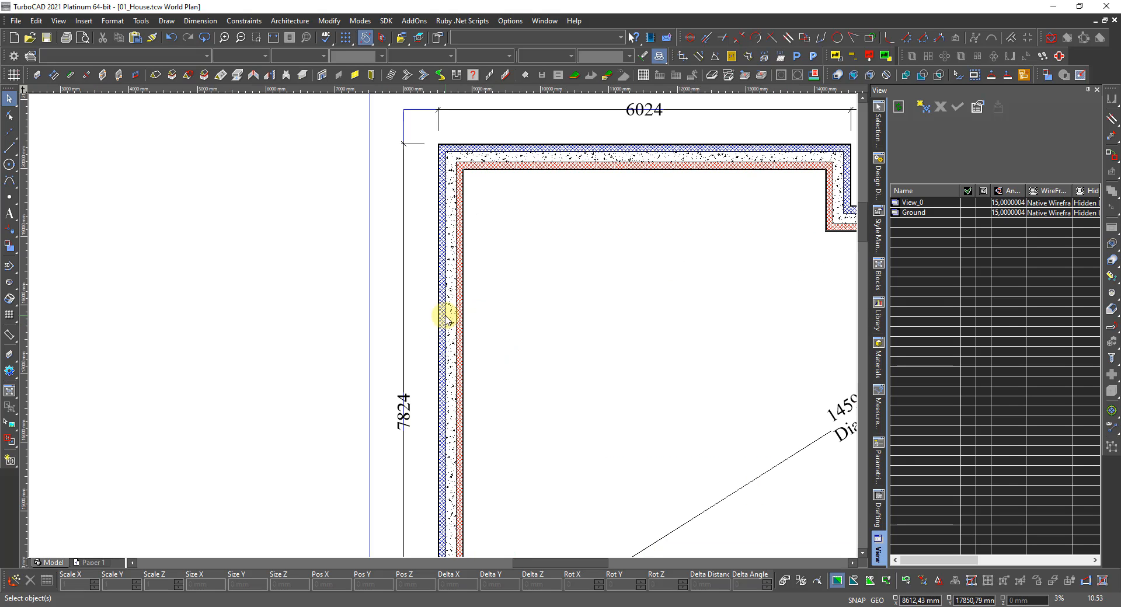
pyautogui.scroll(-2, 472, 311)
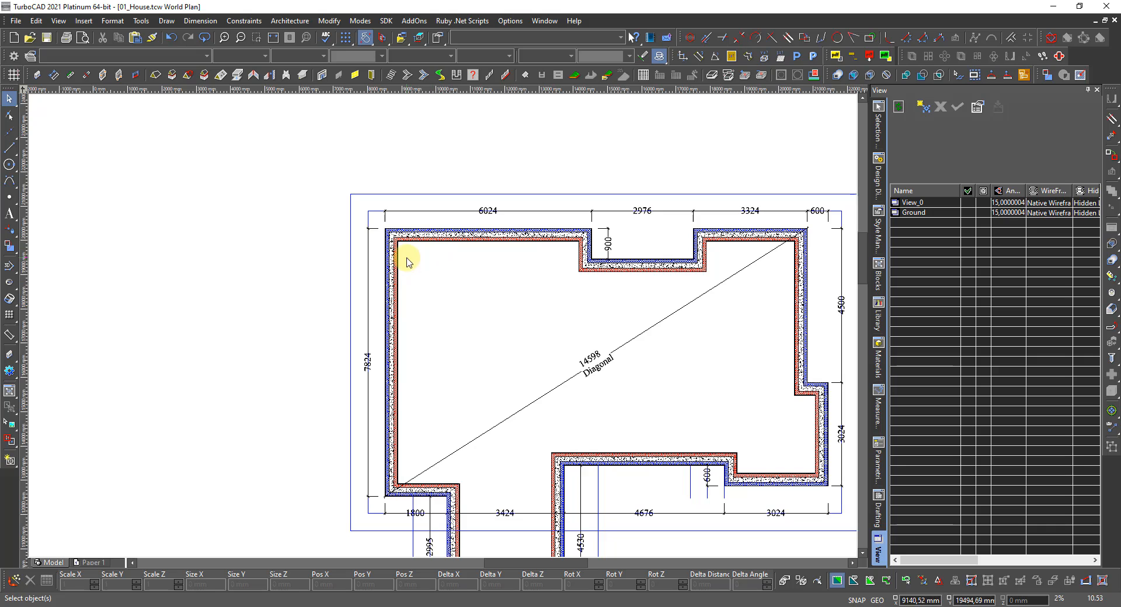
pyautogui.scroll(4, 403, 237)
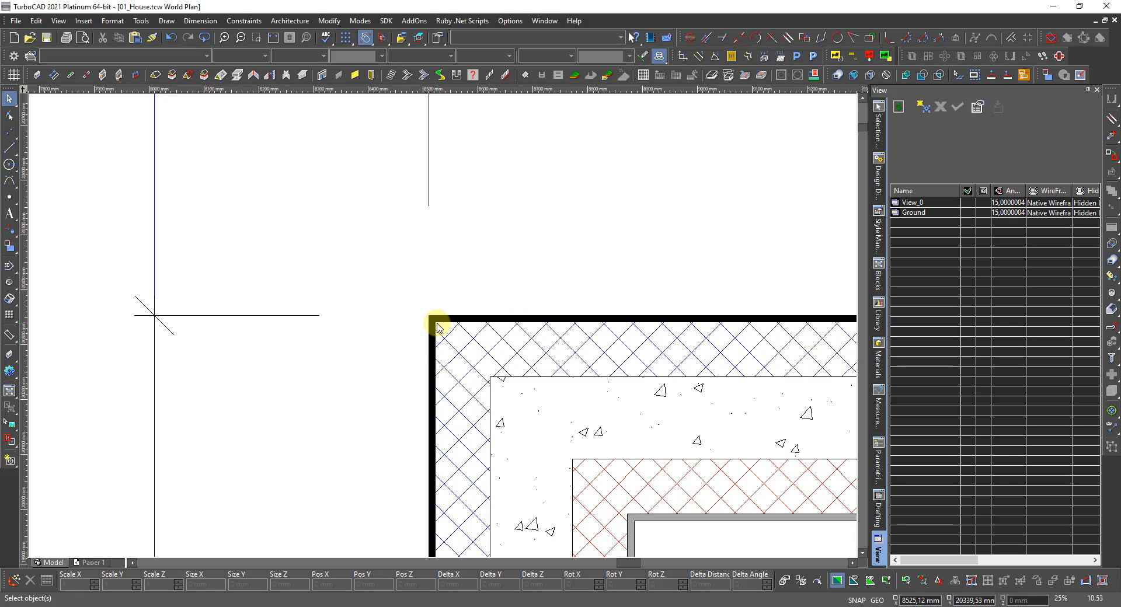
pyautogui.scroll(-5, 438, 321)
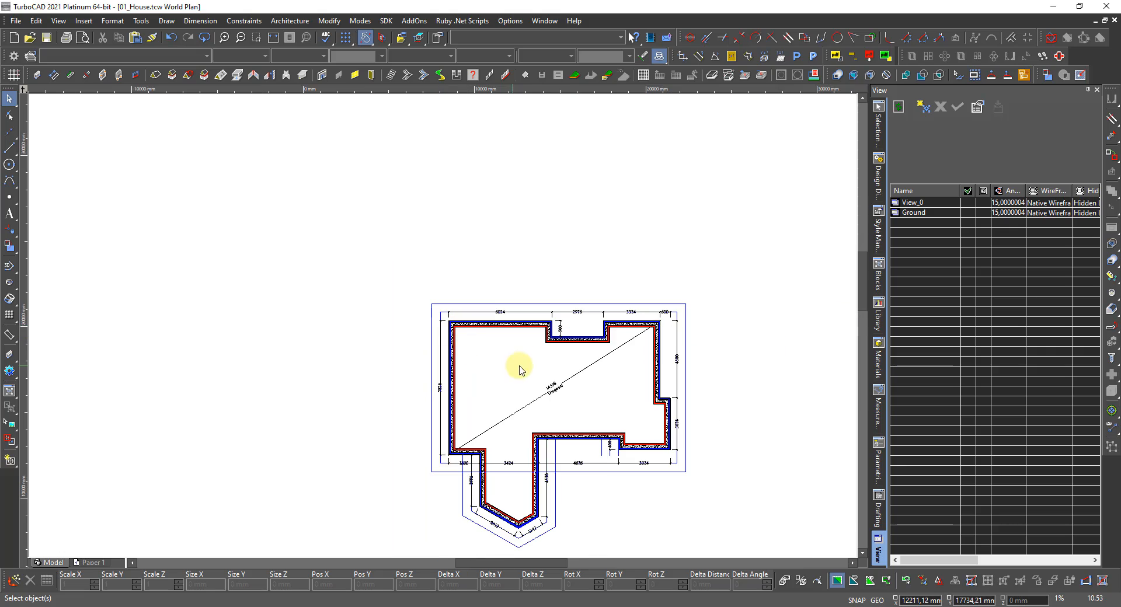
pyautogui.scroll(1, 551, 392)
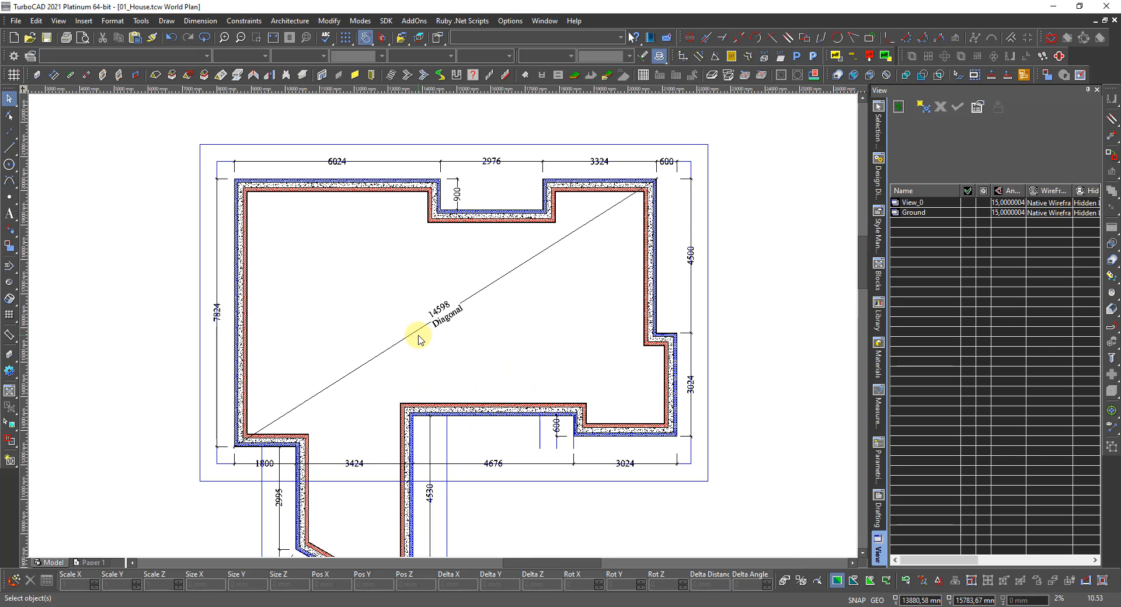
pyautogui.scroll(-1, 418, 339)
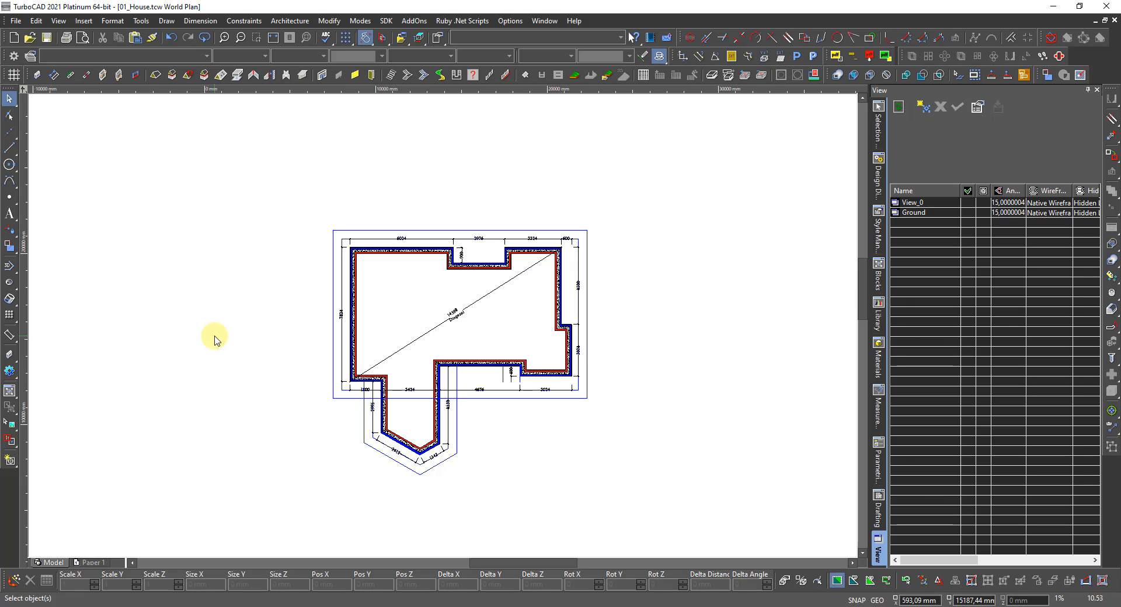
# Switch to the Paper 1 layout and bring the whole sheet with the house plan into view.
pyautogui.click(95, 562)
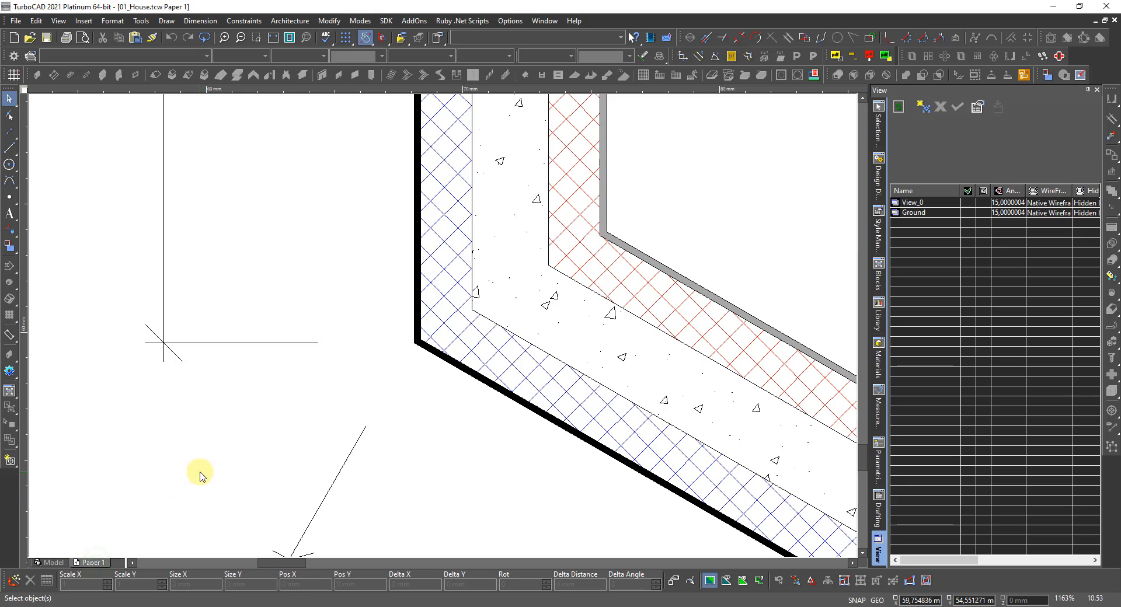
pyautogui.scroll(-5, 198, 472)
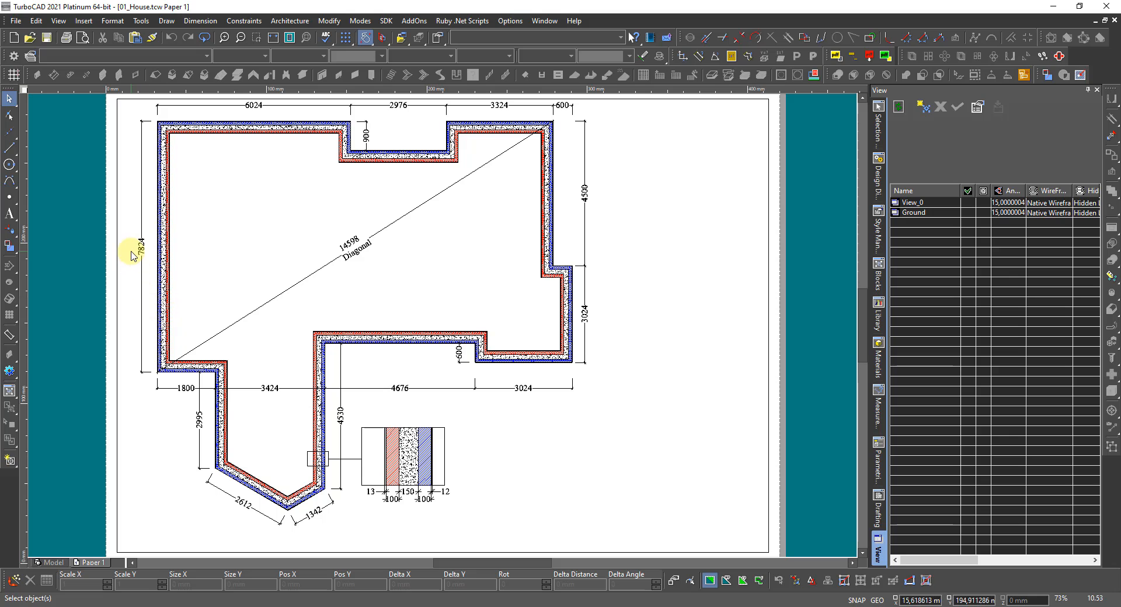
pyautogui.scroll(-2, 142, 250)
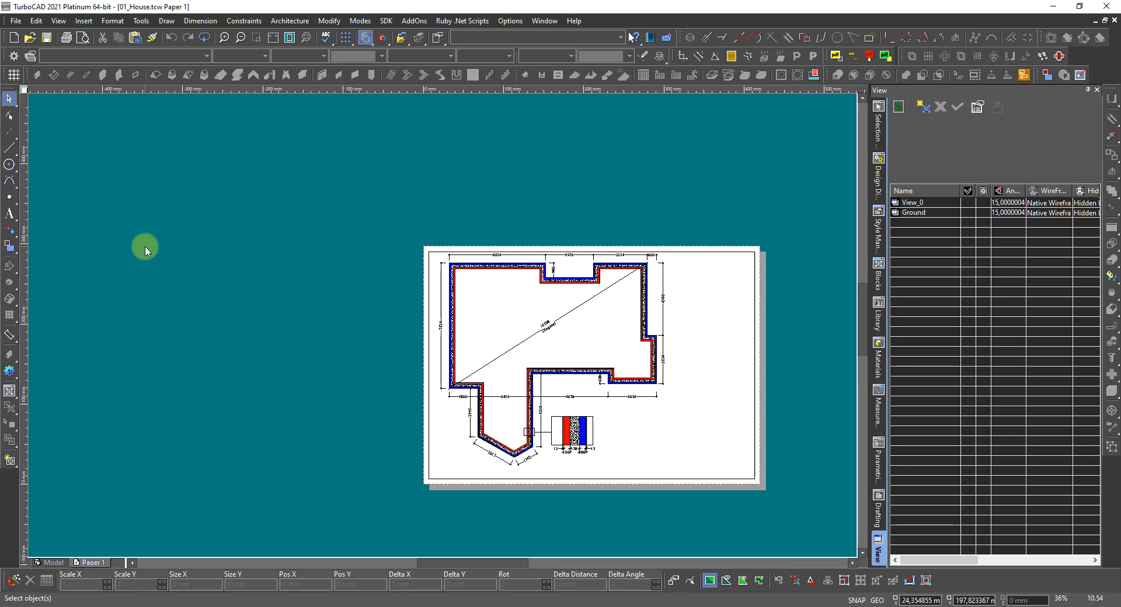
pyautogui.click(376, 193)
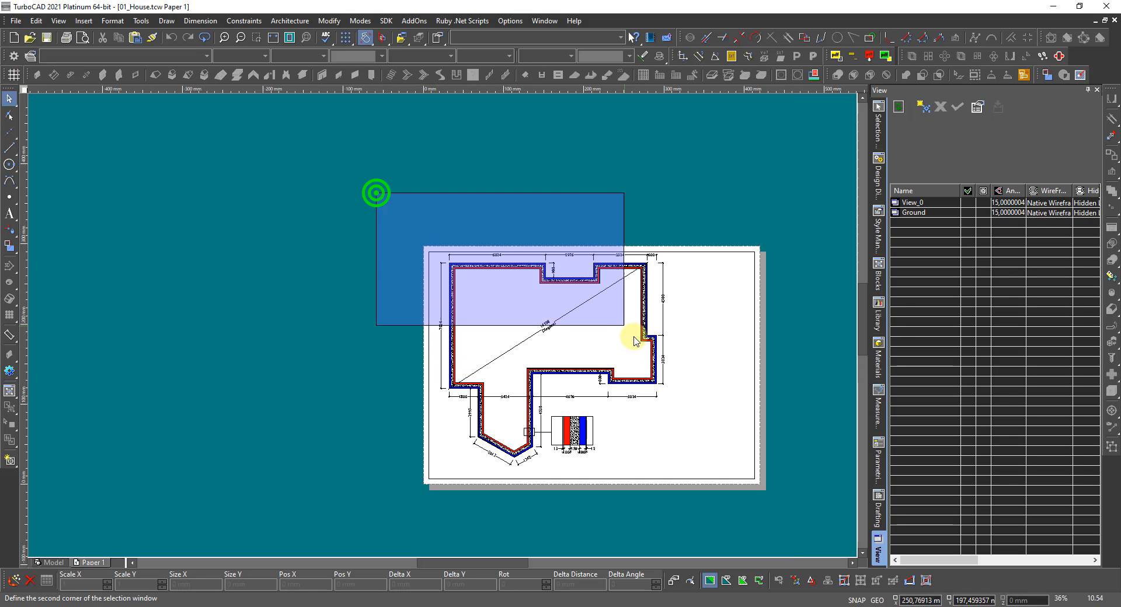
pyautogui.click(689, 473)
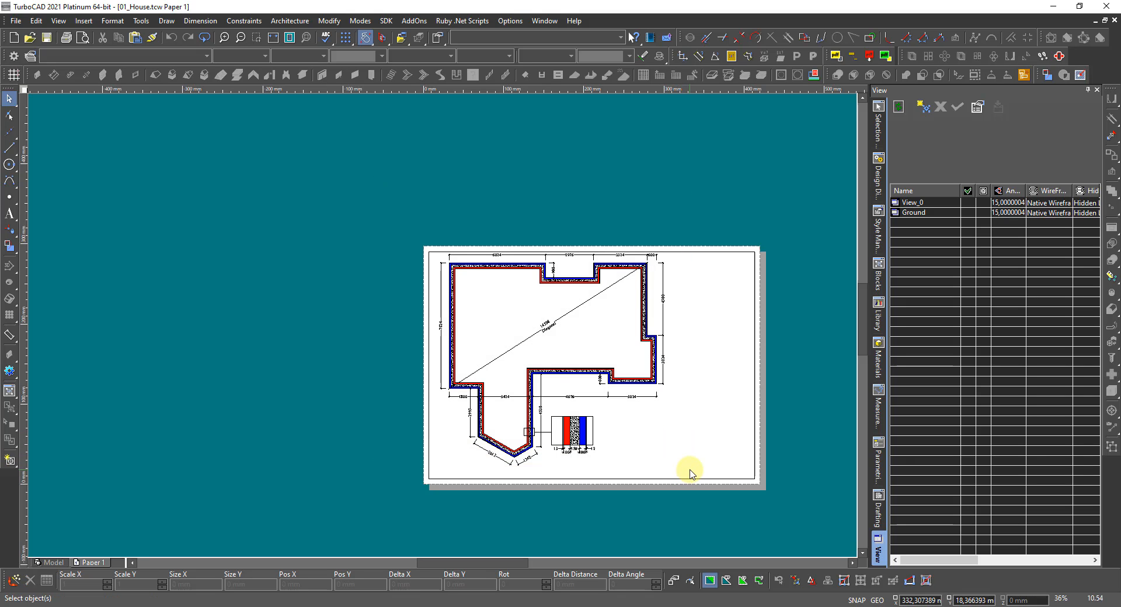
# Move the house plan viewport 10 mm down the sheet using a Delta Y of -10.
pyautogui.click(573, 428)
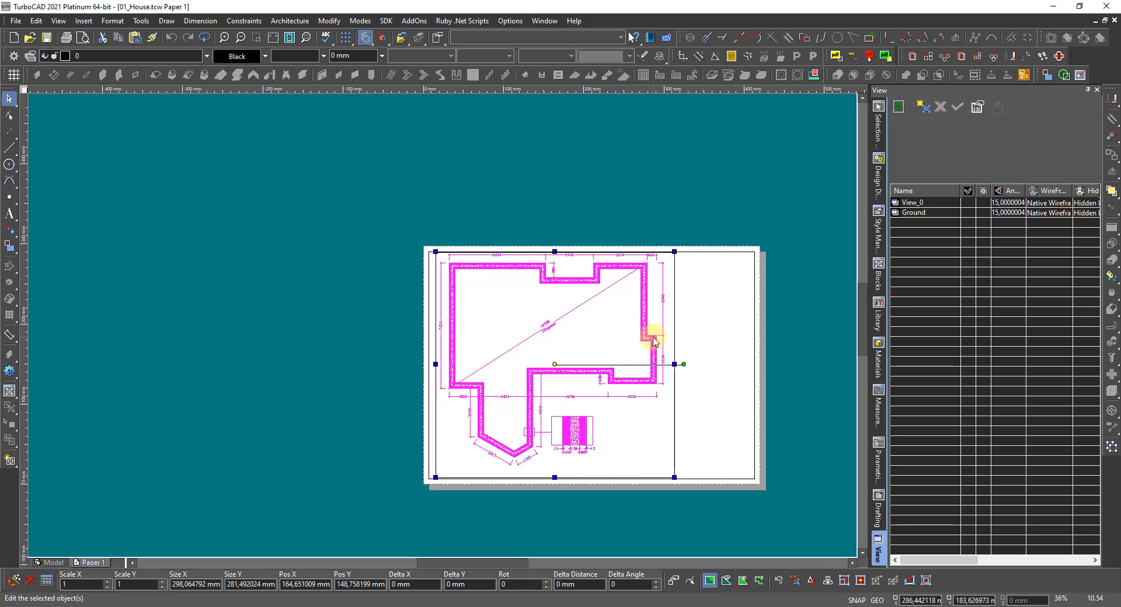
pyautogui.click(478, 586)
pyautogui.write('-')
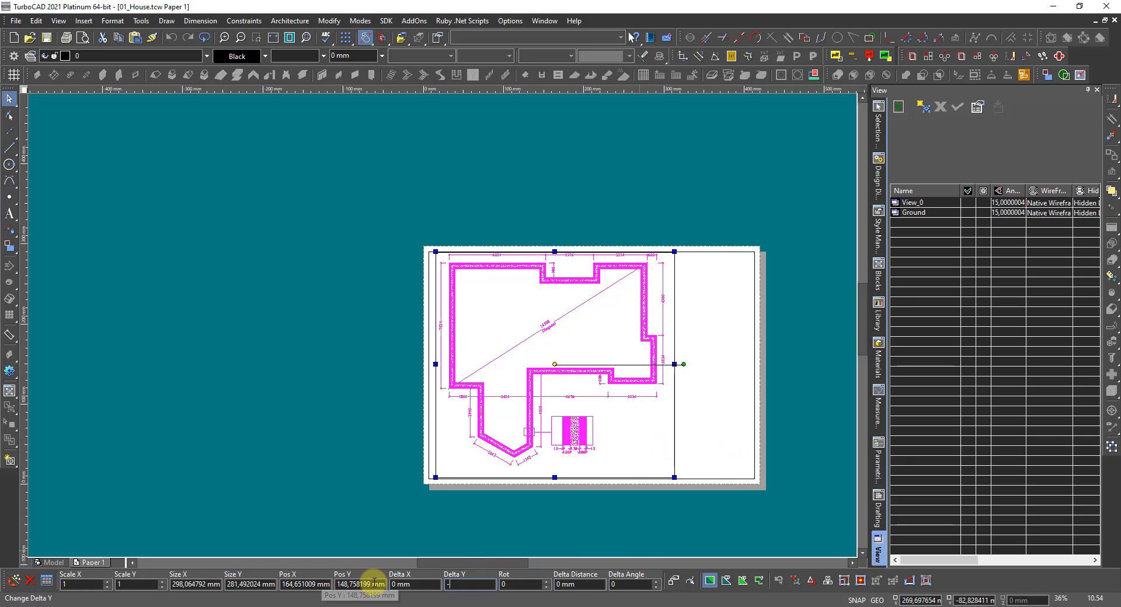
pyautogui.write('10')
pyautogui.press('Return')
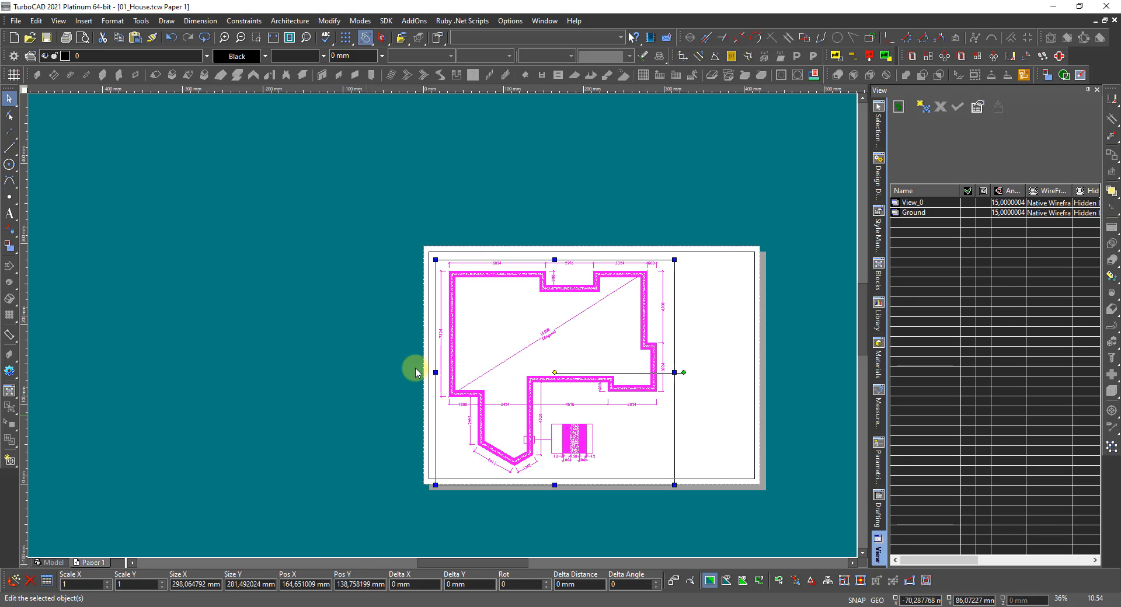
# Stretch the viewport's upper edge to just inside the sheet's frame line, making the viewport about 291.9 mm high.
pyautogui.scroll(5, 552, 262)
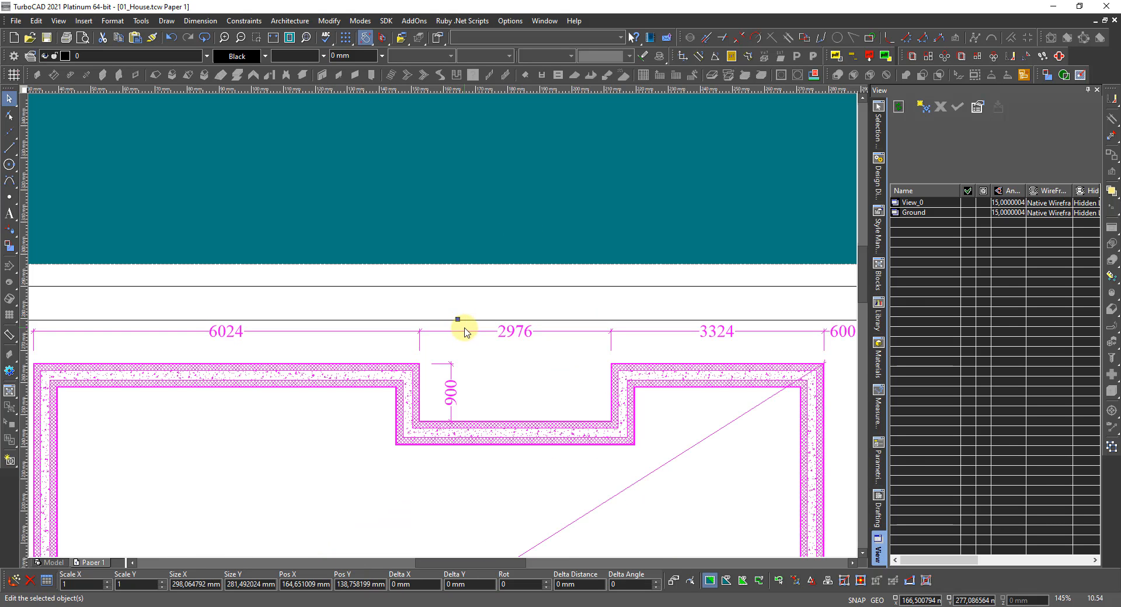
pyautogui.moveTo(457, 317)
pyautogui.mouseDown()
pyautogui.moveTo(457, 292)
pyautogui.moveTo(443, 320)
pyautogui.moveTo(442, 303)
pyautogui.moveTo(443, 325)
pyautogui.mouseUp()
pyautogui.scroll(5, 458, 292)
pyautogui.scroll(3, 443, 325)
pyautogui.scroll(2, 443, 325)
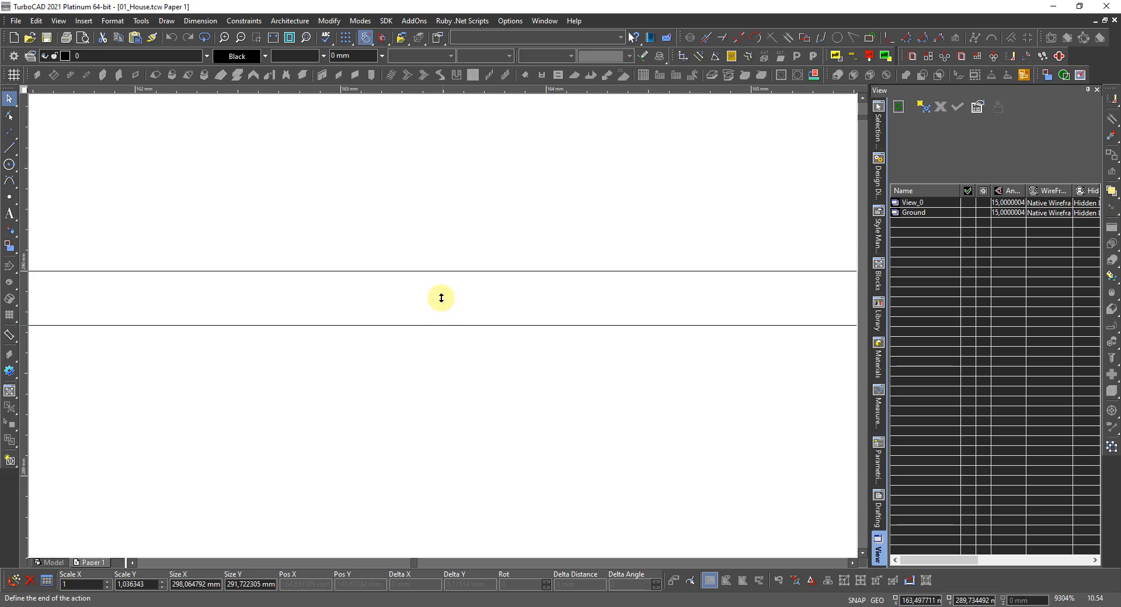
pyautogui.click(437, 292)
pyautogui.scroll(-1, 380, 325)
pyautogui.scroll(-5, 442, 331)
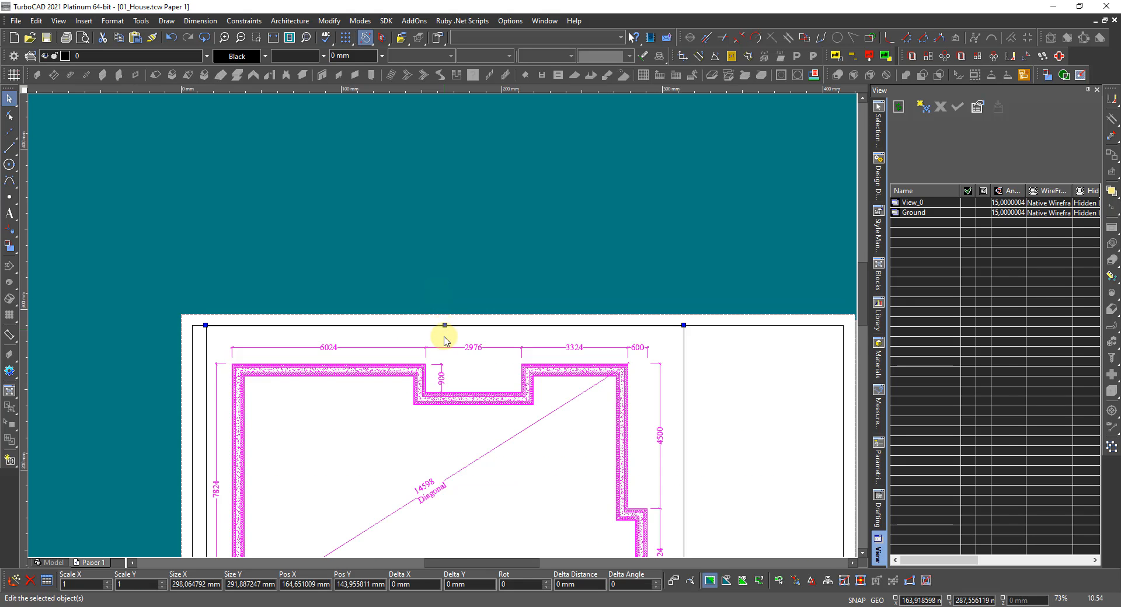
# Raise the viewport's lower edge to just inside the sheet's frame line, making the viewport about 281.8 mm high.
pyautogui.scroll(4, 441, 350)
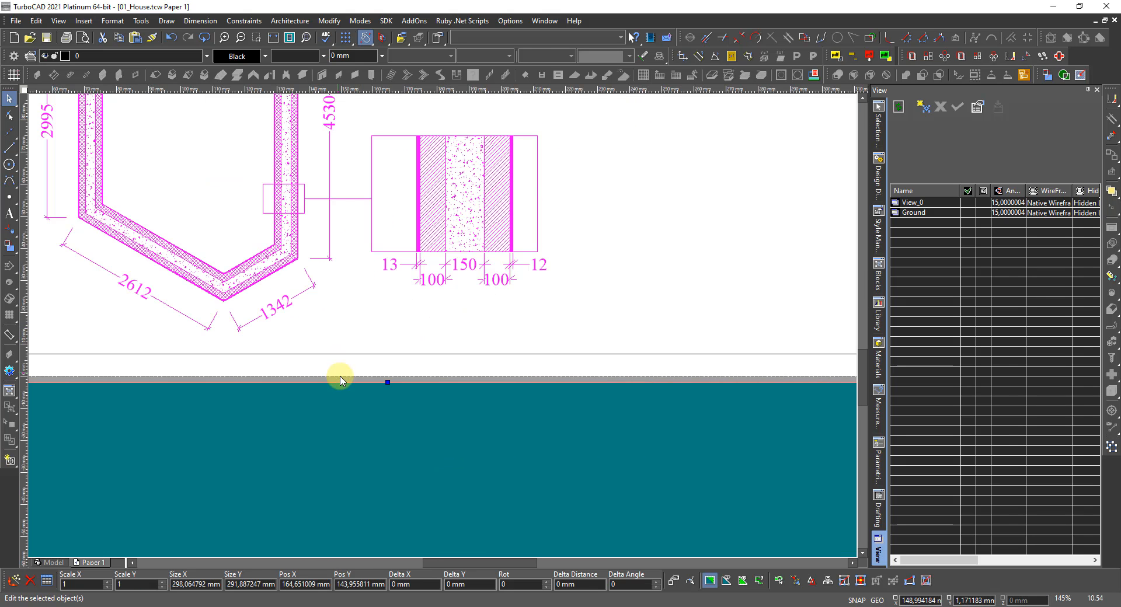
pyautogui.click(386, 382)
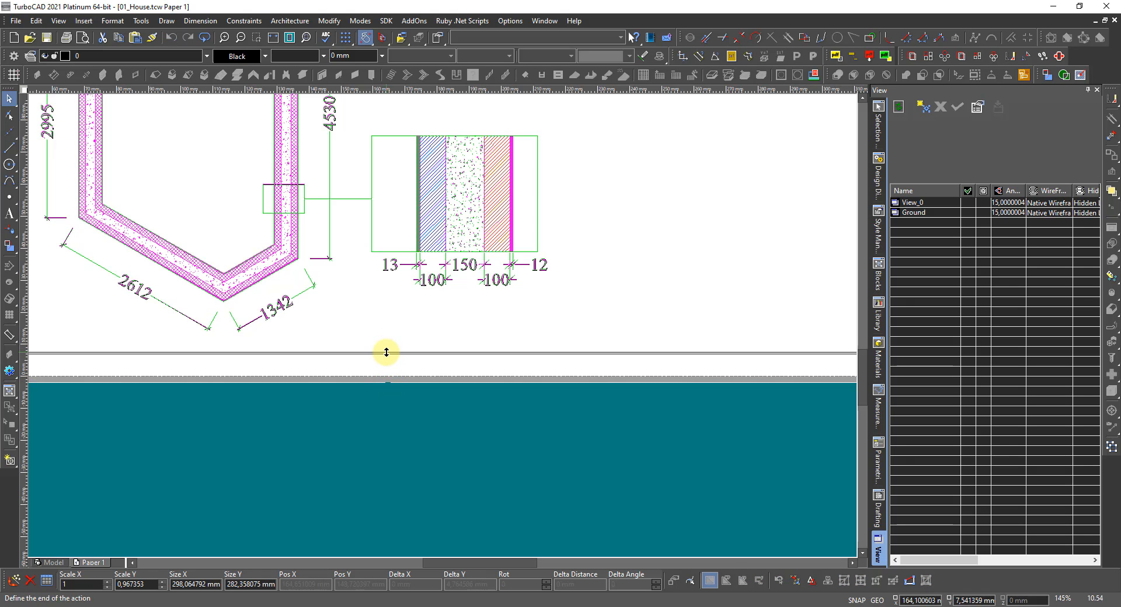
pyautogui.click(387, 352)
pyautogui.scroll(-2, 300, 363)
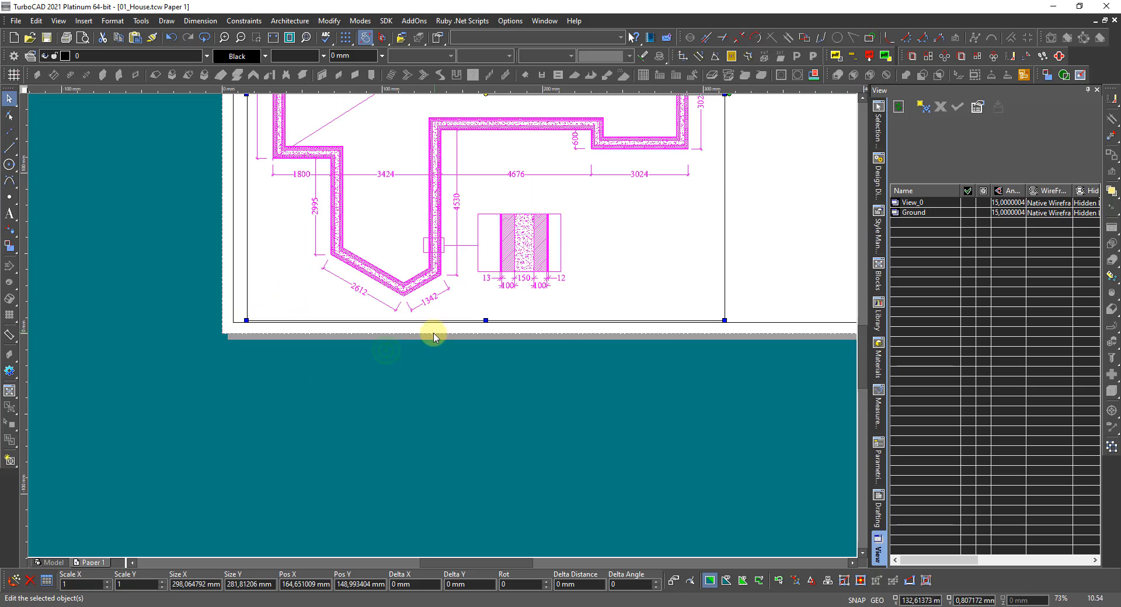
pyautogui.scroll(2, 438, 321)
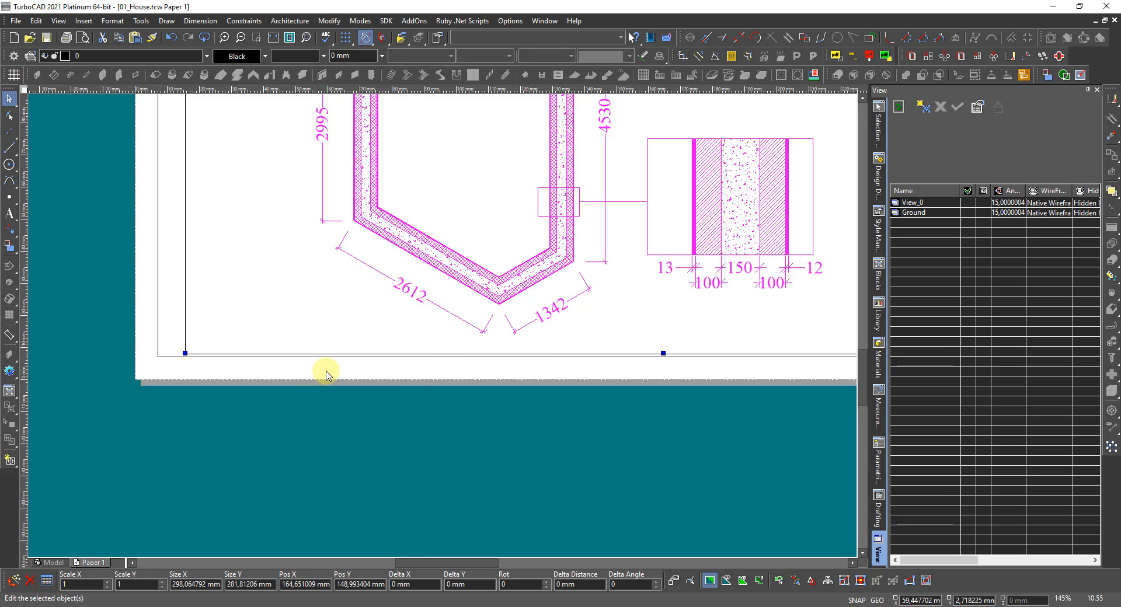
pyautogui.scroll(-2, 326, 373)
pyautogui.scroll(2, 493, 296)
pyautogui.scroll(-4, 438, 325)
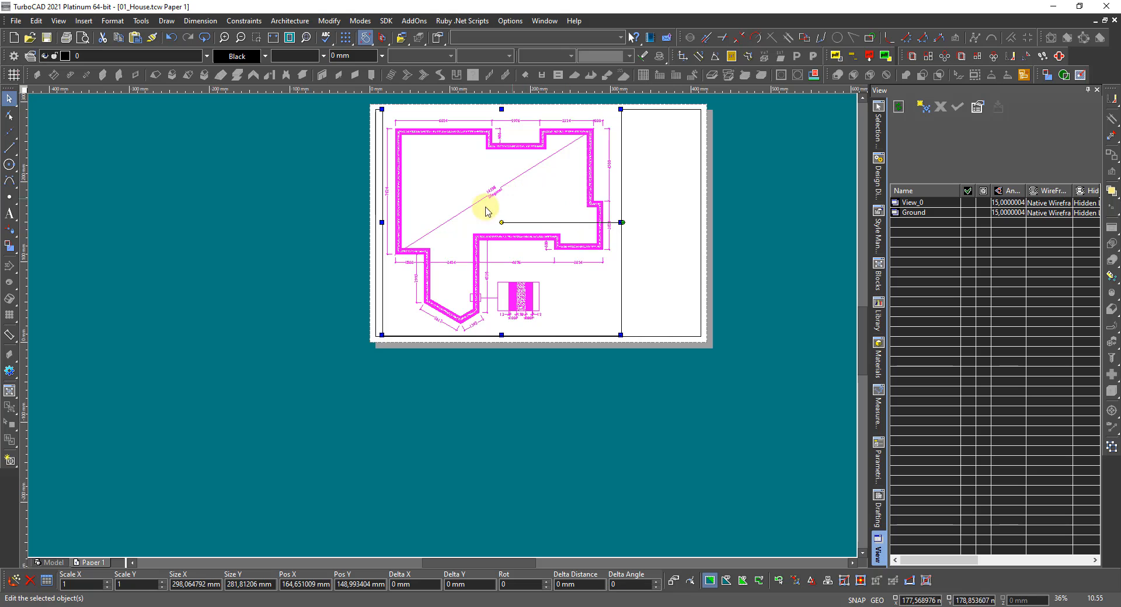
# Stretch the viewport's left edge to just inside the sheet's frame line, making it about 306.6 mm wide, and deselect it.
pyautogui.scroll(5, 383, 106)
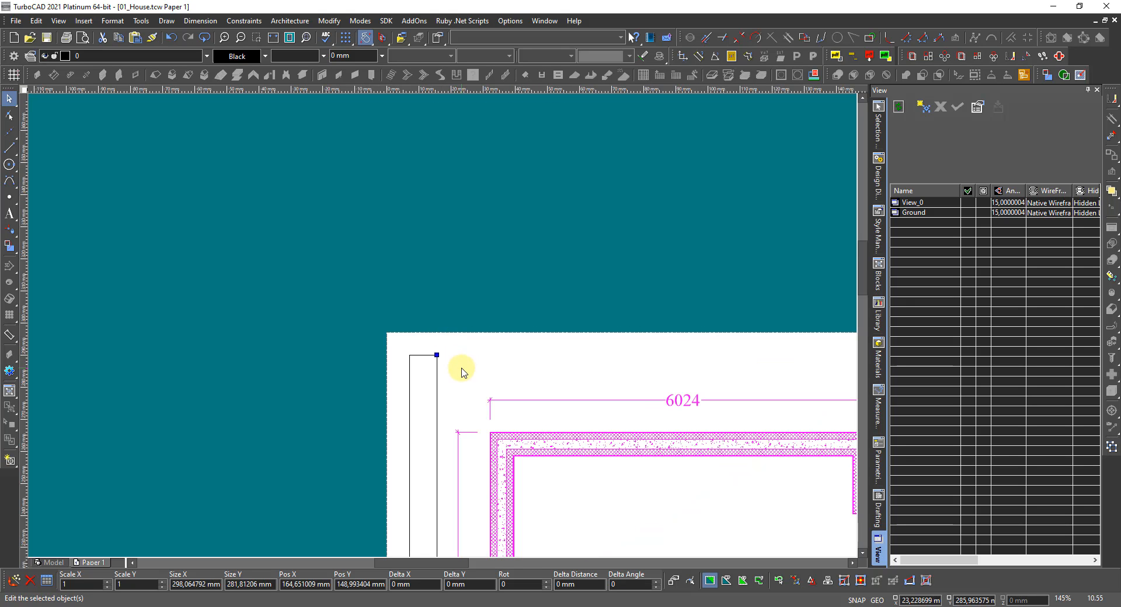
pyautogui.scroll(-5, 438, 326)
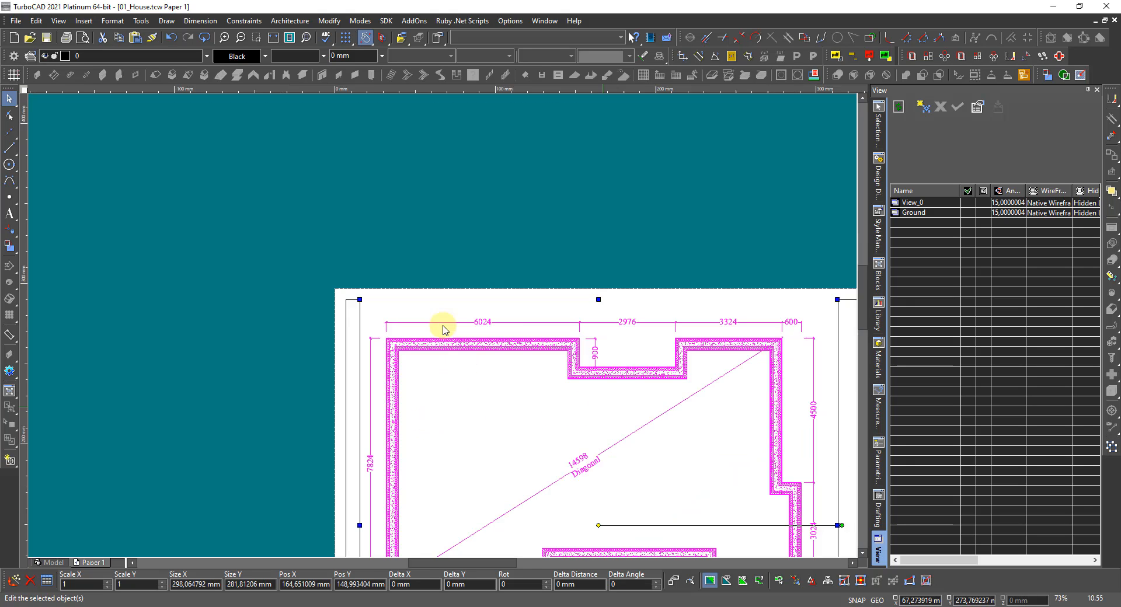
pyautogui.scroll(3, 402, 327)
pyautogui.scroll(3, 402, 327)
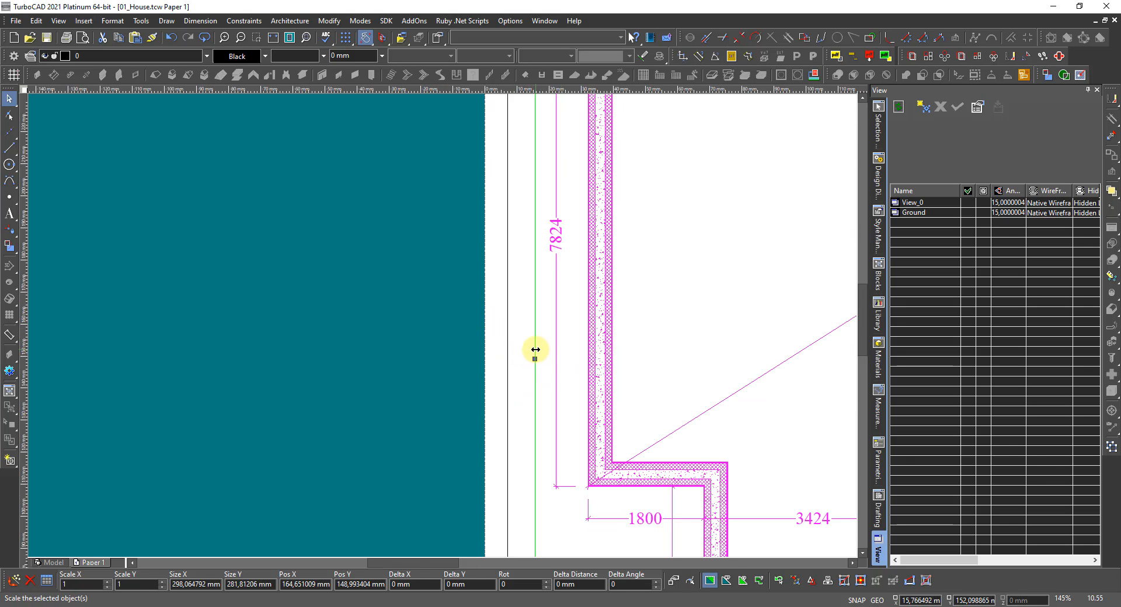
pyautogui.click(536, 351)
pyautogui.scroll(4, 521, 352)
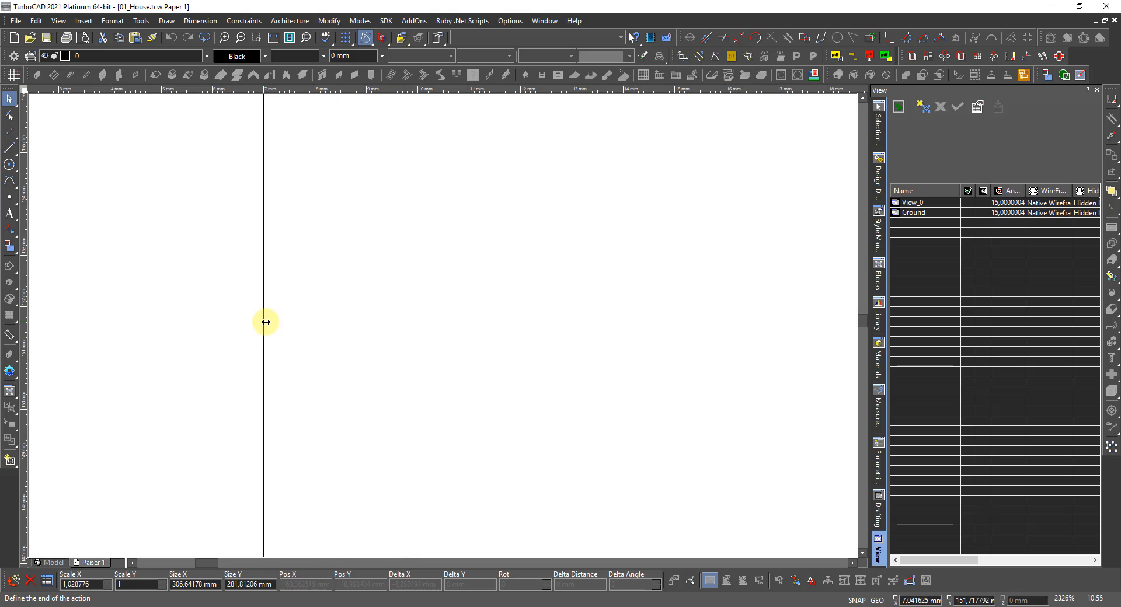
pyautogui.click(268, 322)
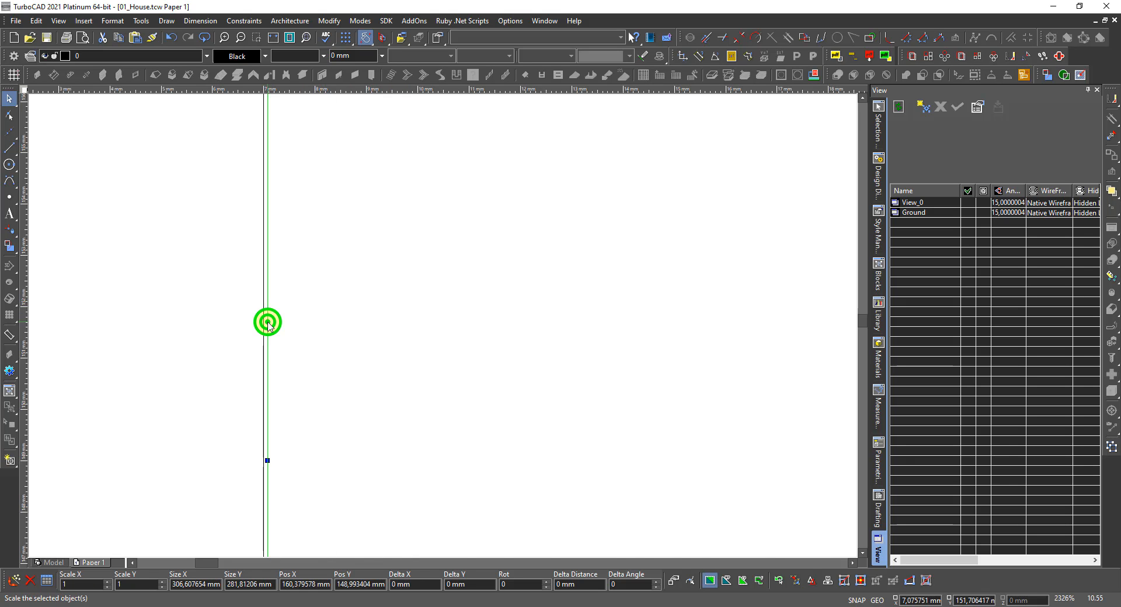
pyautogui.scroll(-5, 440, 325)
pyautogui.scroll(-2, 384, 348)
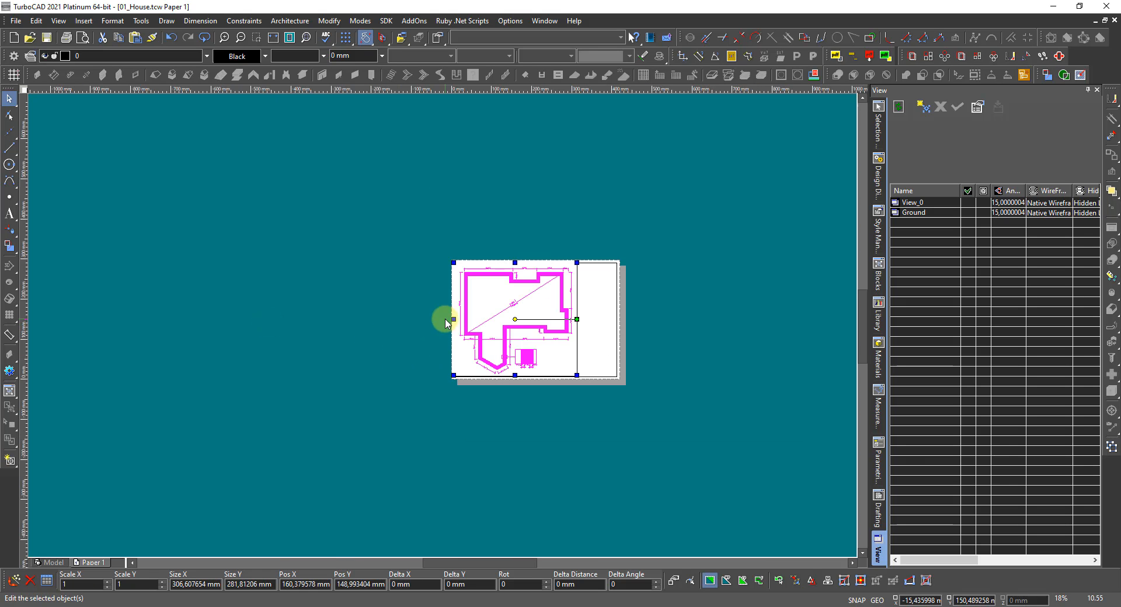
pyautogui.press('Escape')
# Rename the Paper 1 layout as Level_1.
pyautogui.scroll(1, 503, 295)
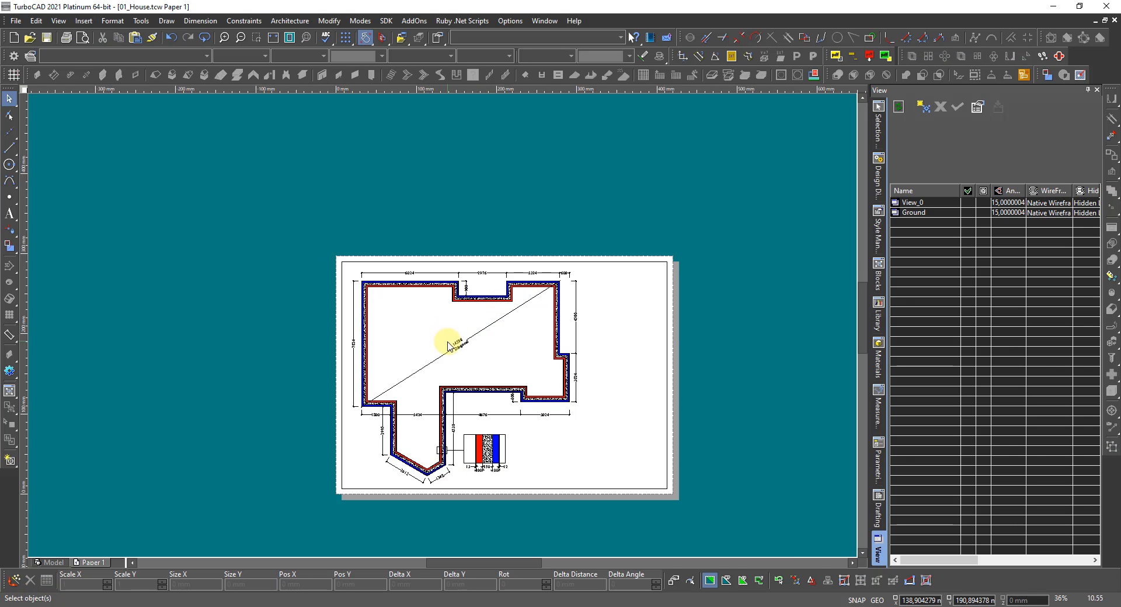
pyautogui.scroll(1, 448, 346)
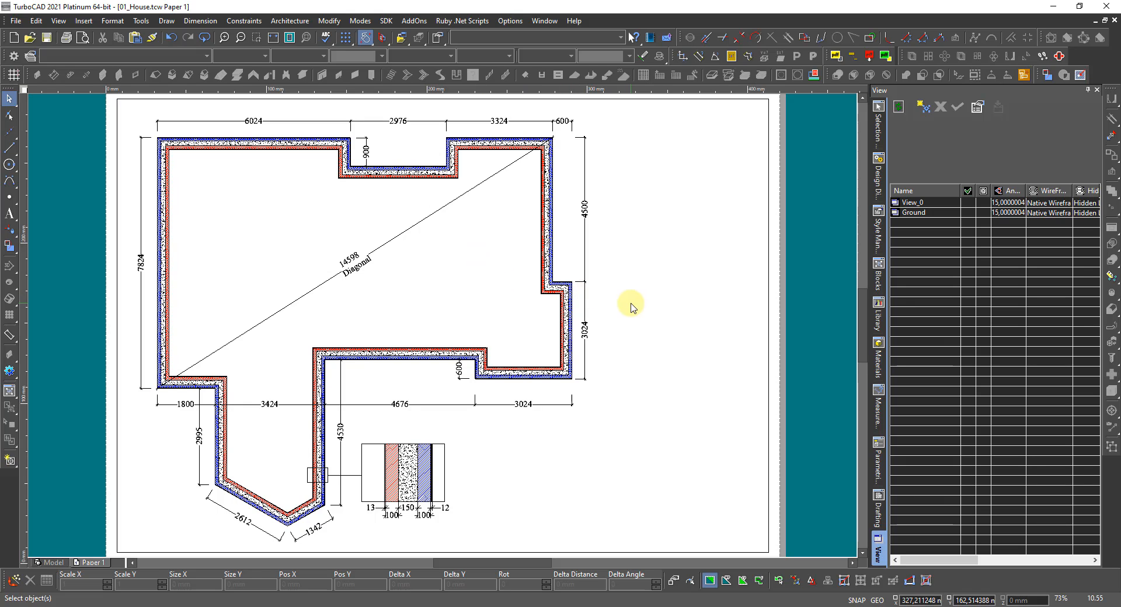
pyautogui.rightClick(91, 564)
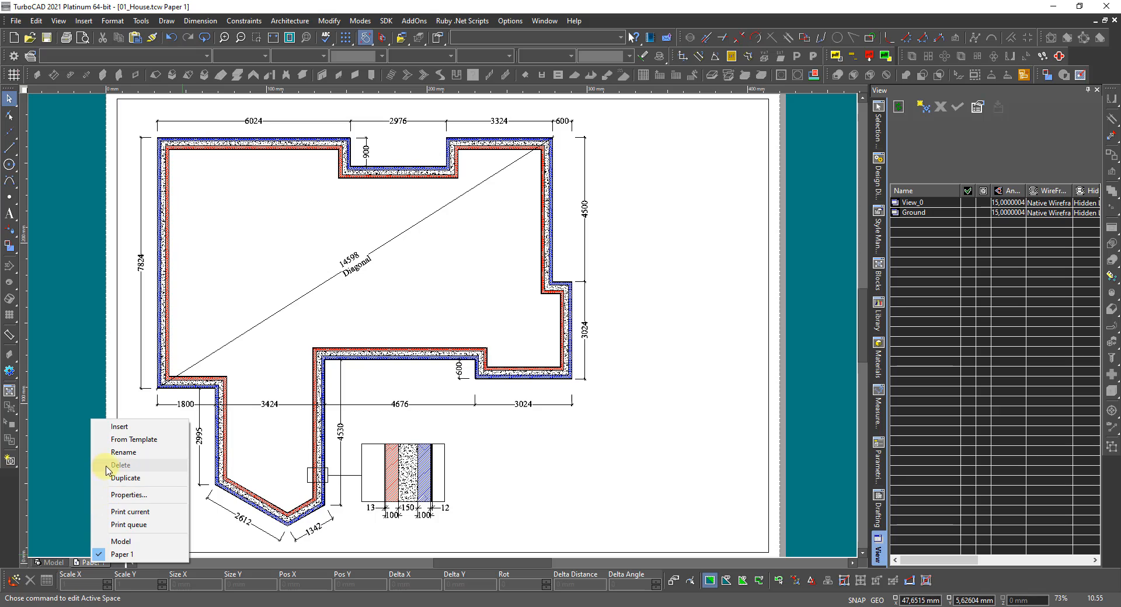
pyautogui.click(121, 453)
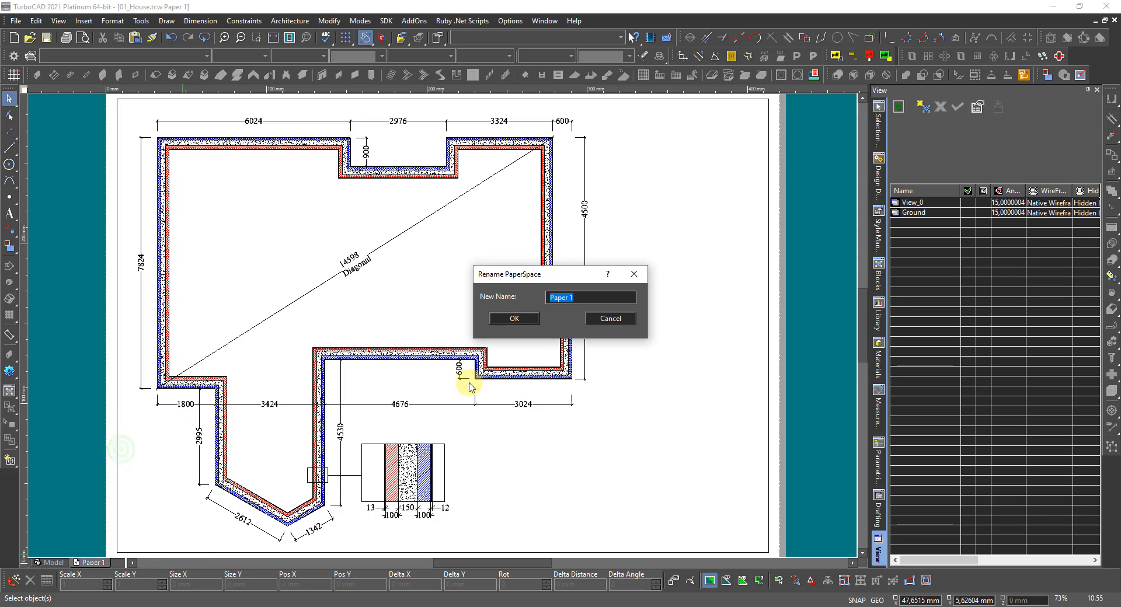
pyautogui.doubleClick(580, 297)
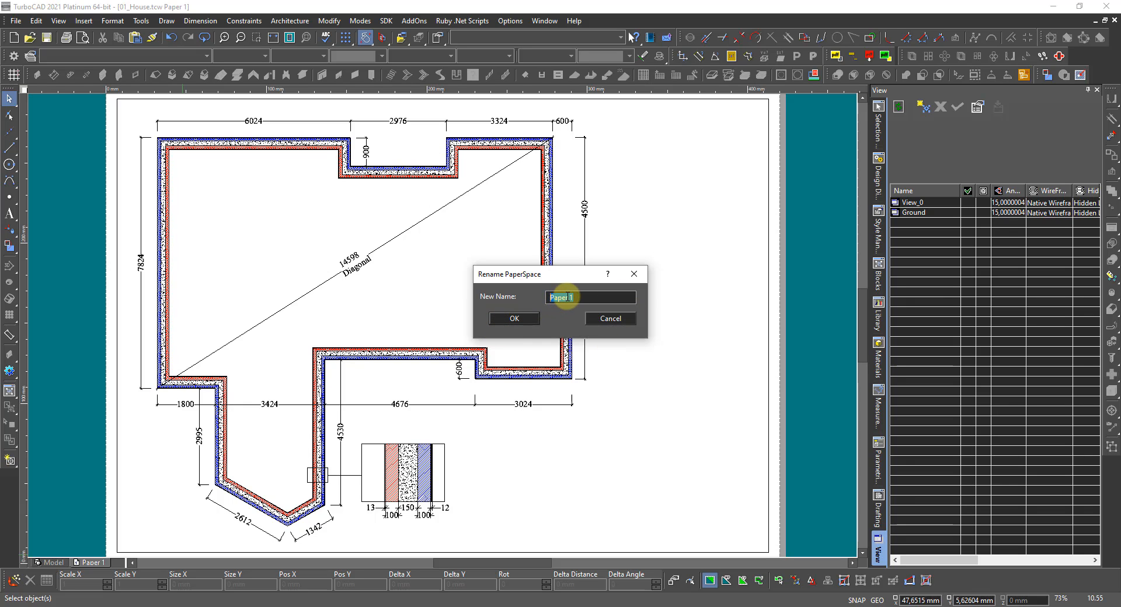
pyautogui.moveTo(578, 297); pyautogui.dragTo(518, 299)
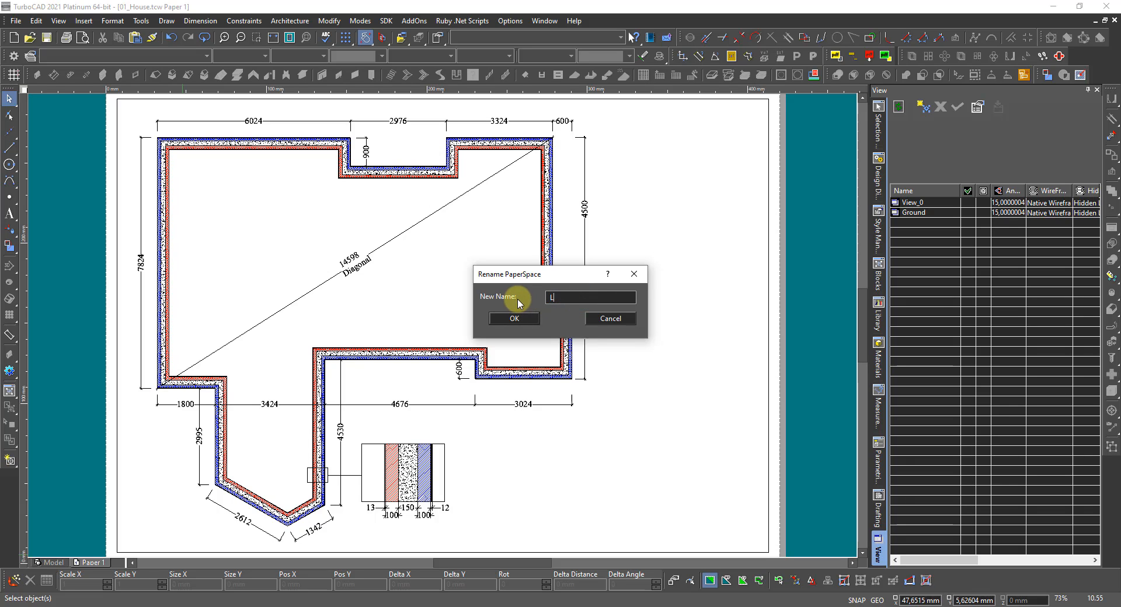
pyautogui.write('Level_1')
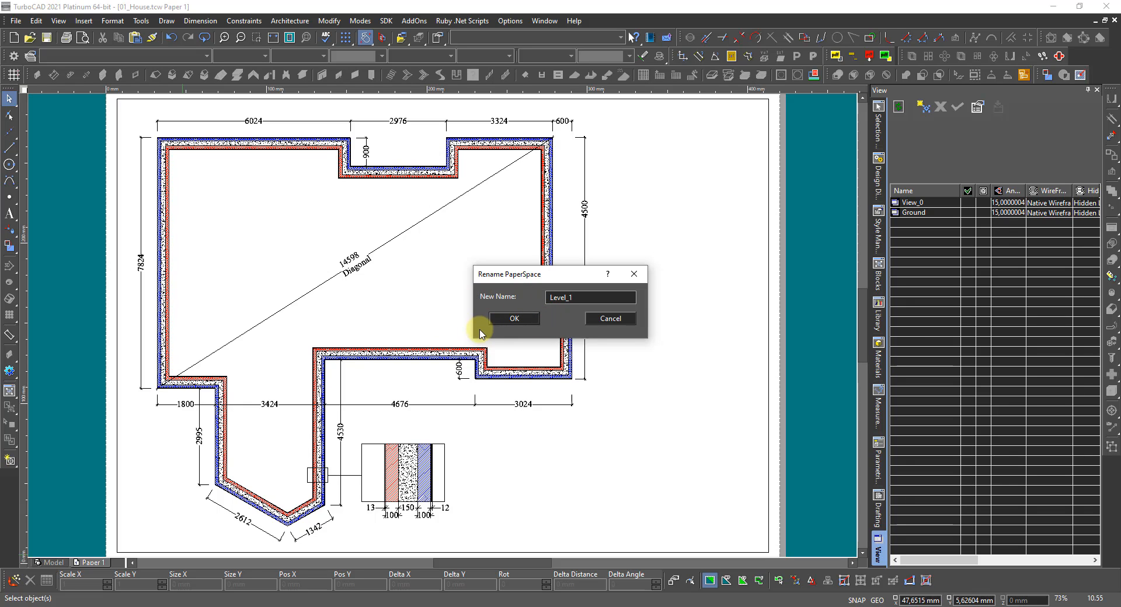
pyautogui.click(513, 320)
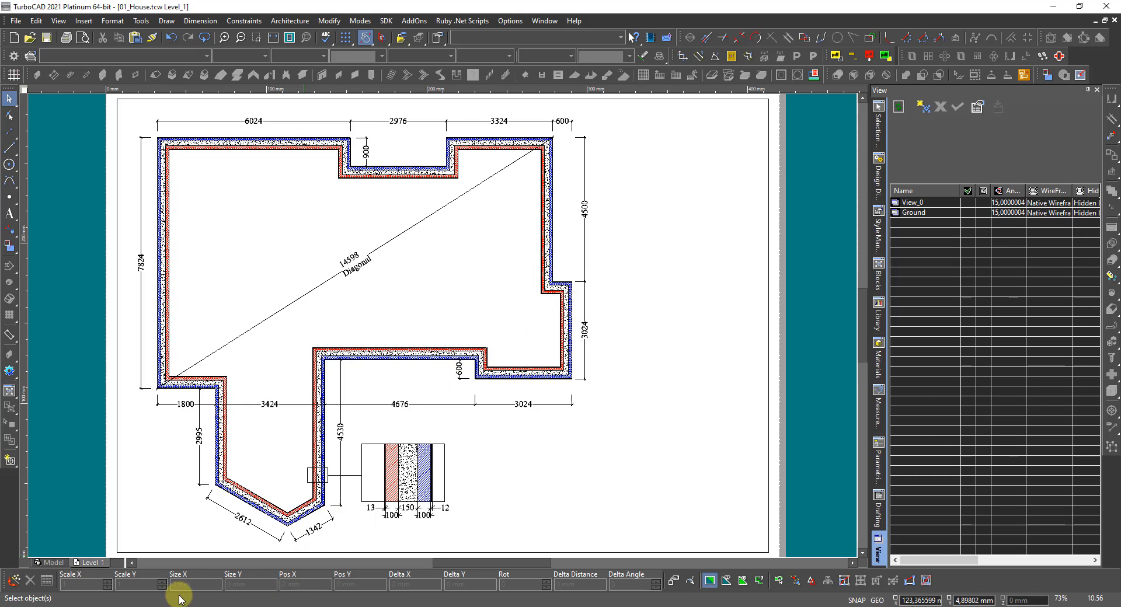
# Duplicate the Level_1 layout.
pyautogui.click(93, 563)
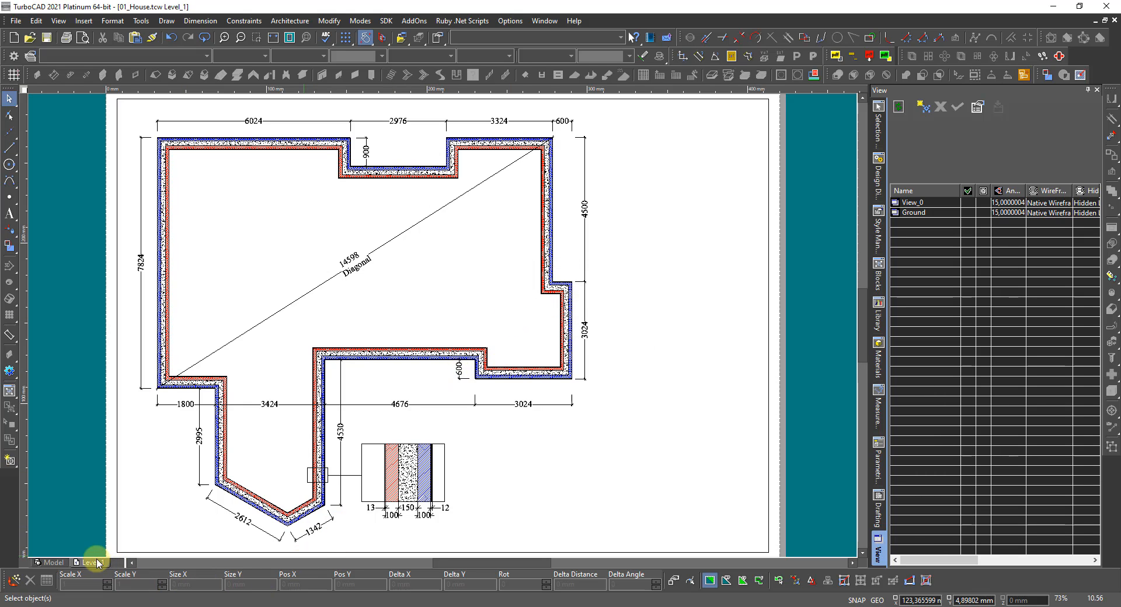
pyautogui.rightClick(97, 563)
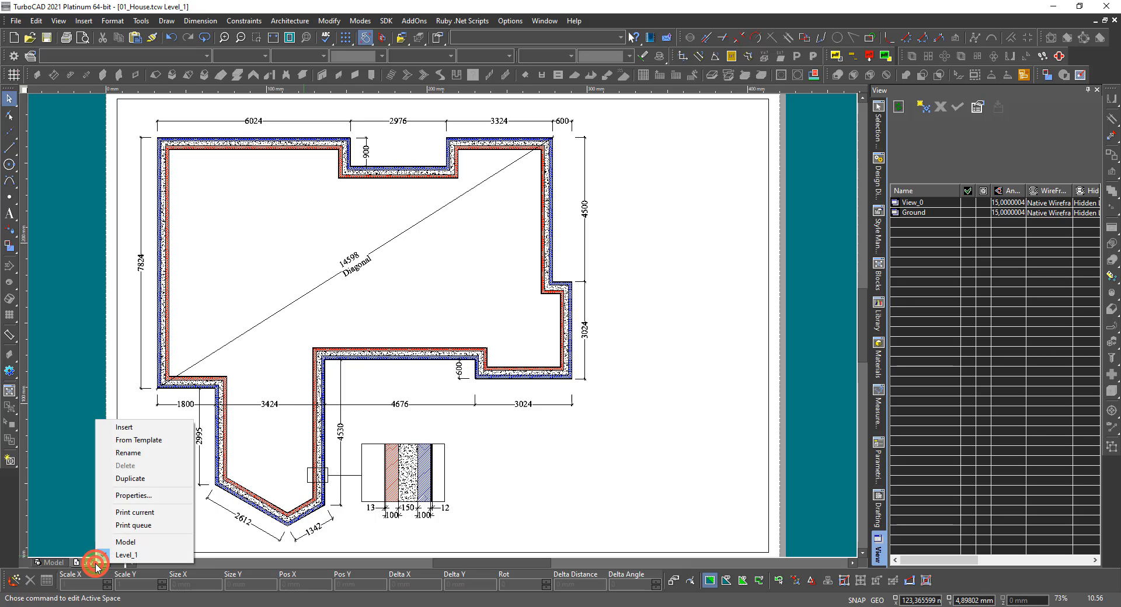
pyautogui.click(142, 479)
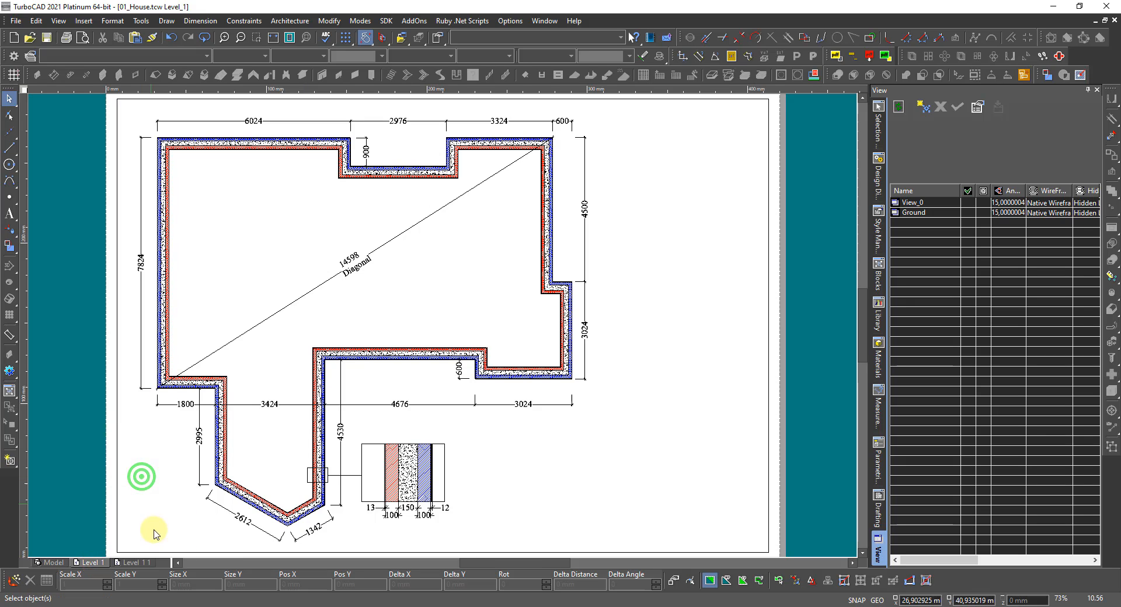
# Delete the duplicated layout Level_1 1, confirming the deletion.
pyautogui.click(142, 562)
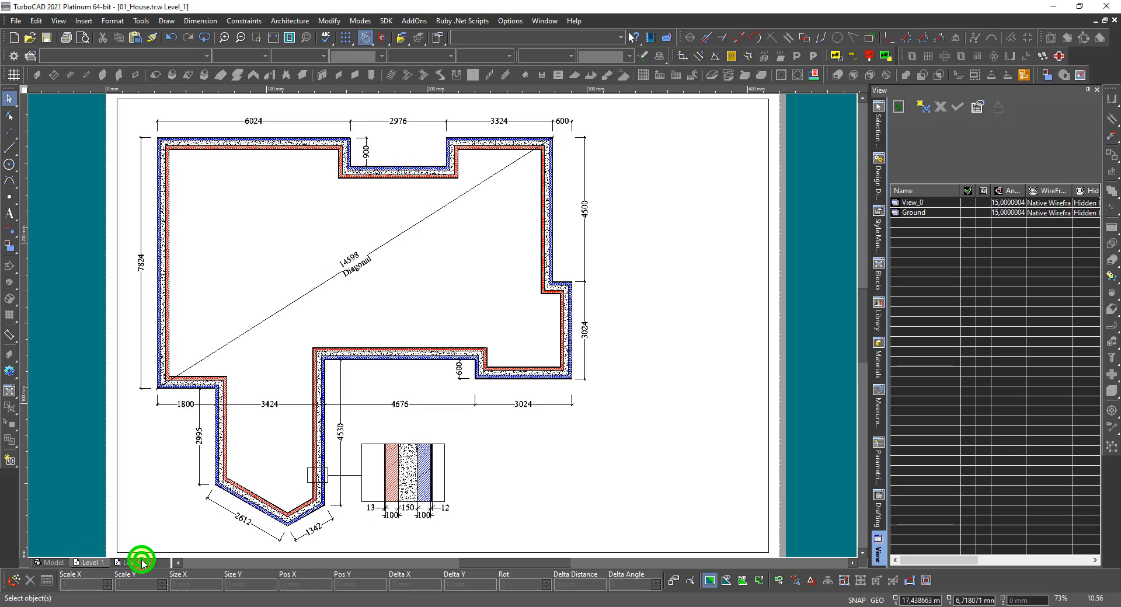
pyautogui.rightClick(142, 562)
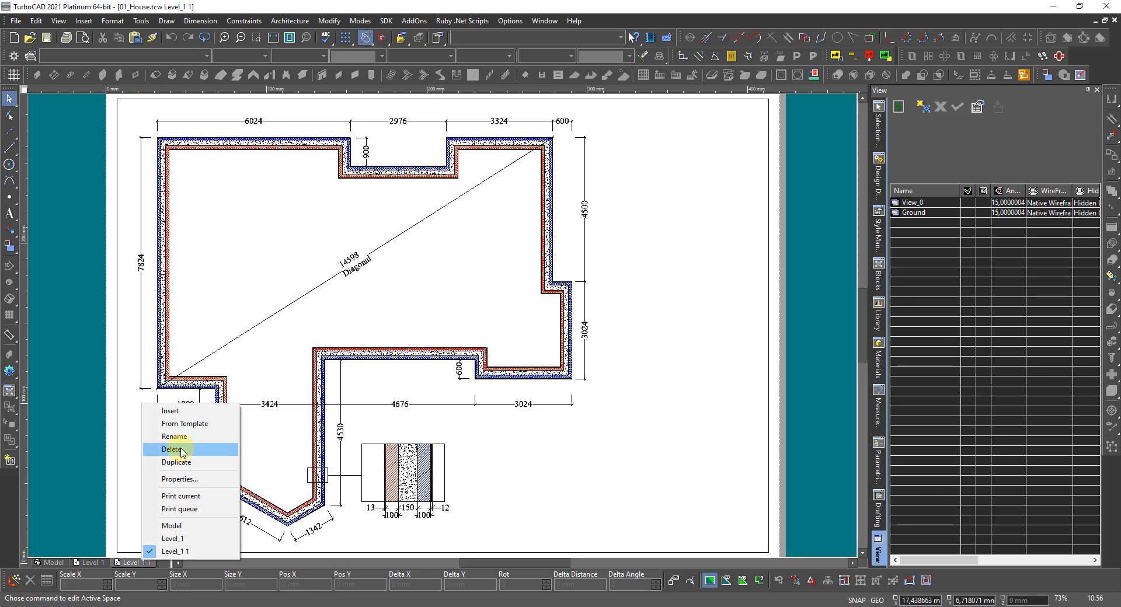
pyautogui.click(180, 449)
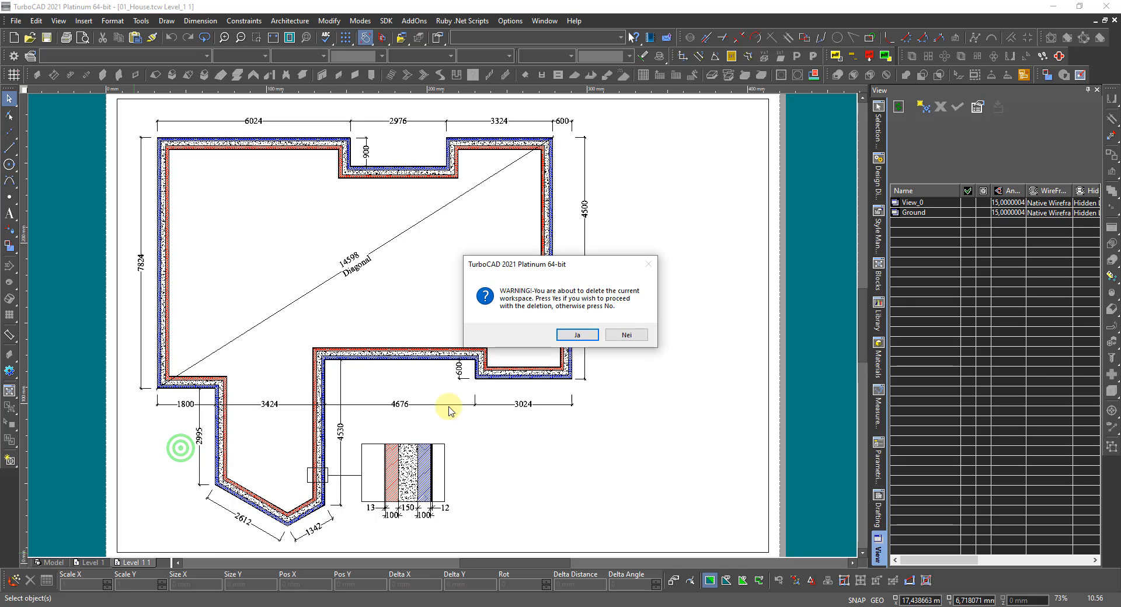
pyautogui.click(571, 336)
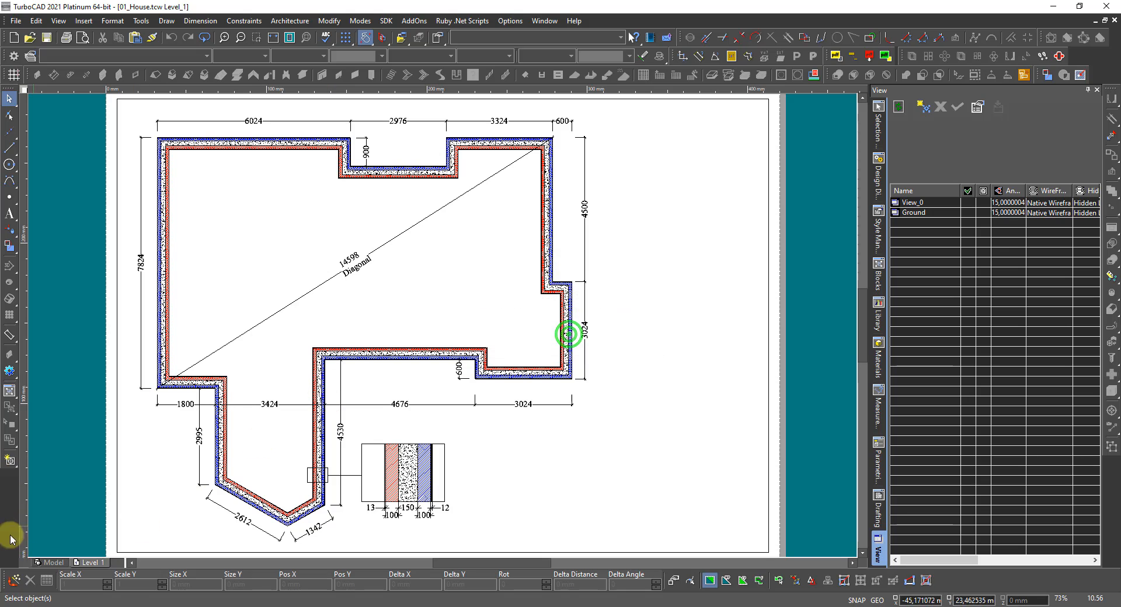
# Rename the Level_1 layout as Level 1, replacing the underscore with a space.
pyautogui.rightClick(98, 564)
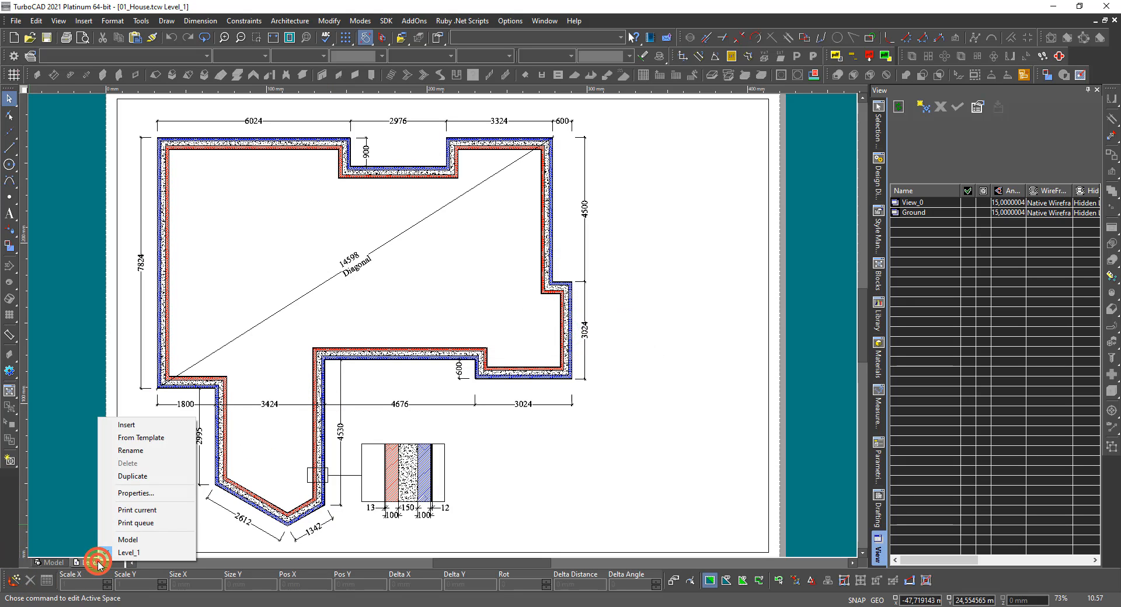
pyautogui.click(139, 451)
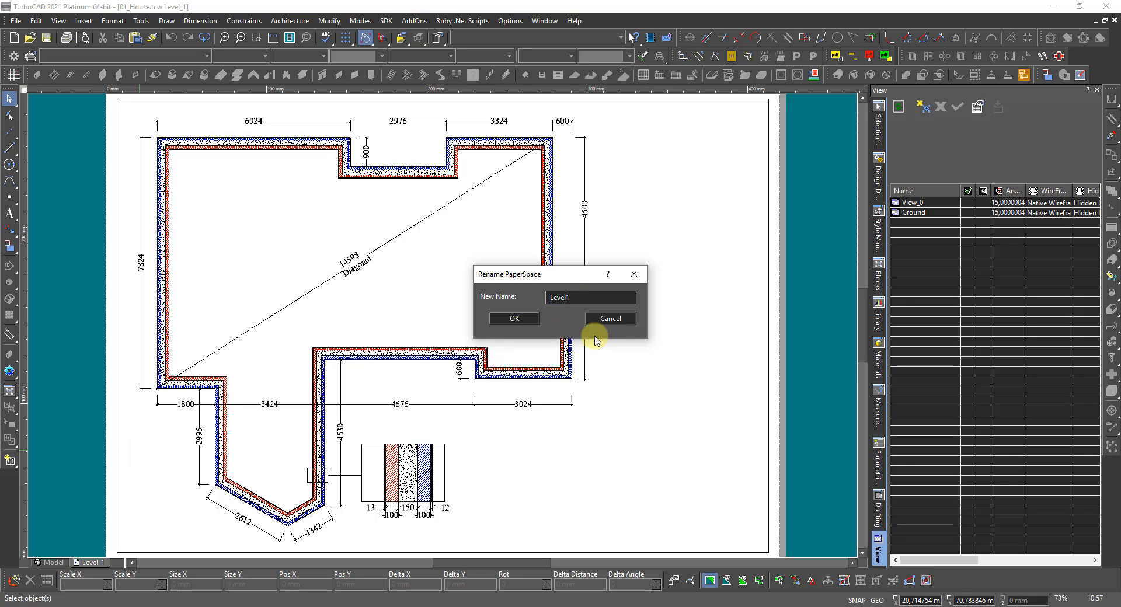
pyautogui.write('1')
pyautogui.click(514, 319)
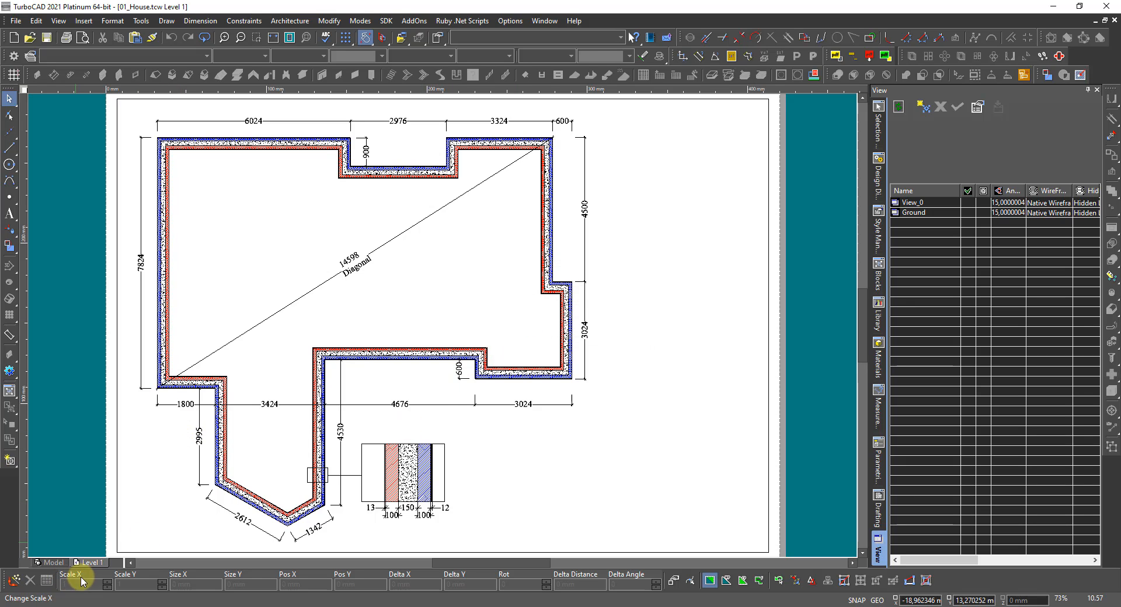
# Rename the Level 1 layout as Level 0.
pyautogui.rightClick(87, 563)
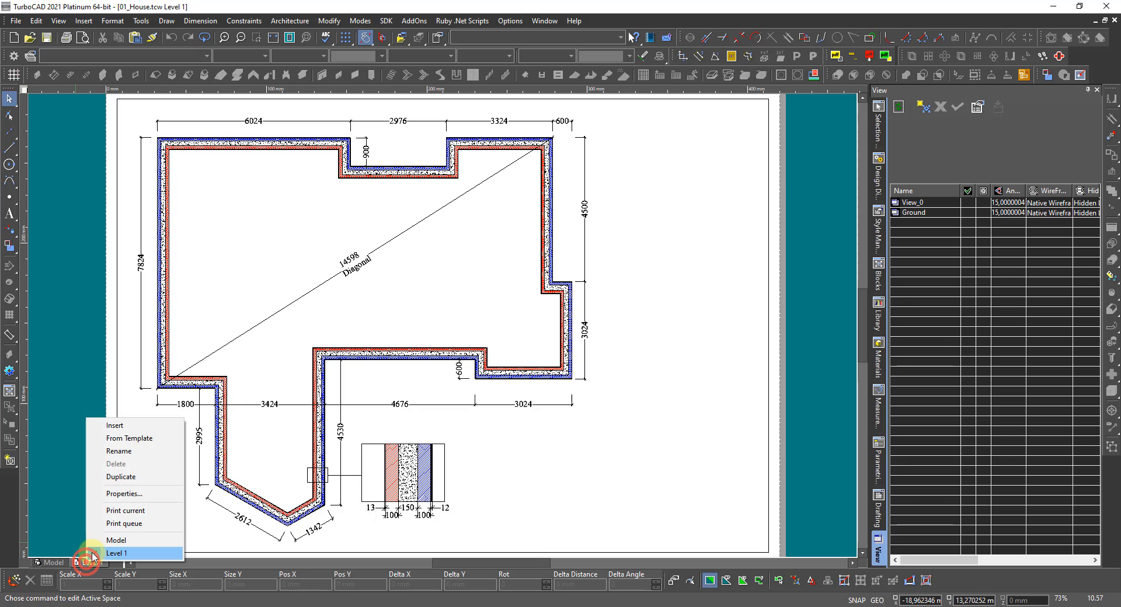
pyautogui.click(118, 453)
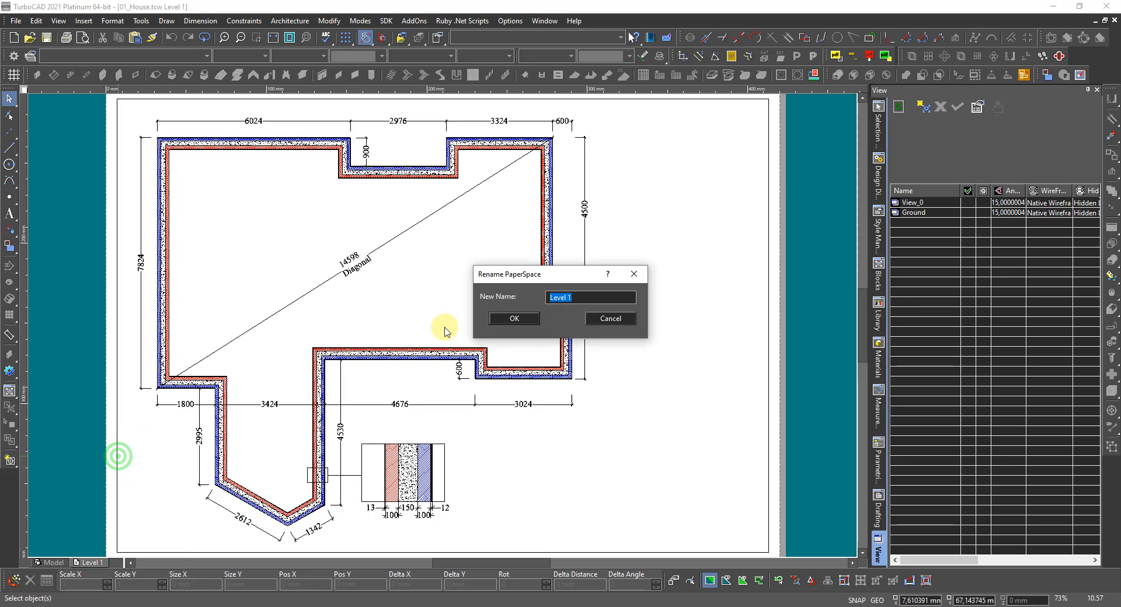
pyautogui.click(573, 298)
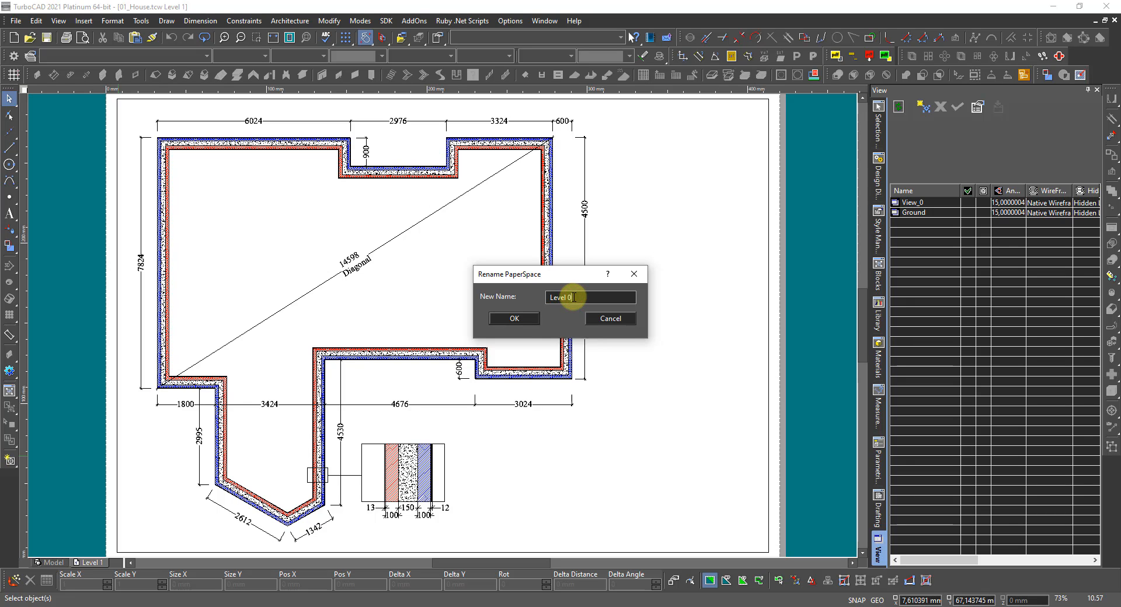
pyautogui.write('0')
pyautogui.click(514, 318)
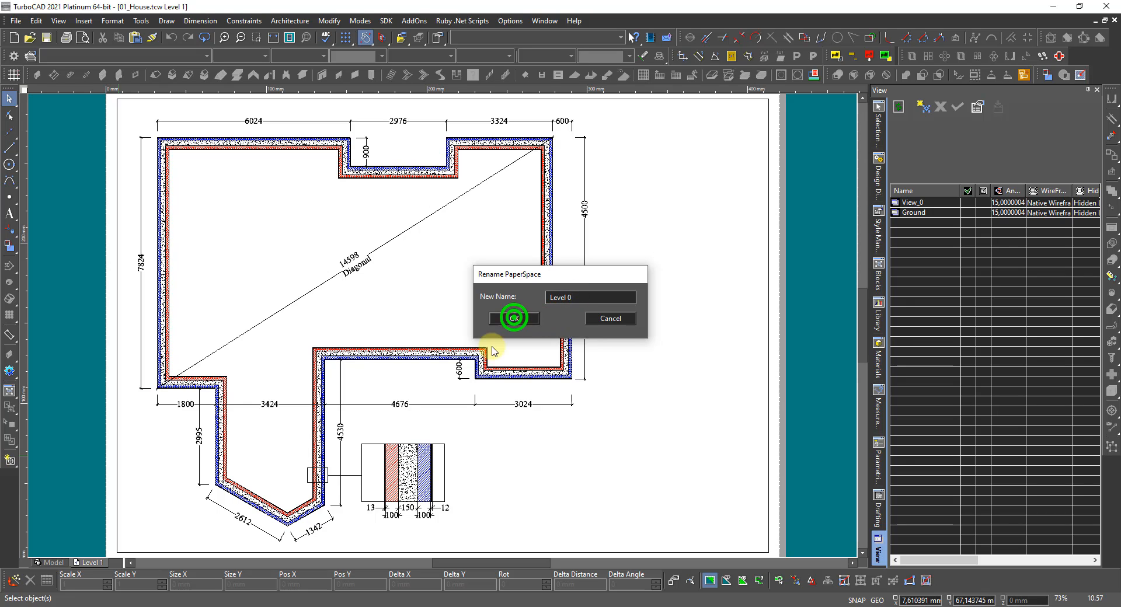
# Duplicate the Level 0 layout, and duplicate the resulting copy once more.
pyautogui.rightClick(92, 564)
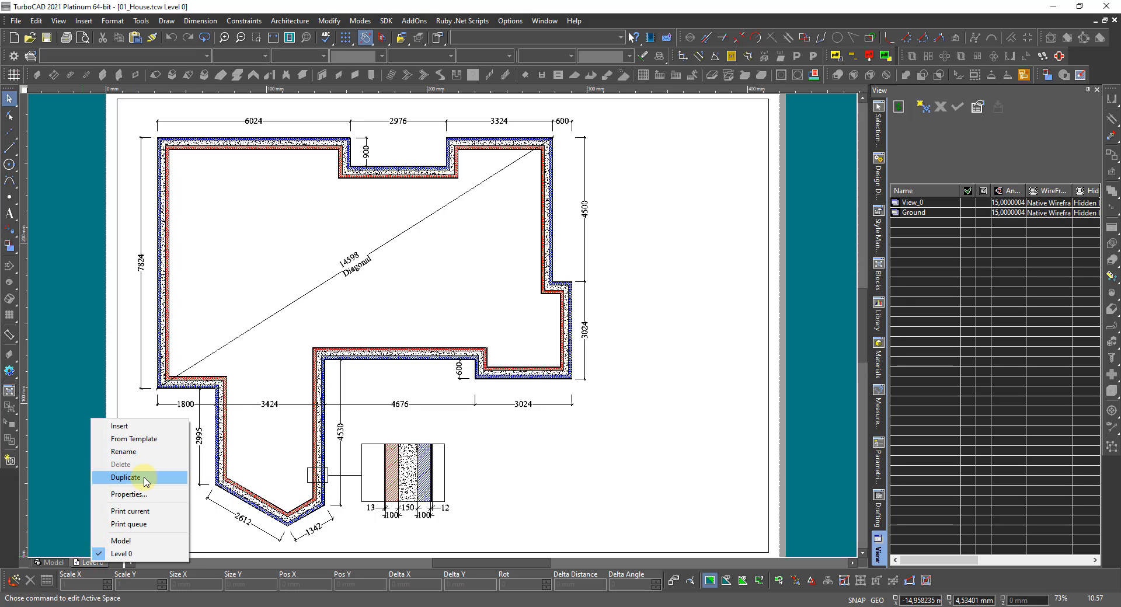
pyautogui.click(143, 477)
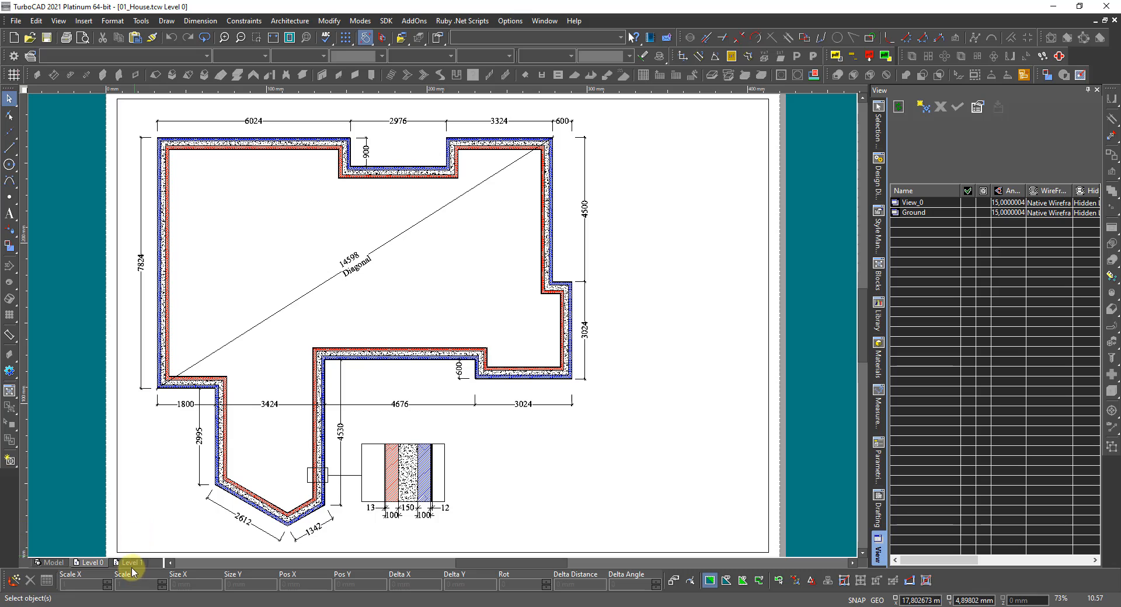
pyautogui.click(133, 564)
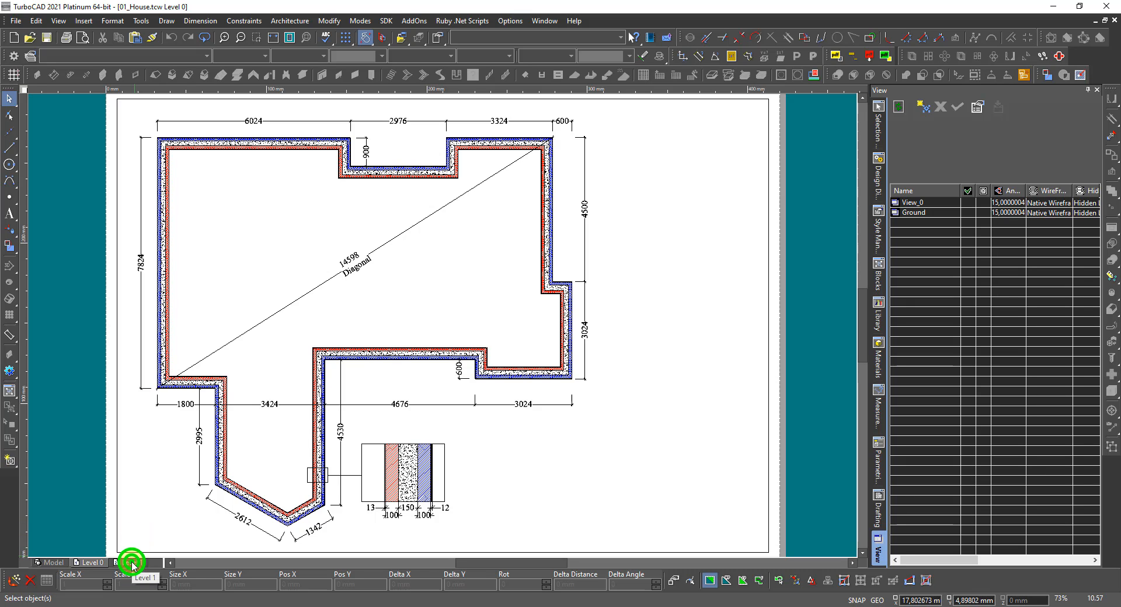
pyautogui.rightClick(133, 563)
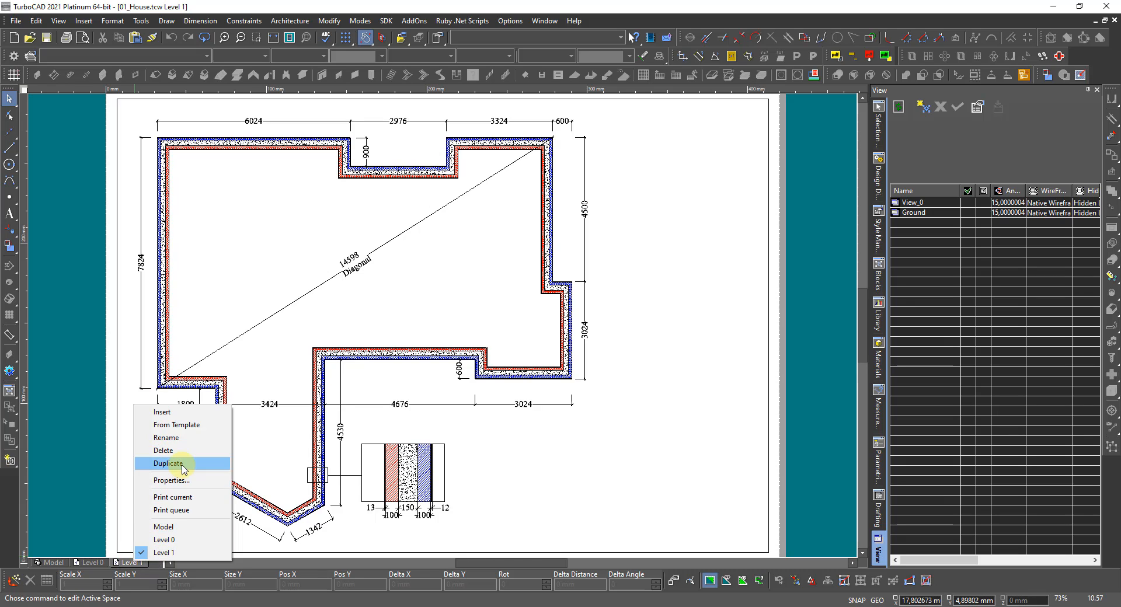
pyautogui.click(183, 465)
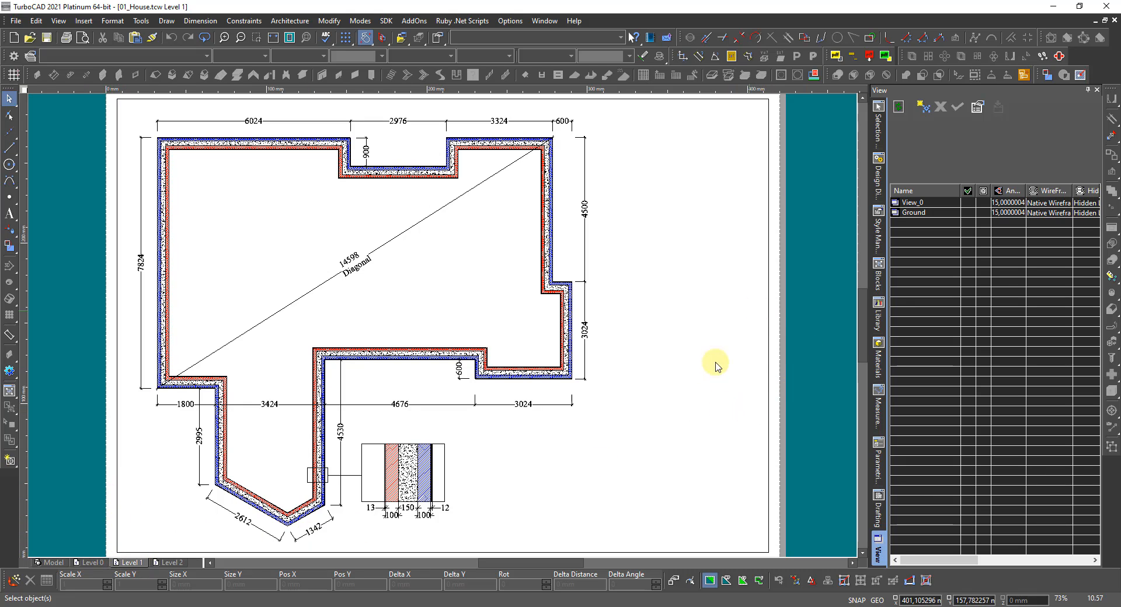
# Delete the two duplicated layouts, Level 2 and Level 1, keeping only the Level 0 layout.
pyautogui.click(177, 563)
pyautogui.rightClick(175, 563)
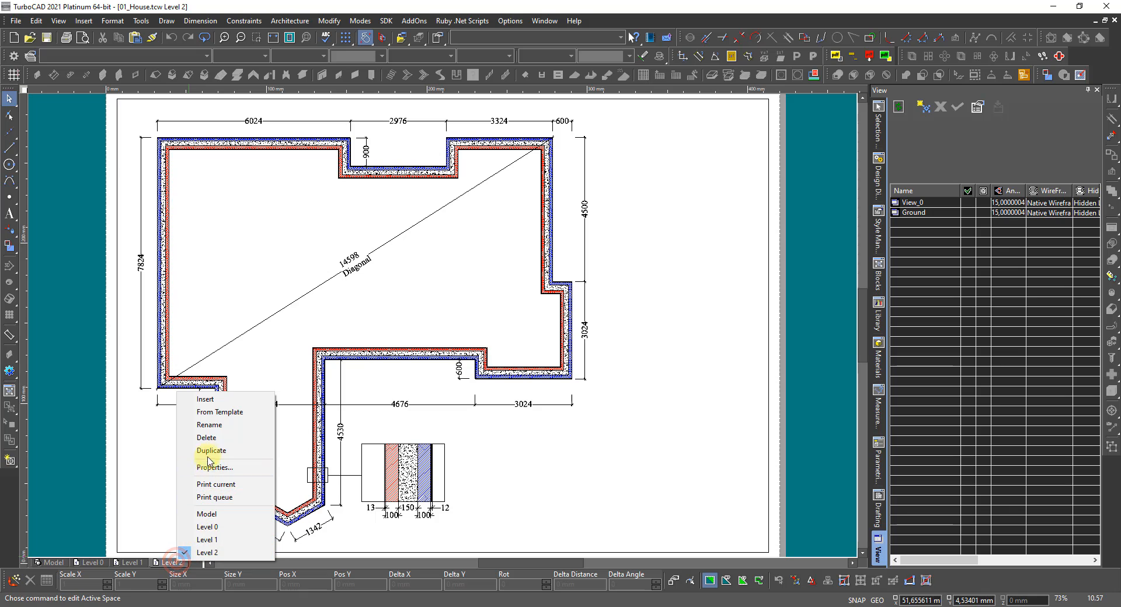
pyautogui.click(202, 437)
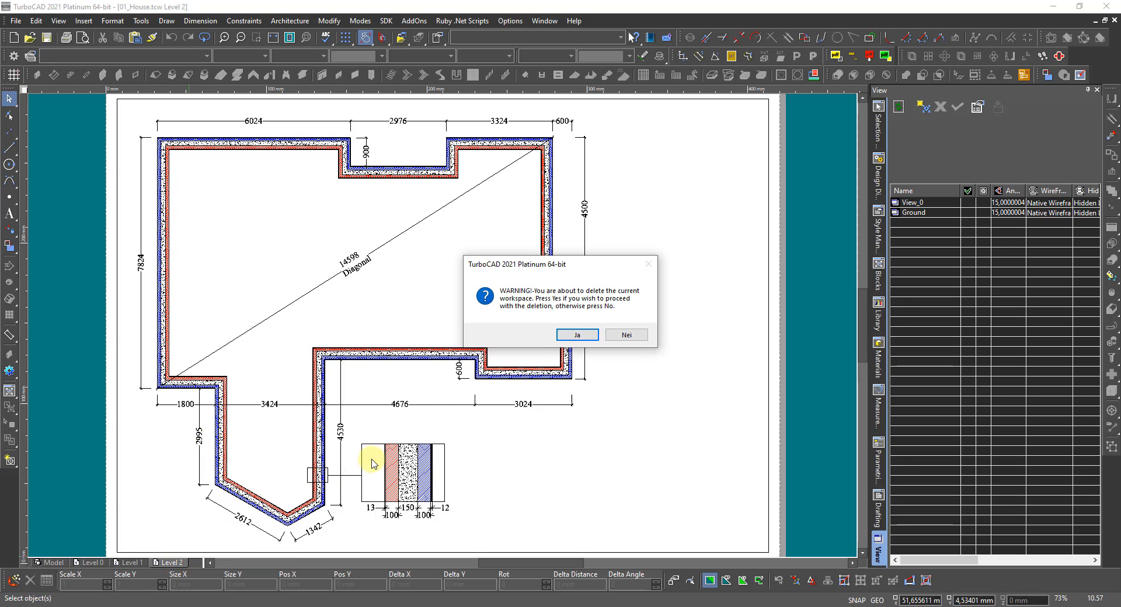
pyautogui.click(581, 334)
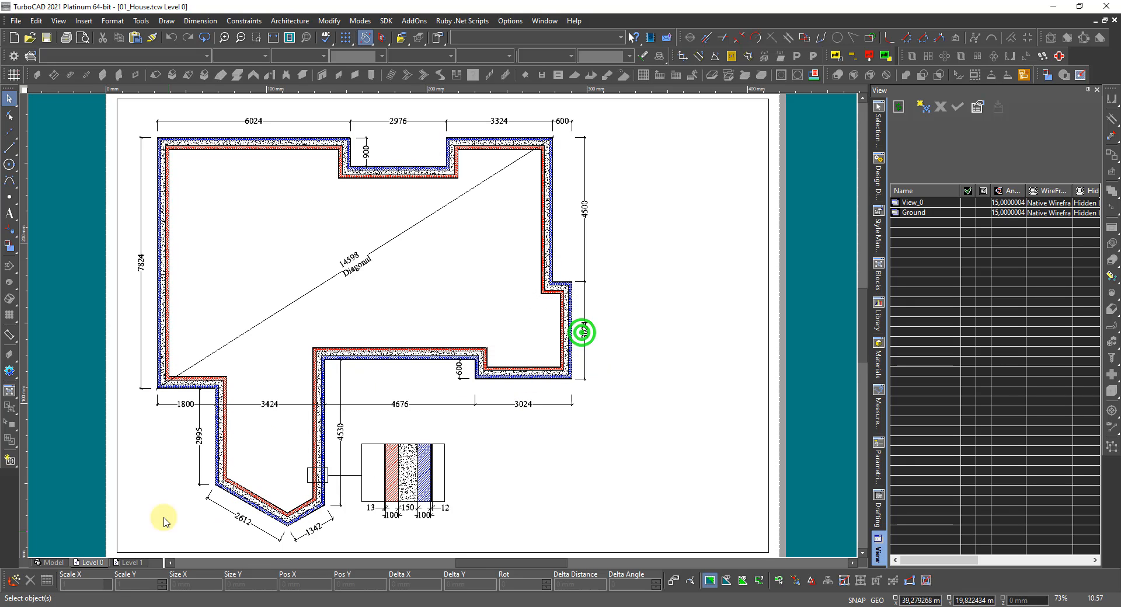
pyautogui.rightClick(140, 564)
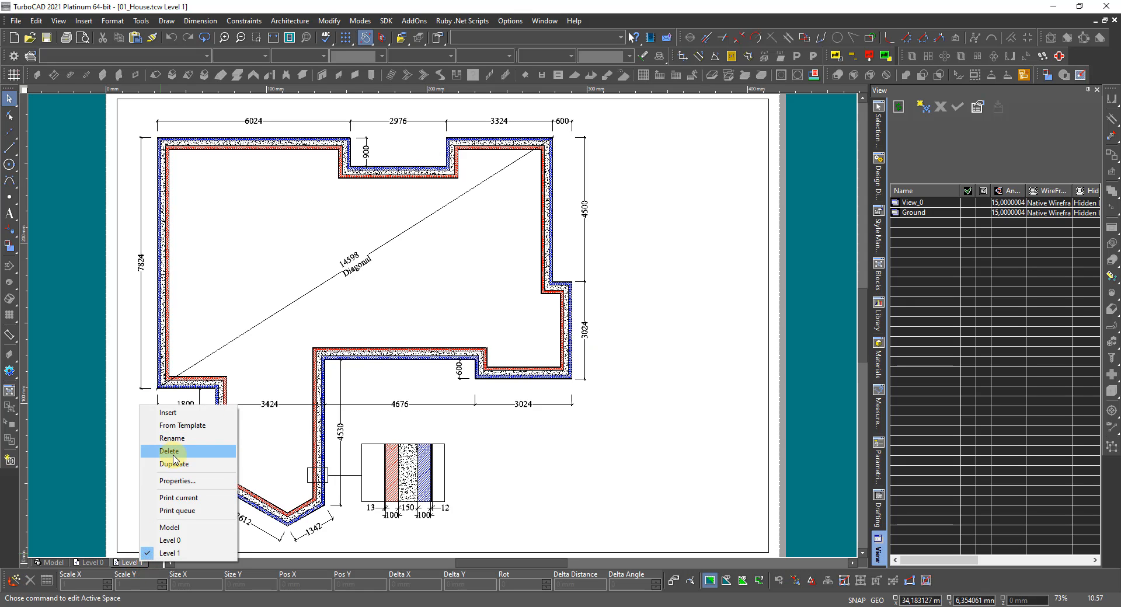
pyautogui.click(172, 452)
pyautogui.click(592, 335)
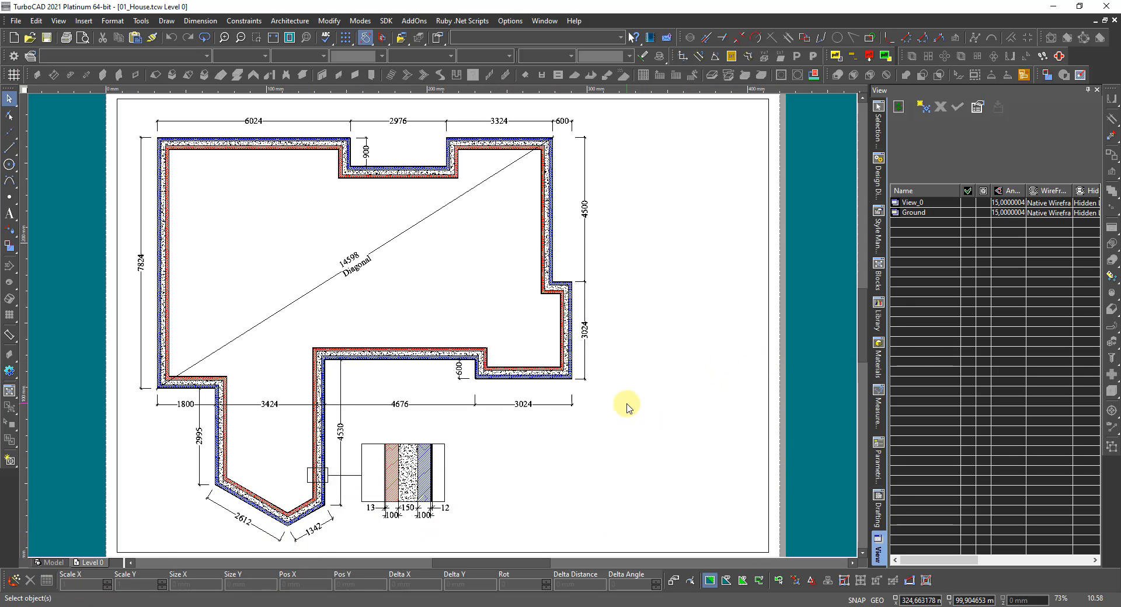
# Switch from the Level 0 layout to model space.
pyautogui.scroll(-1, 630, 400)
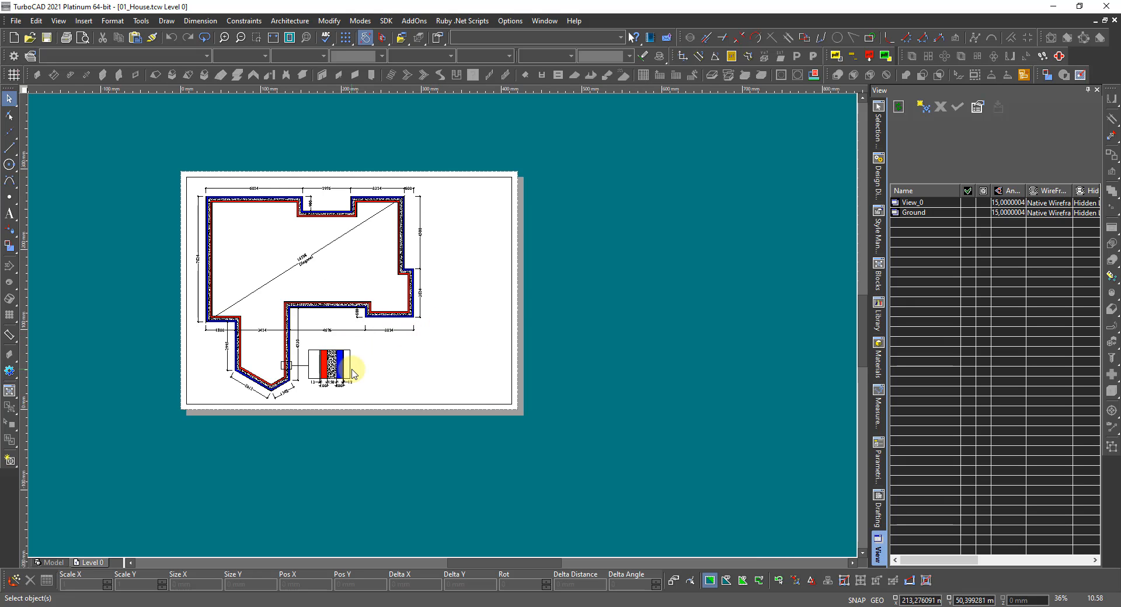
pyautogui.click(52, 564)
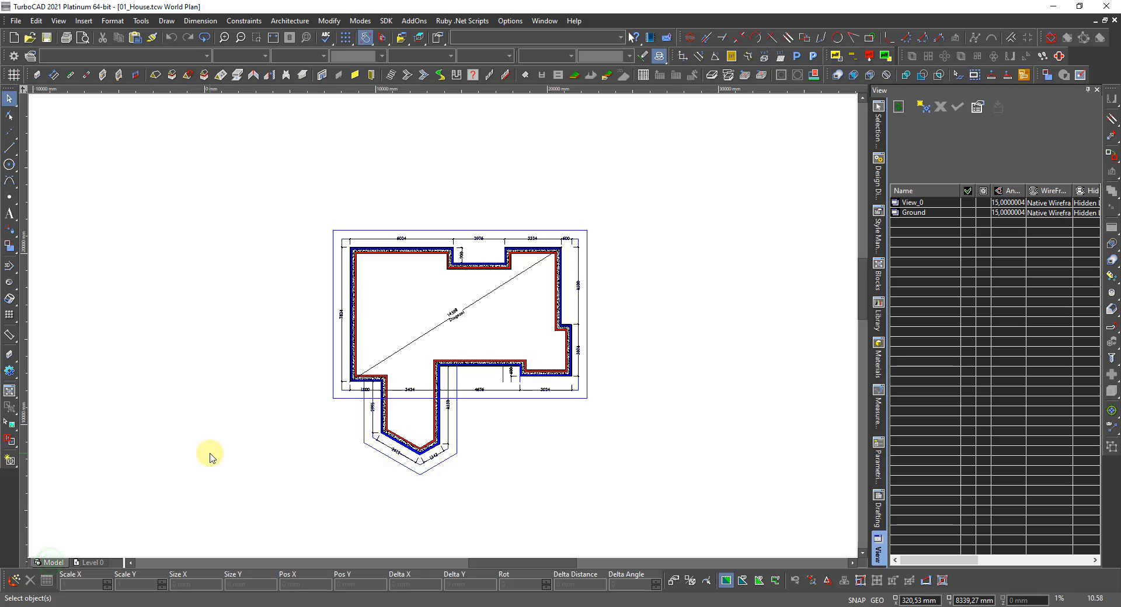
pyautogui.scroll(-1, 207, 453)
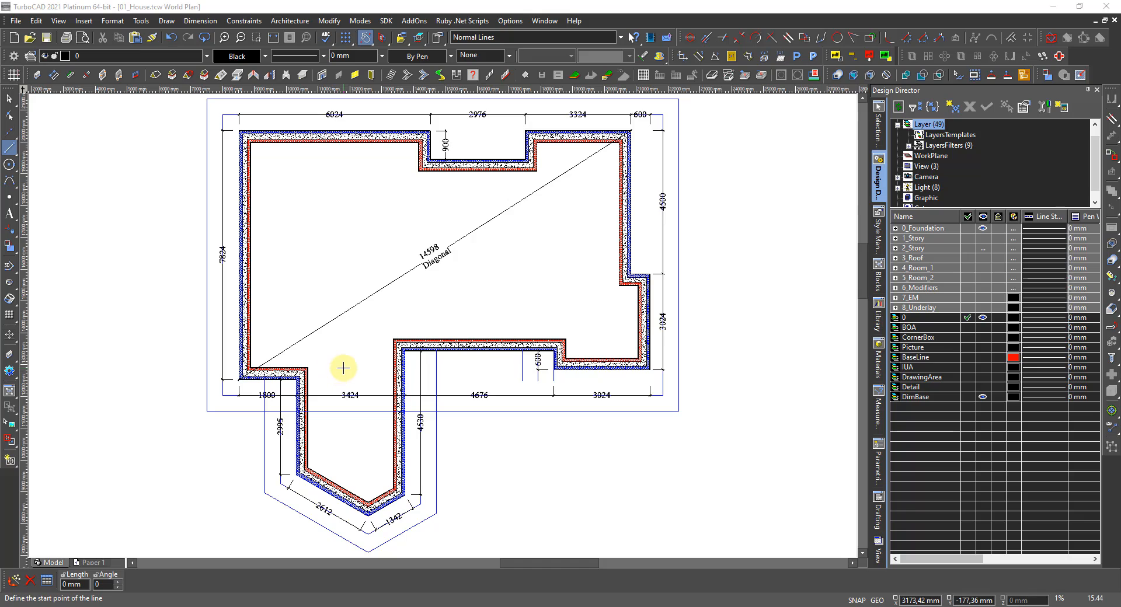
# Switch to the open Normal Metric source drawing and copy its complete vertical title block.
pyautogui.scroll(-3, 342, 368)
pyautogui.scroll(2, 419, 324)
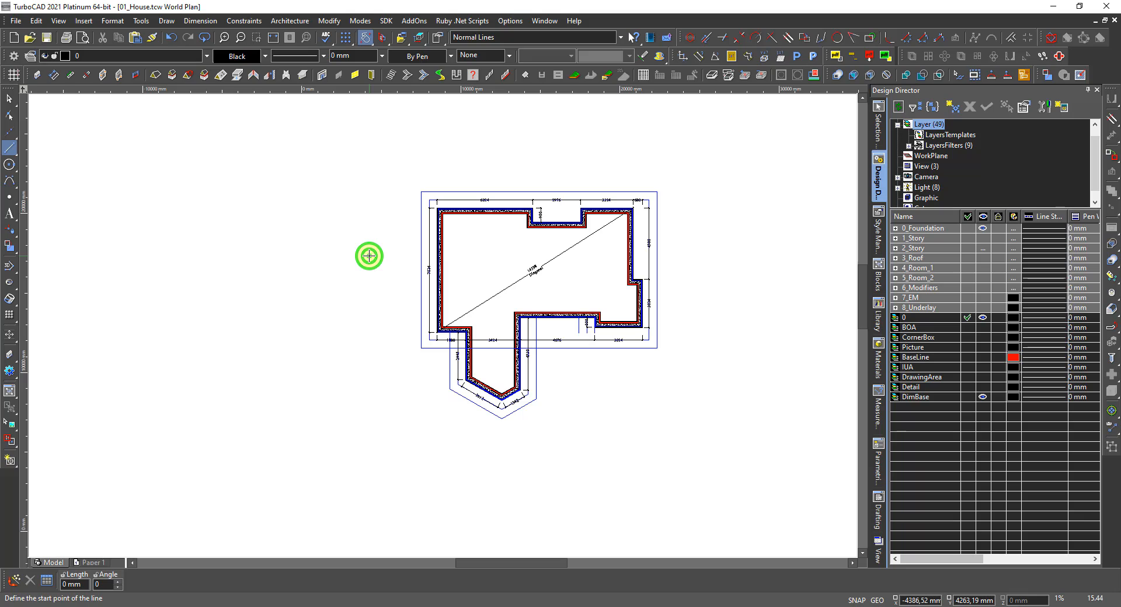
pyautogui.press('space')
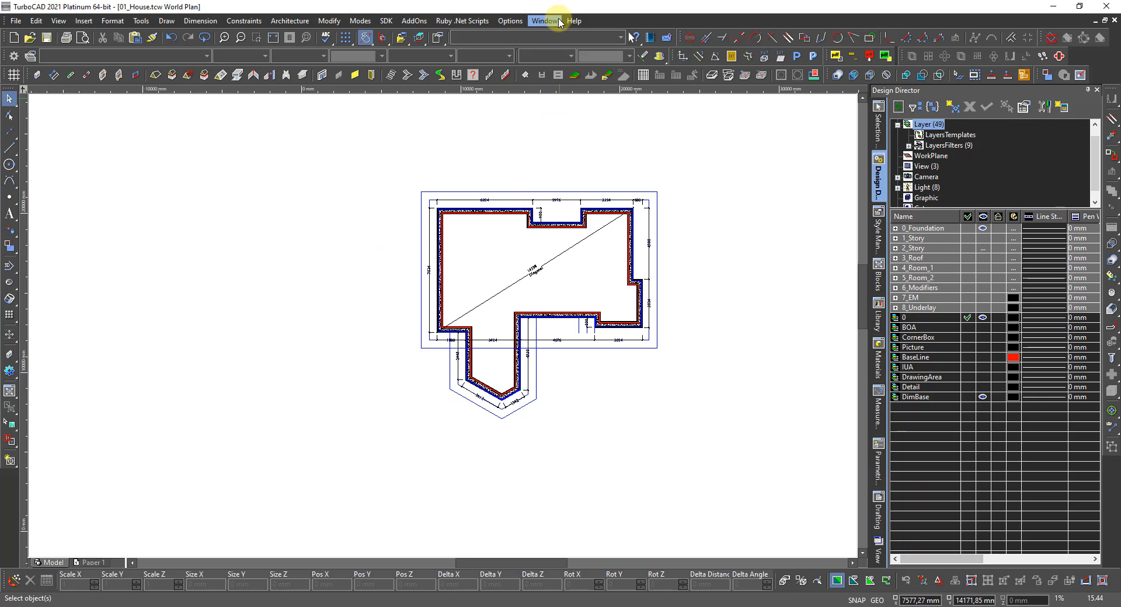
pyautogui.click(537, 20)
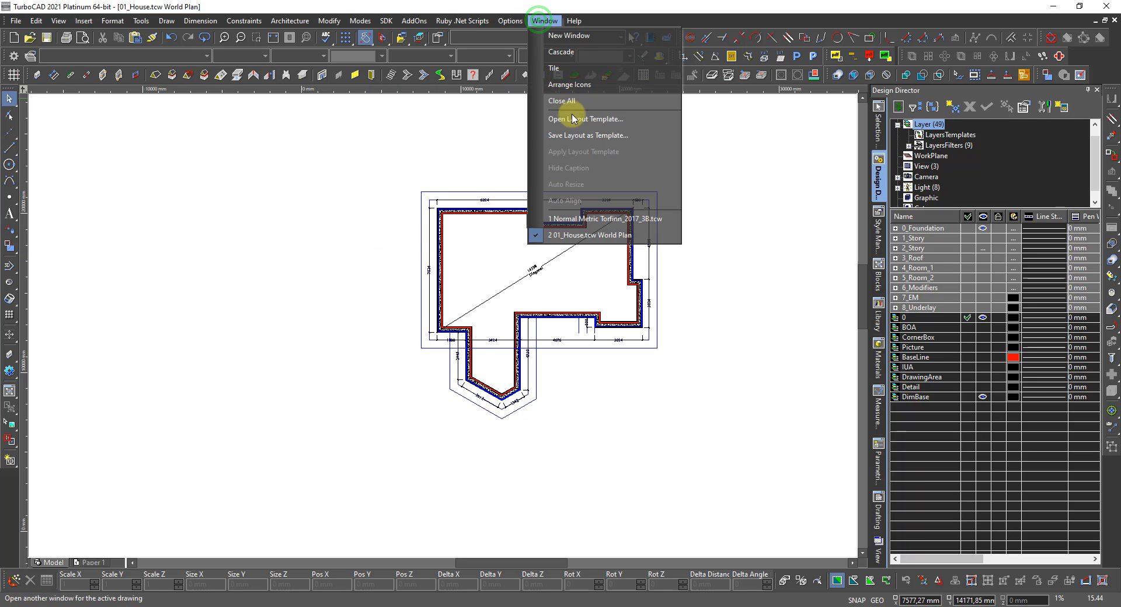
pyautogui.click(575, 218)
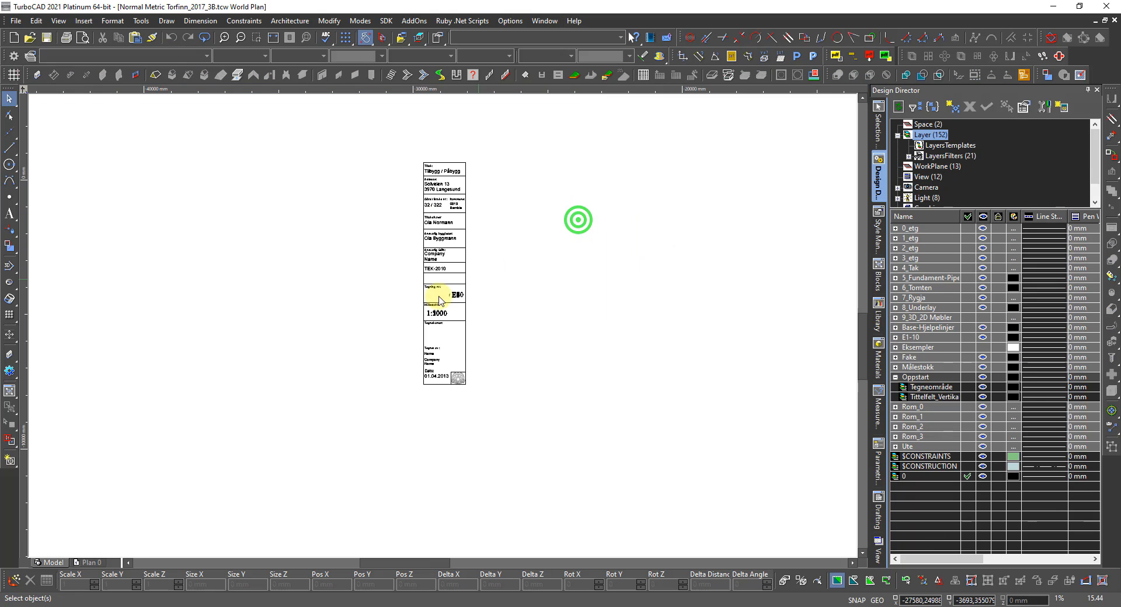
pyautogui.click(514, 427)
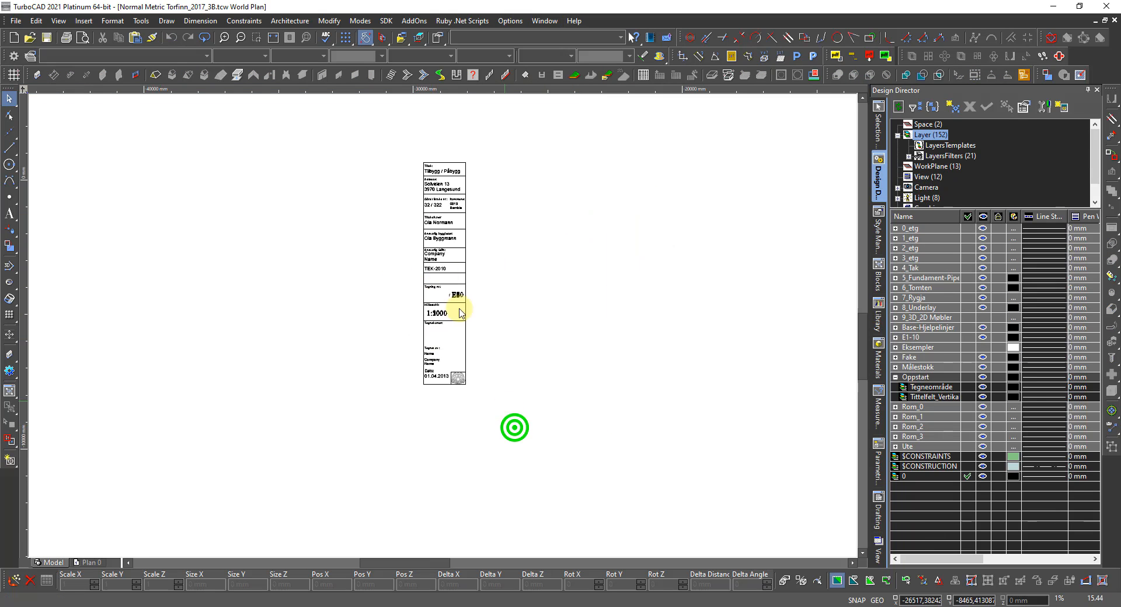
pyautogui.click(365, 138)
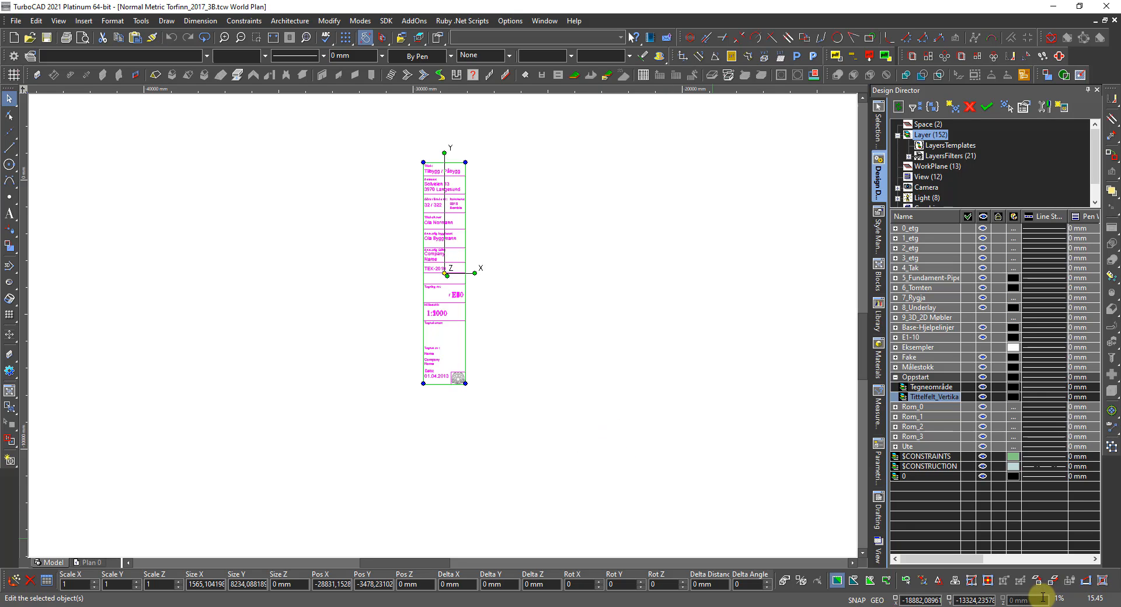
pyautogui.click(566, 259)
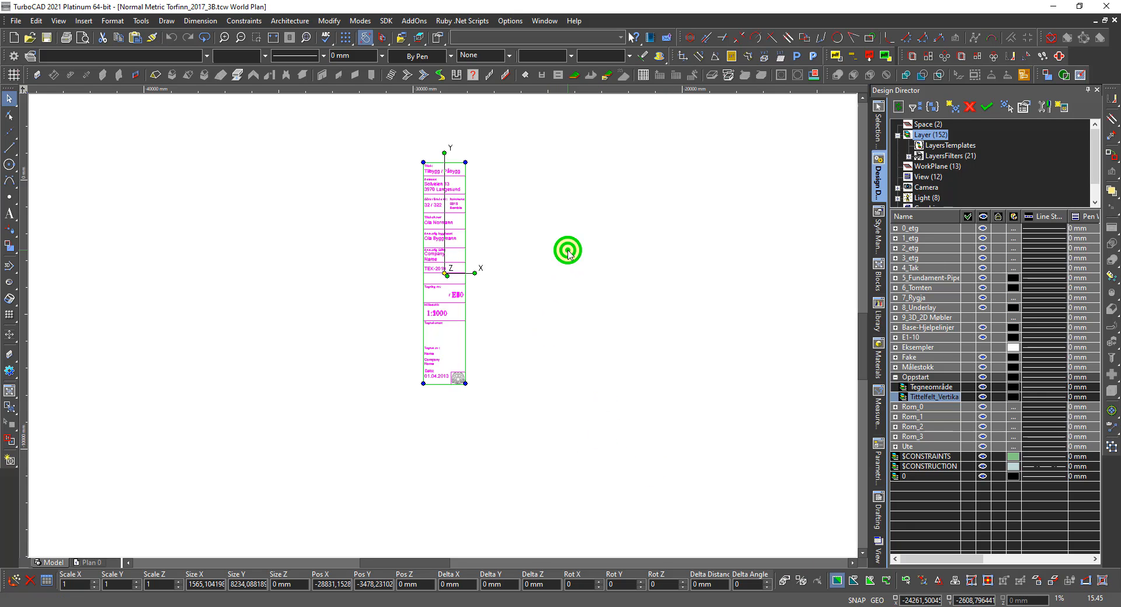
# Return to the 01_House drawing, paste the title block, and place it in empty space below and left of the house plan.
pyautogui.click(544, 22)
pyautogui.click(576, 237)
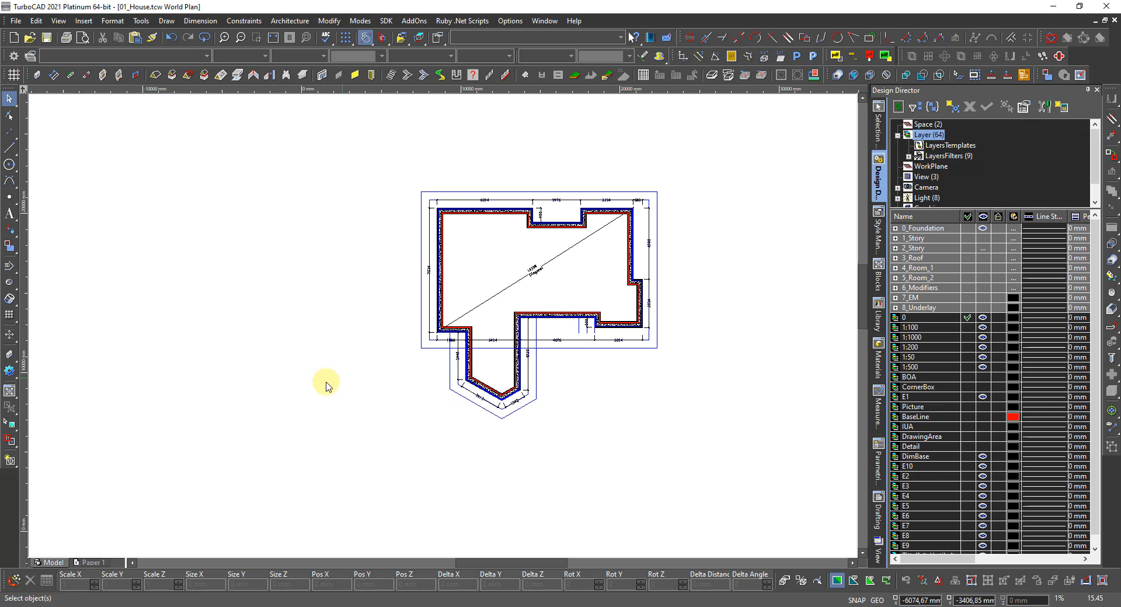
pyautogui.click(440, 325)
pyautogui.scroll(-5, 418, 345)
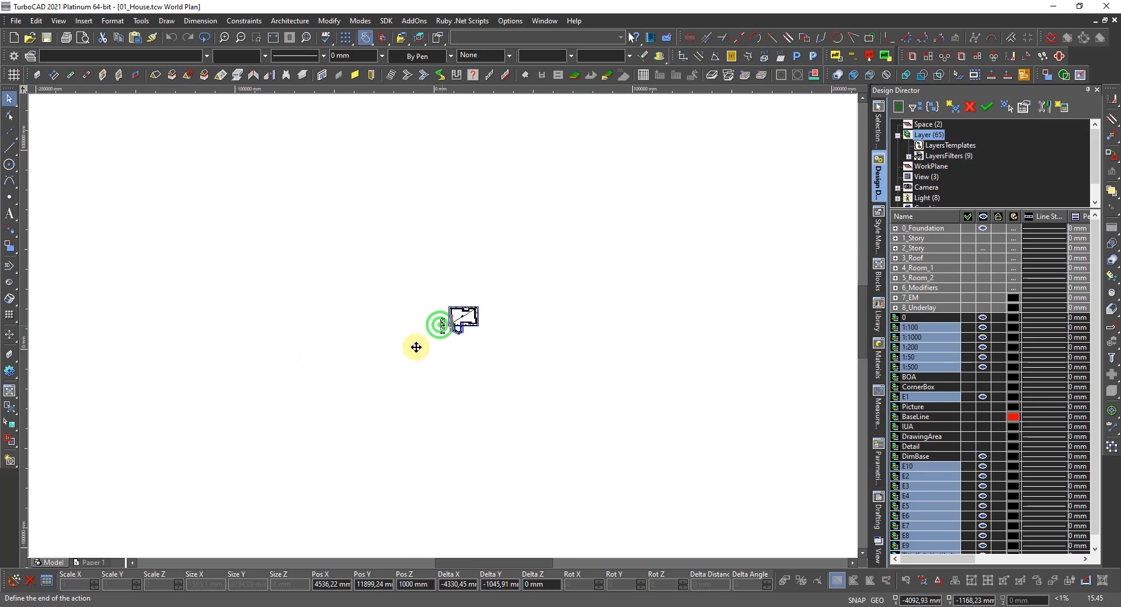
pyautogui.click(372, 408)
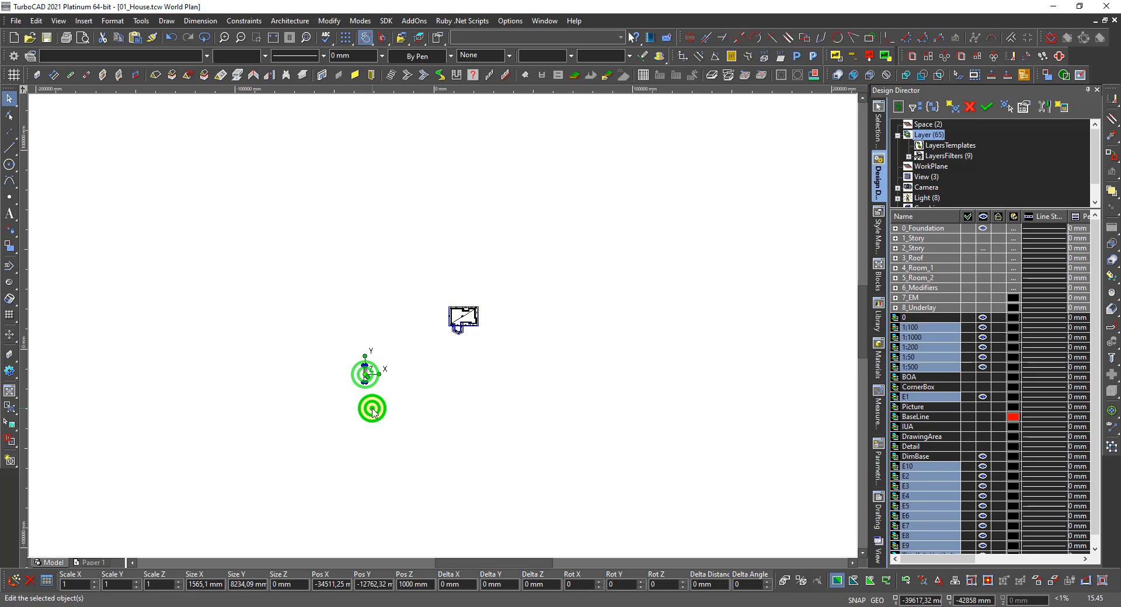
pyautogui.scroll(2, 361, 369)
pyautogui.scroll(2, 448, 329)
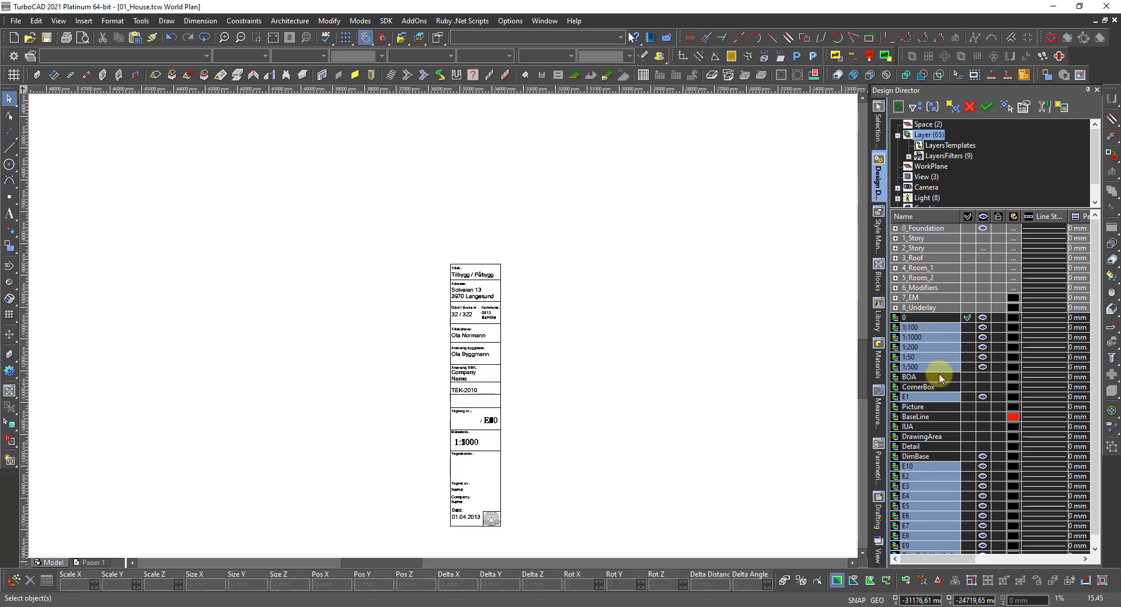
# Group the layers 1:100, 1:1000, 1:200, 1:50 and 1:500 in a new layers filter named Scale.
pyautogui.click(921, 328)
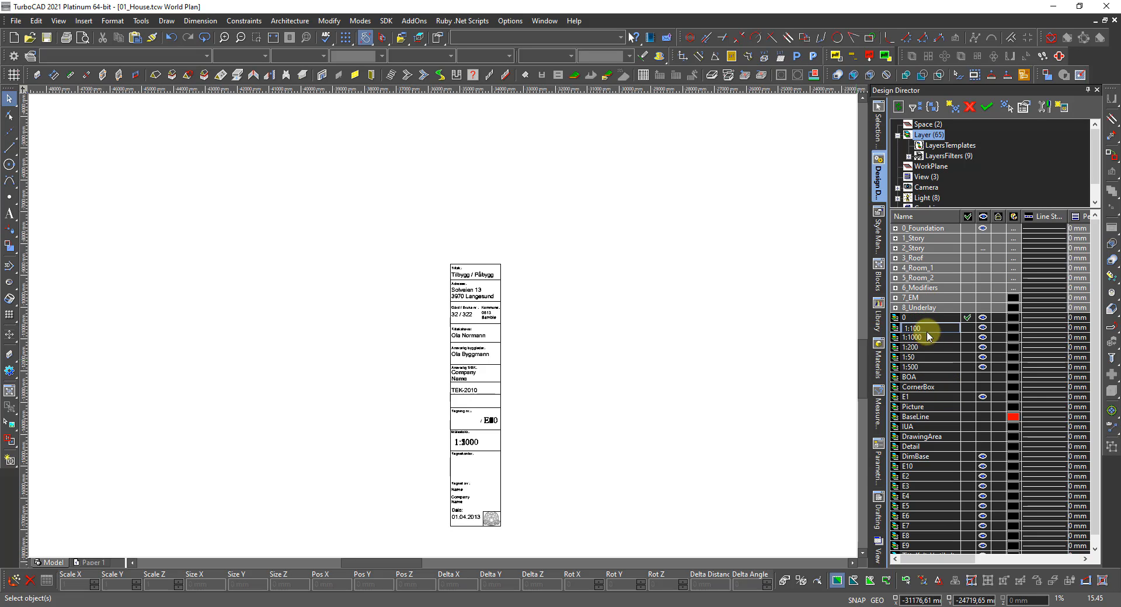
pyautogui.click(928, 337)
pyautogui.click(926, 329)
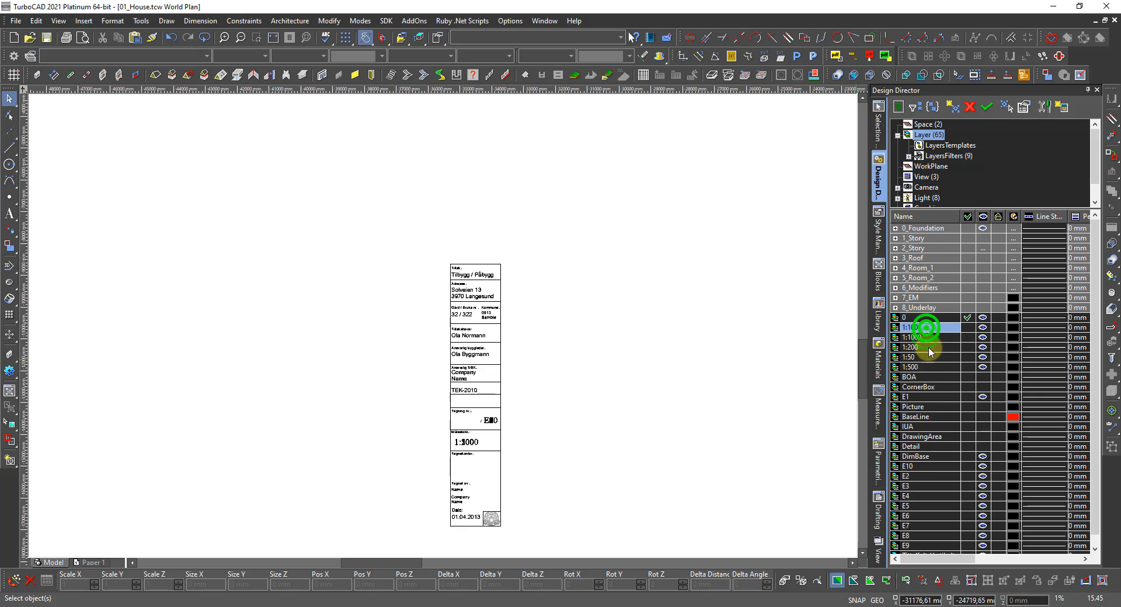
pyautogui.keyDown('shift'); pyautogui.click(927, 368); pyautogui.keyUp('shift')
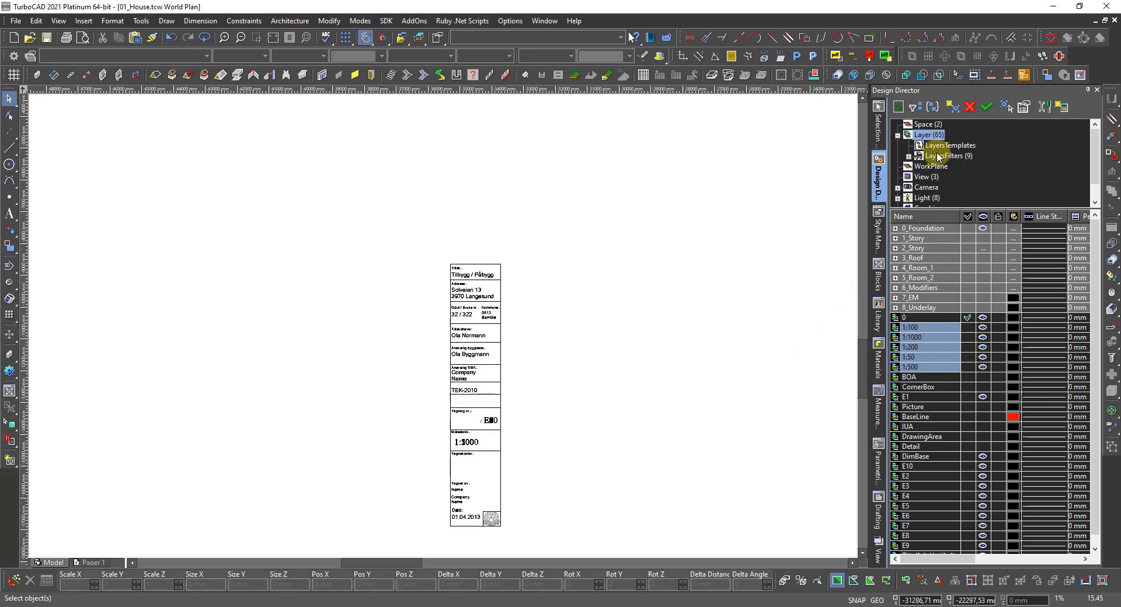
pyautogui.rightClick(941, 340)
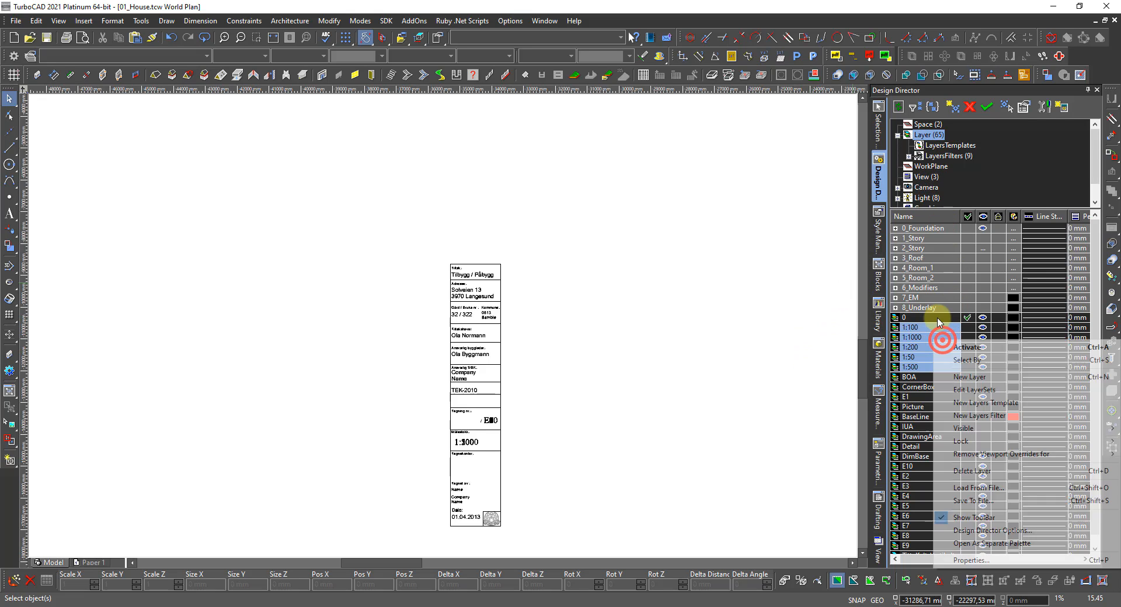
pyautogui.click(970, 417)
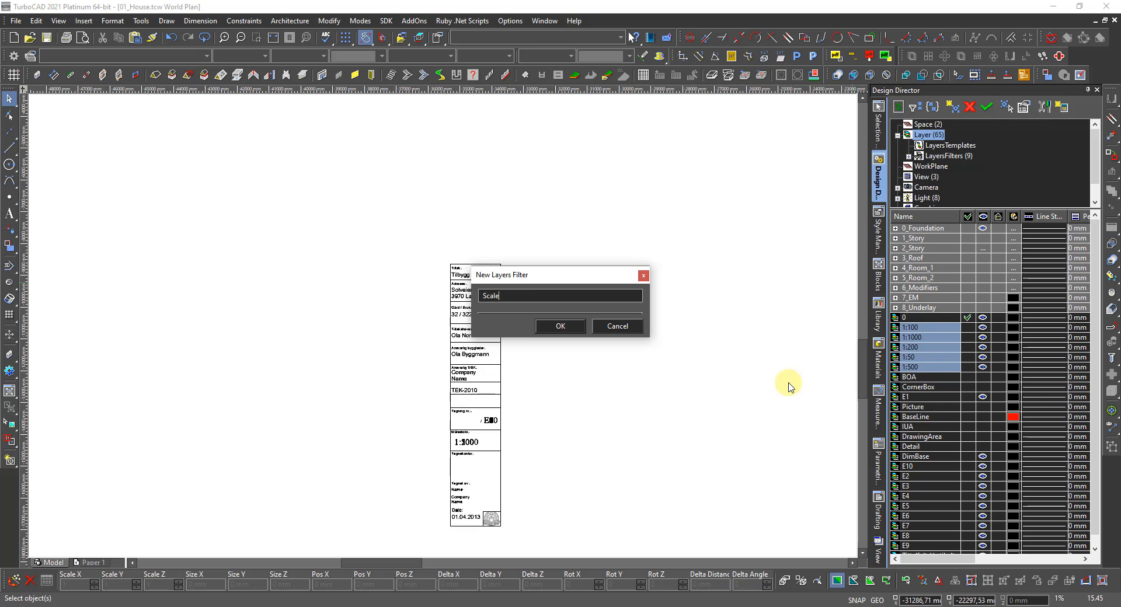
pyautogui.press('Return')
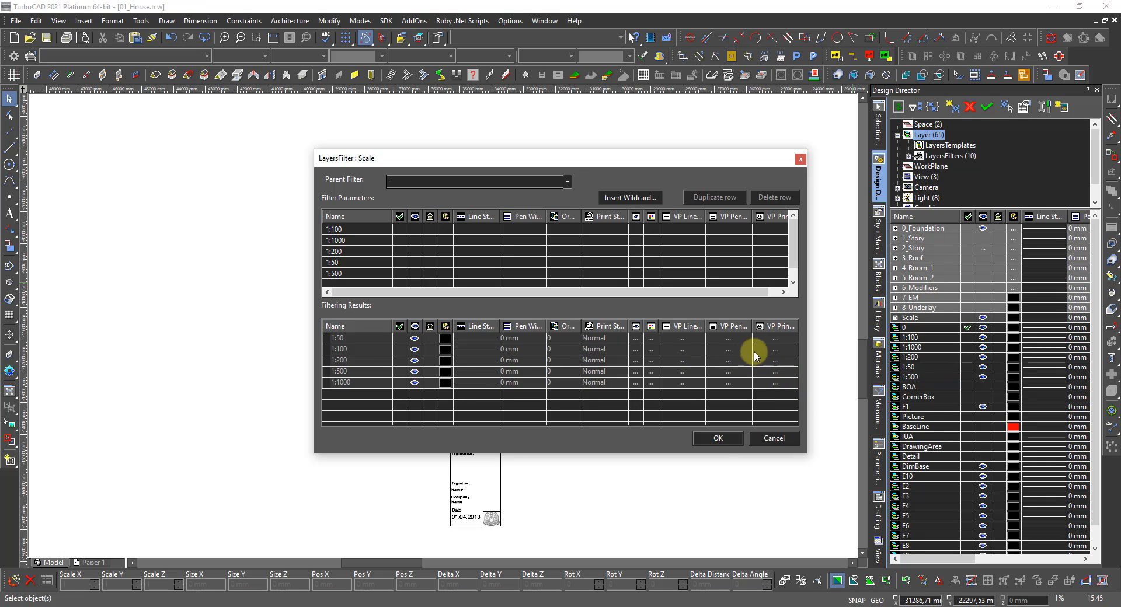
pyautogui.click(720, 438)
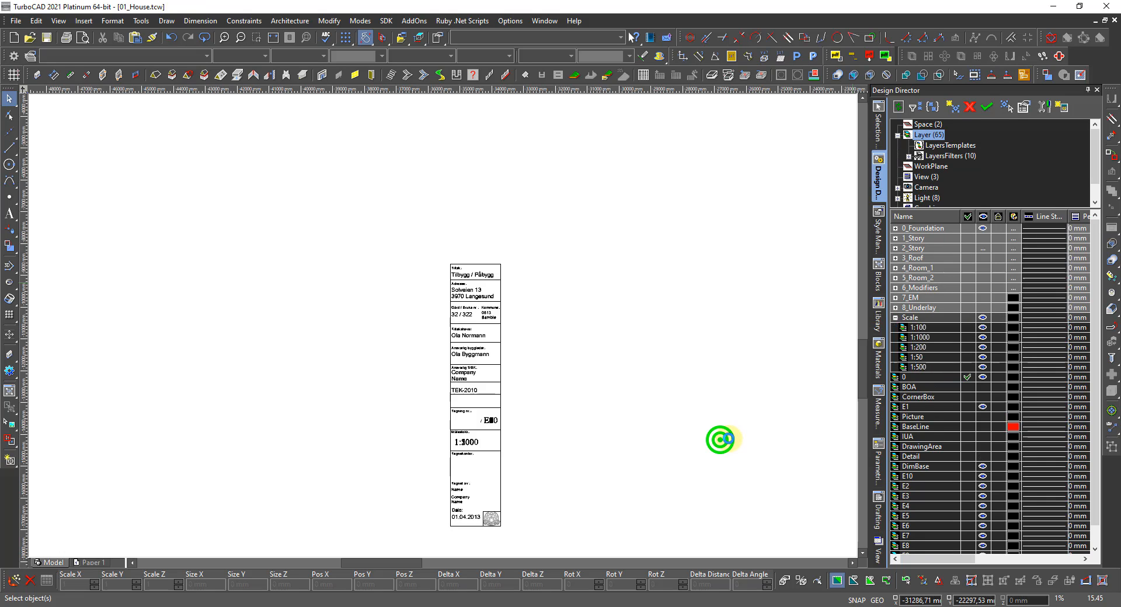
pyautogui.click(896, 318)
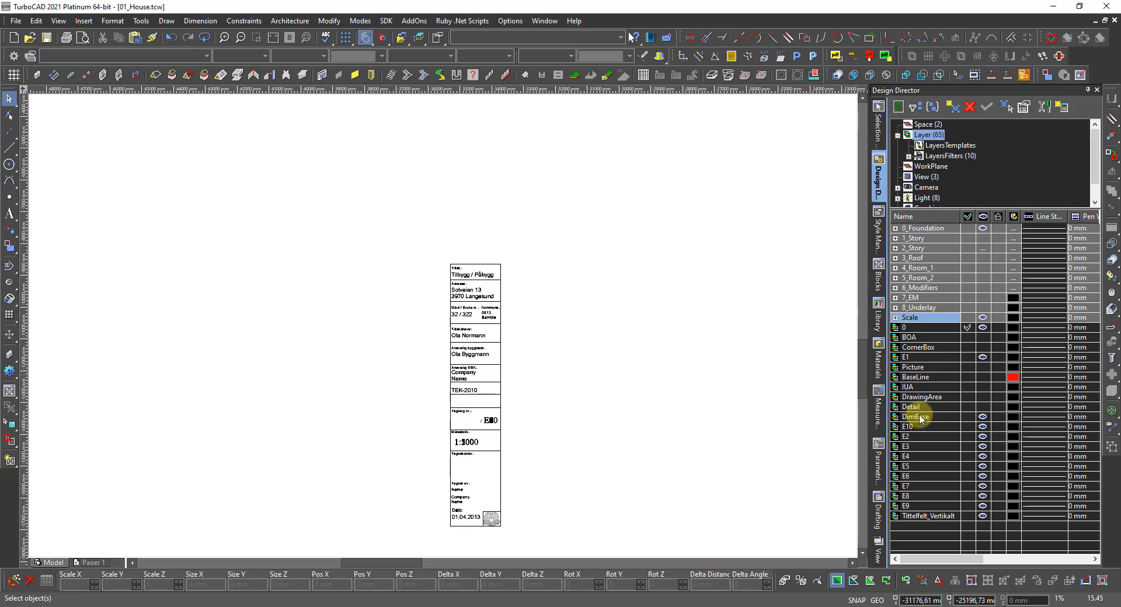
# Group the layers E1 through E10 in a new layers filter named E1-10.
pyautogui.click(912, 428)
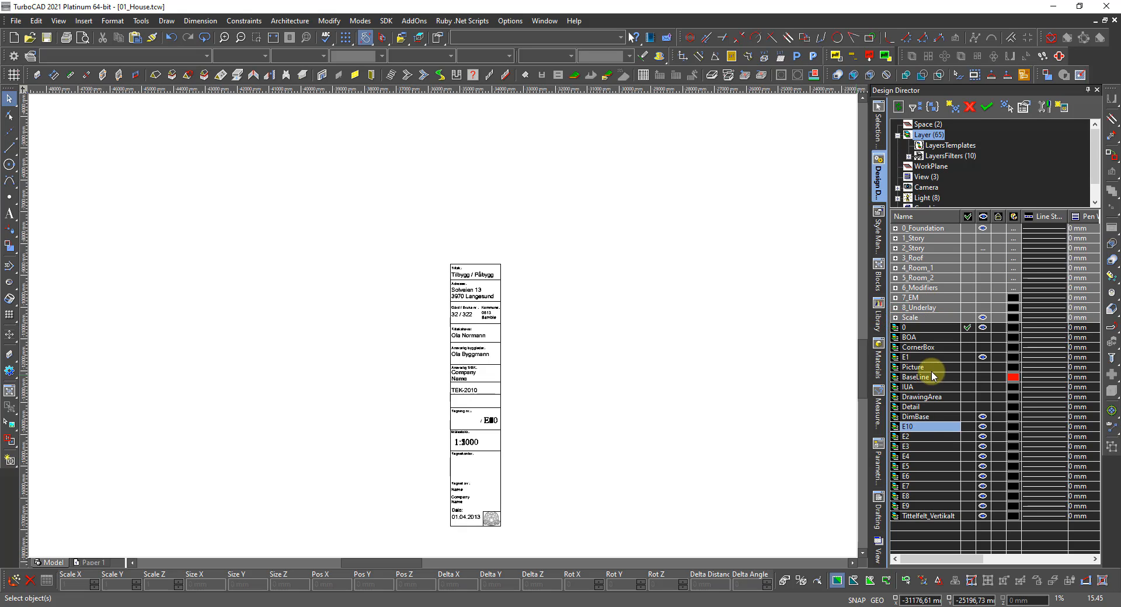
pyautogui.keyDown('shift'); pyautogui.click(916, 506); pyautogui.keyUp('shift')
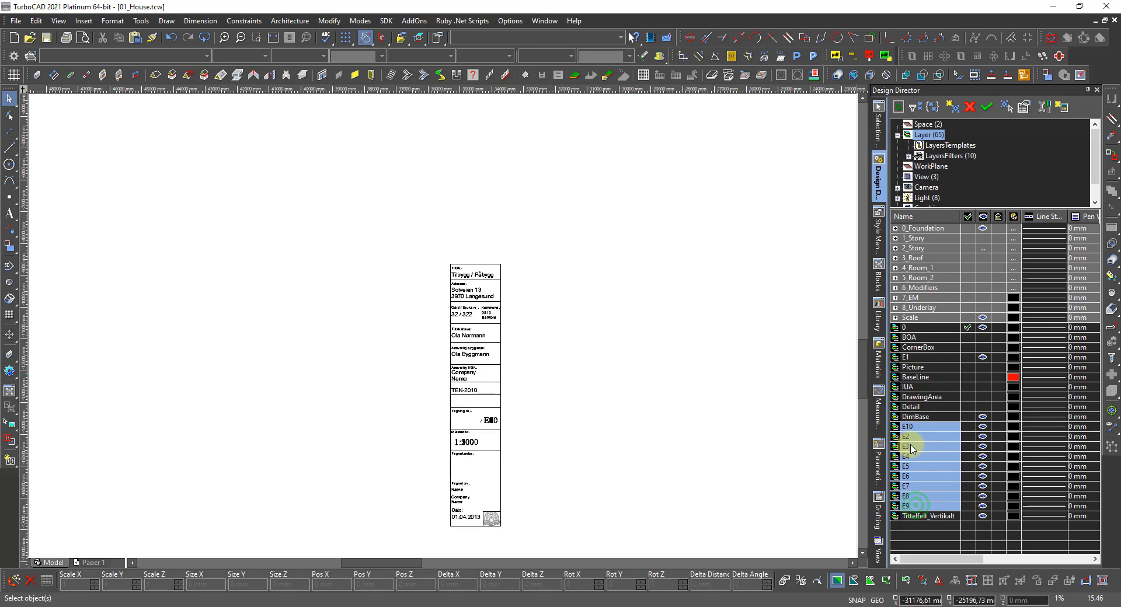
pyautogui.keyDown('ctrl'); pyautogui.click(920, 359); pyautogui.keyUp('ctrl')
pyautogui.rightClick(929, 447)
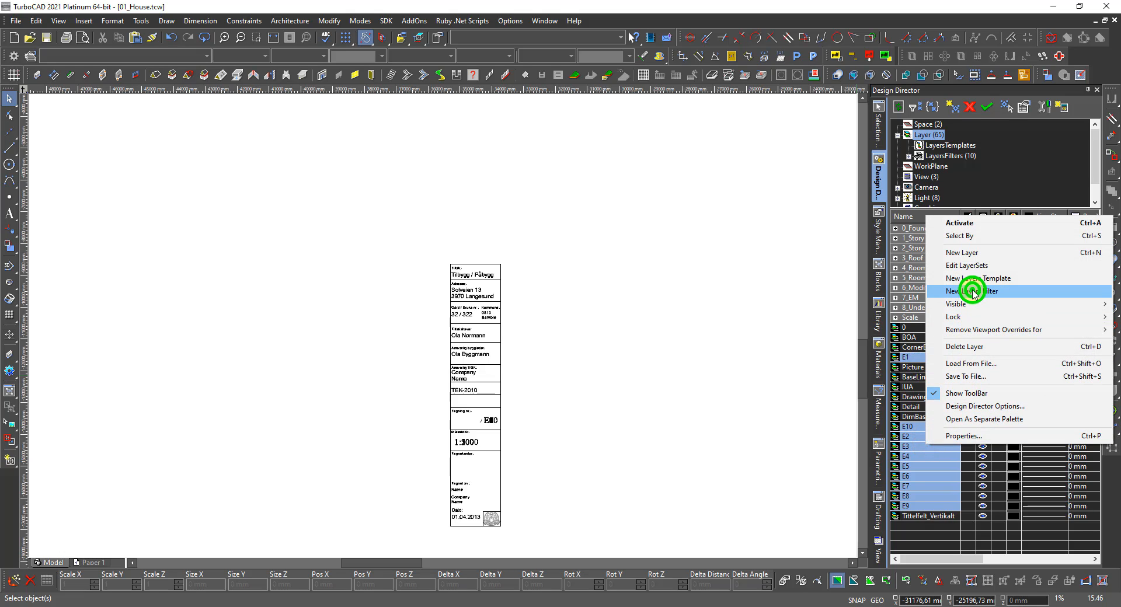
pyautogui.click(973, 292)
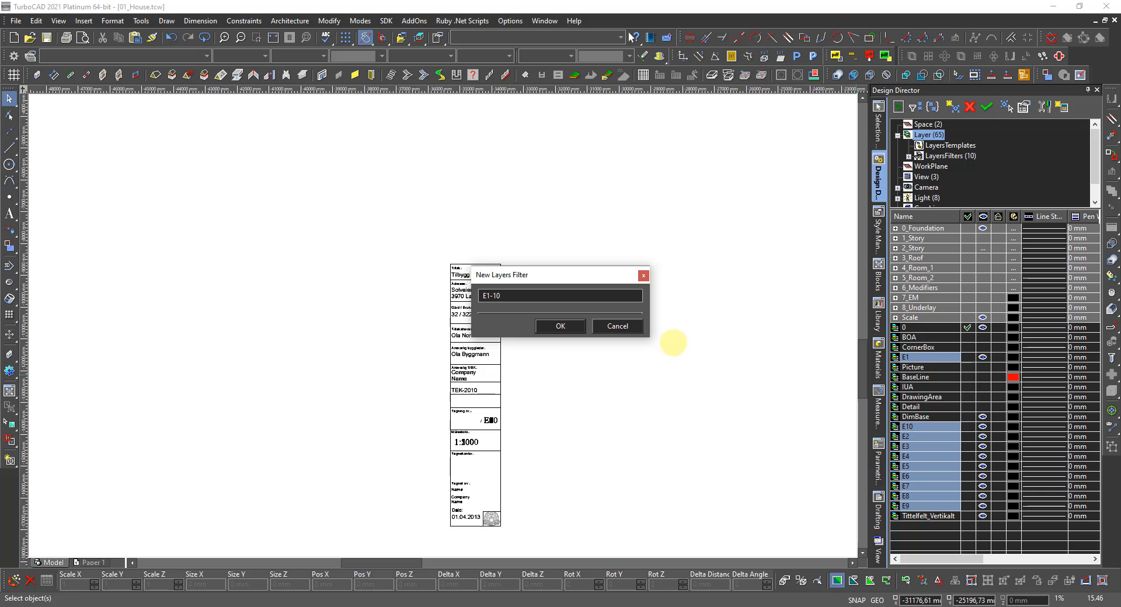
pyautogui.click(569, 330)
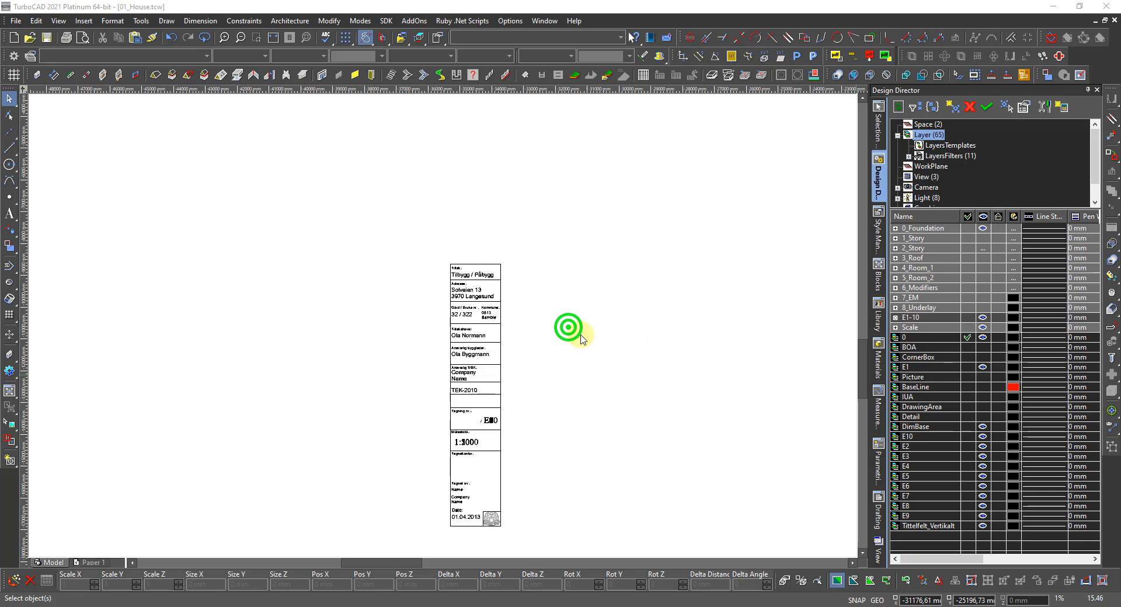
pyautogui.click(719, 438)
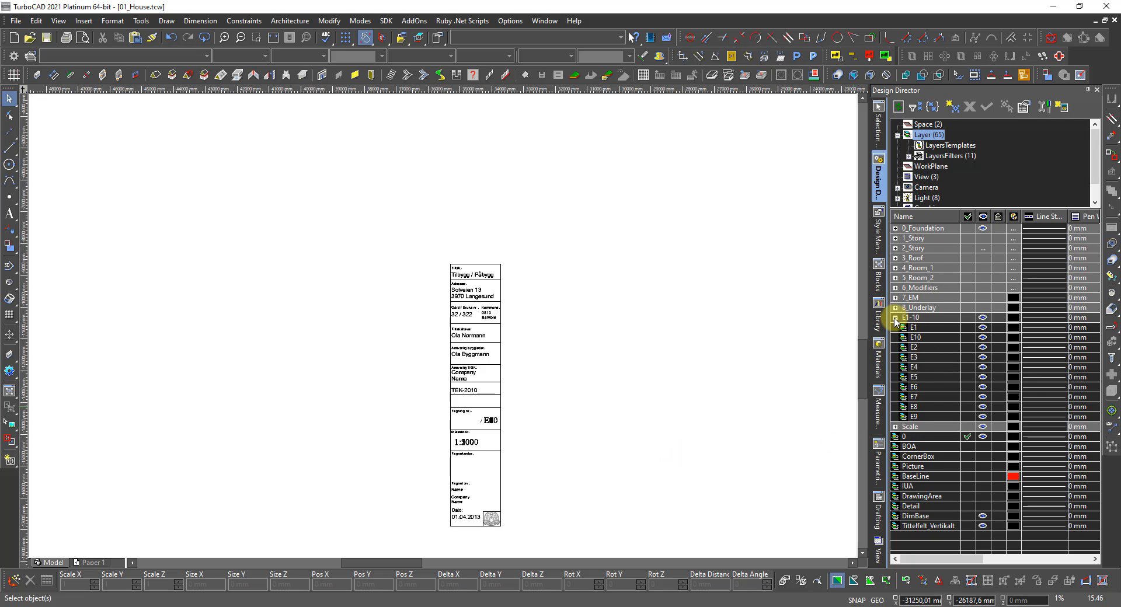
pyautogui.click(896, 318)
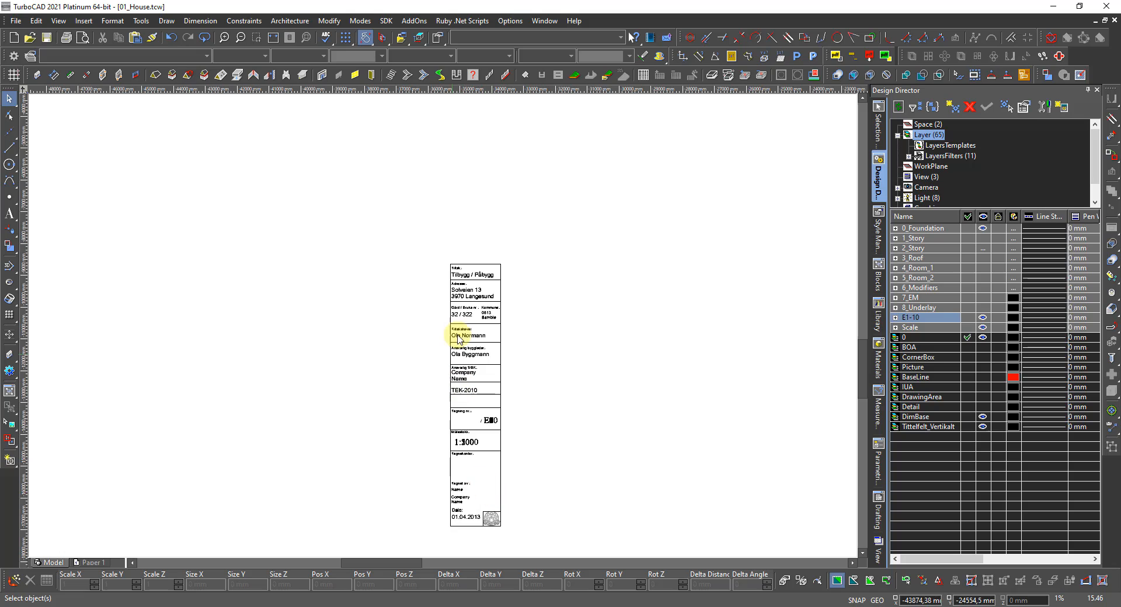
# Examine the pasted title block's fields, from Tiltak and Adresse down to Tegning nr., Målestokk and Dato.
pyautogui.scroll(5, 464, 288)
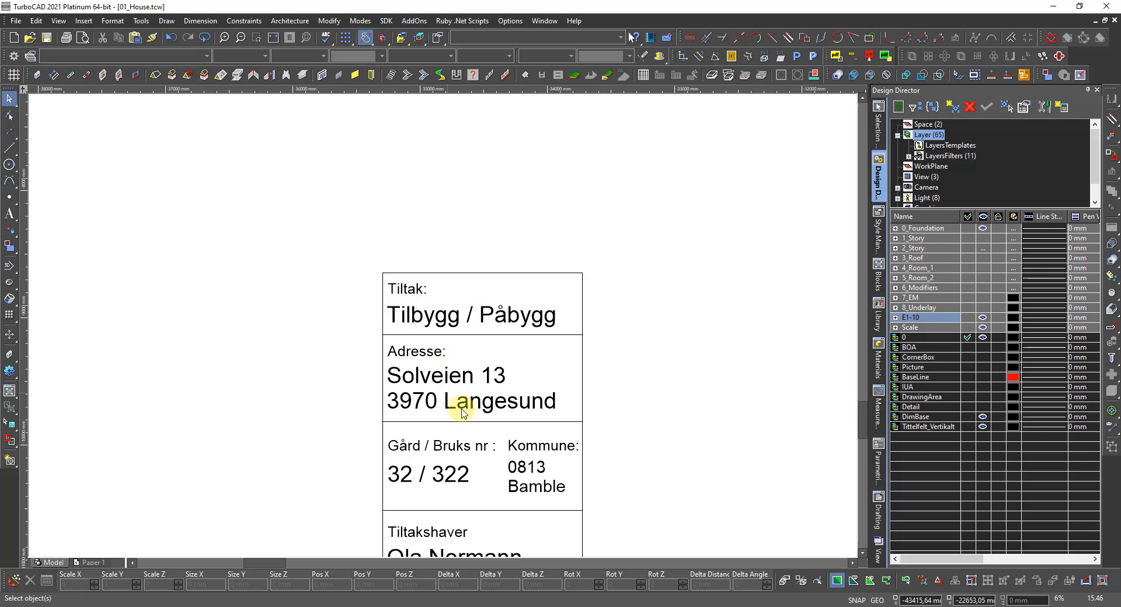
pyautogui.scroll(-2, 527, 479)
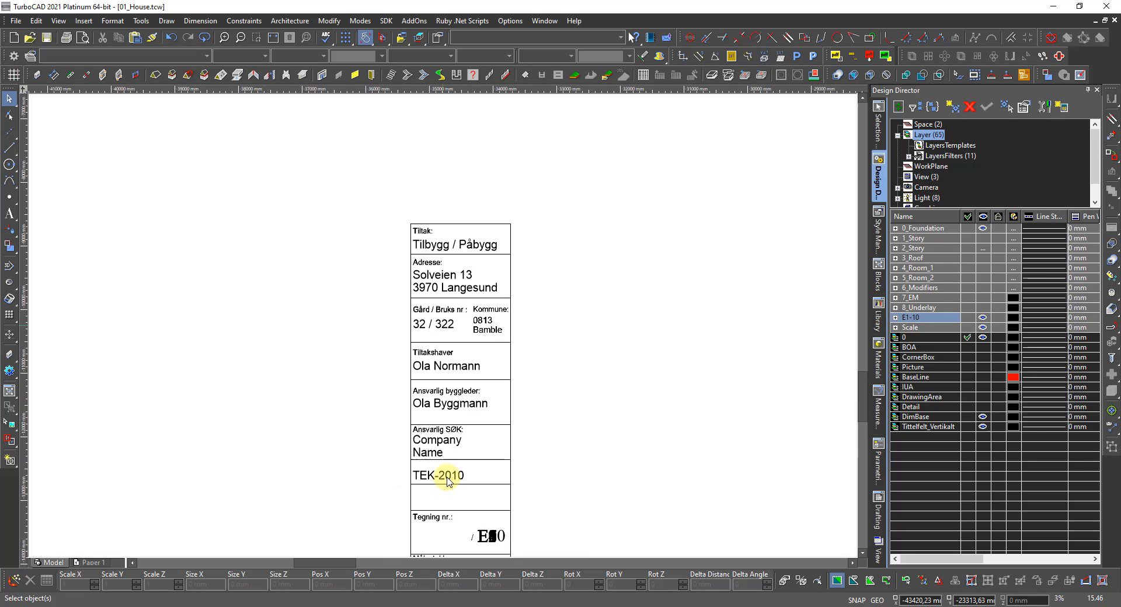
pyautogui.scroll(2, 483, 331)
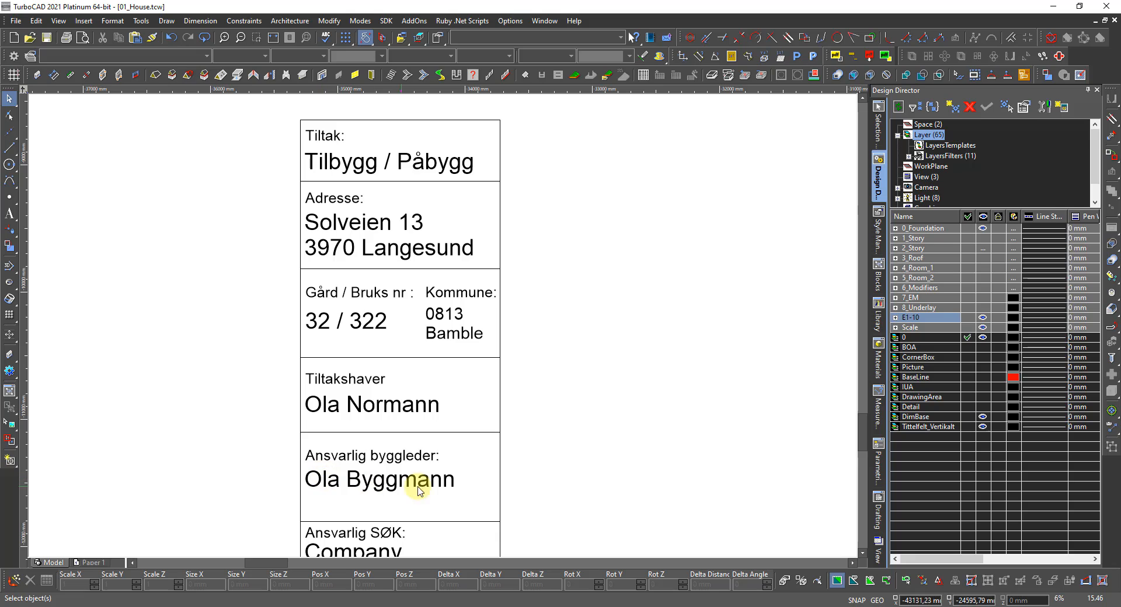
pyautogui.scroll(-2, 366, 477)
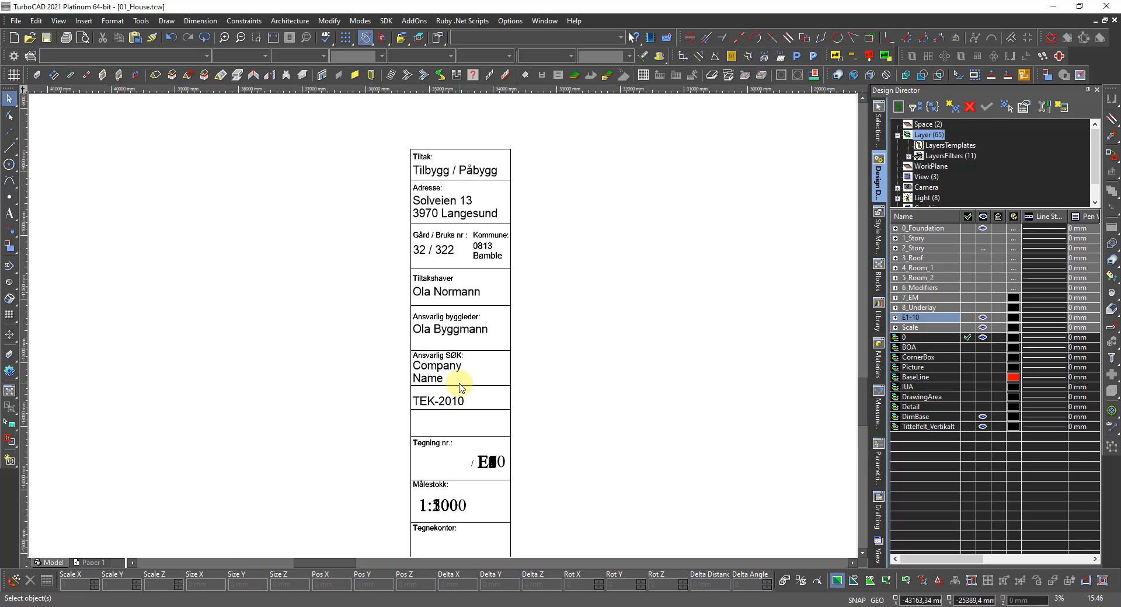
pyautogui.scroll(2, 437, 402)
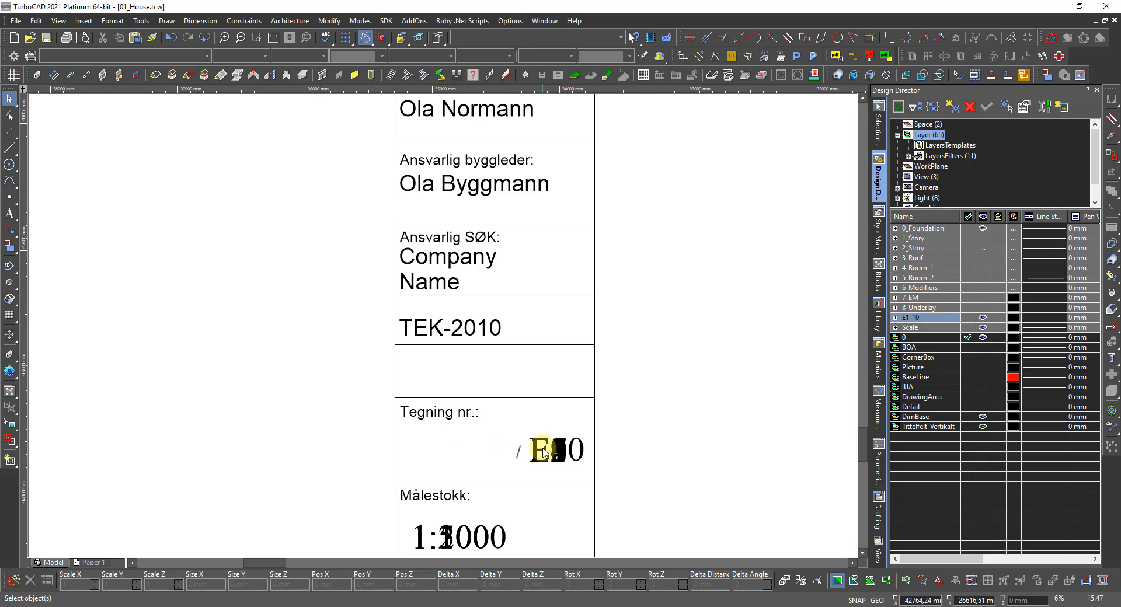
pyautogui.scroll(-2, 463, 507)
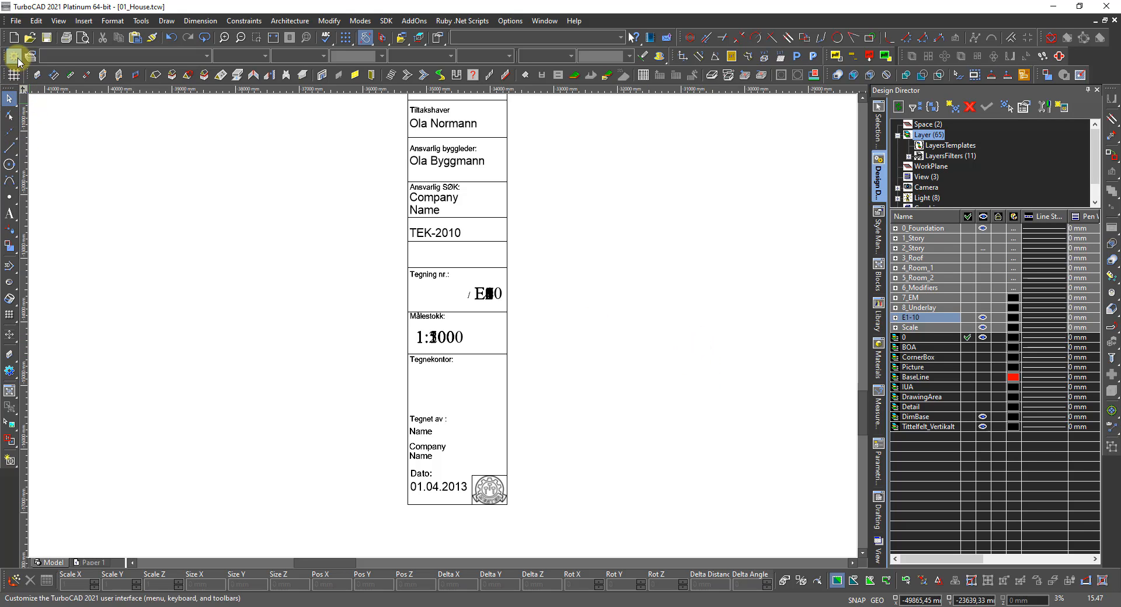
# Save the 01_House drawing and close the Normal Metric source drawing.
pyautogui.click(46, 38)
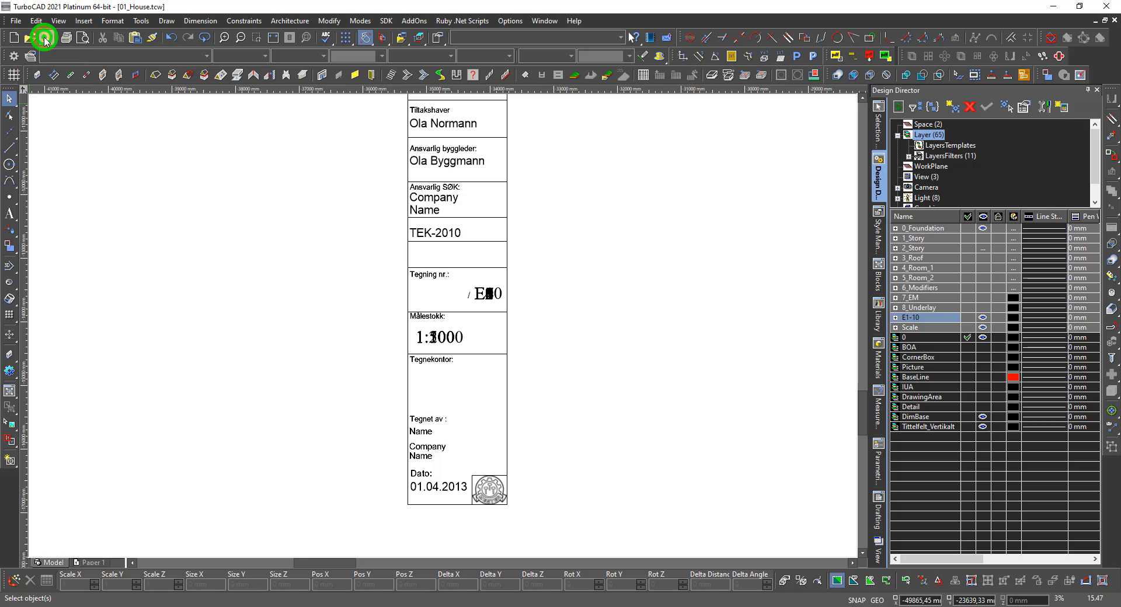
pyautogui.click(544, 24)
pyautogui.click(602, 217)
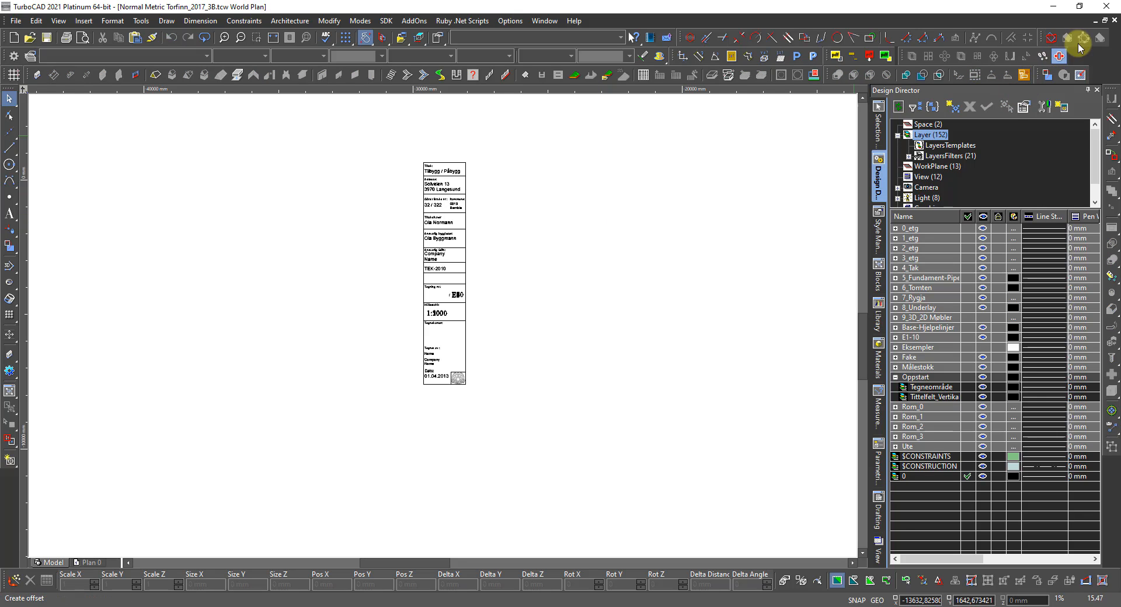
pyautogui.click(1114, 21)
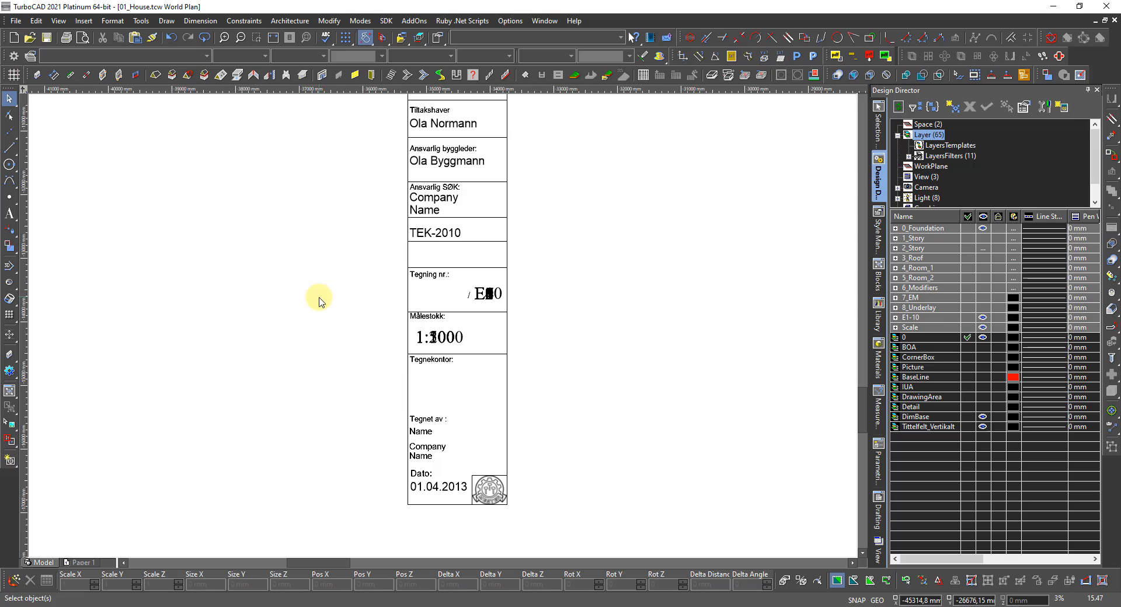
# Hide the layers in the E1-10 filter and show only layer E1 in the title block's Tegning nr. field.
pyautogui.scroll(-5, 443, 330)
pyautogui.scroll(3, 444, 330)
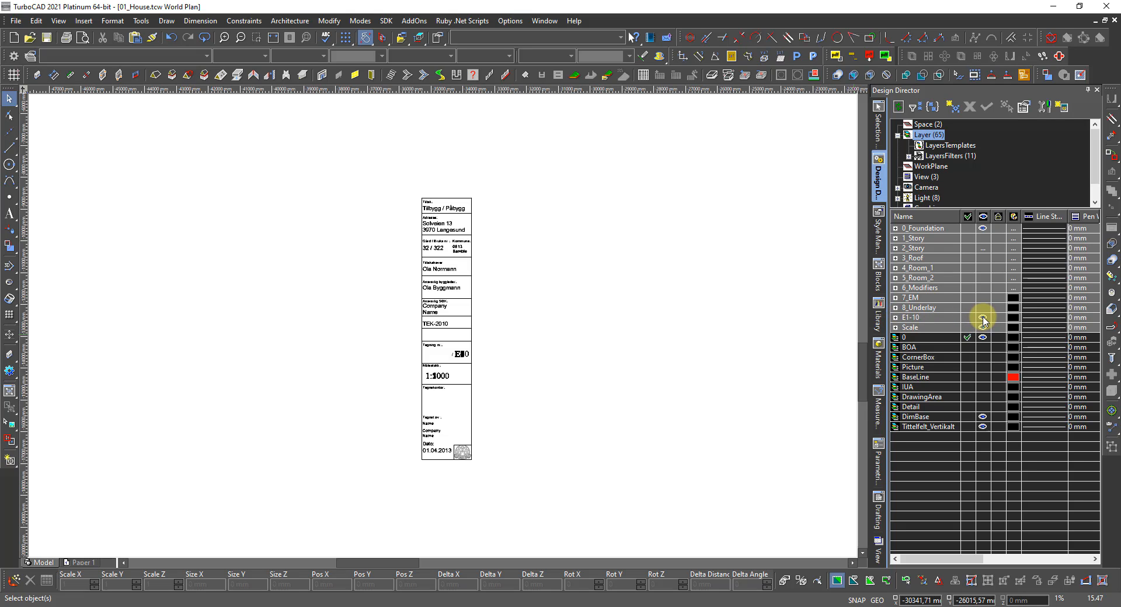
pyautogui.click(983, 318)
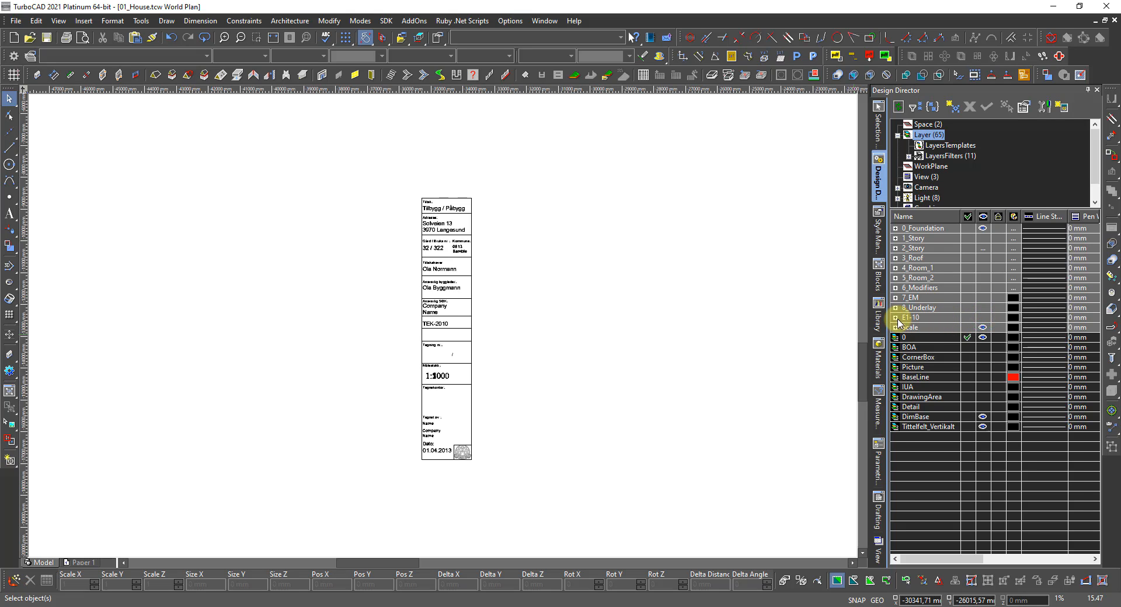
pyautogui.click(897, 318)
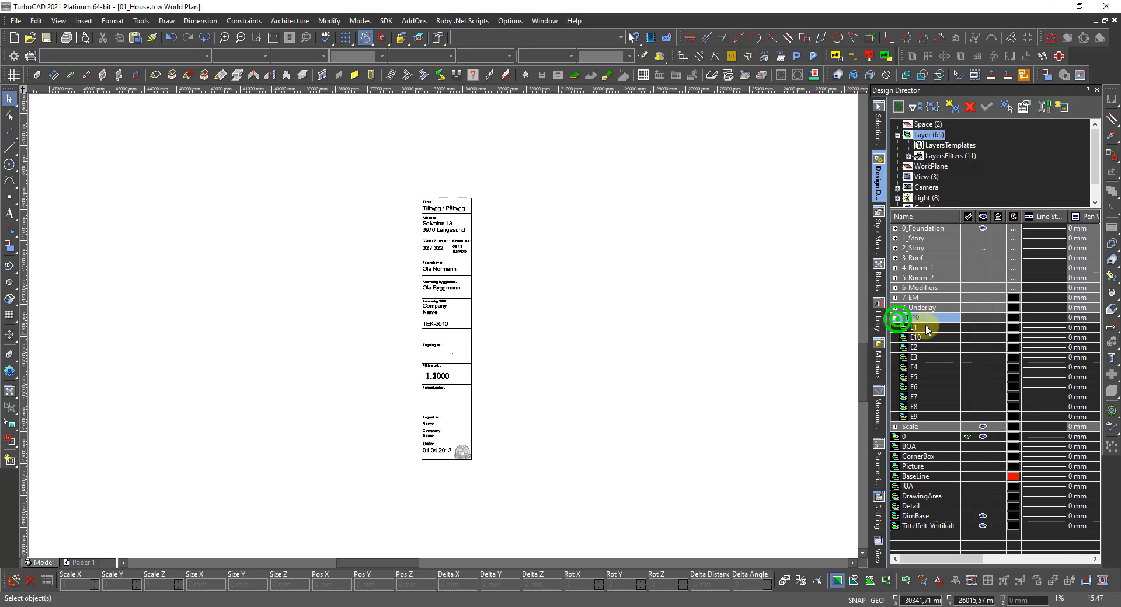
pyautogui.click(983, 328)
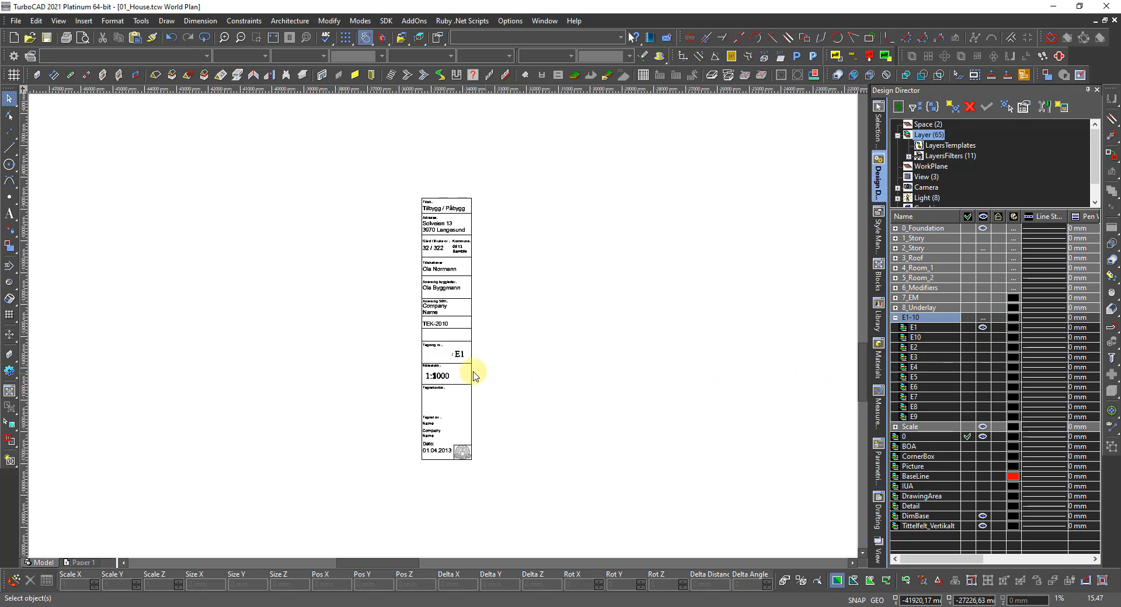
pyautogui.scroll(2, 461, 365)
pyautogui.scroll(-1, 446, 325)
pyautogui.scroll(1, 440, 320)
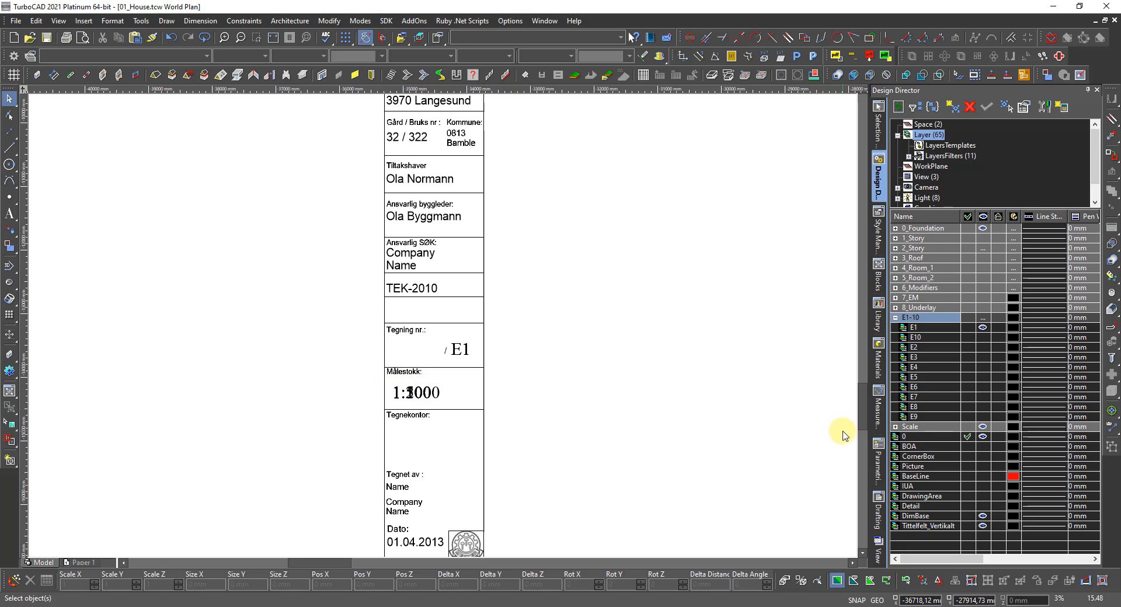
# Hide the layers in the Scale filter and show only layer 1:100 in the Målestokk field.
pyautogui.click(894, 427)
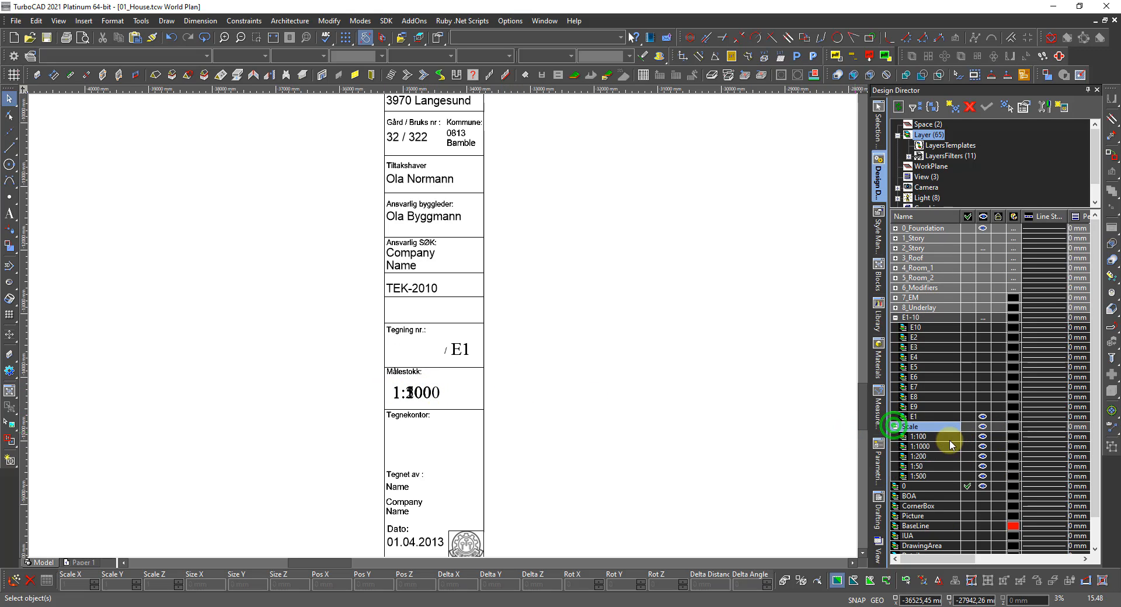
pyautogui.click(982, 426)
pyautogui.click(982, 436)
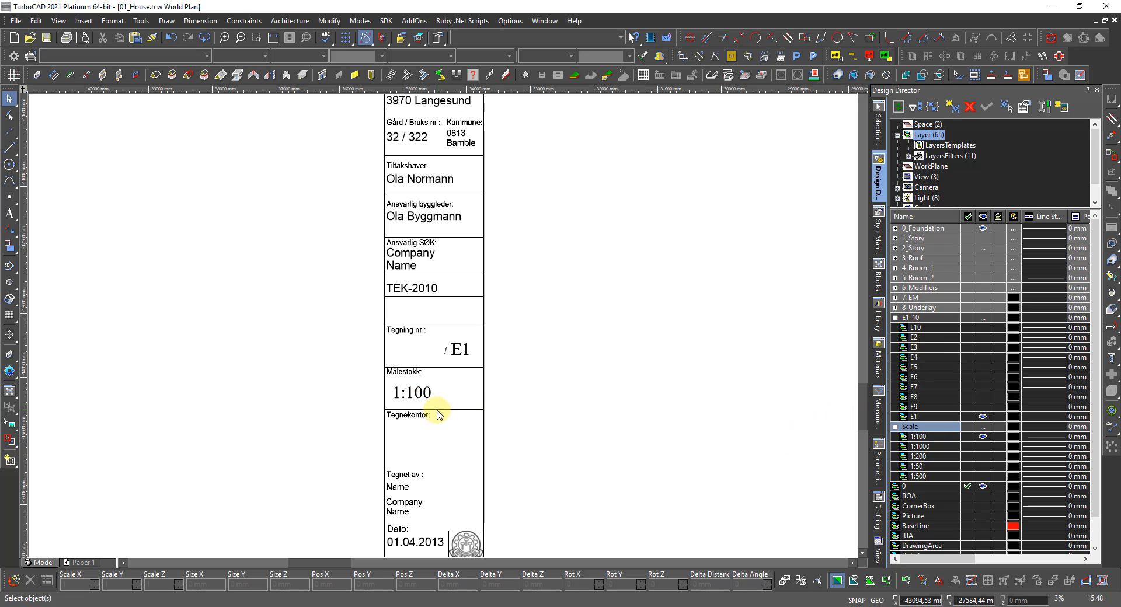
# Hide every layer in the E1-10 and Scale filters and collapse both filters in the layer list.
pyautogui.click(982, 437)
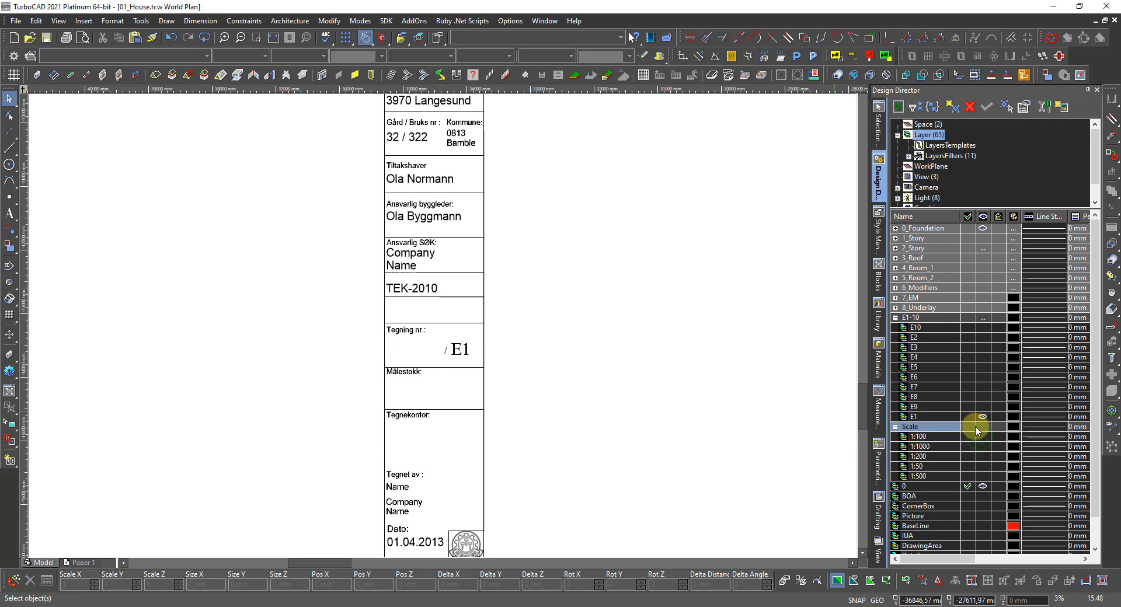
pyautogui.click(982, 316)
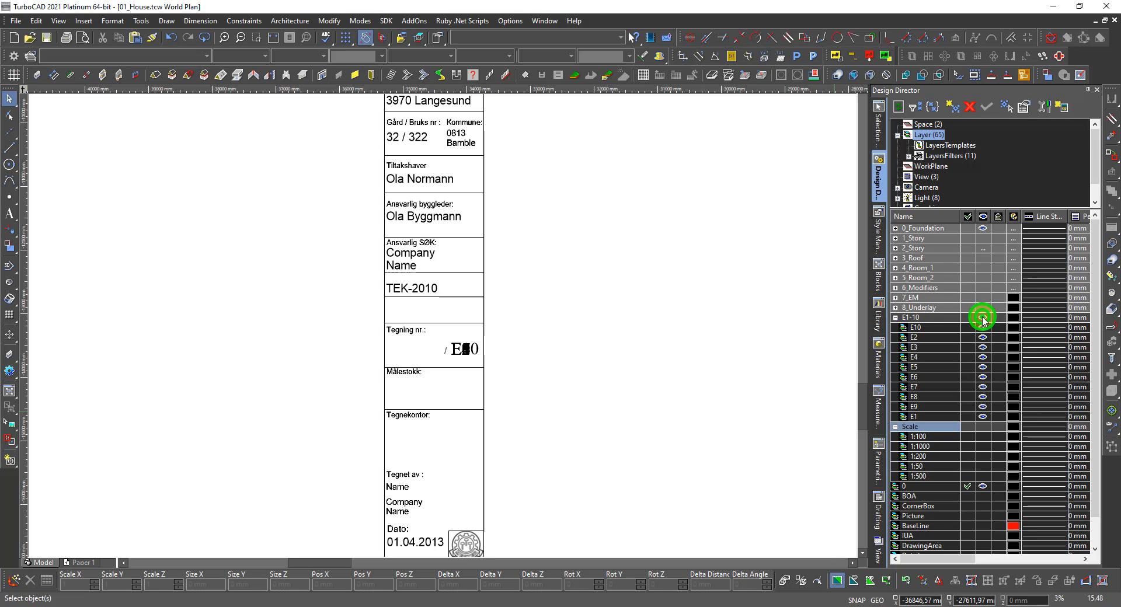
pyautogui.click(983, 317)
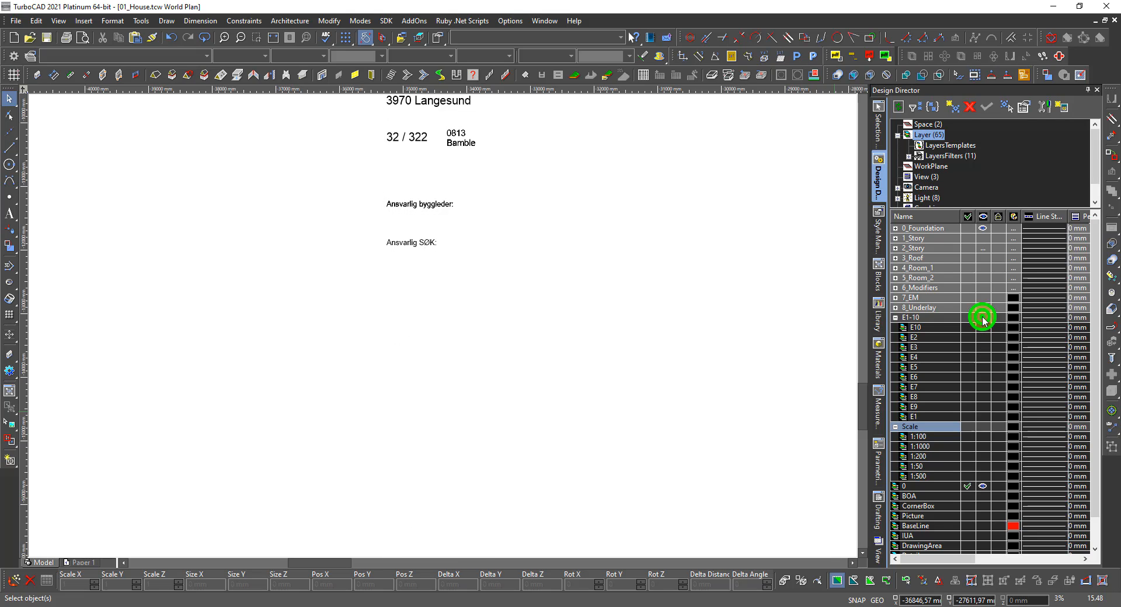
pyautogui.click(980, 426)
pyautogui.click(981, 426)
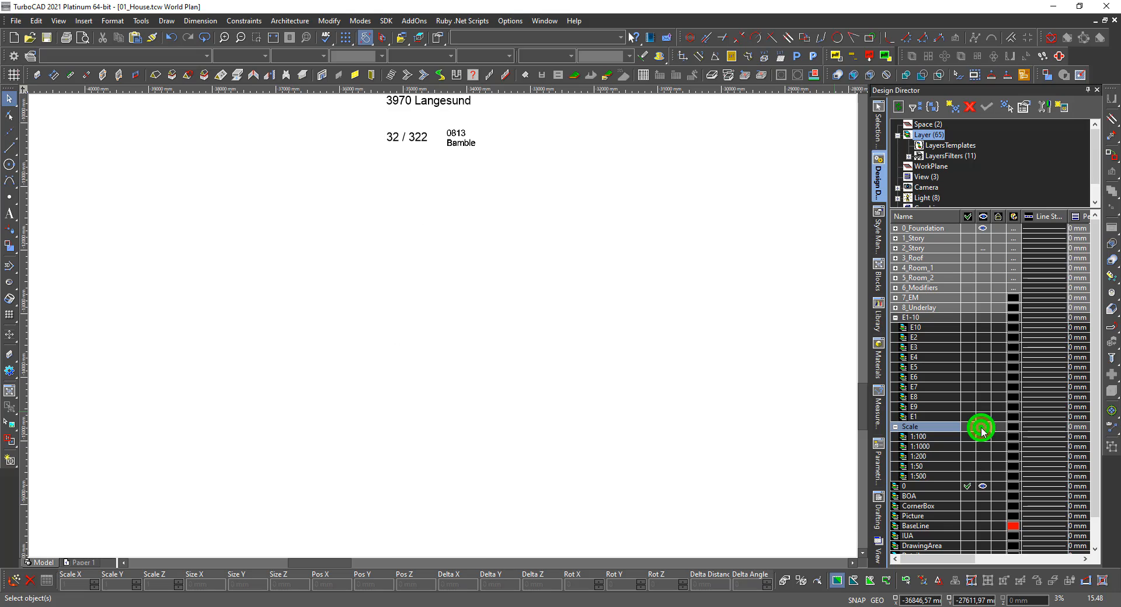
pyautogui.click(894, 427)
pyautogui.click(895, 317)
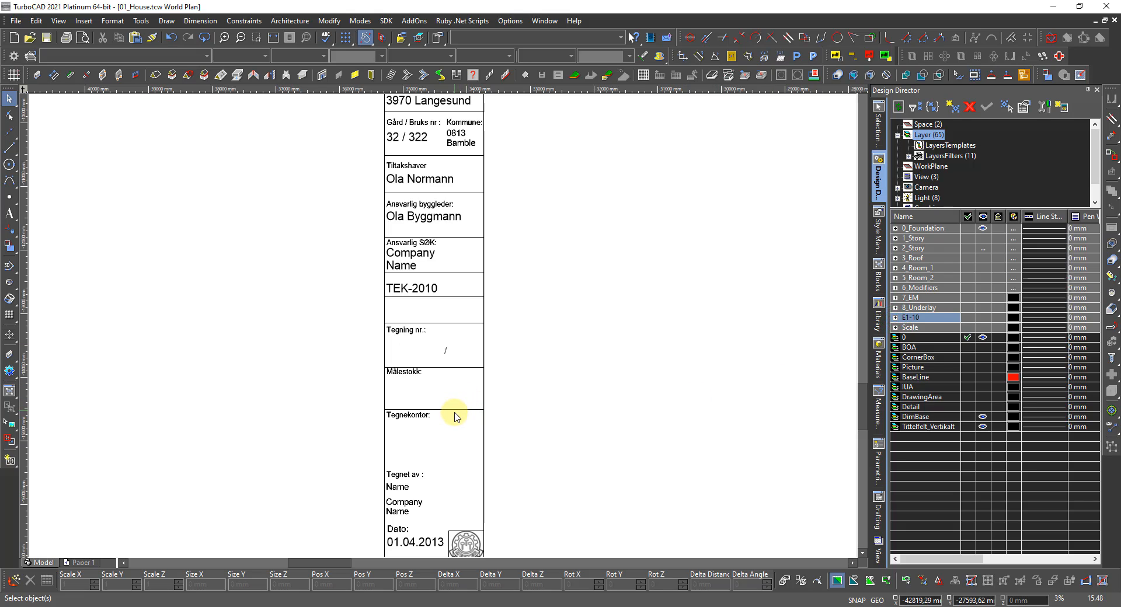
# Make all layers of the E1-10 and Scale filters visible again.
pyautogui.scroll(-3, 458, 416)
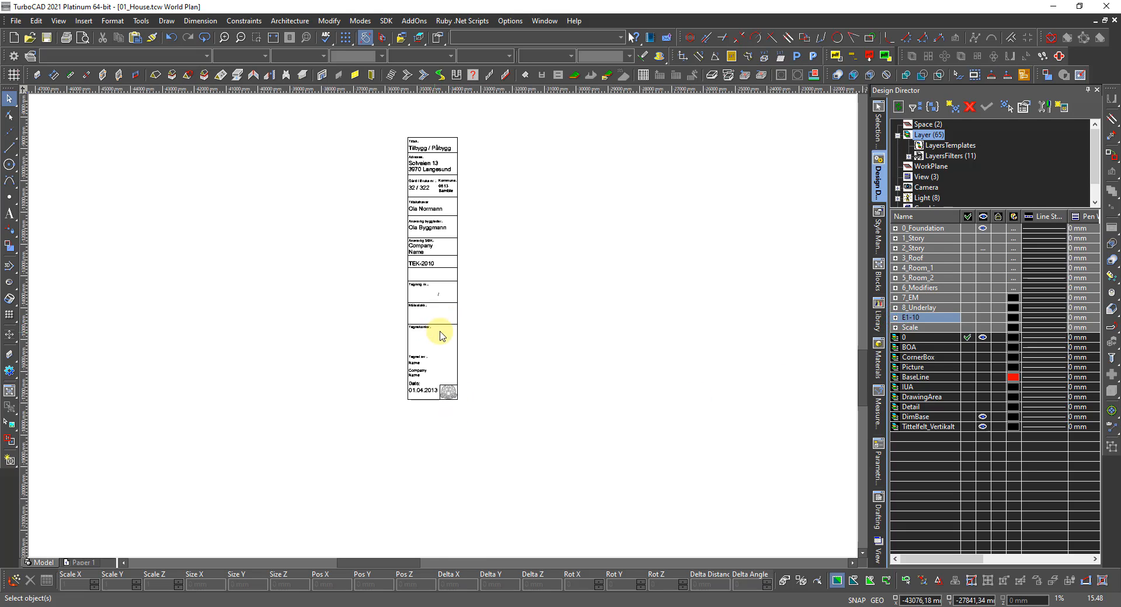
pyautogui.click(983, 318)
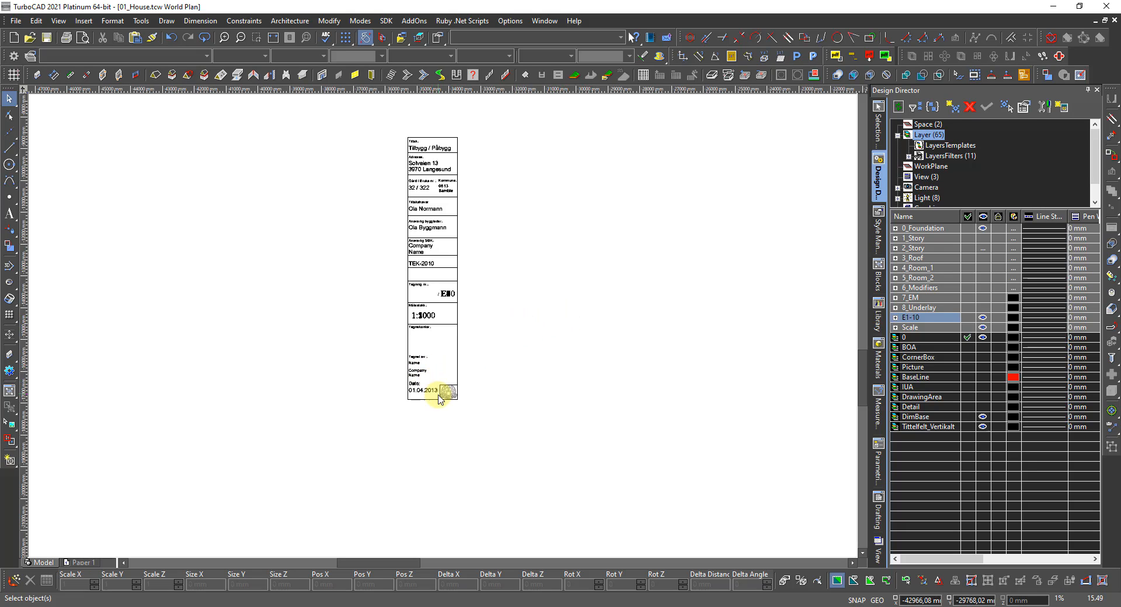
# Change the date text under Dato in the title block to 23.04.2021 through its Info property.
pyautogui.scroll(5, 439, 399)
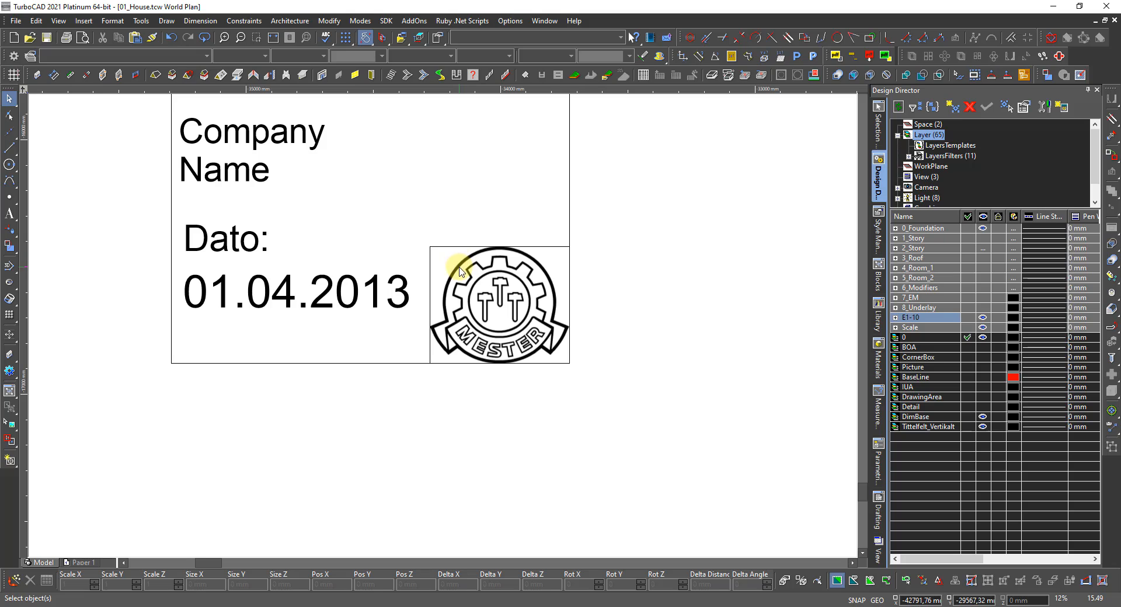
pyautogui.scroll(-3, 448, 296)
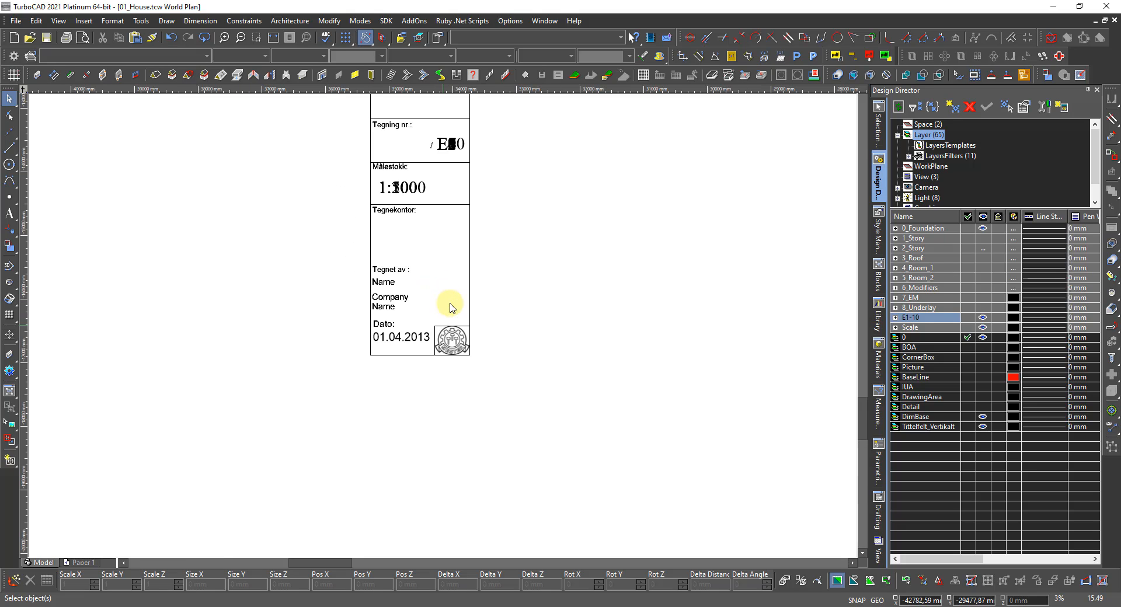
pyautogui.scroll(3, 450, 330)
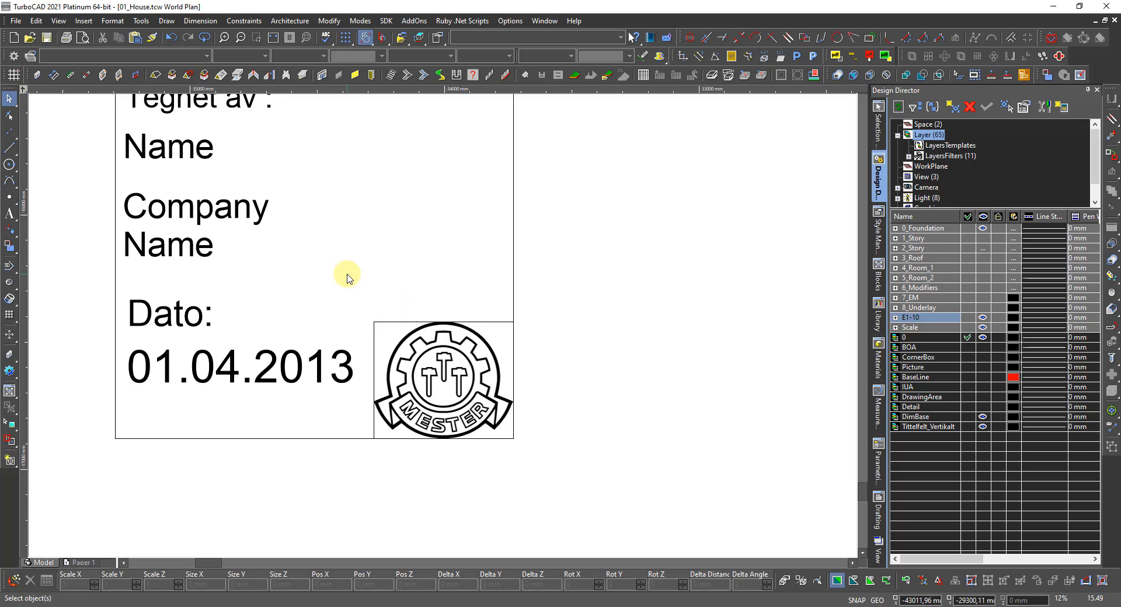
pyautogui.scroll(-2, 347, 279)
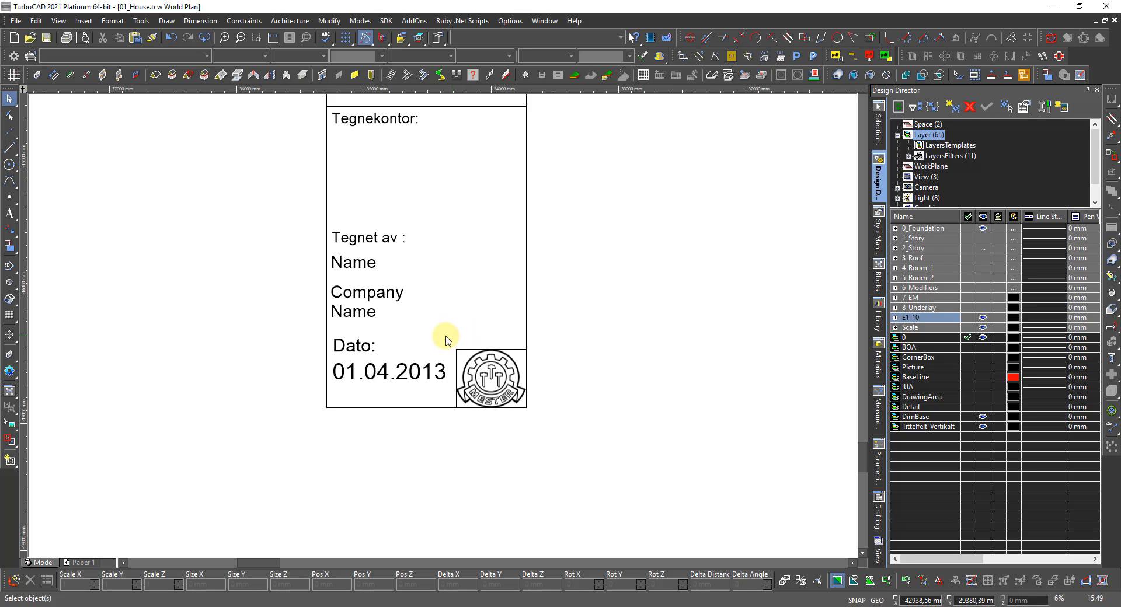
pyautogui.scroll(2, 370, 370)
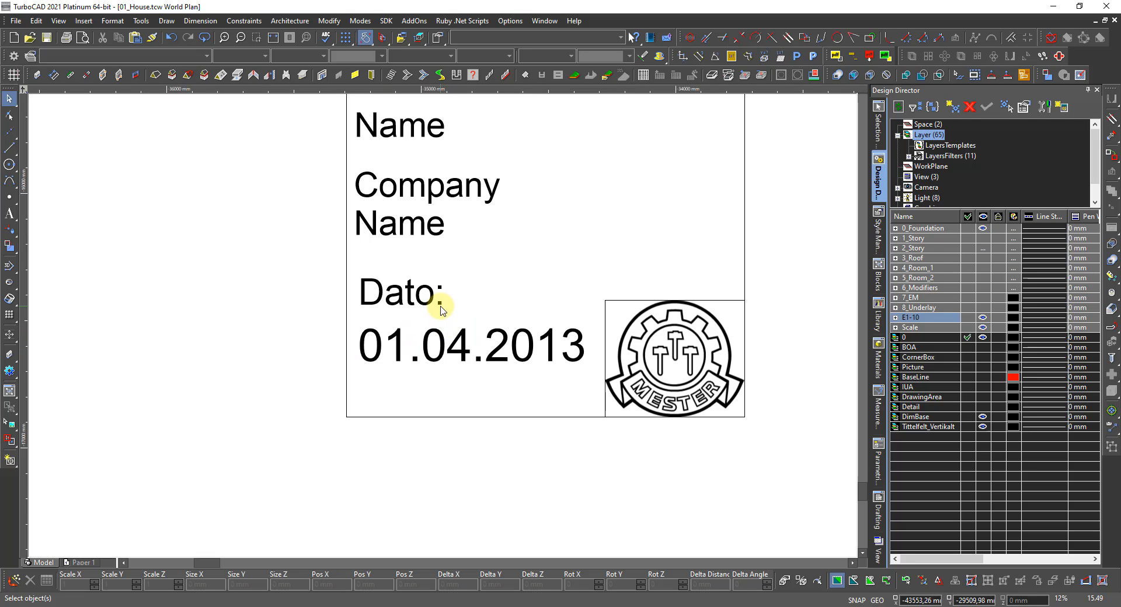
pyautogui.click(454, 351)
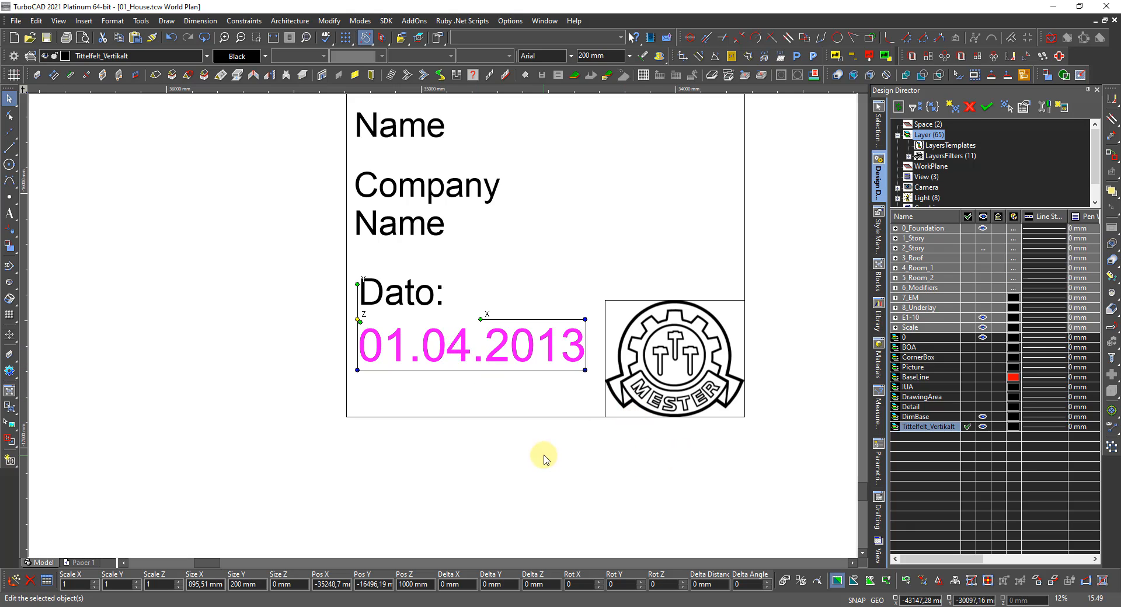
pyautogui.click(880, 124)
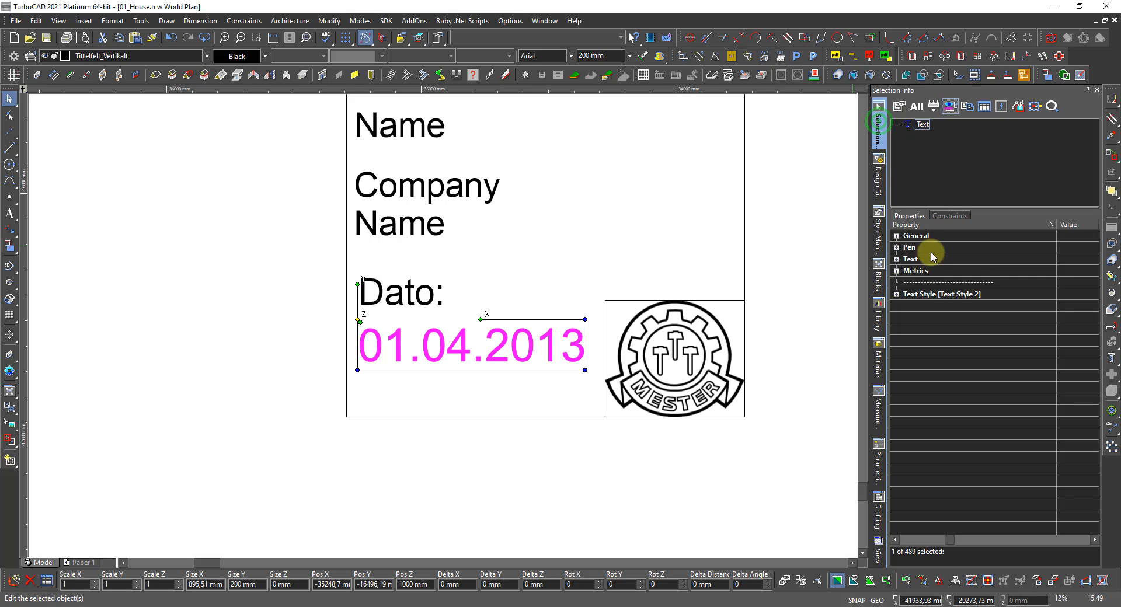
pyautogui.click(897, 237)
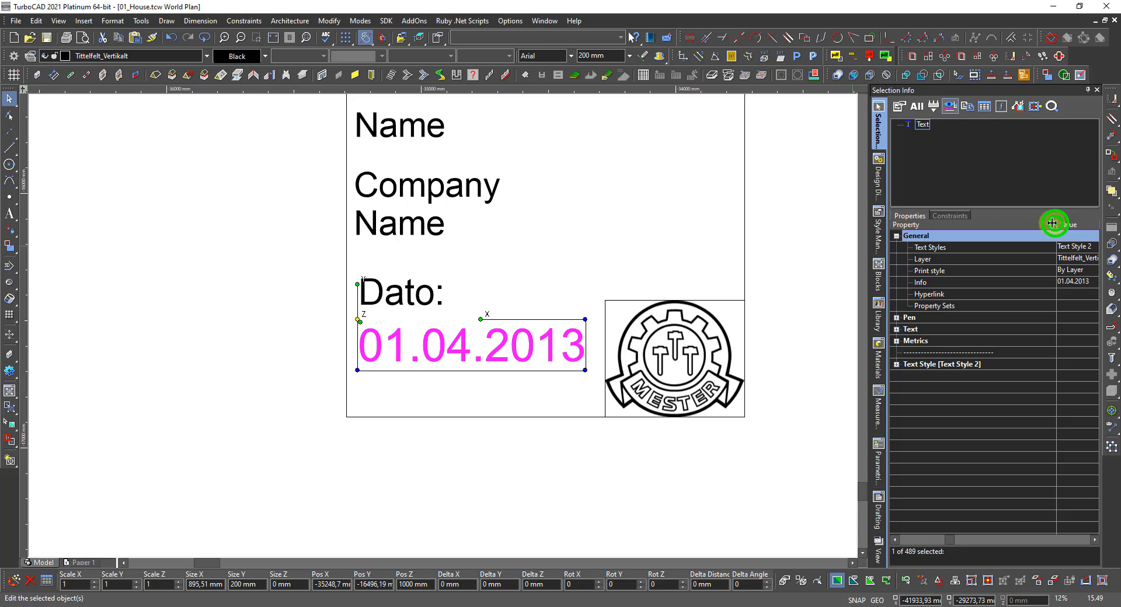
pyautogui.moveTo(1052, 223); pyautogui.dragTo(998, 227)
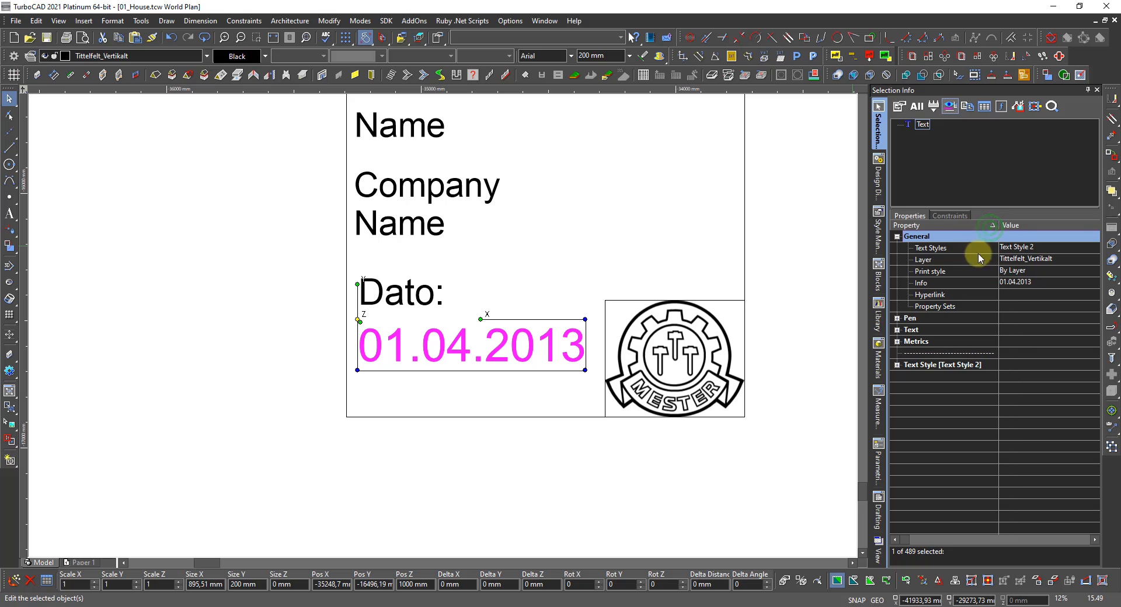
pyautogui.click(1017, 283)
pyautogui.click(1039, 283)
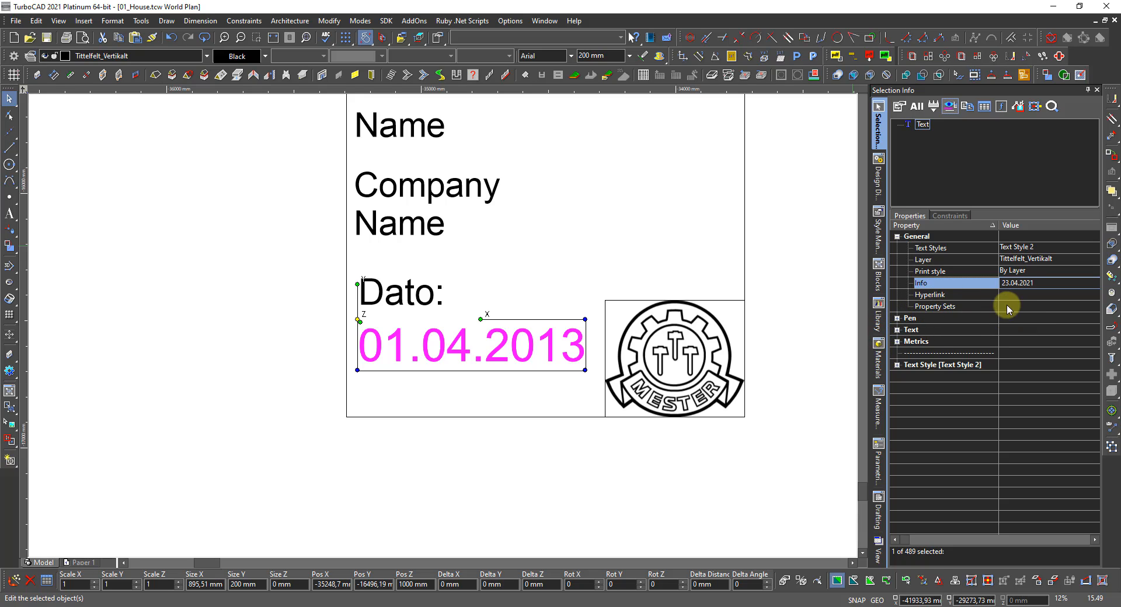
pyautogui.click(1008, 283)
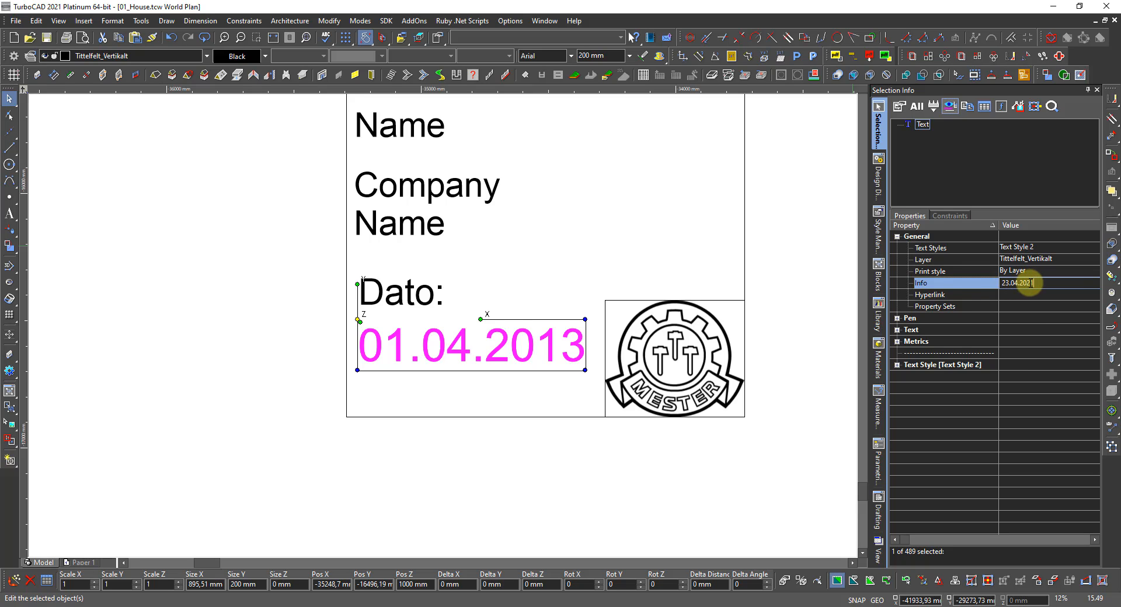
pyautogui.press('Return')
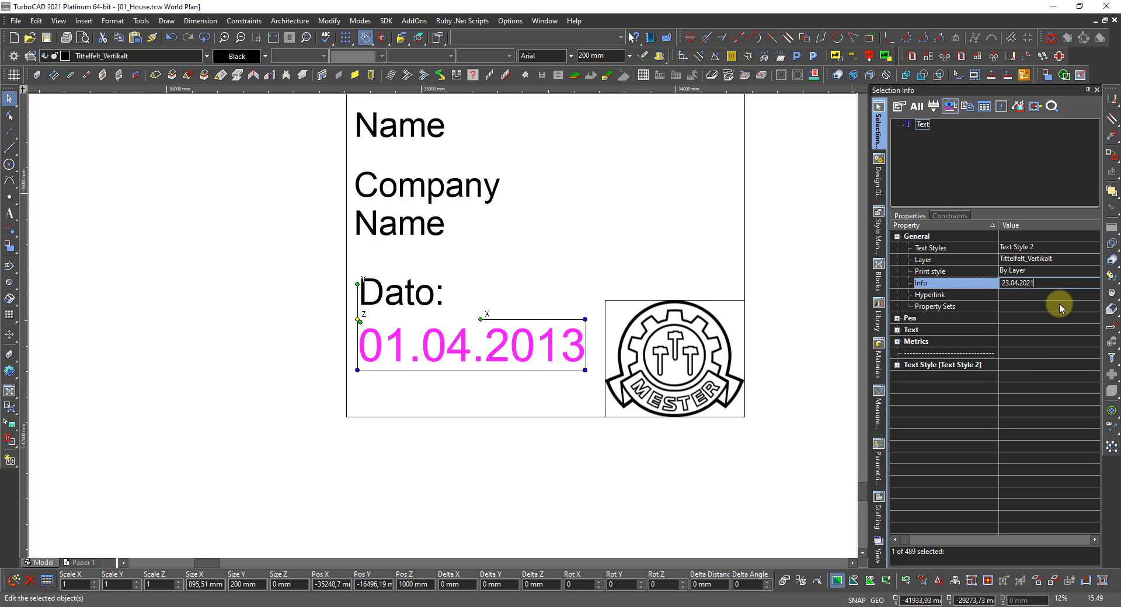
pyautogui.press('Return')
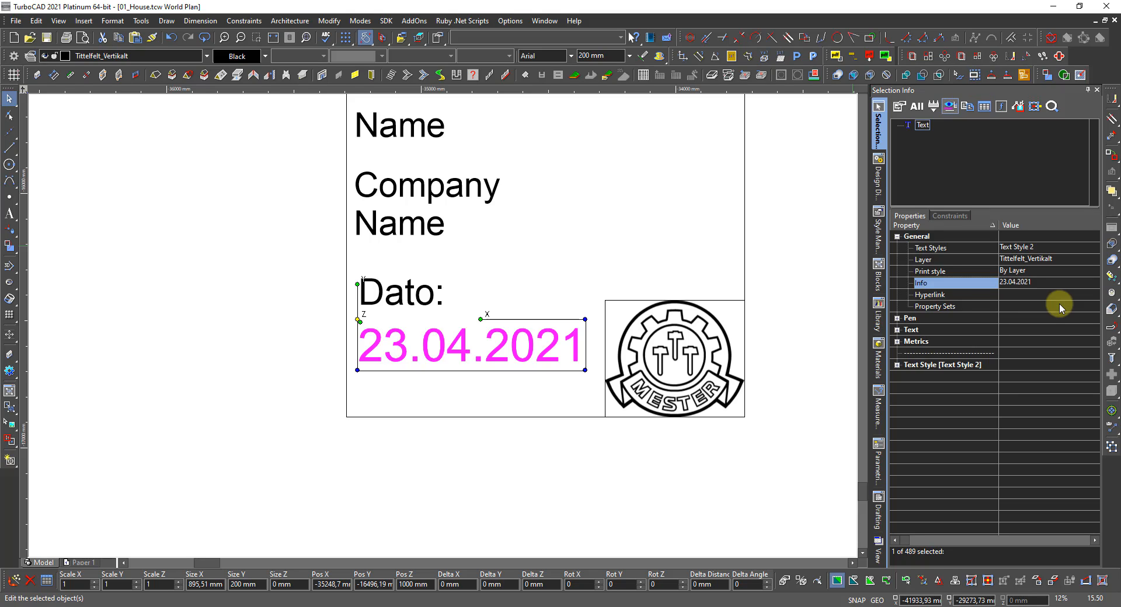
# Deselect the date text in the title block.
pyautogui.scroll(-2, 283, 295)
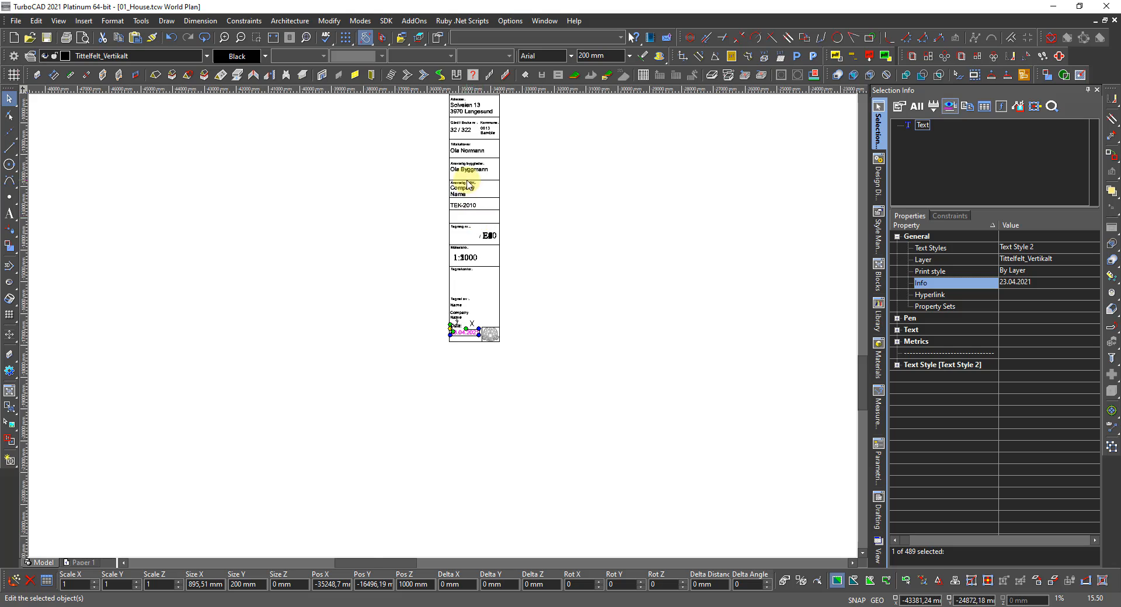
pyautogui.scroll(-2, 452, 315)
pyautogui.scroll(2, 448, 312)
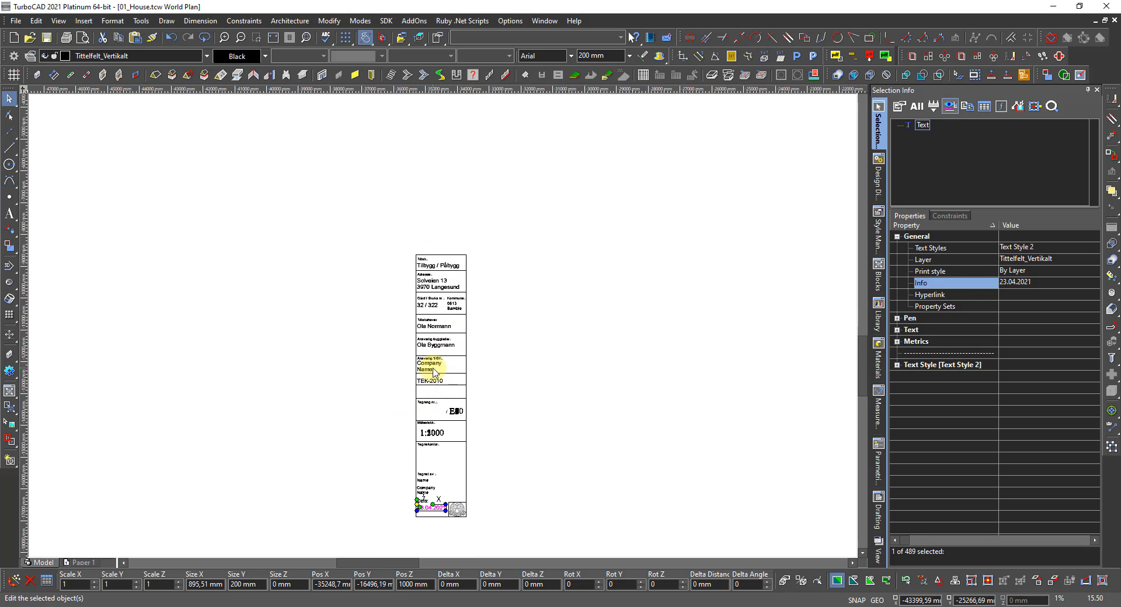
pyautogui.scroll(2, 442, 382)
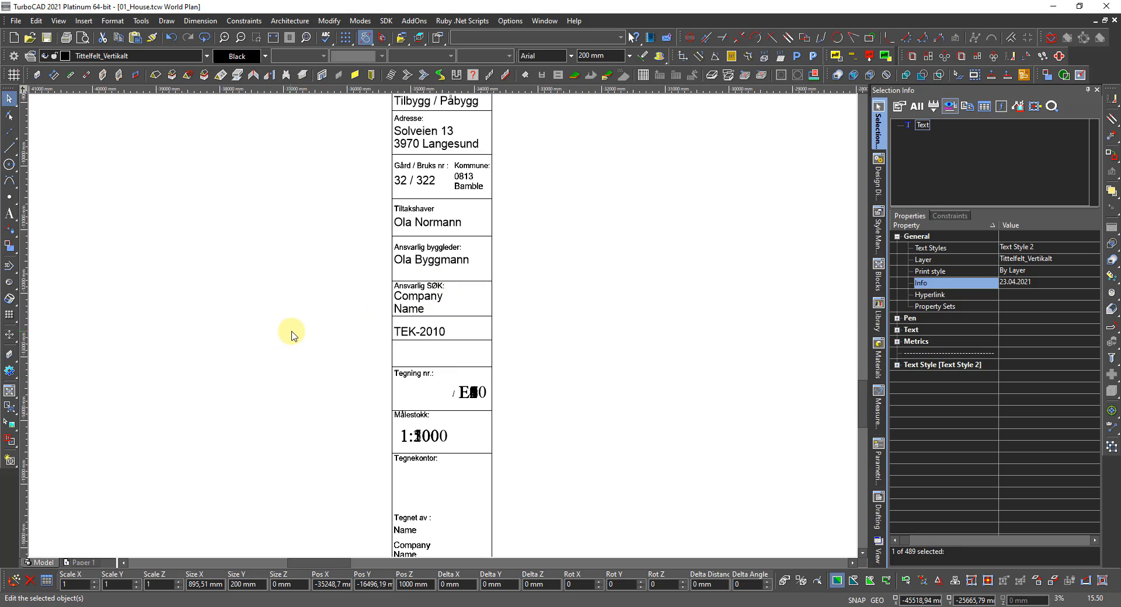
pyautogui.scroll(-2, 291, 341)
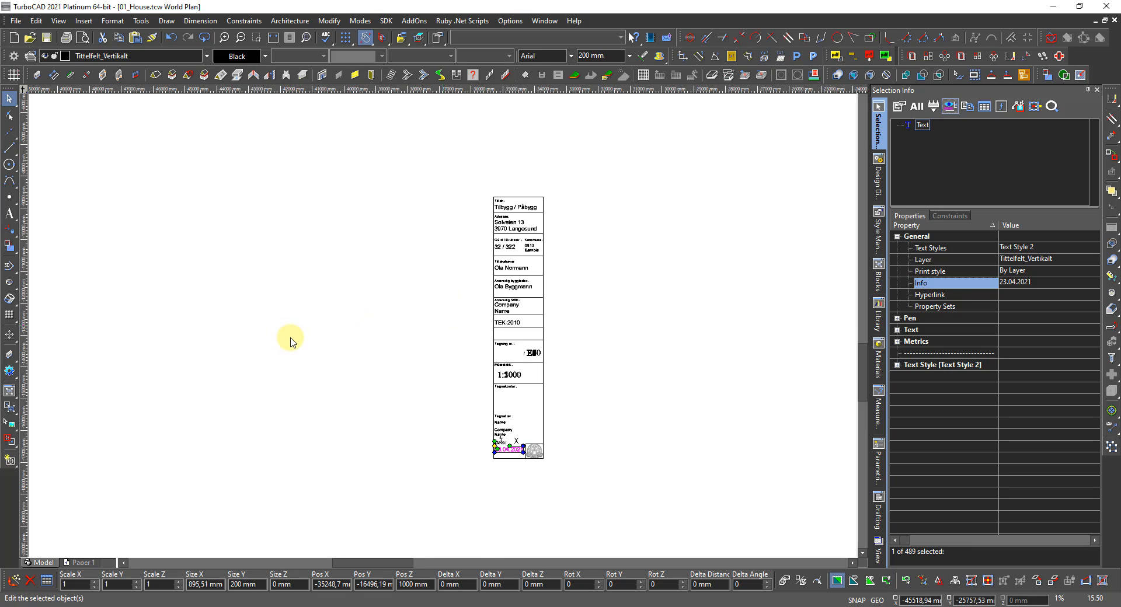
pyautogui.click(470, 323)
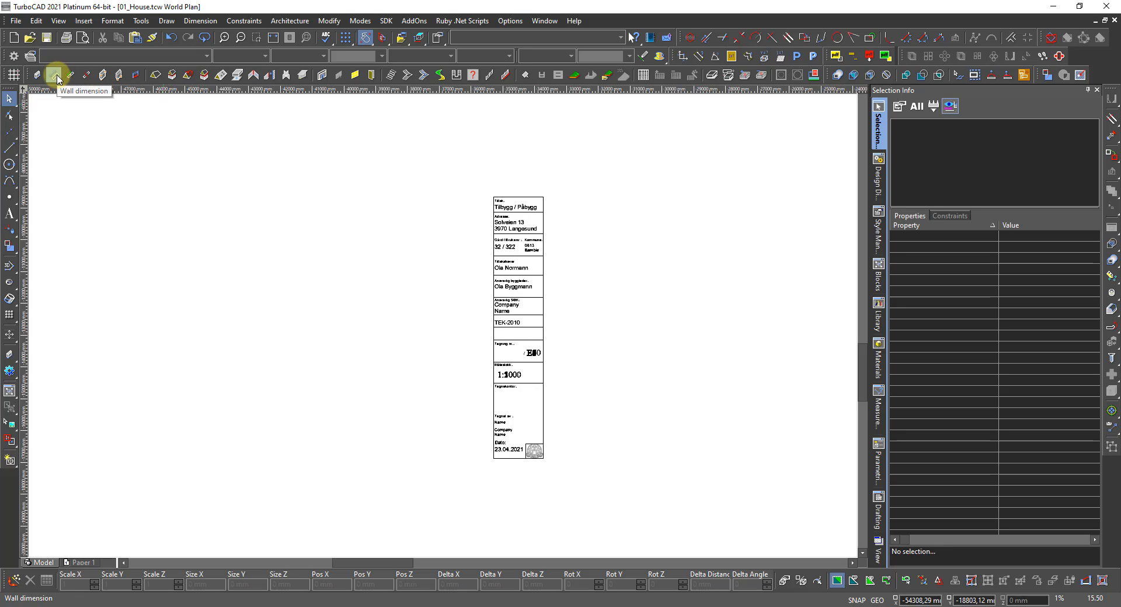
# Create a named view called View_1 that closely frames the whole title block in model space.
pyautogui.click(57, 23)
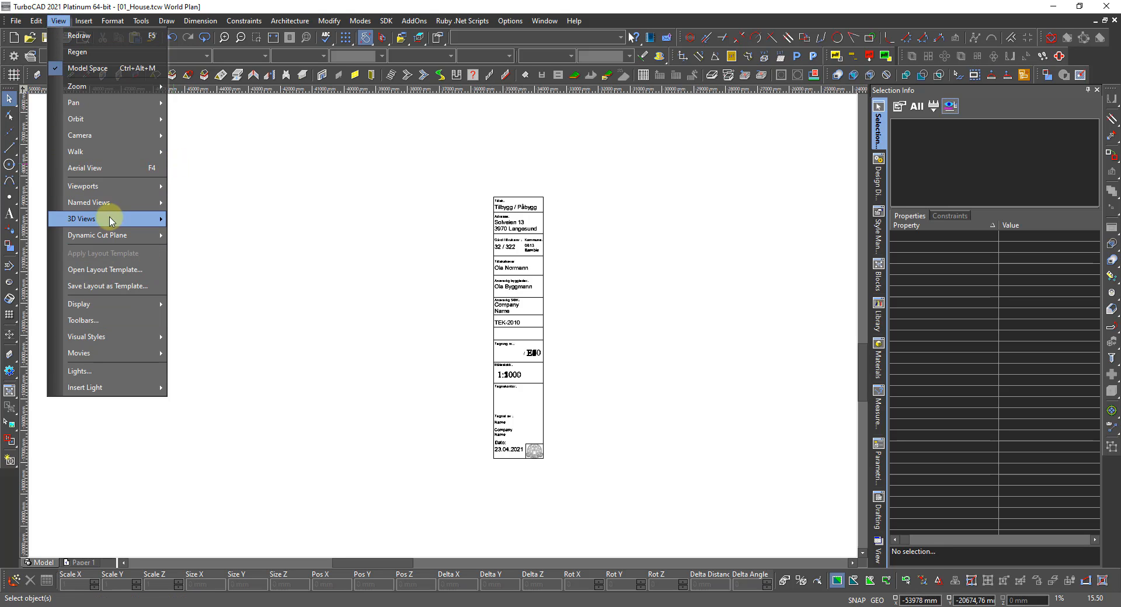
pyautogui.moveTo(114, 203)
pyautogui.click(194, 221)
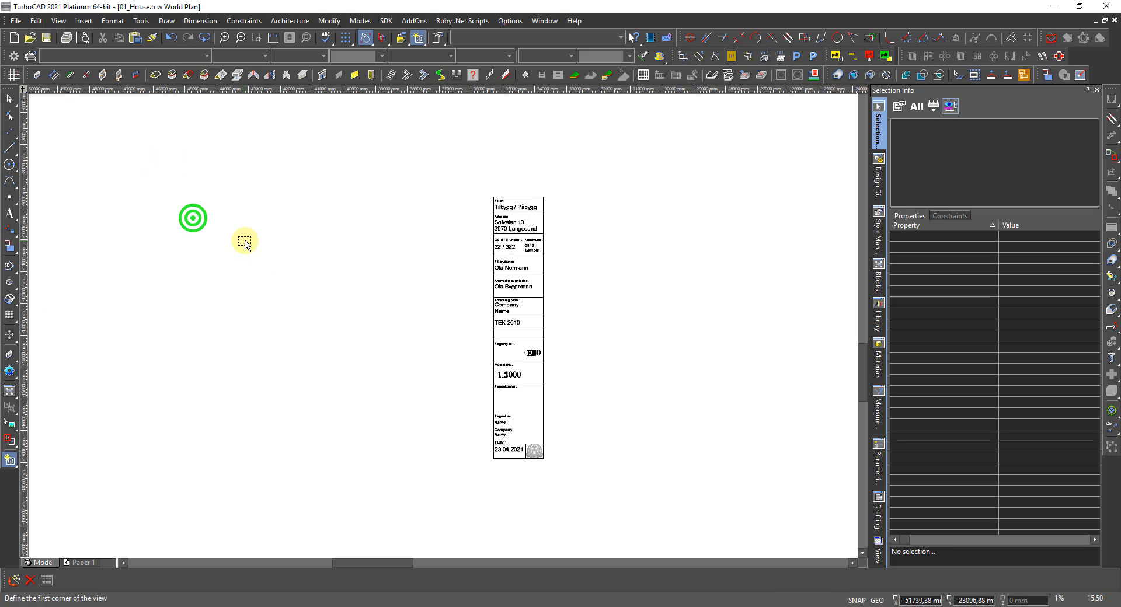
pyautogui.click(485, 187)
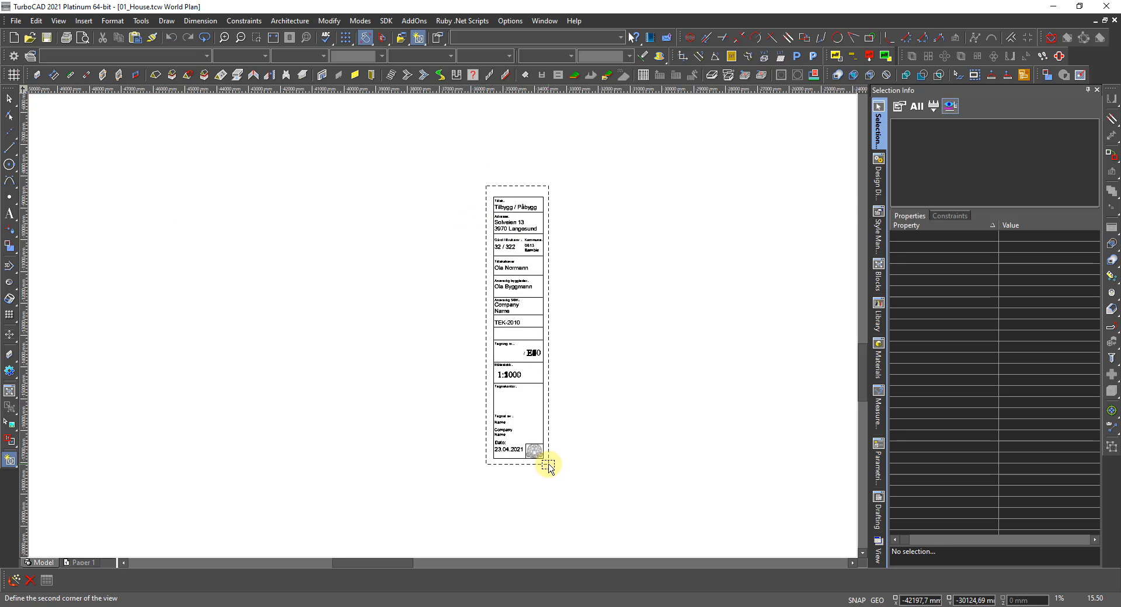
pyautogui.click(549, 467)
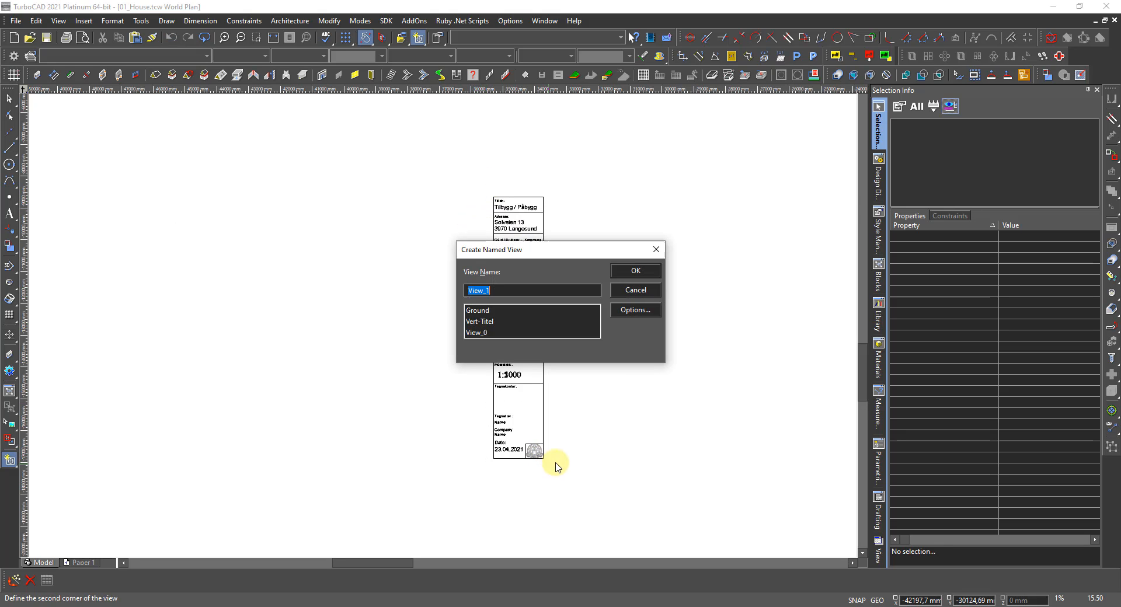
pyautogui.click(477, 322)
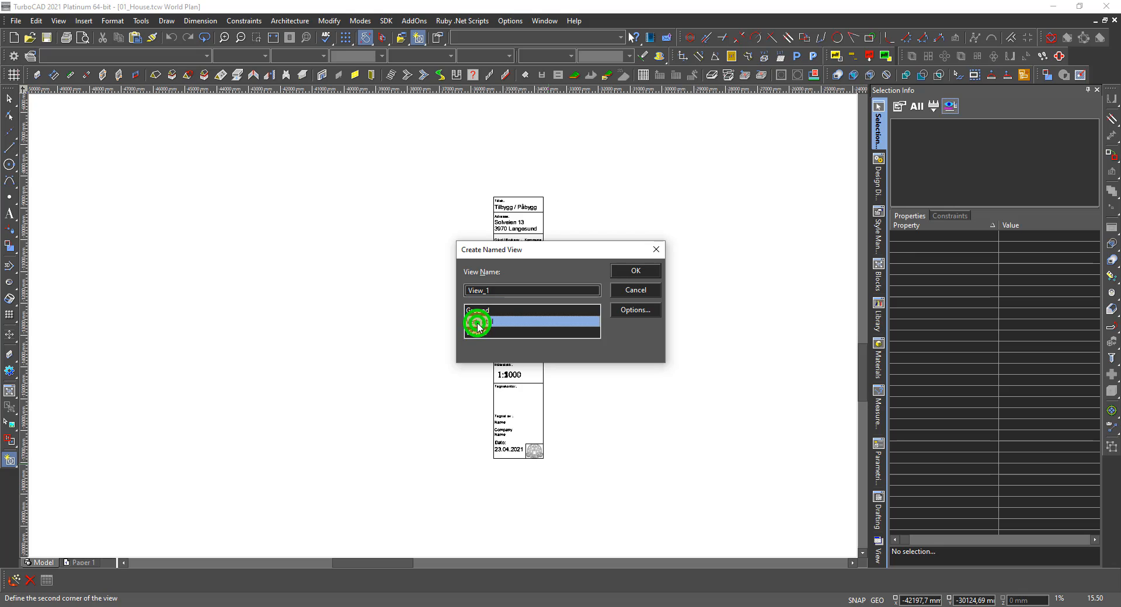
pyautogui.click(636, 271)
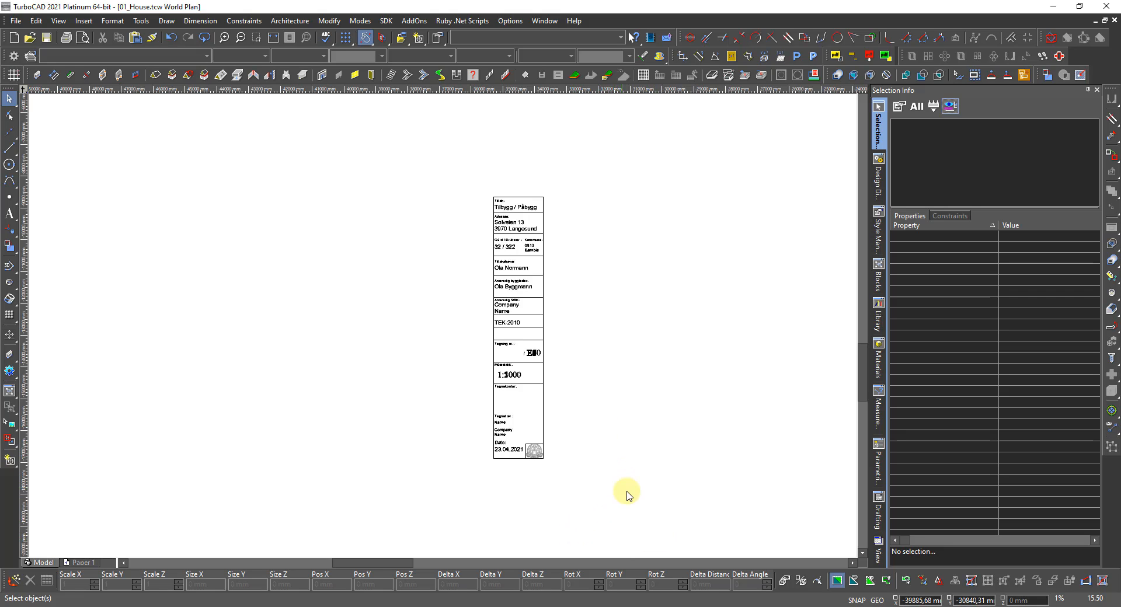
# Switch from the model-space house plan to the Paper 1 layout.
pyautogui.scroll(-3, 444, 328)
pyautogui.scroll(-1, 450, 317)
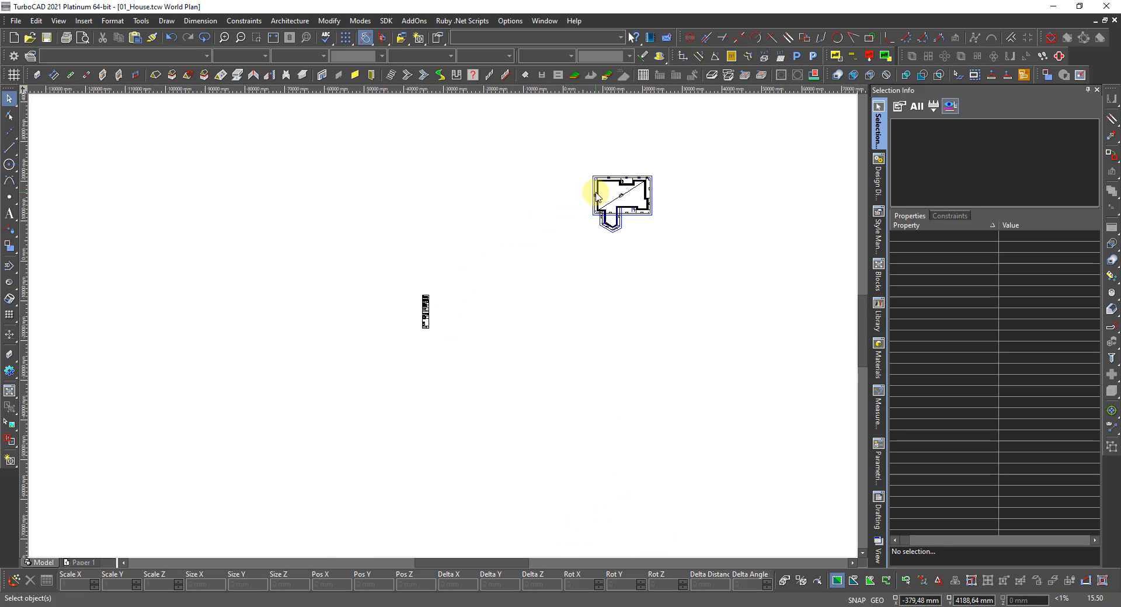
pyautogui.scroll(2, 597, 192)
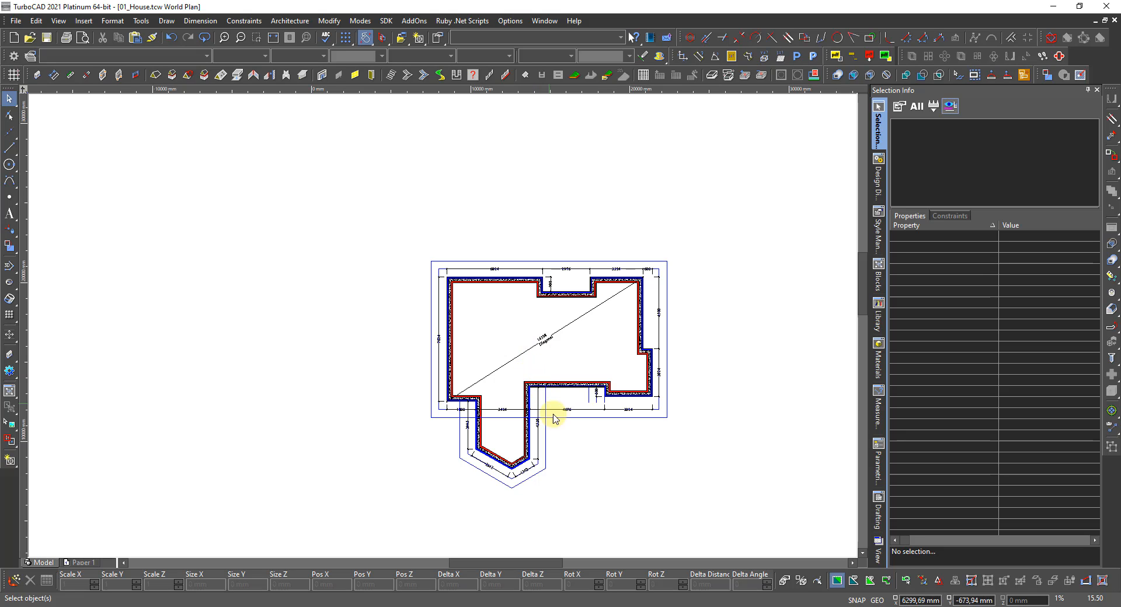
pyautogui.click(82, 563)
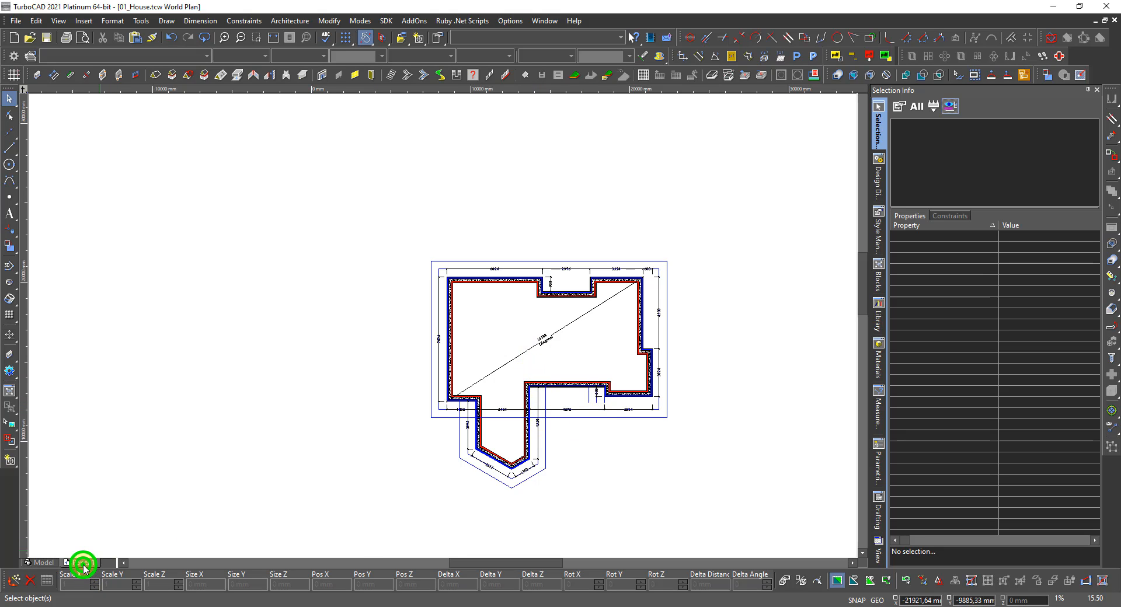
pyautogui.click(227, 517)
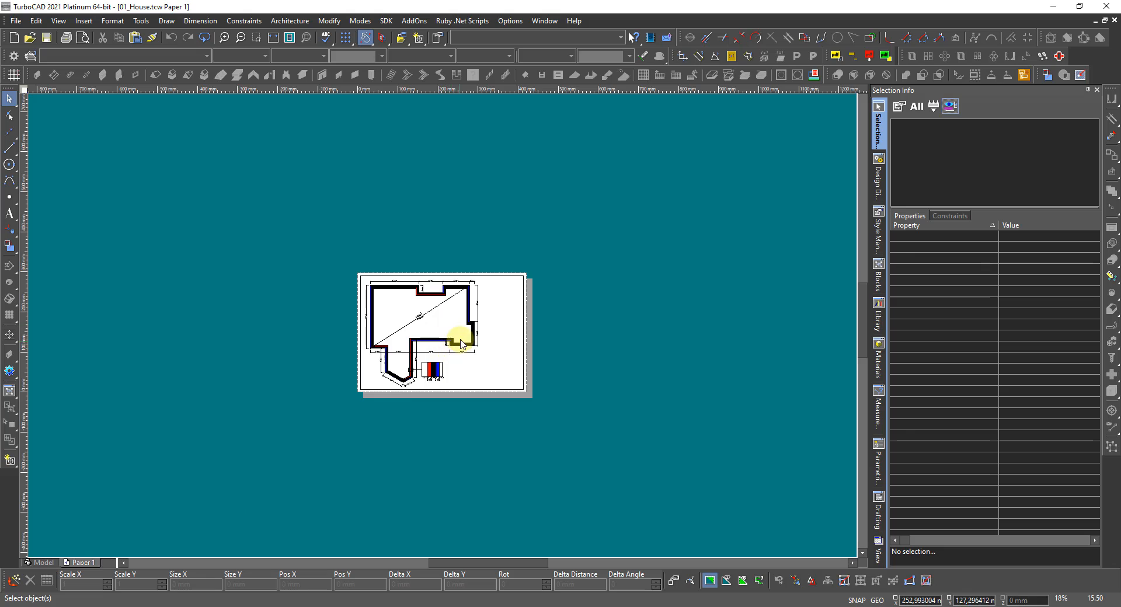
pyautogui.scroll(2, 448, 327)
pyautogui.scroll(-1, 447, 321)
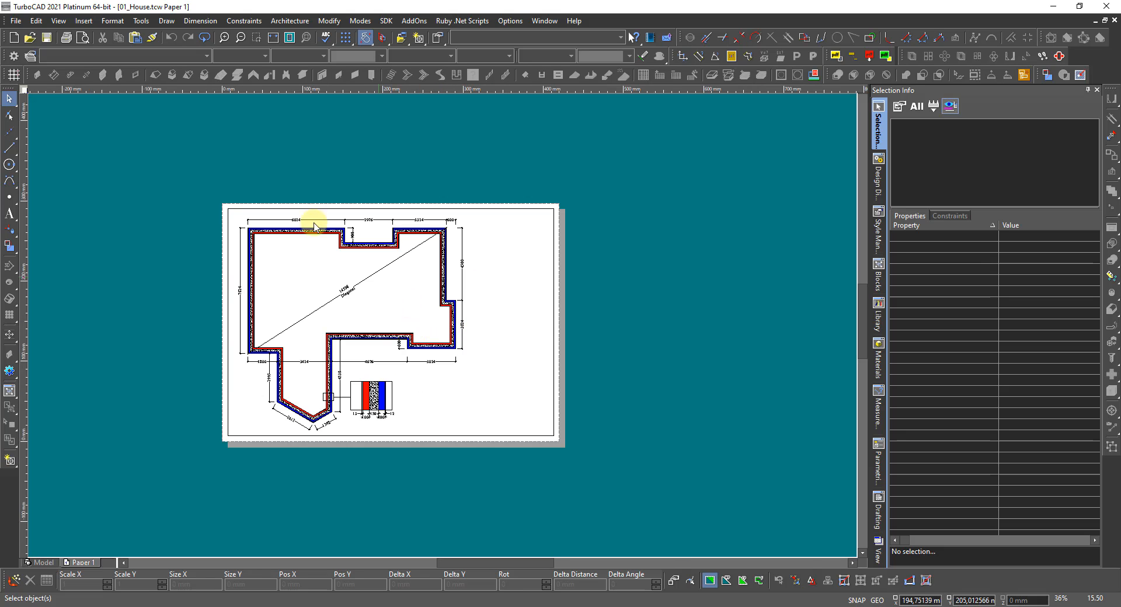
# Insert a tall, narrow viewport in the empty strip along the sheet's right edge, using the named view Vert-Titel.
pyautogui.click(59, 21)
pyautogui.click(72, 187)
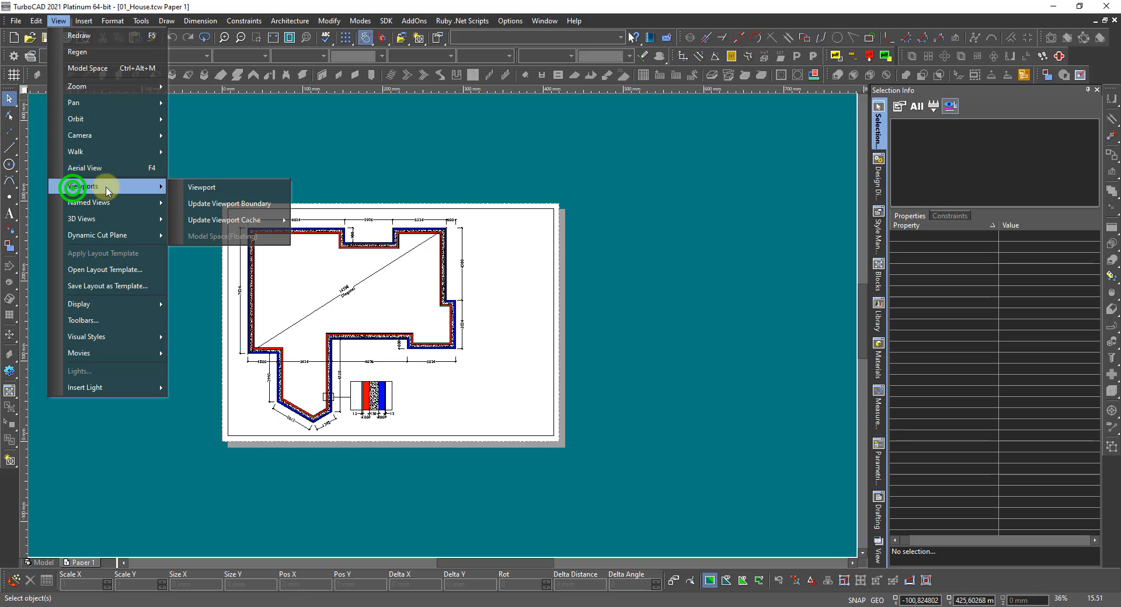
pyautogui.click(199, 187)
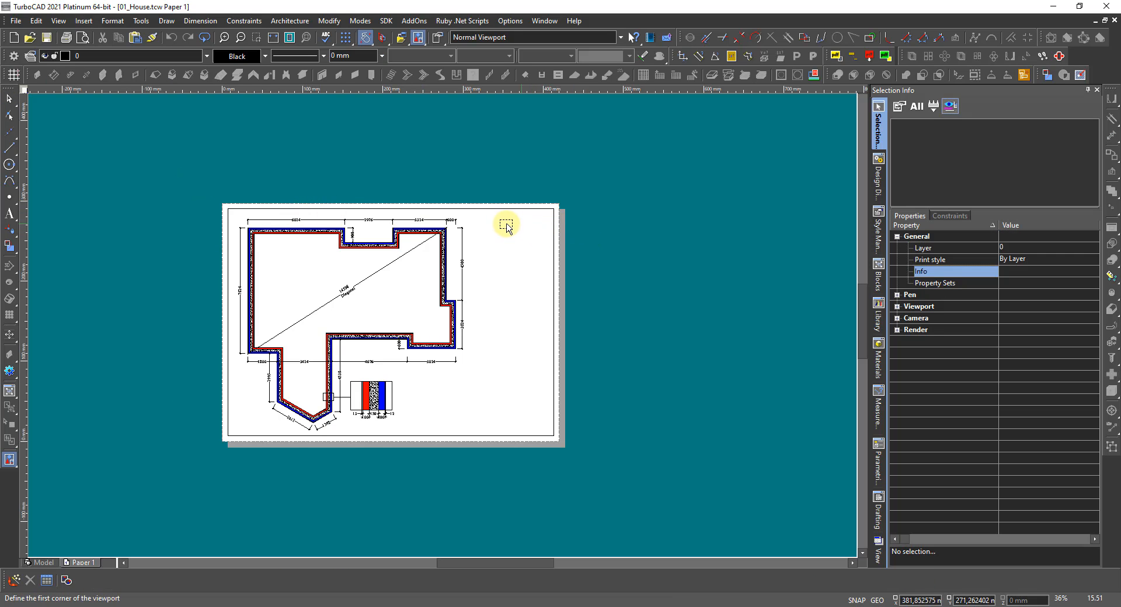
pyautogui.click(504, 215)
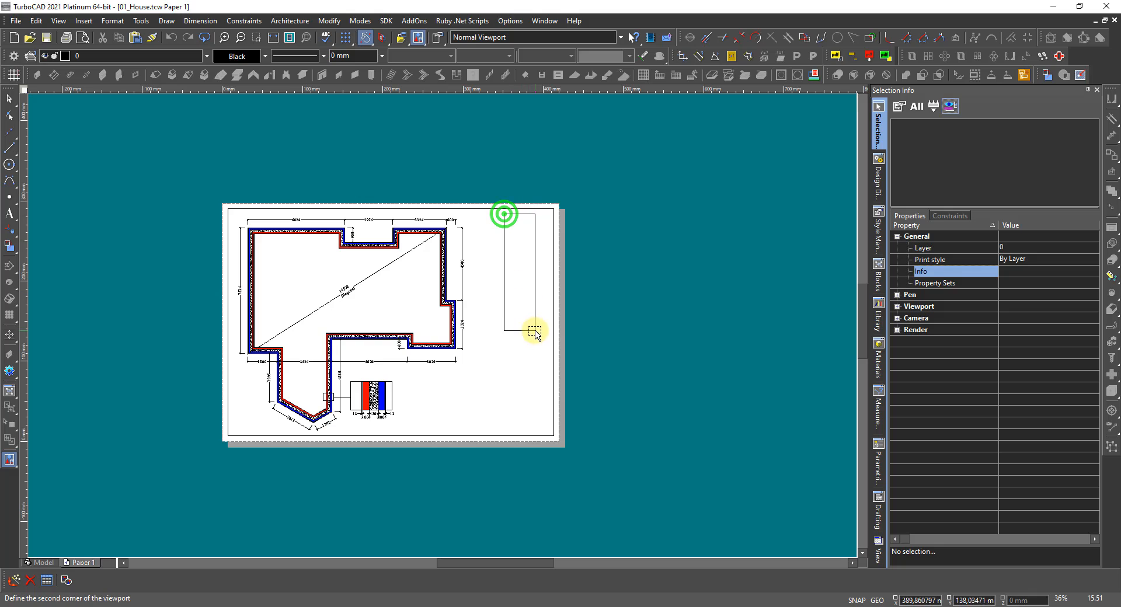
pyautogui.click(551, 435)
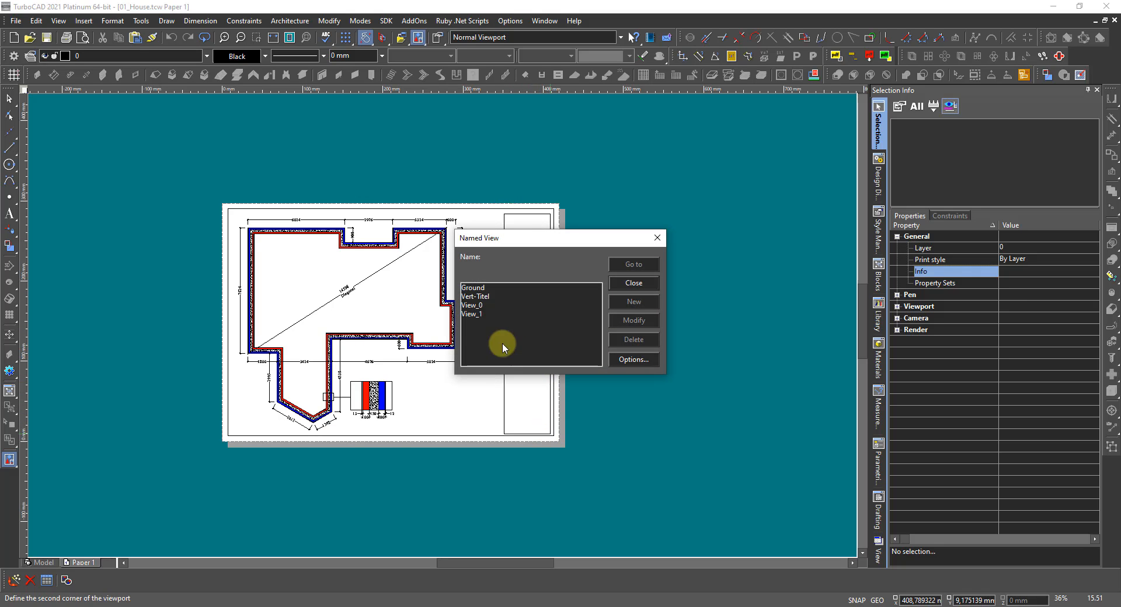
pyautogui.click(476, 295)
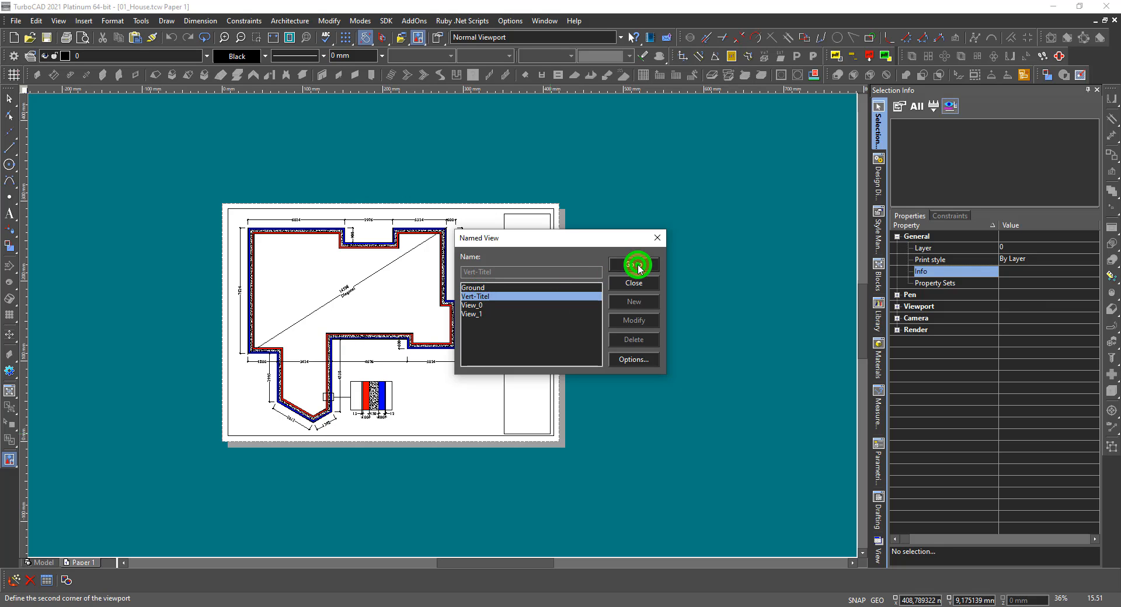
pyautogui.click(634, 285)
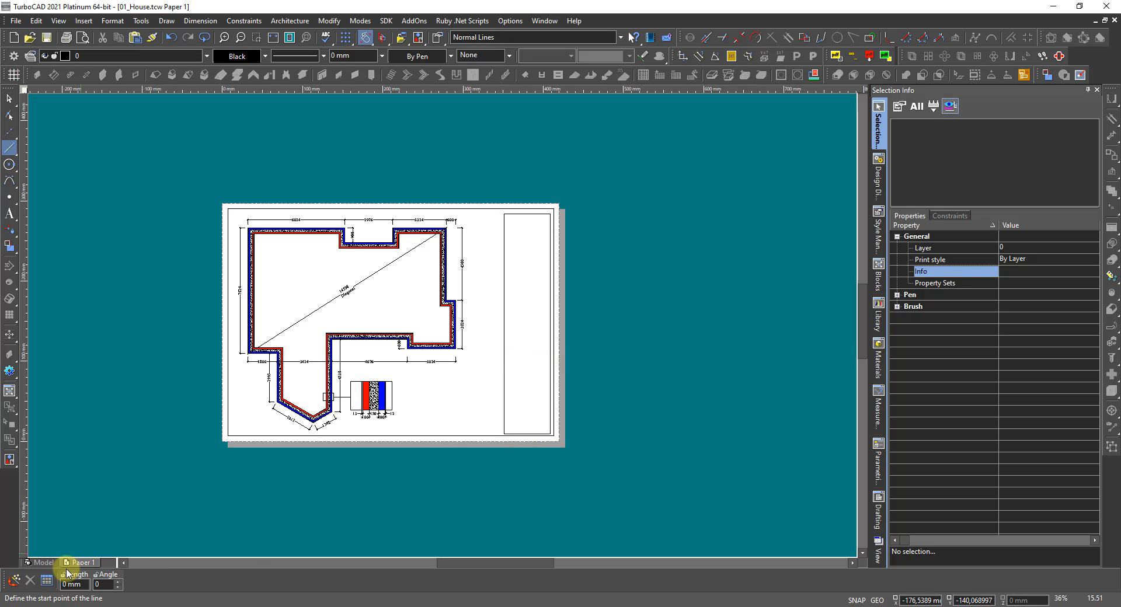
# Return to model space, activate the named view Vert-Titel and delete it from the list of views.
pyautogui.click(42, 562)
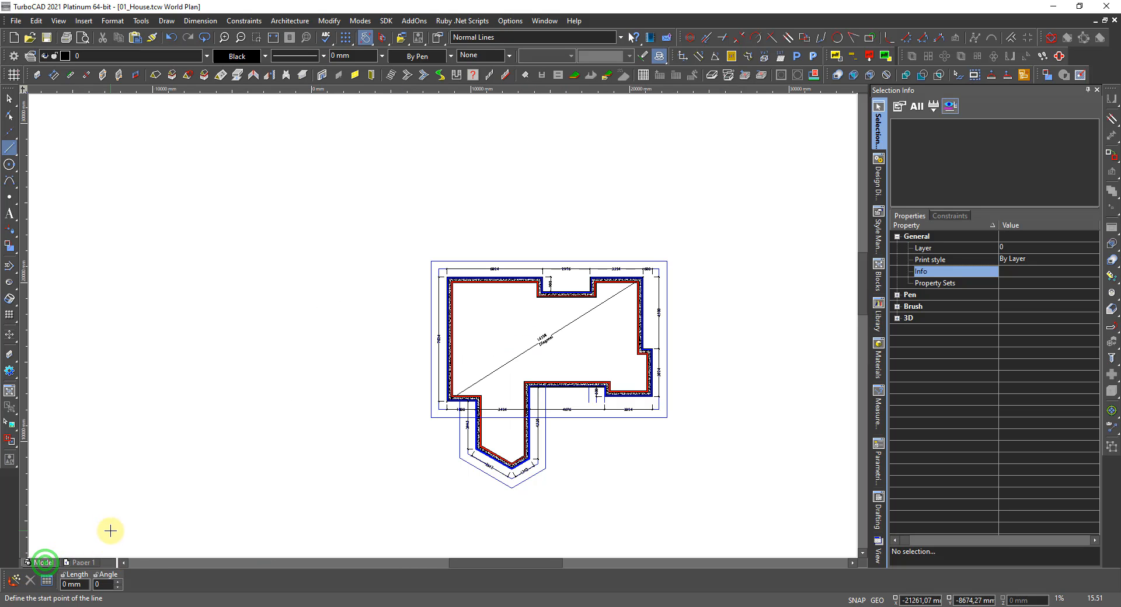
pyautogui.middleClick(140, 504)
pyautogui.middleClick(140, 503)
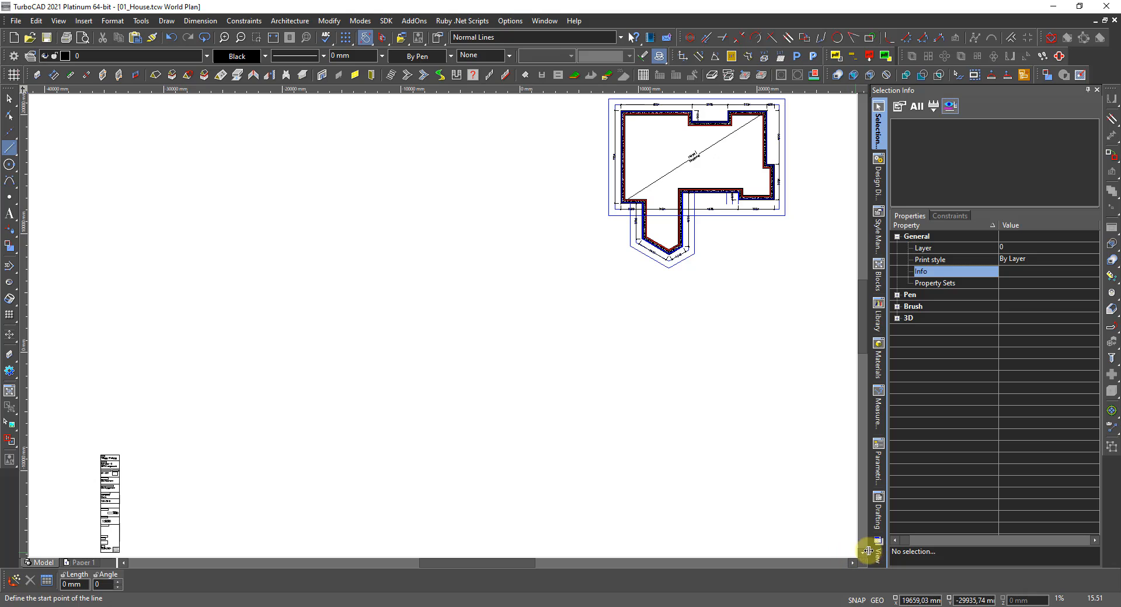
pyautogui.click(877, 551)
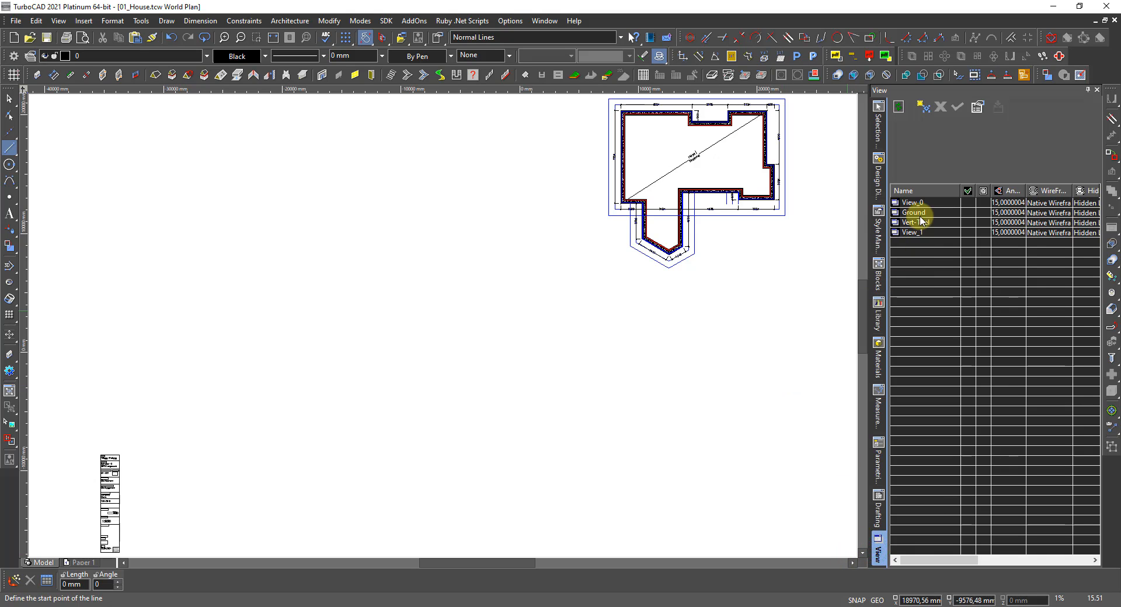
pyautogui.doubleClick(966, 221)
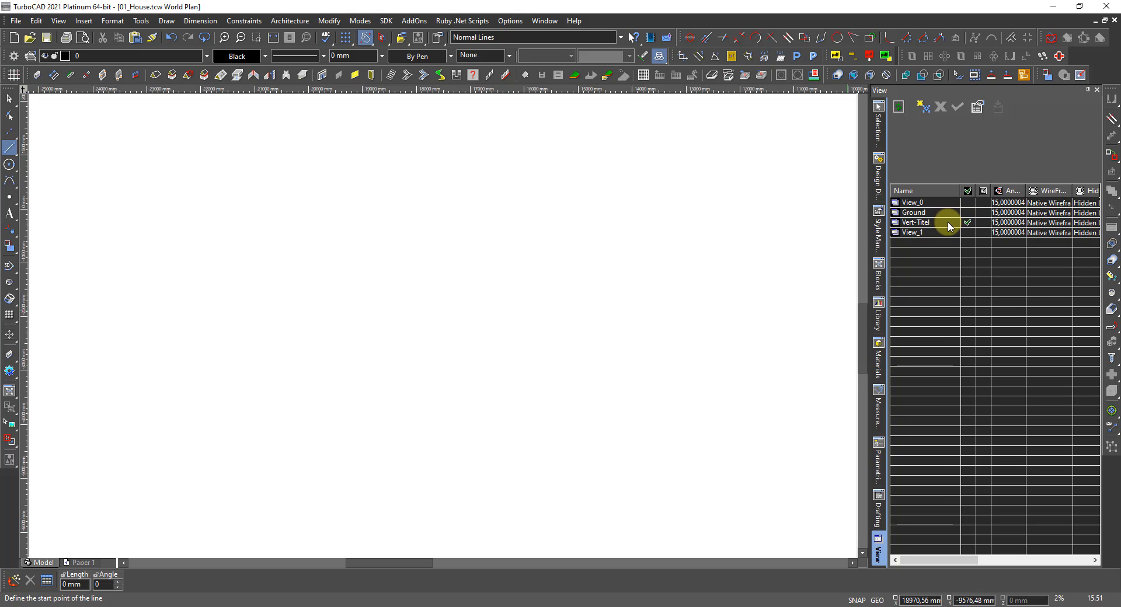
pyautogui.click(940, 223)
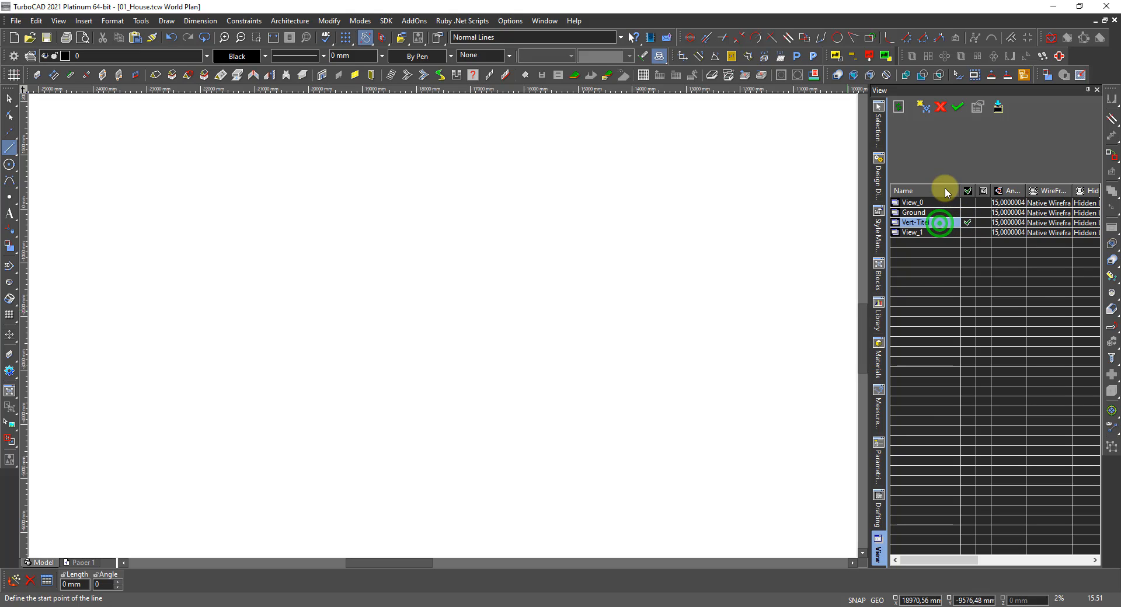
pyautogui.click(940, 107)
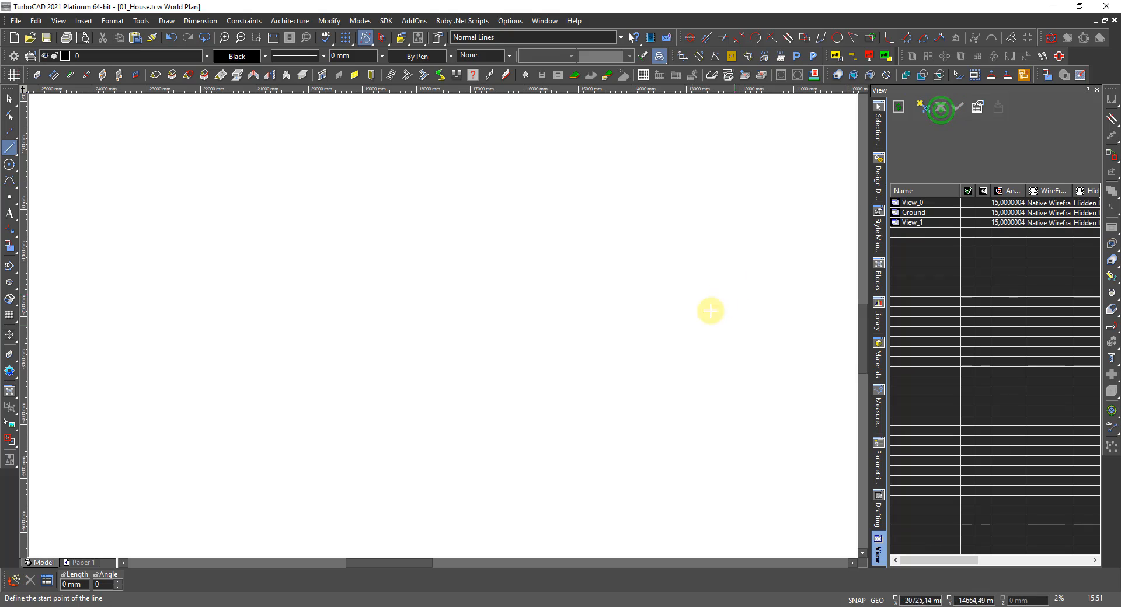
# Create a named view called Vert_Titel that frames the whole title block in model space with a small margin.
pyautogui.scroll(-5, 572, 340)
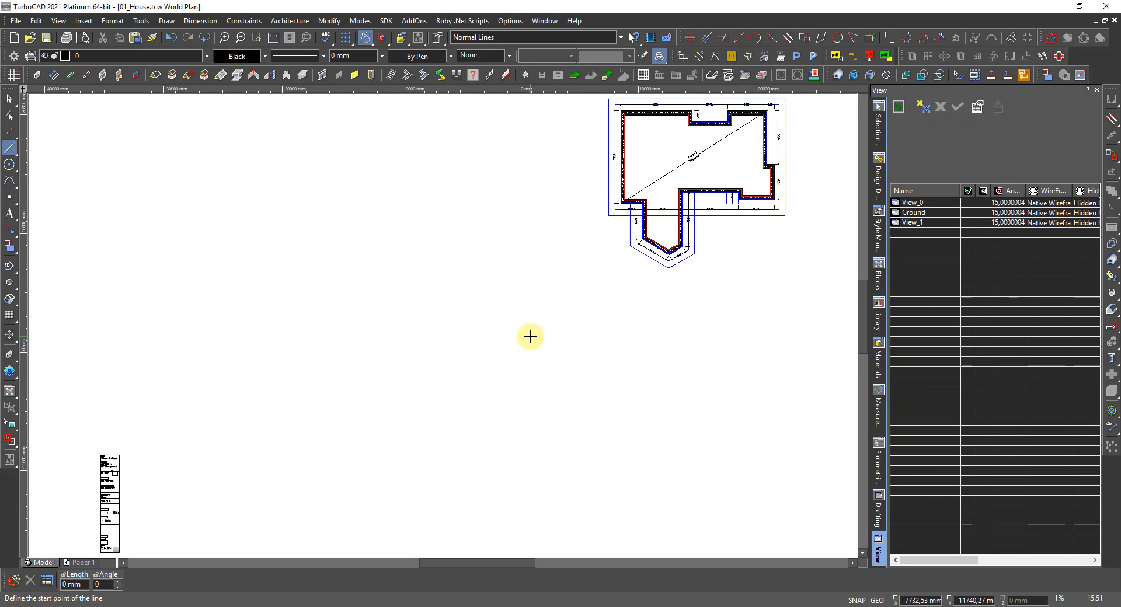
pyautogui.scroll(3, 228, 417)
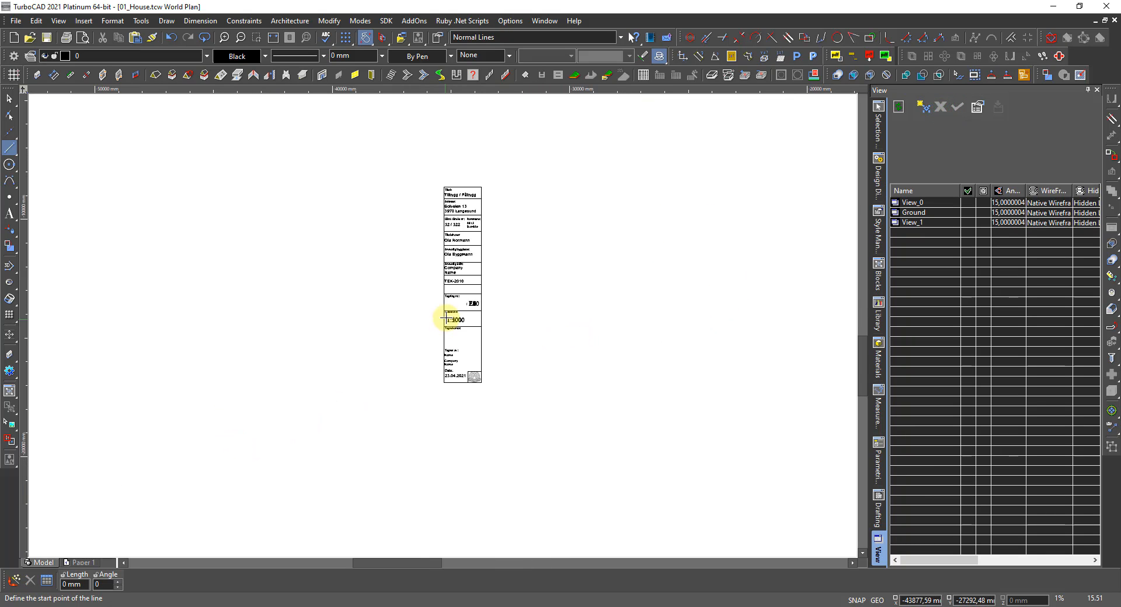
pyautogui.scroll(2, 461, 272)
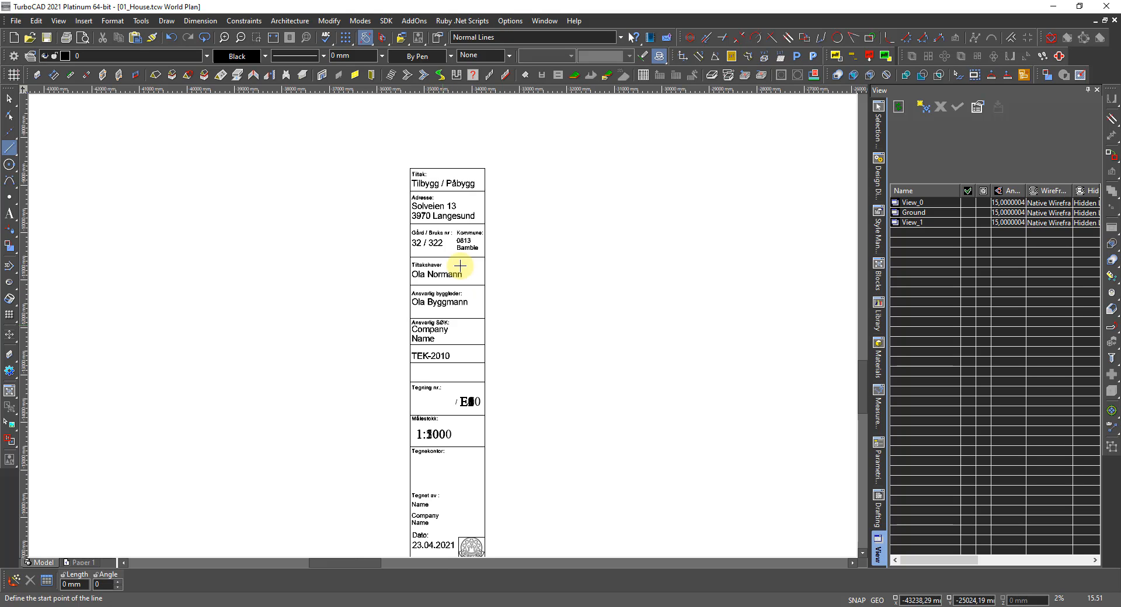
pyautogui.scroll(-2, 443, 327)
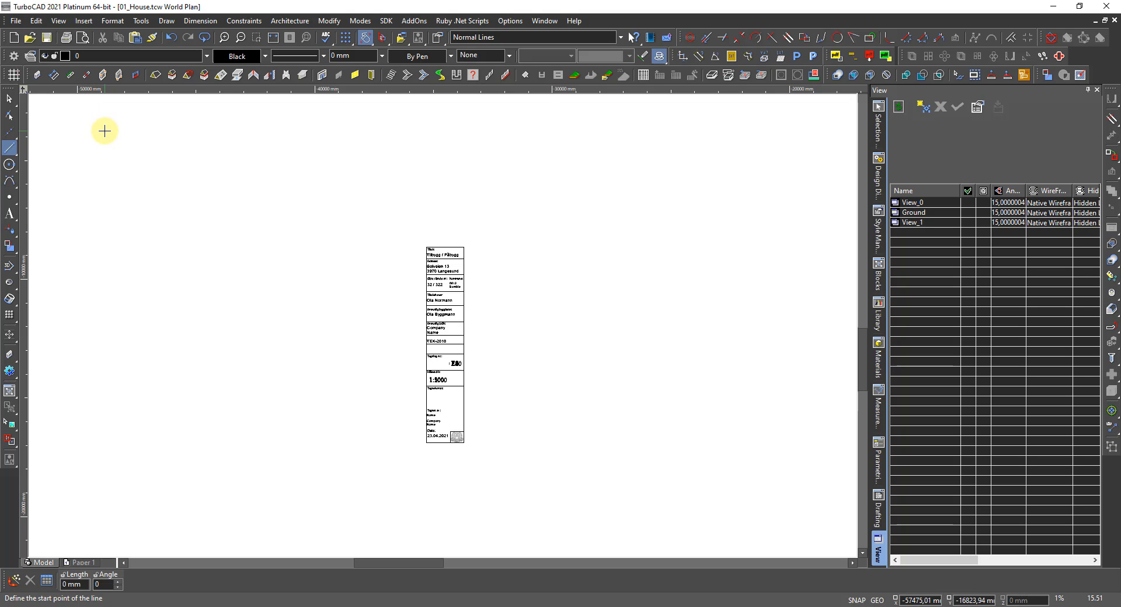
pyautogui.click(60, 22)
pyautogui.moveTo(103, 193)
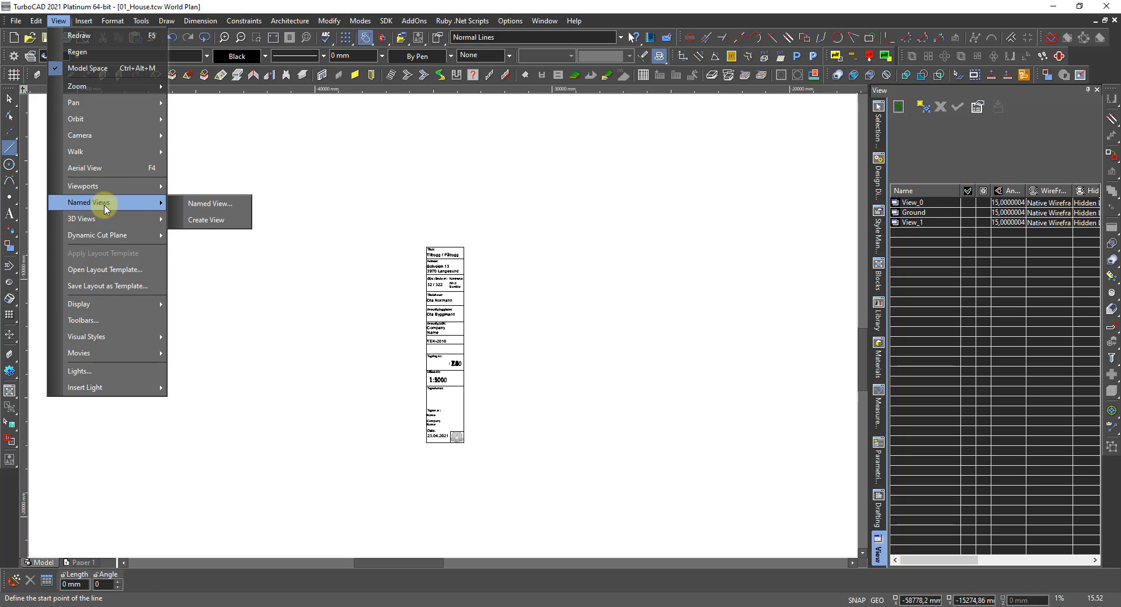
pyautogui.click(192, 220)
pyautogui.click(417, 236)
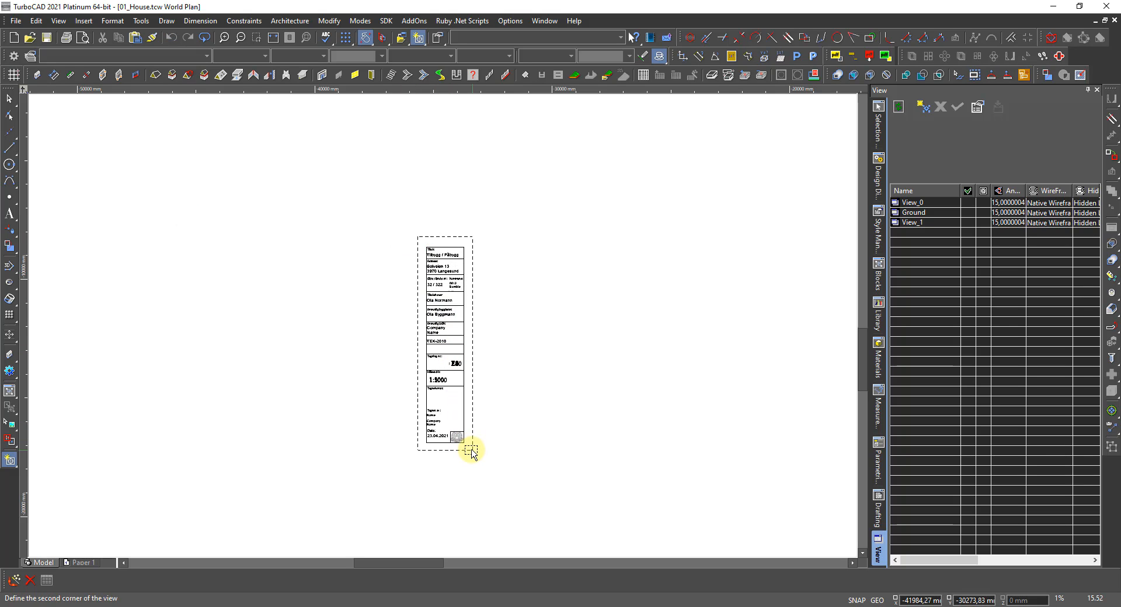
pyautogui.click(472, 452)
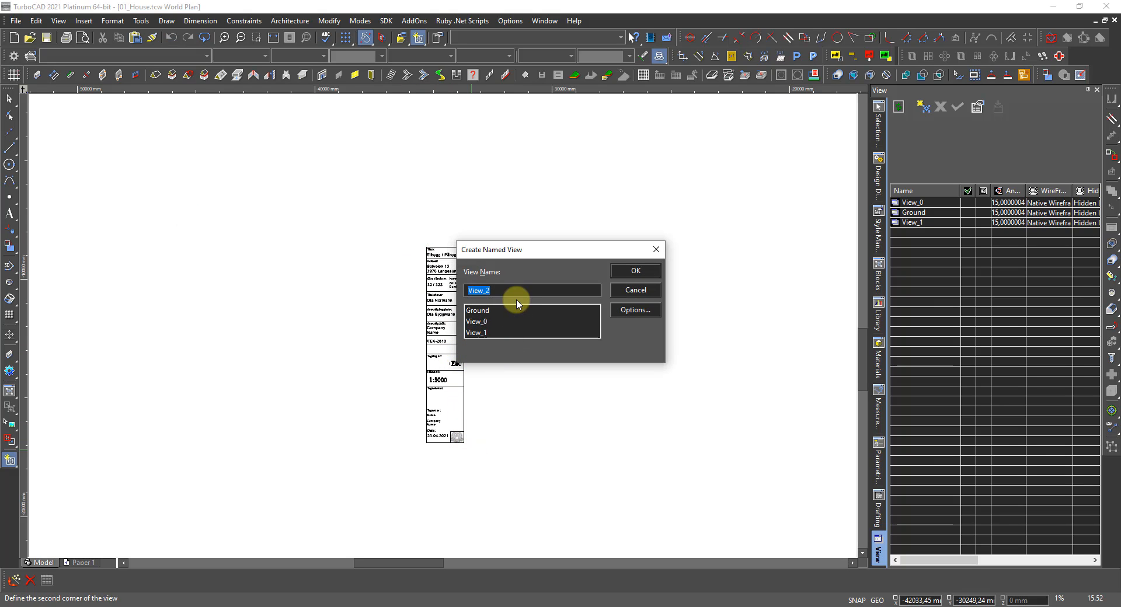
pyautogui.write('Ver')
pyautogui.write('t_Titel')
pyautogui.click(631, 271)
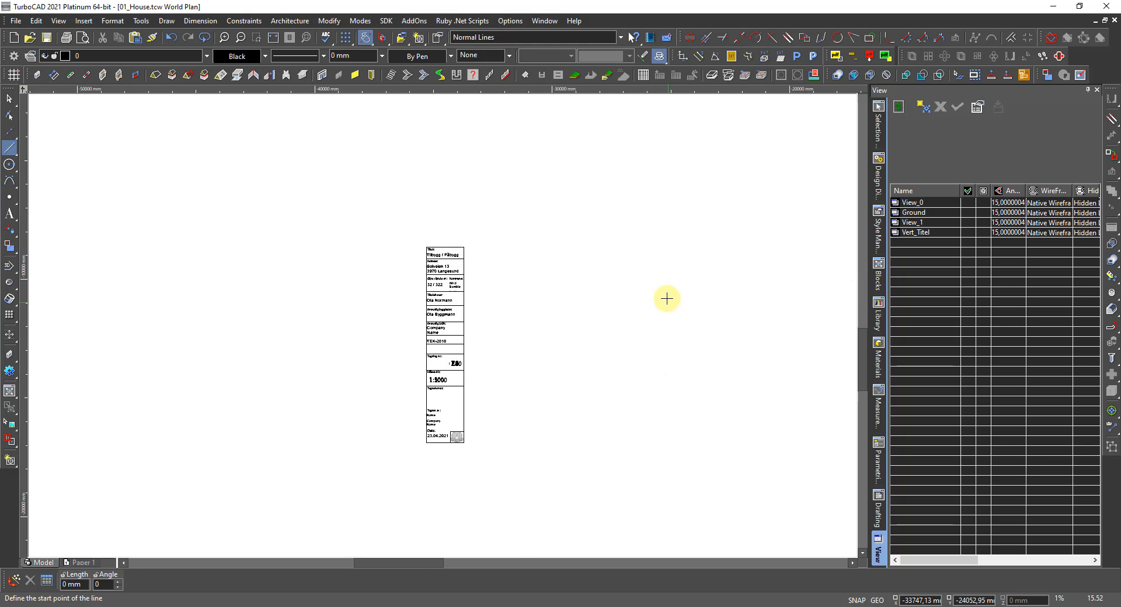
# Activate the named view Vert_Titel to check how it frames the title block.
pyautogui.scroll(-5, 446, 324)
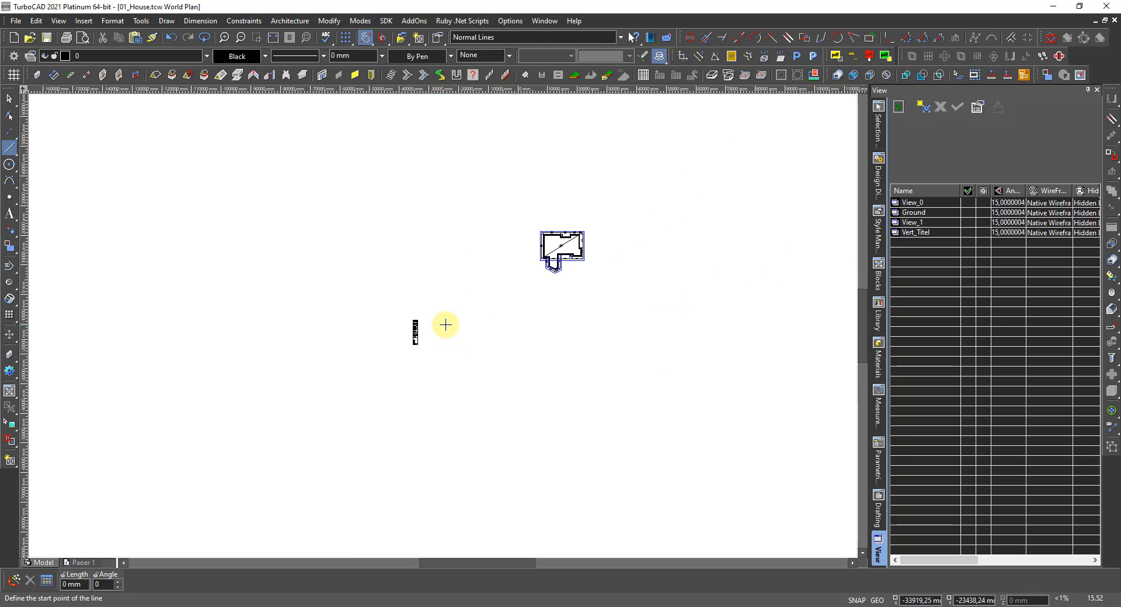
pyautogui.click(968, 233)
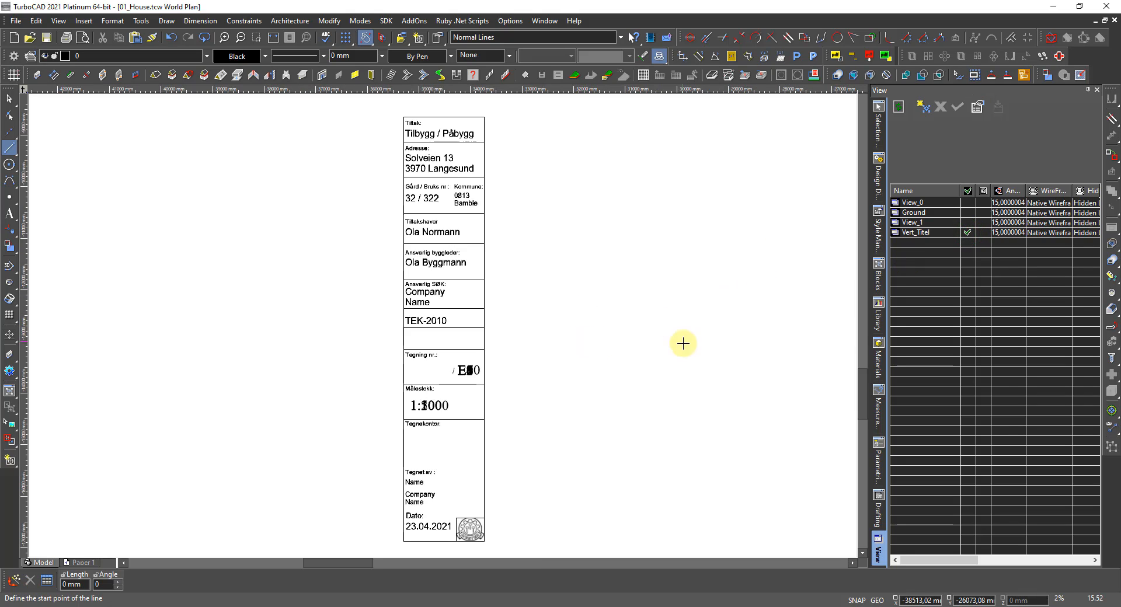
pyautogui.scroll(-1, 693, 351)
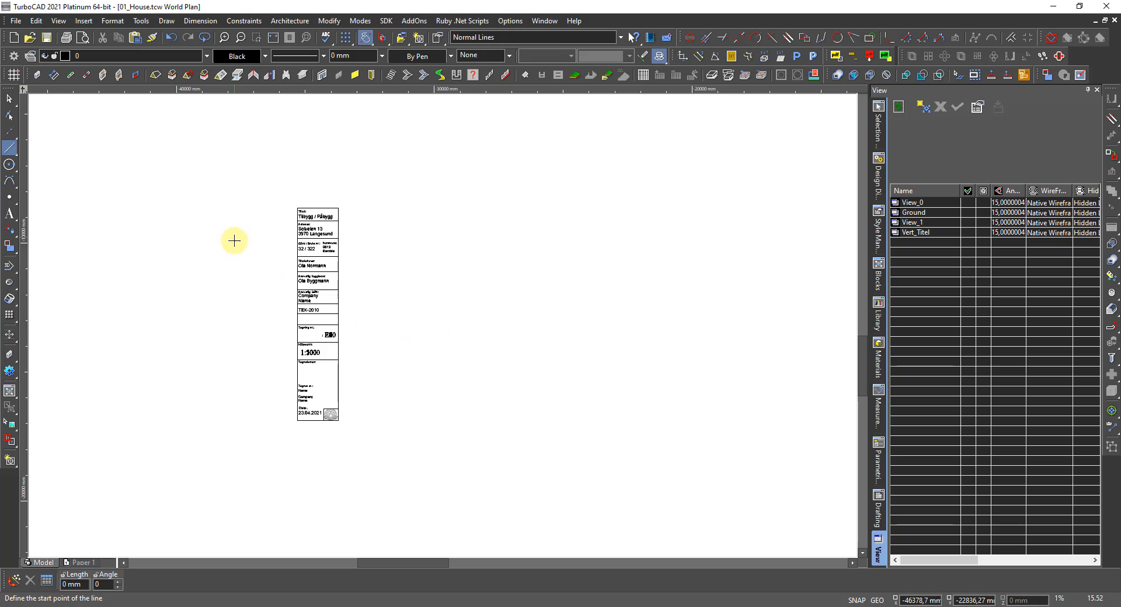
# Switch to the Paper 1 layout and delete the empty narrow viewport along the sheet's right edge.
pyautogui.click(82, 562)
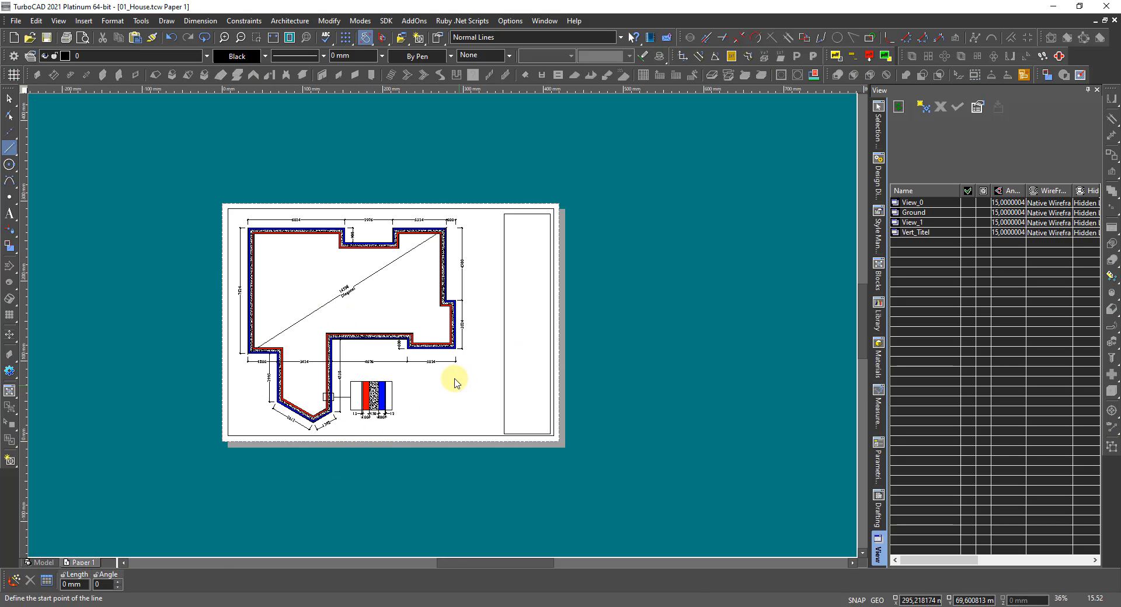
pyautogui.press('space')
pyautogui.click(505, 336)
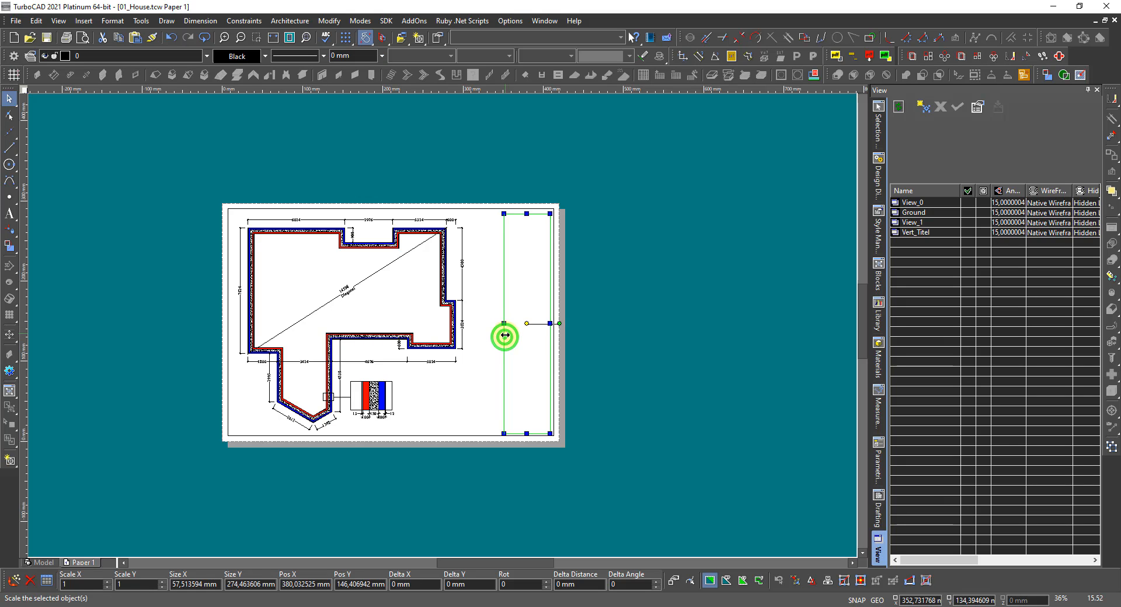
pyautogui.press('Delete')
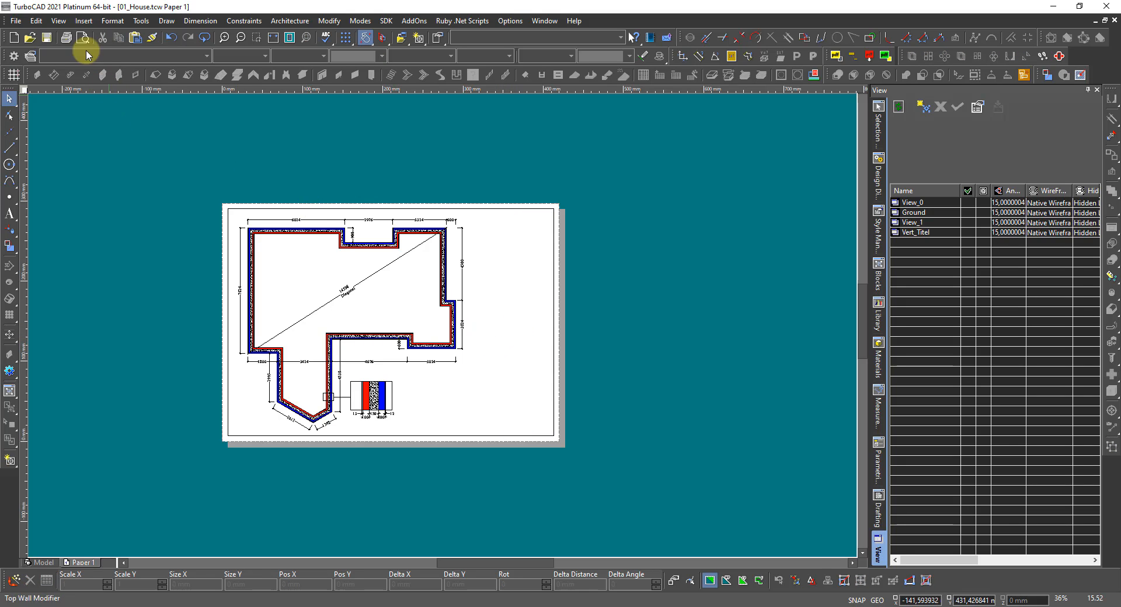
# Insert a viewport of about 62 by 277 mm along the sheet's right edge, using the named view Vert_Titel.
pyautogui.click(58, 21)
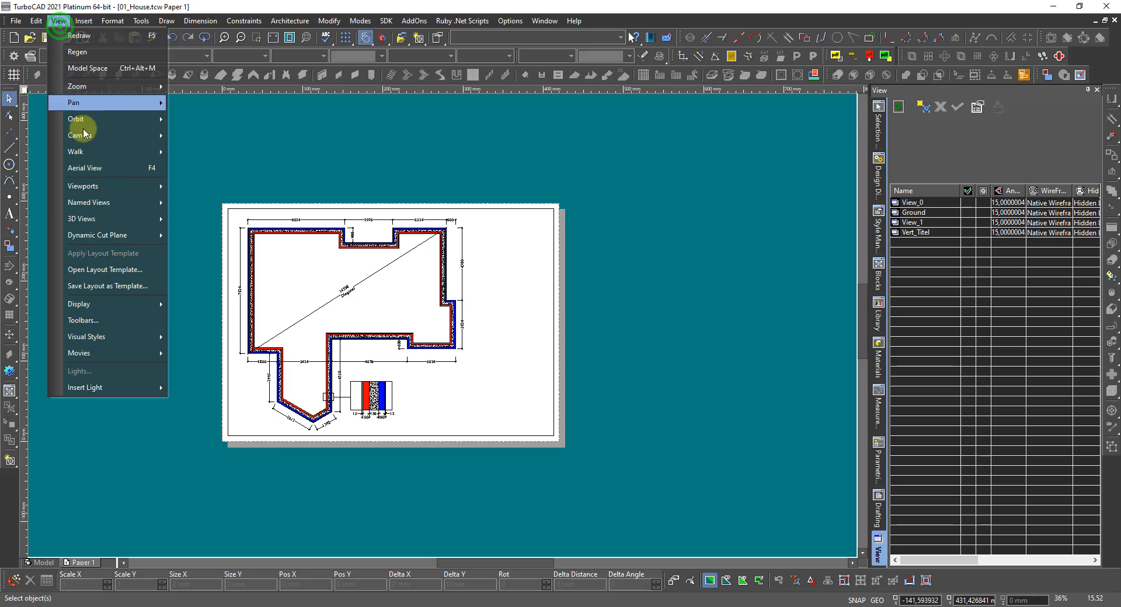
pyautogui.moveTo(120, 195)
pyautogui.click(199, 187)
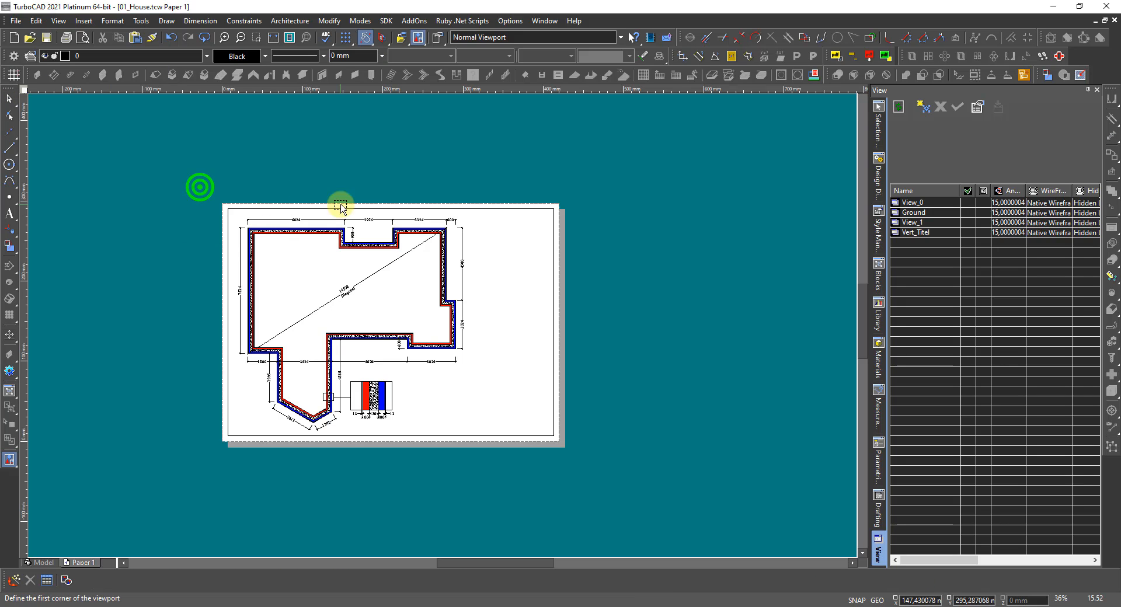
pyautogui.click(502, 212)
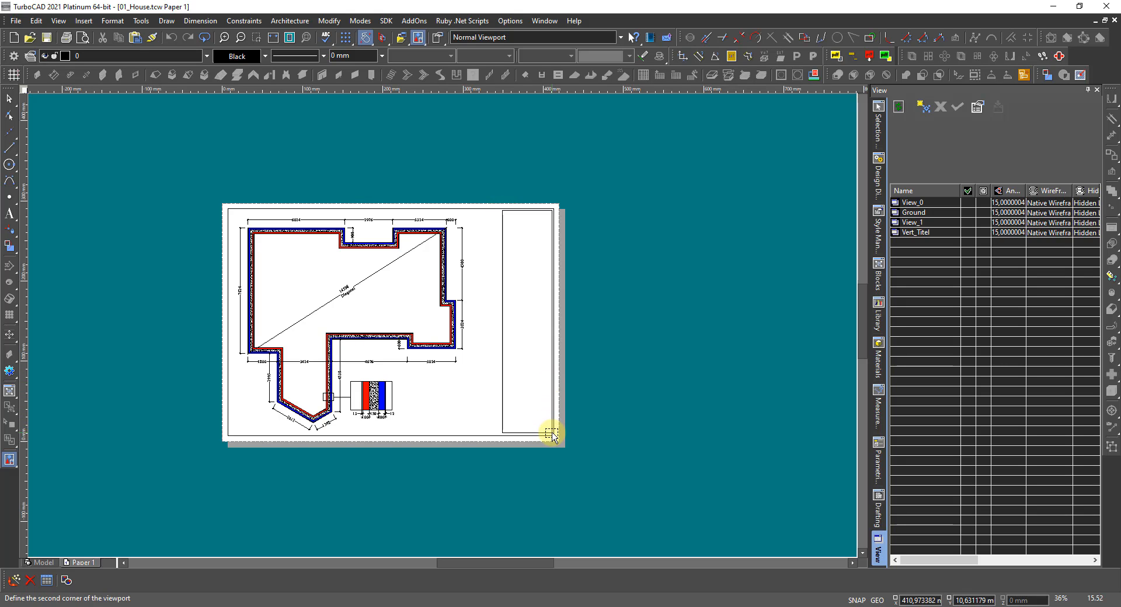
pyautogui.click(552, 435)
pyautogui.click(476, 296)
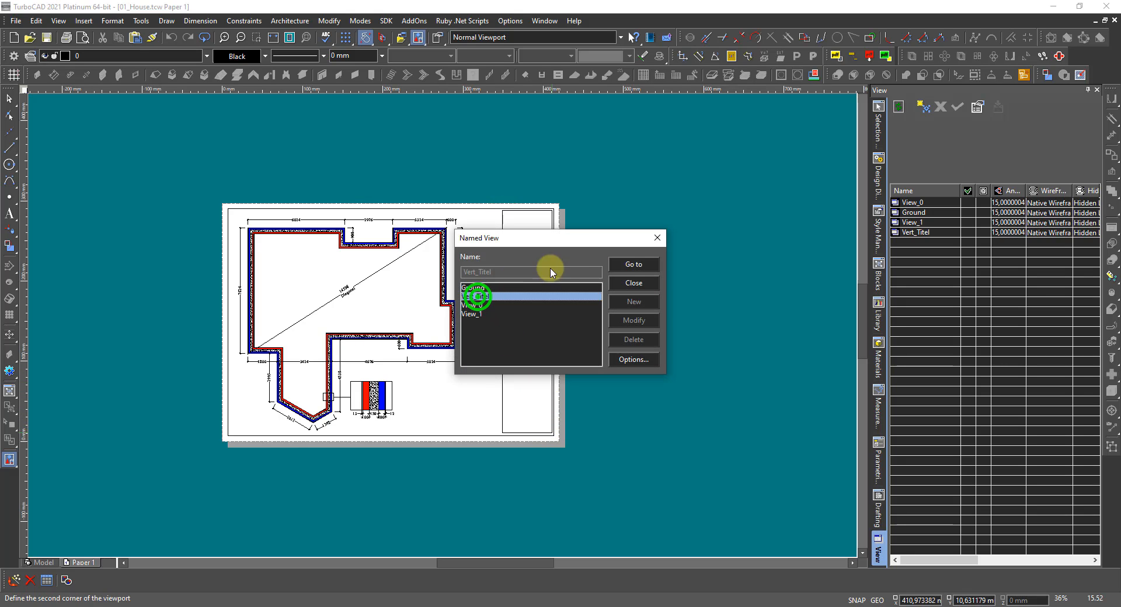
pyautogui.click(628, 265)
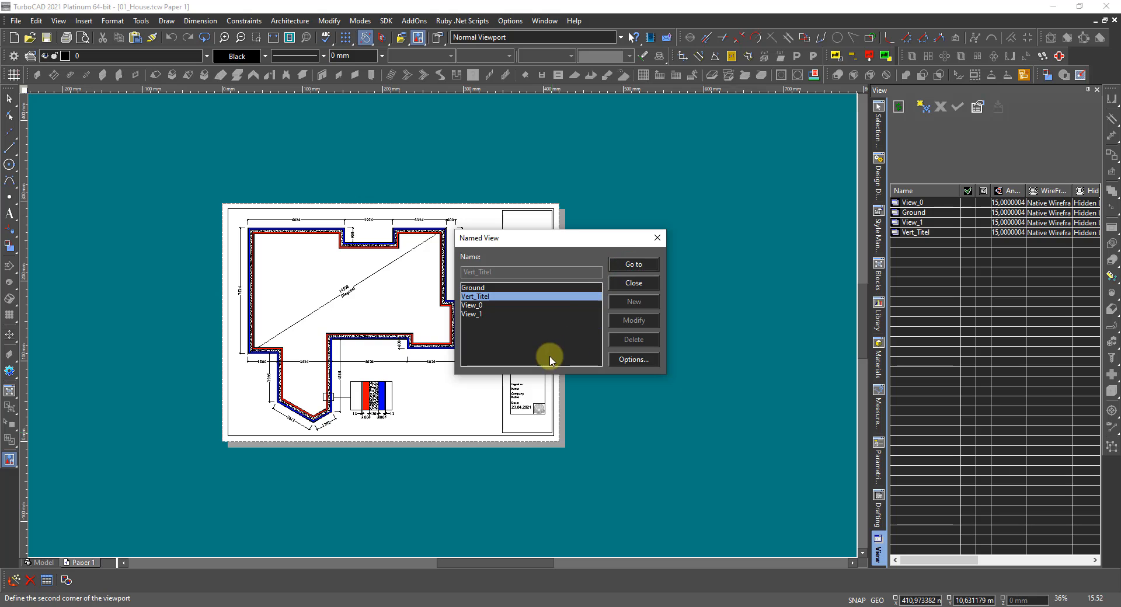
pyautogui.click(634, 284)
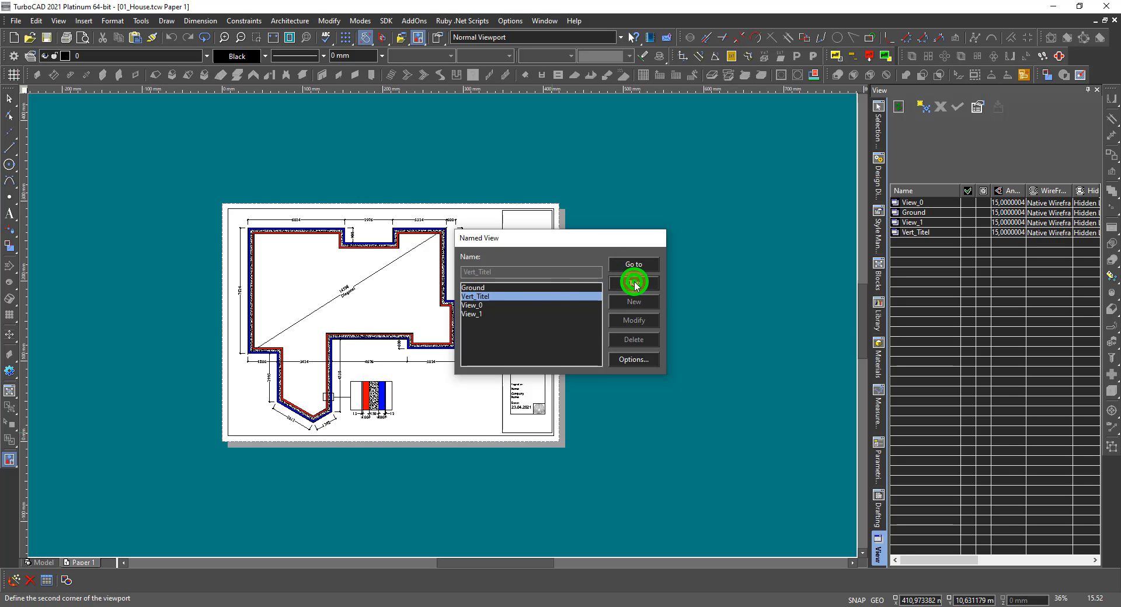
pyautogui.press('Escape')
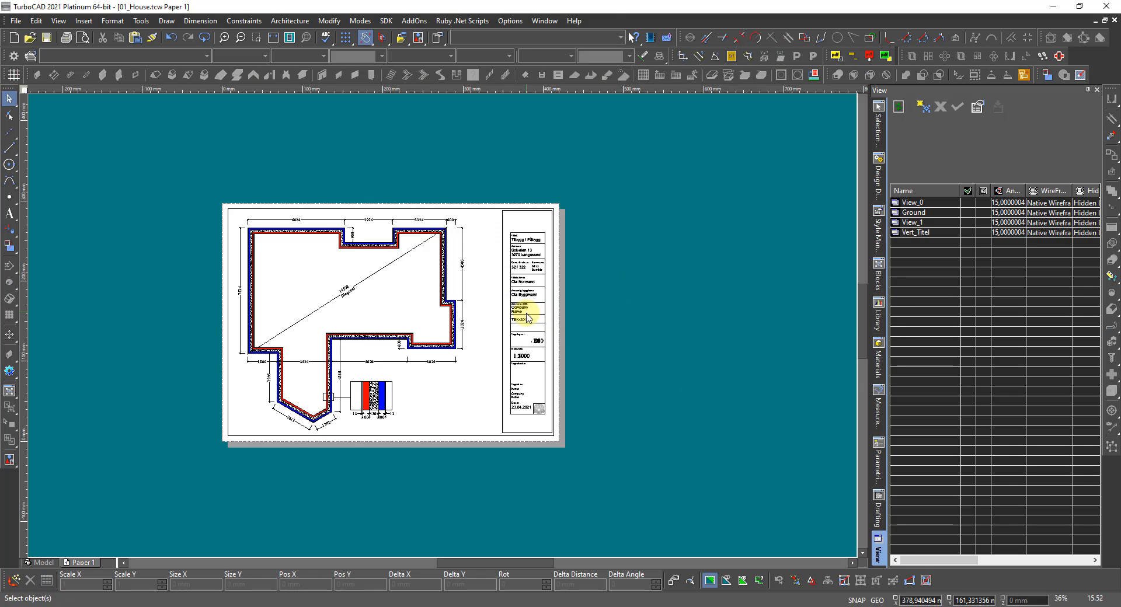
# Give the title block viewport a fixed scale of 1:30.
pyautogui.click(527, 308)
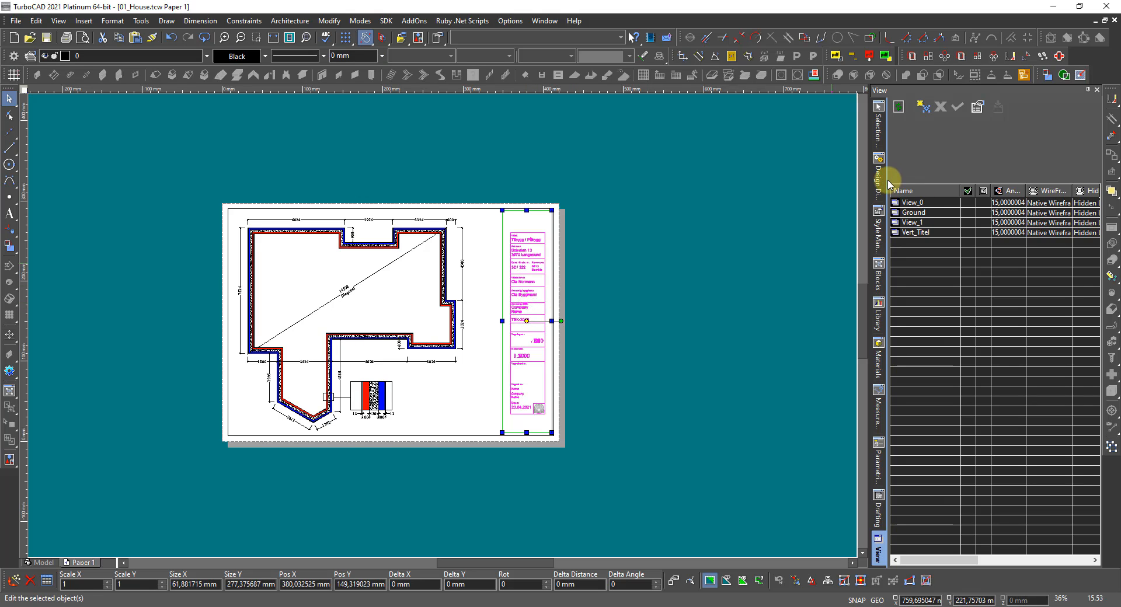
pyautogui.click(876, 129)
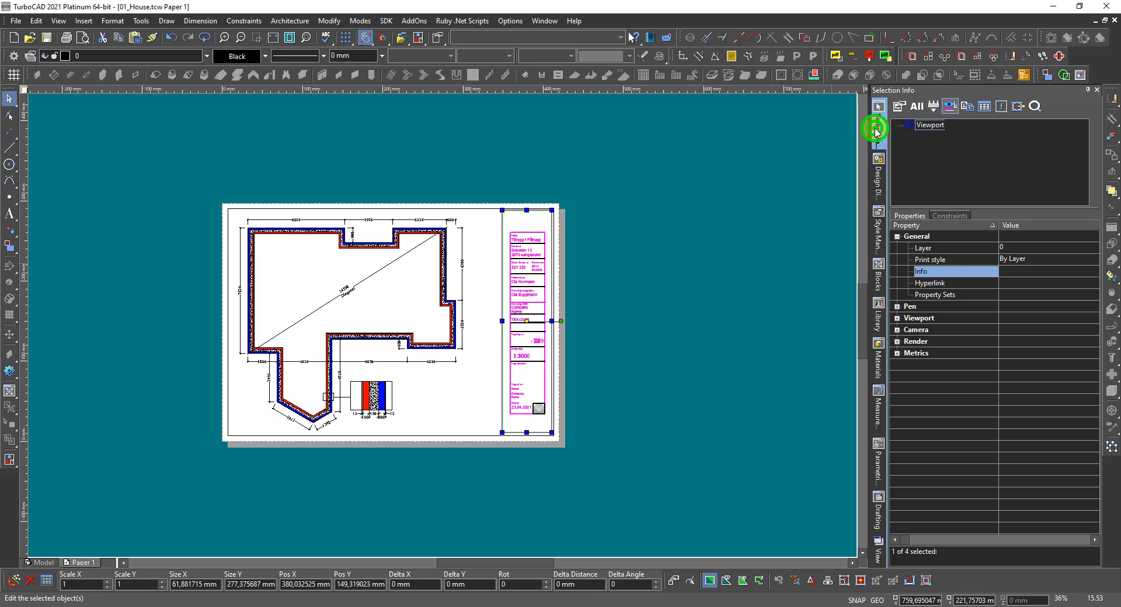
pyautogui.click(897, 318)
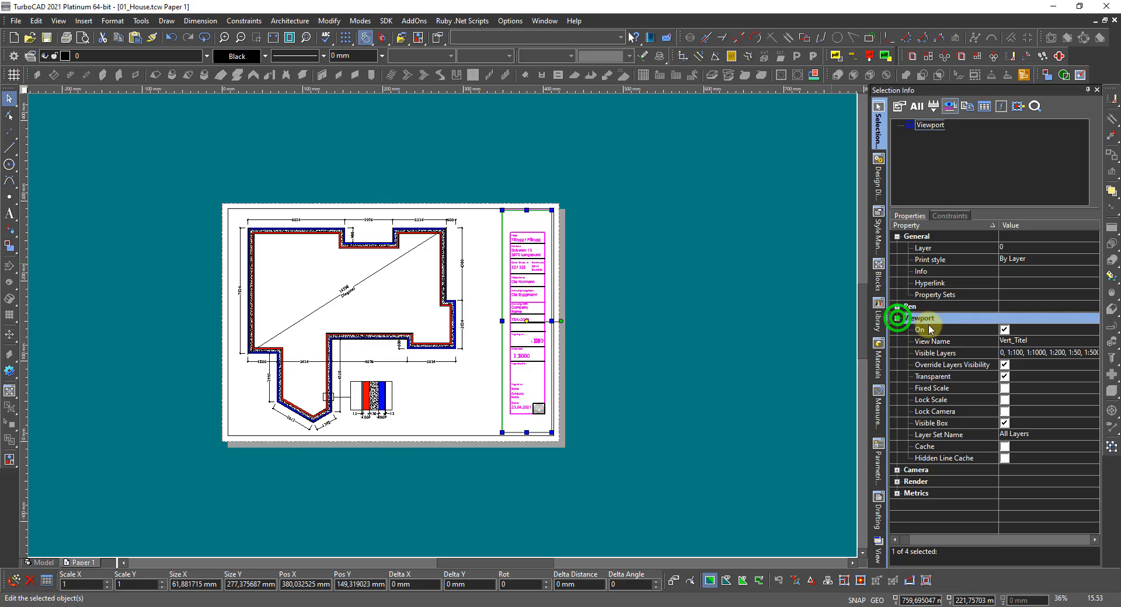
pyautogui.click(1005, 376)
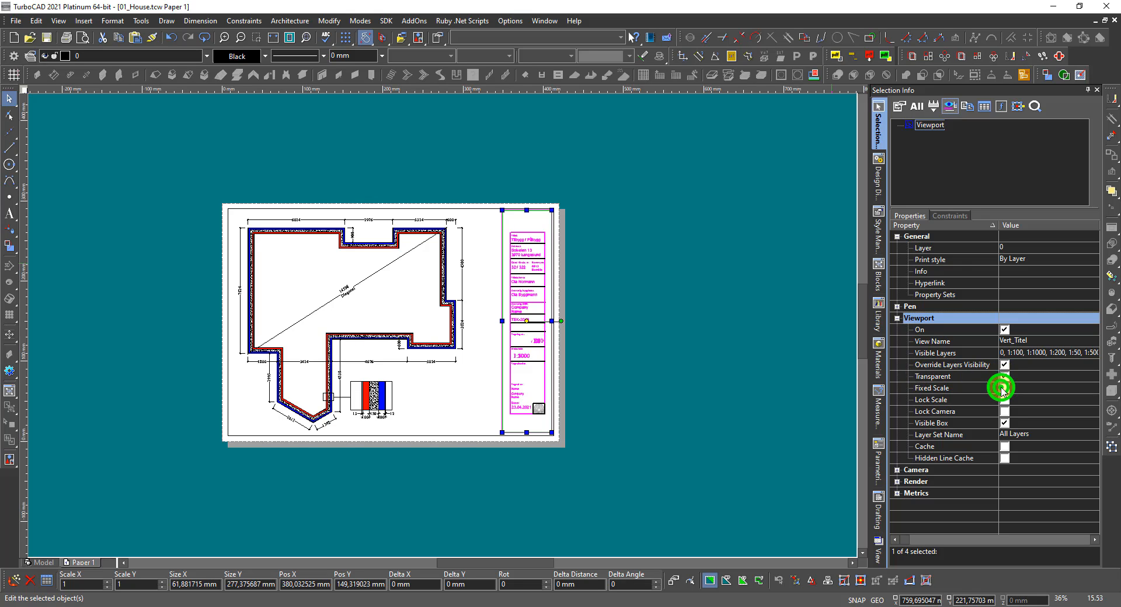
pyautogui.click(1003, 388)
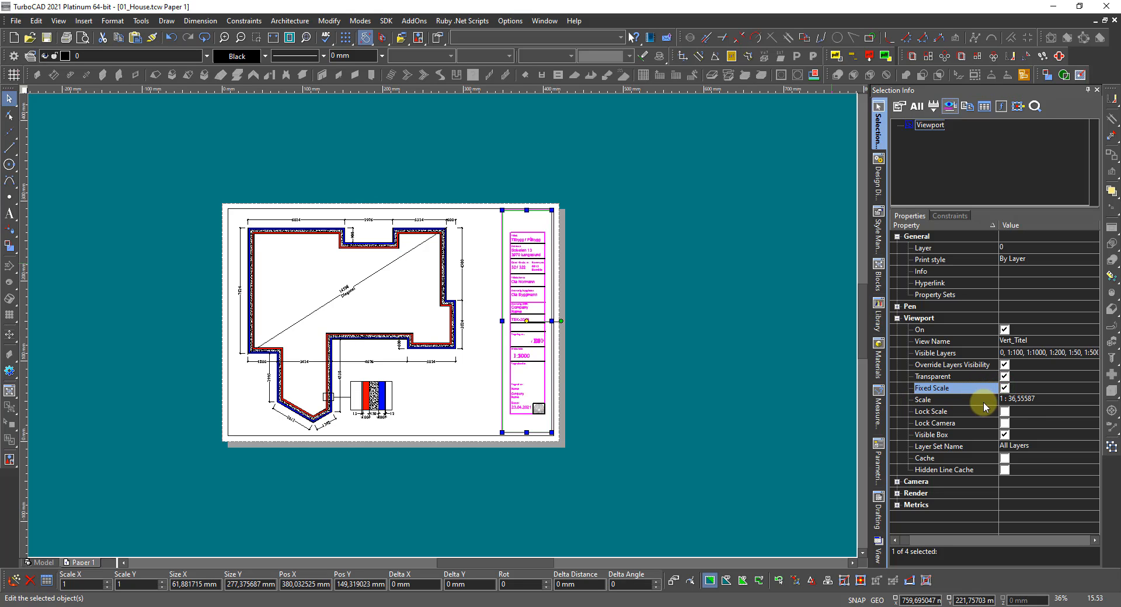
pyautogui.click(1034, 401)
pyautogui.moveTo(1050, 400); pyautogui.dragTo(1011, 400)
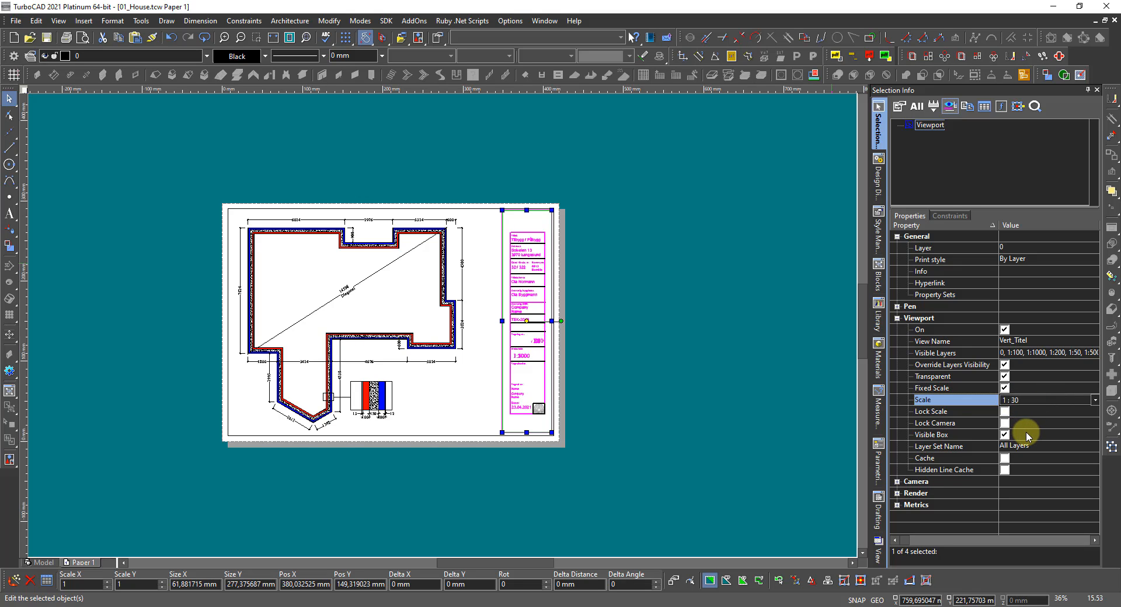
pyautogui.press('Return')
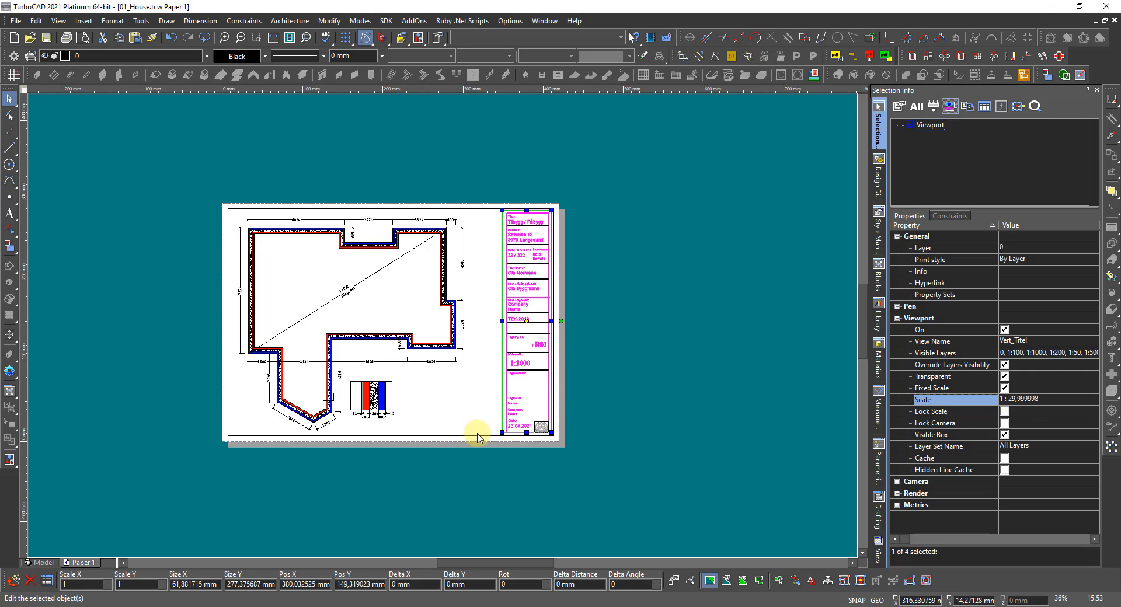
# Resize the title block viewport from its lower edge and lower-right corner to about 58 by 278 mm, closely around the title block.
pyautogui.scroll(5, 538, 430)
pyautogui.scroll(2, 458, 329)
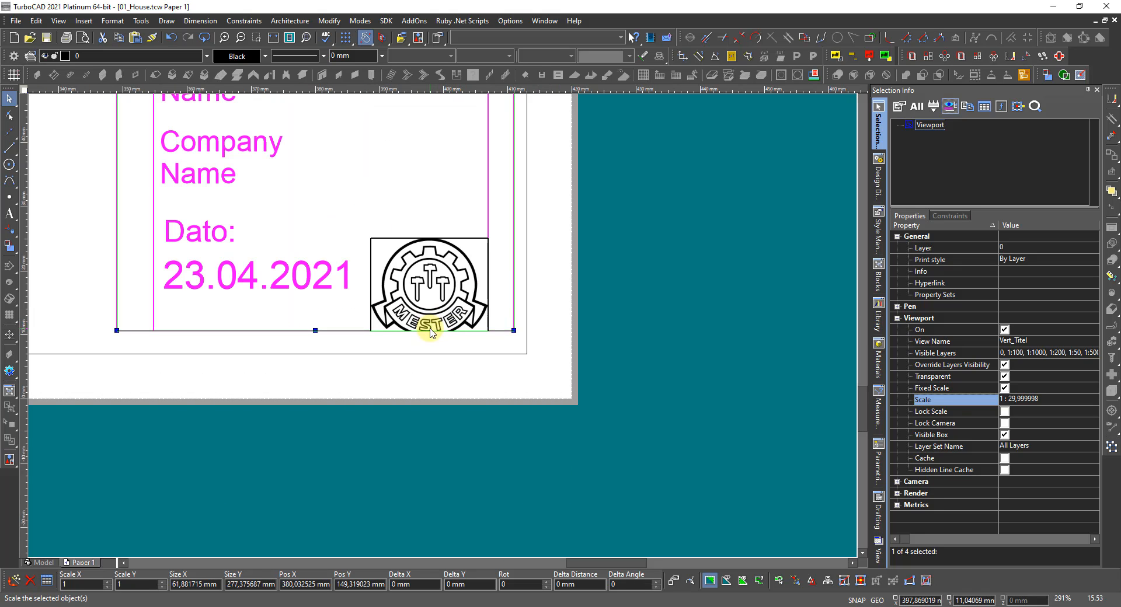
pyautogui.click(458, 332)
pyautogui.click(463, 369)
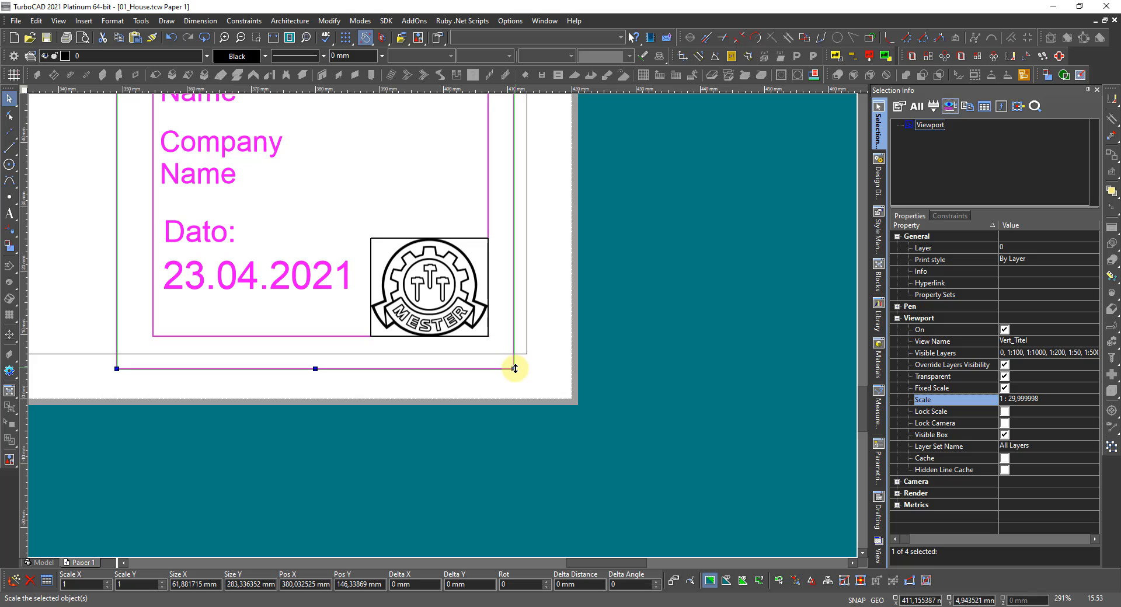
pyautogui.scroll(2, 509, 361)
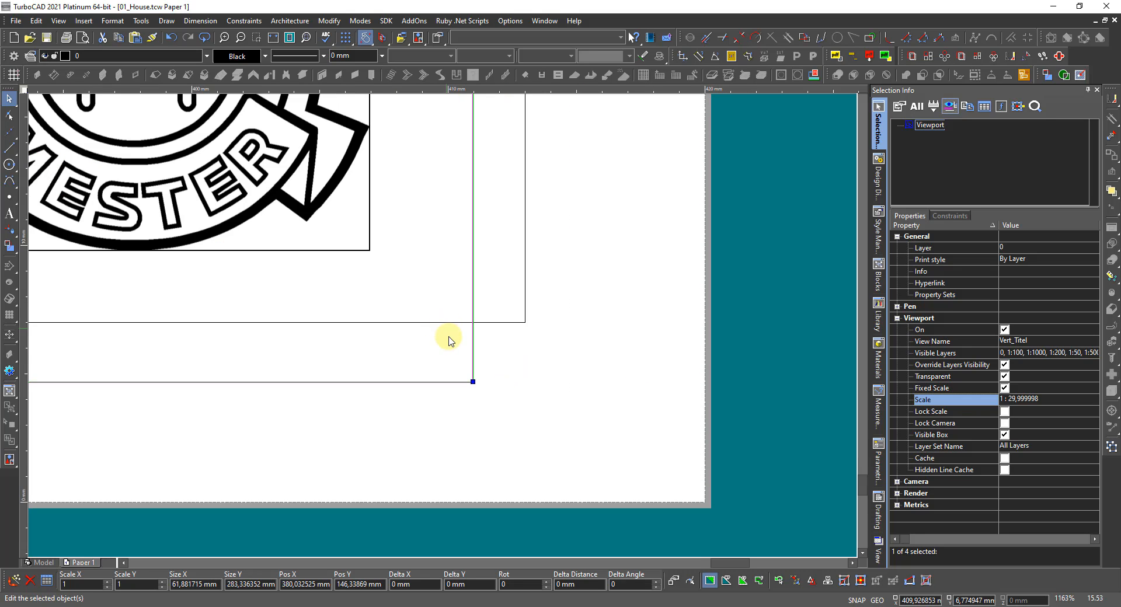
pyautogui.click(474, 383)
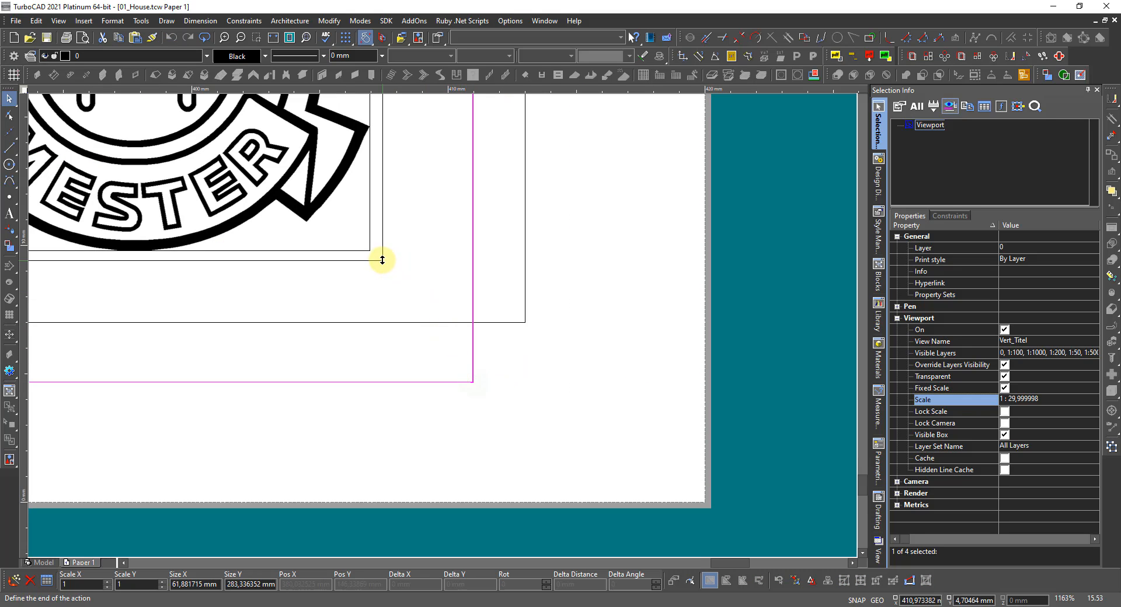
pyautogui.click(378, 256)
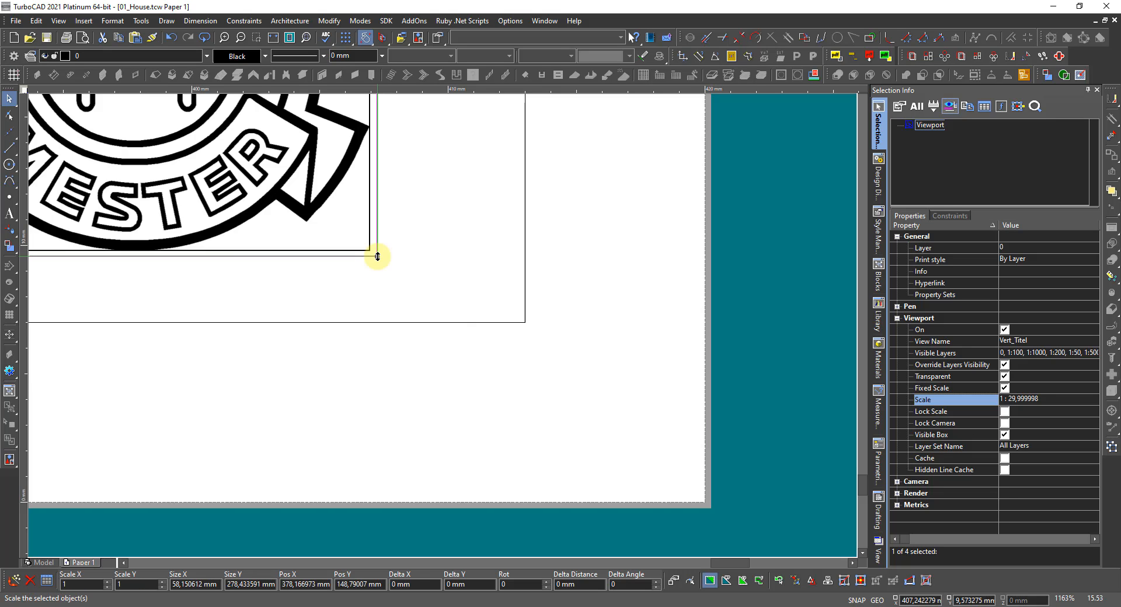
# Move the title block viewport so the title block's lower-right corner lands on the drawing frame's lower-right corner.
pyautogui.scroll(2, 368, 246)
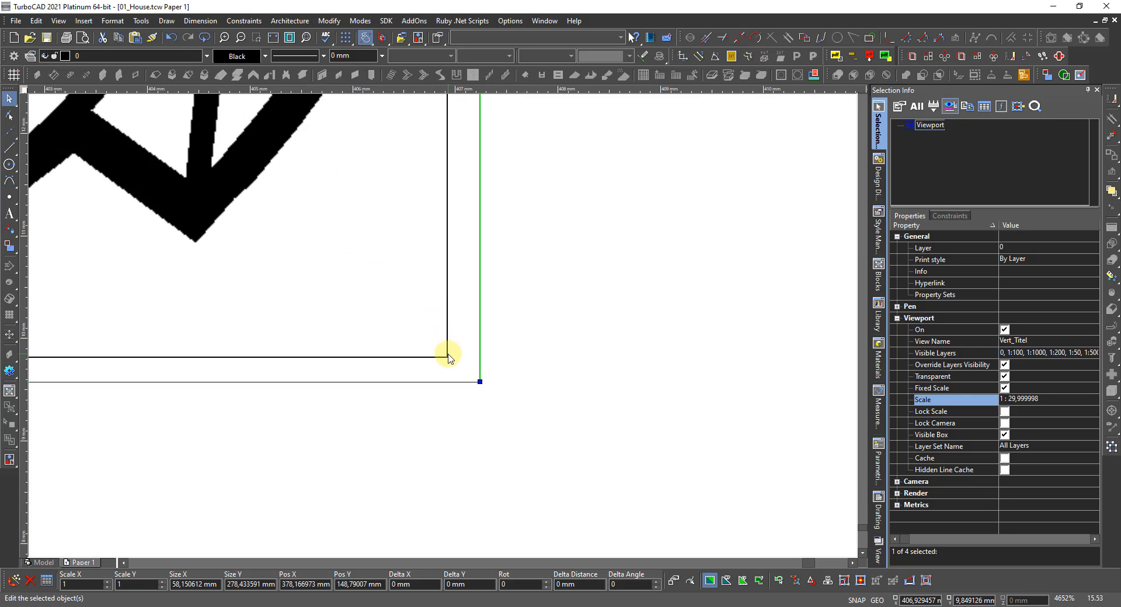
pyautogui.moveTo(449, 358)
pyautogui.mouseDown()
pyautogui.moveTo(458, 367)
pyautogui.moveTo(445, 364)
pyautogui.mouseUp()
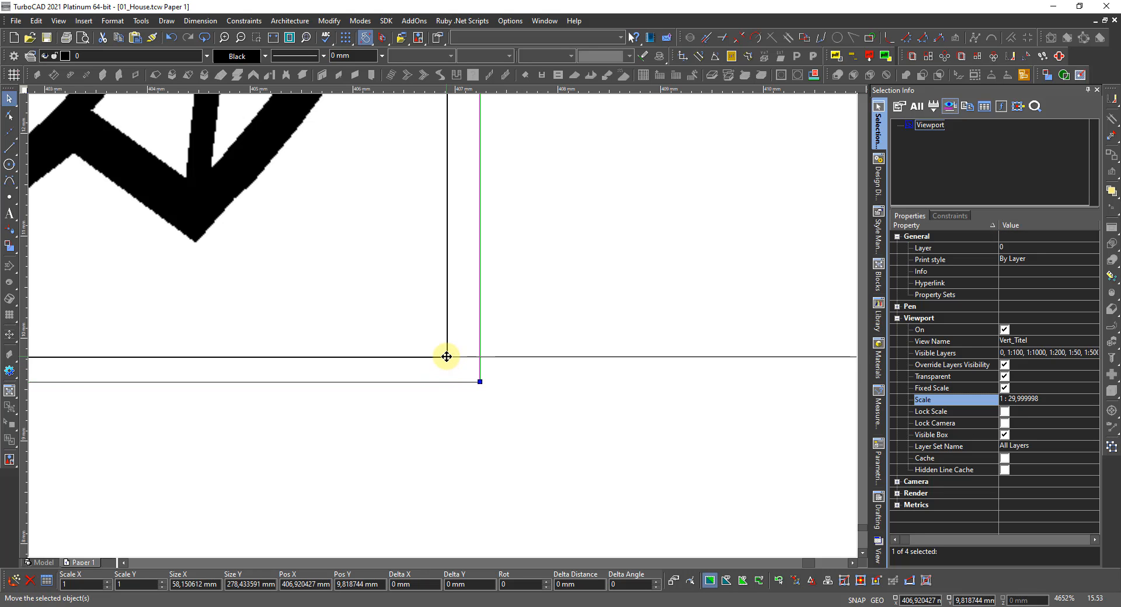
pyautogui.click(446, 357)
pyautogui.scroll(-3, 446, 357)
pyautogui.scroll(1, 507, 346)
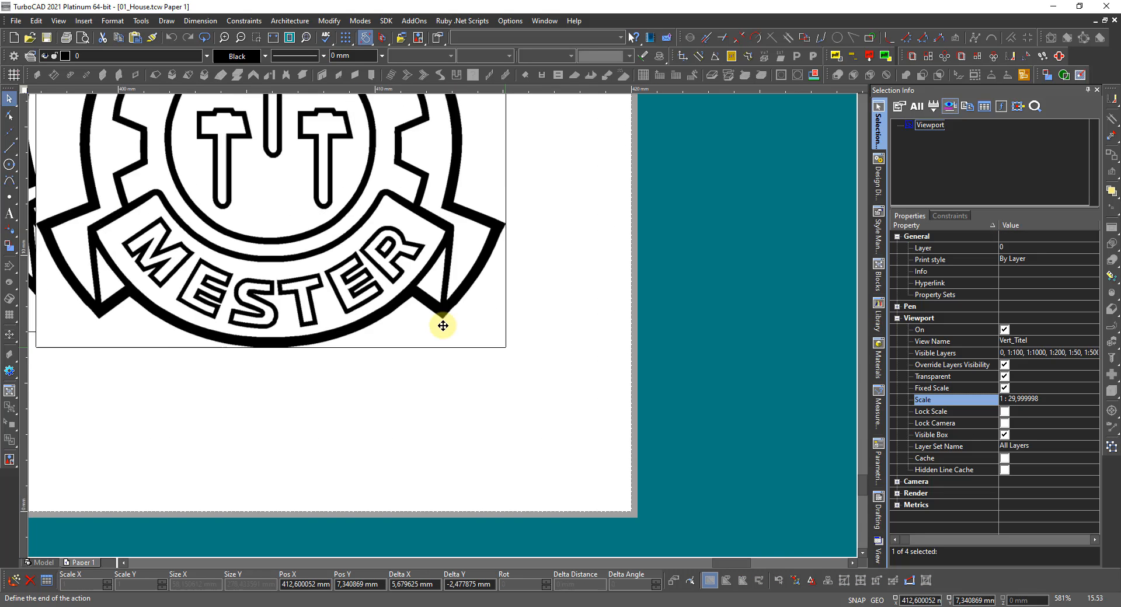
pyautogui.scroll(1, 443, 325)
pyautogui.scroll(-2, 458, 332)
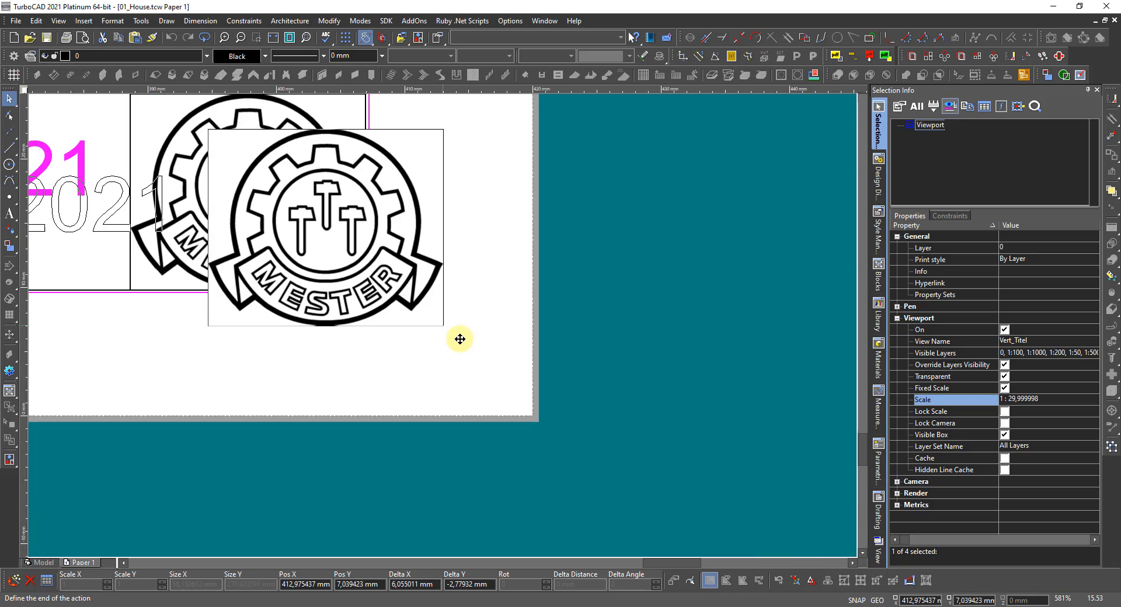
pyautogui.click(346, 283)
pyautogui.scroll(-2, 440, 320)
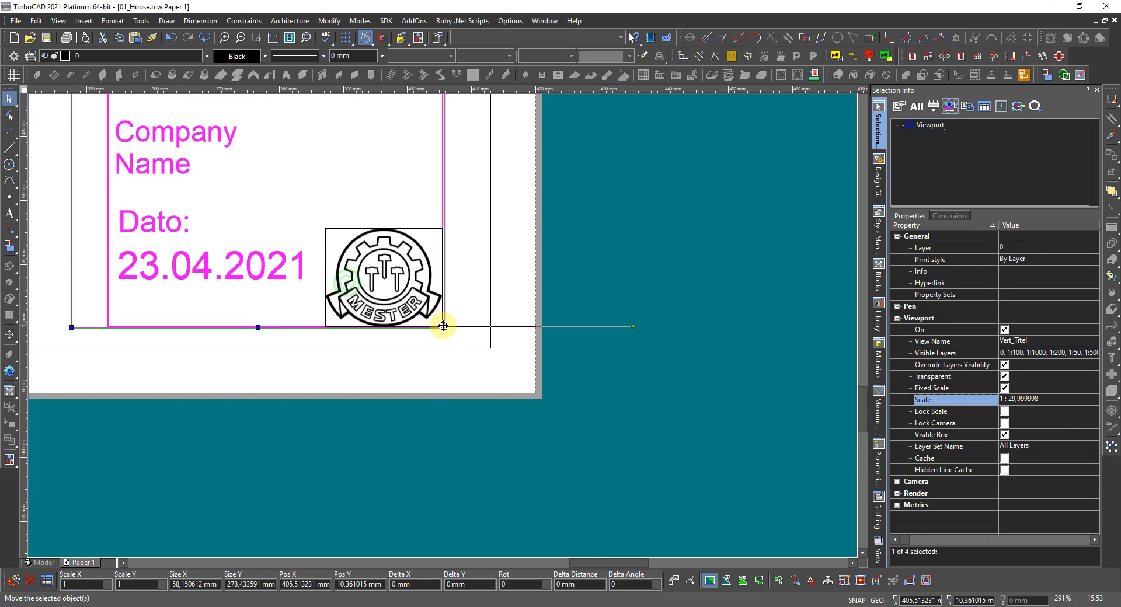
pyautogui.scroll(2, 443, 326)
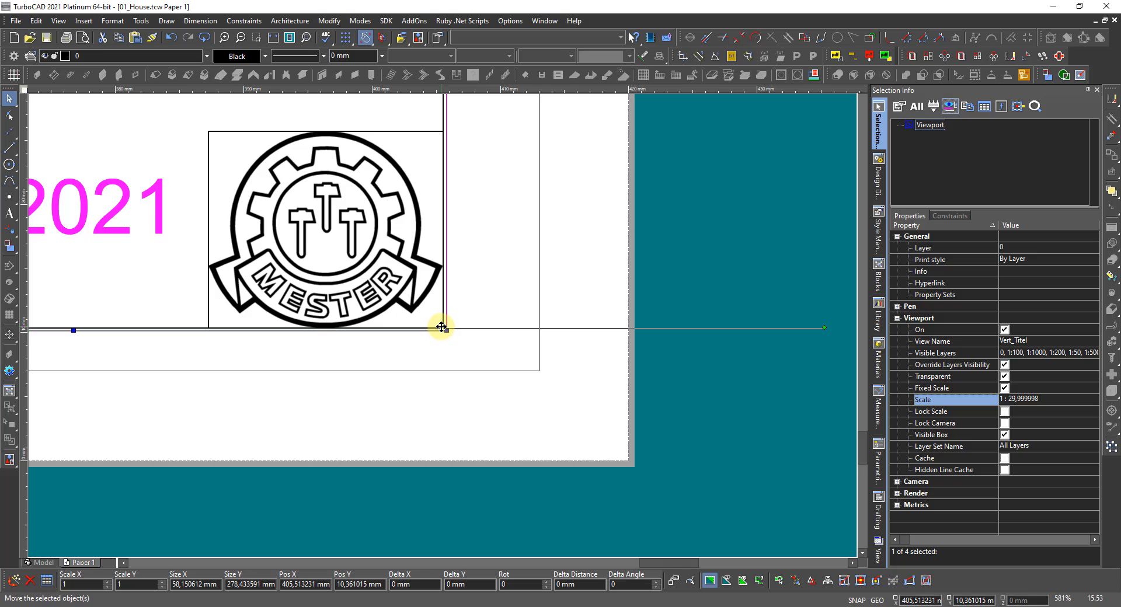
pyautogui.click(441, 325)
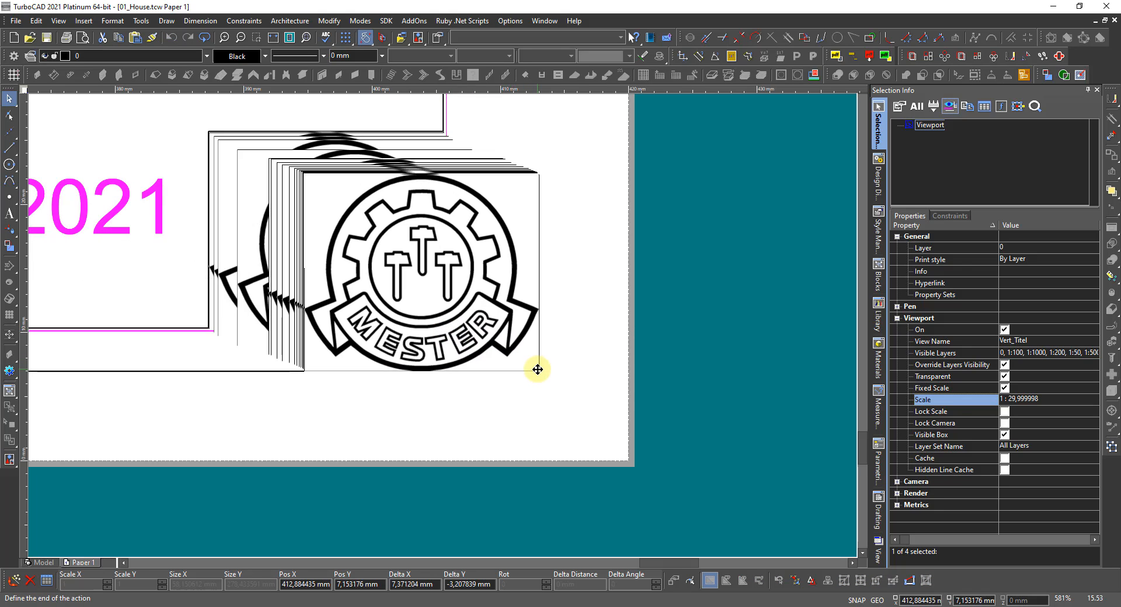
pyautogui.click(537, 369)
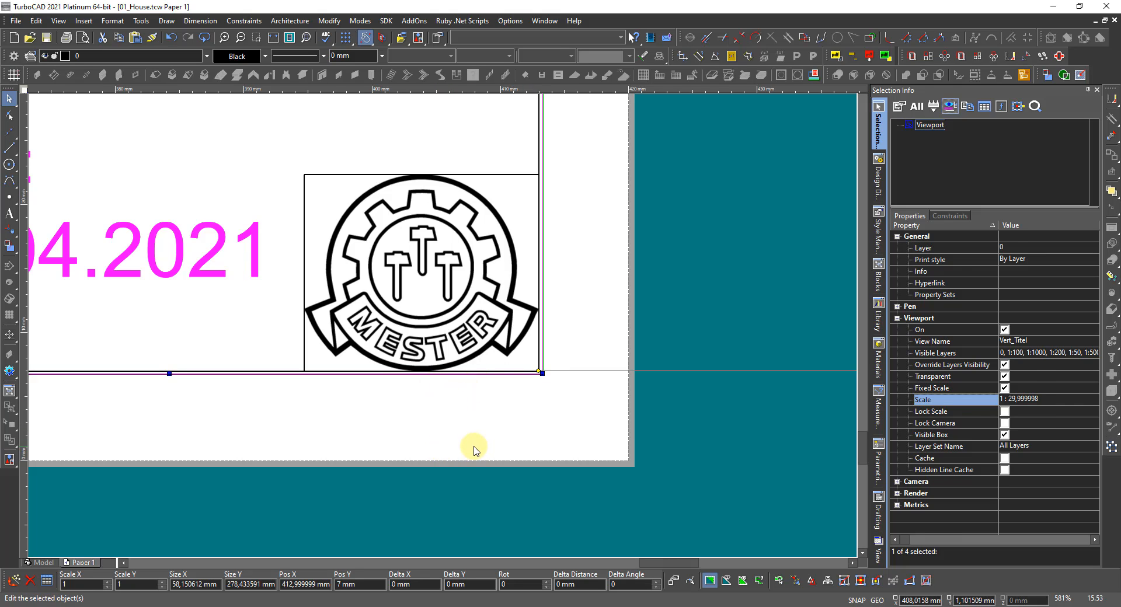
pyautogui.press('Escape')
pyautogui.scroll(-4, 446, 326)
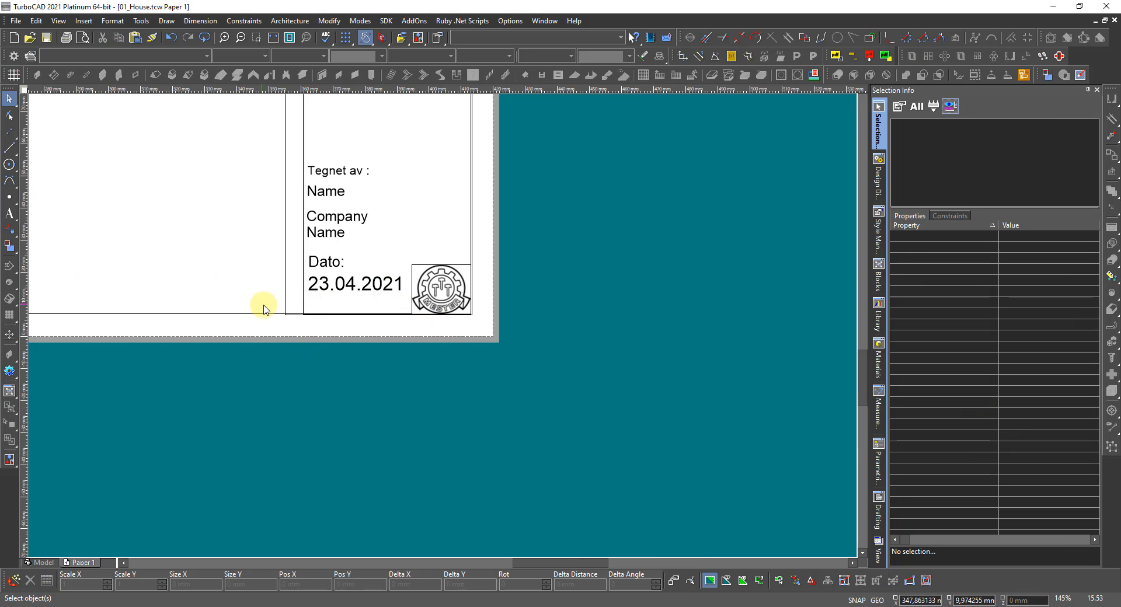
# Shift the title block viewport by -2 mm in X and 2 mm in Y, inward from the frame's lower-right corner.
pyautogui.scroll(2, 364, 298)
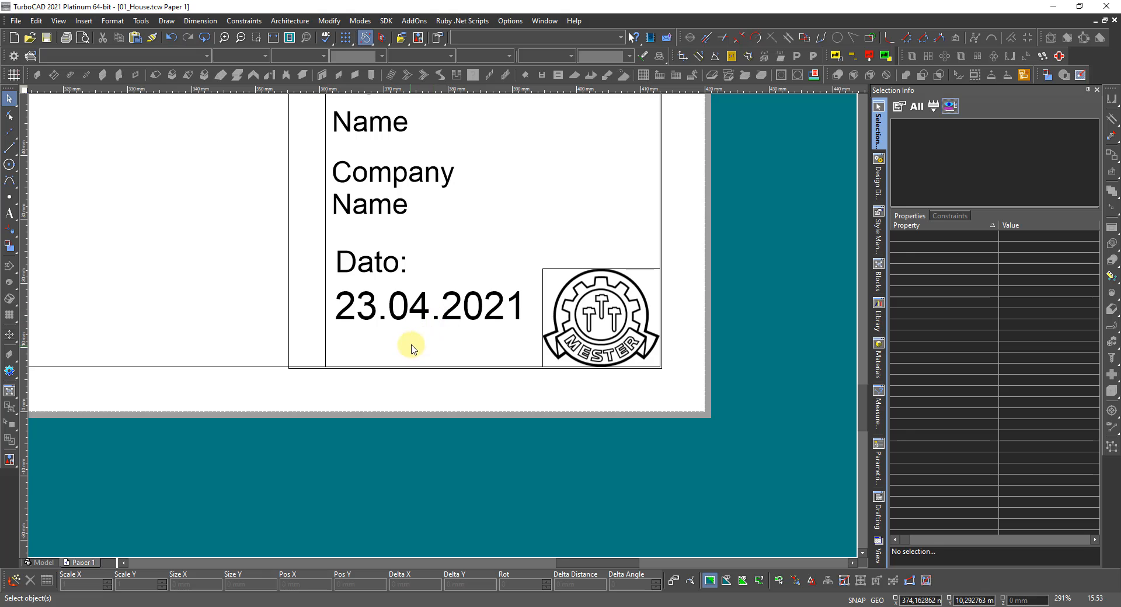
pyautogui.click(463, 301)
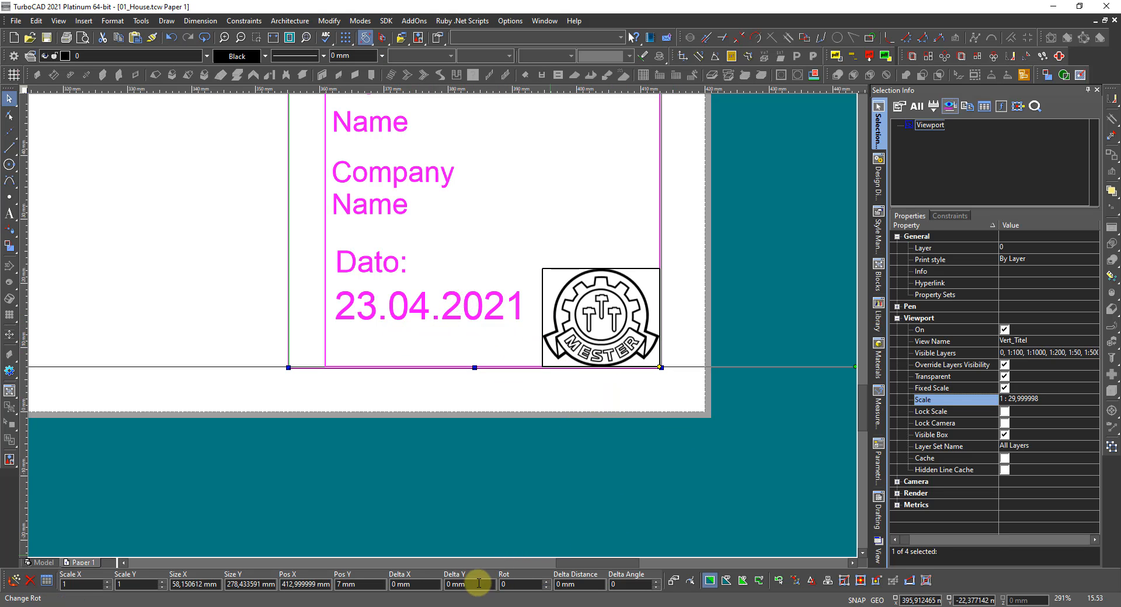
pyautogui.click(424, 583)
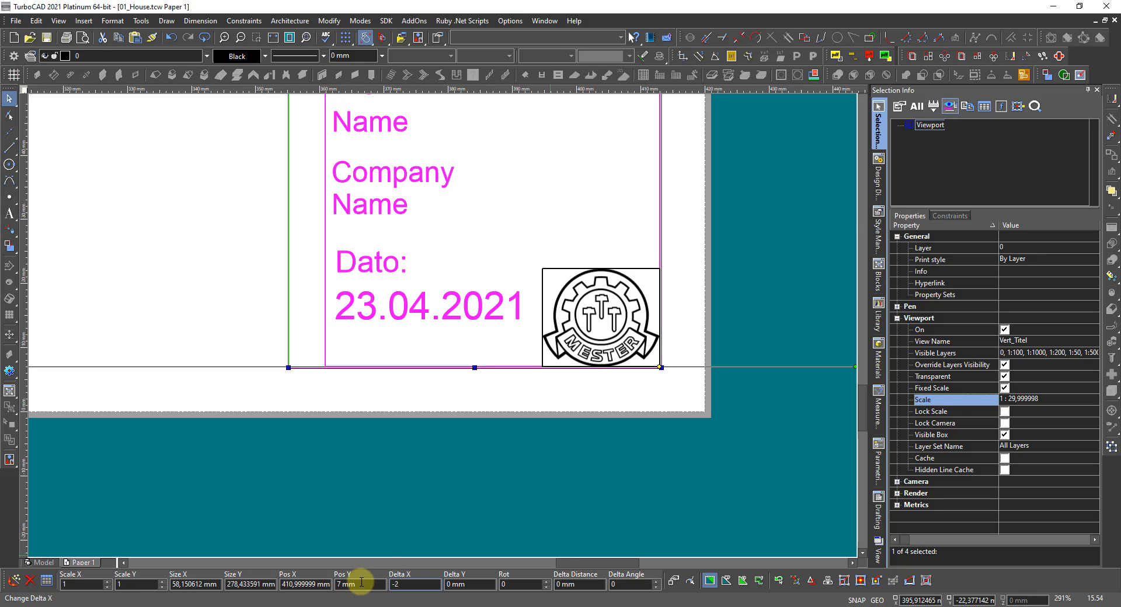
pyautogui.press('Return')
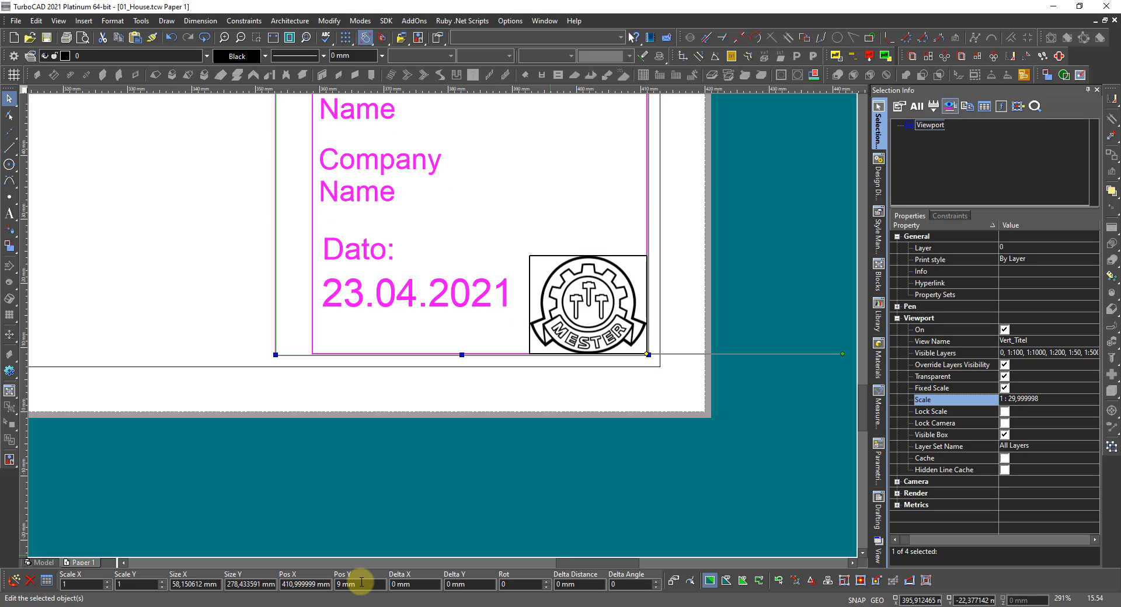
pyautogui.click(463, 530)
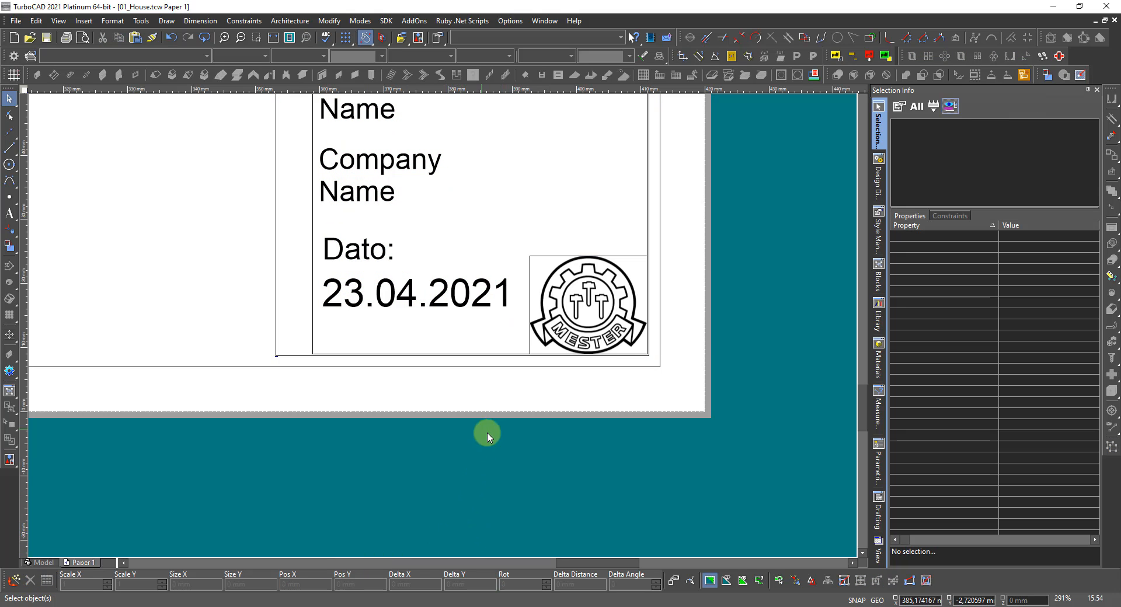
# Narrow the title block viewport from its left edge to about 53 mm wide, close to the title block's left border.
pyautogui.scroll(2, 283, 286)
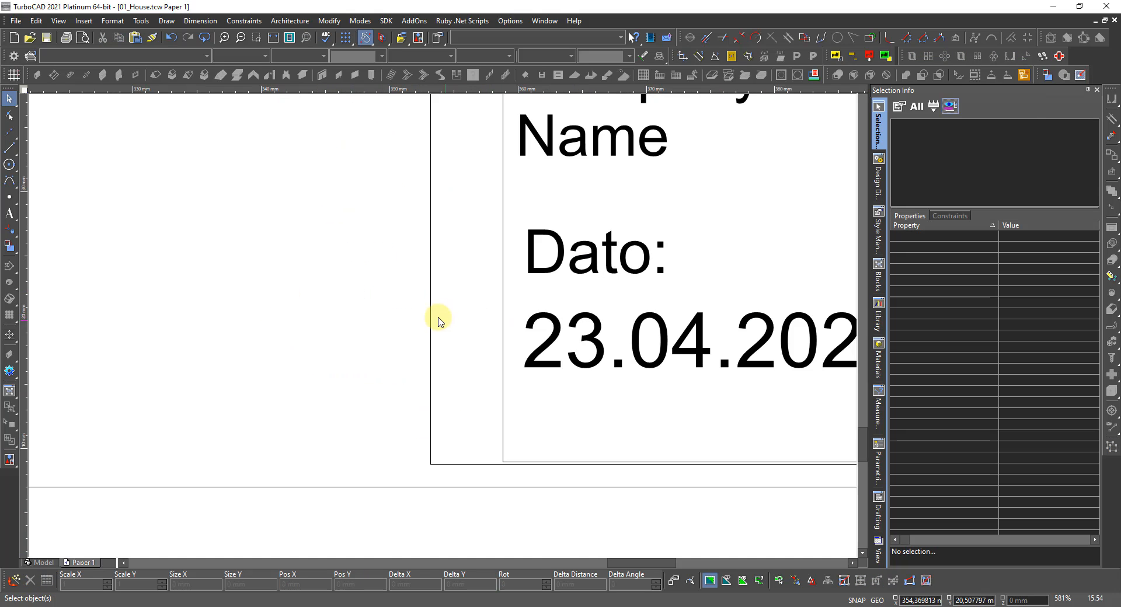
pyautogui.click(432, 322)
pyautogui.click(430, 320)
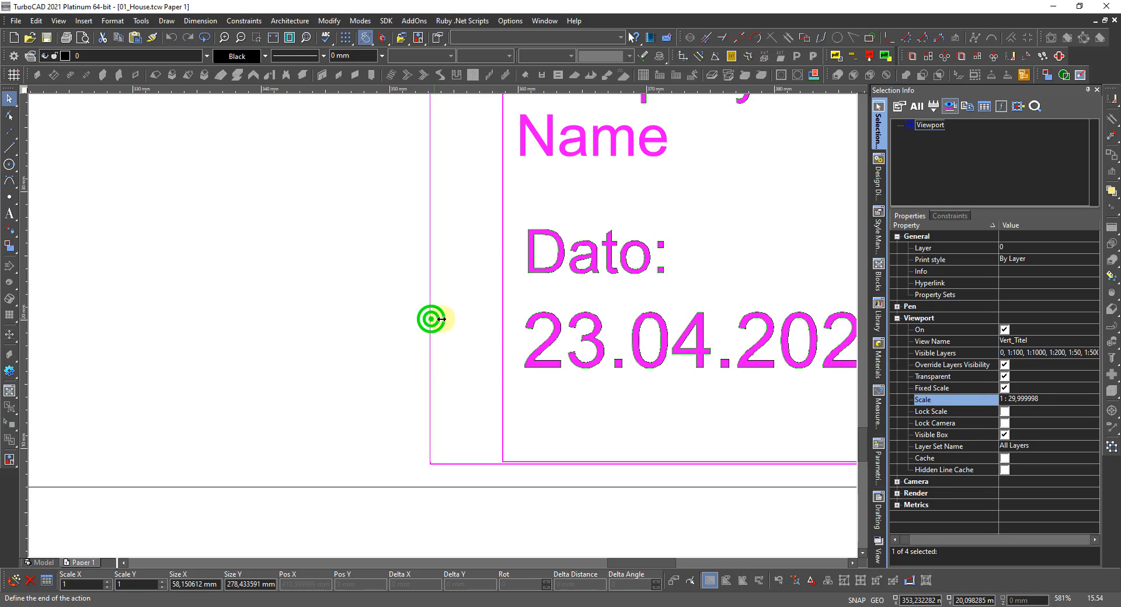
pyautogui.click(495, 323)
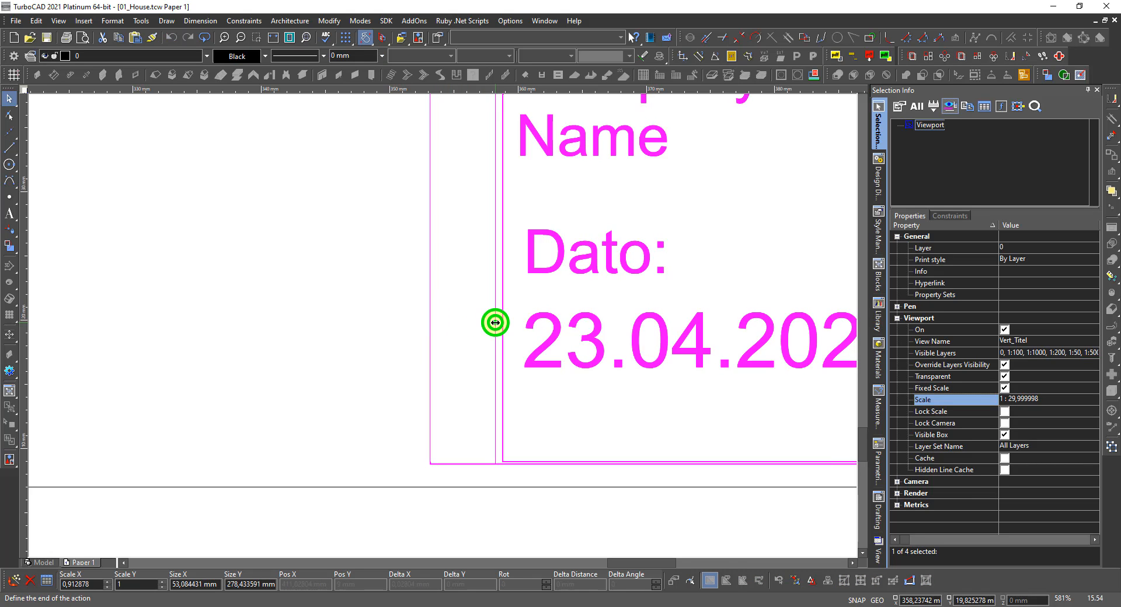
pyautogui.scroll(4, 493, 330)
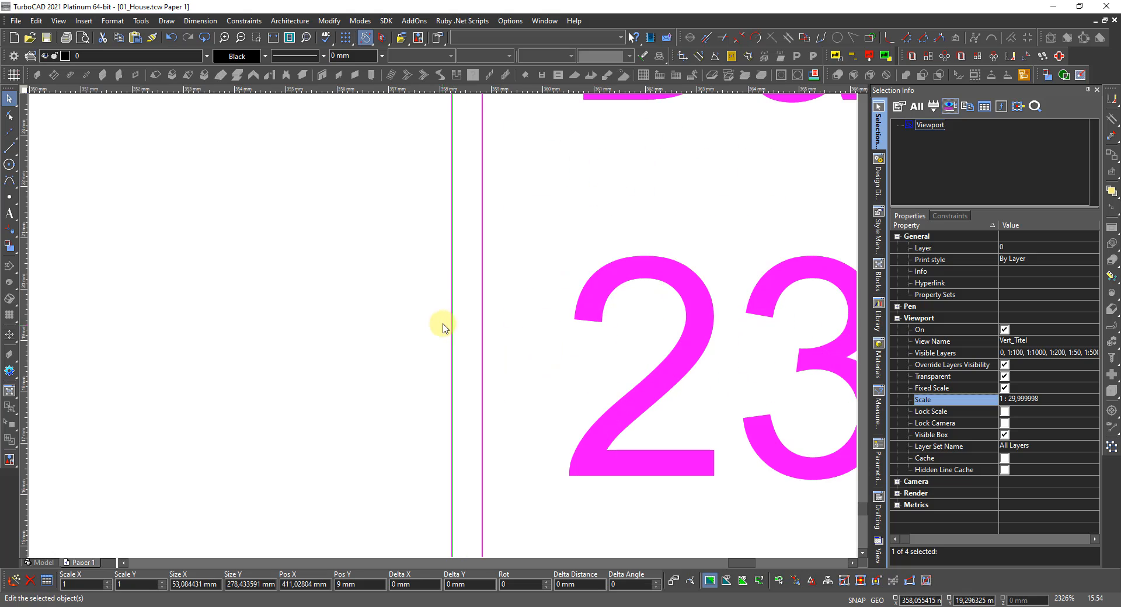
pyautogui.click(452, 325)
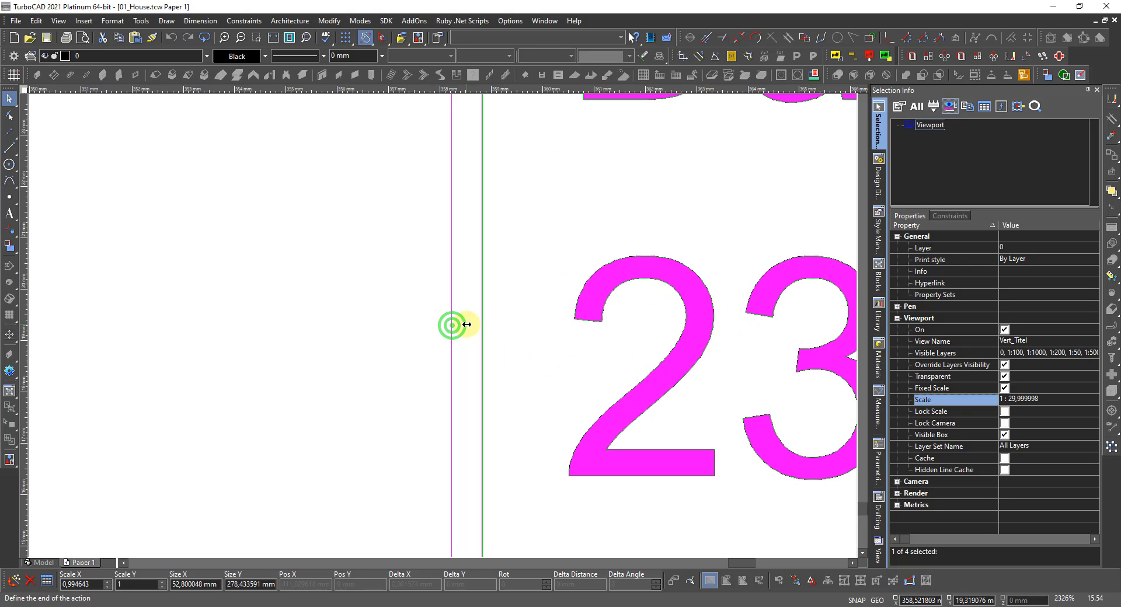
pyautogui.click(464, 325)
pyautogui.scroll(-4, 445, 330)
pyautogui.scroll(-4, 445, 329)
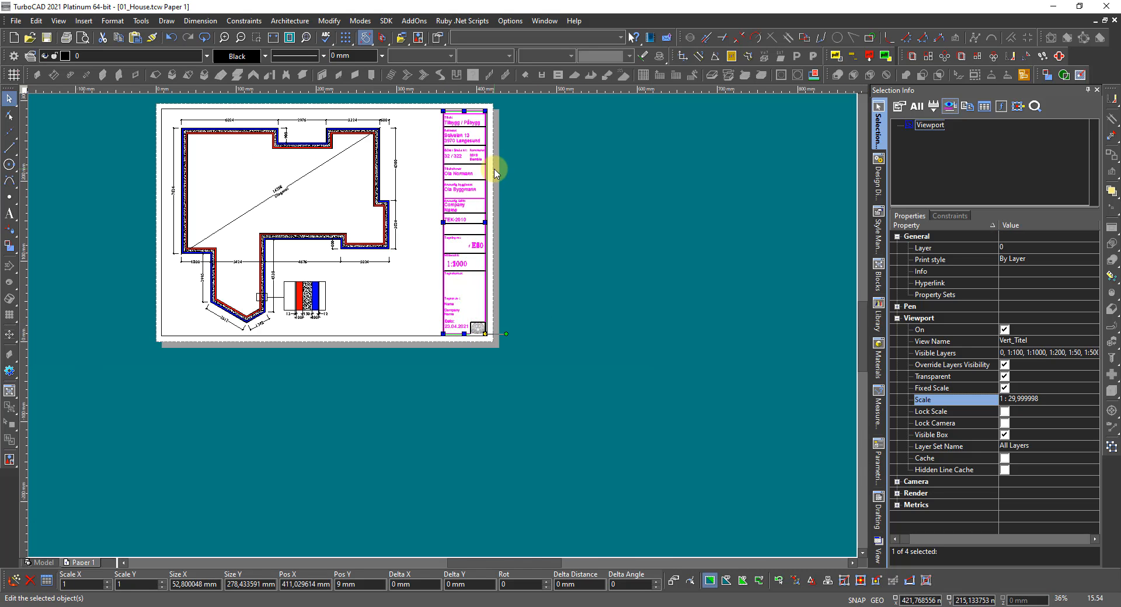
# Add a vertical linear dimension from the title block's upper-right corner to the frame's upper-right corner, placed outside the sheet.
pyautogui.scroll(4, 467, 103)
pyautogui.scroll(2, 443, 325)
pyautogui.scroll(6, 458, 349)
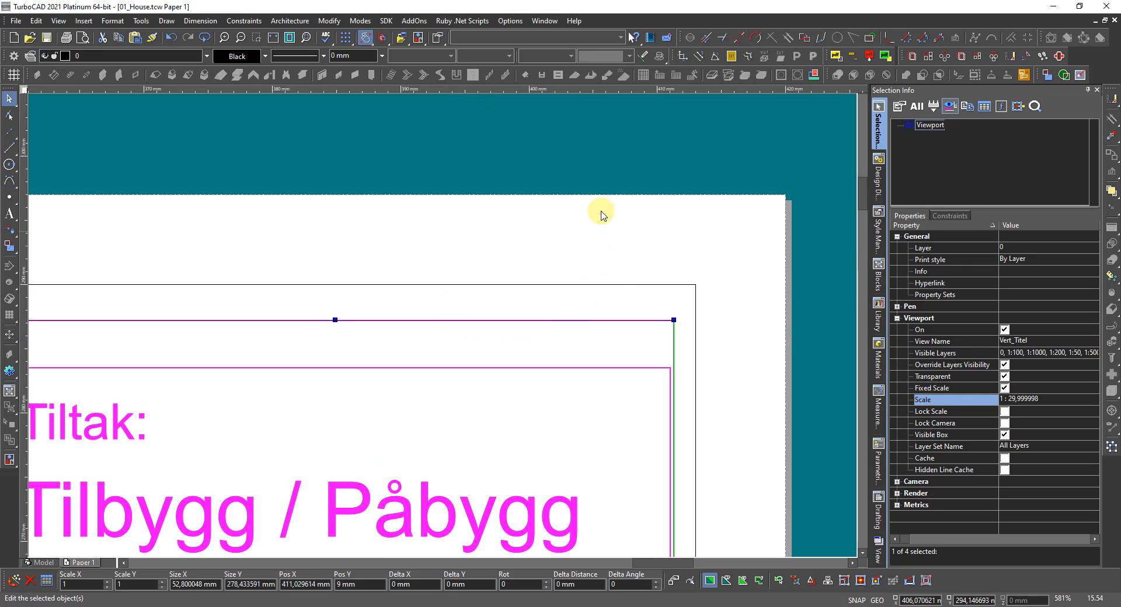
pyautogui.click(580, 165)
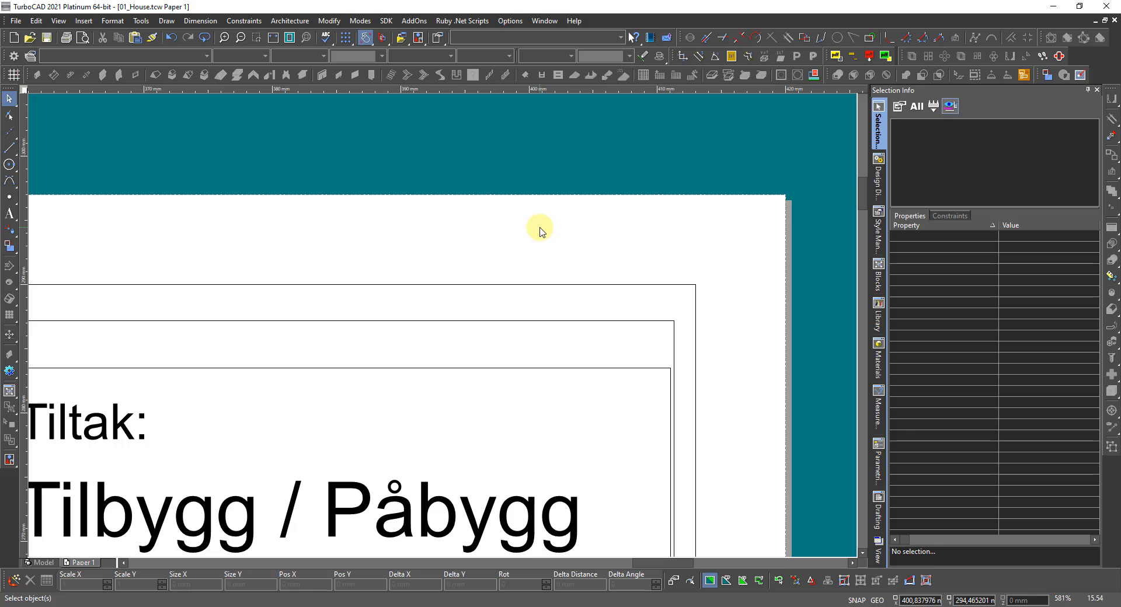
pyautogui.click(416, 166)
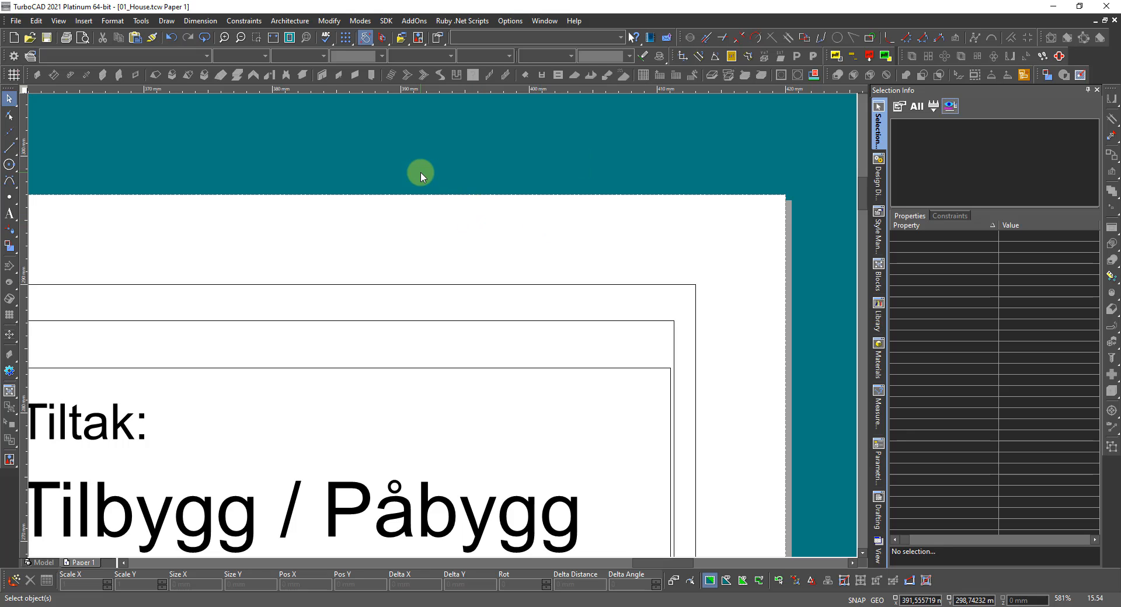
pyautogui.rightClick(422, 177)
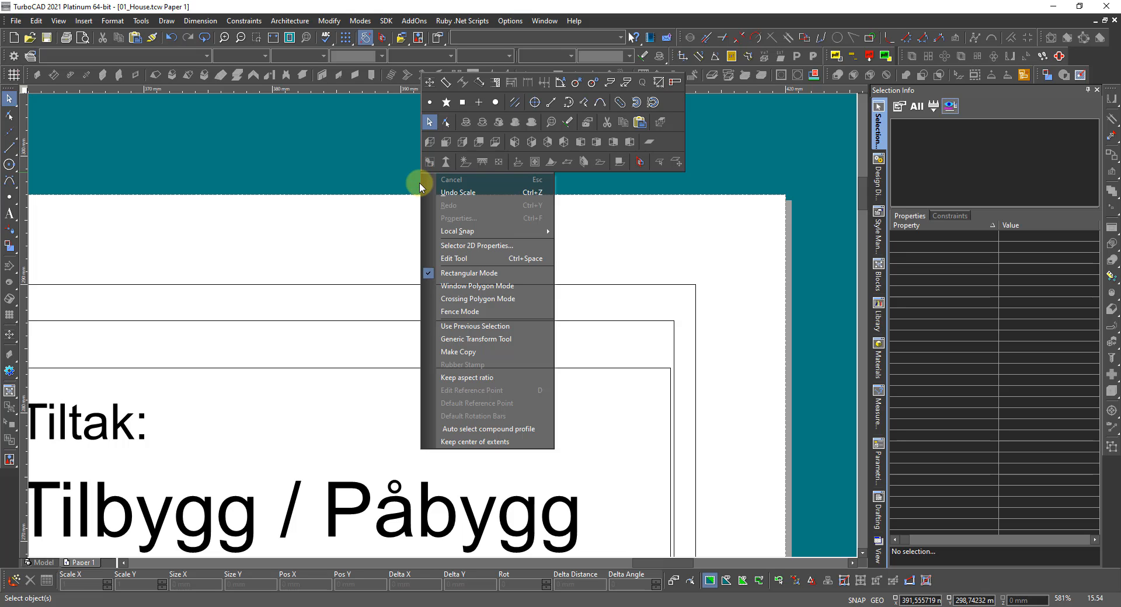
pyautogui.click(444, 84)
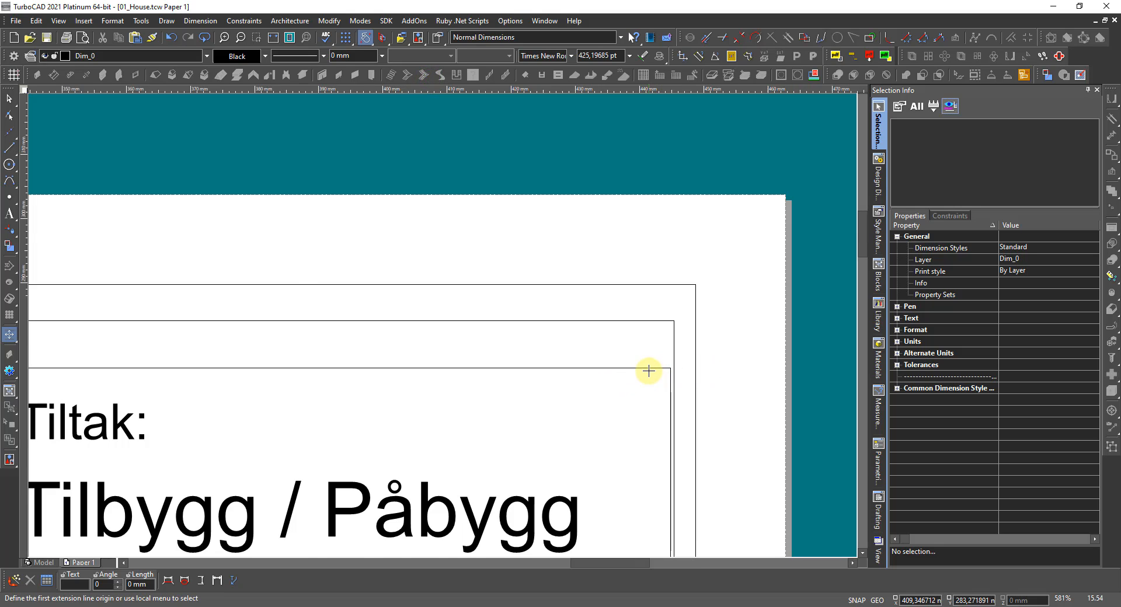
pyautogui.scroll(-4, 648, 370)
pyautogui.scroll(4, 422, 334)
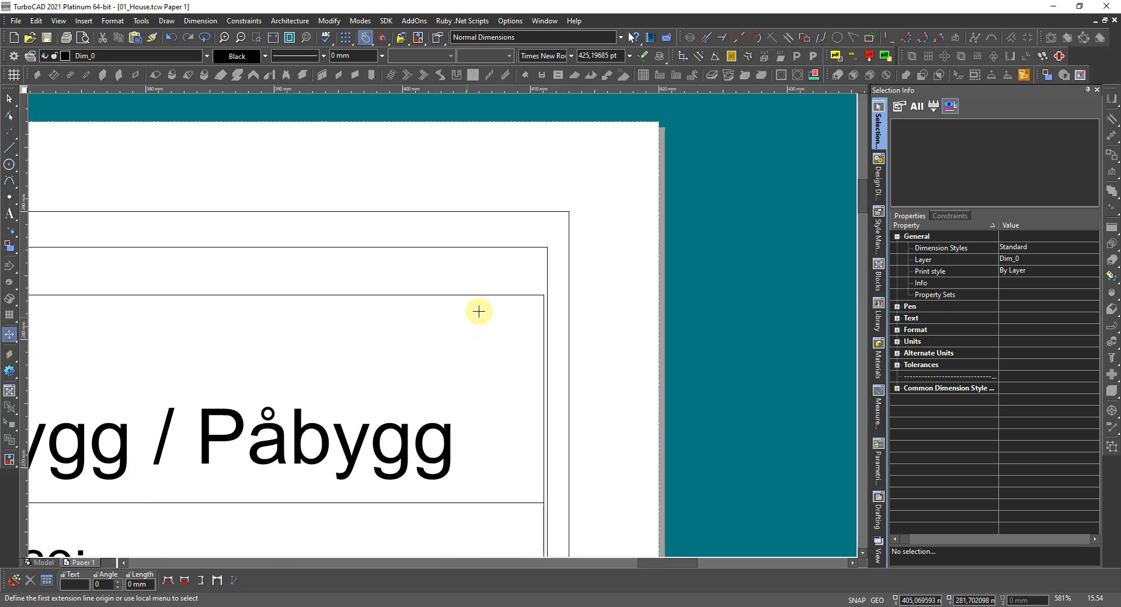
pyautogui.click(541, 294)
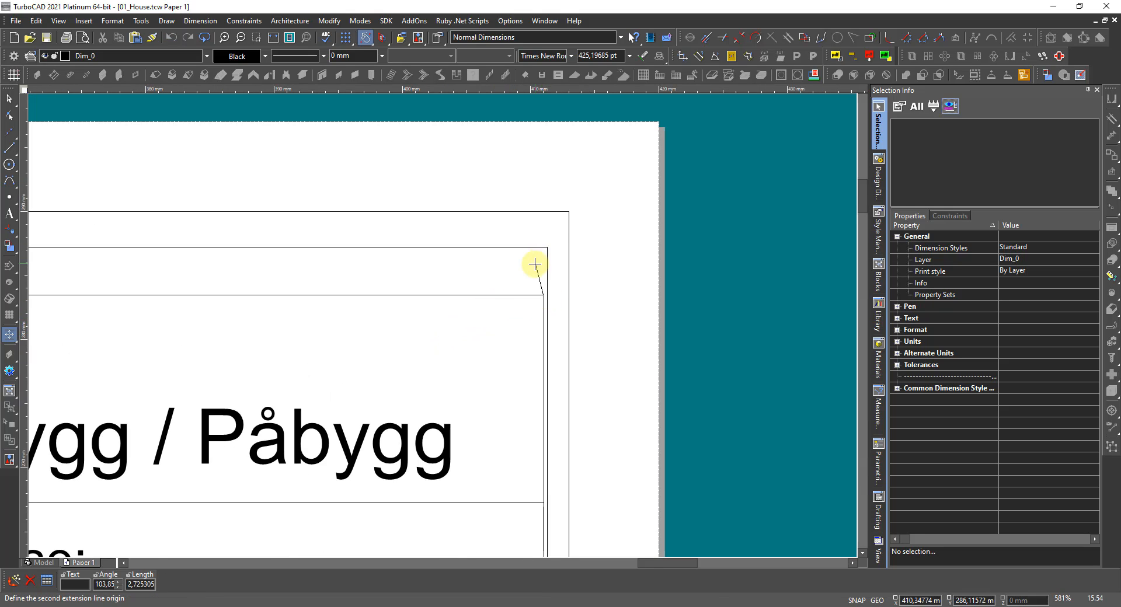
pyautogui.click(566, 211)
pyautogui.scroll(-8, 441, 325)
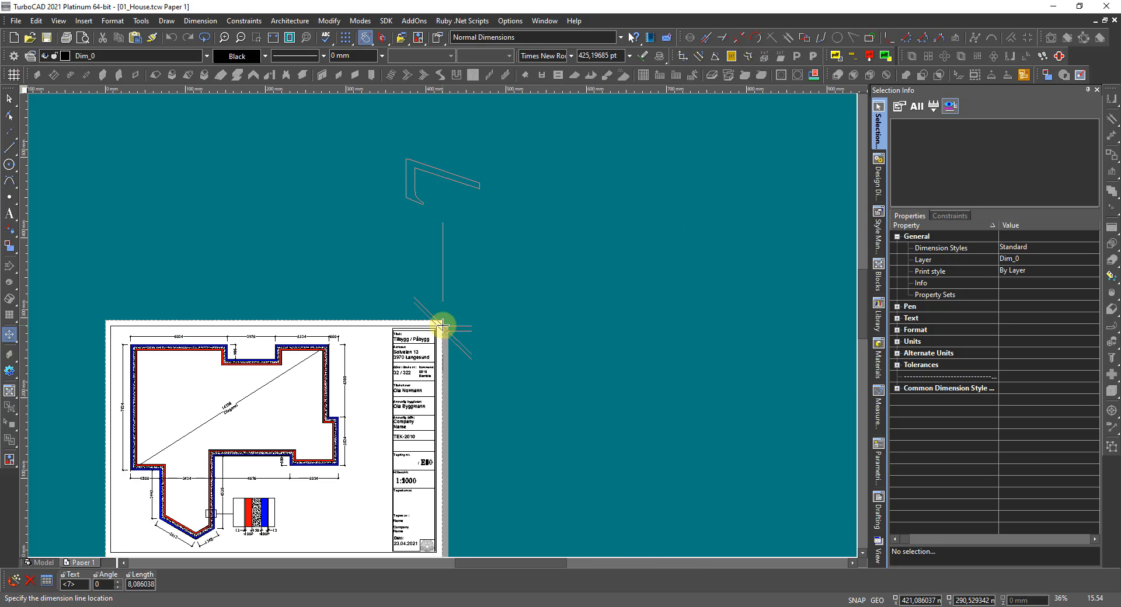
pyautogui.click(497, 321)
pyautogui.press('Escape')
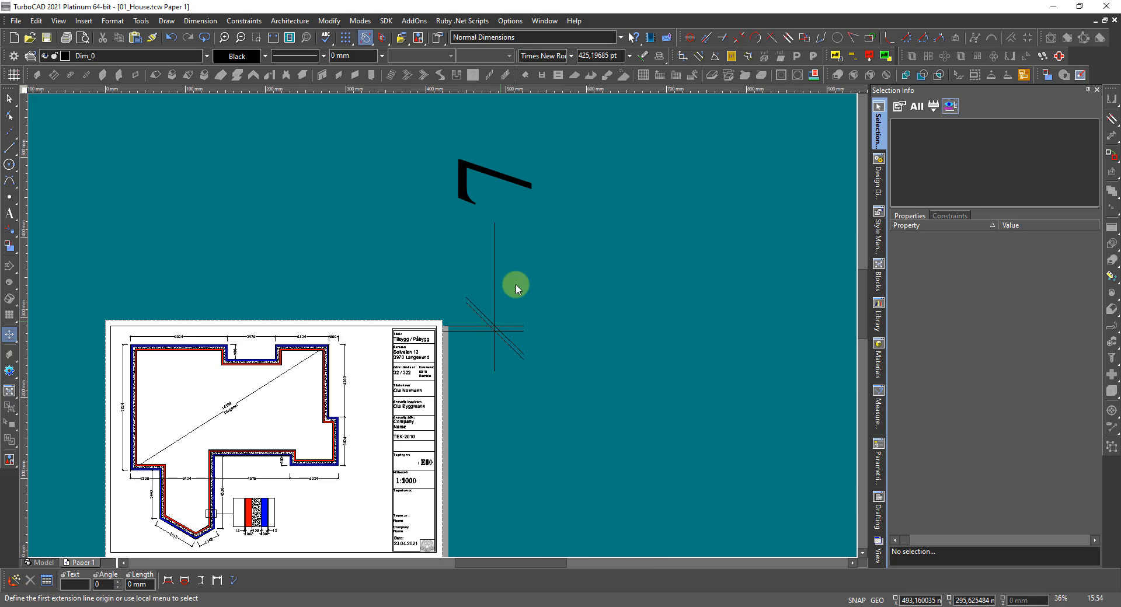
# Set the vertical dimension's primary unit round-off to 0,0001 and its precision to 4.
pyautogui.scroll(2, 500, 251)
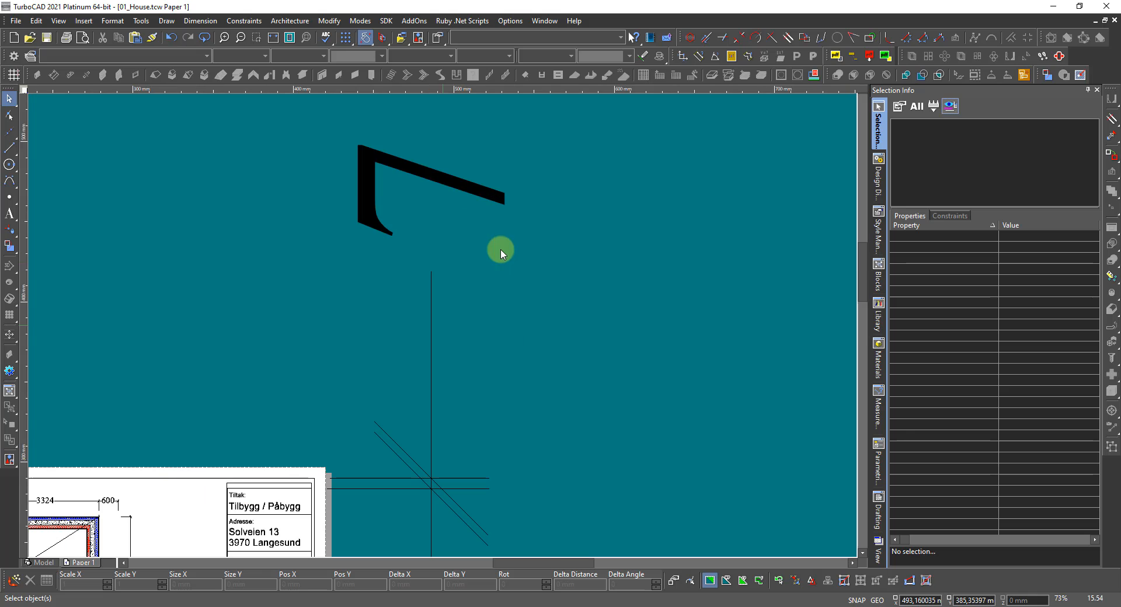
pyautogui.click(490, 198)
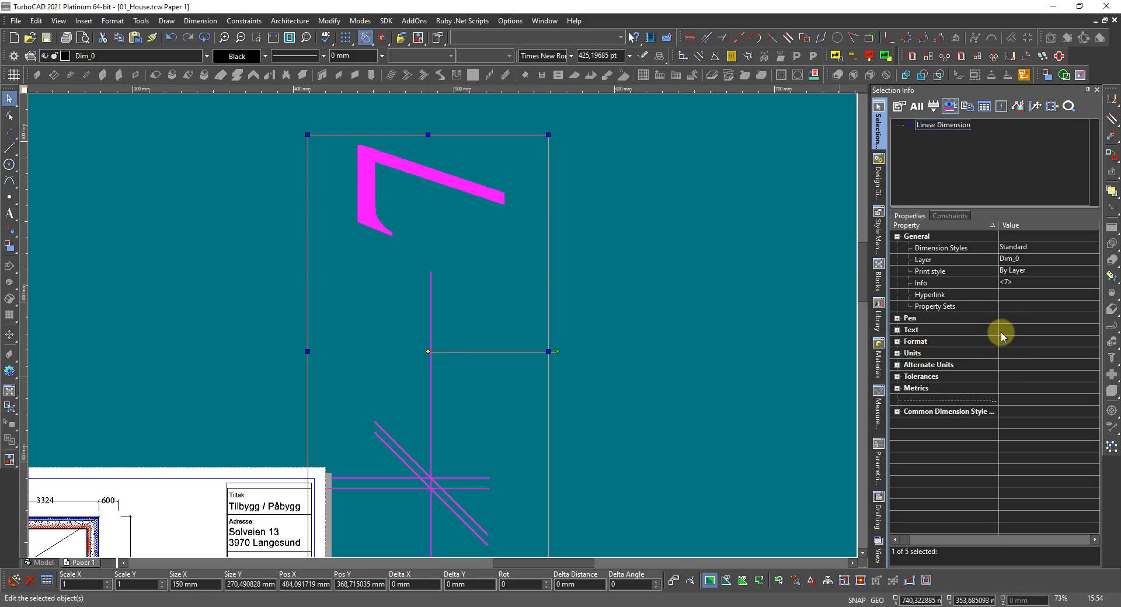
pyautogui.click(896, 354)
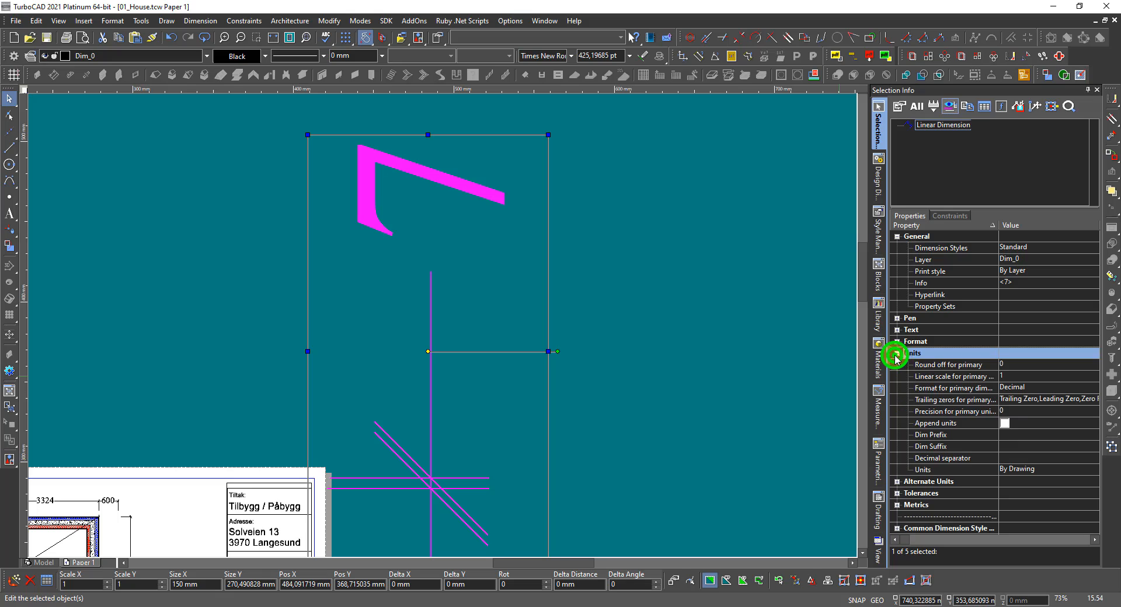
pyautogui.click(1009, 364)
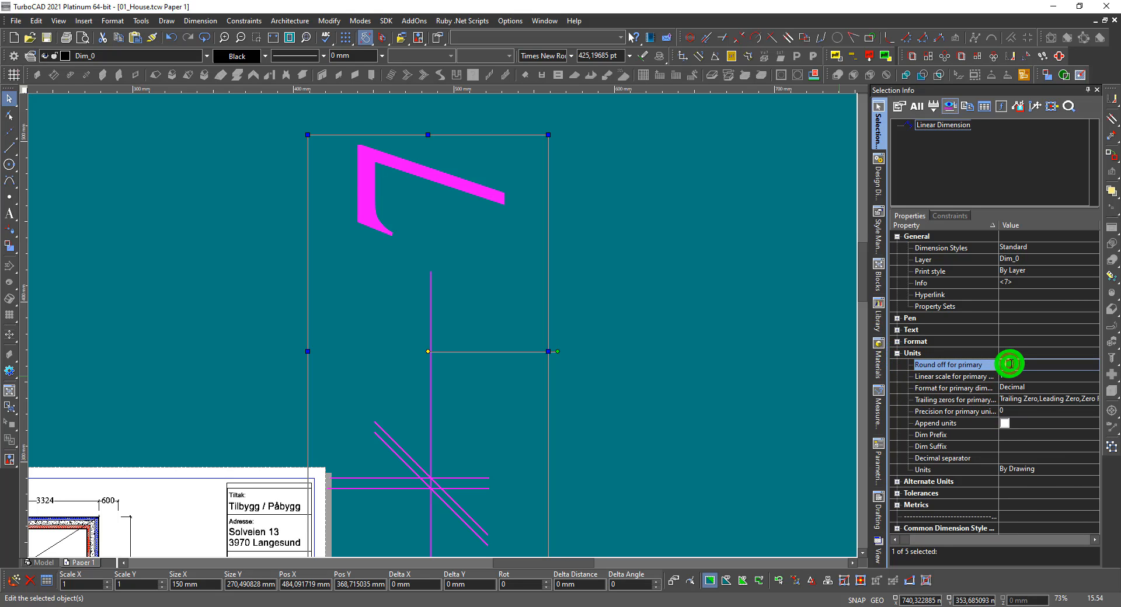
pyautogui.click(921, 363)
pyautogui.click(1020, 412)
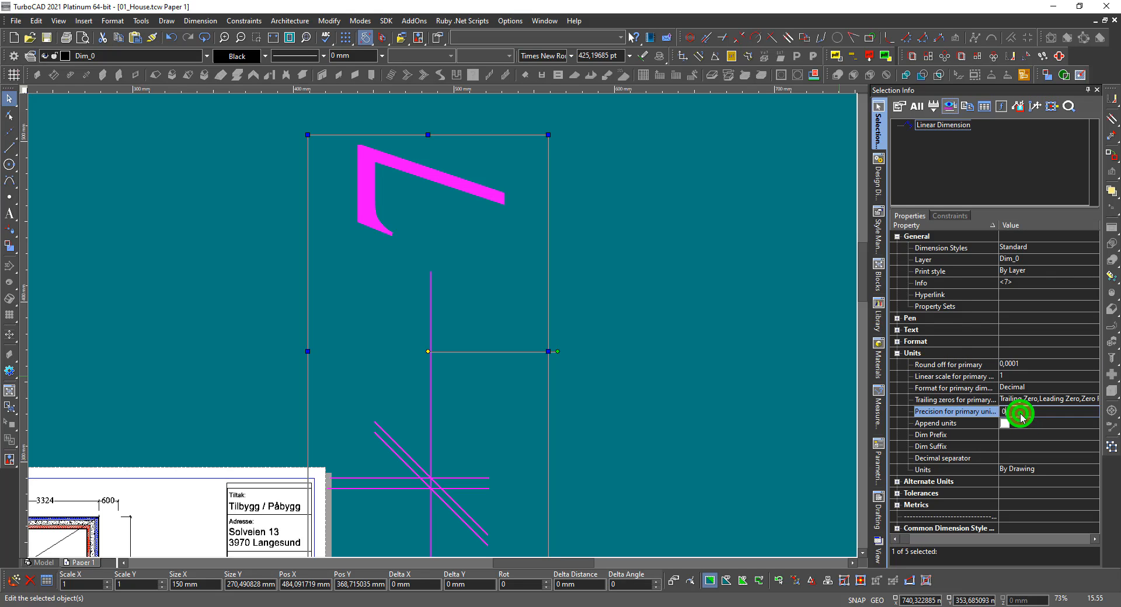
pyautogui.write('4')
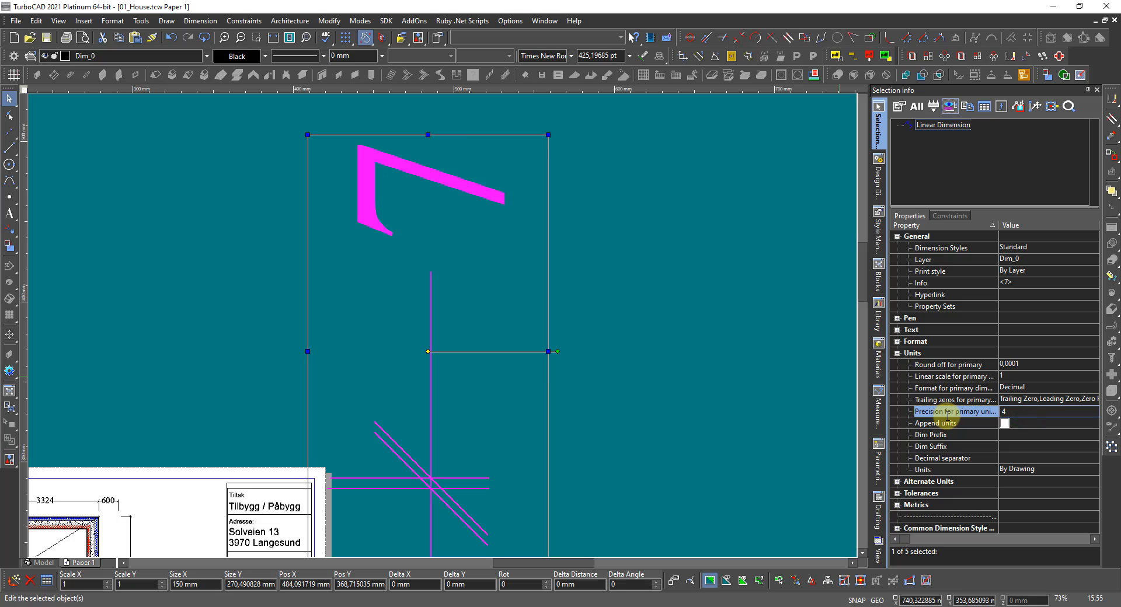
# Inspect the four-decimal reading of the vertical dimension between the title block and frame corners, including its Info value.
pyautogui.click(946, 411)
pyautogui.scroll(-5, 442, 273)
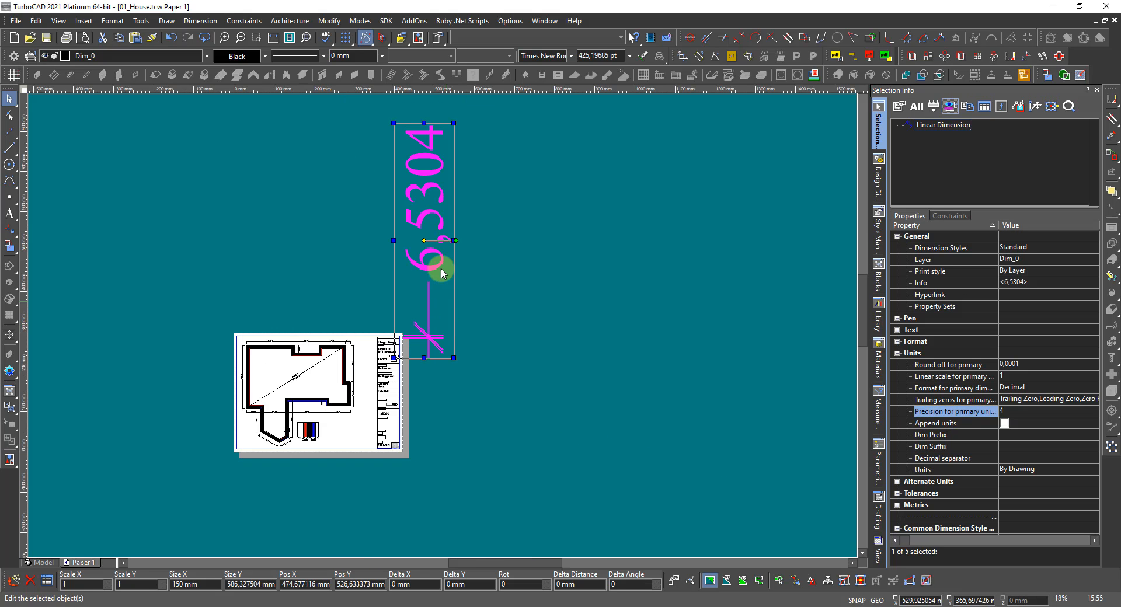
pyautogui.scroll(2, 429, 202)
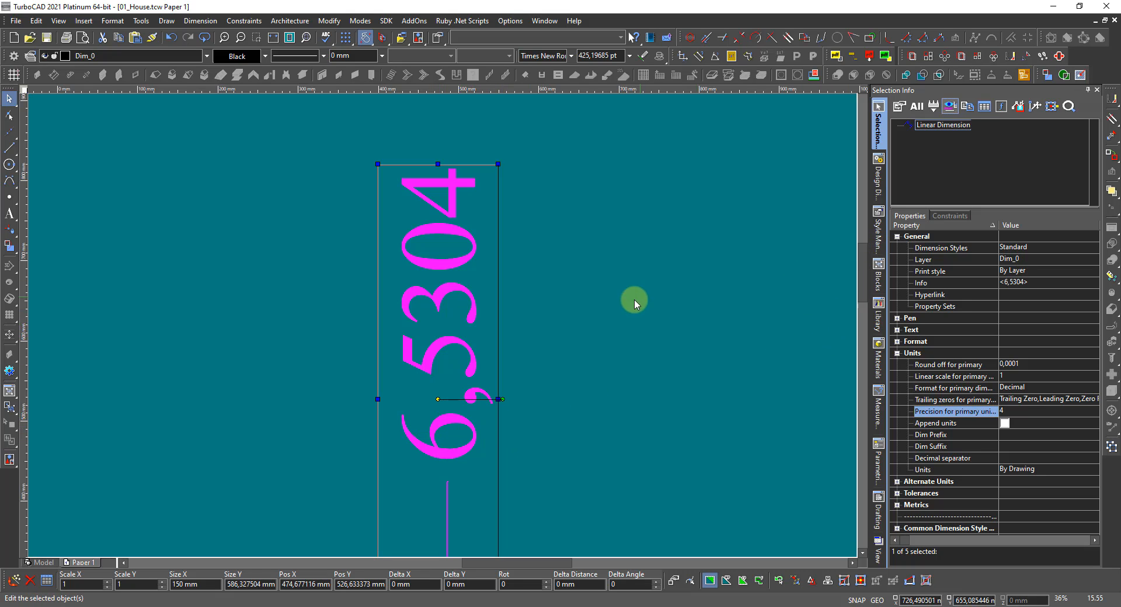
pyautogui.click(1015, 282)
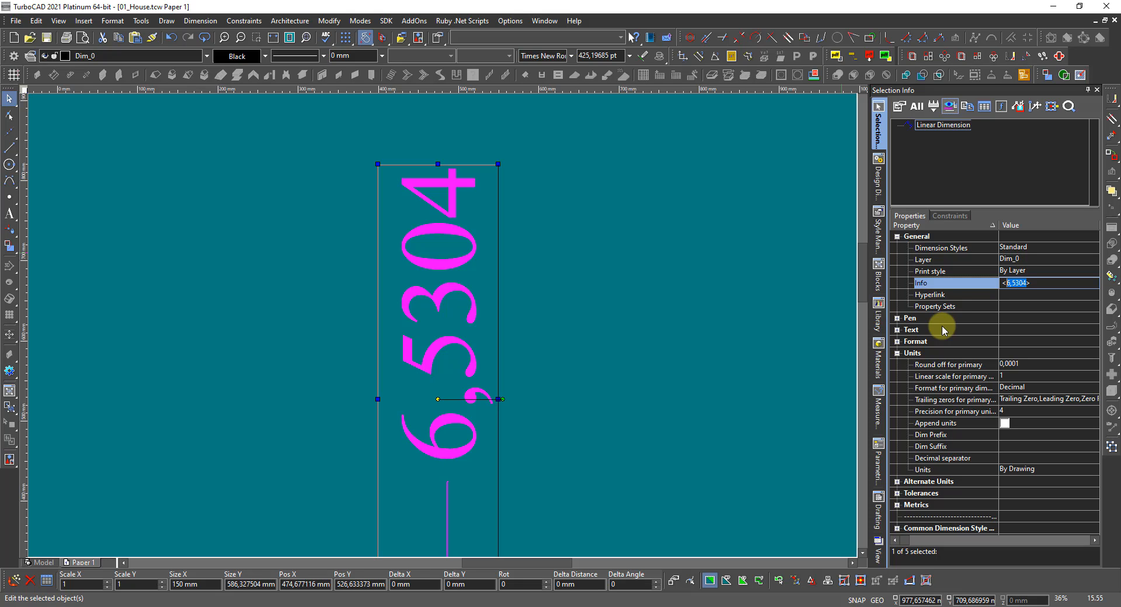
pyautogui.click(786, 356)
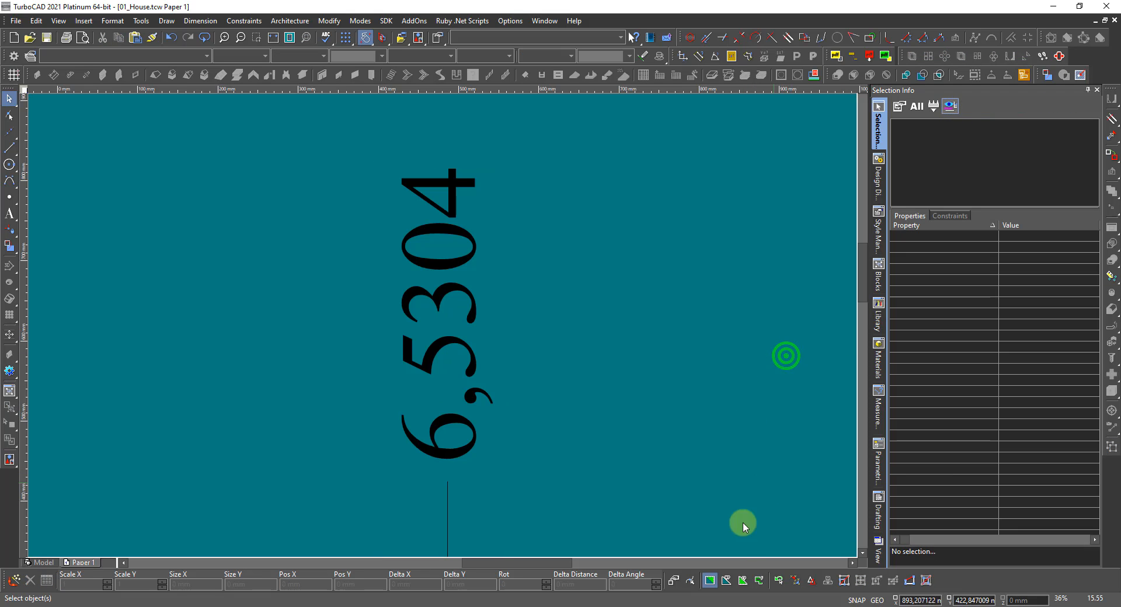
# Switch to Calculator, subtract 2 from 6,5304, multiply the difference by 30, and copy the result.
pyautogui.click(683, 606)
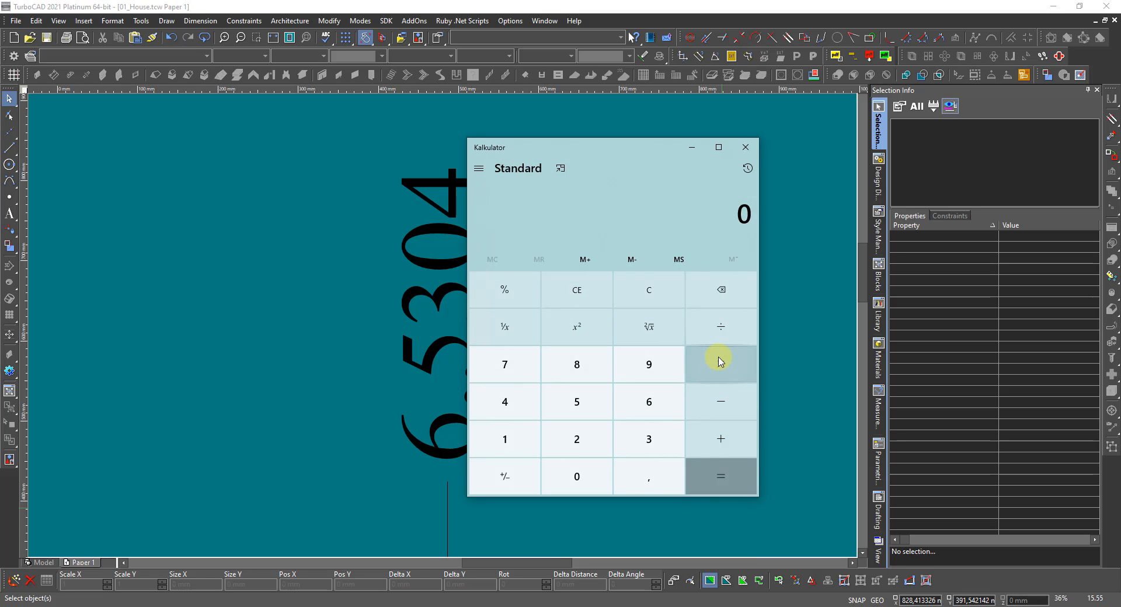
pyautogui.write('6,5304')
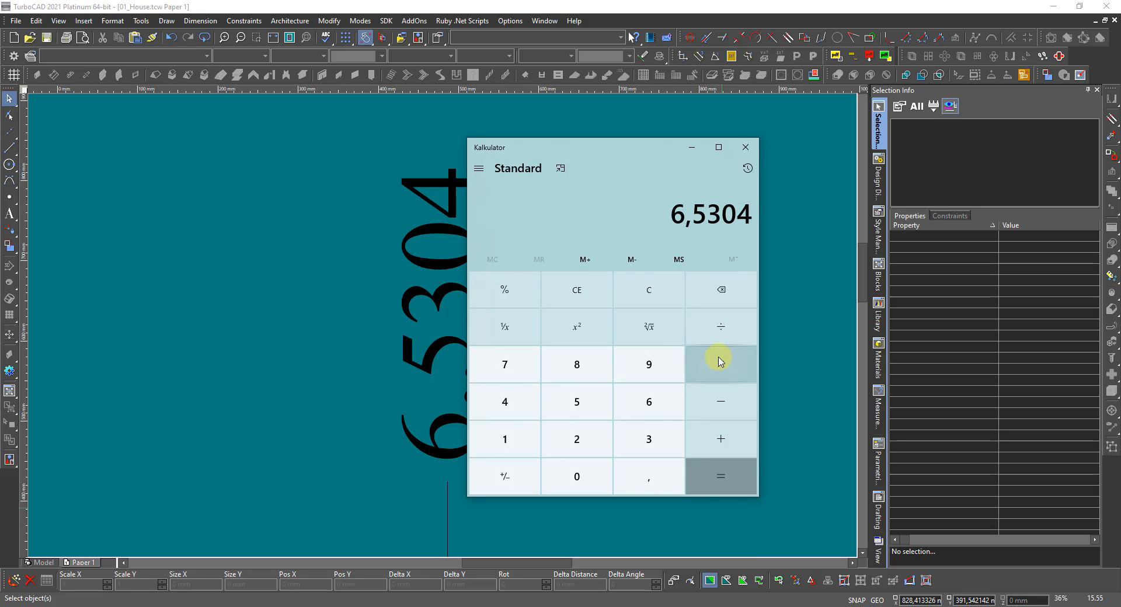
pyautogui.write(' - 2')
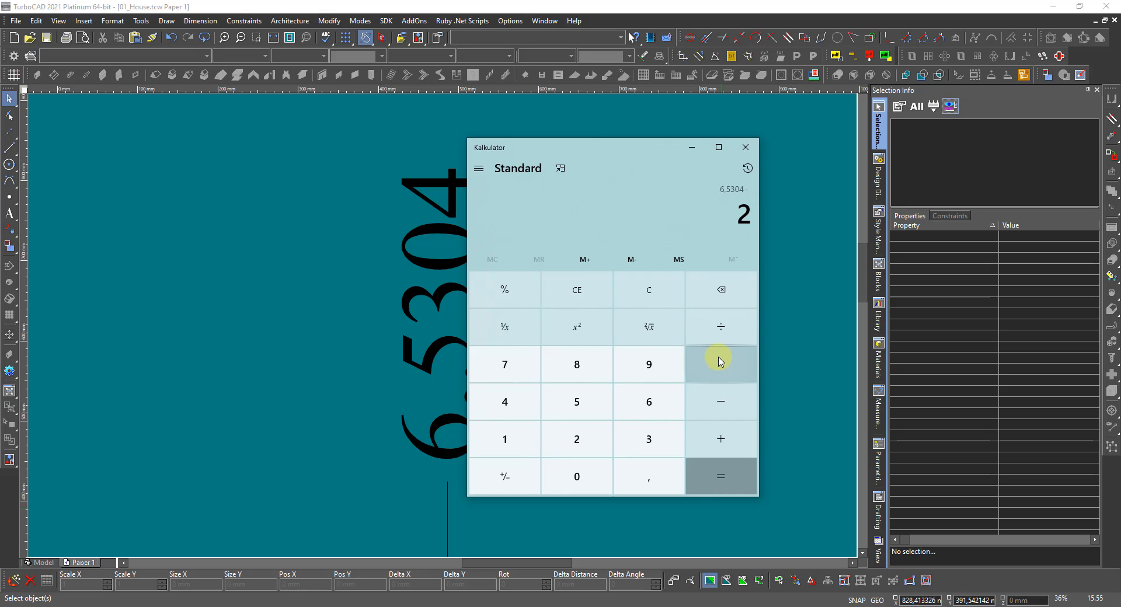
pyautogui.press('Return')
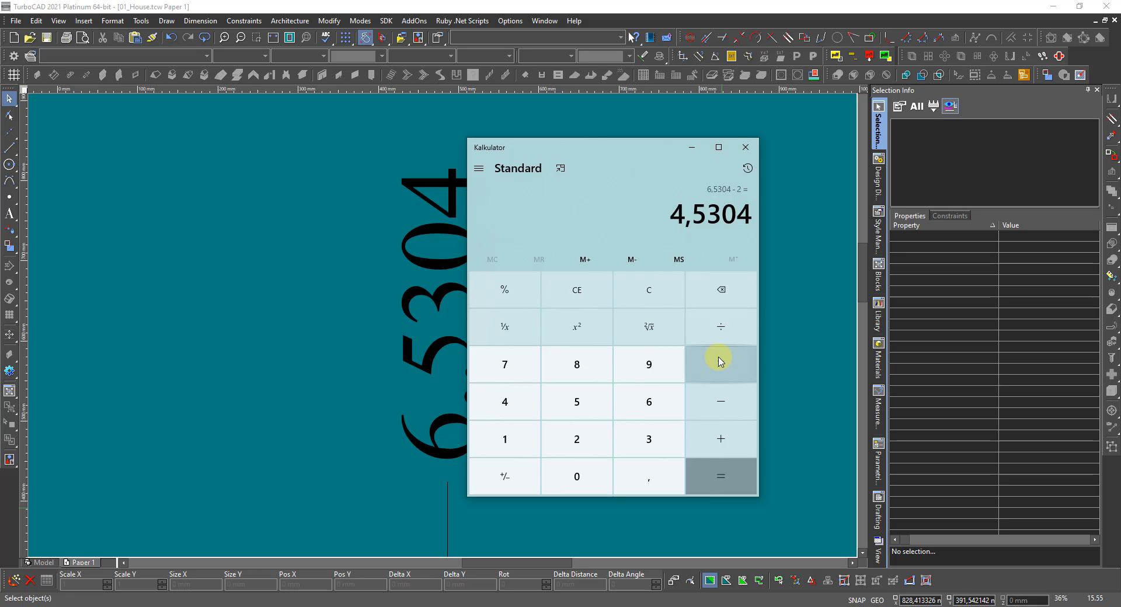
pyautogui.click(719, 361)
pyautogui.write('30')
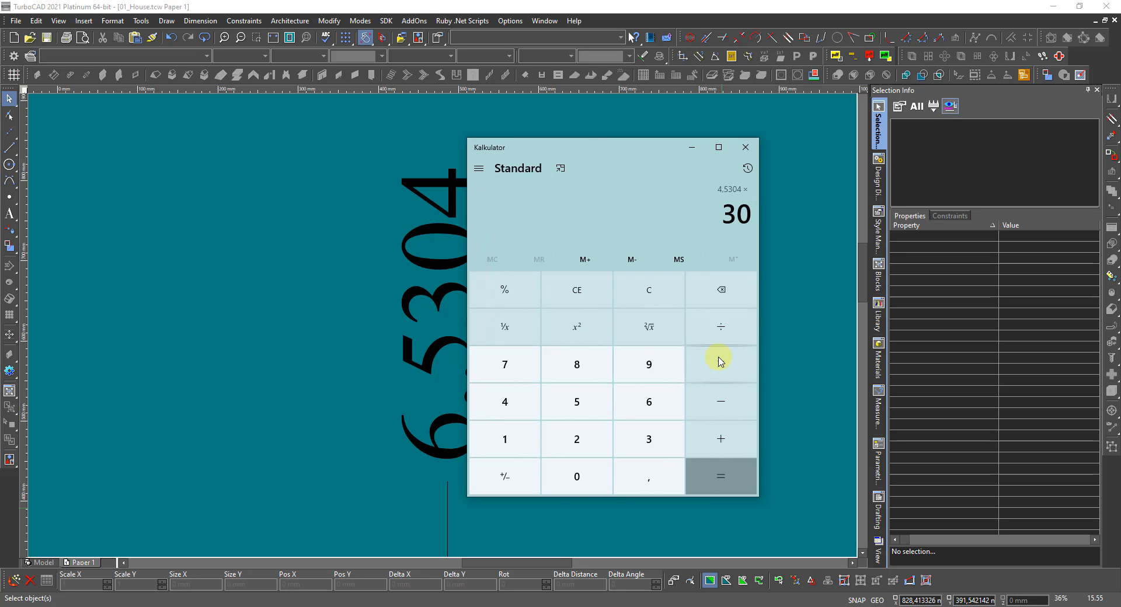
pyautogui.press('Return')
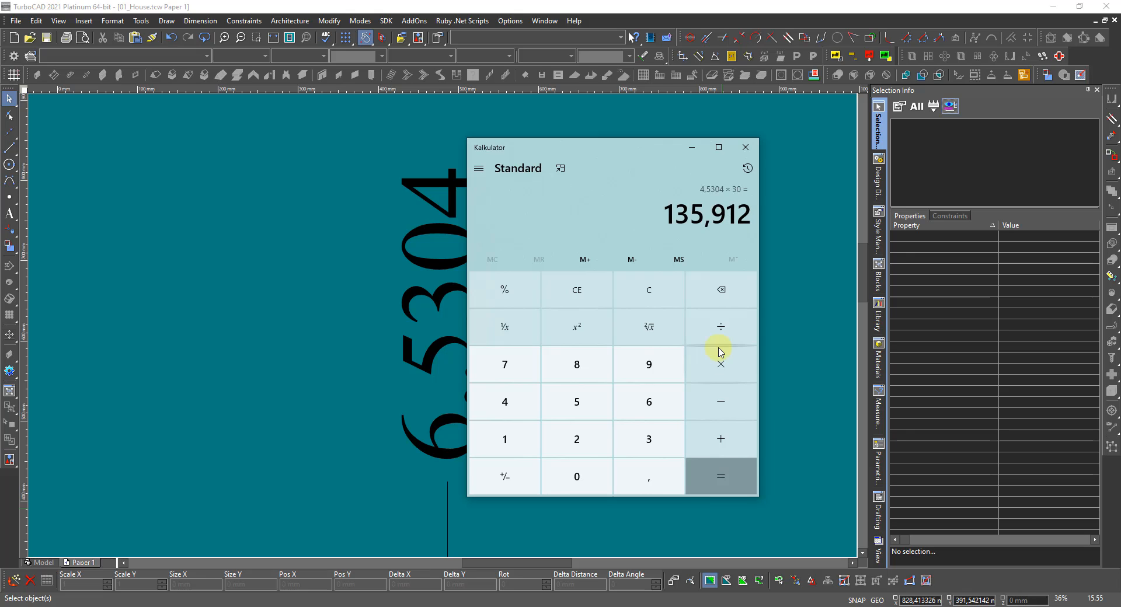
pyautogui.rightClick(650, 217)
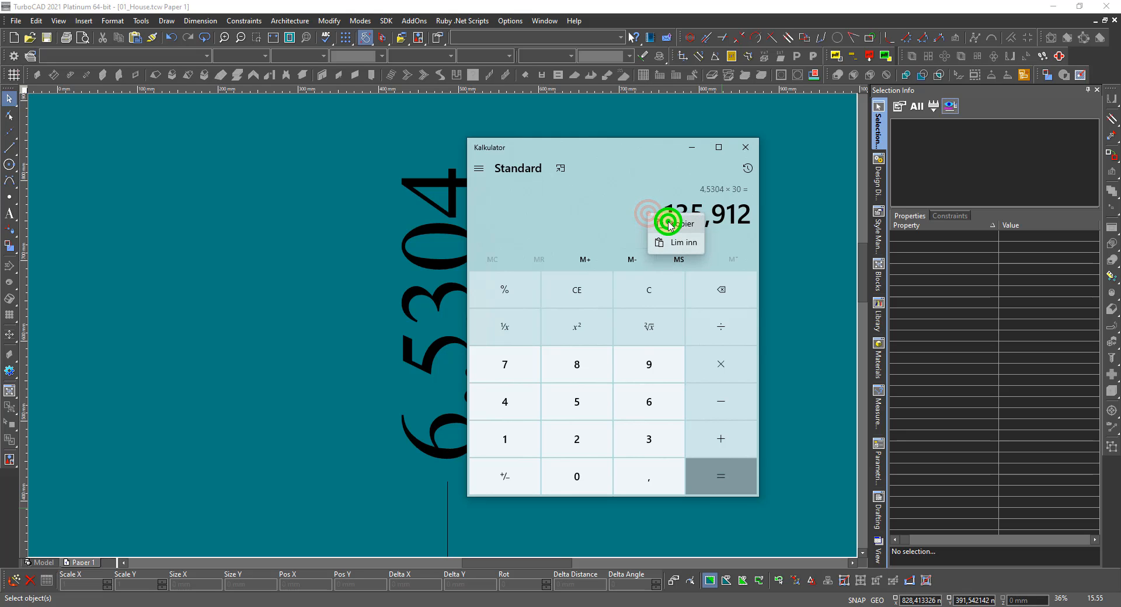
pyautogui.click(669, 224)
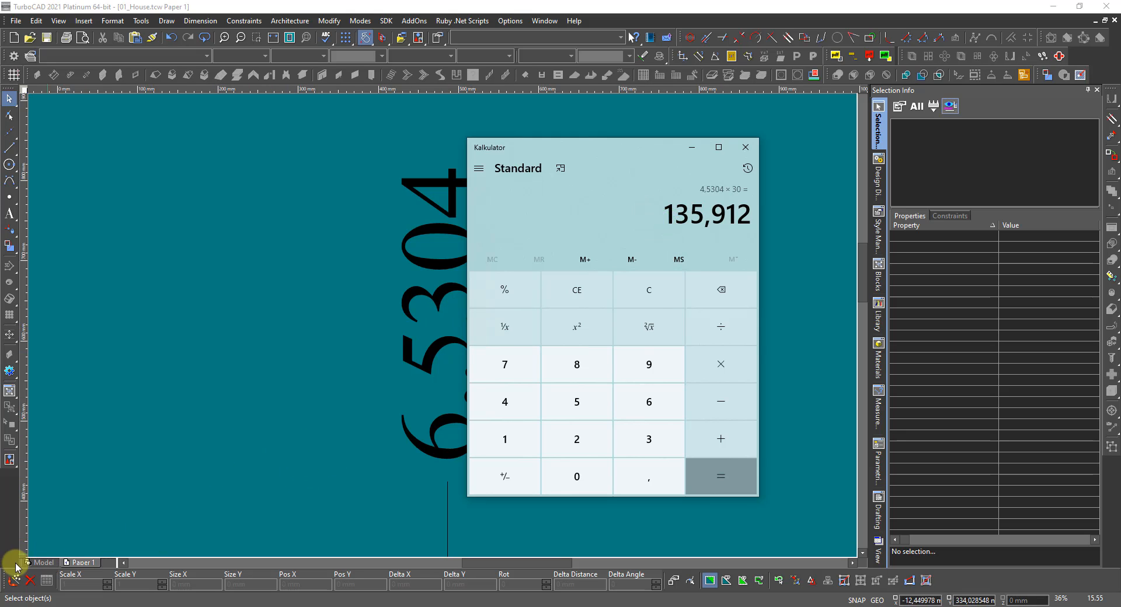
# In TurboCAD's model space, draw a horizontal line about 1630 mm long from the title block's top edge, extending past its right border.
pyautogui.click(44, 563)
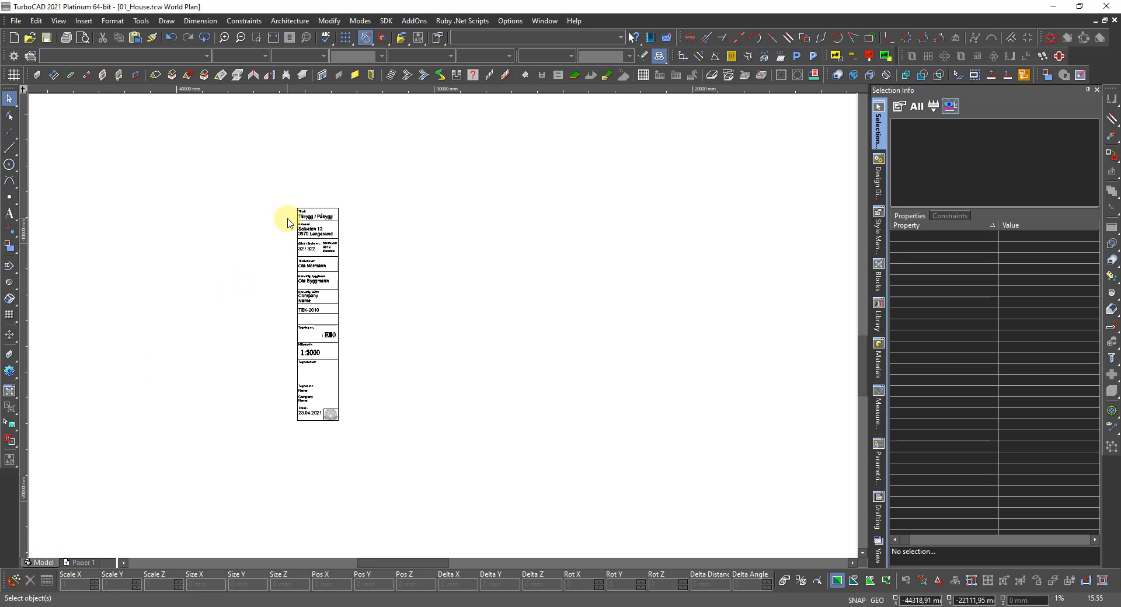
pyautogui.scroll(5, 321, 187)
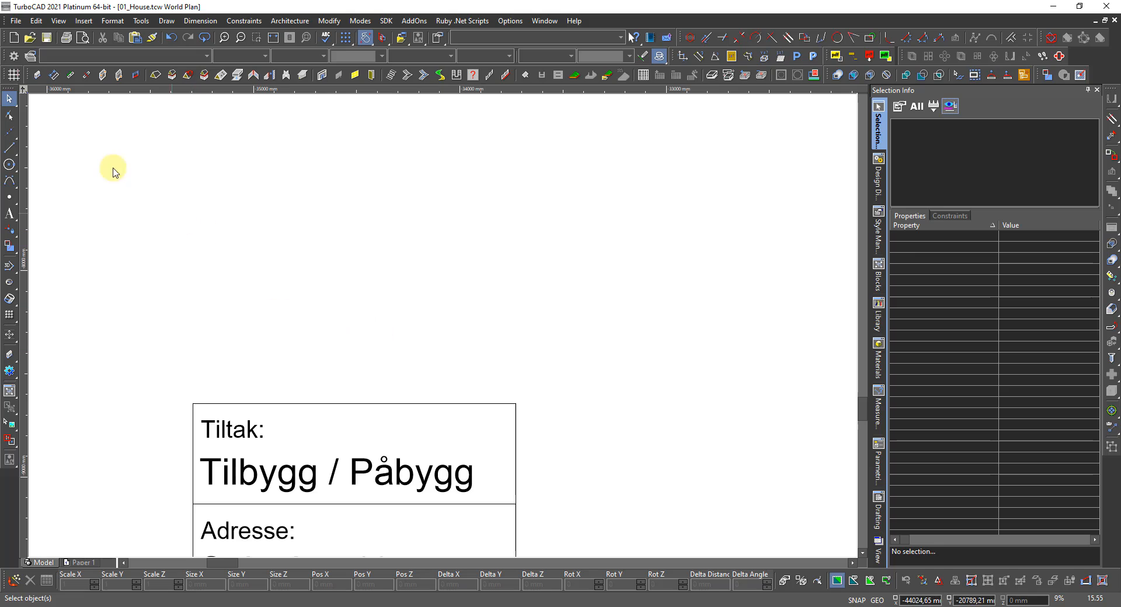
pyautogui.click(9, 149)
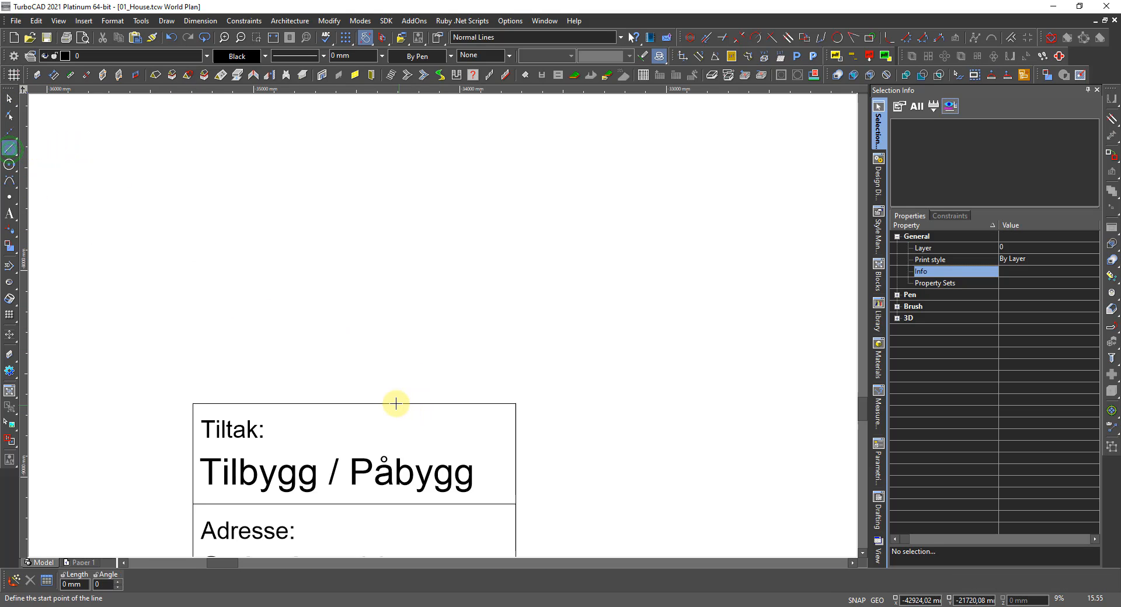
pyautogui.click(395, 403)
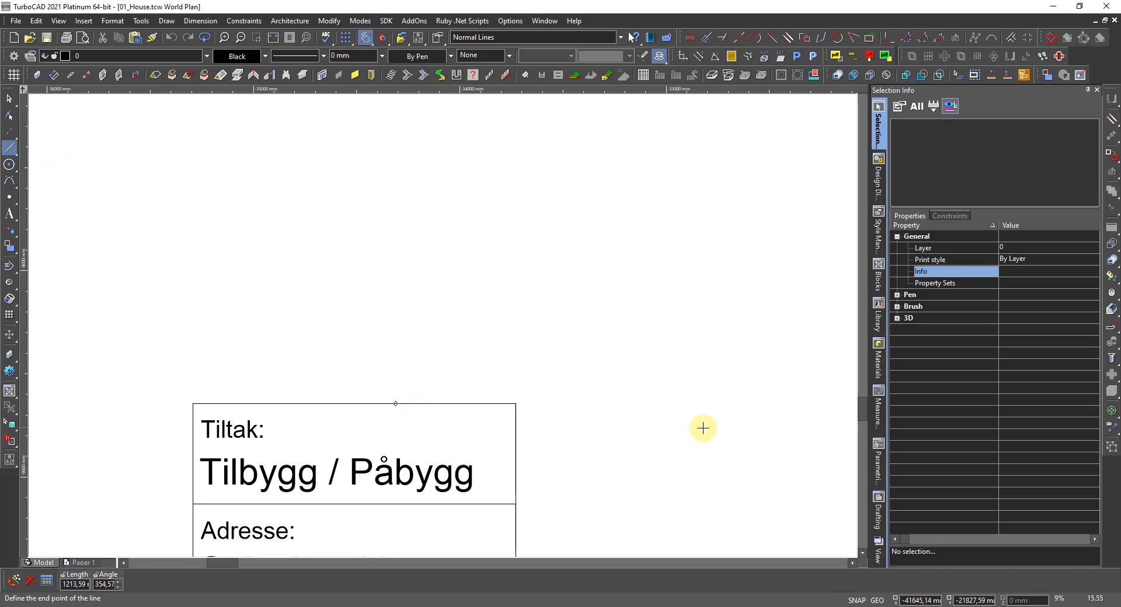
pyautogui.click(731, 424)
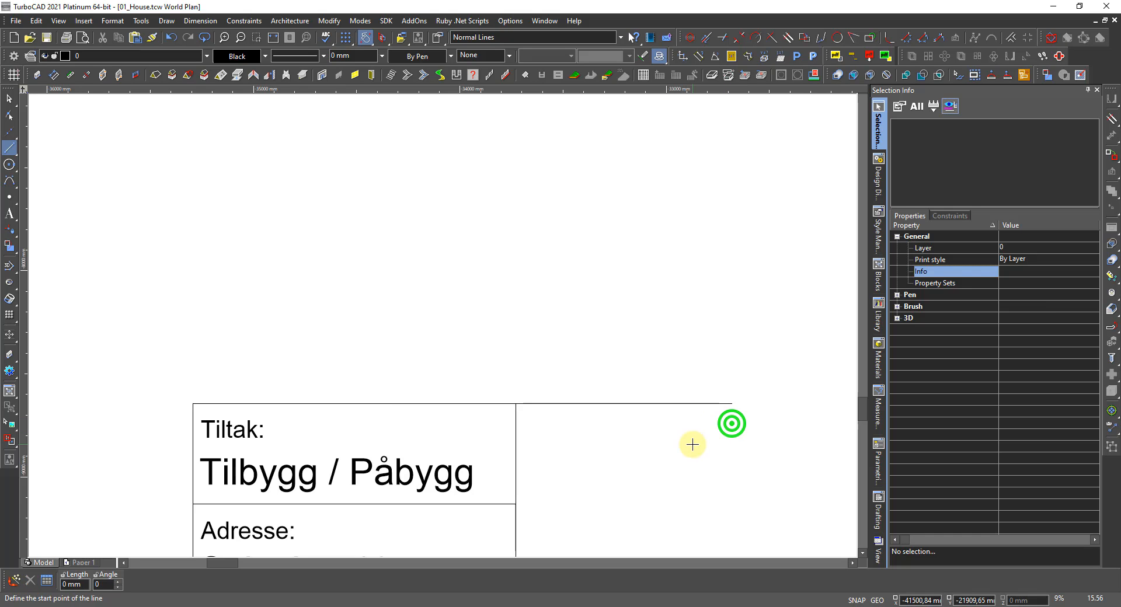
pyautogui.press('Escape')
# Shift the horizontal helper line up by 135,912 mm in Y.
pyautogui.click(607, 403)
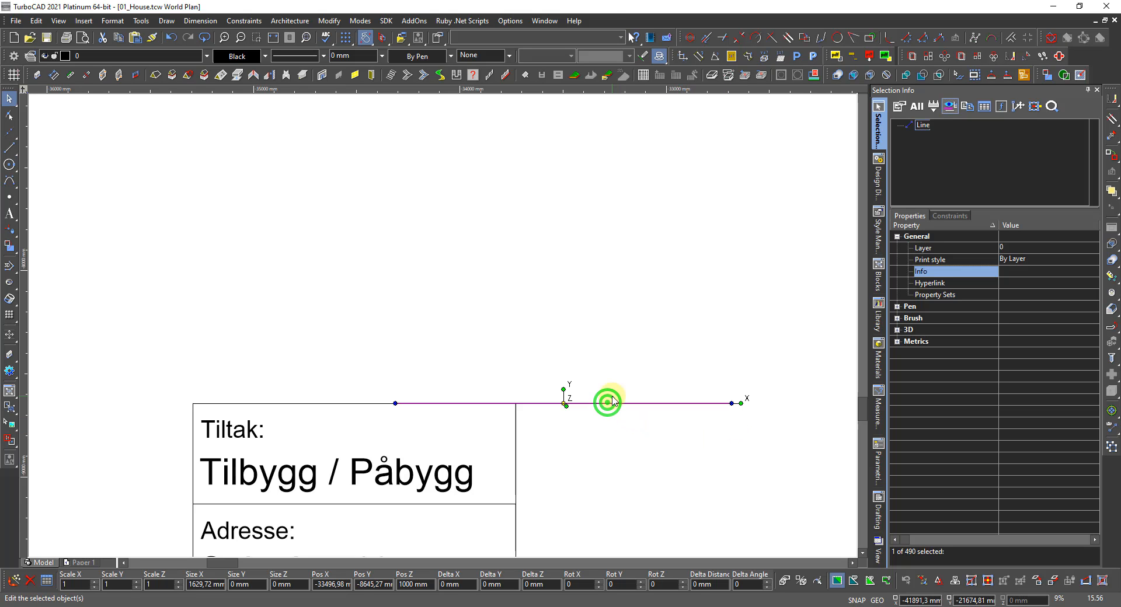
pyautogui.click(501, 584)
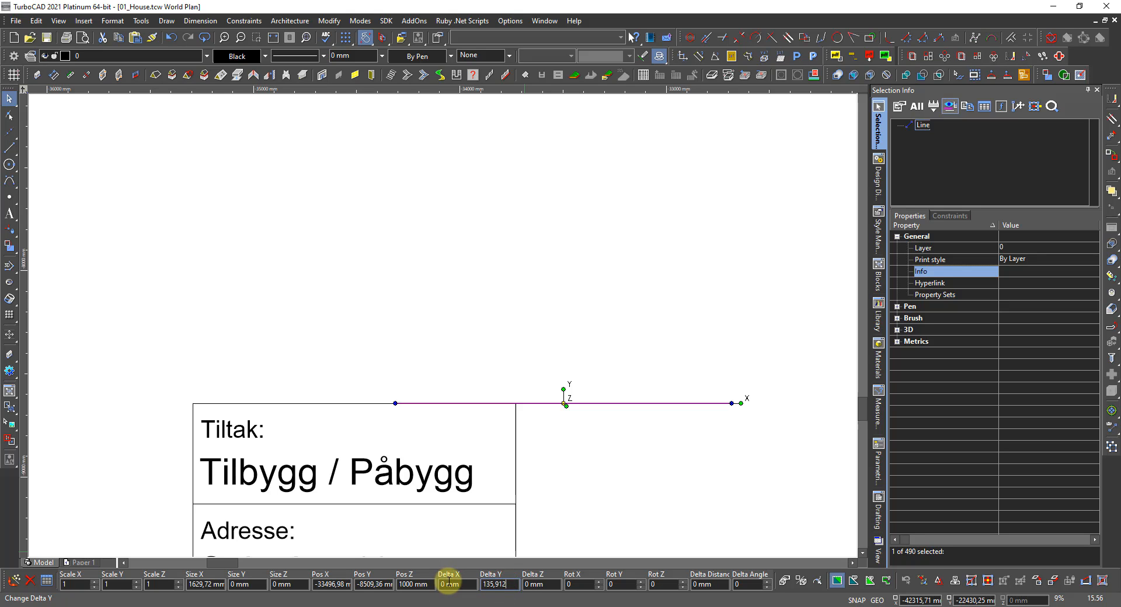
pyautogui.write('135,912')
pyautogui.press('Return')
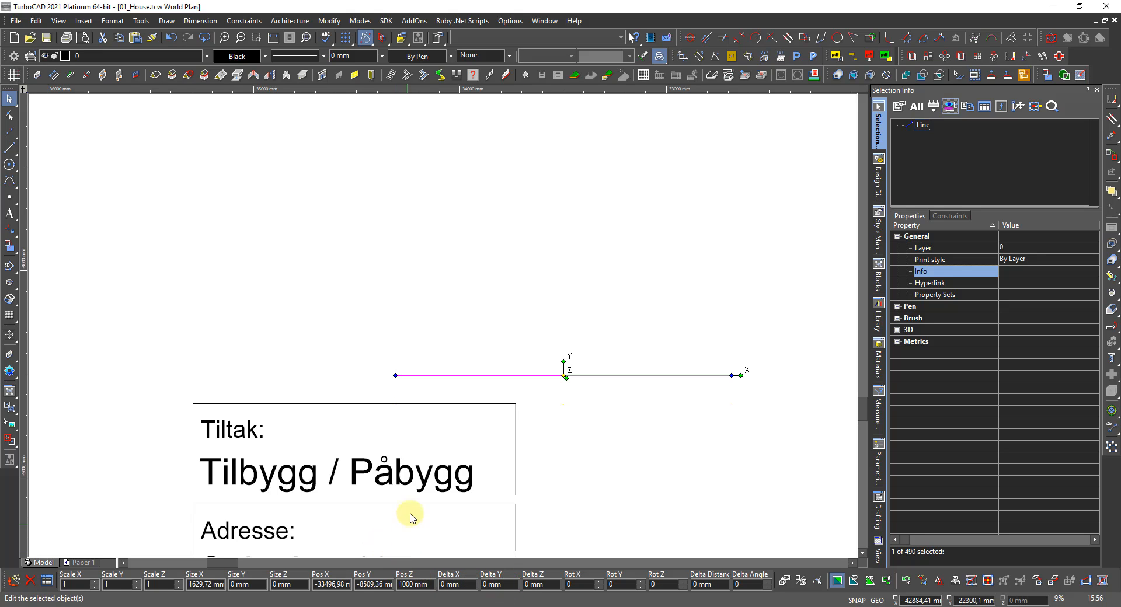
# Stretch the top edge of the title block's outer border polyline up to the helper line.
pyautogui.click(346, 334)
pyautogui.click(367, 401)
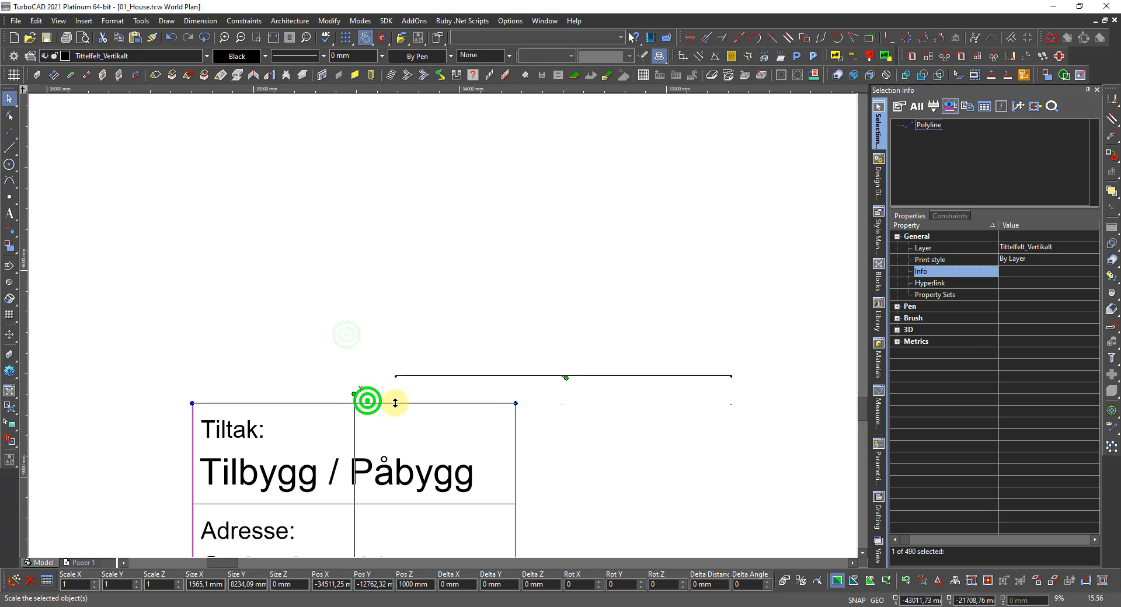
pyautogui.moveTo(403, 404); pyautogui.dragTo(407, 378)
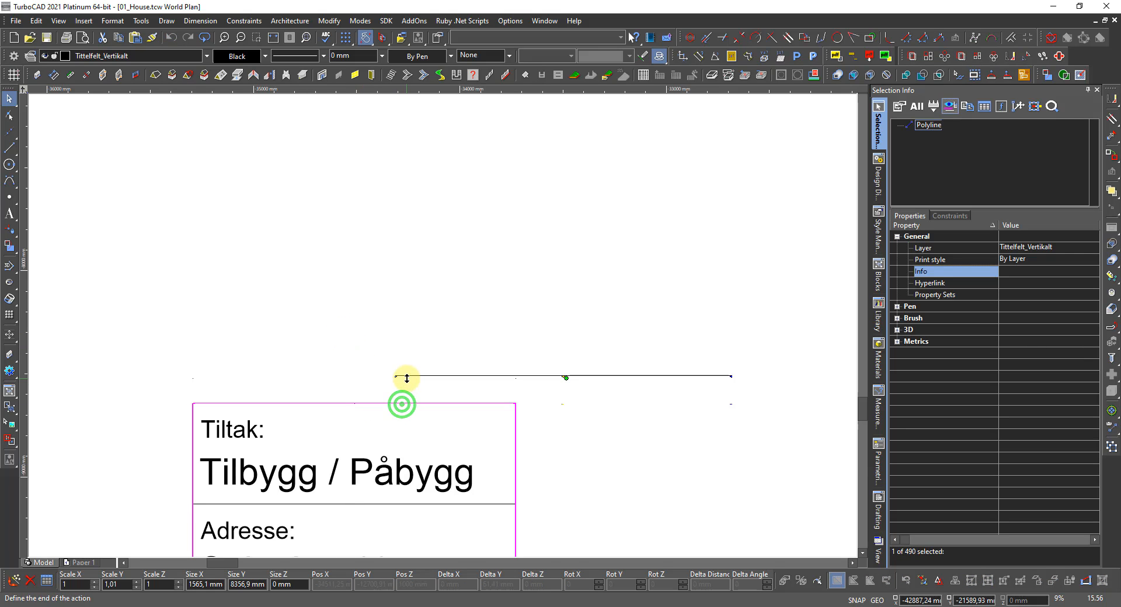
pyautogui.click(407, 377)
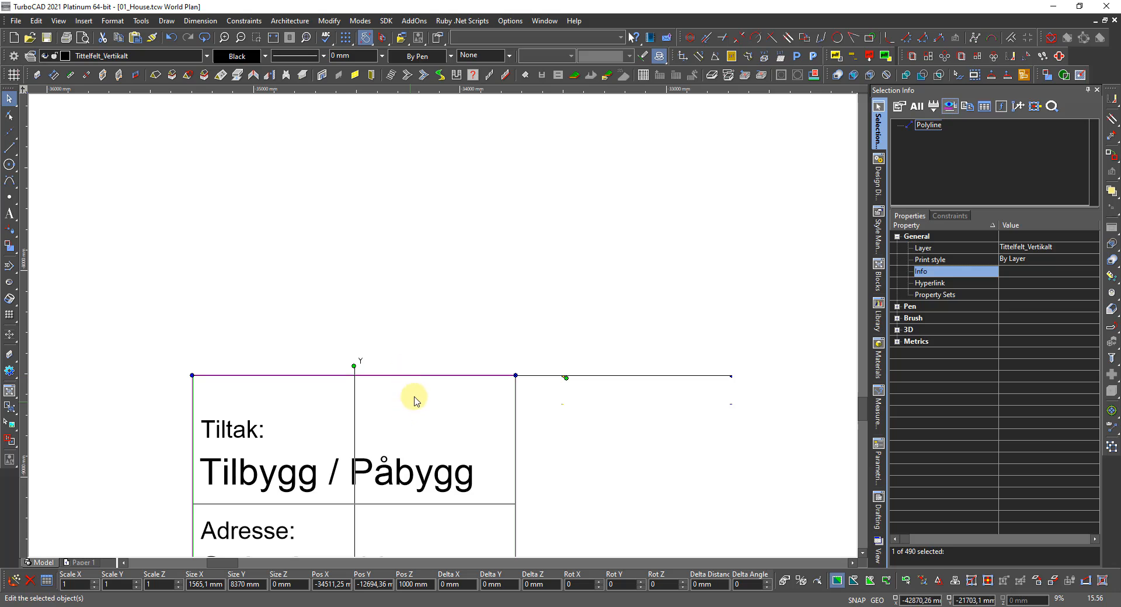
pyautogui.click(414, 398)
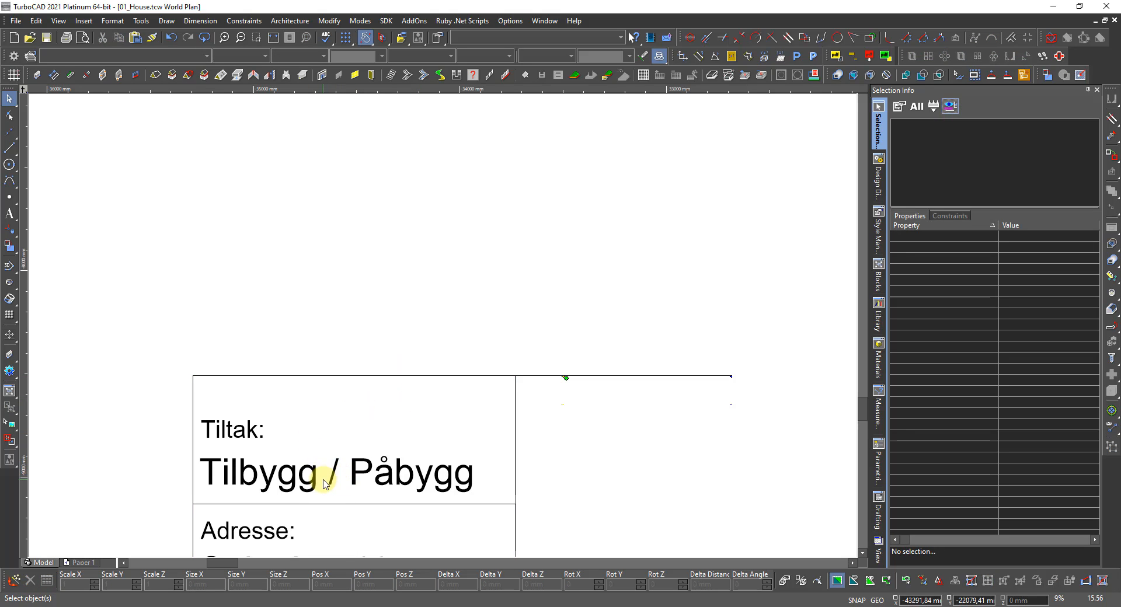
# On Paper 1, extend the title block viewport's top edge upward to just below the frame, making it about 281 mm tall.
pyautogui.click(80, 564)
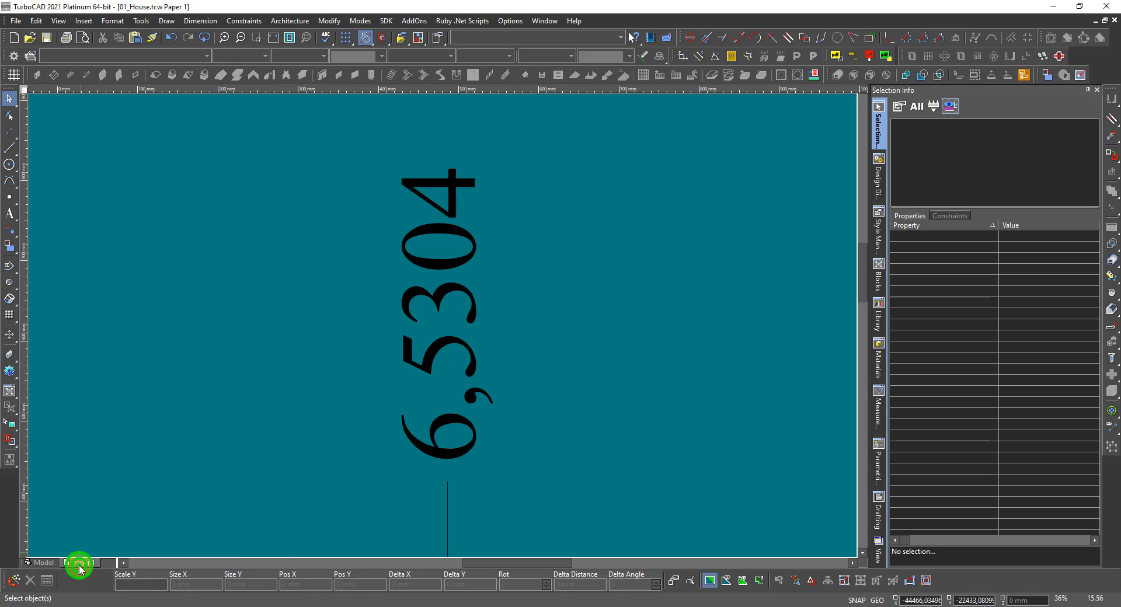
pyautogui.scroll(-2, 132, 526)
pyautogui.scroll(2, 489, 350)
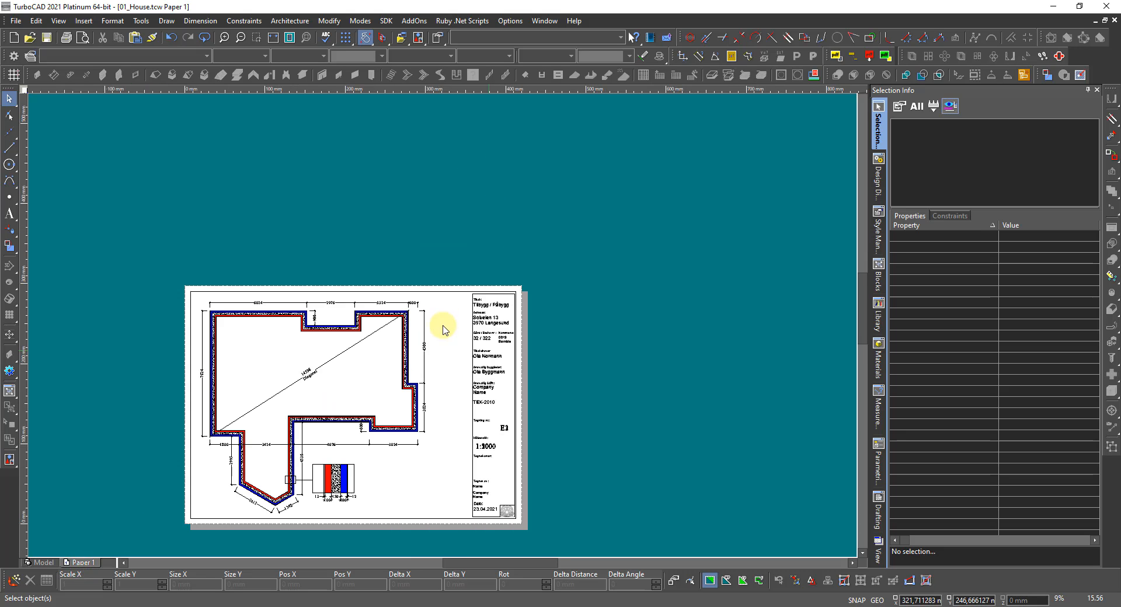
pyautogui.scroll(5, 442, 329)
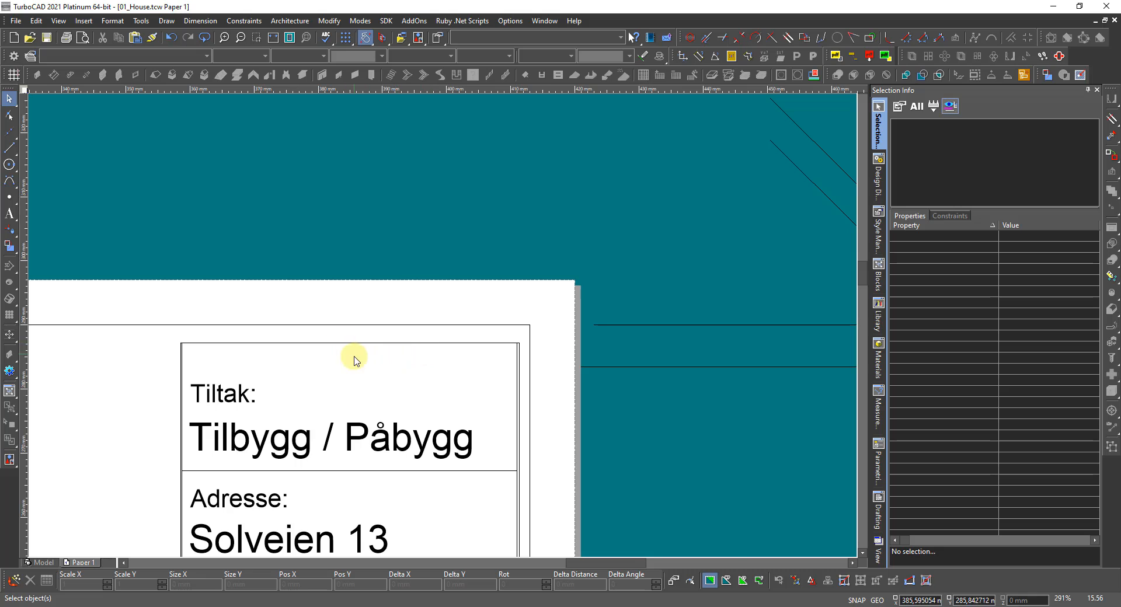
pyautogui.scroll(2, 425, 347)
pyautogui.scroll(-2, 454, 334)
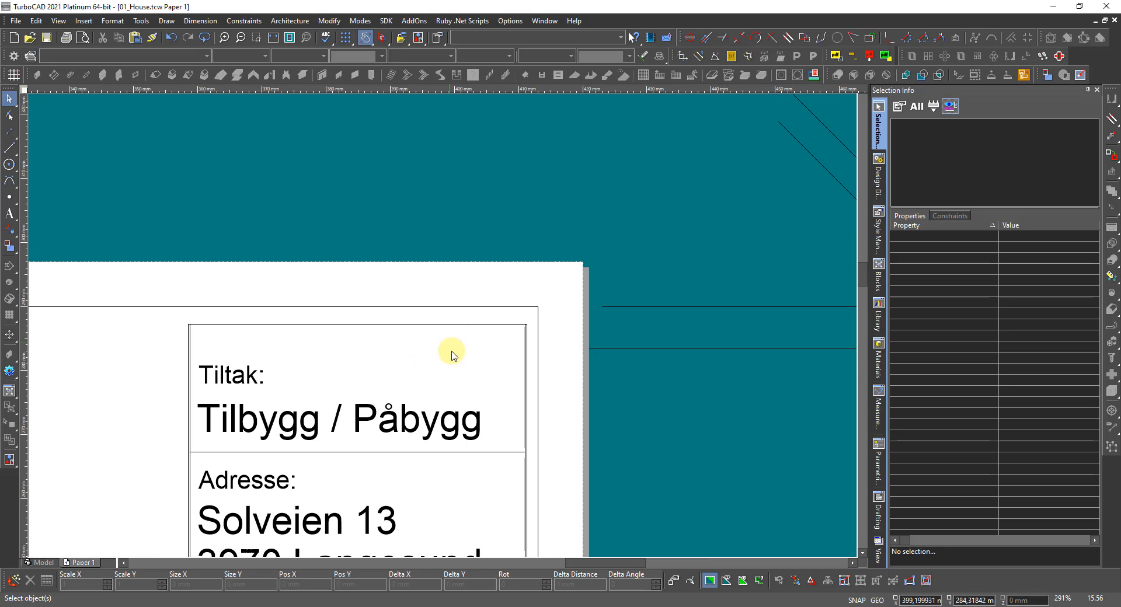
pyautogui.scroll(2, 333, 345)
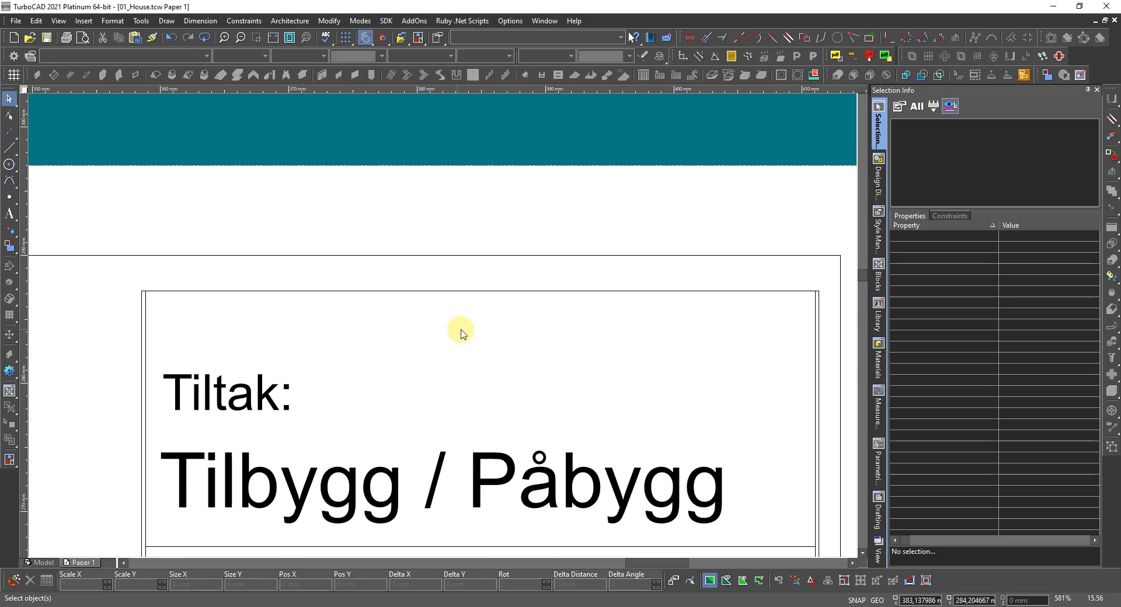
pyautogui.click(486, 291)
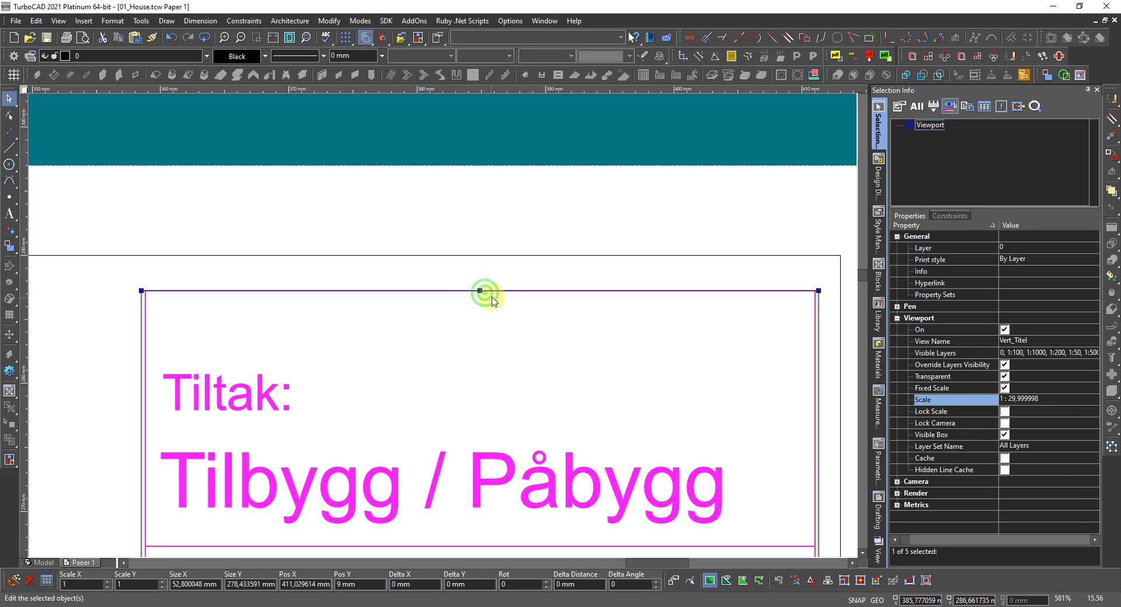
pyautogui.click(494, 291)
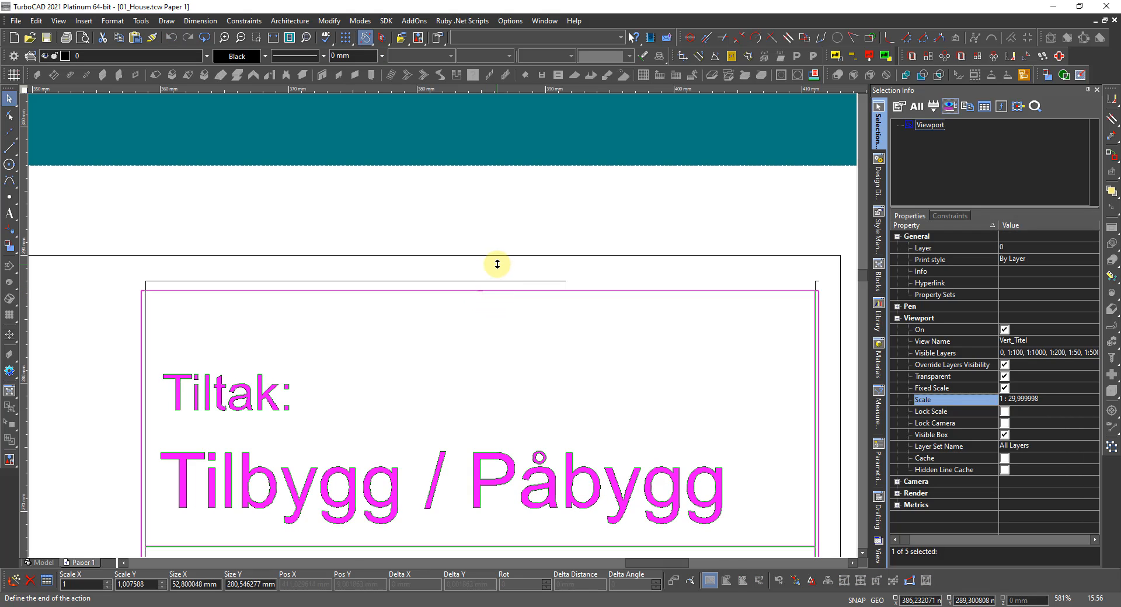
pyautogui.click(494, 261)
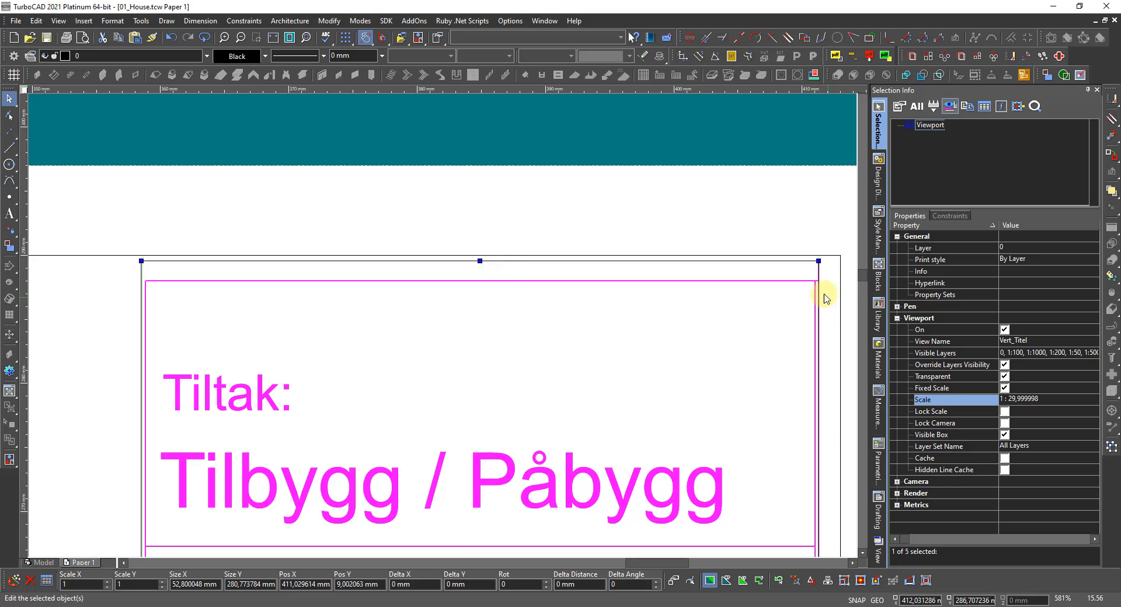
# Widen the title block viewport from its right edge toward the frame to about 53,4 mm.
pyautogui.scroll(1, 825, 293)
pyautogui.click(432, 343)
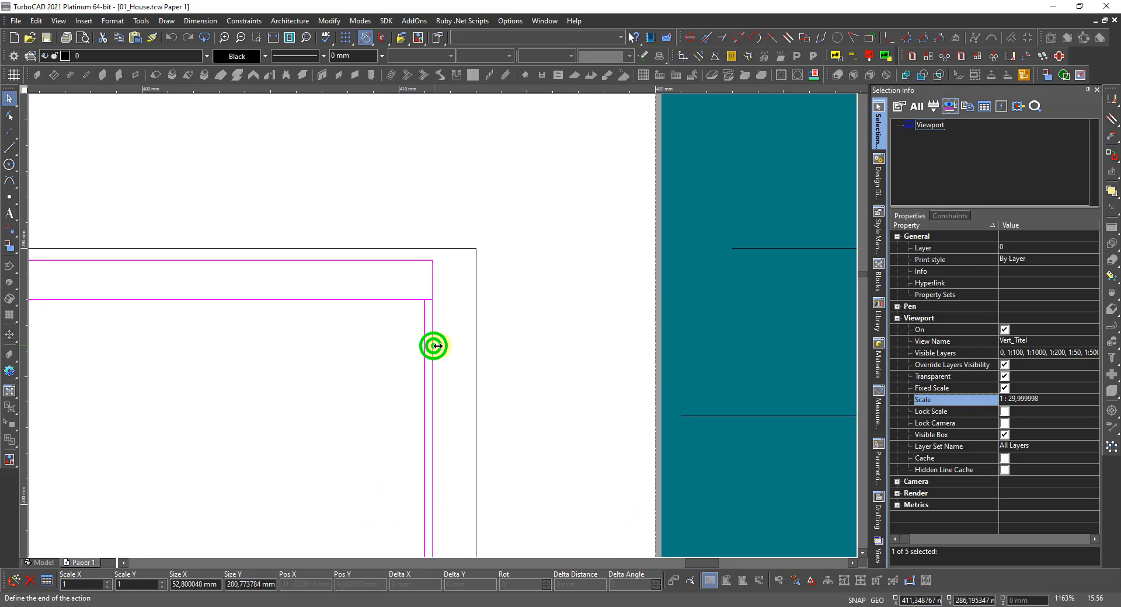
pyautogui.click(449, 346)
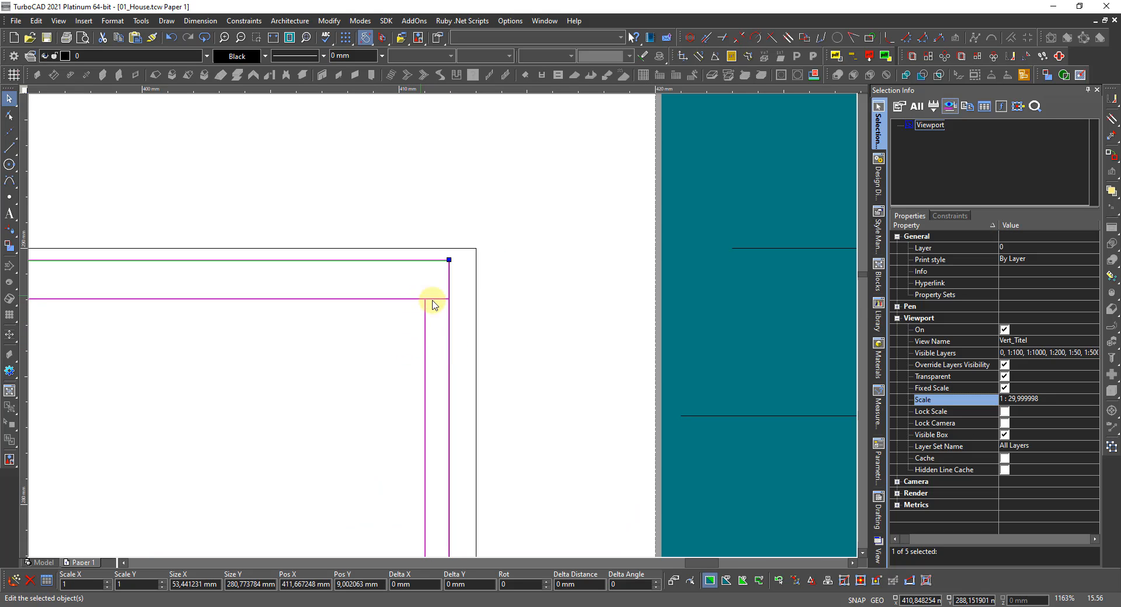
pyautogui.press('Escape')
# Start a linear dimension for the gap between the title block's upper-right corner and the frame.
pyautogui.scroll(-1, 409, 327)
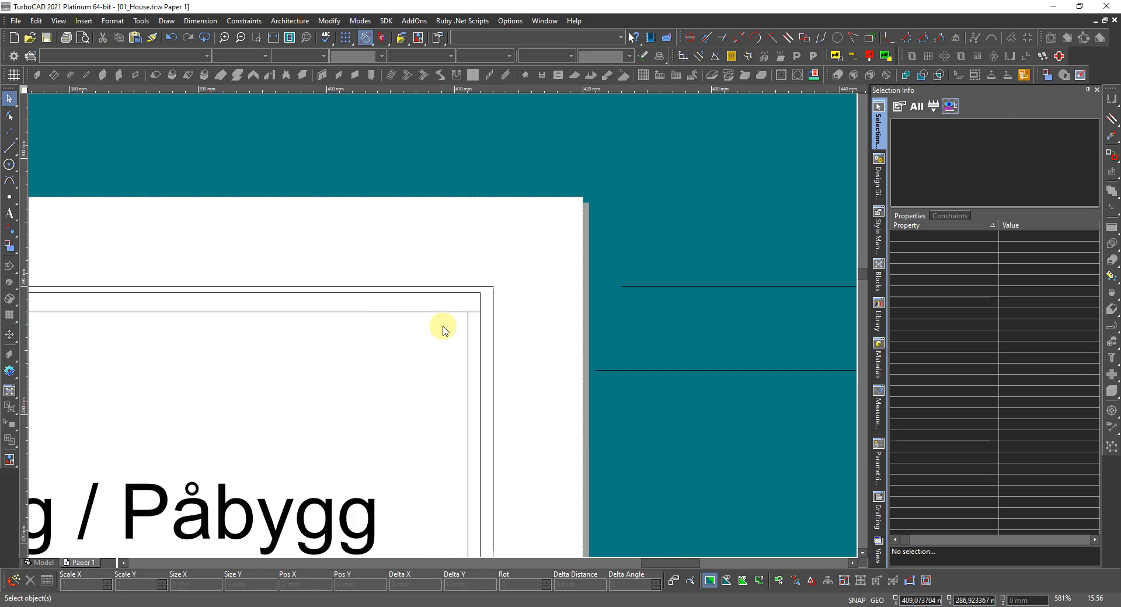
pyautogui.scroll(1, 457, 339)
pyautogui.rightClick(442, 323)
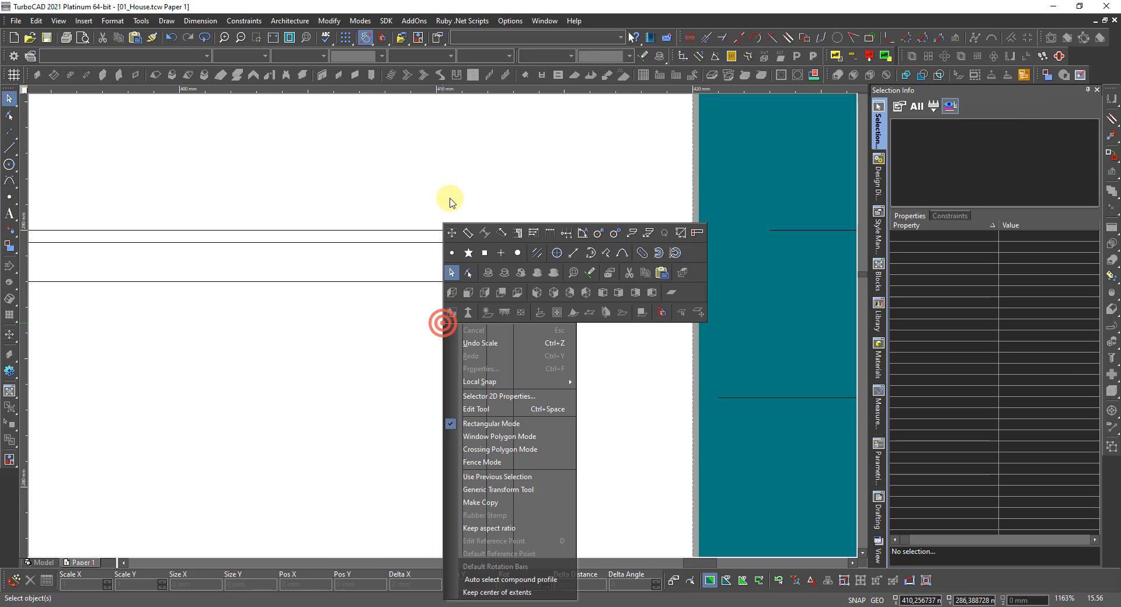
pyautogui.click(451, 238)
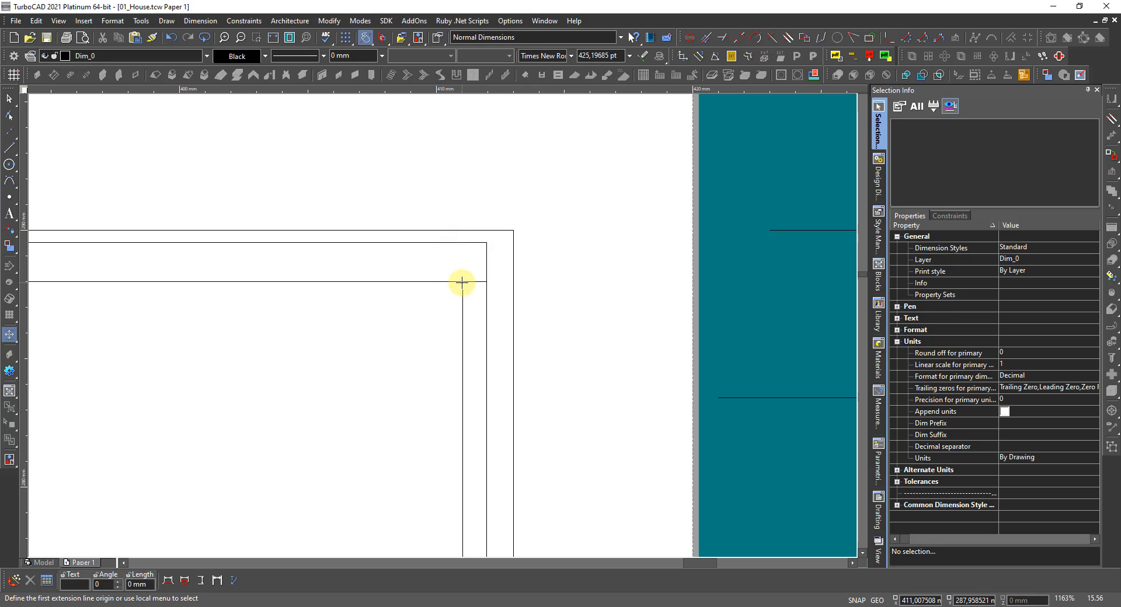
pyautogui.click(461, 282)
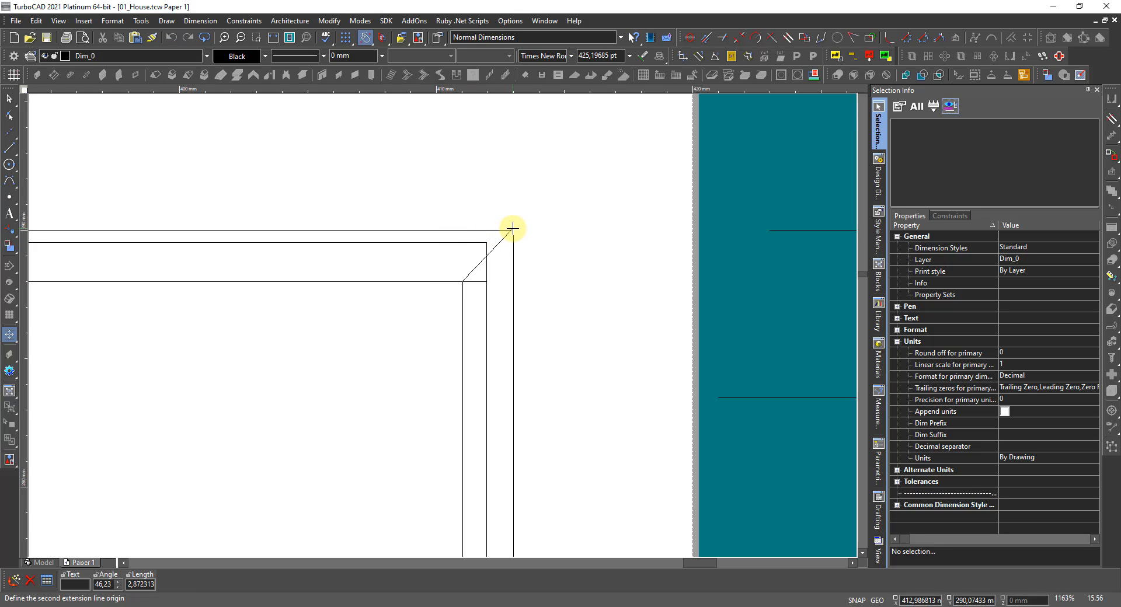
pyautogui.click(513, 232)
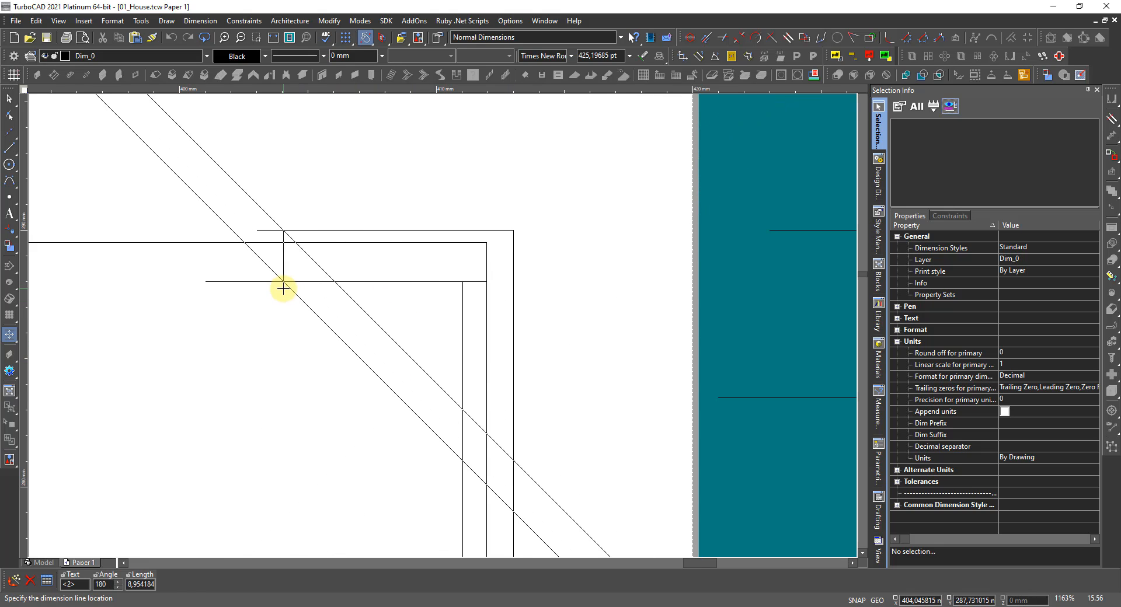
pyautogui.press('Escape')
# Delete the stray linear dimension whose lines extend beyond the edge of the paper sheet.
pyautogui.scroll(-1, 292, 296)
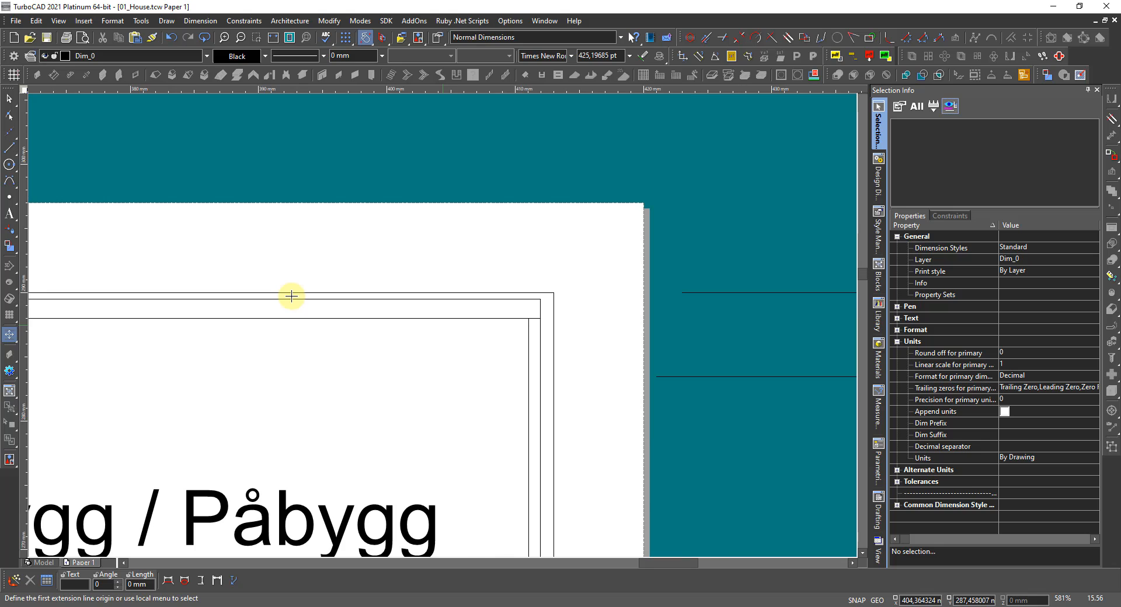
pyautogui.scroll(-1, 440, 330)
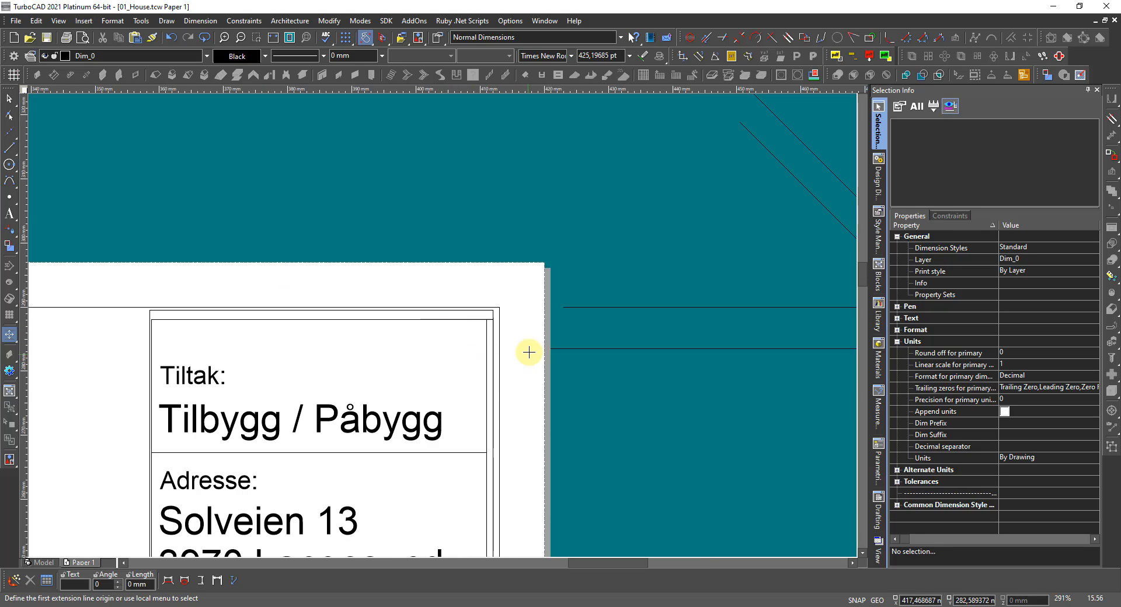
pyautogui.press('space')
pyautogui.click(618, 349)
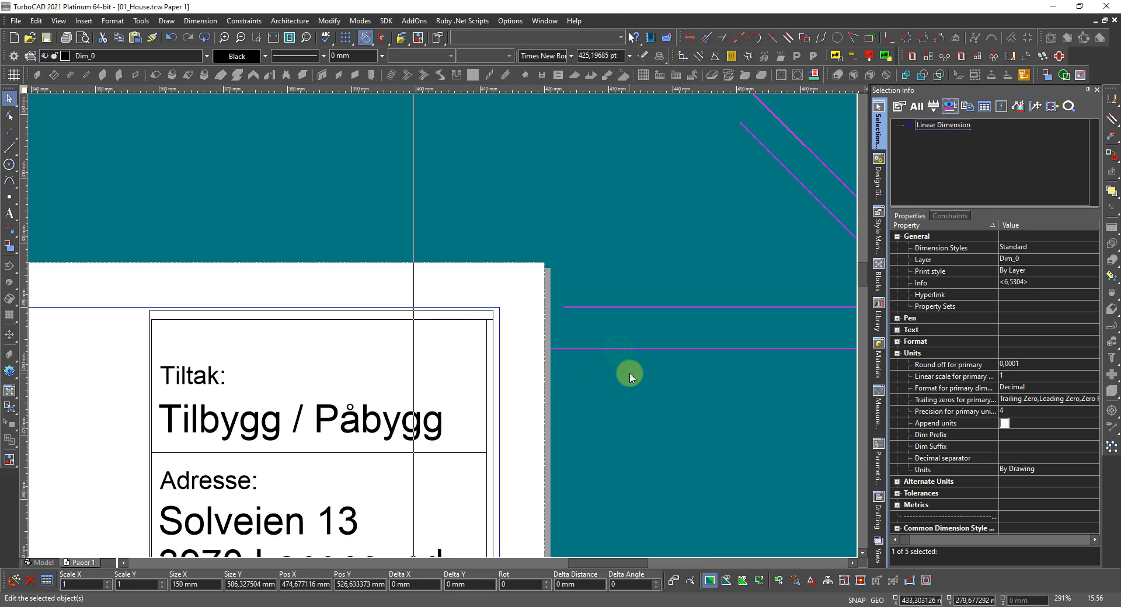
pyautogui.press('Delete')
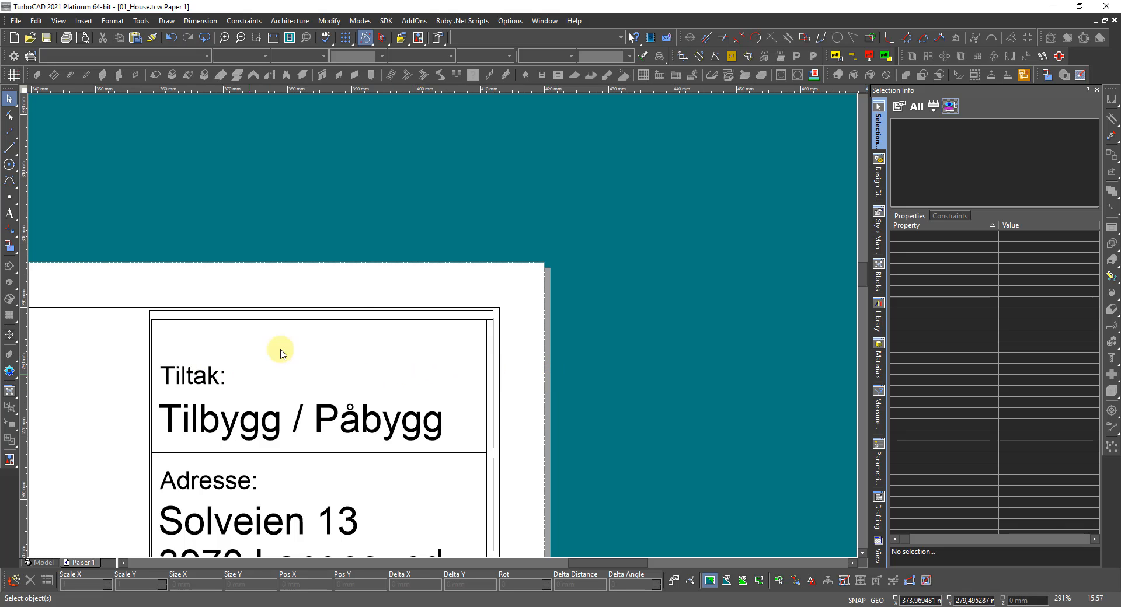
# Turn off the visible box of the Vert_Titel viewport that frames the title block.
pyautogui.scroll(2, 447, 322)
pyautogui.click(471, 291)
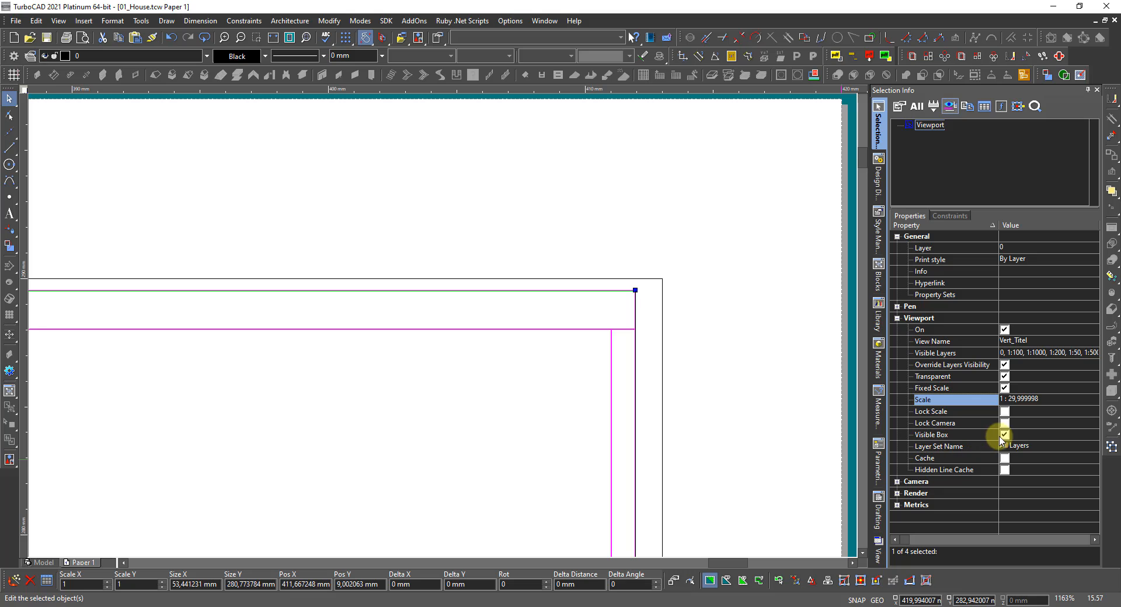
pyautogui.click(1004, 436)
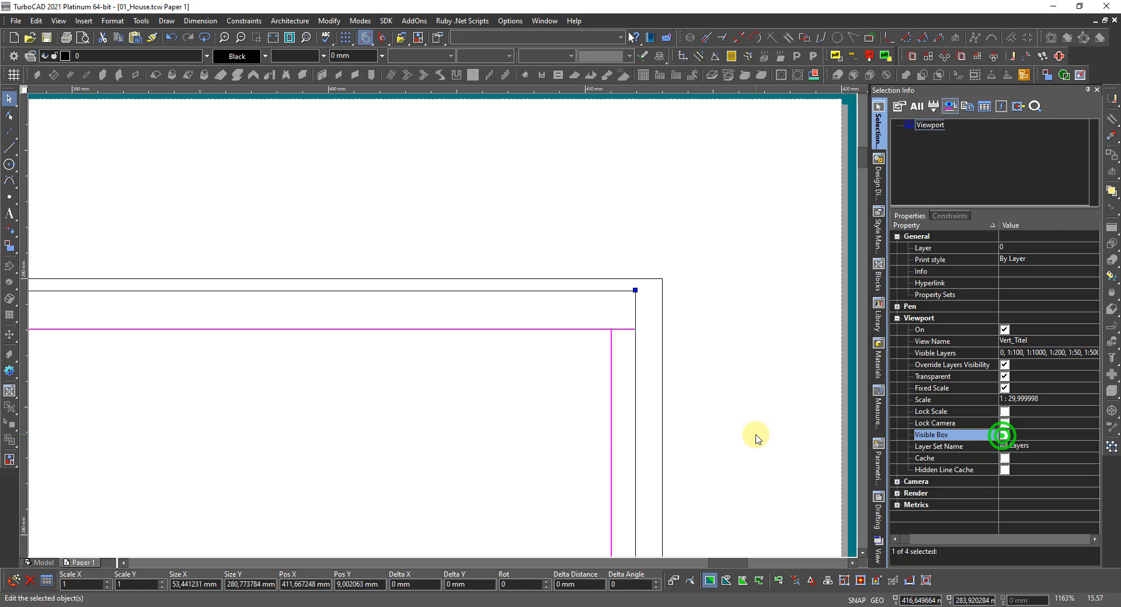
pyautogui.click(753, 432)
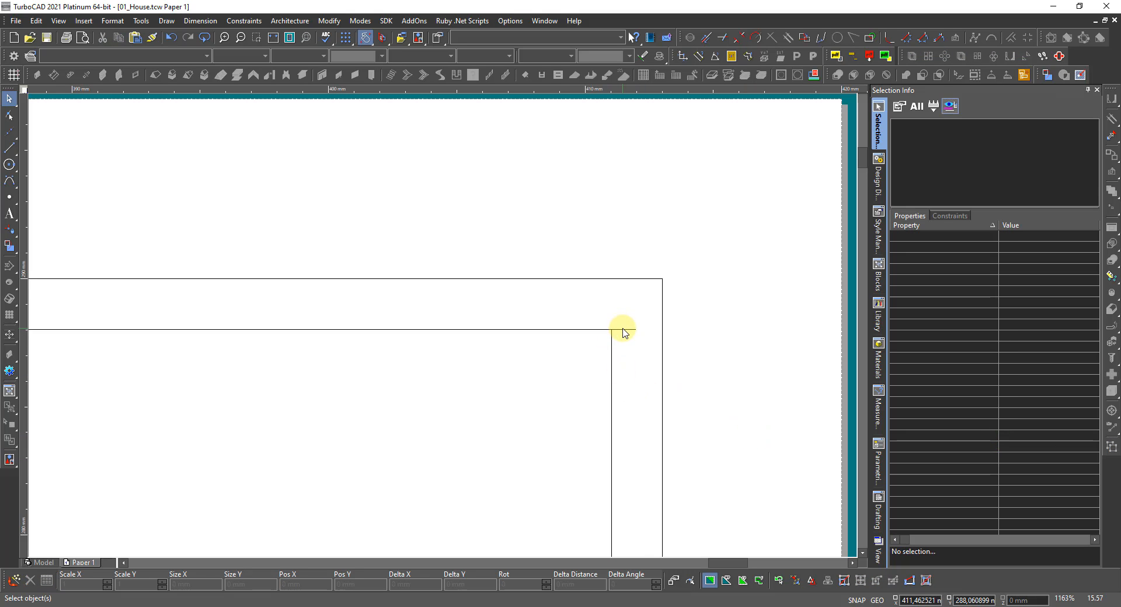
# In model space, delete the stray horizontal line extending past the title block's upper edge.
pyautogui.click(42, 562)
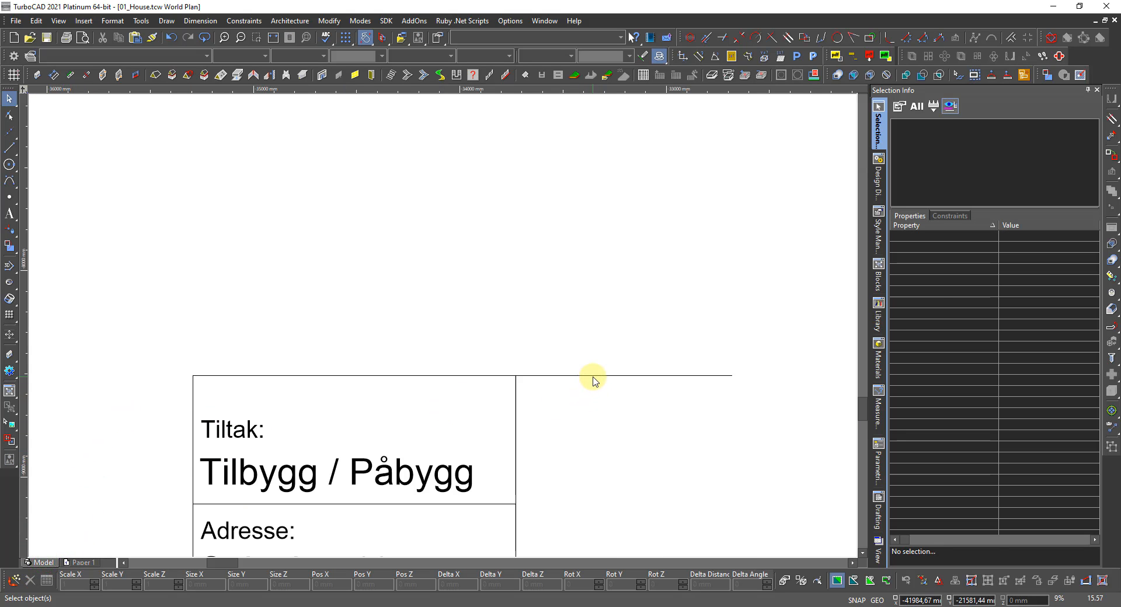
pyautogui.click(593, 376)
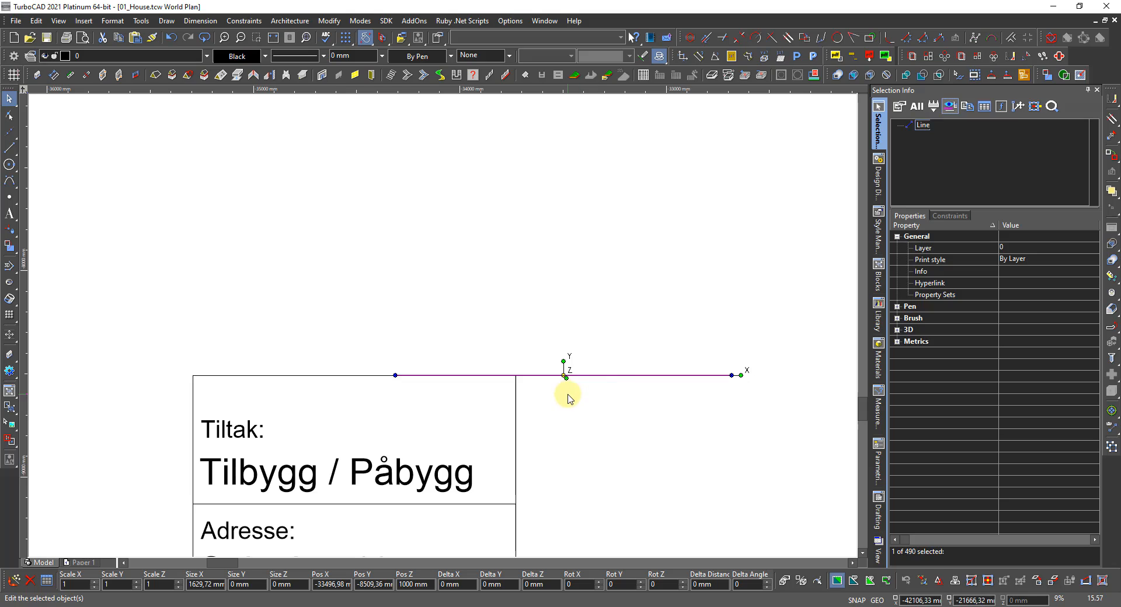
pyautogui.press('Delete')
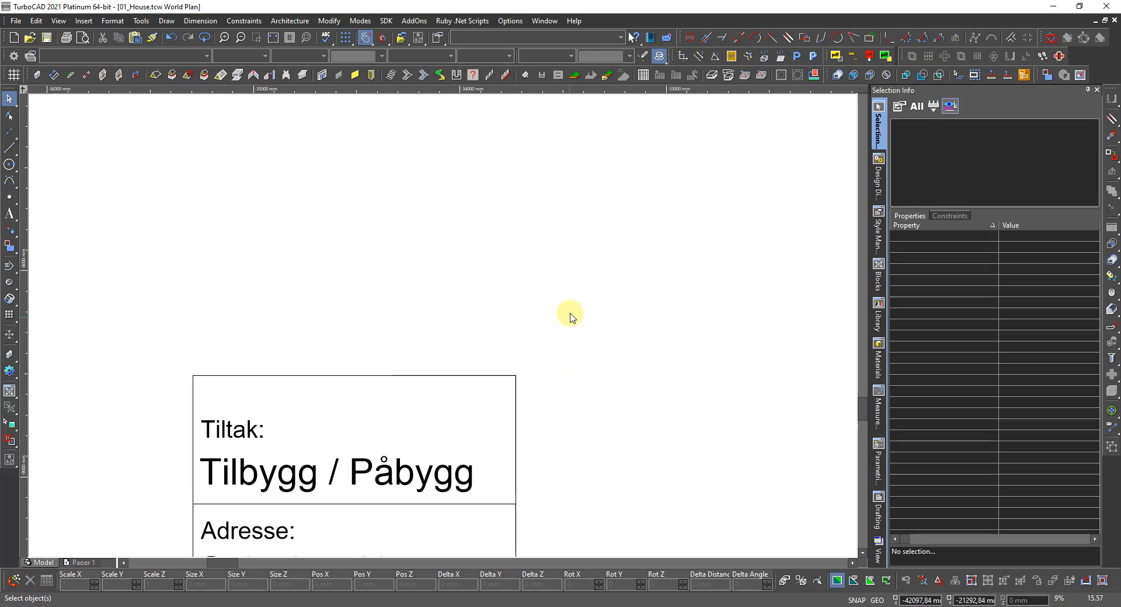
pyautogui.scroll(-4, 440, 325)
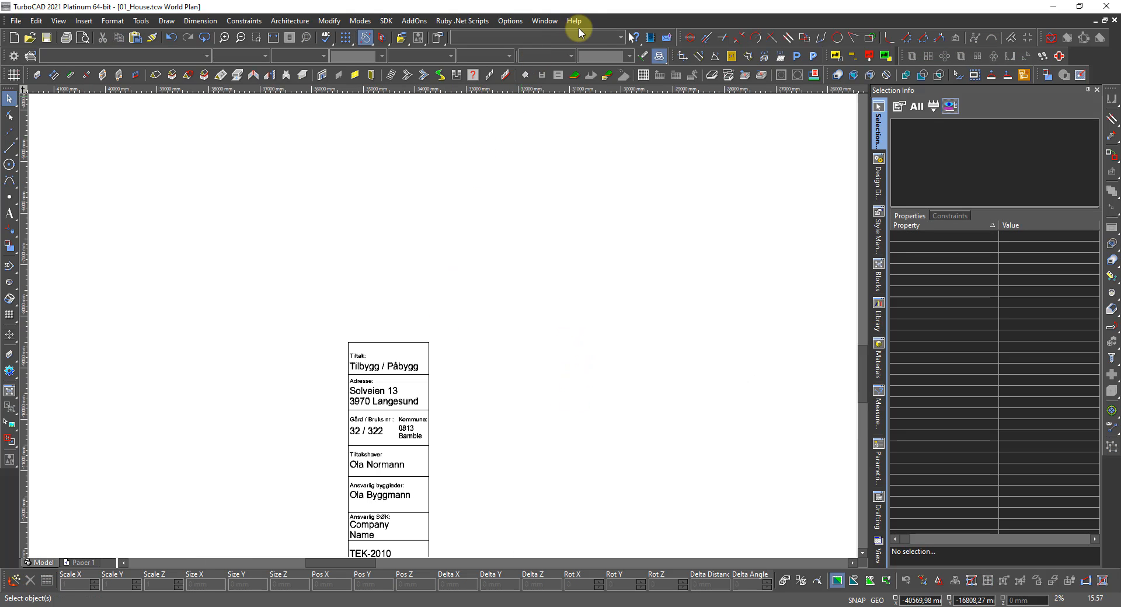
pyautogui.click(547, 22)
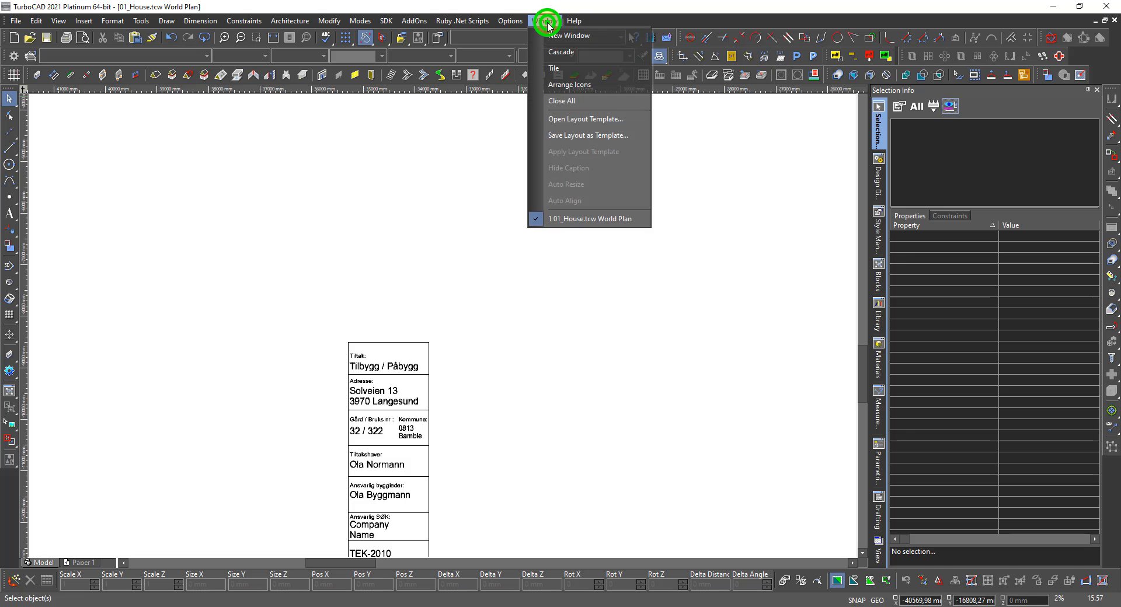
pyautogui.click(438, 207)
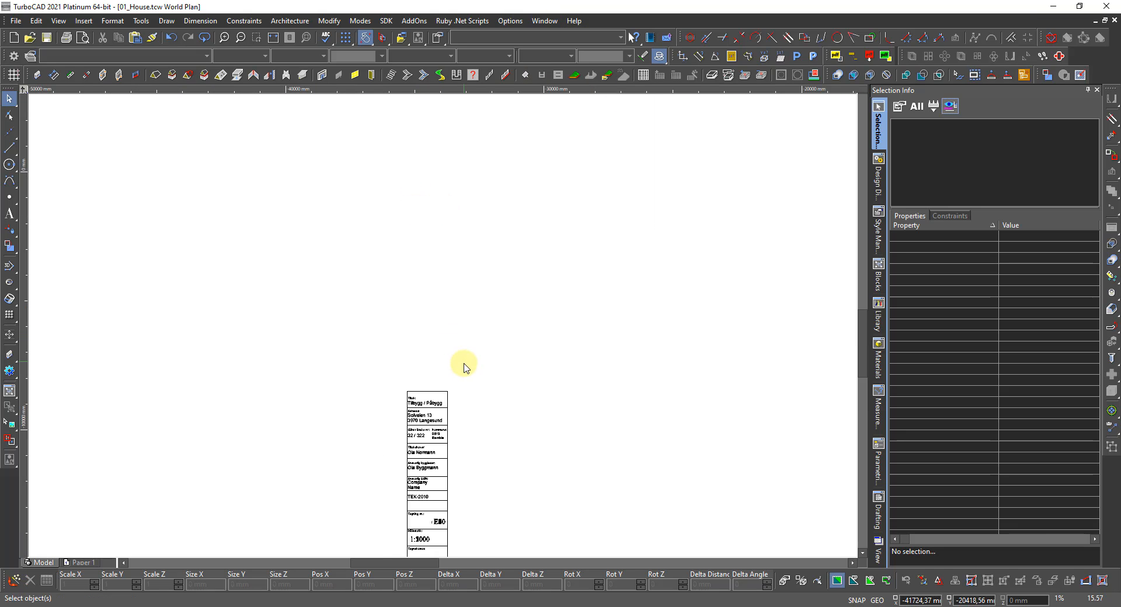
# Hide the Tittelfelt_Vertikalt layer and the Scale and E1-10 layer groups in model space.
pyautogui.scroll(-3, 447, 379)
pyautogui.scroll(3, 425, 407)
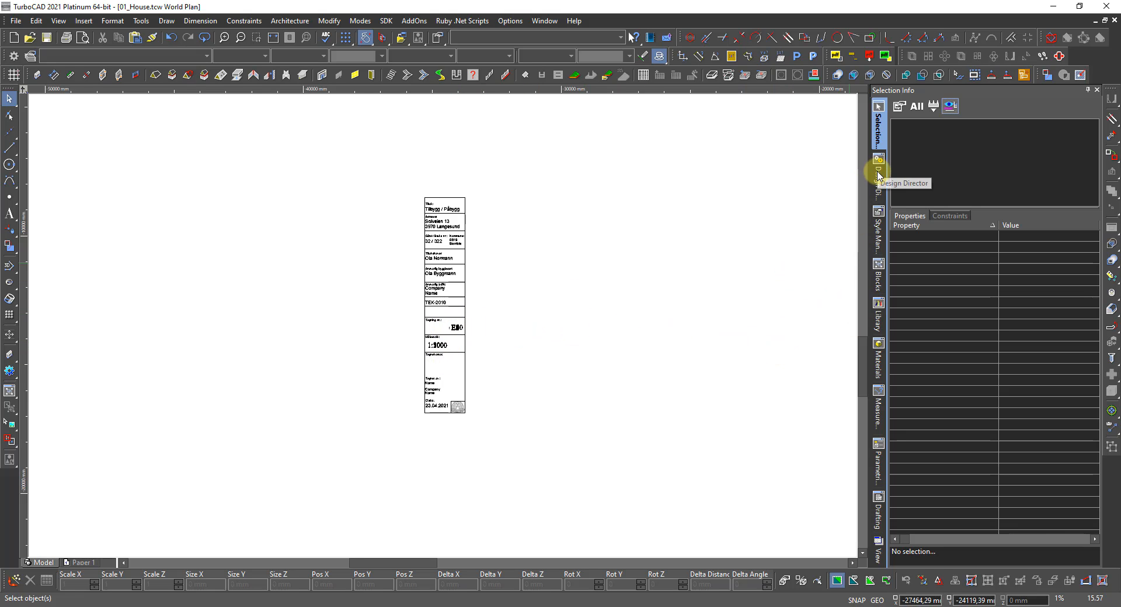
pyautogui.click(879, 173)
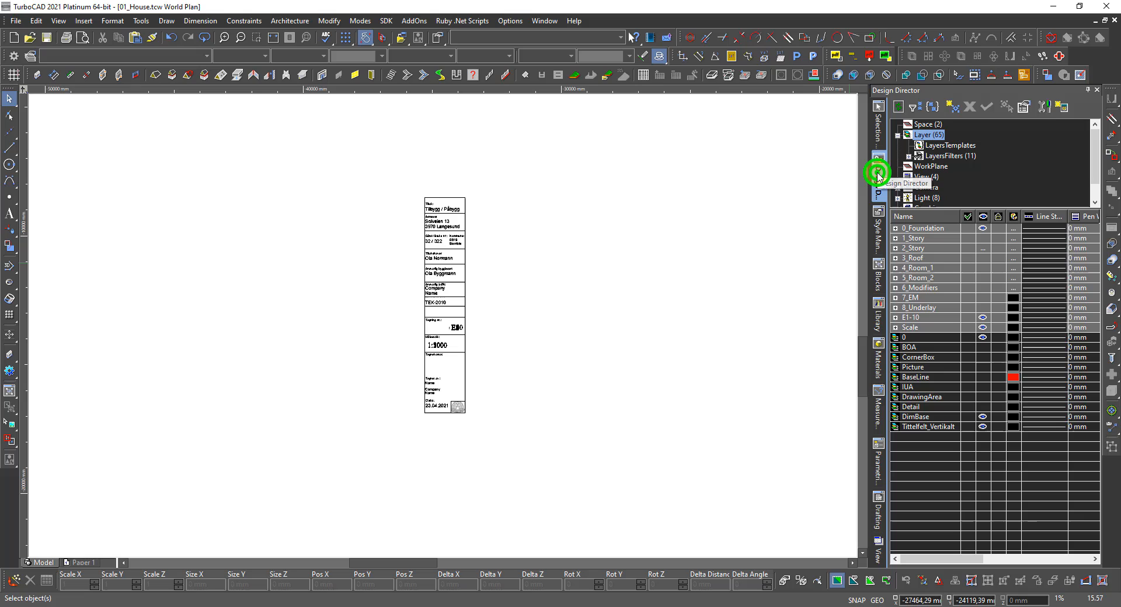
pyautogui.click(982, 427)
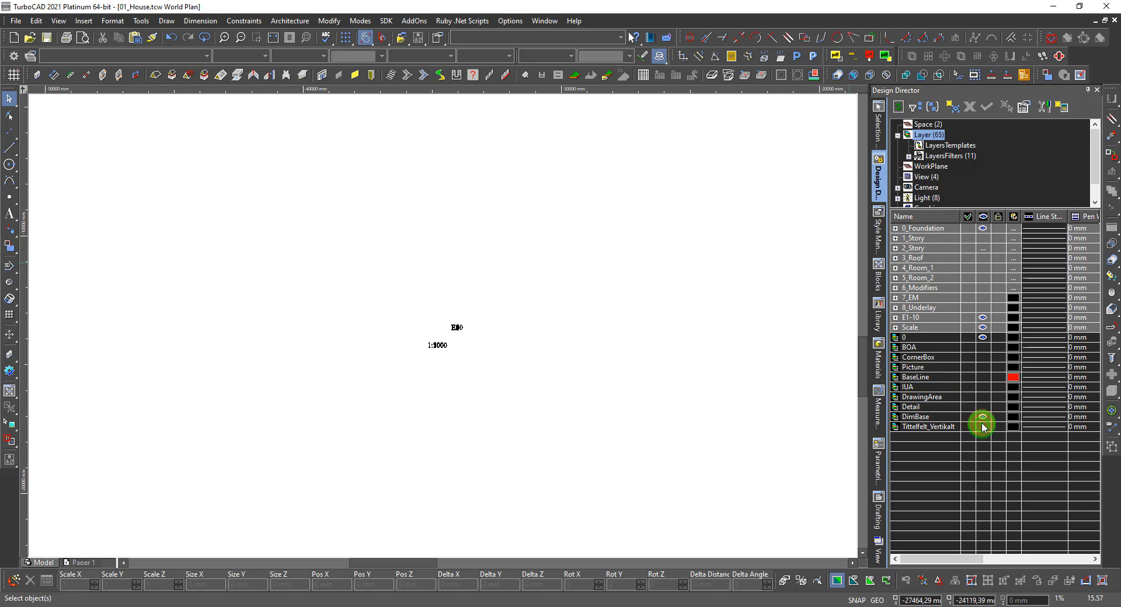
pyautogui.click(983, 328)
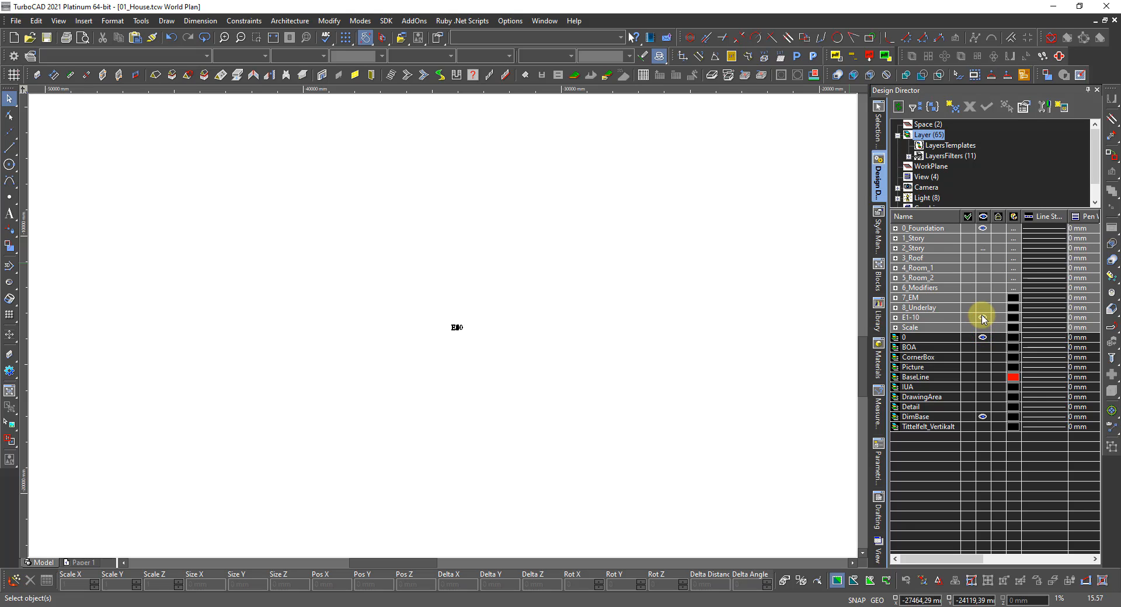
pyautogui.click(983, 319)
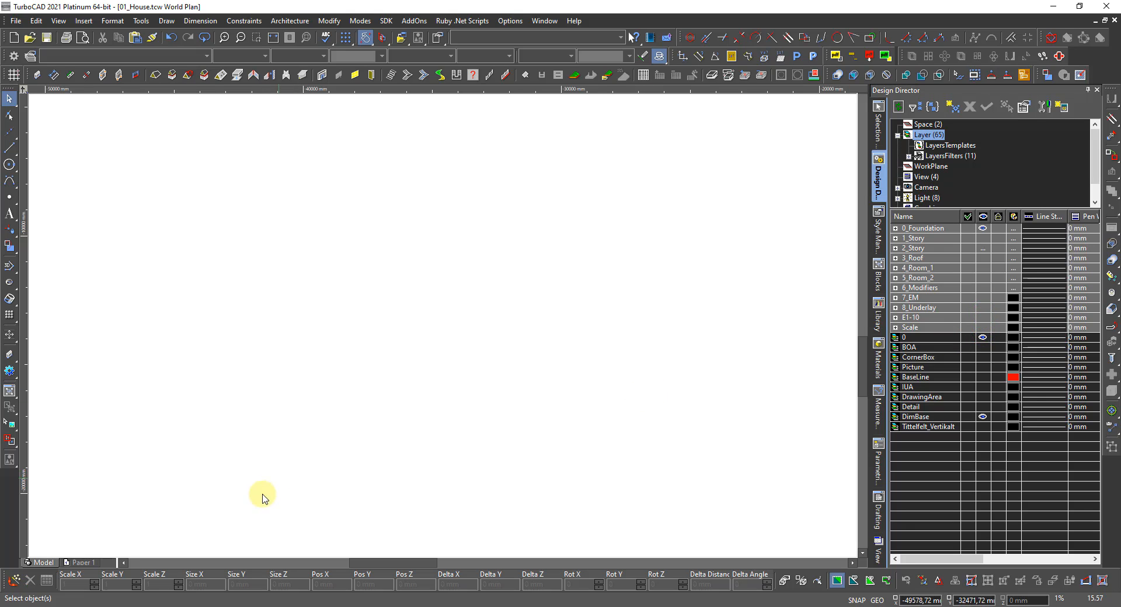
# Return to the Paper 1 layout at the title block's drawing number and scale fields.
pyautogui.click(83, 563)
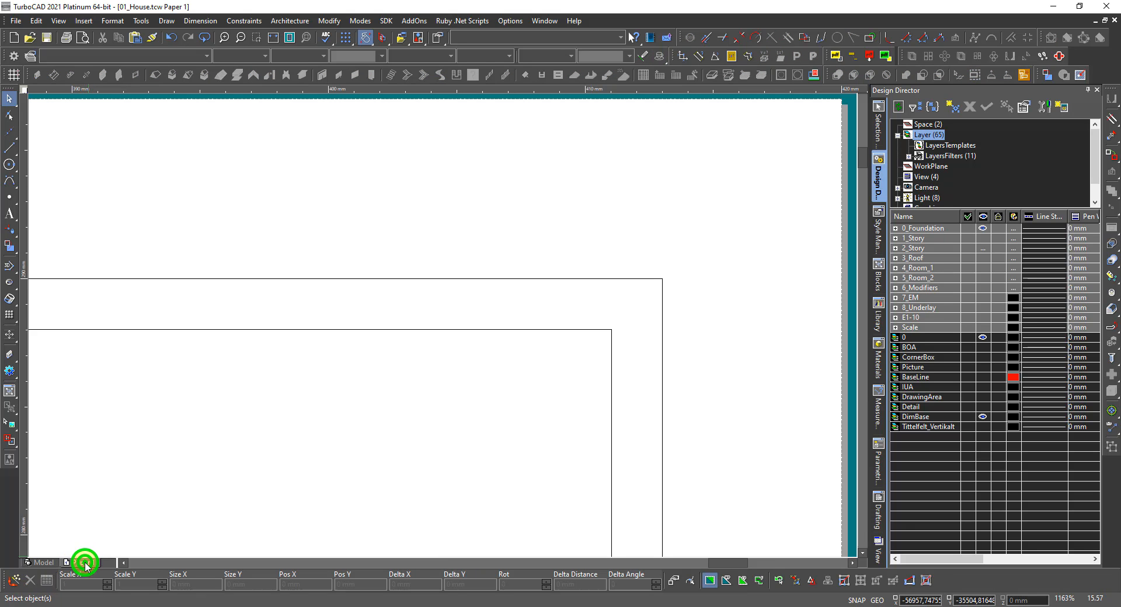
pyautogui.scroll(5, 284, 484)
pyautogui.scroll(-6, 441, 361)
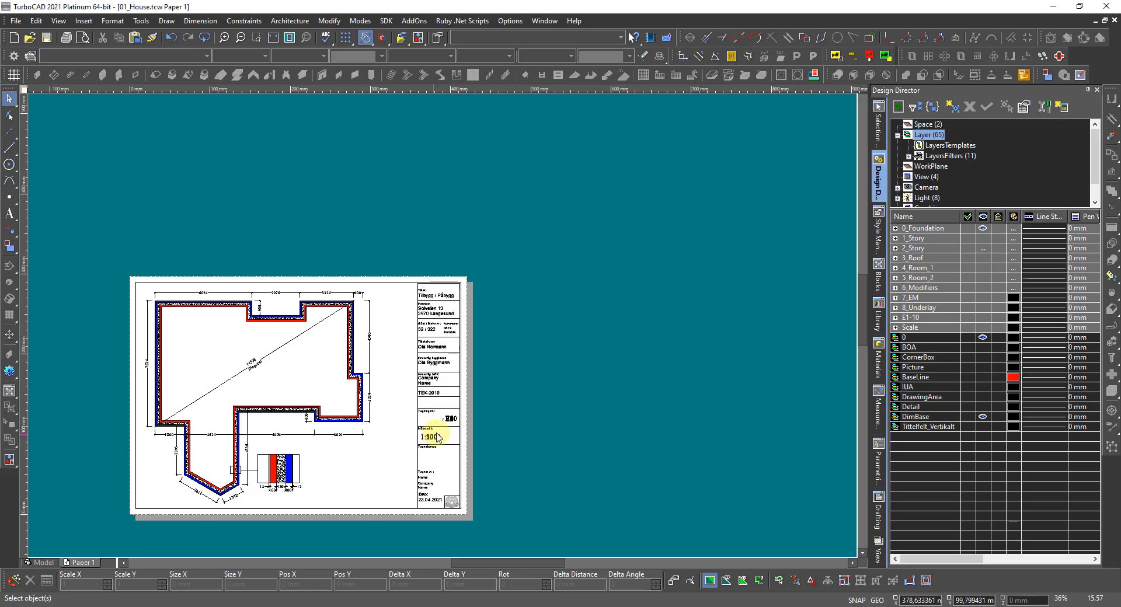
pyautogui.scroll(1, 437, 435)
pyautogui.scroll(1, 425, 301)
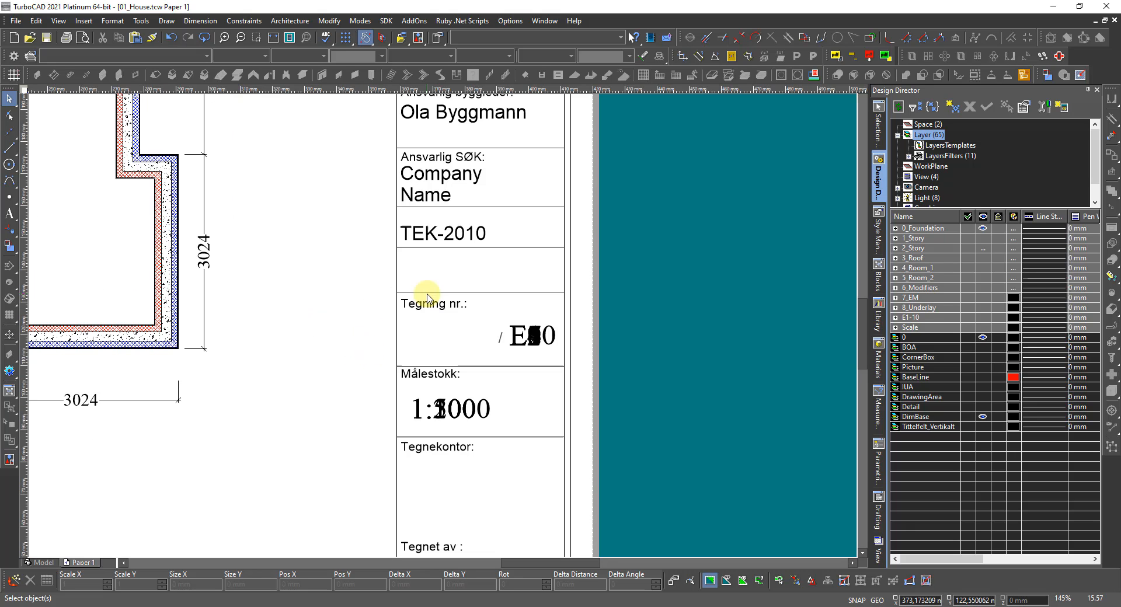
# Exclude the 1:100, 1:1000, 1:200 and 1:500 layers from the title block viewport's visible layers.
pyautogui.click(527, 337)
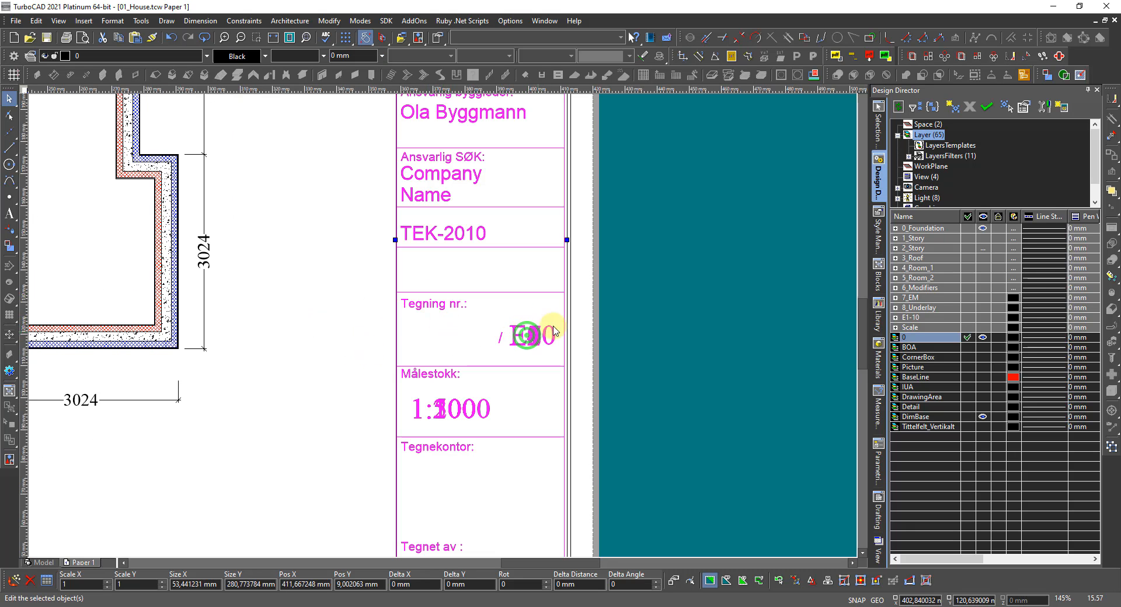
pyautogui.click(876, 122)
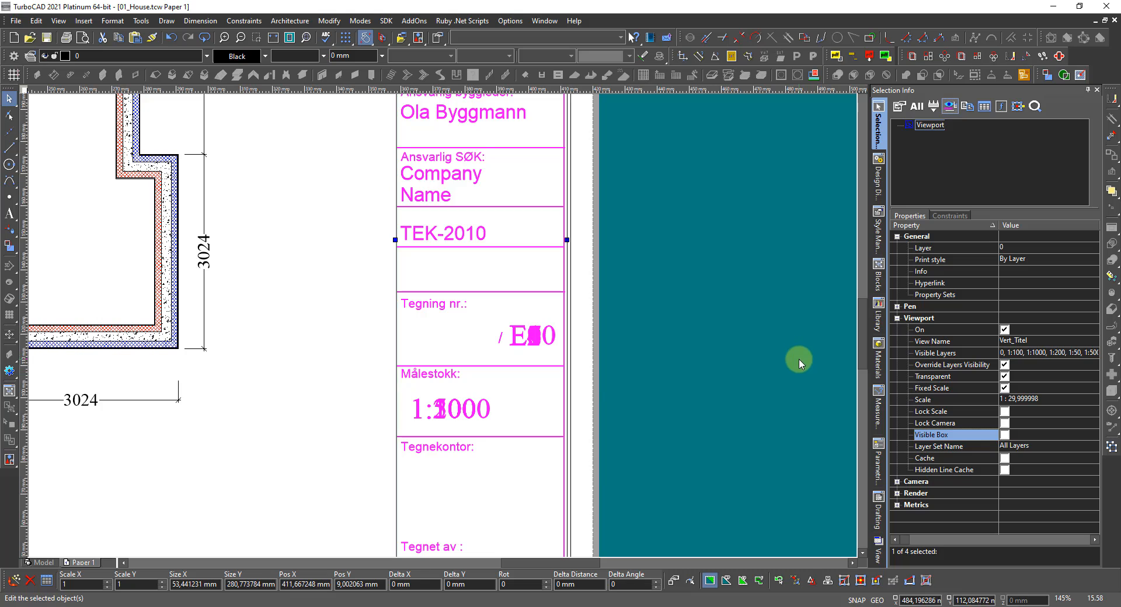
pyautogui.click(1061, 354)
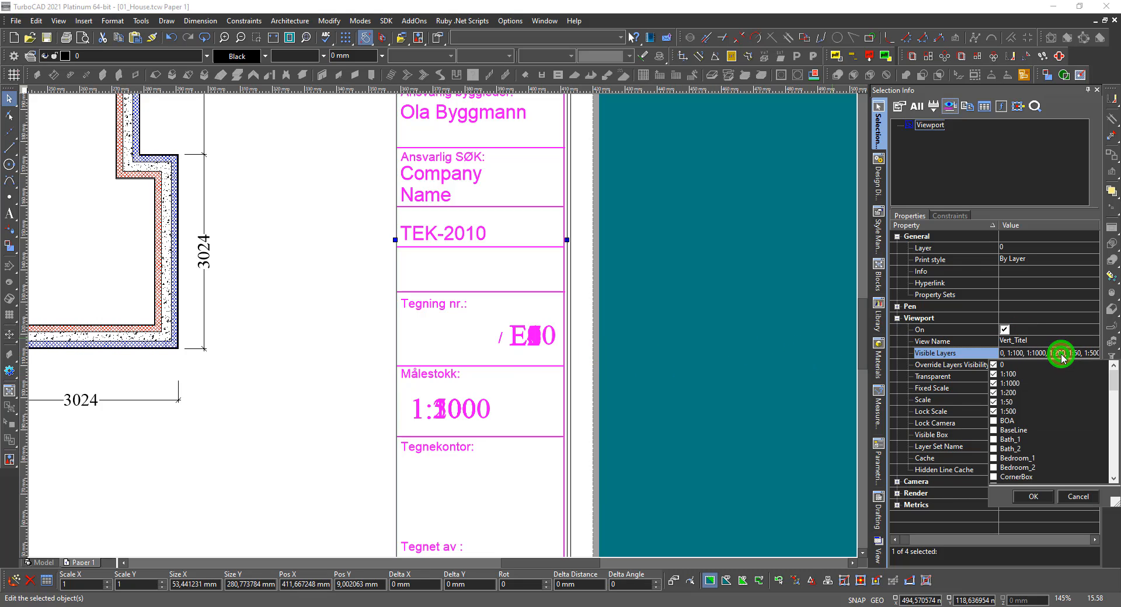
pyautogui.scroll(-2, 1020, 425)
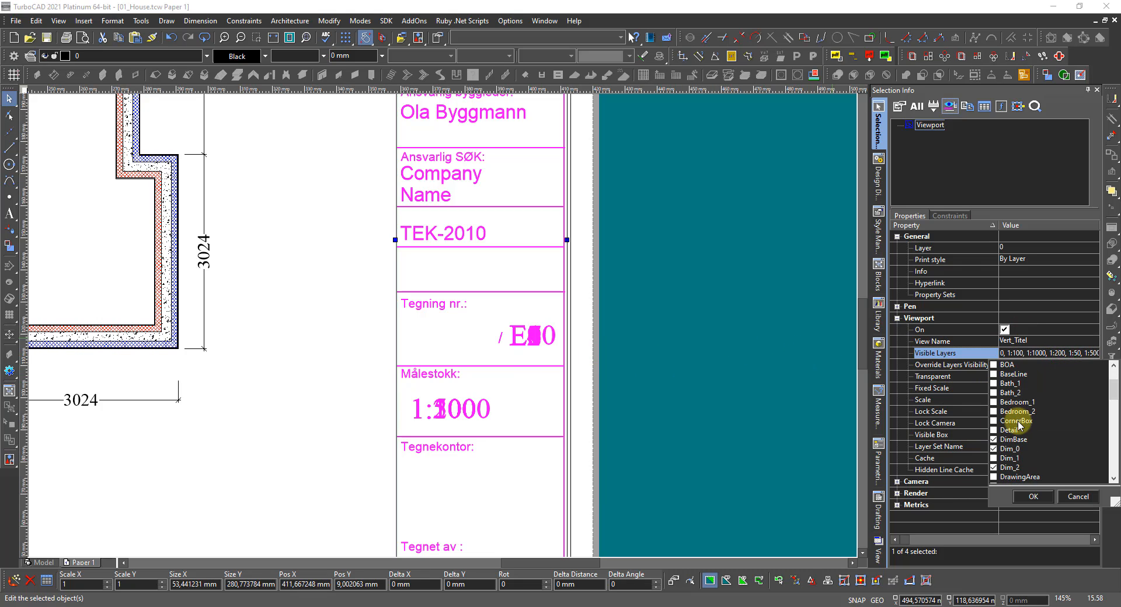
pyautogui.scroll(2, 1020, 425)
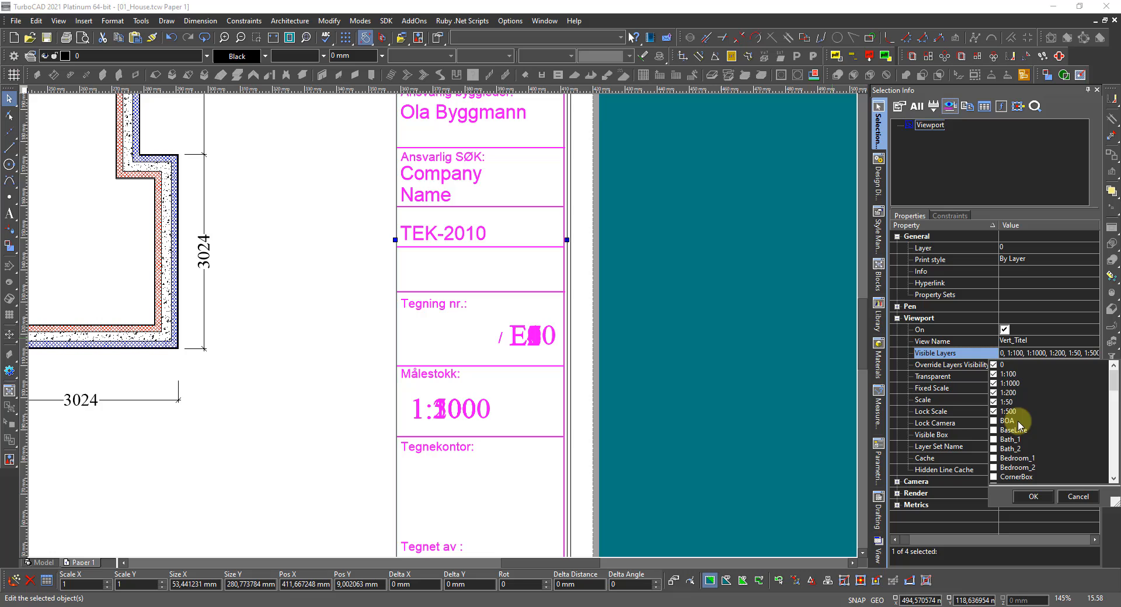
pyautogui.click(993, 374)
pyautogui.click(993, 383)
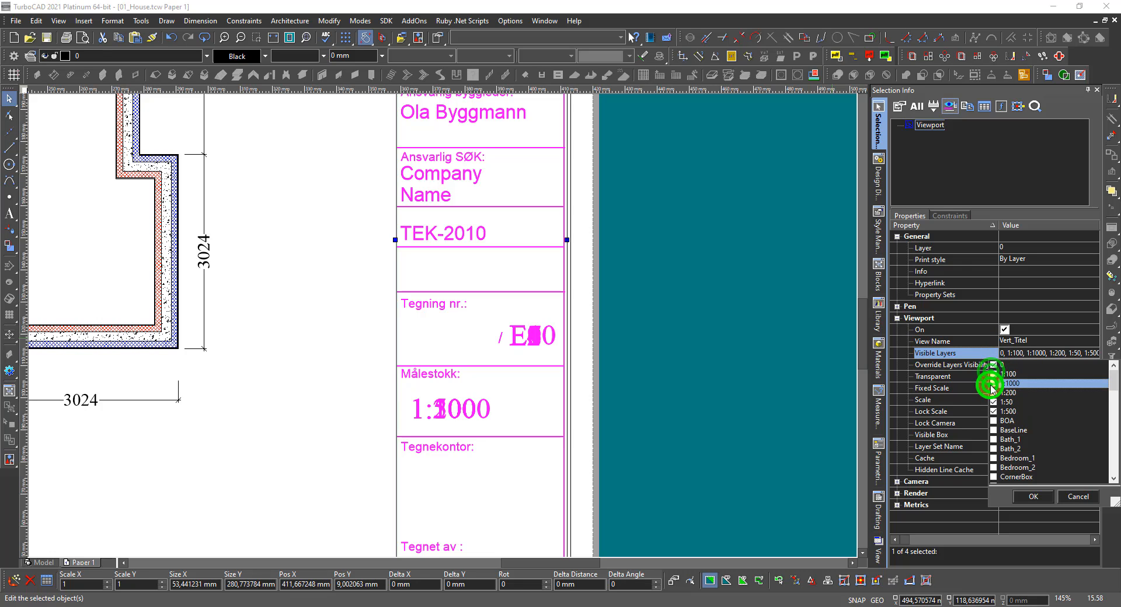
pyautogui.click(993, 393)
pyautogui.click(993, 411)
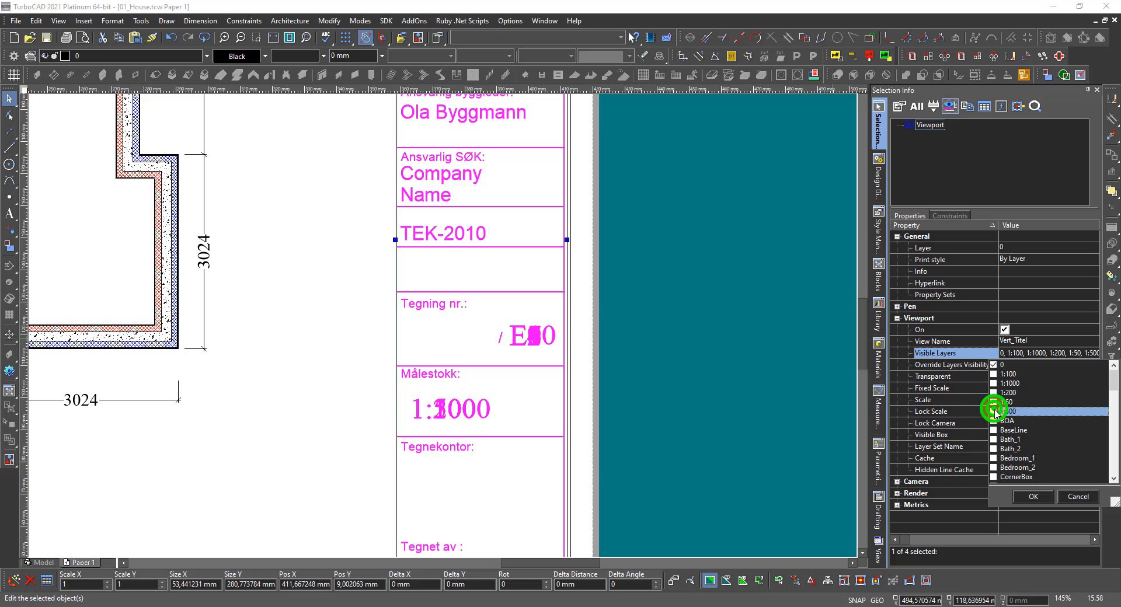
# Exclude layers E2 through E10 from the title block viewport's visible layers, keeping E1.
pyautogui.scroll(-2, 1029, 429)
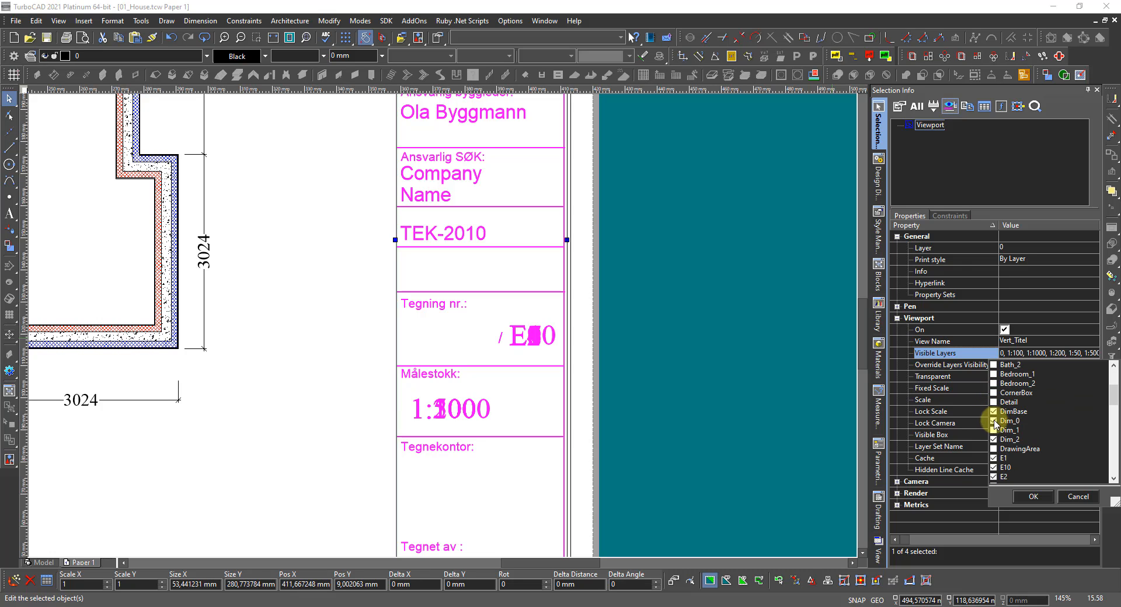
pyautogui.scroll(-2, 997, 429)
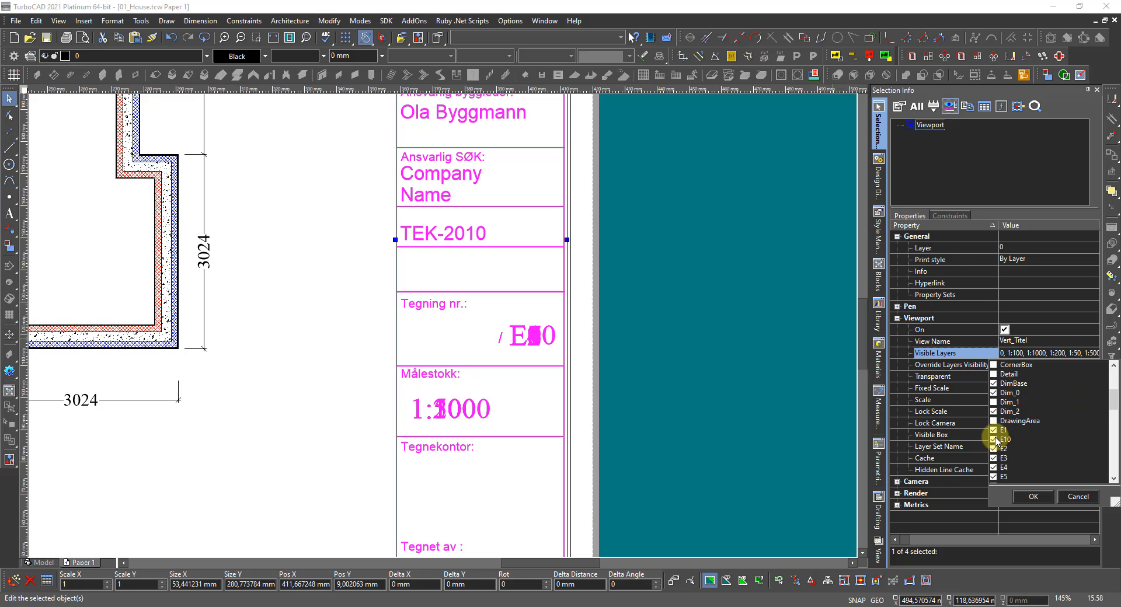
pyautogui.click(994, 440)
pyautogui.scroll(-2, 996, 444)
pyautogui.scroll(-1, 994, 442)
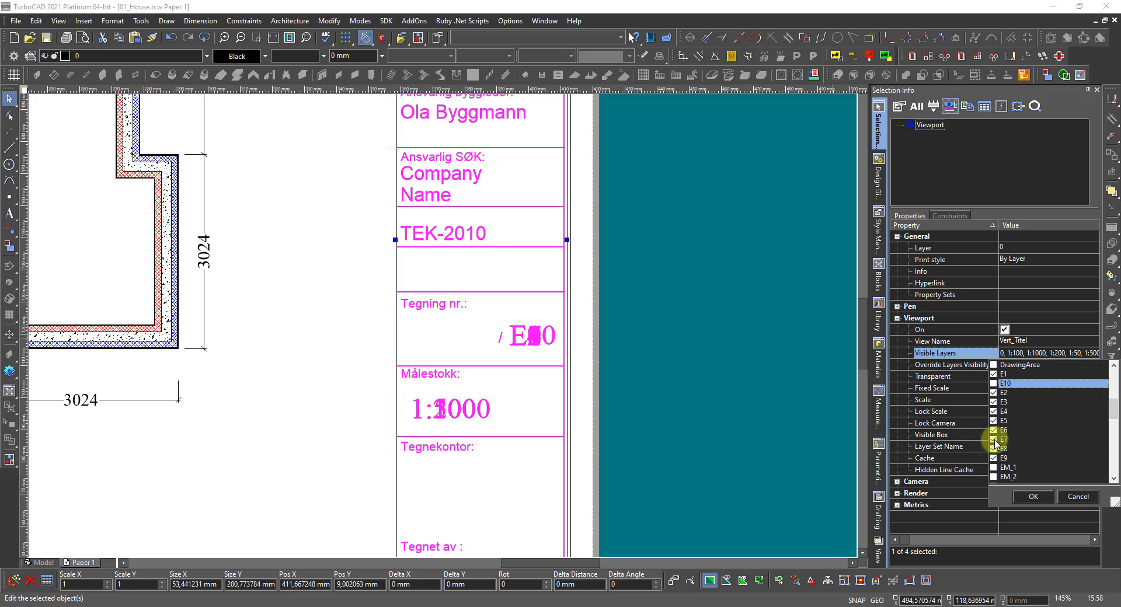
pyautogui.click(994, 392)
pyautogui.click(994, 402)
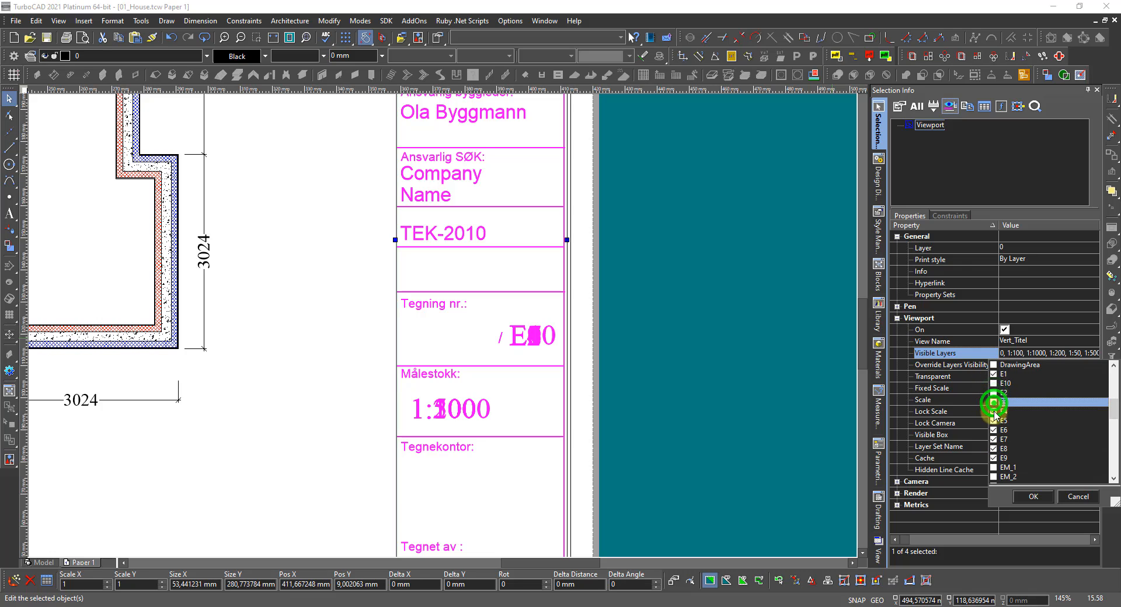
pyautogui.click(993, 412)
pyautogui.click(994, 421)
pyautogui.click(994, 430)
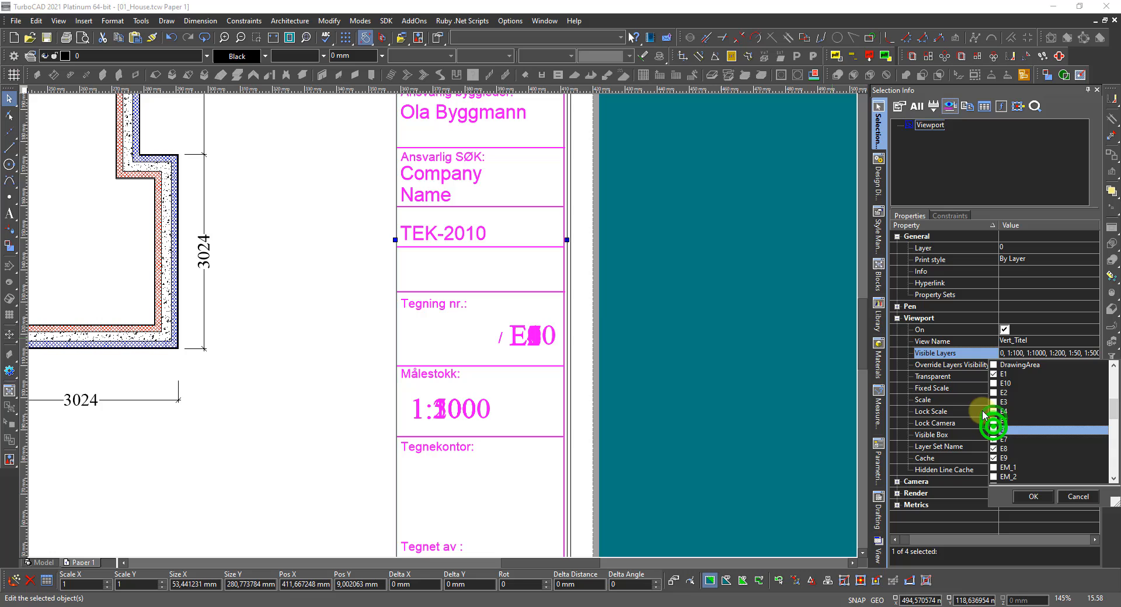
pyautogui.click(994, 439)
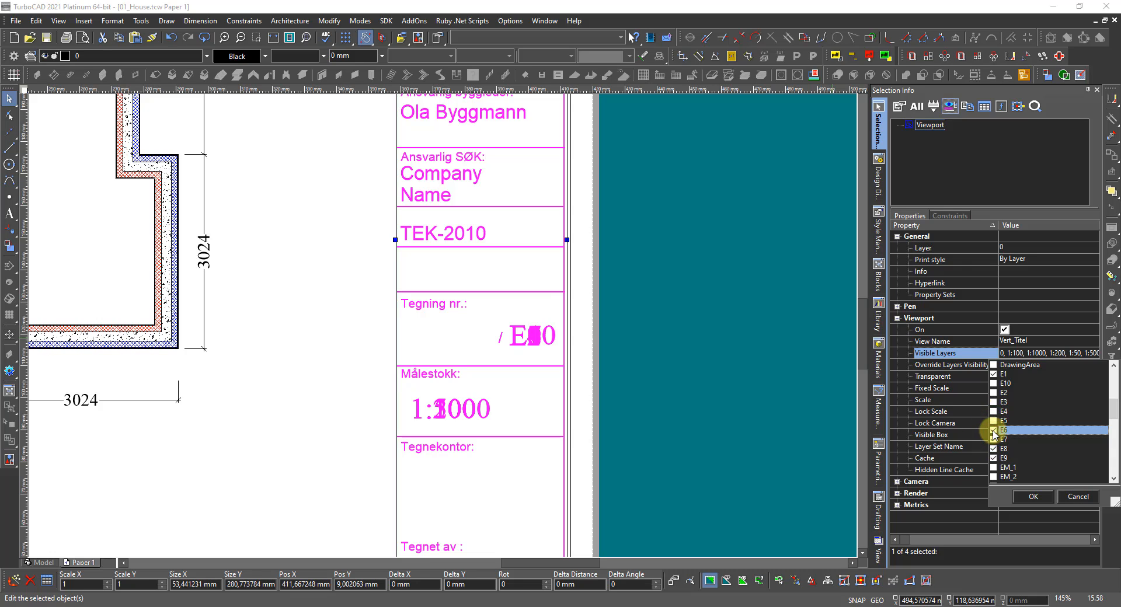
pyautogui.click(993, 439)
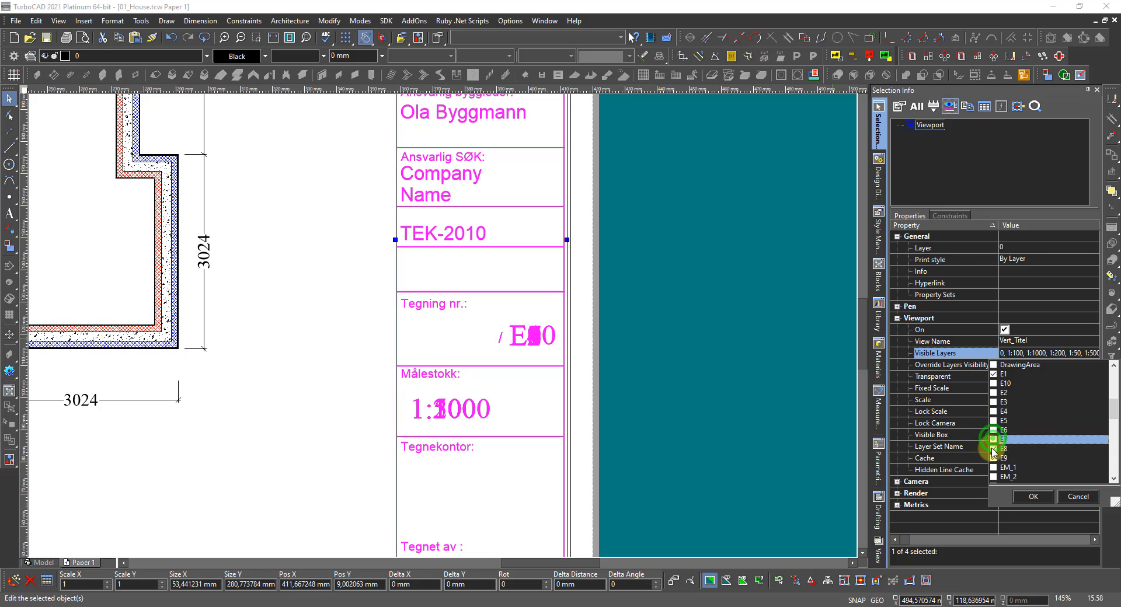
pyautogui.click(993, 449)
pyautogui.click(993, 458)
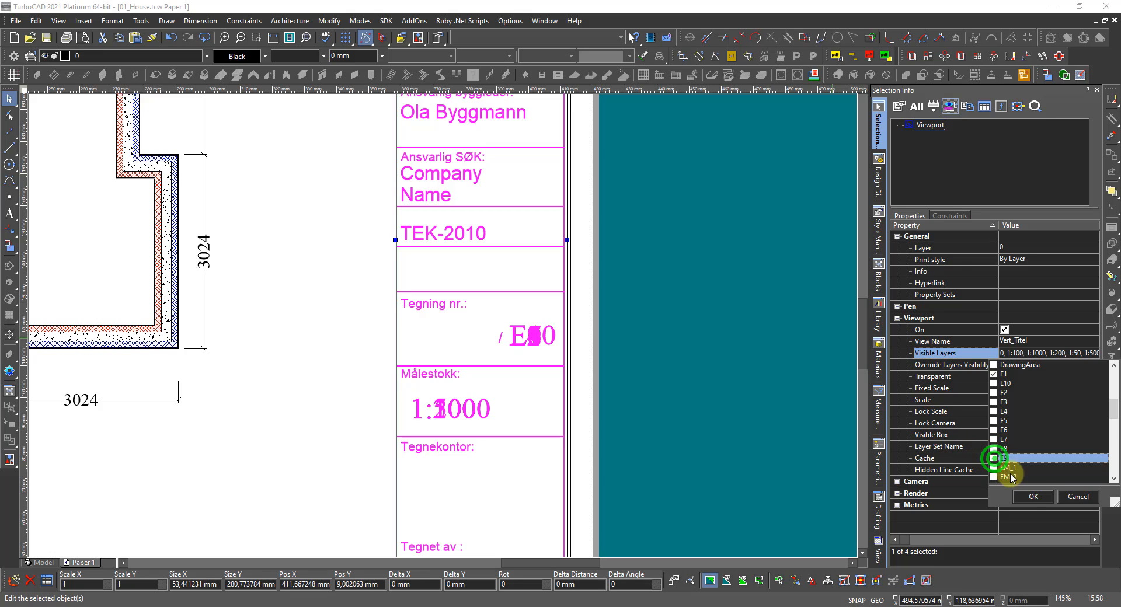
pyautogui.click(1033, 498)
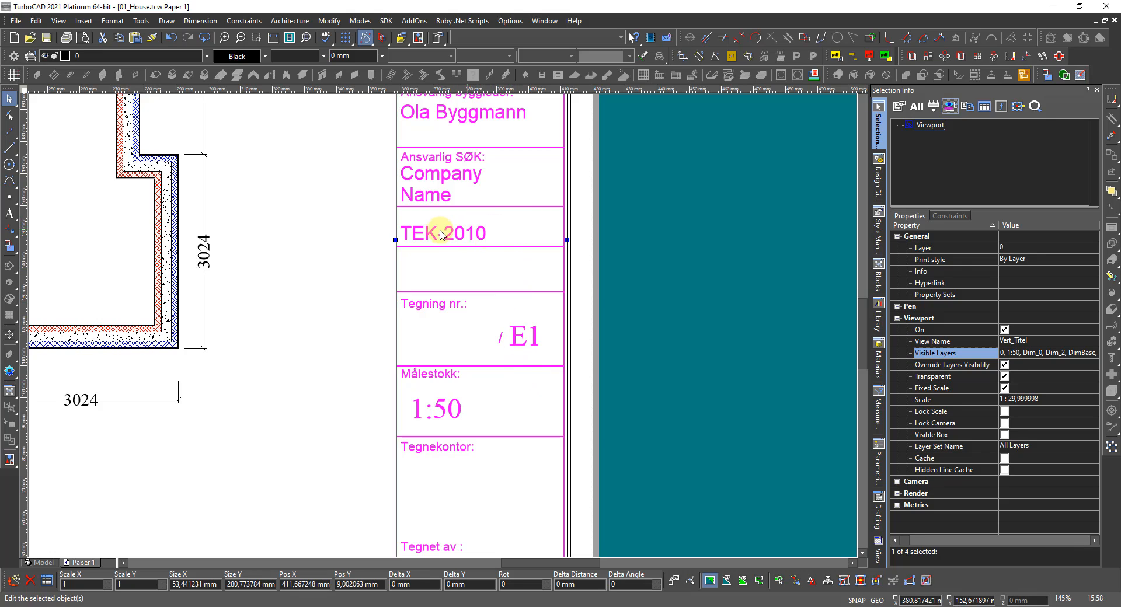
# In model space, make the Tittelfelt_Vertikalt layer visible again.
pyautogui.scroll(2, 453, 233)
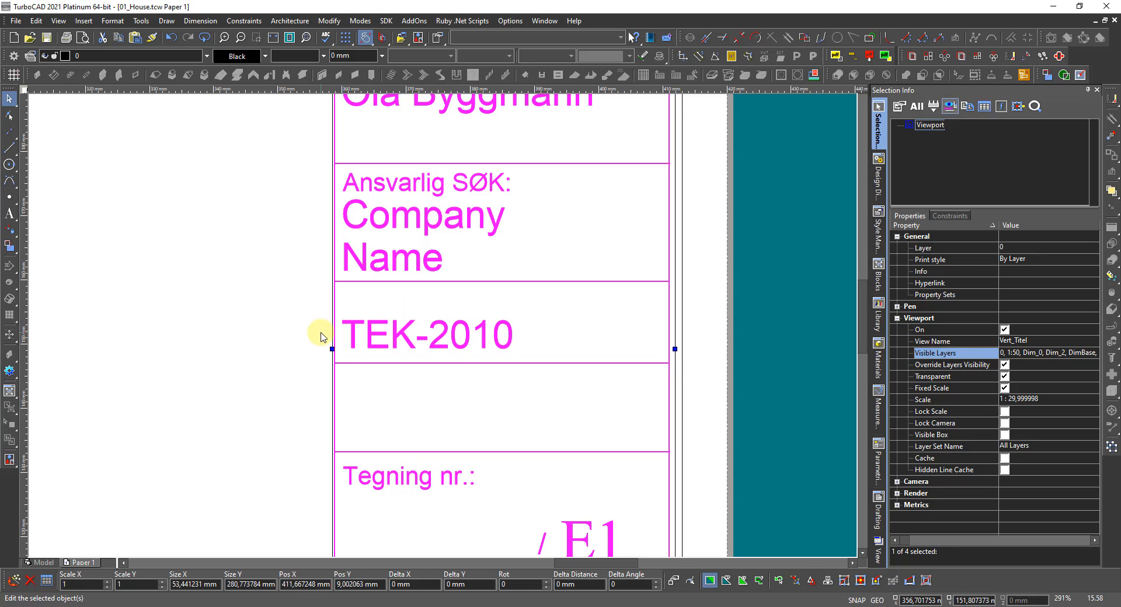
pyautogui.click(44, 564)
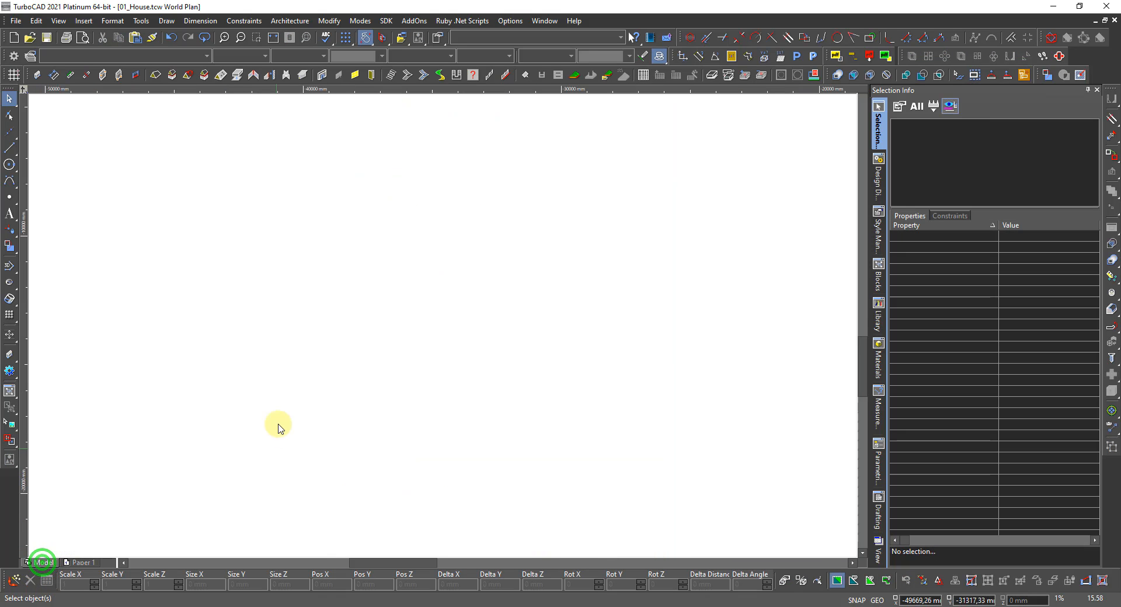
pyautogui.click(878, 175)
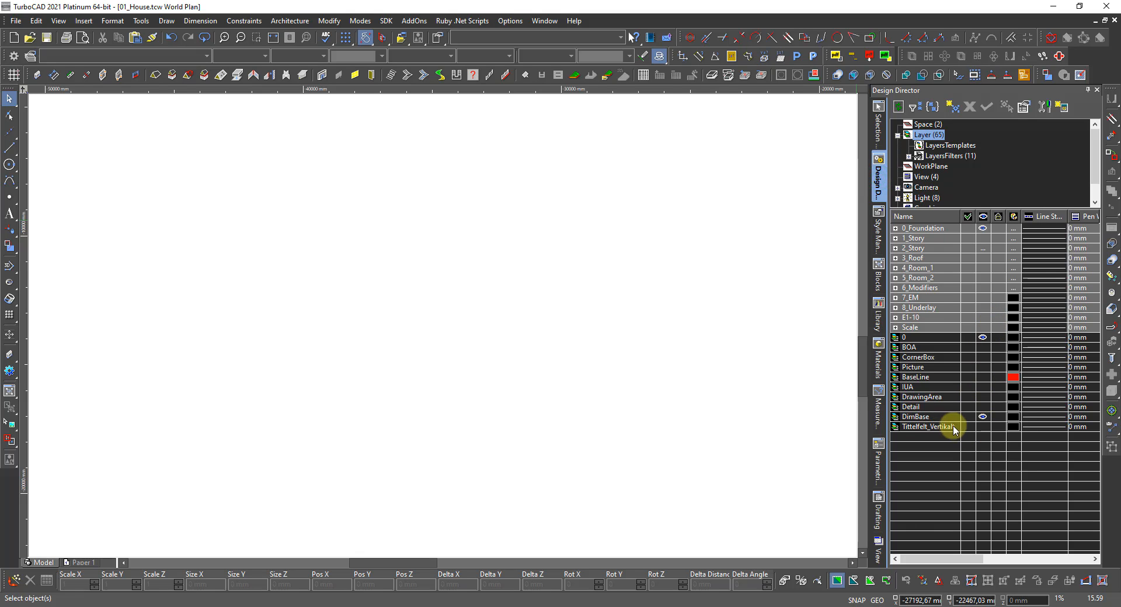
pyautogui.click(984, 428)
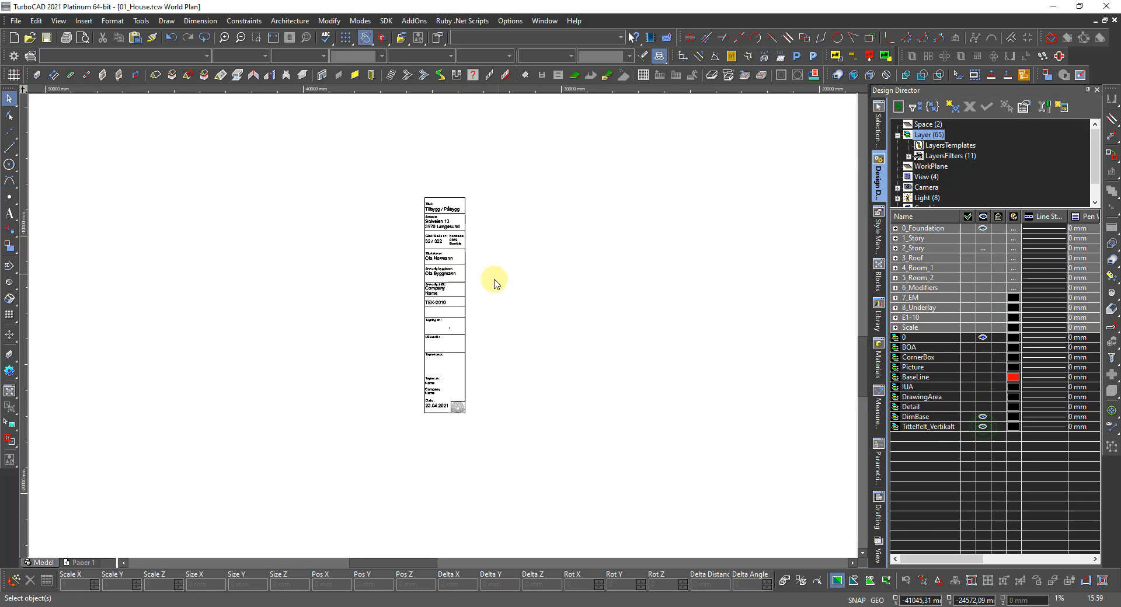
# Change the title block's TEK-2010 text to TEK-2017.
pyautogui.scroll(3, 425, 321)
pyautogui.scroll(2, 409, 315)
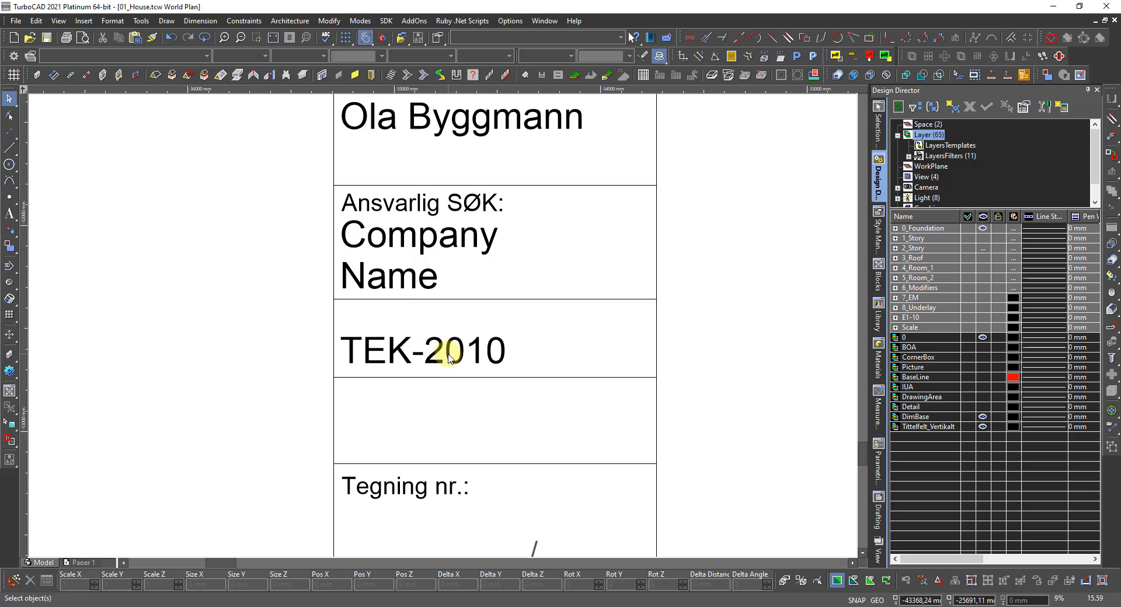
pyautogui.scroll(2, 447, 344)
pyautogui.click(487, 324)
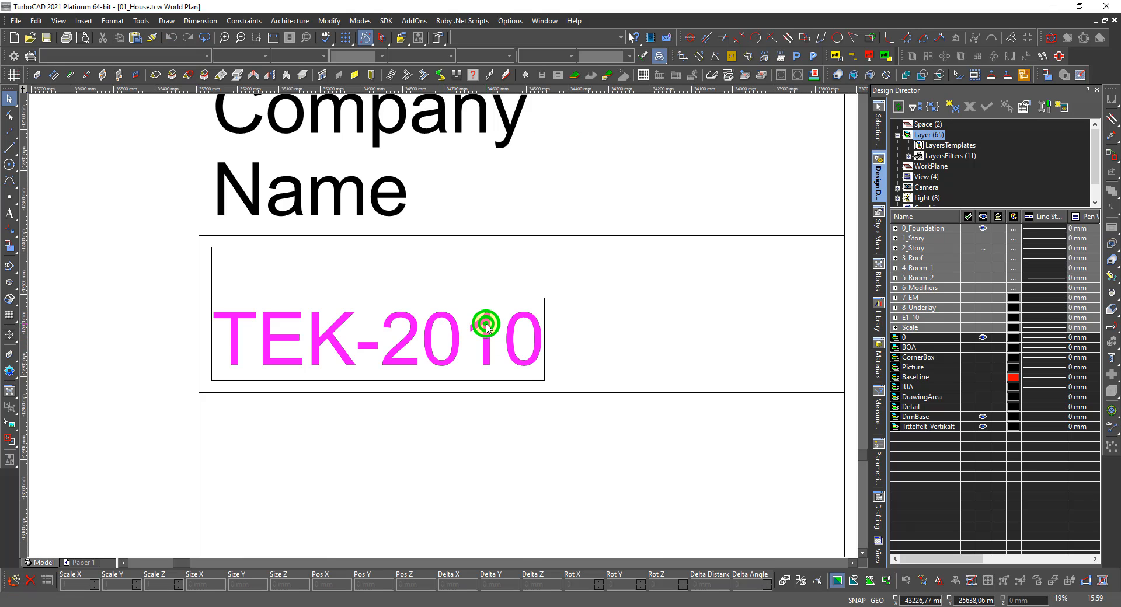
pyautogui.click(877, 122)
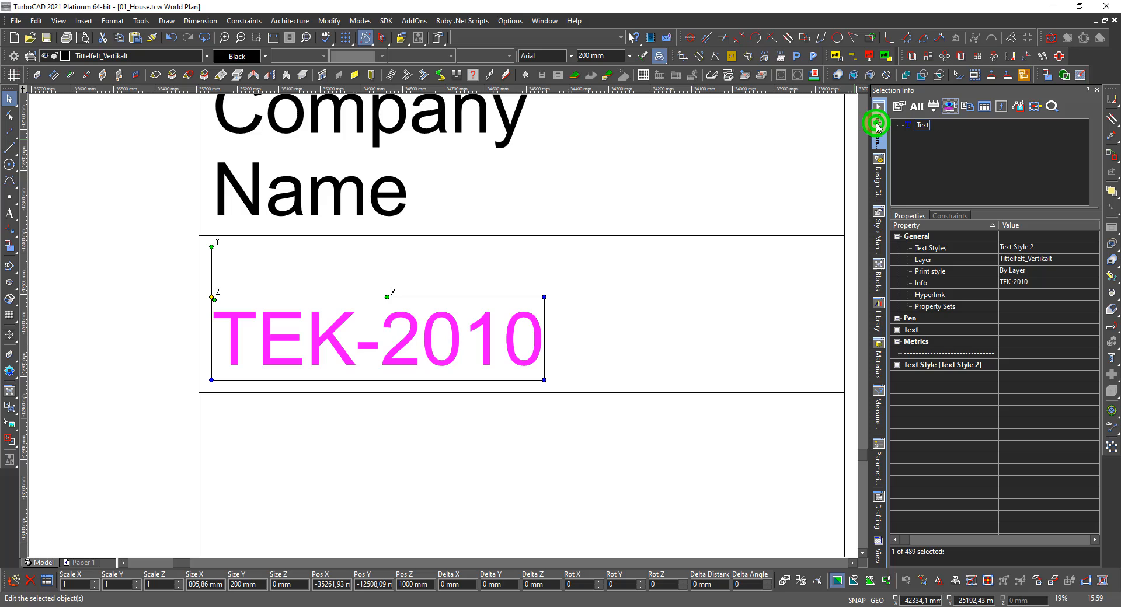
pyautogui.click(1051, 282)
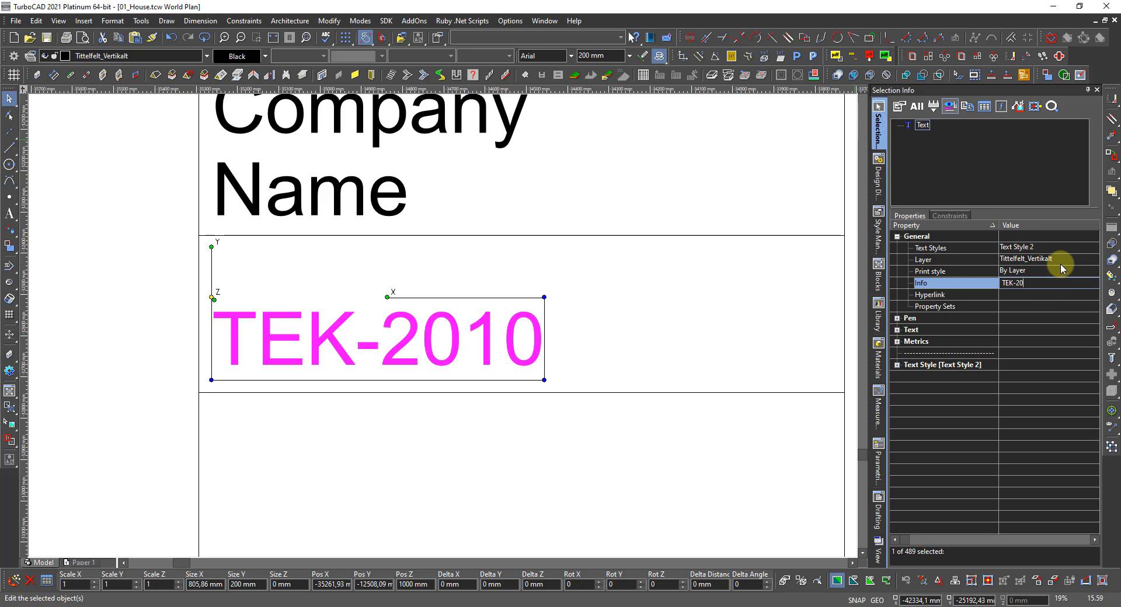
pyautogui.write('7')
pyautogui.press('Return')
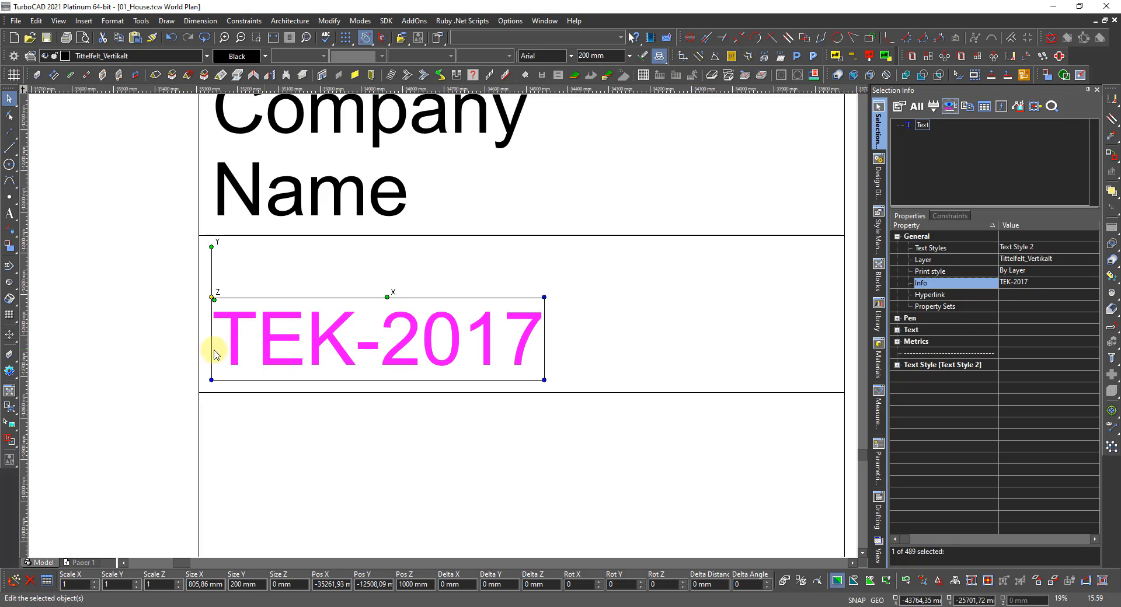
pyautogui.click(158, 344)
# Examine the font and size properties of the title block's TEK-2017 text.
pyautogui.scroll(-2, 408, 312)
pyautogui.scroll(-1, 443, 329)
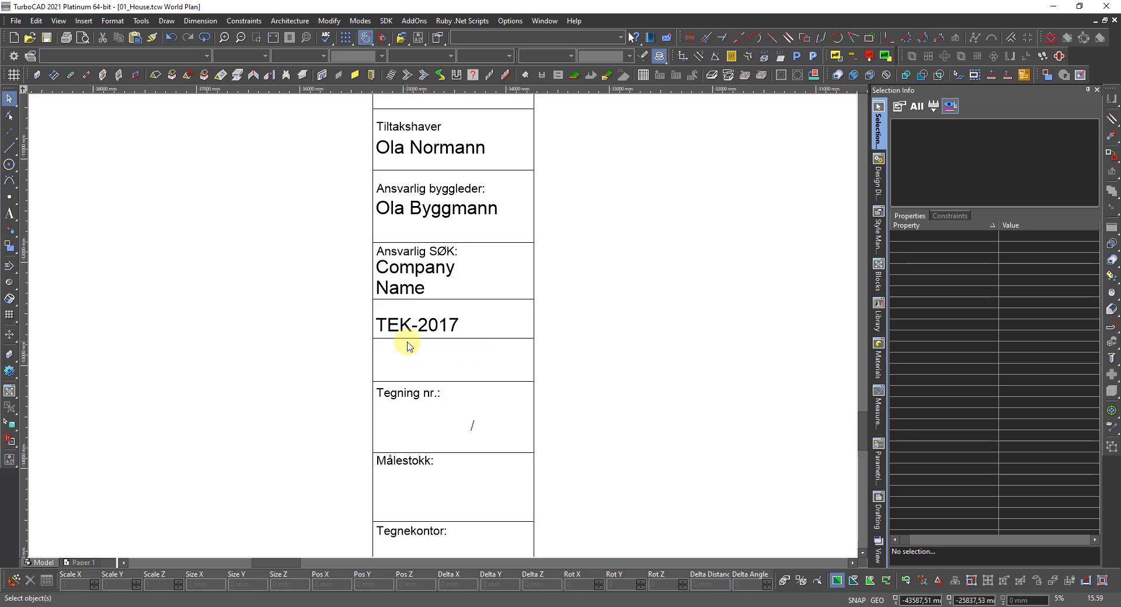
pyautogui.scroll(2, 392, 324)
pyautogui.click(455, 328)
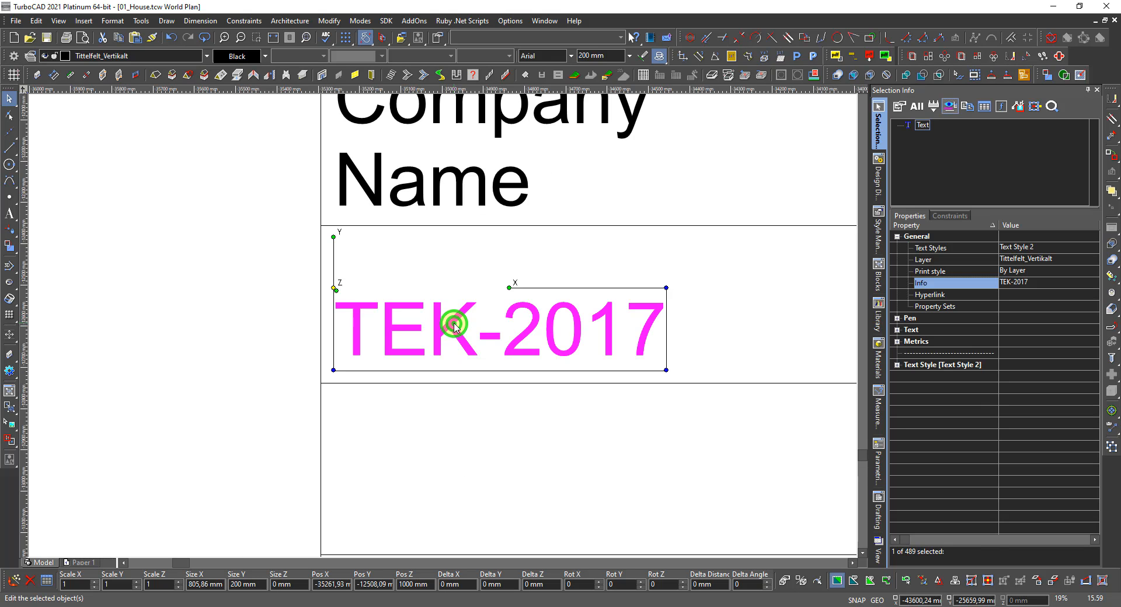
pyautogui.click(897, 331)
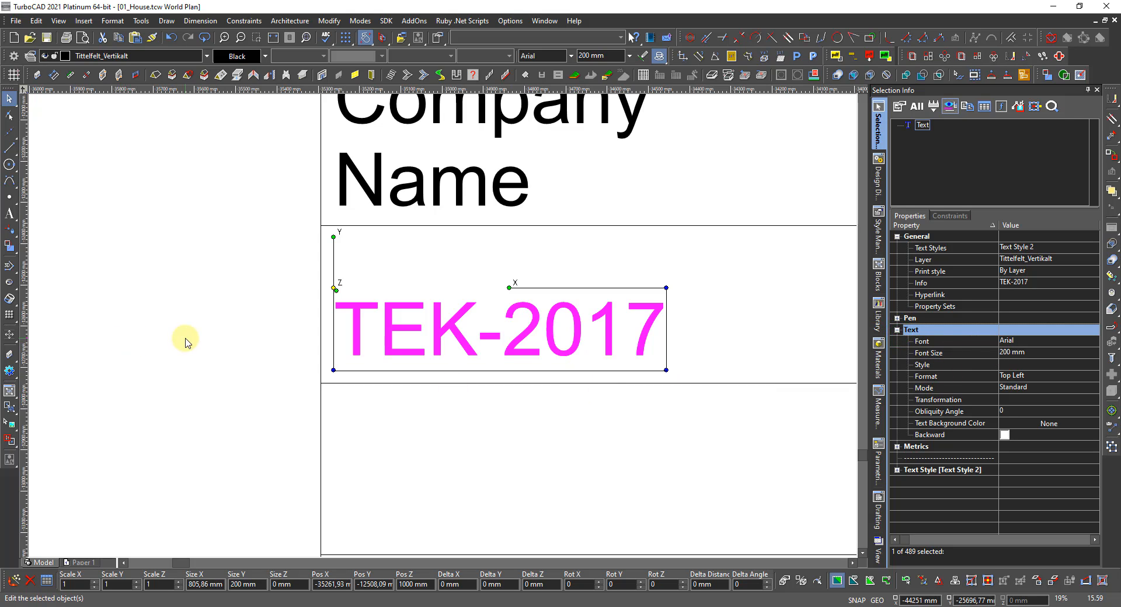
pyautogui.click(64, 325)
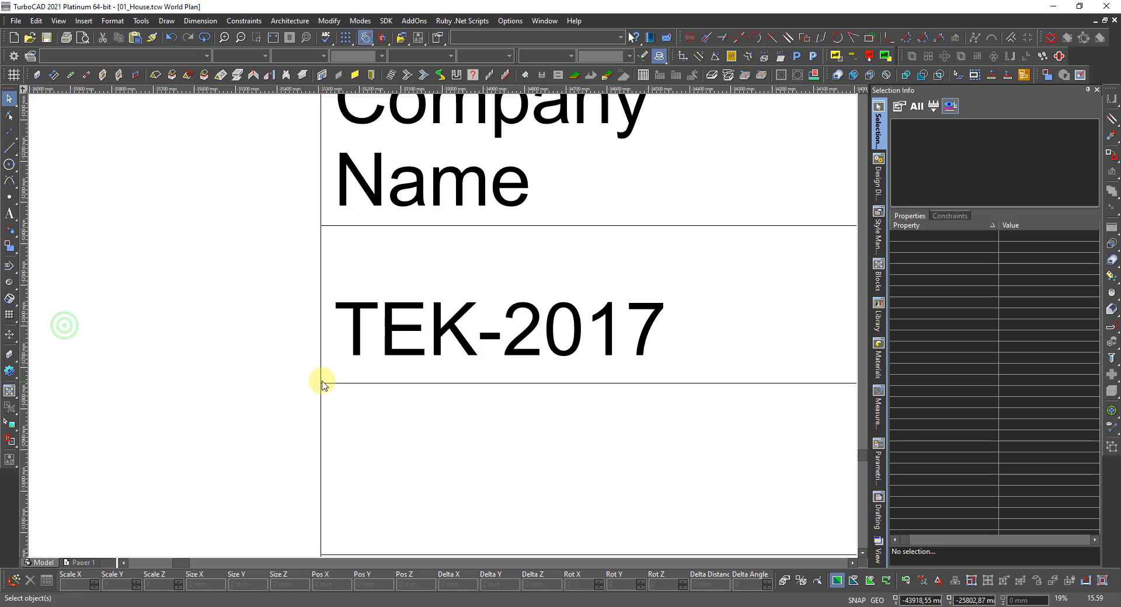
# Return to the Paper 1 layout.
pyautogui.scroll(-2, 321, 382)
pyautogui.scroll(-3, 442, 330)
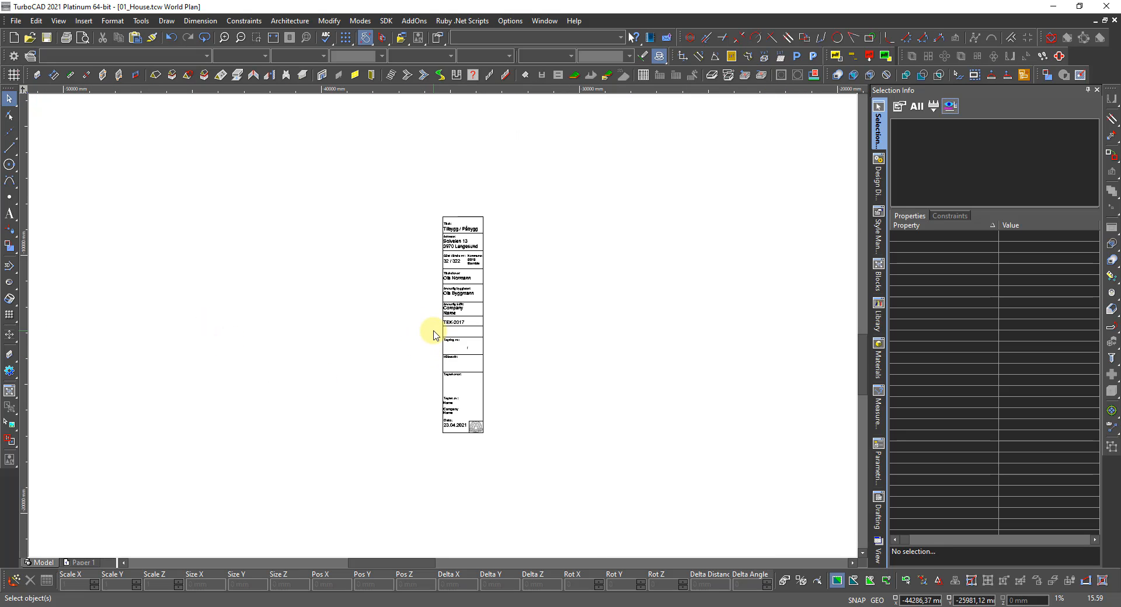
pyautogui.click(82, 563)
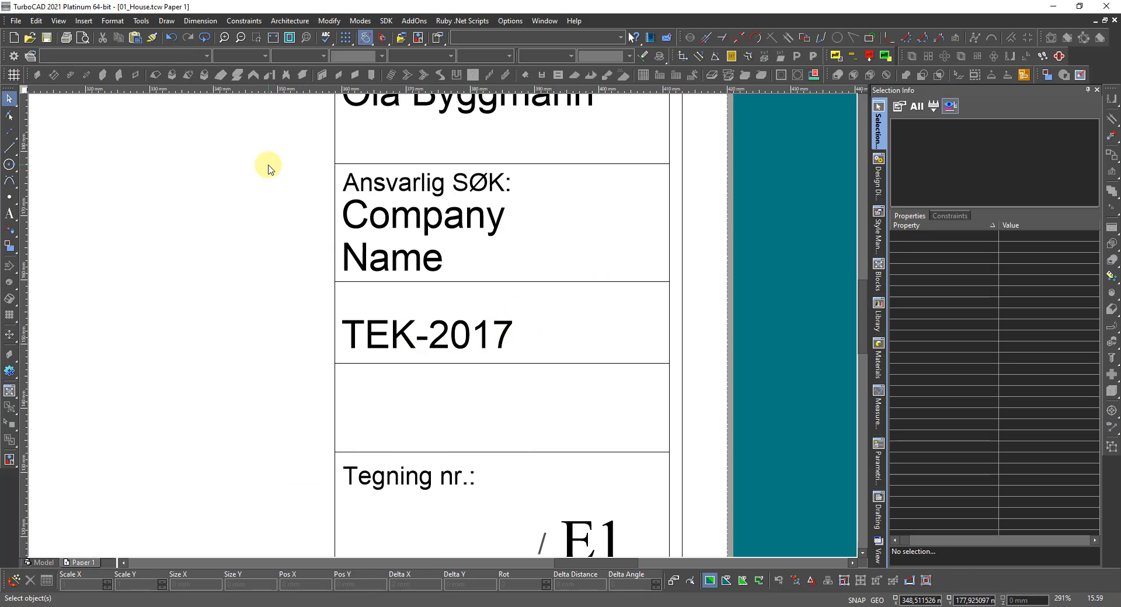
# Set the text units of the Paper 1 workspace to mm in the drawing's space units.
pyautogui.click(9, 216)
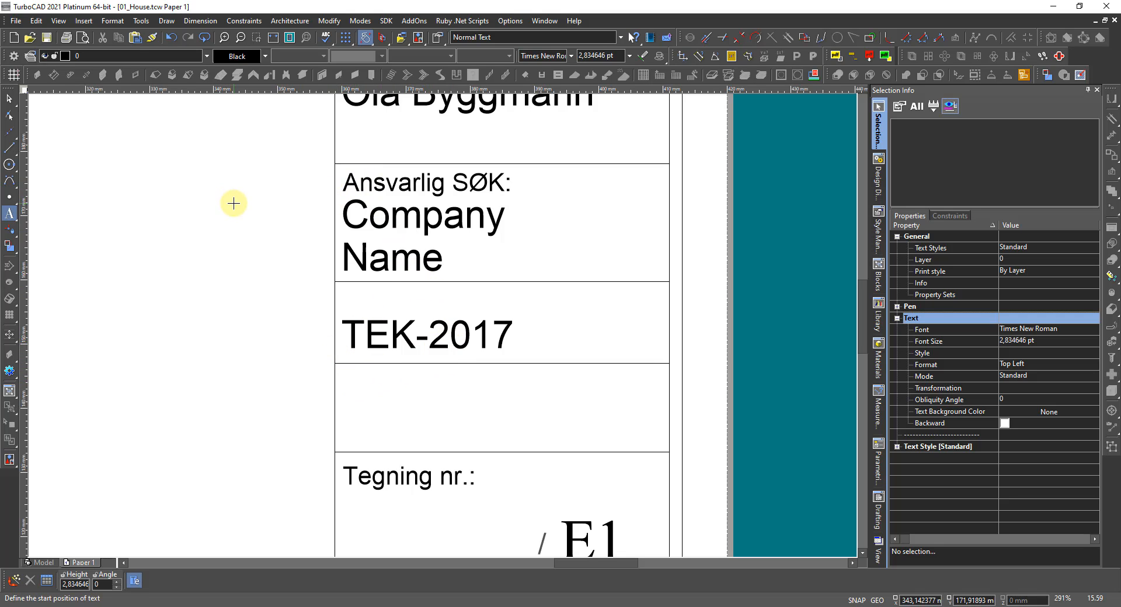
pyautogui.press('Escape')
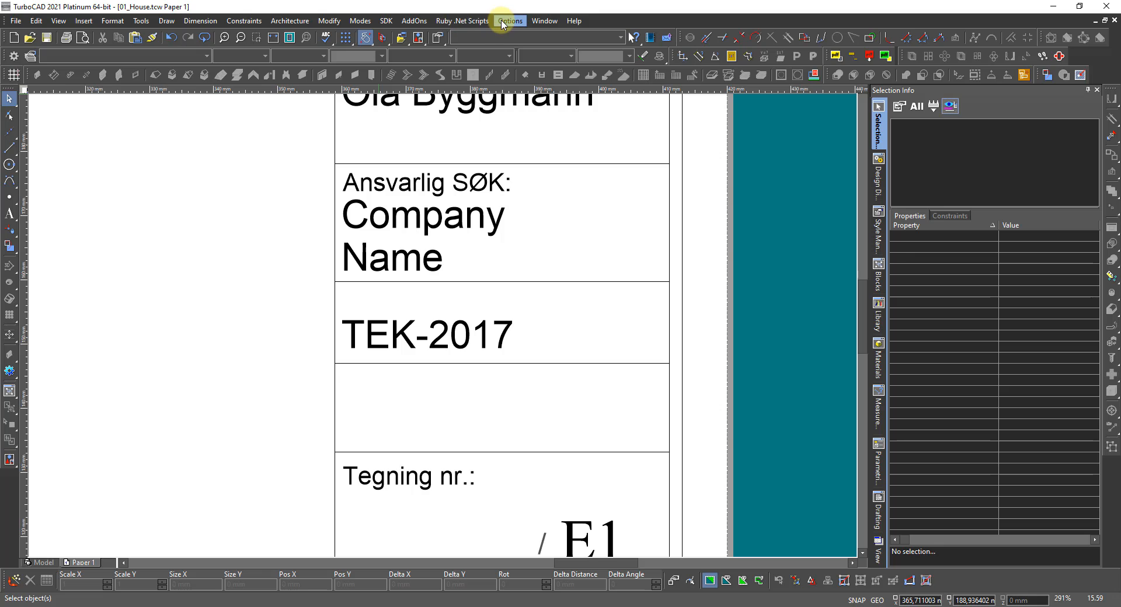
pyautogui.click(504, 22)
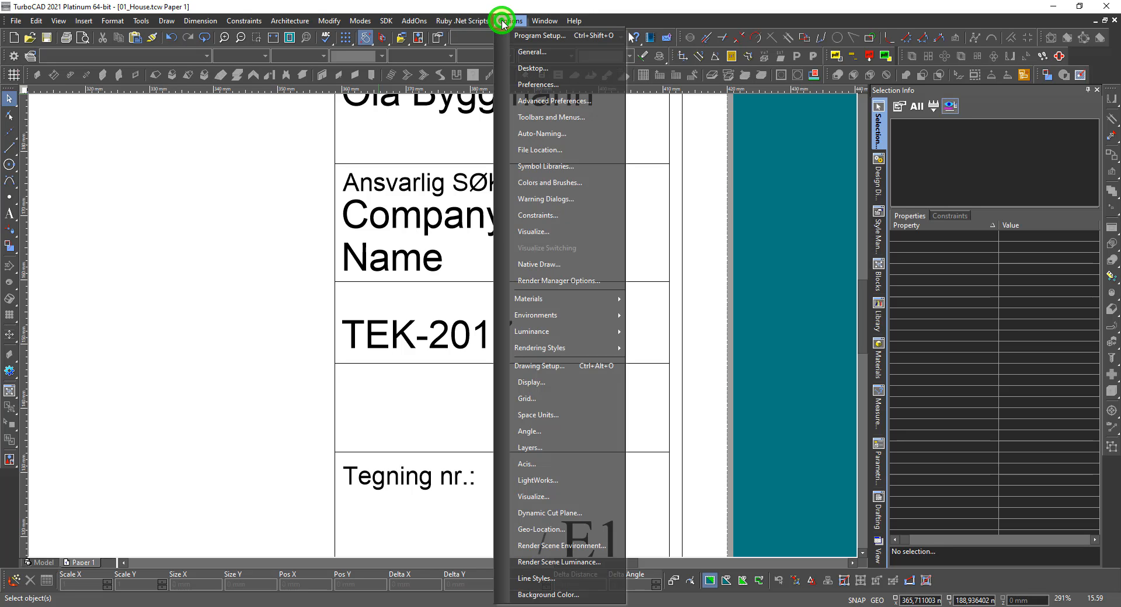
pyautogui.click(555, 415)
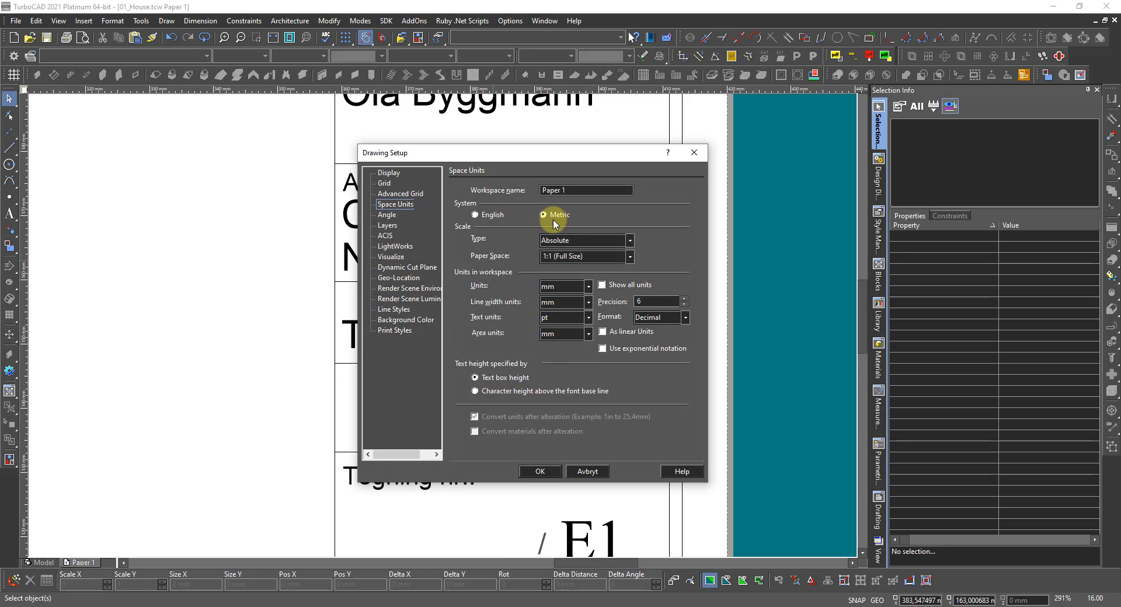
pyautogui.click(589, 317)
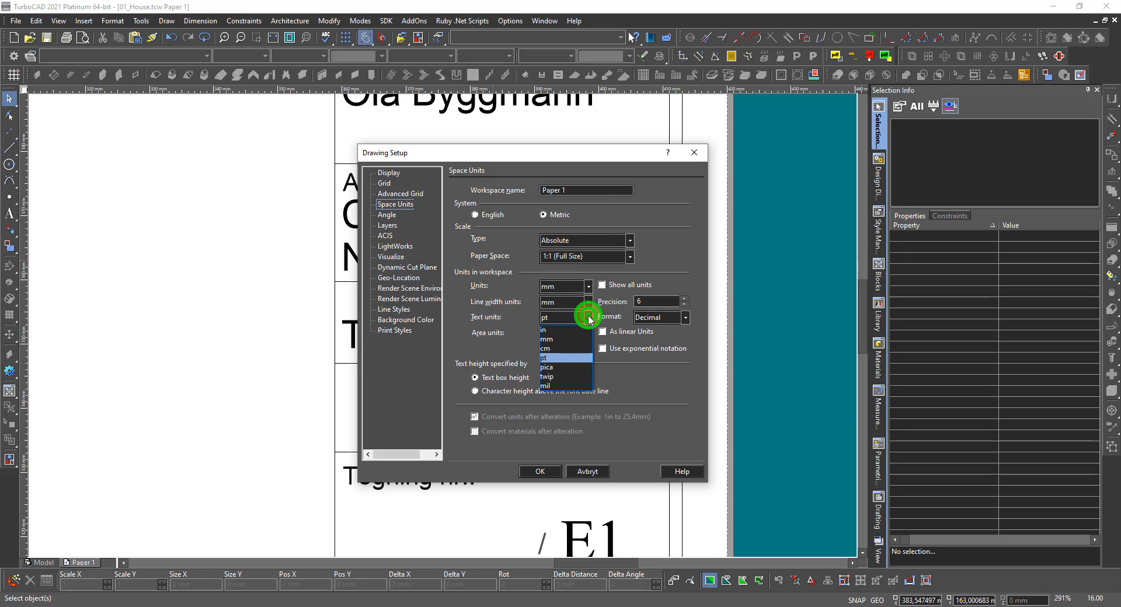
pyautogui.click(557, 340)
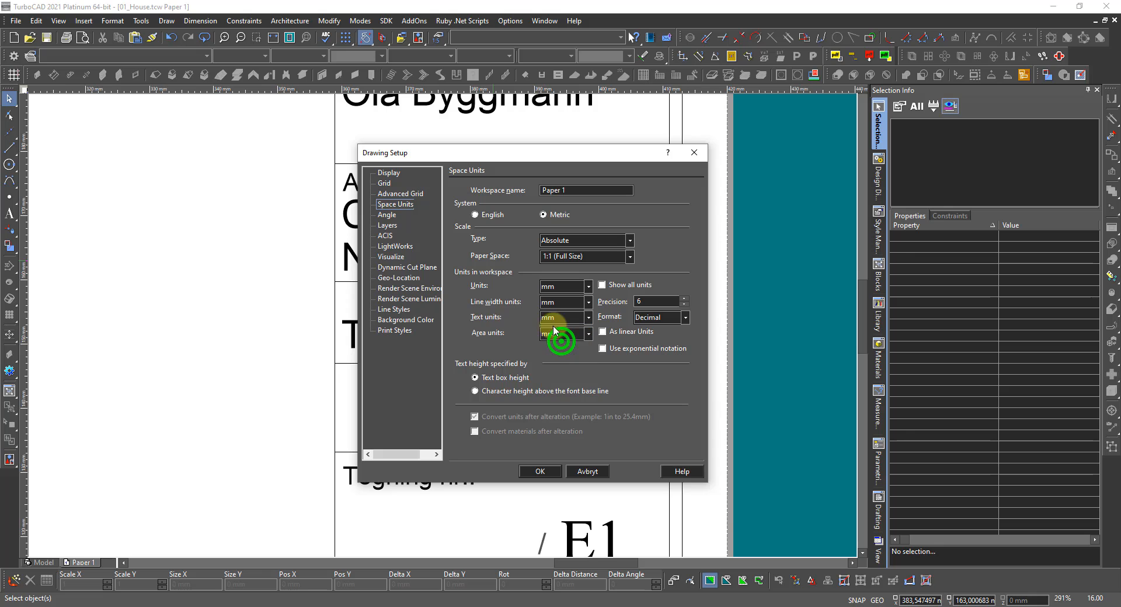
pyautogui.click(536, 472)
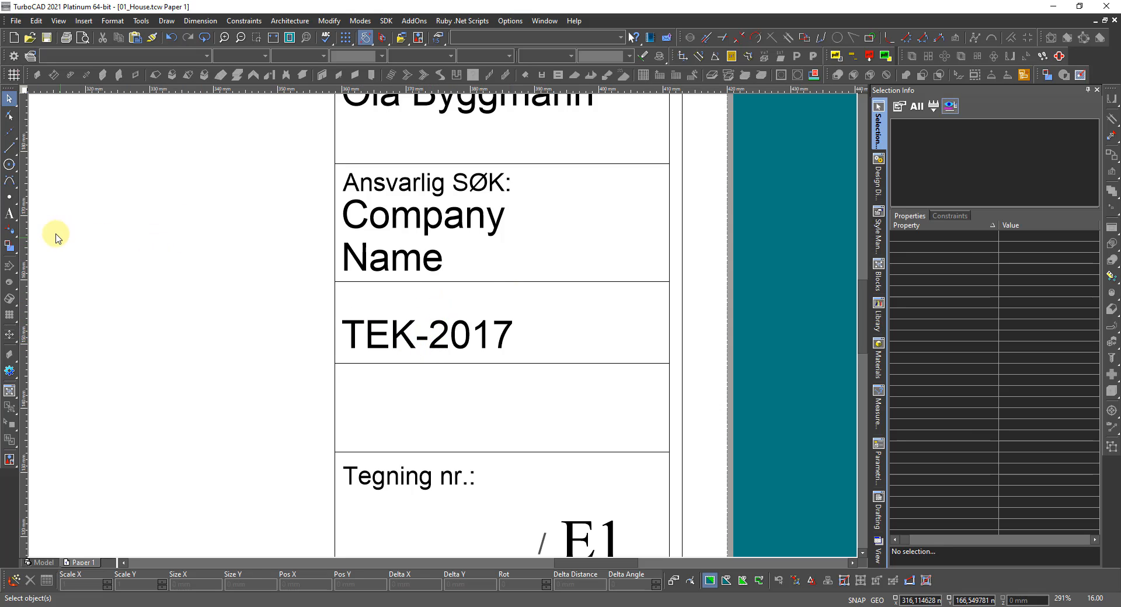
# Add the text "Story 1" with a 4 mm font size in the empty title block cell below TEK-2017.
pyautogui.click(8, 217)
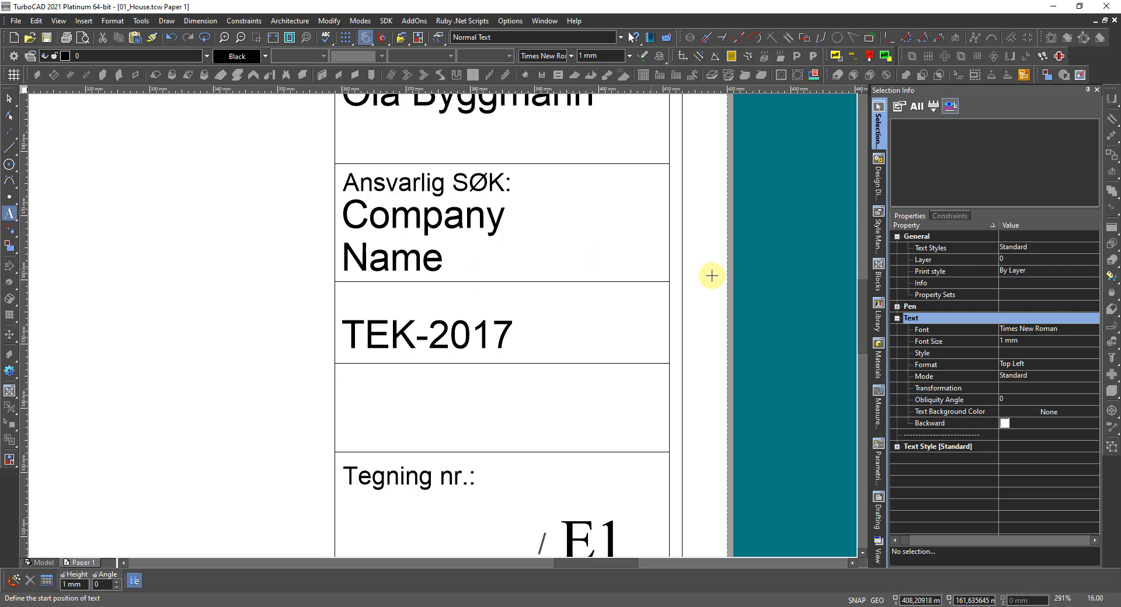
pyautogui.click(1030, 343)
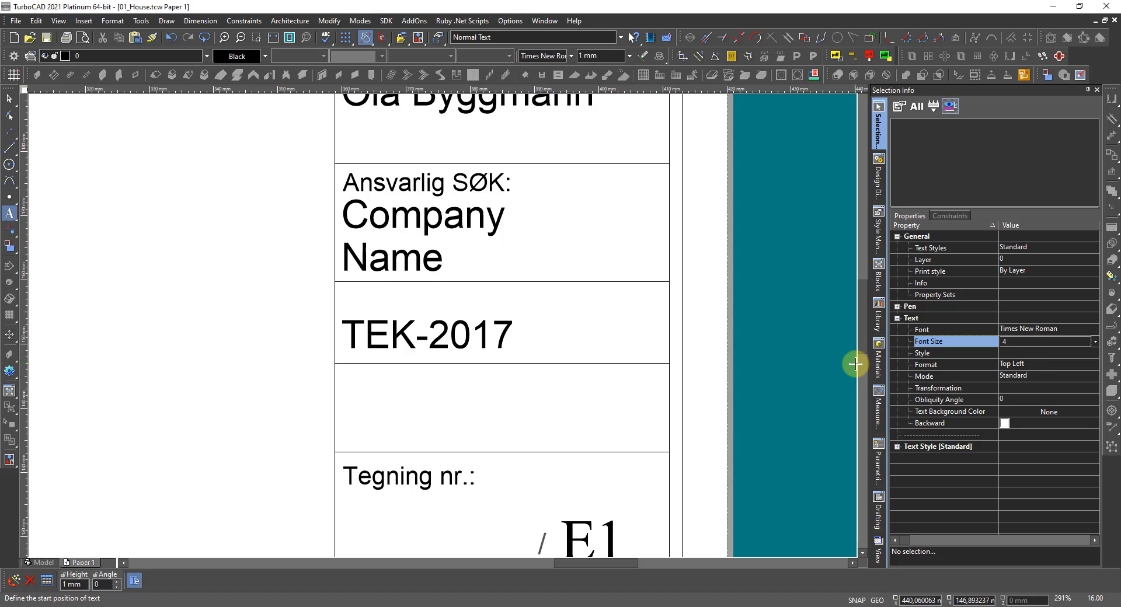
pyautogui.press('Return')
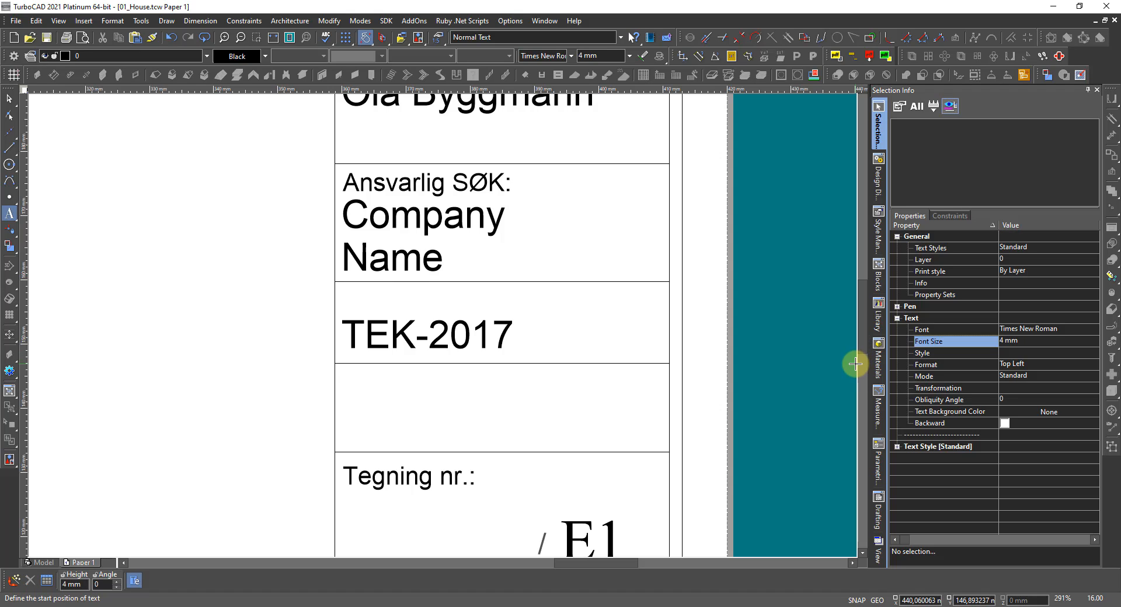
pyautogui.click(359, 420)
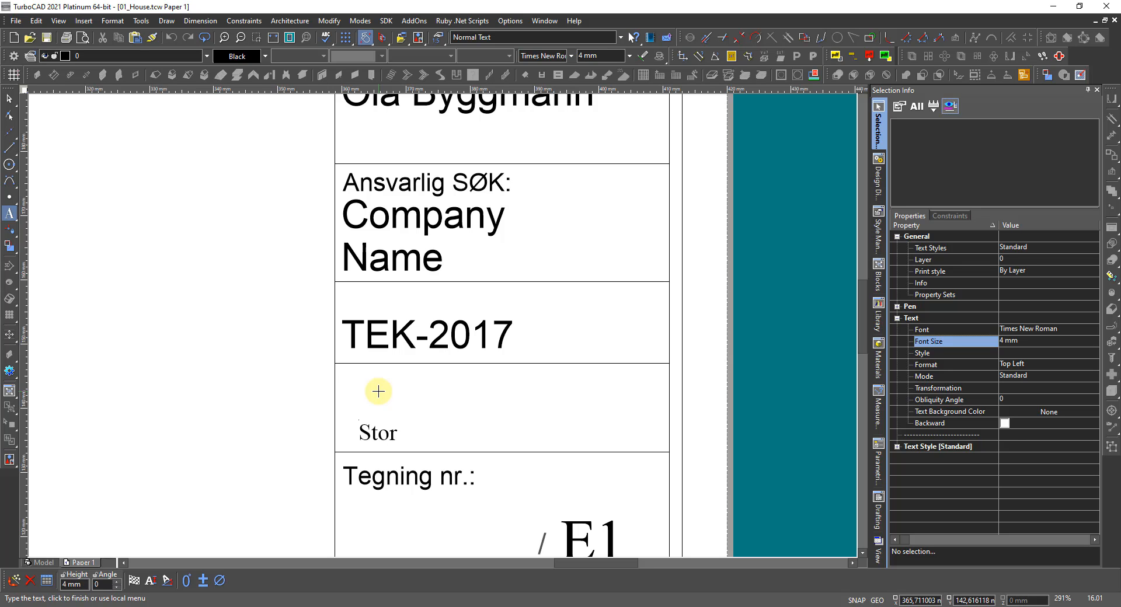
pyautogui.write('y 1')
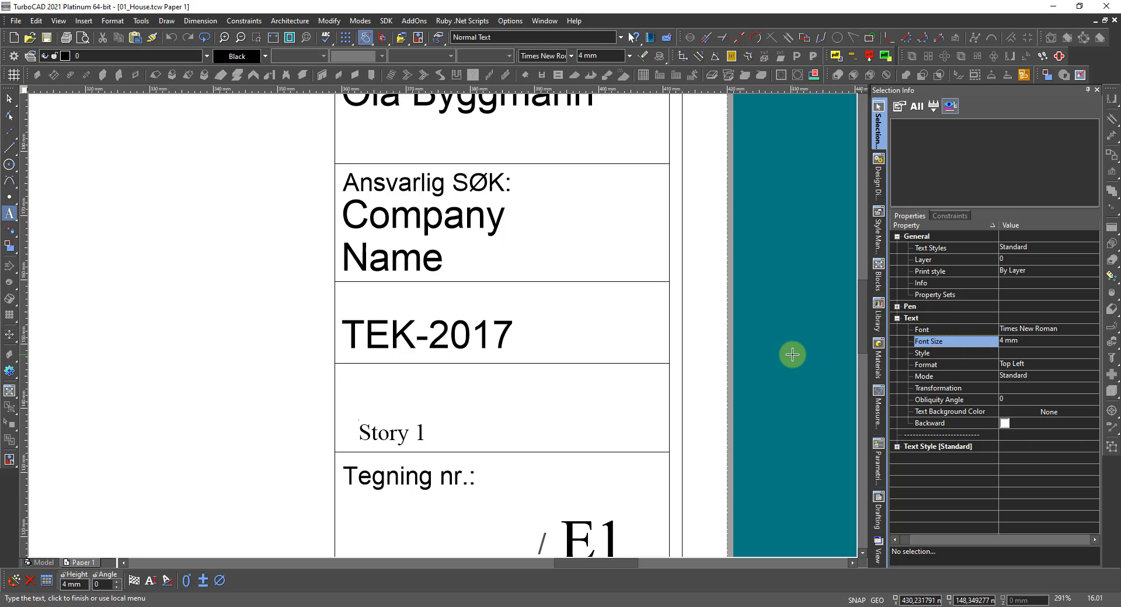
# Switch to the calculator, divide 200 by 50, and close the calculator.
pyautogui.hotkey('alt', 'Tab')
pyautogui.write('2')
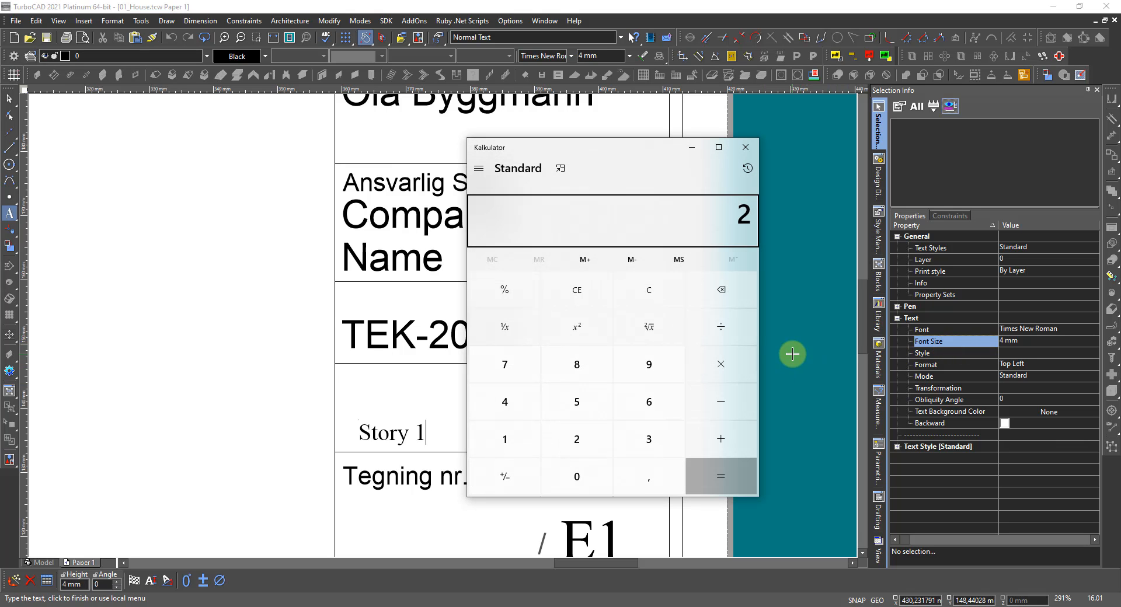
pyautogui.write('00/50 =')
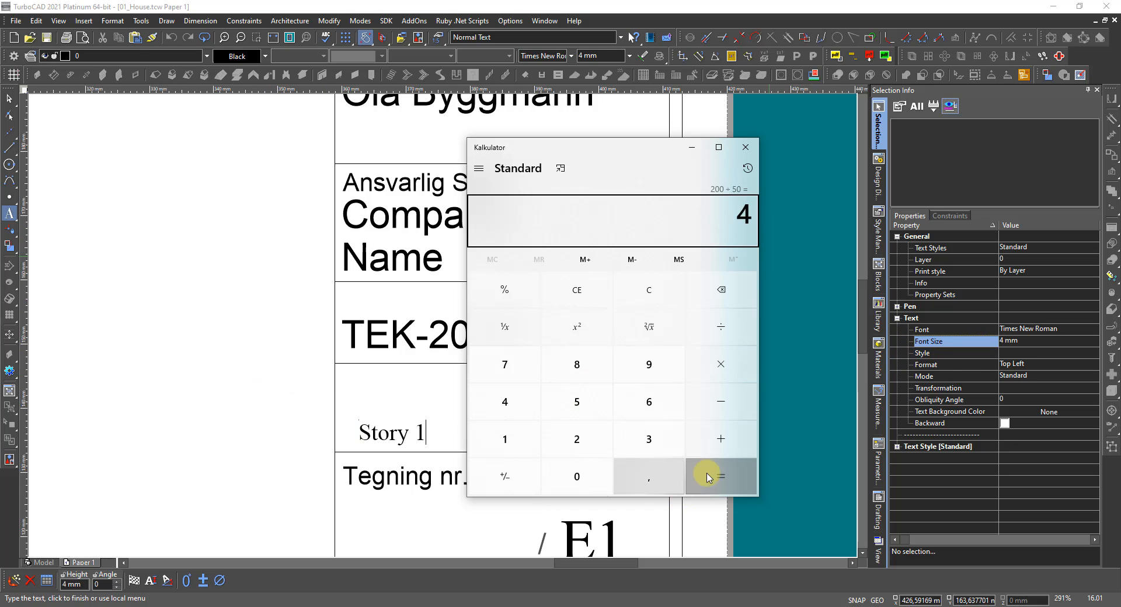
pyautogui.click(745, 147)
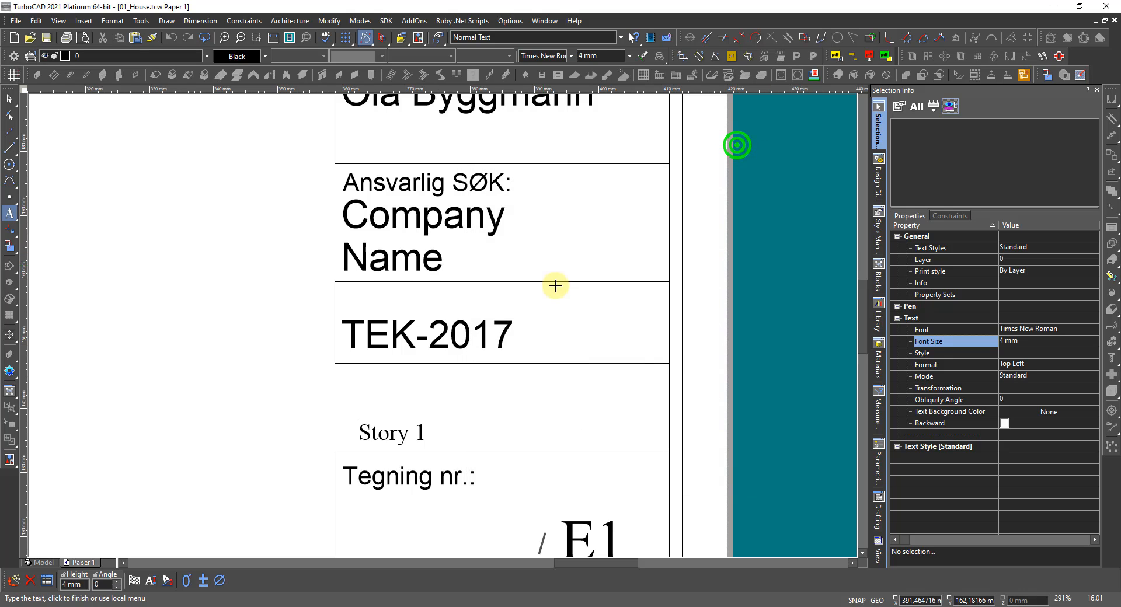
# Finish the Story 1 text, set its font size to 8 mm, and move it up inside the cell below TEK-2017.
pyautogui.click(132, 582)
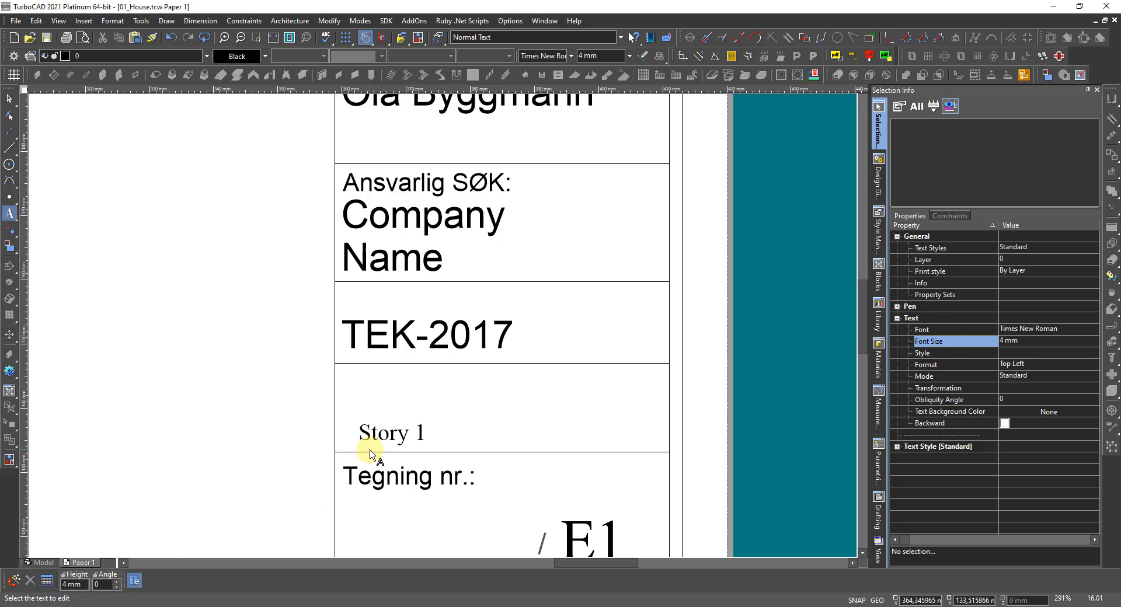
pyautogui.click(385, 439)
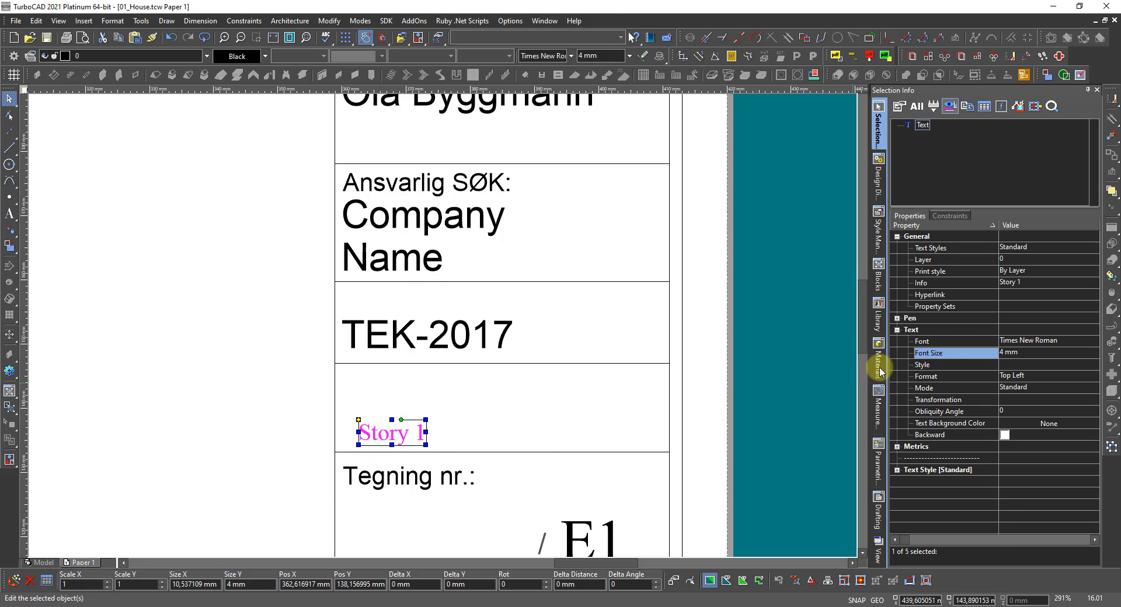
pyautogui.click(1016, 352)
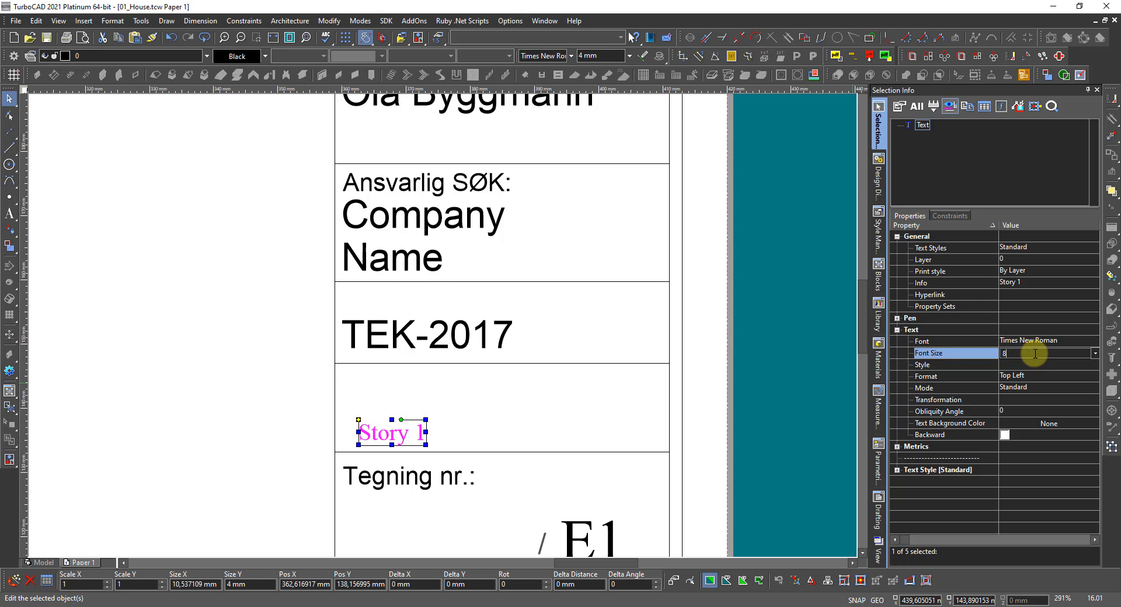
pyautogui.press('Return')
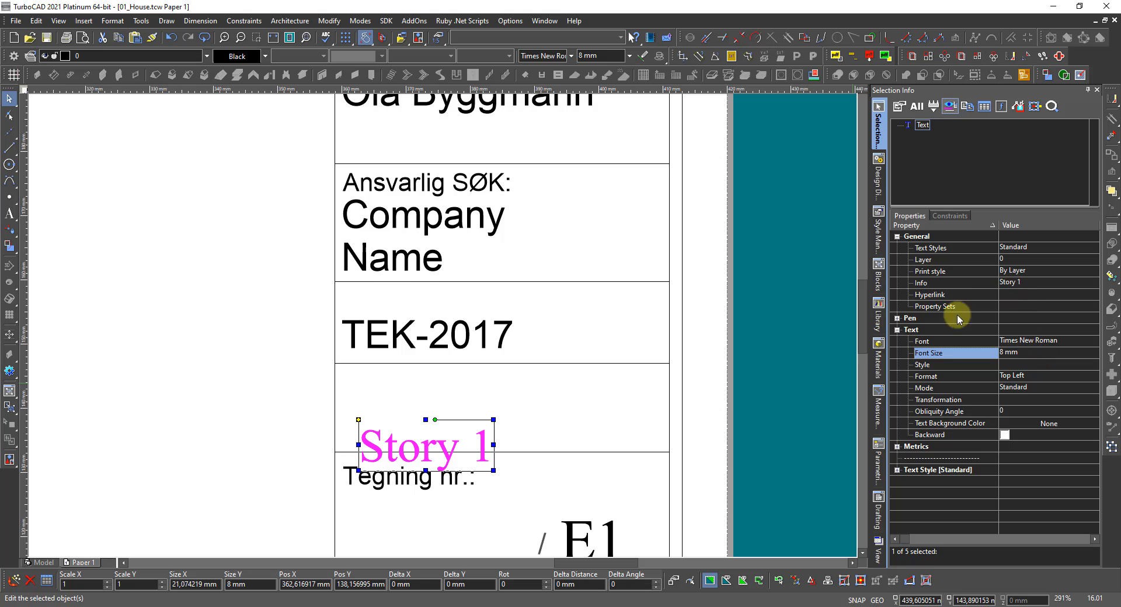
pyautogui.click(358, 419)
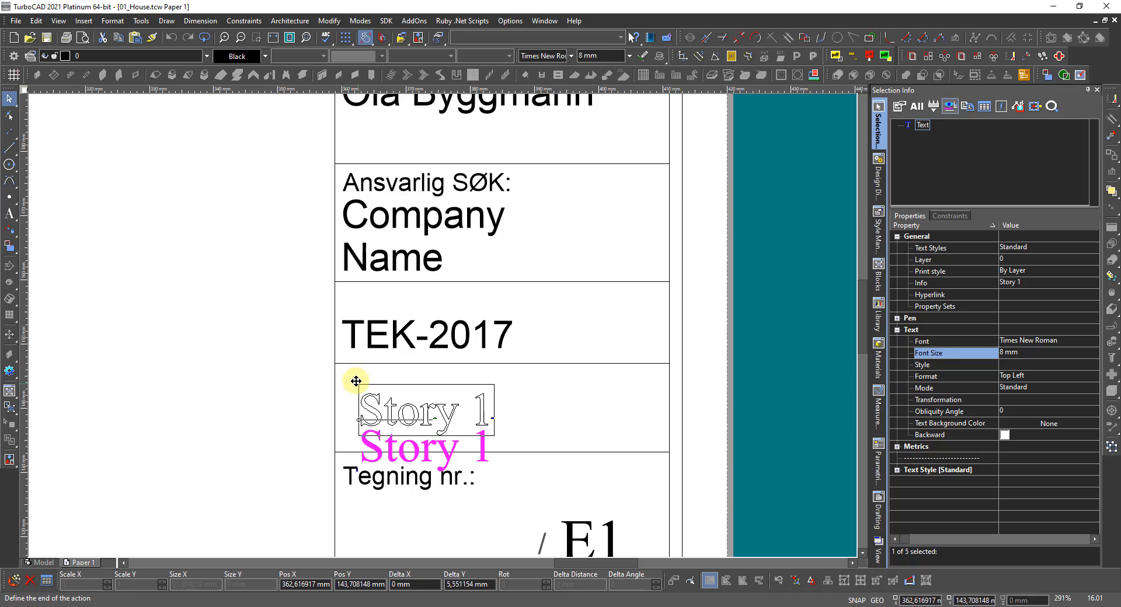
pyautogui.click(355, 378)
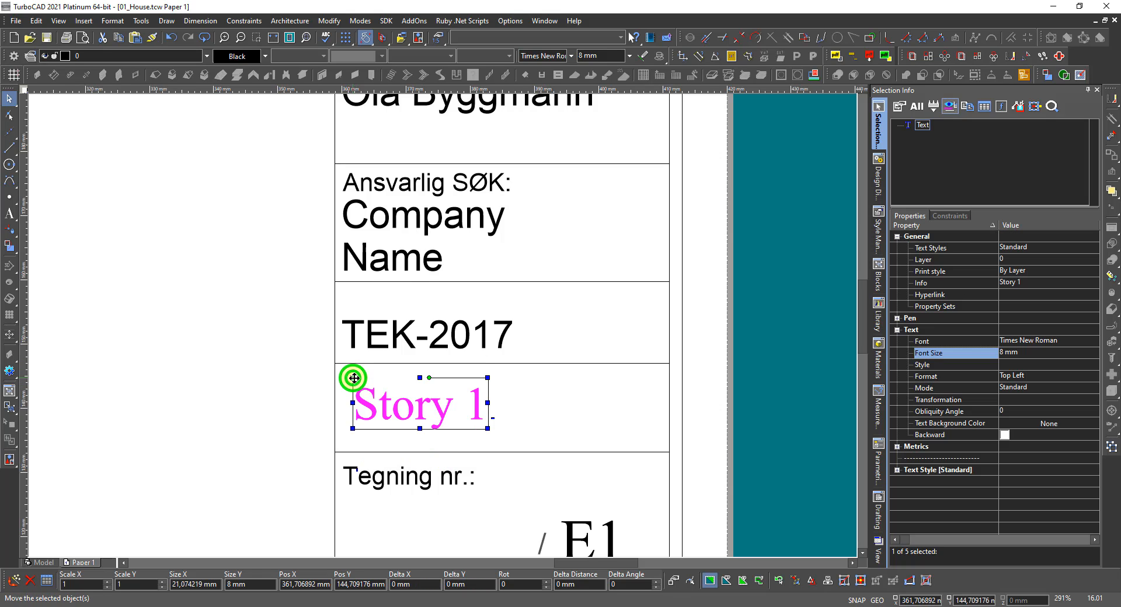
# Try a 7 mm font size on the Story 1 text and compare it with the TEK-2017 text.
pyautogui.click(1034, 352)
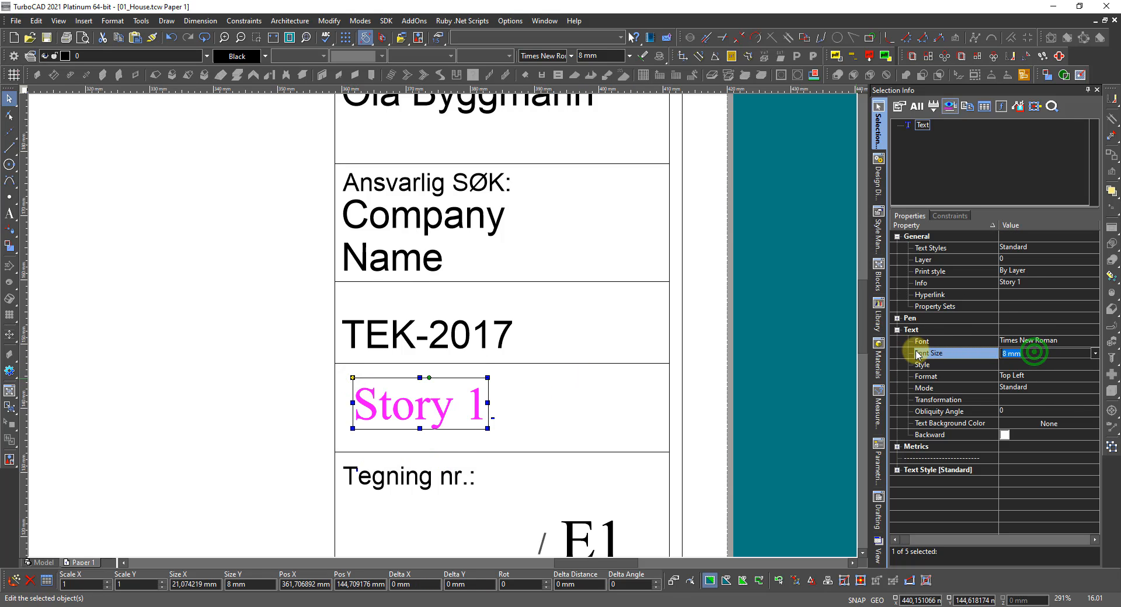
pyautogui.press('Return')
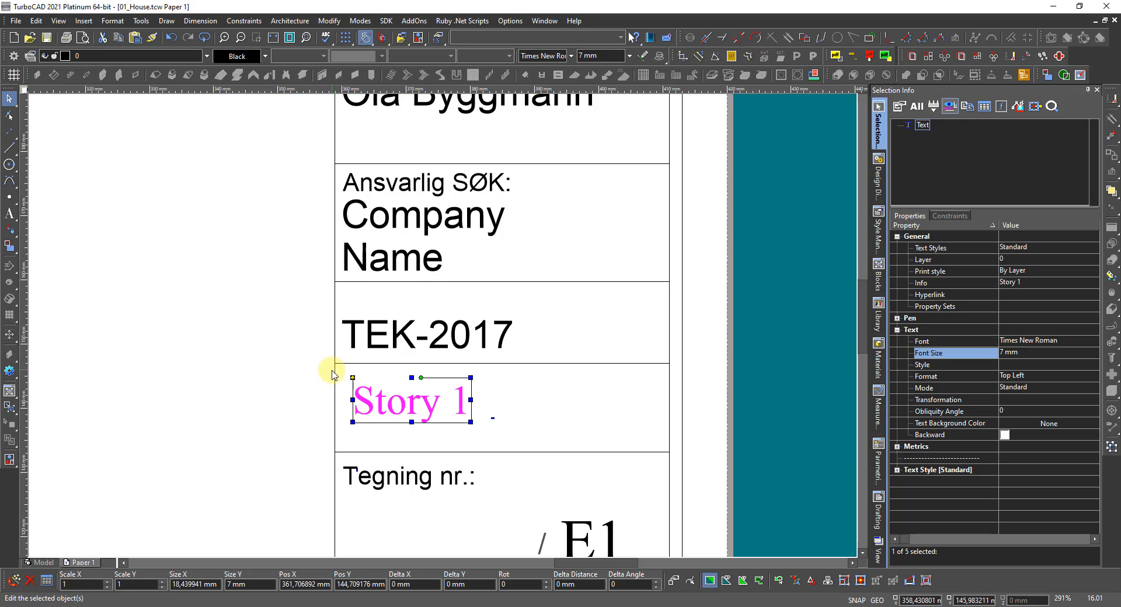
pyautogui.moveTo(353, 379); pyautogui.dragTo(352, 310)
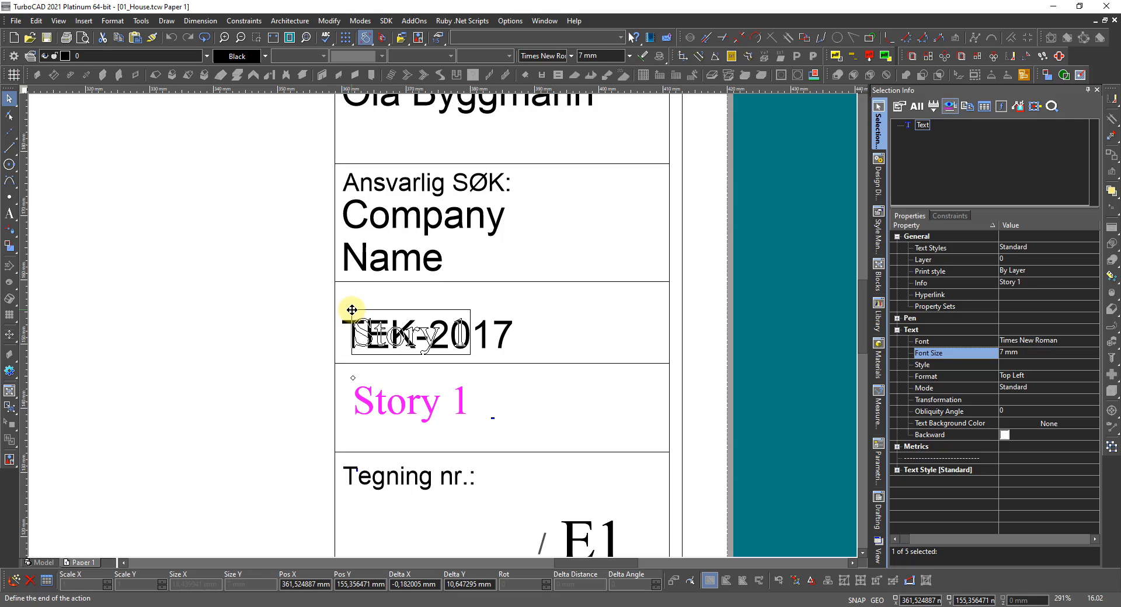
pyautogui.moveTo(352, 310); pyautogui.dragTo(352, 377)
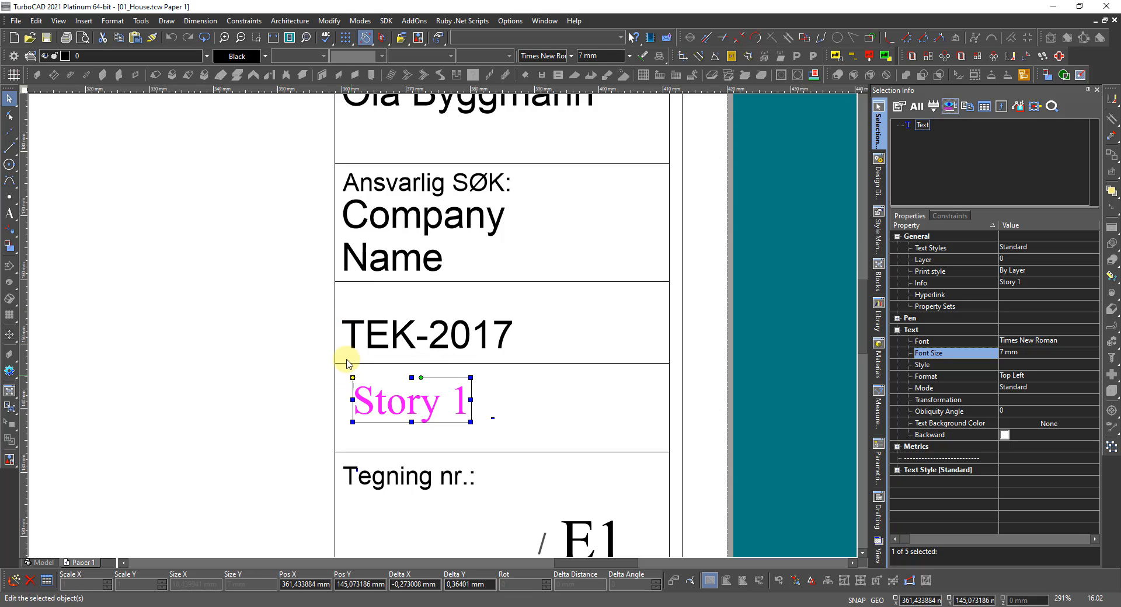
# Change the font of the Story 1 text to Arial.
pyautogui.click(1022, 342)
pyautogui.click(1022, 342)
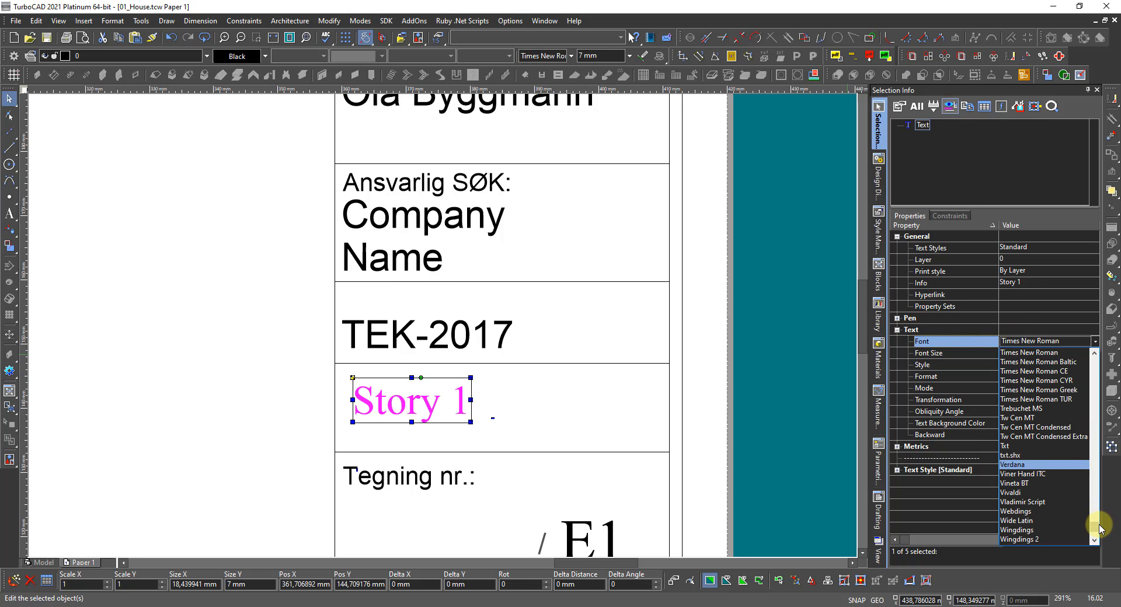
pyautogui.moveTo(1096, 528); pyautogui.dragTo(1091, 378)
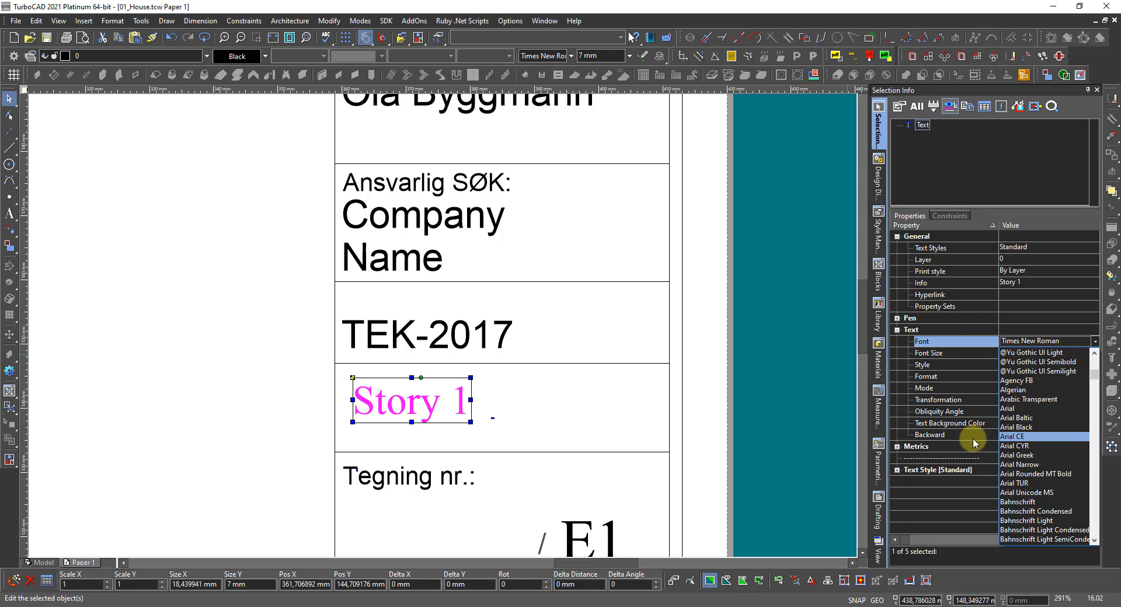
pyautogui.click(1007, 409)
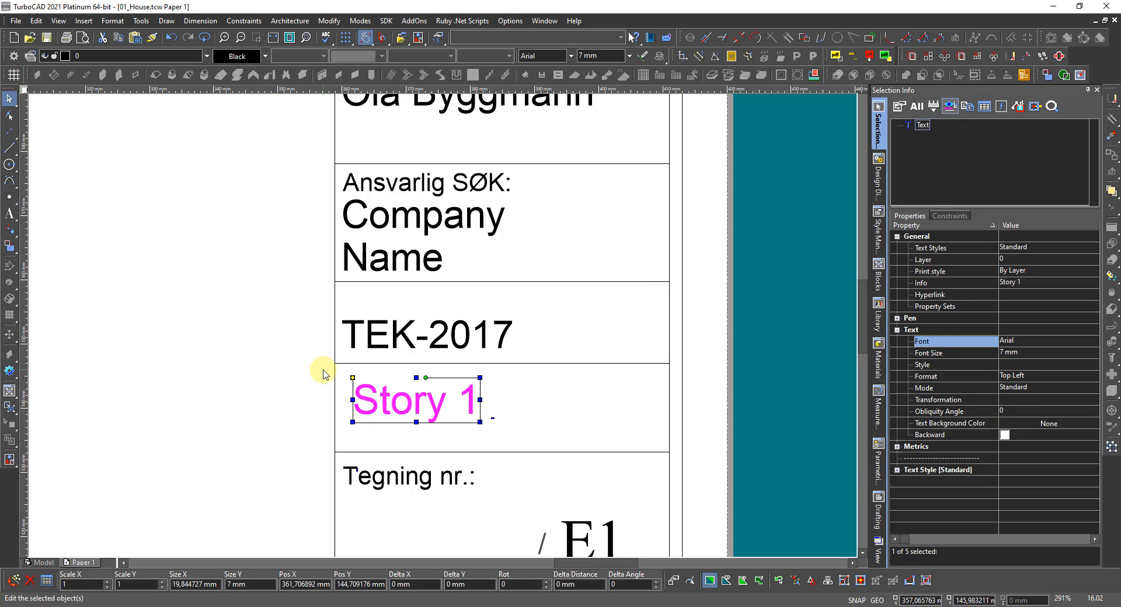
# Compare the Arial Story 1 text with TEK-2017 and try a 6 mm font size on it.
pyautogui.moveTo(353, 378); pyautogui.dragTo(362, 314)
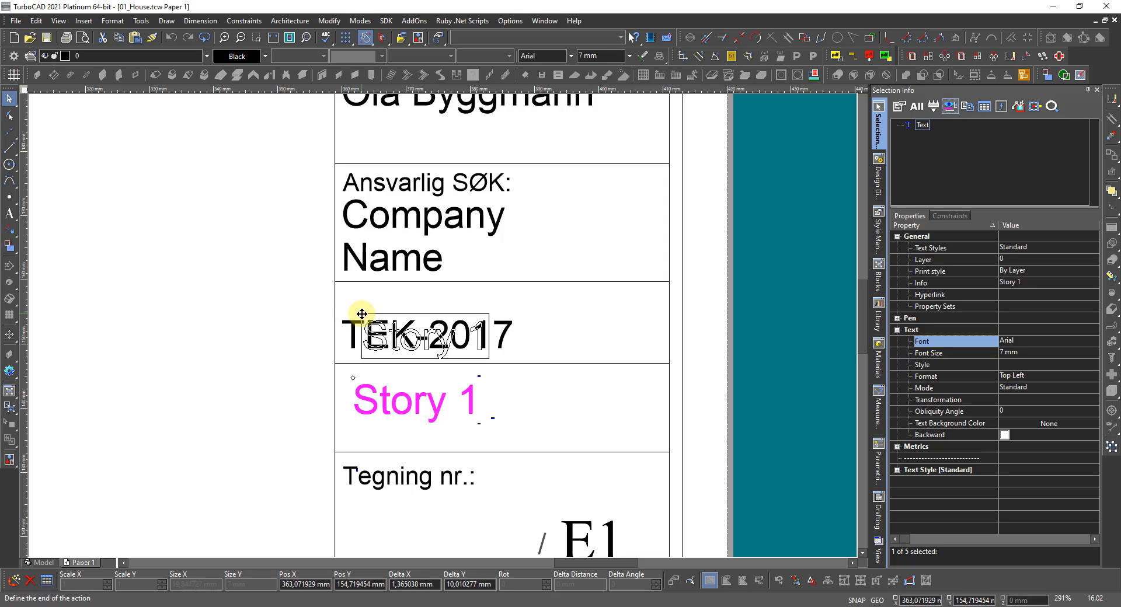
pyautogui.press('Escape')
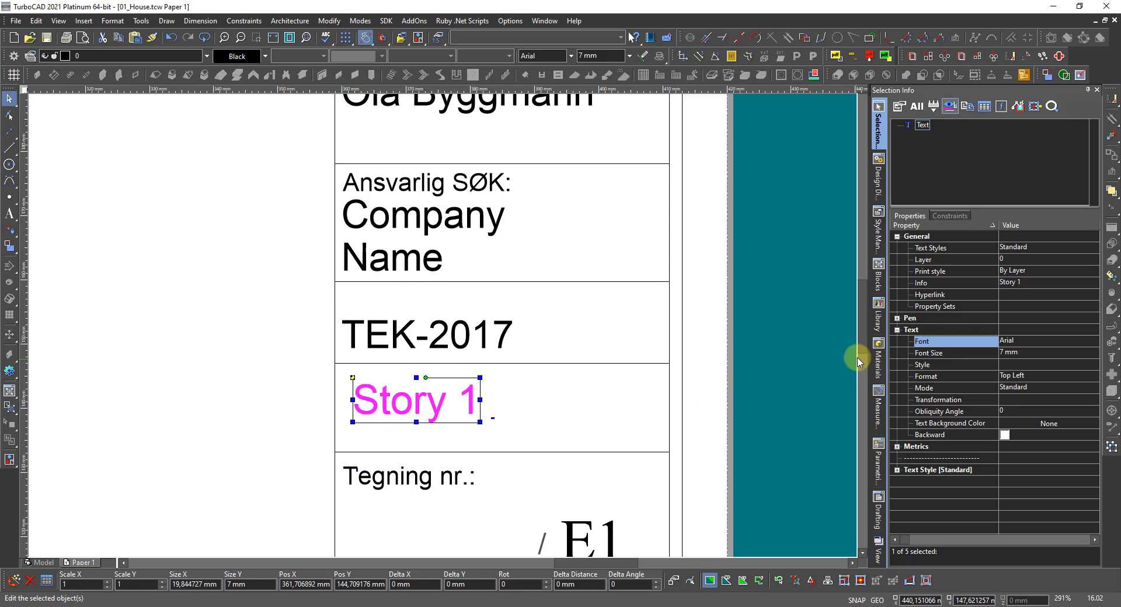
pyautogui.click(1017, 351)
pyautogui.click(1017, 351)
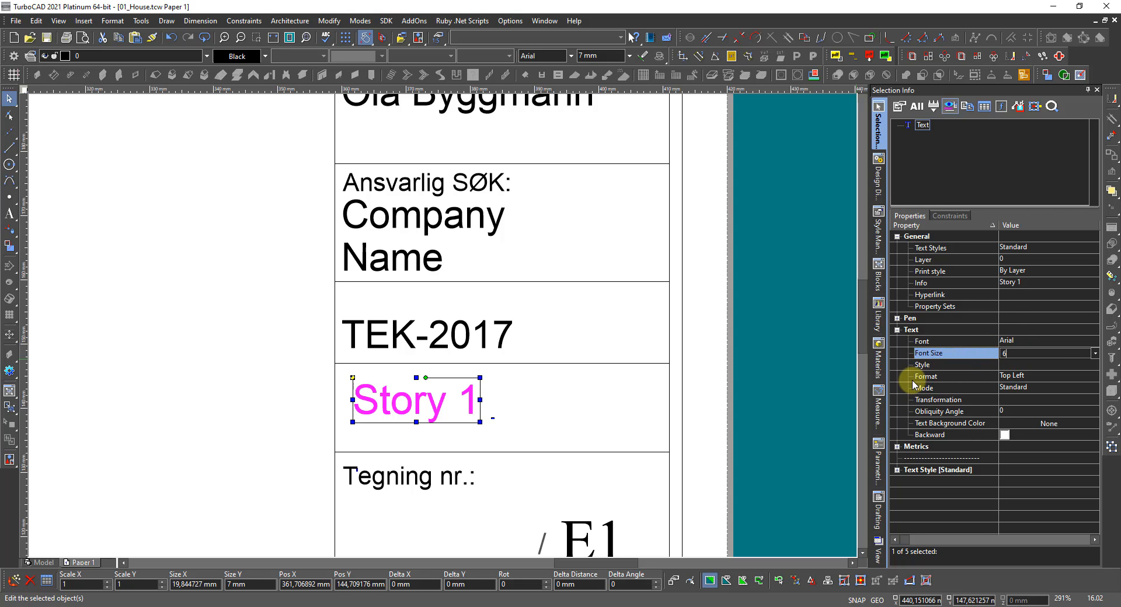
pyautogui.press('Return')
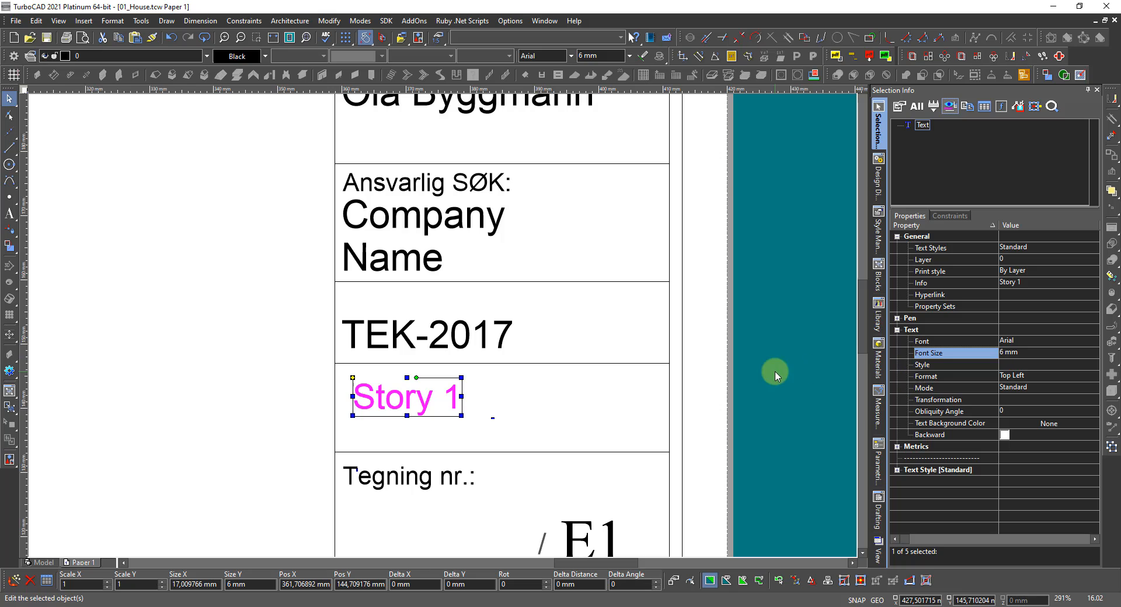
# Set the Story 1 text's font size to 8 mm and align its left edge with the TEK-2017 text above.
pyautogui.click(1026, 354)
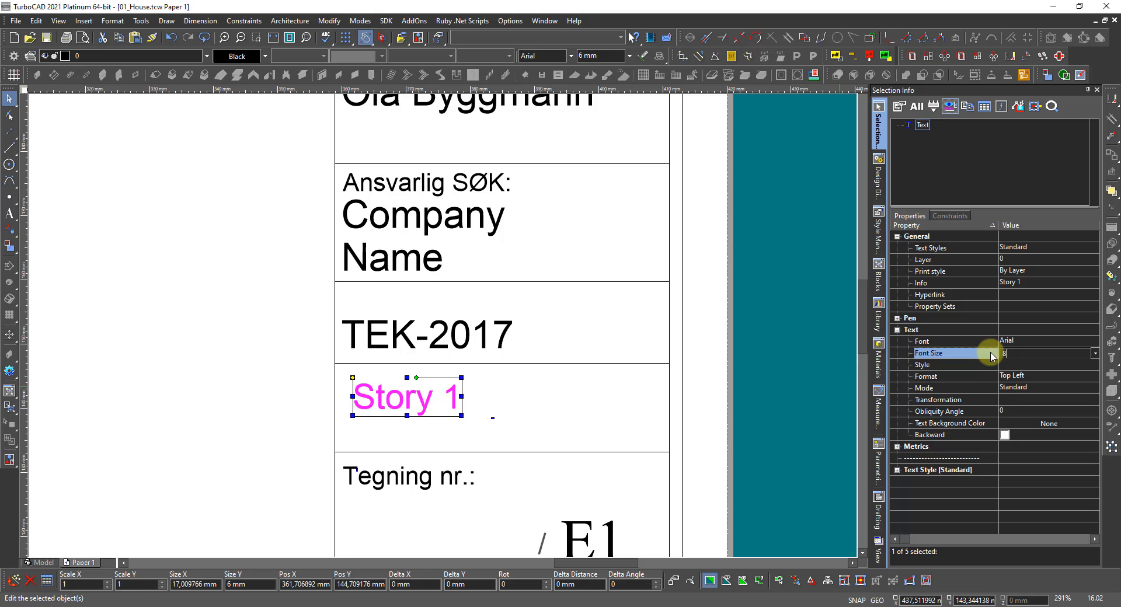
pyautogui.press('Return')
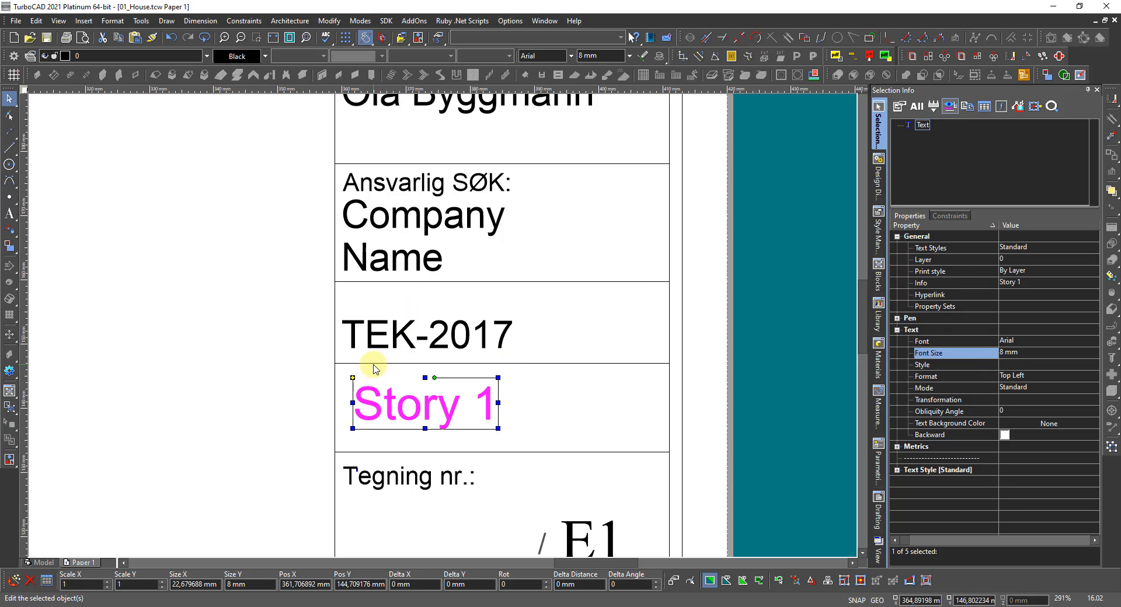
pyautogui.moveTo(352, 377)
pyautogui.mouseDown()
pyautogui.moveTo(333, 312)
pyautogui.moveTo(345, 306)
pyautogui.moveTo(345, 385)
pyautogui.mouseUp()
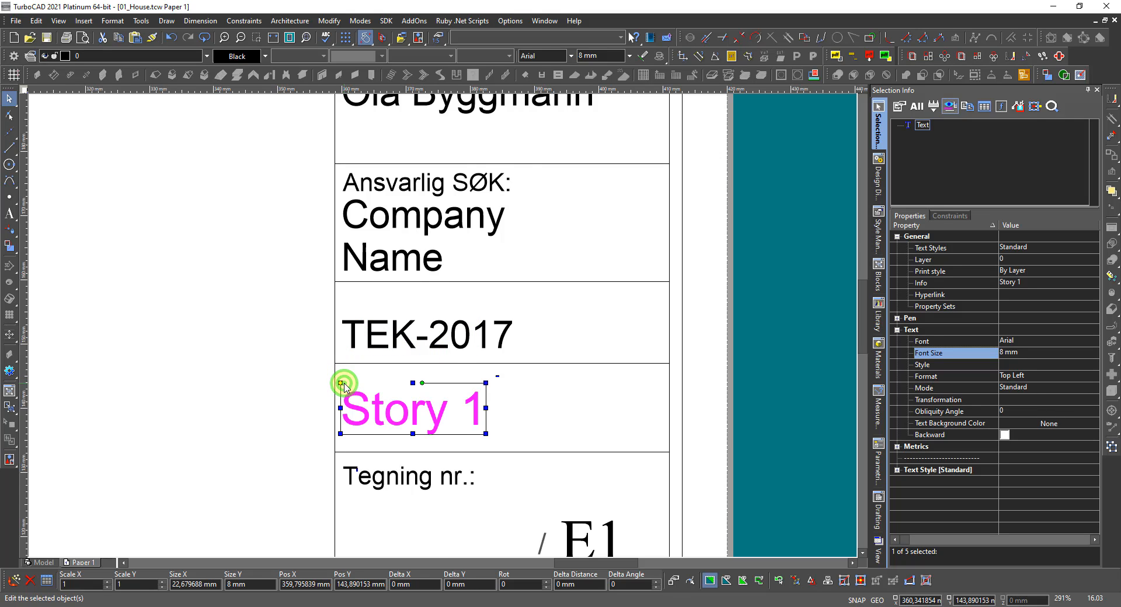
# Examine the Story 1 text within the title block and the layout of the whole Paper 1 sheet.
pyautogui.scroll(-2, 345, 385)
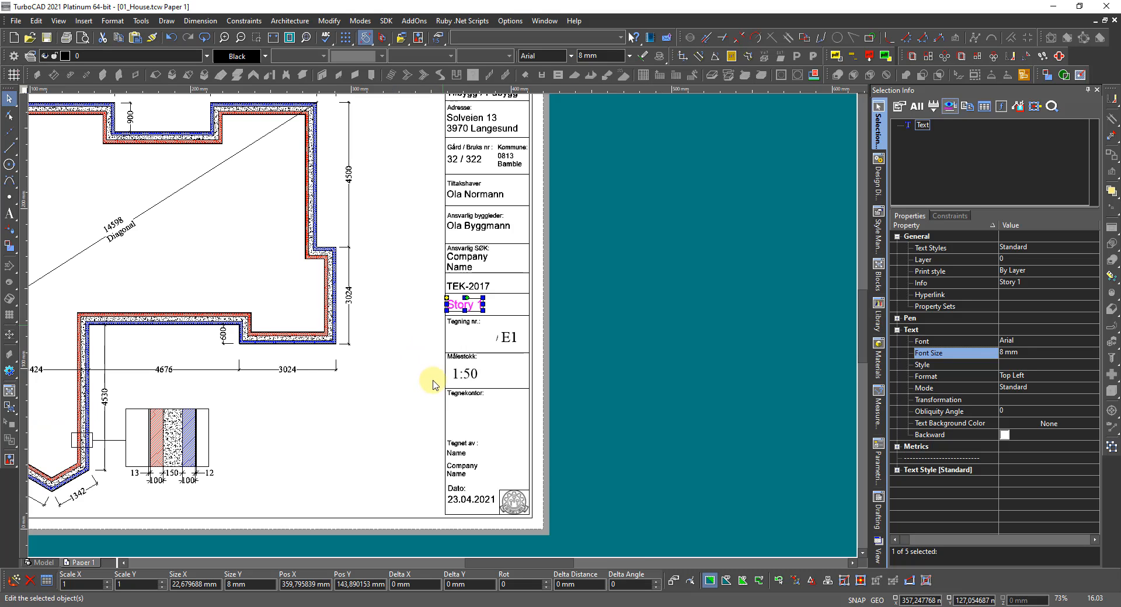
pyautogui.scroll(-2, 428, 372)
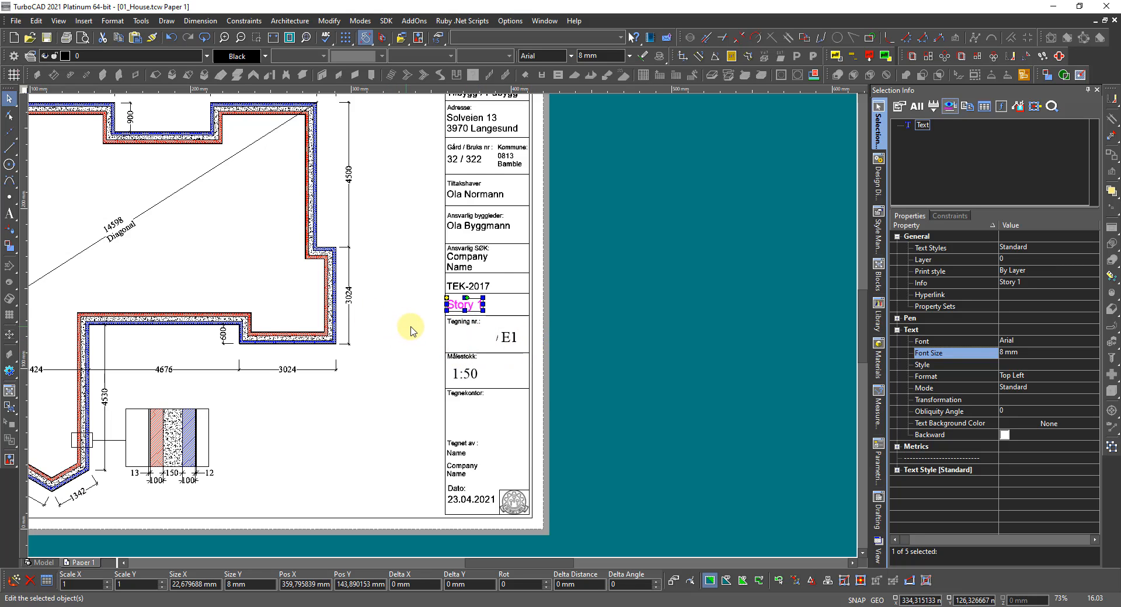
pyautogui.scroll(2, 411, 330)
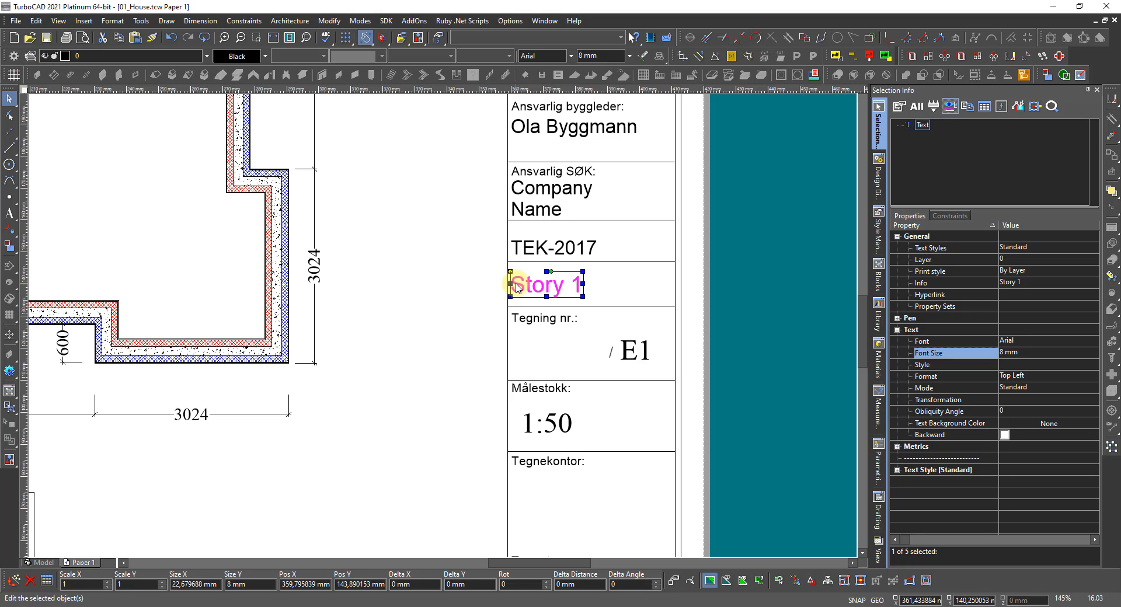
pyautogui.click(466, 305)
pyautogui.scroll(-3, 452, 312)
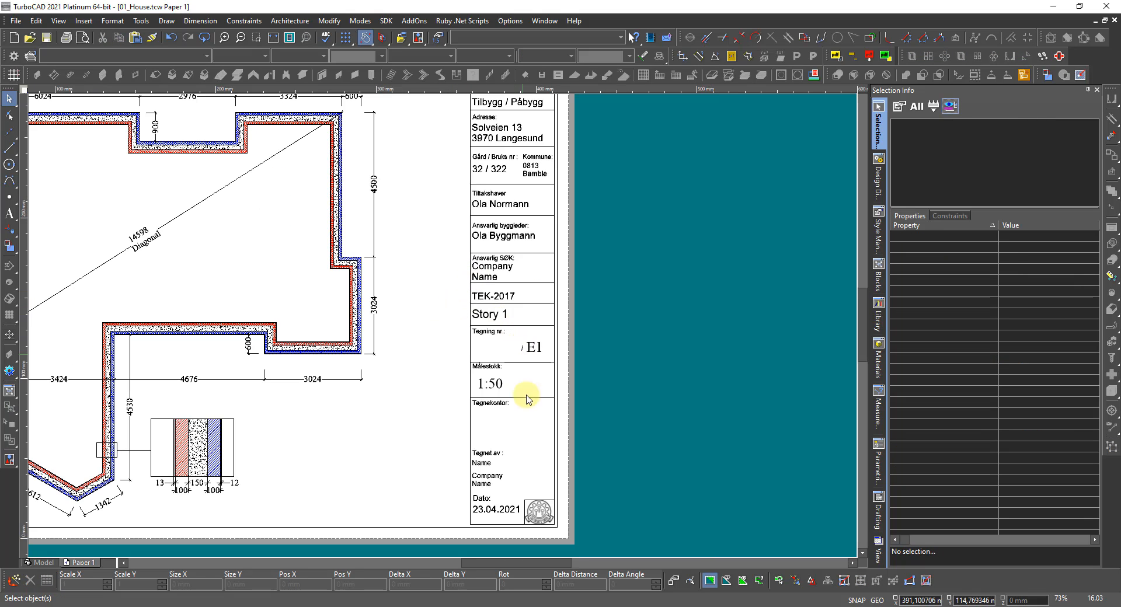
pyautogui.scroll(-3, 439, 232)
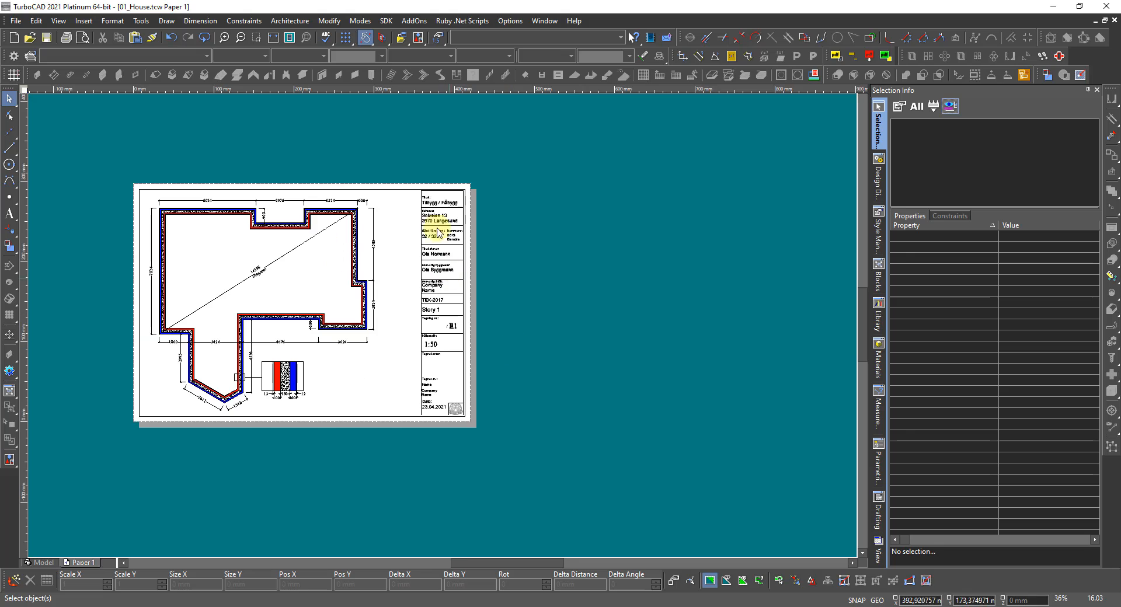
pyautogui.scroll(6, 431, 192)
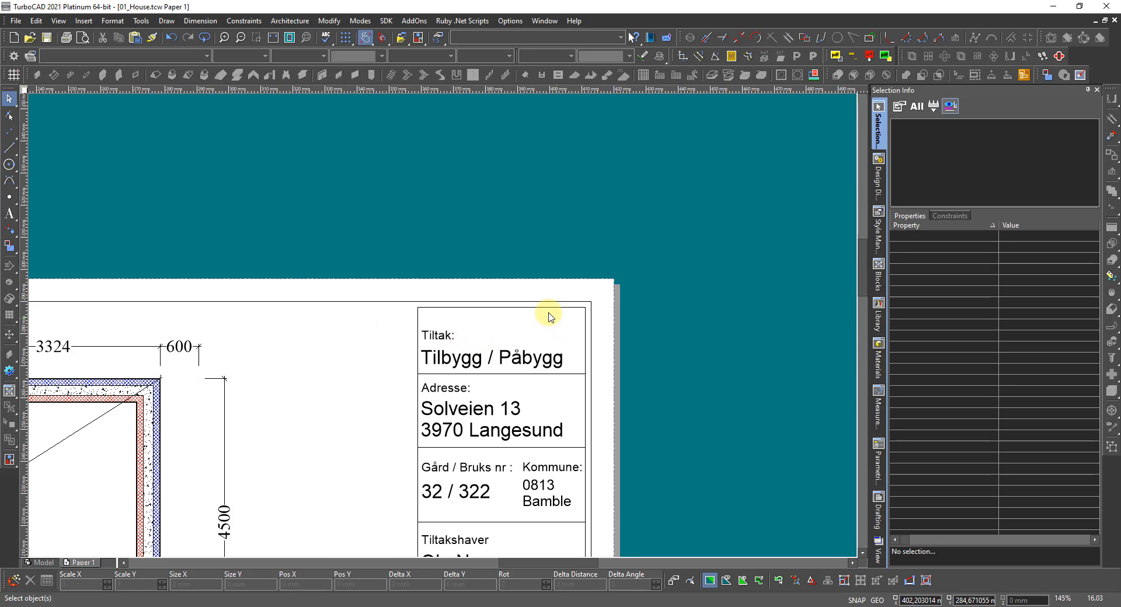
pyautogui.scroll(-3, 513, 328)
pyautogui.scroll(-3, 368, 414)
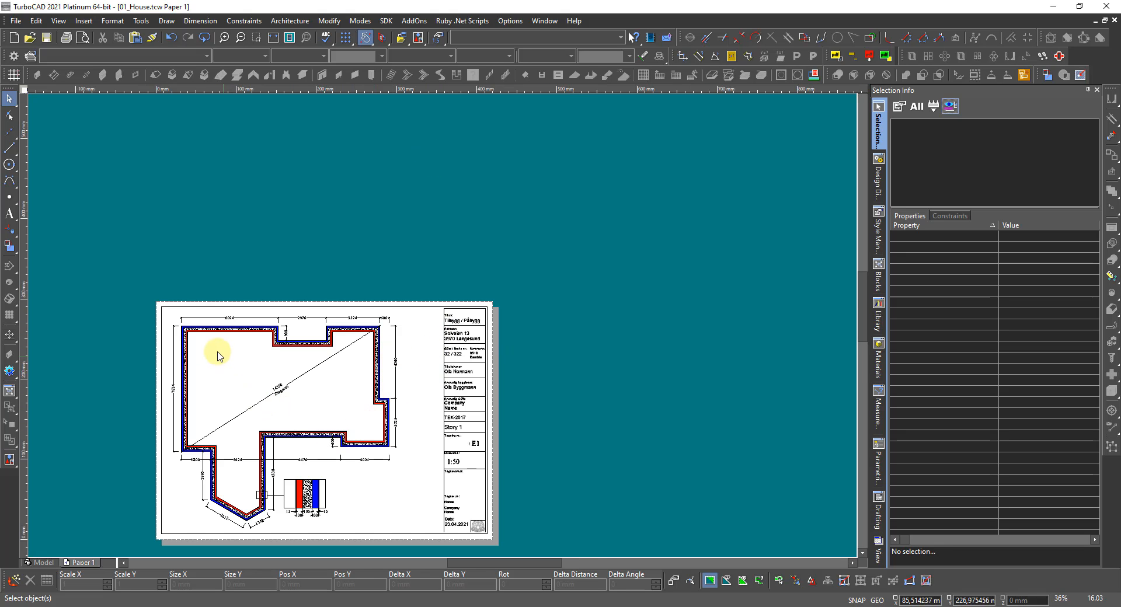
# Draw a circle centred on the upper-left outer corner of the house walls on Paper 1, extending beyond the adjacent dimension lines.
pyautogui.scroll(6, 184, 330)
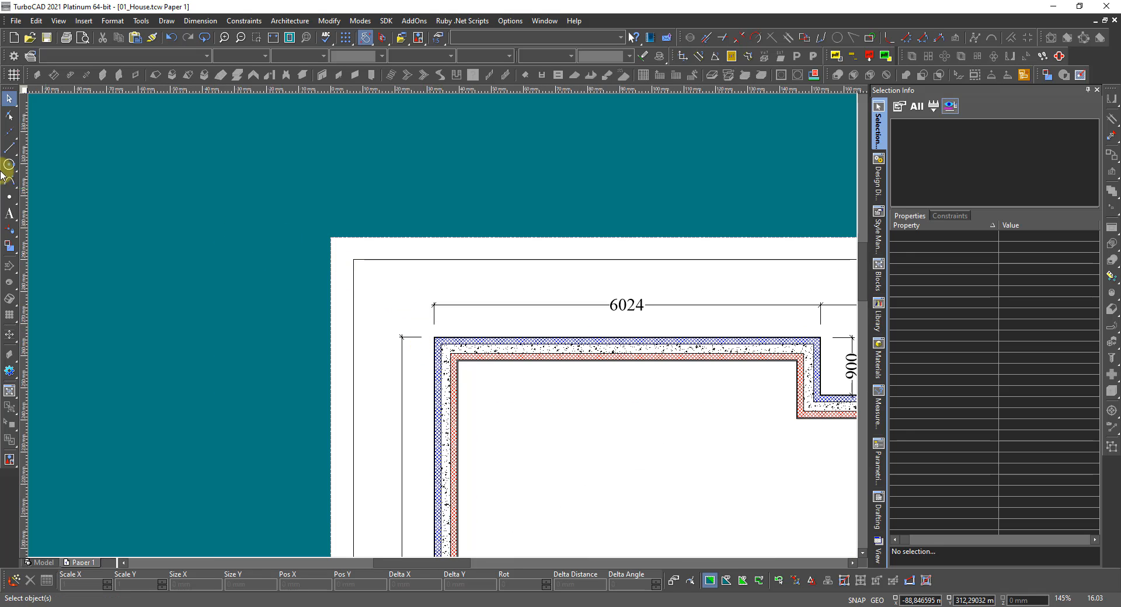
pyautogui.click(9, 165)
pyautogui.scroll(6, 432, 336)
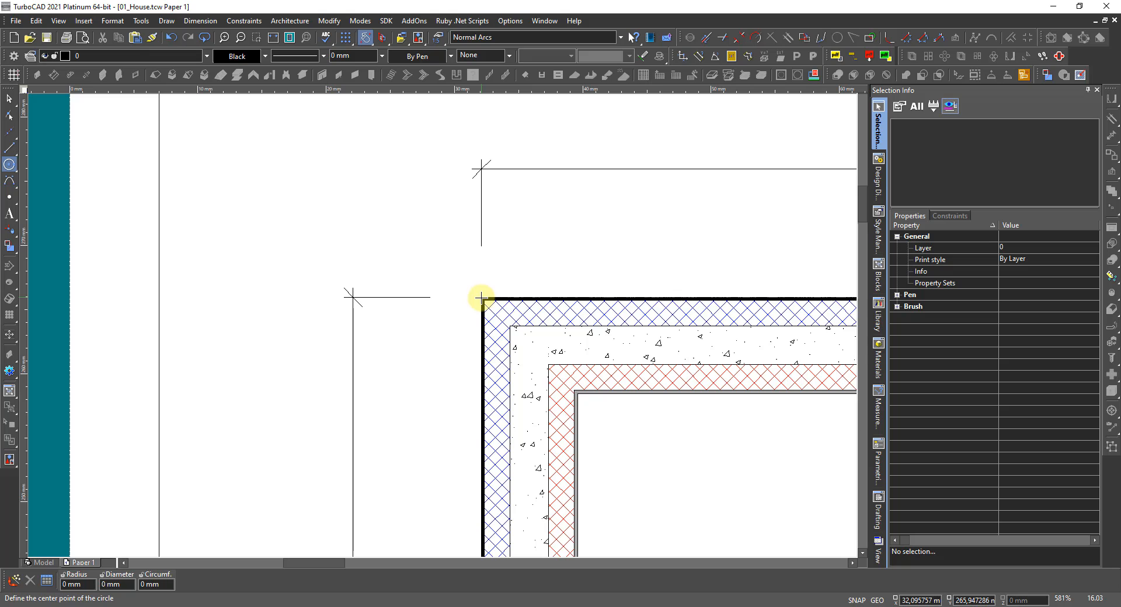
pyautogui.scroll(-6, 457, 313)
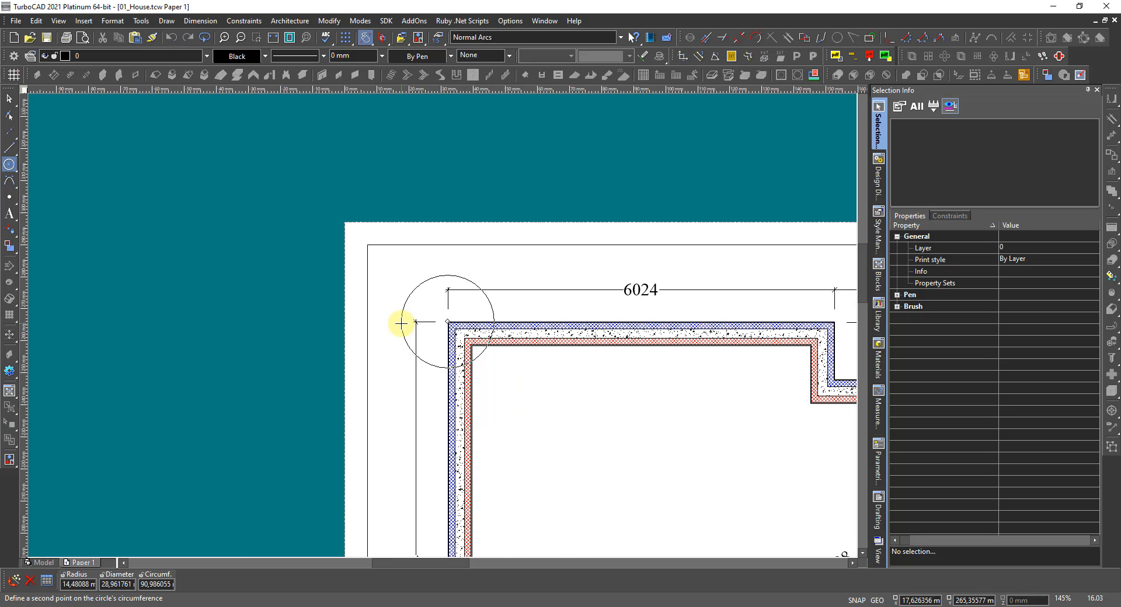
pyautogui.click(387, 344)
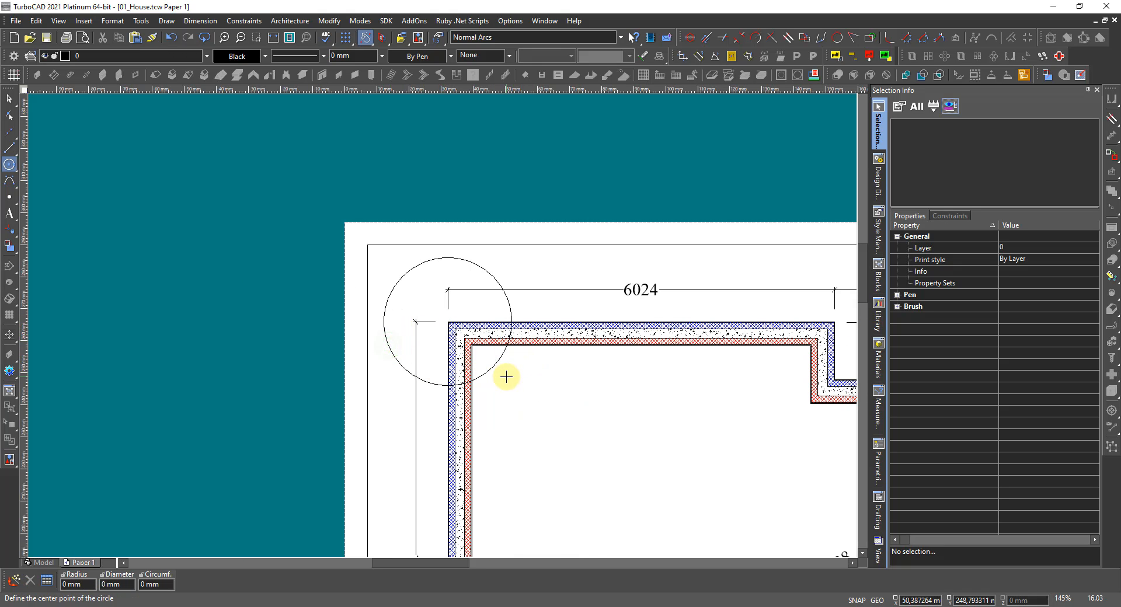
pyautogui.scroll(-3, 505, 376)
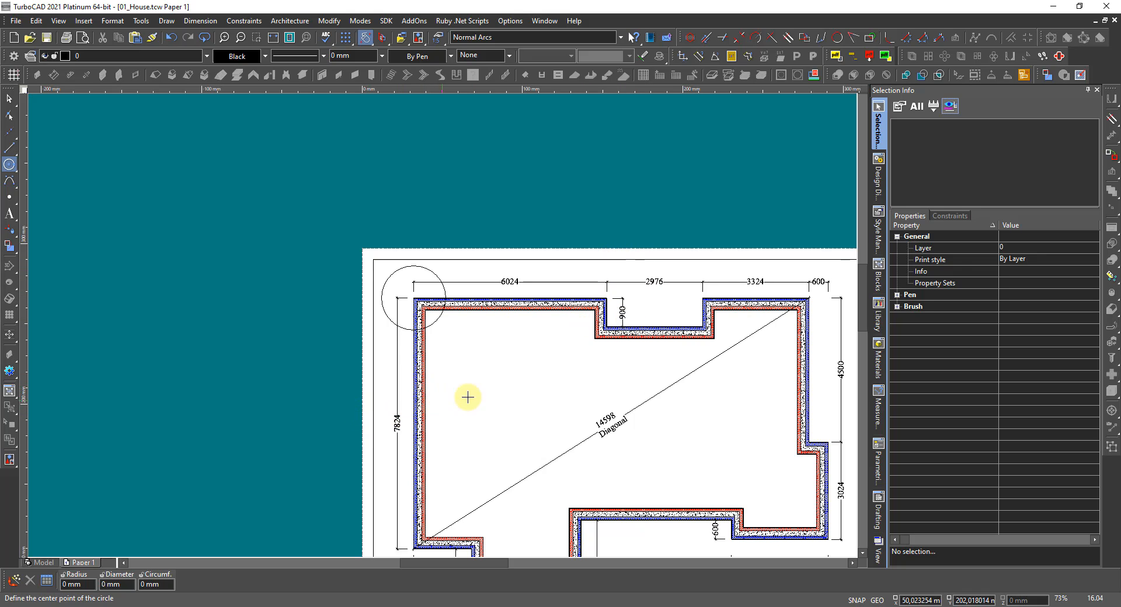
pyautogui.scroll(-1, 483, 406)
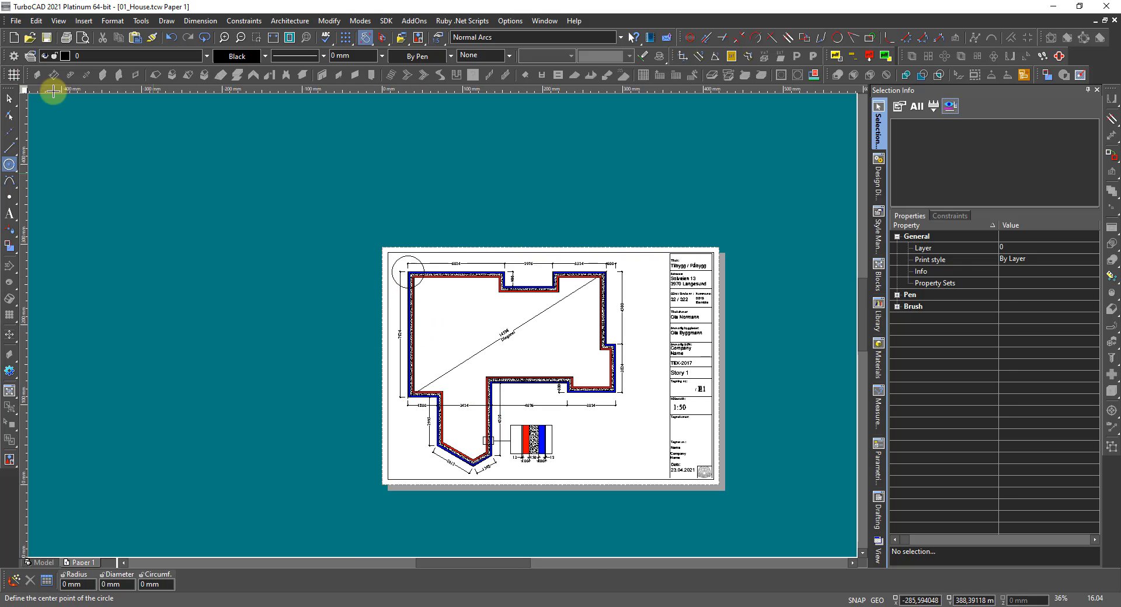
# Save the drawing and duplicate the Paper 1 sheet.
pyautogui.click(46, 38)
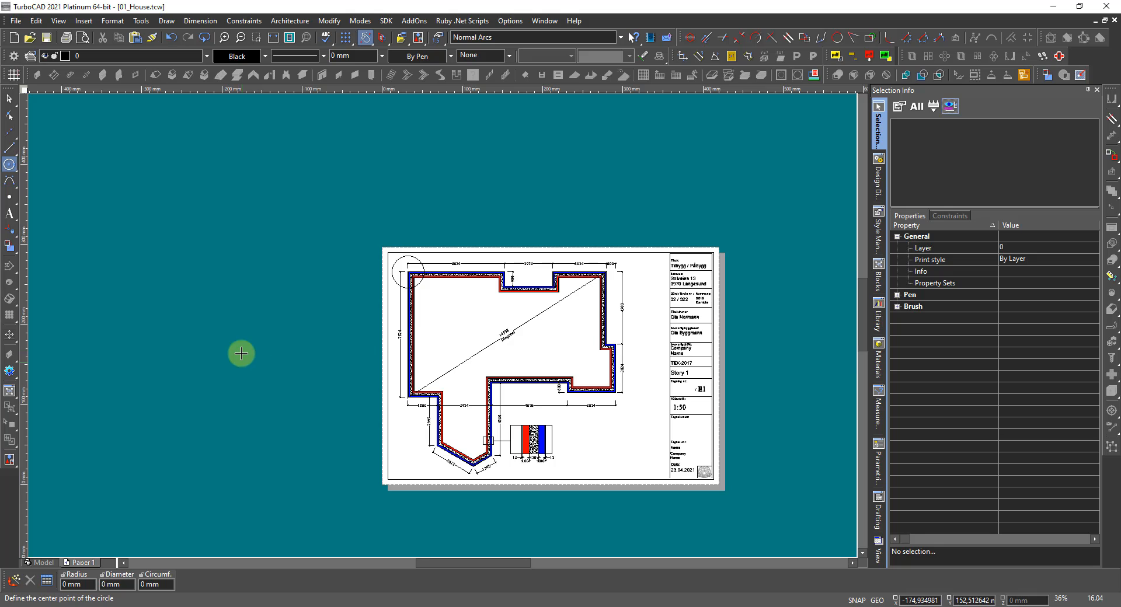
pyautogui.press('Escape')
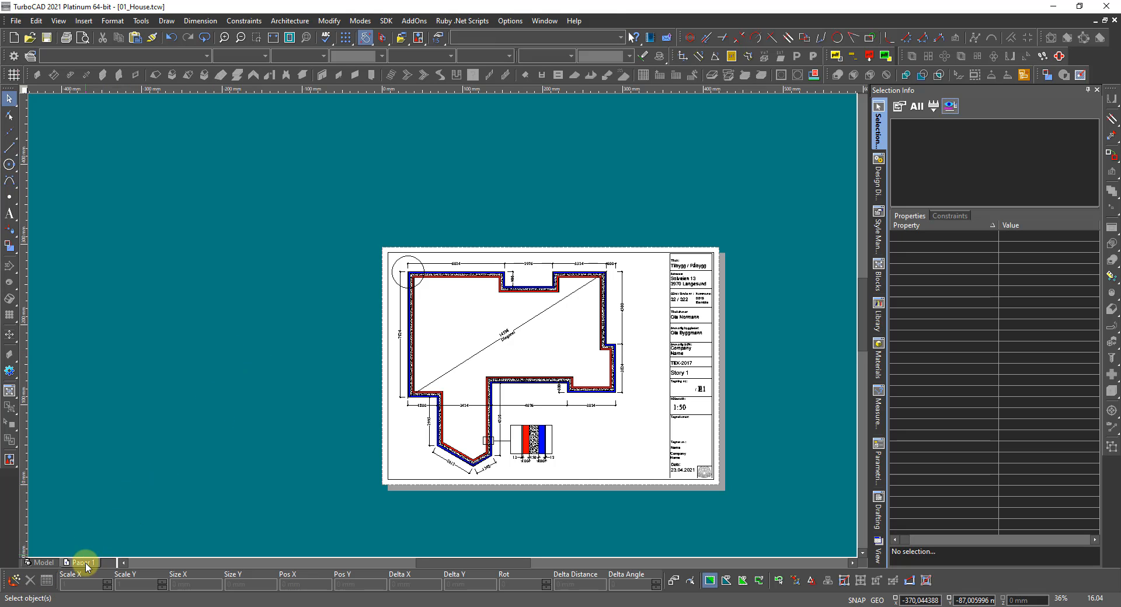
pyautogui.rightClick(86, 564)
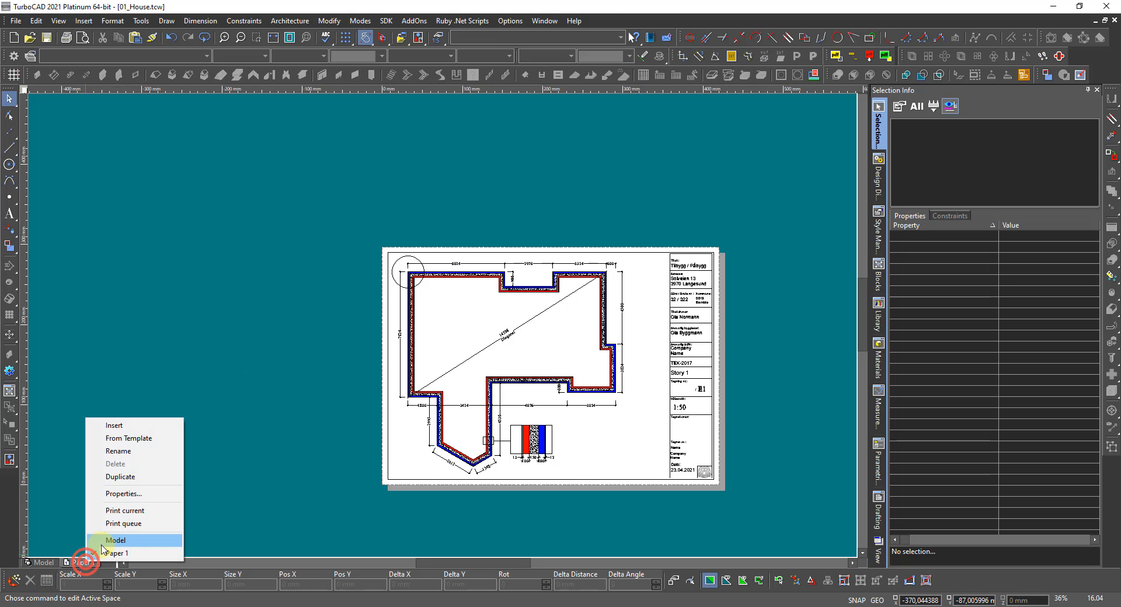
pyautogui.click(123, 478)
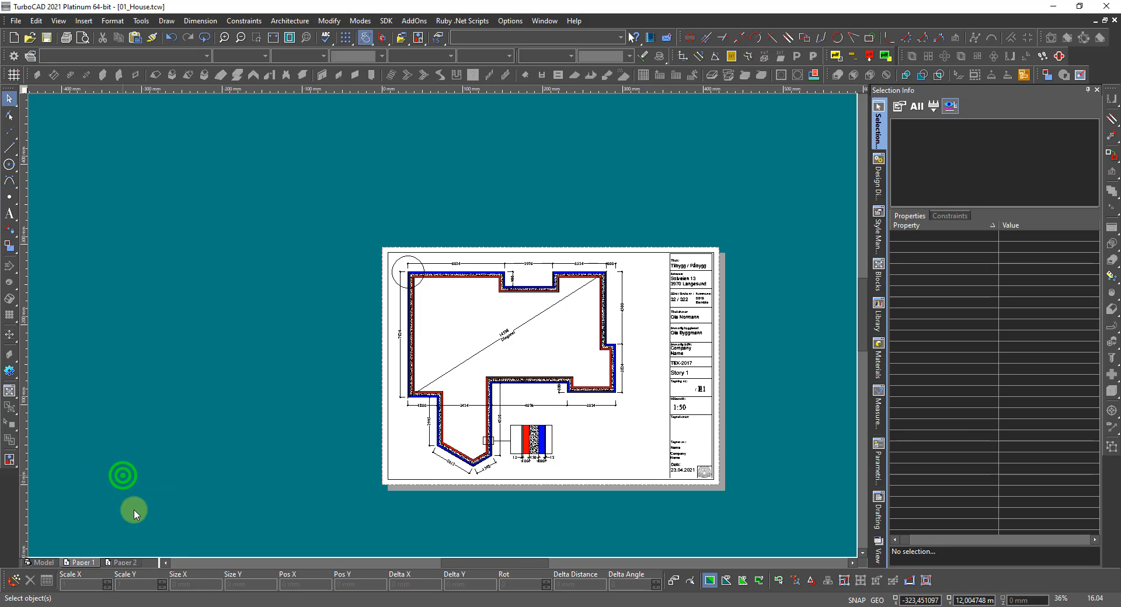
# Delete the viewport containing the ground floor plan from the Paper 2 sheet, keeping the circle and title block.
pyautogui.click(133, 565)
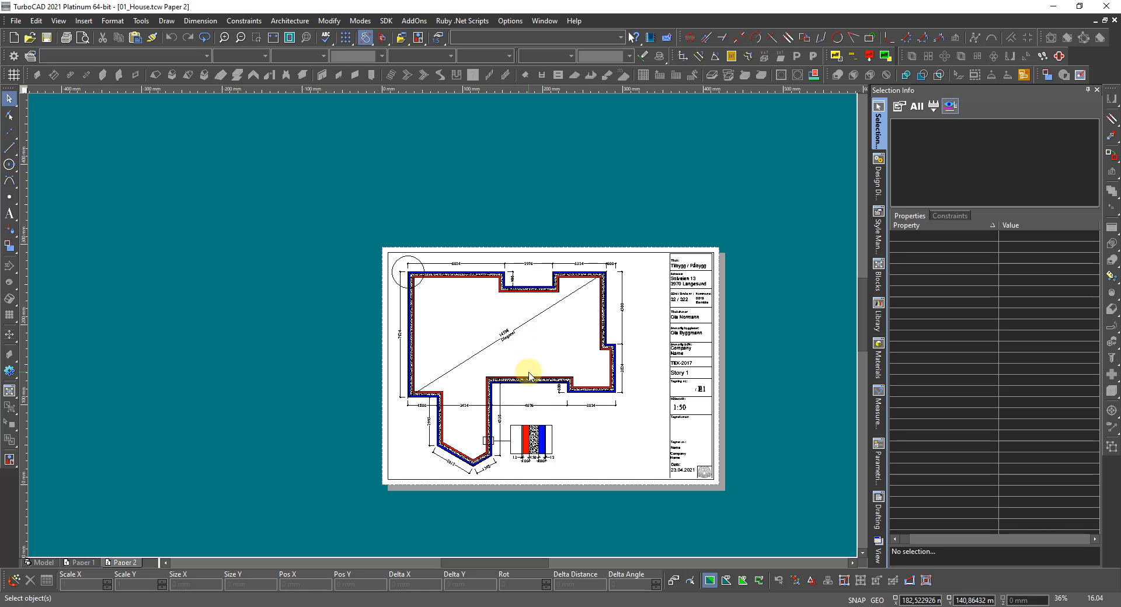
pyautogui.click(529, 380)
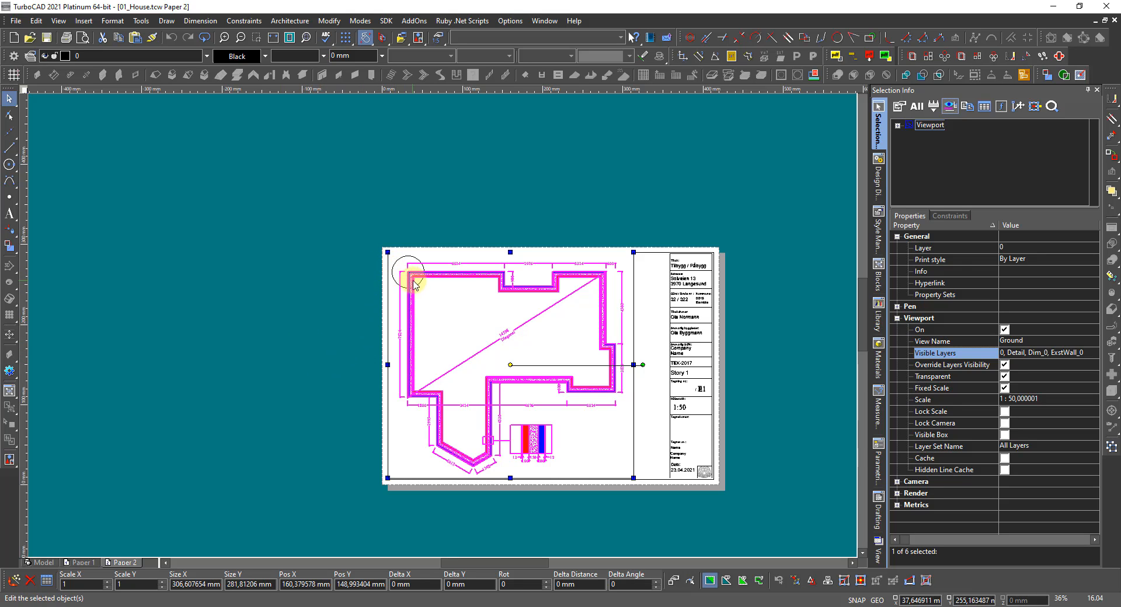
pyautogui.press('Delete')
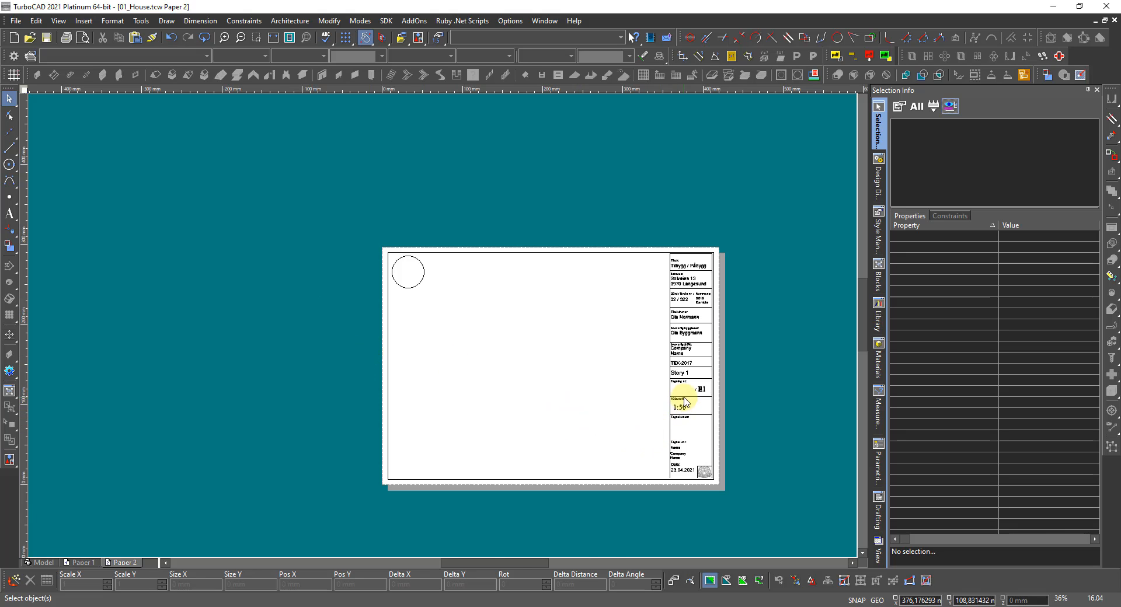
pyautogui.scroll(3, 680, 394)
pyautogui.click(430, 221)
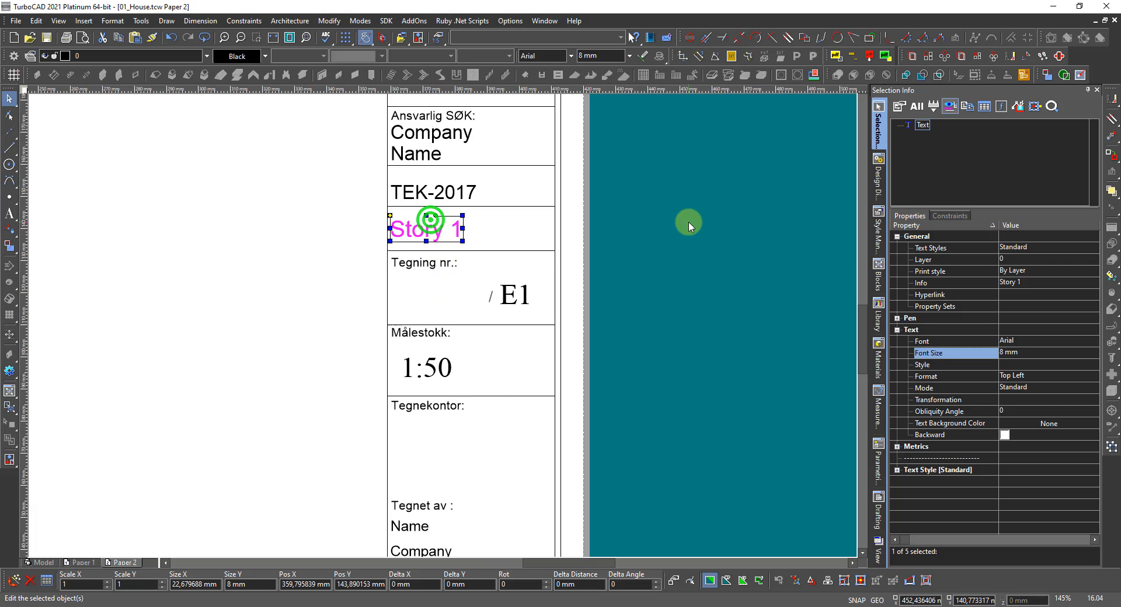
pyautogui.click(1033, 282)
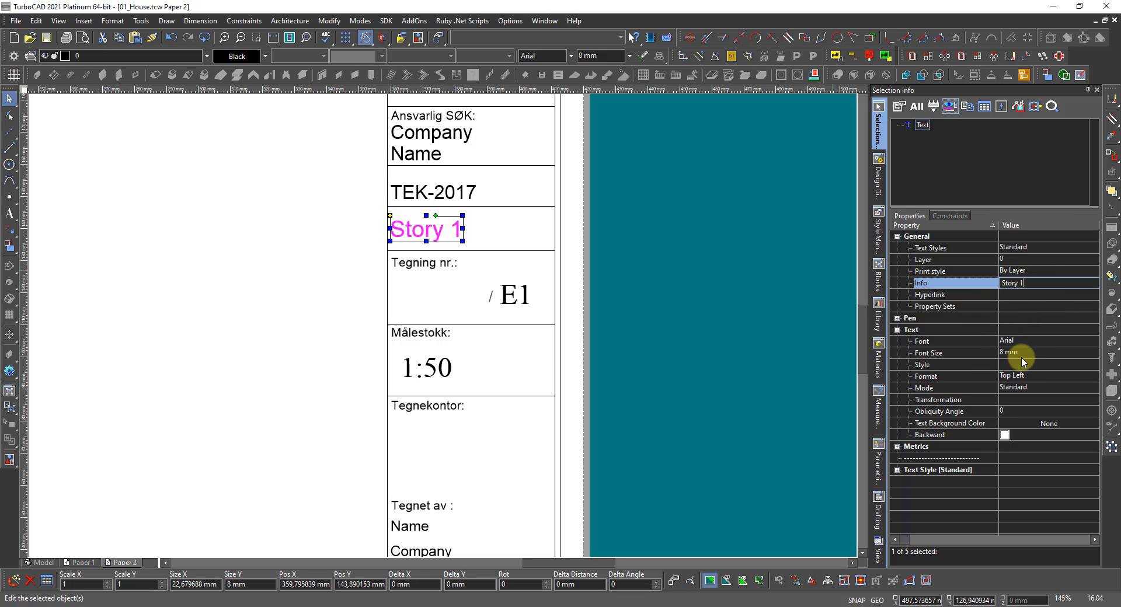
# Set the visible layers of Paper 2's title block viewport to include E2 instead of E1.
pyautogui.click(526, 289)
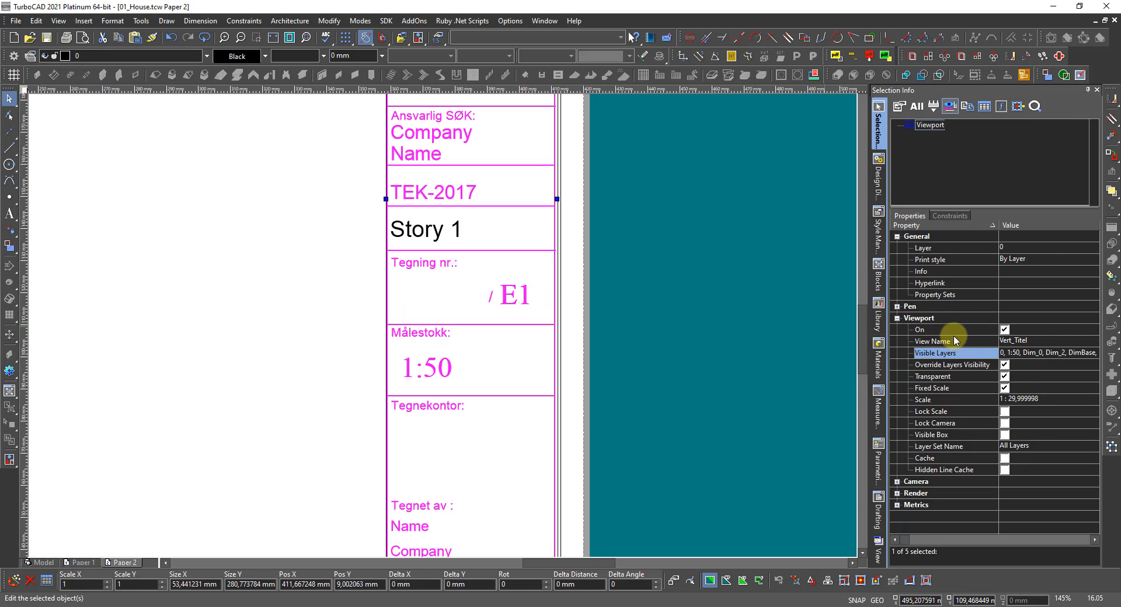
pyautogui.click(1052, 355)
pyautogui.scroll(-4, 1038, 397)
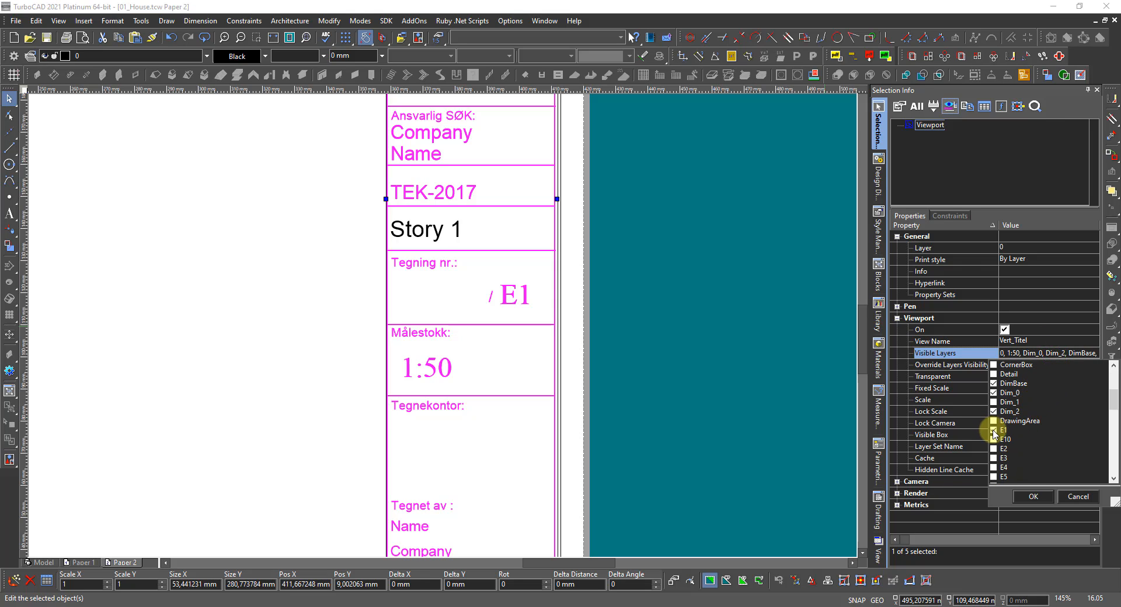
pyautogui.click(993, 430)
pyautogui.click(993, 448)
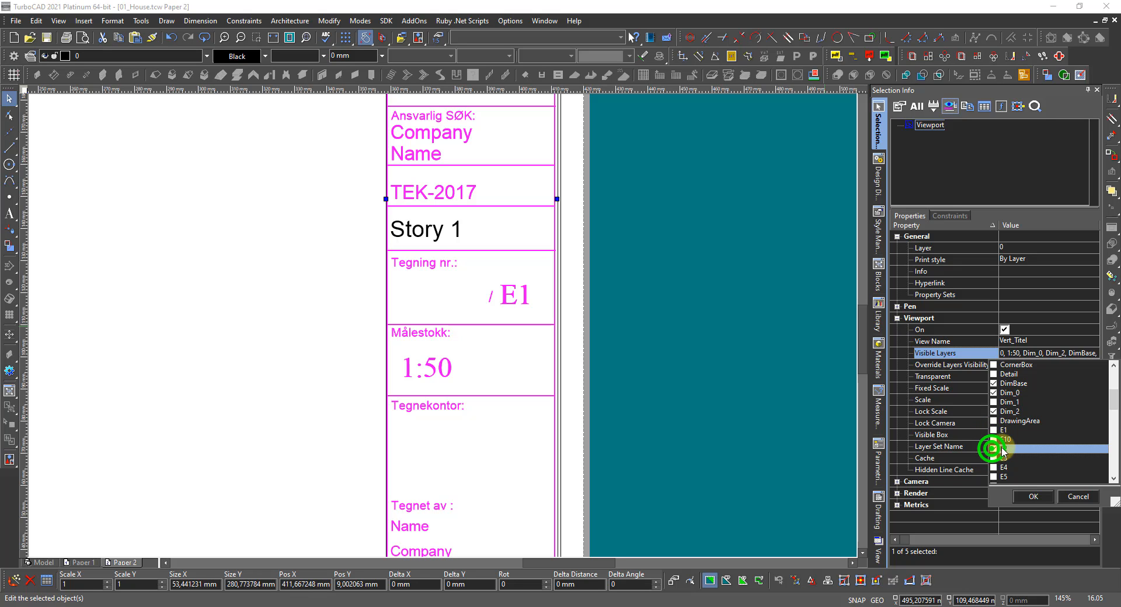
pyautogui.click(1032, 496)
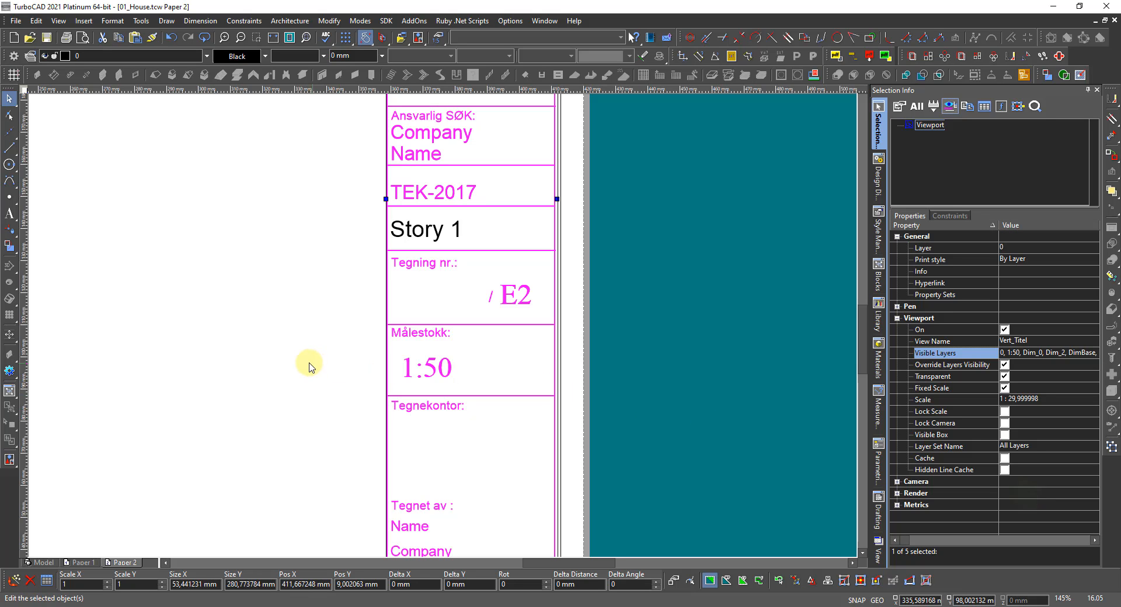
pyautogui.scroll(-5, 435, 326)
pyautogui.click(720, 331)
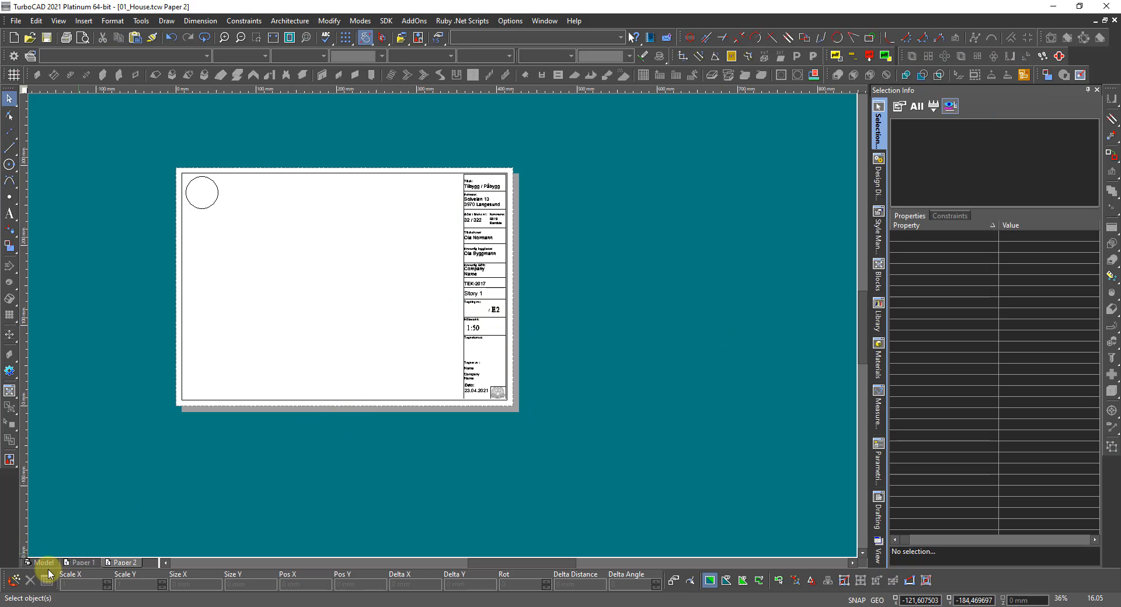
# Change the Story 1 text in Paper 1's title block to Story 0.
pyautogui.click(79, 562)
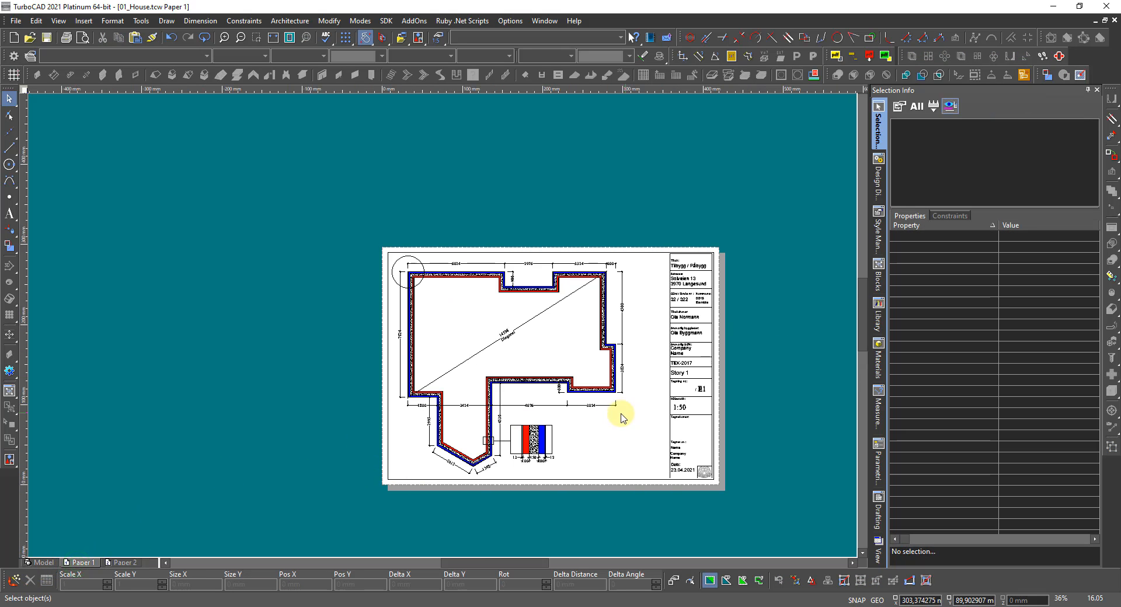
pyautogui.scroll(3, 625, 387)
pyautogui.scroll(2, 435, 307)
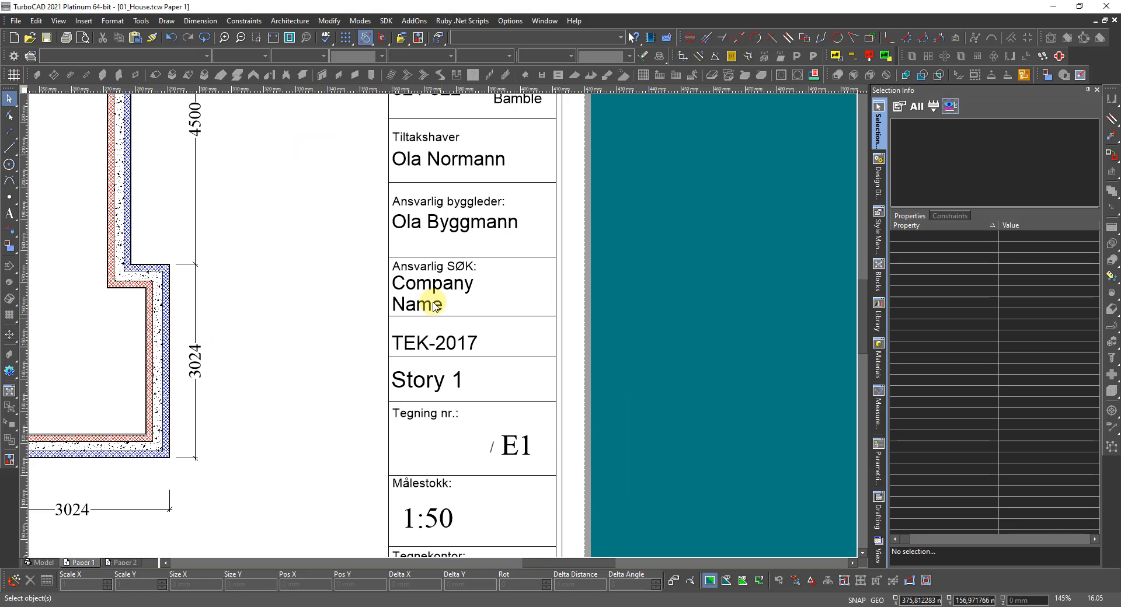
pyautogui.click(438, 378)
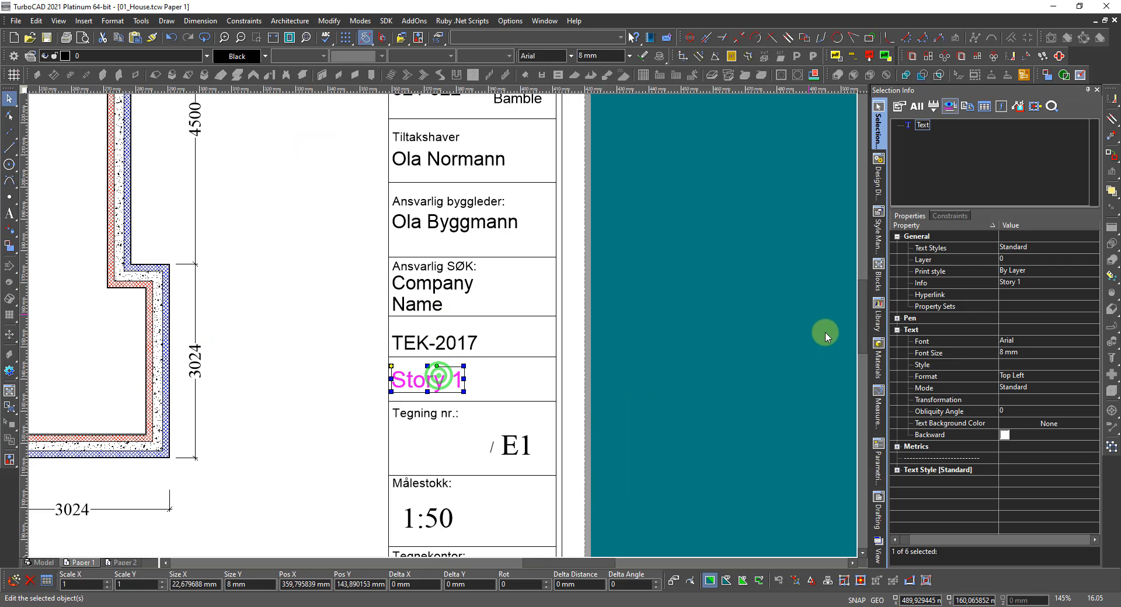
pyautogui.click(1037, 283)
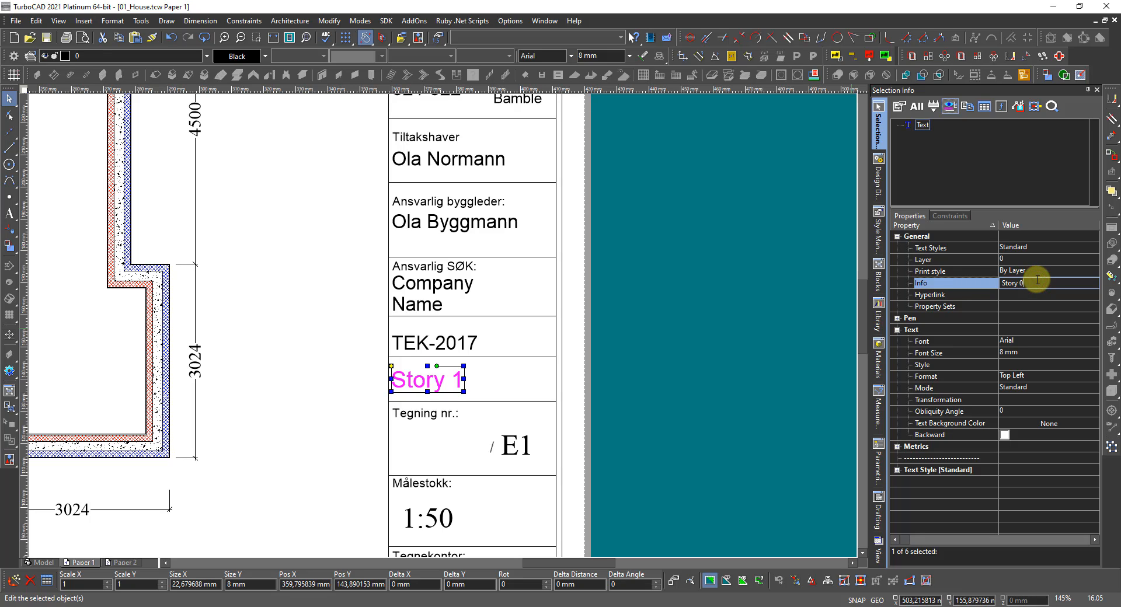
pyautogui.write('0')
pyautogui.press('Return')
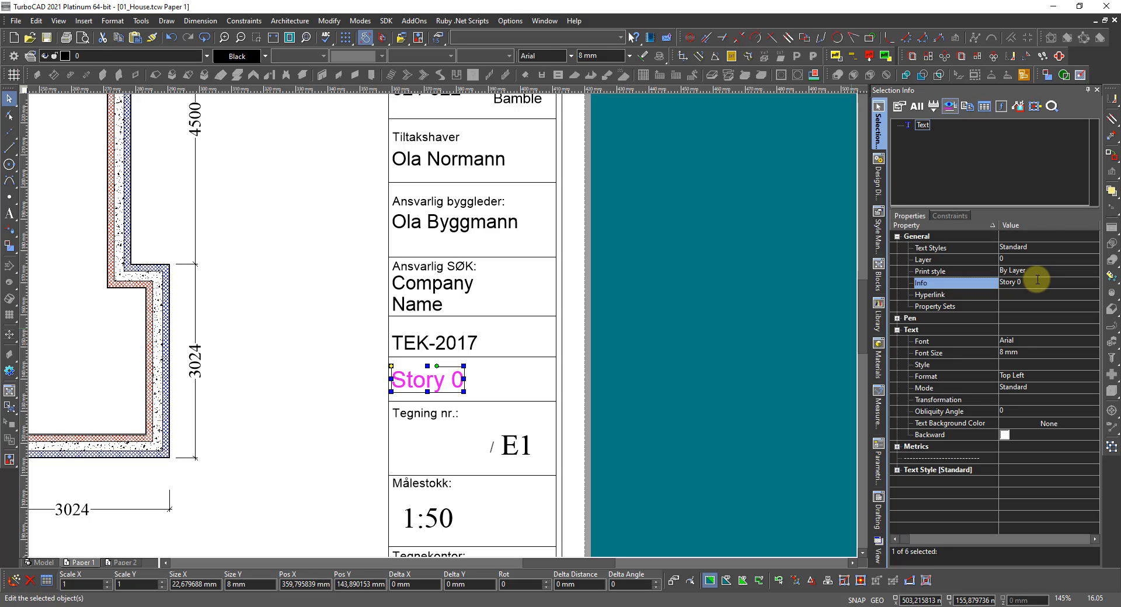
pyautogui.click(752, 308)
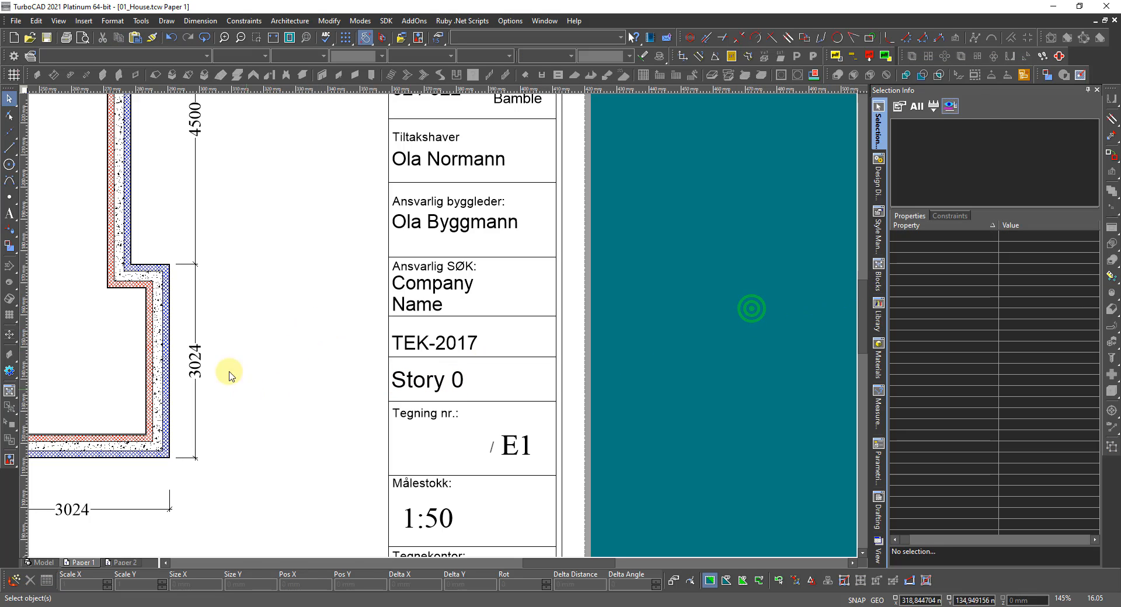
pyautogui.middleClick(216, 408)
pyautogui.middleClick(216, 408)
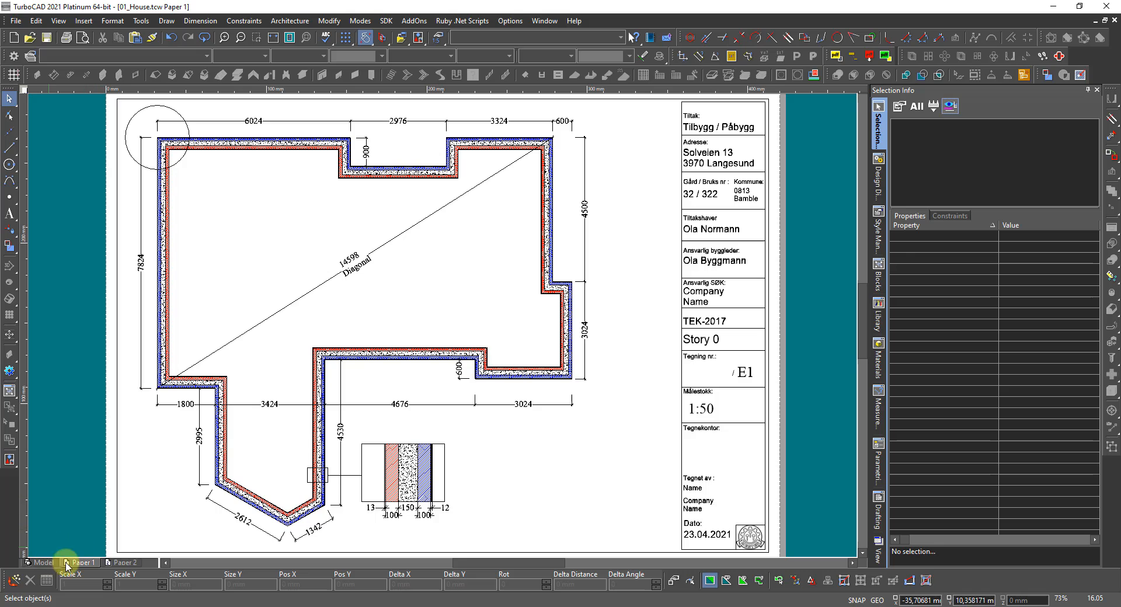
# Rename the Paper 2 sheet as Story 1.
pyautogui.click(124, 563)
pyautogui.click(293, 453)
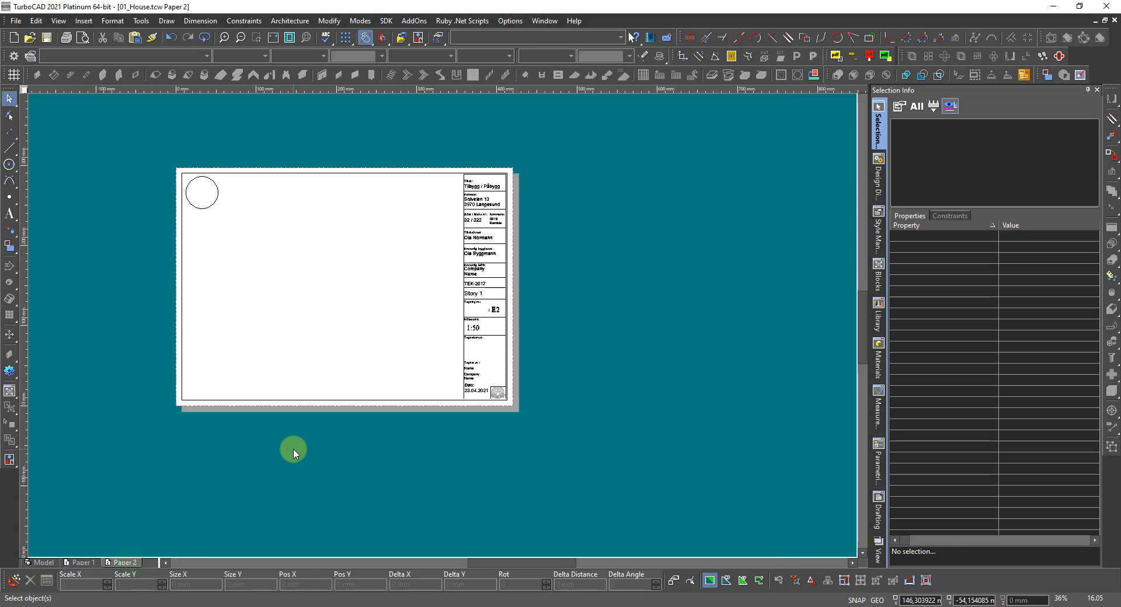
pyautogui.middleClick(296, 443)
pyautogui.middleClick(296, 442)
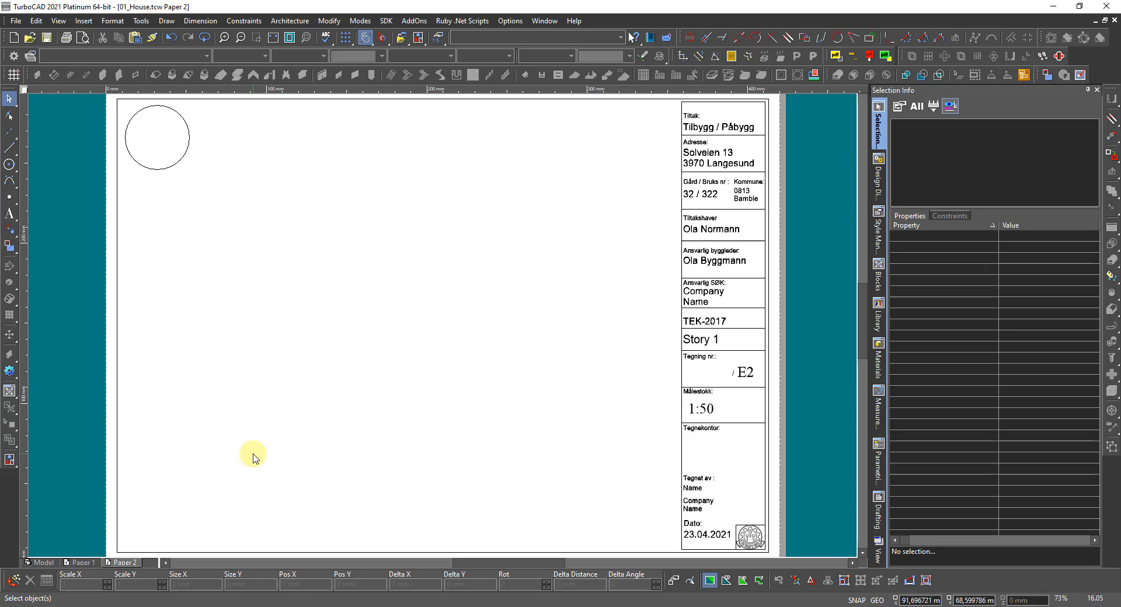
pyautogui.rightClick(122, 564)
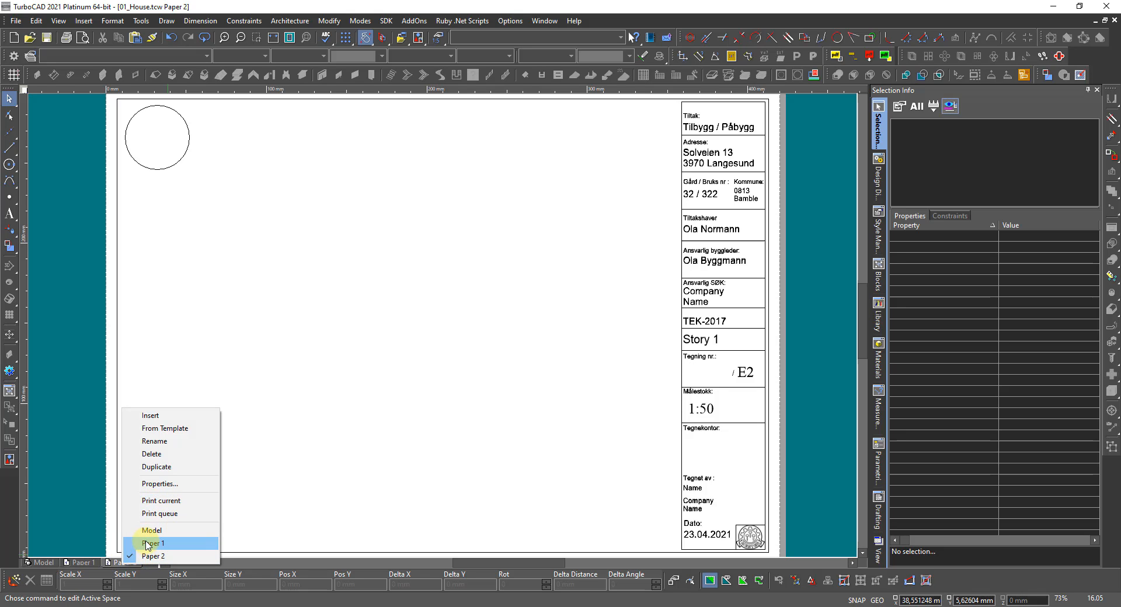
pyautogui.click(175, 442)
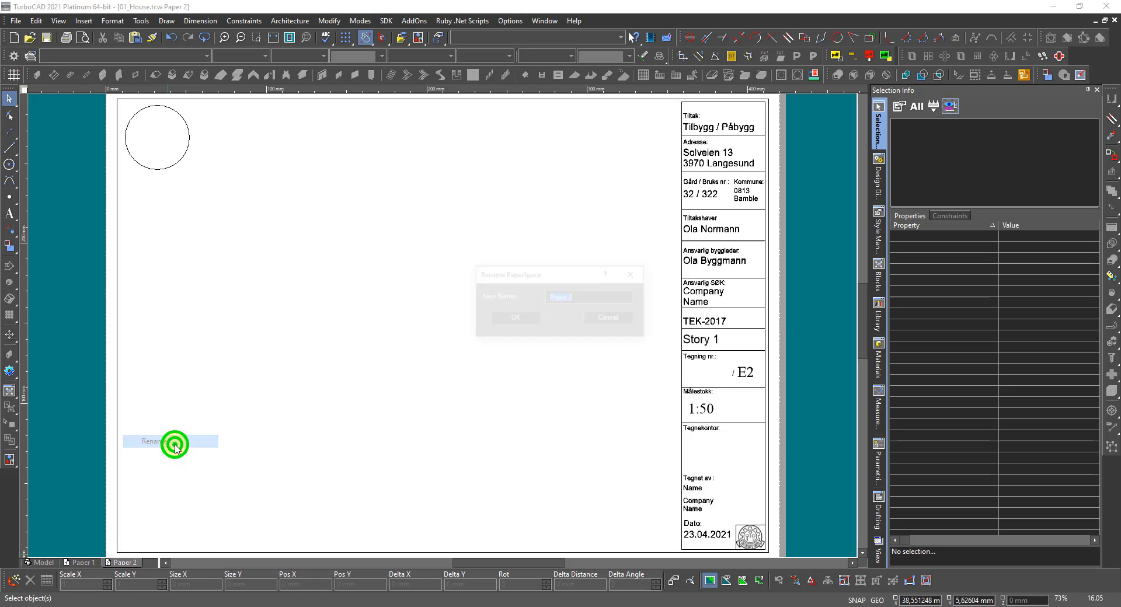
pyautogui.click(558, 297)
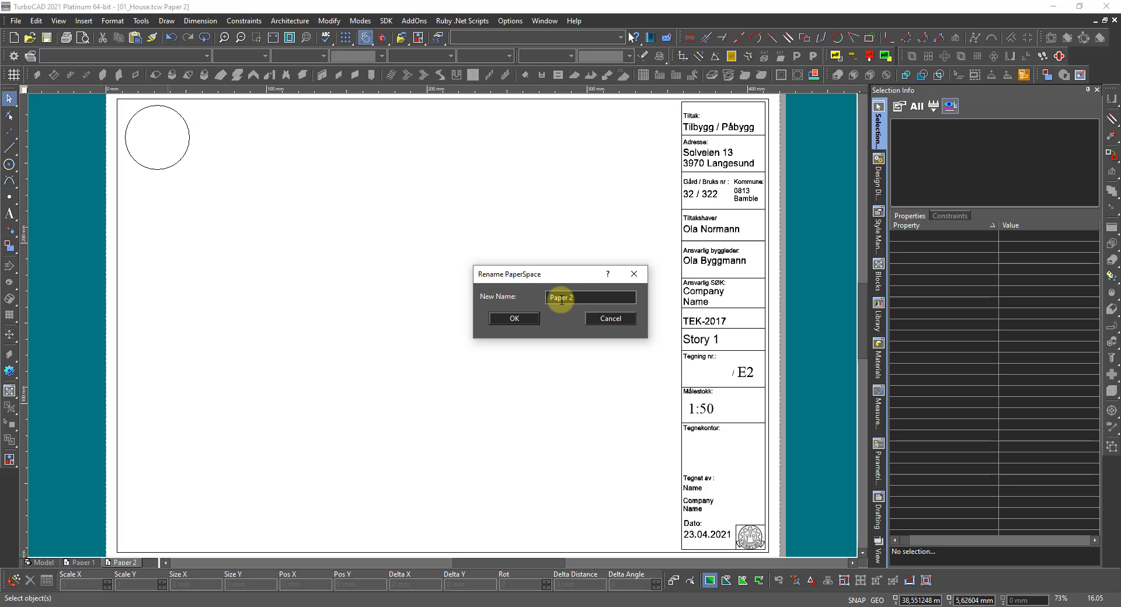
pyautogui.click(575, 296)
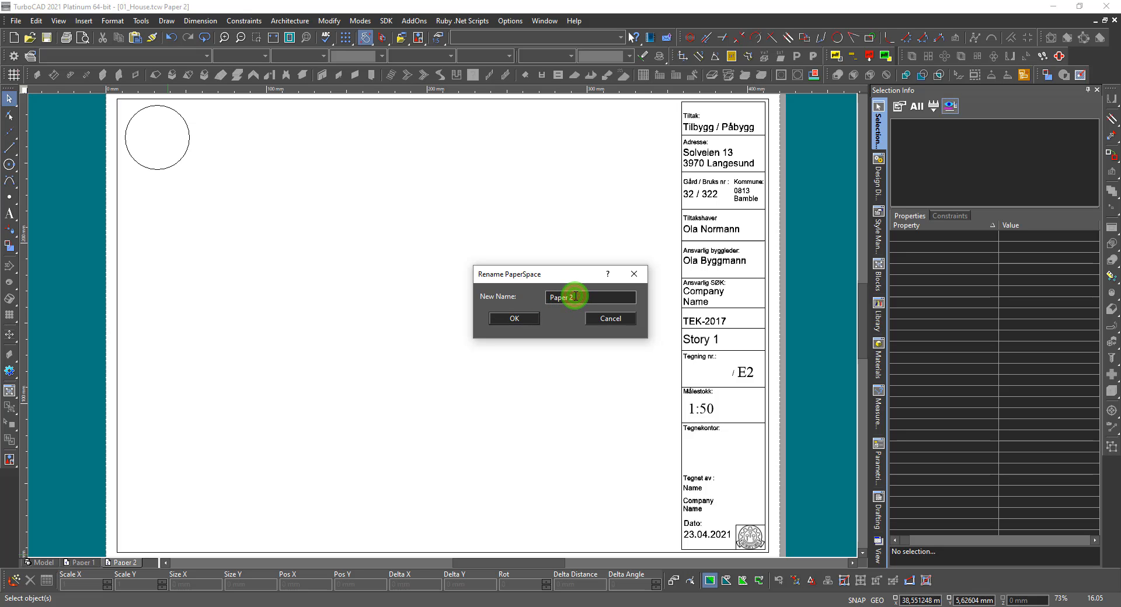
pyautogui.moveTo(575, 296); pyautogui.dragTo(535, 300)
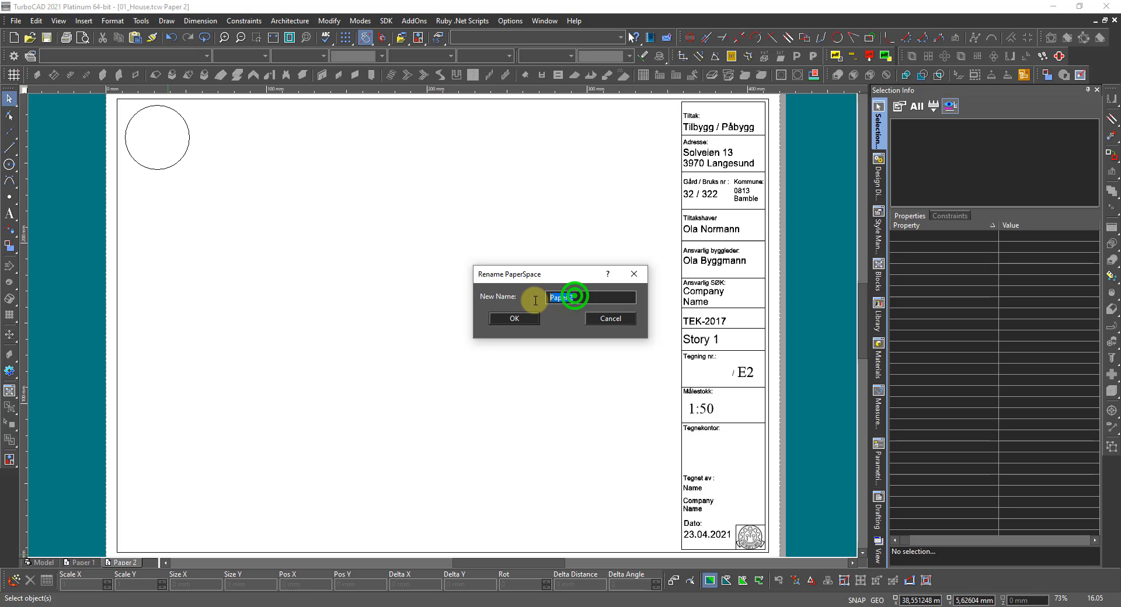
pyautogui.write('Story 1')
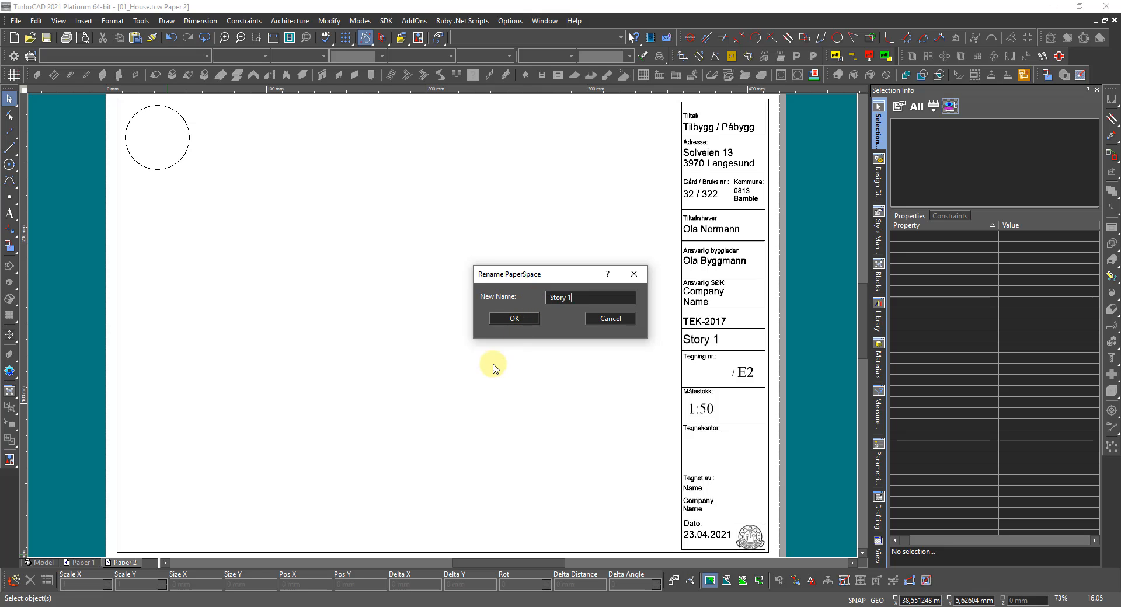
pyautogui.click(504, 323)
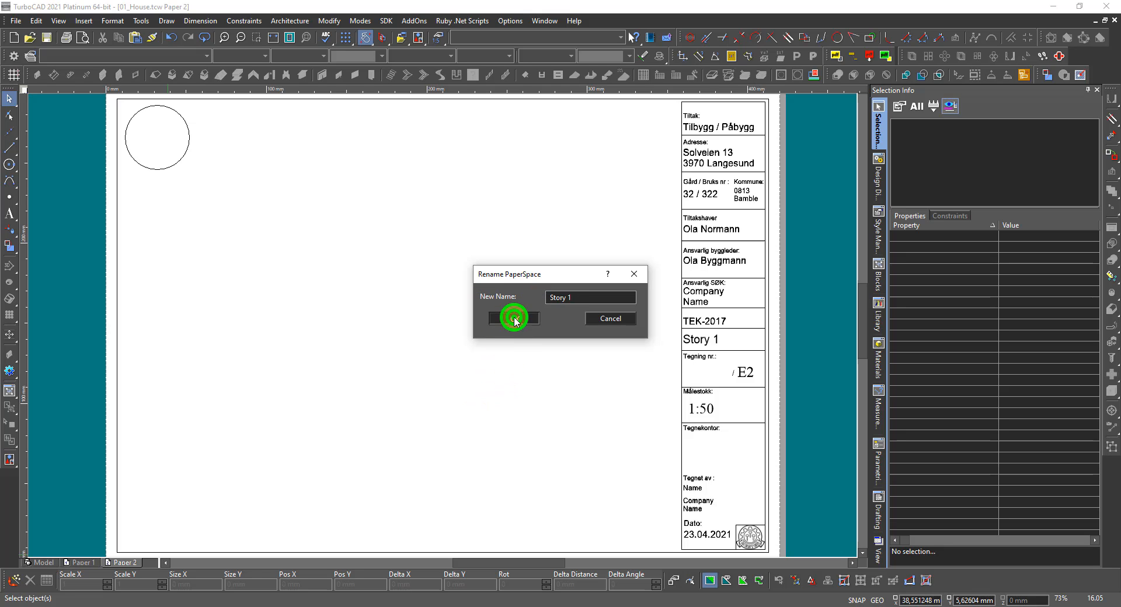
# Rename the Paper 1 sheet as Story 0.
pyautogui.click(83, 564)
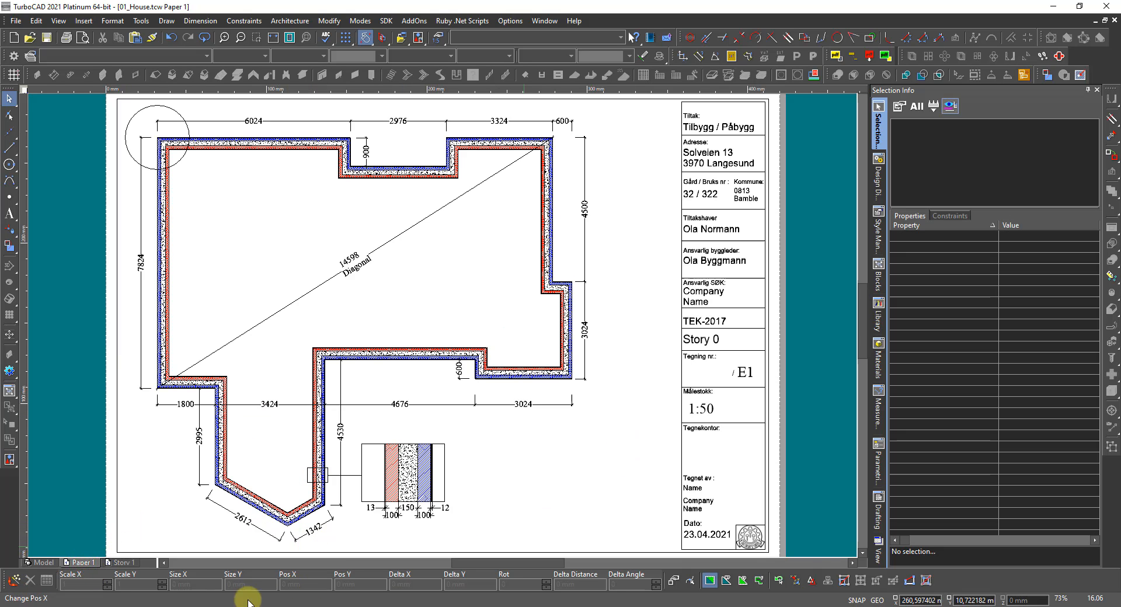
pyautogui.rightClick(85, 564)
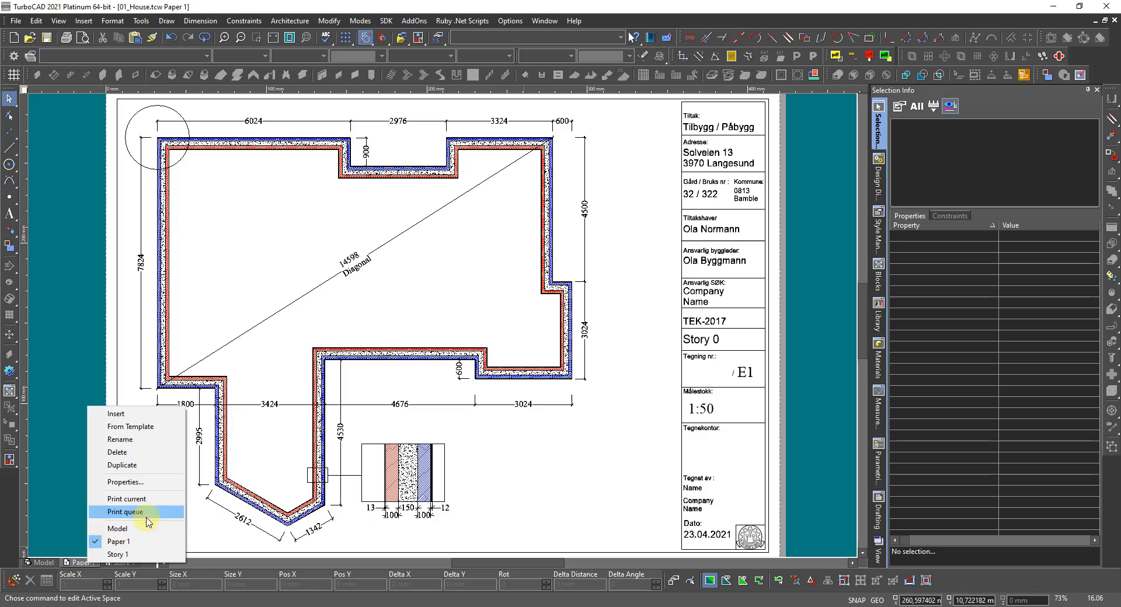
pyautogui.click(113, 440)
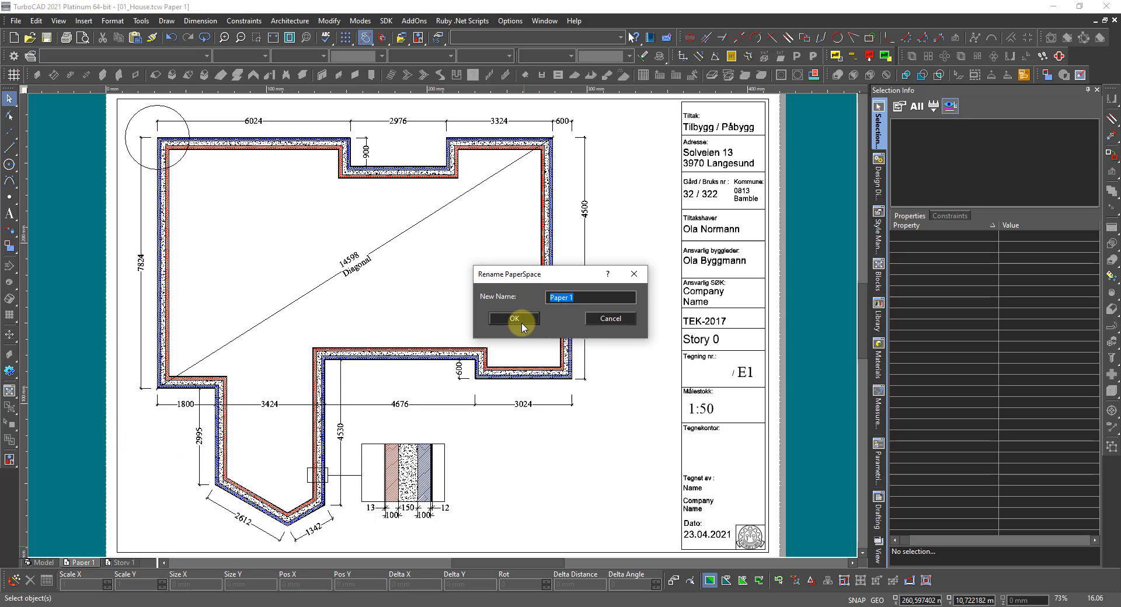
pyautogui.write('Story 0')
pyautogui.click(521, 326)
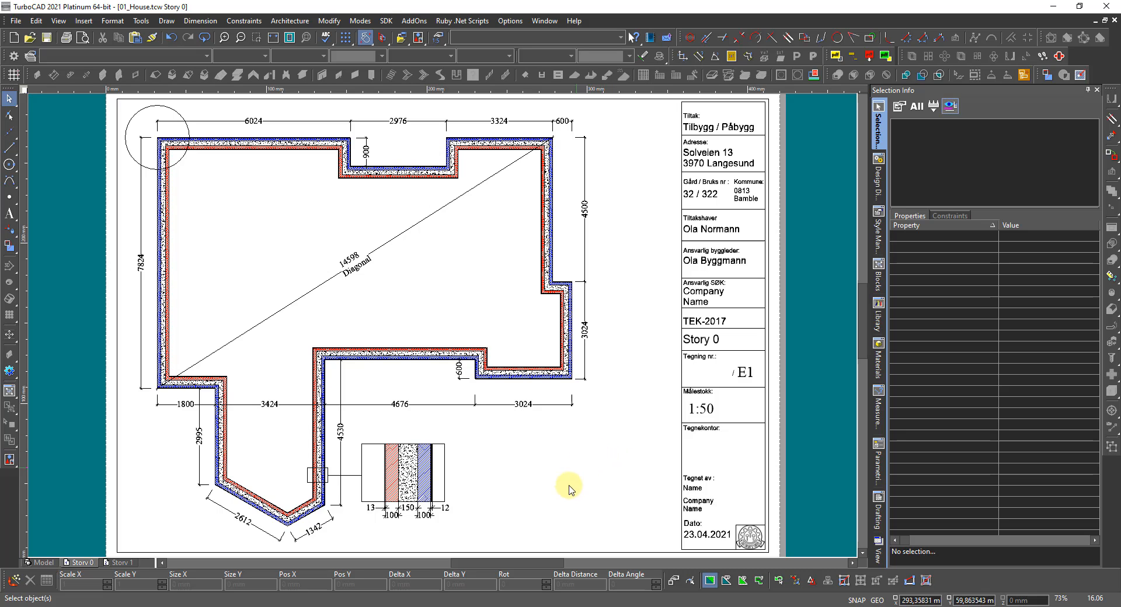
# Switch to the web browser and open Google Translate from the Google home page.
pyautogui.click(109, 606)
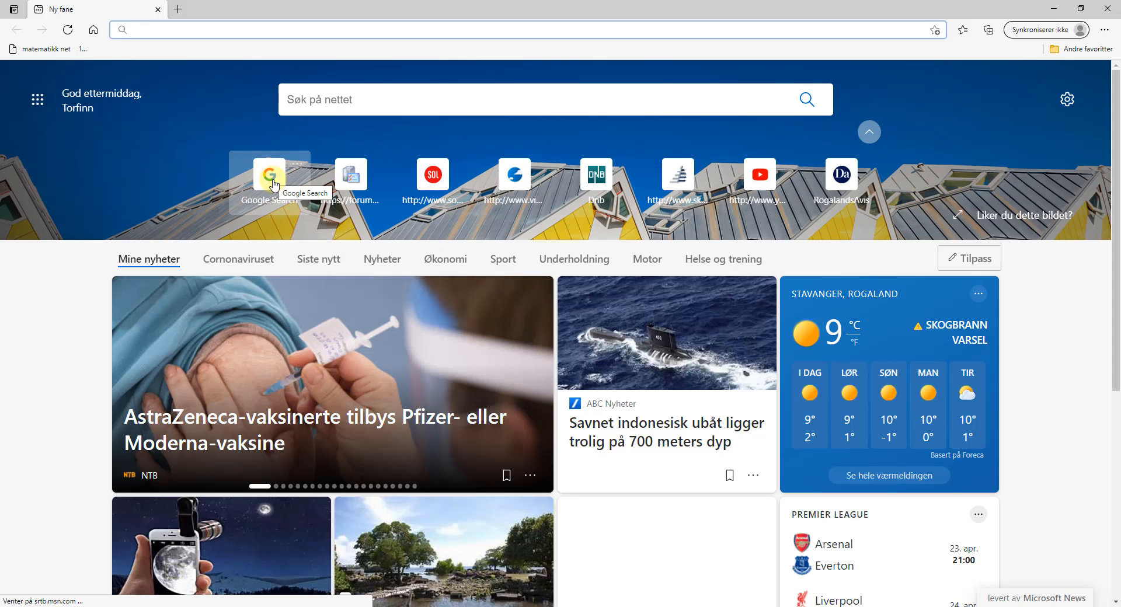
pyautogui.click(269, 178)
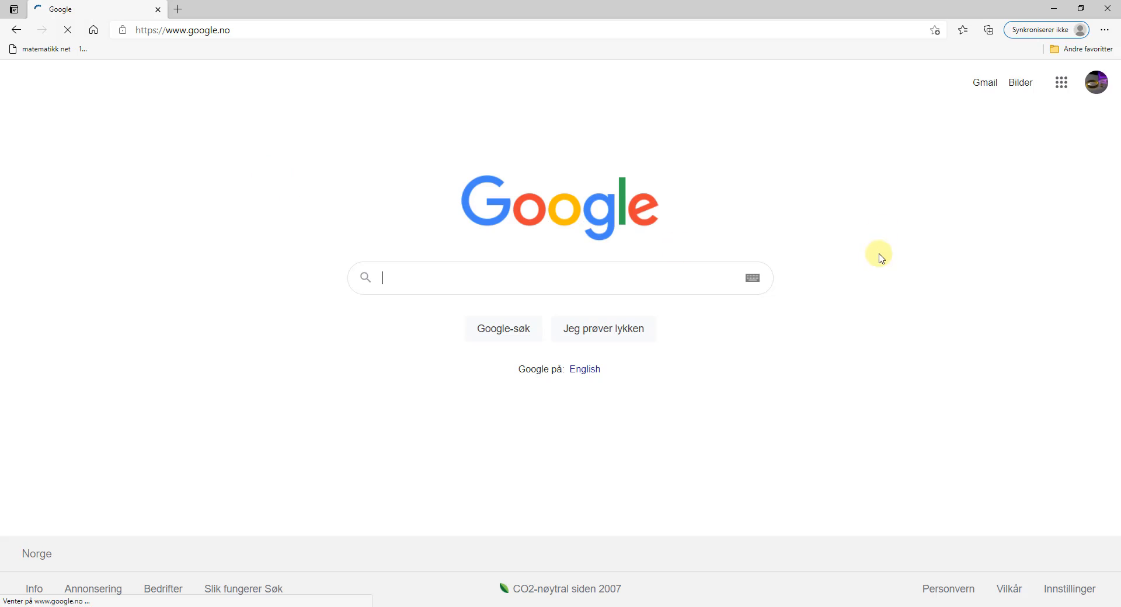
pyautogui.click(1057, 86)
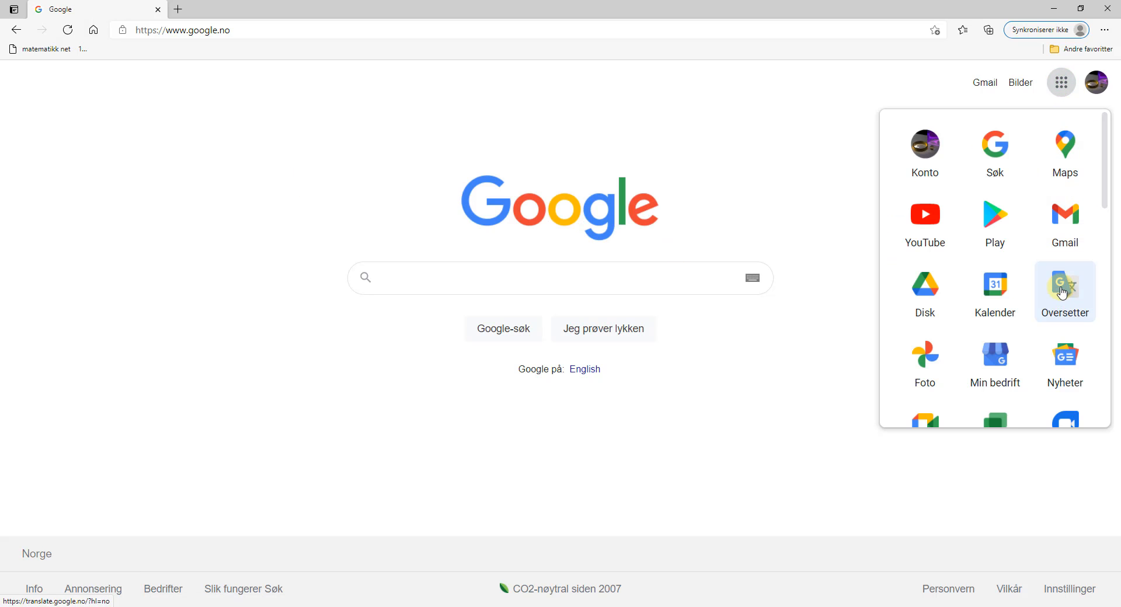
pyautogui.click(1062, 293)
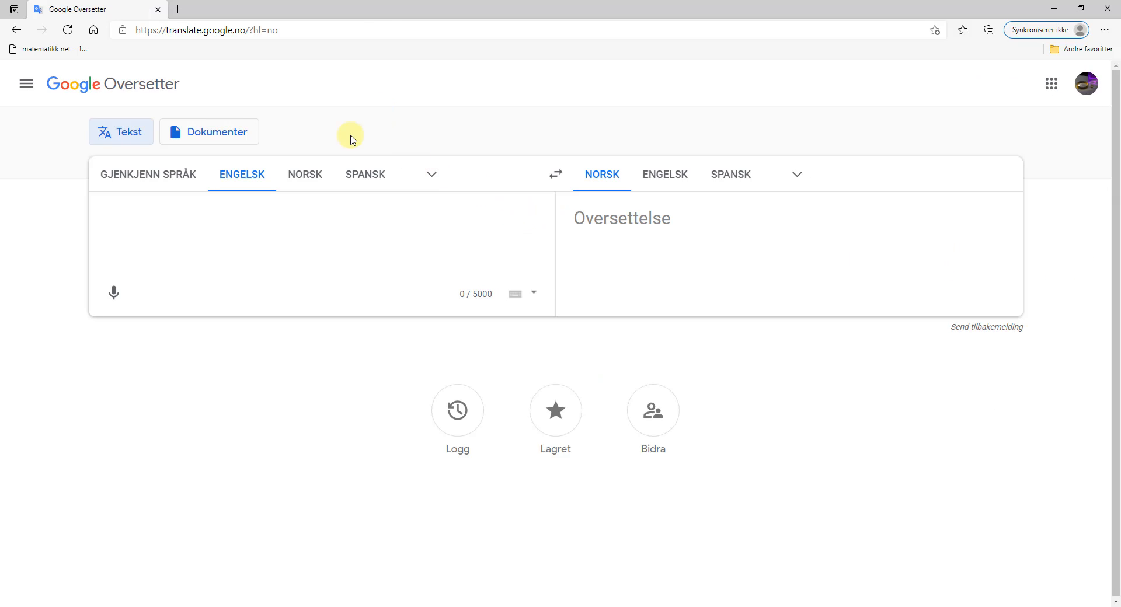
# Translate the word "etasje" from Norwegian to English and view the alternative translations.
pyautogui.click(306, 173)
pyautogui.click(211, 229)
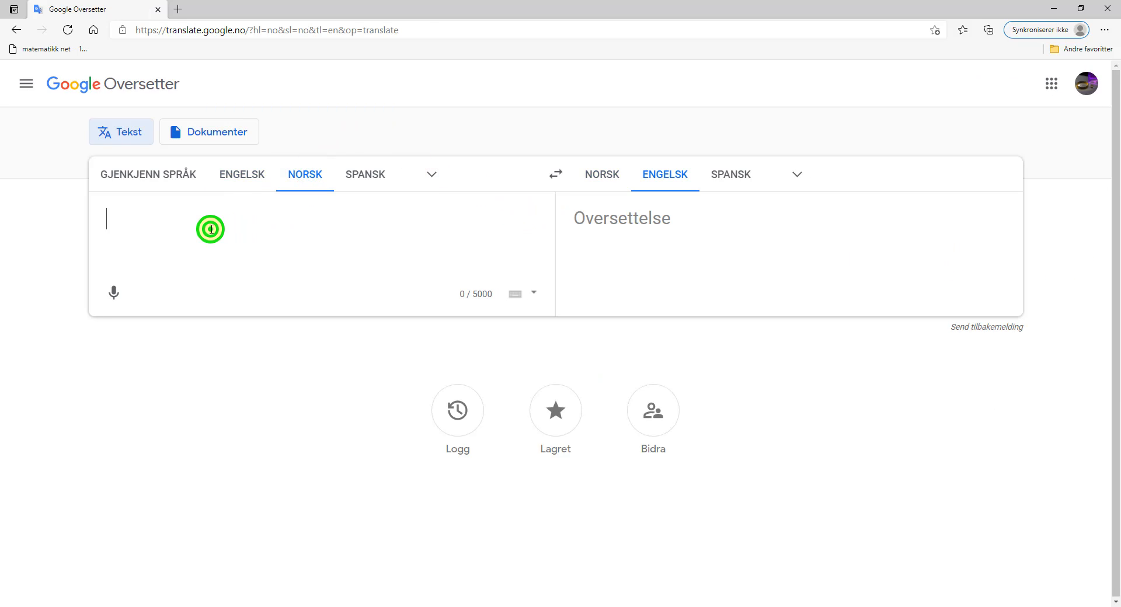
pyautogui.write('eta')
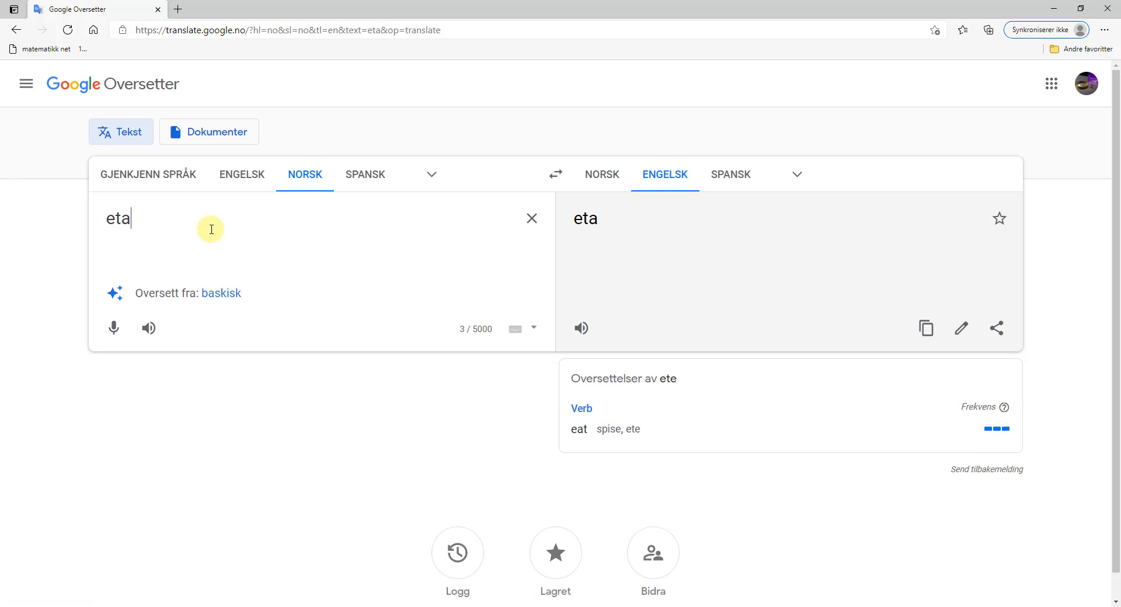
pyautogui.write('sje')
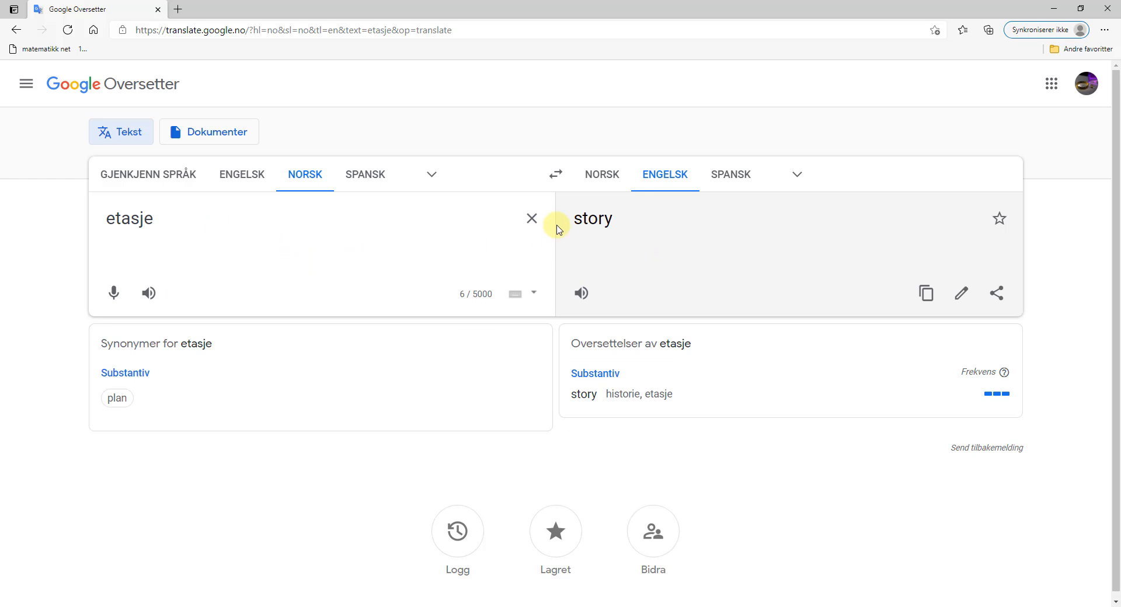
pyautogui.click(597, 219)
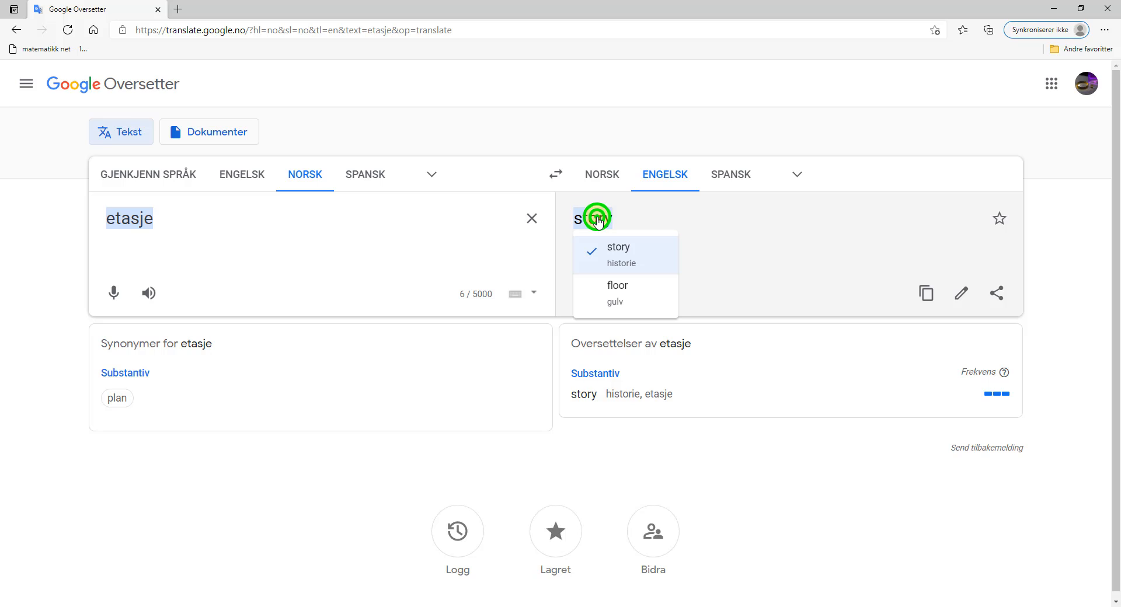
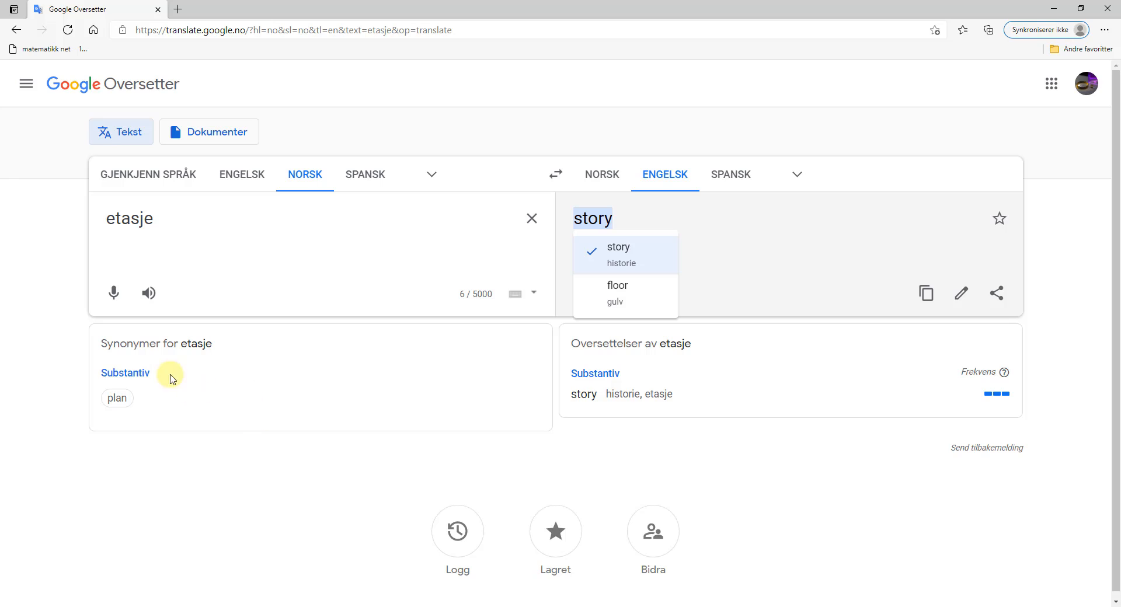
# Look up the English translation of the synonym "plan" and check its alternatives.
pyautogui.click(113, 399)
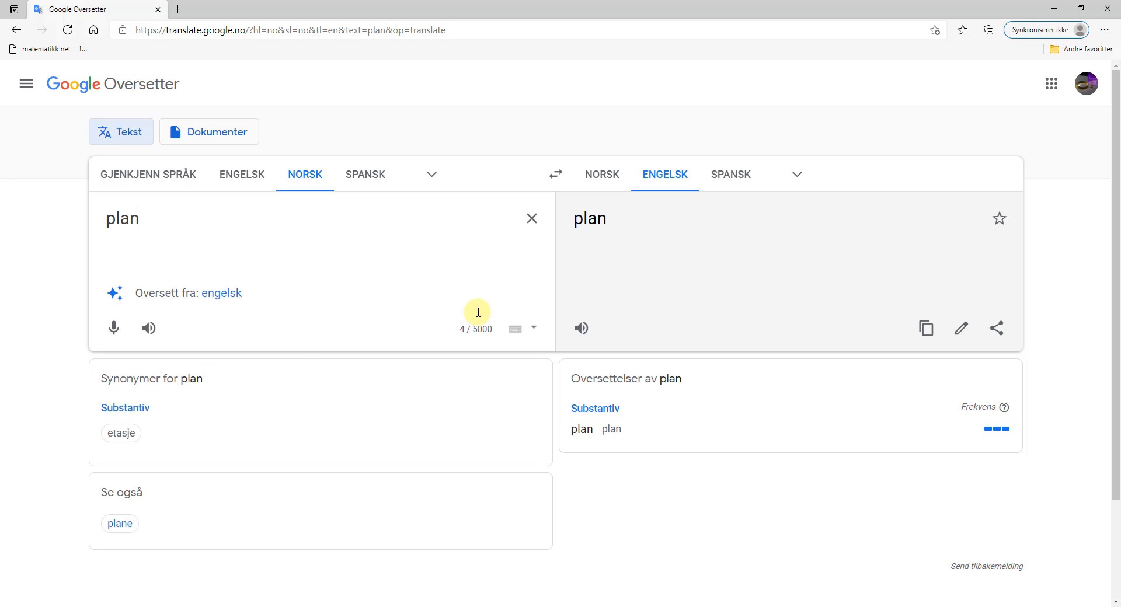
pyautogui.click(591, 226)
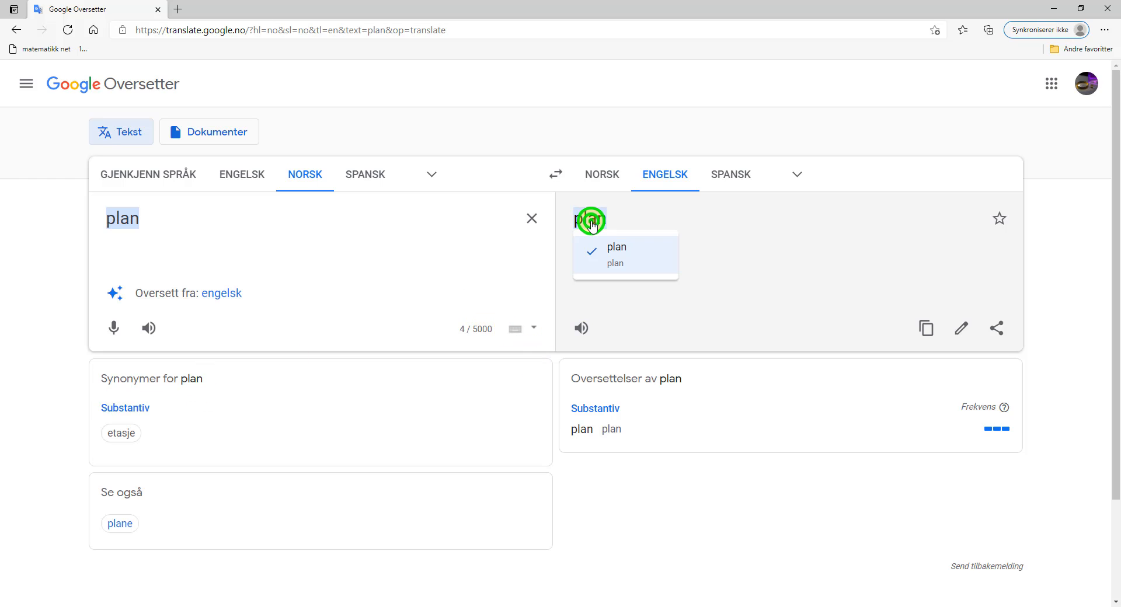
pyautogui.click(40, 362)
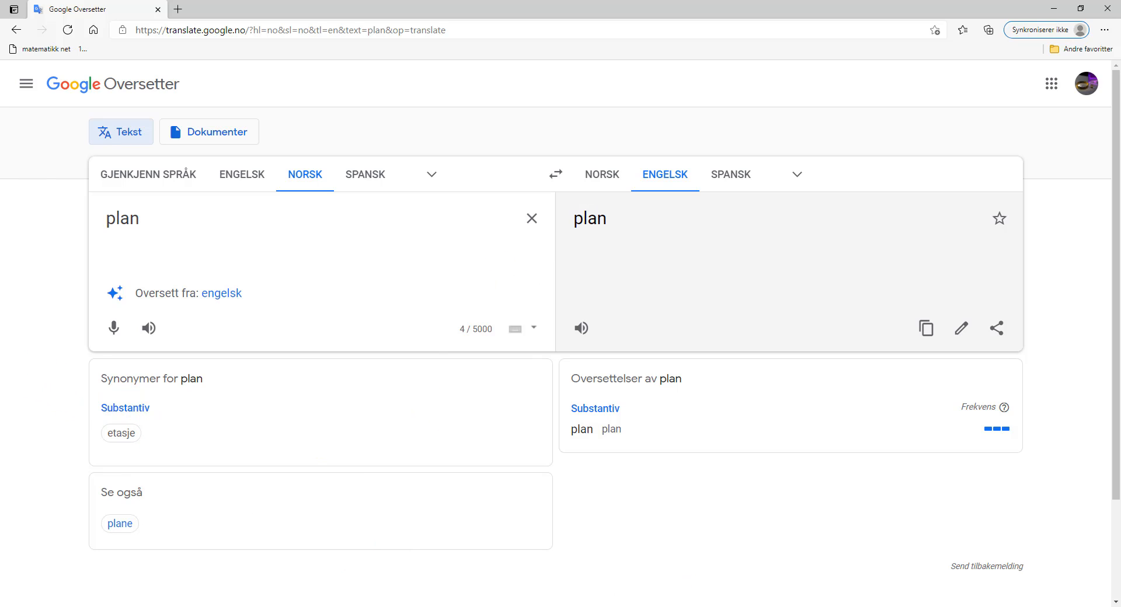
# Switch back to TurboCAD and change the story text in the Story 0 sheet's title block to Plan 0.
pyautogui.click(652, 606)
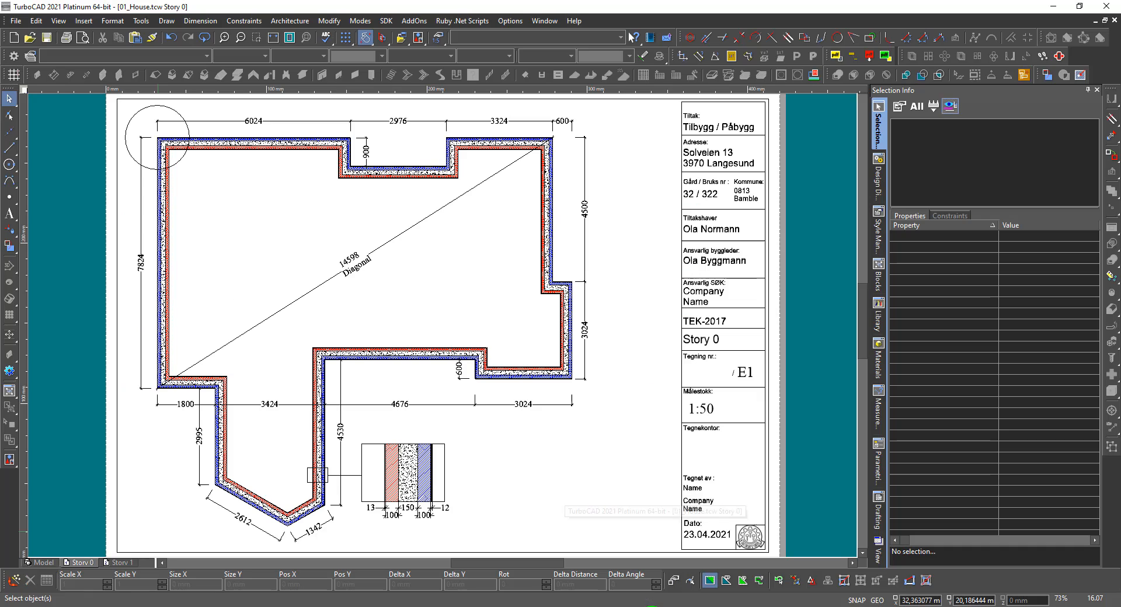
pyautogui.click(700, 339)
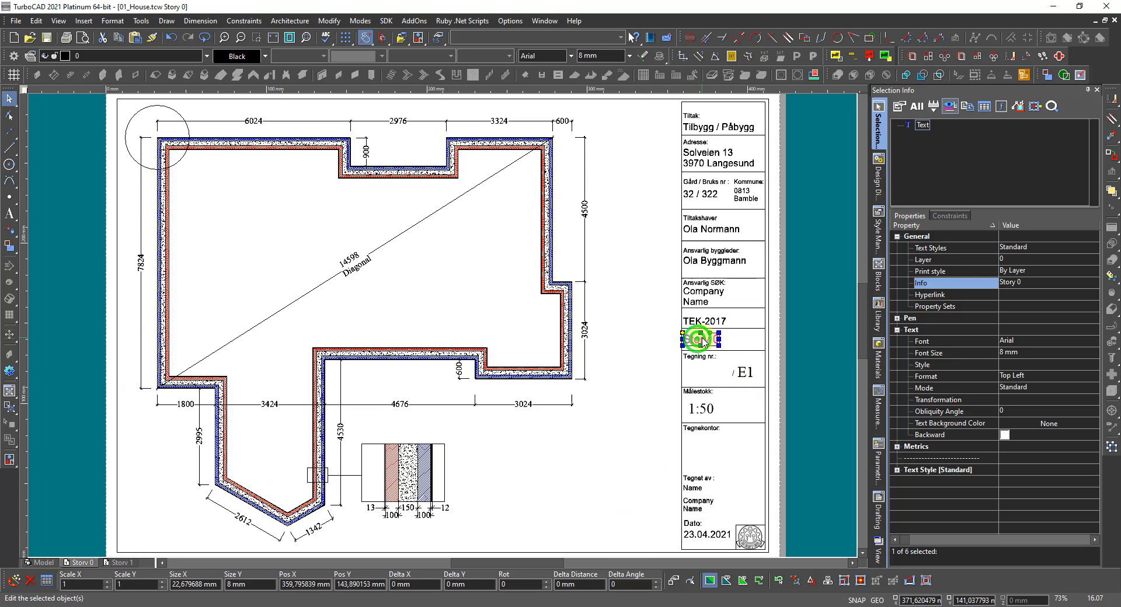
pyautogui.click(1009, 281)
pyautogui.moveTo(1014, 282); pyautogui.dragTo(986, 285)
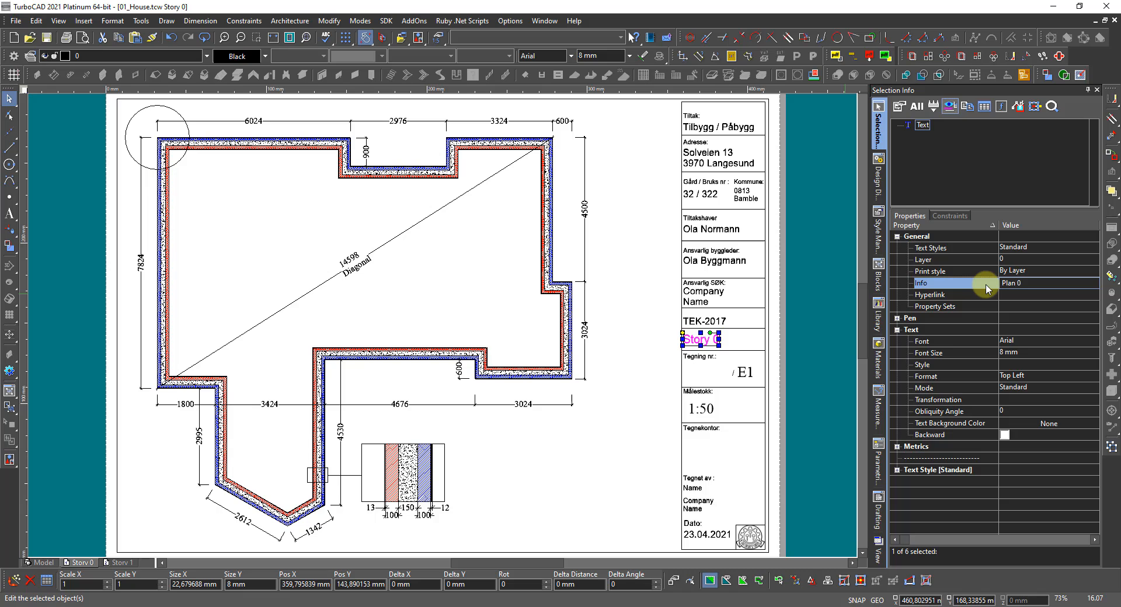
pyautogui.press('Return')
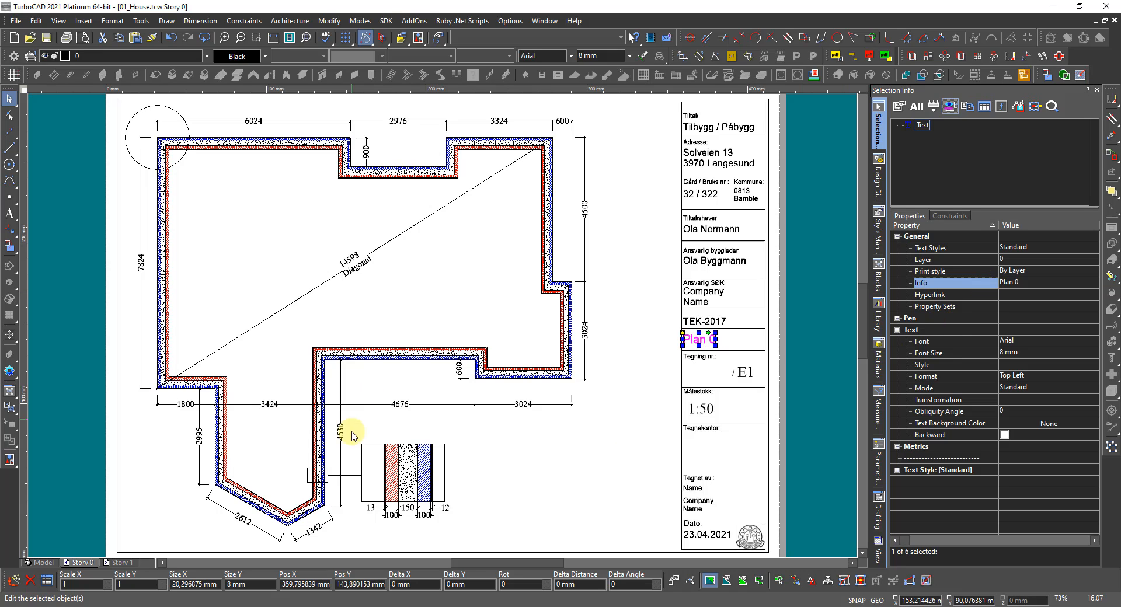
# Change the story text in the Story 1 sheet's title block to Plan 1.
pyautogui.click(124, 563)
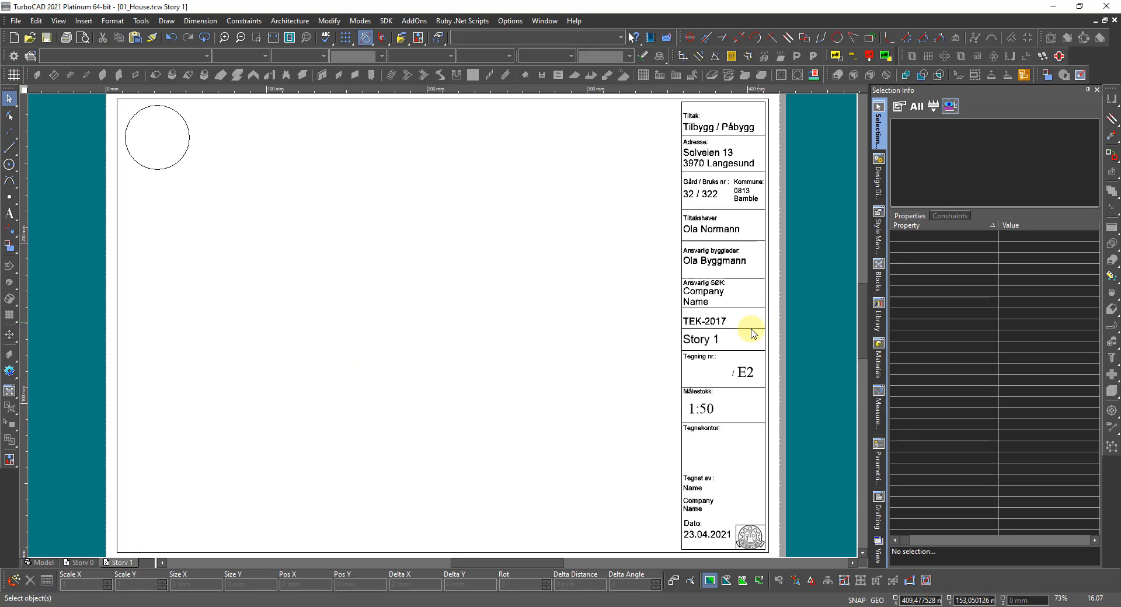
pyautogui.click(704, 339)
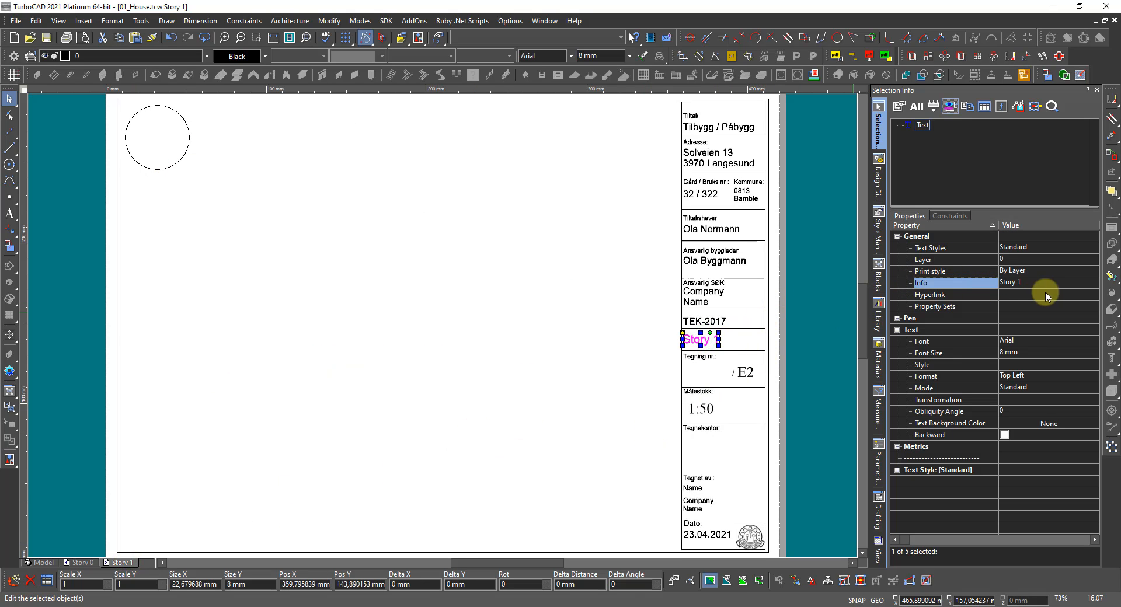
pyautogui.click(1019, 282)
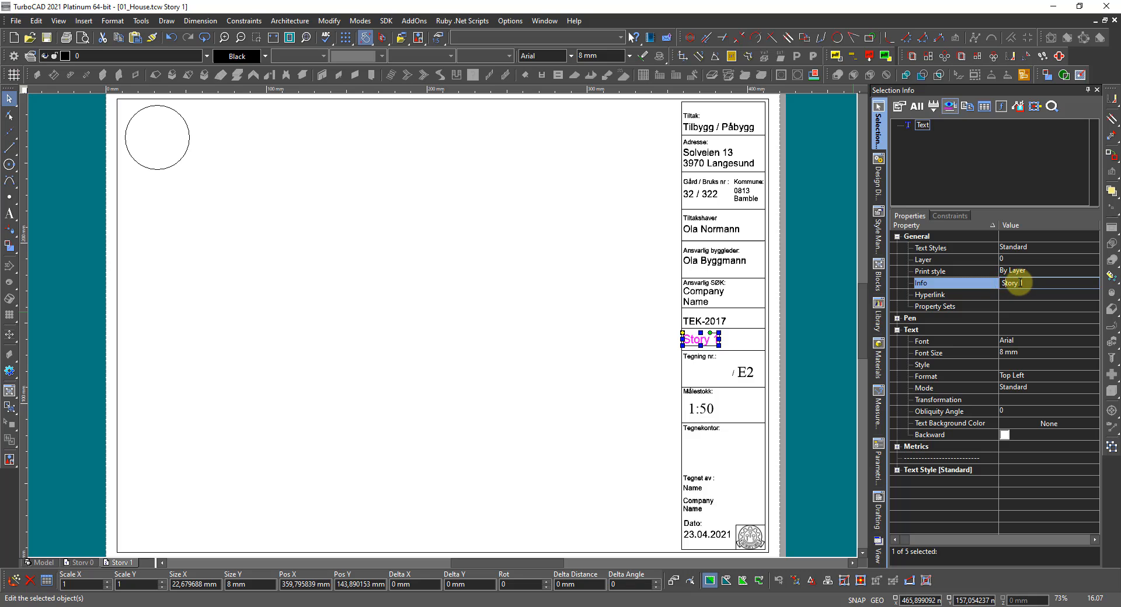
pyautogui.moveTo(1018, 282); pyautogui.dragTo(982, 283)
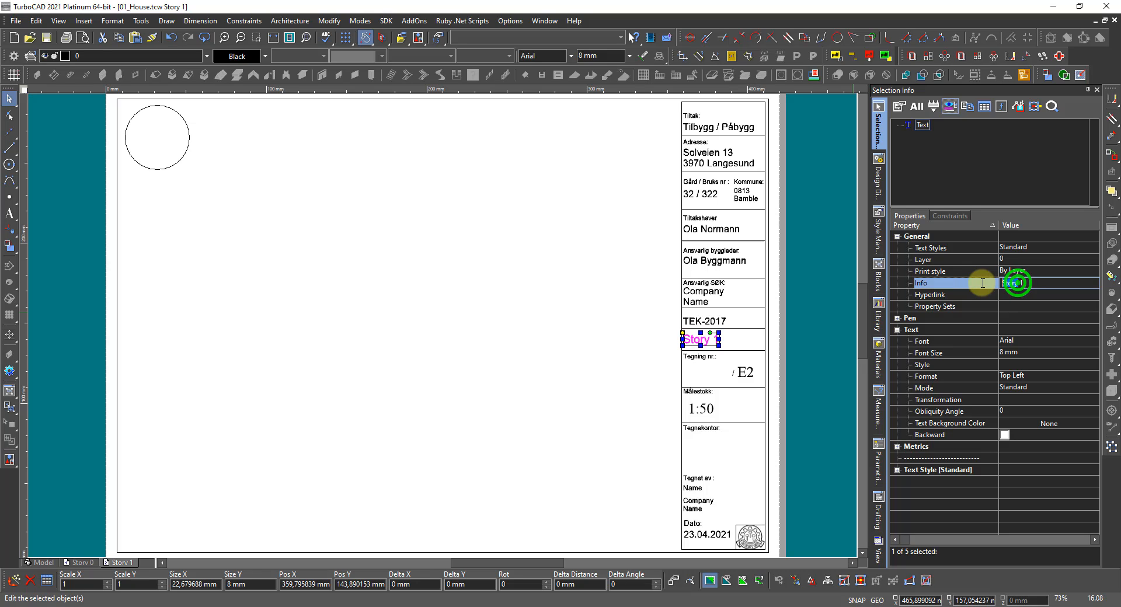
pyautogui.write('Plan')
pyautogui.press('Return')
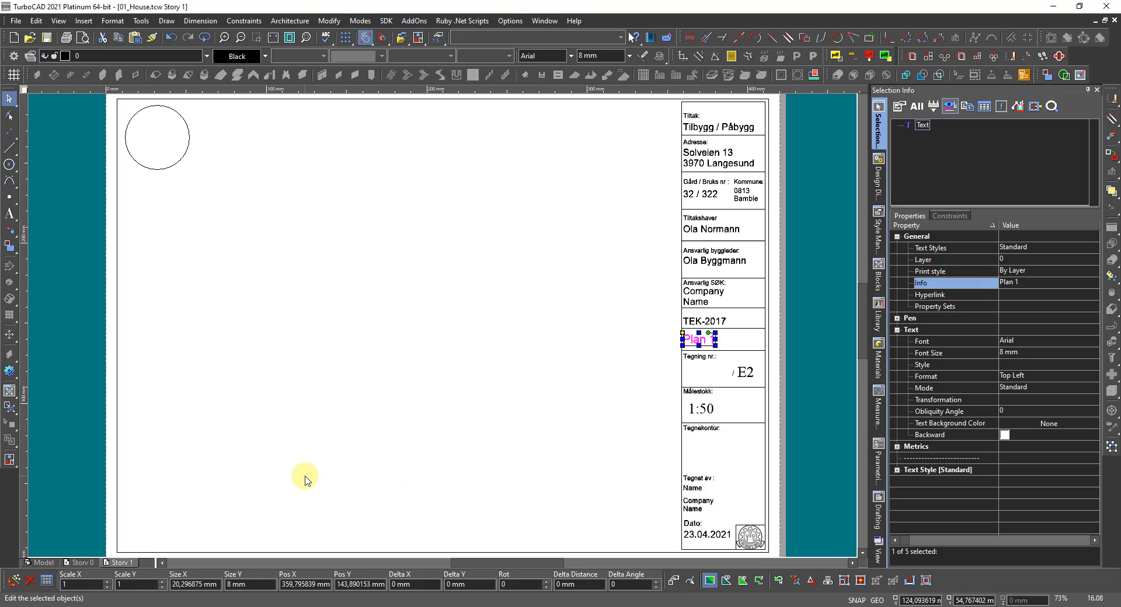
pyautogui.click(297, 481)
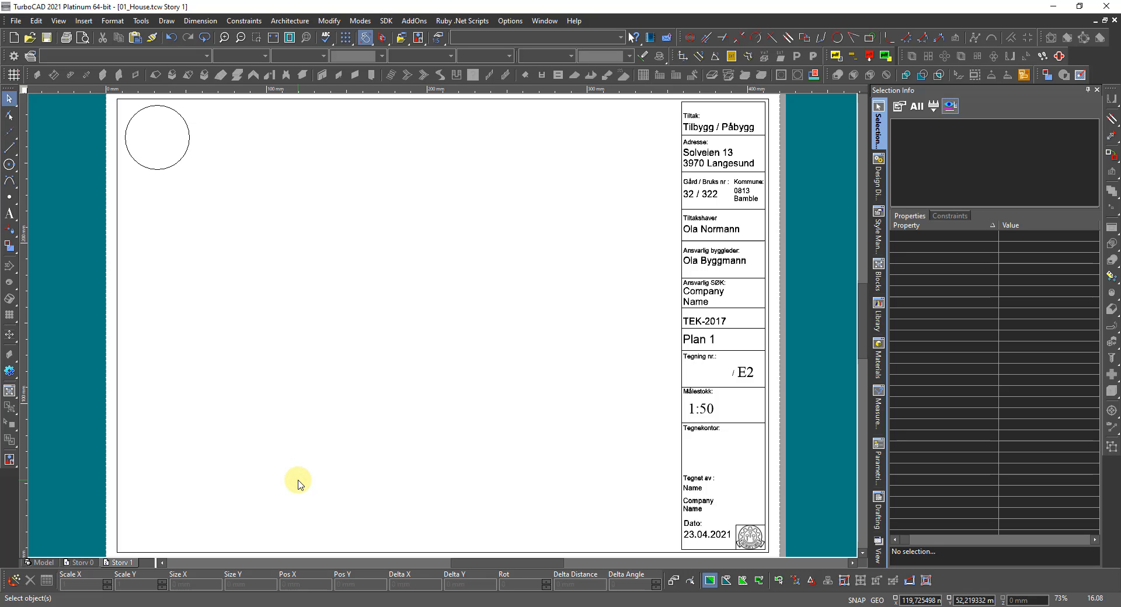
# Return to model space, hide the 0_Foundation layer group and show the 1_Story layer group.
pyautogui.click(48, 564)
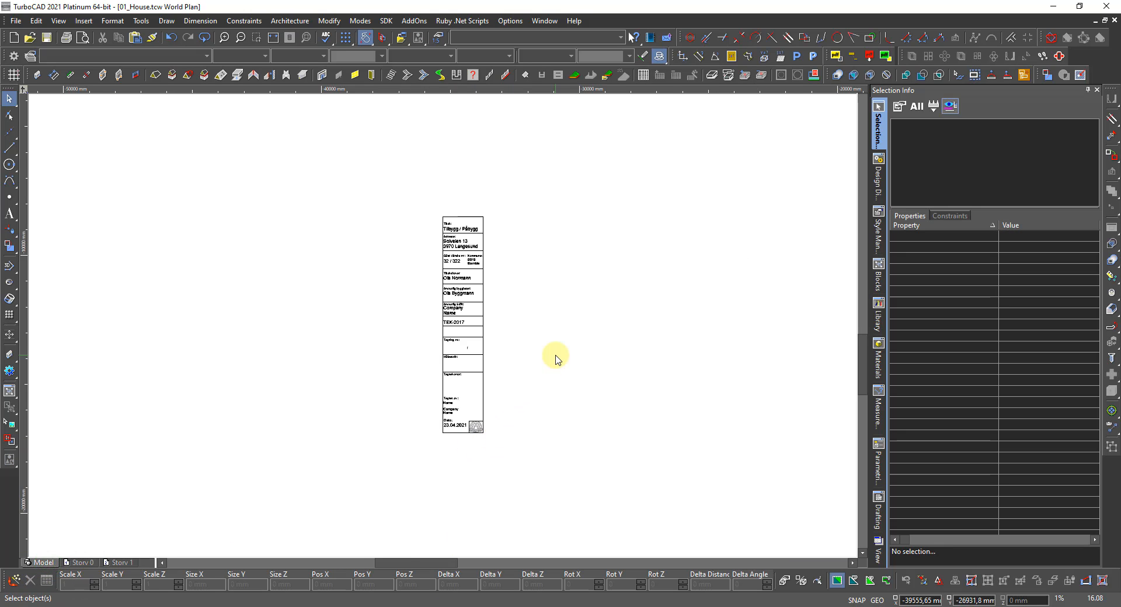
pyautogui.scroll(-5, 474, 317)
pyautogui.scroll(5, 440, 321)
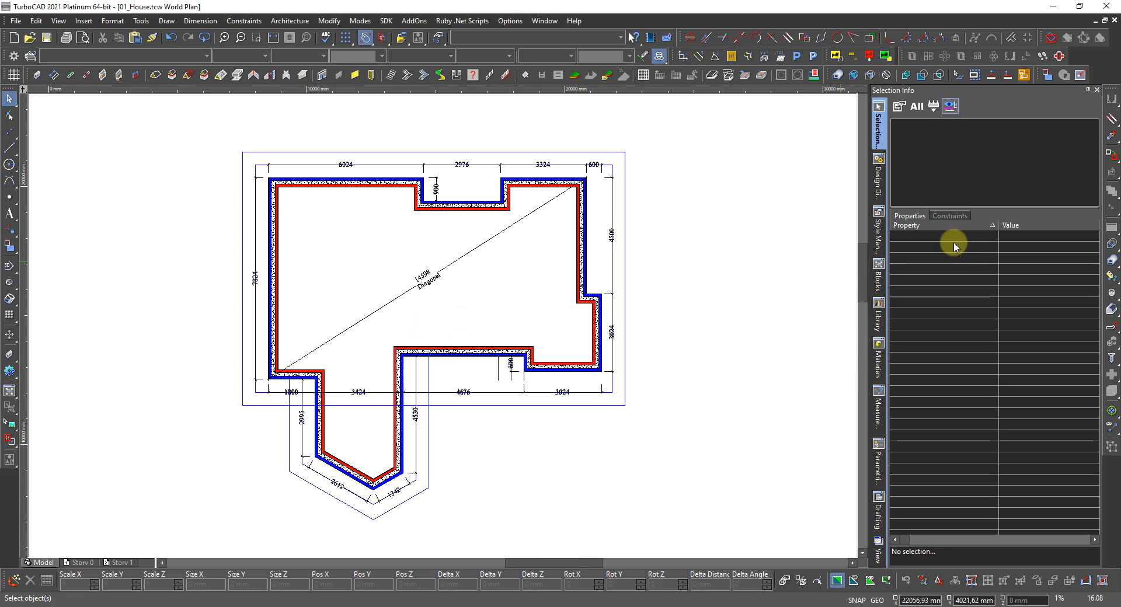
pyautogui.click(883, 174)
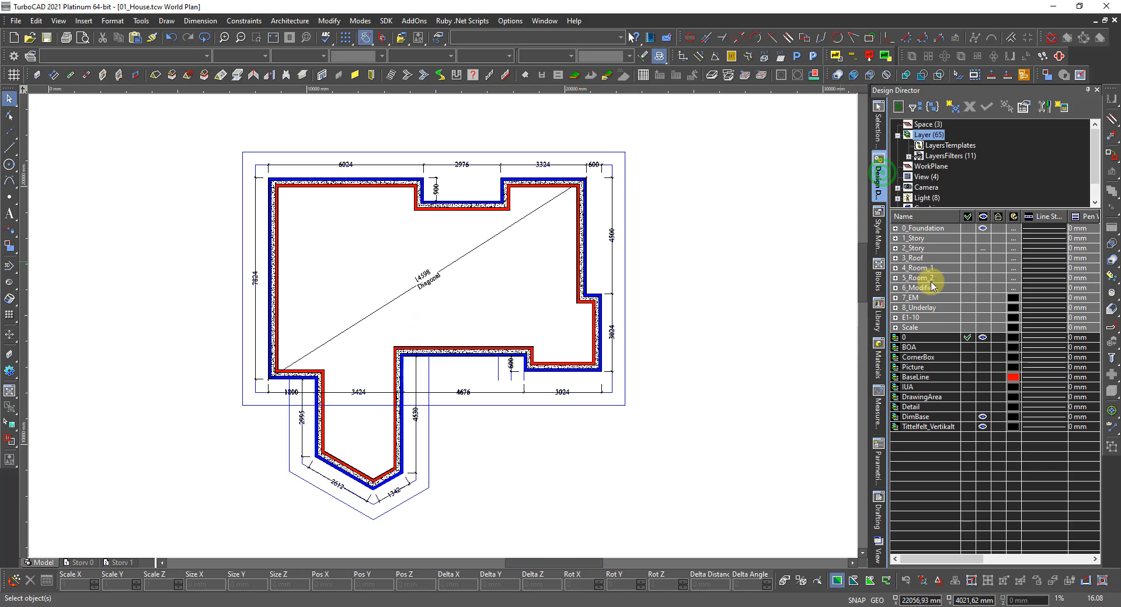
pyautogui.click(984, 230)
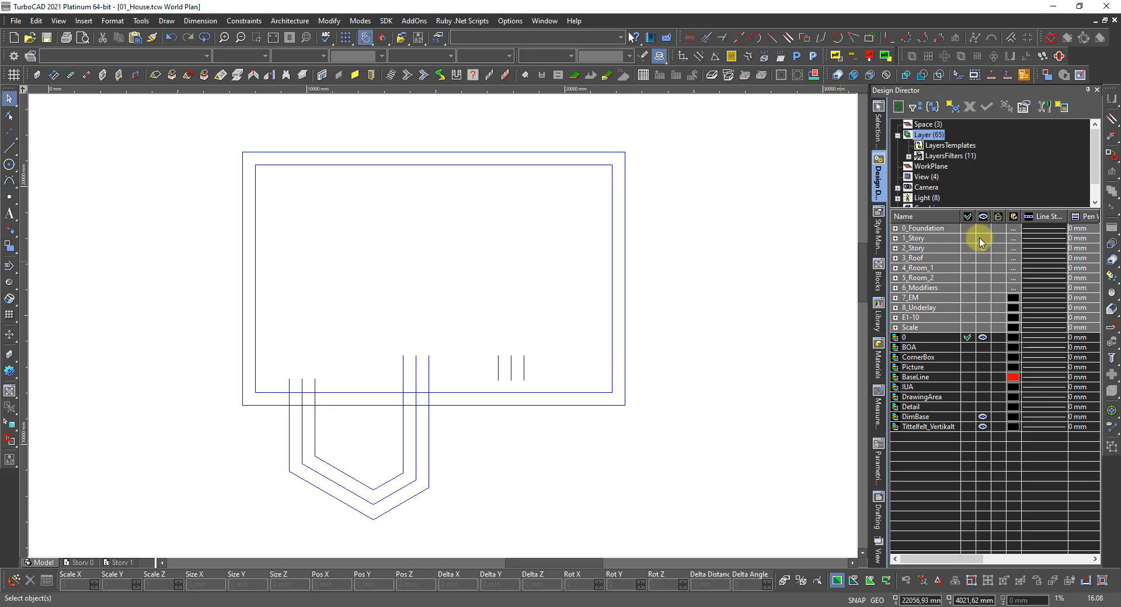
pyautogui.click(983, 240)
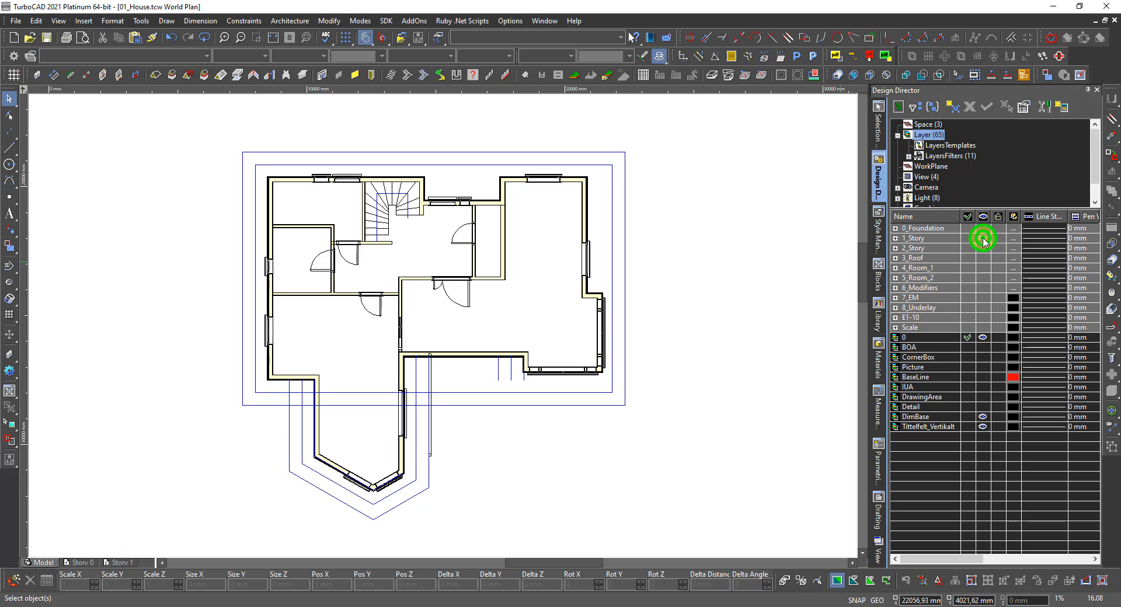
# Rename the layer groups 1_Story and 2_Story as 1_Plan and 2_Plan.
pyautogui.click(919, 239)
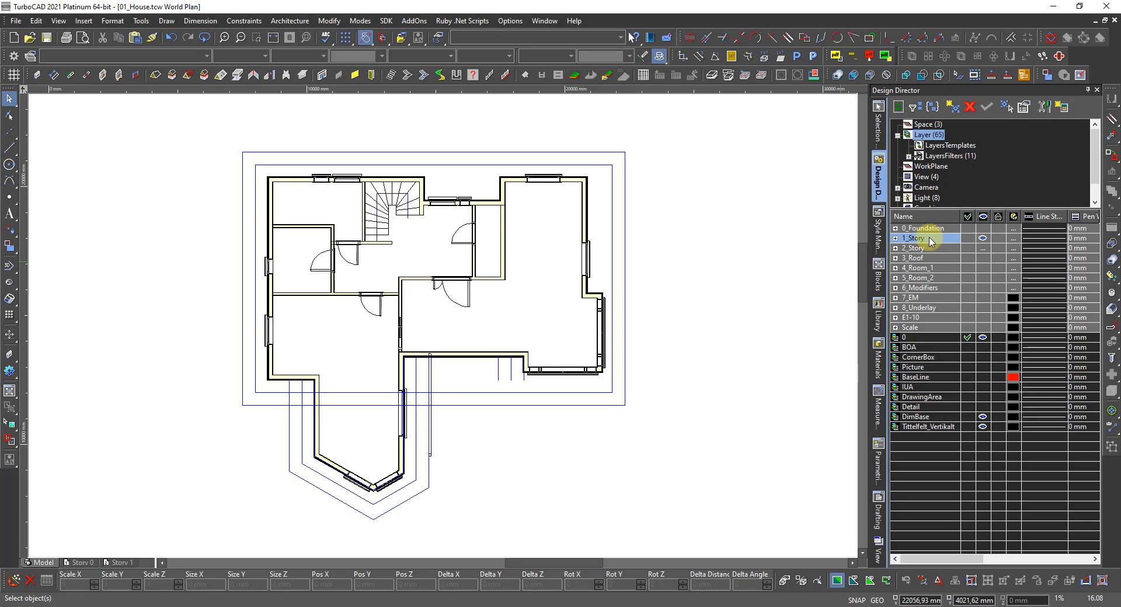
pyautogui.click(926, 243)
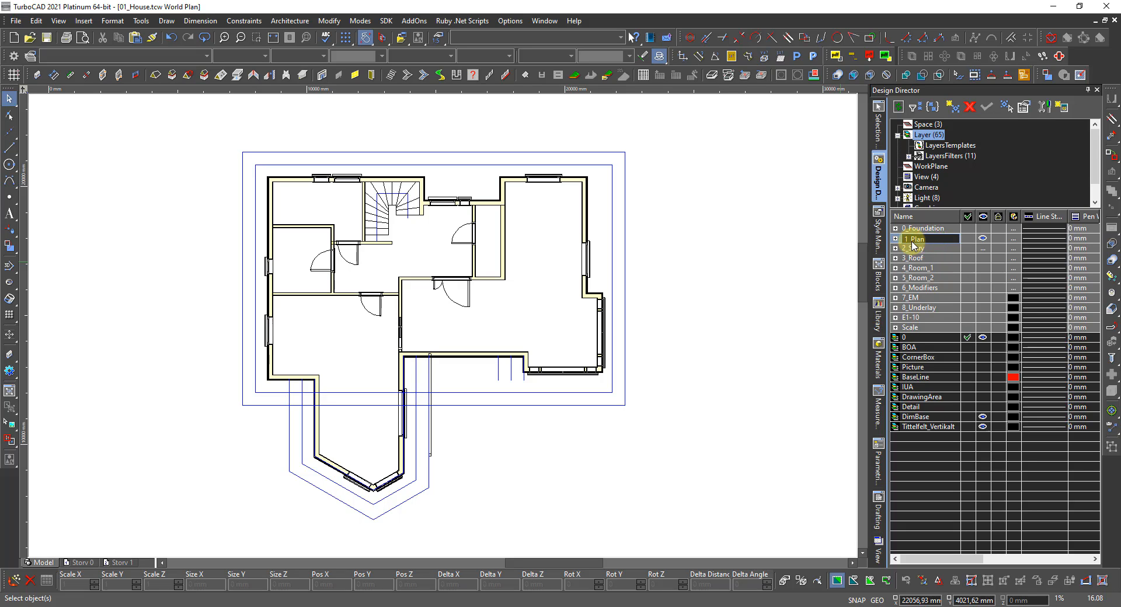
pyautogui.press('Return')
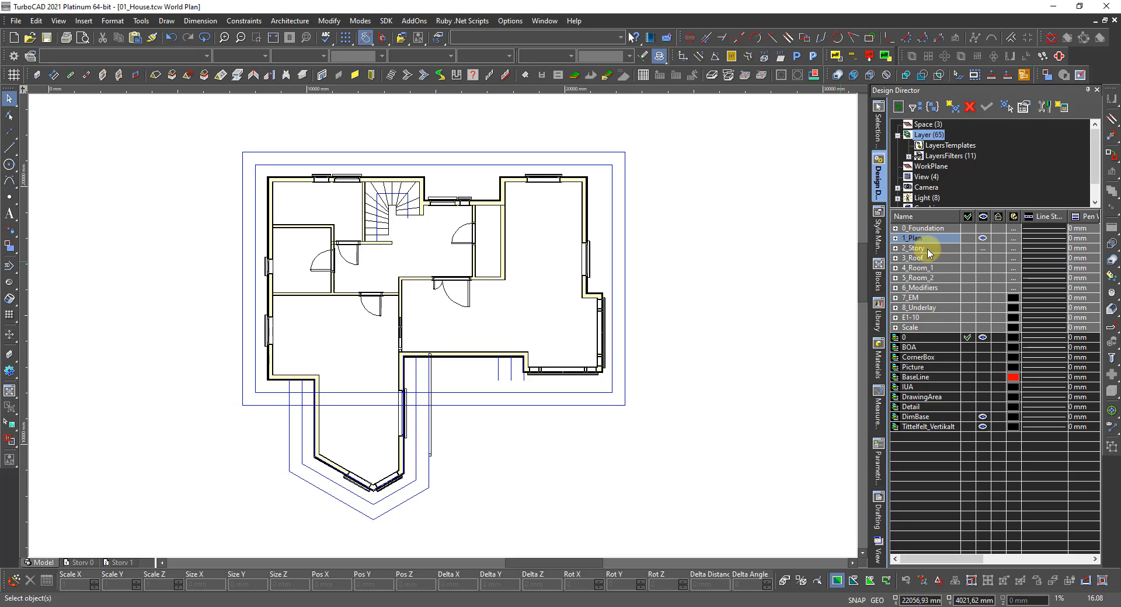
pyautogui.click(928, 251)
pyautogui.doubleClick(928, 251)
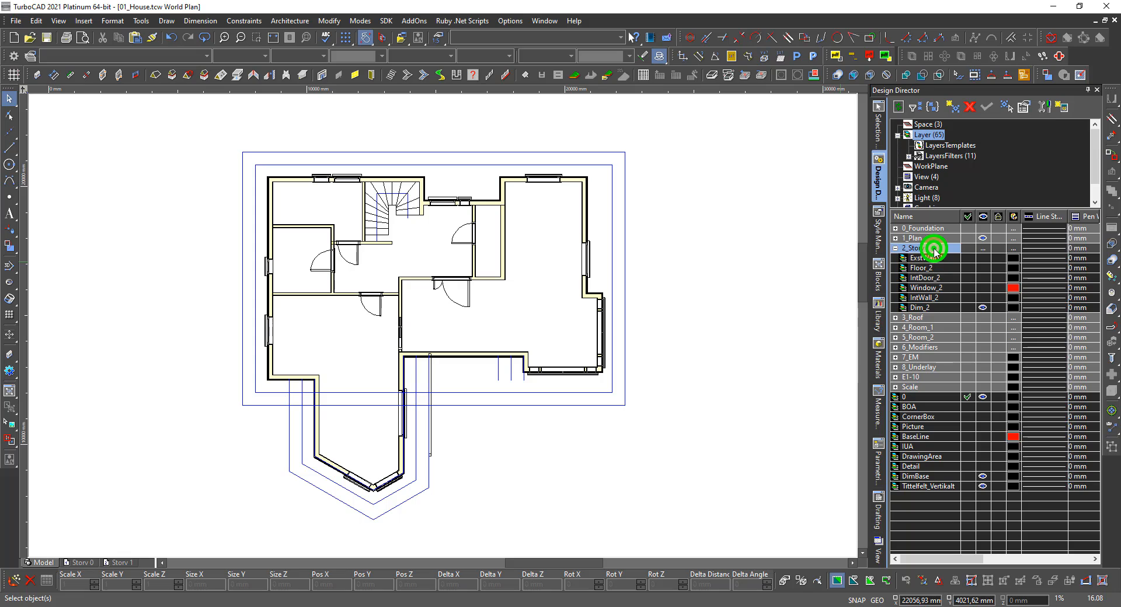
pyautogui.click(934, 253)
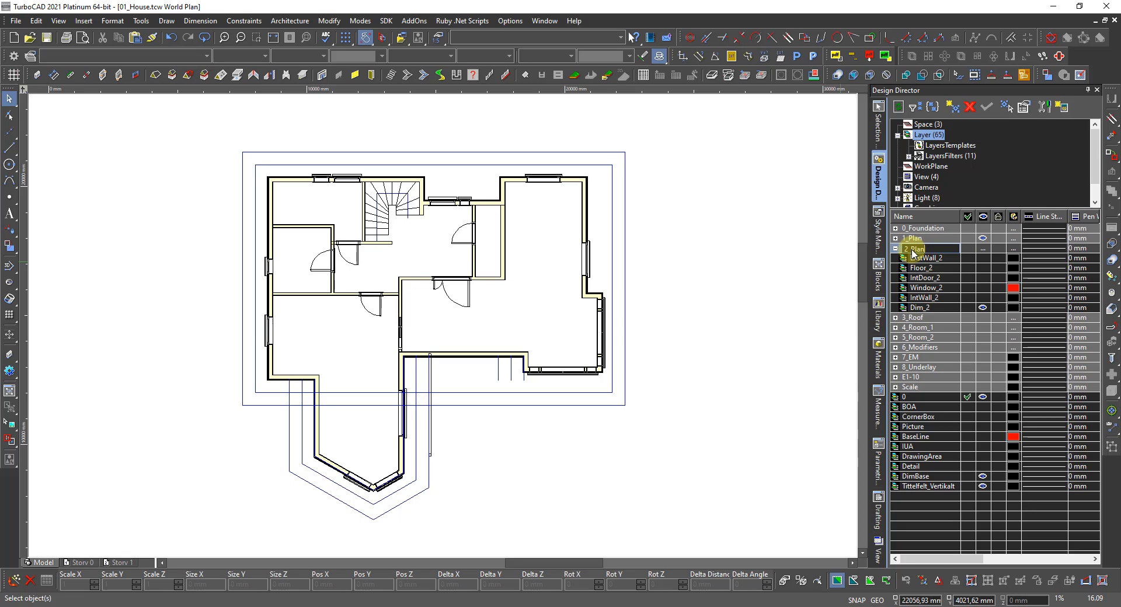
pyautogui.press('Return')
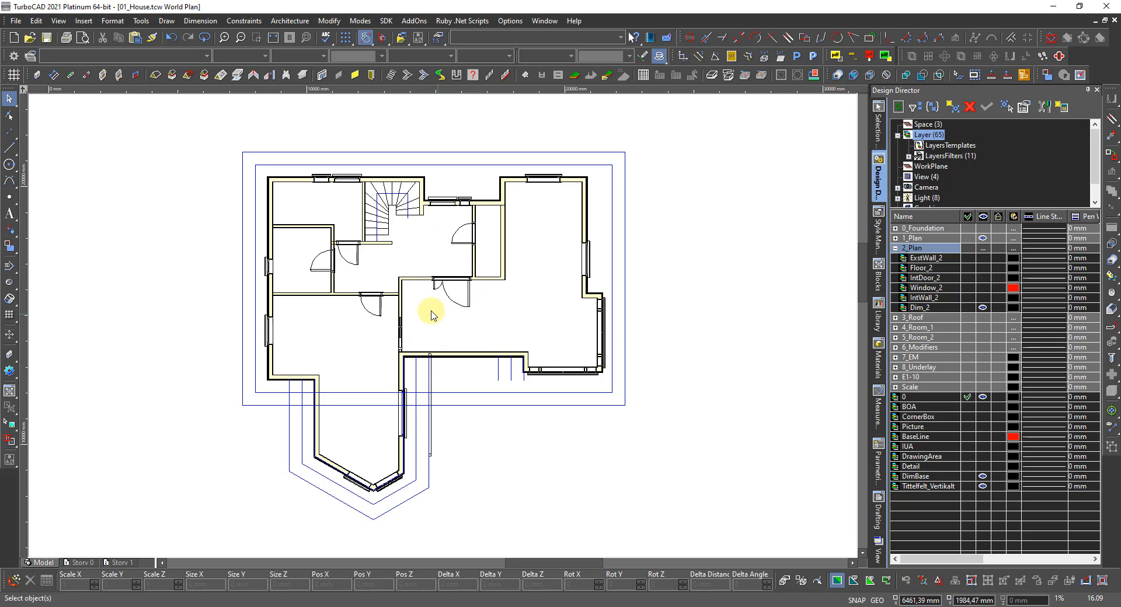
# Create a new AEC dimension style named Architecture, based on the Standard style.
pyautogui.scroll(2, 435, 315)
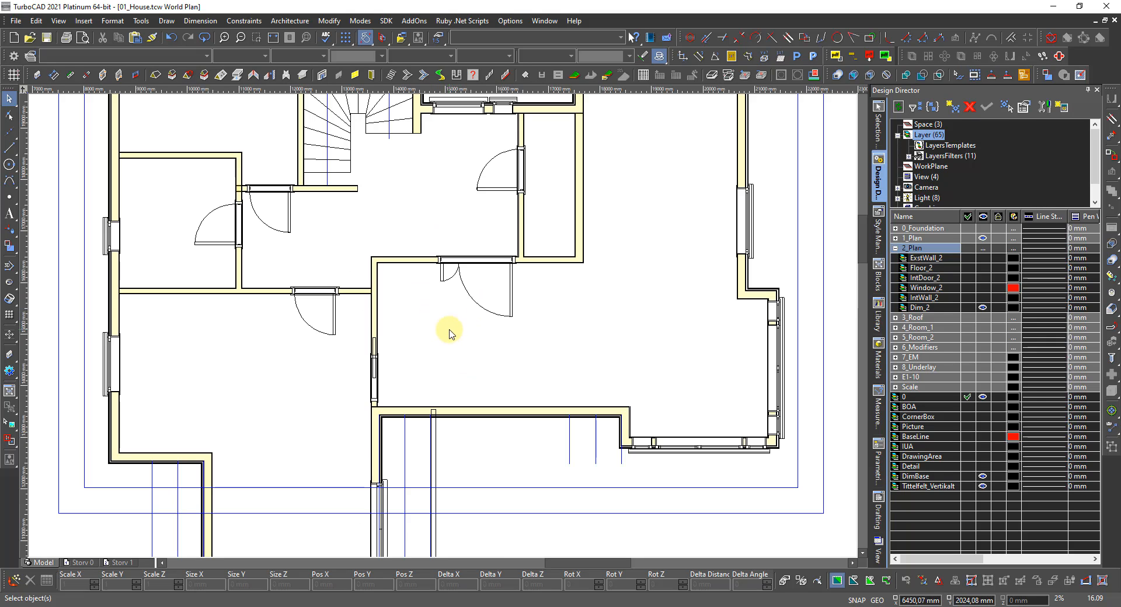
pyautogui.scroll(-2, 461, 350)
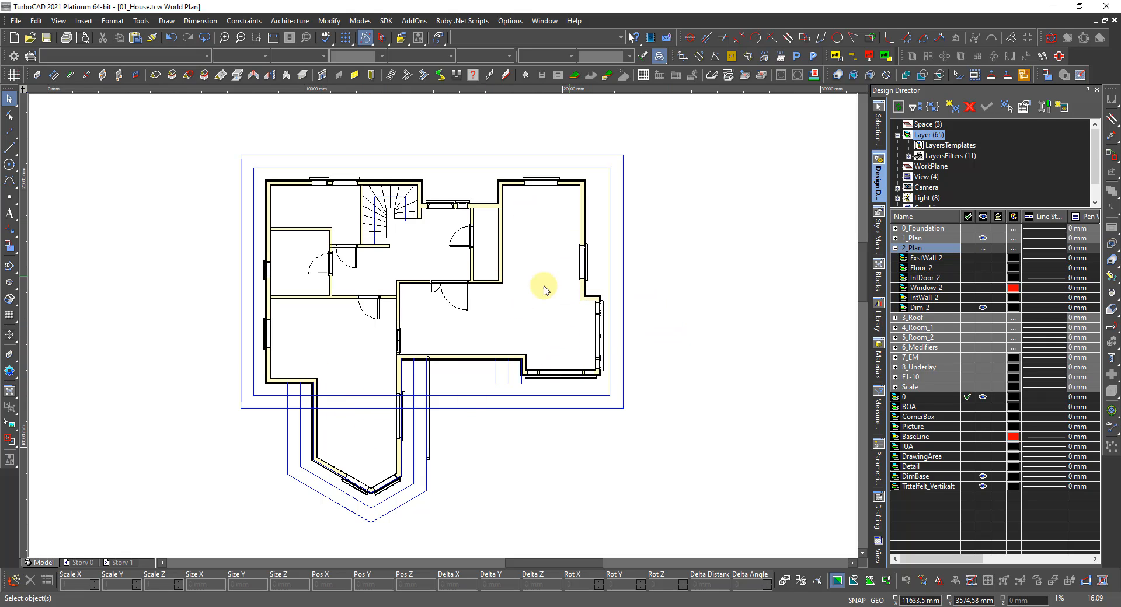
pyautogui.click(879, 236)
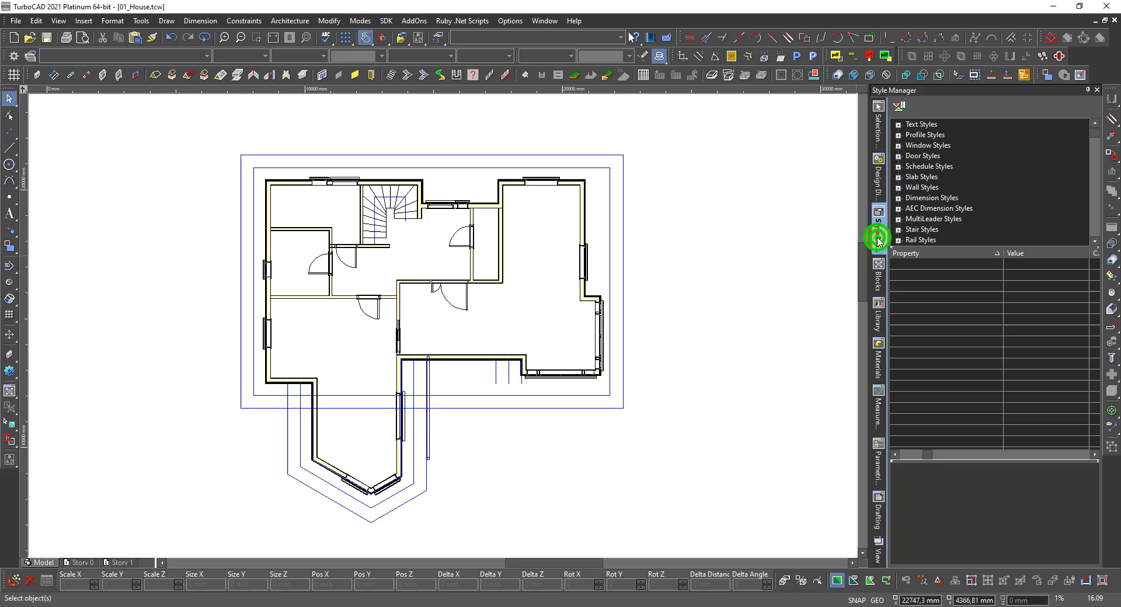
pyautogui.click(898, 209)
pyautogui.click(929, 218)
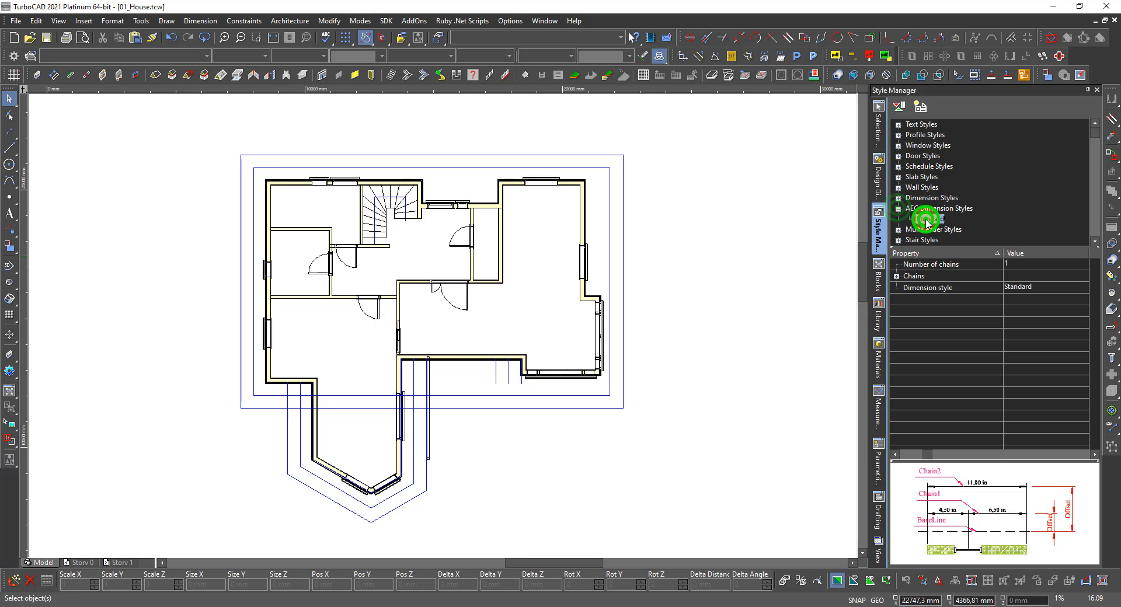
pyautogui.click(919, 107)
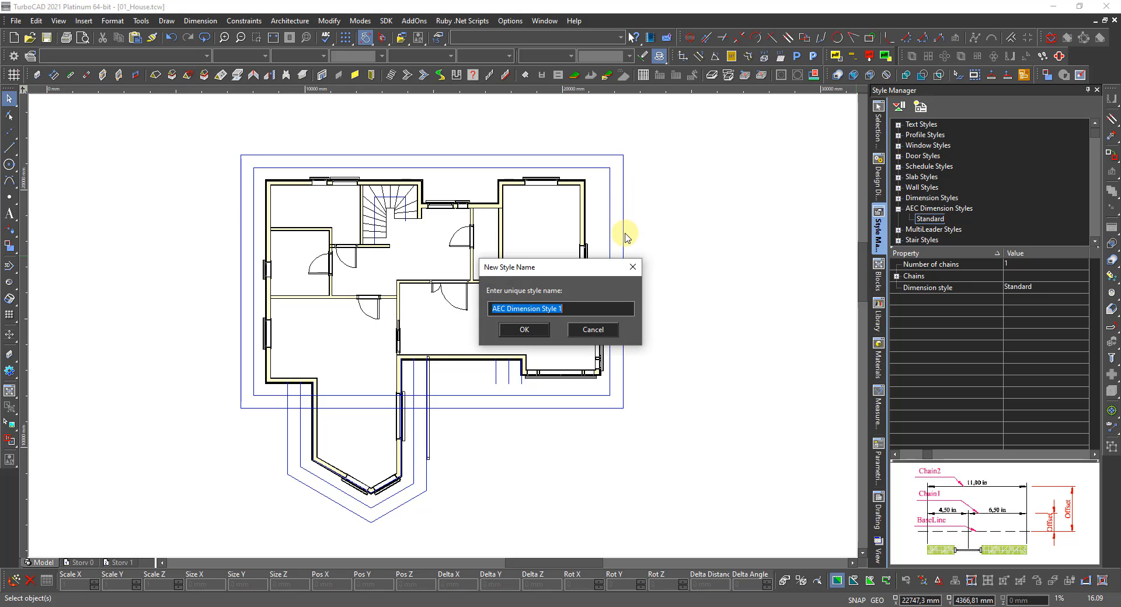
pyautogui.write('Architecture')
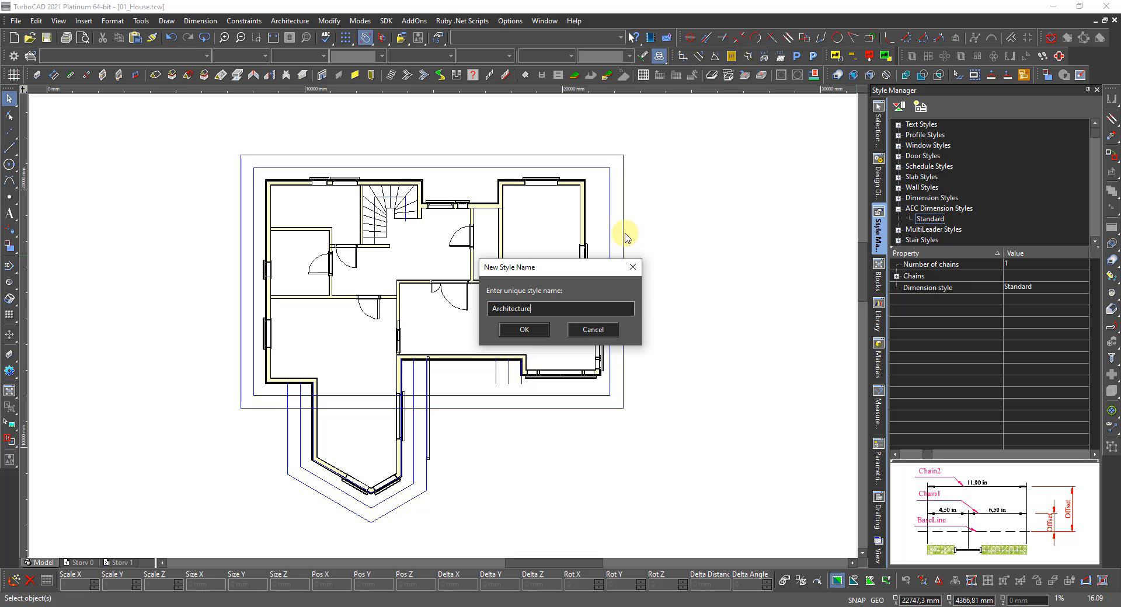
pyautogui.press('Return')
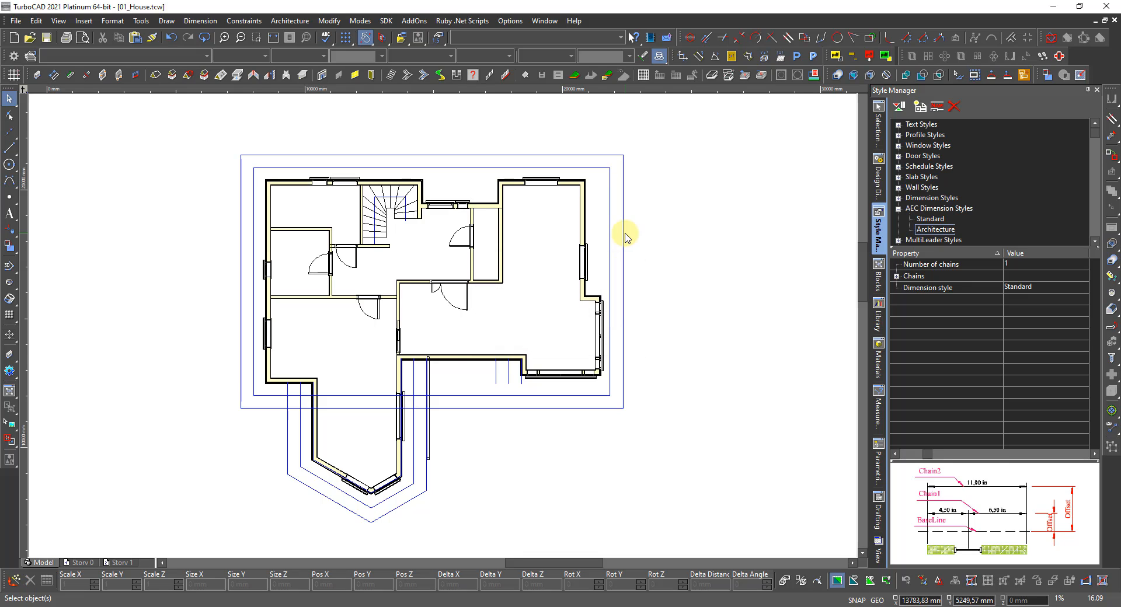
# Set the Architecture style's number of chains to 2 and expand its list of chains.
pyautogui.click(921, 228)
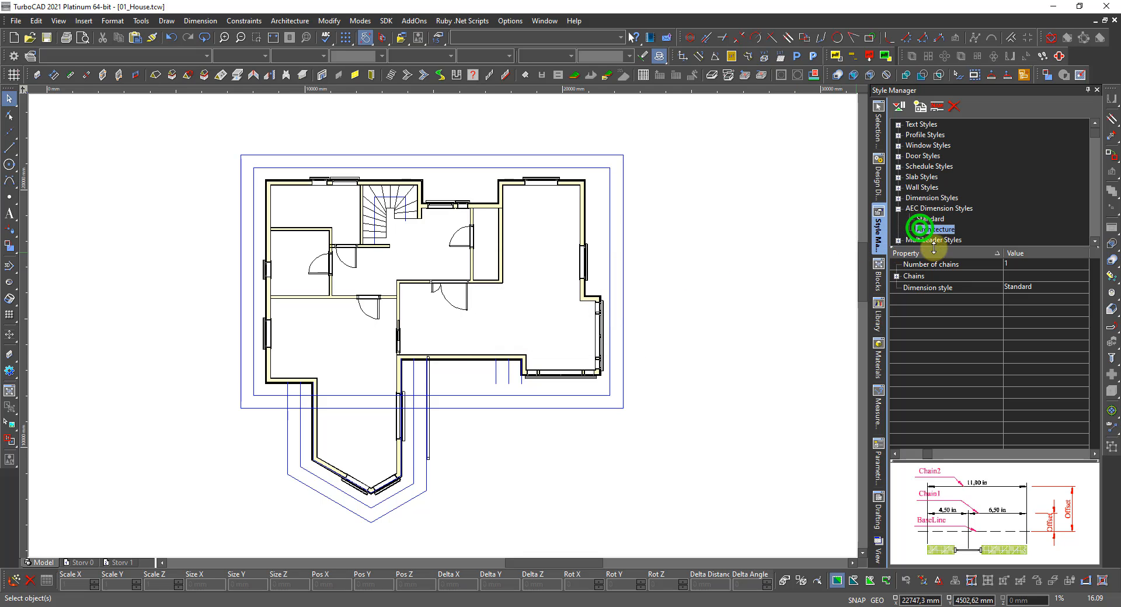
pyautogui.click(1012, 264)
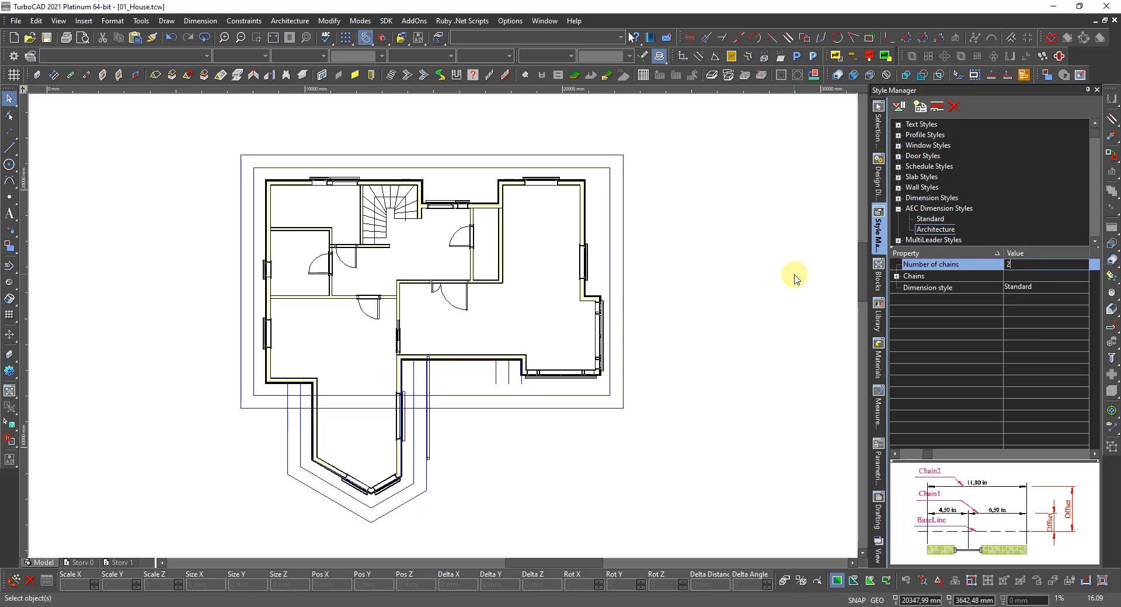
pyautogui.click(897, 277)
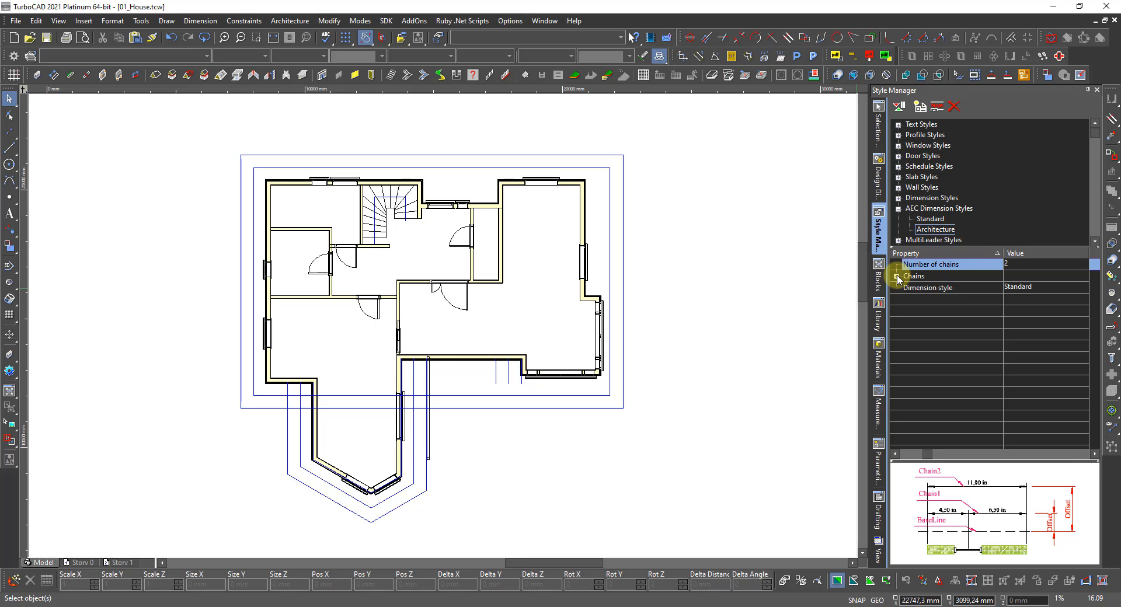
pyautogui.click(897, 278)
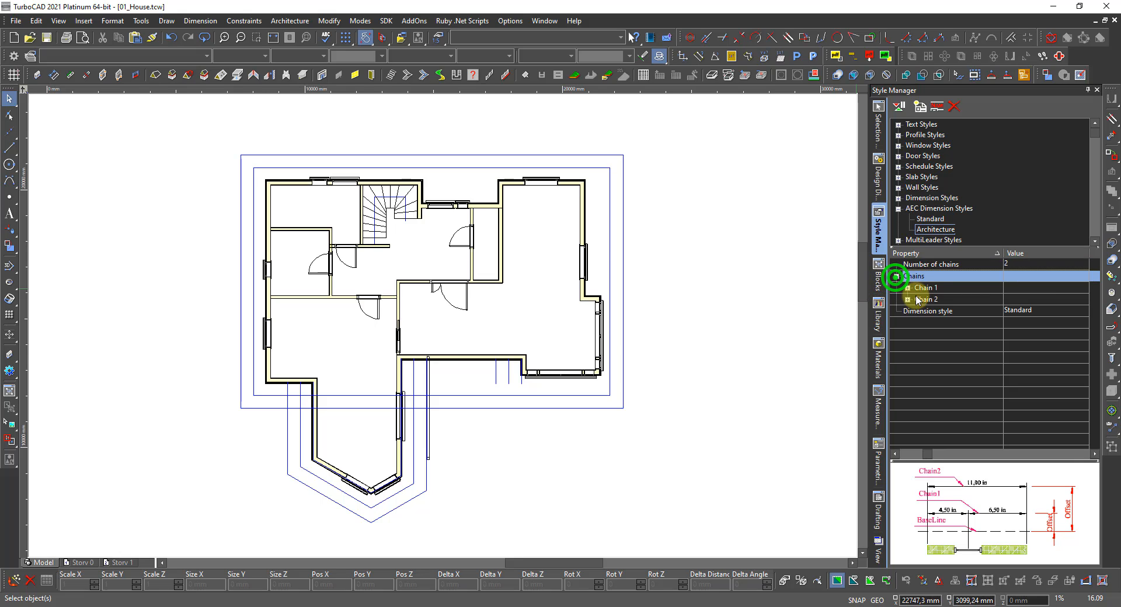
# Set Chain 2's offset to 500 mm and turn off its Wall Intersections option.
pyautogui.click(908, 288)
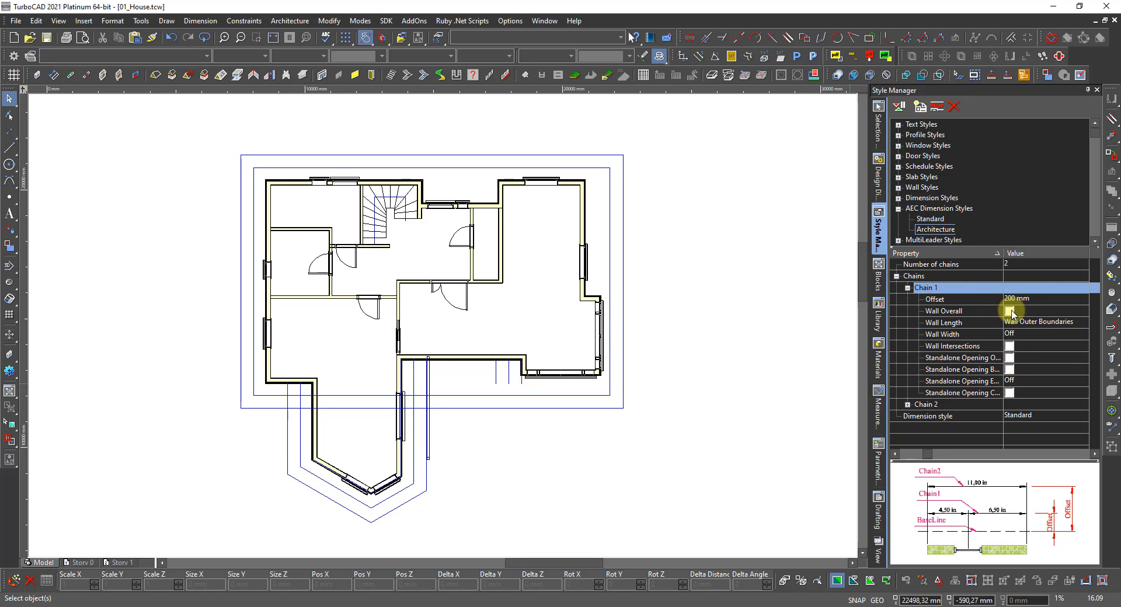
pyautogui.click(907, 404)
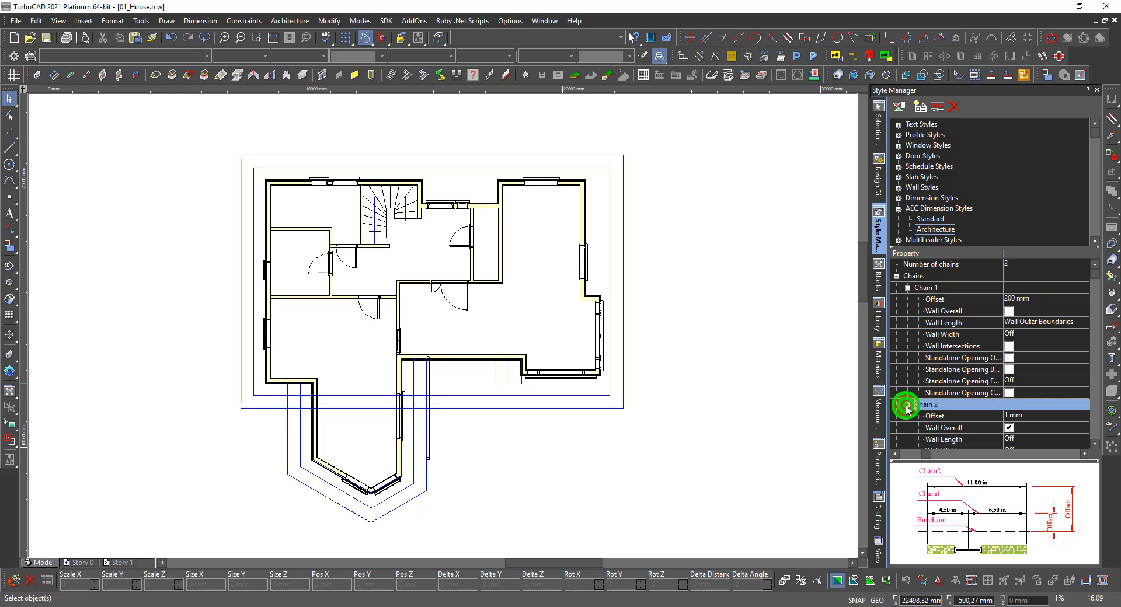
pyautogui.scroll(-2, 906, 406)
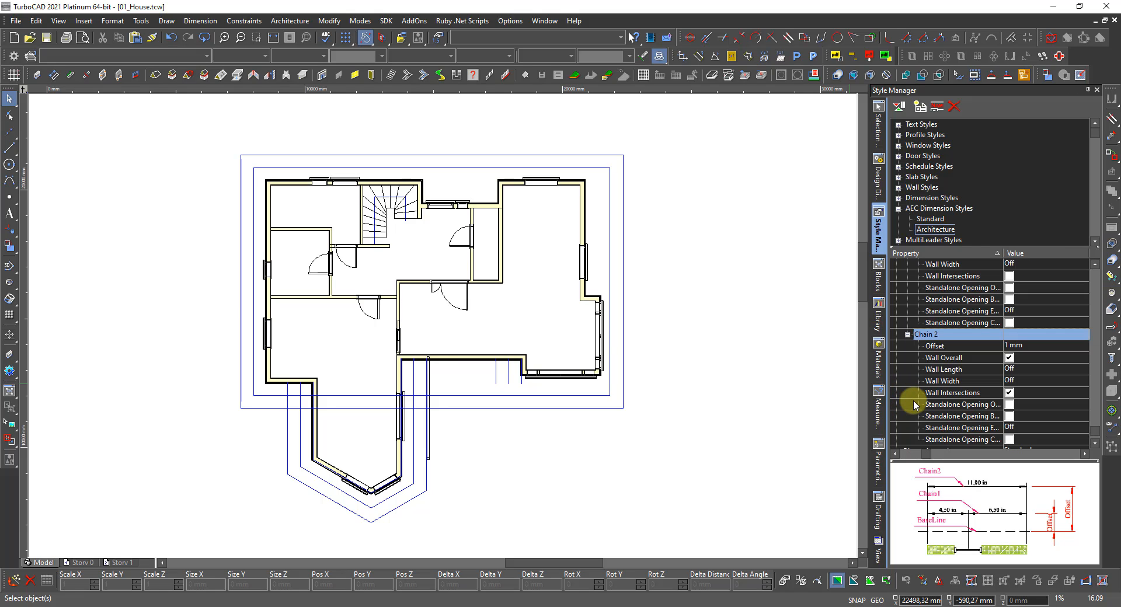
pyautogui.click(1028, 346)
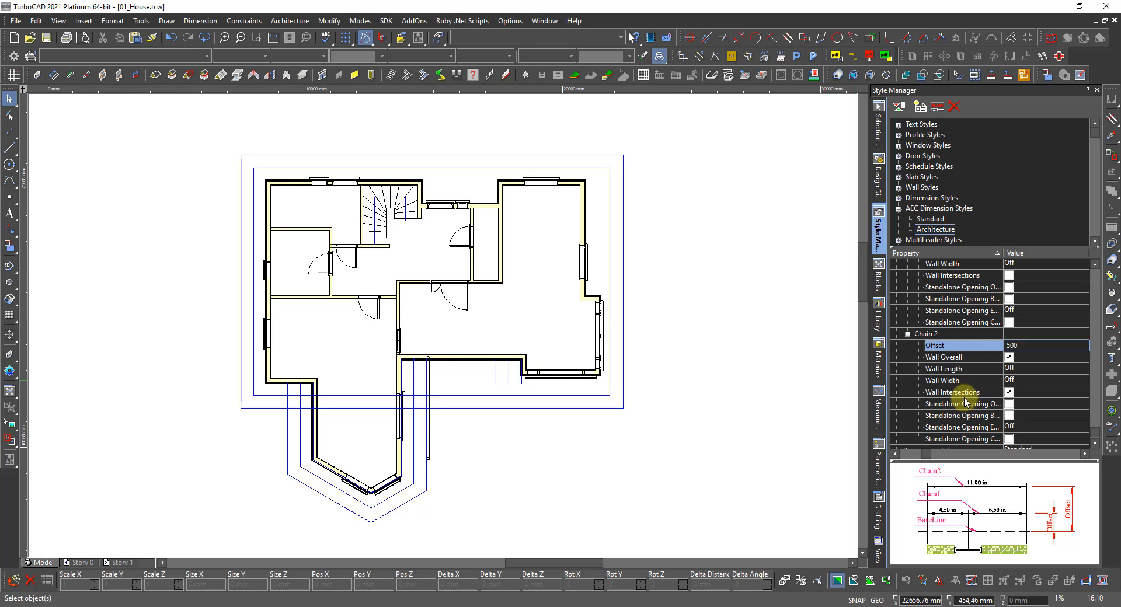
pyautogui.click(1008, 393)
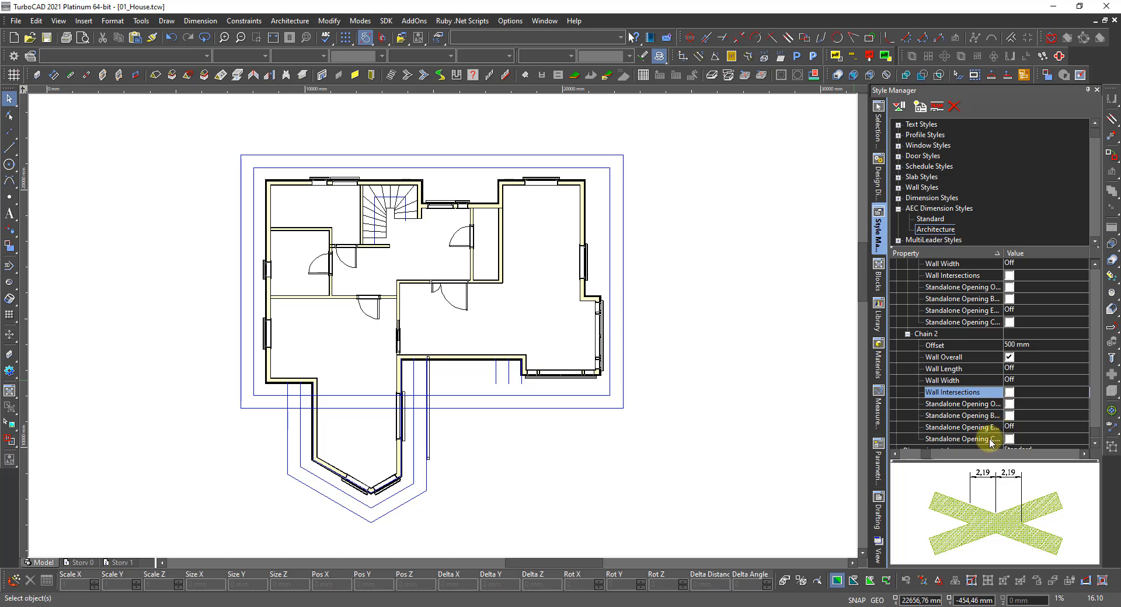
# Enlarge the style's property area, widen its name column and enable Standalone Opening Center for Chain 2.
pyautogui.moveTo(992, 465); pyautogui.dragTo(997, 479)
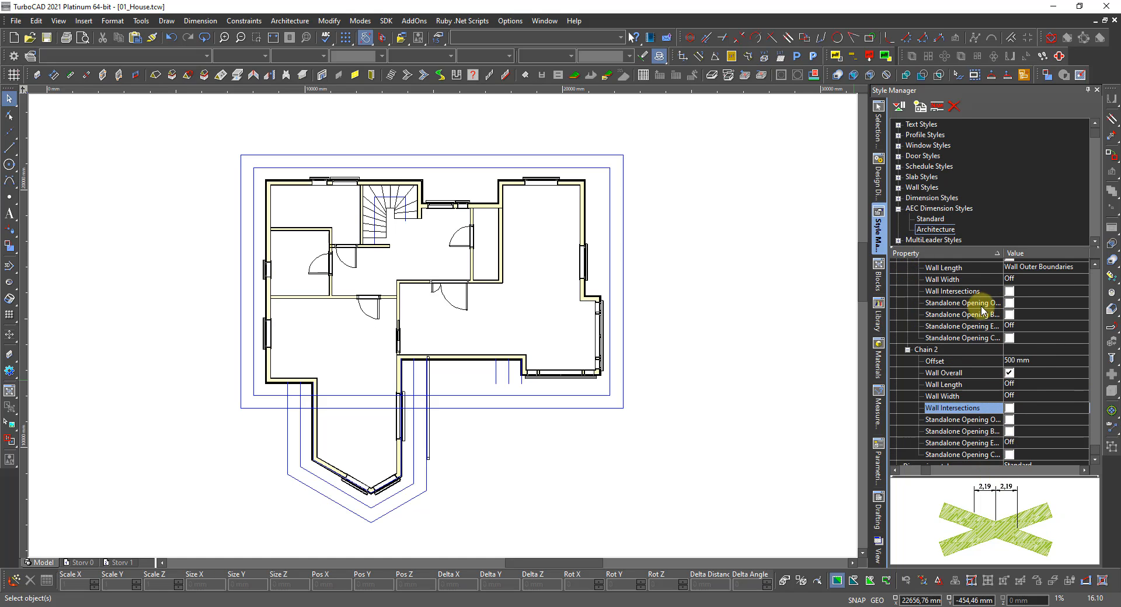
pyautogui.scroll(2, 981, 307)
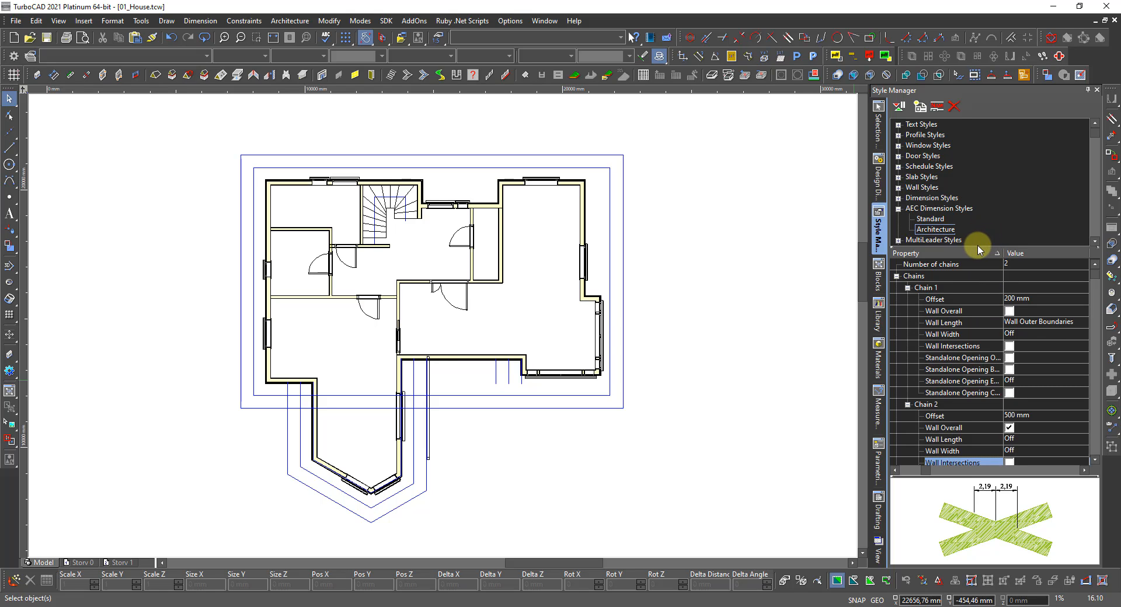
pyautogui.moveTo(978, 247); pyautogui.dragTo(981, 166)
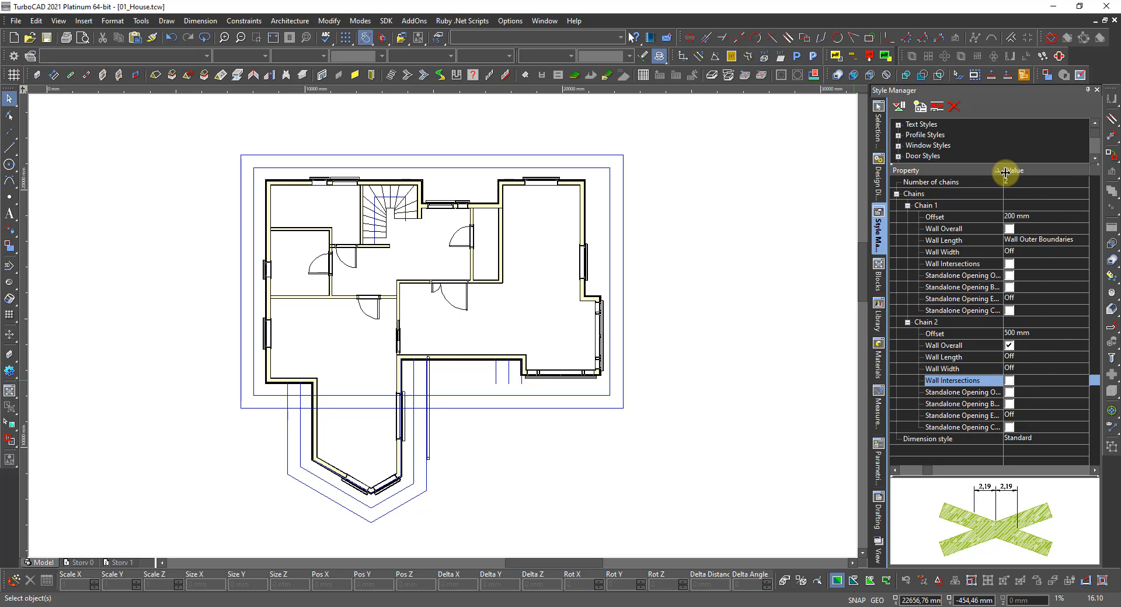
pyautogui.moveTo(1003, 171); pyautogui.dragTo(1019, 171)
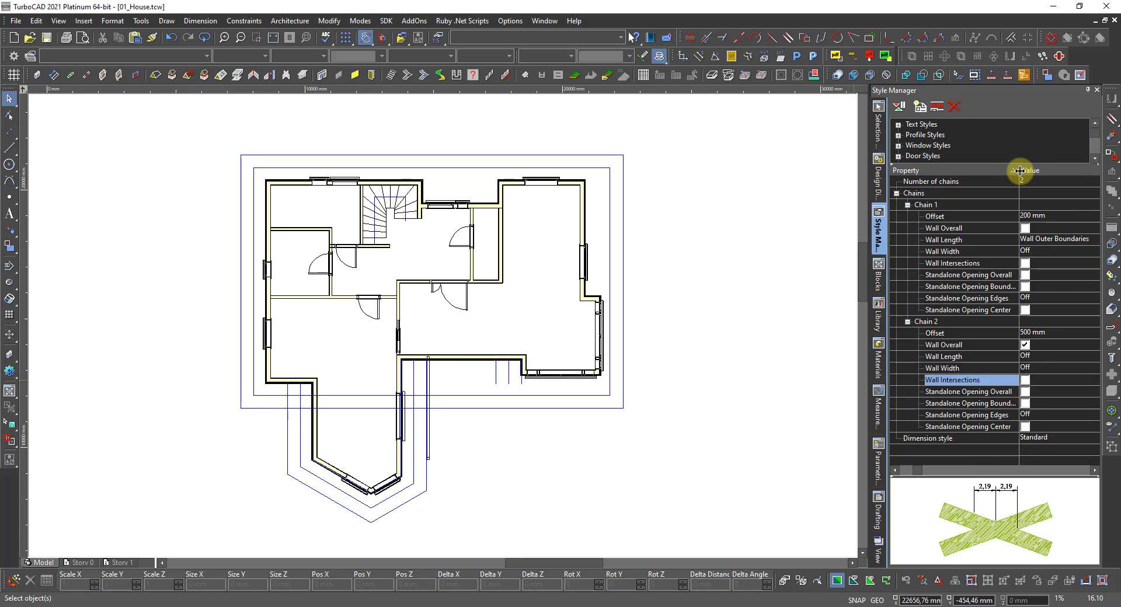
pyautogui.click(962, 428)
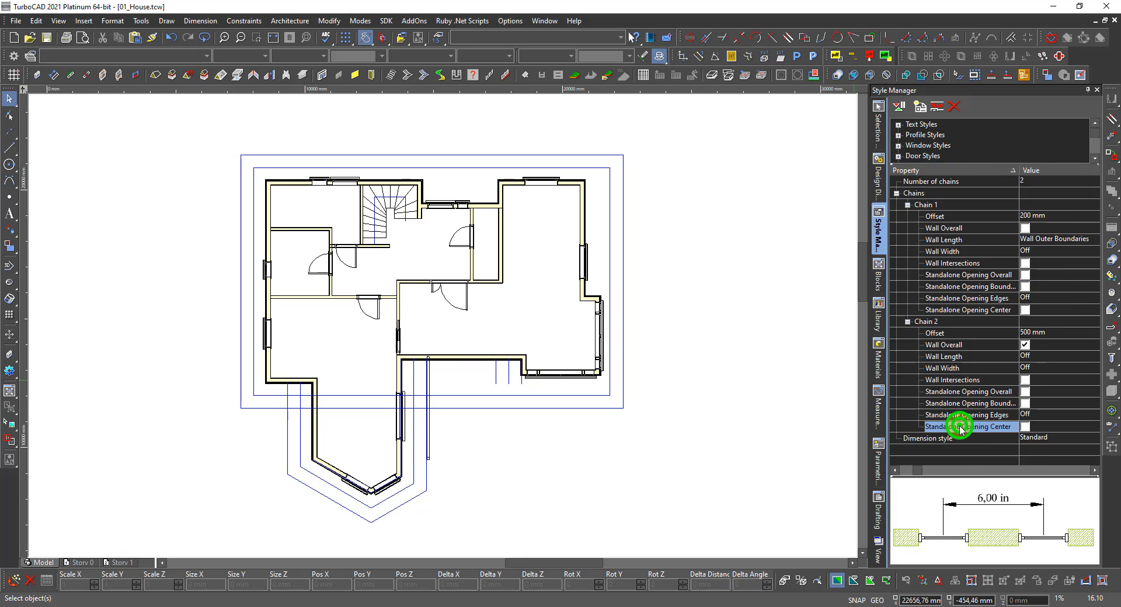
pyautogui.click(1025, 427)
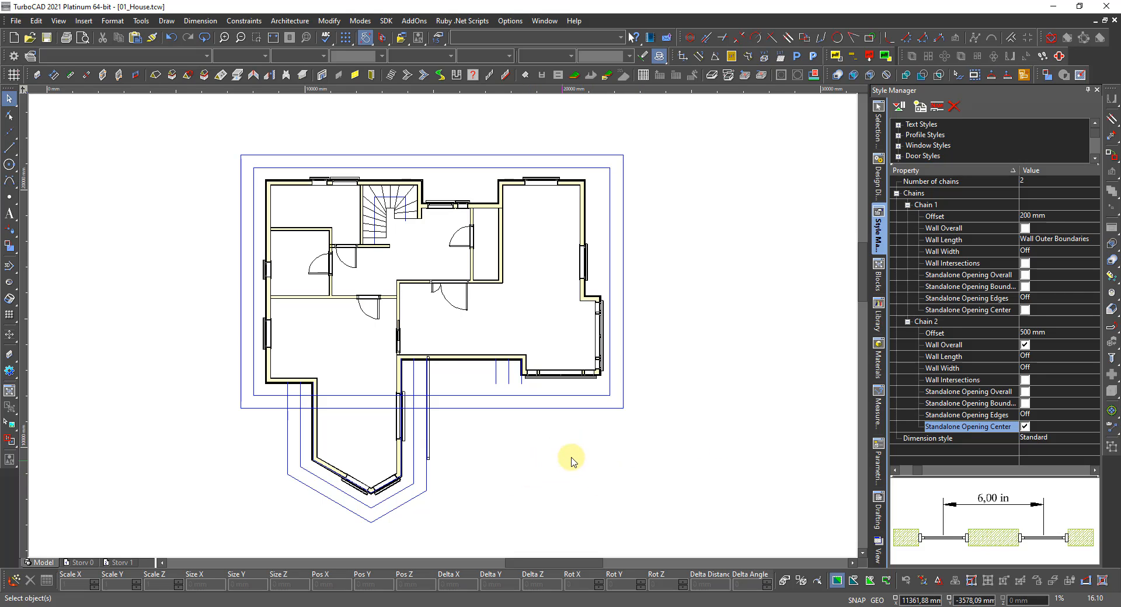
# Start a wall AEC dimension and select the plan's three upper exterior walls plus the short horizontal wall at the right-hand jog.
pyautogui.click(731, 329)
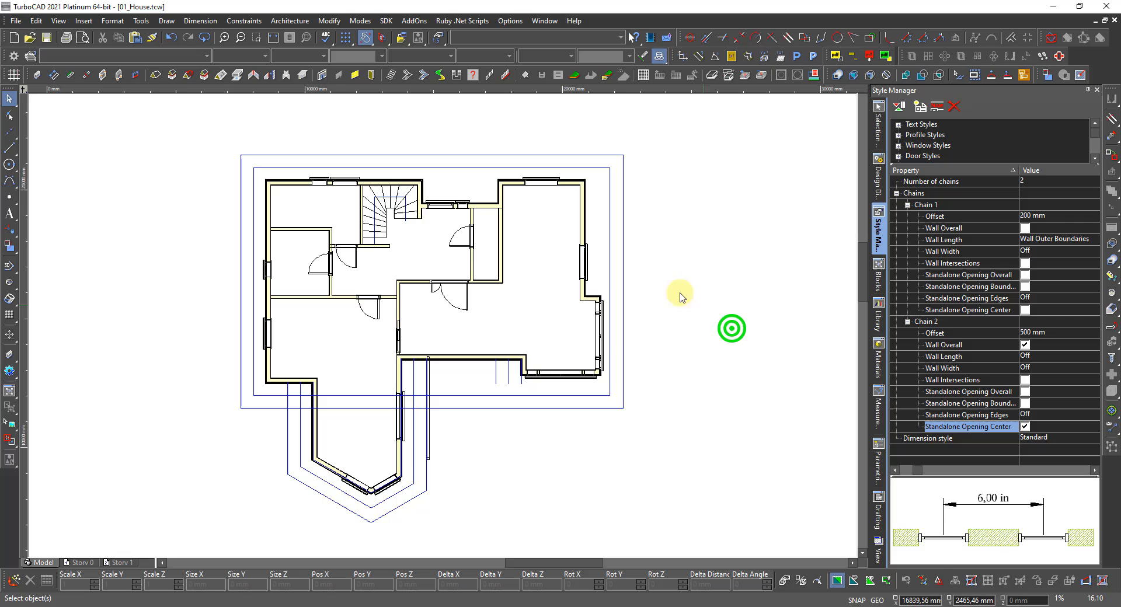
pyautogui.click(52, 75)
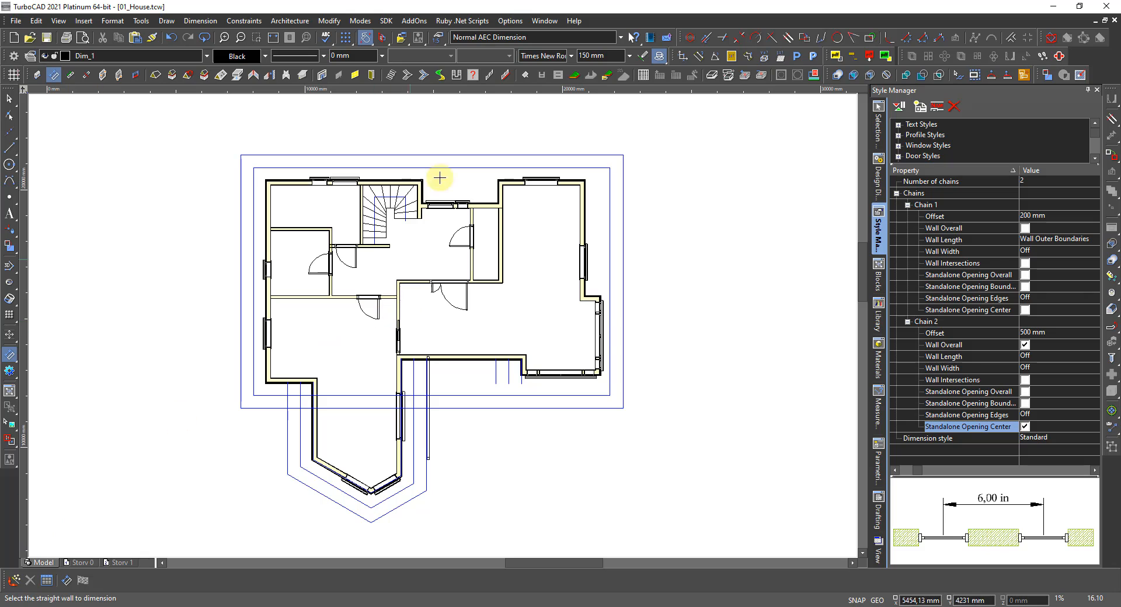
pyautogui.click(389, 181)
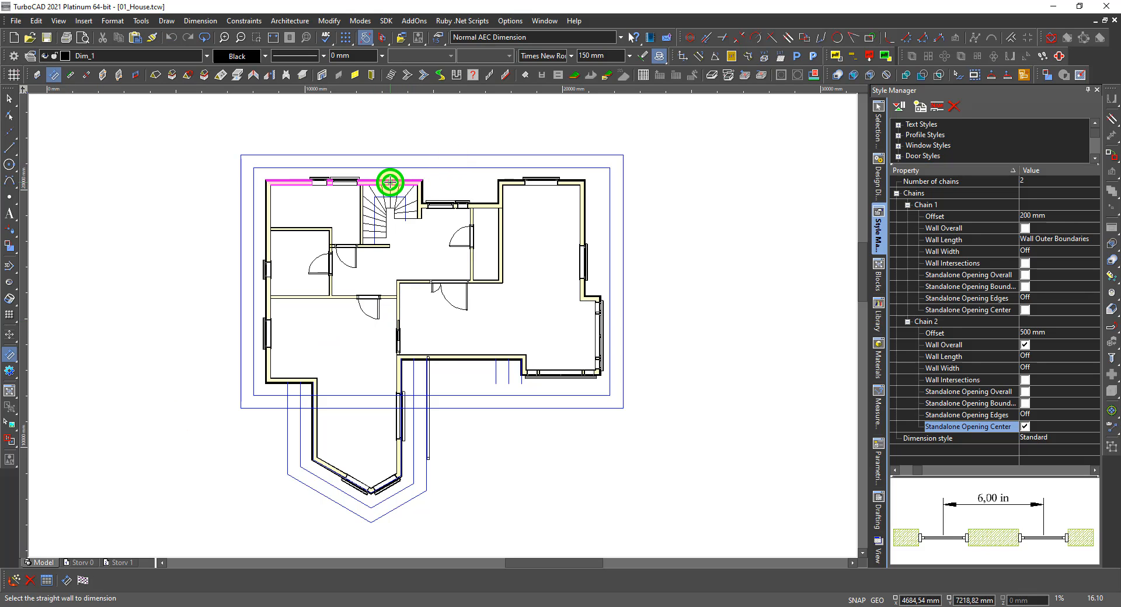
pyautogui.scroll(2, 437, 188)
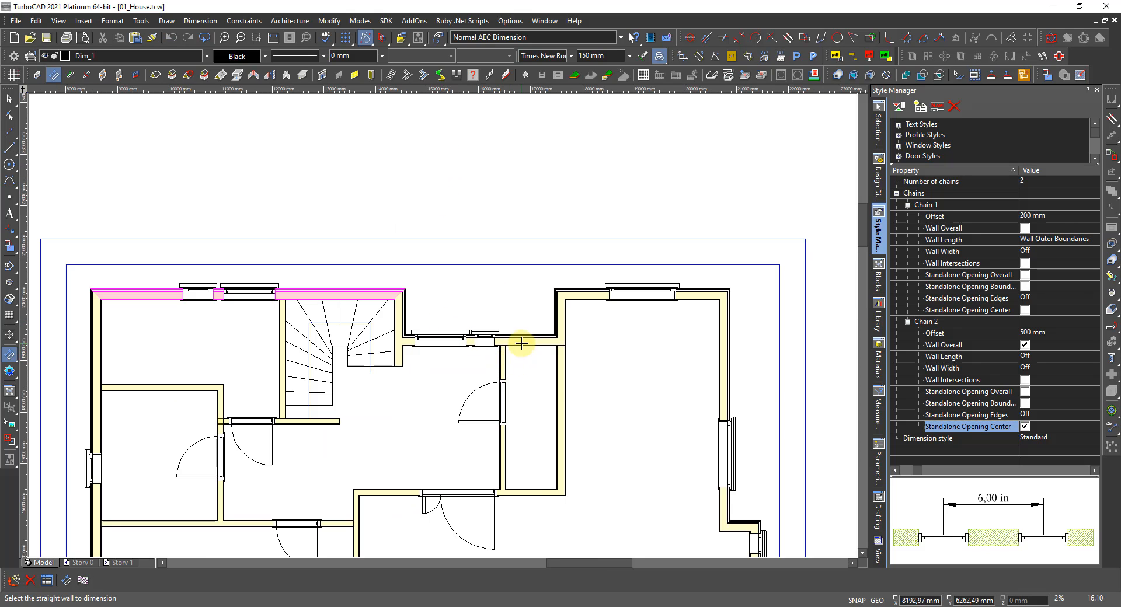
pyautogui.click(525, 341)
pyautogui.click(580, 291)
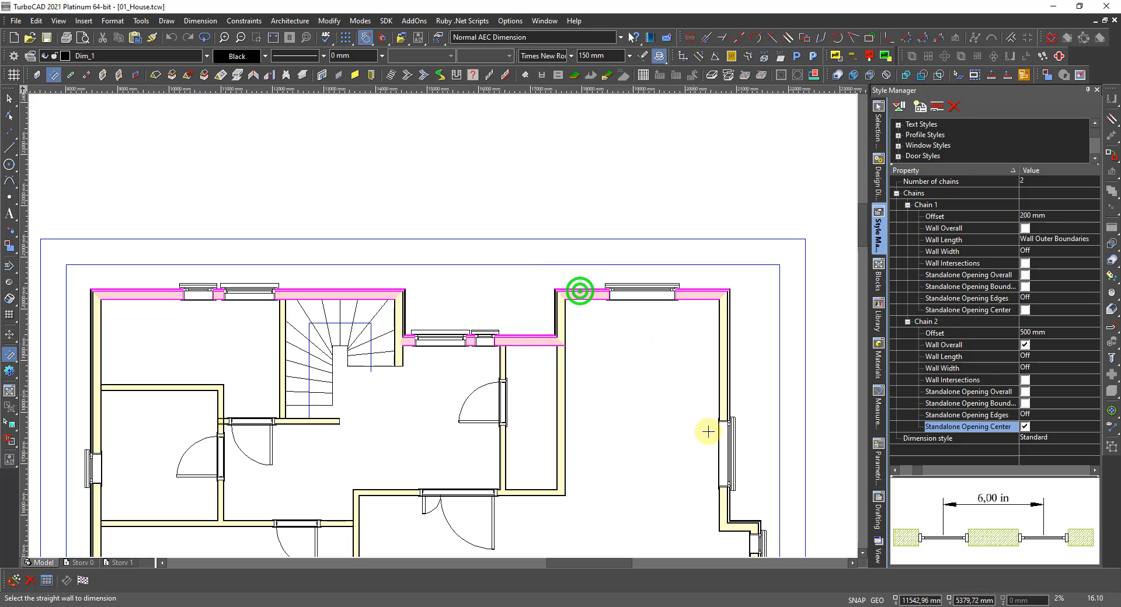
pyautogui.click(745, 522)
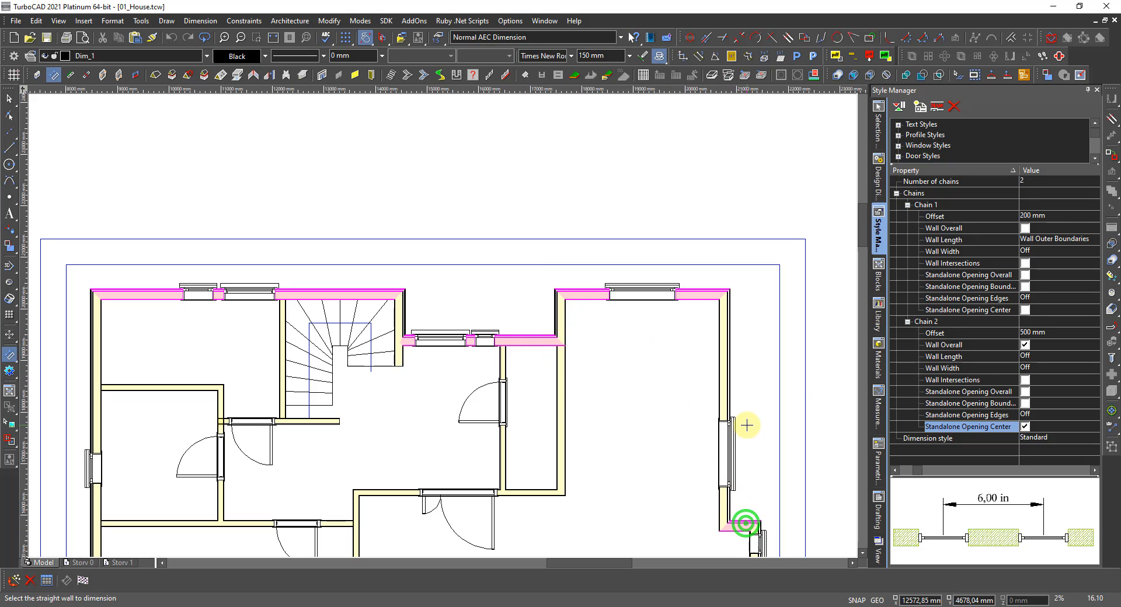
pyautogui.rightClick(654, 391)
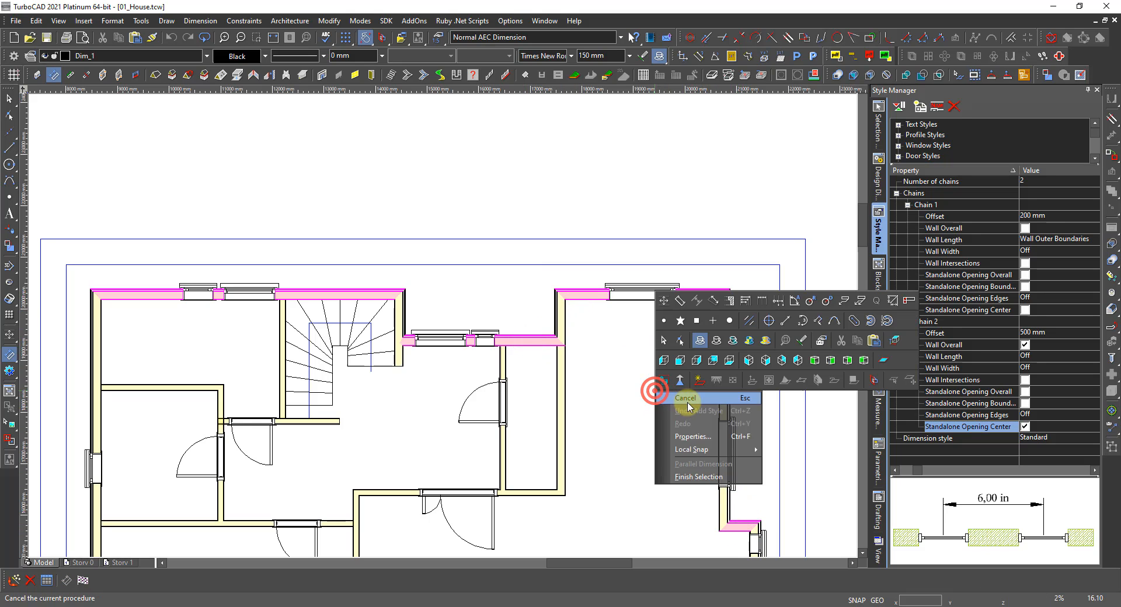
pyautogui.click(701, 478)
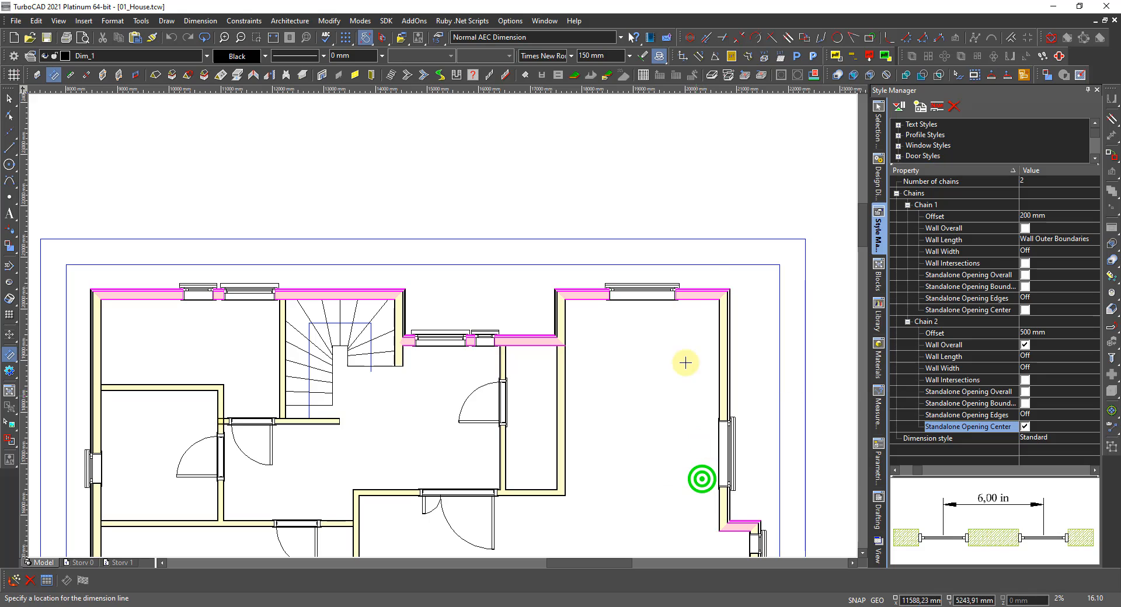
# Place the dimension line on the inner outline above the upper walls, pointing its direction up to the outer outline.
pyautogui.click(700, 265)
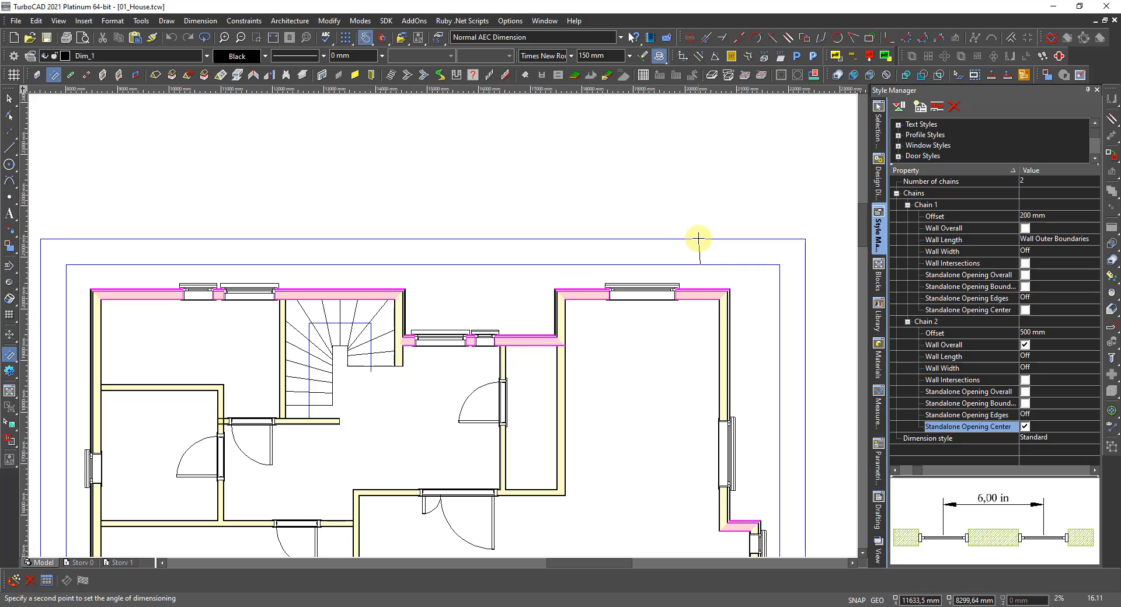
pyautogui.click(699, 239)
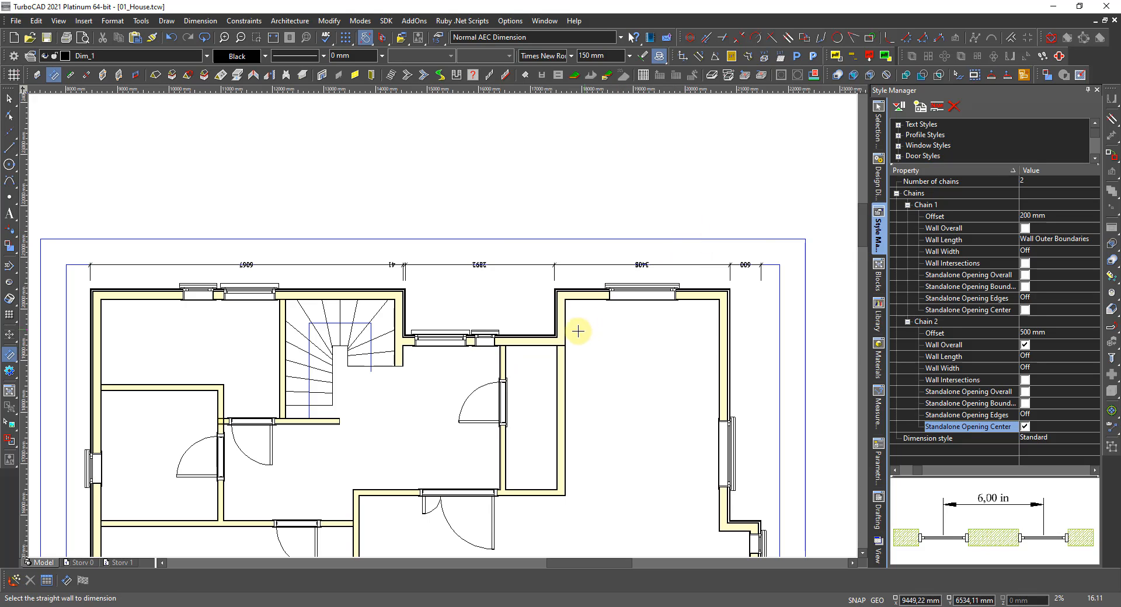
pyautogui.press('Escape')
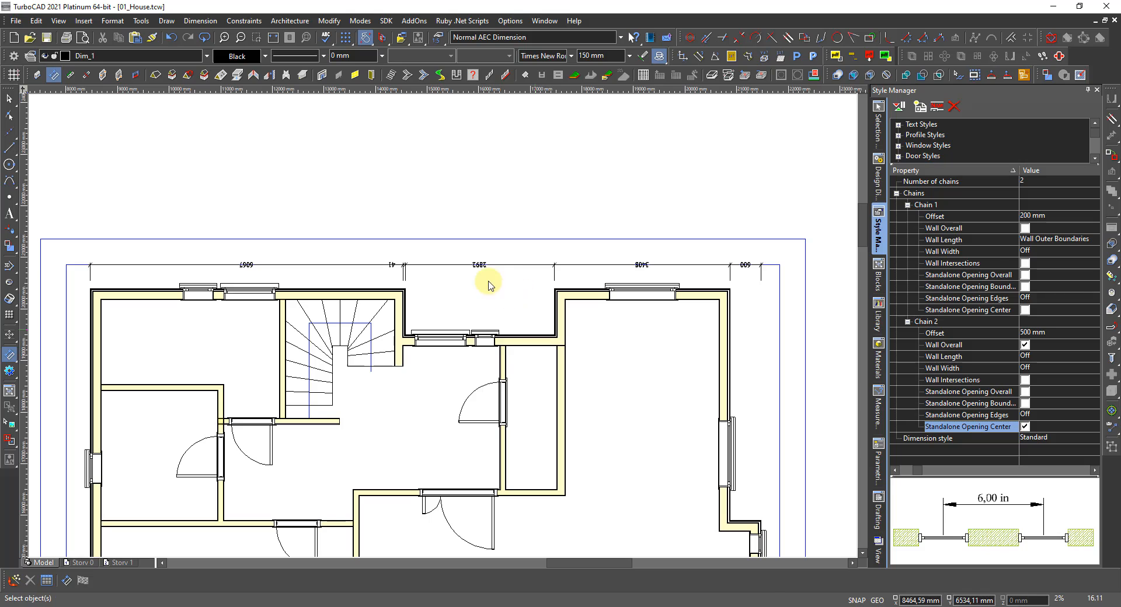
# Apply the Architecture AEC dimension style to the new dimension above the upper walls and inspect its two chains.
pyautogui.click(489, 264)
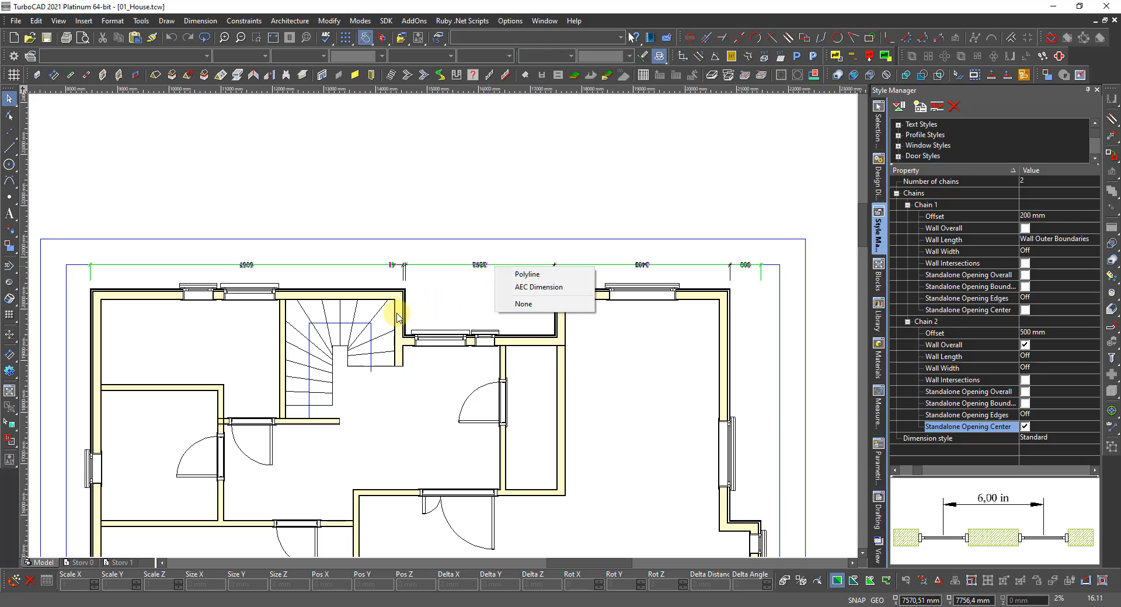
pyautogui.click(546, 292)
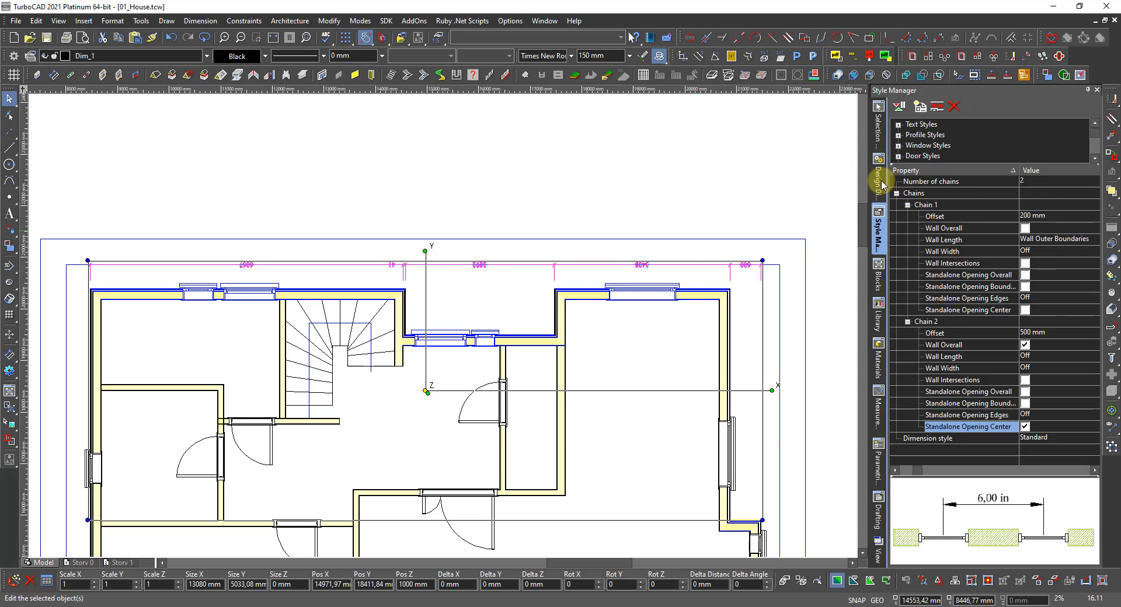
pyautogui.click(879, 132)
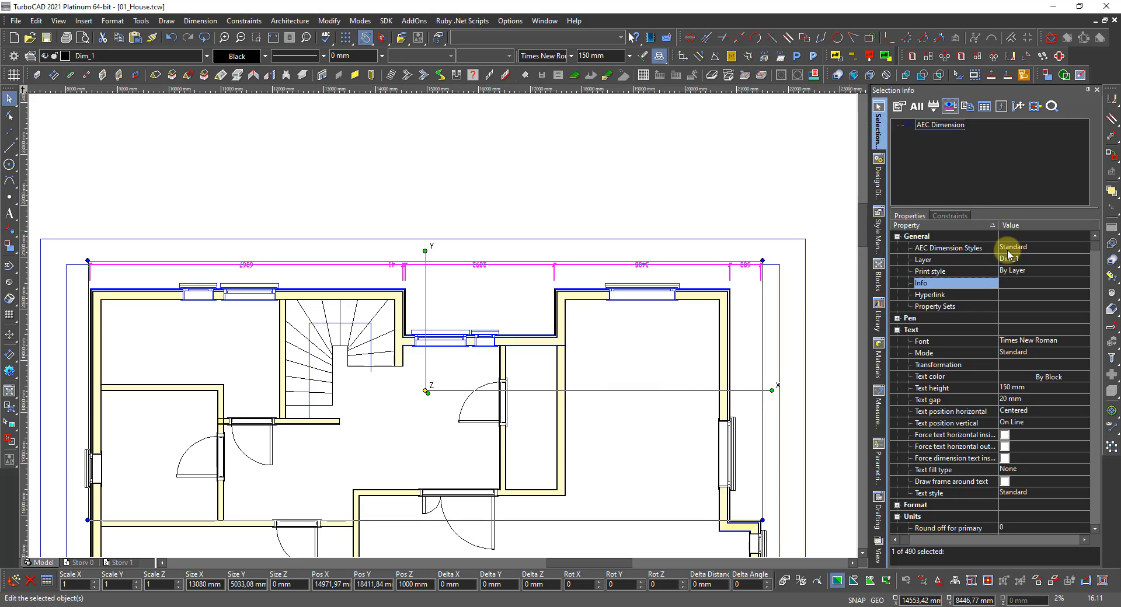
pyautogui.click(1008, 250)
pyautogui.click(1017, 268)
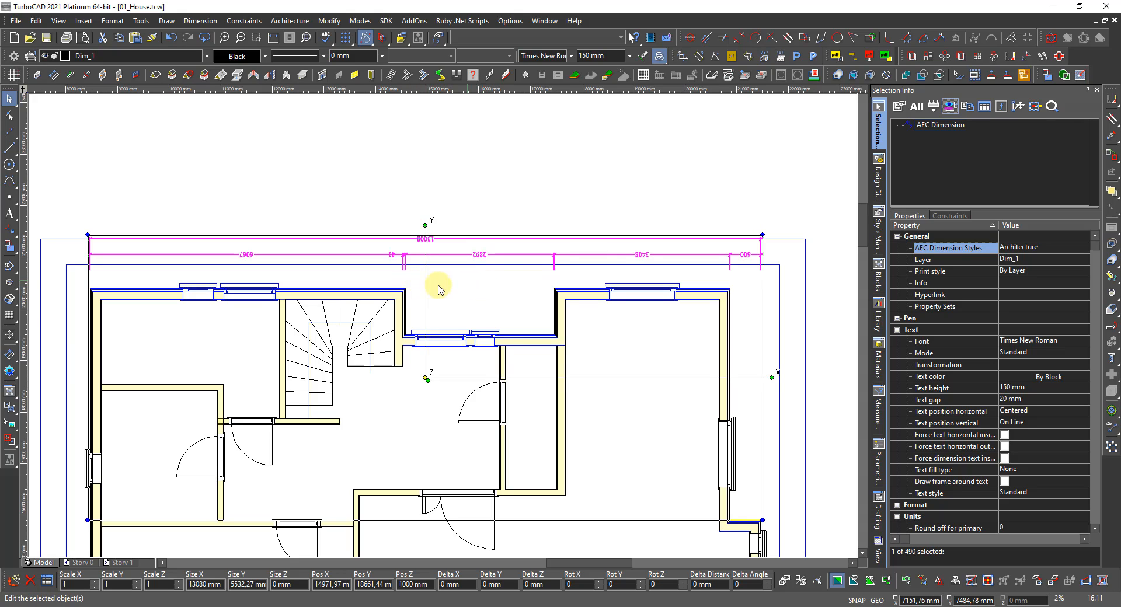
pyautogui.click(499, 278)
pyautogui.scroll(2, 499, 275)
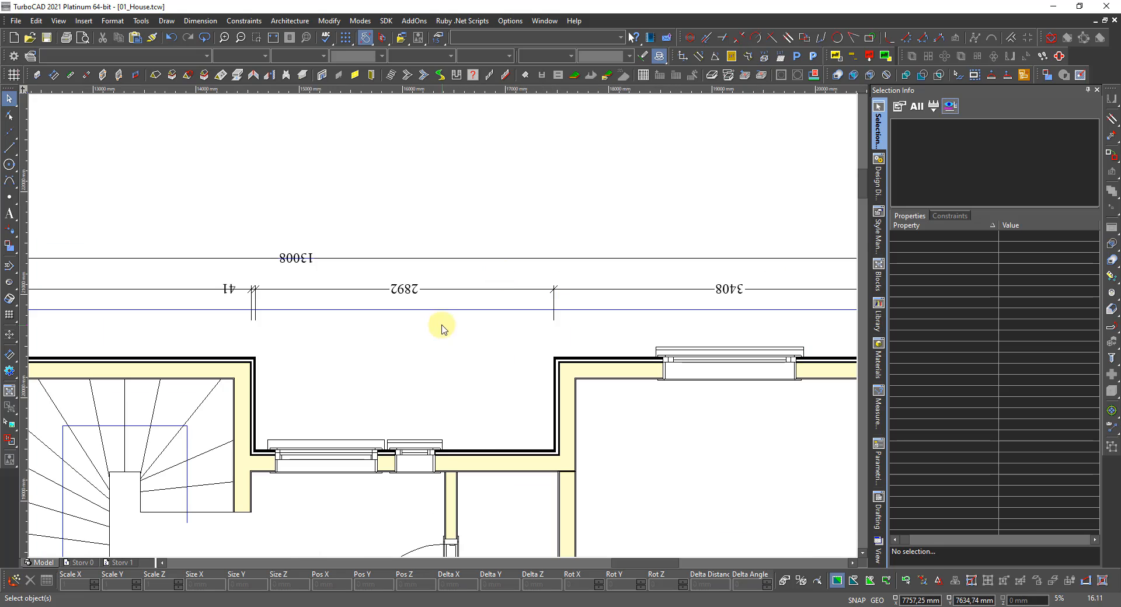
pyautogui.scroll(-2, 441, 325)
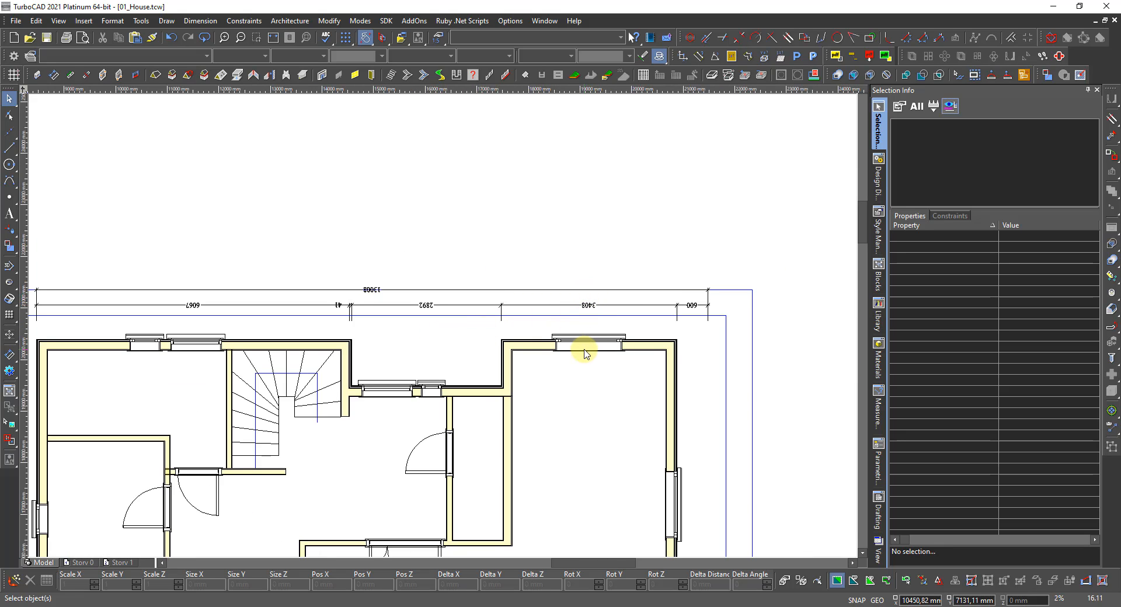
# In the Architecture style, turn off Standalone Opening Center for Chain 2 and enable it for Chain 1.
pyautogui.click(591, 308)
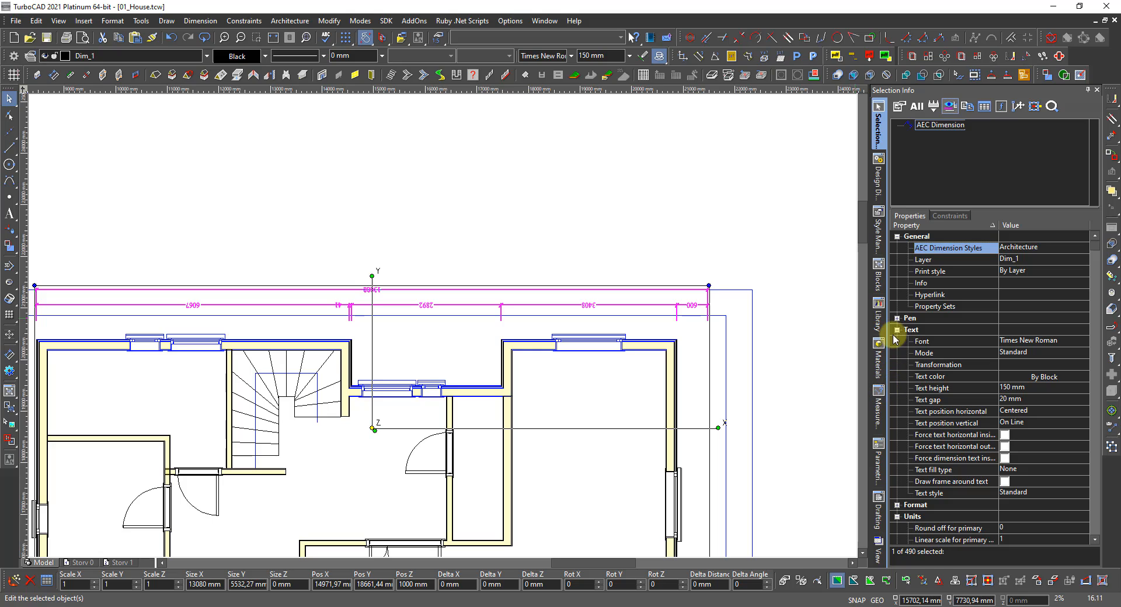
pyautogui.click(878, 239)
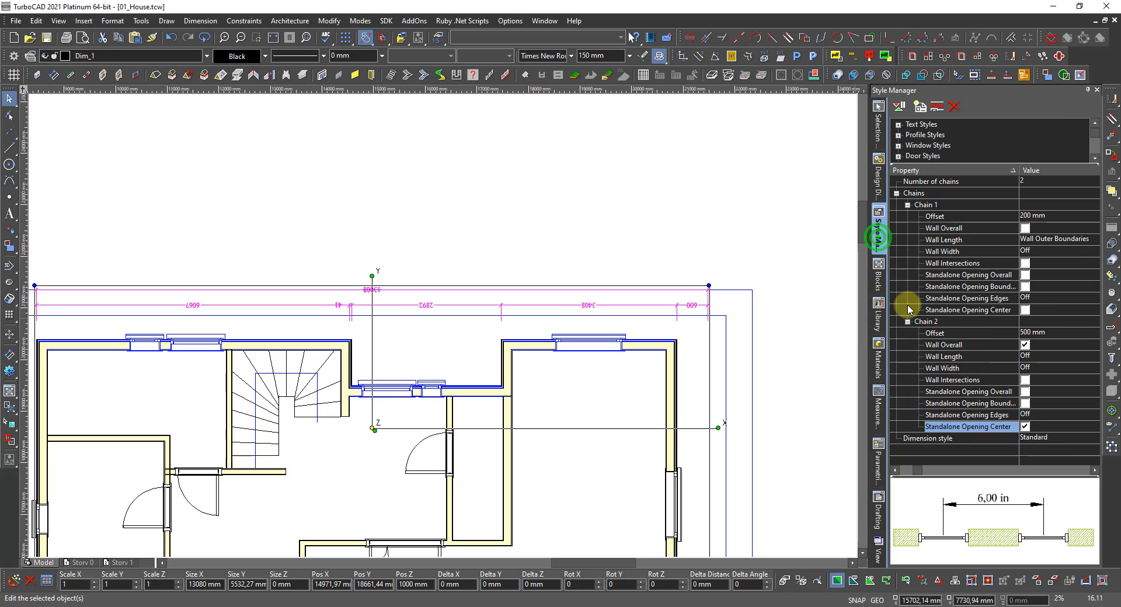
pyautogui.click(1026, 426)
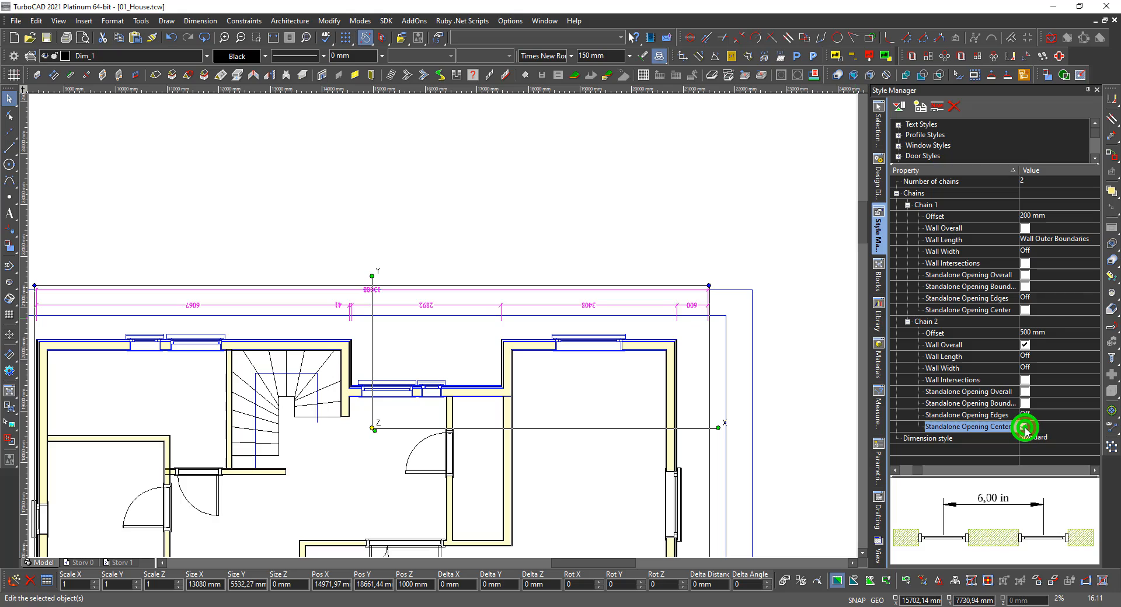
pyautogui.click(1025, 310)
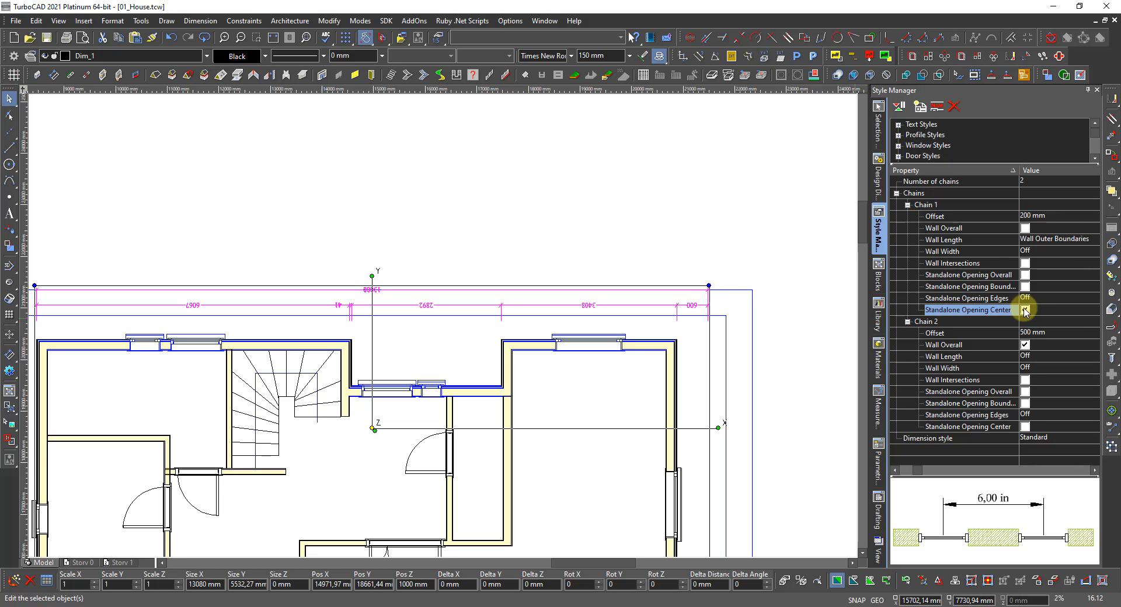
# Try Chain 1 with Wall Length set to Off and Wall Overall switched on, and turn Wall Overall back off.
pyautogui.click(1041, 244)
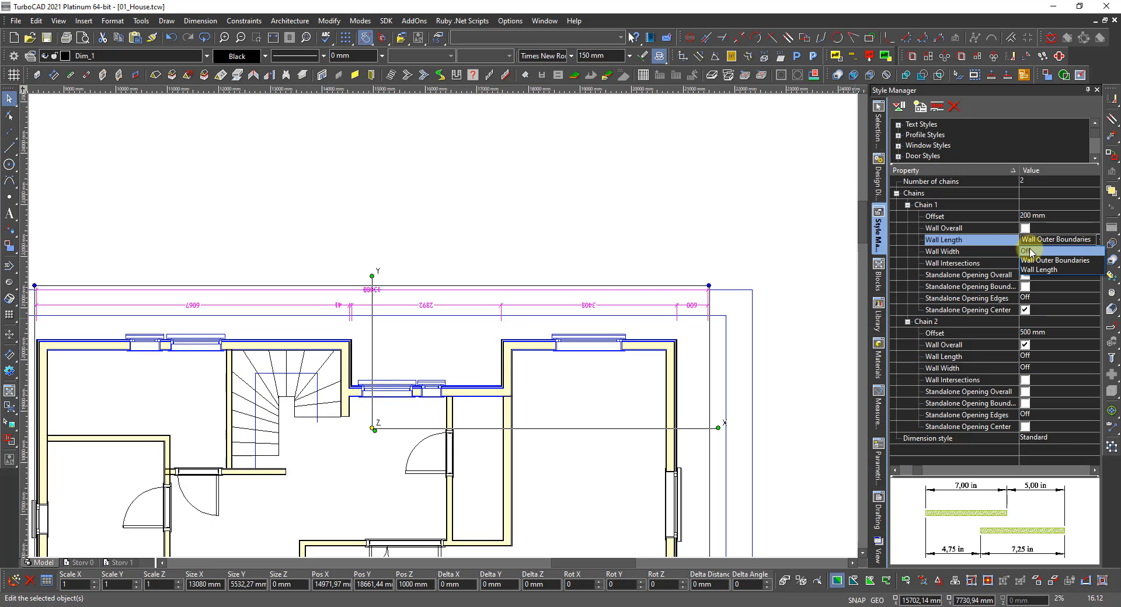
pyautogui.click(1030, 252)
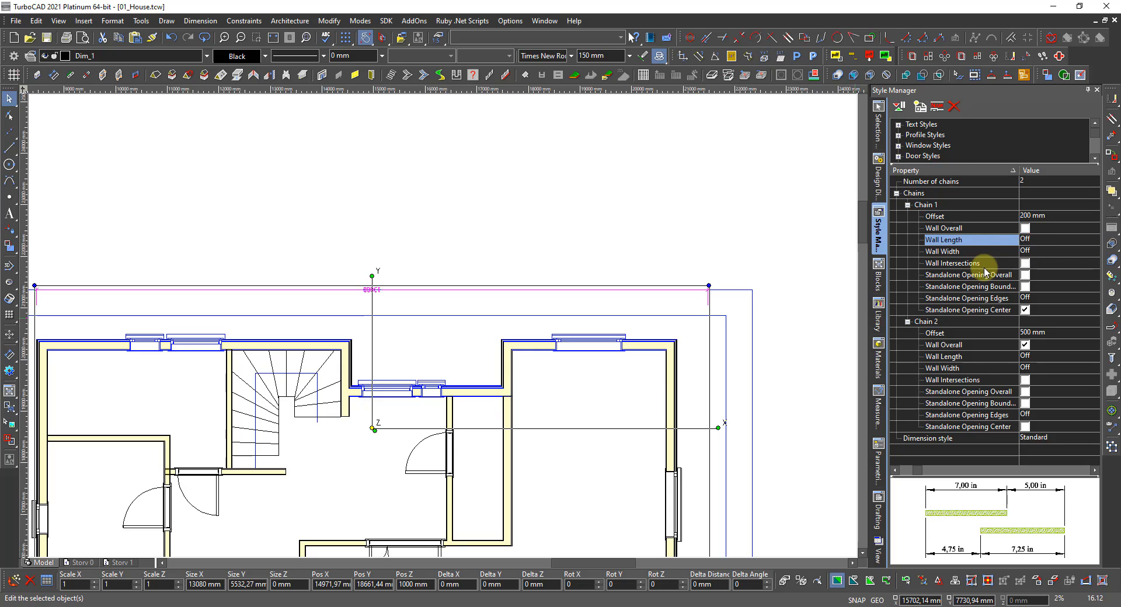
pyautogui.click(1026, 229)
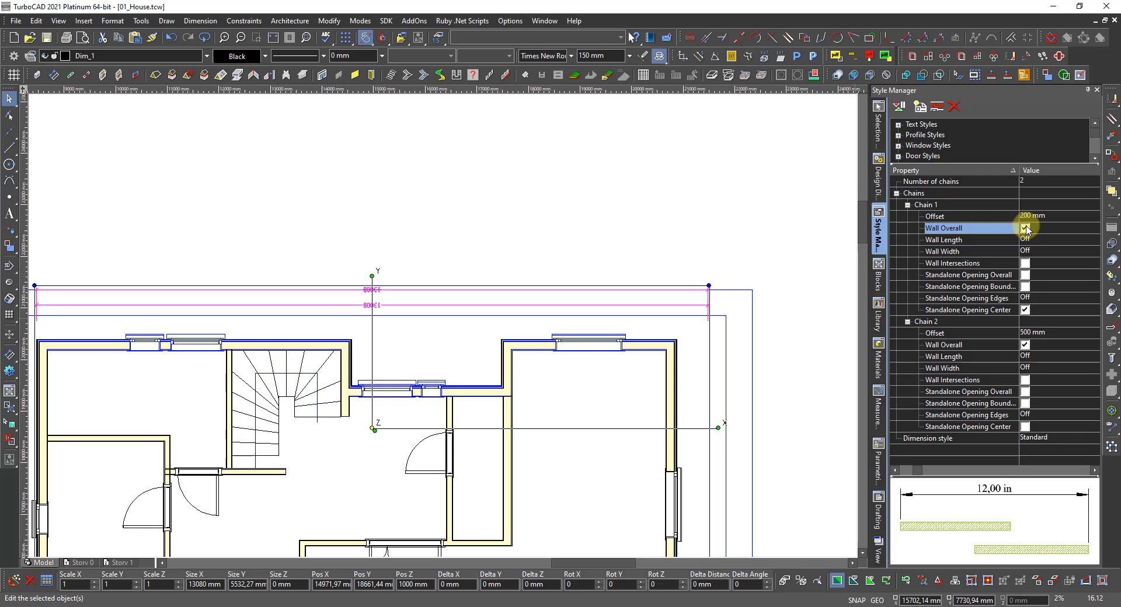
pyautogui.click(1027, 228)
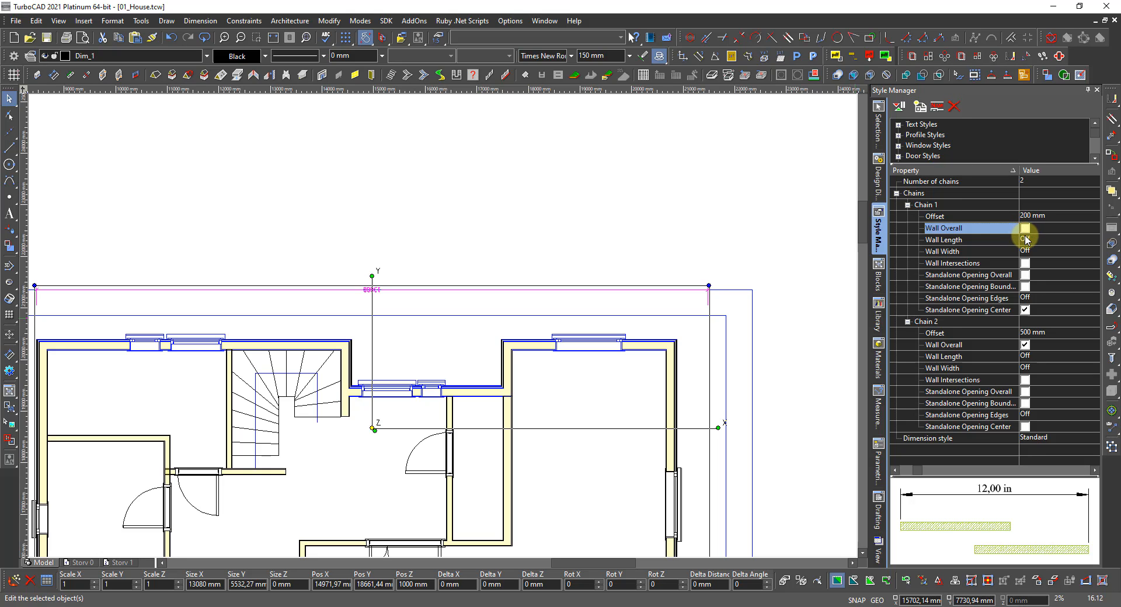
# Try the Wall Length option for Chain 1's Wall Length property, inspect the dimension, and return the property to Wall Outer Boundaries.
pyautogui.click(1026, 239)
pyautogui.click(1023, 270)
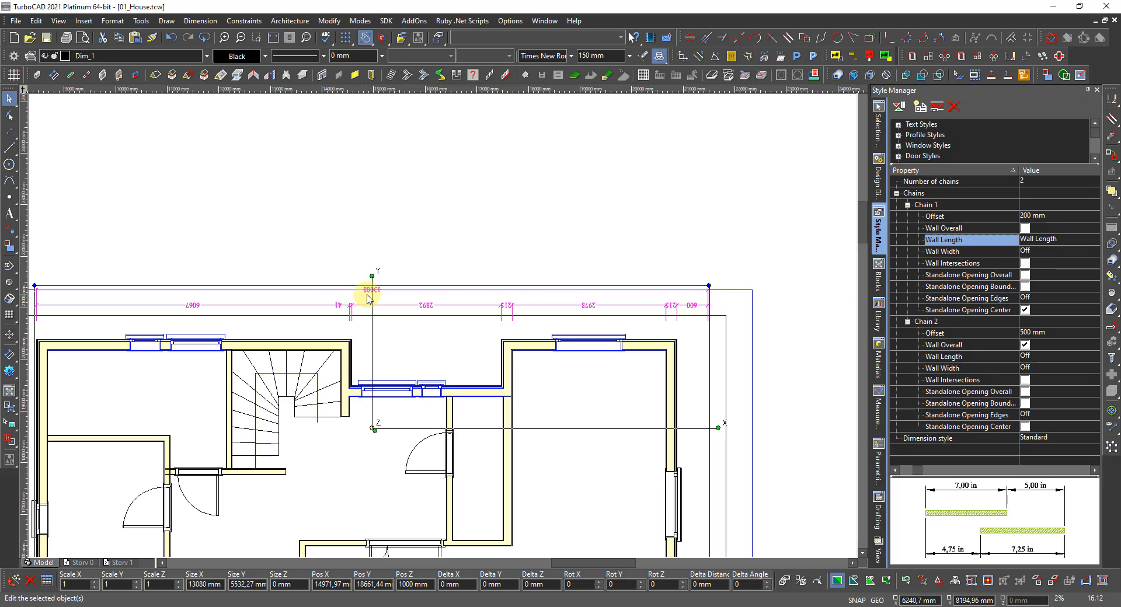
pyautogui.scroll(3, 368, 292)
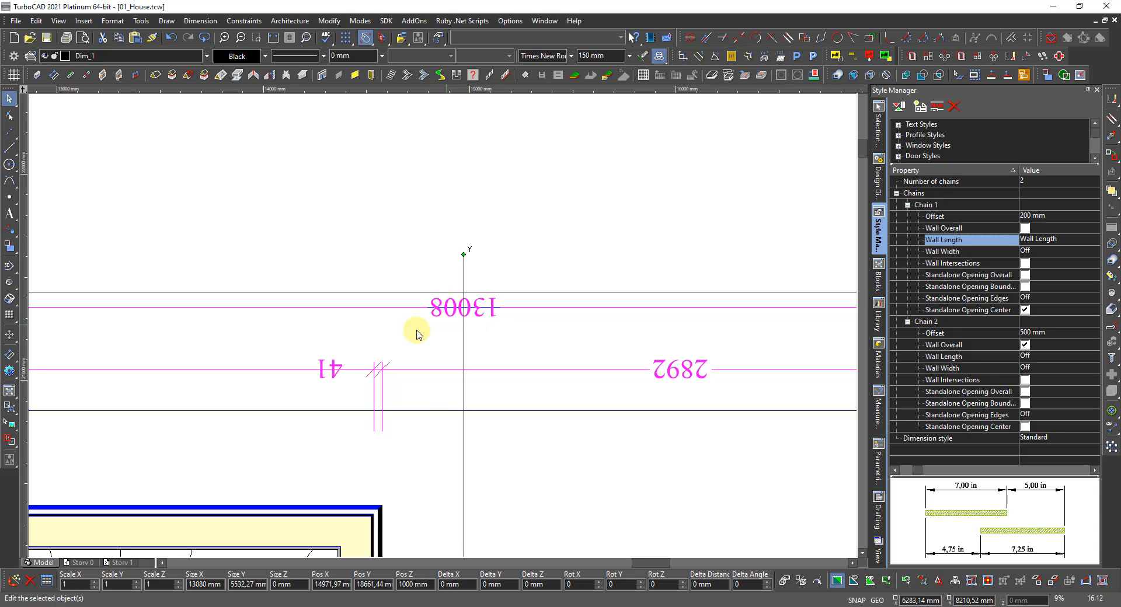
pyautogui.scroll(-3, 397, 330)
pyautogui.scroll(2, 712, 342)
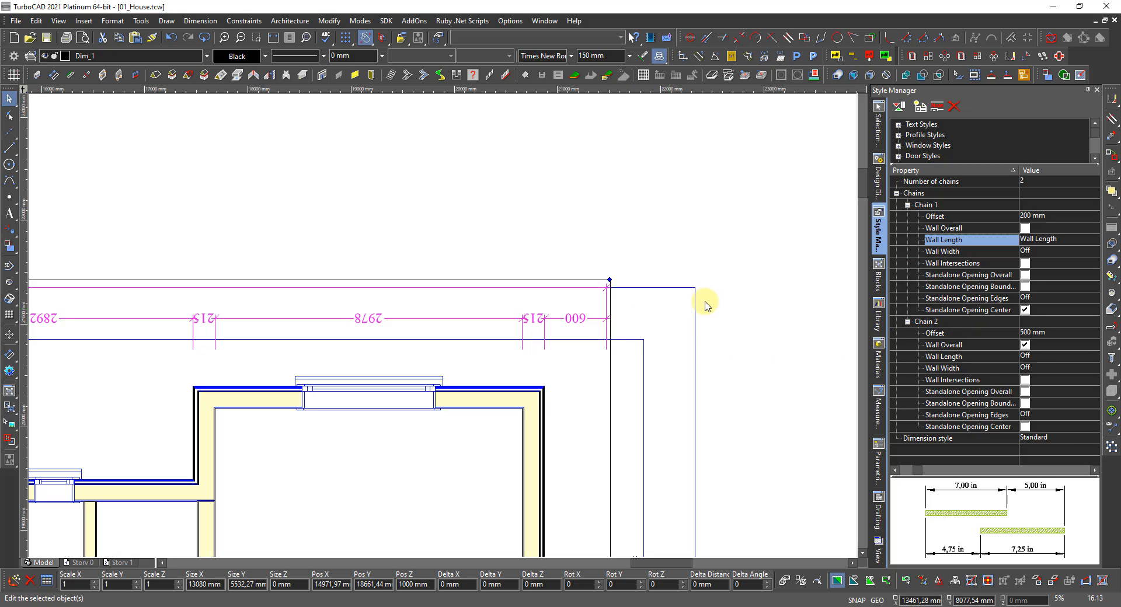
pyautogui.click(1044, 243)
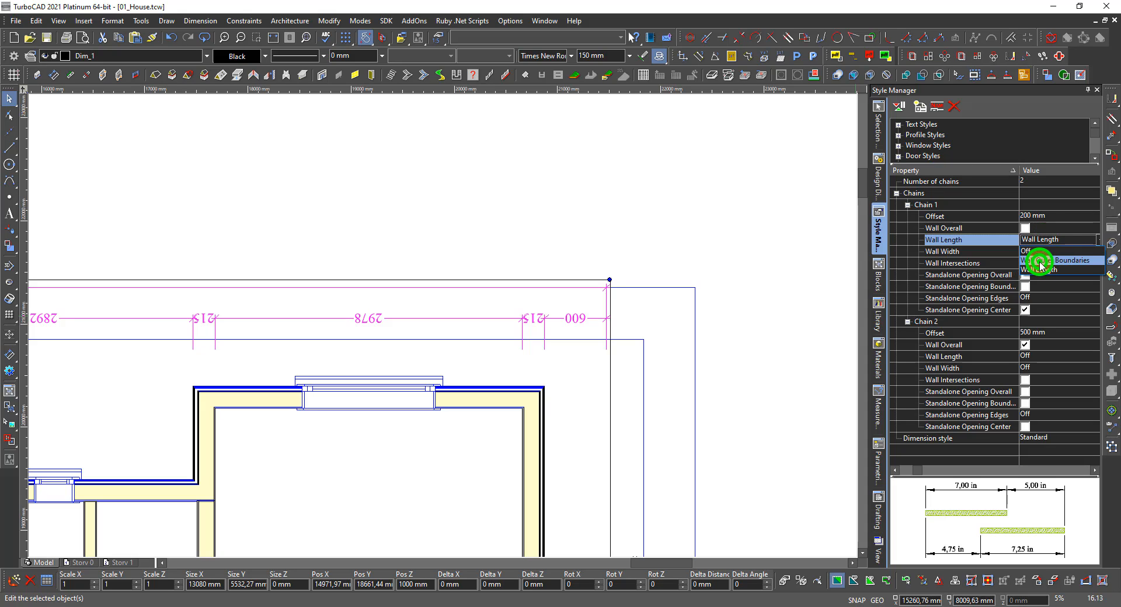
pyautogui.click(1042, 261)
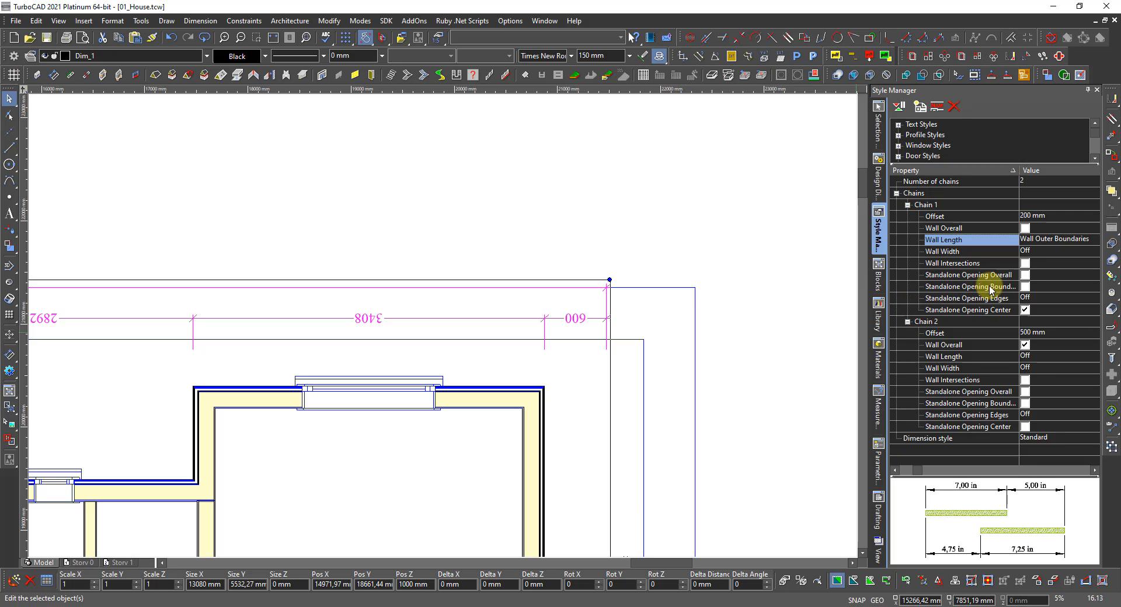
# Turn off Chain 1's Standalone Opening Center, enable its Standalone Opening Boundaries option, and inspect the window dimensions along the upper walls.
pyautogui.click(1024, 310)
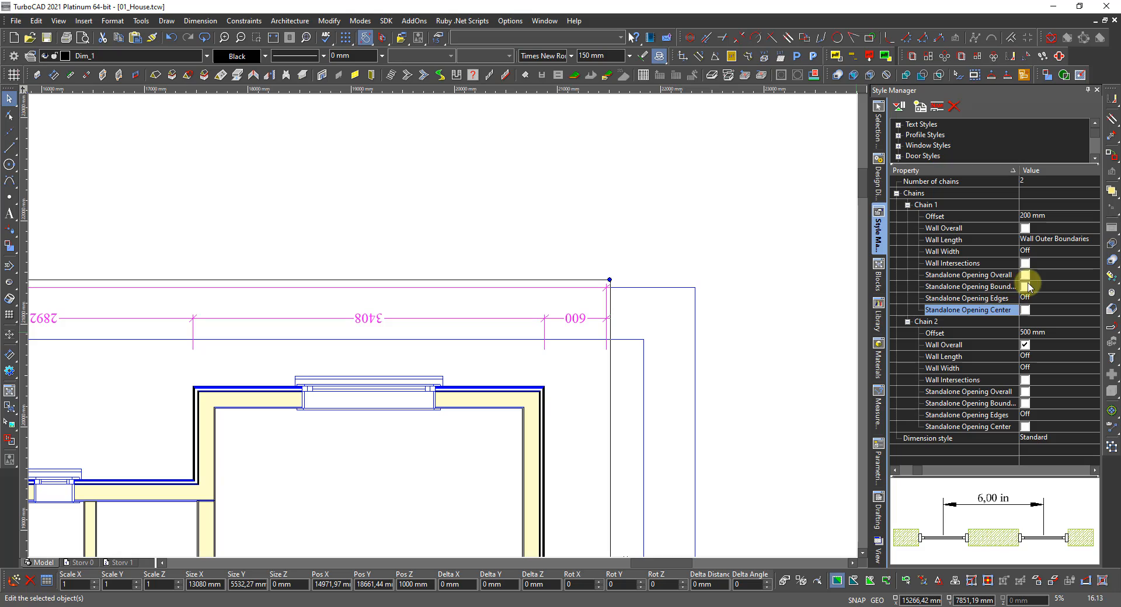
pyautogui.click(1025, 287)
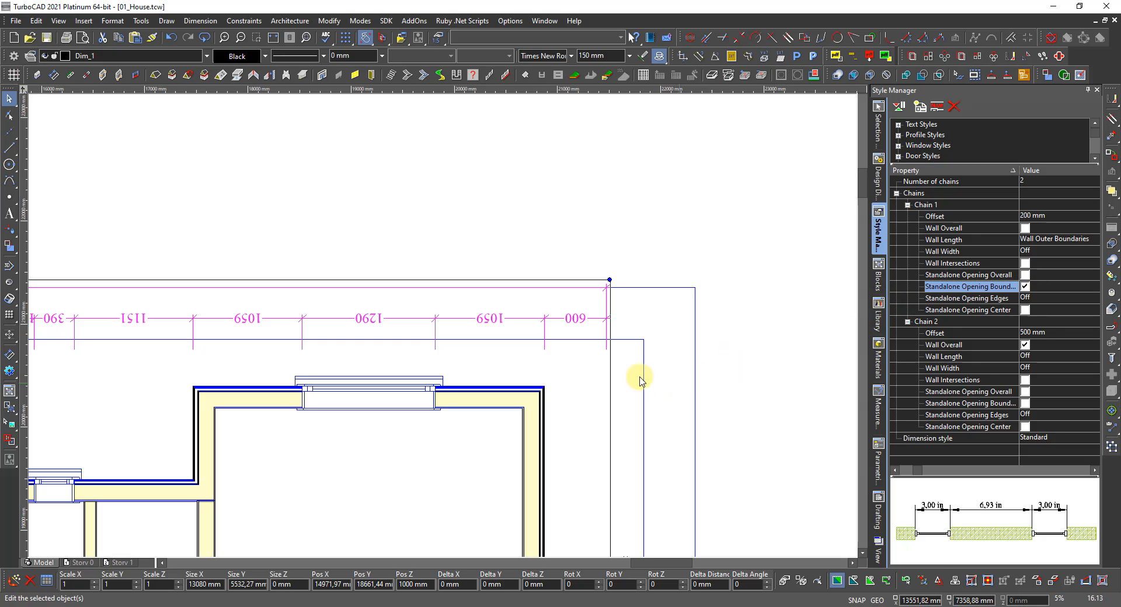
pyautogui.scroll(-2, 571, 369)
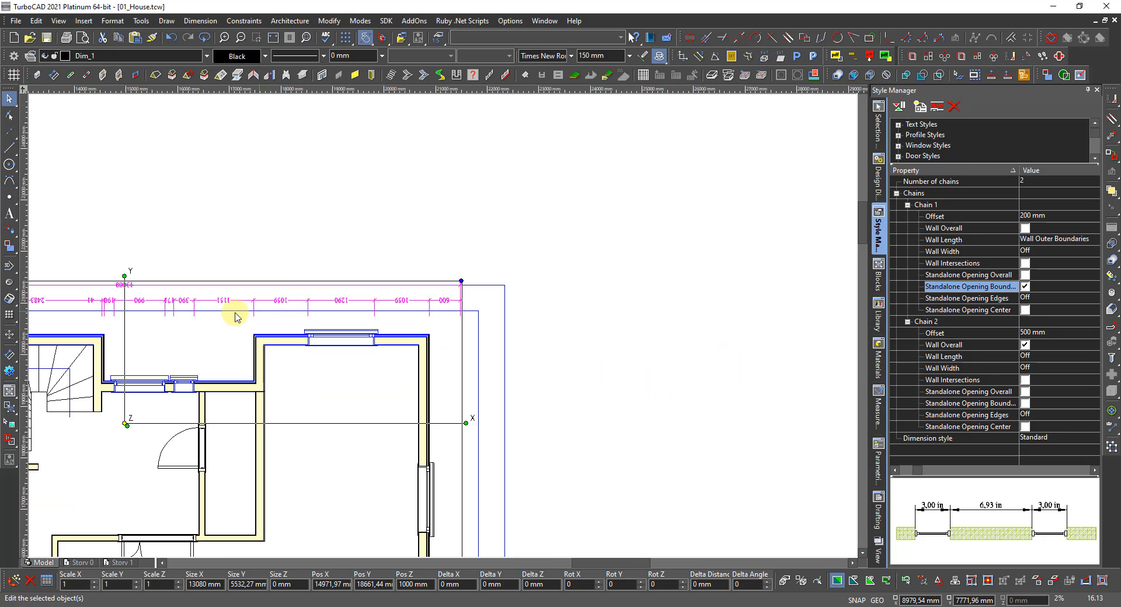
pyautogui.scroll(-2, 145, 322)
pyautogui.scroll(2, 442, 327)
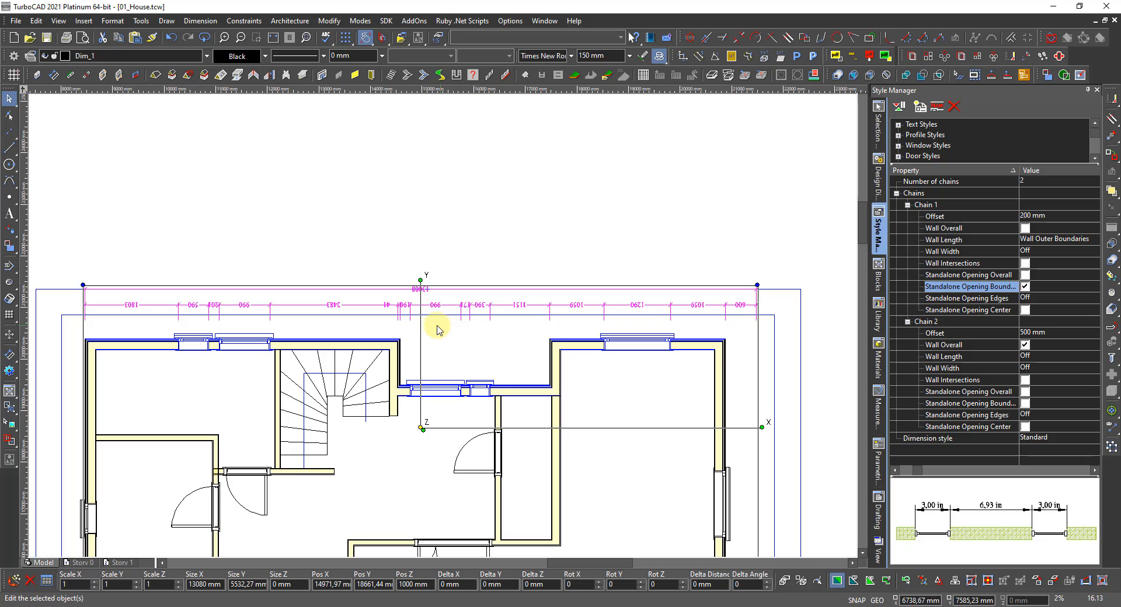
pyautogui.scroll(2, 421, 319)
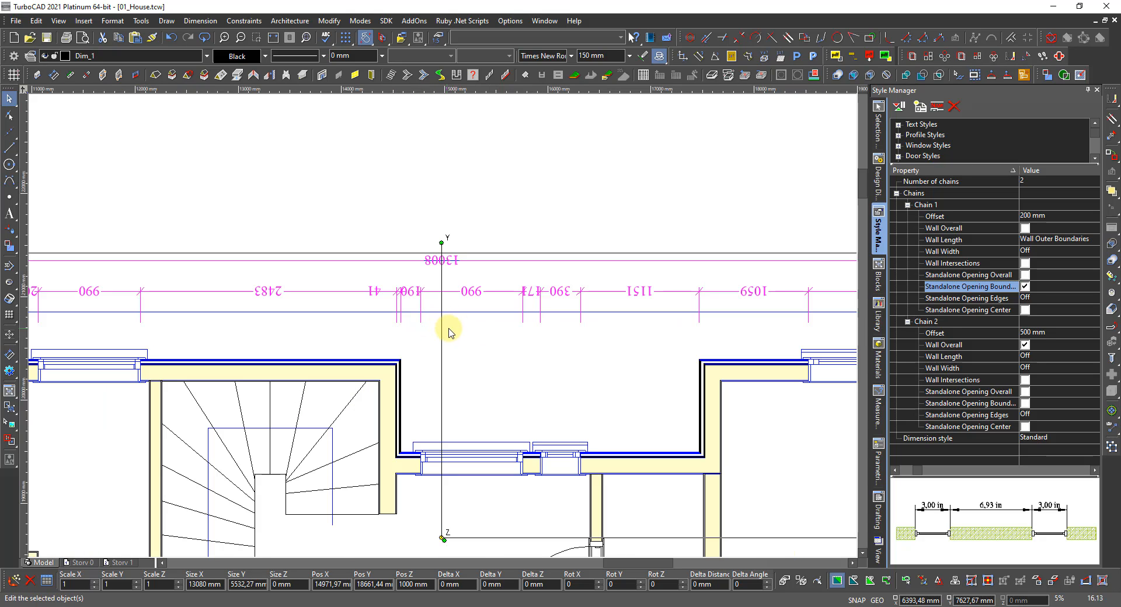
# Turn off Chain 1's Standalone Opening Boundaries, and try Standalone Opening Overall on the upper walls before switching it back off.
pyautogui.click(1026, 287)
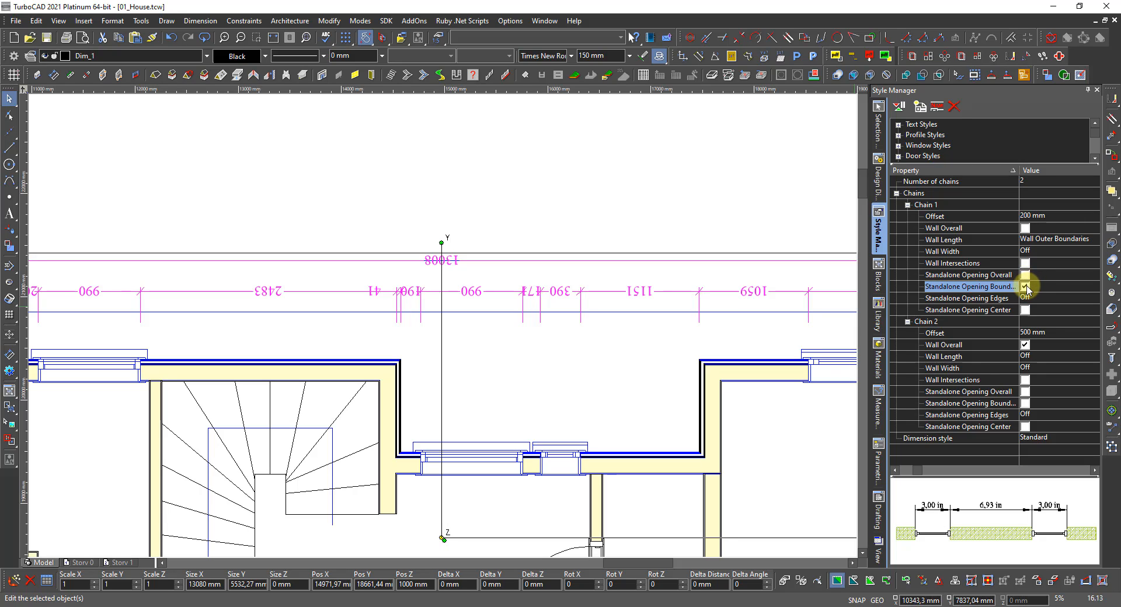
pyautogui.click(1025, 288)
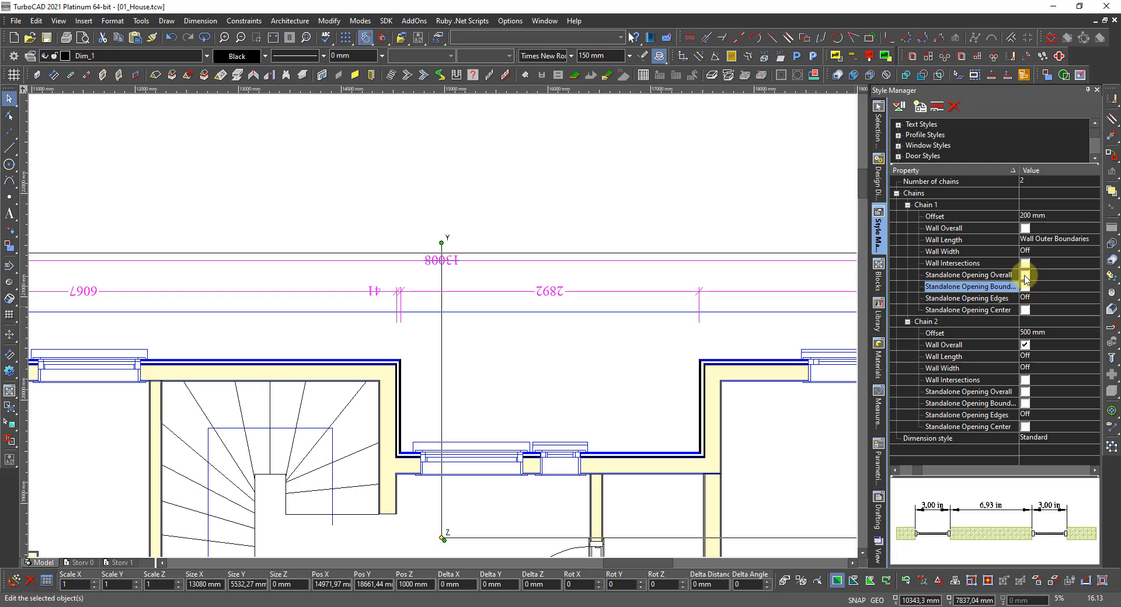
pyautogui.click(1025, 275)
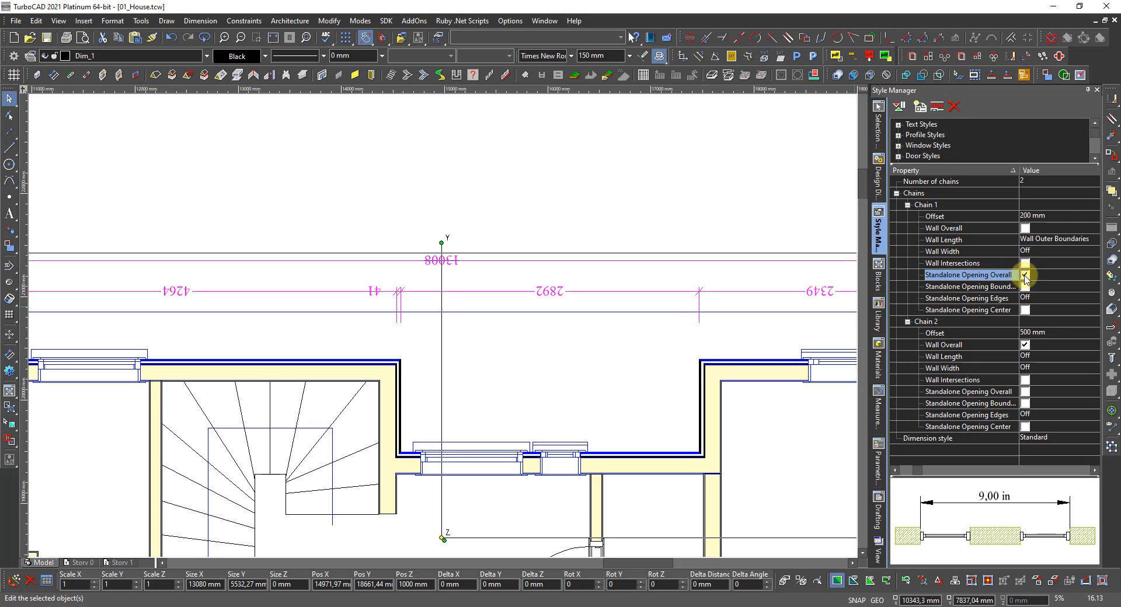
pyautogui.scroll(-2, 684, 288)
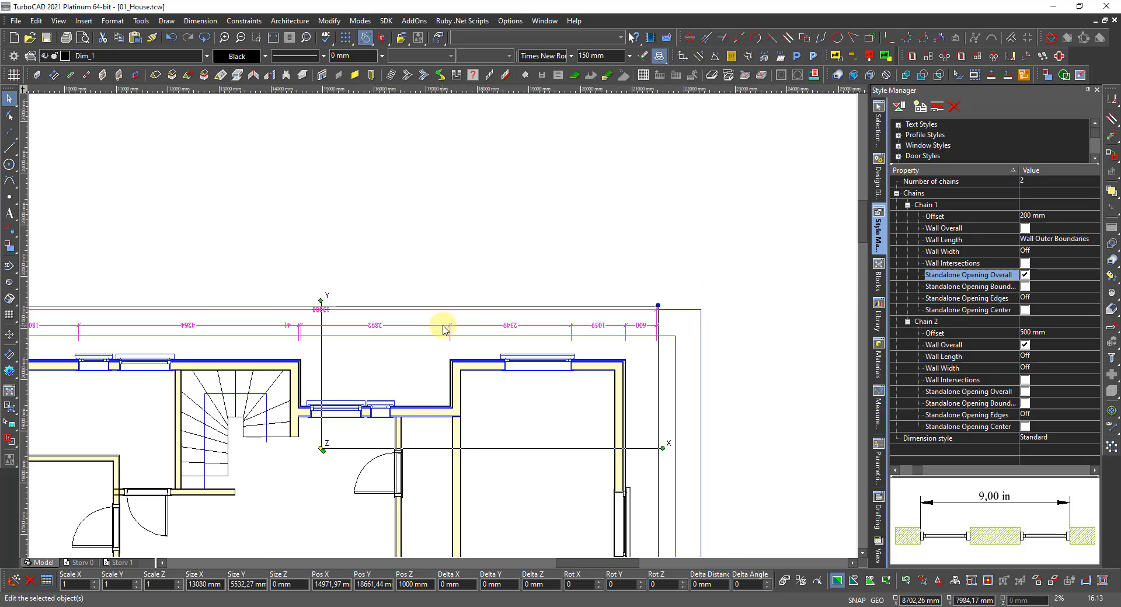
pyautogui.scroll(2, 479, 329)
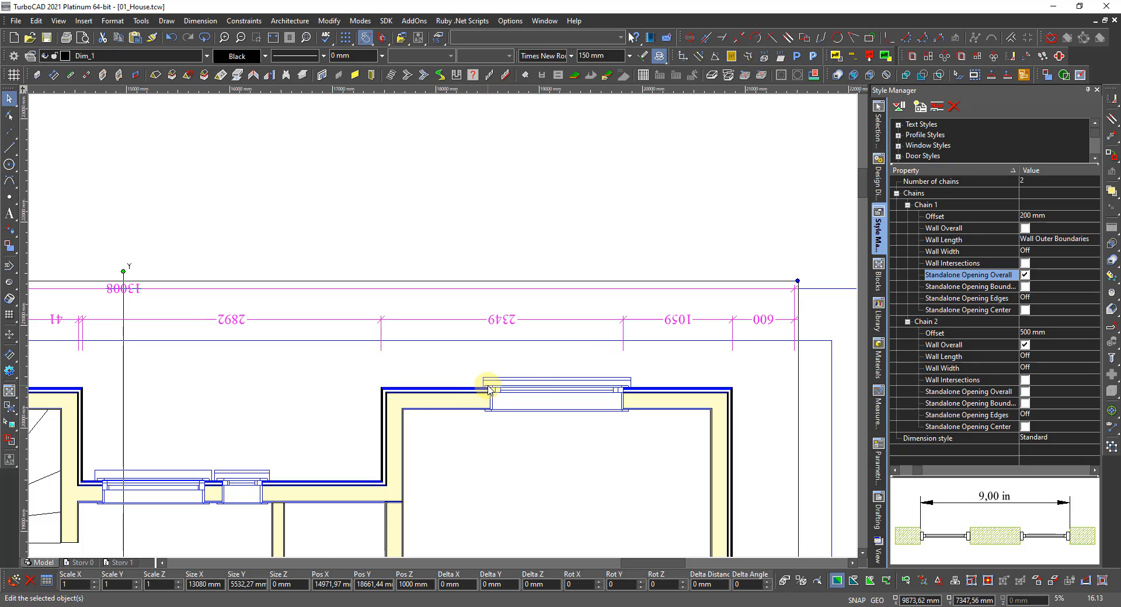
pyautogui.scroll(-3, 434, 322)
pyautogui.scroll(1, 440, 320)
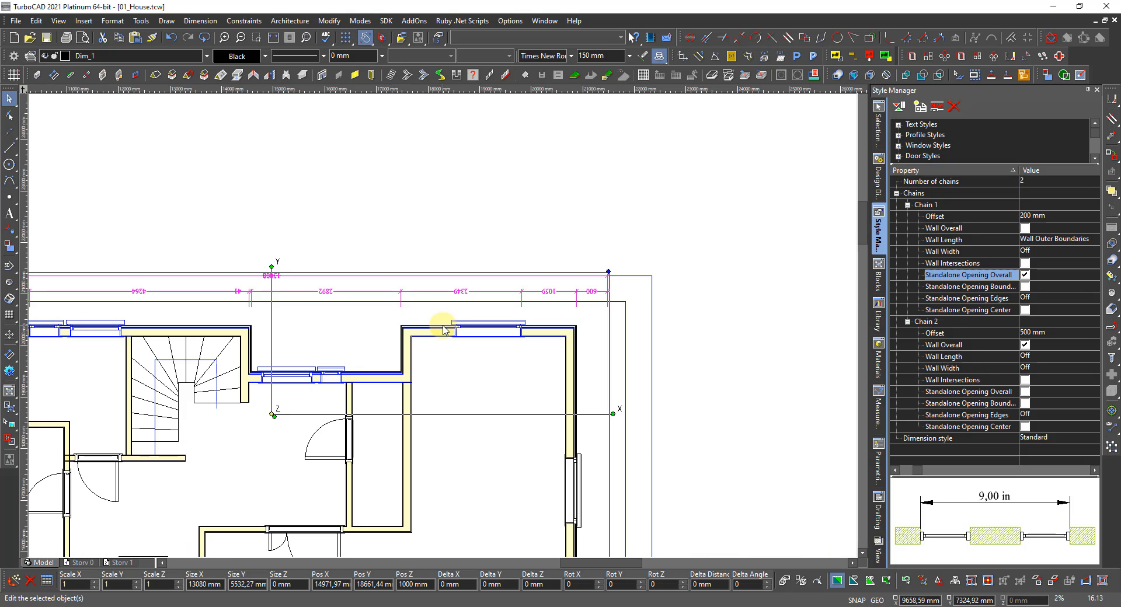
pyautogui.click(1024, 274)
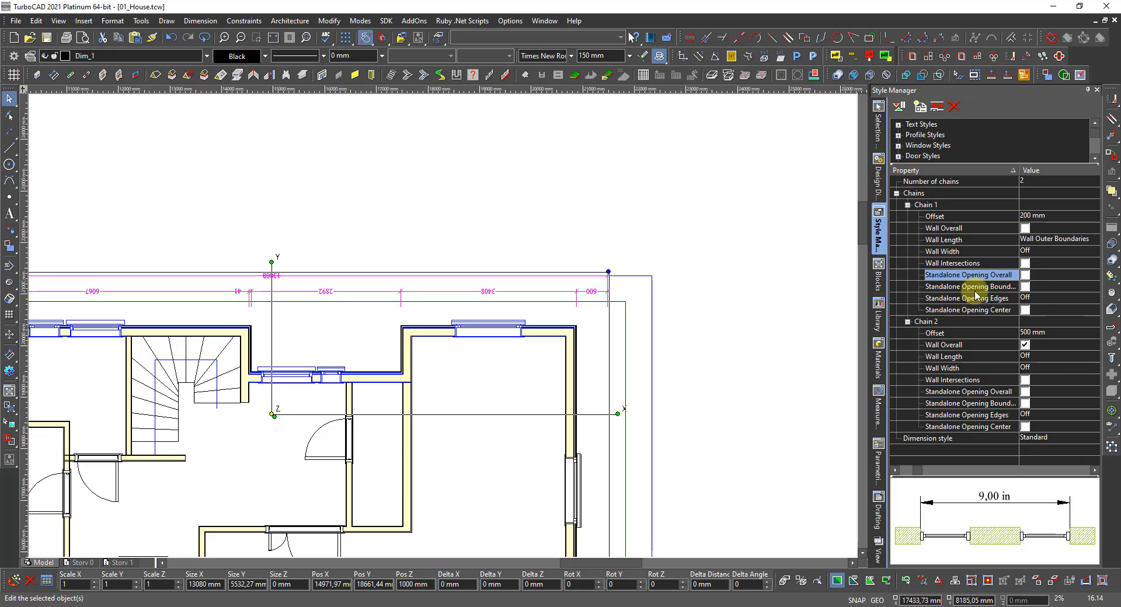
# Try All Edges for Chain 1's Standalone Opening Edges, enable its Standalone Opening Center, and return the edges property to Off.
pyautogui.click(1037, 301)
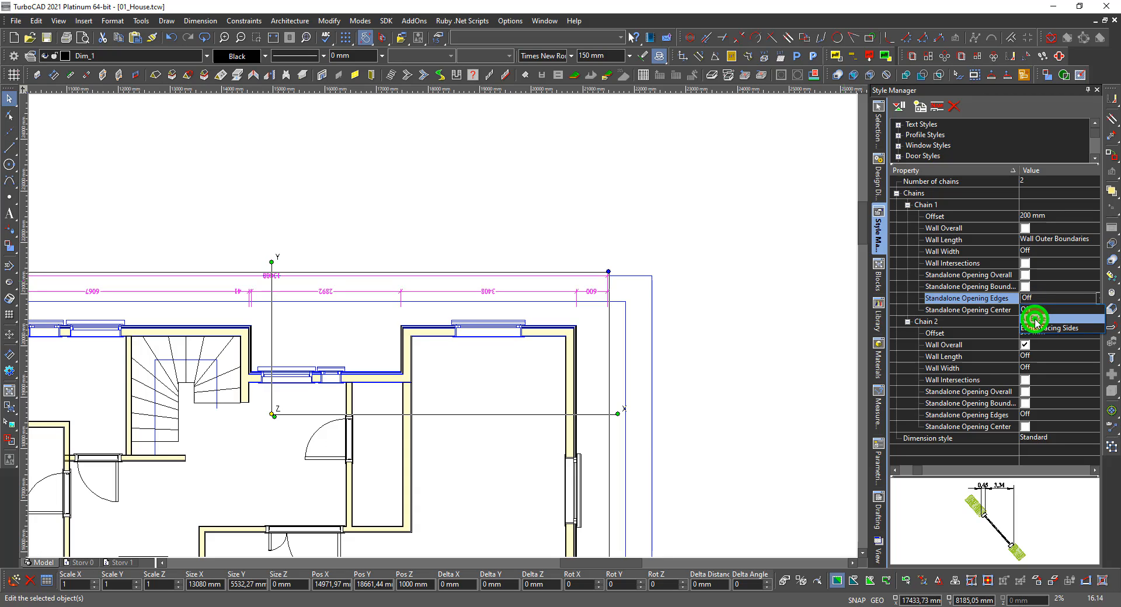
pyautogui.click(1034, 320)
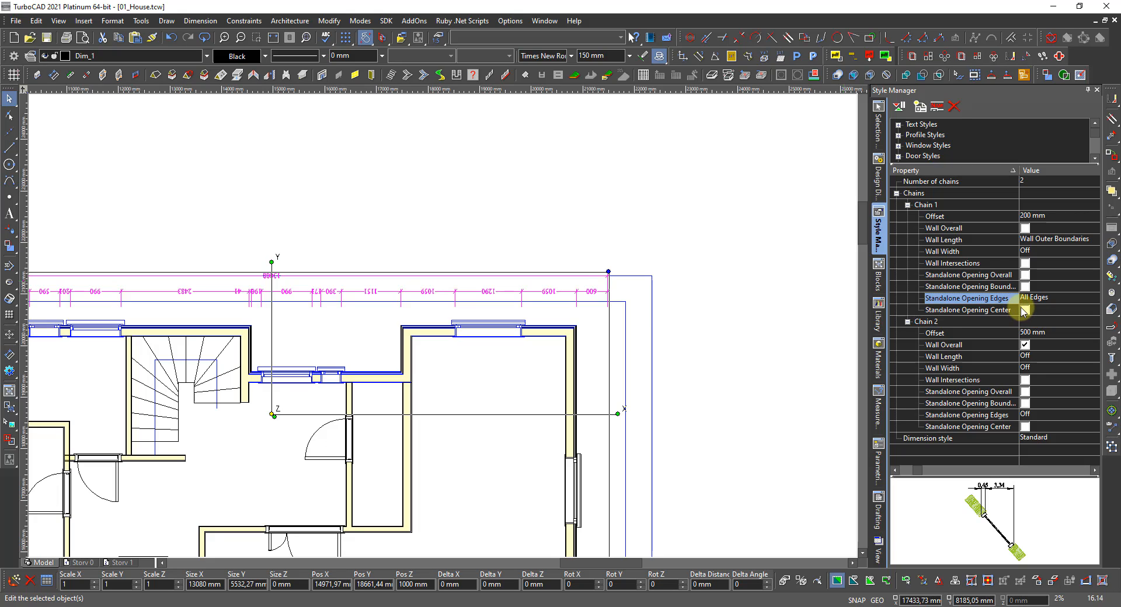
pyautogui.click(1025, 310)
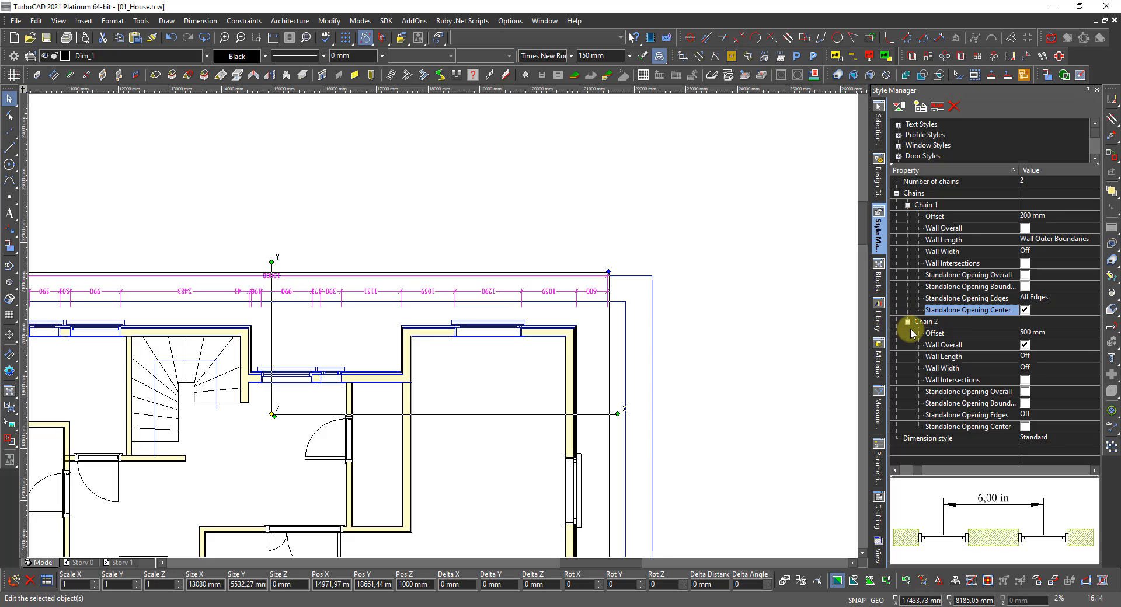
pyautogui.click(1037, 298)
pyautogui.click(1038, 299)
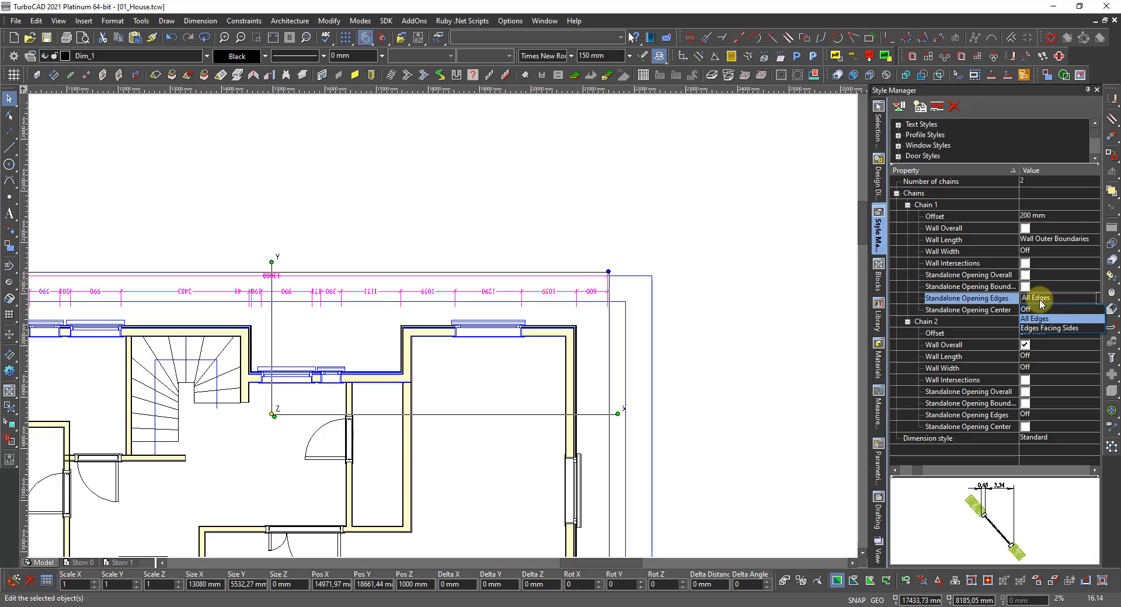
pyautogui.click(1026, 309)
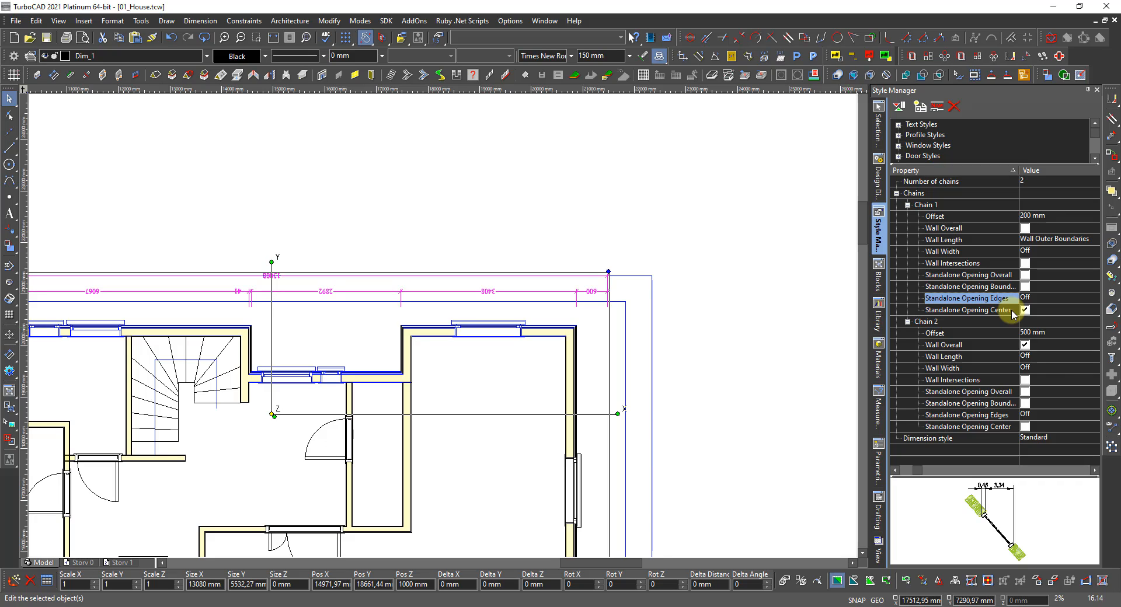
# Enable Chain 2's Standalone Opening Center and Chain 1's Wall Overall, and try Wall Length as Off before restoring Wall Outer Boundaries.
pyautogui.click(1026, 426)
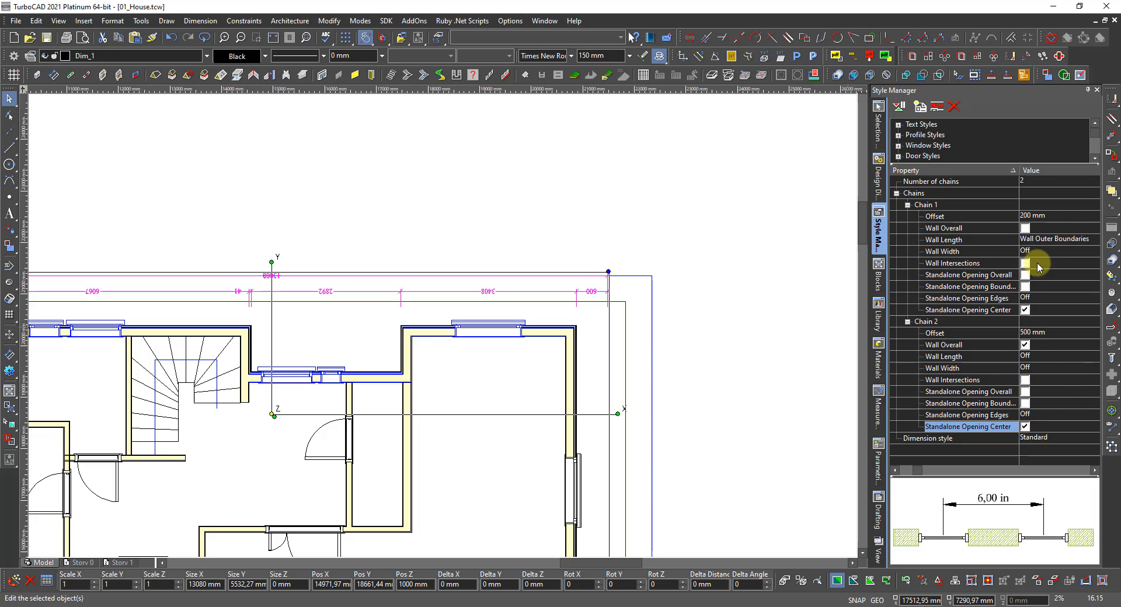
pyautogui.click(1025, 228)
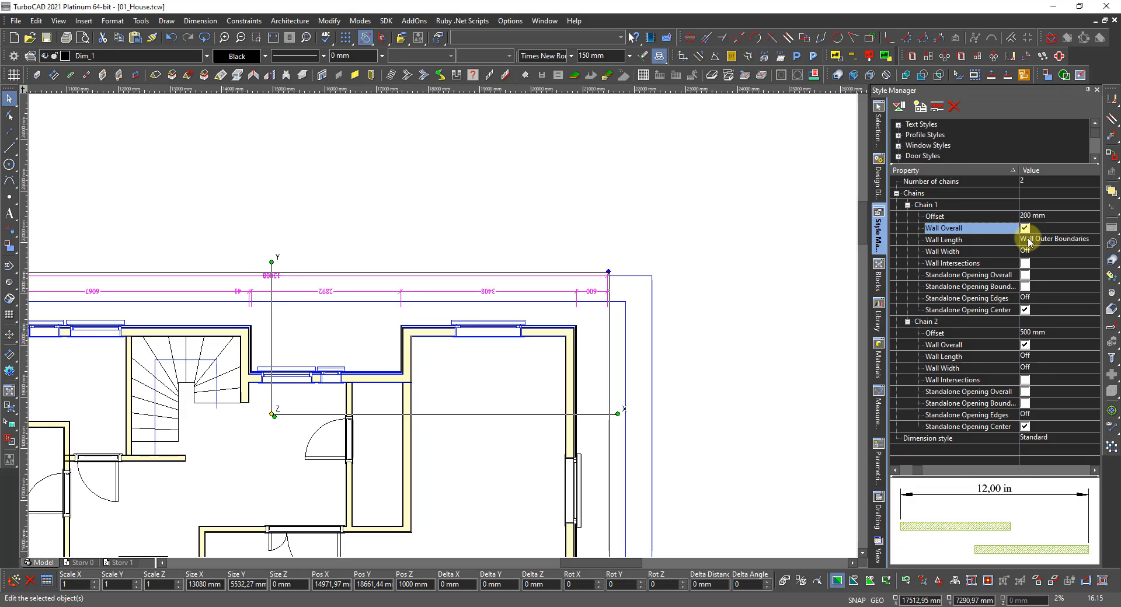
pyautogui.click(1028, 242)
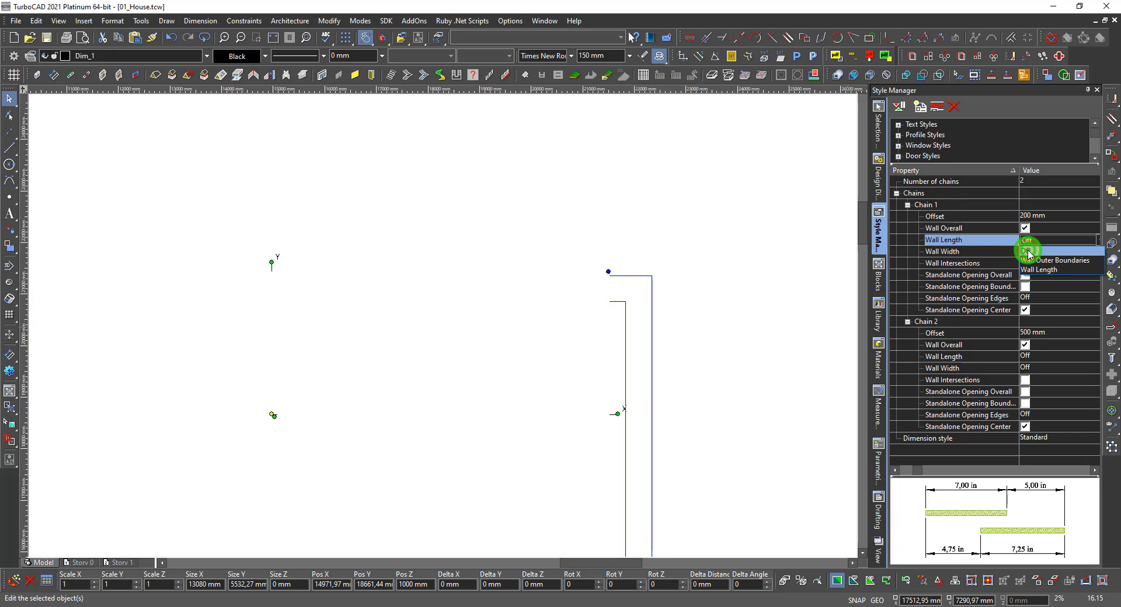
pyautogui.click(1027, 252)
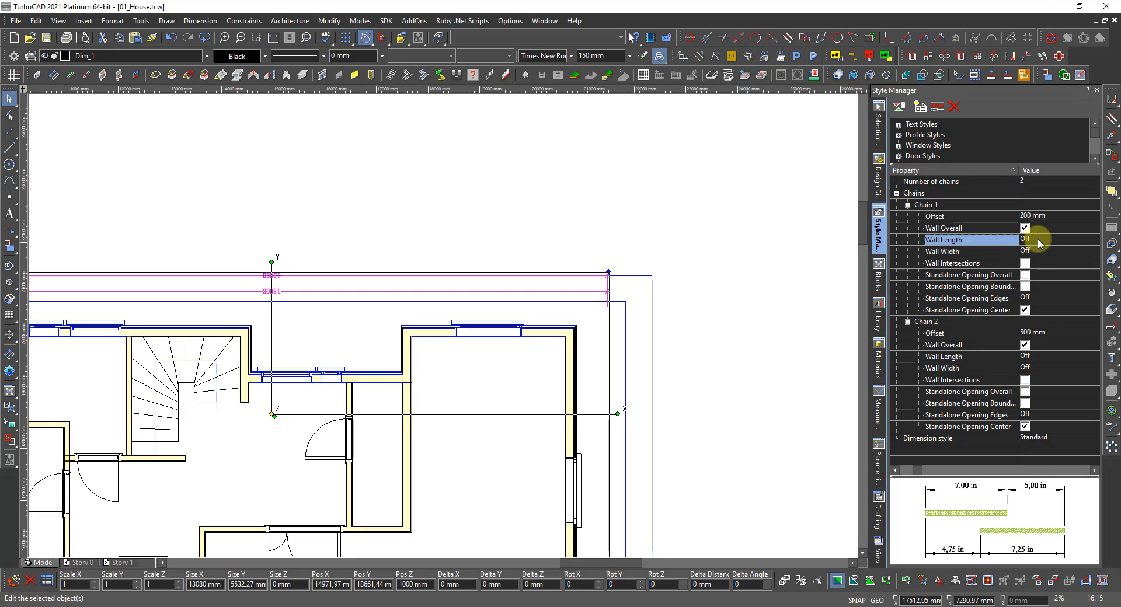
pyautogui.click(1039, 241)
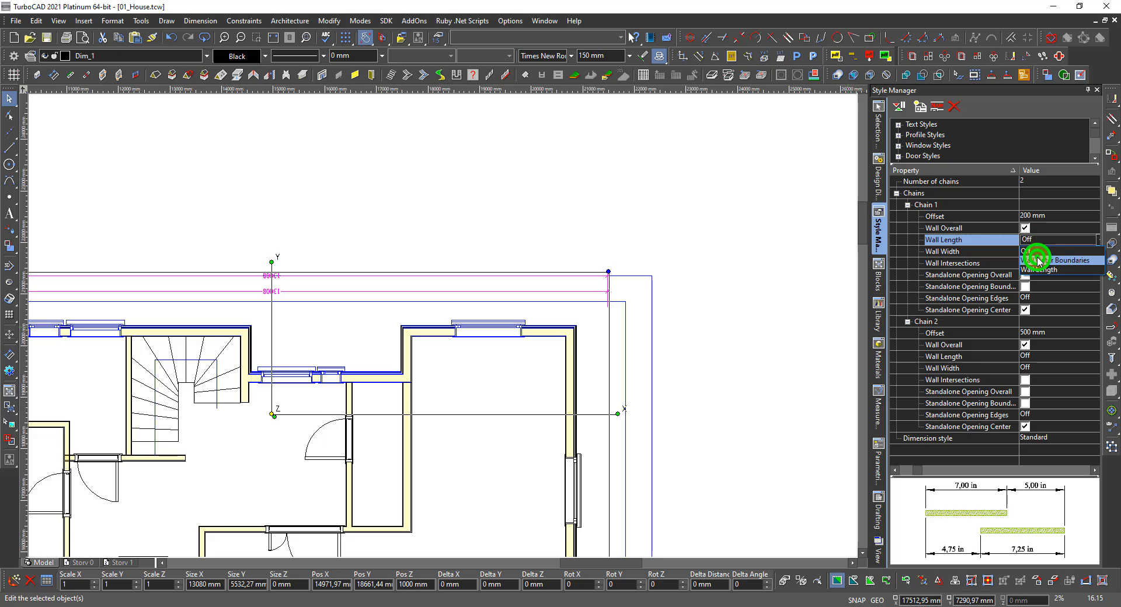
pyautogui.click(1038, 260)
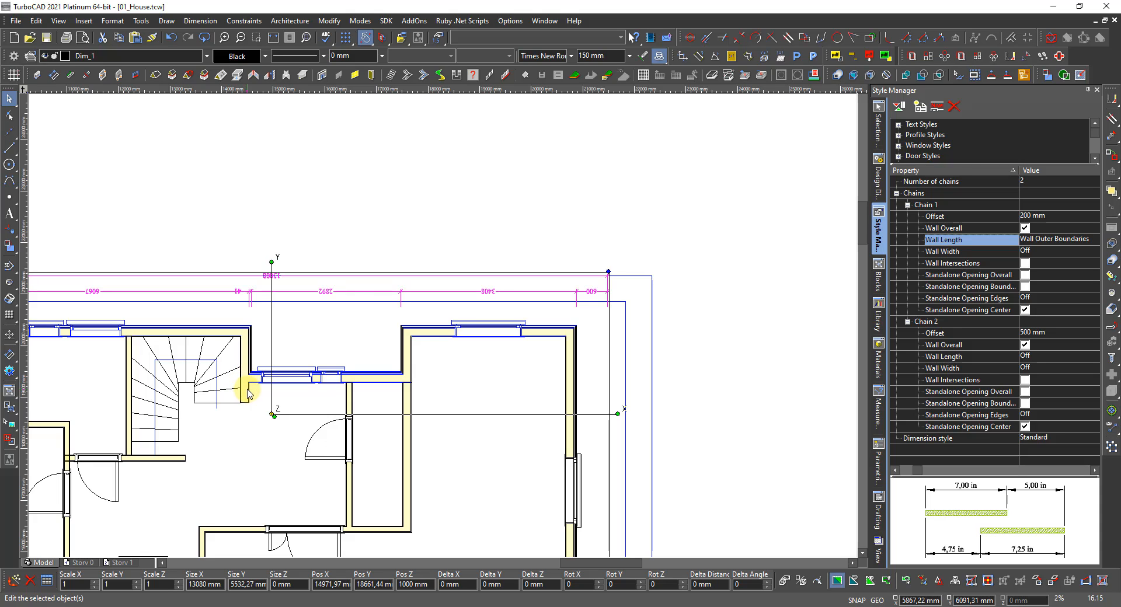
# Inspect the dimensions along the upper walls, and turn off Standalone Opening Center in both chains and Wall Overall in Chain 1.
pyautogui.scroll(3, 247, 394)
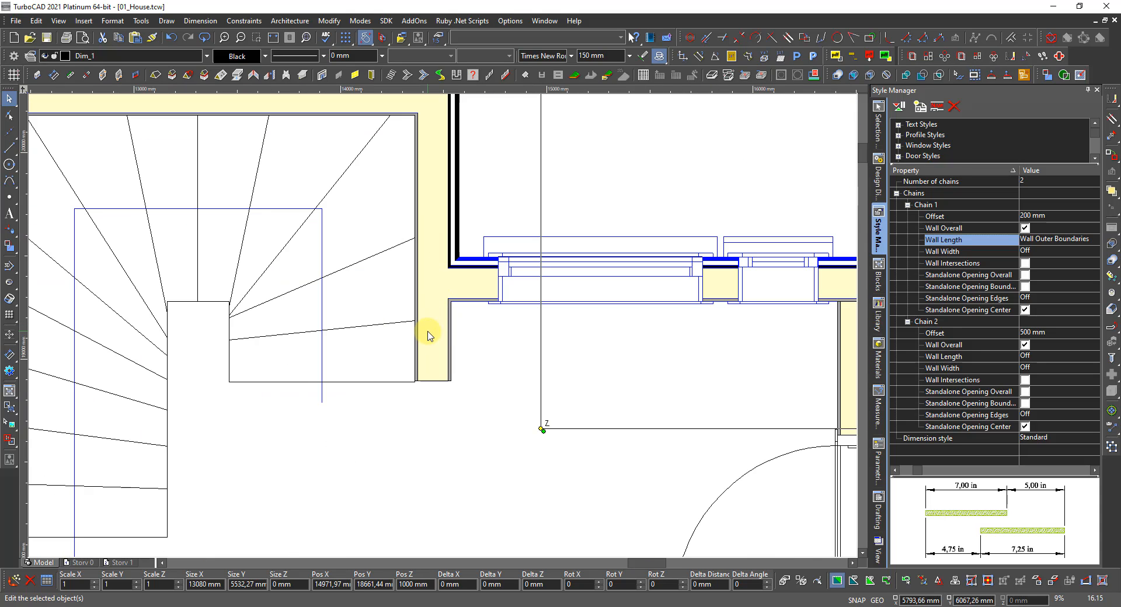
pyautogui.scroll(-3, 428, 336)
pyautogui.scroll(2, 438, 325)
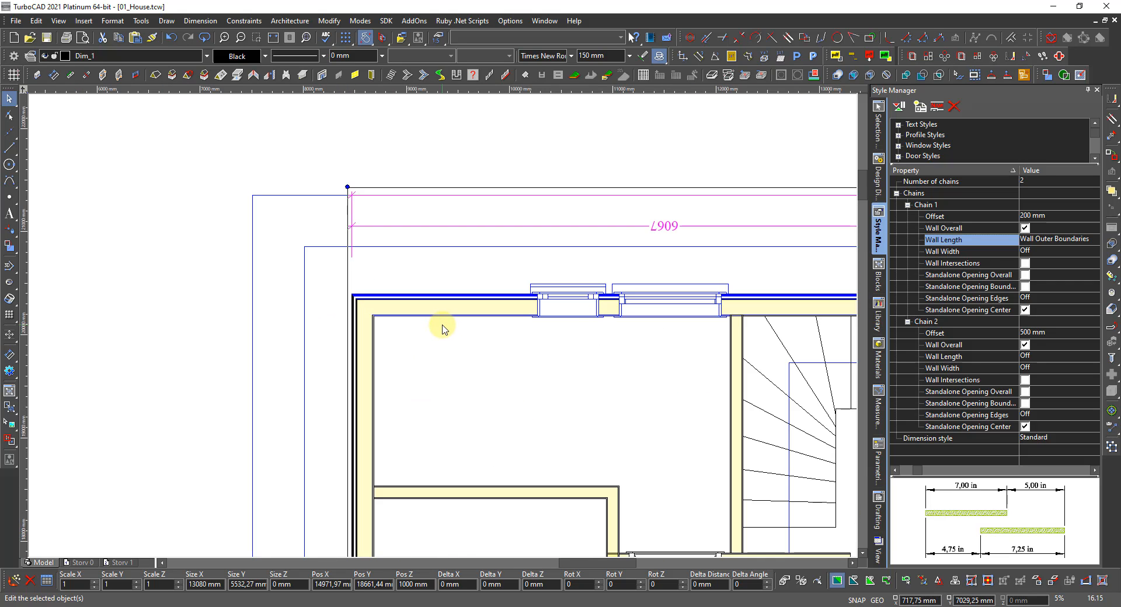
pyautogui.scroll(-3, 442, 328)
pyautogui.scroll(2, 710, 308)
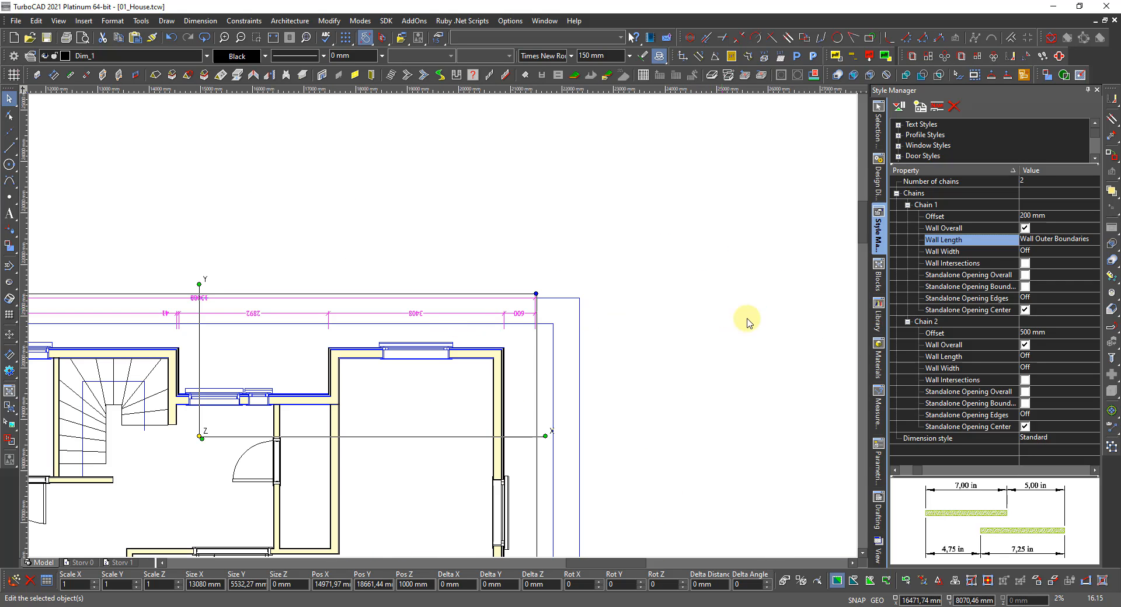
pyautogui.click(1025, 428)
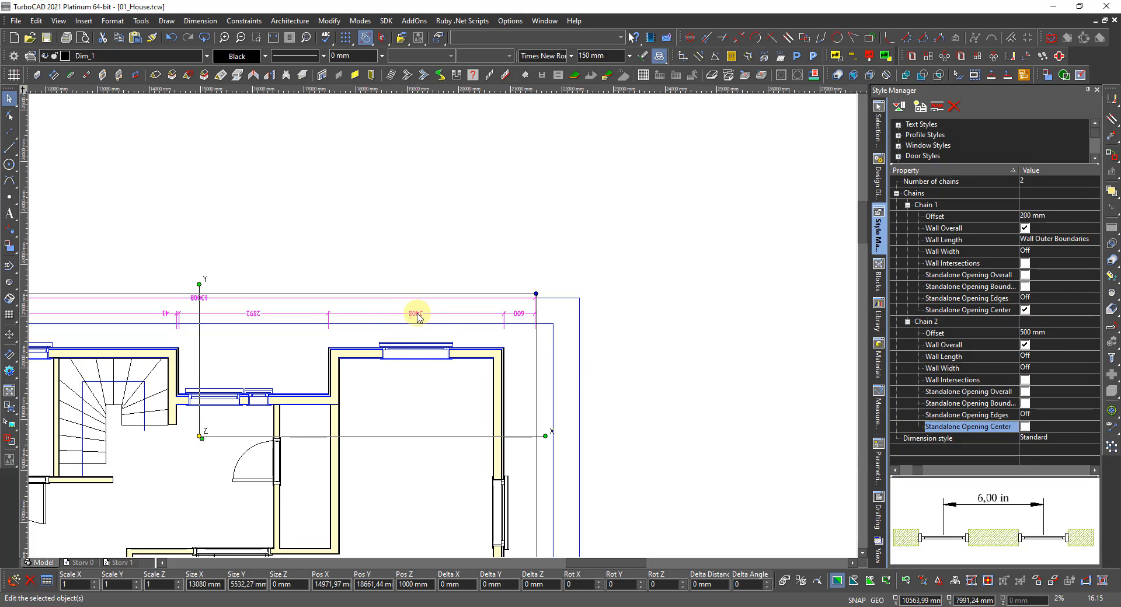
pyautogui.click(1025, 311)
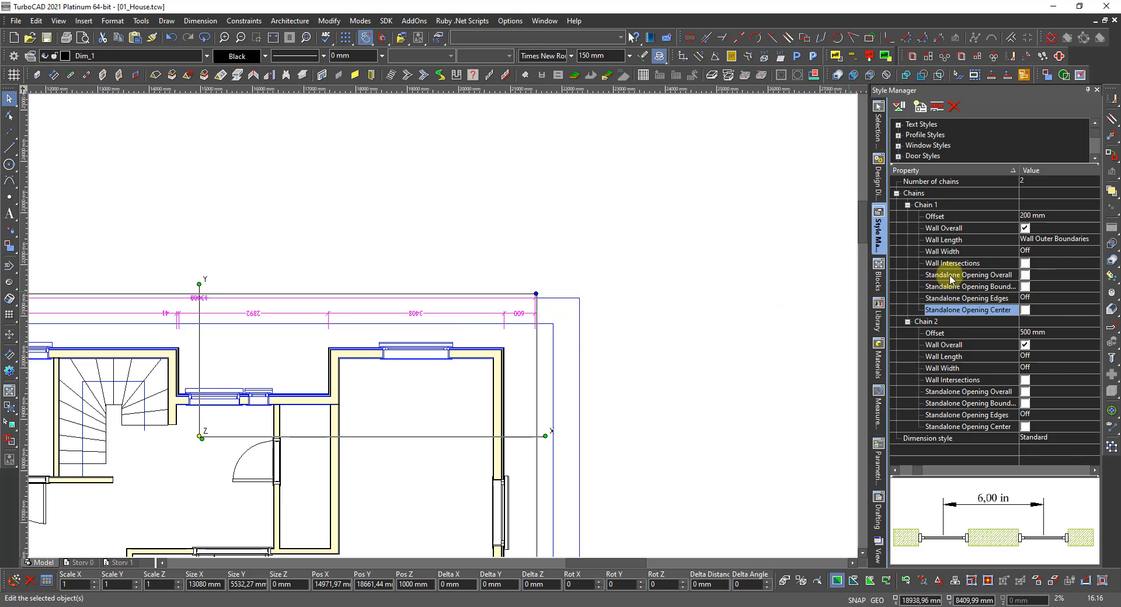
pyautogui.click(1024, 229)
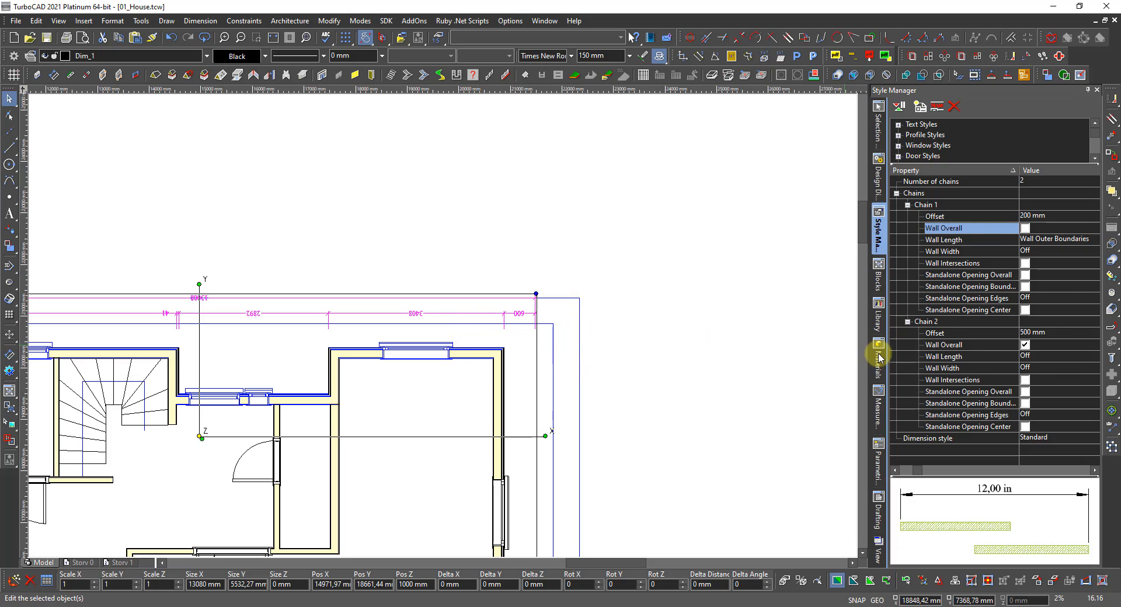
# Try Chain 1's Standalone Opening Center and Standalone Opening Overall one after the other, switching each back off.
pyautogui.click(1024, 310)
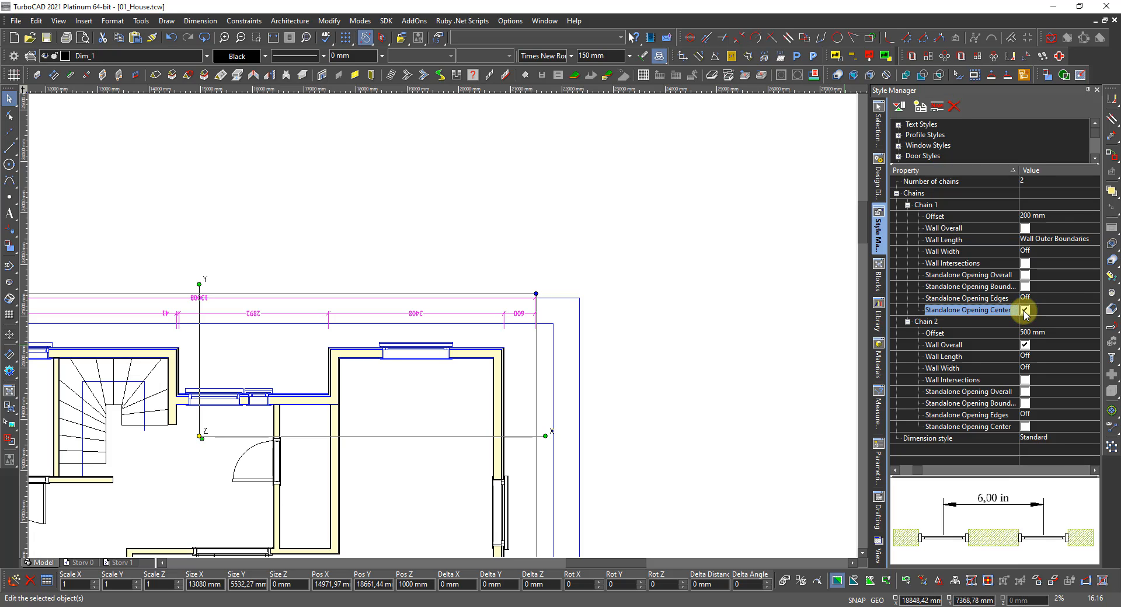
pyautogui.click(1025, 310)
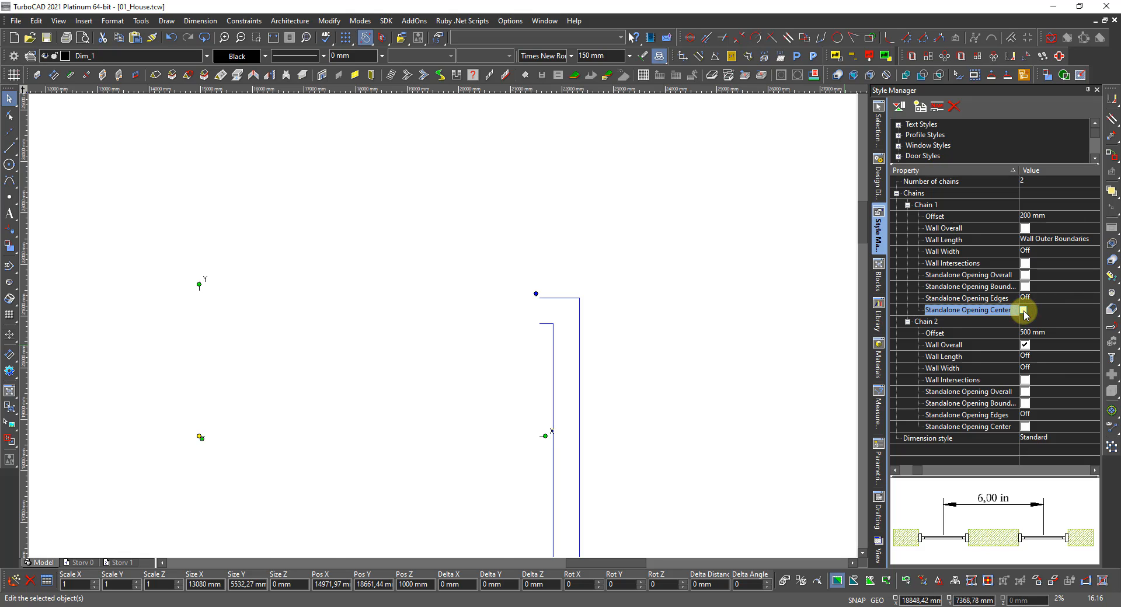
pyautogui.click(1024, 275)
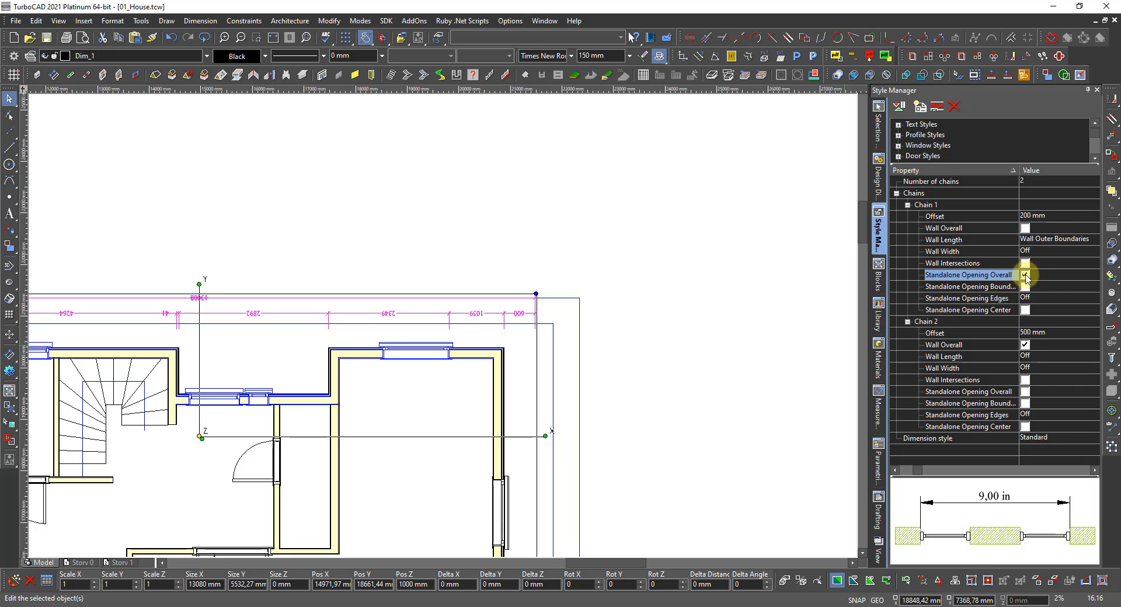
pyautogui.click(1025, 276)
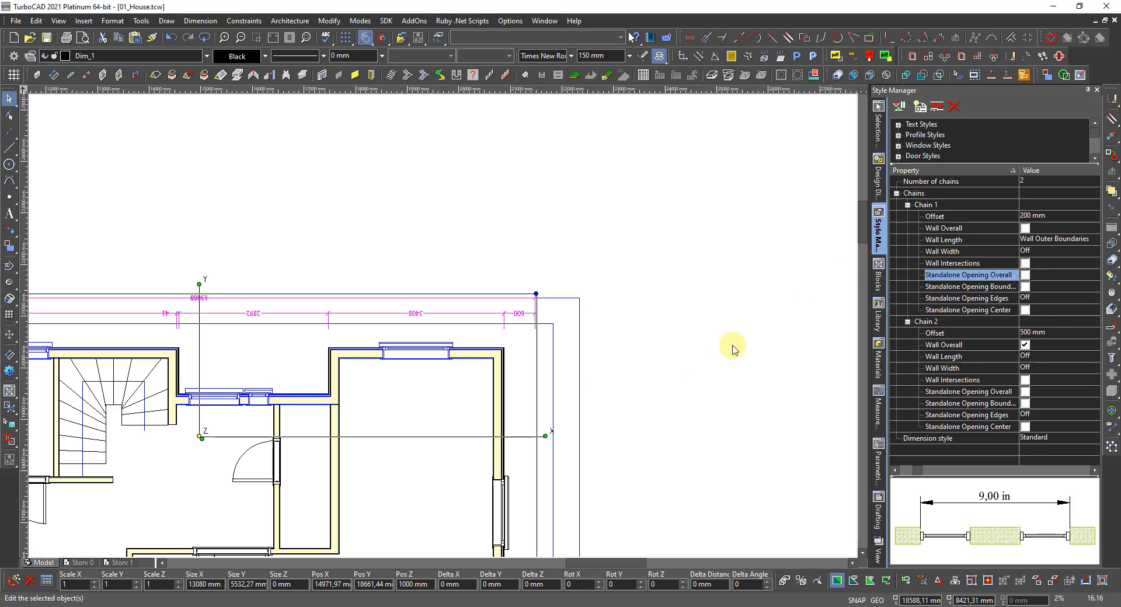
# Examine how the wall dimension chains relate to the upper walls, their windows and the recess beside the stairs.
pyautogui.scroll(-5, 410, 390)
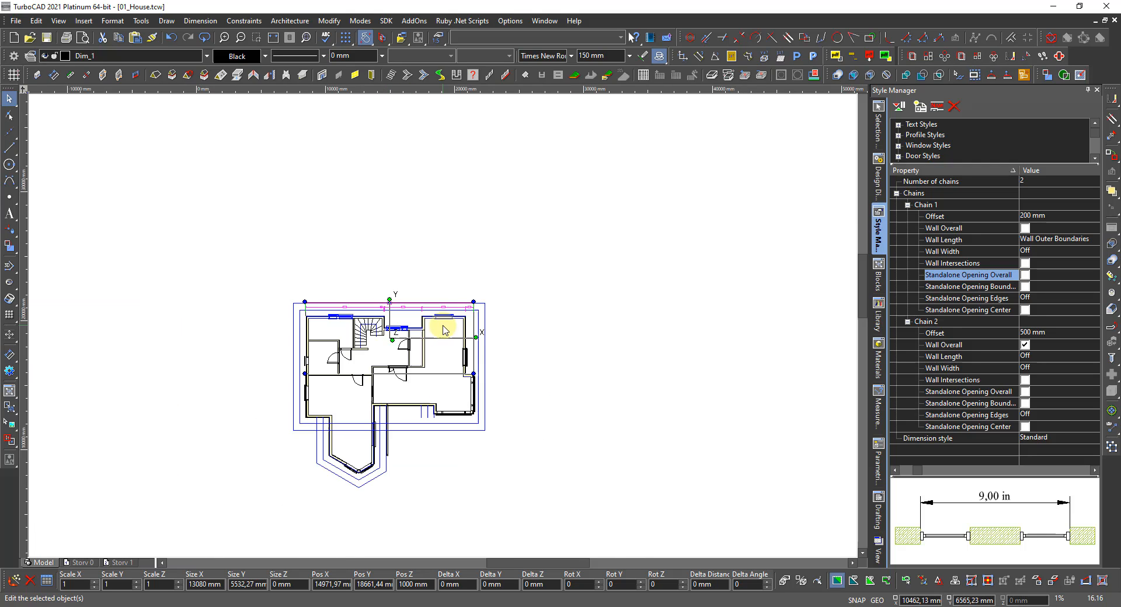
pyautogui.scroll(5, 426, 337)
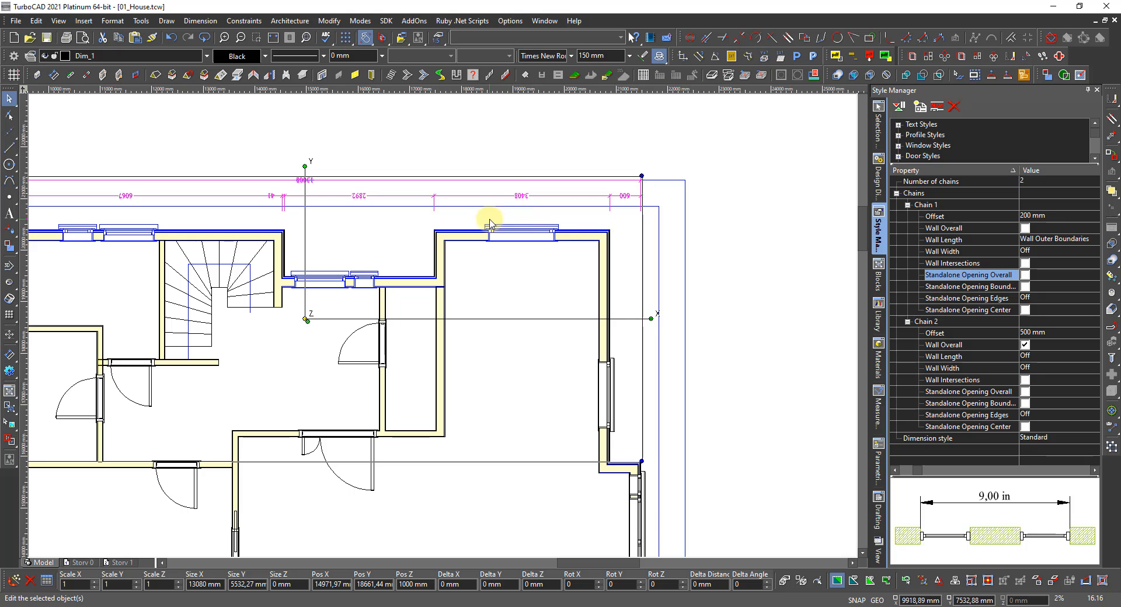
pyautogui.scroll(2, 475, 220)
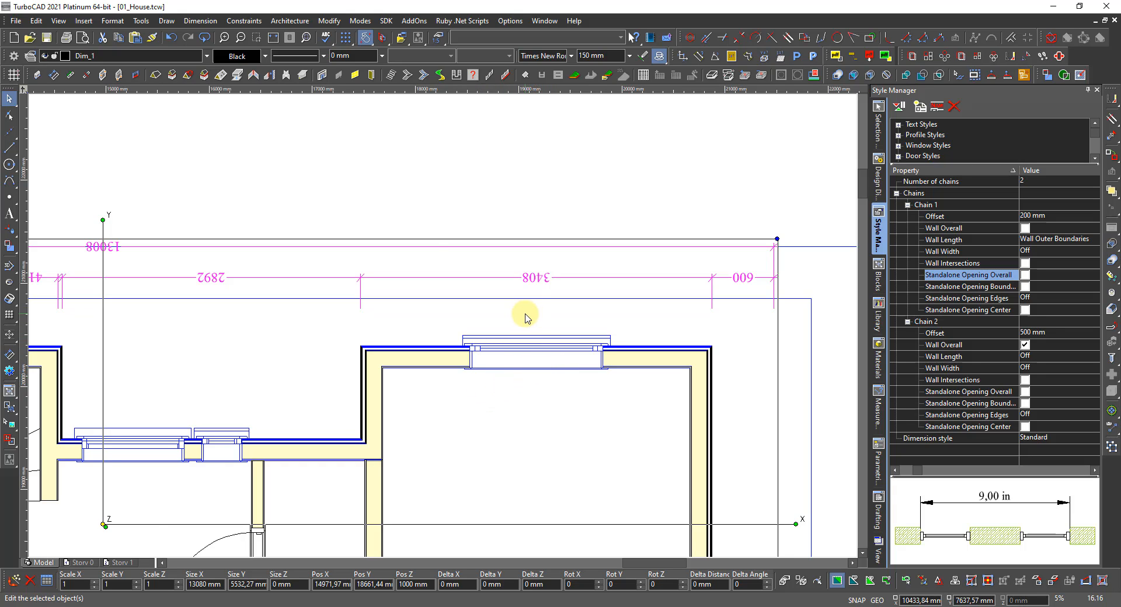
pyautogui.scroll(2, 525, 313)
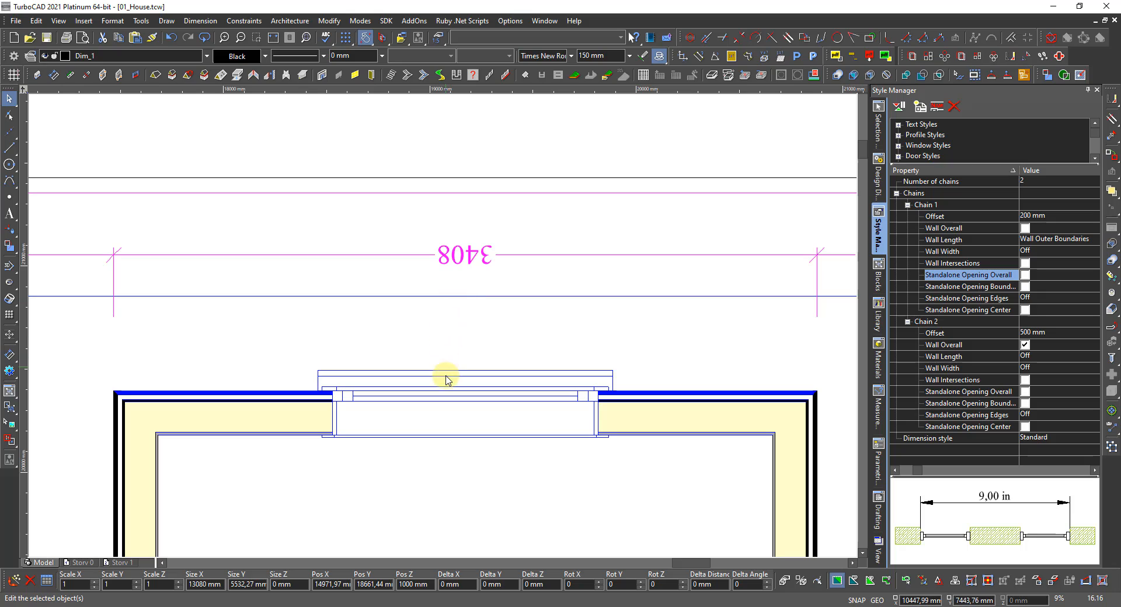
pyautogui.scroll(-5, 445, 352)
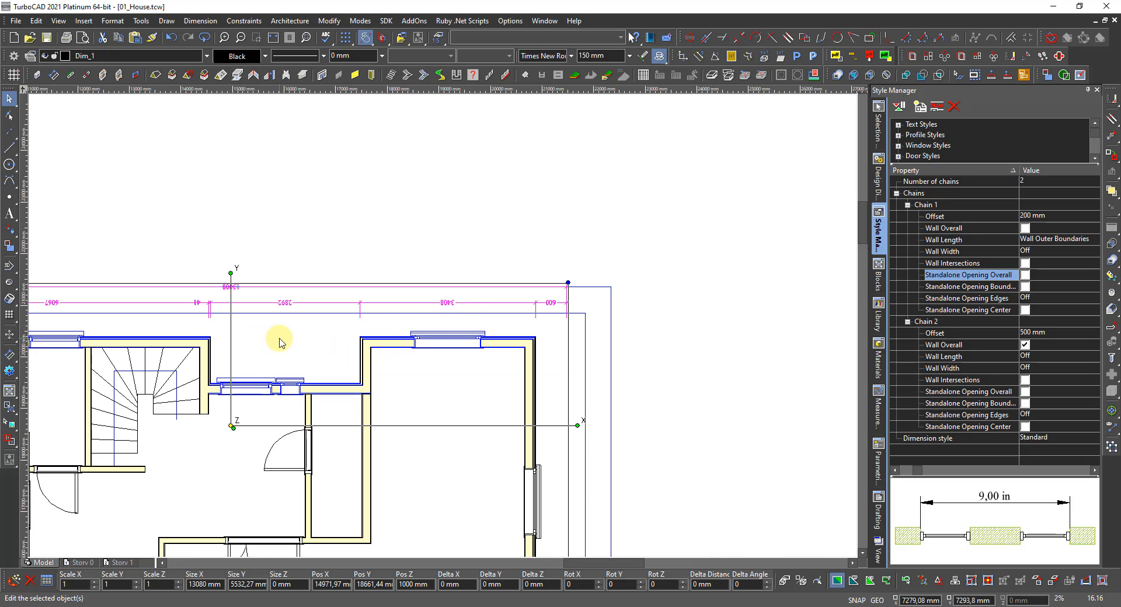
pyautogui.scroll(2, 279, 343)
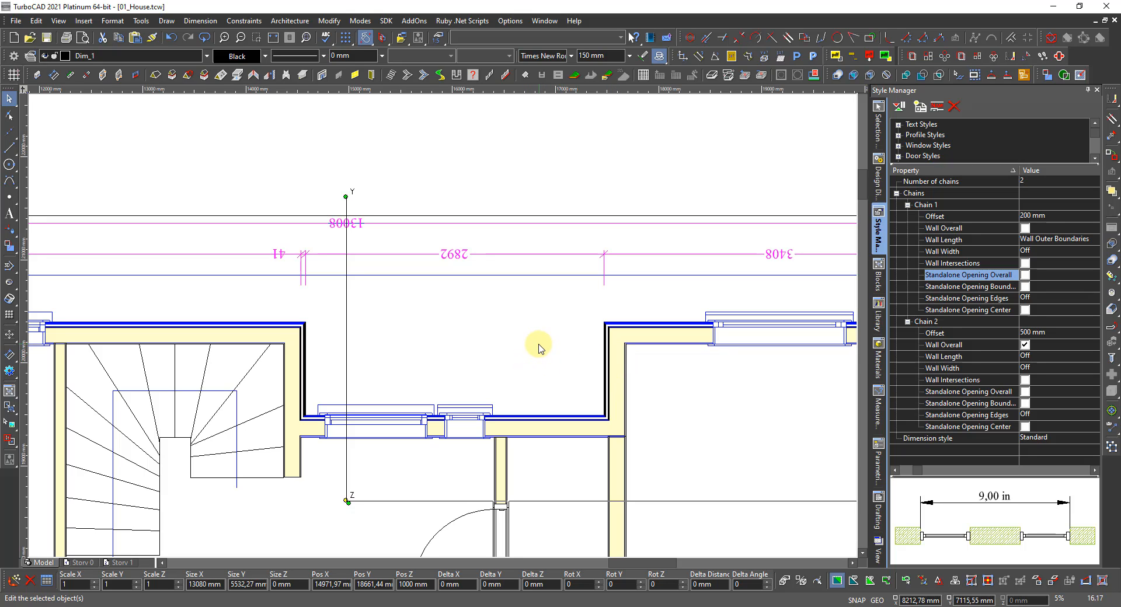
pyautogui.scroll(-5, 491, 333)
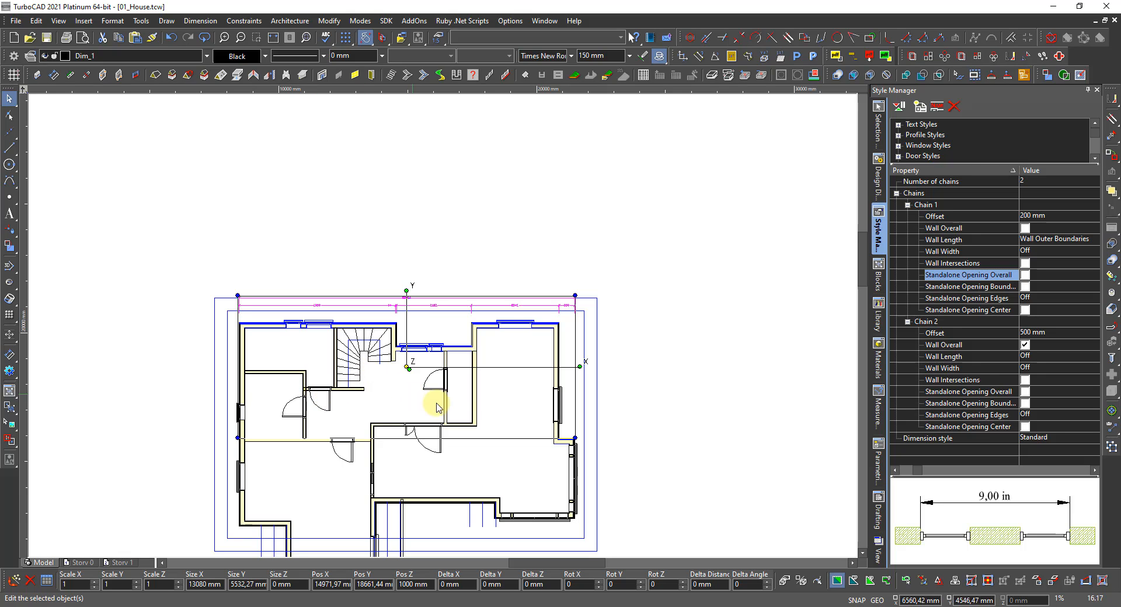
# Dimension the plan's right-side exterior walls, including the projecting window wall and the lower bay's side wall, with one vertical wall dimension outside the house.
pyautogui.click(630, 374)
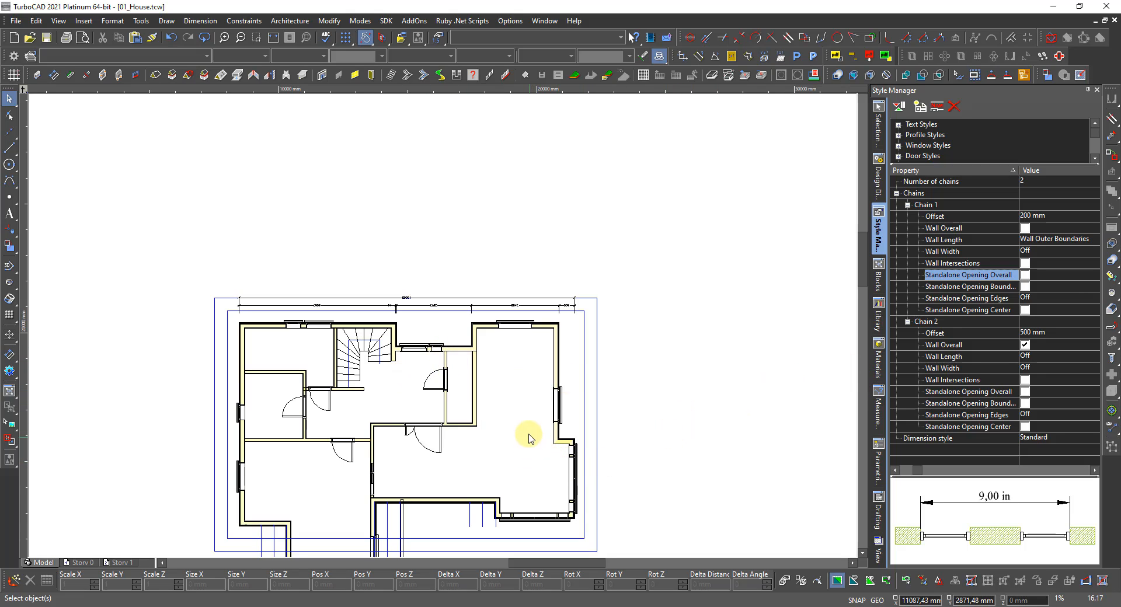
pyautogui.scroll(2, 524, 393)
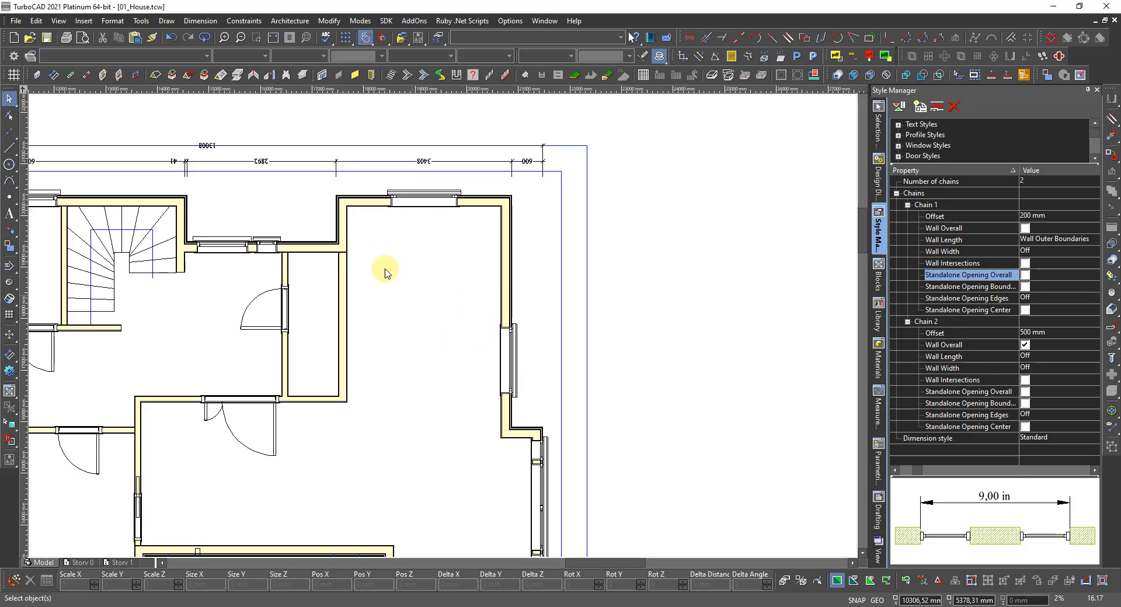
pyautogui.click(56, 75)
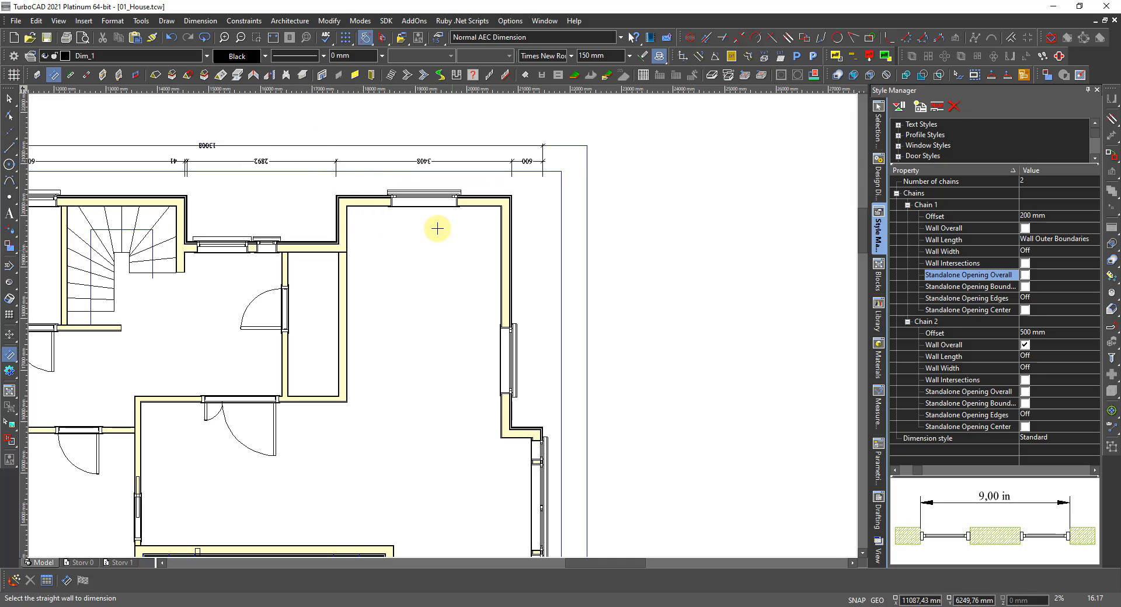
pyautogui.click(503, 268)
pyautogui.scroll(-4, 535, 438)
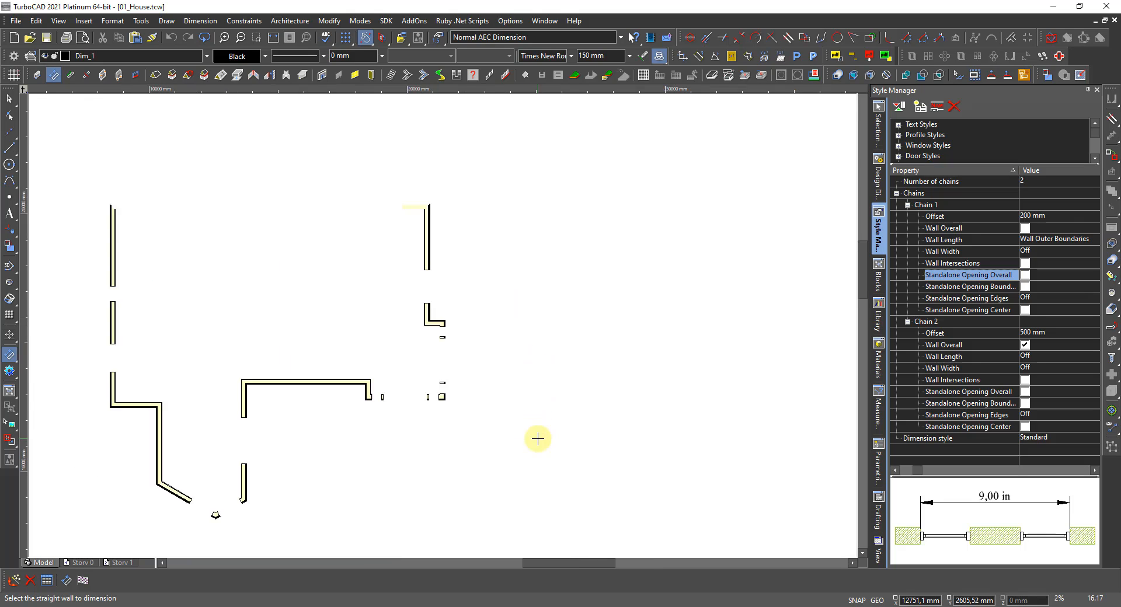
pyautogui.scroll(4, 441, 318)
pyautogui.scroll(4, 435, 313)
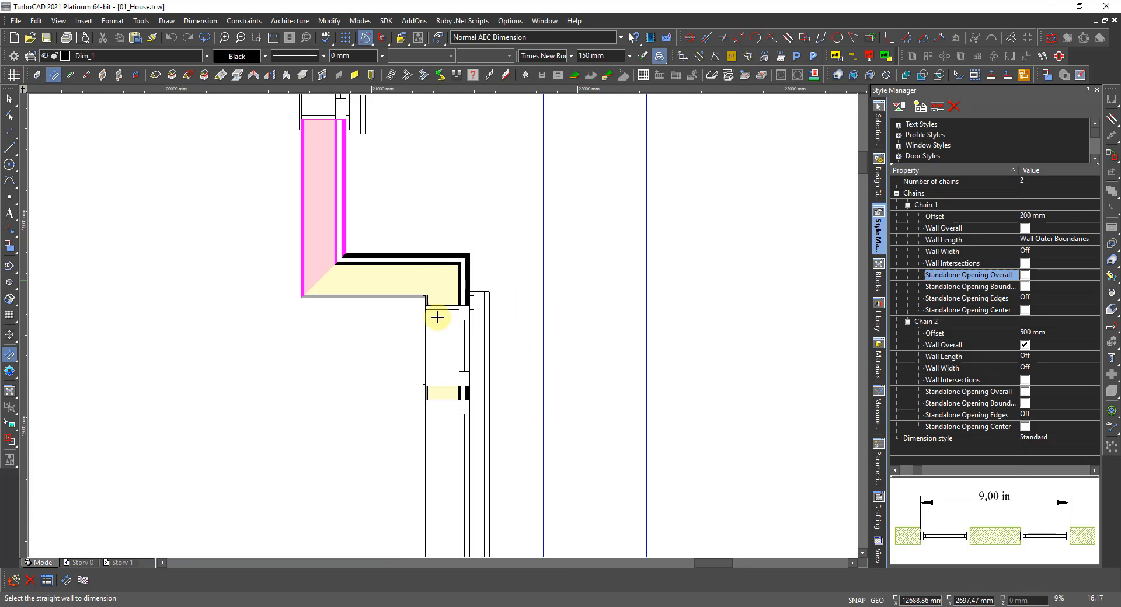
pyautogui.click(444, 391)
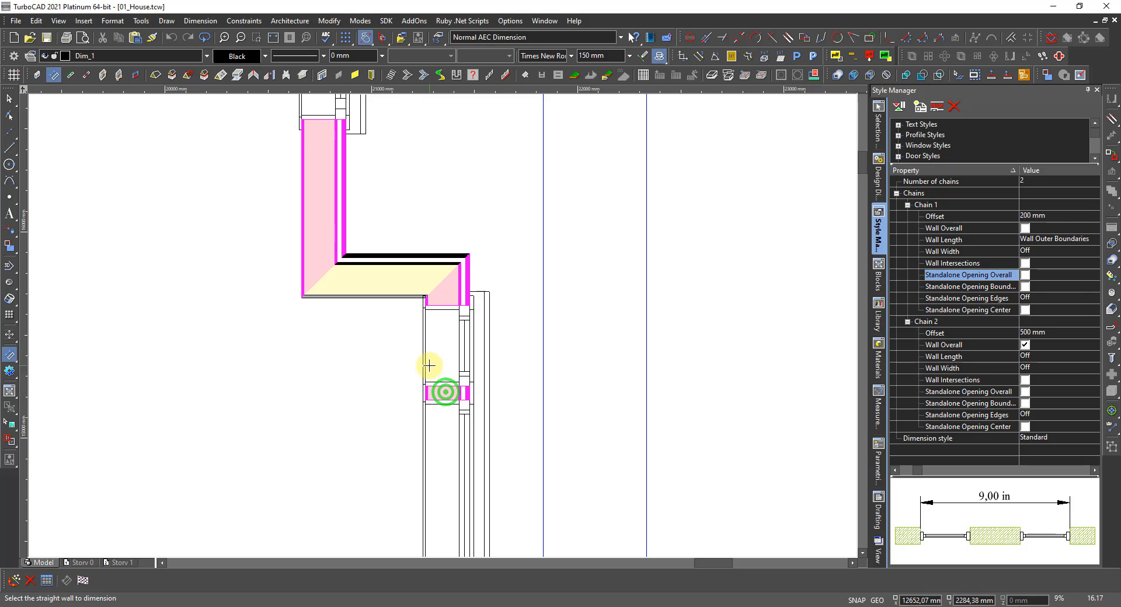
pyautogui.scroll(-6, 430, 365)
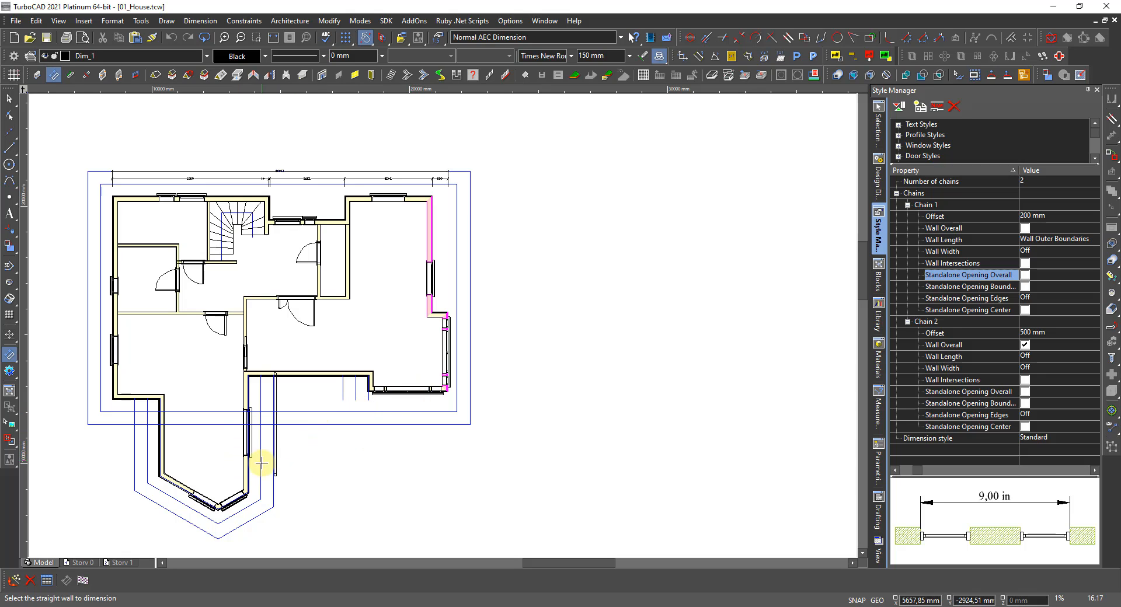
pyautogui.click(245, 395)
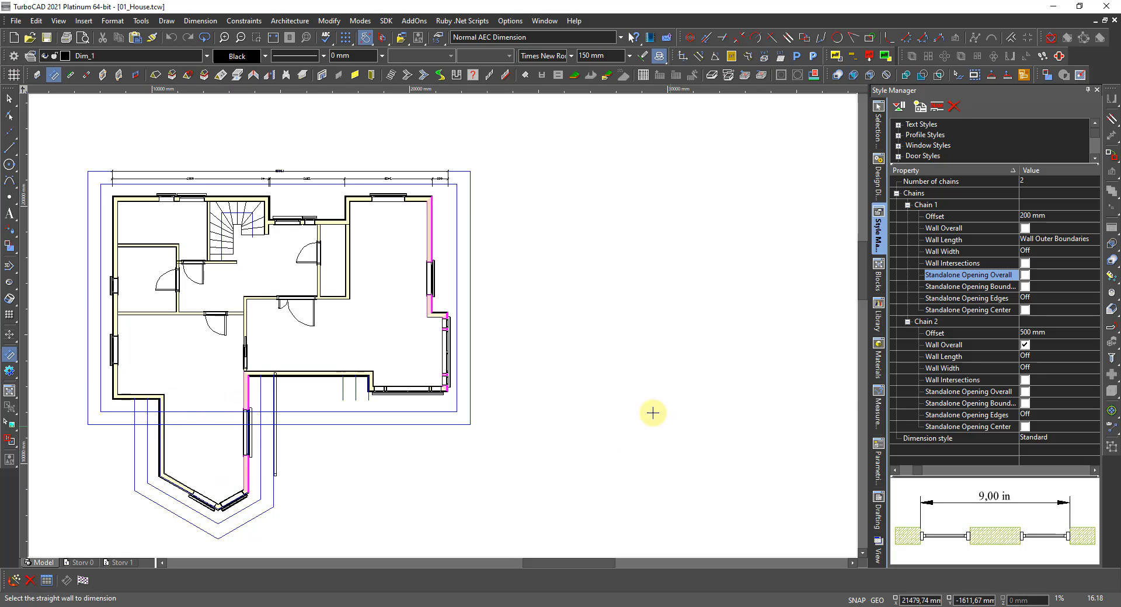
pyautogui.rightClick(450, 419)
pyautogui.click(501, 506)
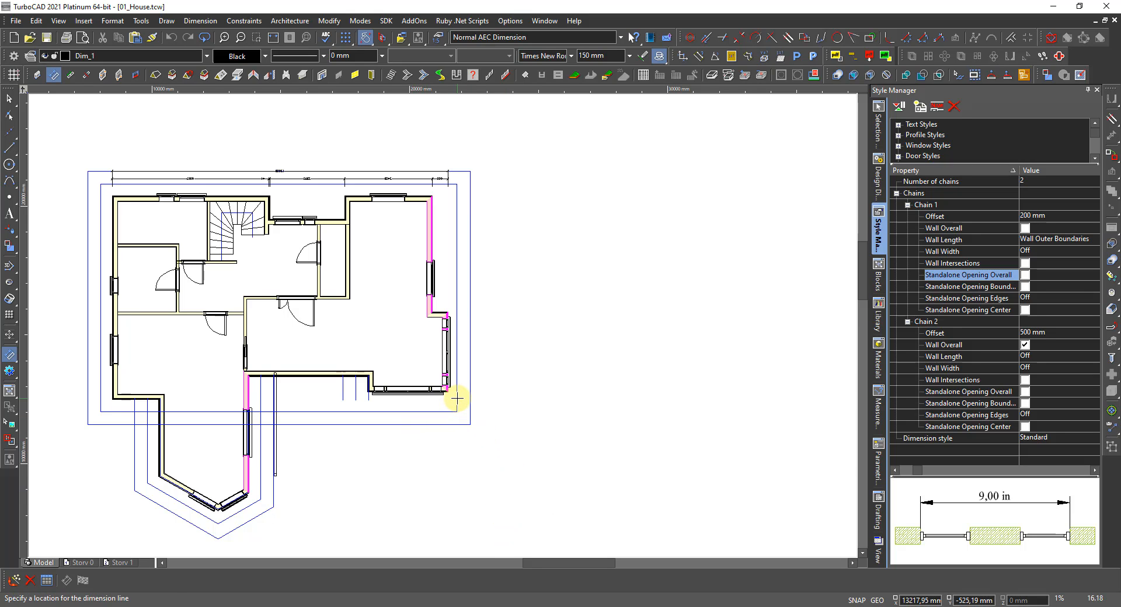
pyautogui.click(459, 398)
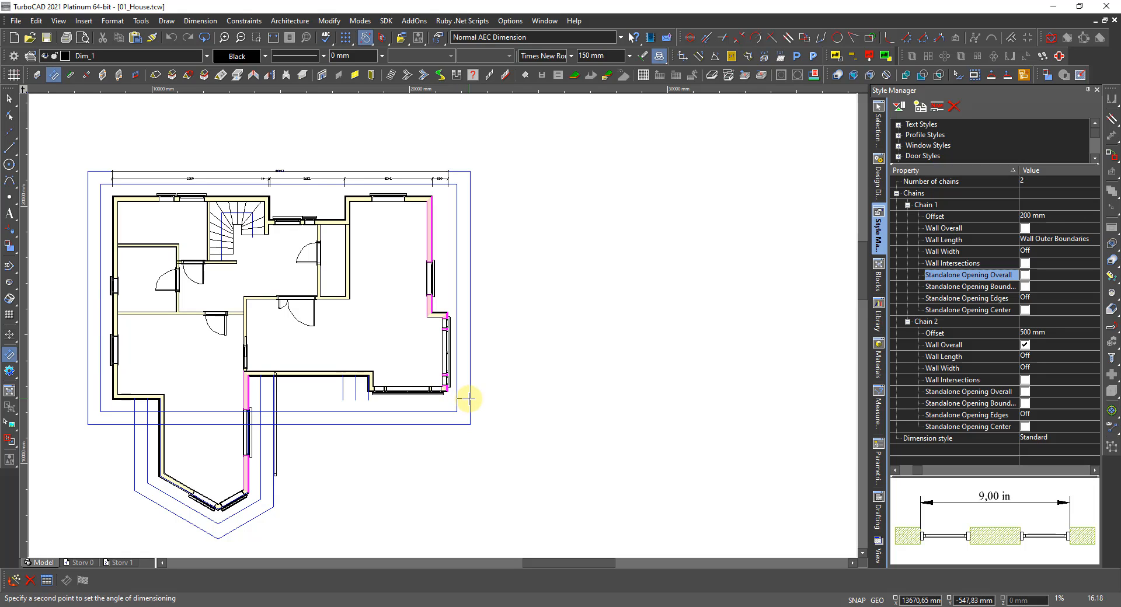
pyautogui.click(469, 398)
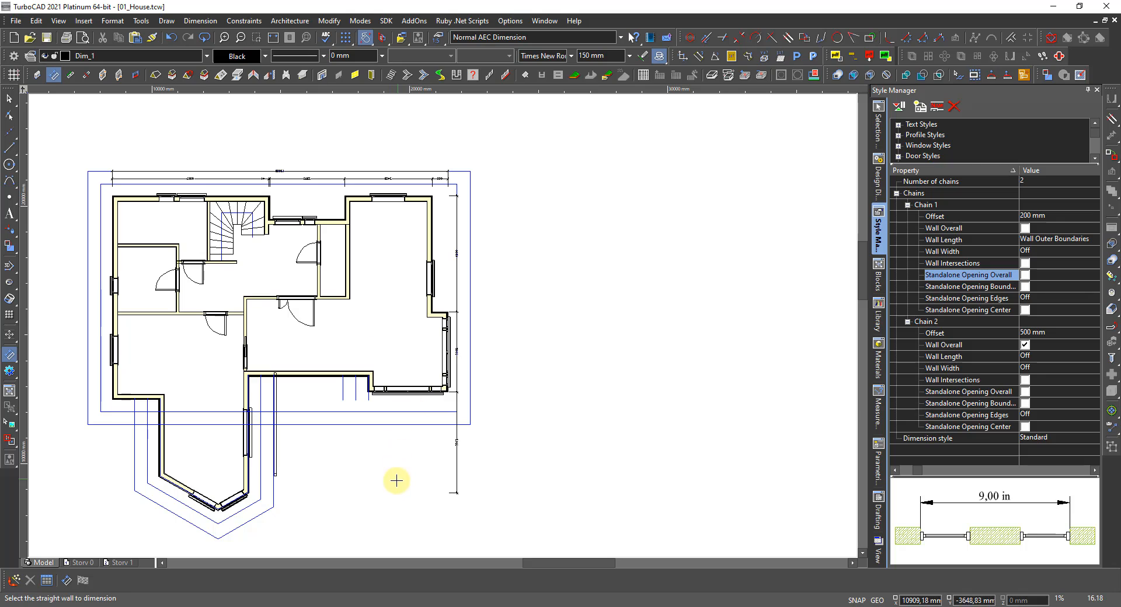
pyautogui.press('Escape')
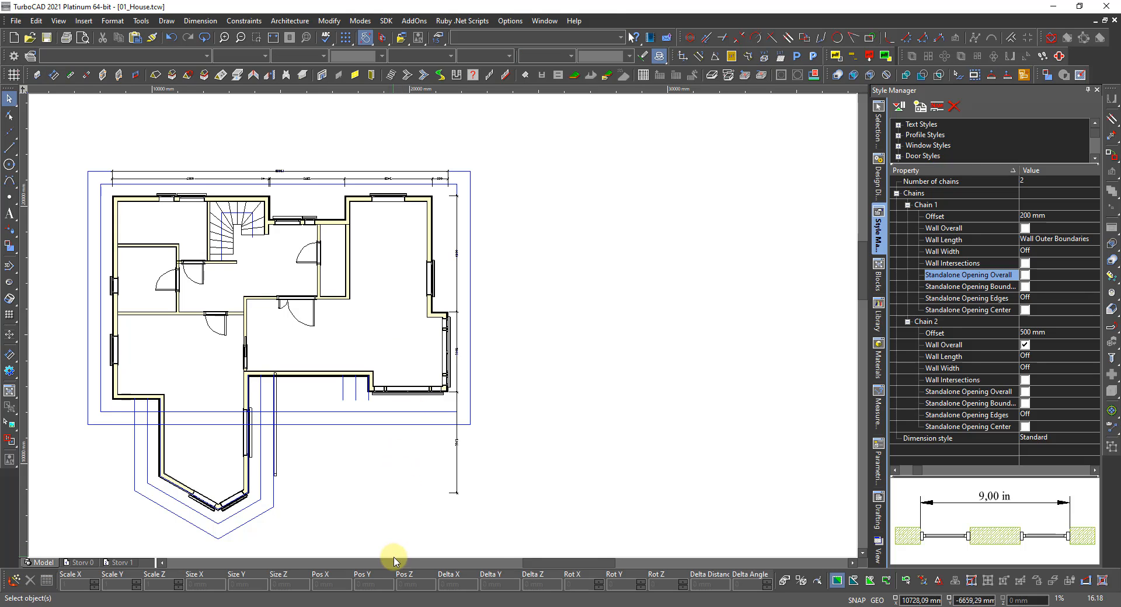
# Apply the Architecture AEC dimension style to the vertical dimension beside the right-side walls.
pyautogui.click(456, 493)
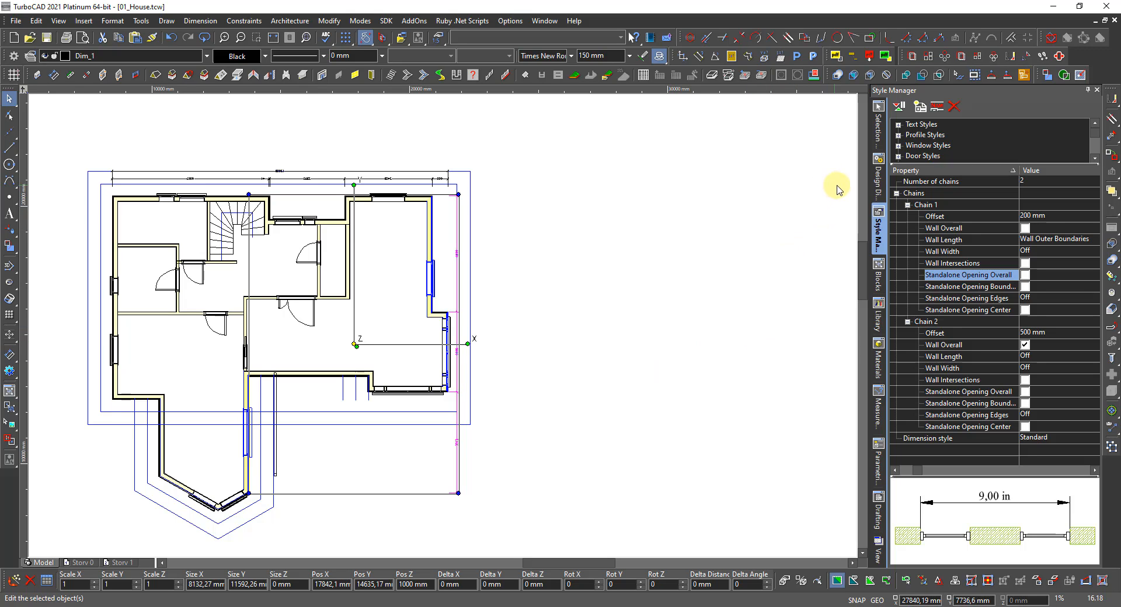
pyautogui.click(876, 125)
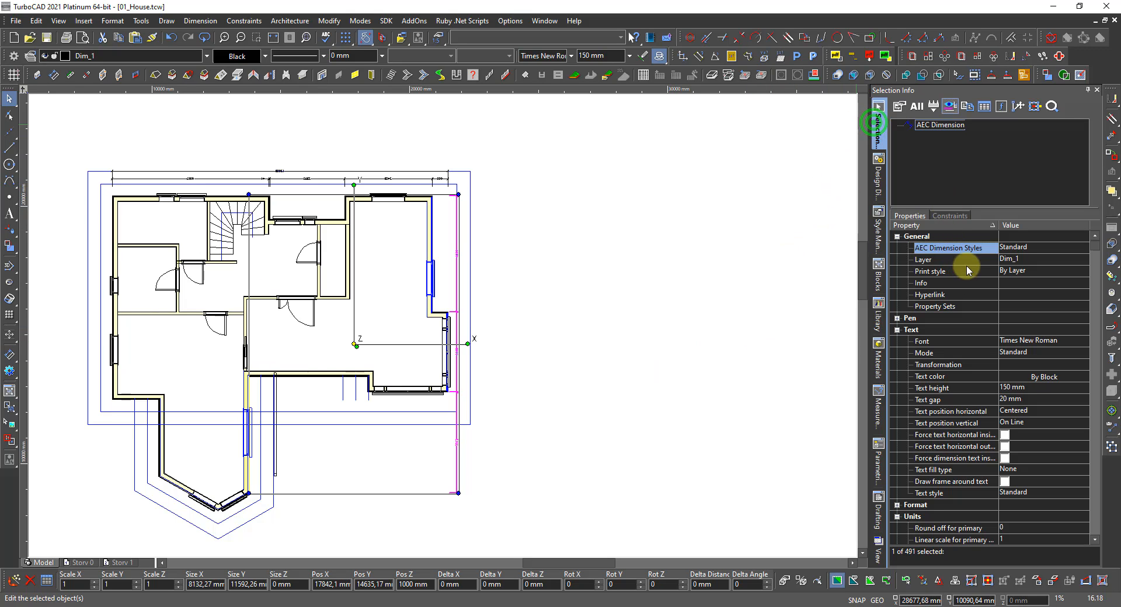
pyautogui.click(1019, 248)
pyautogui.click(1019, 268)
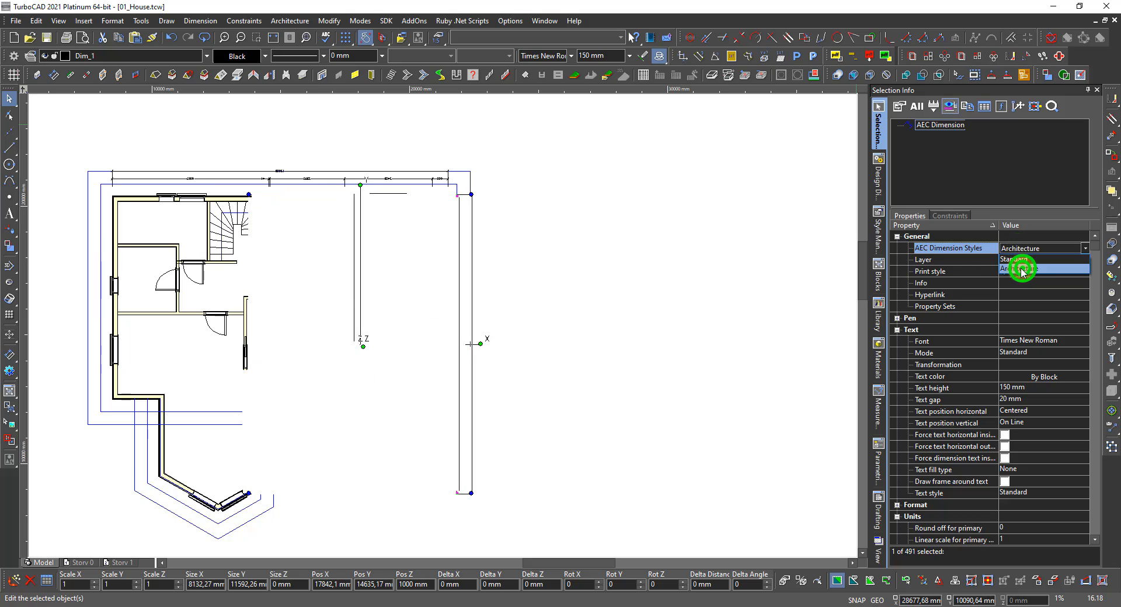
pyautogui.click(434, 399)
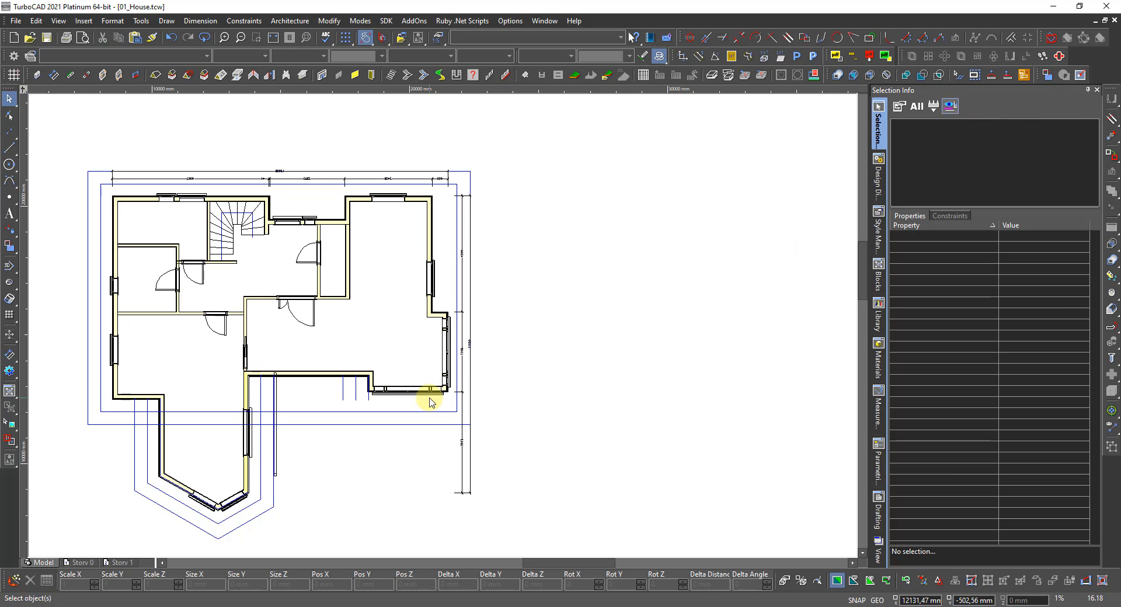
# Set the wall dimension tool's default AEC dimension style to Architecture.
pyautogui.click(53, 75)
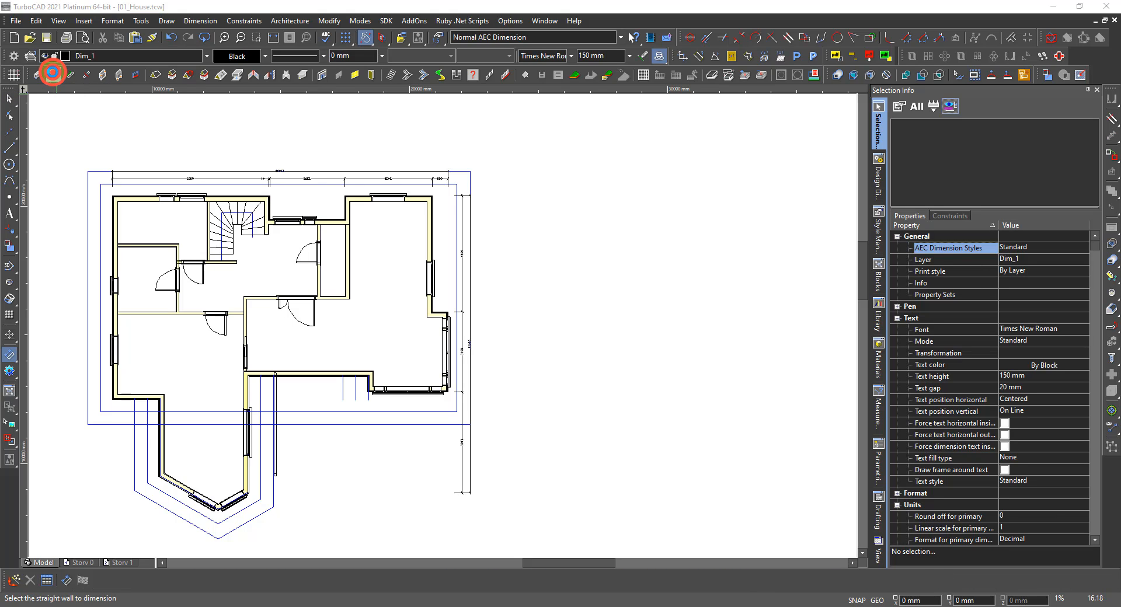
pyautogui.doubleClick(53, 74)
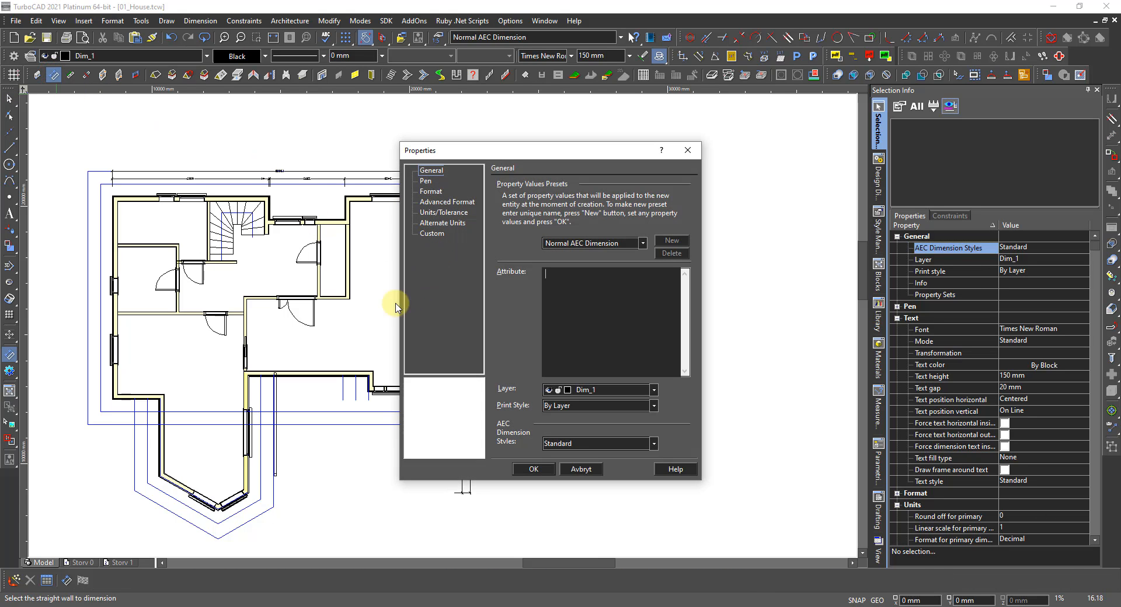
pyautogui.click(616, 361)
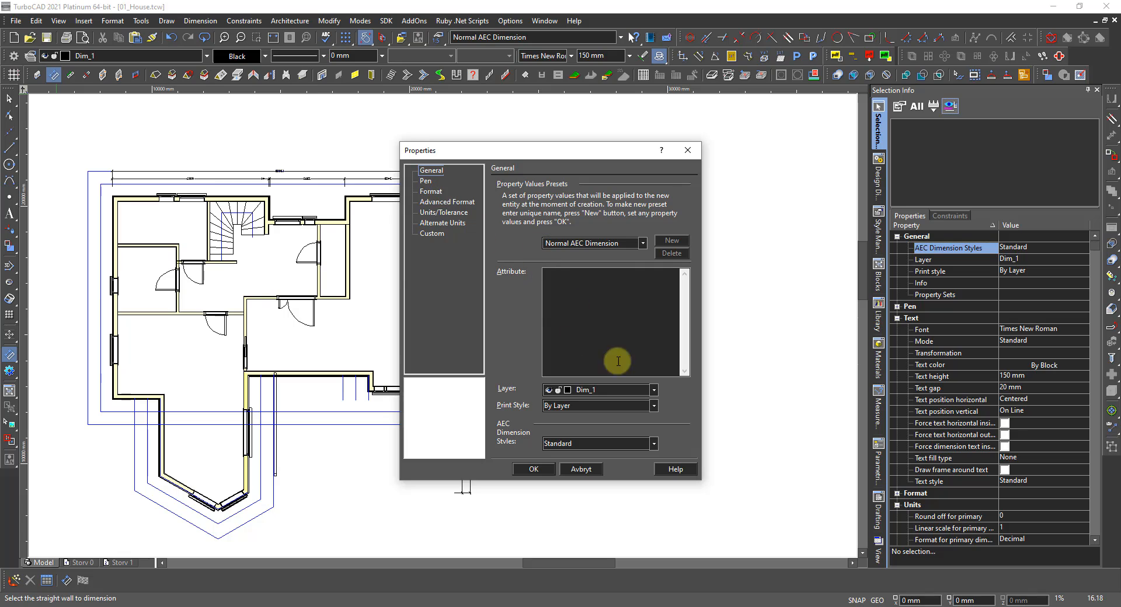
pyautogui.click(642, 243)
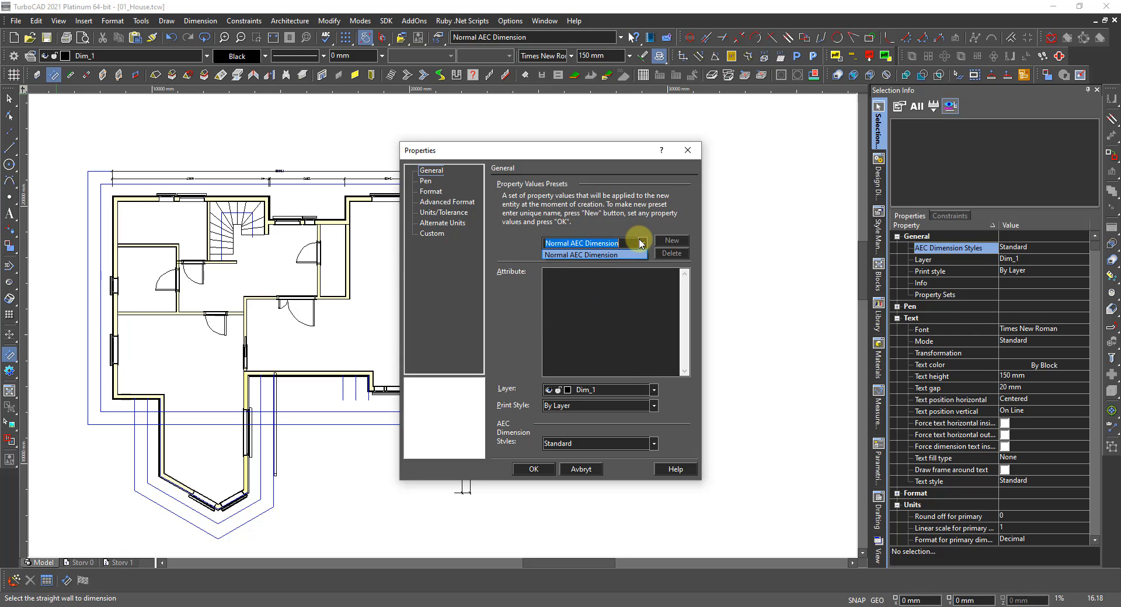
pyautogui.click(516, 312)
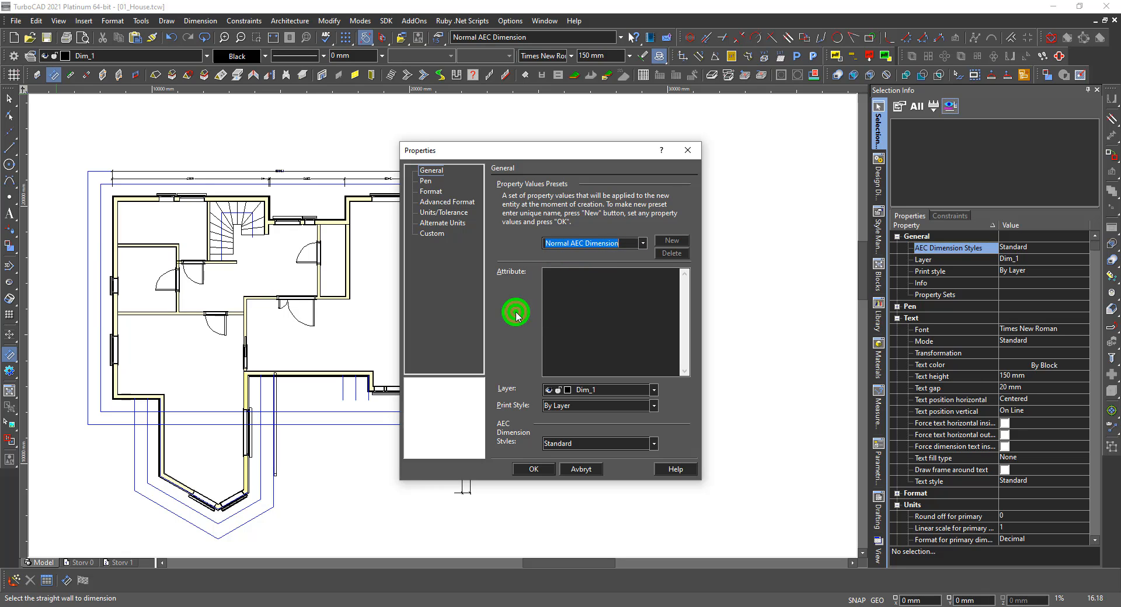
pyautogui.click(594, 445)
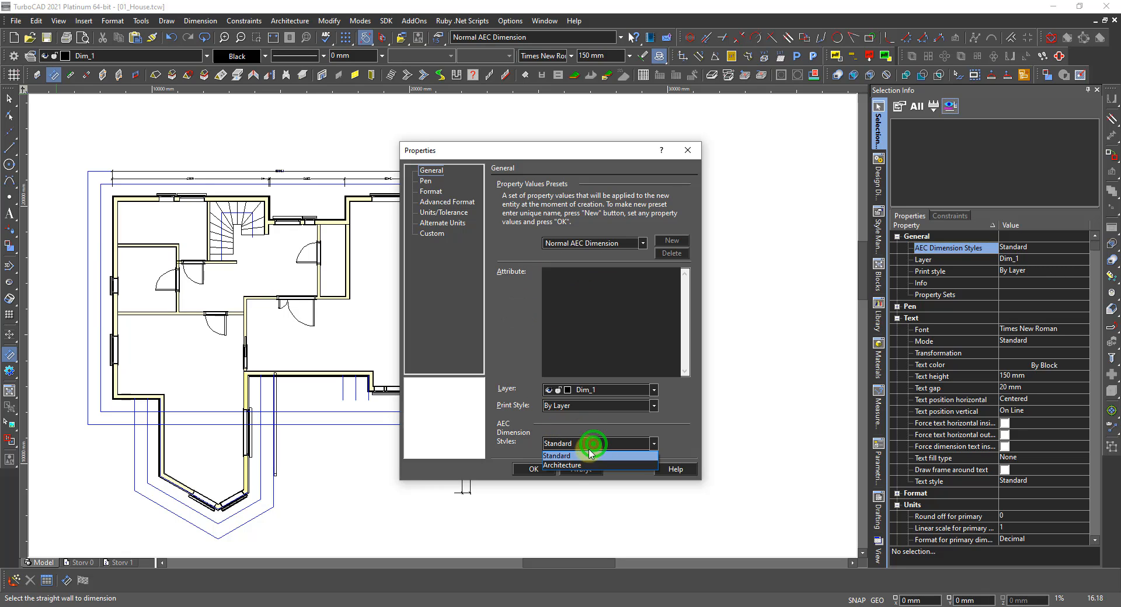
pyautogui.click(575, 464)
pyautogui.click(535, 474)
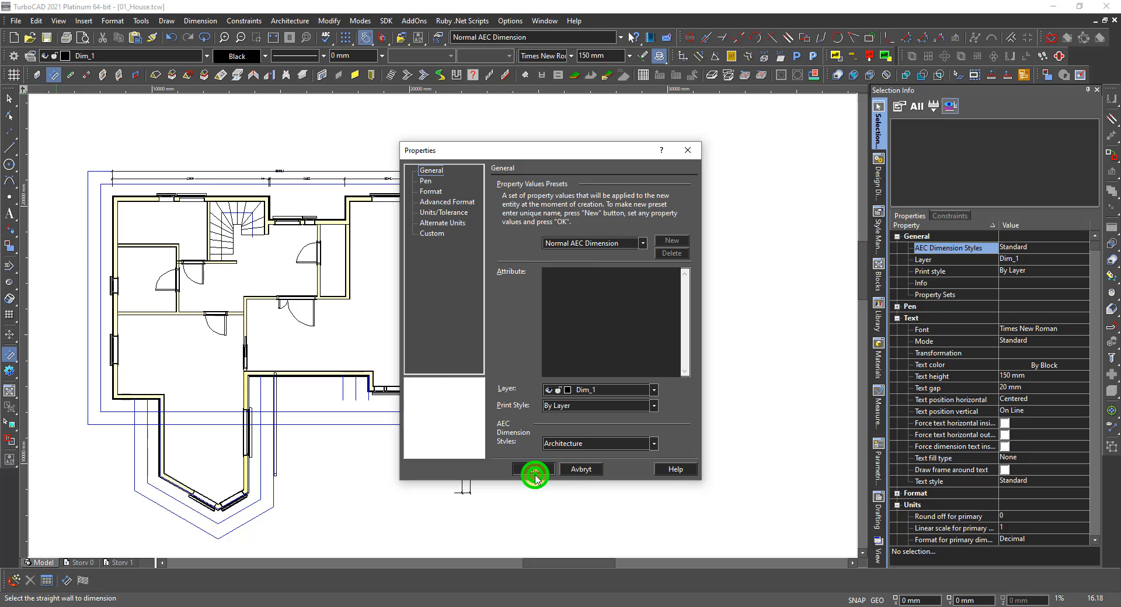
# Dimension the long left exterior wall together with the lower bay's left wall, placing the vertical chains outside the house.
pyautogui.click(115, 227)
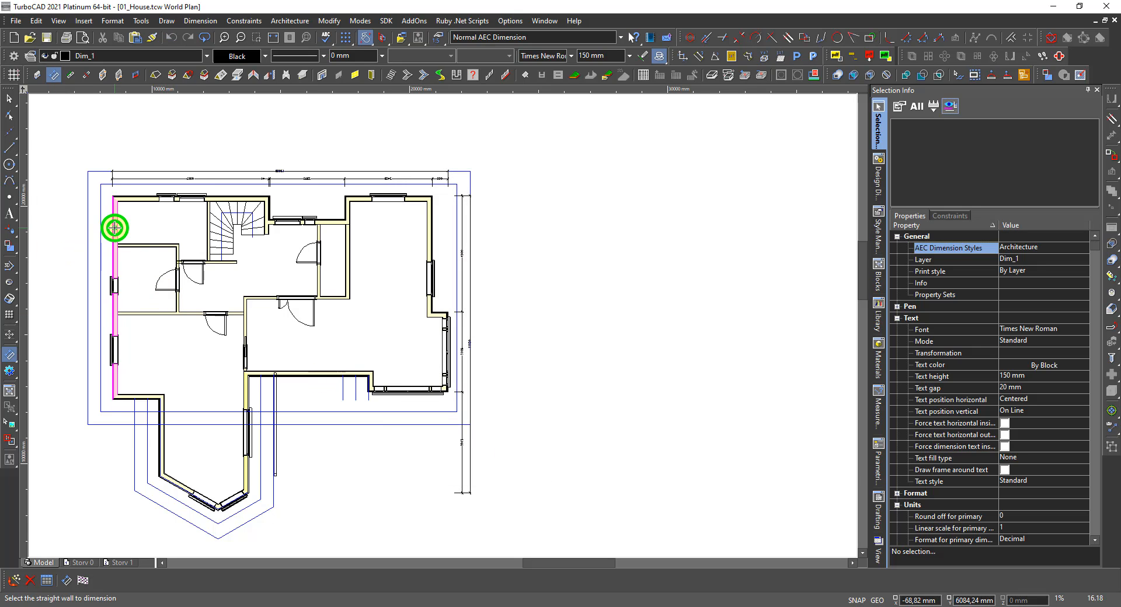
pyautogui.click(161, 430)
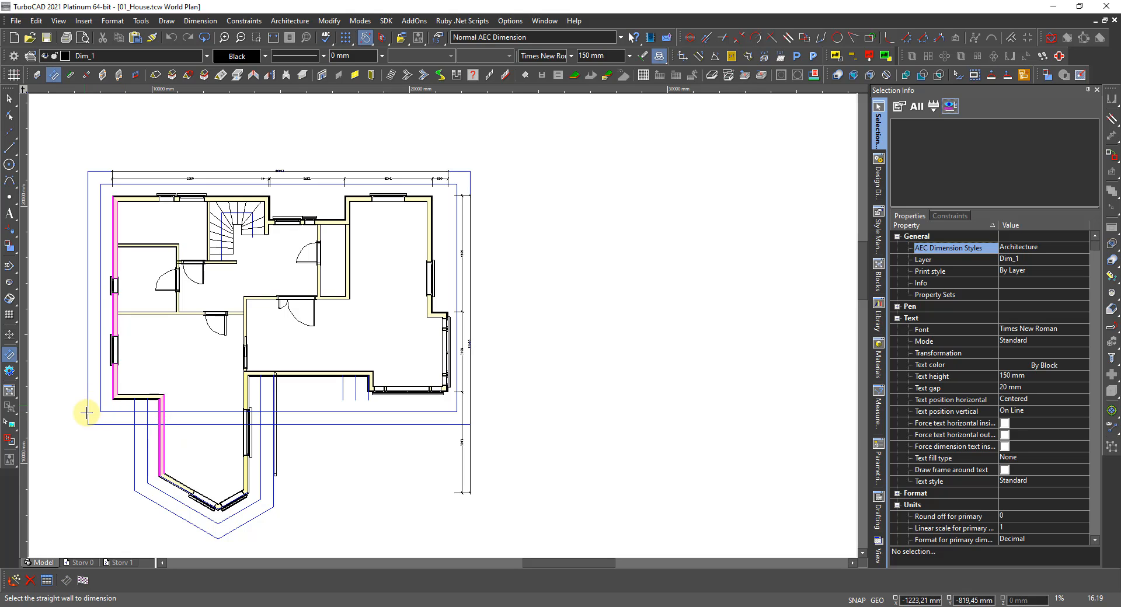
pyautogui.rightClick(87, 412)
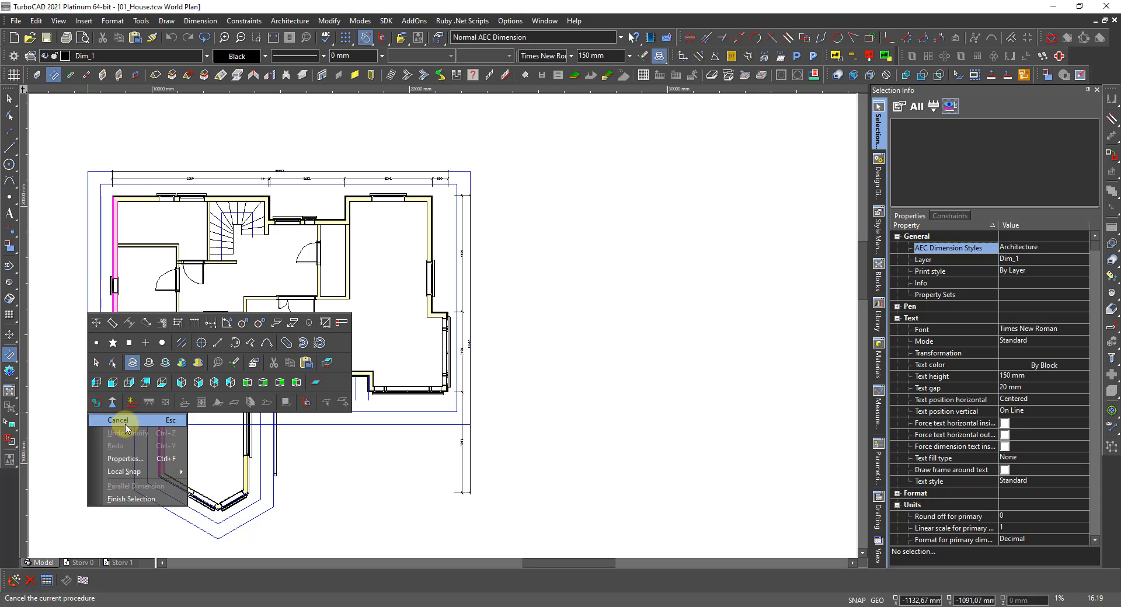
pyautogui.click(127, 499)
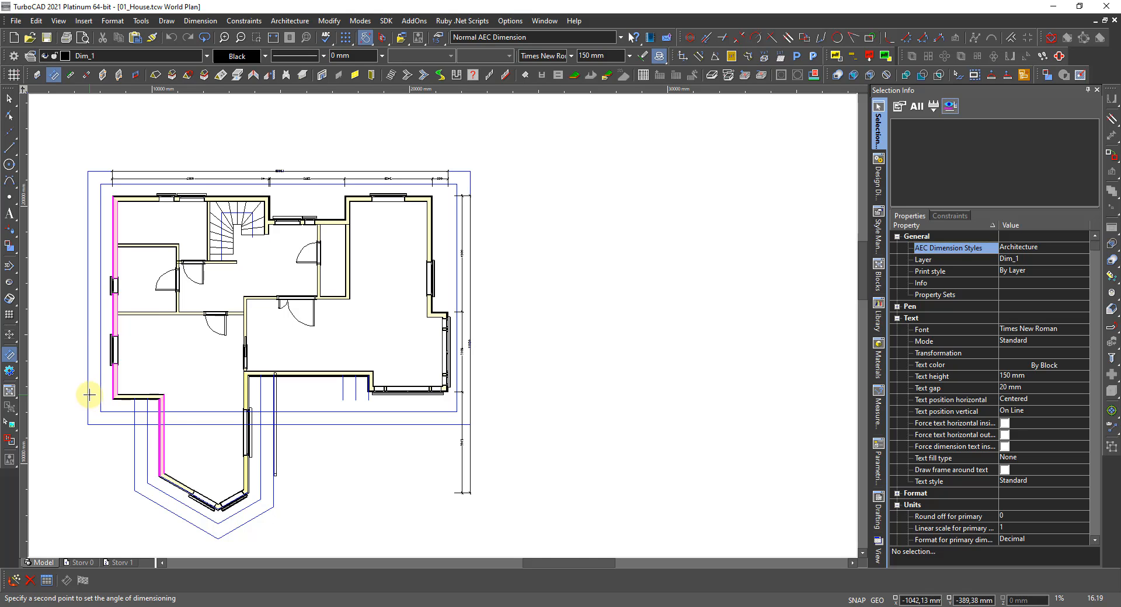
pyautogui.click(89, 395)
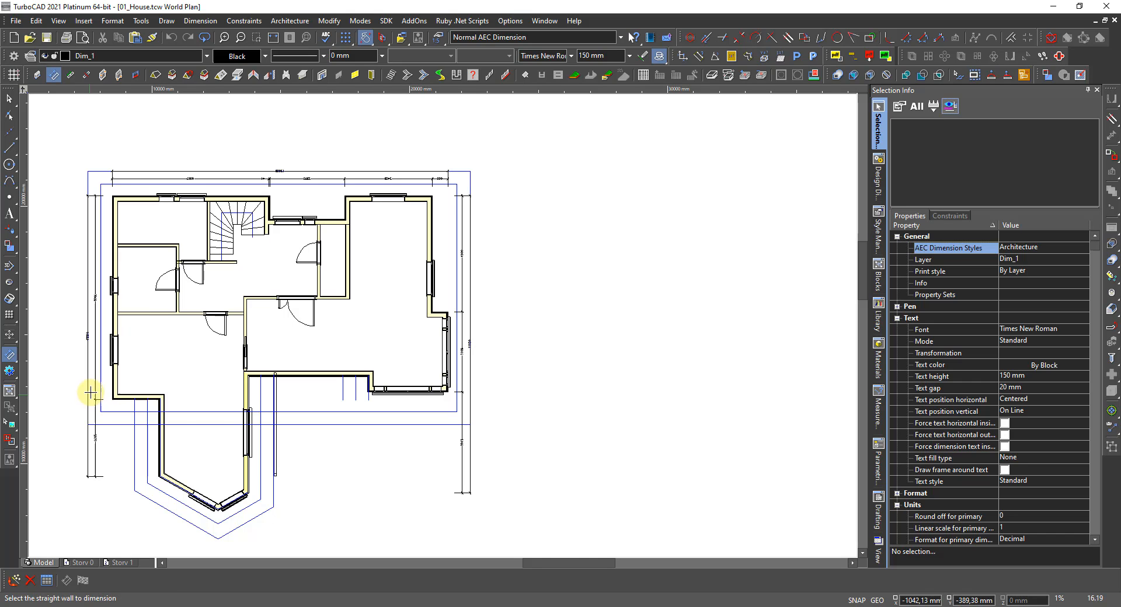
# Dimension the three horizontal lower exterior walls, including the window wall in the lower-right corner, placing the chains below that window wall.
pyautogui.click(125, 397)
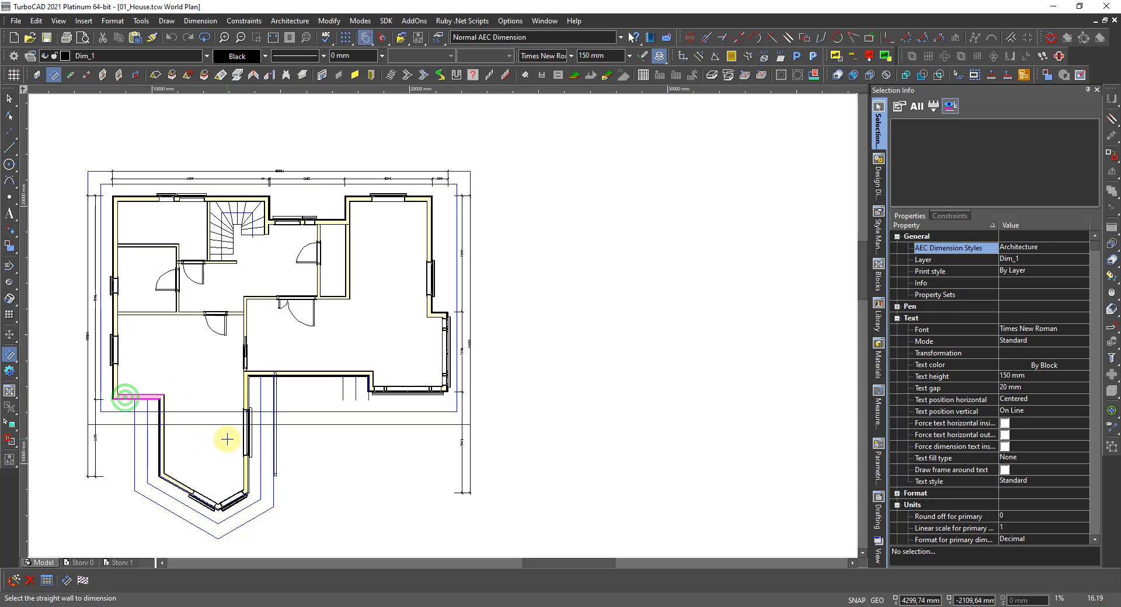
pyautogui.click(292, 372)
pyautogui.scroll(3, 400, 391)
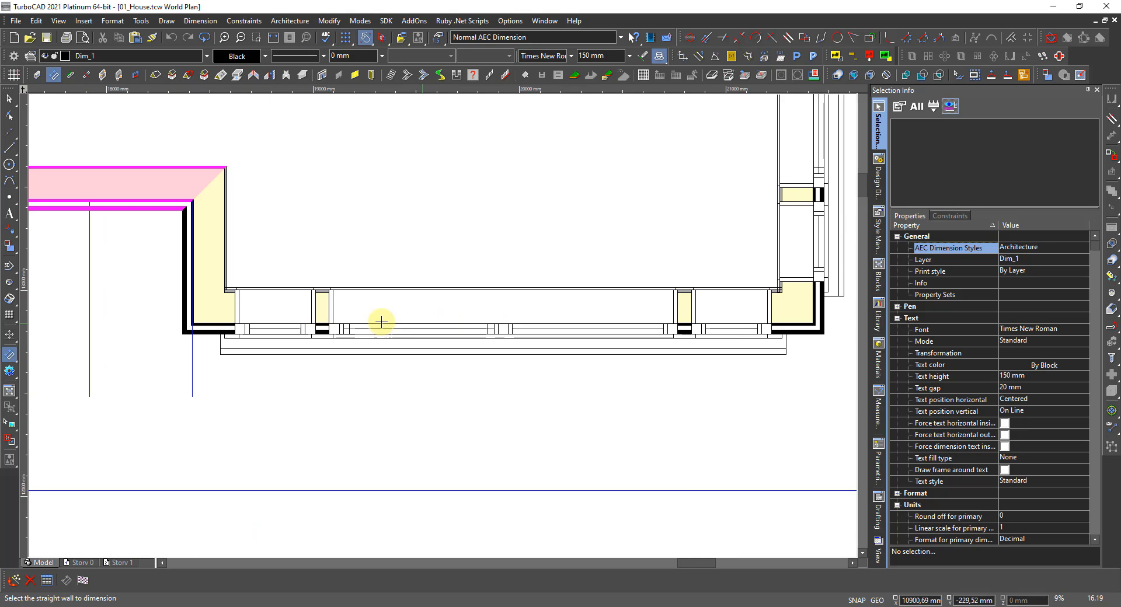
pyautogui.click(325, 316)
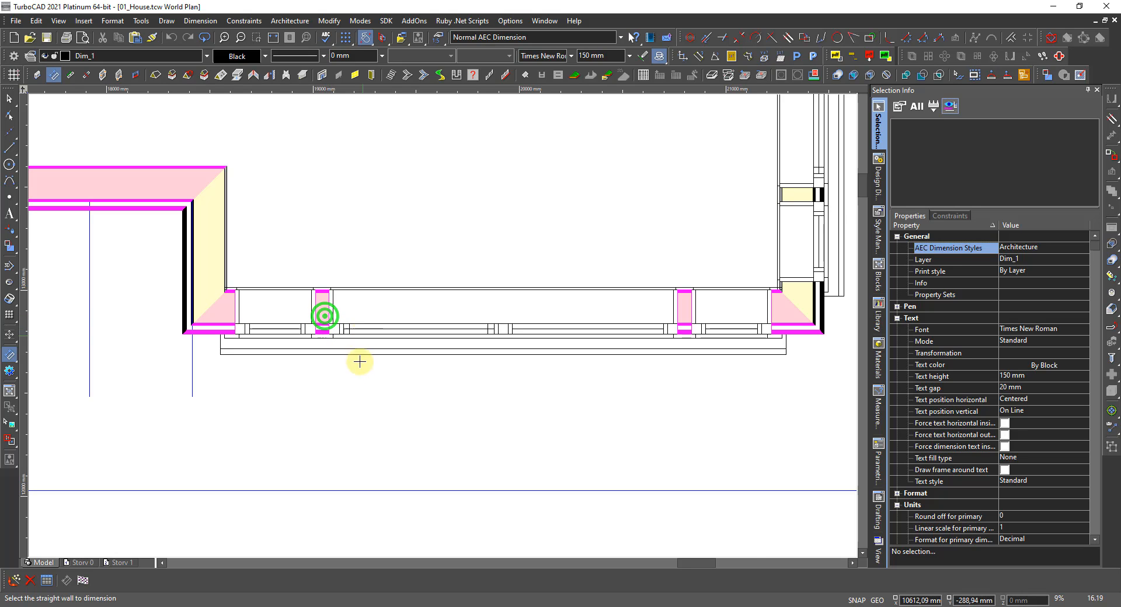
pyautogui.scroll(-3, 380, 389)
pyautogui.rightClick(449, 332)
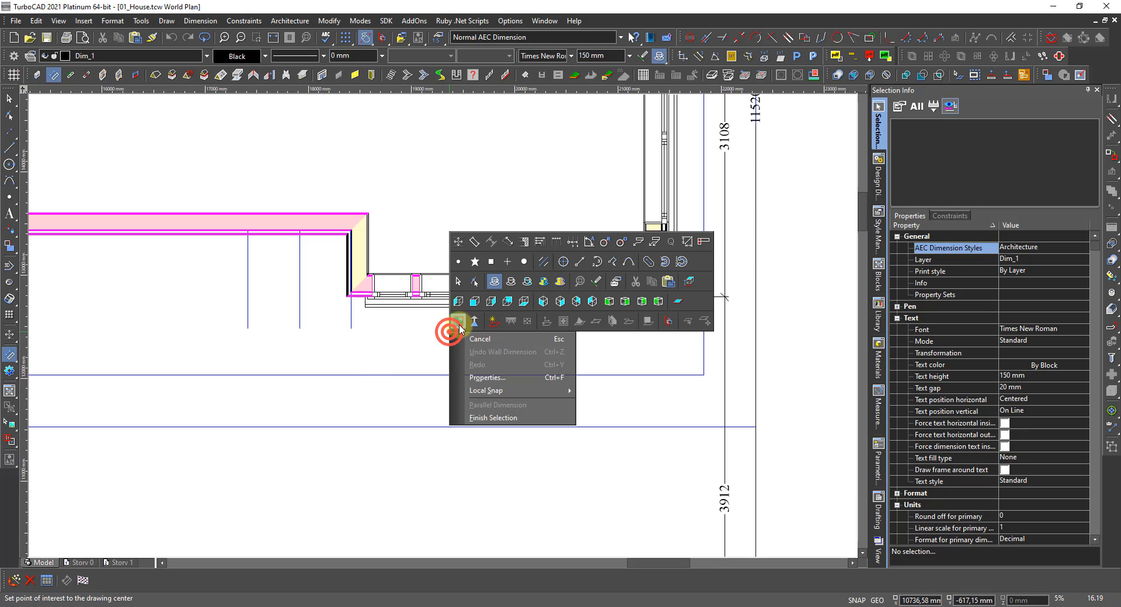
pyautogui.click(492, 418)
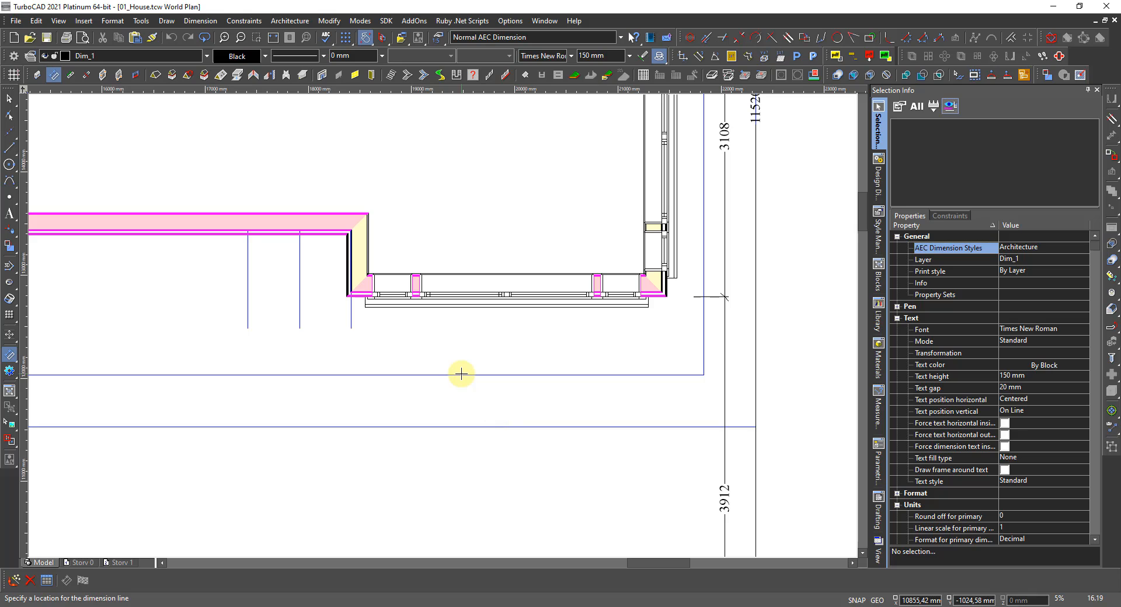
pyautogui.click(462, 426)
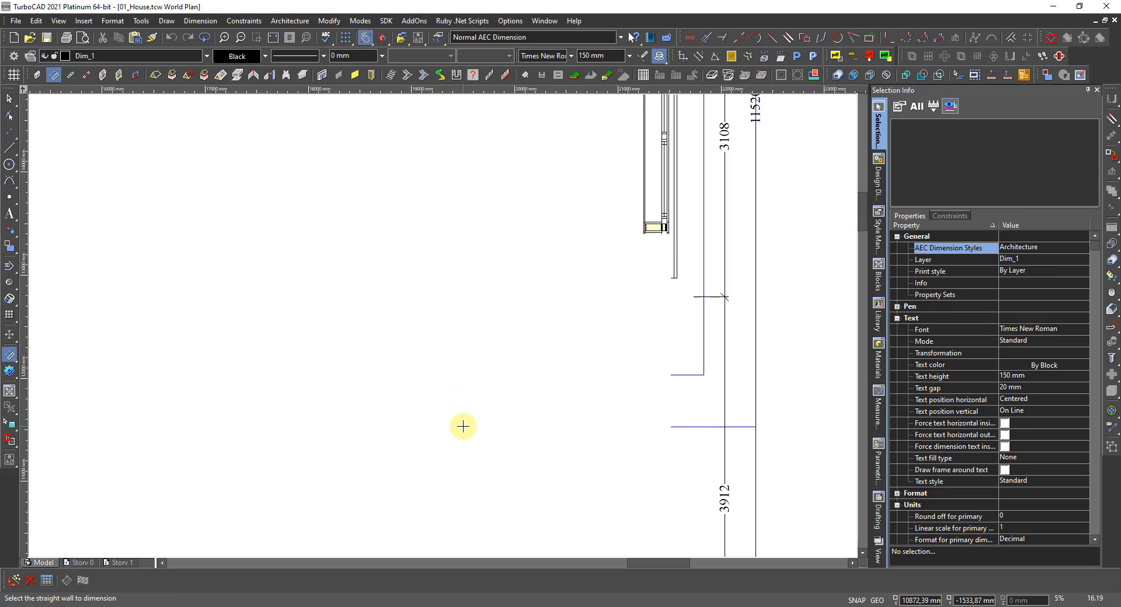
pyautogui.scroll(-3, 443, 326)
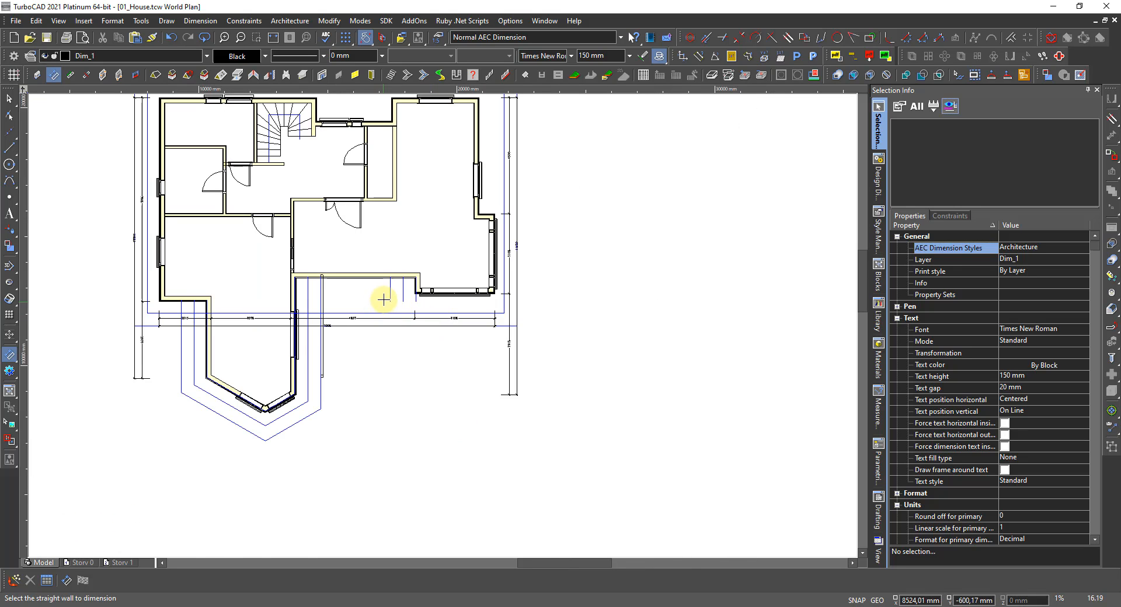
# Dimension the short vertical wall beside the lower-right window wall, placing the chains at the leftmost of the nearby blue guide lines.
pyautogui.scroll(3, 383, 300)
pyautogui.click(571, 279)
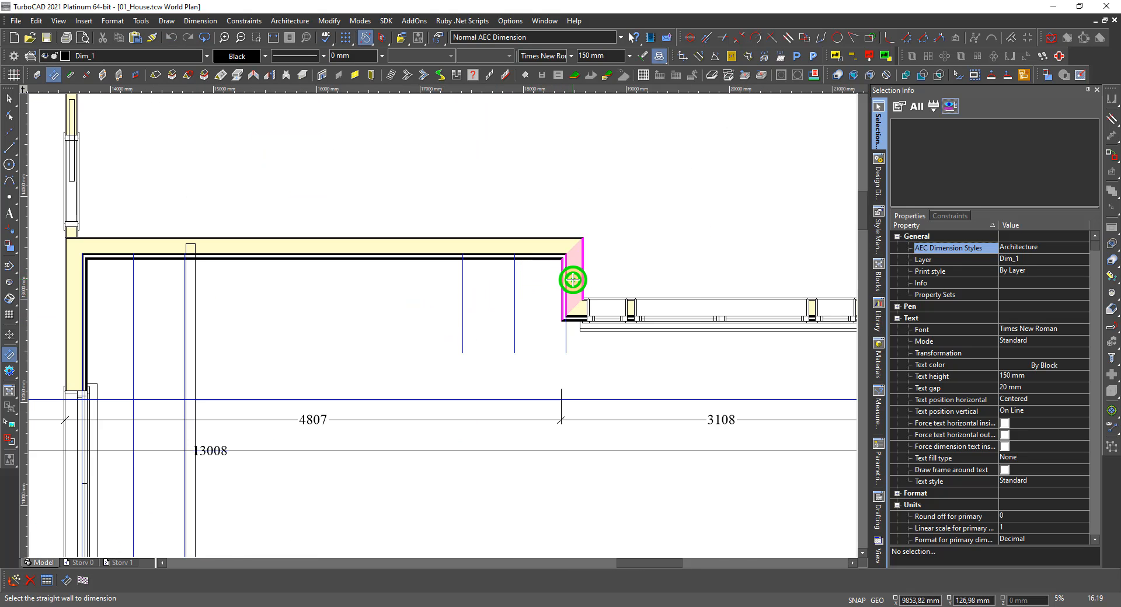
pyautogui.rightClick(571, 280)
pyautogui.click(604, 367)
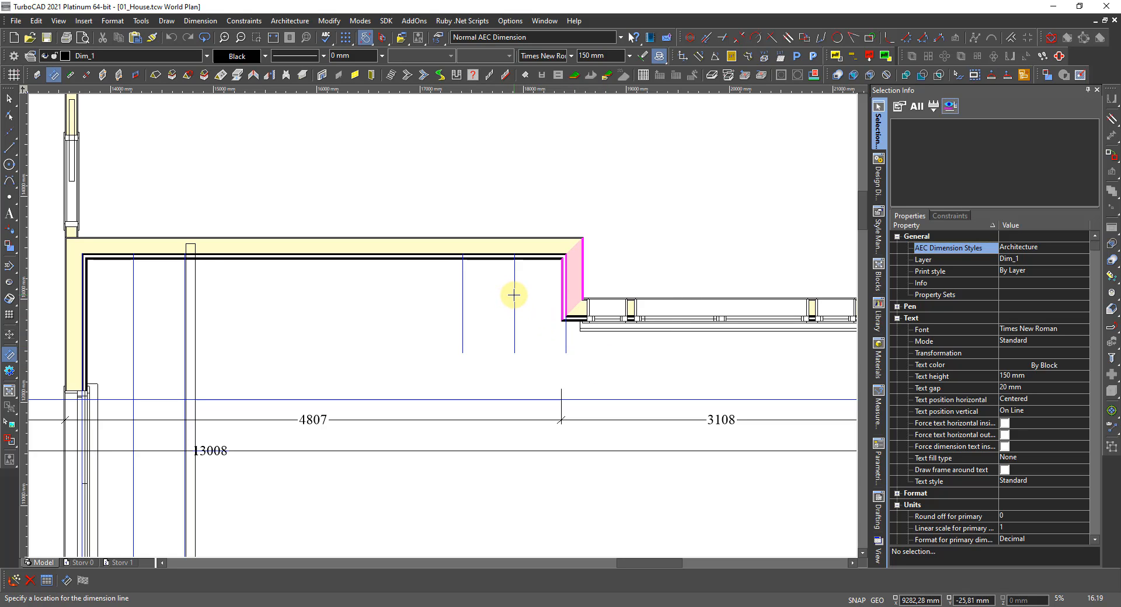
pyautogui.click(465, 299)
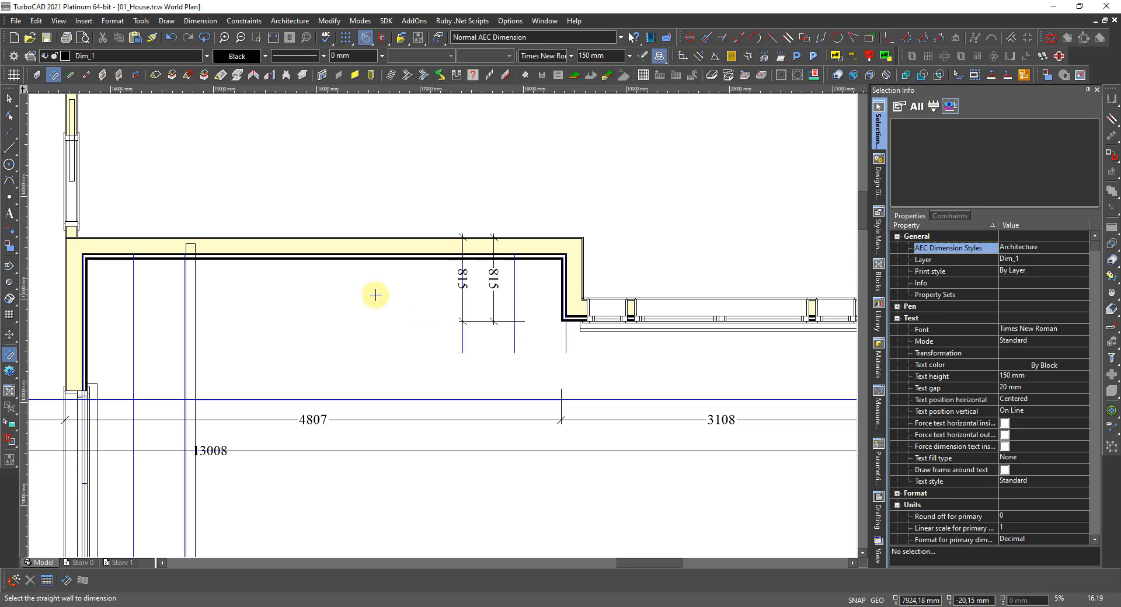
pyautogui.scroll(-5, 441, 324)
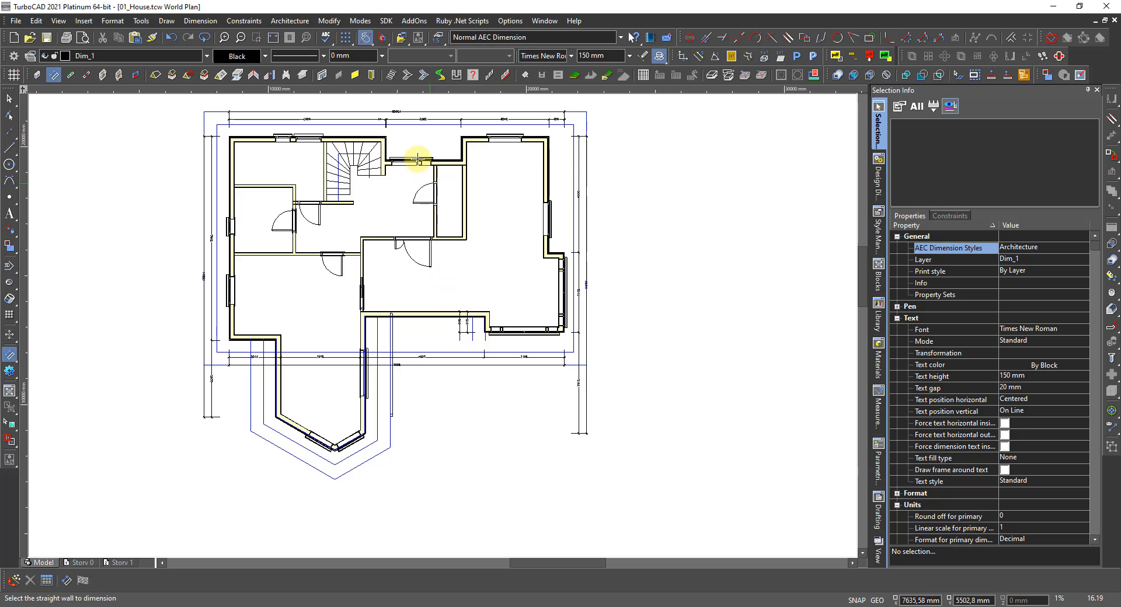
pyautogui.scroll(2, 388, 137)
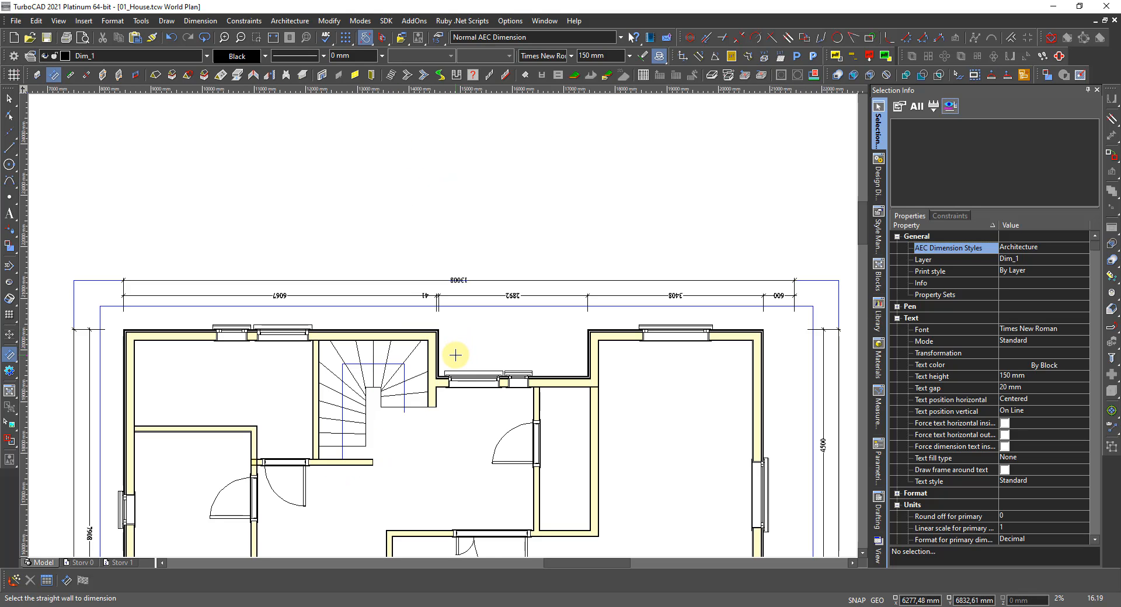
pyautogui.scroll(3, 455, 355)
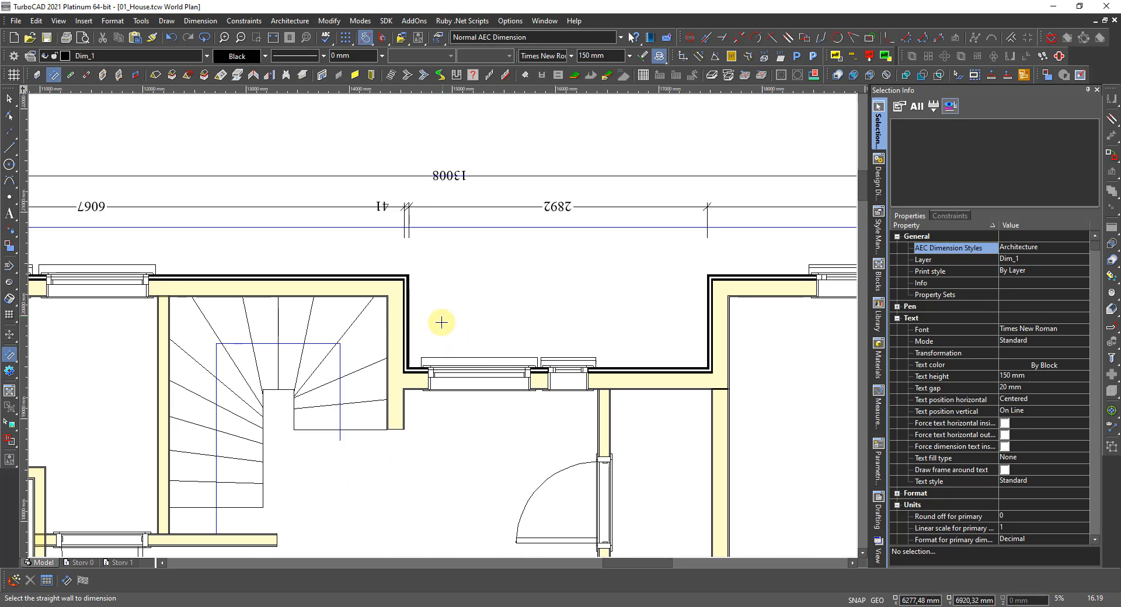
pyautogui.rightClick(396, 325)
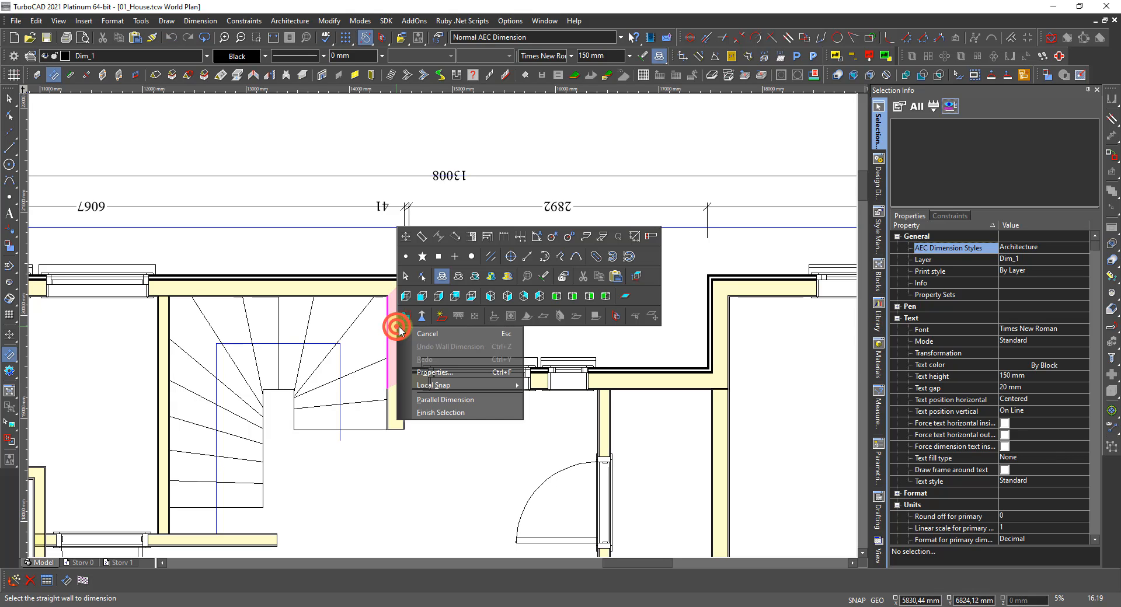
pyautogui.click(440, 412)
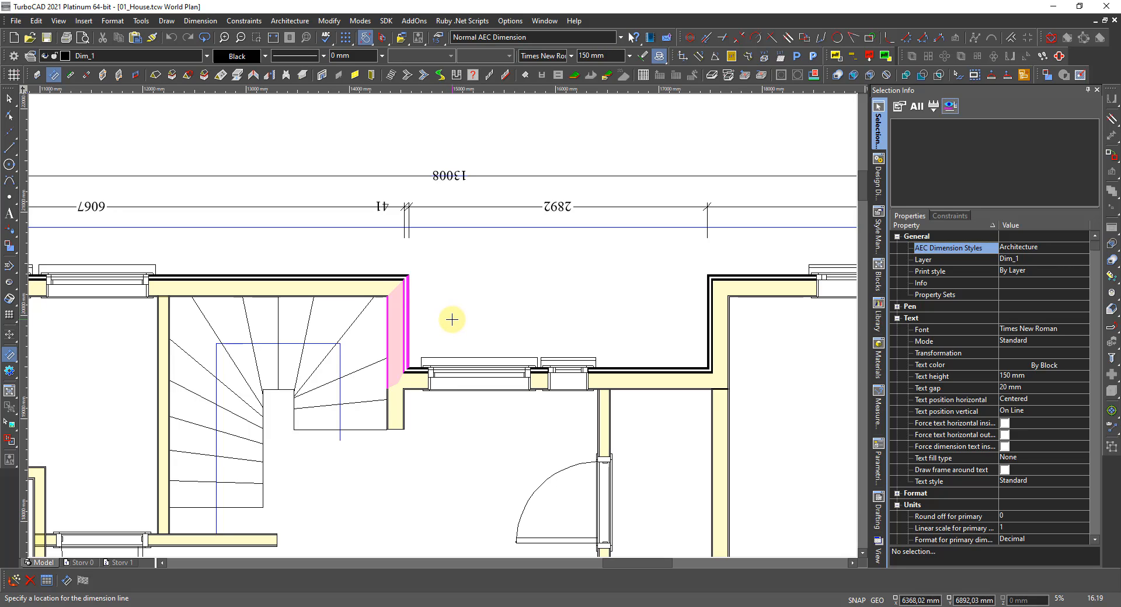
pyautogui.click(452, 319)
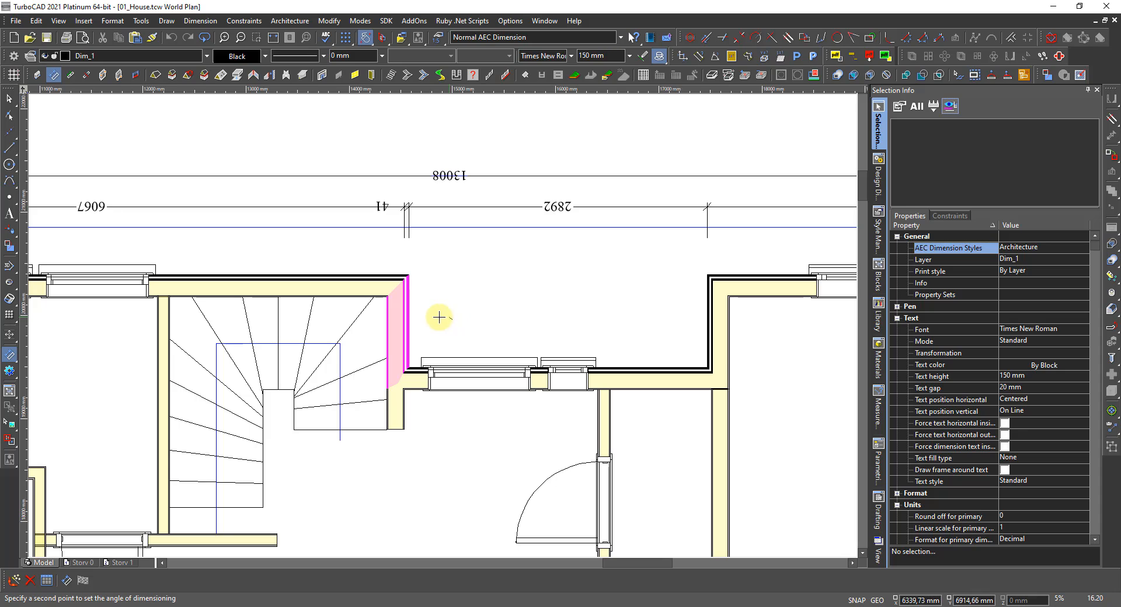
pyautogui.press('Escape')
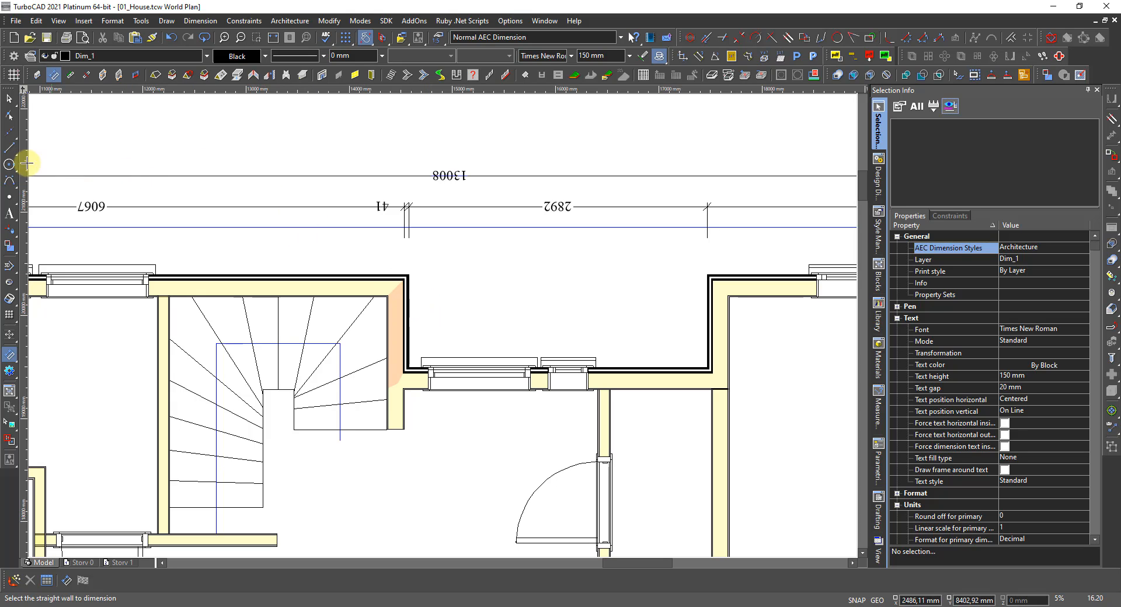
# Draw a vertical line about 1618 mm long downward from the outer left corner of the upper wall recess.
pyautogui.click(10, 148)
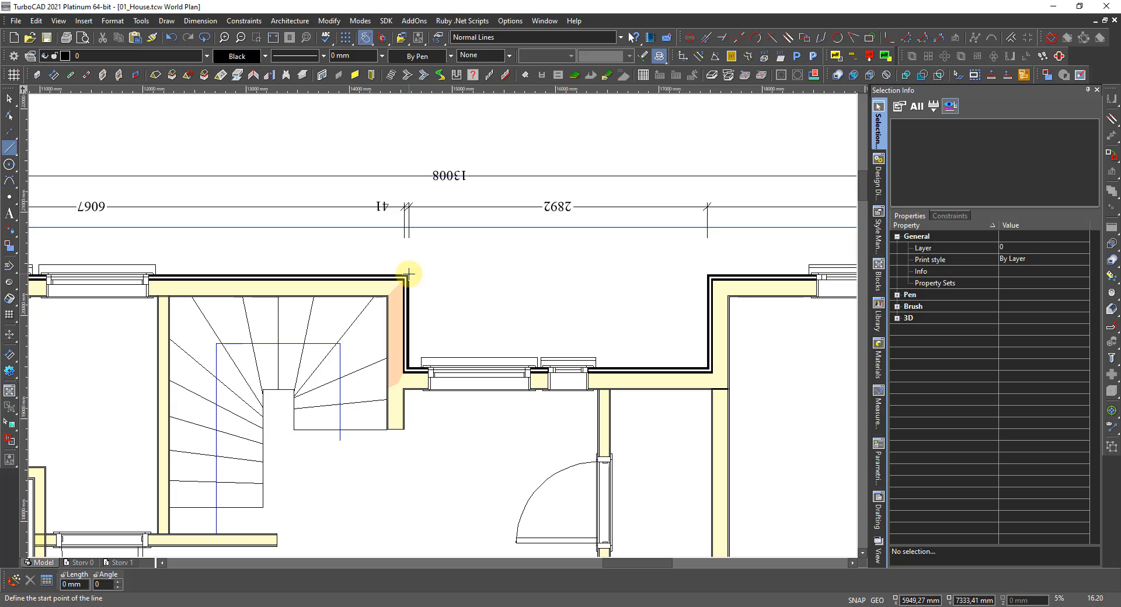
pyautogui.click(409, 274)
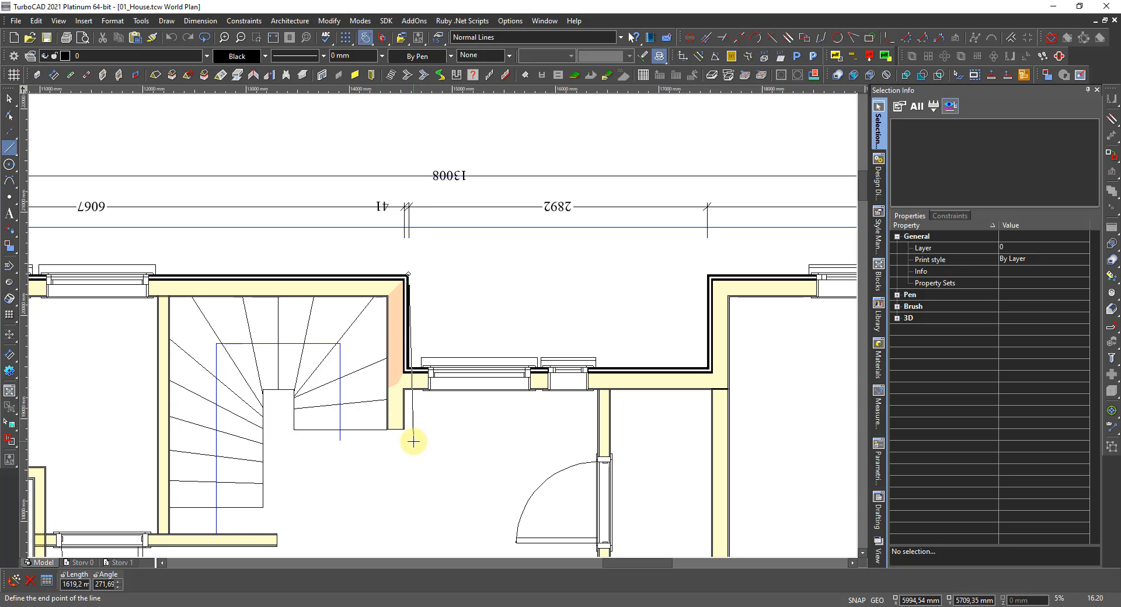
pyautogui.click(413, 441)
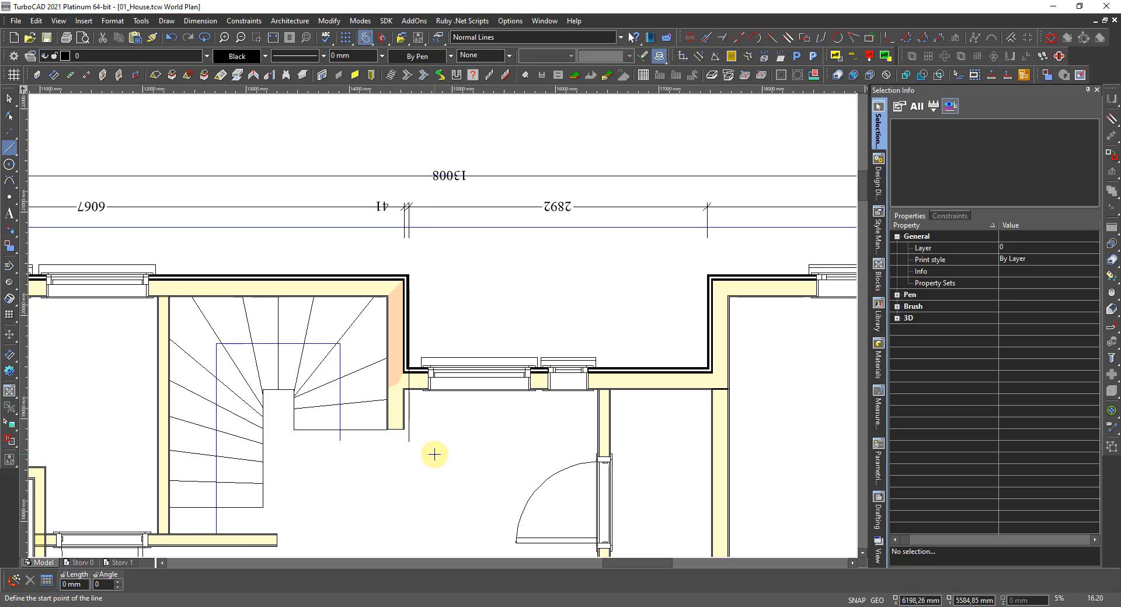
pyautogui.press('Escape')
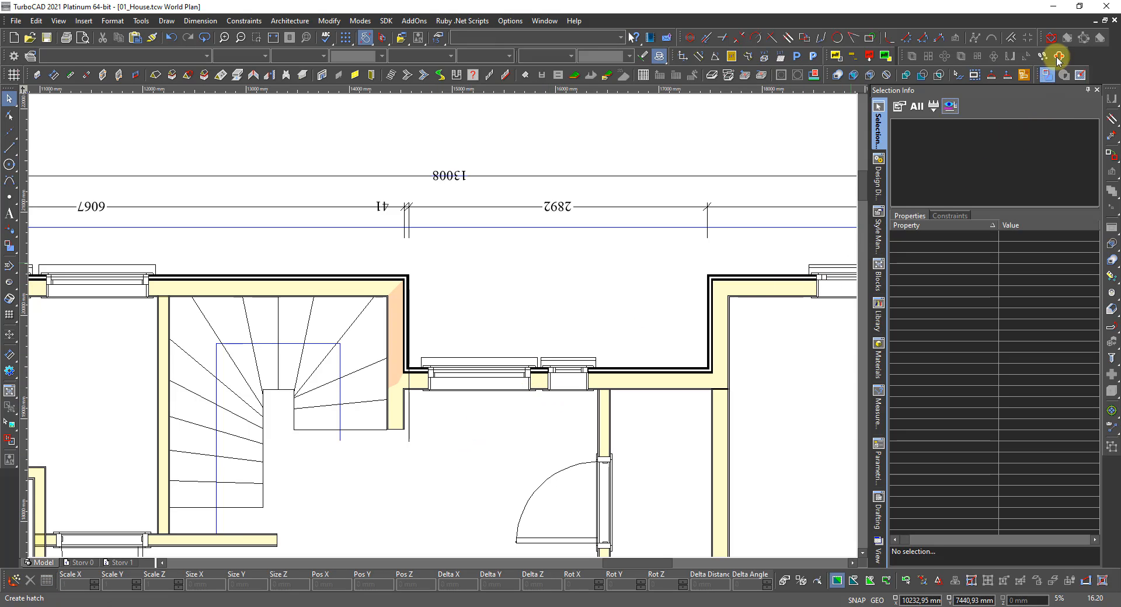
# Offset the vertical line twice to the right at 500 mm spacing and delete the original line at the recess corner.
pyautogui.click(1057, 59)
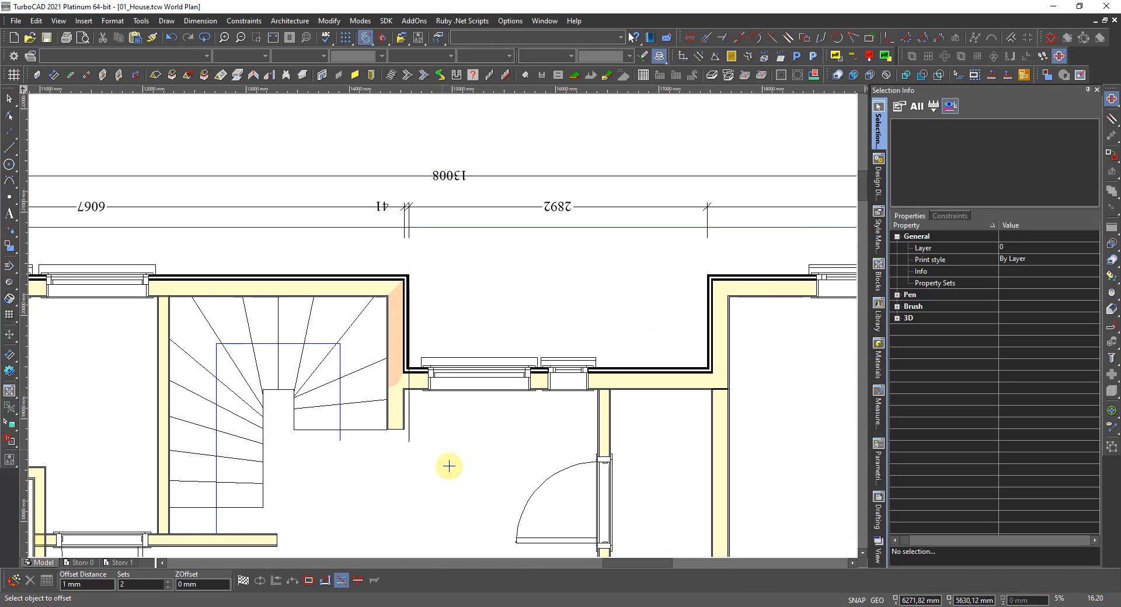
pyautogui.write('500')
pyautogui.press('Return')
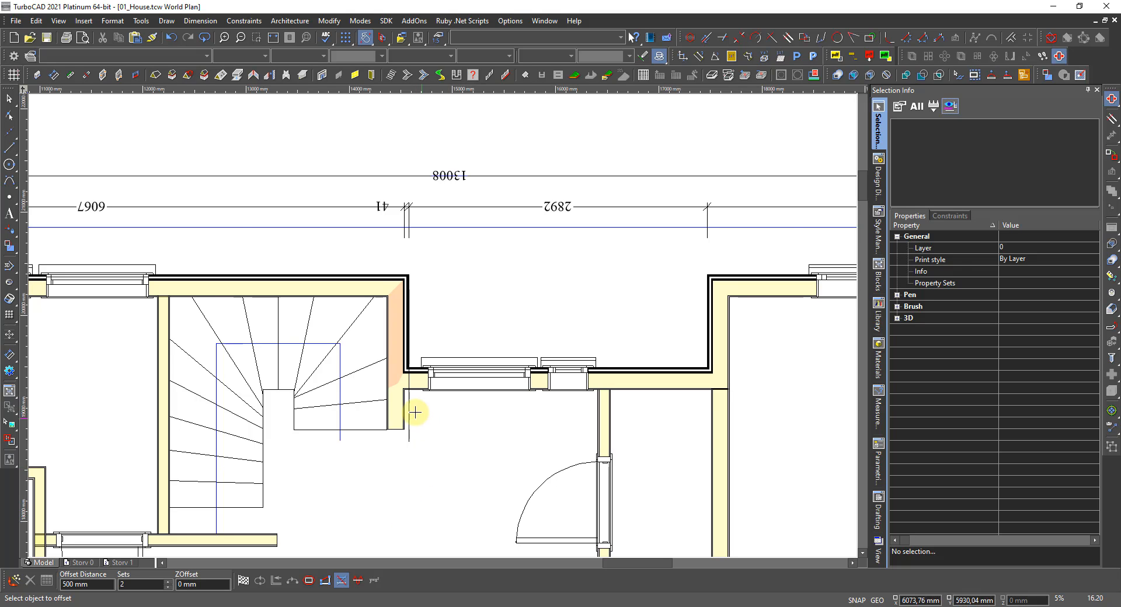
pyautogui.scroll(2, 415, 412)
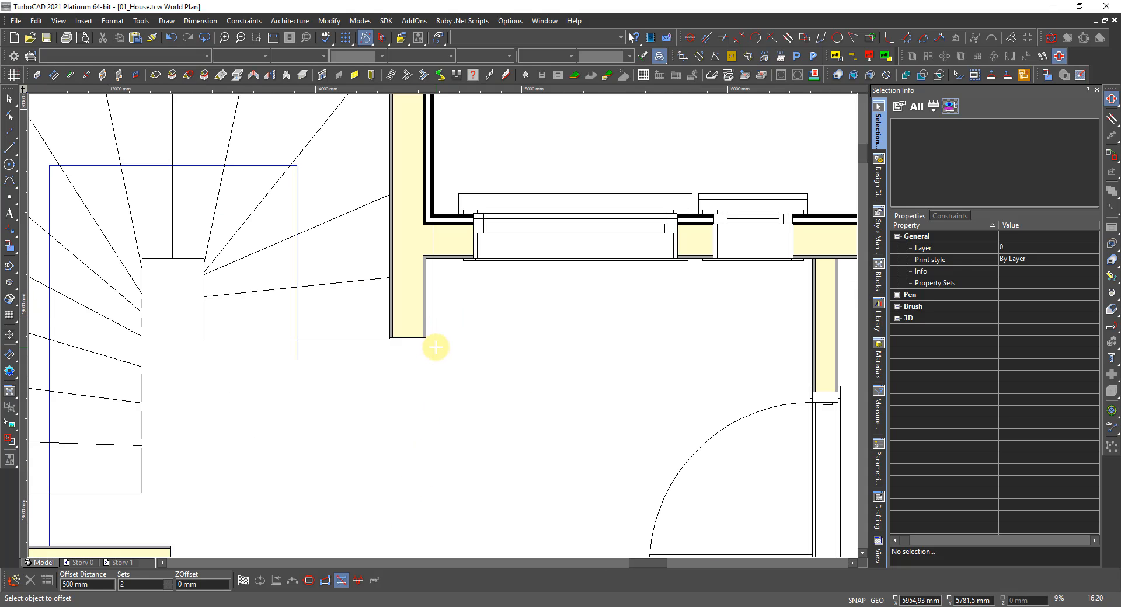
pyautogui.click(433, 348)
pyautogui.click(456, 348)
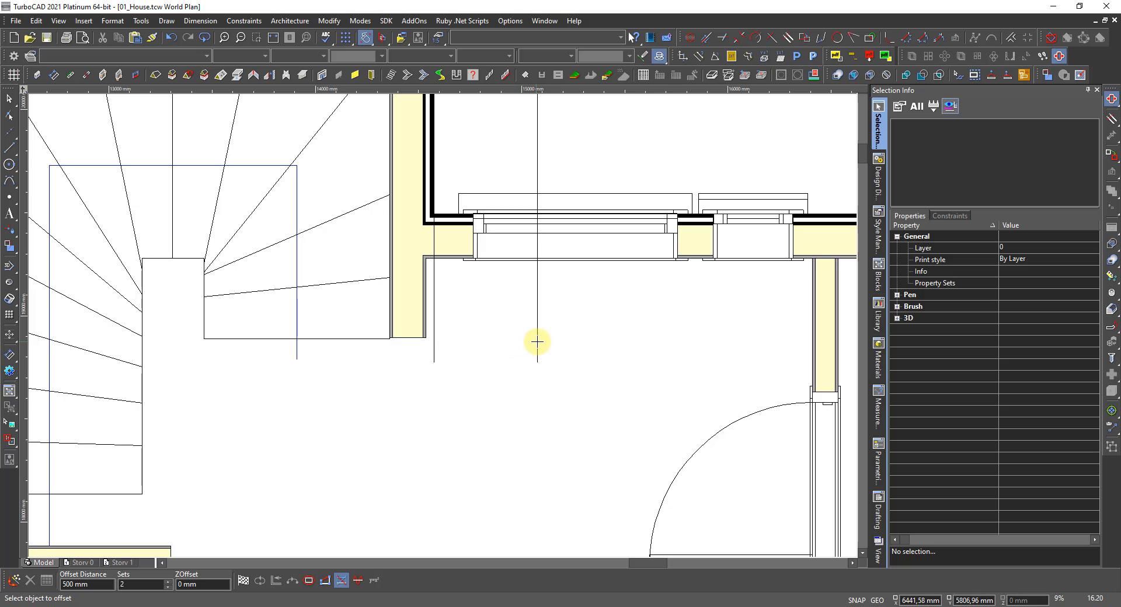
pyautogui.click(537, 342)
pyautogui.click(599, 340)
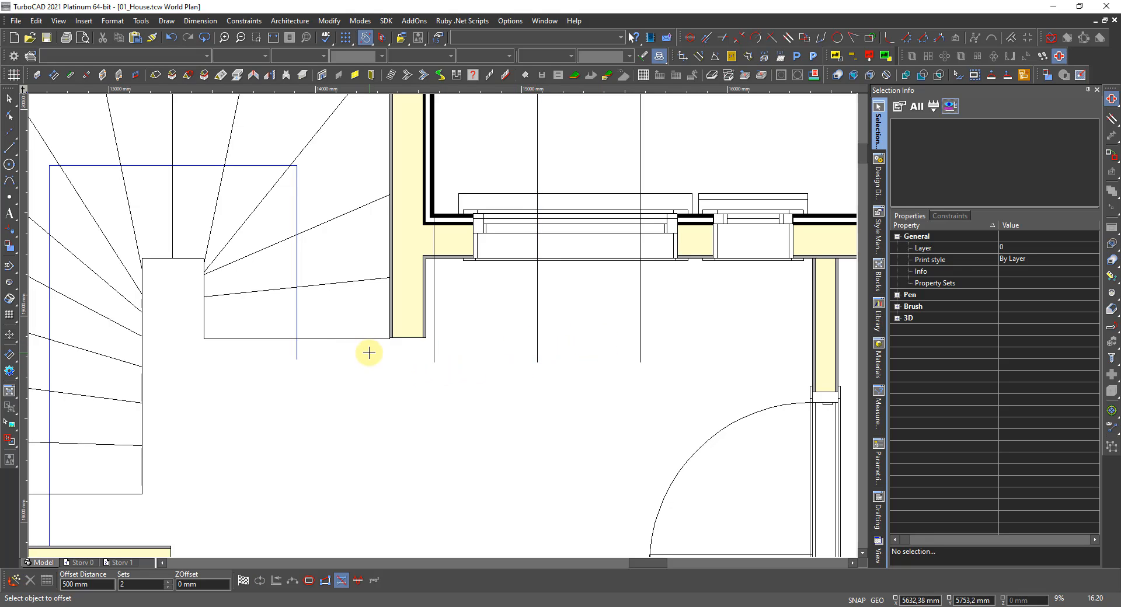
pyautogui.press('Escape')
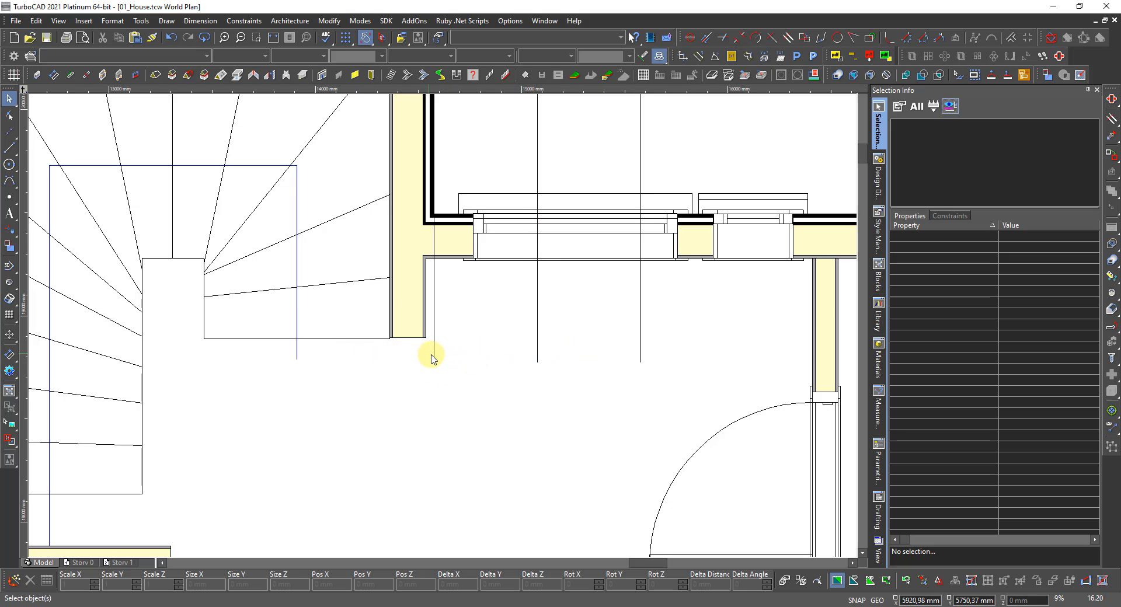
pyautogui.click(432, 357)
pyautogui.press('Delete')
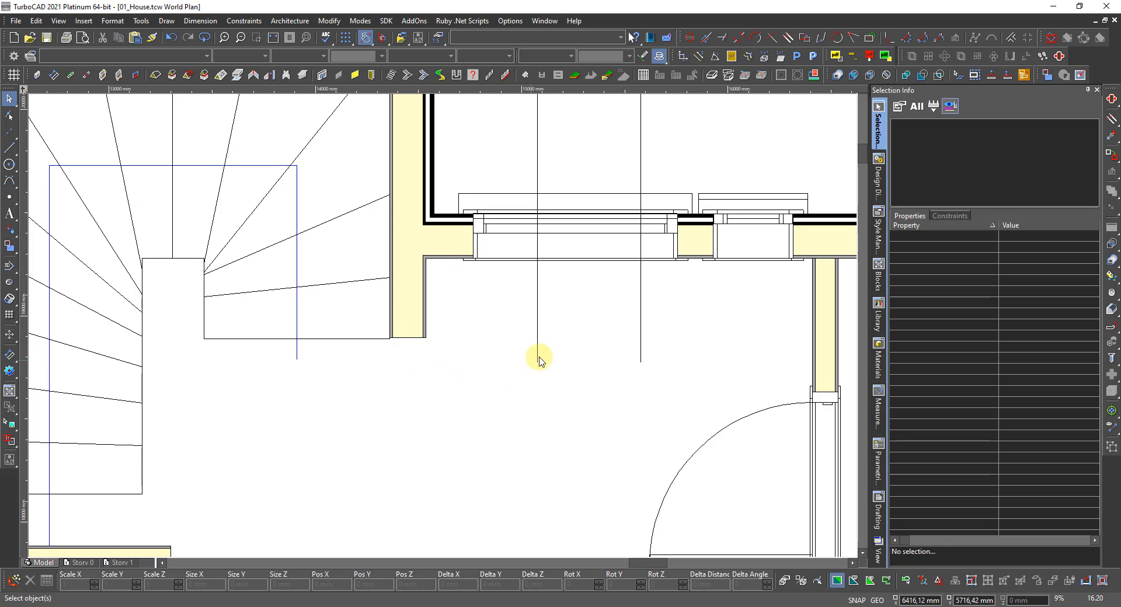
# Color the two offset lines in the upper recess blue and assign them to the DimBase layer.
pyautogui.moveTo(658, 318); pyautogui.dragTo(519, 339)
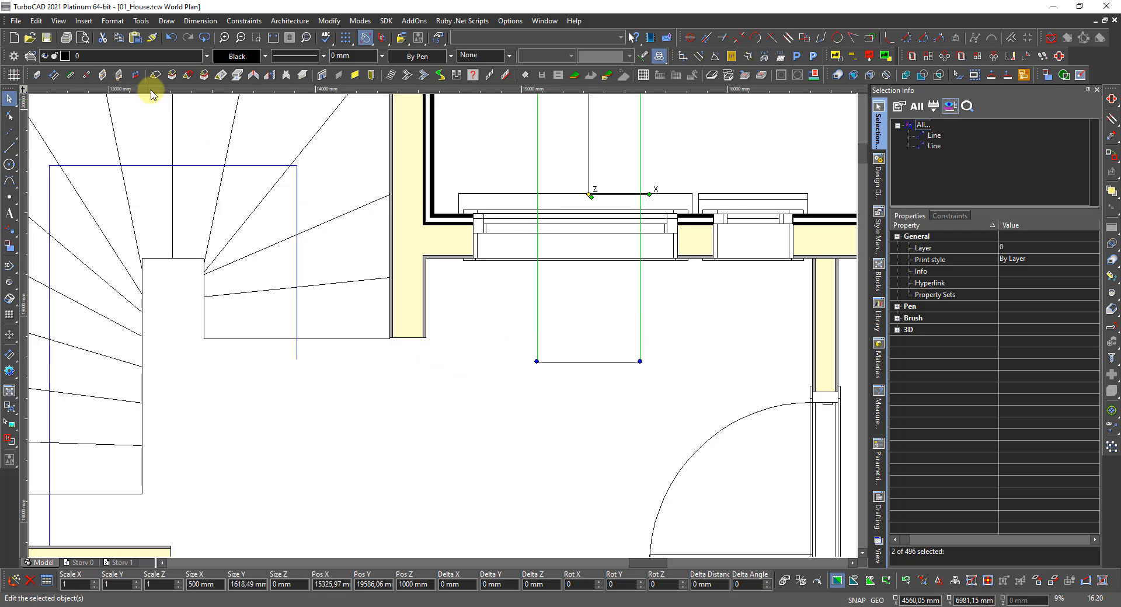
pyautogui.click(236, 57)
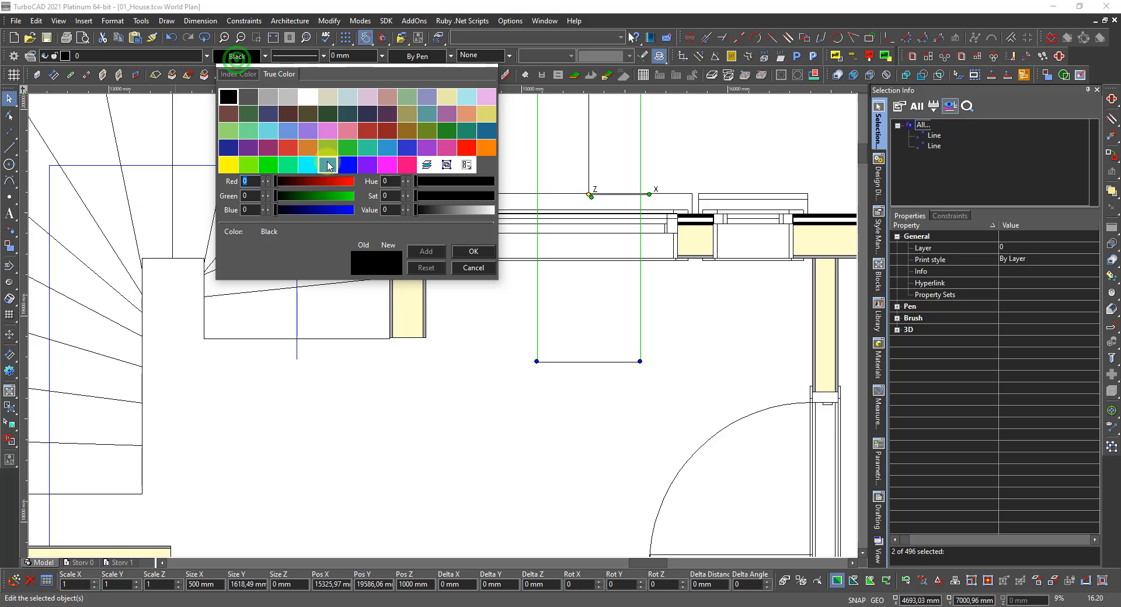
pyautogui.click(346, 164)
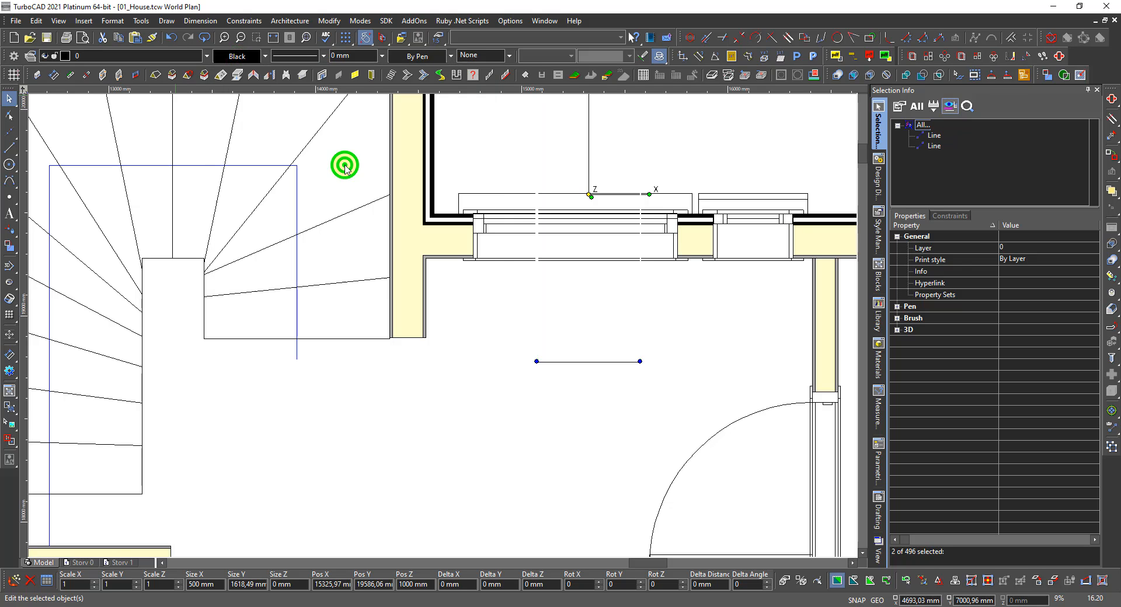
pyautogui.click(880, 182)
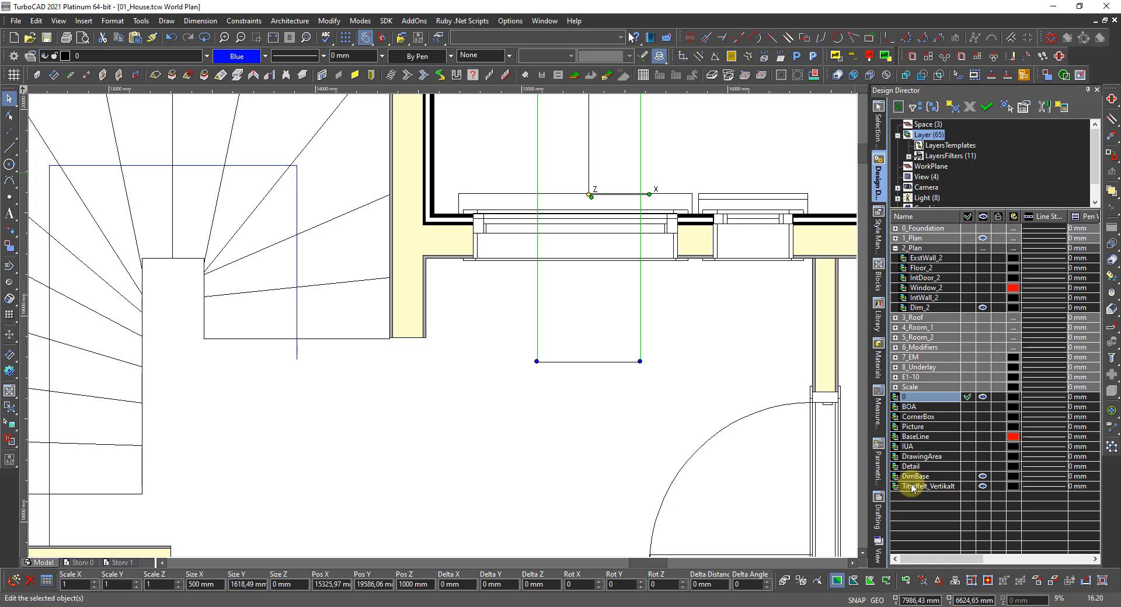
pyautogui.click(967, 476)
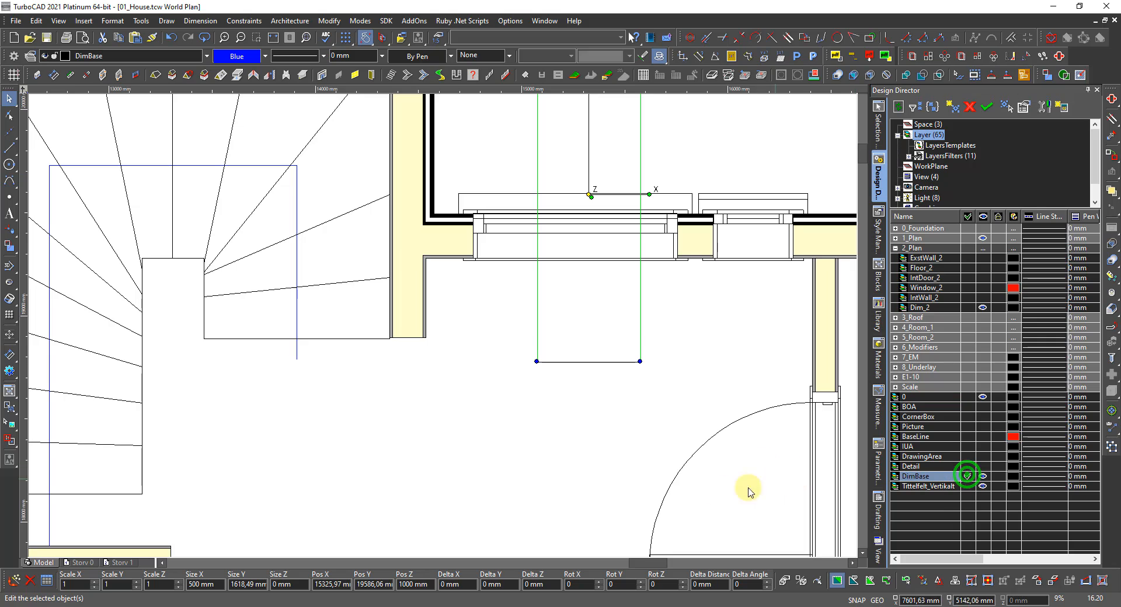
pyautogui.click(443, 456)
# Dimension the left side wall of the upper recess, placing the vertical chains at the two blue guide lines inside the recess.
pyautogui.scroll(-3, 443, 455)
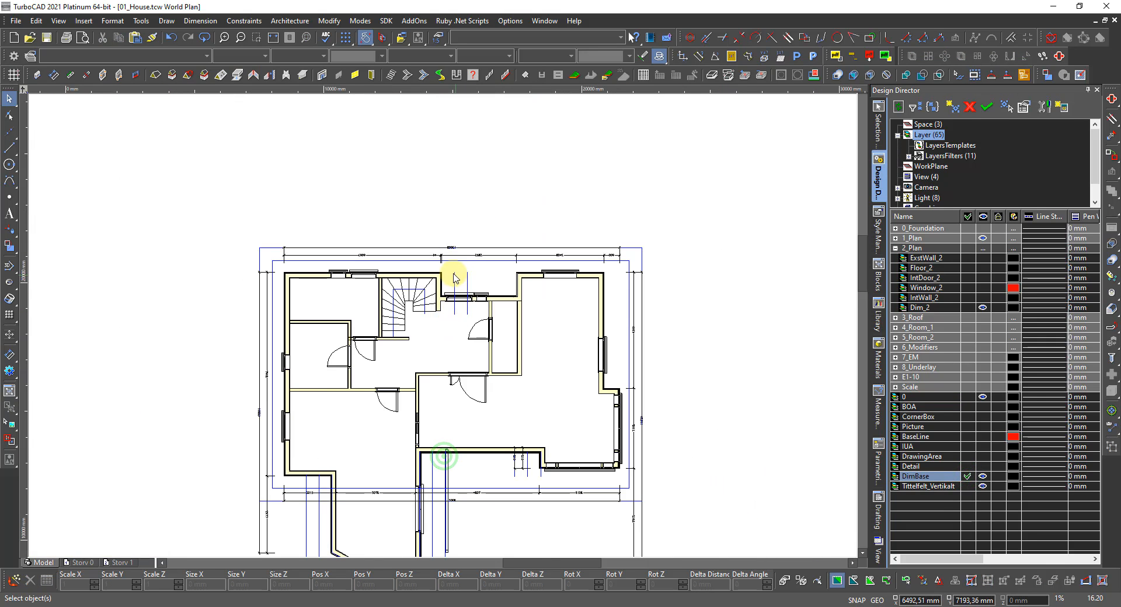
pyautogui.scroll(1, 455, 276)
pyautogui.scroll(1, 443, 329)
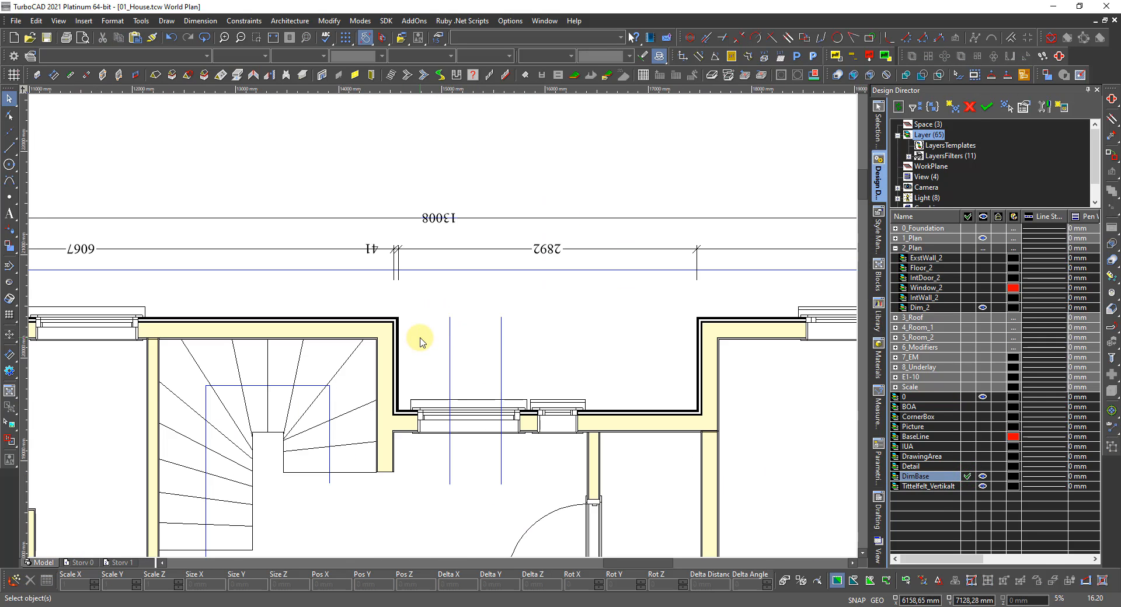
pyautogui.rightClick(421, 342)
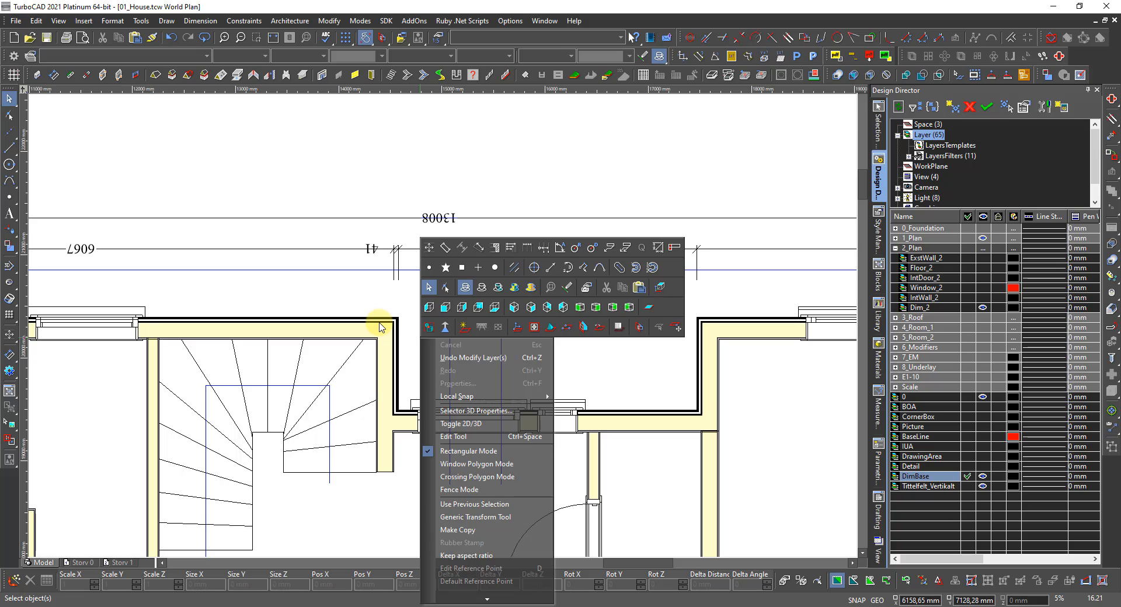
pyautogui.click(360, 201)
pyautogui.click(55, 76)
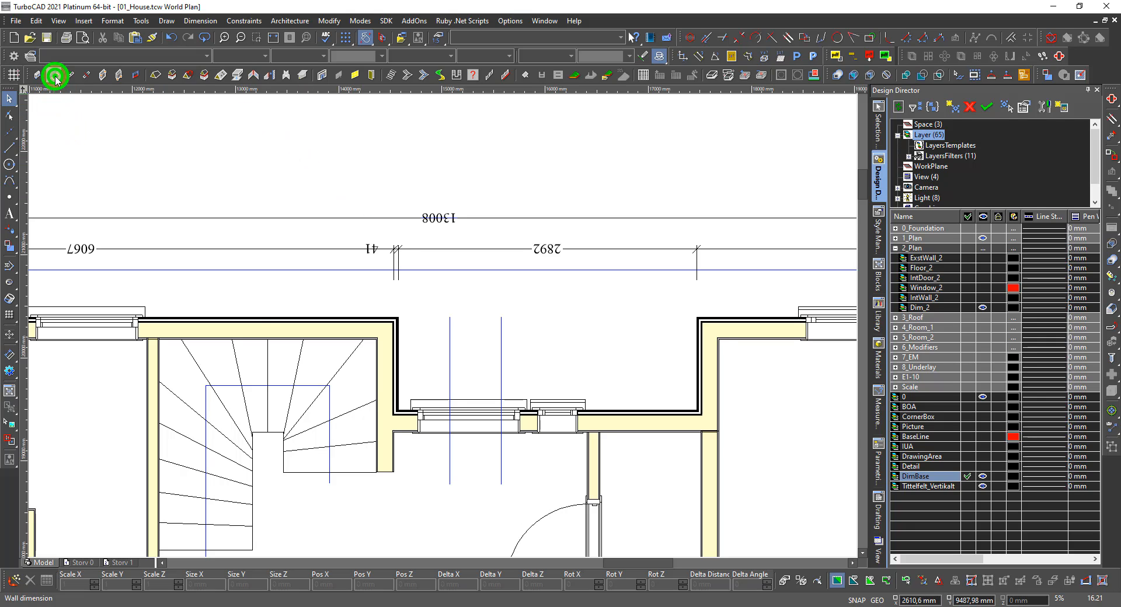
pyautogui.click(376, 367)
pyautogui.rightClick(380, 365)
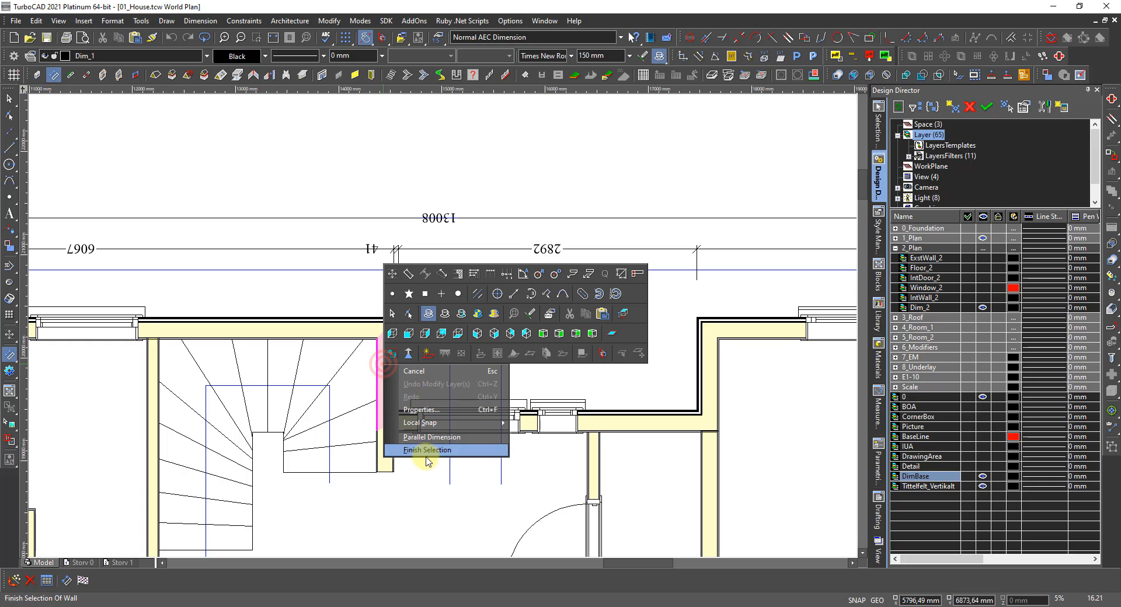
pyautogui.click(427, 450)
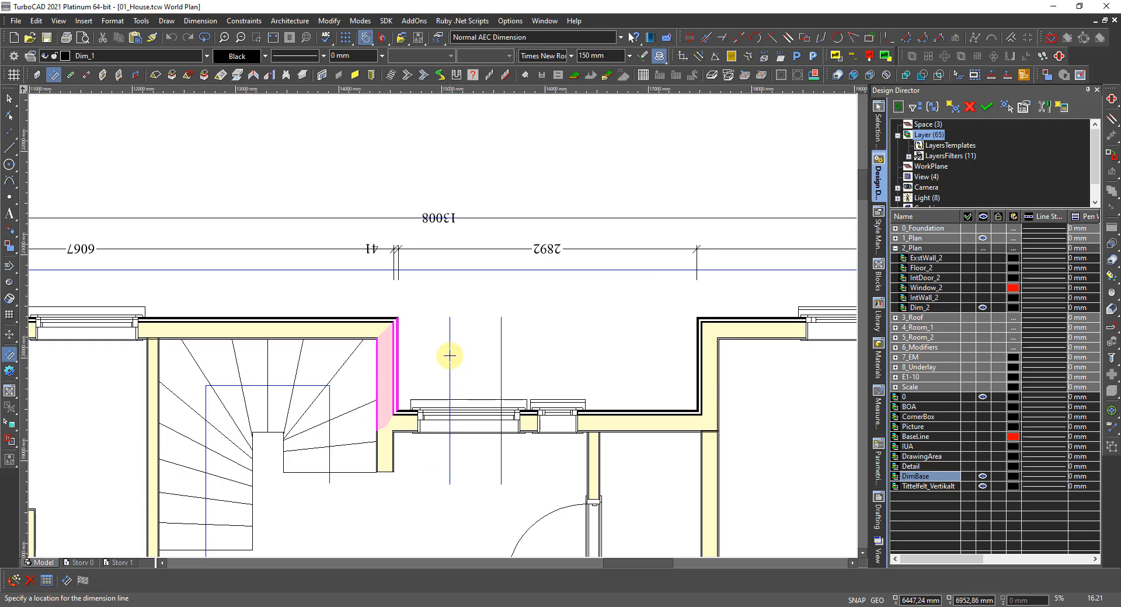
pyautogui.click(450, 356)
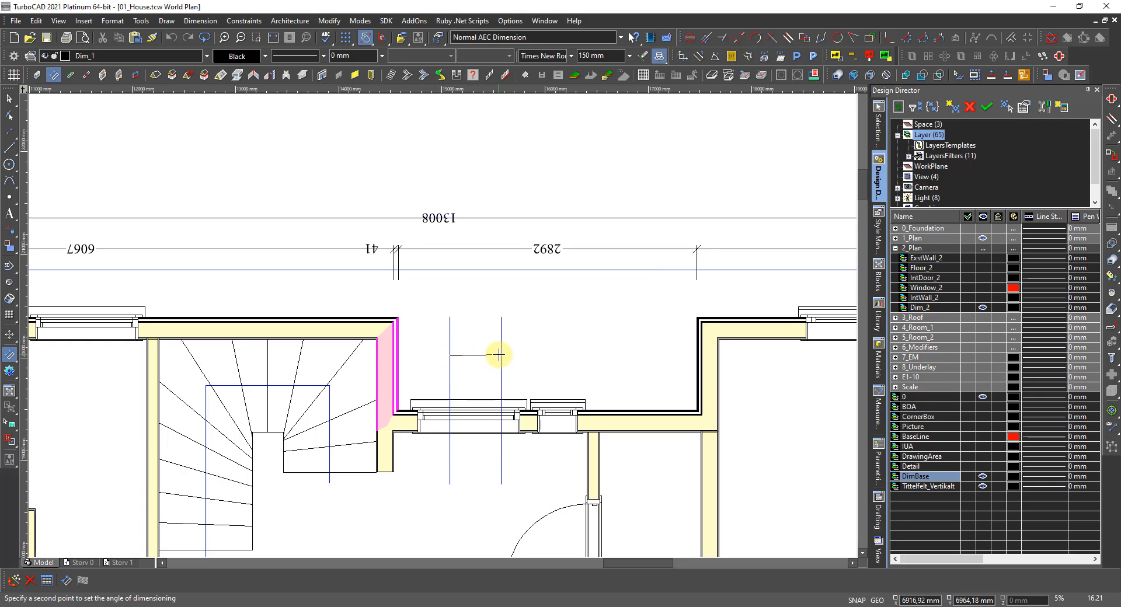
pyautogui.click(500, 354)
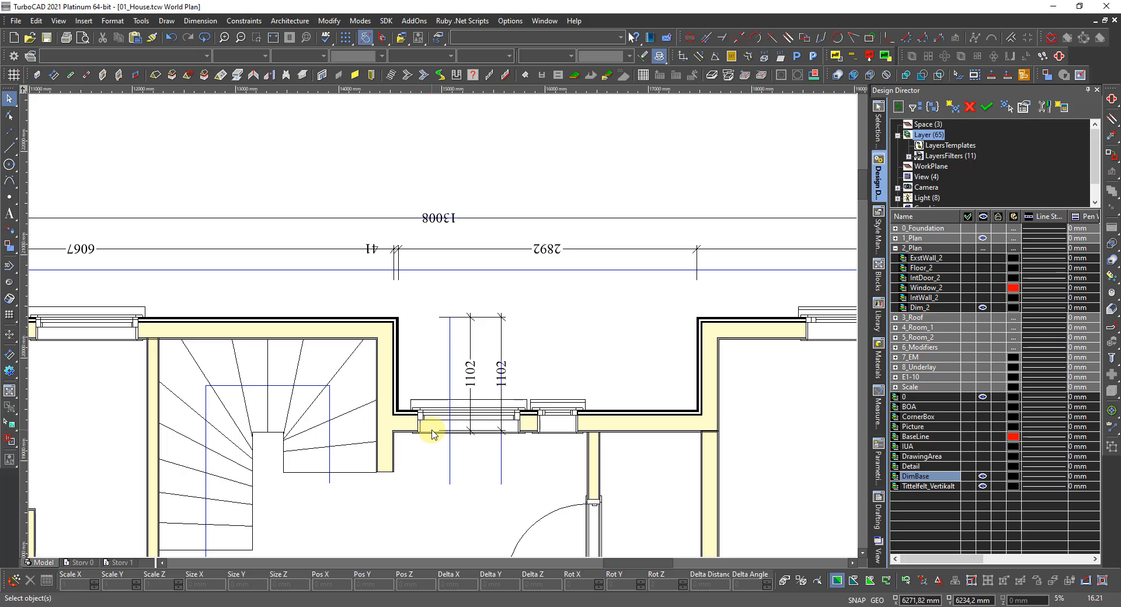
pyautogui.scroll(-4, 442, 321)
pyautogui.scroll(2, 434, 349)
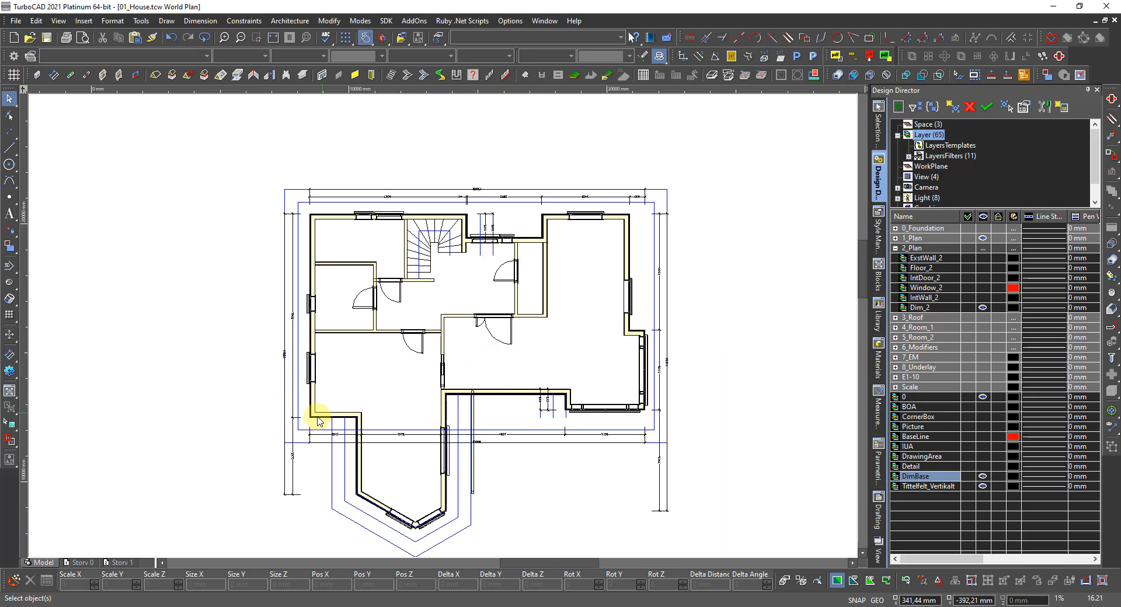
# Dimension the left and right side walls of the lower bay, placing the vertical chains from the inner blue guide lines.
pyautogui.scroll(2, 325, 425)
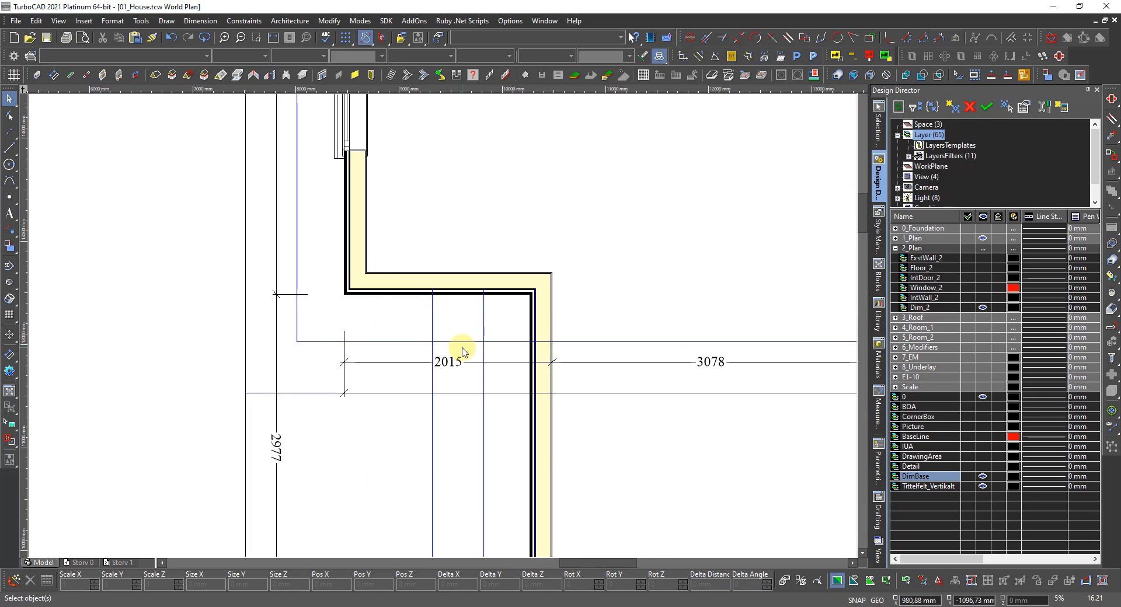
pyautogui.scroll(-1, 461, 350)
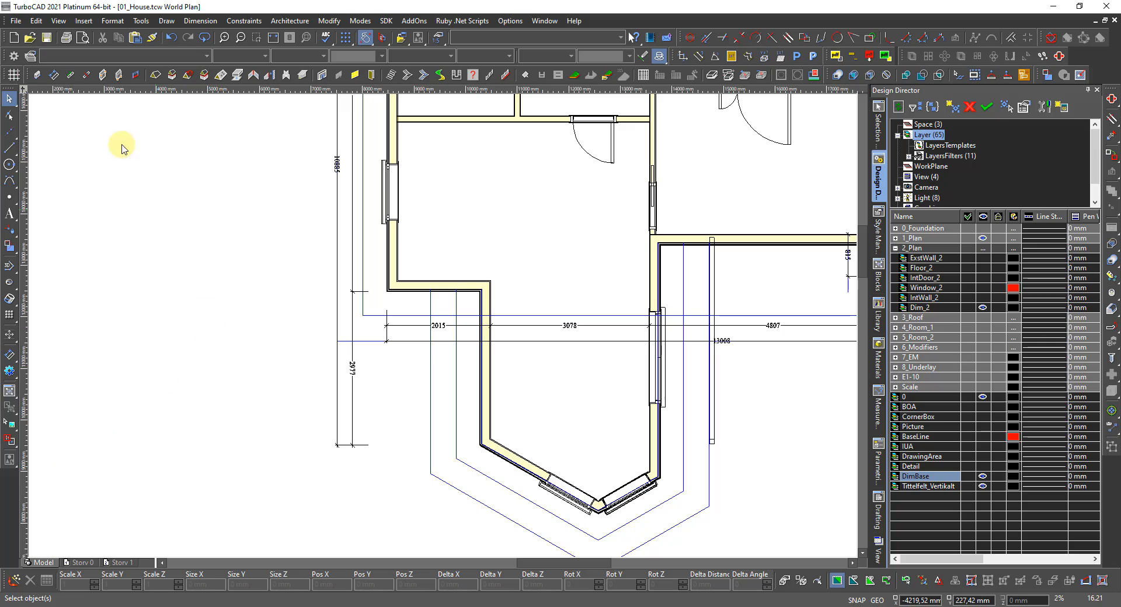
pyautogui.click(53, 75)
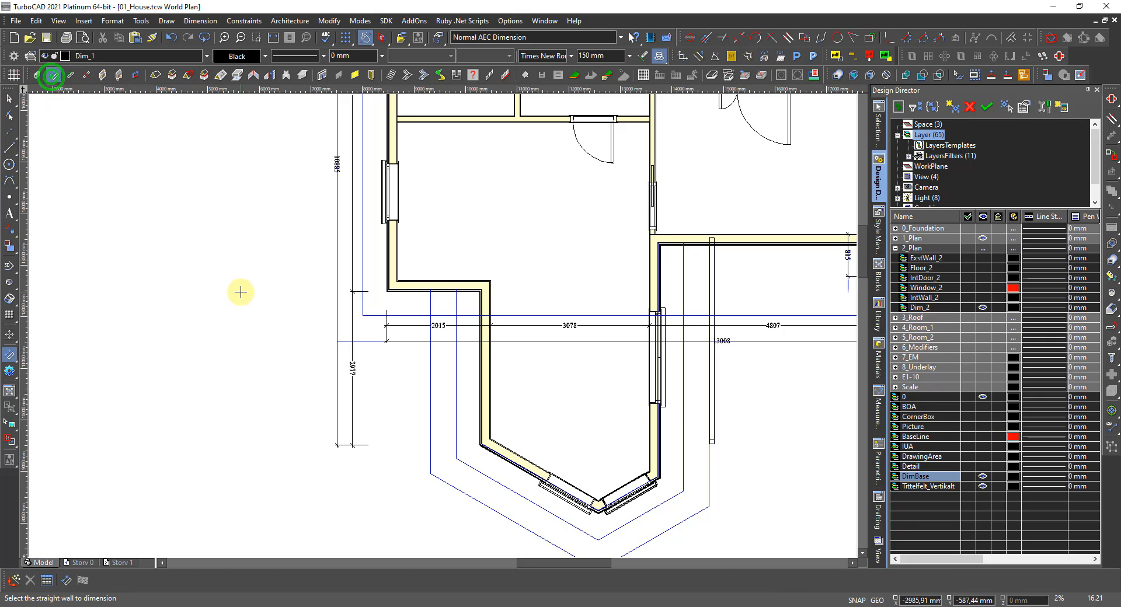
pyautogui.click(60, 579)
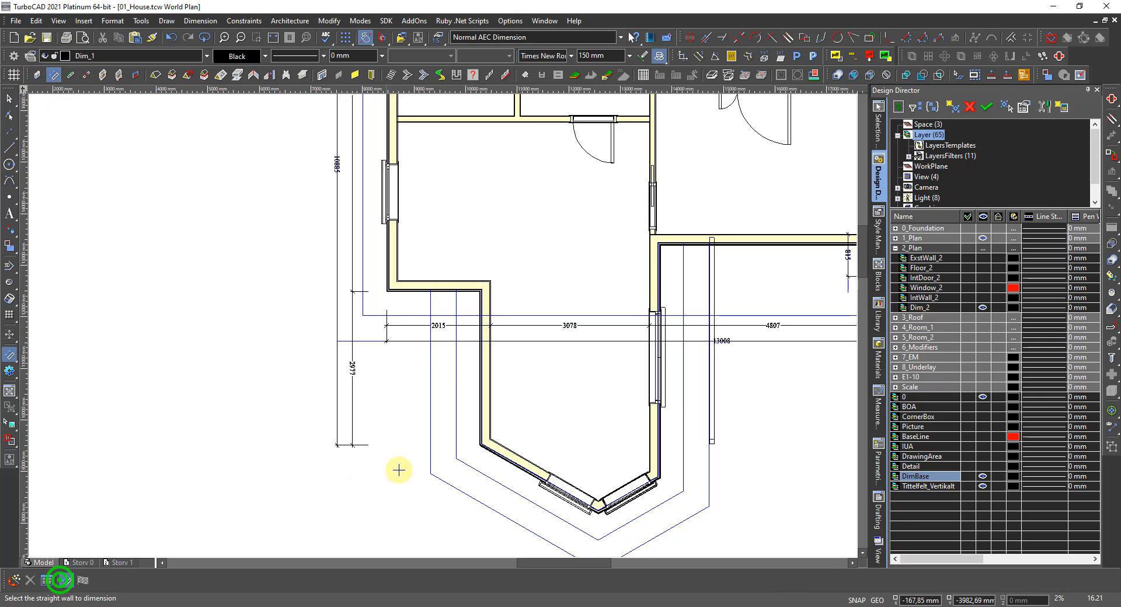
pyautogui.click(484, 361)
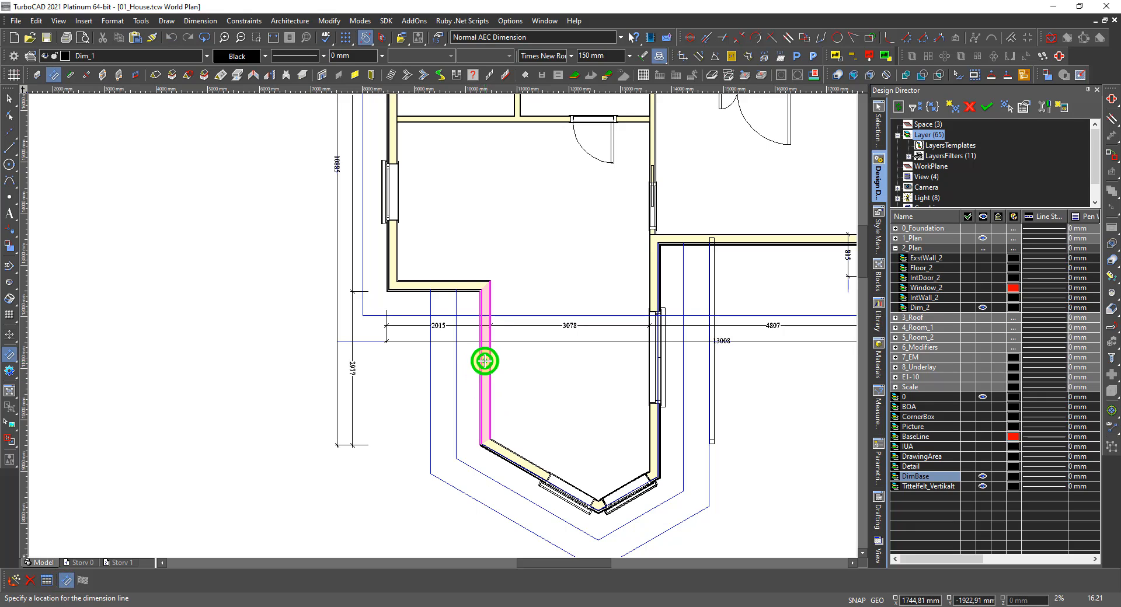
pyautogui.click(455, 368)
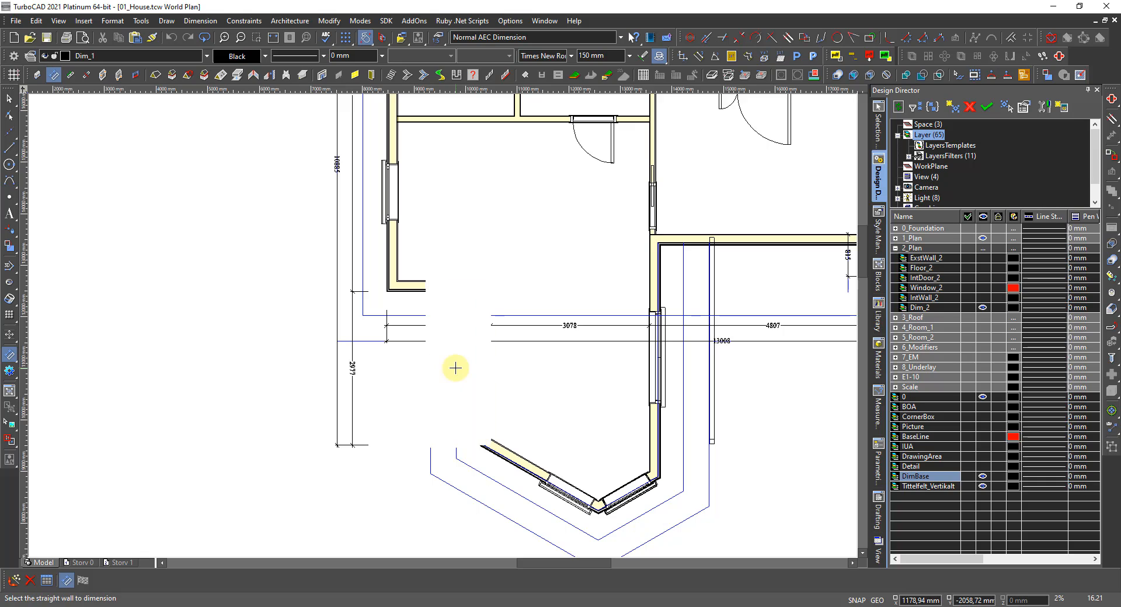
pyautogui.click(651, 423)
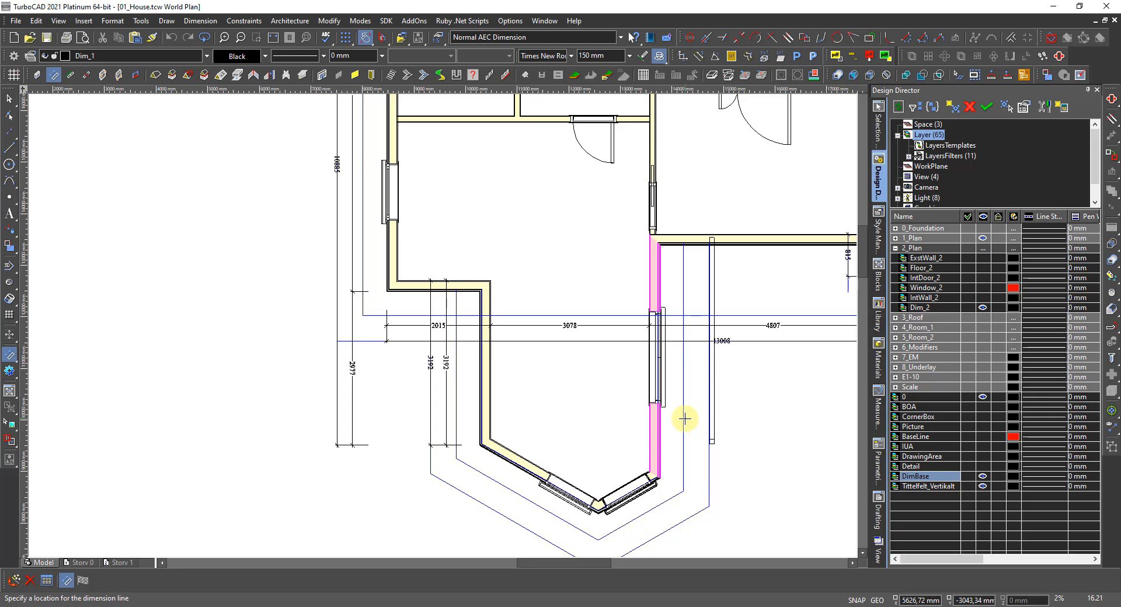
pyautogui.click(685, 418)
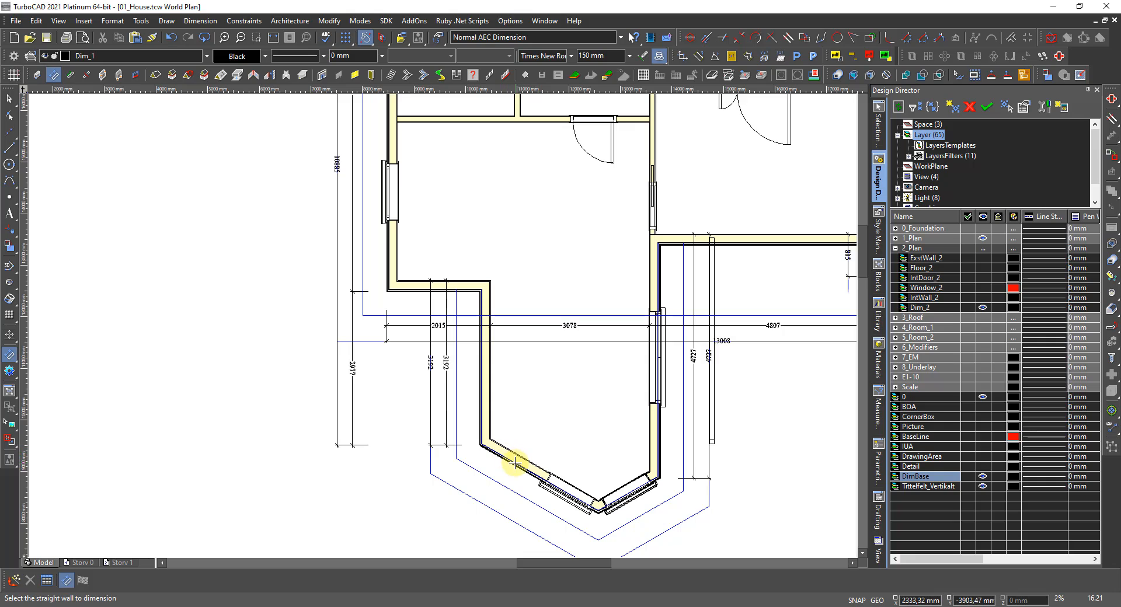
# Dimension the two angled window walls at the bay's tip, placing the chains along the inner blue guide lines.
pyautogui.scroll(2, 513, 464)
pyautogui.click(444, 314)
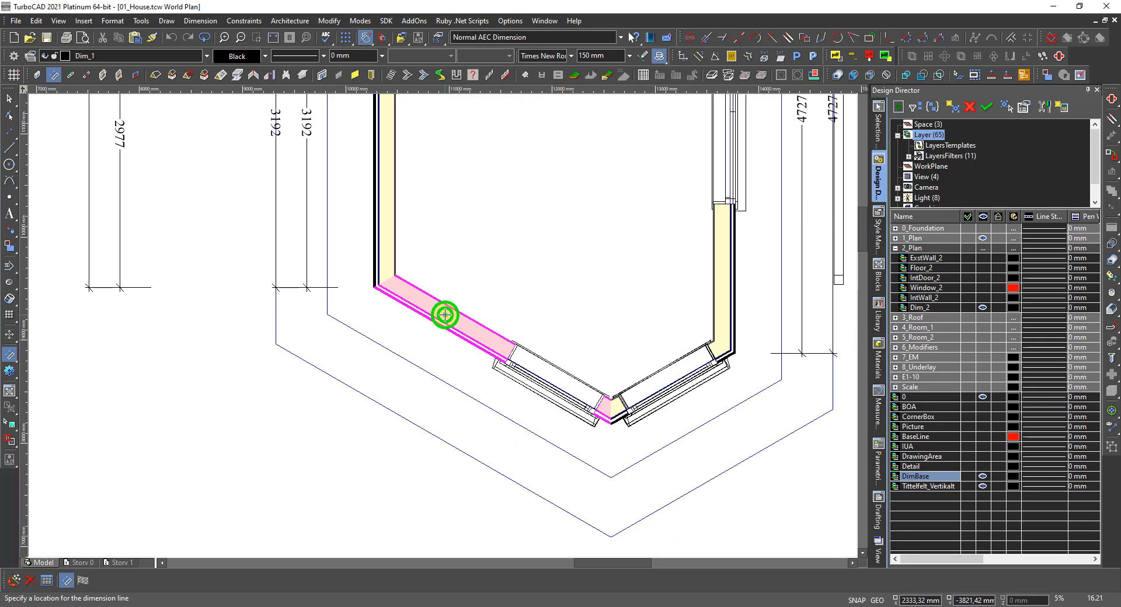
pyautogui.click(427, 372)
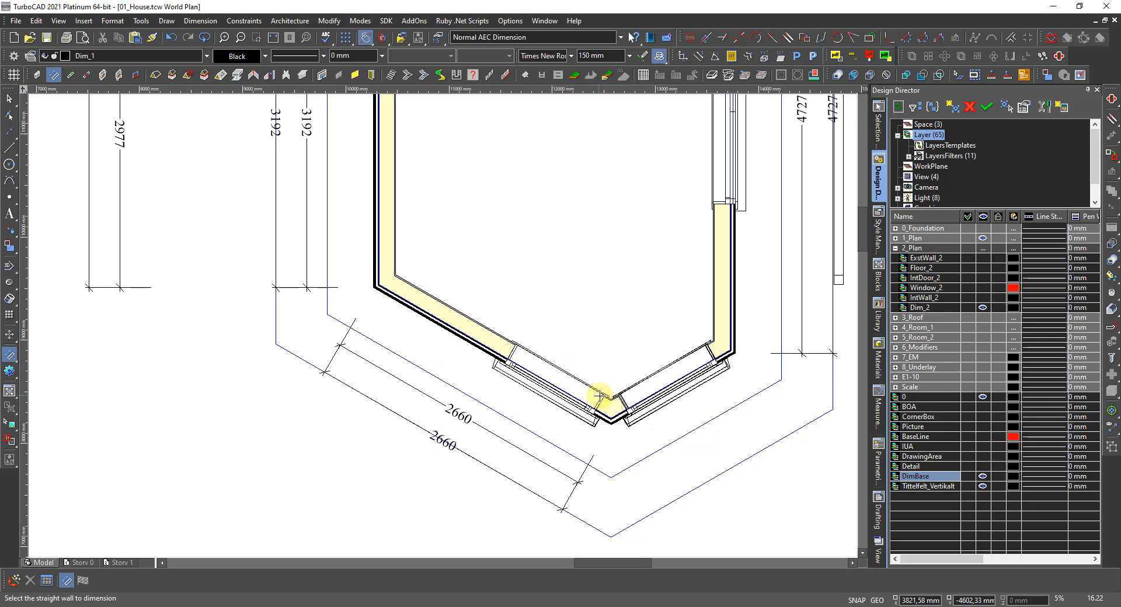
pyautogui.click(616, 401)
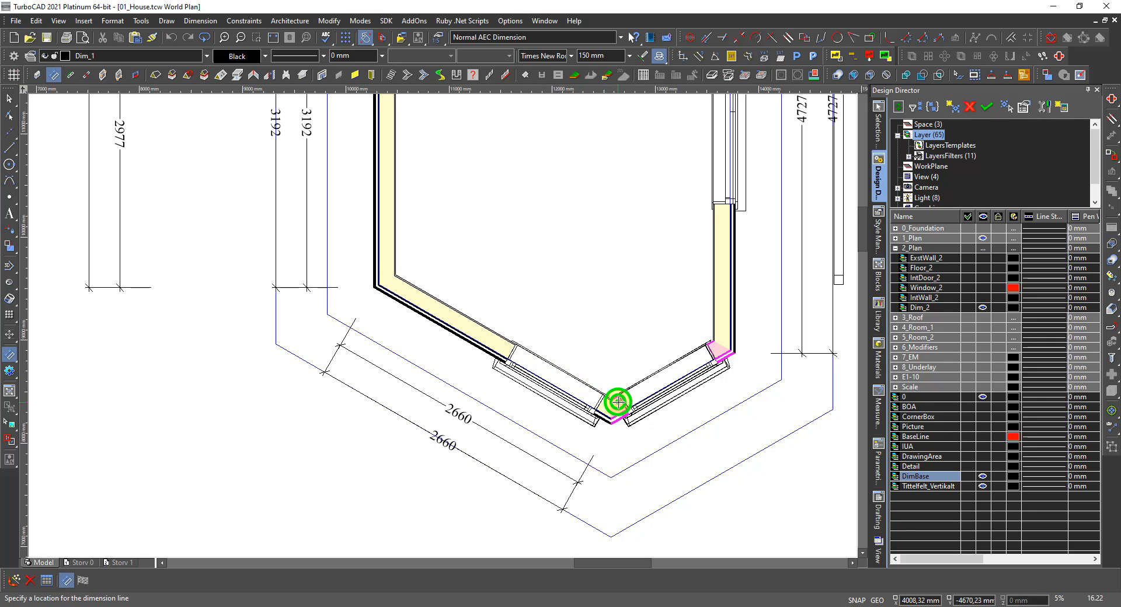
pyautogui.click(696, 428)
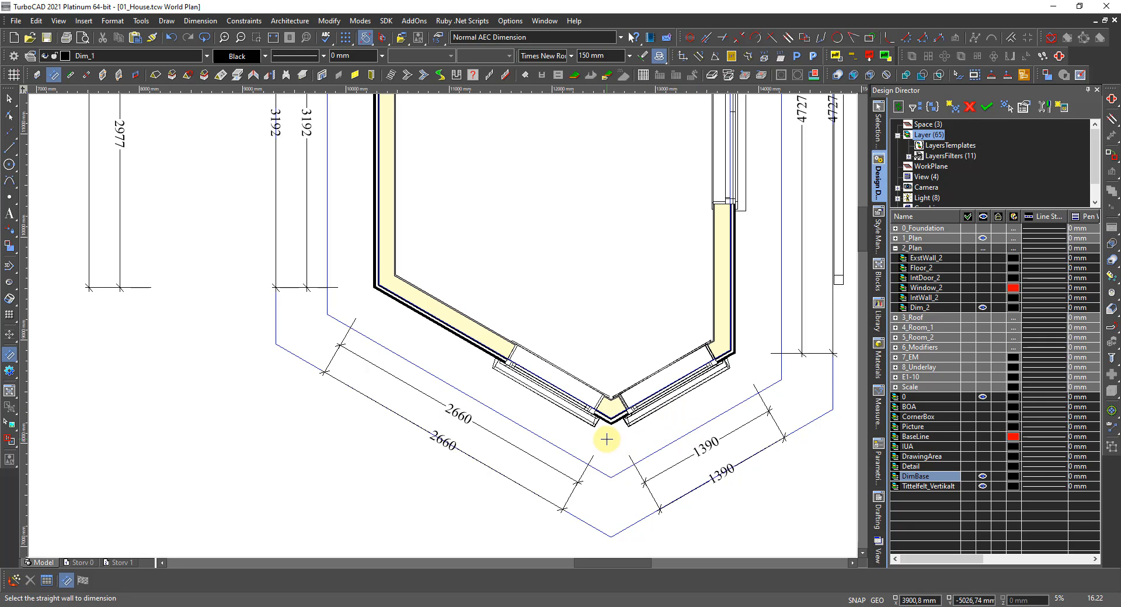
# Examine the exterior wall dimensions around the whole floor plan and end the wall dimensioning.
pyautogui.scroll(-2, 443, 325)
pyautogui.scroll(-1, 439, 292)
pyautogui.scroll(4, 433, 268)
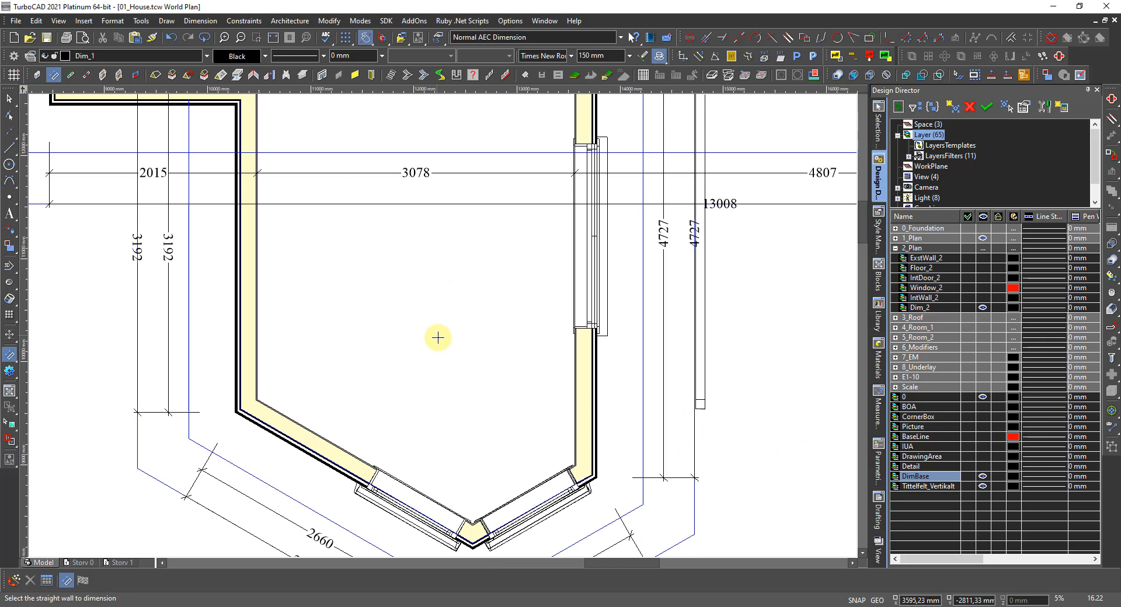
pyautogui.scroll(-4, 438, 338)
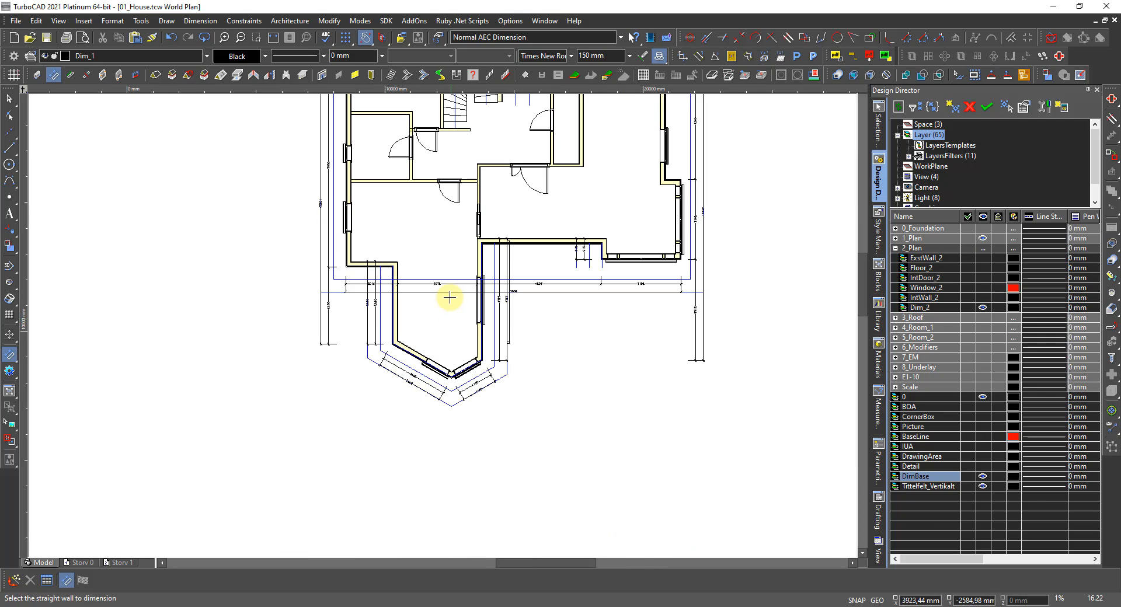
pyautogui.scroll(-2, 450, 292)
pyautogui.scroll(2, 438, 234)
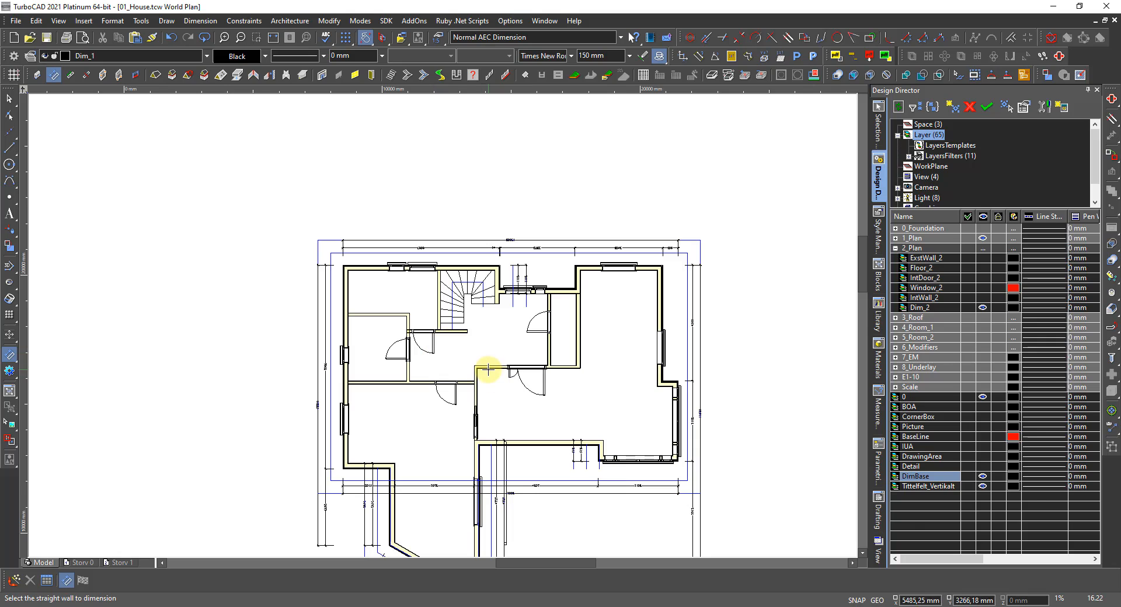
pyautogui.scroll(-2, 462, 362)
pyautogui.press('Escape')
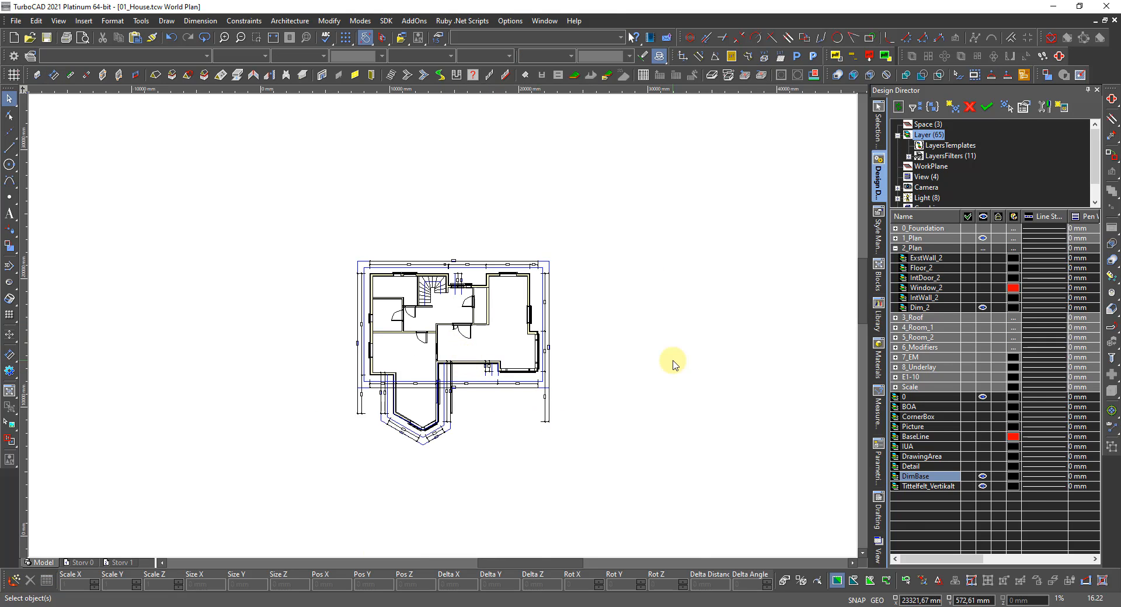
# Hide the DimBase layer and check the Story 1 sheet before returning to model space.
pyautogui.click(983, 477)
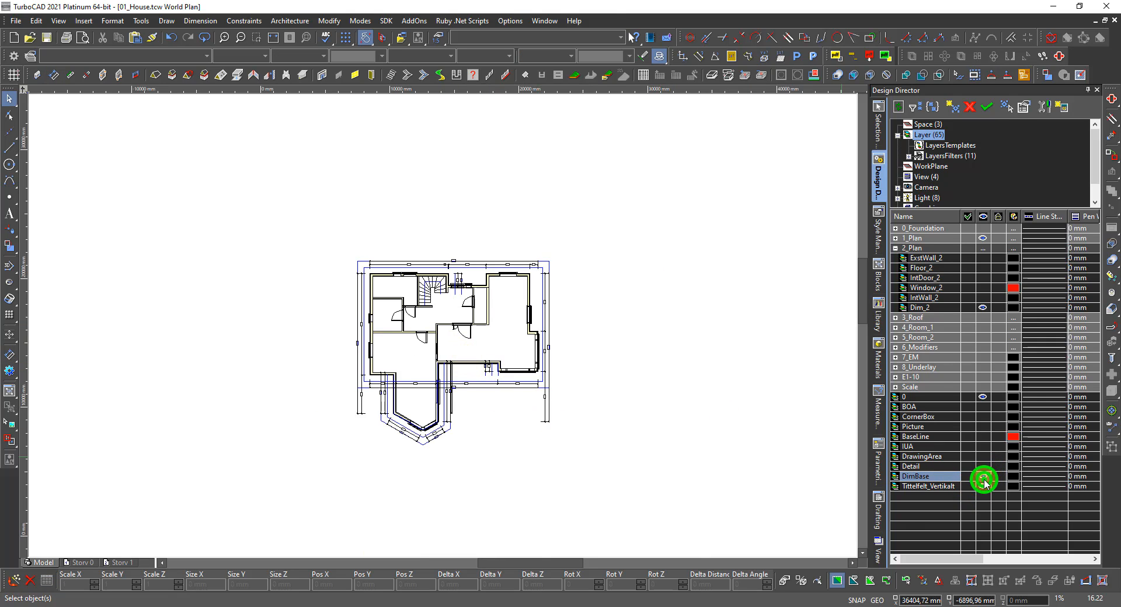
pyautogui.click(122, 562)
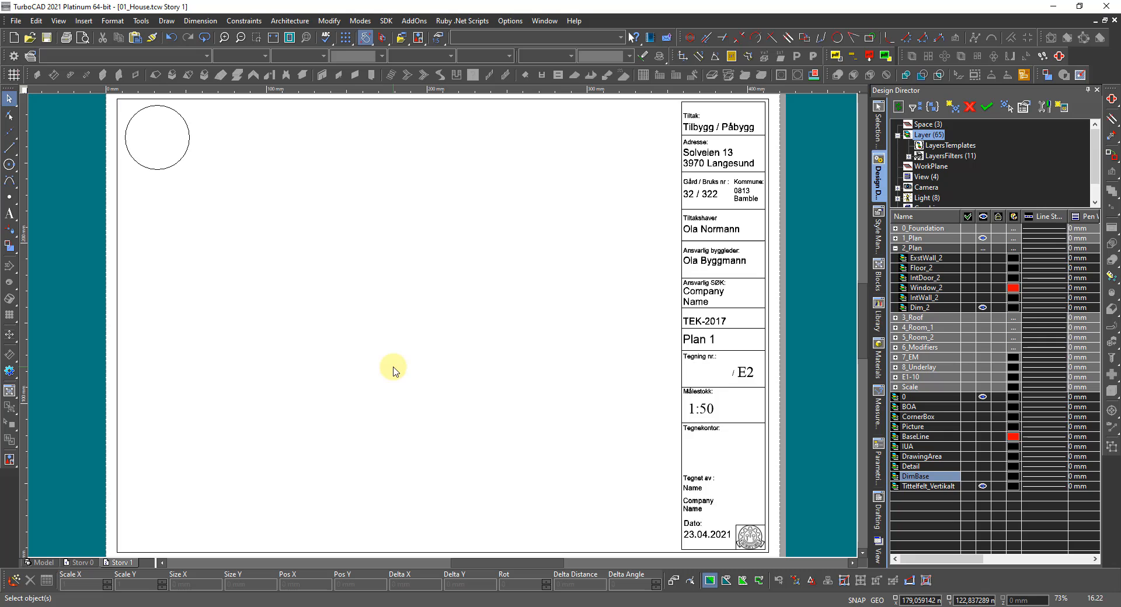
pyautogui.click(46, 562)
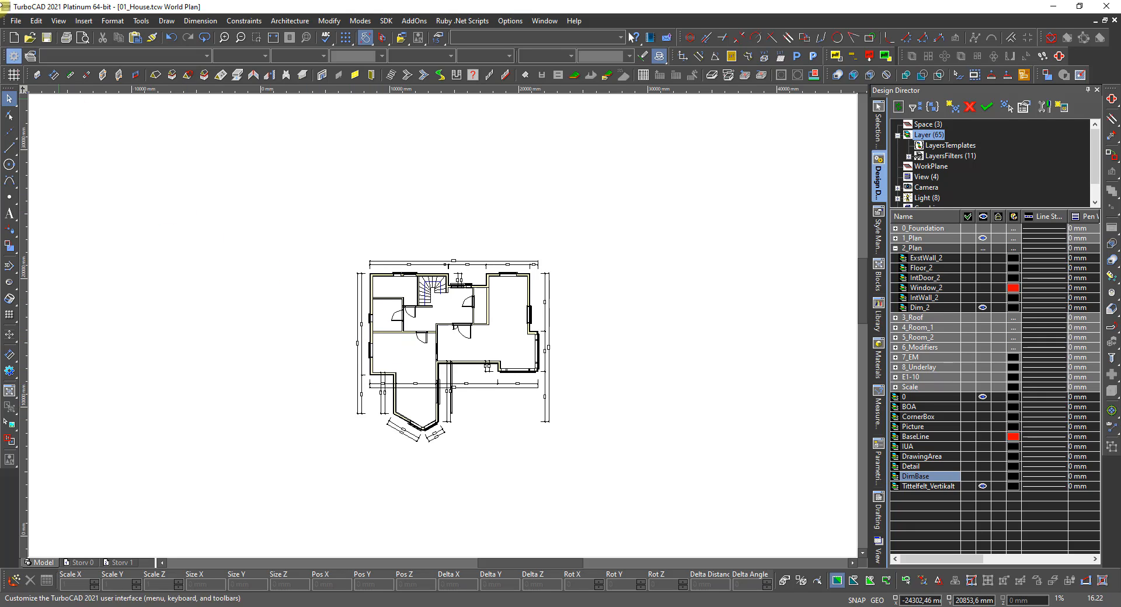
# Create a named view called Plan 1 framing the whole dimensioned floor plan.
pyautogui.click(53, 21)
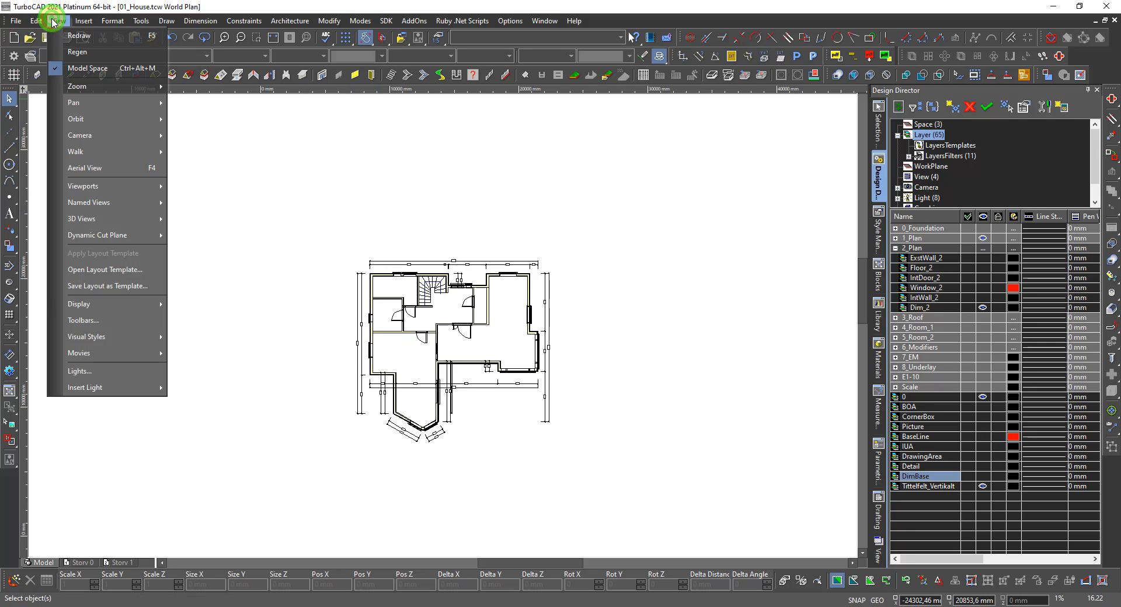
pyautogui.moveTo(158, 203)
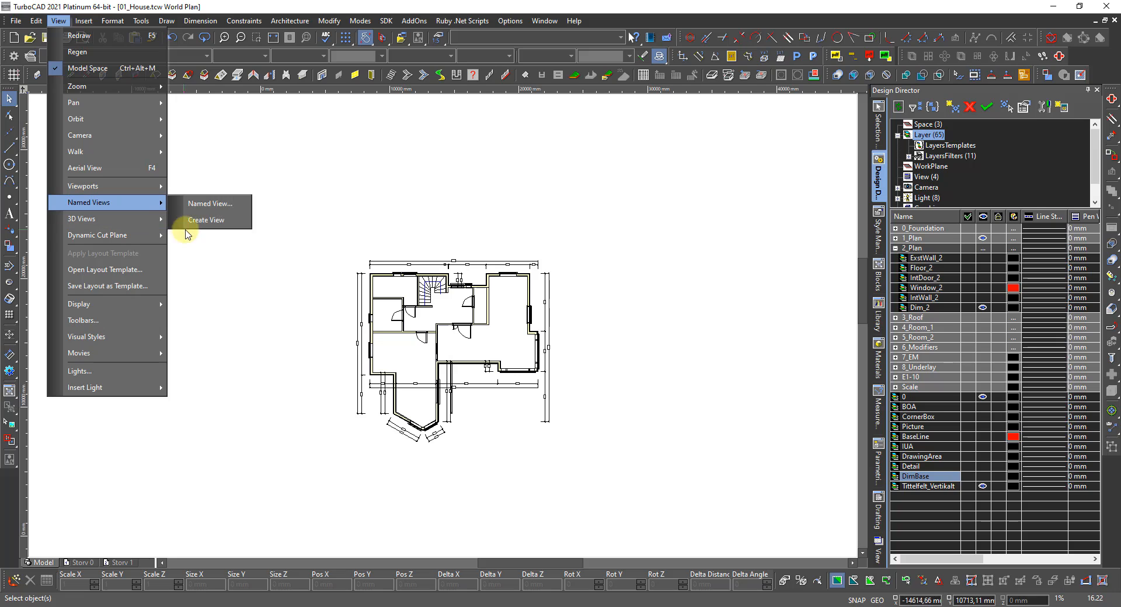
pyautogui.click(200, 220)
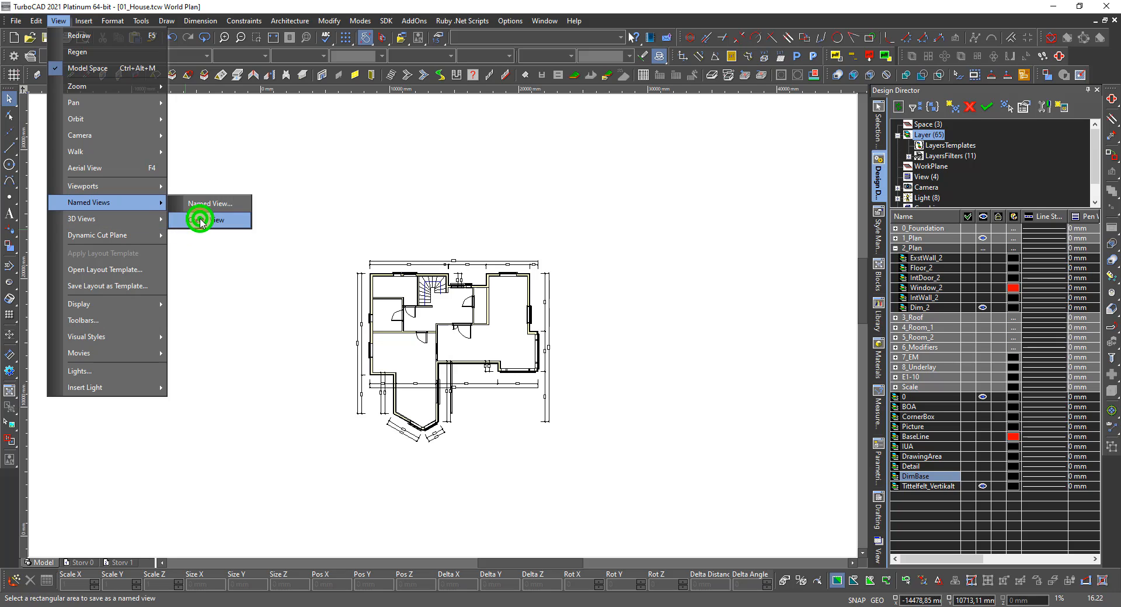
pyautogui.click(352, 254)
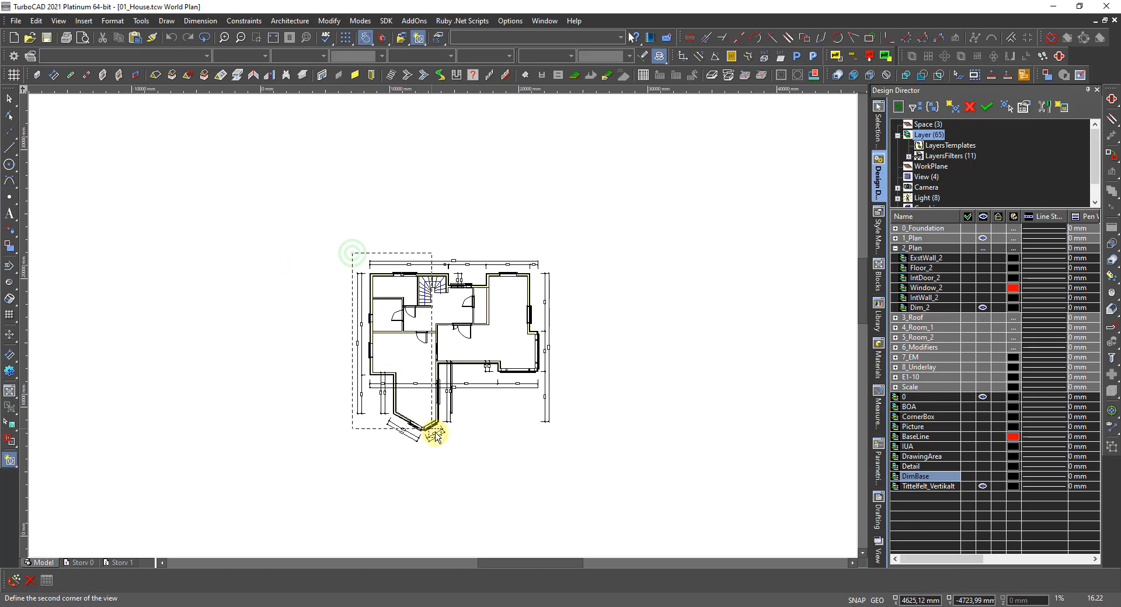
pyautogui.click(560, 449)
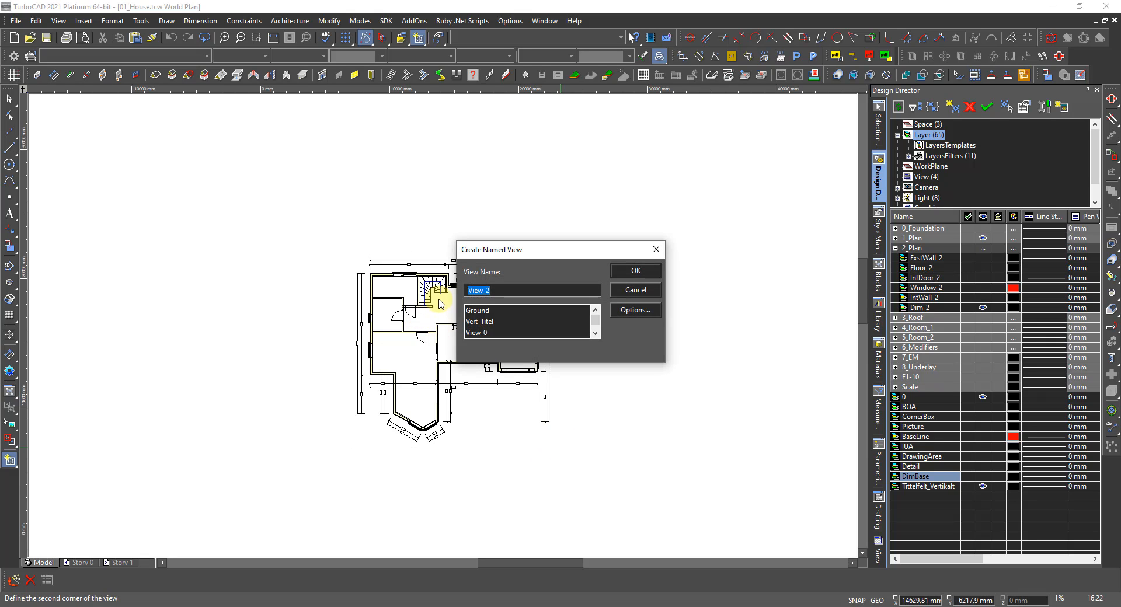
pyautogui.write('Plan 1')
pyautogui.press('Return')
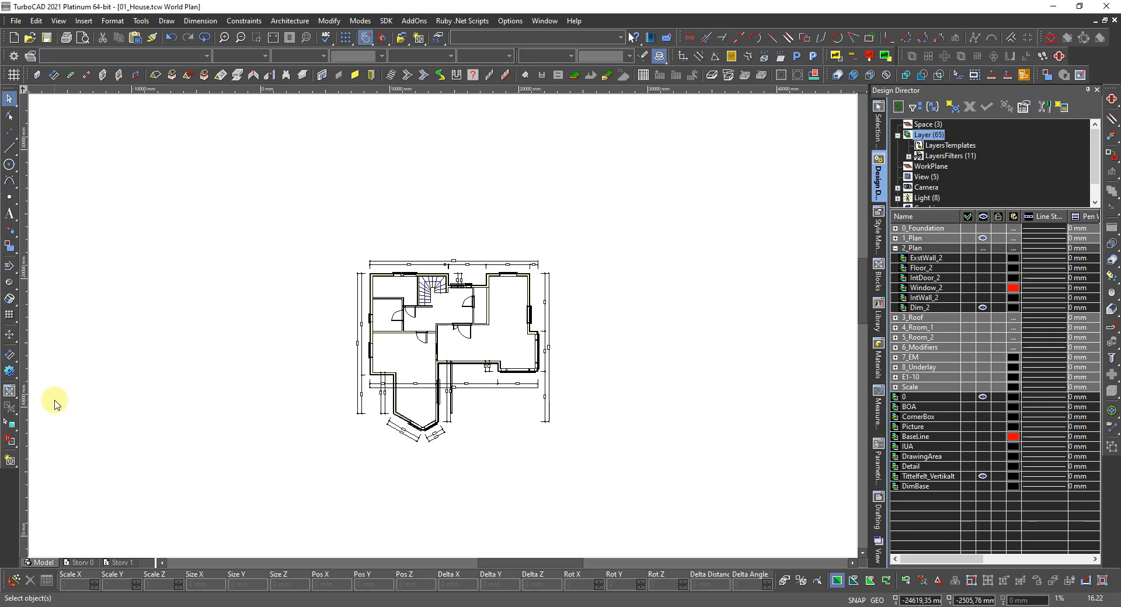
# Rename the Story 1 paper space to Plan 1.
pyautogui.click(123, 564)
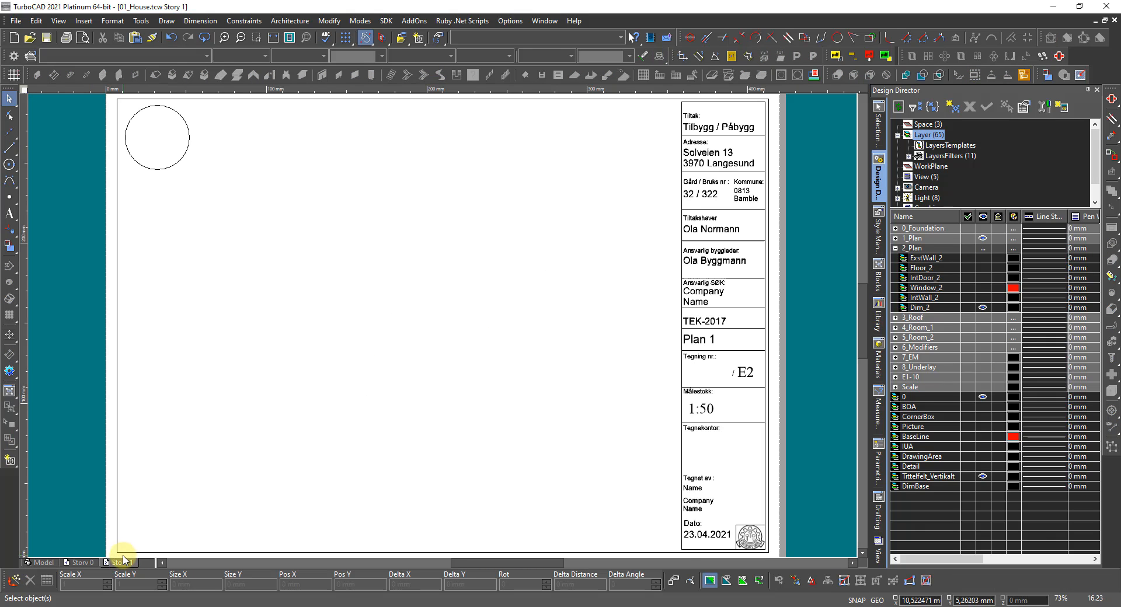
pyautogui.rightClick(120, 563)
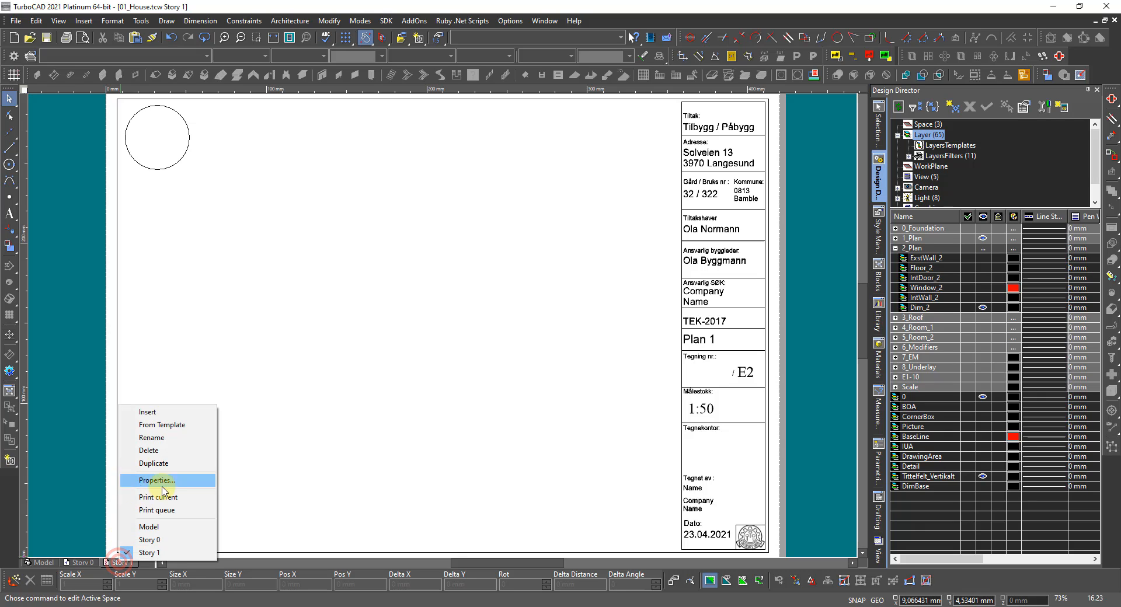
pyautogui.click(156, 438)
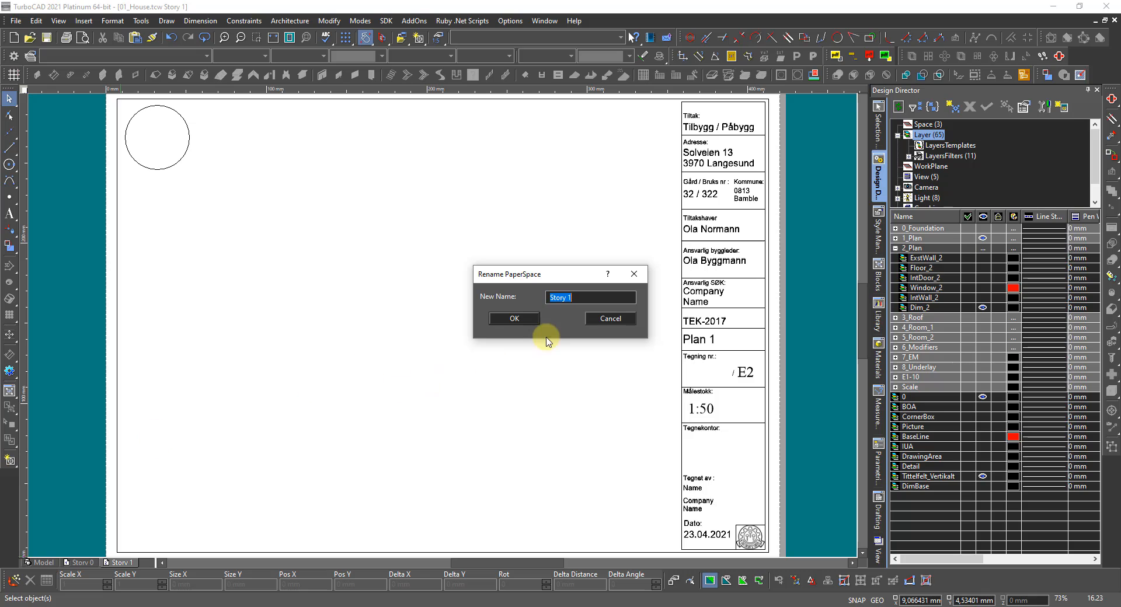
pyautogui.click(559, 296)
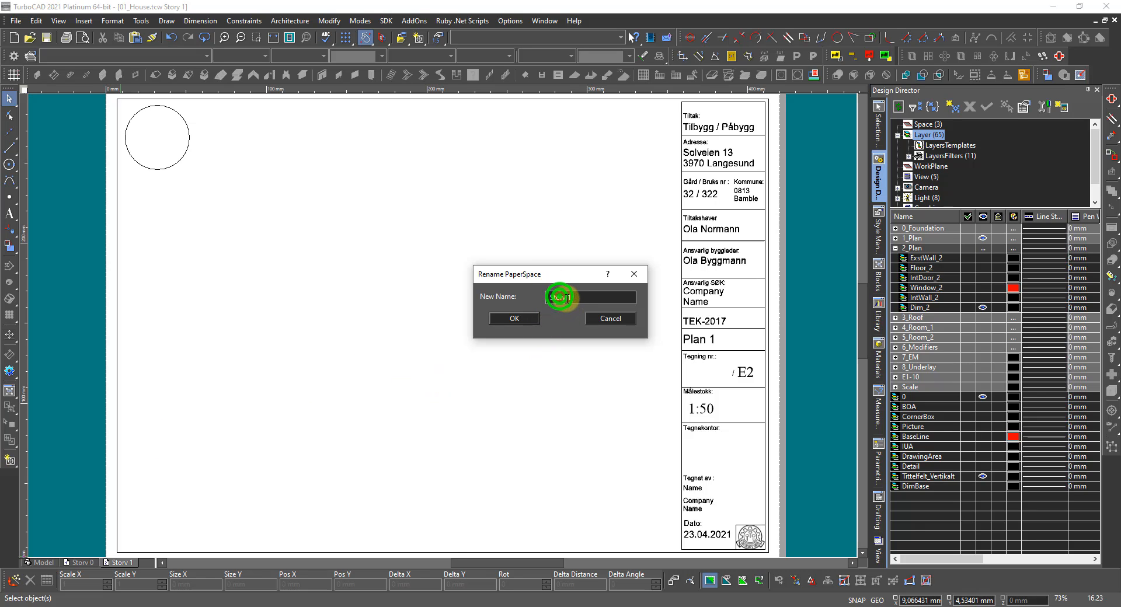
pyautogui.doubleClick(559, 298)
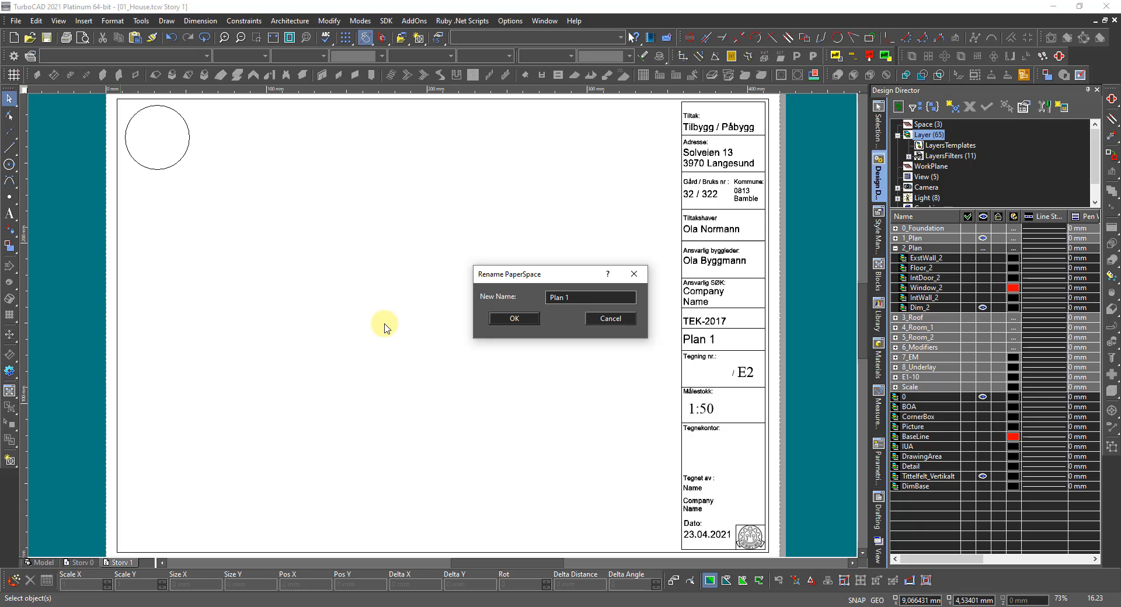
# Confirm Plan 1 as the current paper space's name and rename the Story 0 paper space as Plan 0.
pyautogui.press('Return')
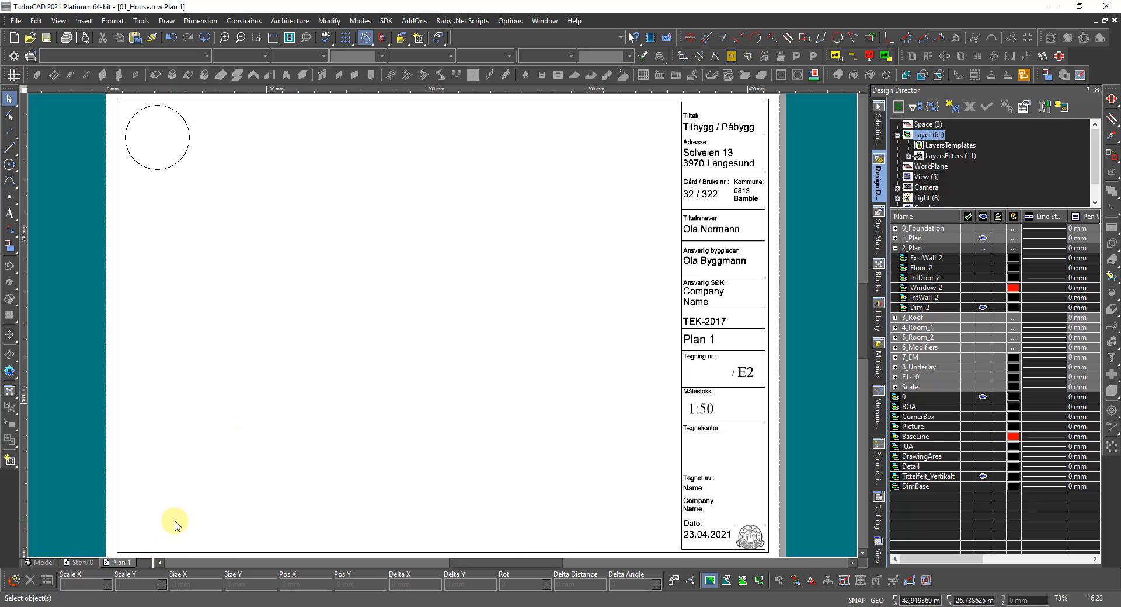
pyautogui.click(82, 563)
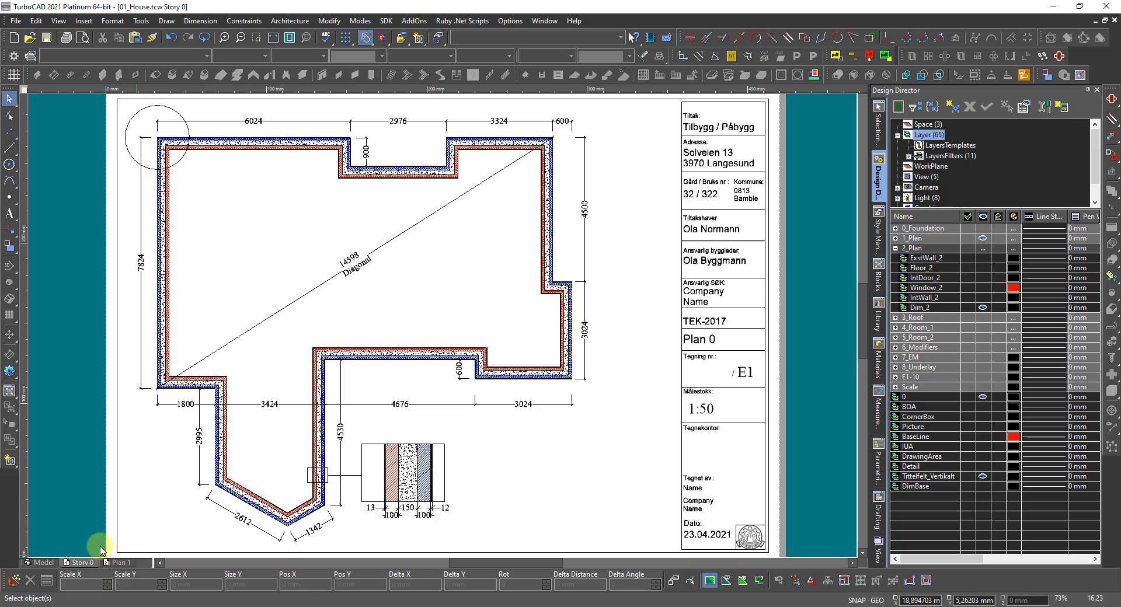
pyautogui.rightClick(78, 566)
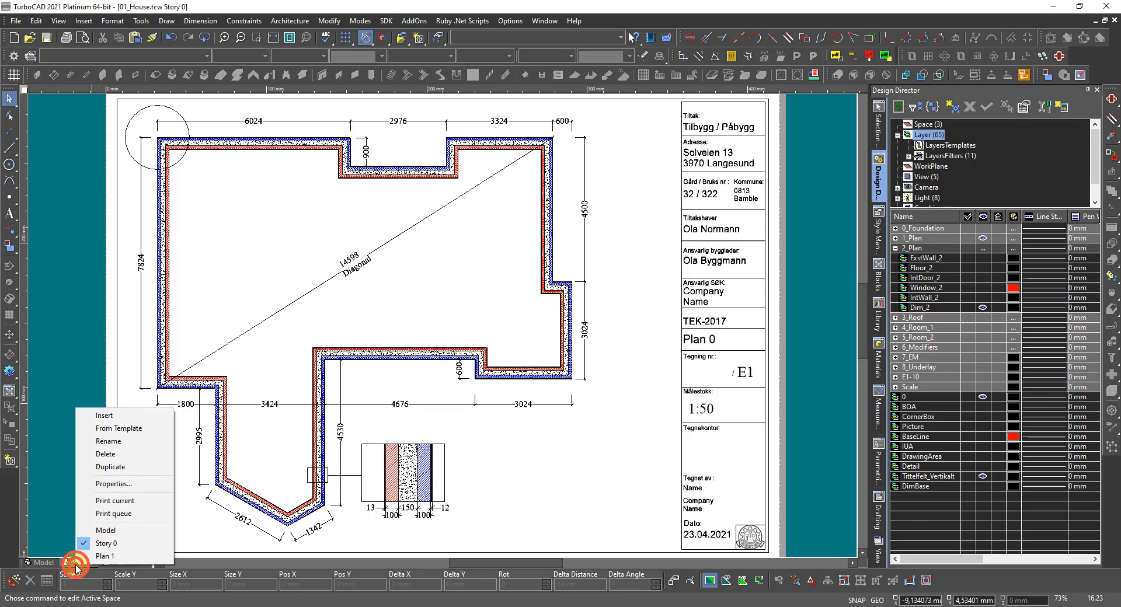
pyautogui.click(105, 442)
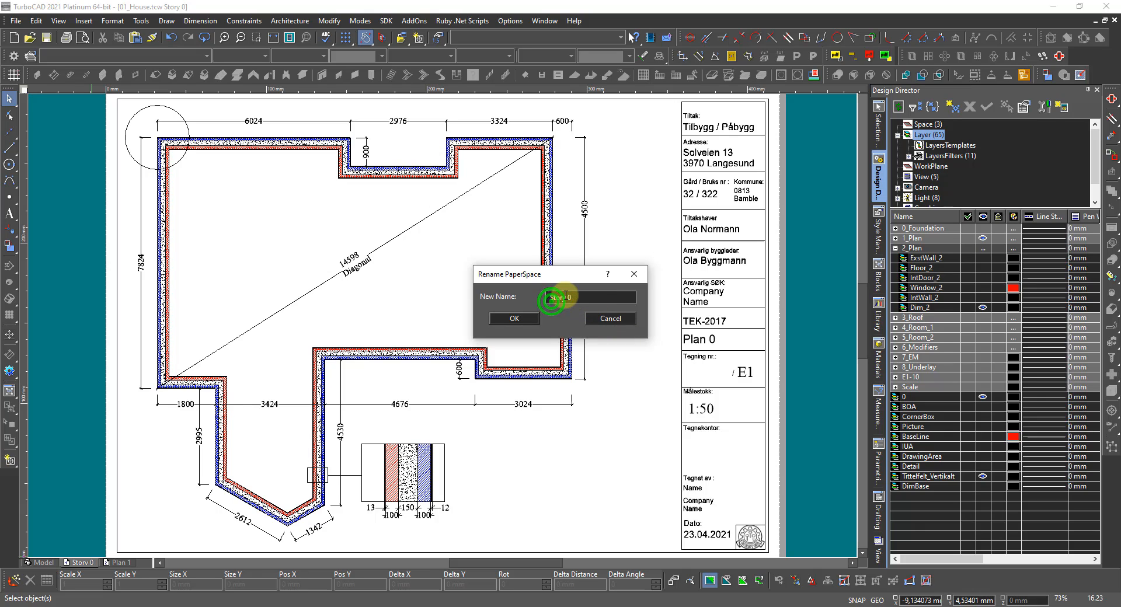
pyautogui.moveTo(565, 297); pyautogui.dragTo(535, 300)
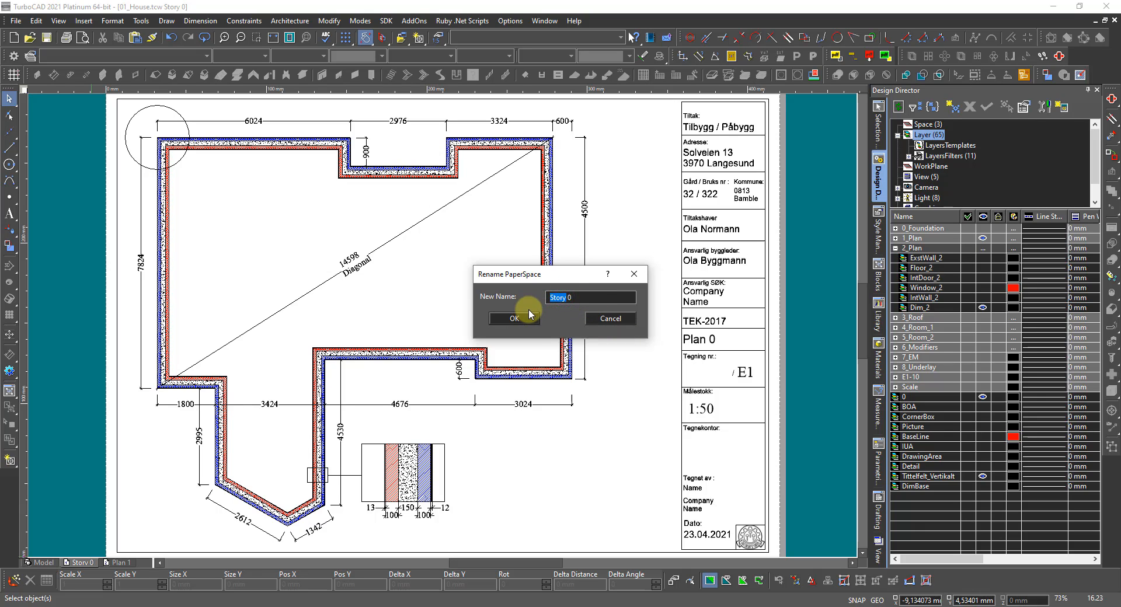
pyautogui.write('Plan')
pyautogui.click(528, 309)
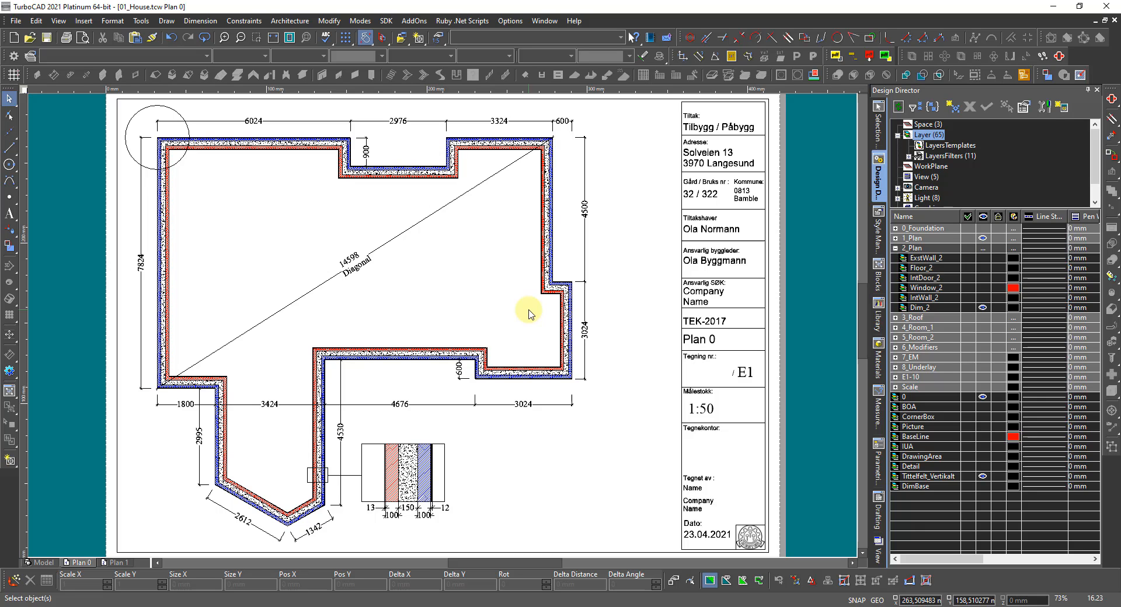
# Insert a viewport about 310 by 261 mm in the empty drawing area of the Plan 1 sheet.
pyautogui.click(120, 563)
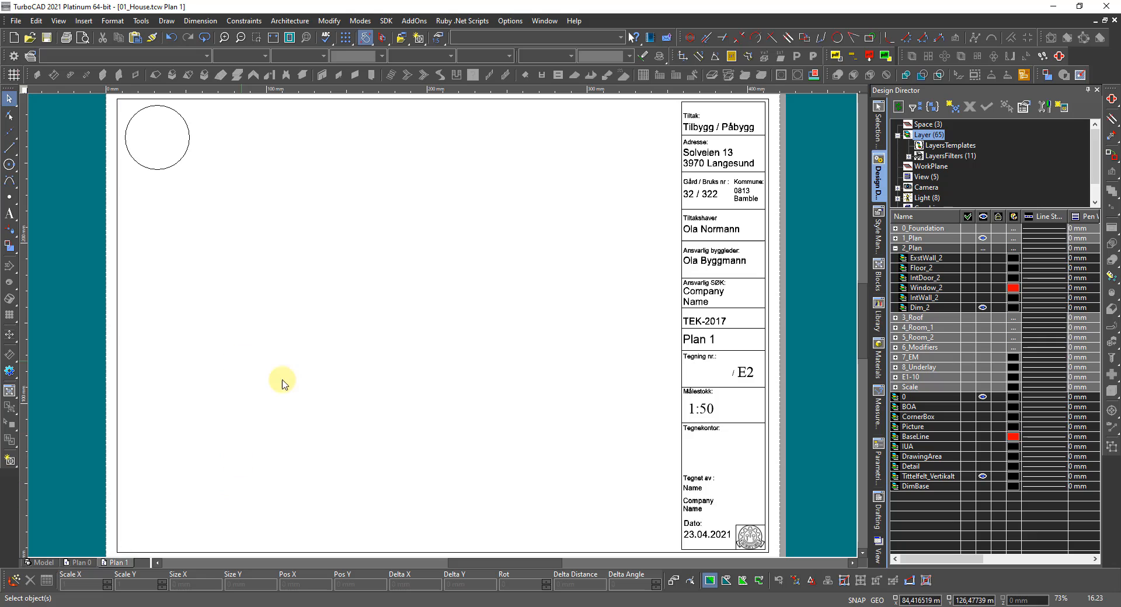
pyautogui.click(57, 21)
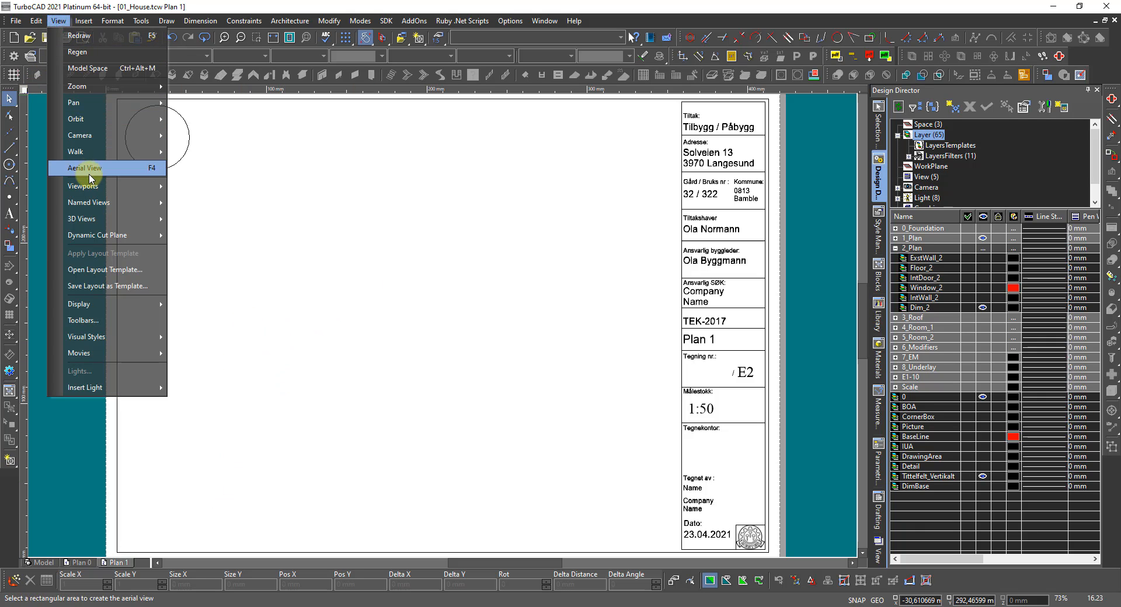
pyautogui.moveTo(87, 186)
pyautogui.click(202, 193)
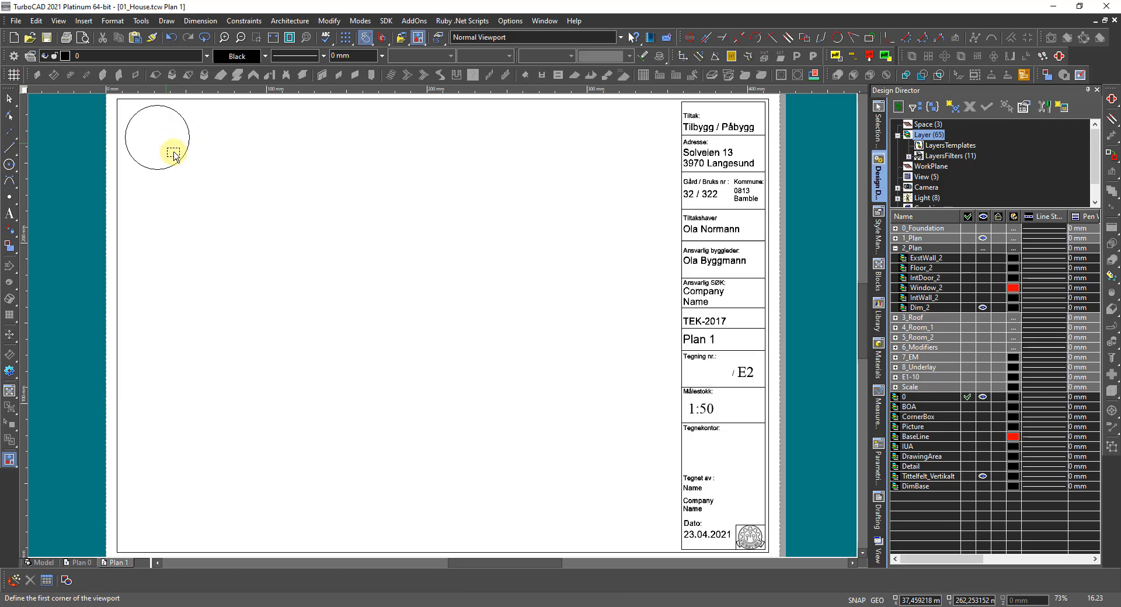
pyautogui.click(148, 123)
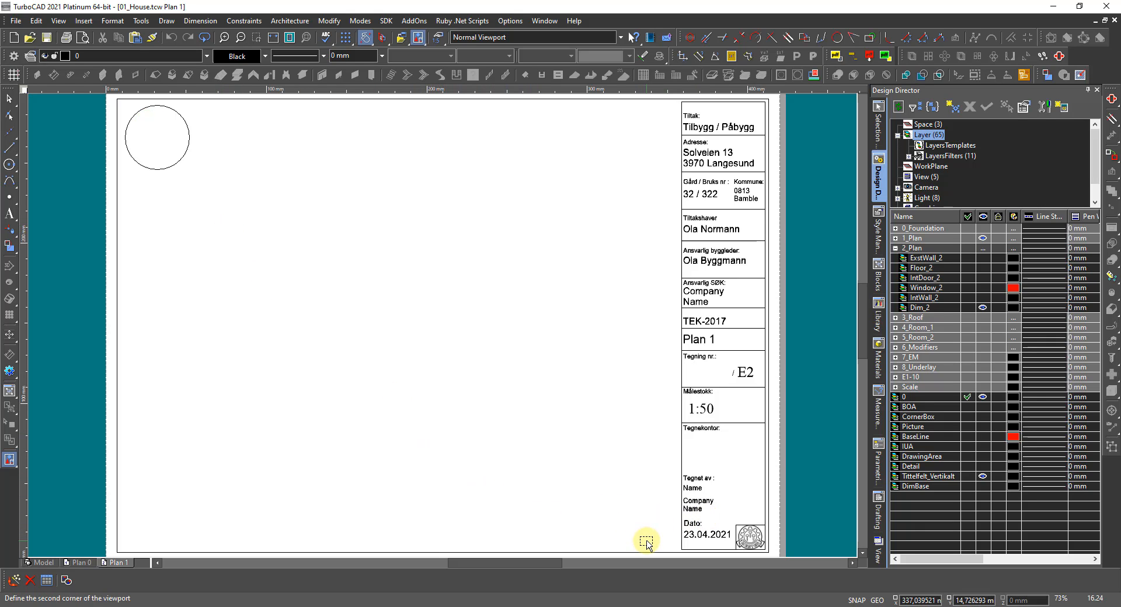
pyautogui.click(647, 542)
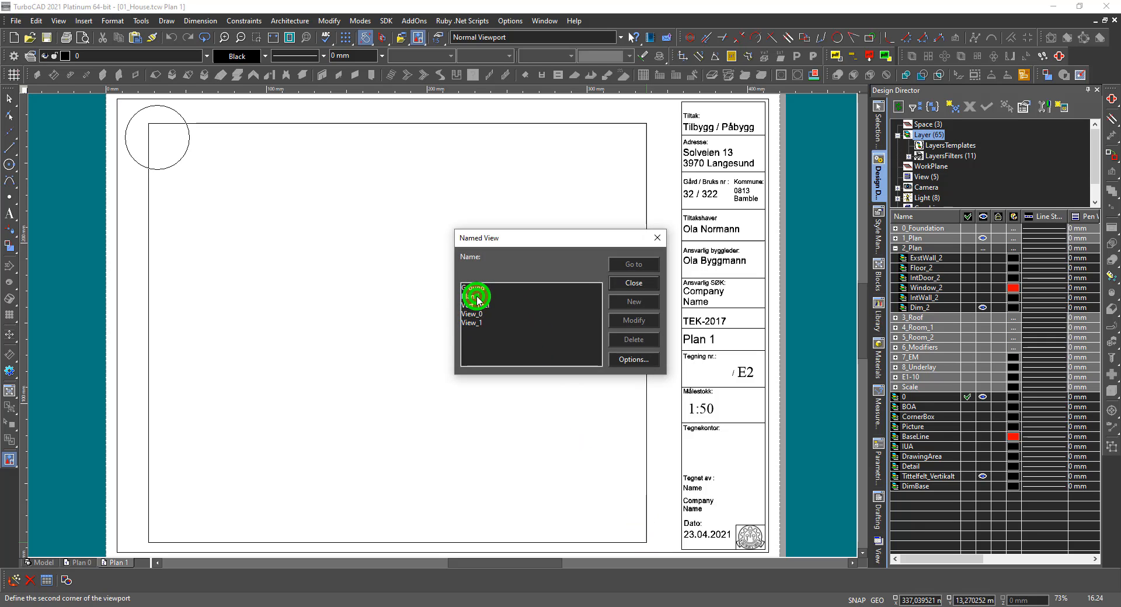
# Assign the named view Plan 1 to the new viewport and leave the drawing command.
pyautogui.click(474, 296)
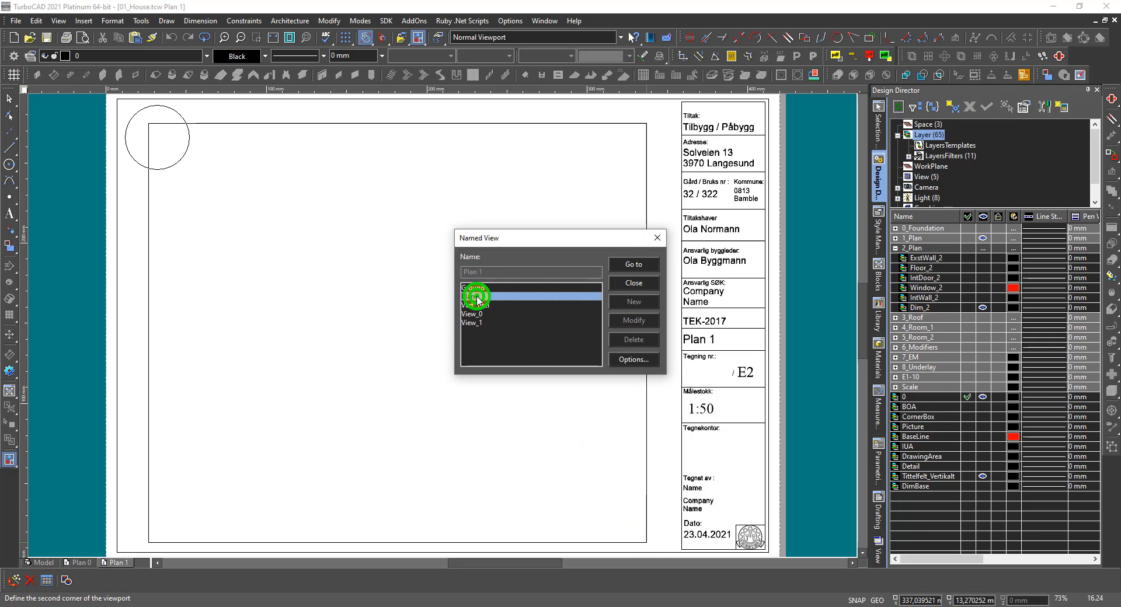
pyautogui.click(627, 266)
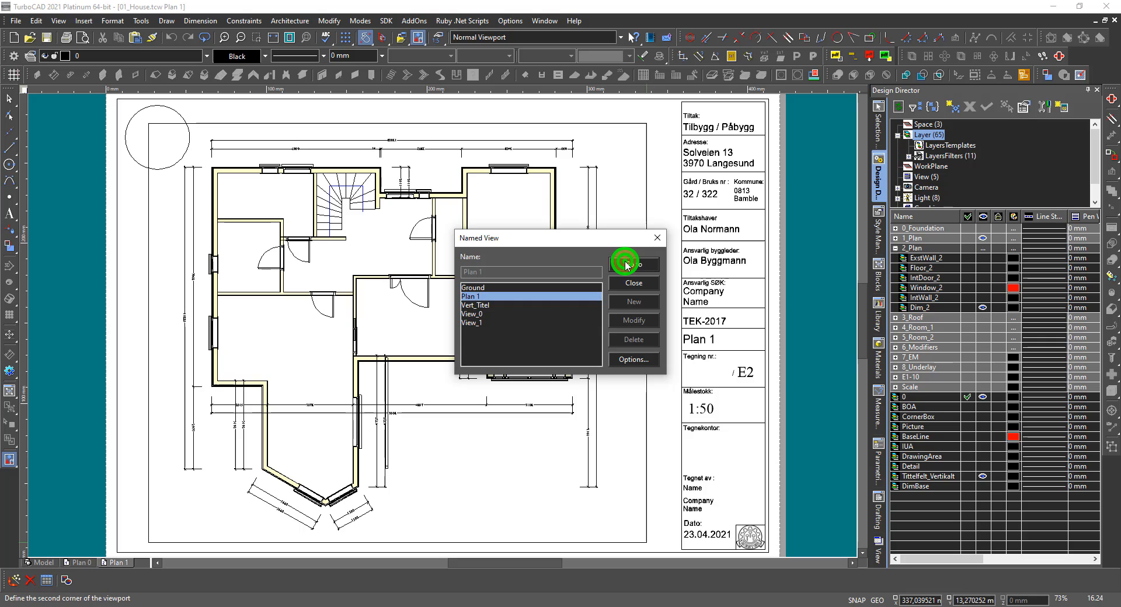
pyautogui.click(645, 285)
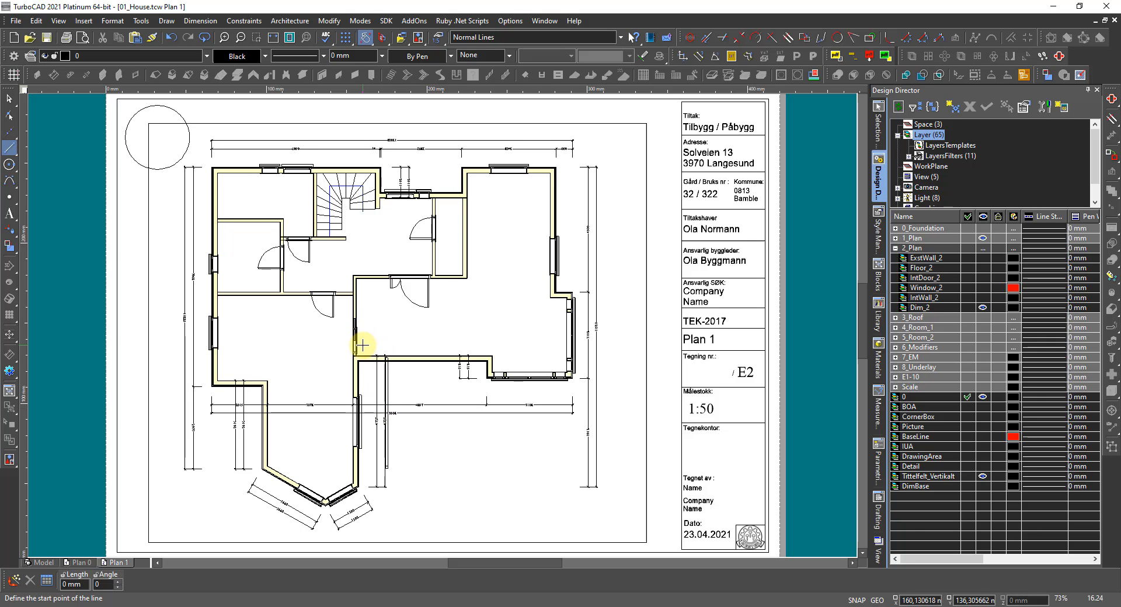
pyautogui.press('Escape')
# Give the floor plan viewport a fixed scale of 1:50 and turn off its visible box.
pyautogui.click(406, 359)
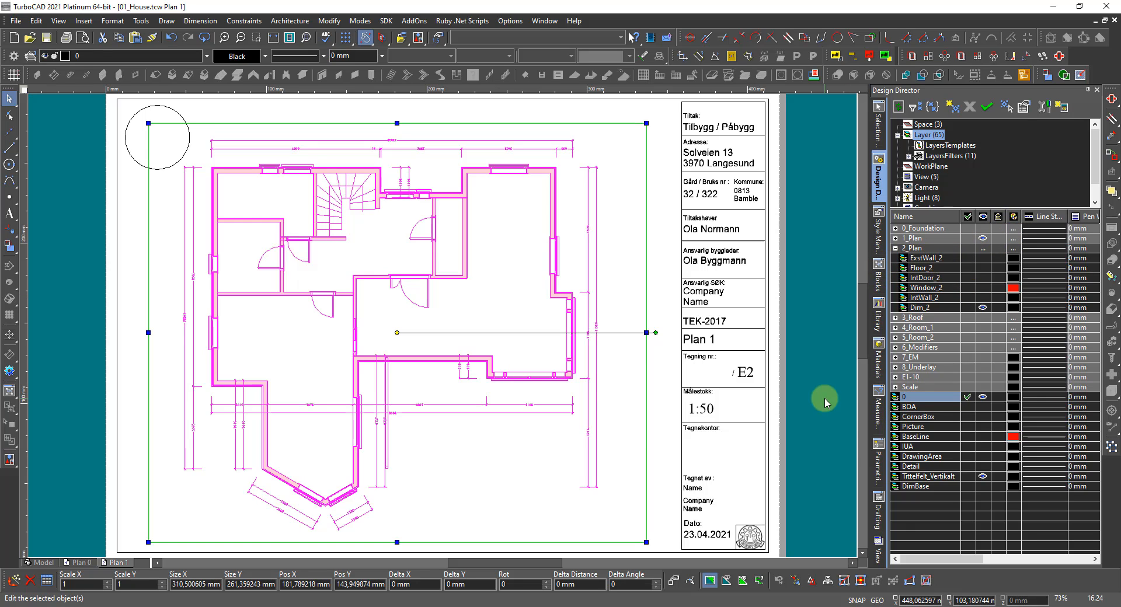
pyautogui.click(876, 126)
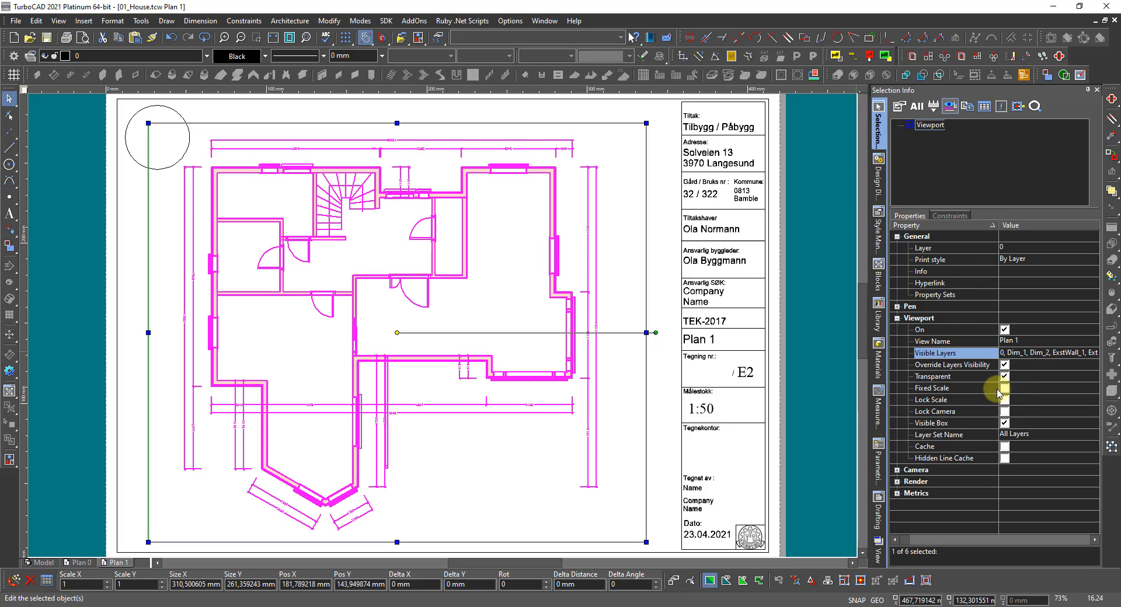
pyautogui.click(1003, 388)
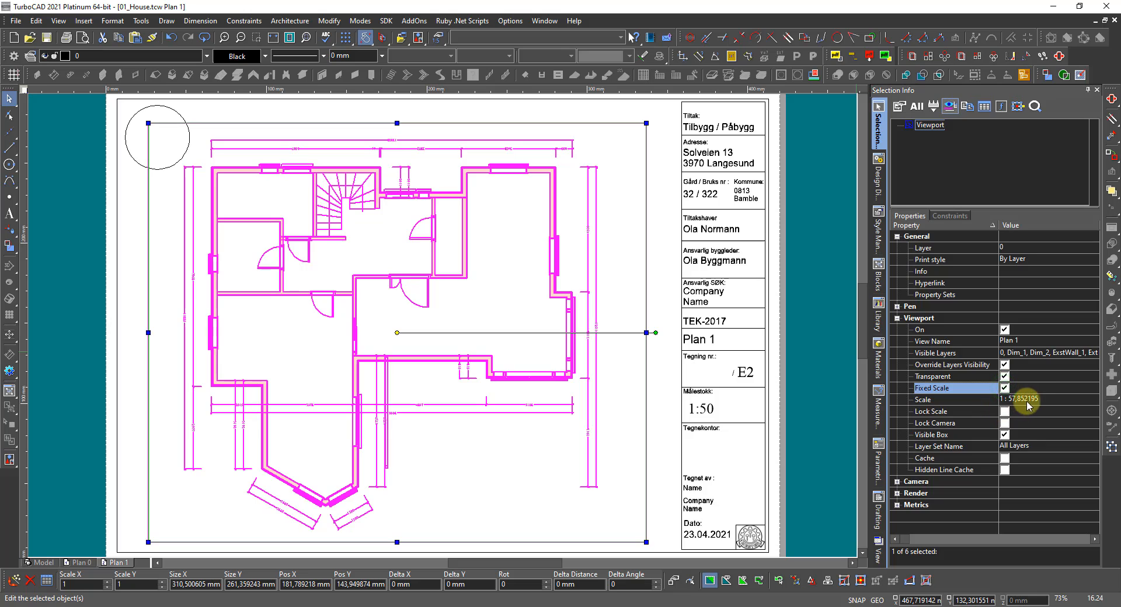
pyautogui.click(1039, 400)
pyautogui.click(1095, 400)
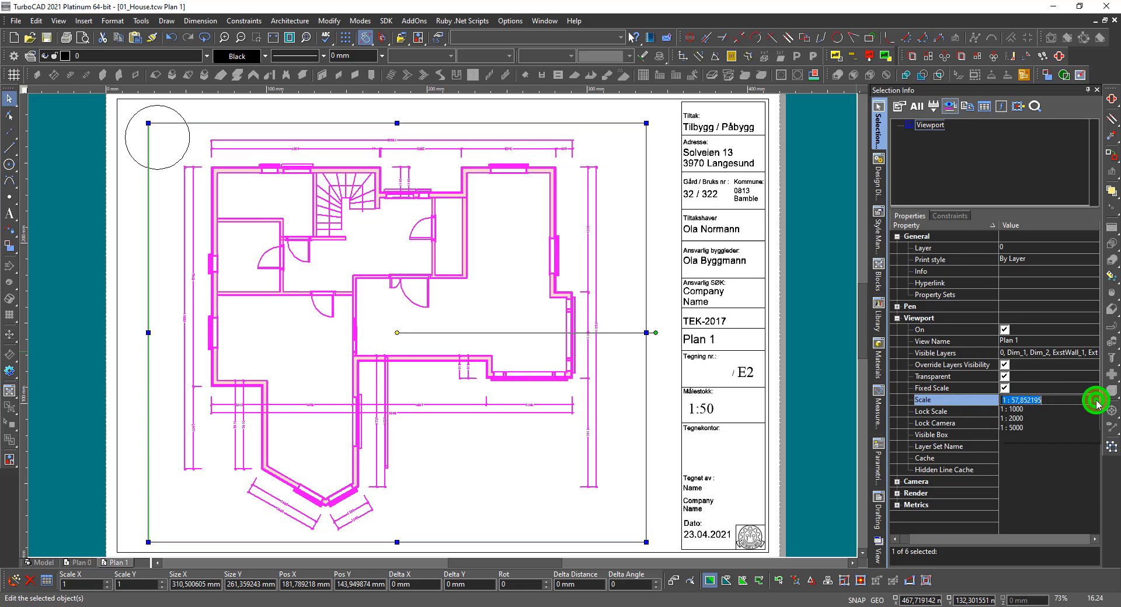
pyautogui.click(1013, 457)
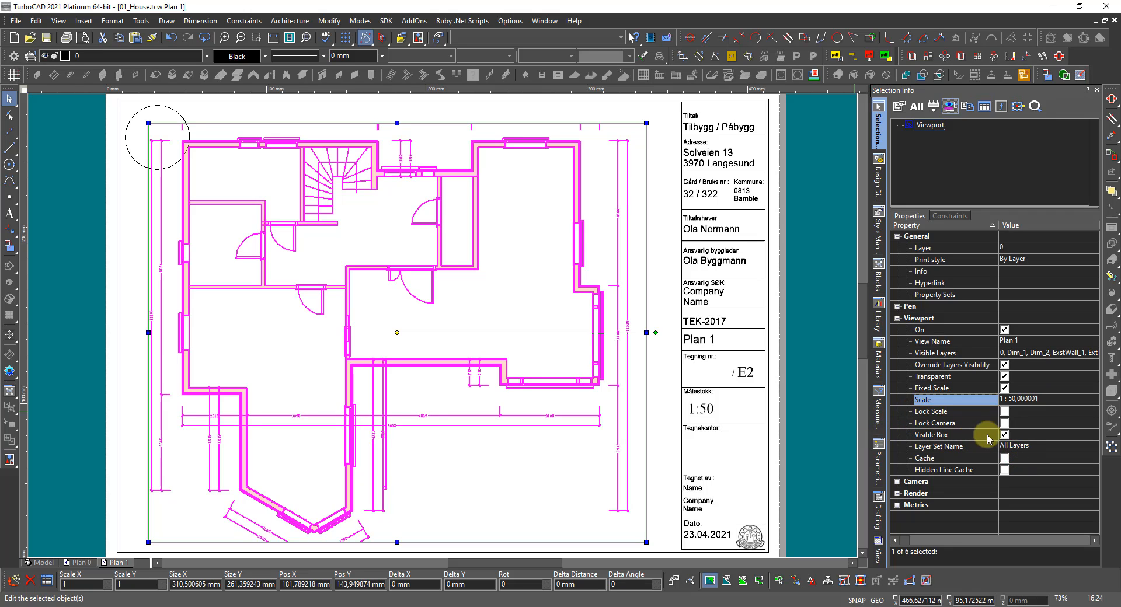
pyautogui.click(1003, 434)
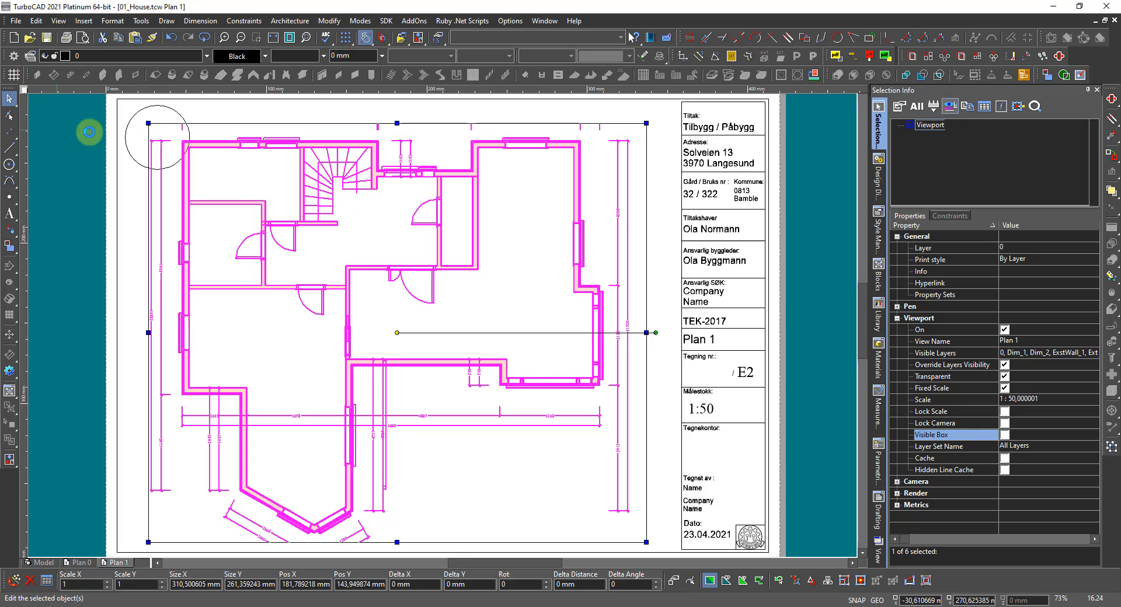
# Move the viewport by the plan's upper-left outer wall corner onto the centre of the sheet's circle, and deselect it.
pyautogui.scroll(3, 167, 134)
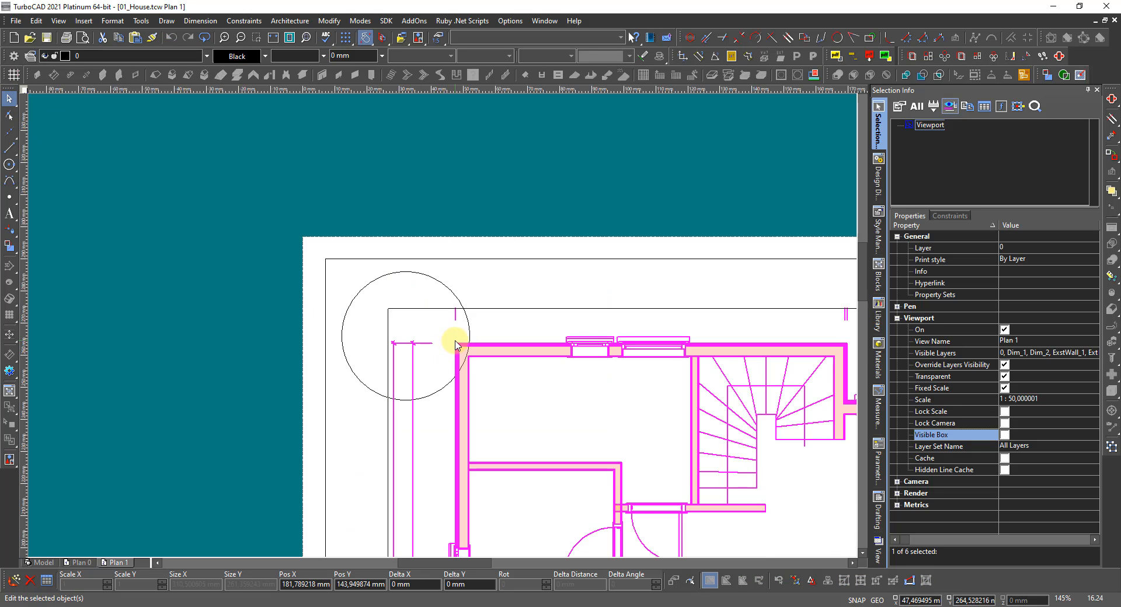
pyautogui.scroll(9, 453, 341)
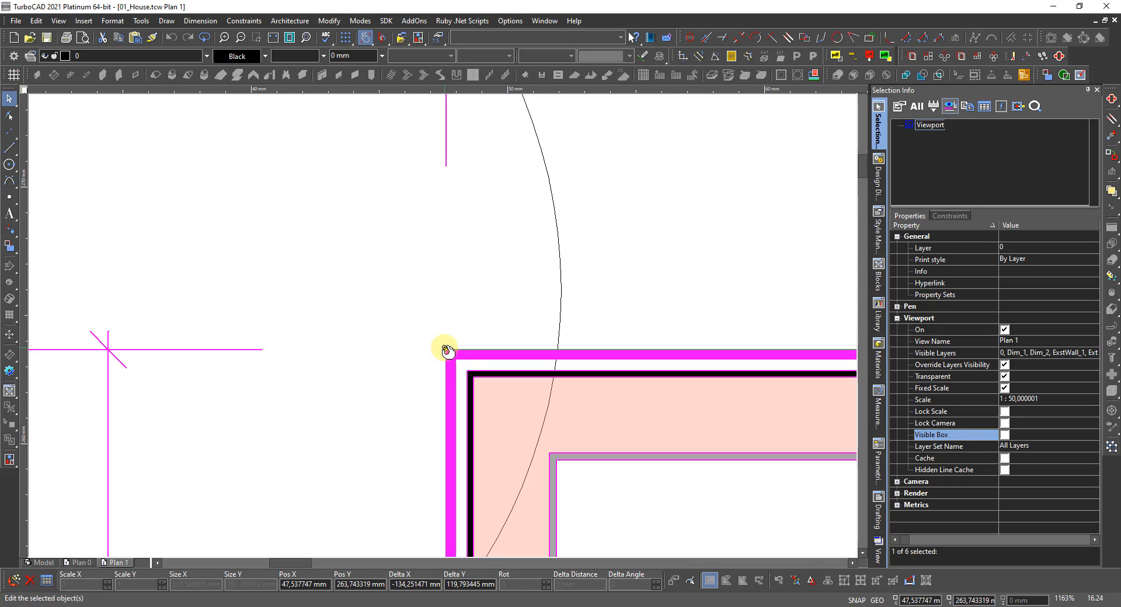
pyautogui.click(448, 350)
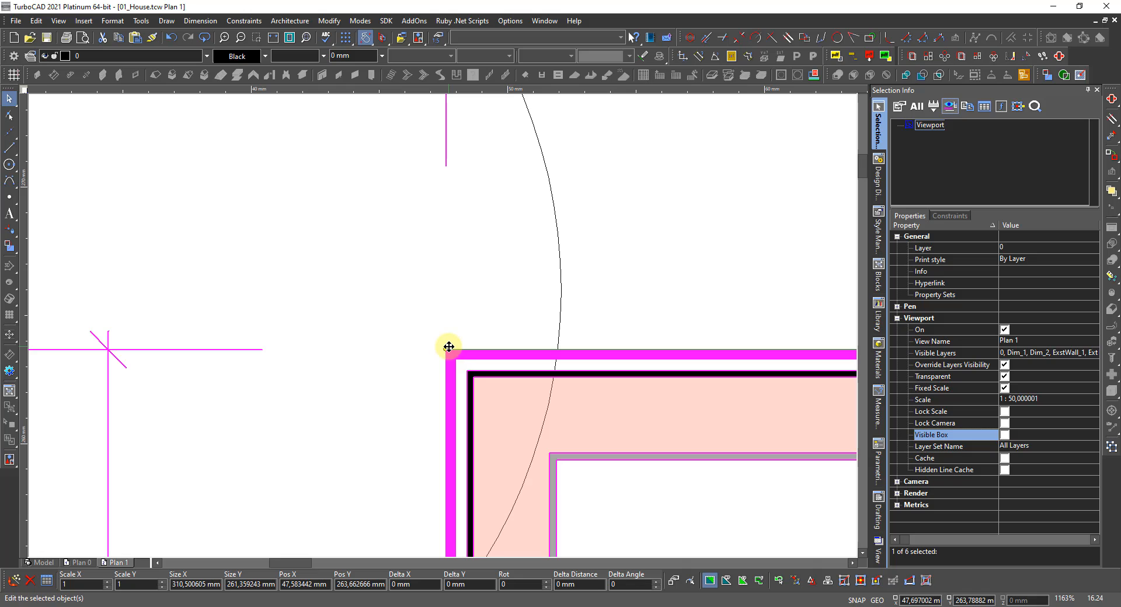
pyautogui.click(447, 348)
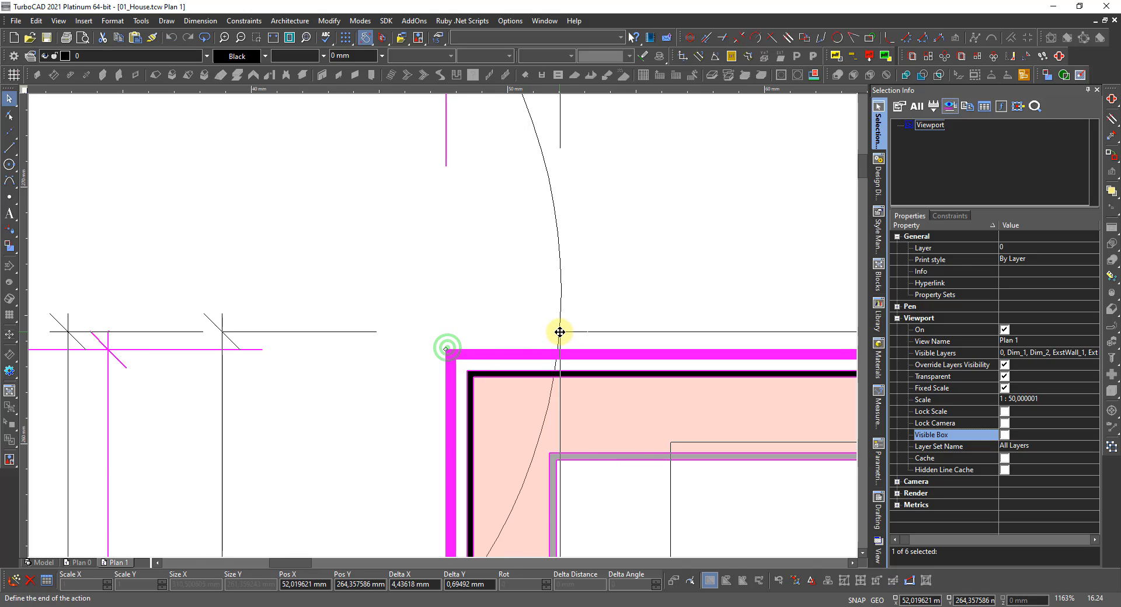
pyautogui.click(559, 332)
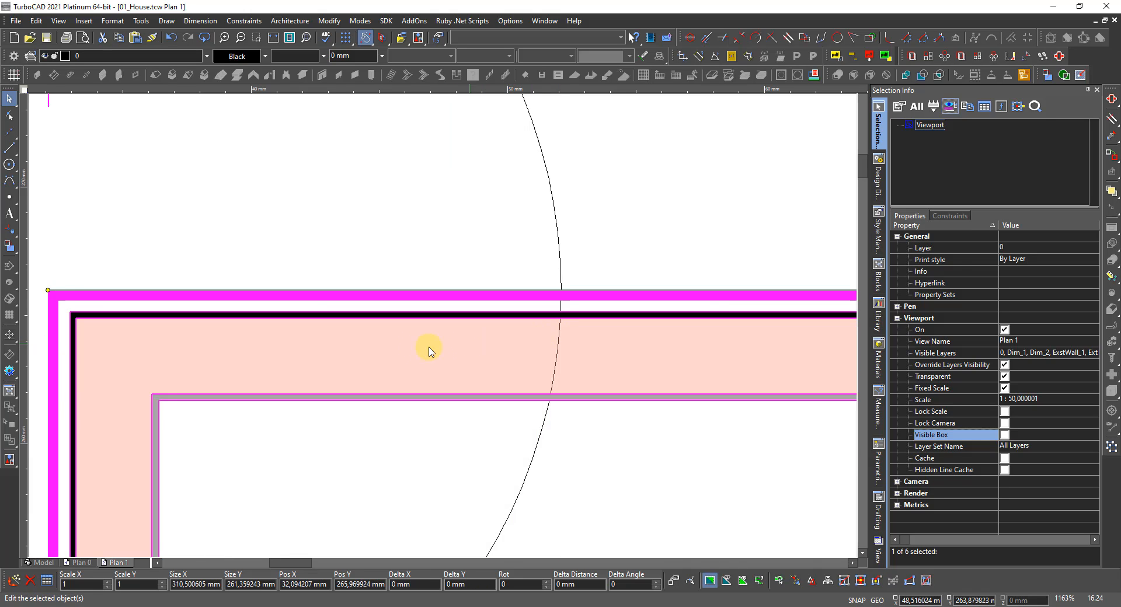
pyautogui.scroll(-9, 432, 345)
pyautogui.click(382, 347)
pyautogui.scroll(-3, 430, 308)
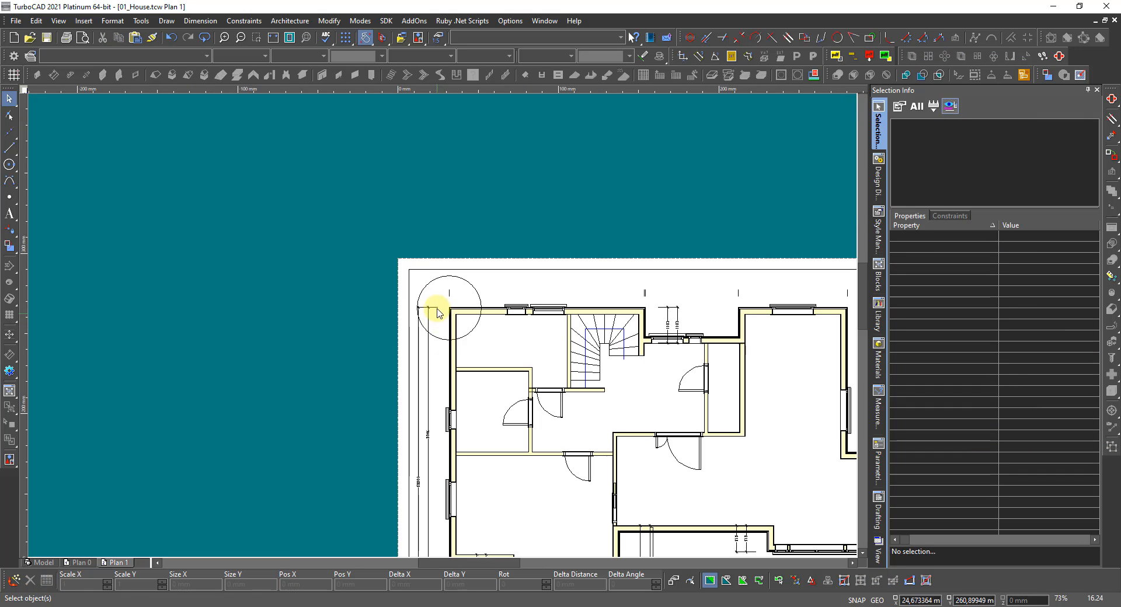
pyautogui.scroll(-3, 467, 359)
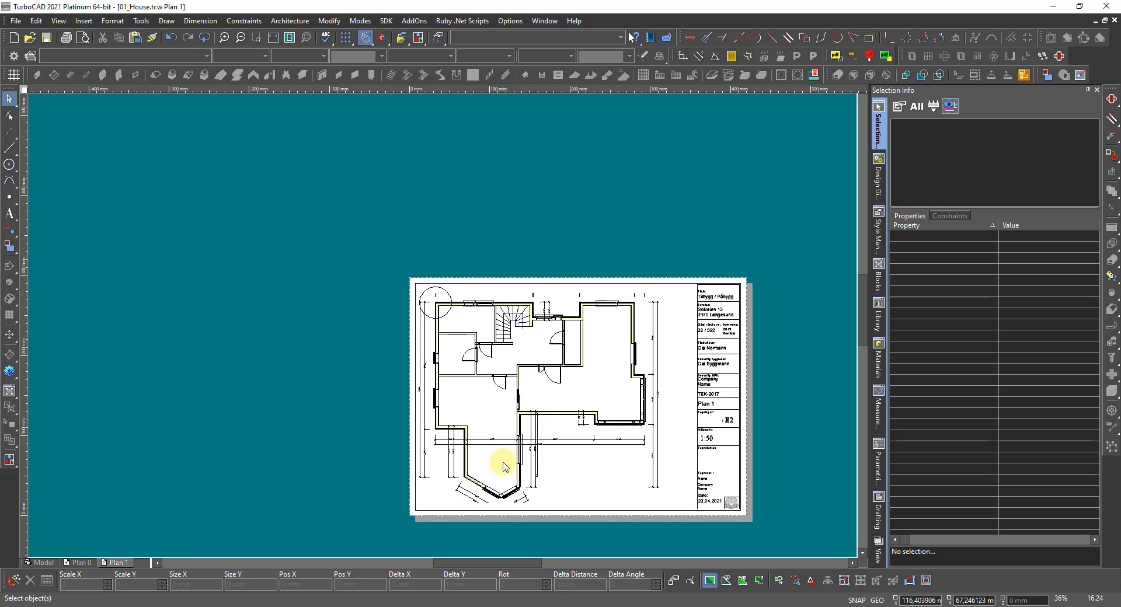
# Stretch the viewport's upper edge up to just inside the sheet frame, for a viewport height of about 274 mm.
pyautogui.scroll(2, 501, 285)
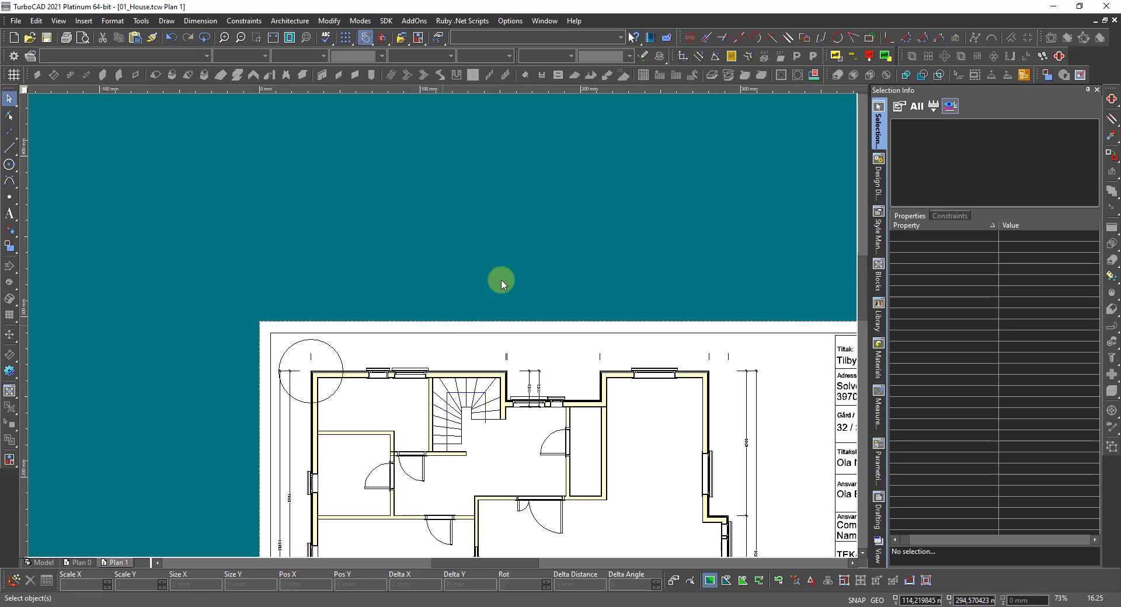
pyautogui.click(463, 380)
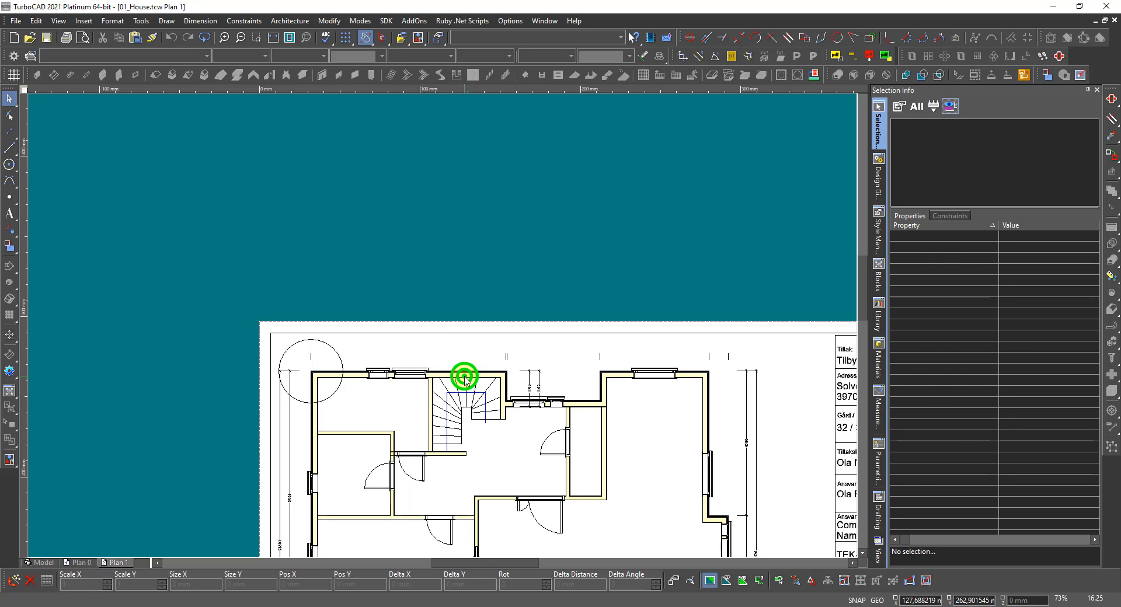
pyautogui.click(485, 353)
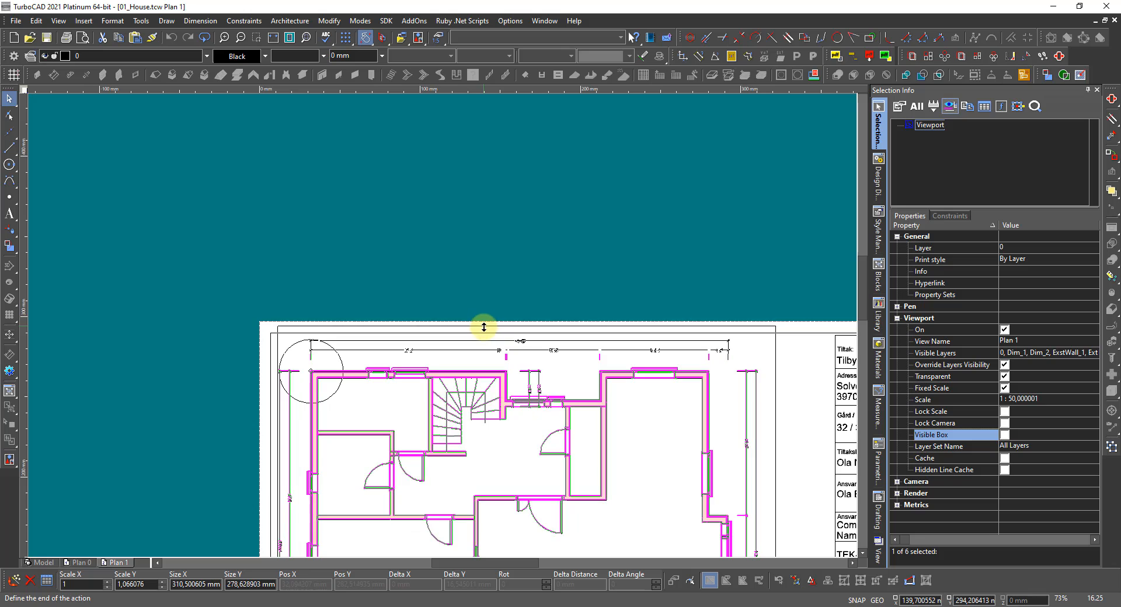
pyautogui.scroll(3, 483, 327)
pyautogui.moveTo(443, 344); pyautogui.dragTo(441, 366)
pyautogui.scroll(-3, 331, 351)
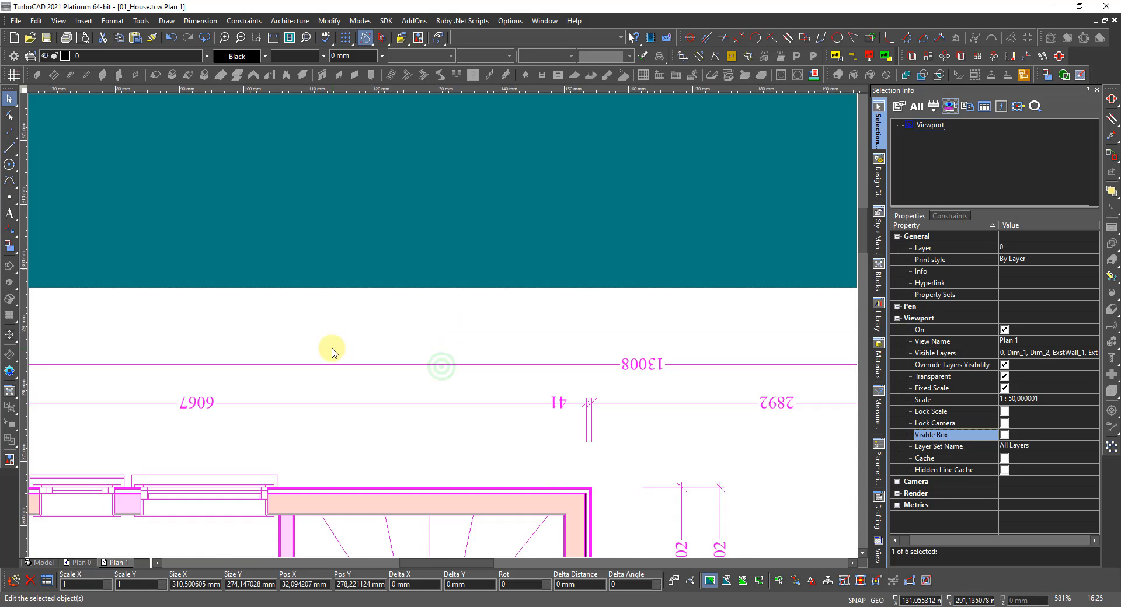
# Stretch the viewport's lower edge down to just above the sheet frame, for a viewport height of about 283 mm.
pyautogui.scroll(-3, 397, 342)
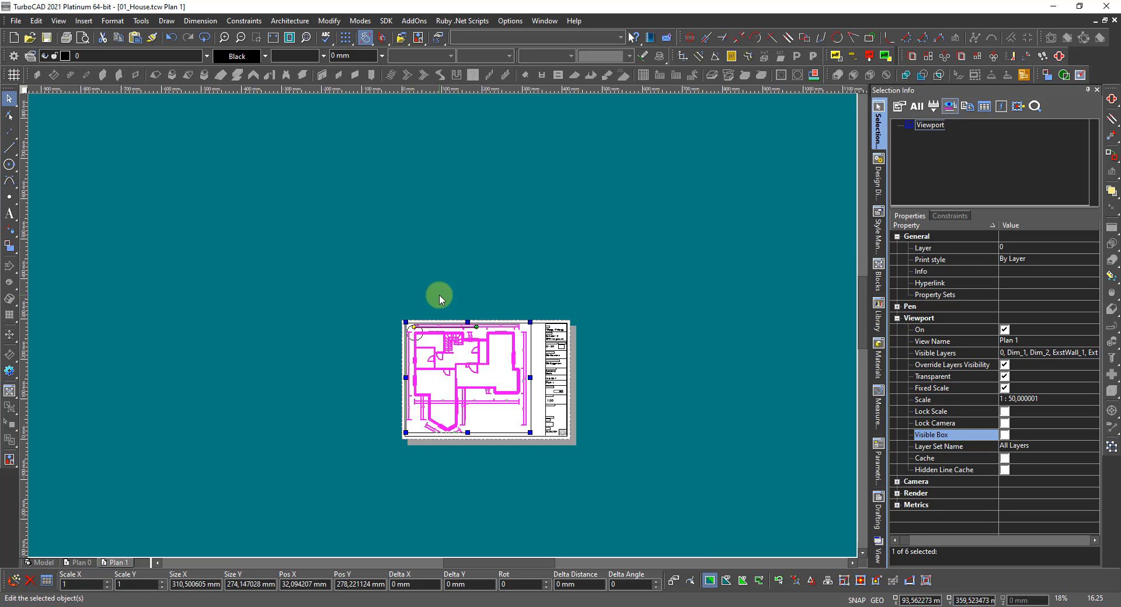
pyautogui.scroll(3, 449, 432)
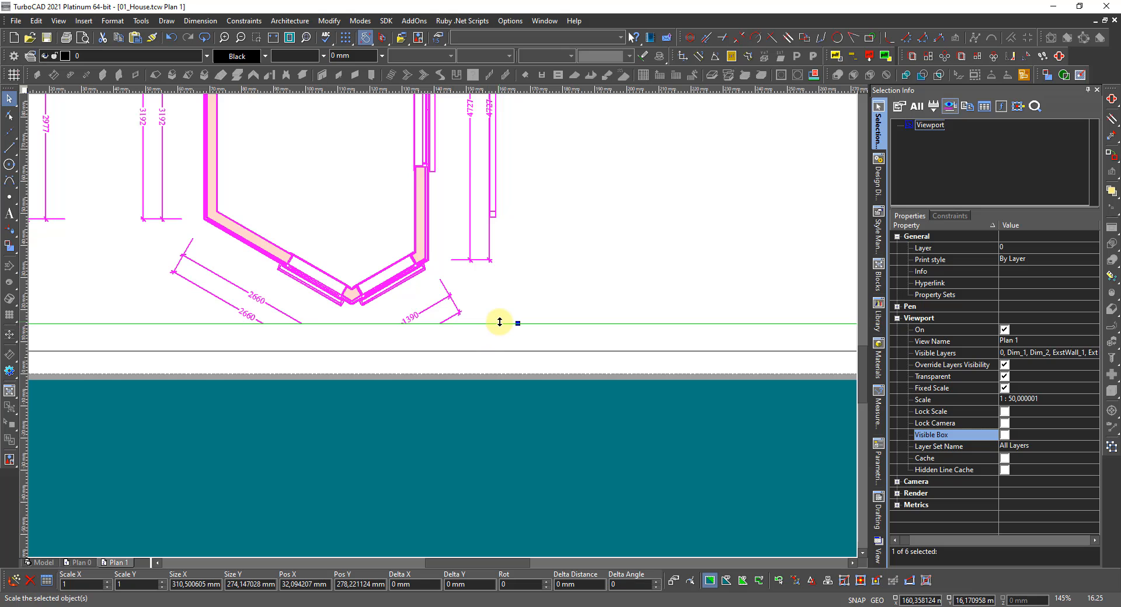
pyautogui.click(499, 322)
pyautogui.scroll(1, 495, 344)
pyautogui.scroll(4, 495, 344)
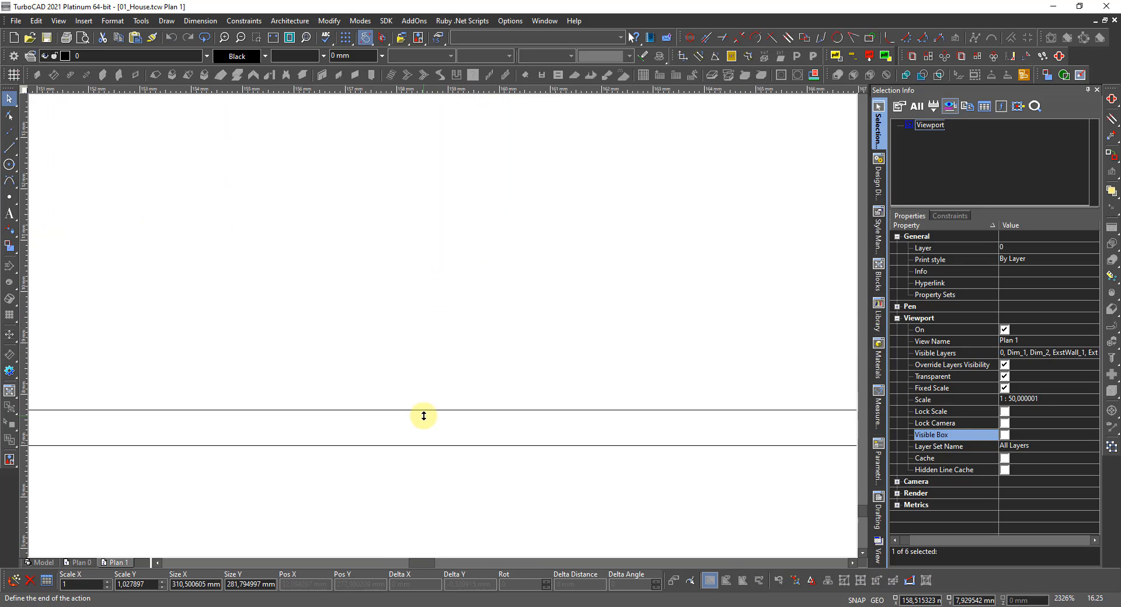
pyautogui.click(421, 439)
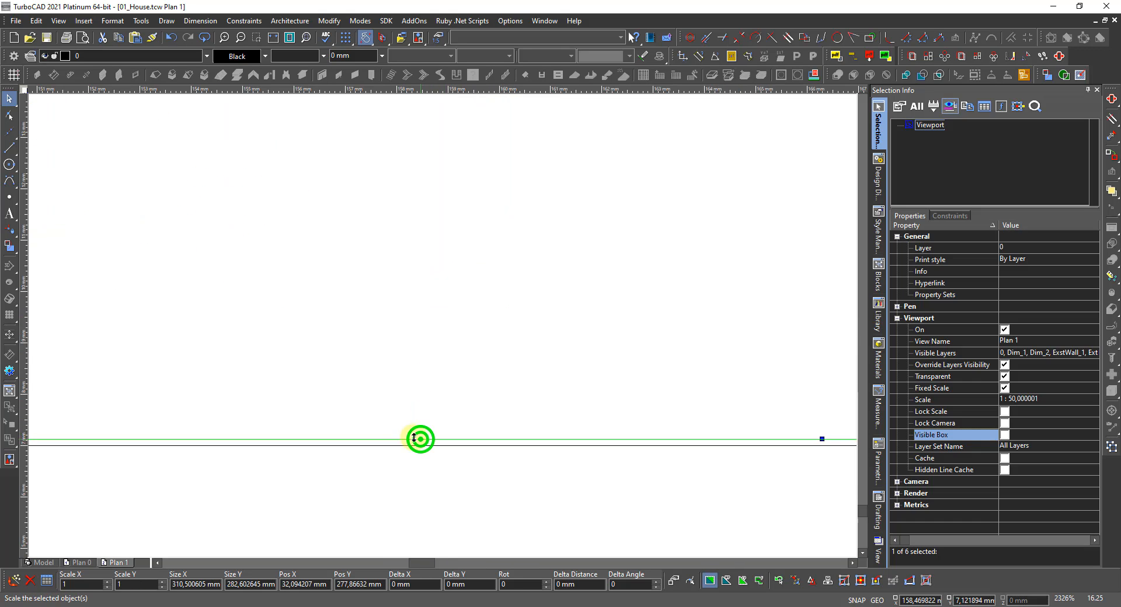
# Examine the floor plan viewport along its lower edge, where the bay's angled dimensions meet the sheet frame, and deselect the viewport.
pyautogui.scroll(-3, 443, 325)
pyautogui.scroll(-1, 346, 321)
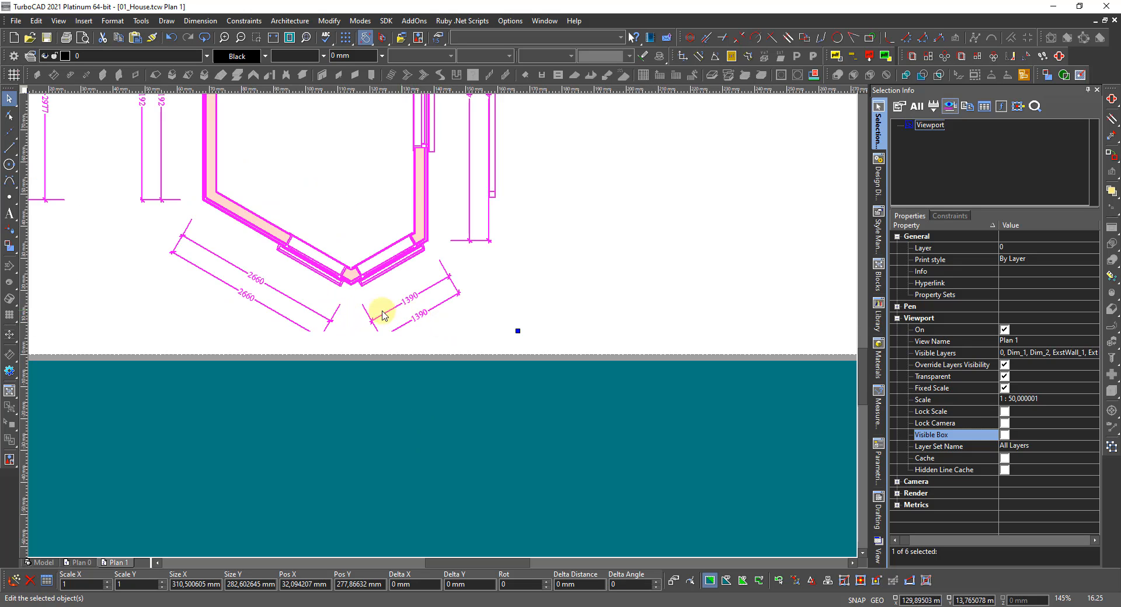
pyautogui.scroll(-1, 280, 296)
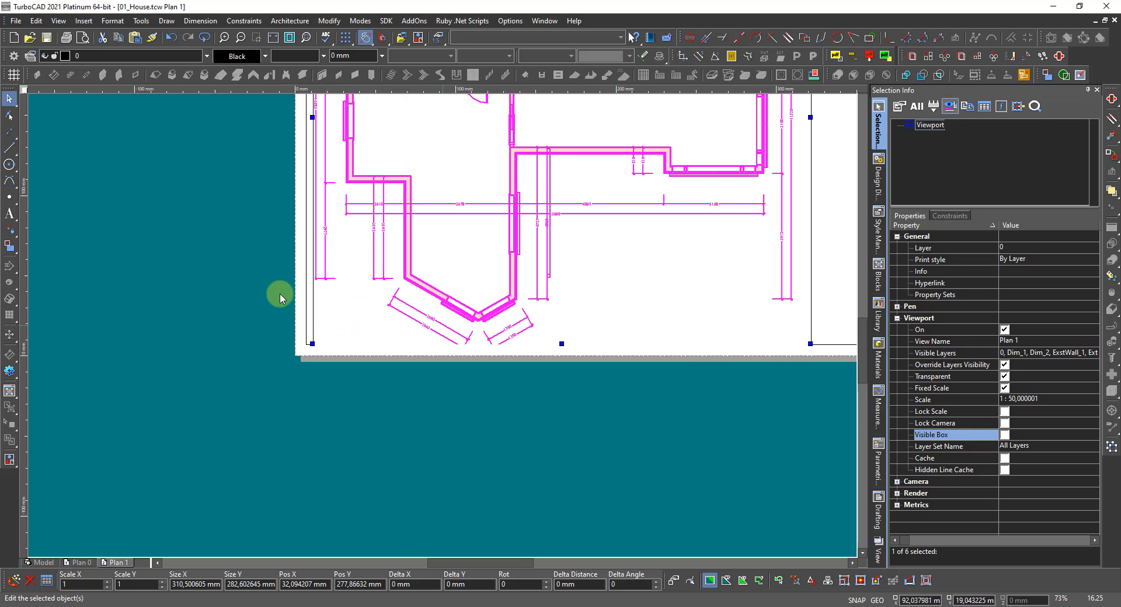
pyautogui.scroll(1, 439, 323)
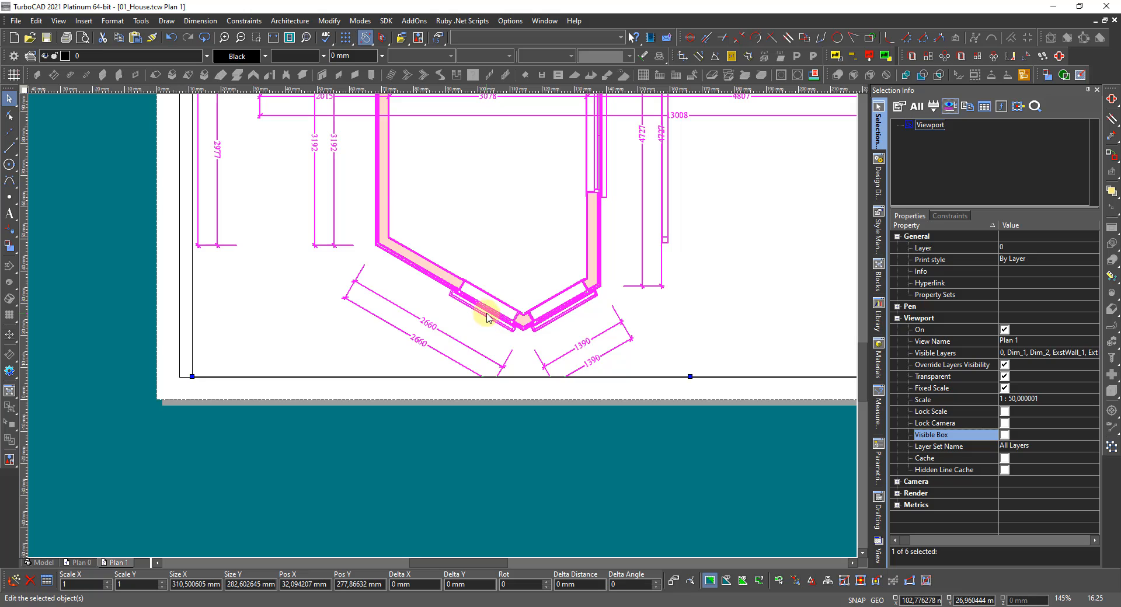
pyautogui.scroll(-3, 488, 317)
pyautogui.scroll(6, 593, 163)
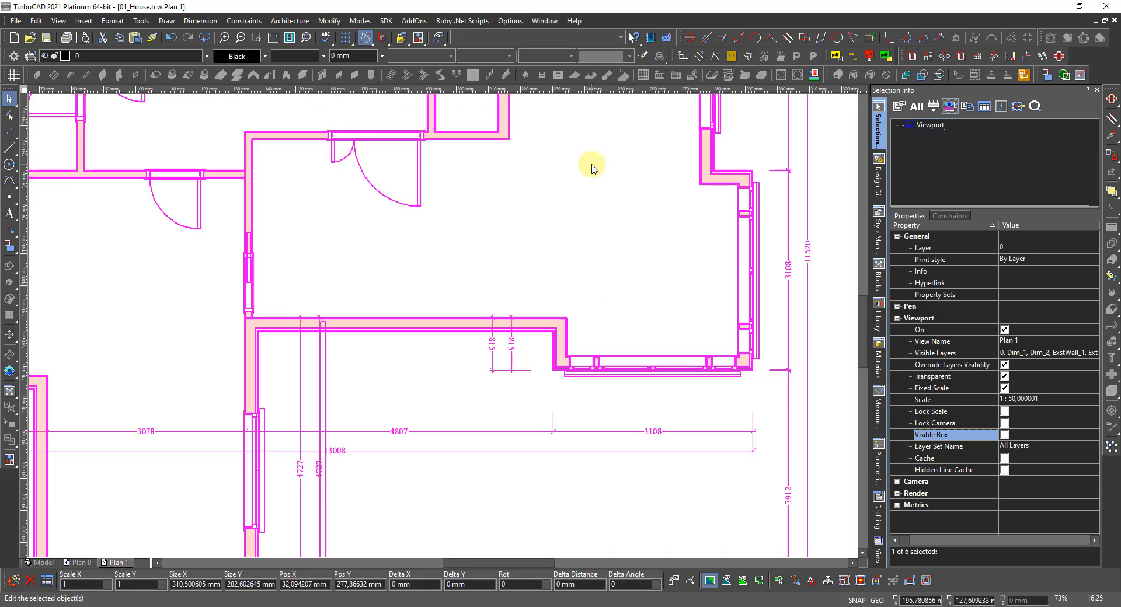
pyautogui.scroll(-3, 387, 305)
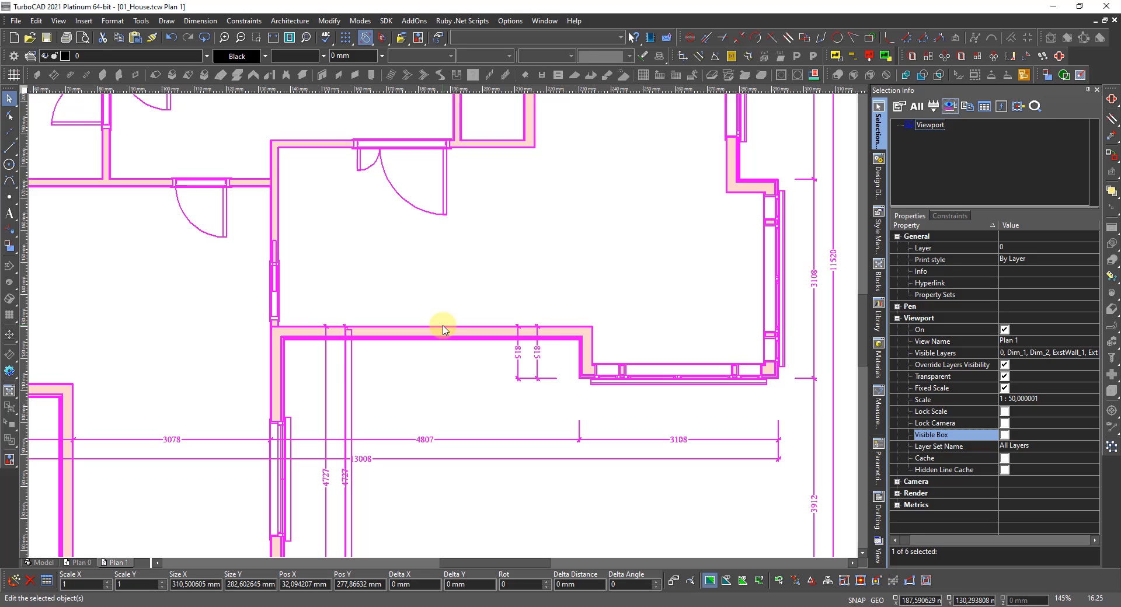
pyautogui.scroll(-6, 443, 330)
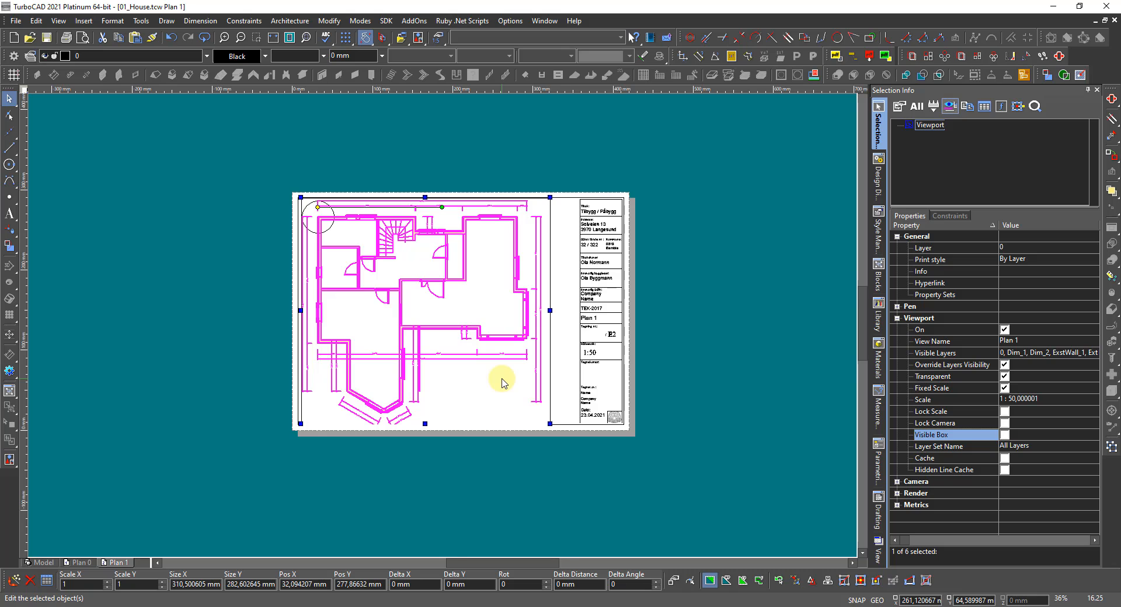
pyautogui.scroll(3, 503, 383)
pyautogui.scroll(3, 255, 323)
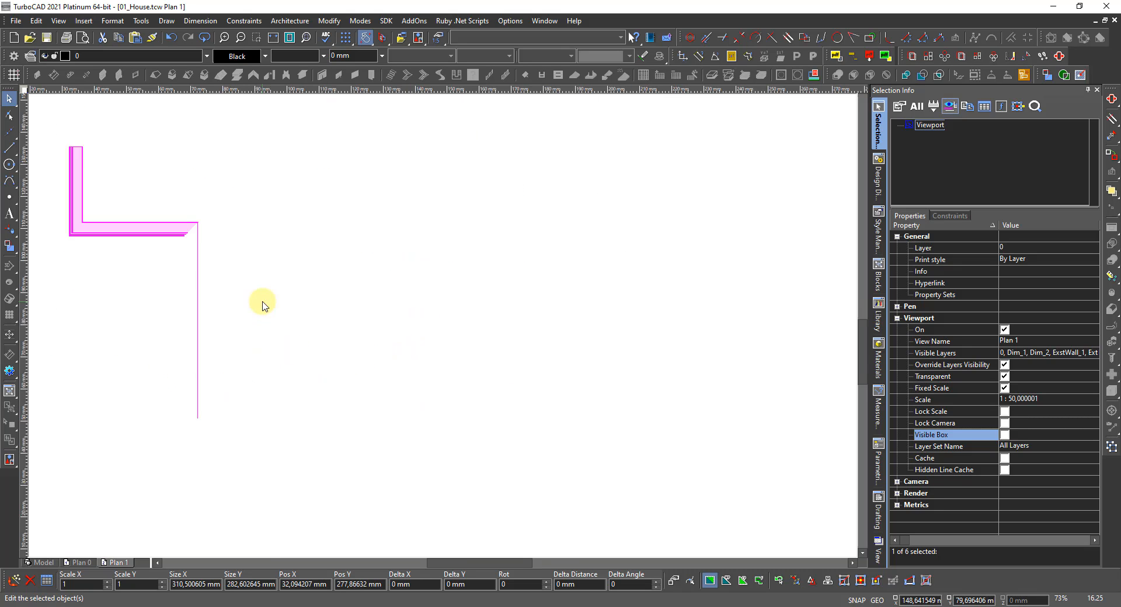
pyautogui.scroll(-6, 439, 386)
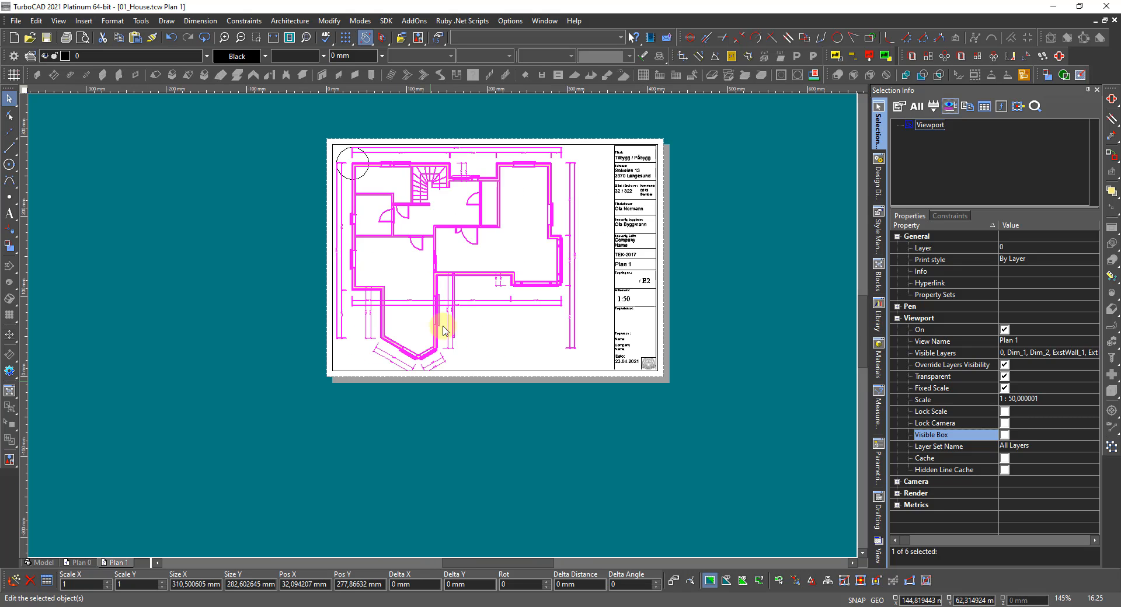
pyautogui.click(202, 361)
pyautogui.scroll(3, 375, 362)
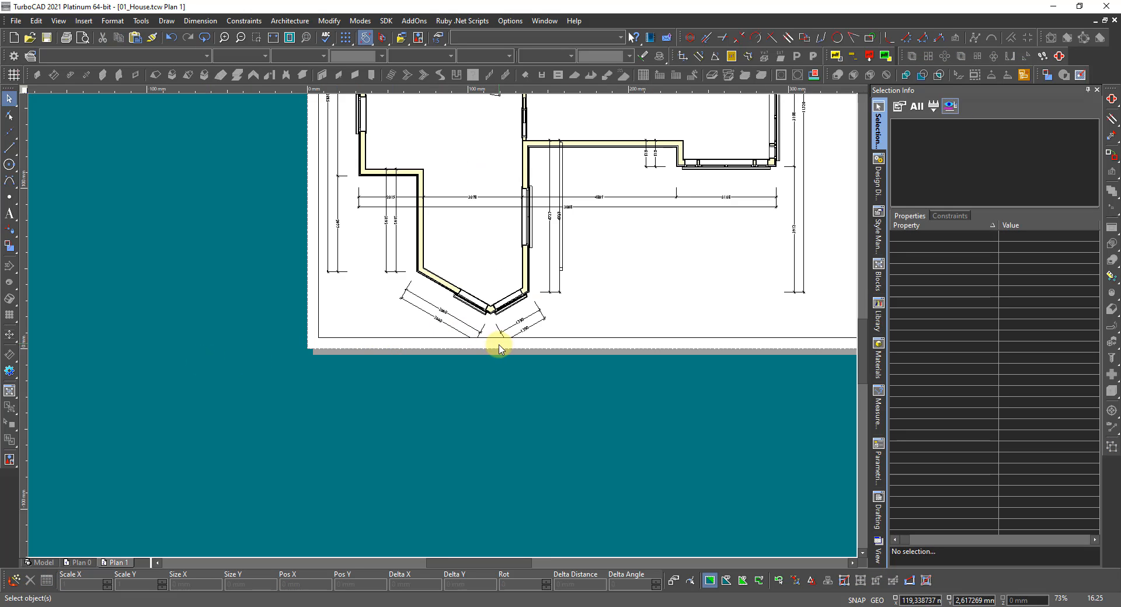
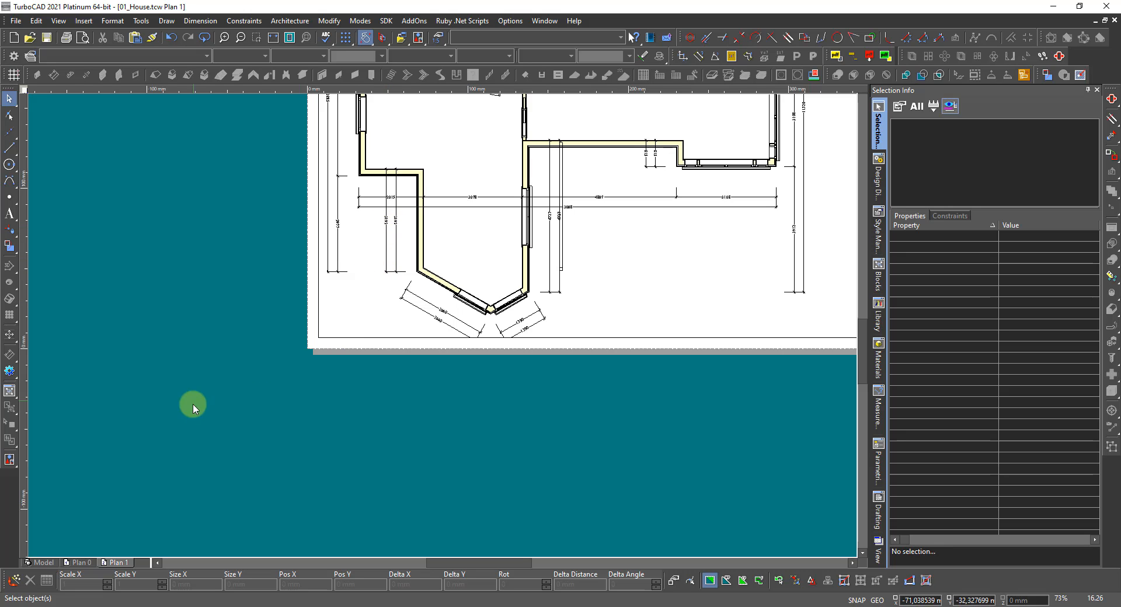
# In model space, set the AEC dimension style of the three dimensions around the bay's outer walls to Standard, and return to the Plan 1 sheet.
pyautogui.click(44, 563)
pyautogui.scroll(2, 360, 402)
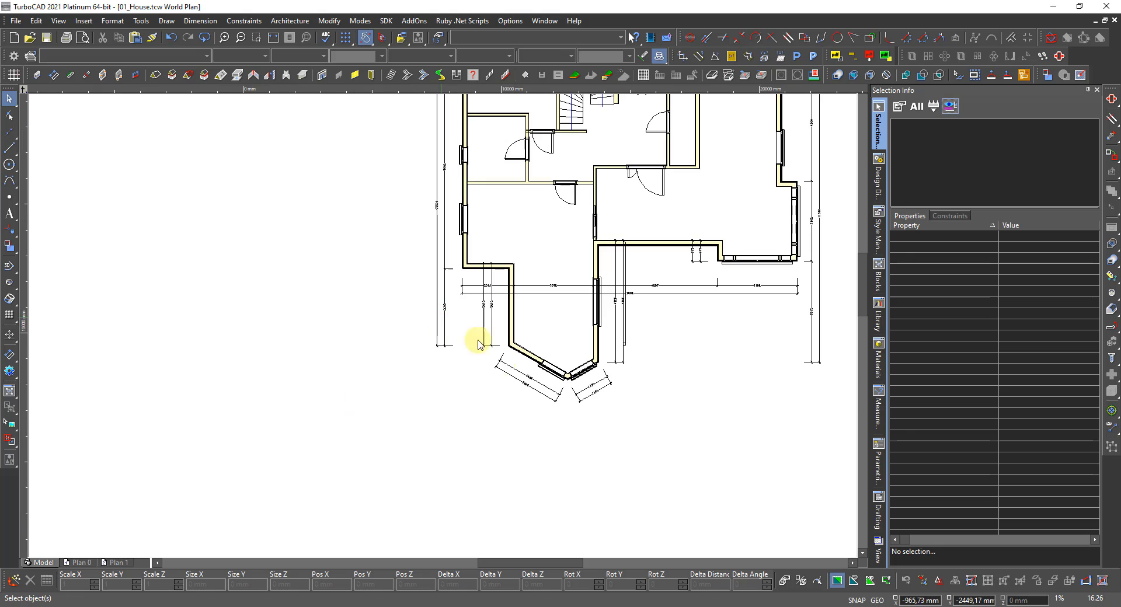
pyautogui.click(595, 387)
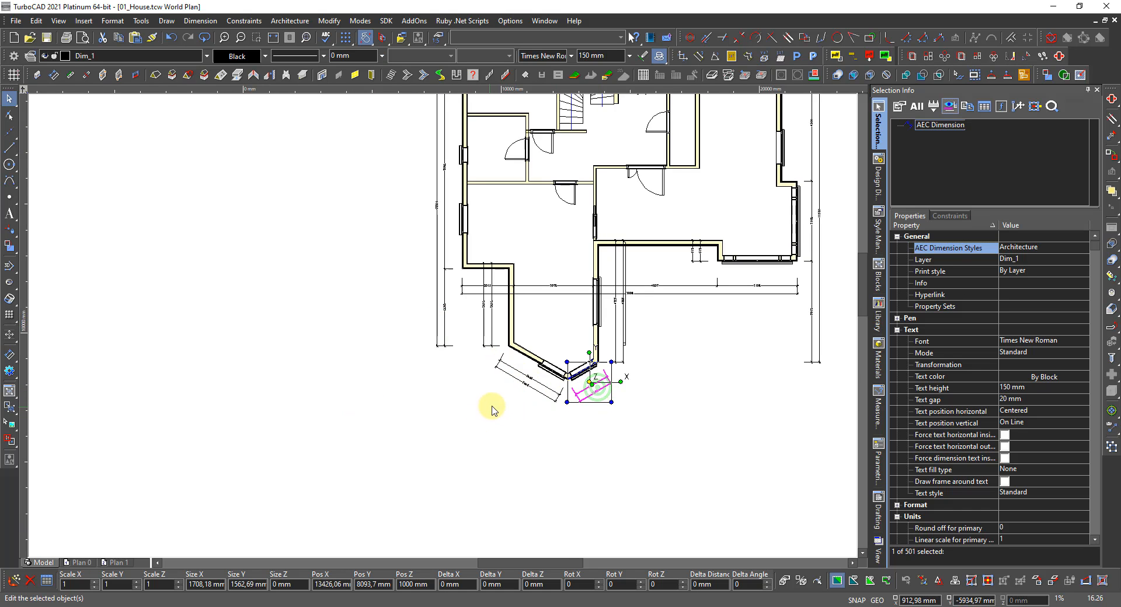
pyautogui.keyDown('shift'); pyautogui.click(520, 384); pyautogui.keyUp('shift')
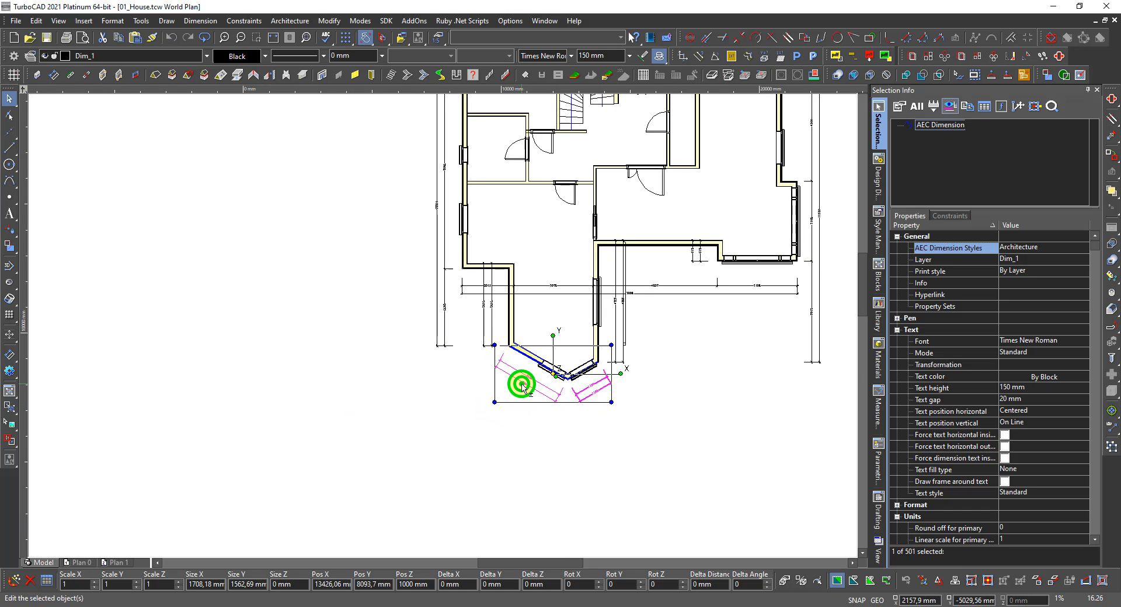
pyautogui.keyDown('shift'); pyautogui.click(483, 313); pyautogui.keyUp('shift')
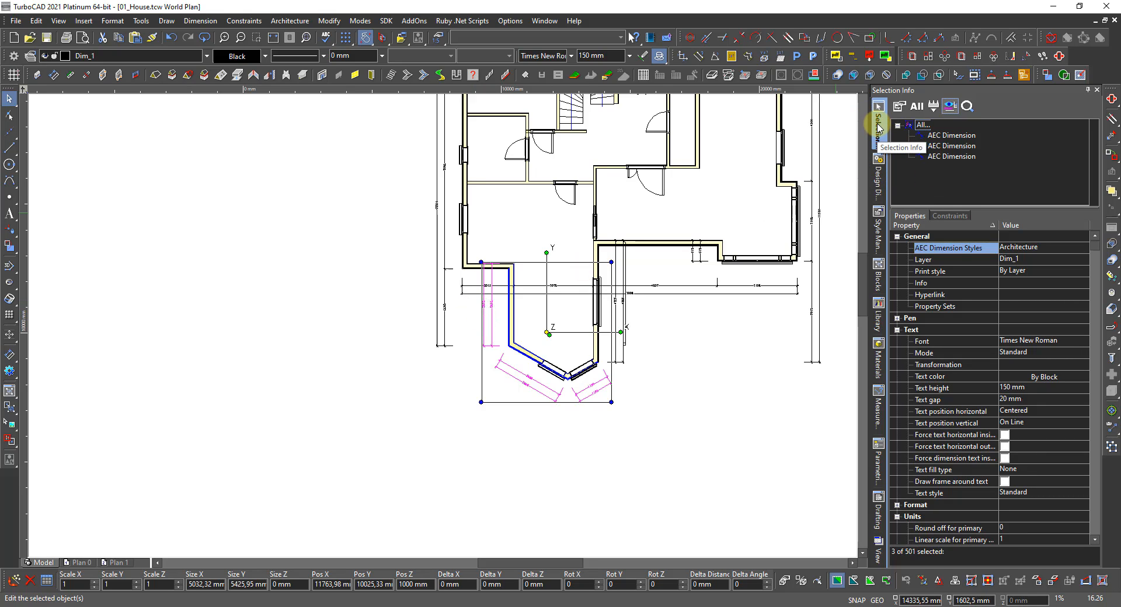
pyautogui.click(1044, 246)
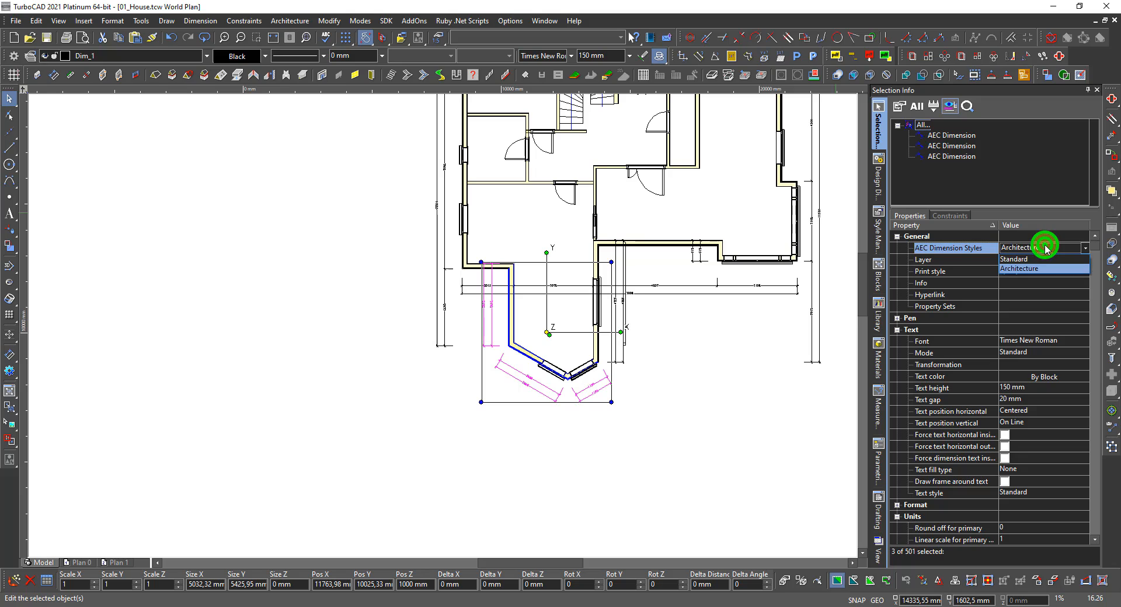
pyautogui.click(1031, 262)
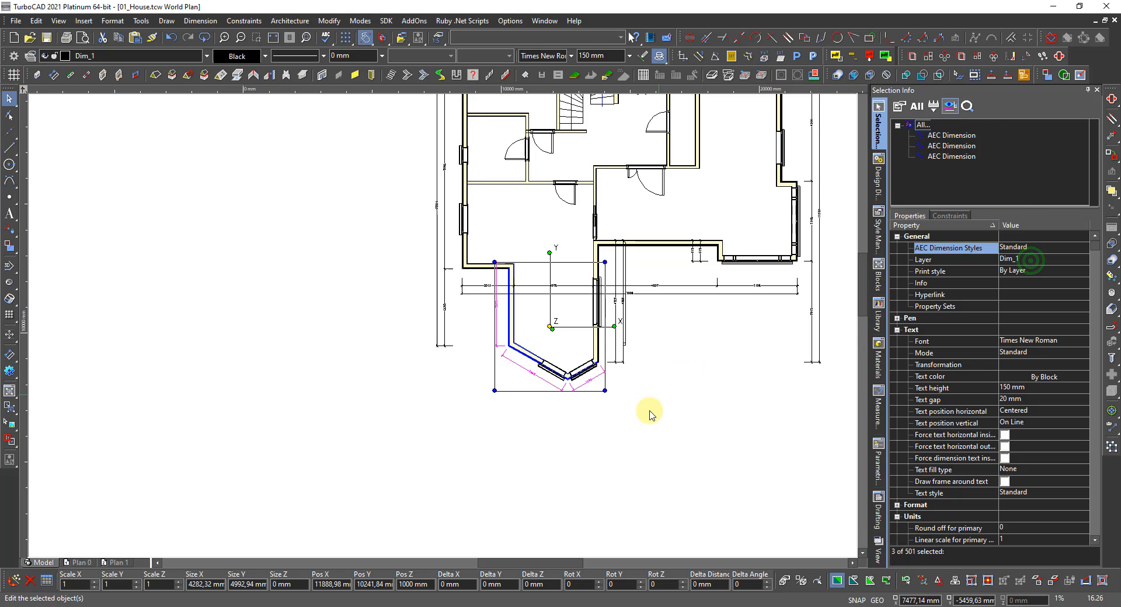
pyautogui.click(468, 445)
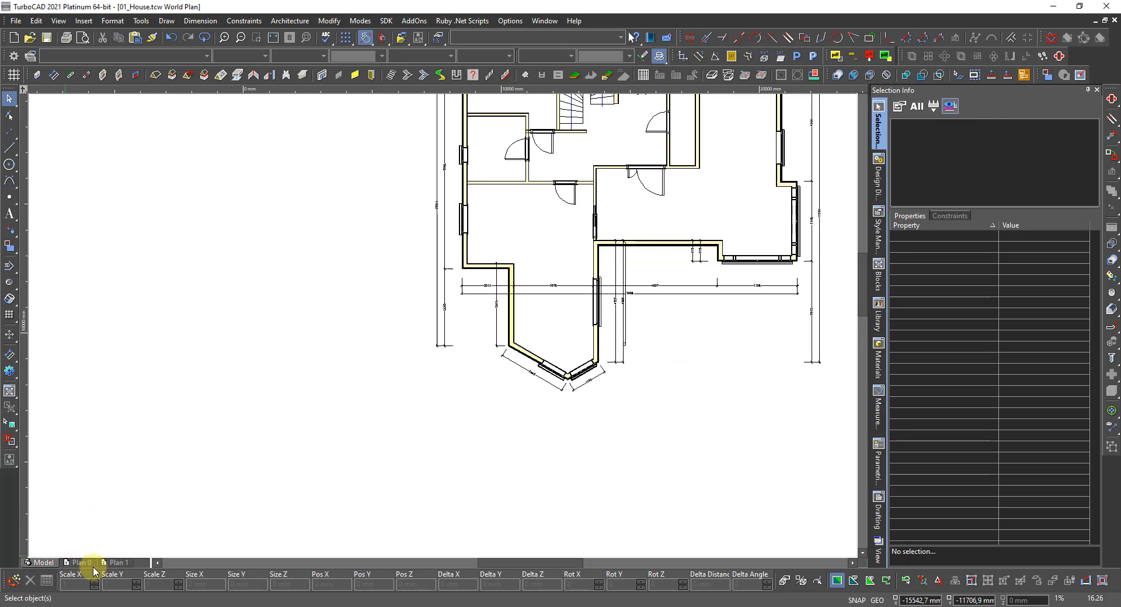
pyautogui.click(112, 563)
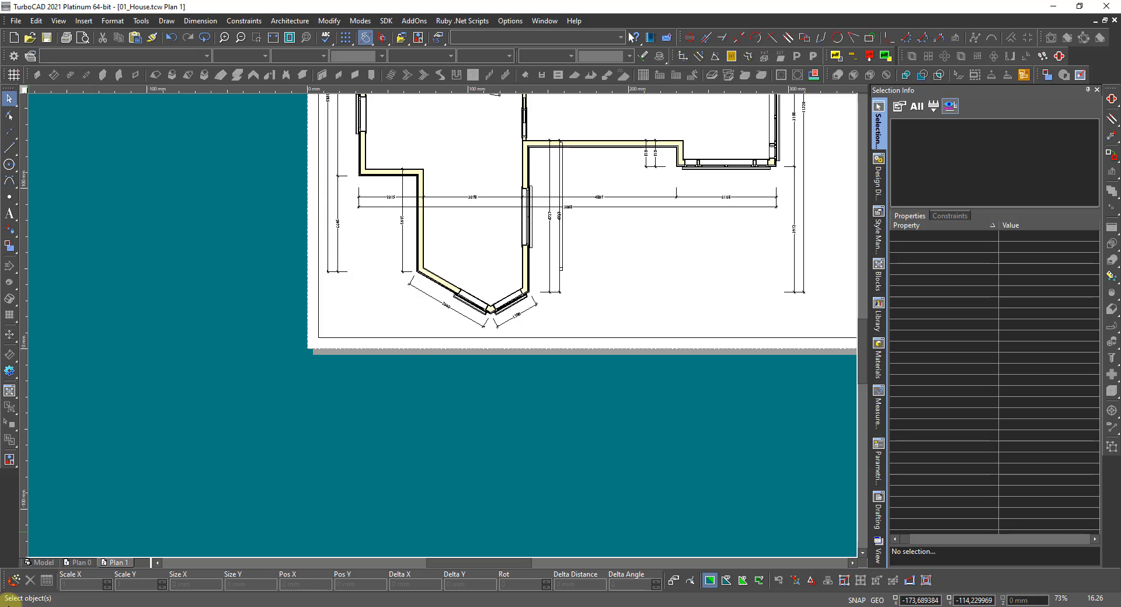
# In model space, start inserting a window and set the workplane by the horizontal outer wall between the bay and the lower-right corner room.
pyautogui.click(48, 564)
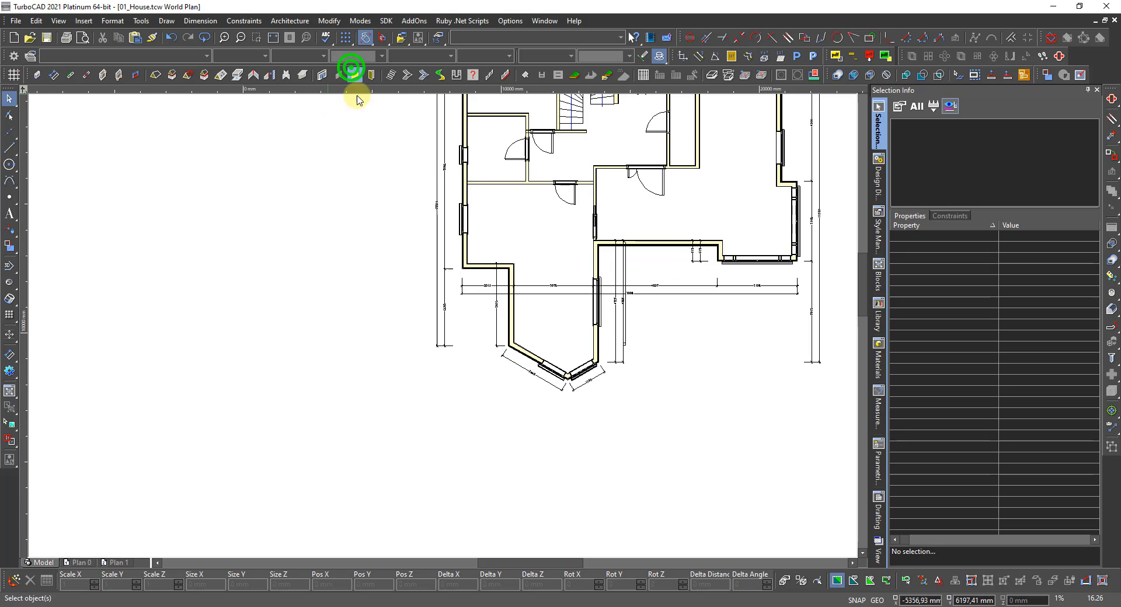
pyautogui.click(354, 75)
pyautogui.rightClick(641, 229)
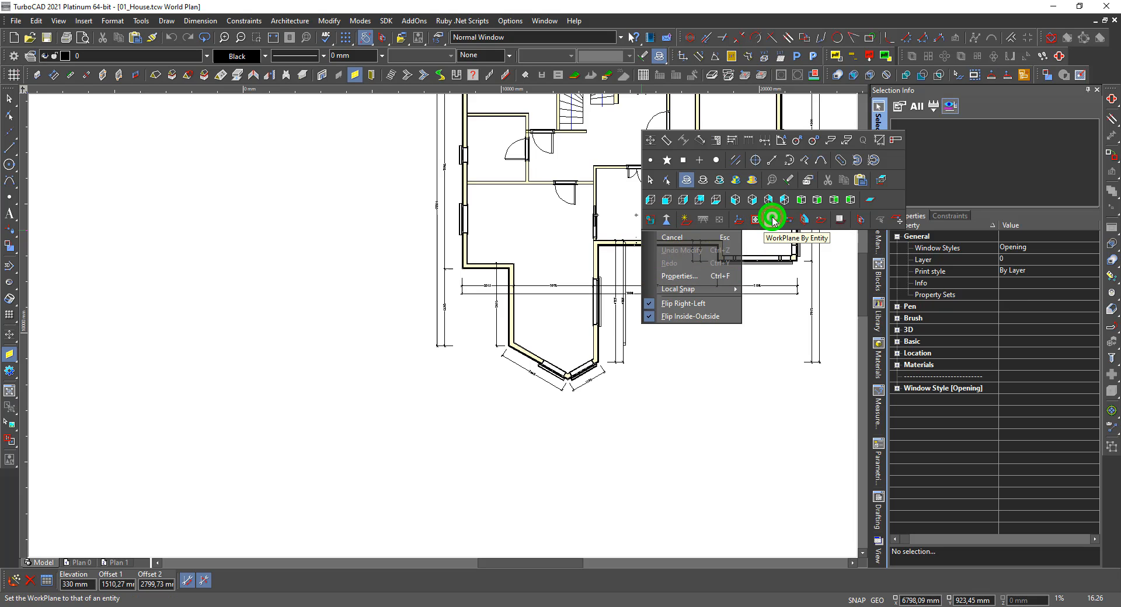
pyautogui.click(772, 218)
pyautogui.click(666, 243)
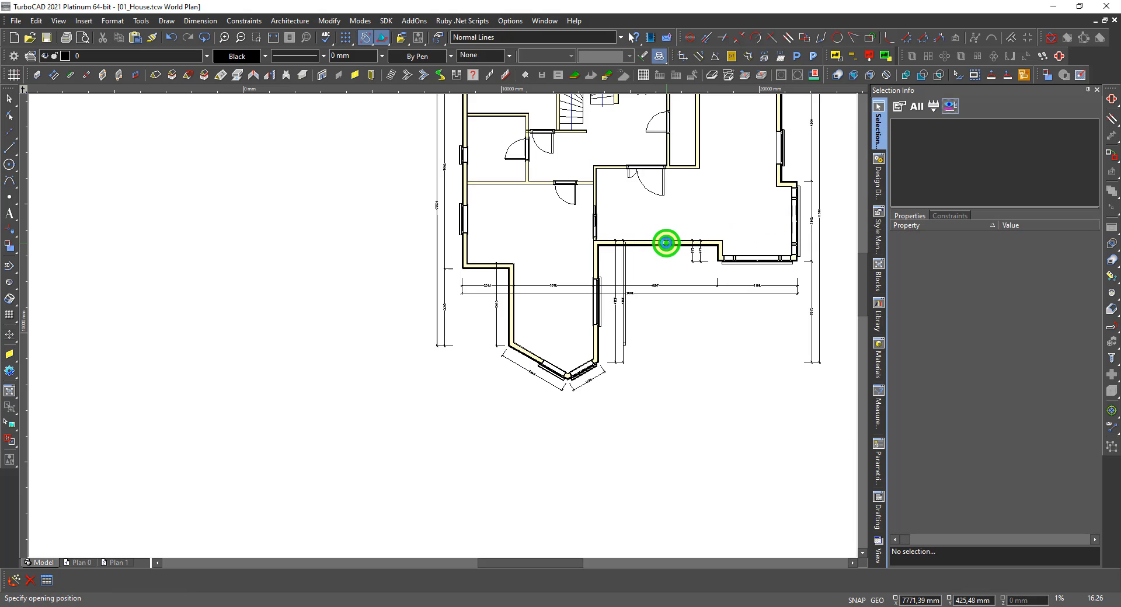
# Insert an Opening-style window, 1090 mm wide and 1190 mm high, near the middle of the horizontal outer wall above the 4807 dimension.
pyautogui.scroll(5, 645, 242)
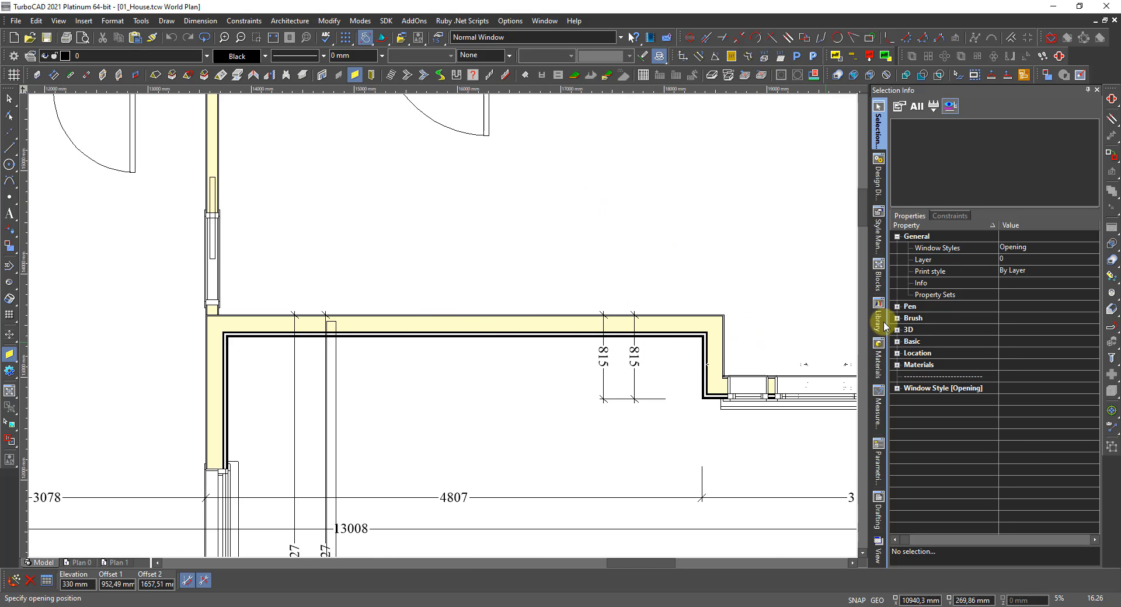
pyautogui.click(897, 342)
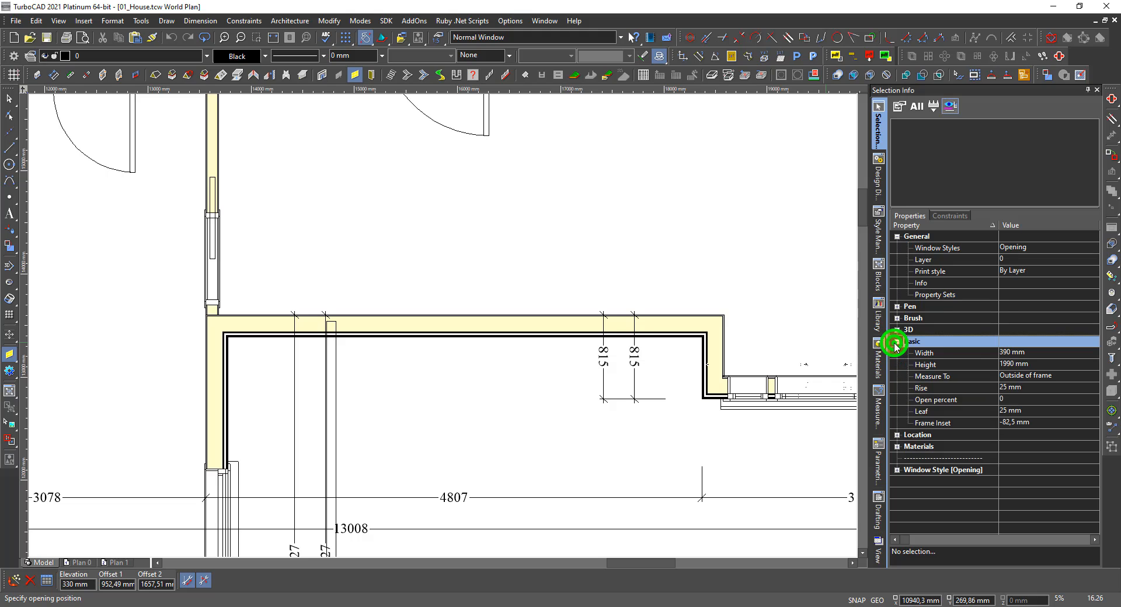
pyautogui.click(1017, 352)
pyautogui.doubleClick(1039, 352)
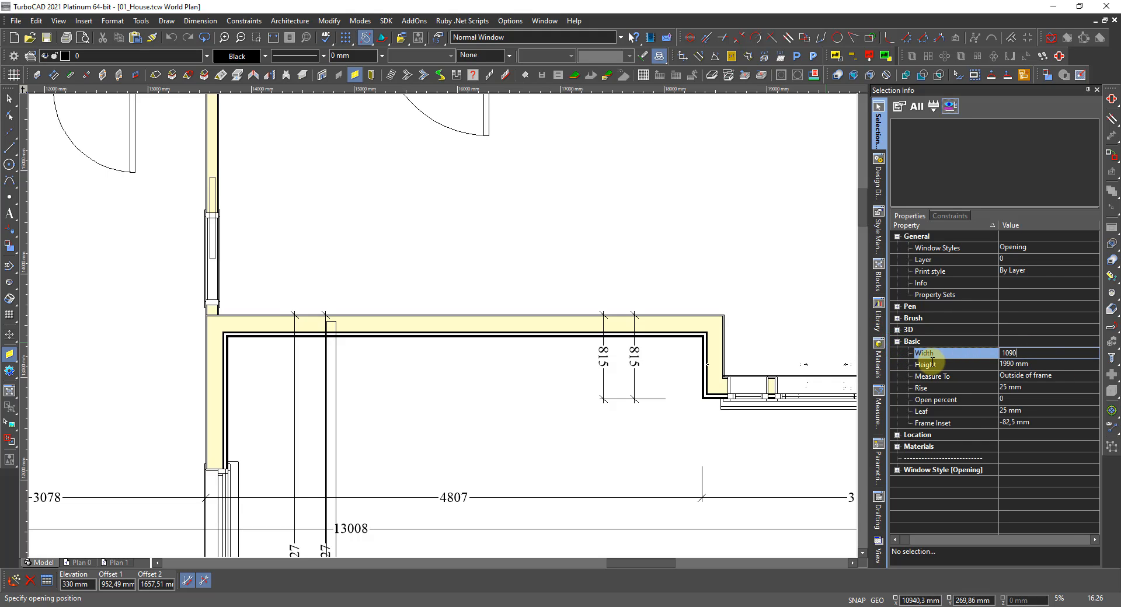
pyautogui.click(1032, 362)
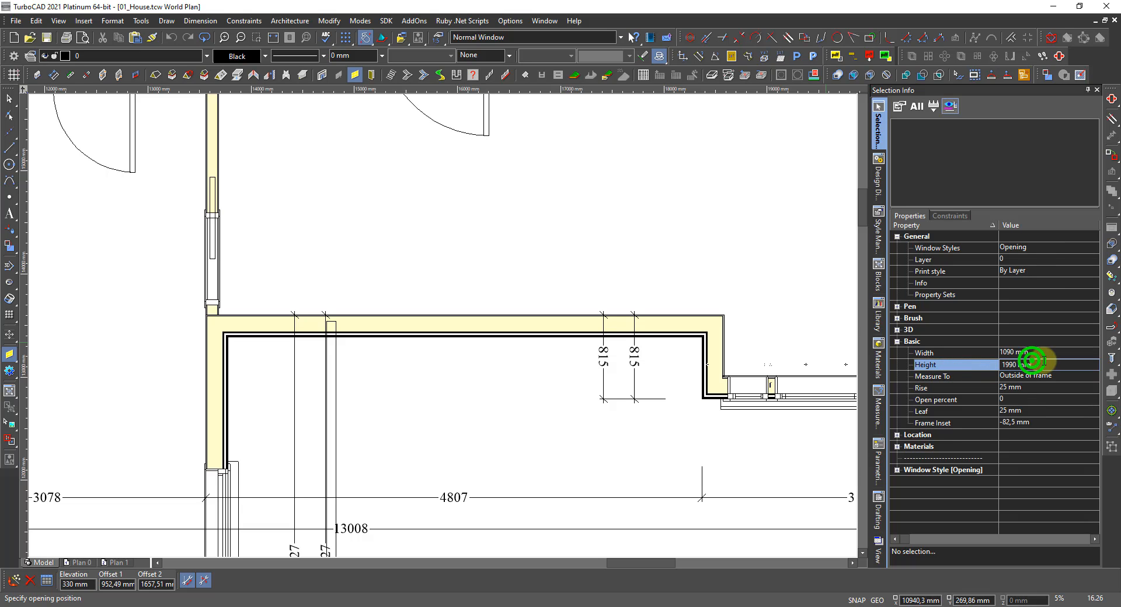
pyautogui.doubleClick(1044, 362)
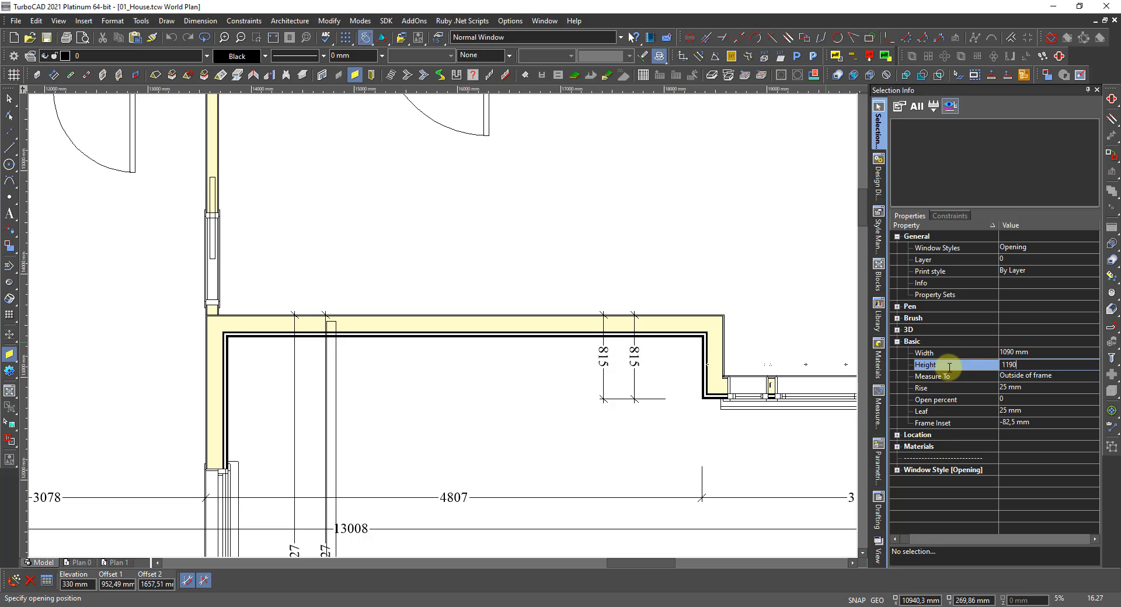
pyautogui.press('Return')
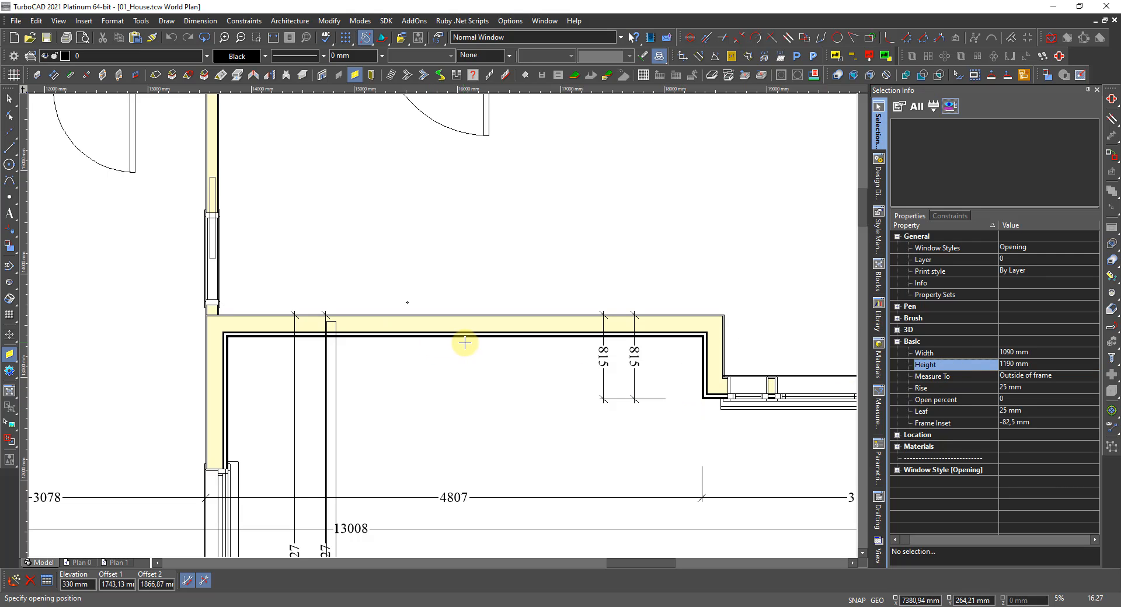
pyautogui.click(471, 341)
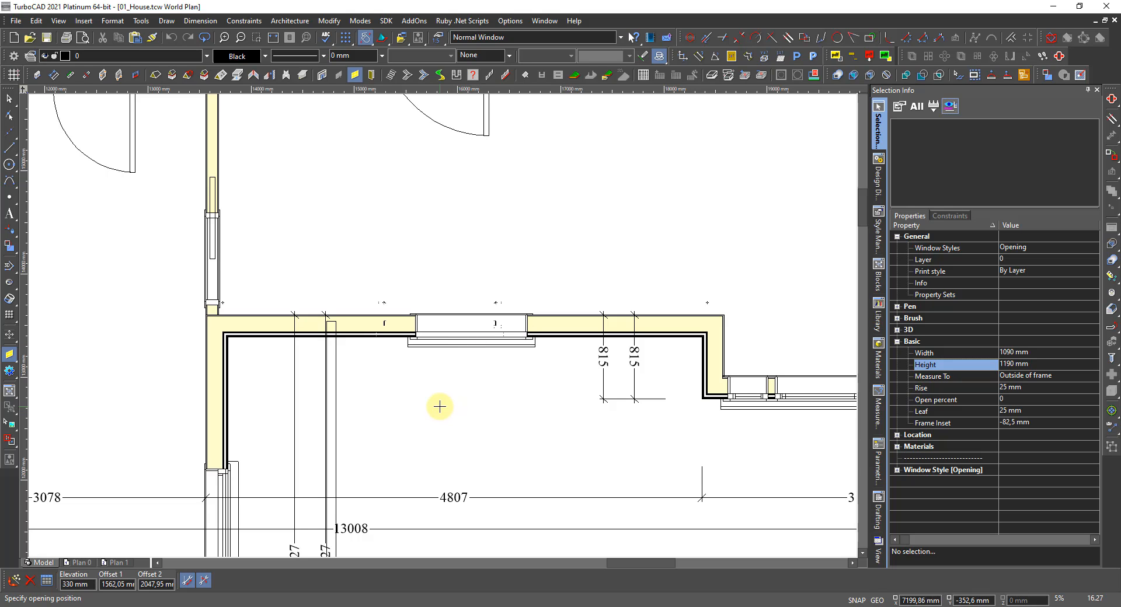
pyautogui.scroll(-3, 401, 435)
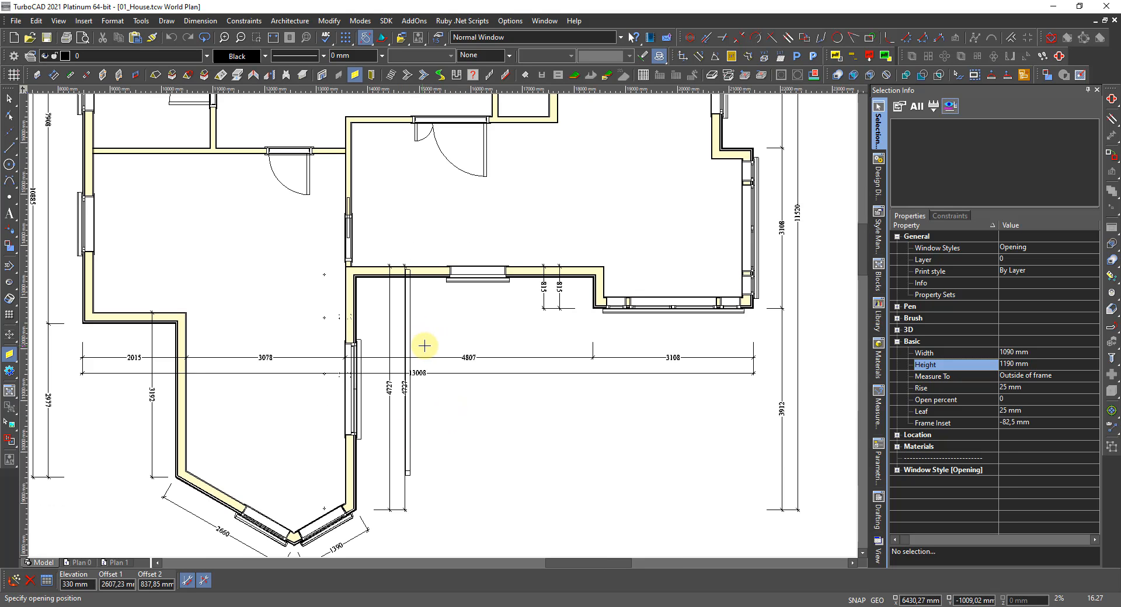
pyautogui.press('Escape')
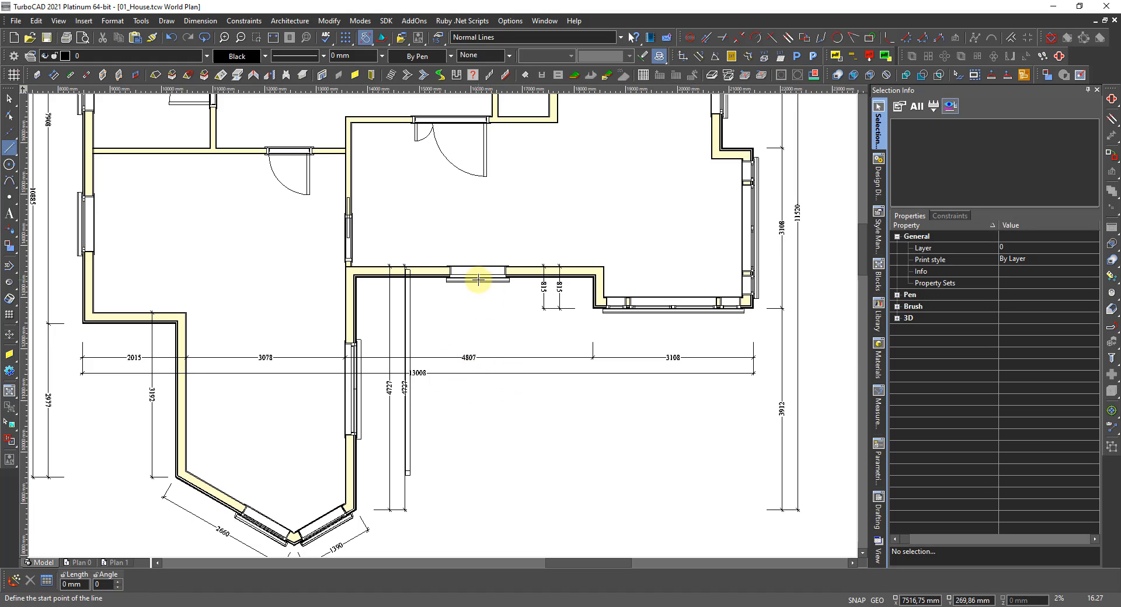
# Examine the Standard window style's frame dimensions, design settings and custom blocks without changing them.
pyautogui.scroll(2, 464, 284)
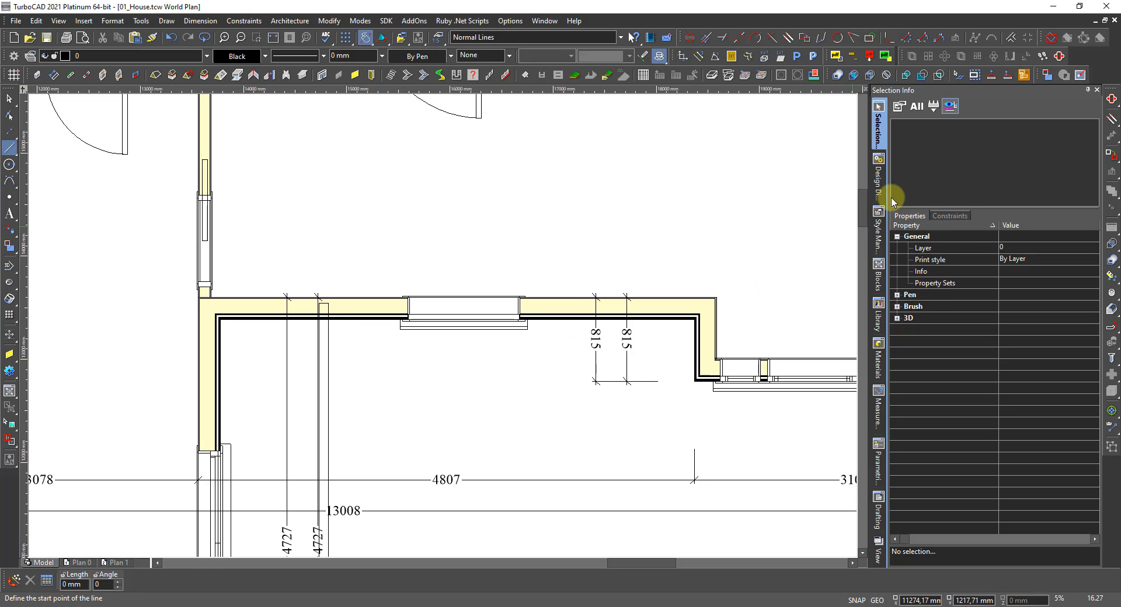
pyautogui.click(879, 172)
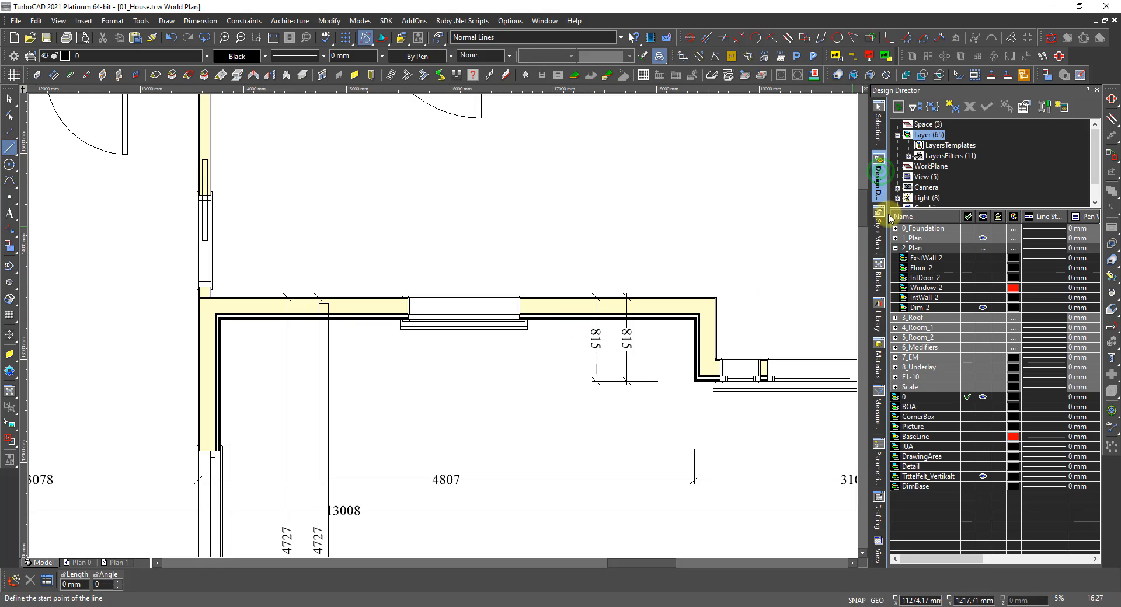
pyautogui.click(877, 233)
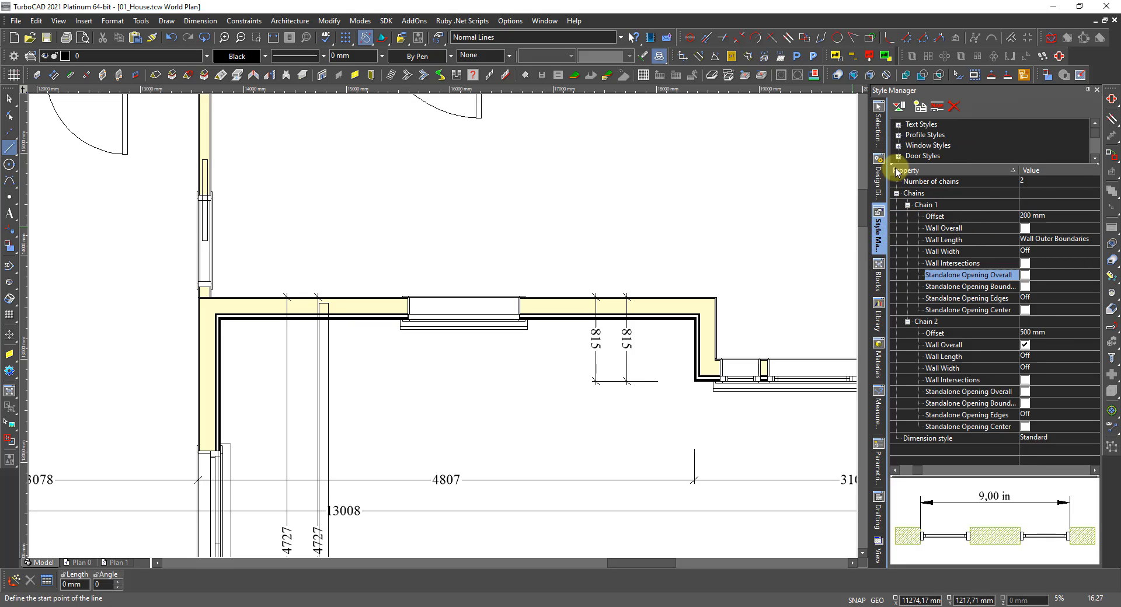
pyautogui.click(898, 146)
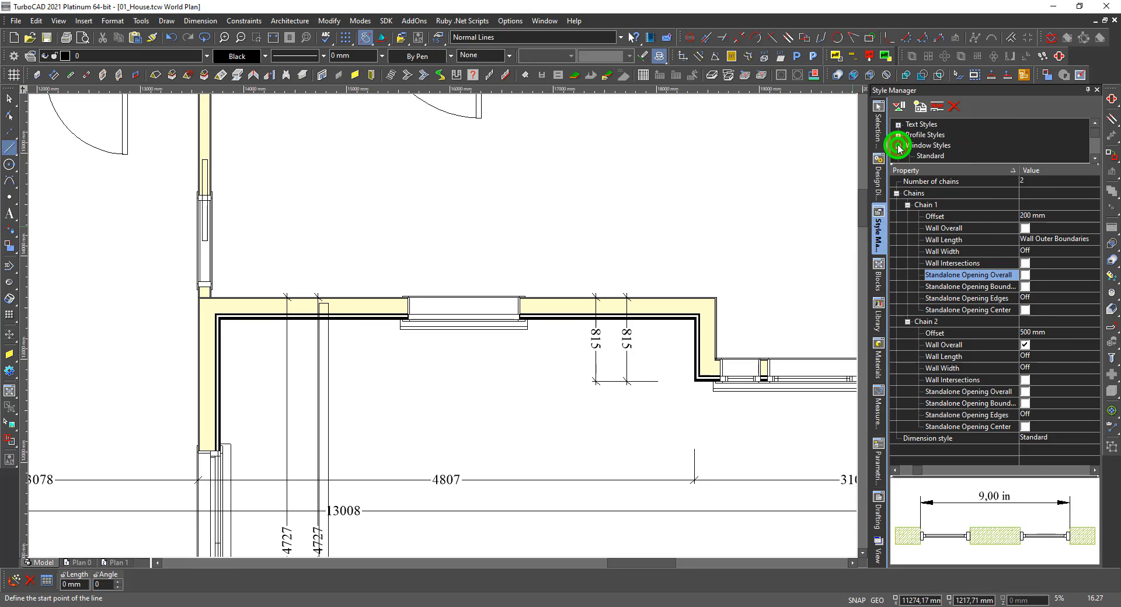
pyautogui.click(929, 155)
pyautogui.click(896, 193)
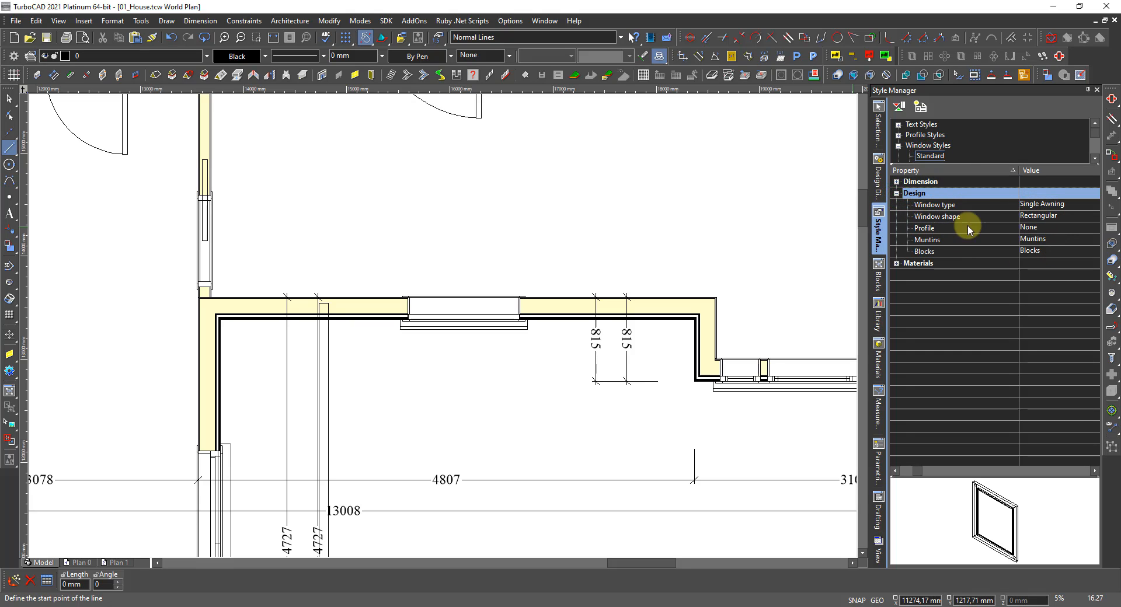
pyautogui.click(898, 182)
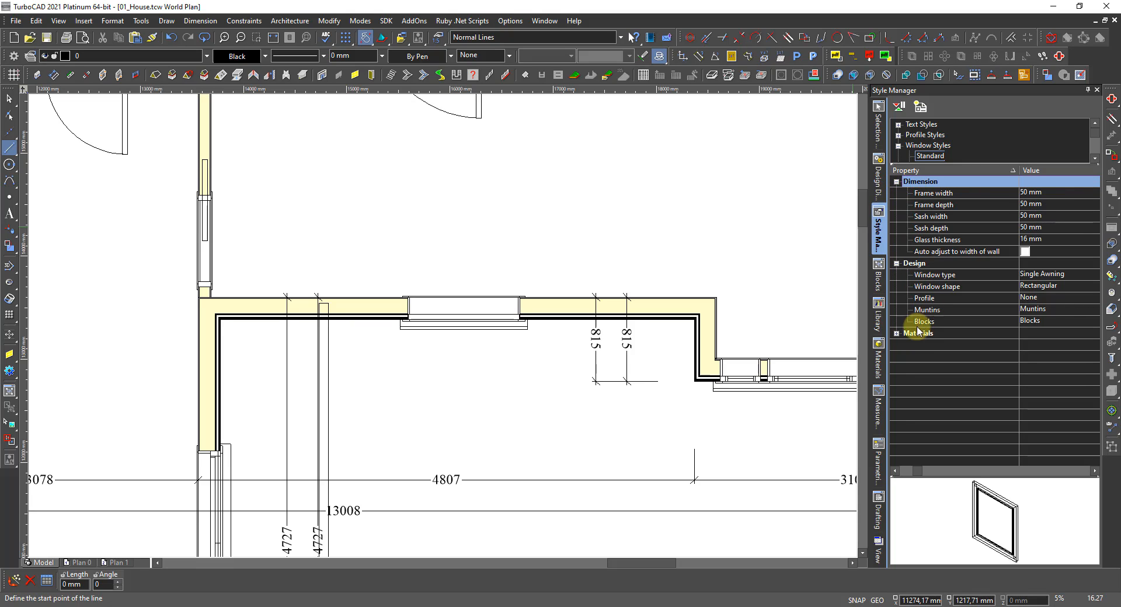
pyautogui.click(1031, 321)
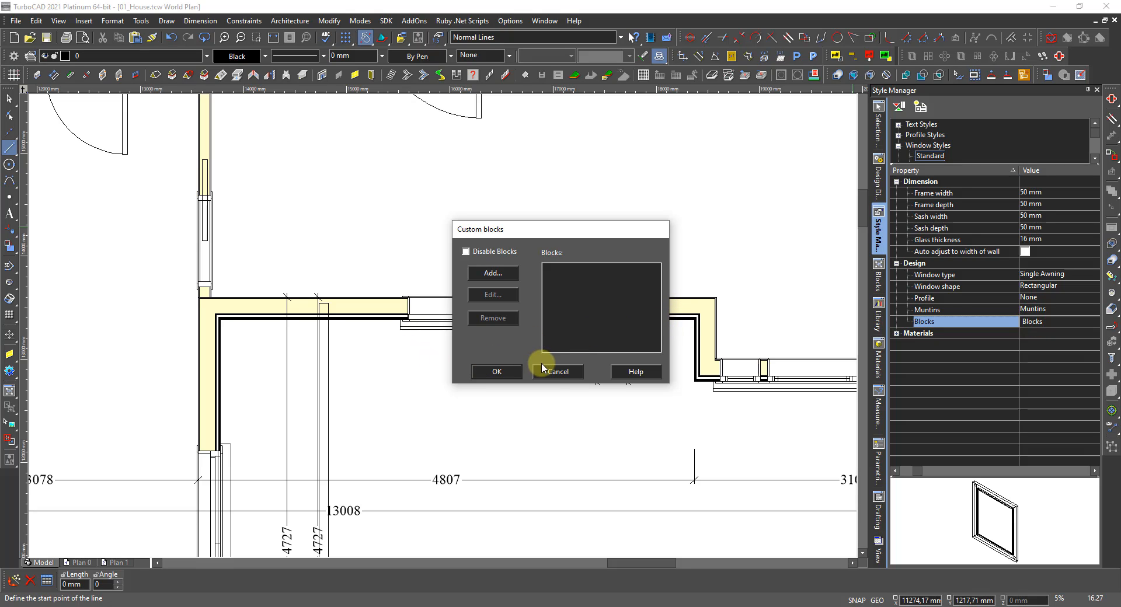
pyautogui.click(554, 372)
pyautogui.press('Escape')
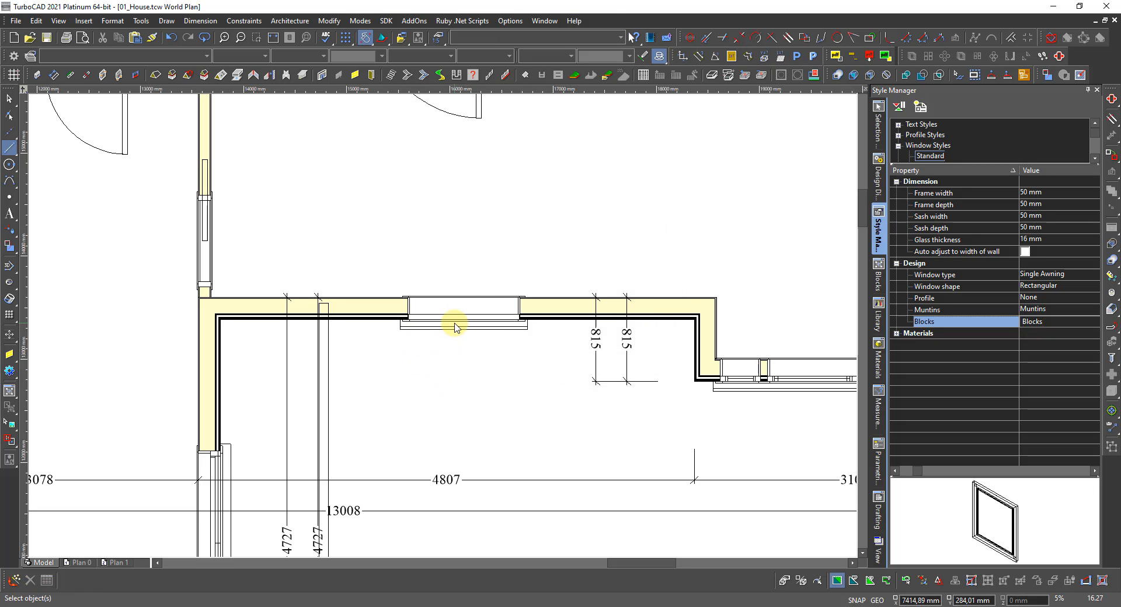
# Change the style of the new window in the horizontal outer wall to Standard and deselect it.
pyautogui.click(460, 325)
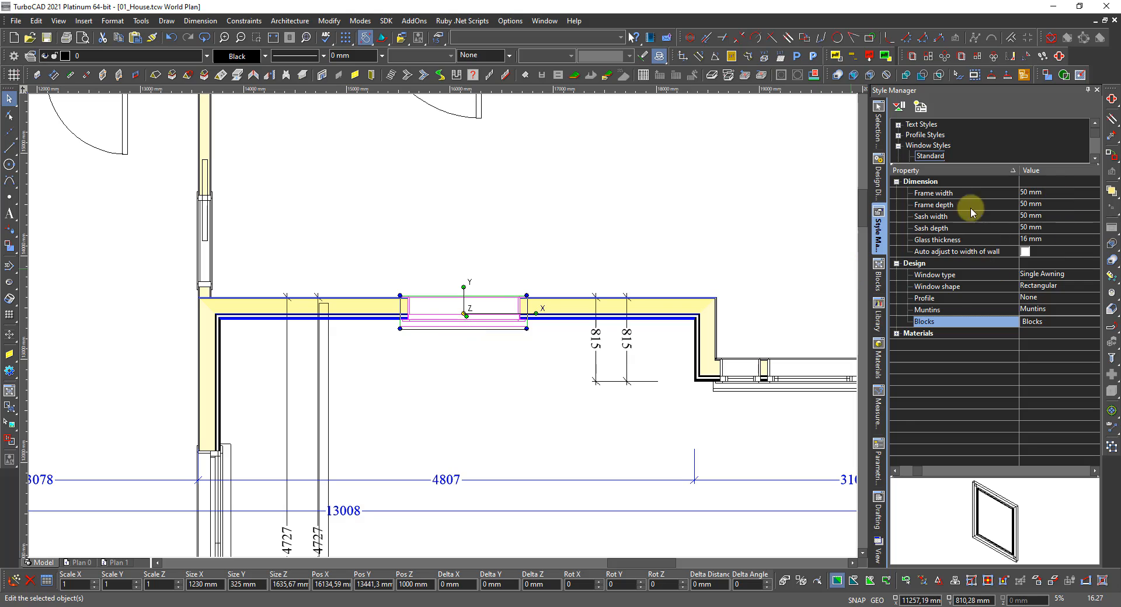
pyautogui.click(880, 125)
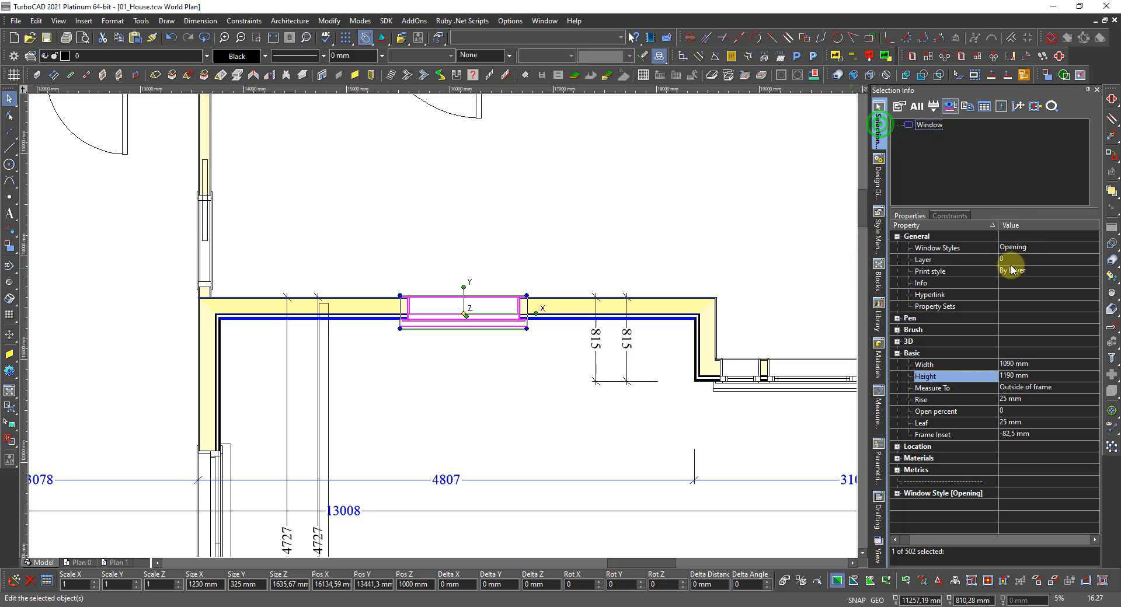
pyautogui.click(1029, 248)
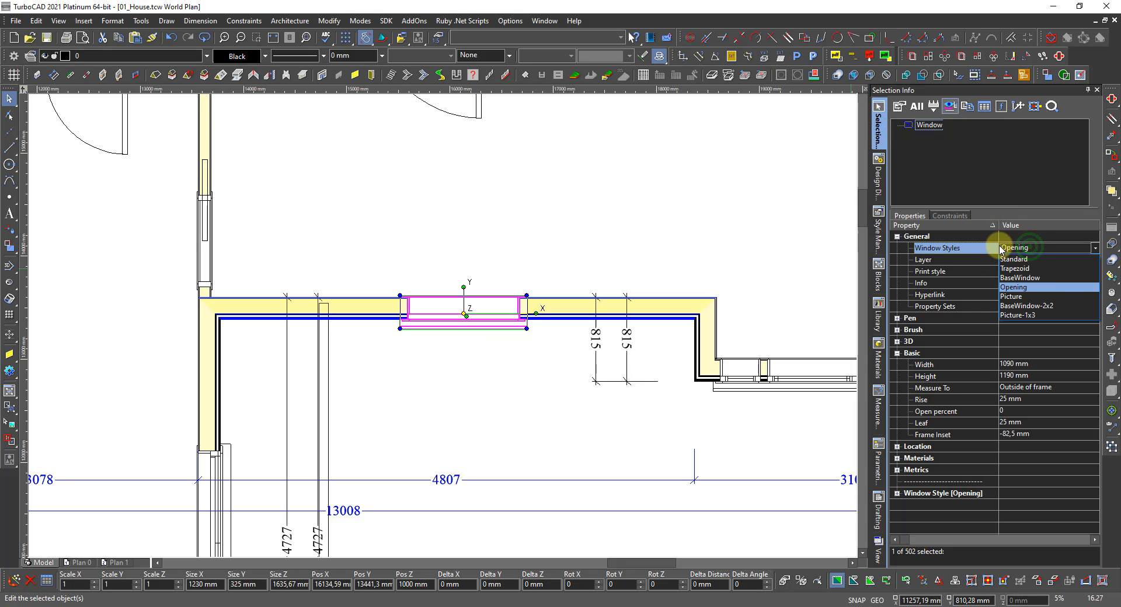
pyautogui.click(1015, 259)
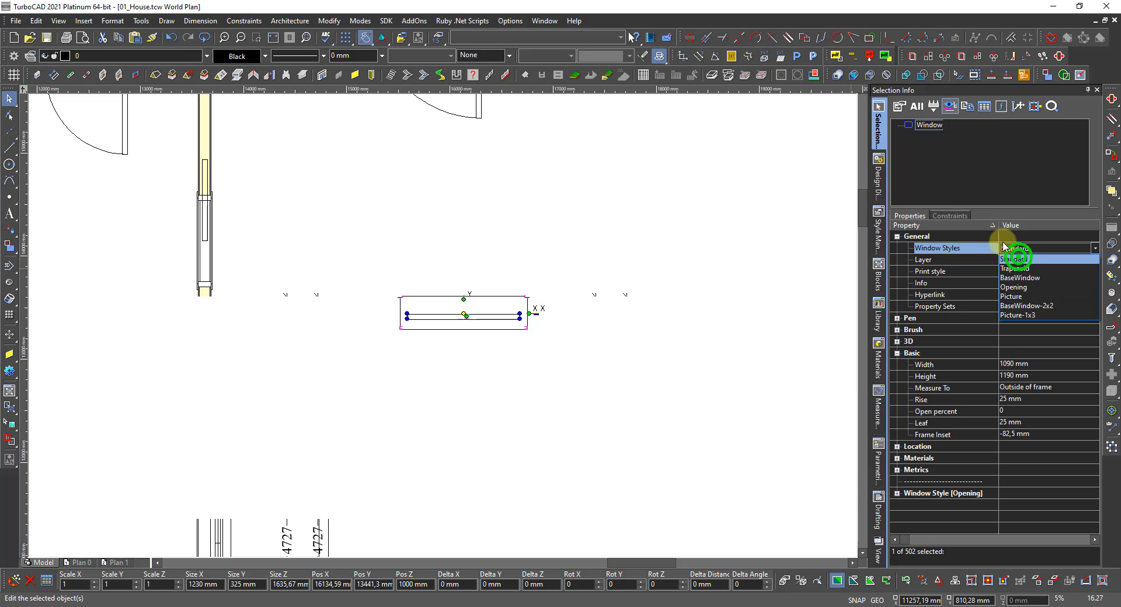
pyautogui.scroll(-3, 530, 363)
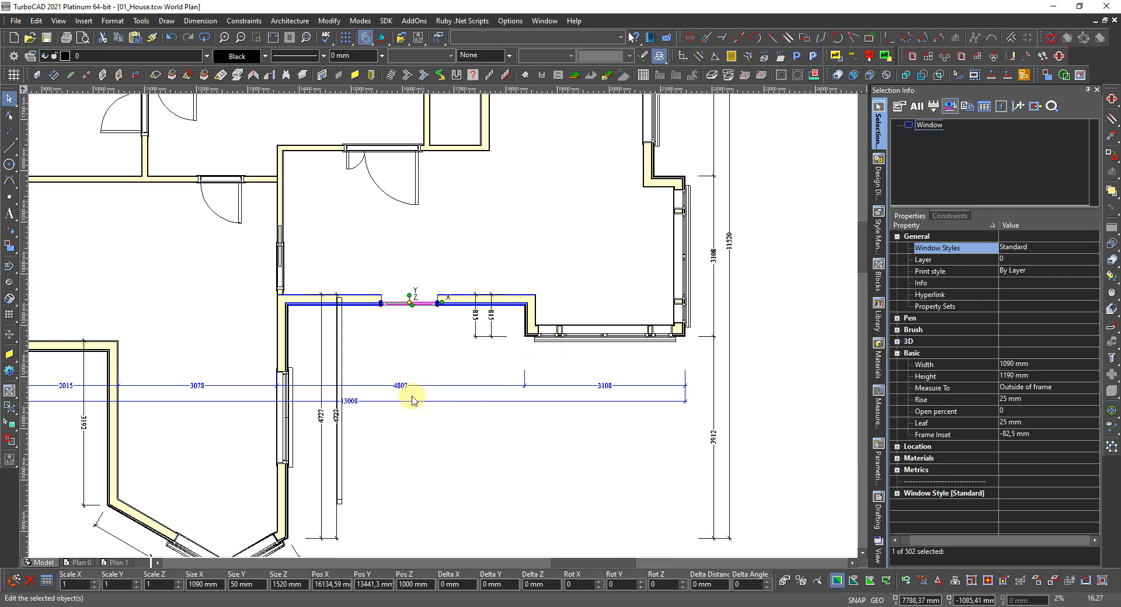
pyautogui.click(483, 468)
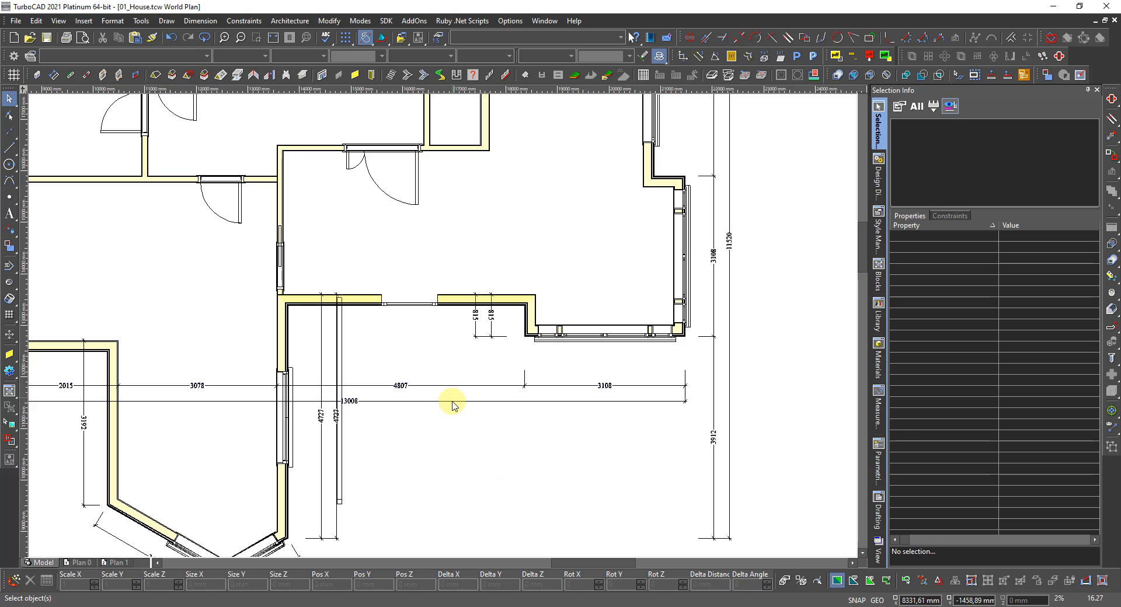
# Try deleting the horizontal AEC dimension with the 4807 segment below the new window, and undo the deletion.
pyautogui.click(450, 401)
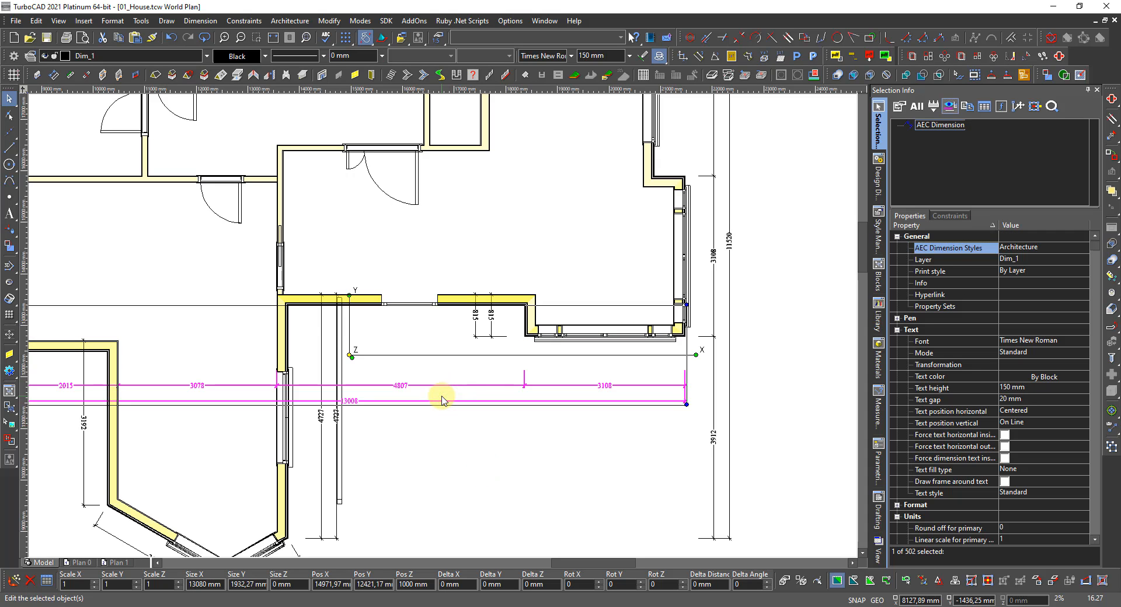
pyautogui.press('Delete')
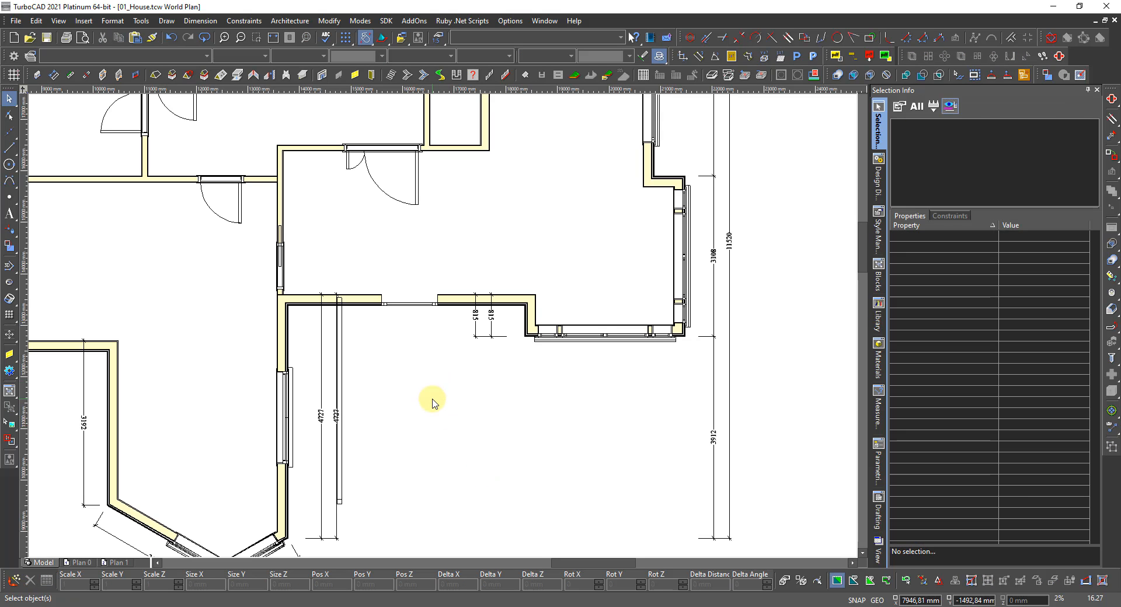
pyautogui.hotkey('ctrl', 'z')
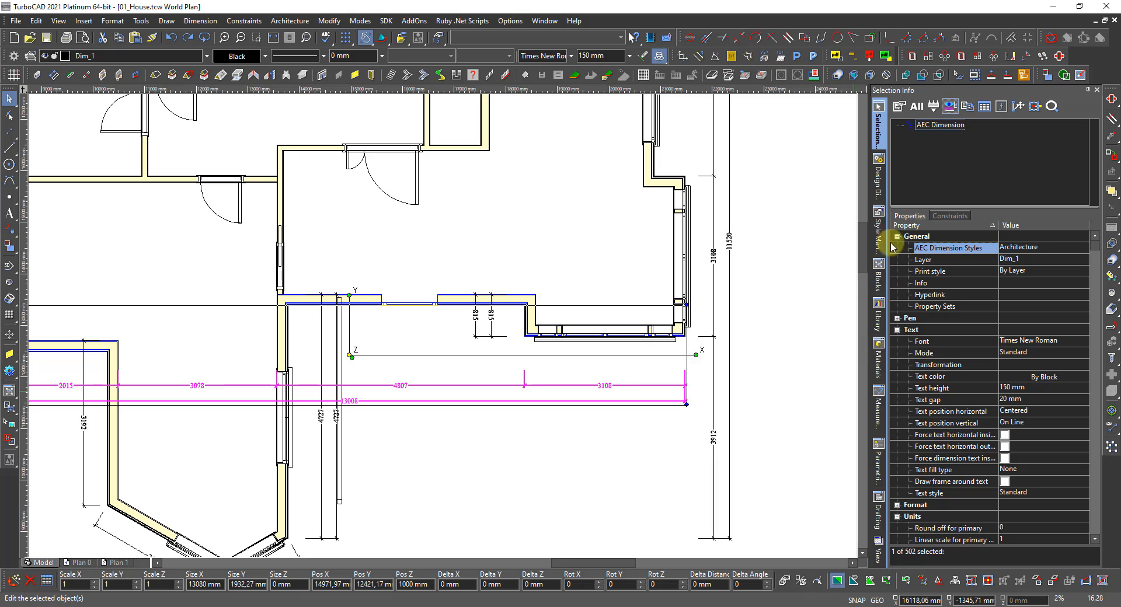
# Review the Standard window style and the general, text and unit properties of the horizontal AEC dimension below the new window.
pyautogui.click(877, 228)
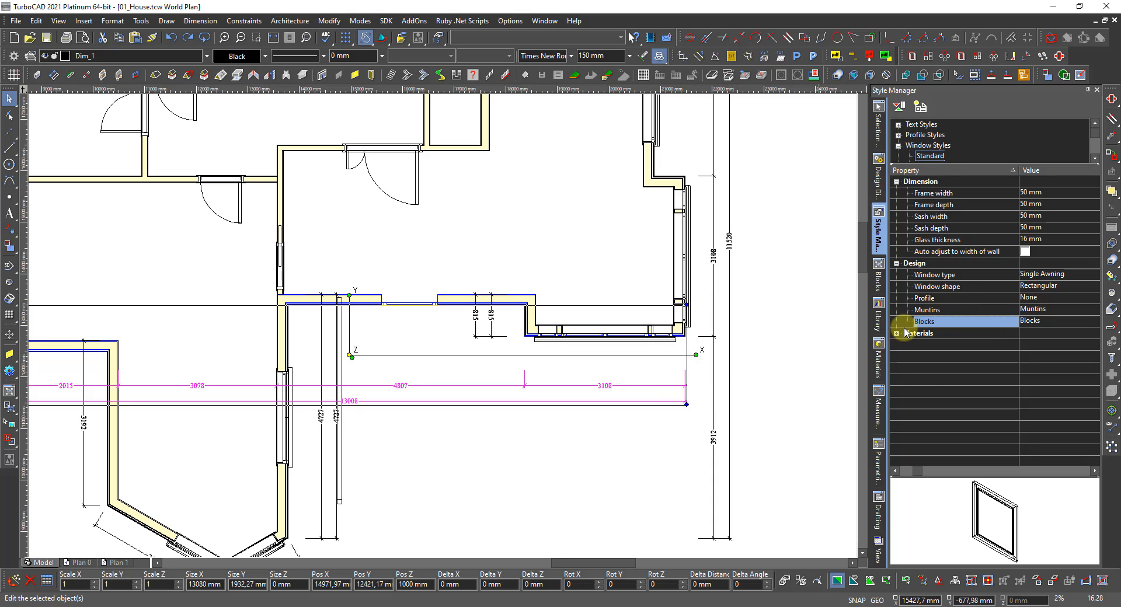
pyautogui.scroll(-2, 467, 393)
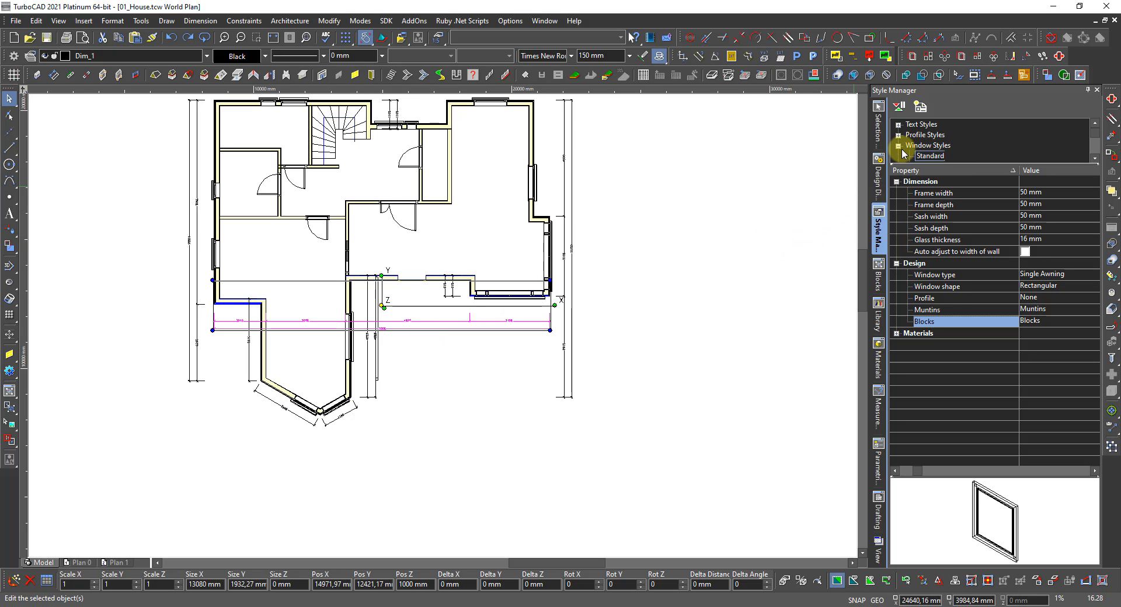
pyautogui.click(877, 130)
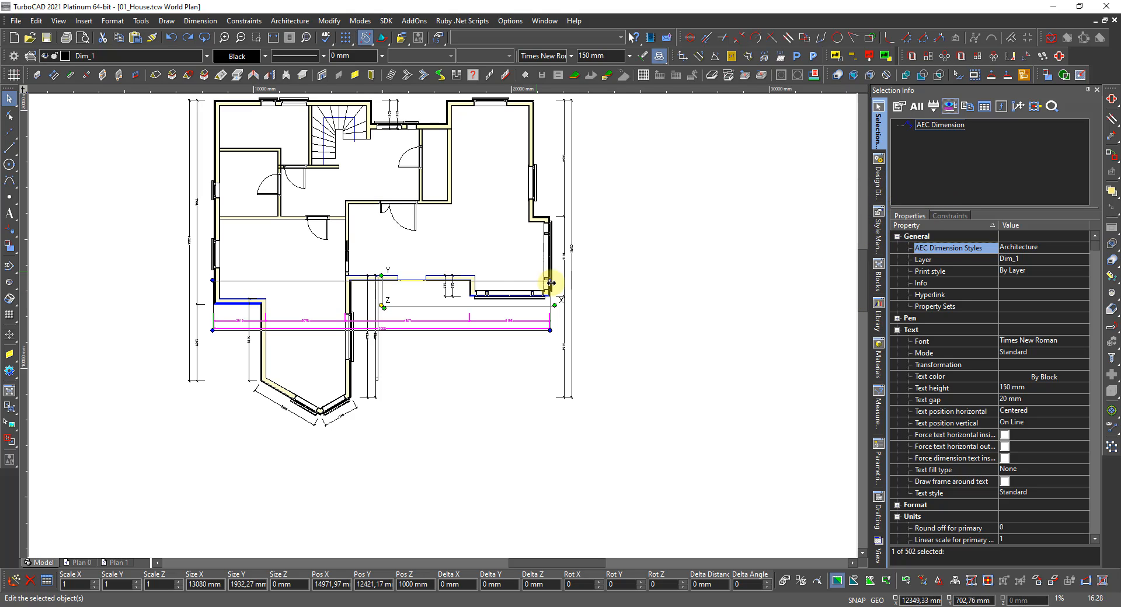
pyautogui.scroll(5, 448, 314)
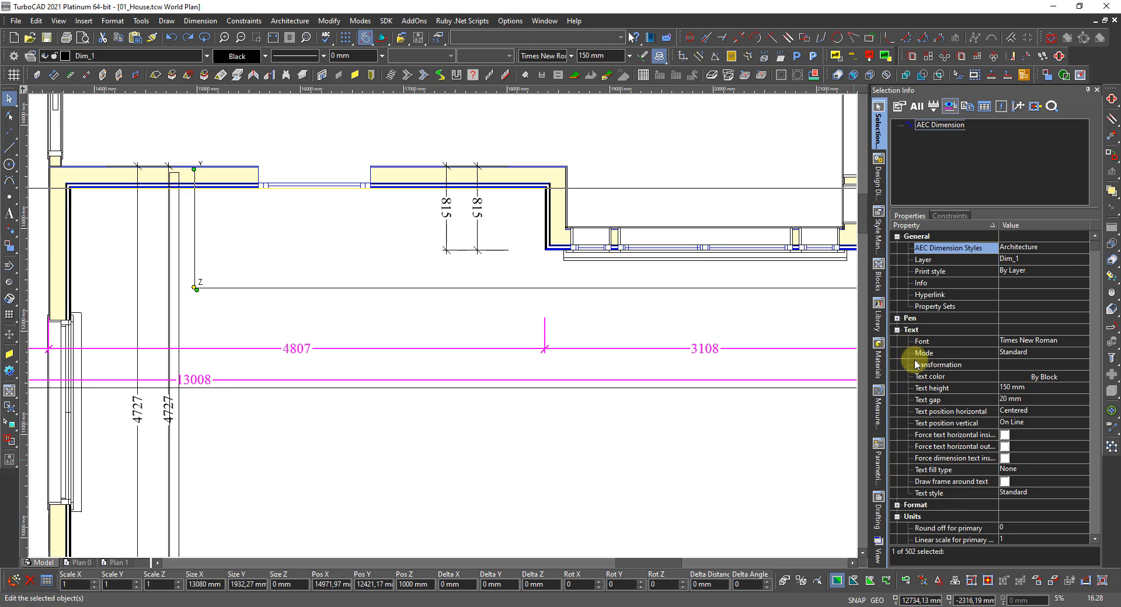
pyautogui.scroll(-4, 910, 367)
pyautogui.scroll(-2, 886, 536)
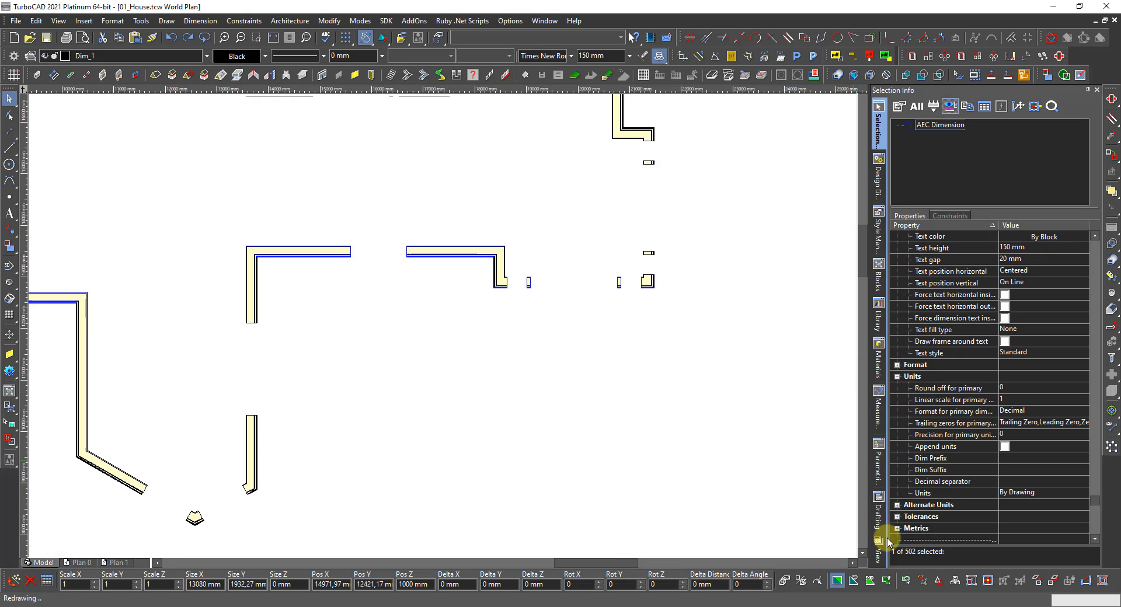
pyautogui.scroll(1, 928, 260)
pyautogui.scroll(3, 929, 262)
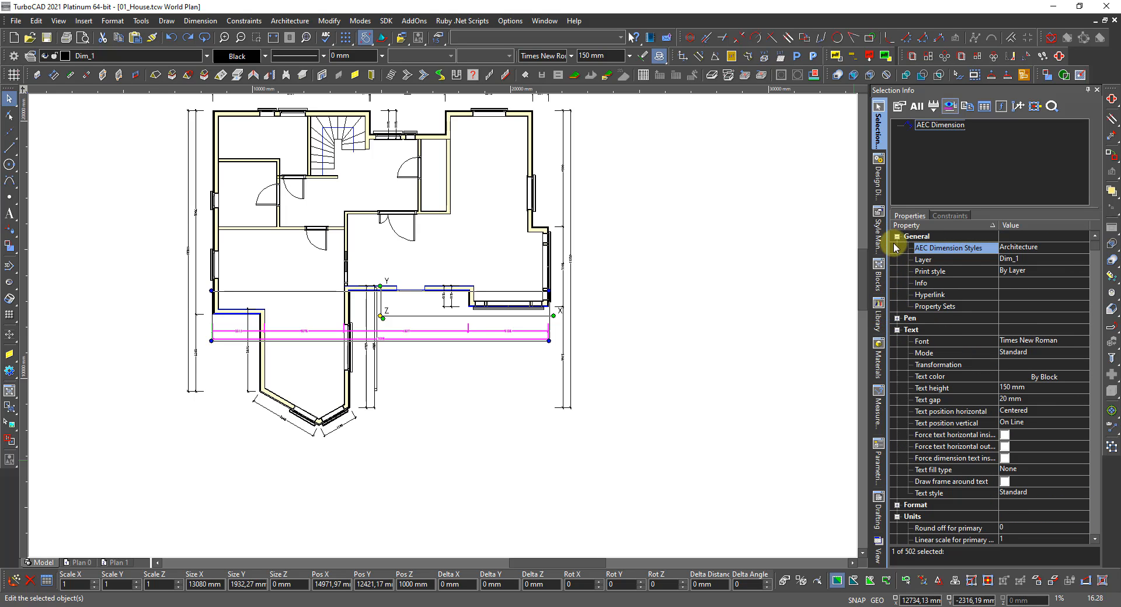
# In the selected dimension's Architecture AEC dimension style, enable Standalone Opening Center for Chain 2.
pyautogui.click(896, 236)
pyautogui.click(897, 260)
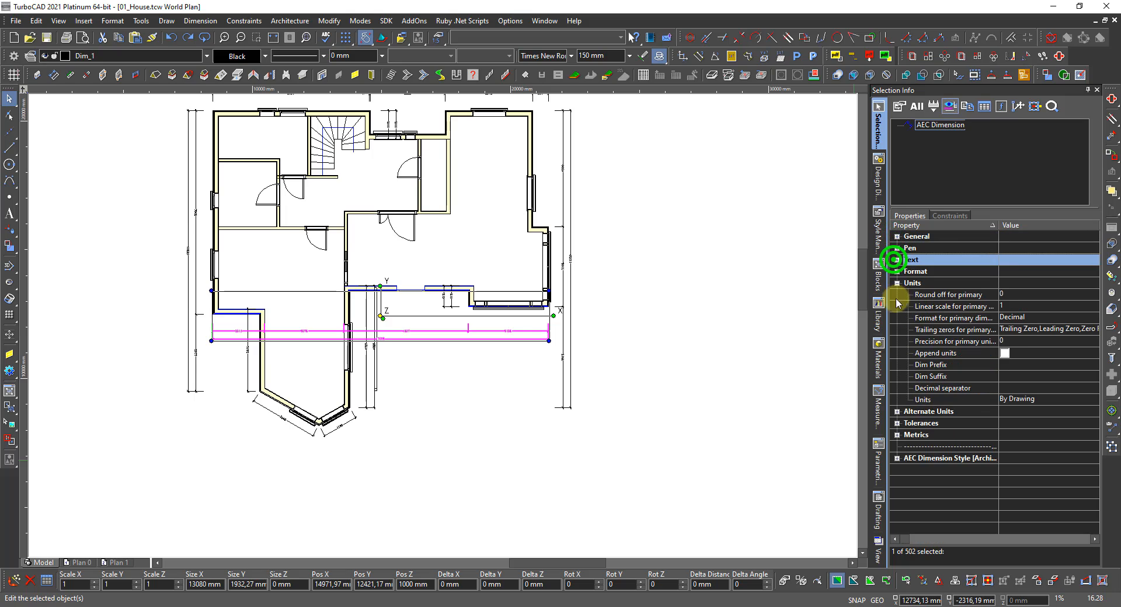
pyautogui.click(898, 284)
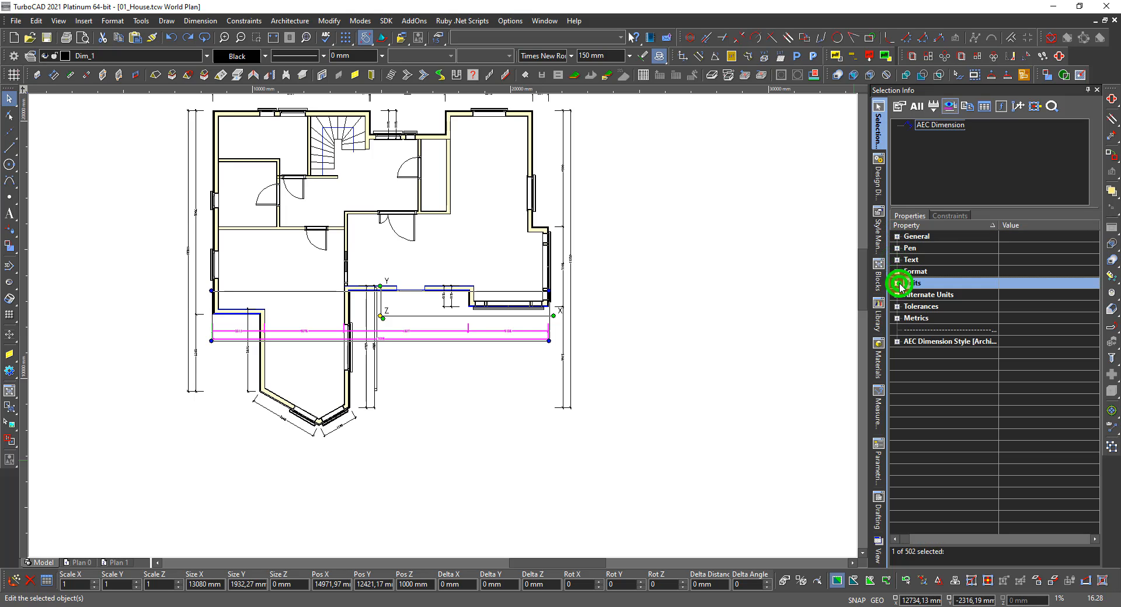
pyautogui.click(897, 342)
pyautogui.click(907, 364)
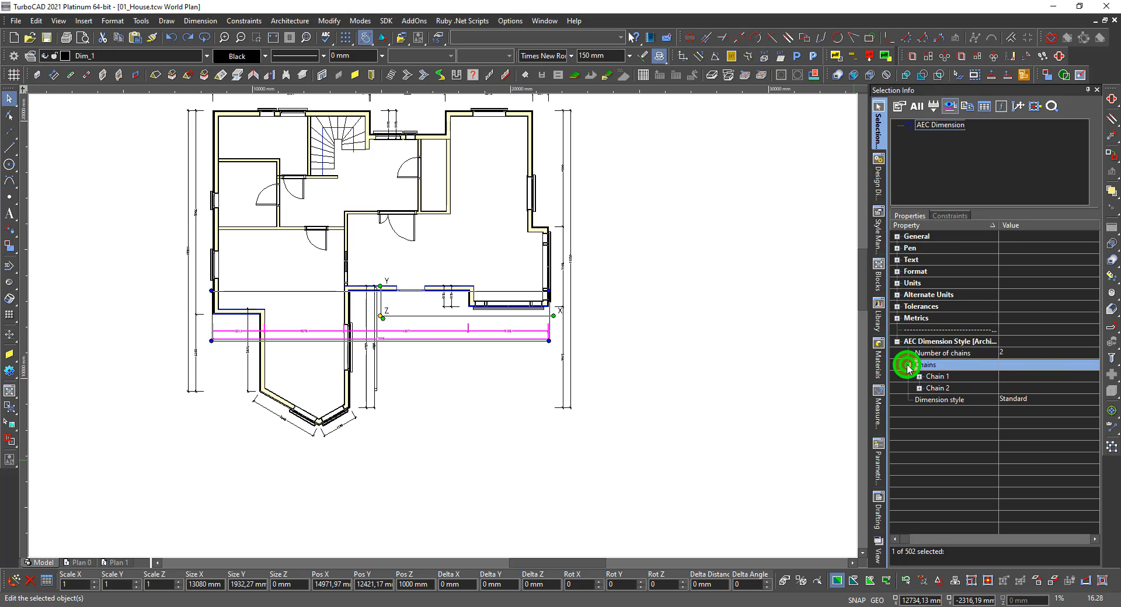
pyautogui.click(919, 388)
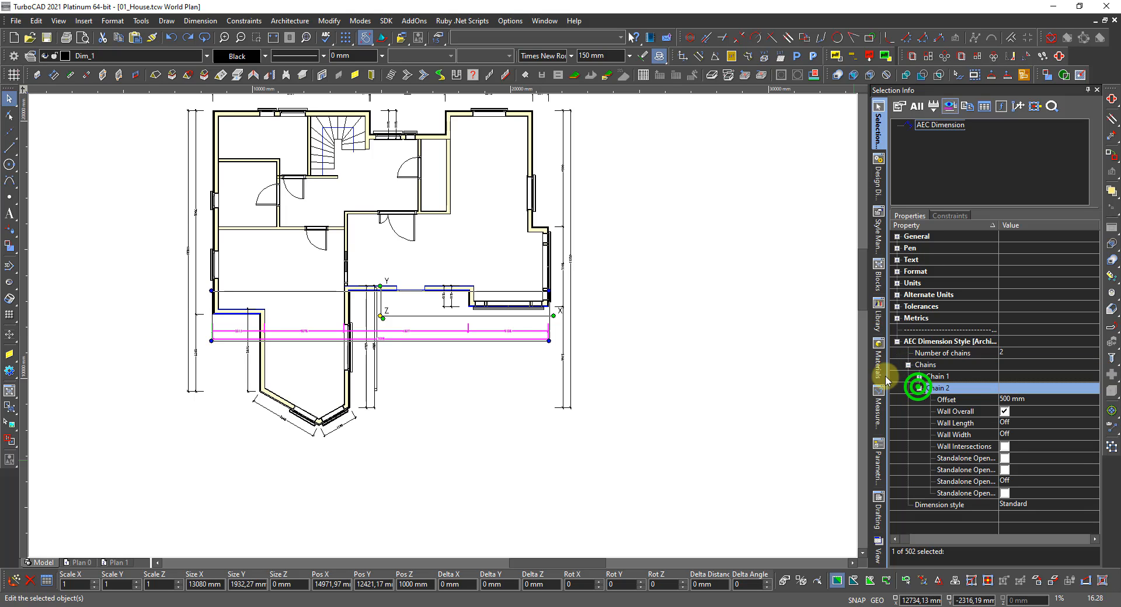
pyautogui.click(1004, 494)
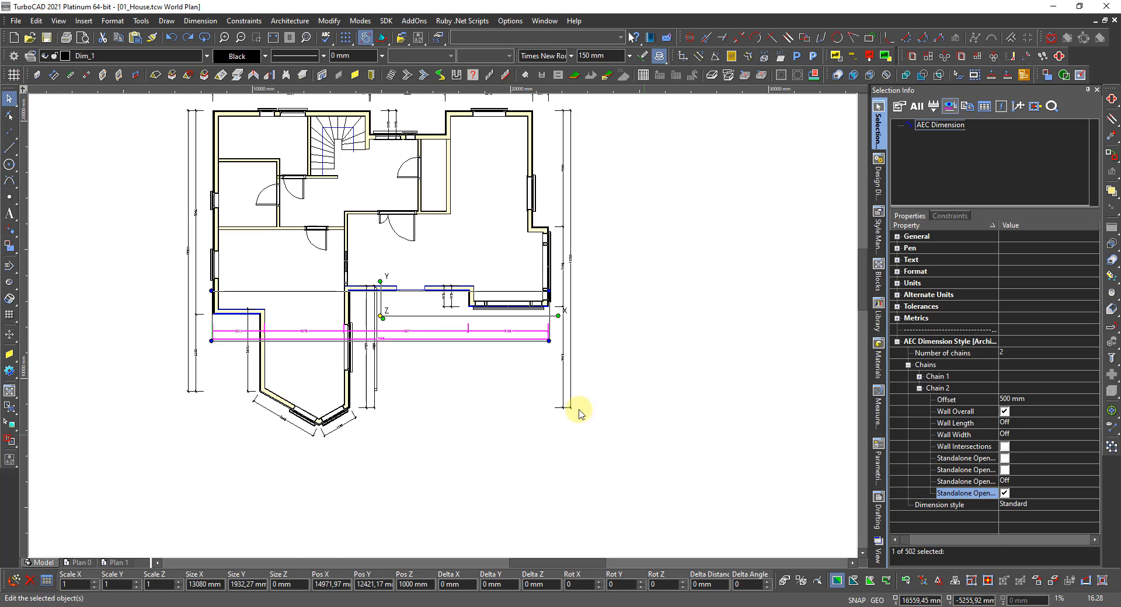
pyautogui.scroll(3, 388, 313)
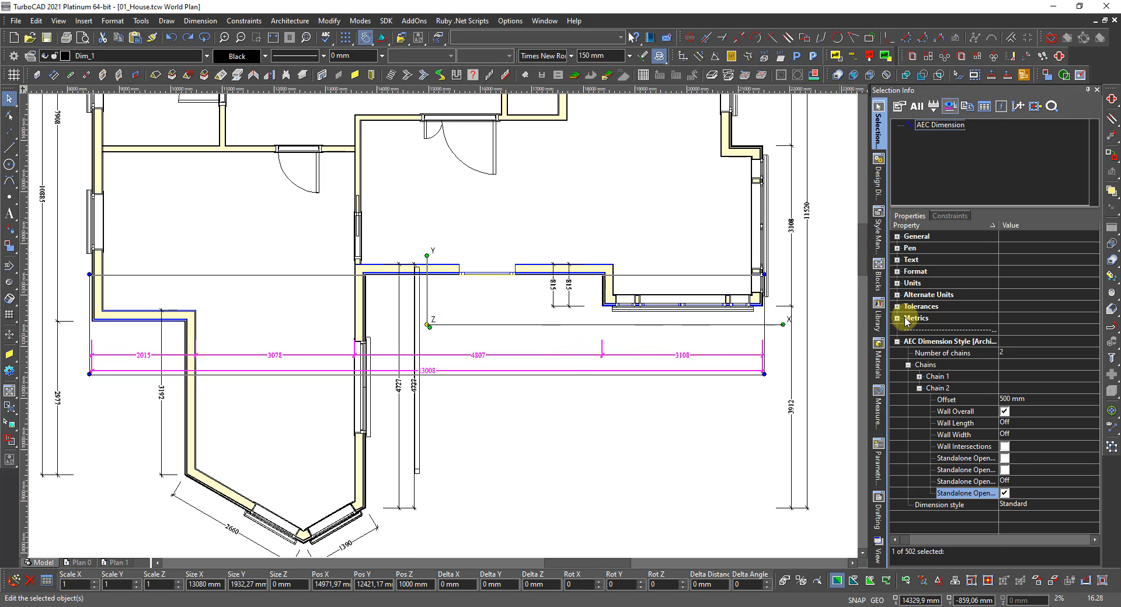
# Try Standalone Opening Center for Chain 1, switch it off again for both chains, and deselect the dimension.
pyautogui.click(920, 376)
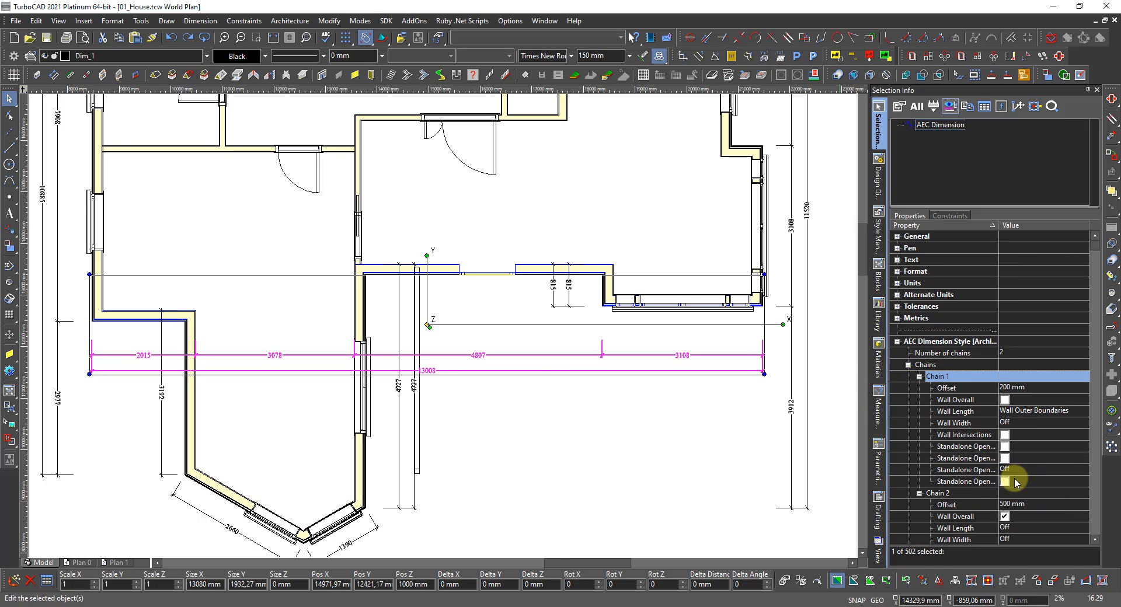
pyautogui.click(1005, 481)
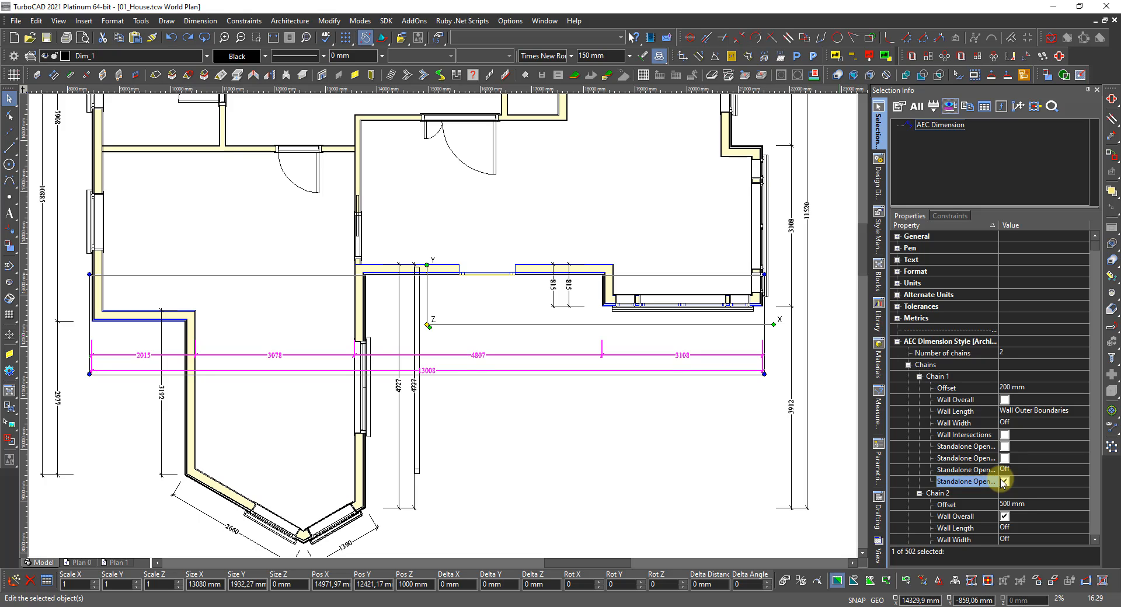
pyautogui.click(1005, 481)
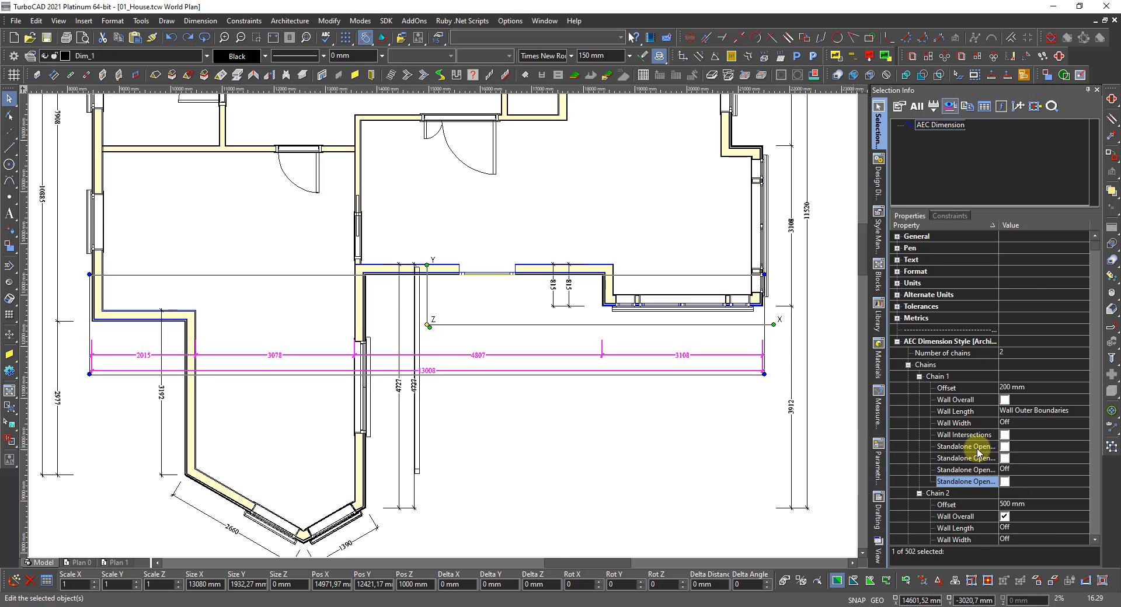
pyautogui.scroll(-2, 994, 500)
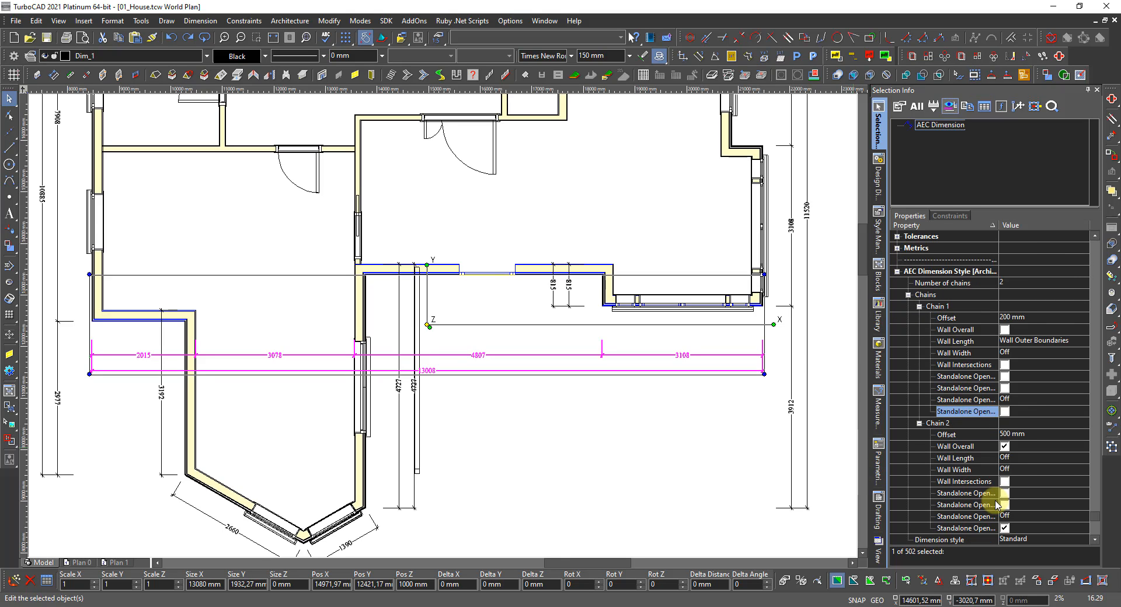
pyautogui.click(1005, 528)
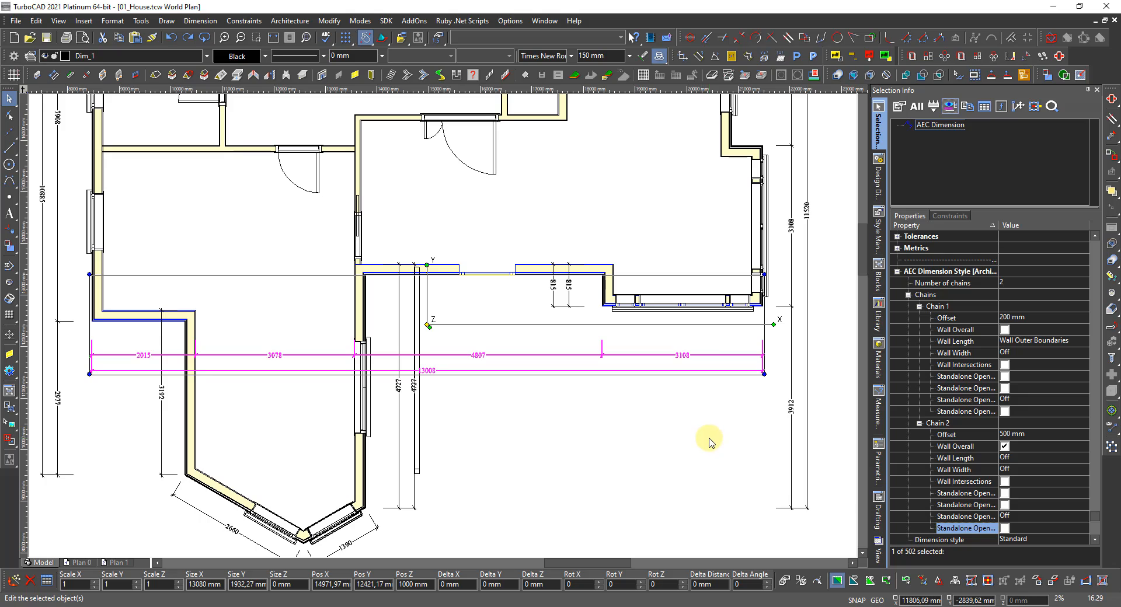
pyautogui.click(658, 443)
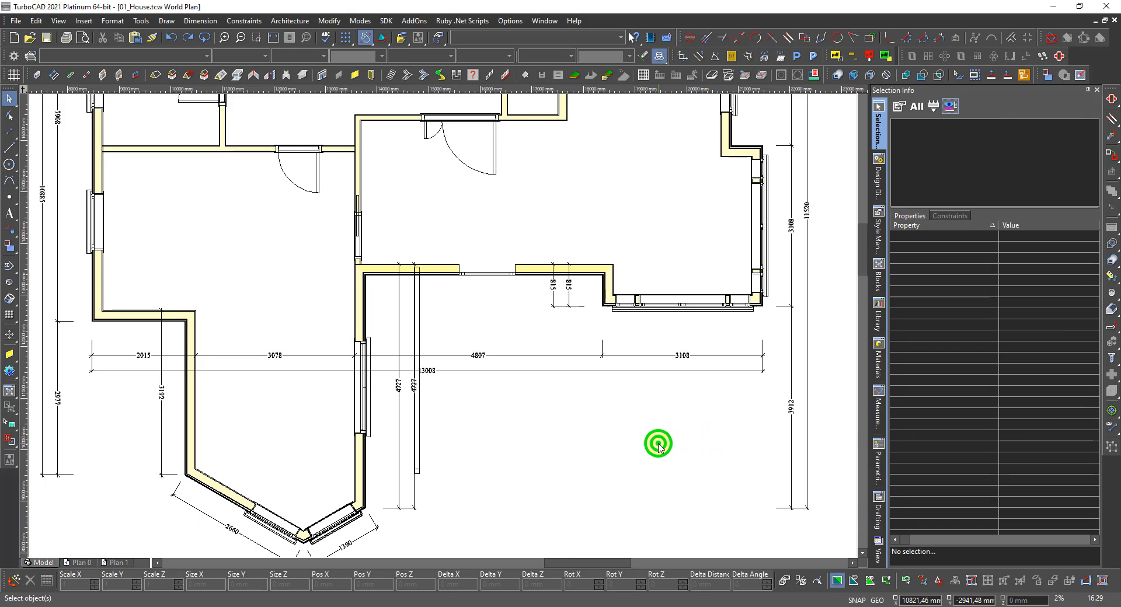
# Apply the Standard AEC dimension style to the doubled 815 dimension at the short wall return beside the lower bay window.
pyautogui.scroll(-2, 684, 439)
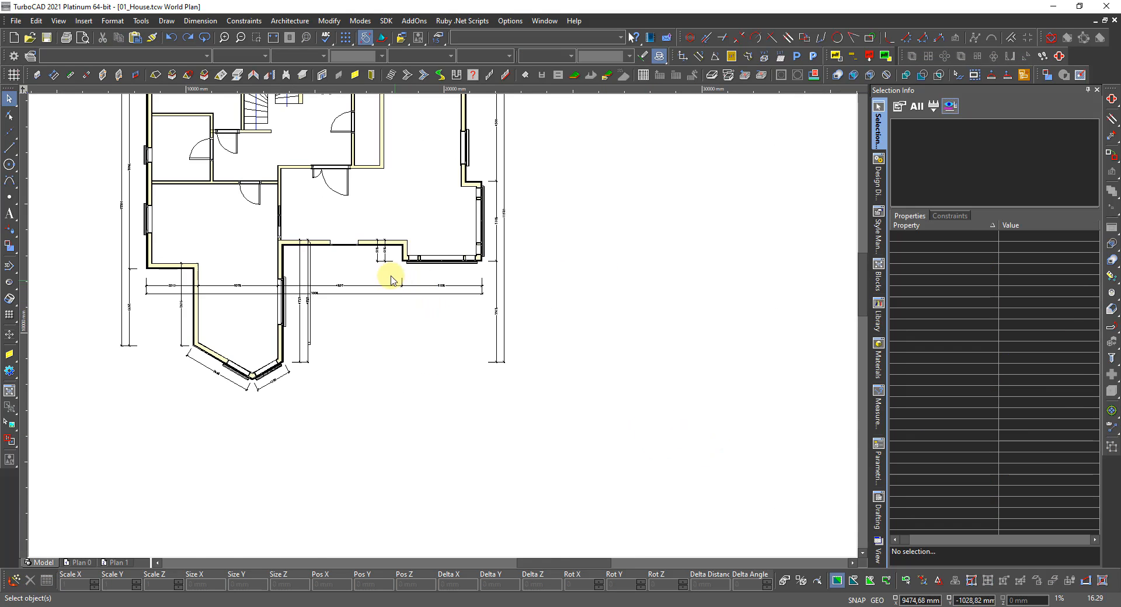
pyautogui.scroll(2, 388, 272)
pyautogui.scroll(2, 438, 315)
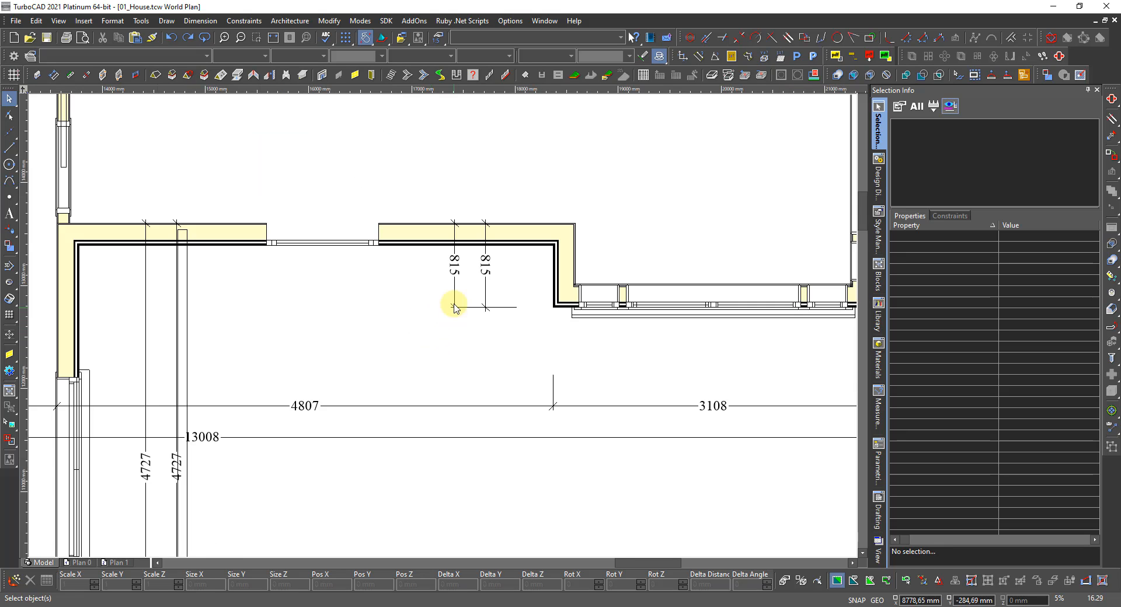
pyautogui.scroll(1, 484, 303)
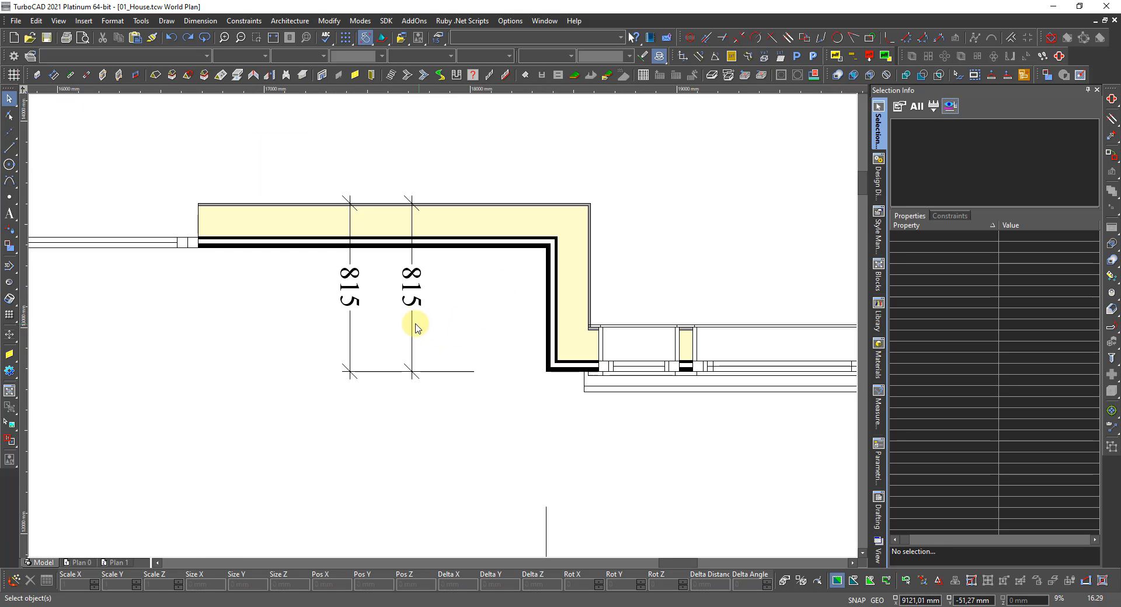
pyautogui.click(415, 303)
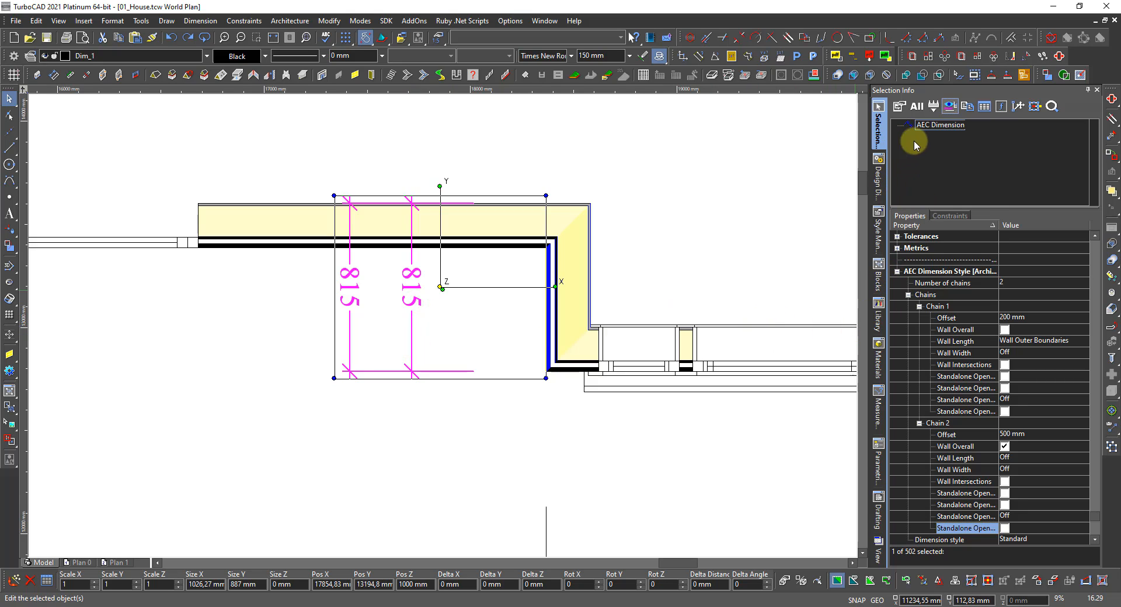
pyautogui.scroll(2, 964, 248)
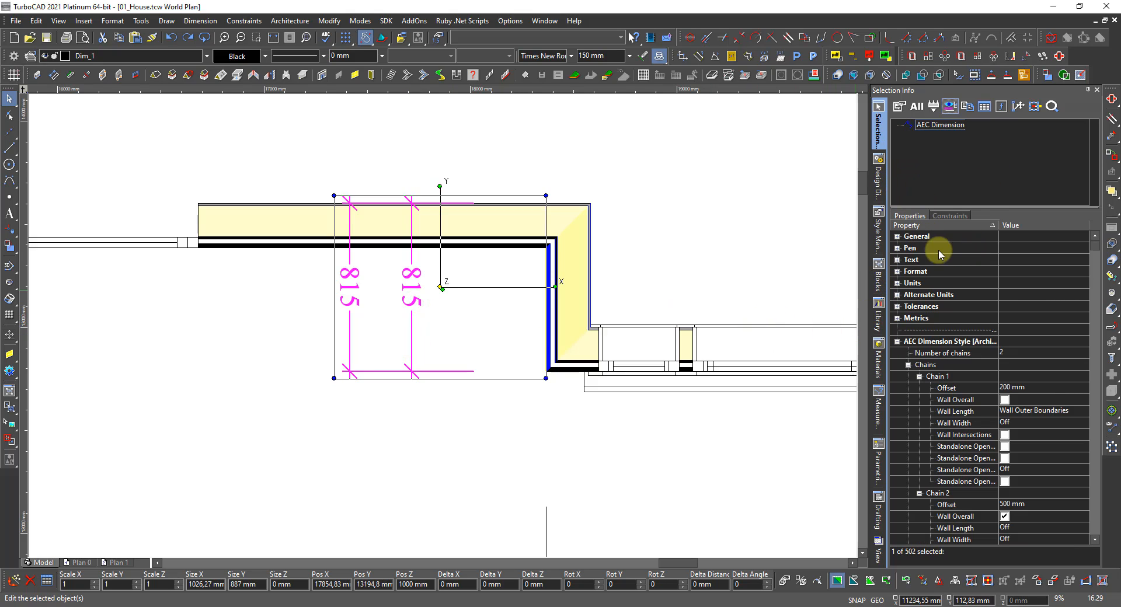
pyautogui.click(900, 237)
pyautogui.click(1025, 248)
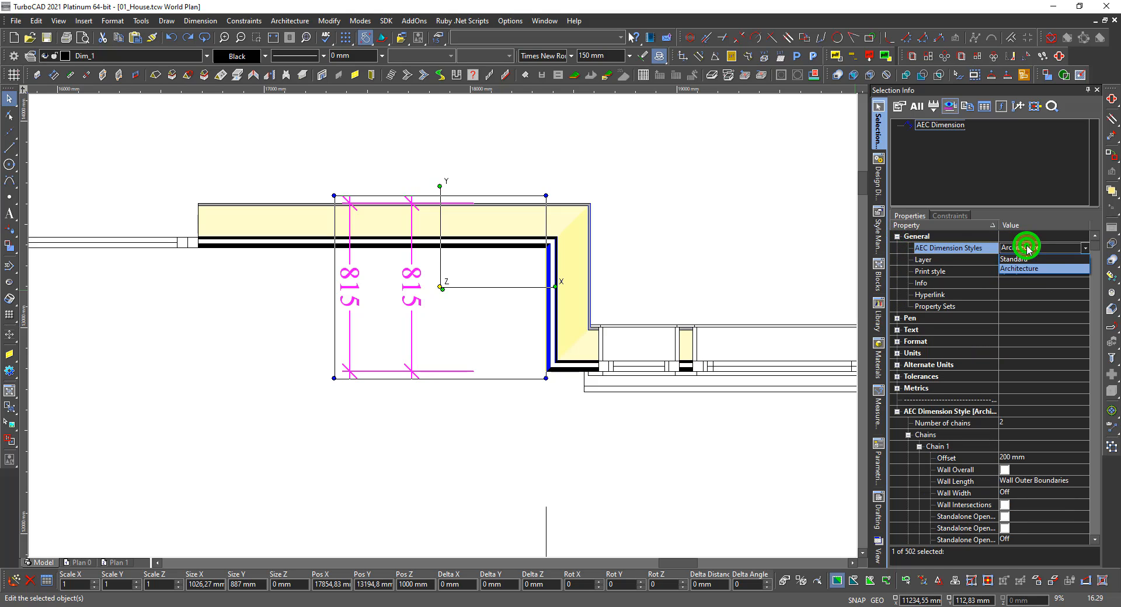
pyautogui.click(1026, 246)
pyautogui.click(1027, 260)
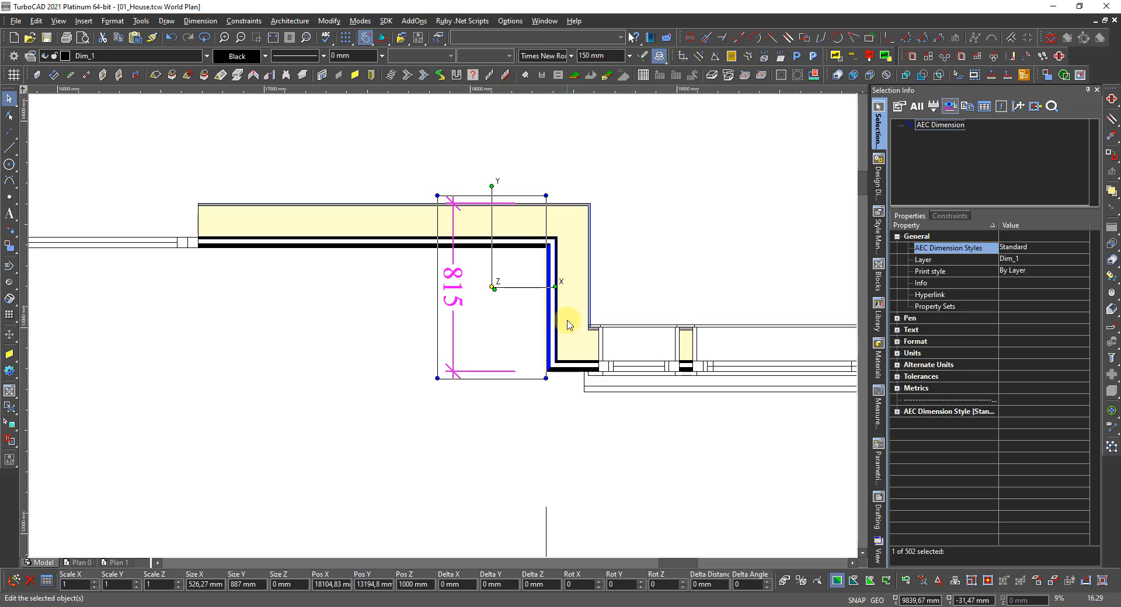
# Explode the selected 815 AEC dimension into a linear dimension and deselect it.
pyautogui.press('x')
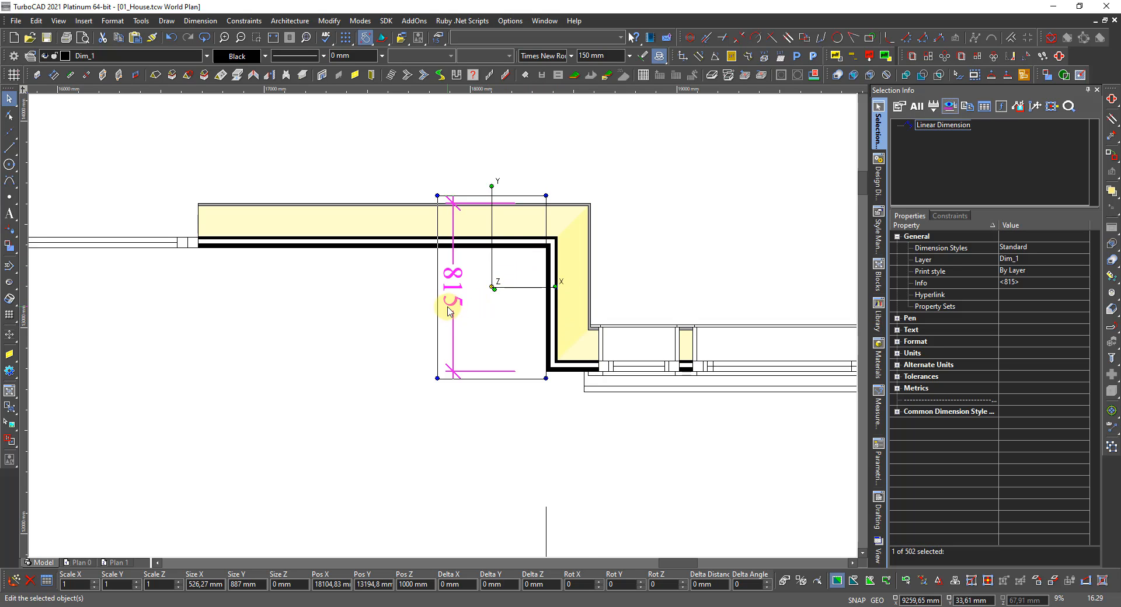
pyautogui.rightClick(415, 296)
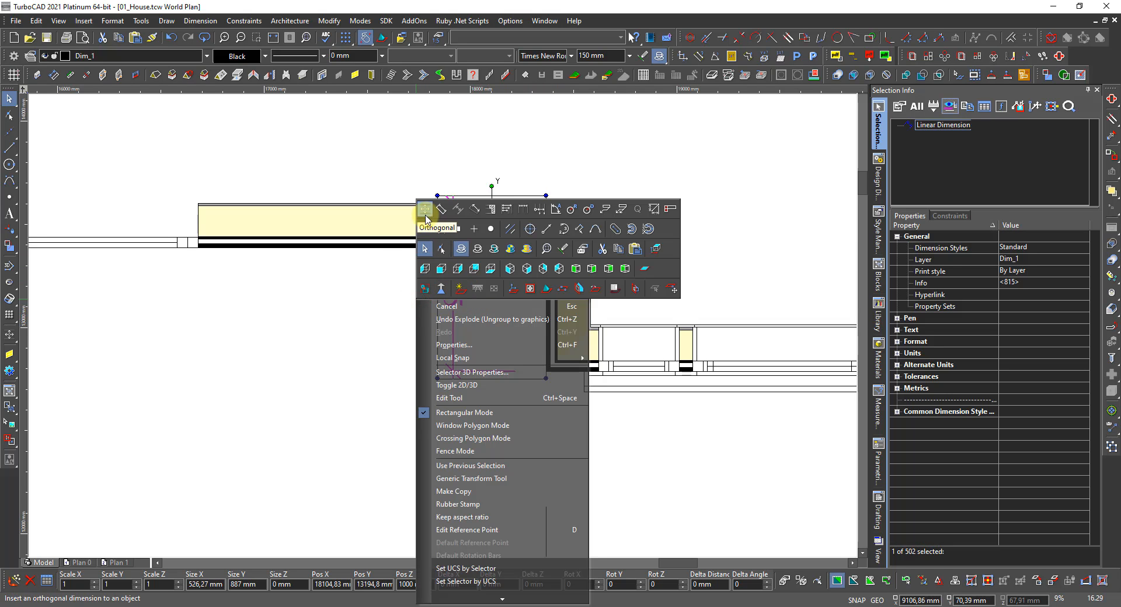
pyautogui.click(394, 277)
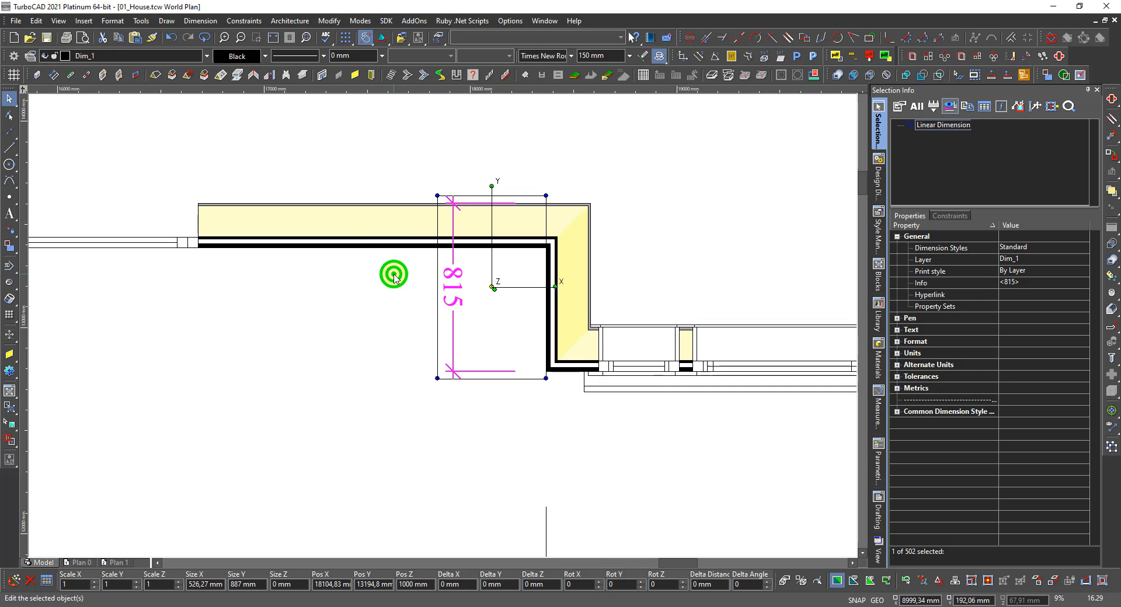
pyautogui.click(385, 285)
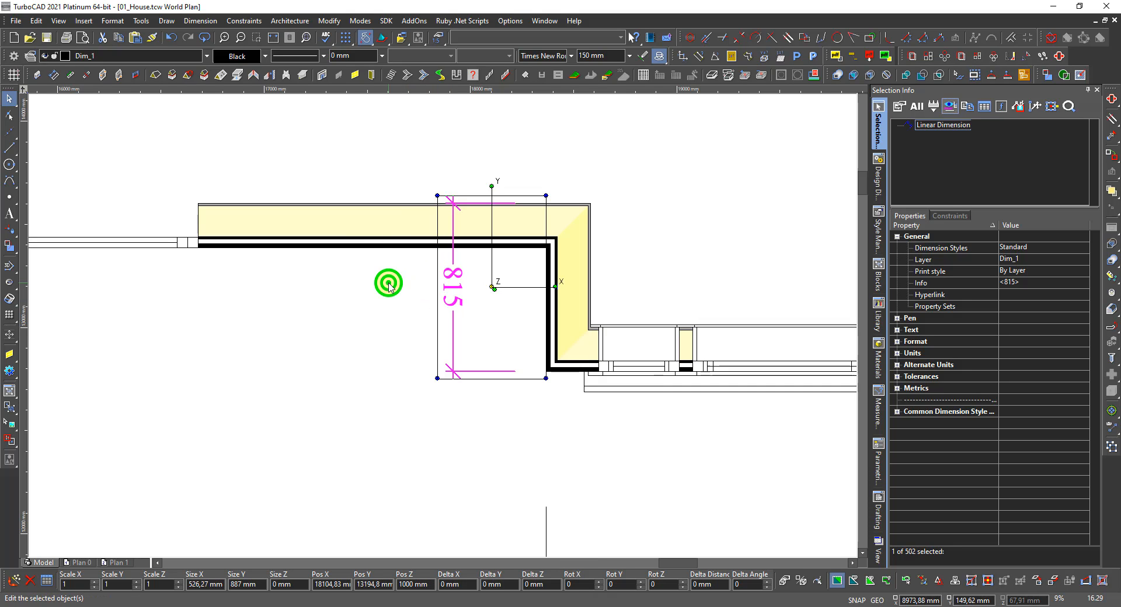
# Edit the 815 linear dimension so its upper reference point sits on the outer-face corner of the wall return.
pyautogui.rightClick(391, 282)
pyautogui.click(419, 231)
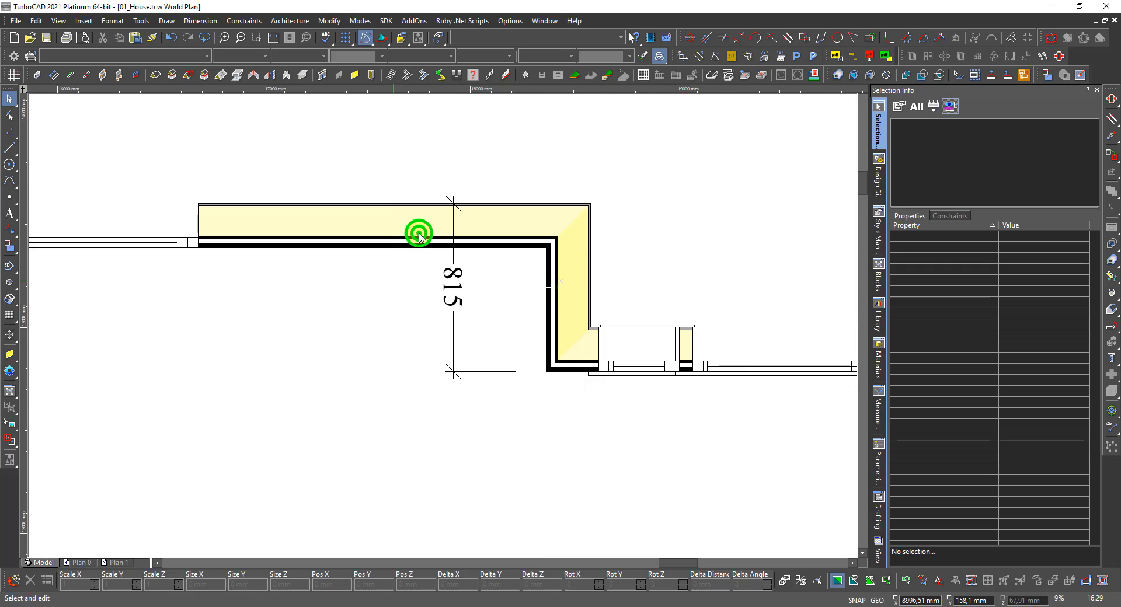
pyautogui.click(451, 279)
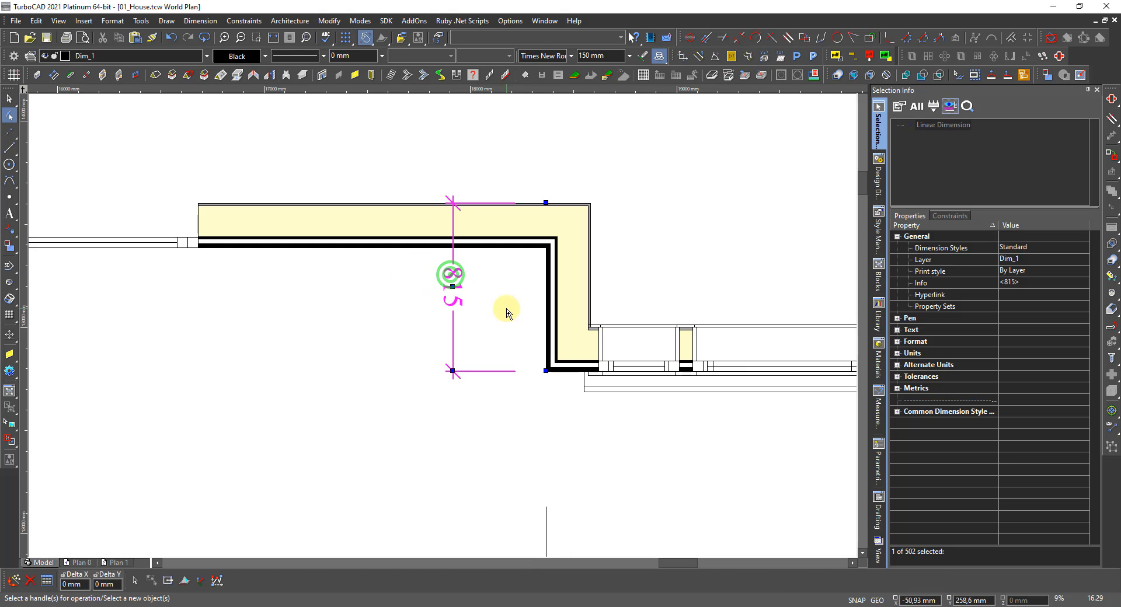
pyautogui.scroll(5, 443, 330)
pyautogui.scroll(-5, 441, 325)
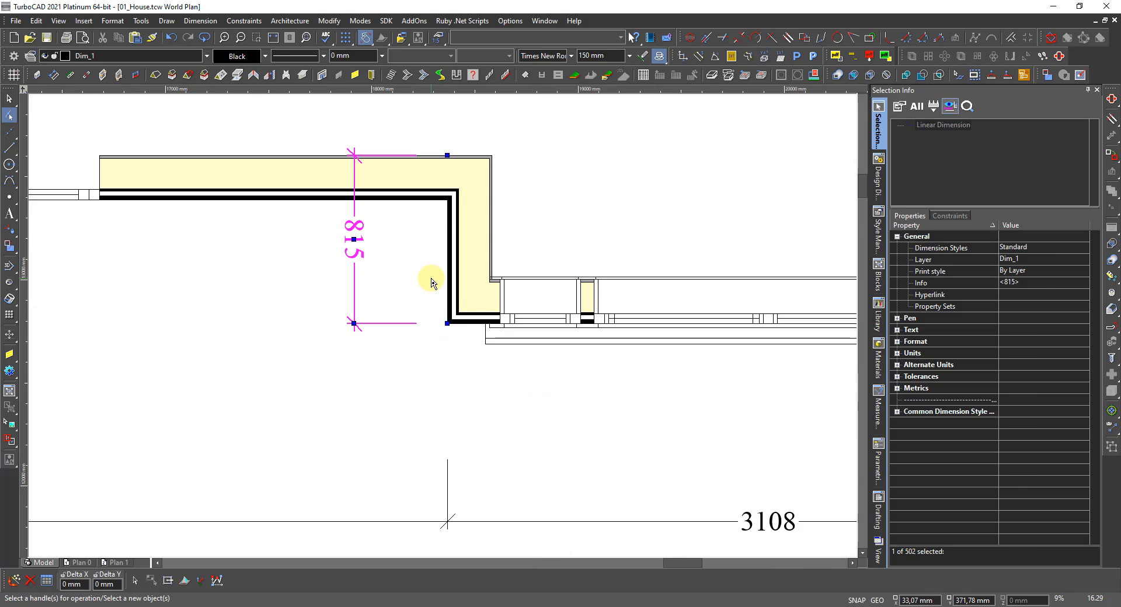
pyautogui.click(446, 157)
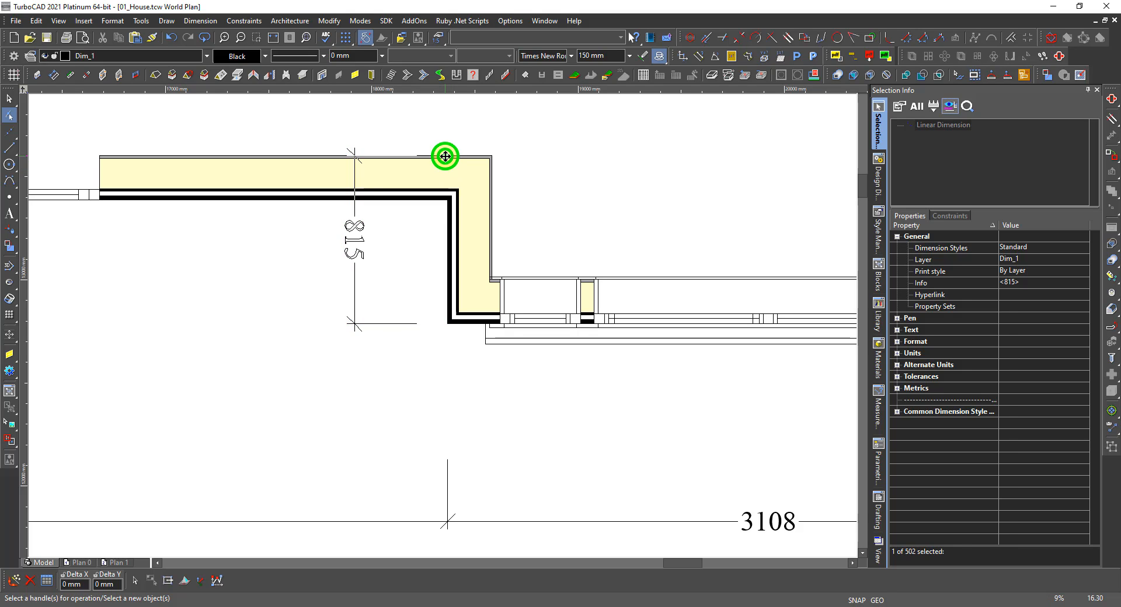
pyautogui.scroll(7, 446, 323)
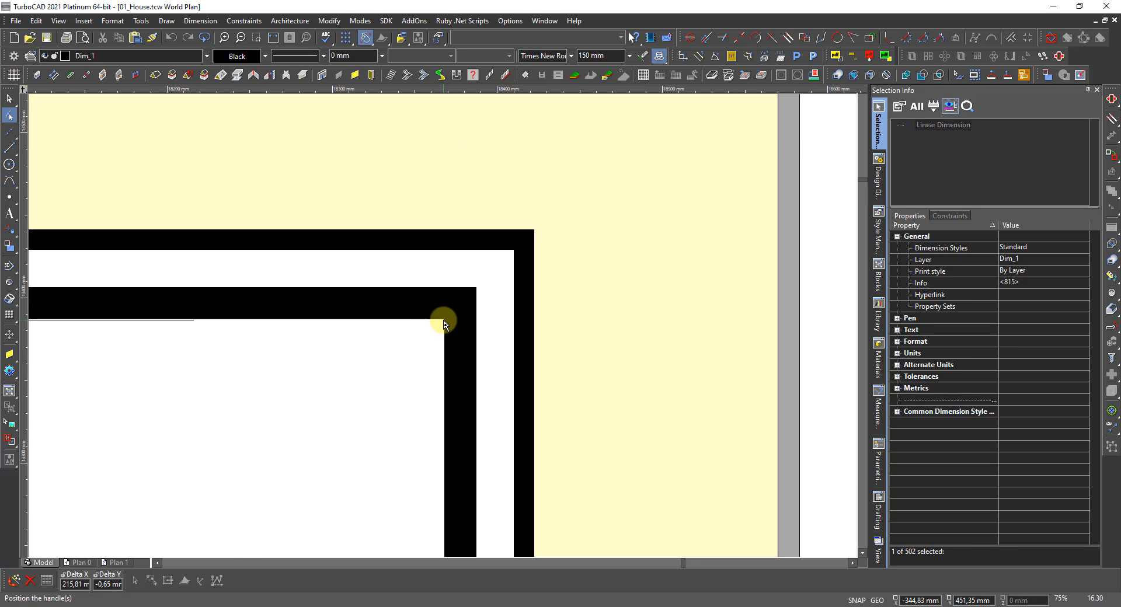
pyautogui.click(444, 321)
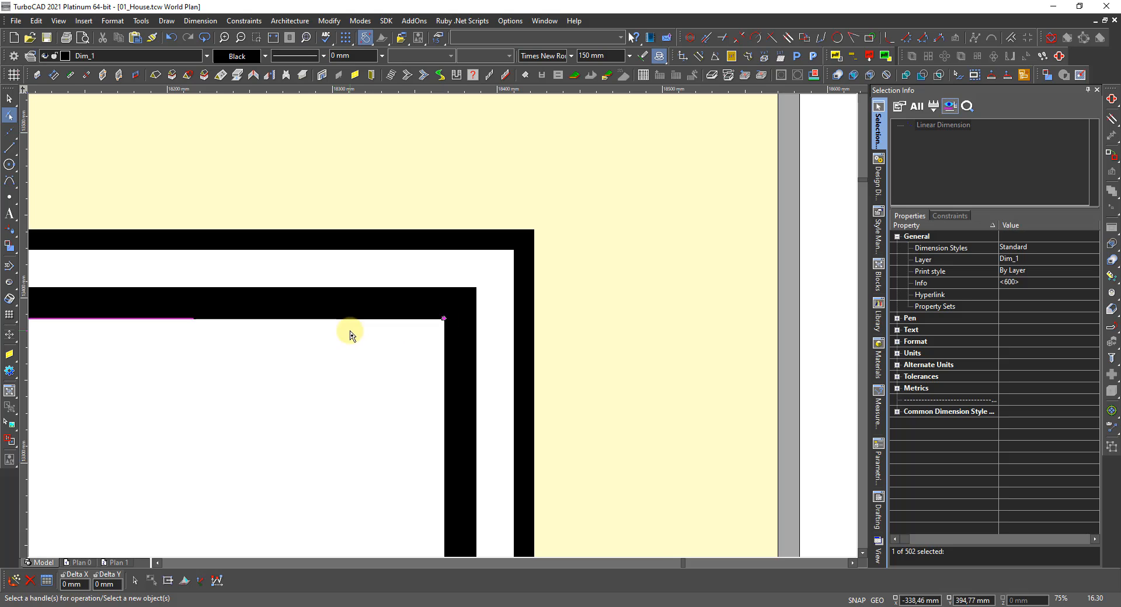
# Examine where the 2015 and 3078 dimension segments end on the wall, and review the other dimensions around the plan.
pyautogui.scroll(-4, 380, 331)
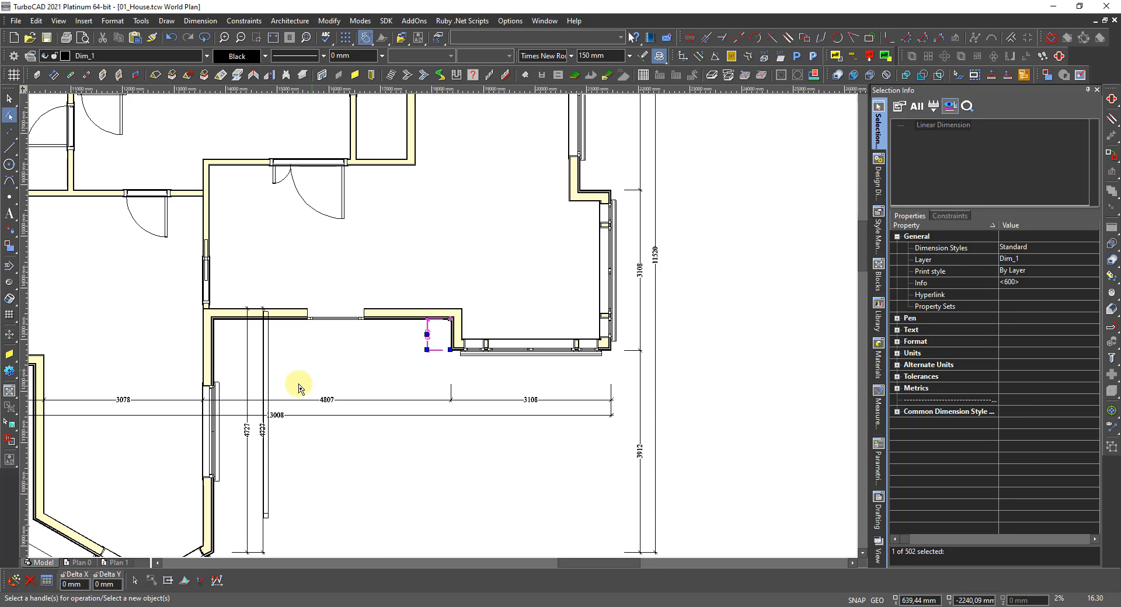
pyautogui.scroll(-3, 200, 388)
pyautogui.scroll(5, 387, 326)
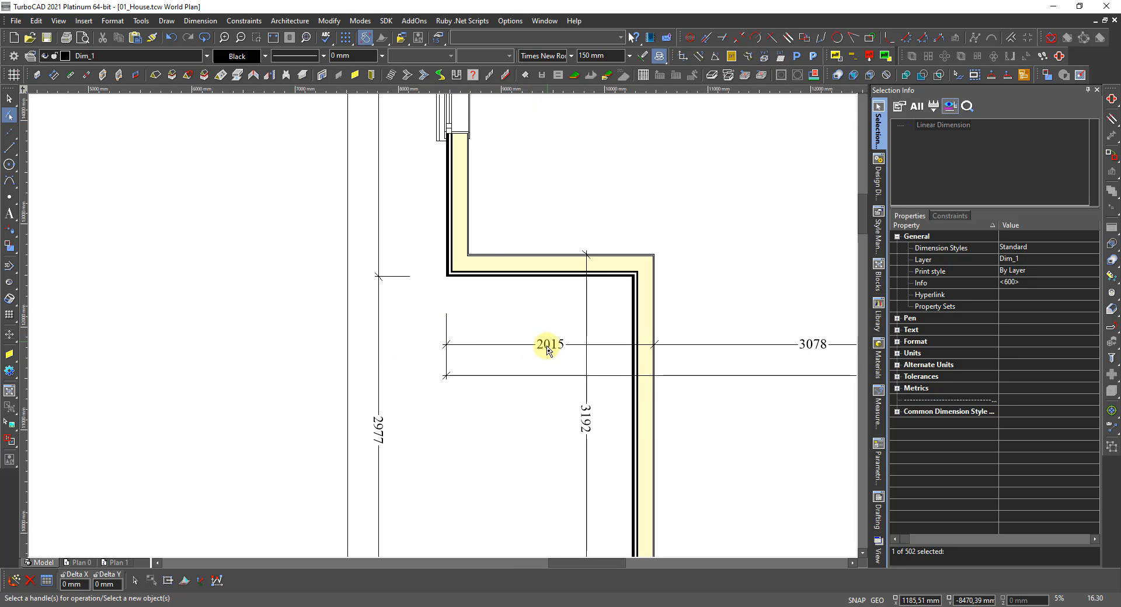
pyautogui.scroll(5, 654, 349)
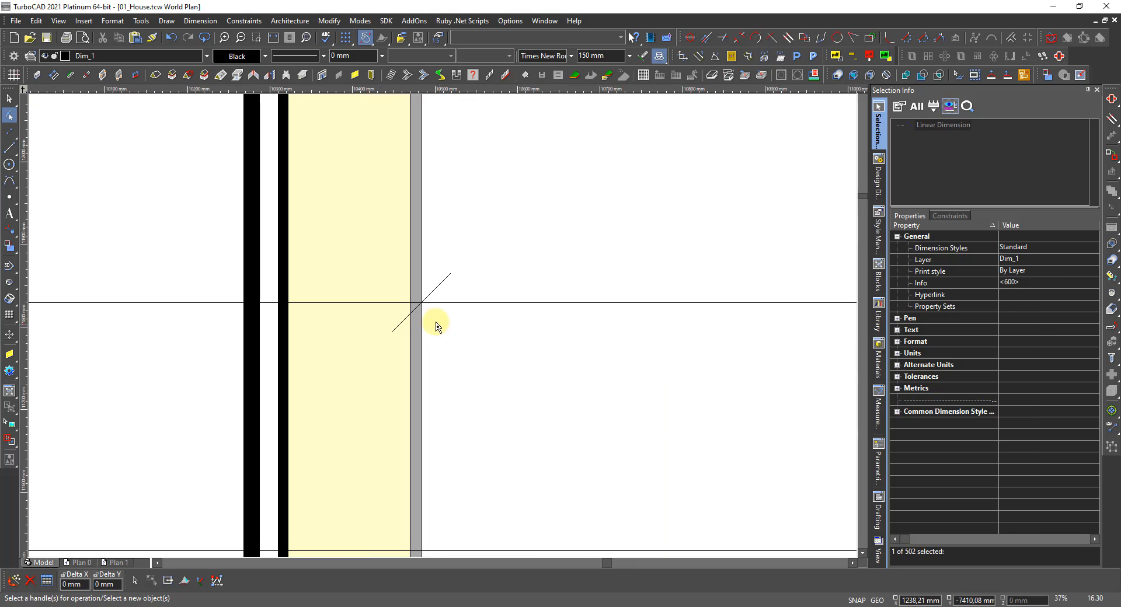
pyautogui.scroll(-3, 423, 309)
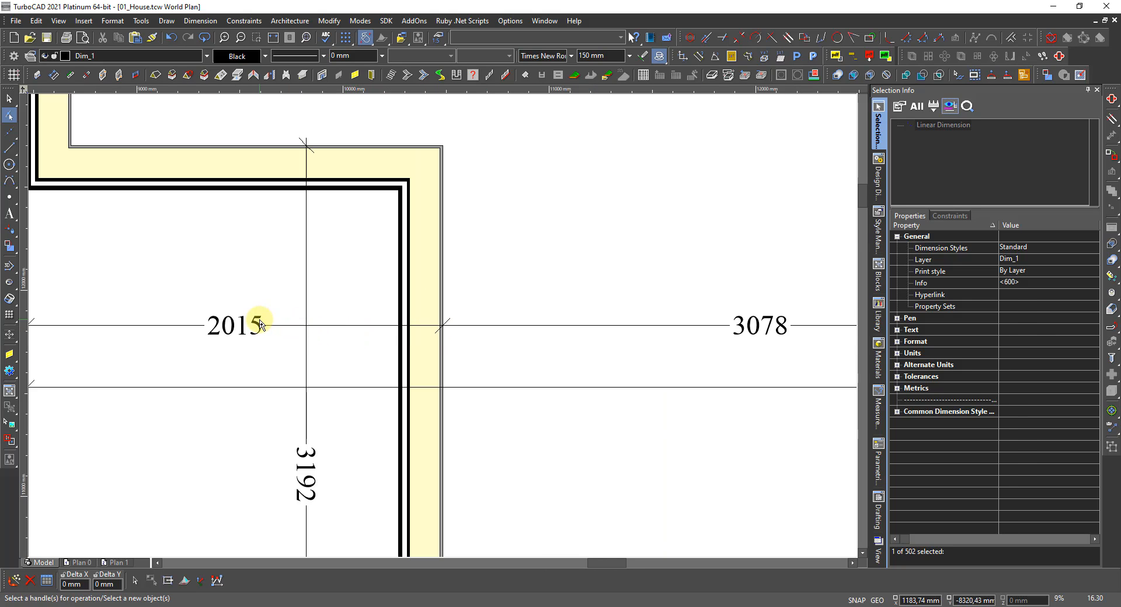
pyautogui.scroll(-1, 260, 325)
pyautogui.scroll(-1, 475, 327)
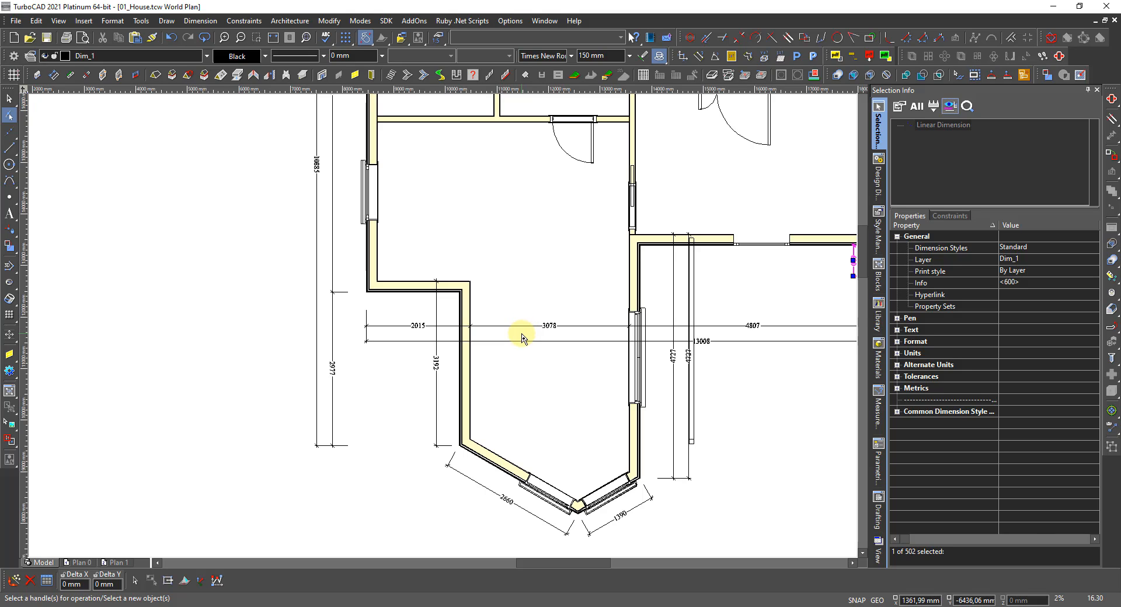
pyautogui.scroll(-1, 441, 308)
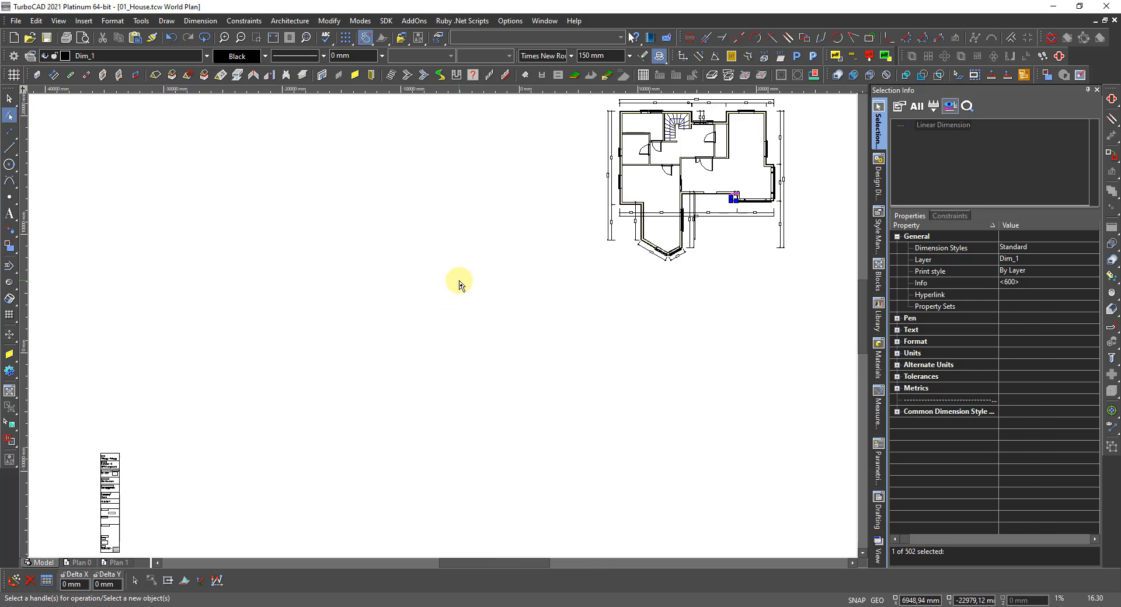
pyautogui.scroll(-1, 512, 292)
pyautogui.scroll(-1, 449, 318)
pyautogui.scroll(1, 459, 288)
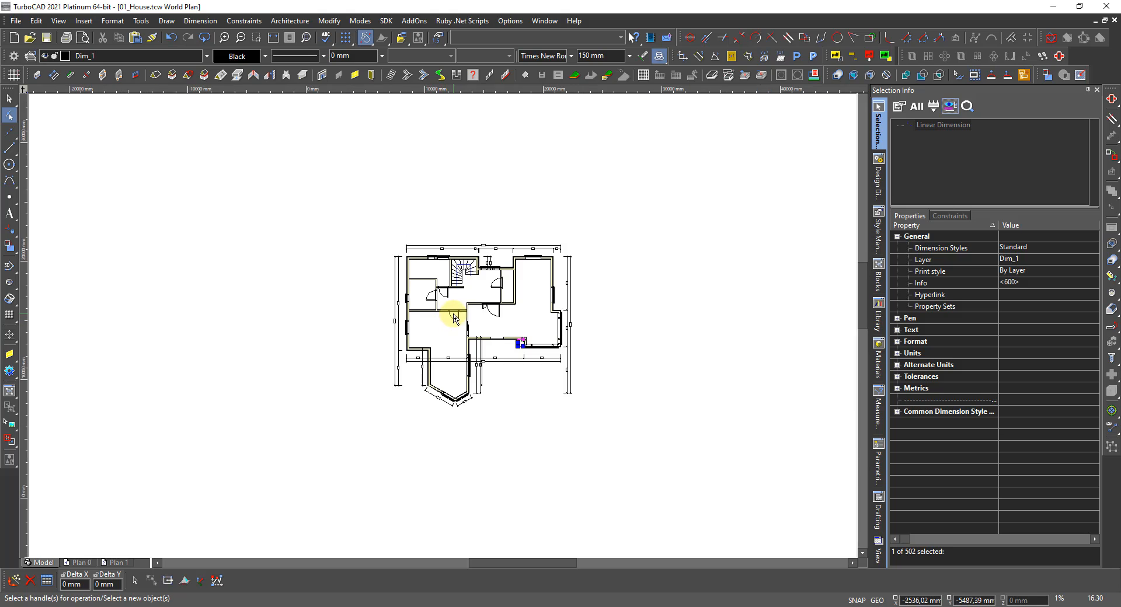
# Apply the Standard AEC dimension style to the doubled 1102 dimension at the upper wall recess beside the staircase.
pyautogui.scroll(1, 492, 287)
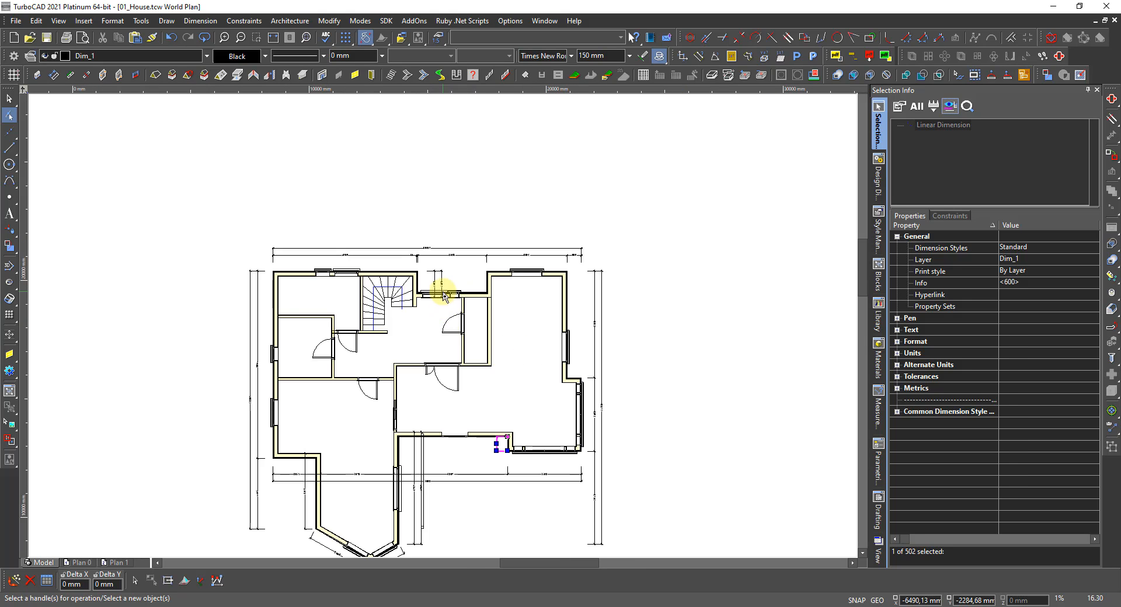
pyautogui.scroll(1, 447, 299)
pyautogui.click(455, 325)
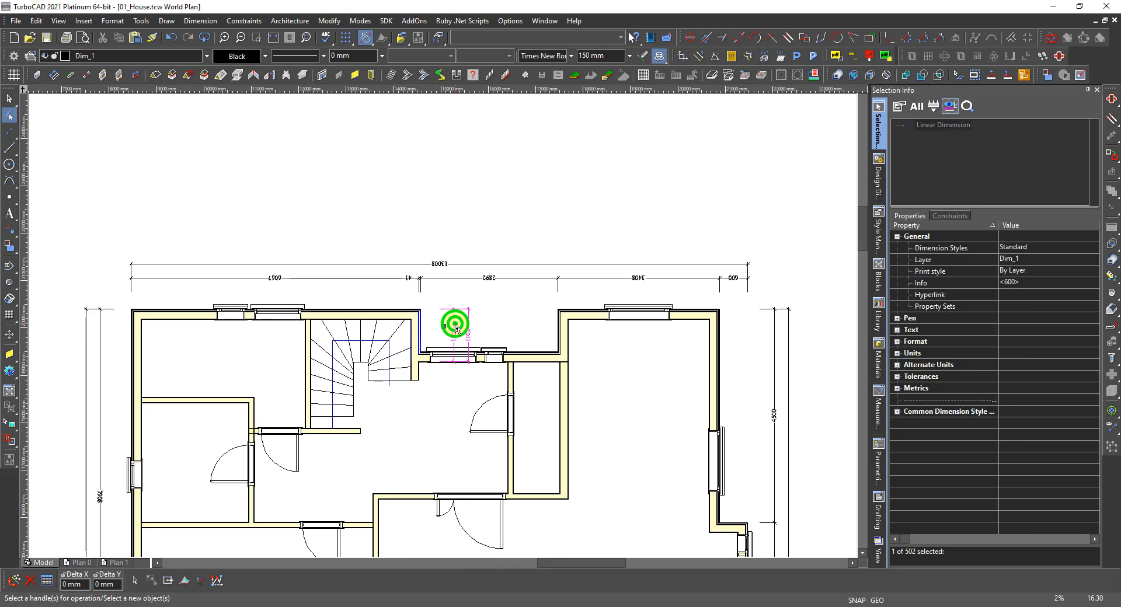
pyautogui.press('Escape')
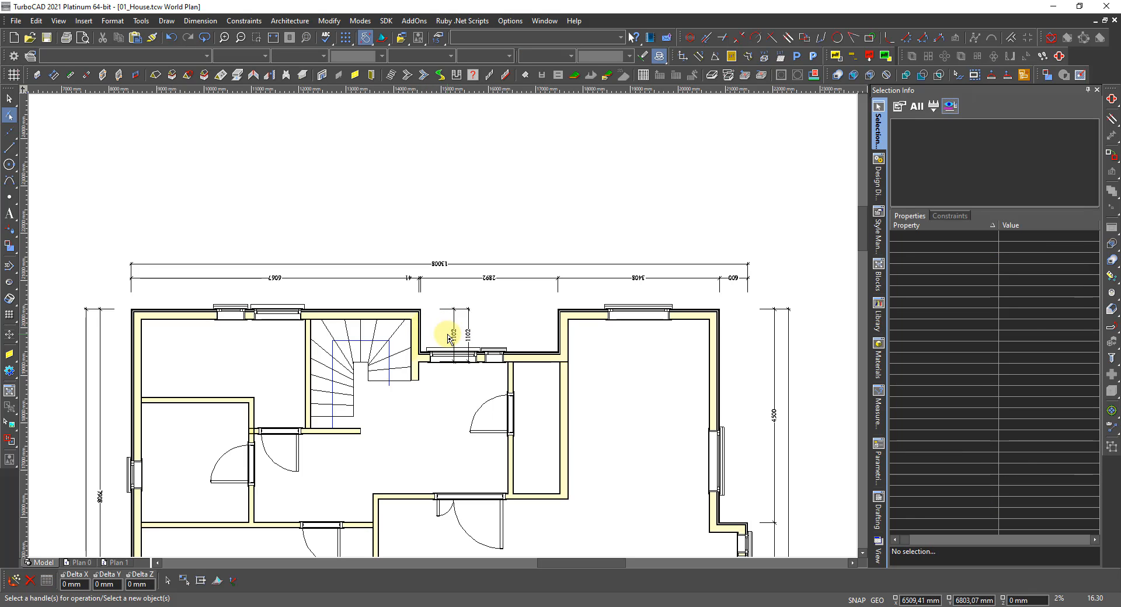
pyautogui.click(449, 338)
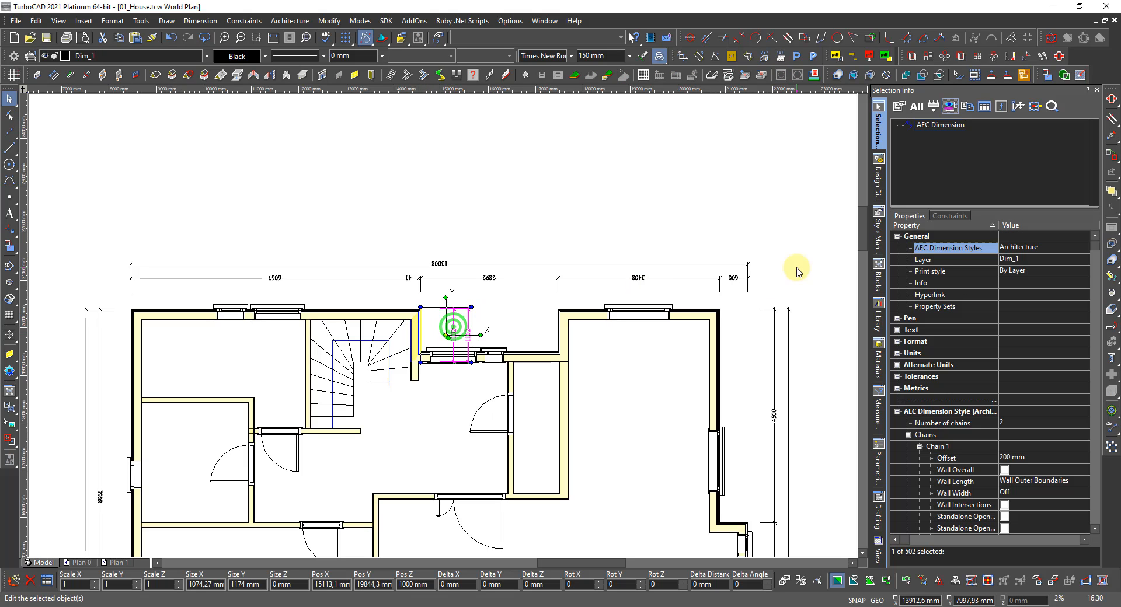
pyautogui.click(1036, 248)
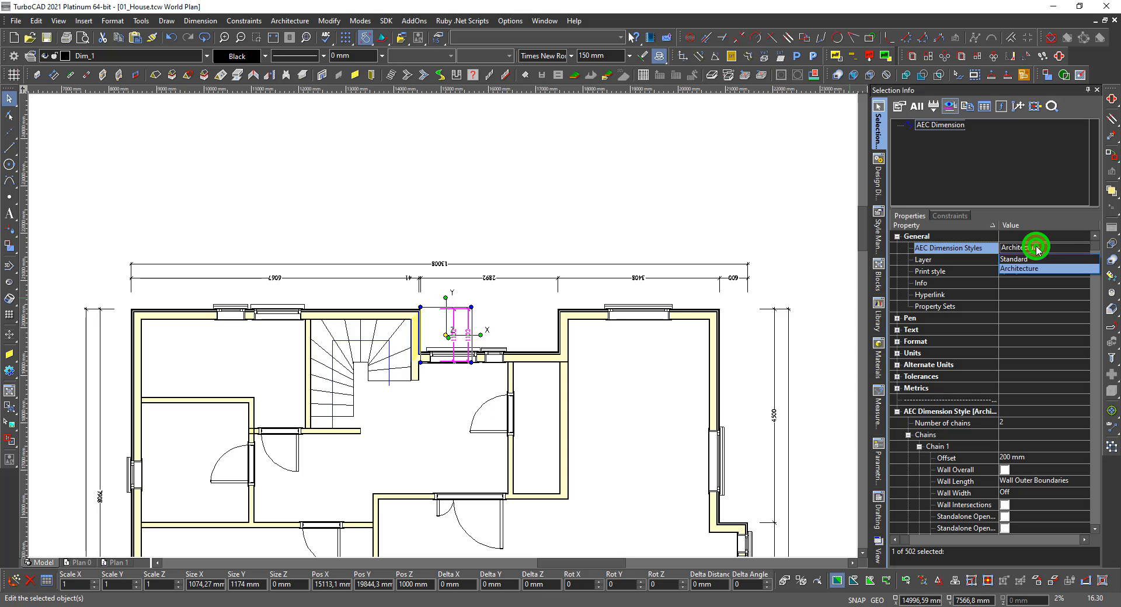
pyautogui.click(1016, 259)
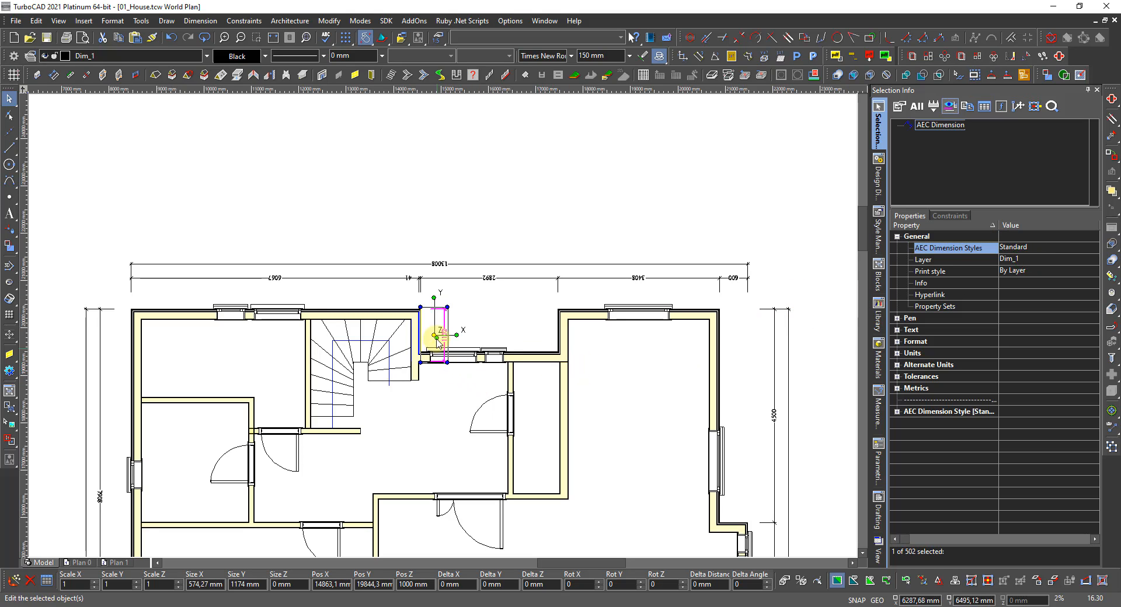
# Explode the 1102 AEC dimension at the upper wall recess into a linear dimension and deselect it.
pyautogui.scroll(5, 437, 341)
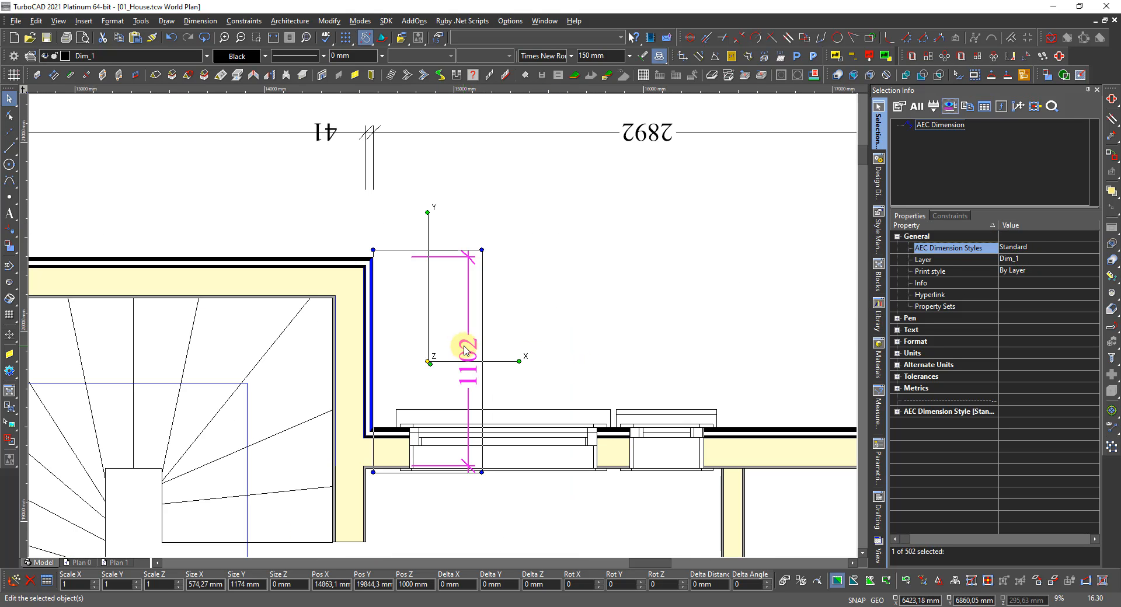
pyautogui.press('x')
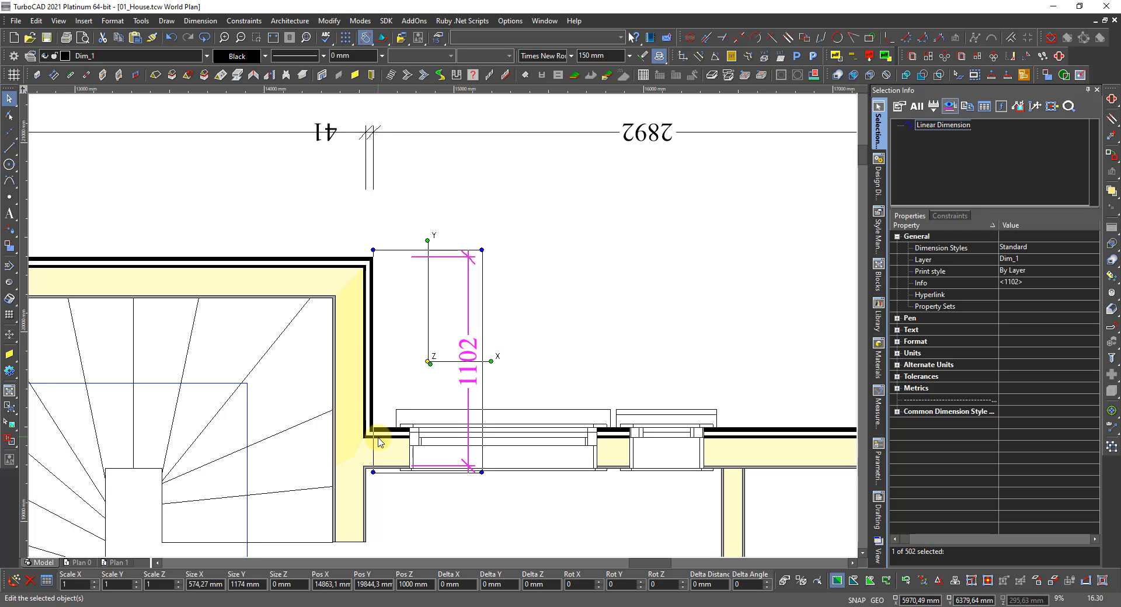
pyautogui.click(398, 445)
# Edit the 1102 linear dimension so its lower reference point sits on the outer-face corner of the wall recess.
pyautogui.rightClick(402, 432)
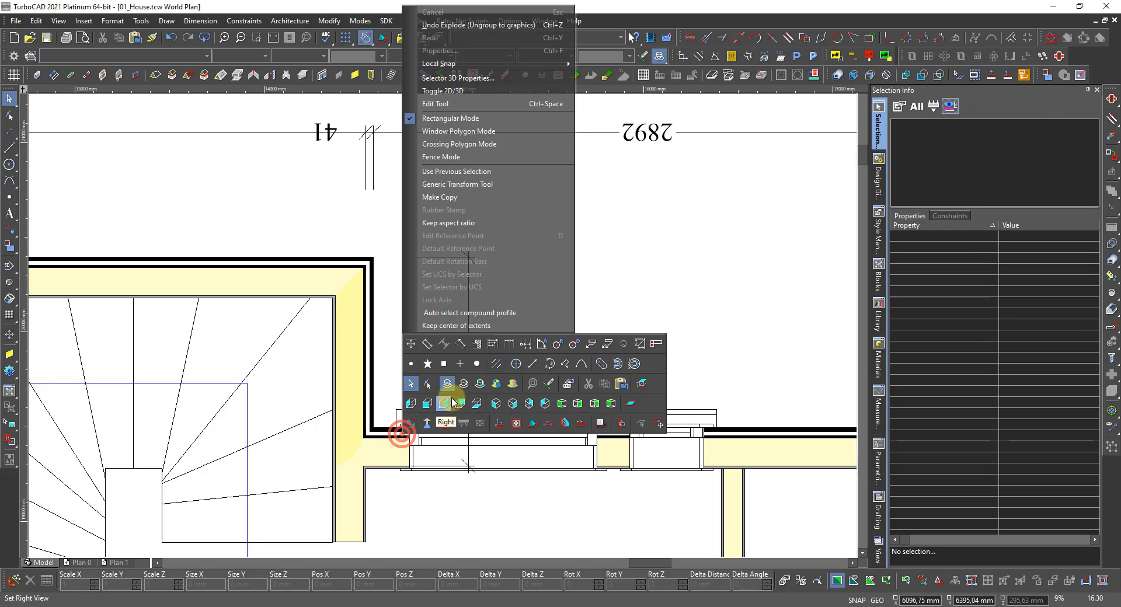
pyautogui.click(427, 383)
pyautogui.click(461, 357)
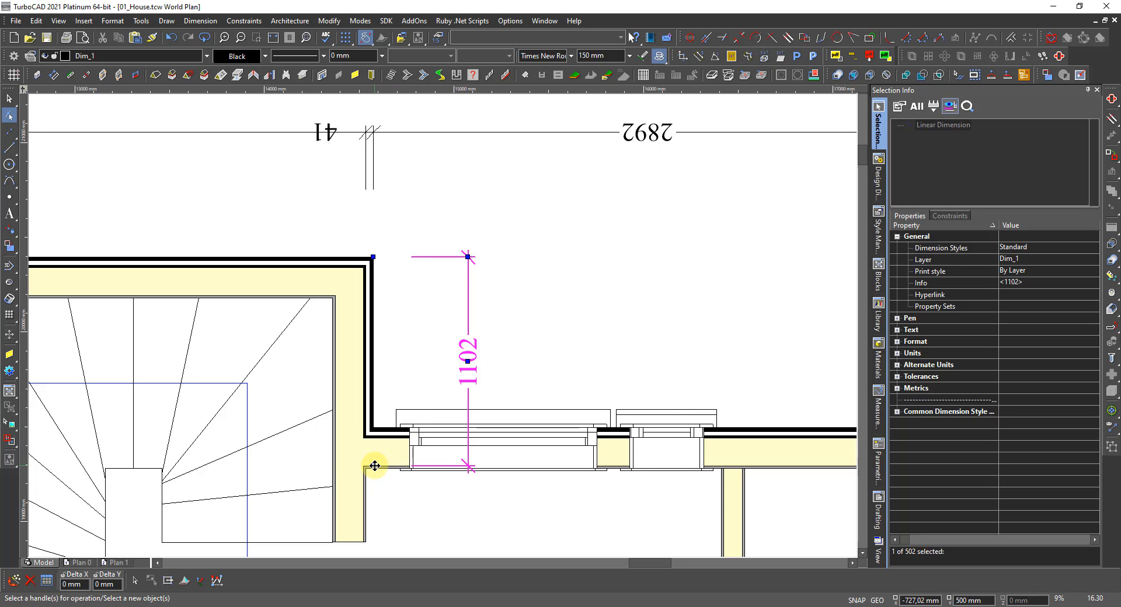
pyautogui.click(374, 466)
pyautogui.scroll(4, 372, 462)
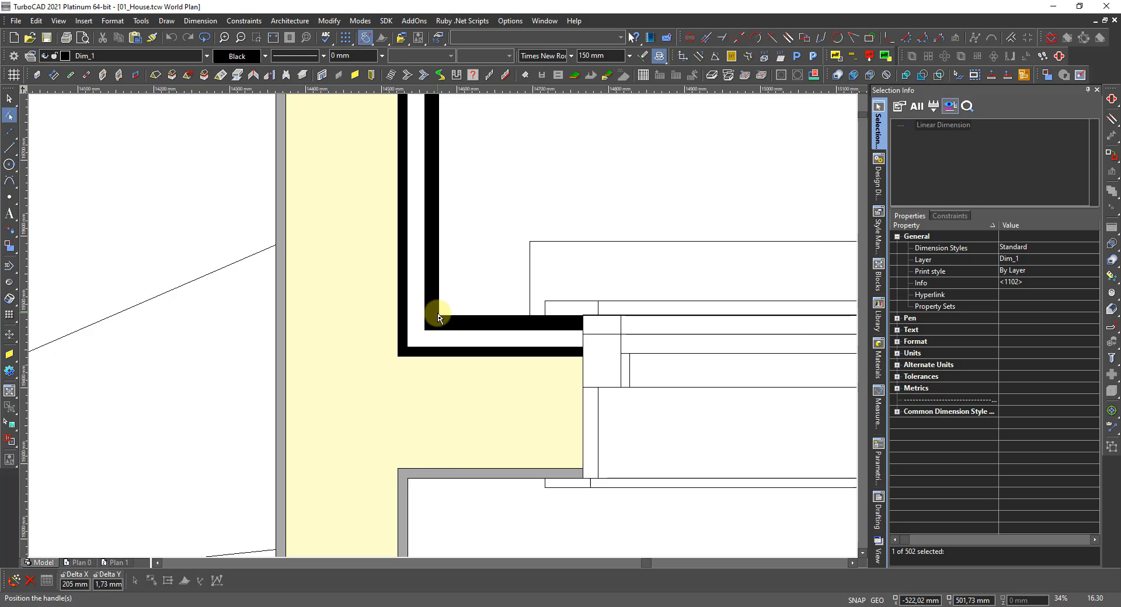
pyautogui.click(431, 322)
pyautogui.scroll(-6, 432, 324)
pyautogui.press('Escape')
pyautogui.scroll(-6, 449, 325)
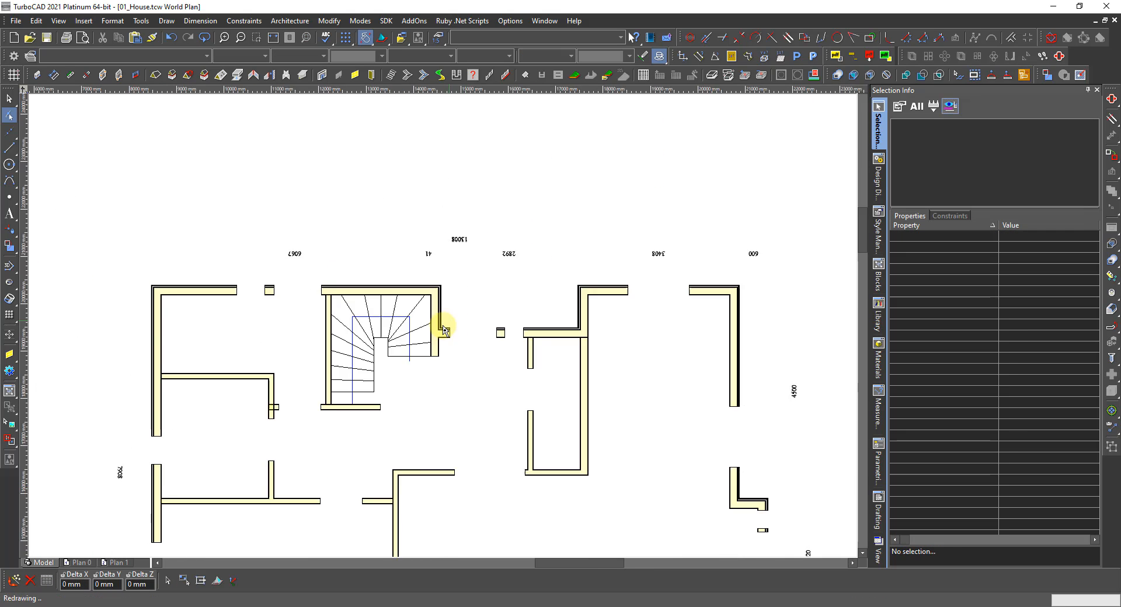
pyautogui.middleClick(459, 376)
pyautogui.middleClick(459, 376)
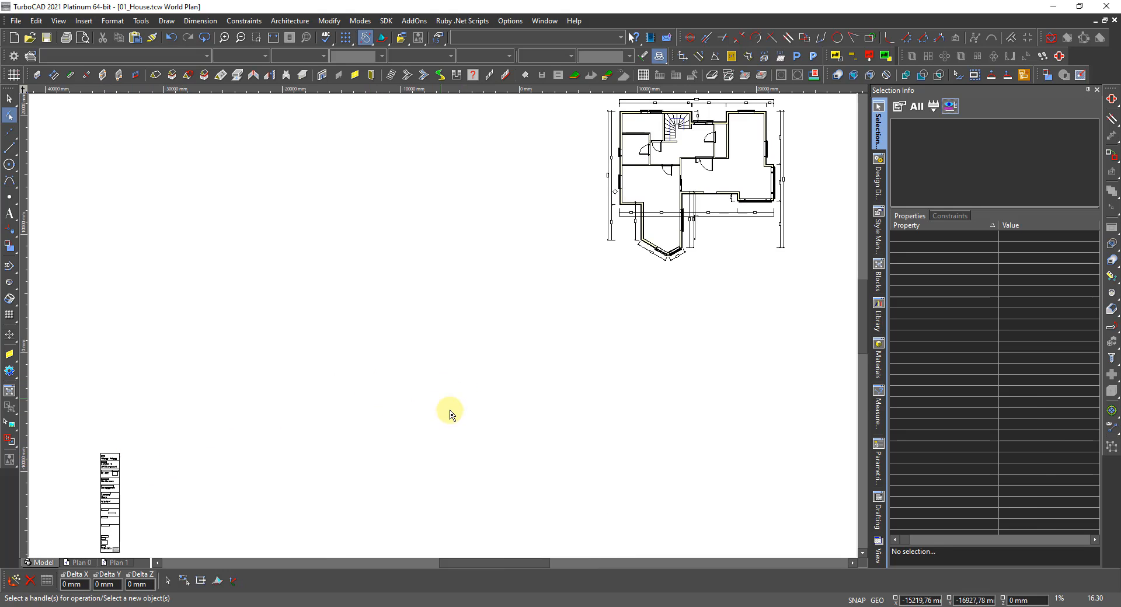
# Hide the Tittelfelt_Vertikalt title block layer and fit the floor plan to the view.
pyautogui.click(877, 177)
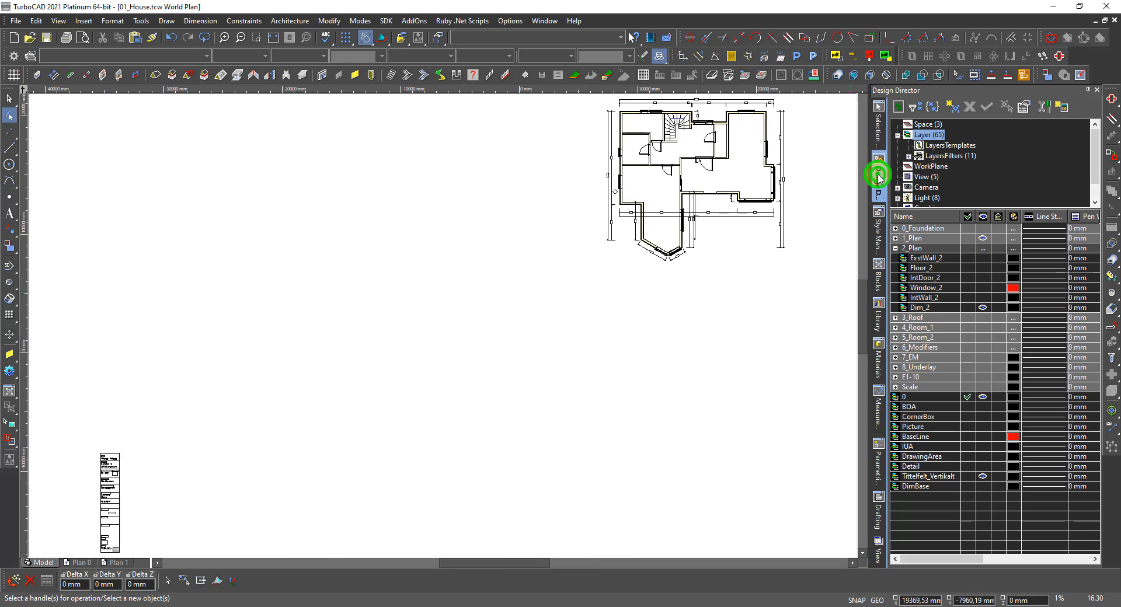
pyautogui.click(983, 478)
pyautogui.hotkey('ctrl', 'shift', 'e')
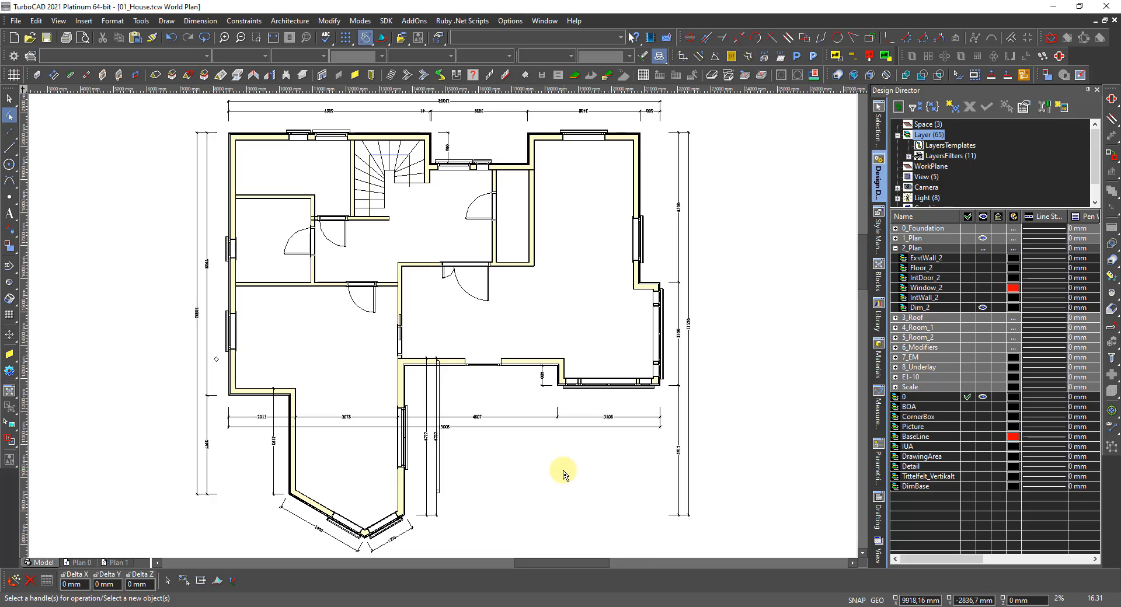
pyautogui.click(876, 556)
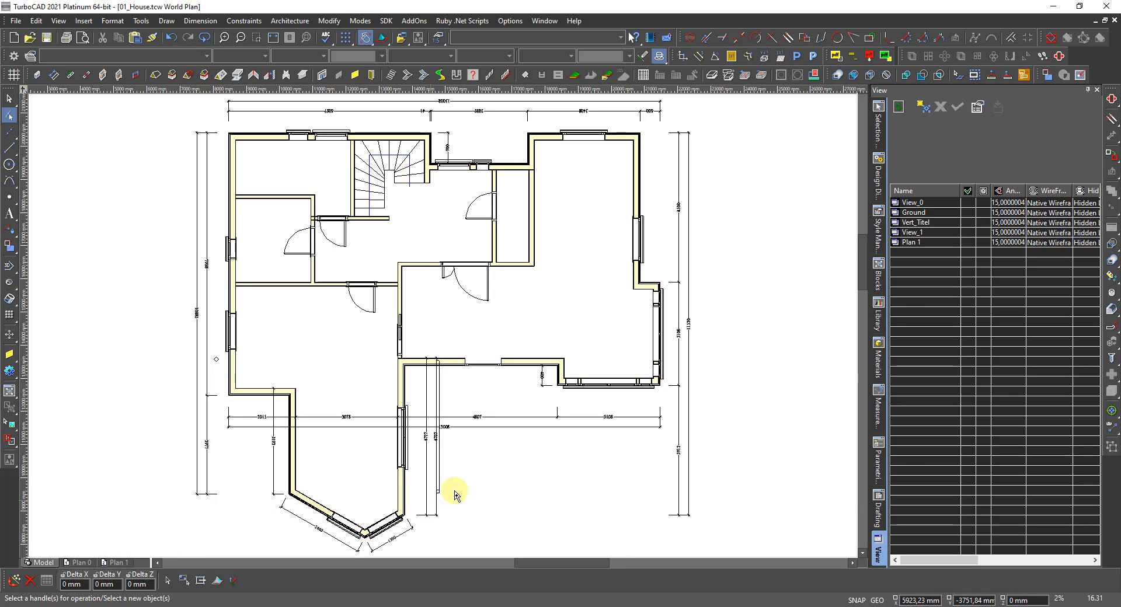
pyautogui.scroll(-2, 467, 489)
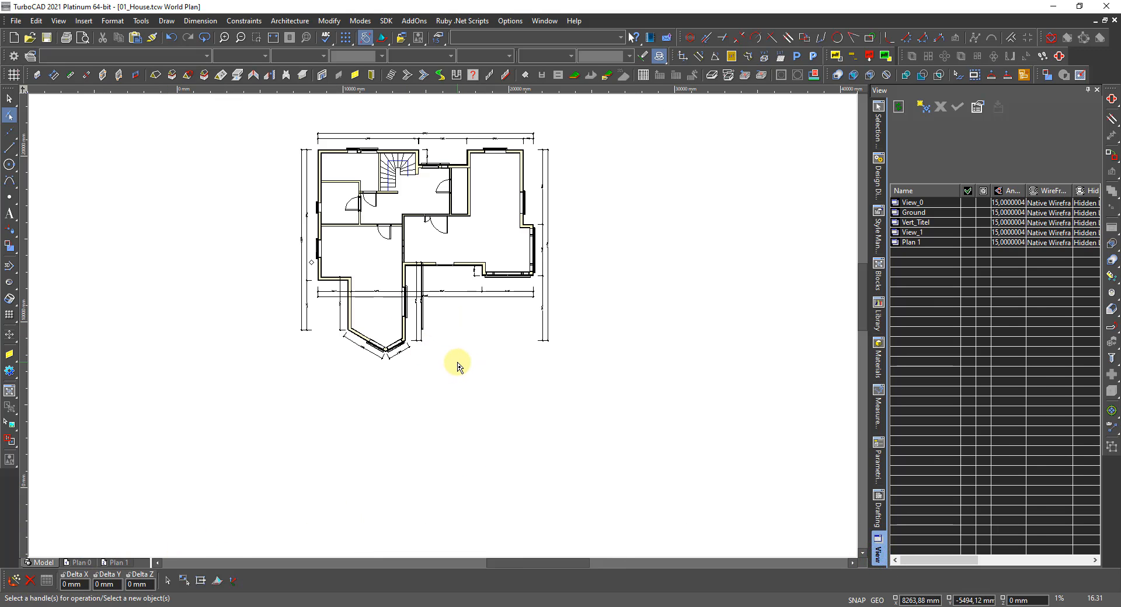
pyautogui.press('l')
pyautogui.scroll(2, 442, 325)
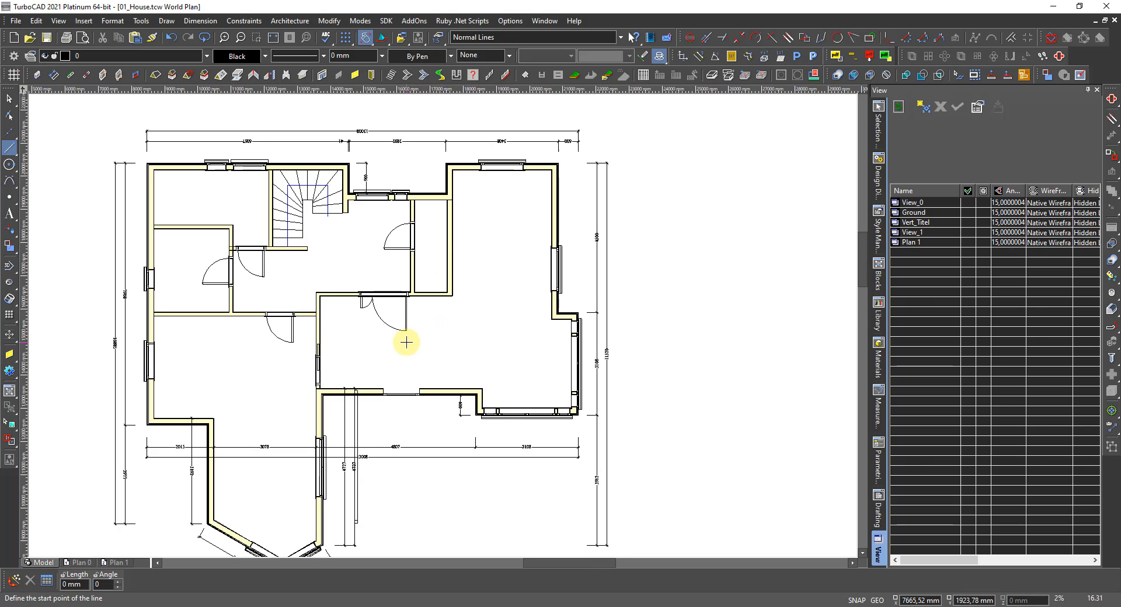
pyautogui.moveTo(407, 342); pyautogui.dragTo(442, 324, button='middle')
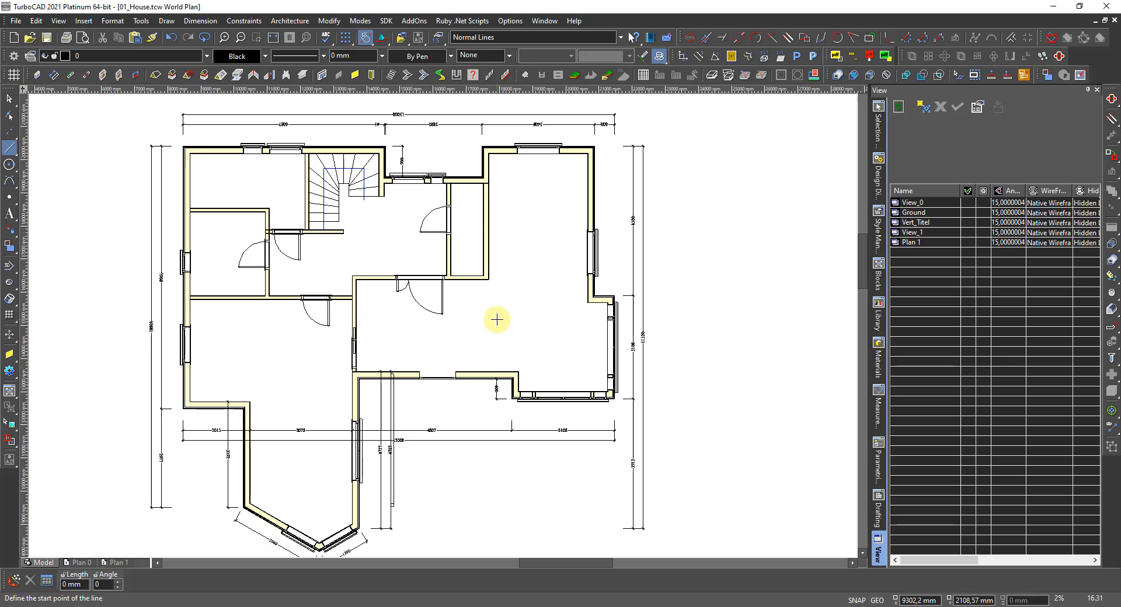
# Make the 4_Room_1 layer group and the EM_1 layer visible to show the room fills and area labels.
pyautogui.click(876, 186)
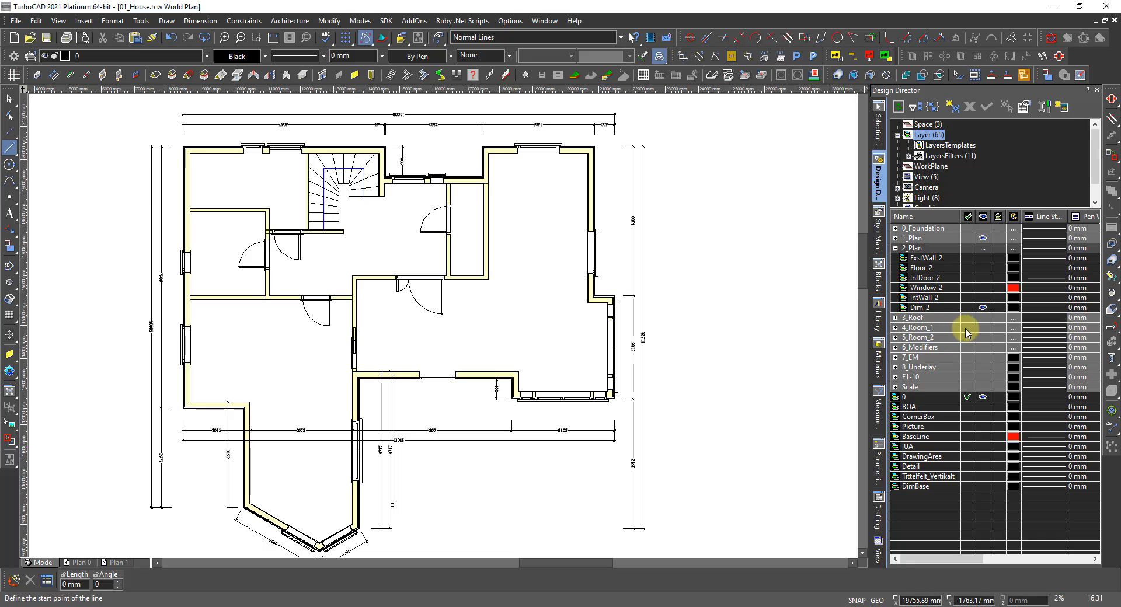
pyautogui.click(982, 328)
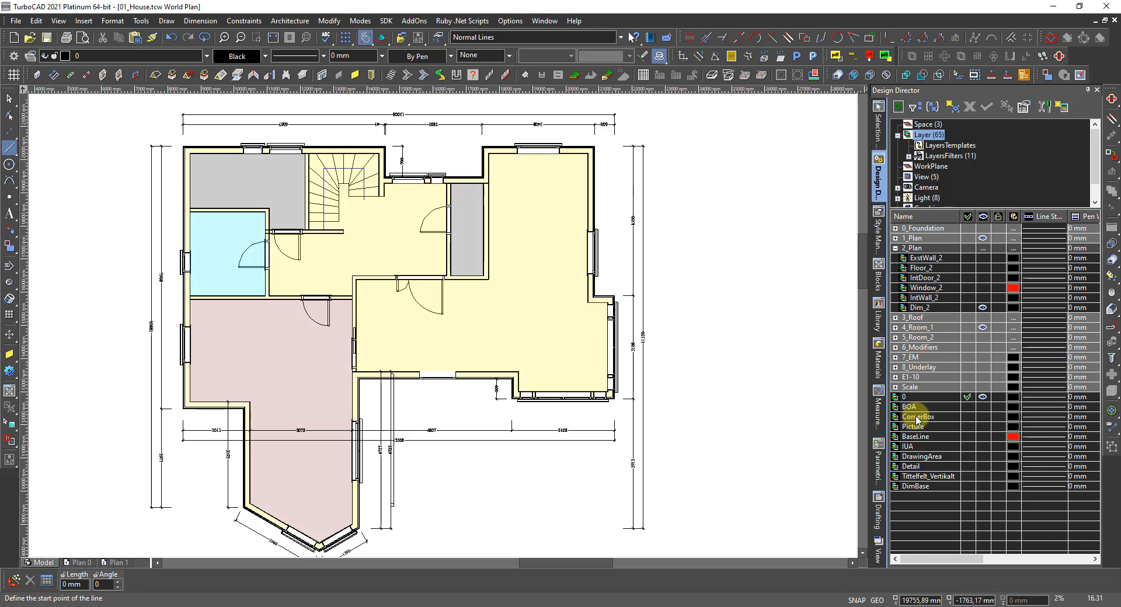
pyautogui.click(895, 358)
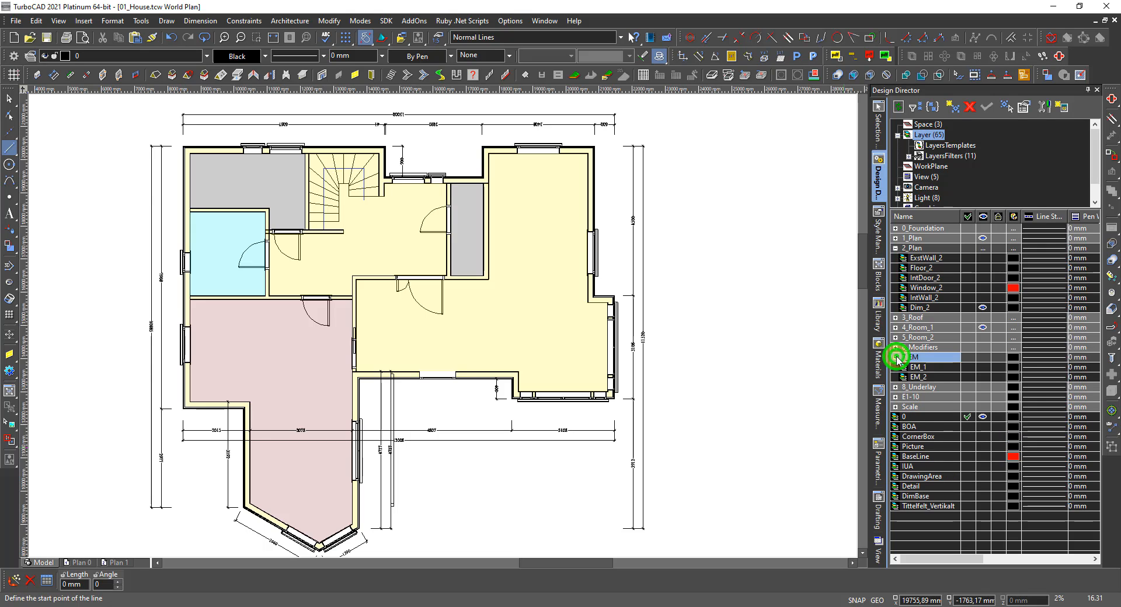
pyautogui.click(983, 369)
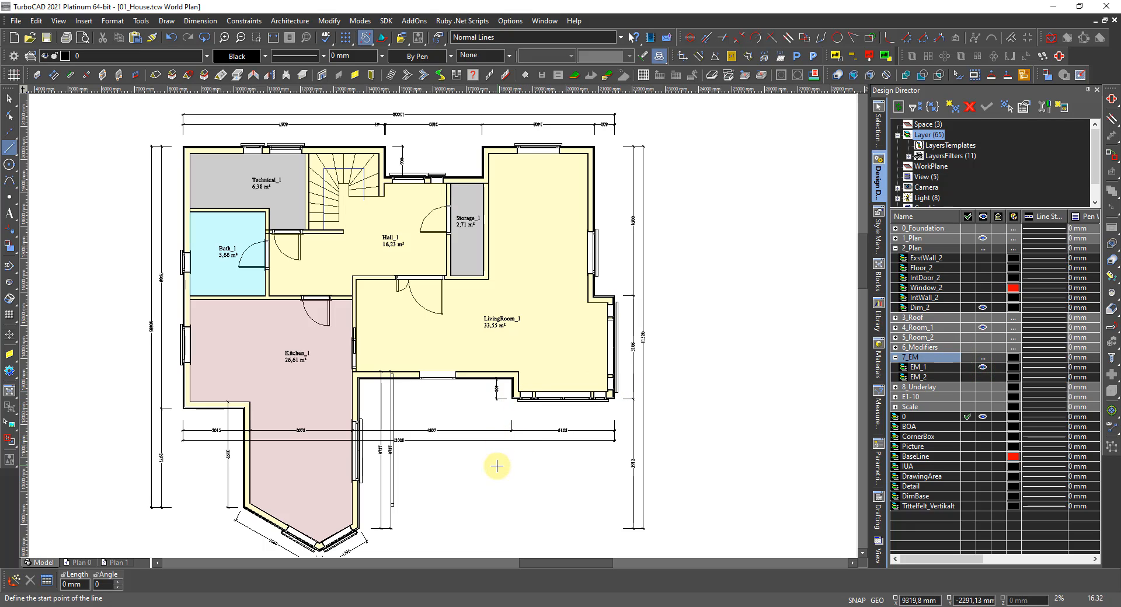
pyautogui.press('Escape')
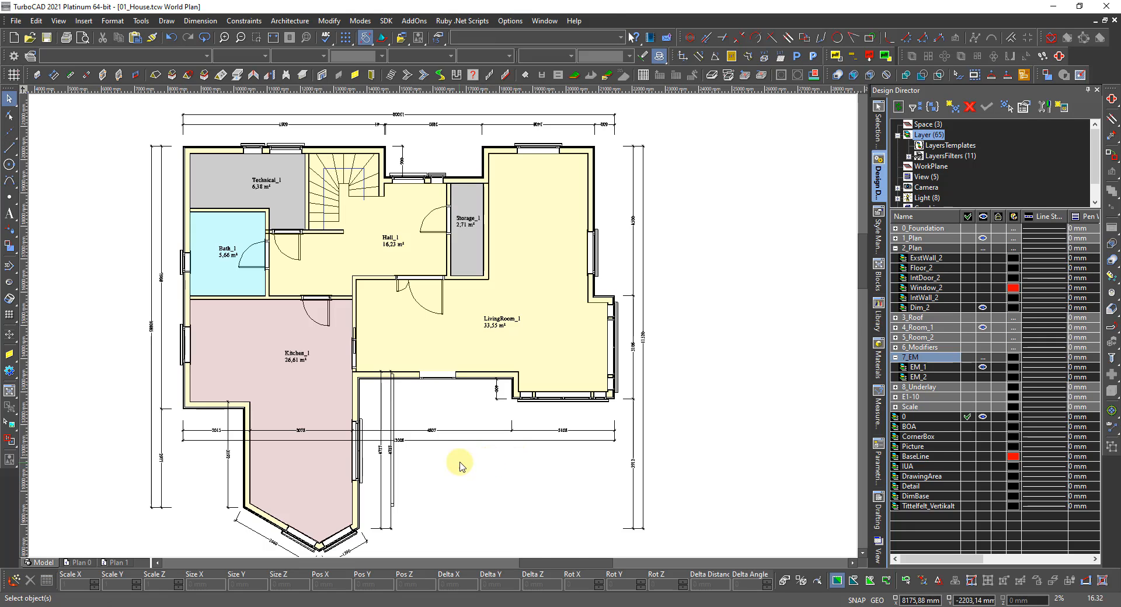
pyautogui.scroll(-2, 464, 466)
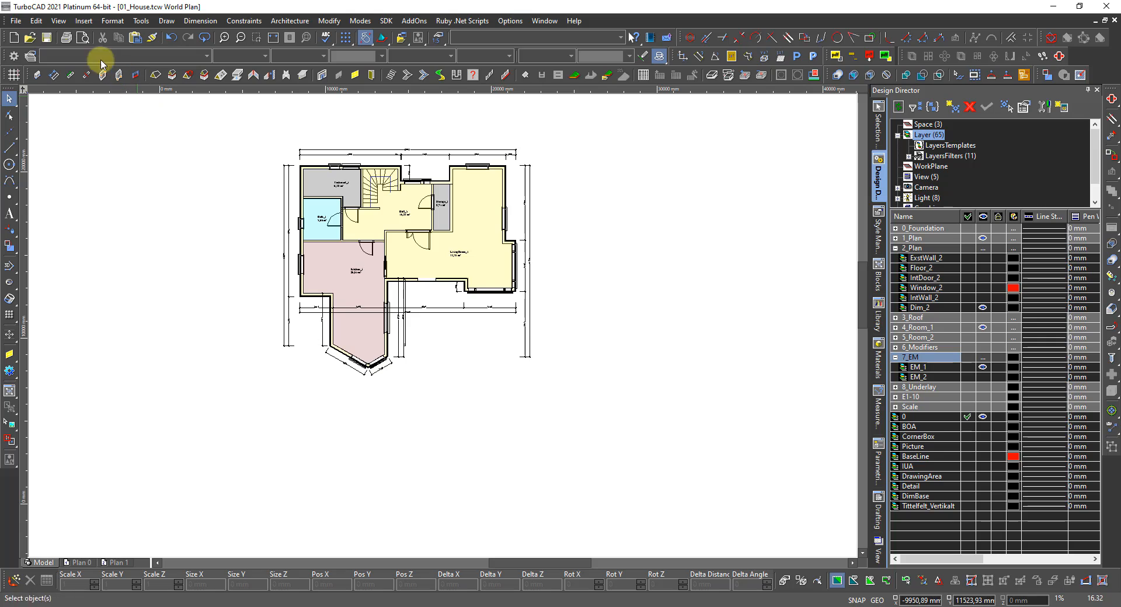
pyautogui.click(59, 21)
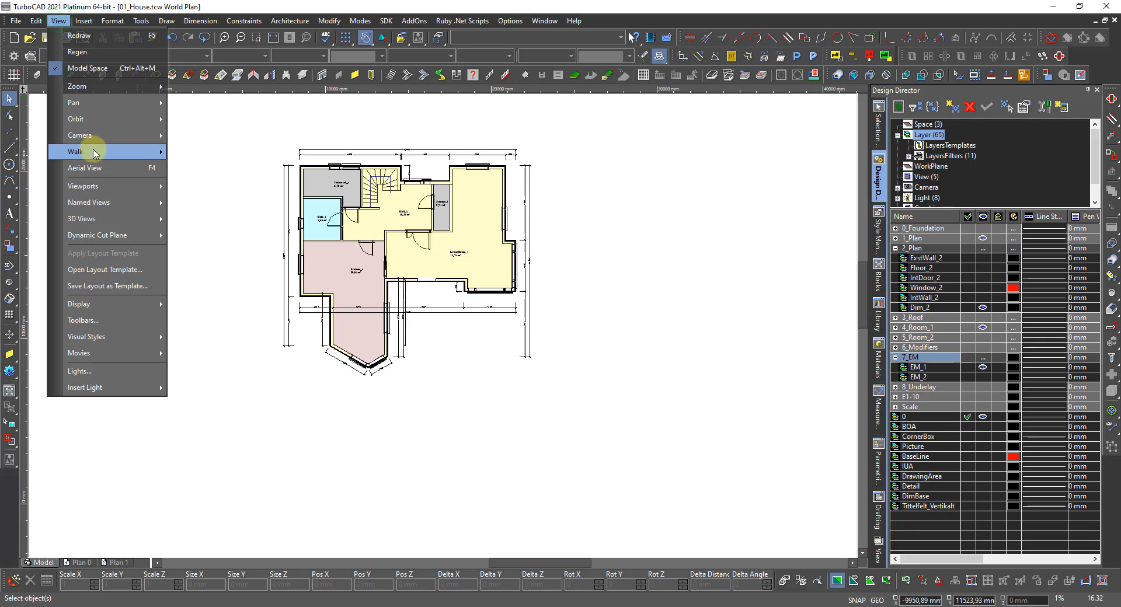
pyautogui.moveTo(93, 202)
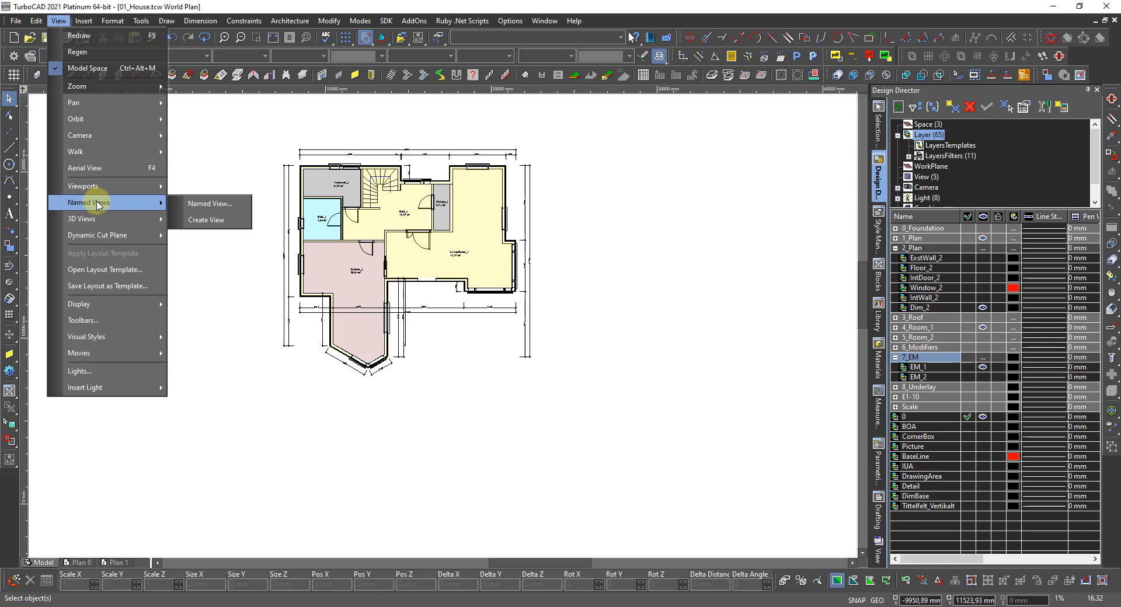
pyautogui.click(194, 221)
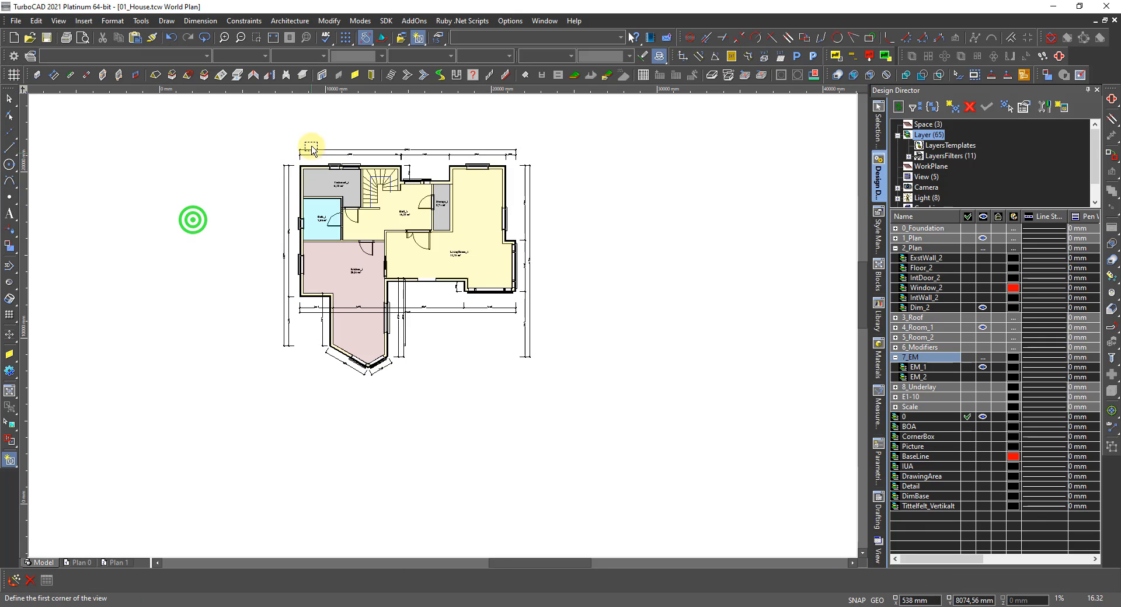
pyautogui.click(272, 133)
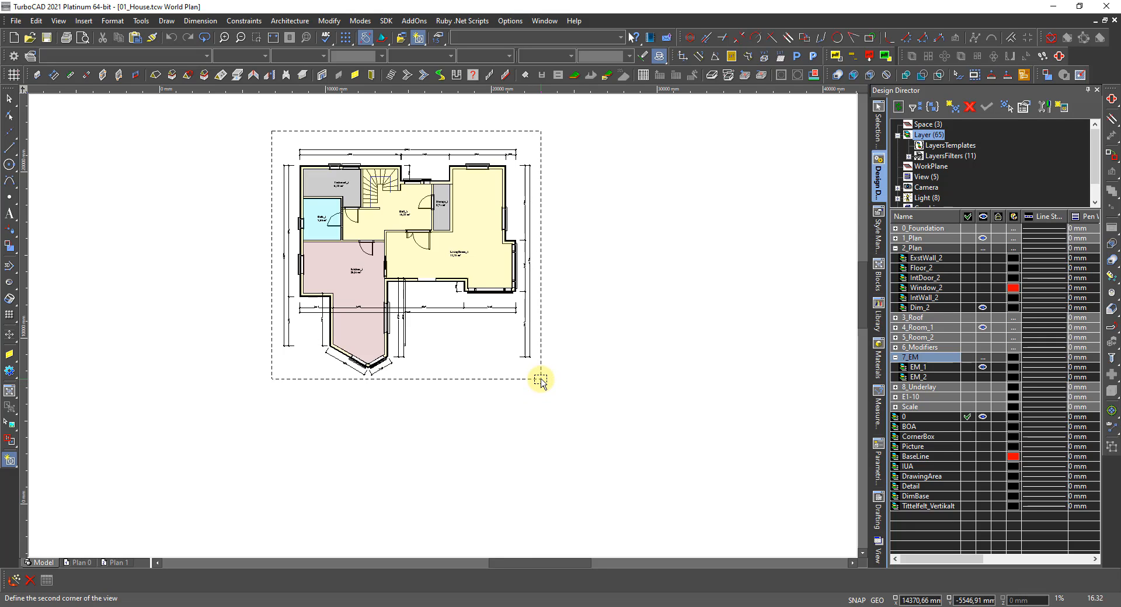
pyautogui.click(540, 380)
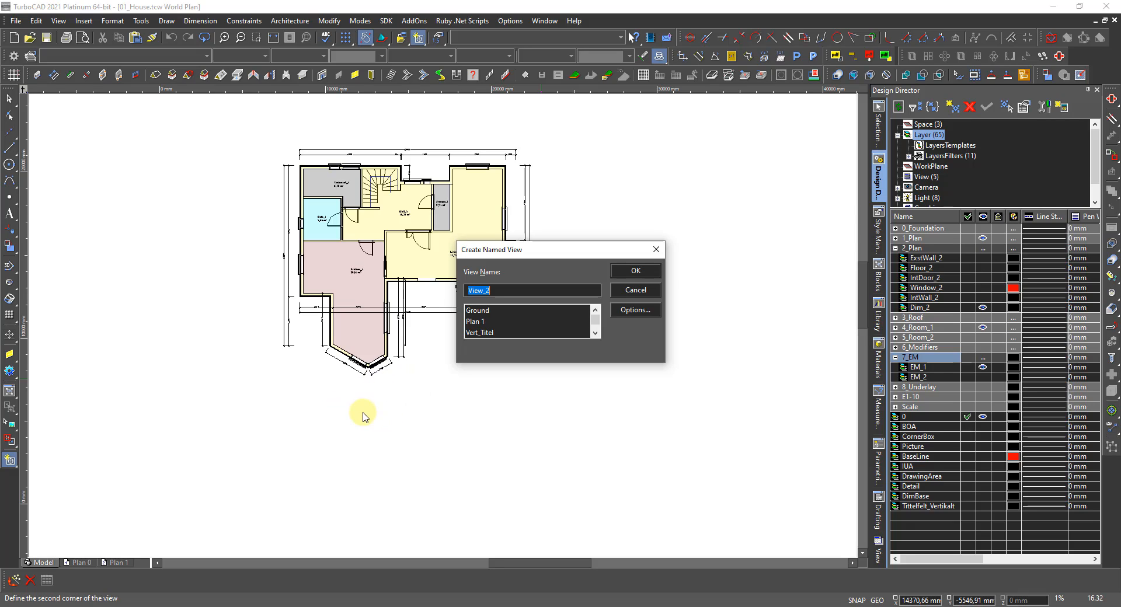
pyautogui.click(636, 290)
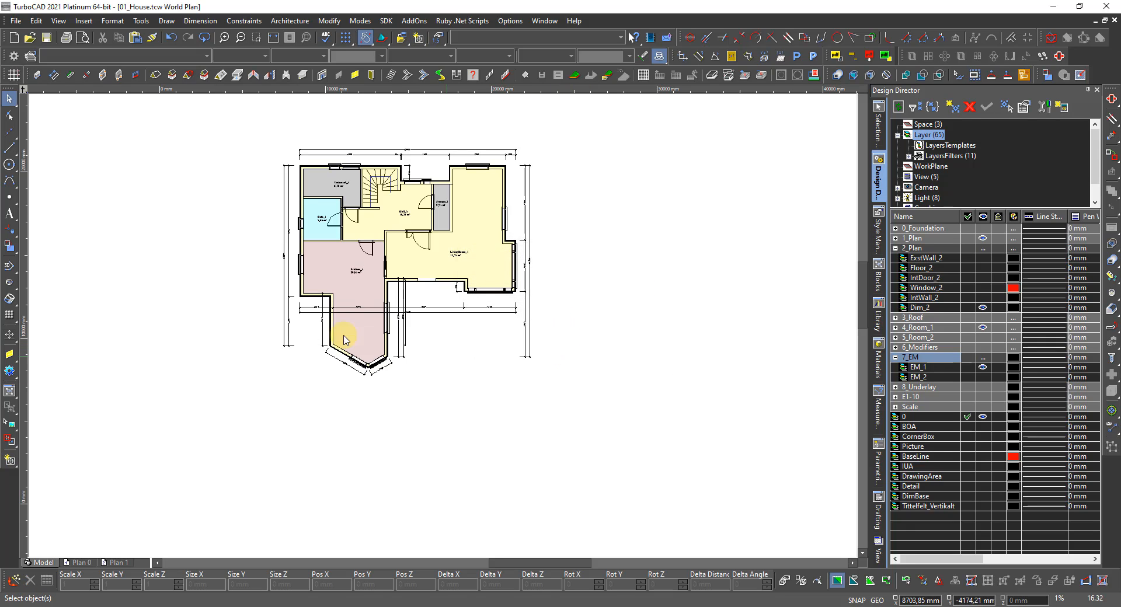
# Switch to the Plan 1 paper space layout and duplicate it.
pyautogui.click(879, 136)
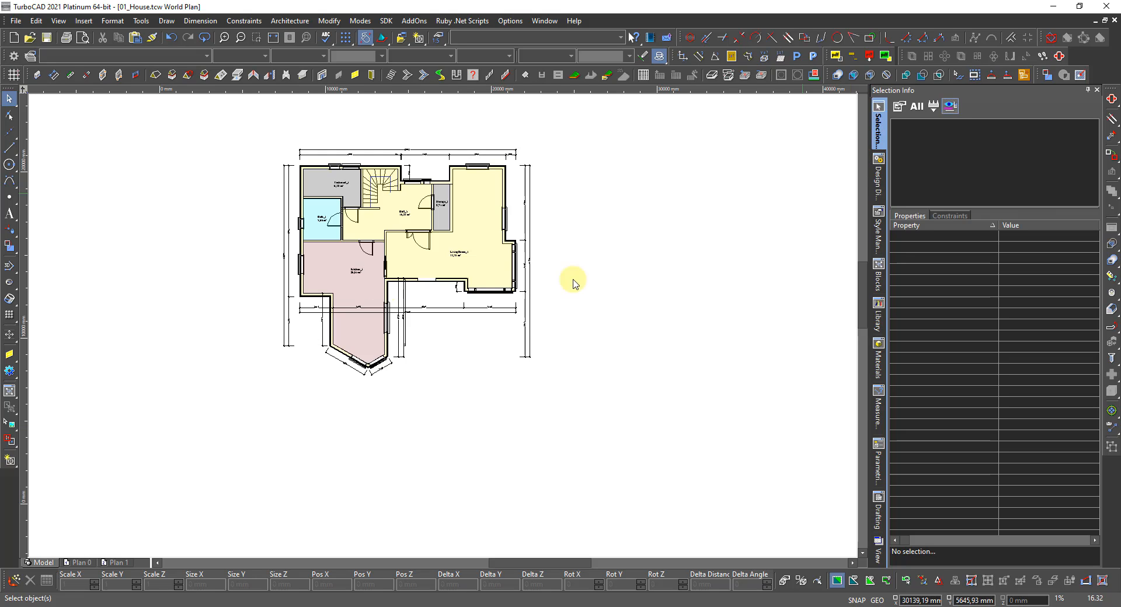
pyautogui.click(111, 563)
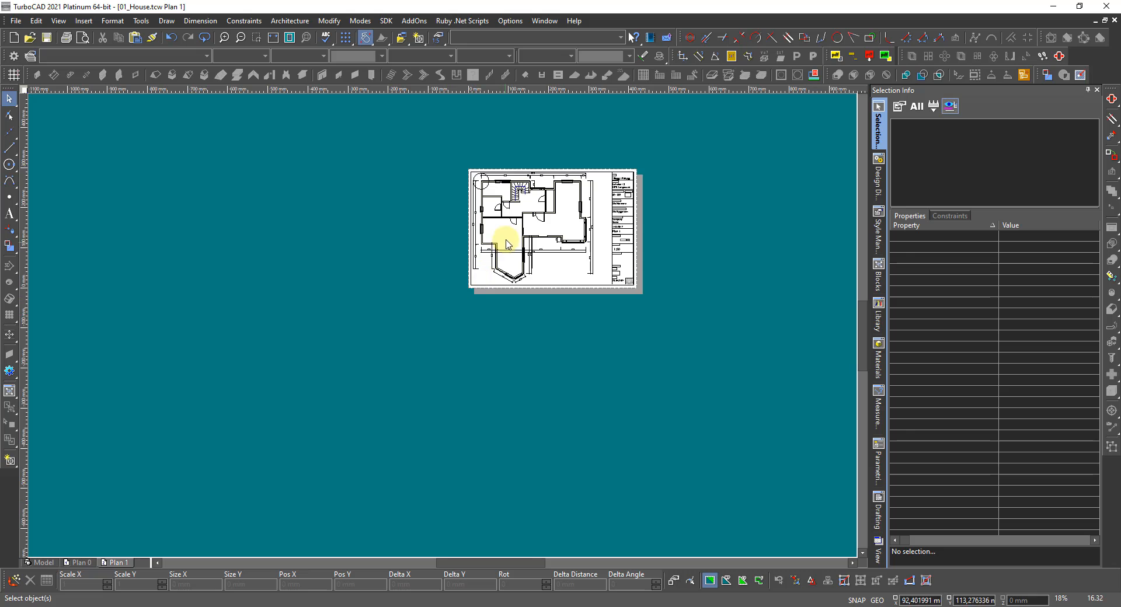
pyautogui.scroll(1, 508, 230)
pyautogui.click(525, 338)
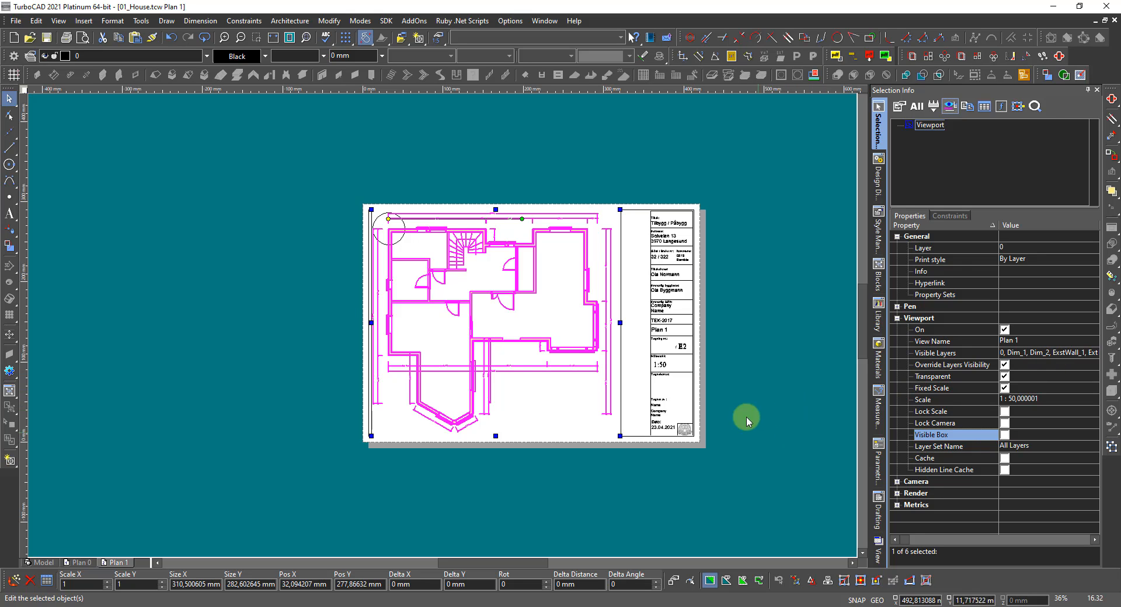
pyautogui.click(645, 496)
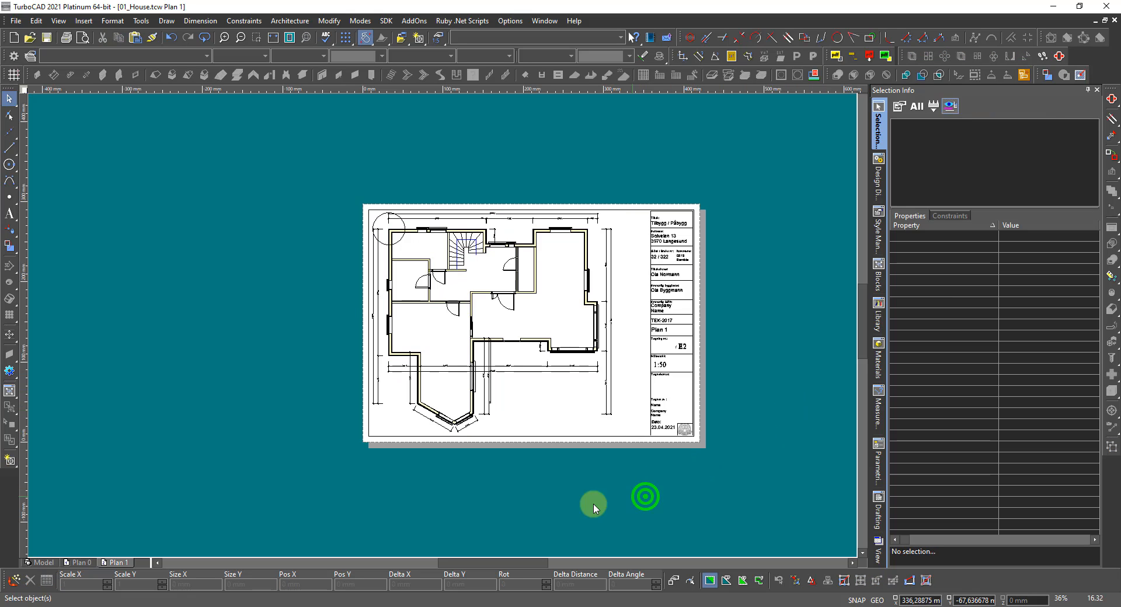
pyautogui.rightClick(115, 564)
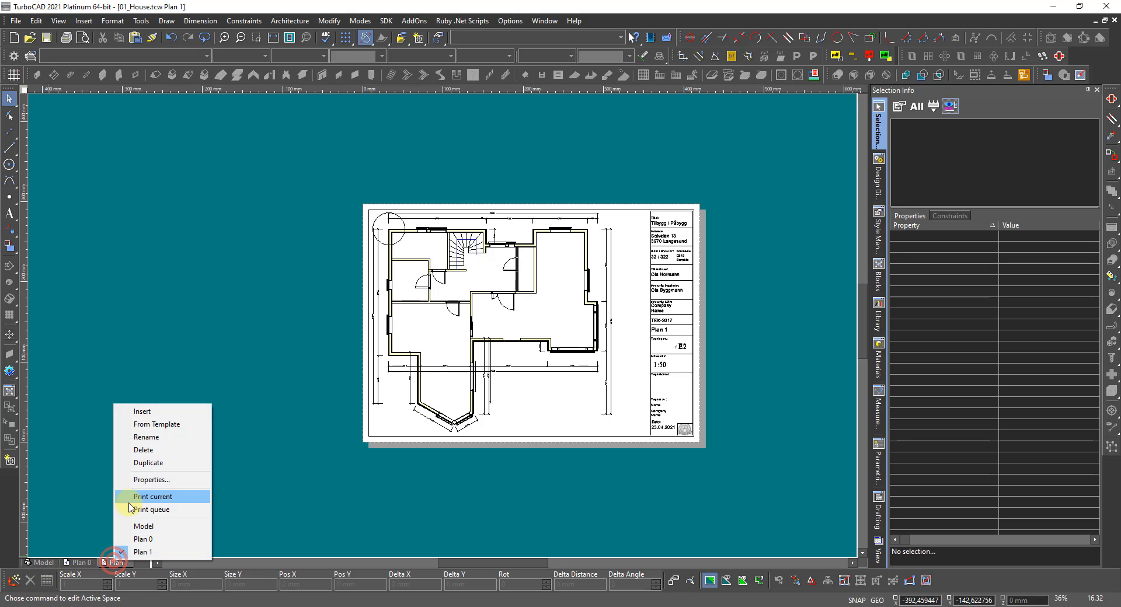
pyautogui.click(146, 466)
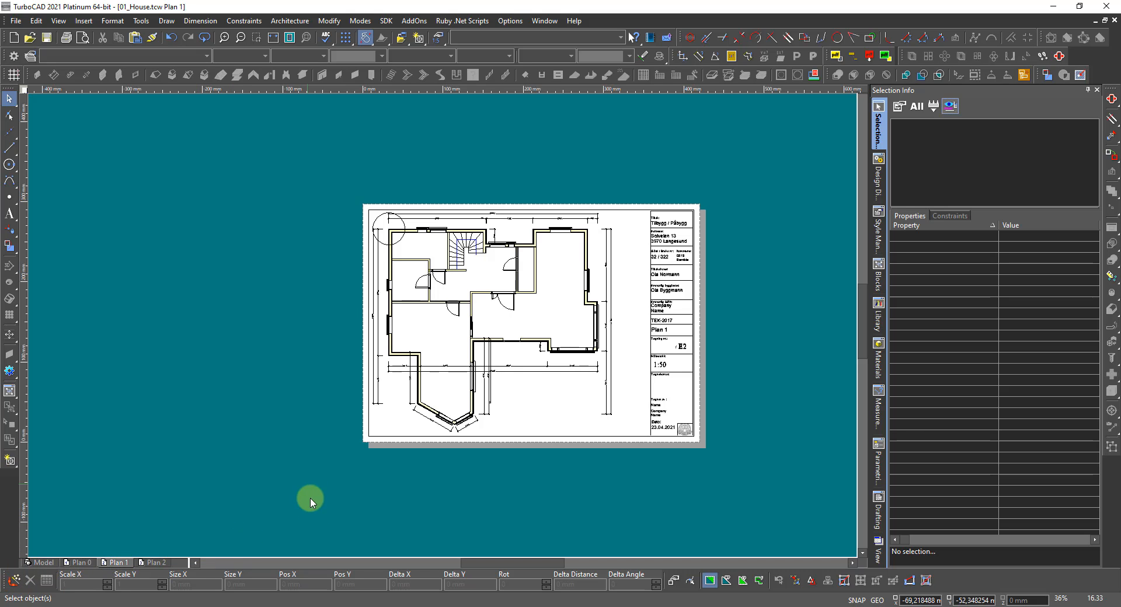
# Turn on the Bedroom_1 and Bath_1 layers in the visible layers of the Plan 1 layout's viewport.
pyautogui.click(120, 564)
pyautogui.click(504, 345)
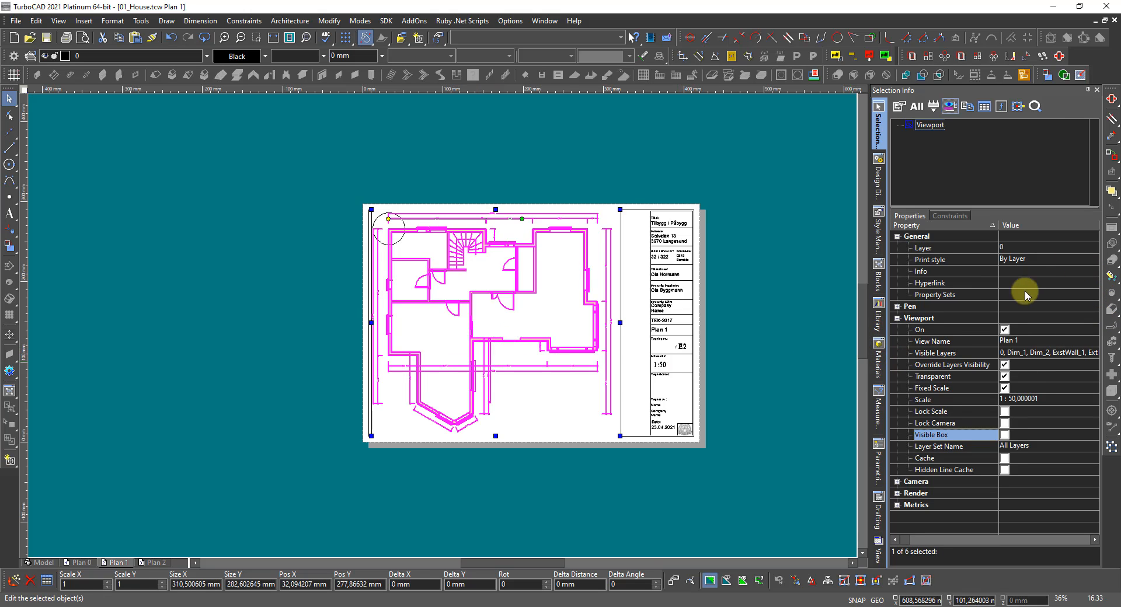
pyautogui.click(1034, 357)
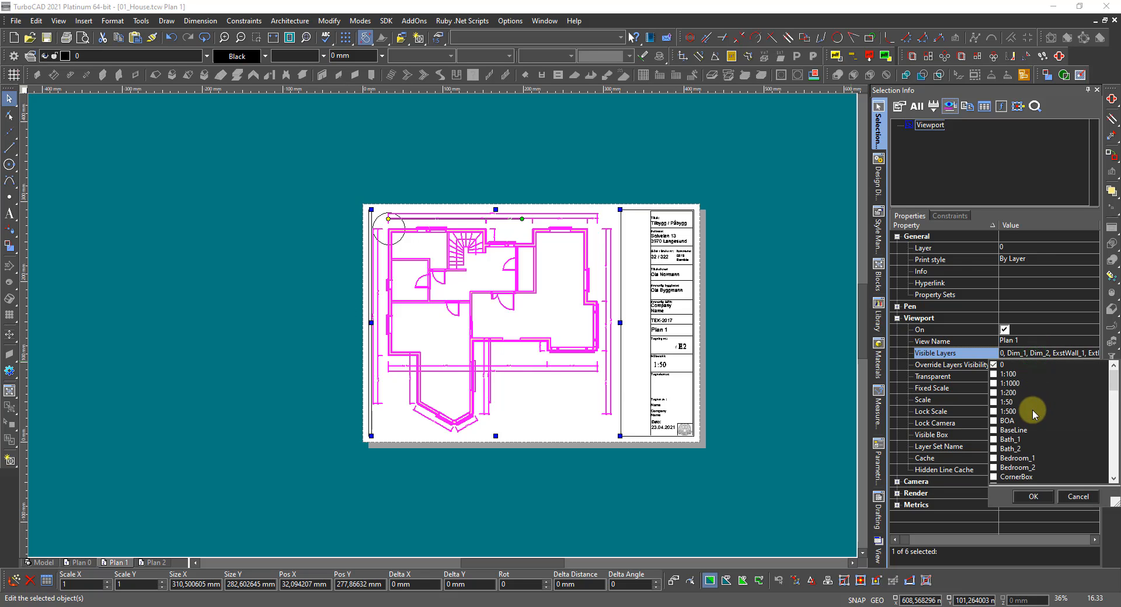
pyautogui.click(996, 460)
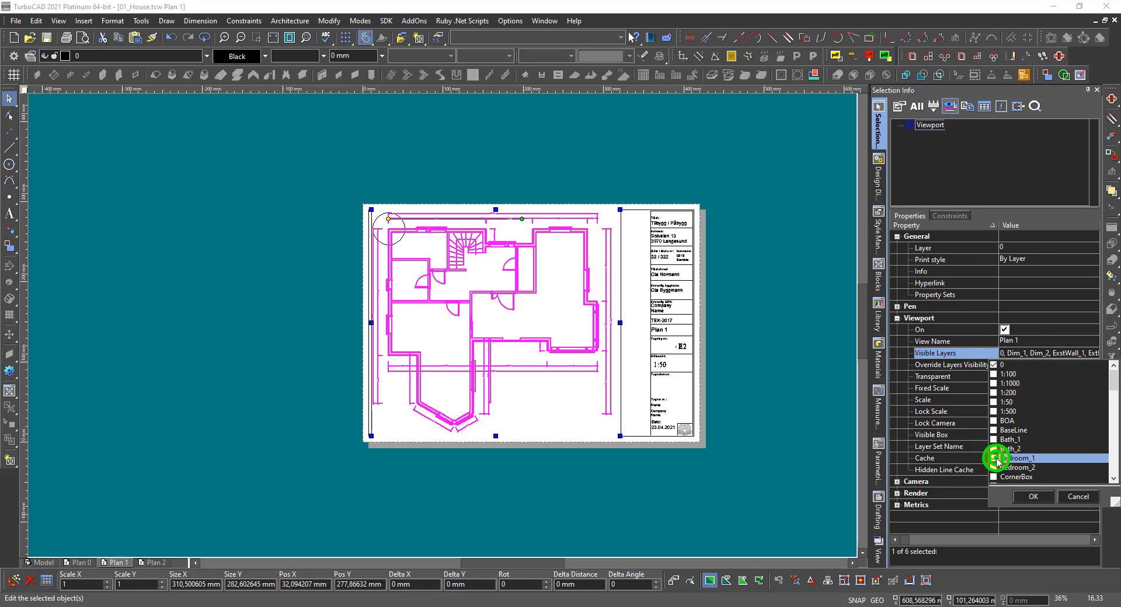
pyautogui.click(995, 440)
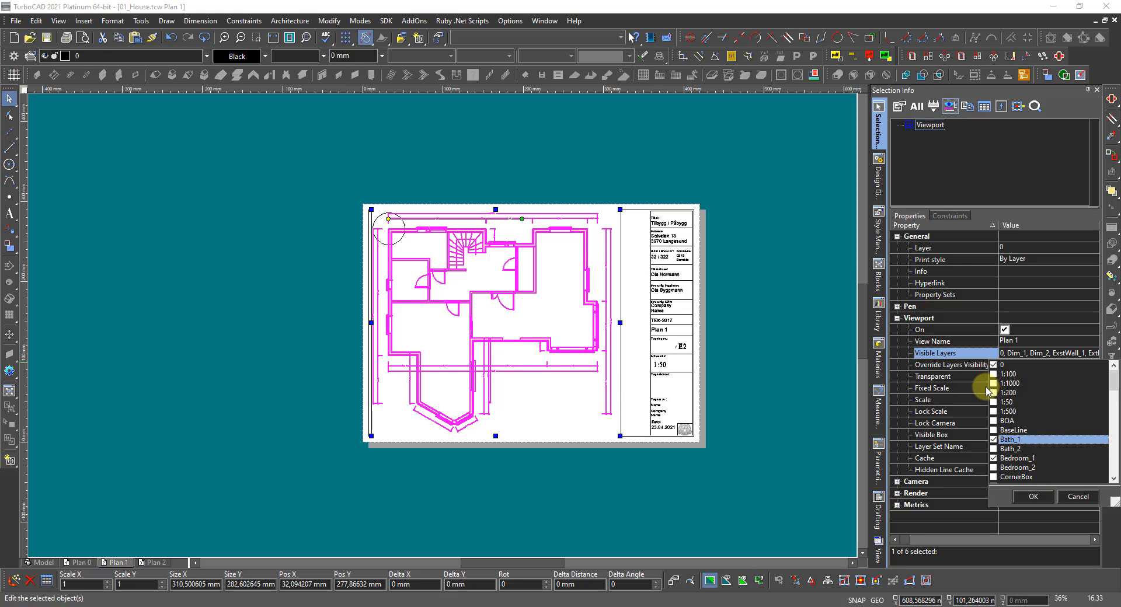
# Turn off the Dim_2 layer in the viewport's visible layers.
pyautogui.scroll(-1, 1017, 403)
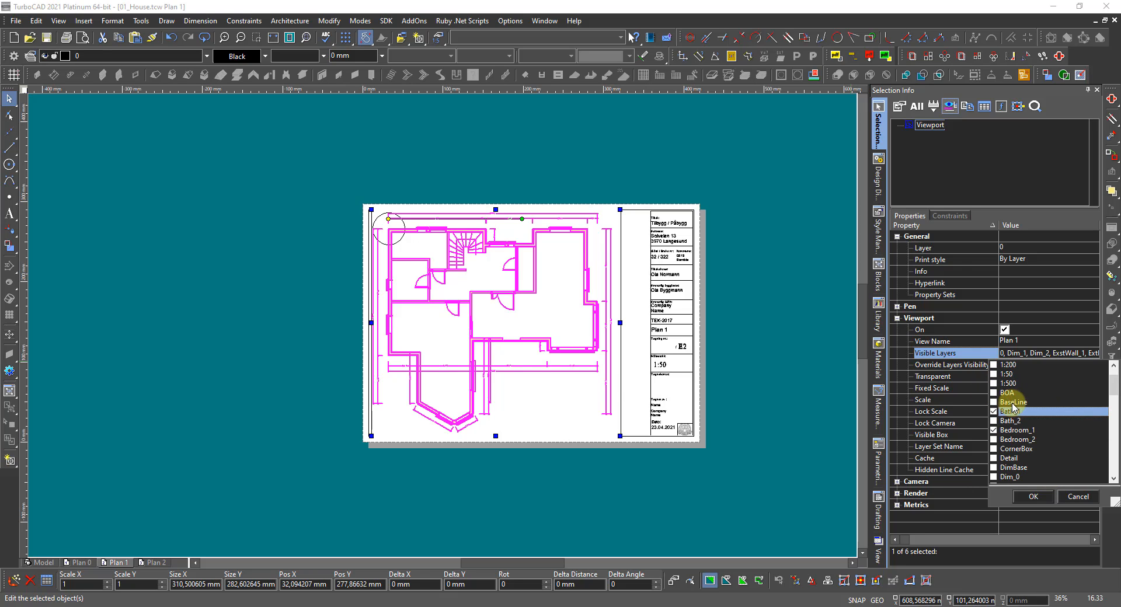
pyautogui.scroll(-2, 1039, 438)
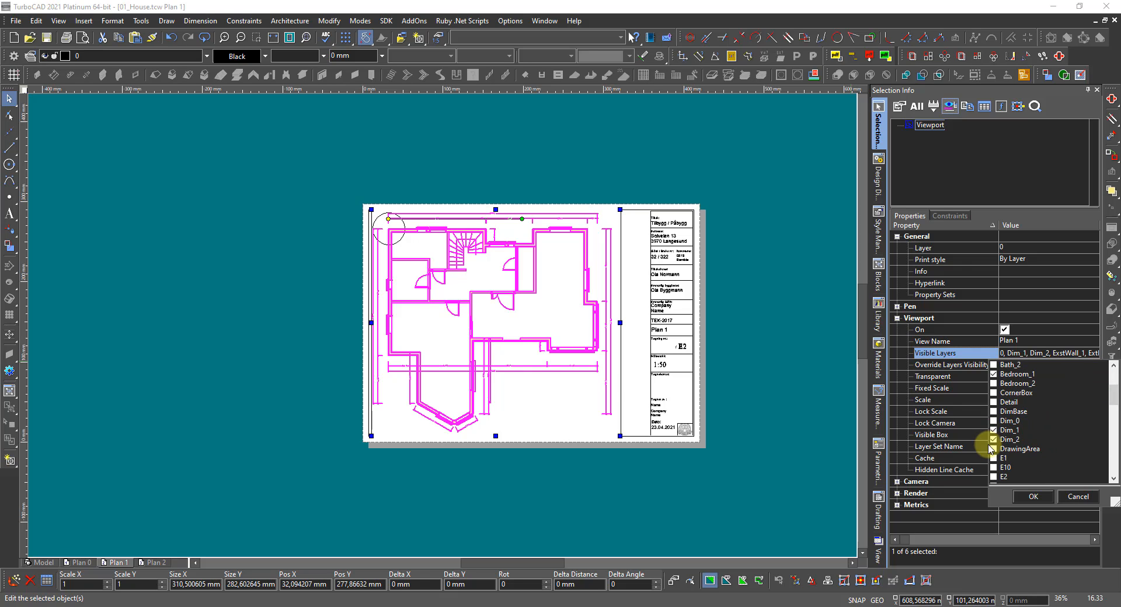
pyautogui.click(994, 440)
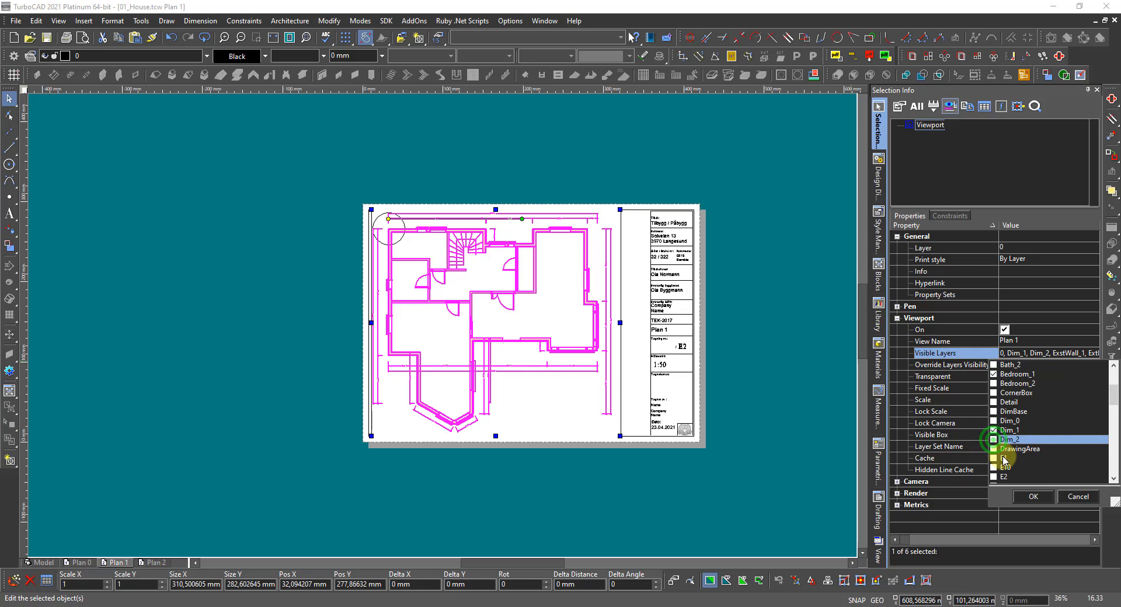
# Turn on the Hall_1, Kitchen_1 and LivingRoom_1 layers in the viewport's visible layers.
pyautogui.scroll(-1, 1004, 459)
pyautogui.scroll(-5, 1010, 453)
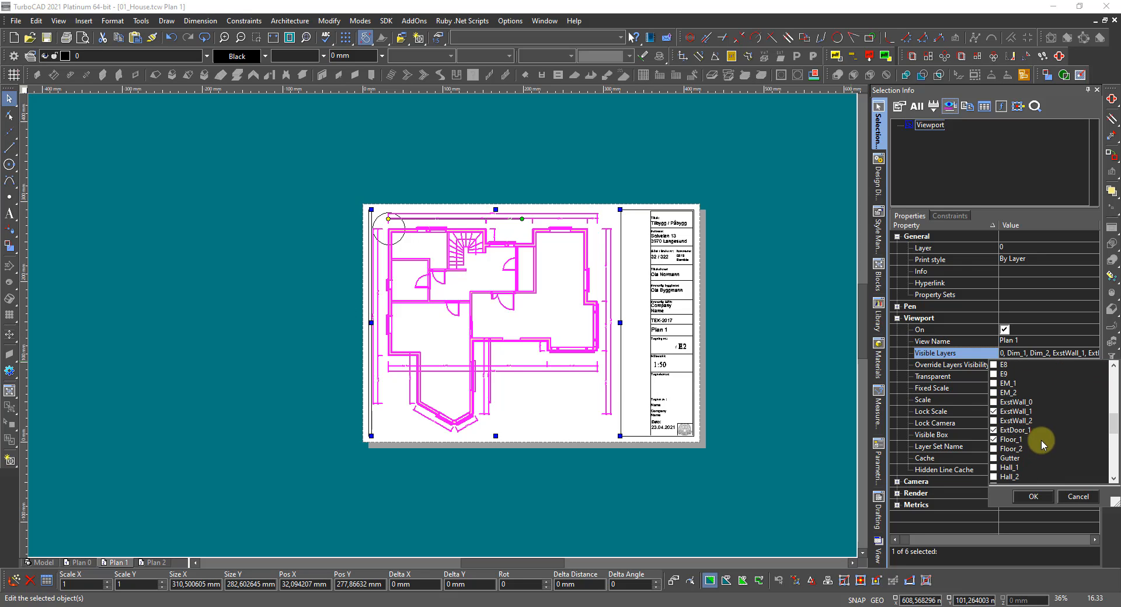
pyautogui.scroll(-1, 1060, 445)
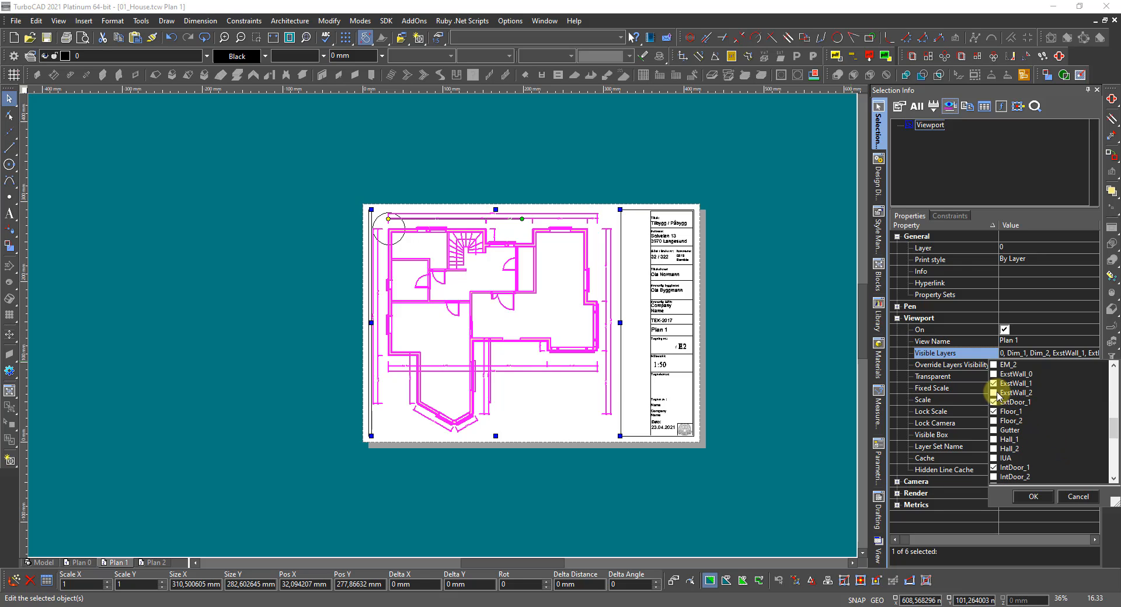
pyautogui.click(994, 440)
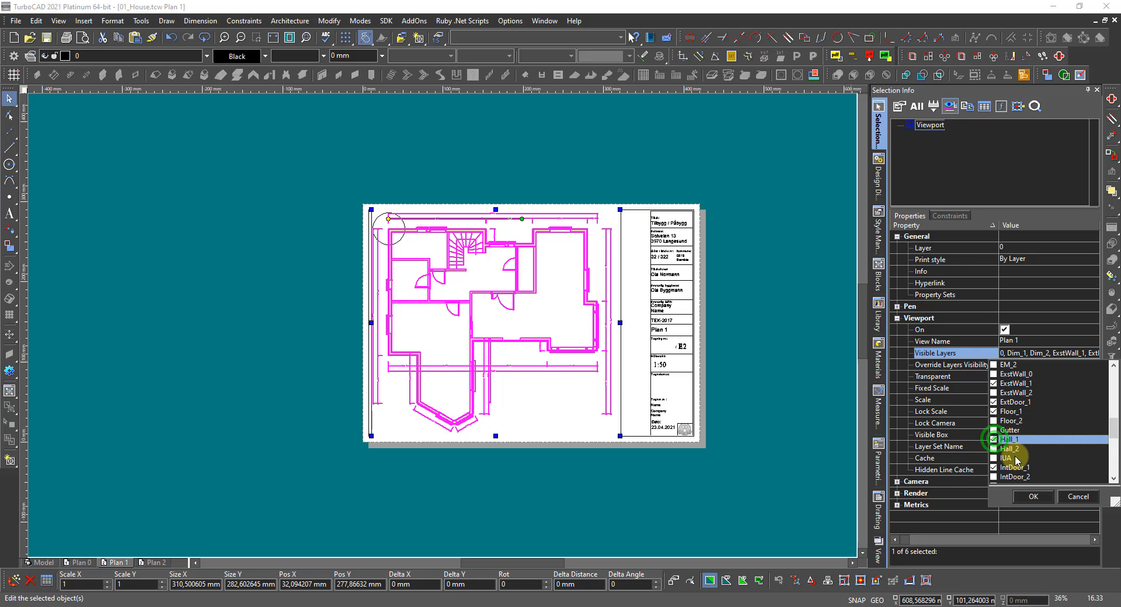
pyautogui.scroll(-1, 1005, 449)
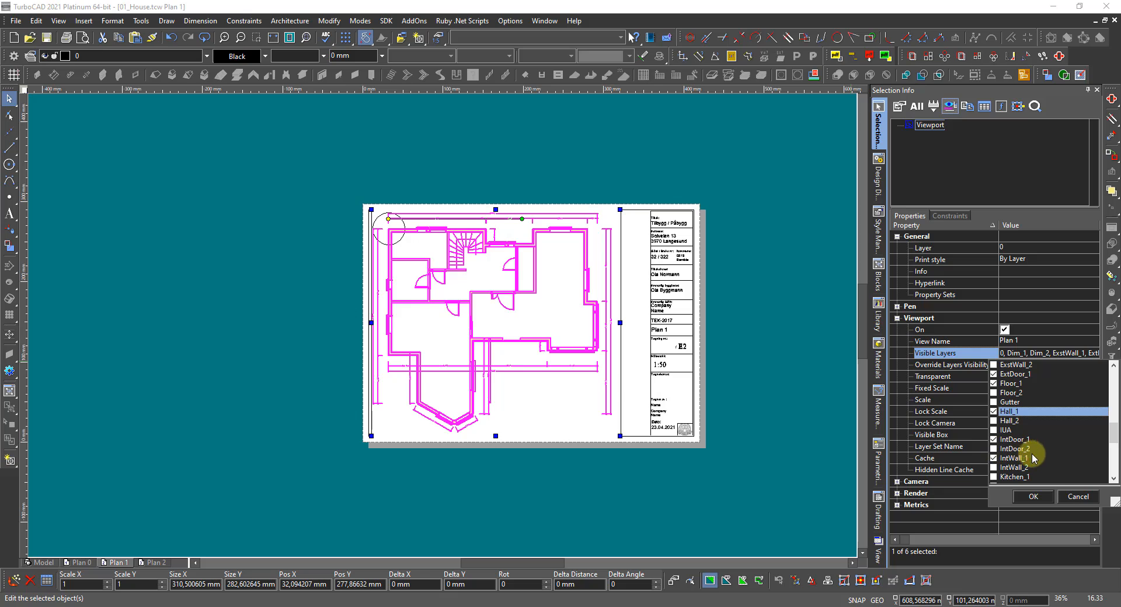
pyautogui.scroll(-1, 1056, 472)
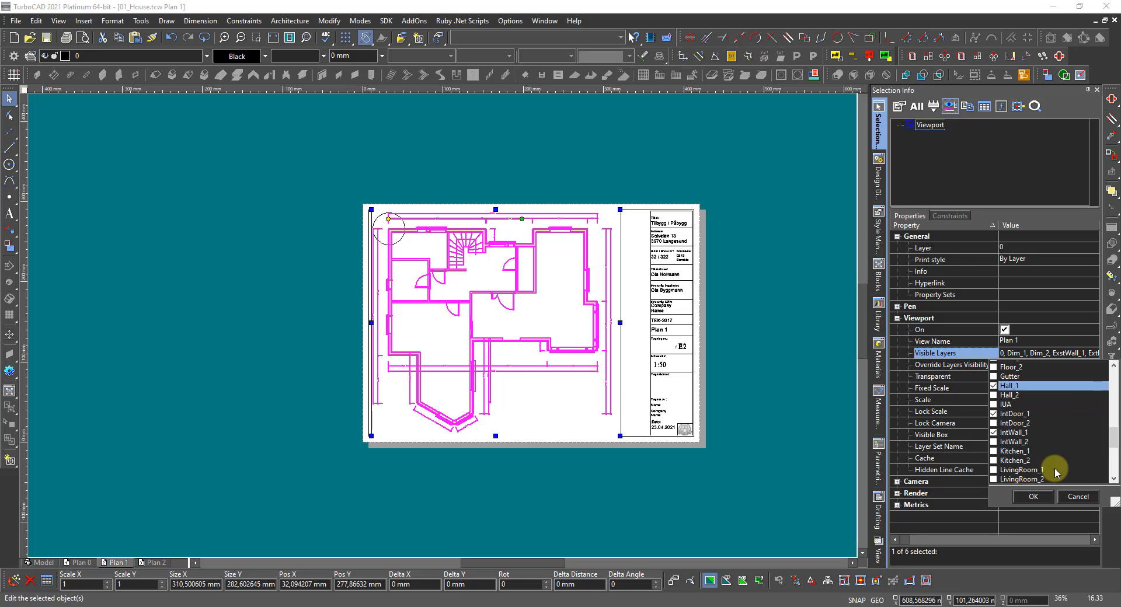
pyautogui.click(993, 449)
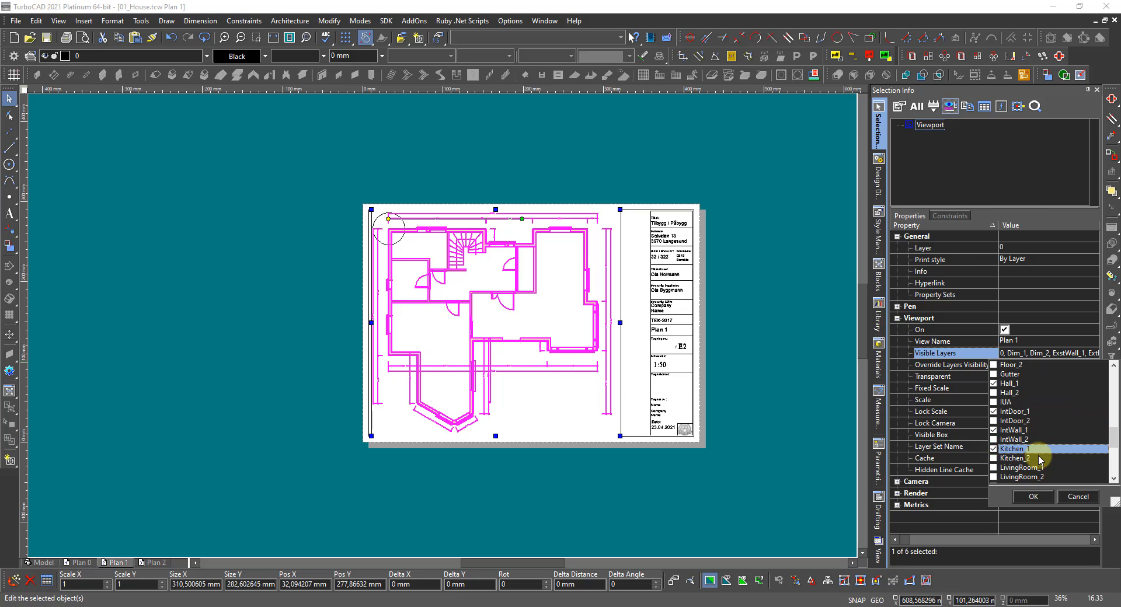
pyautogui.scroll(-1, 1043, 464)
pyautogui.scroll(-2, 1043, 464)
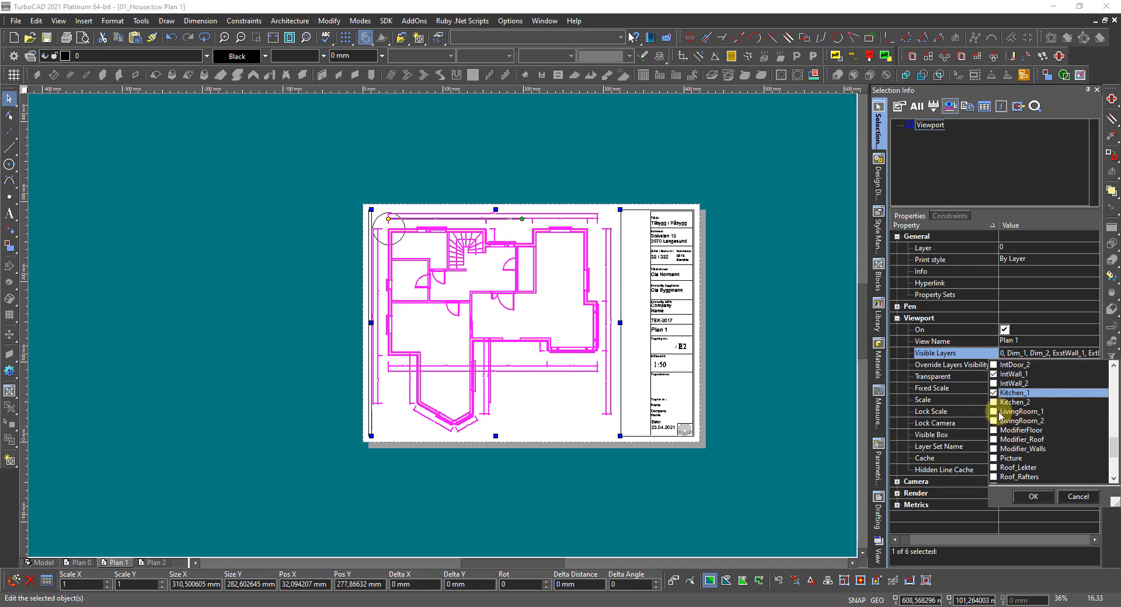
pyautogui.click(993, 412)
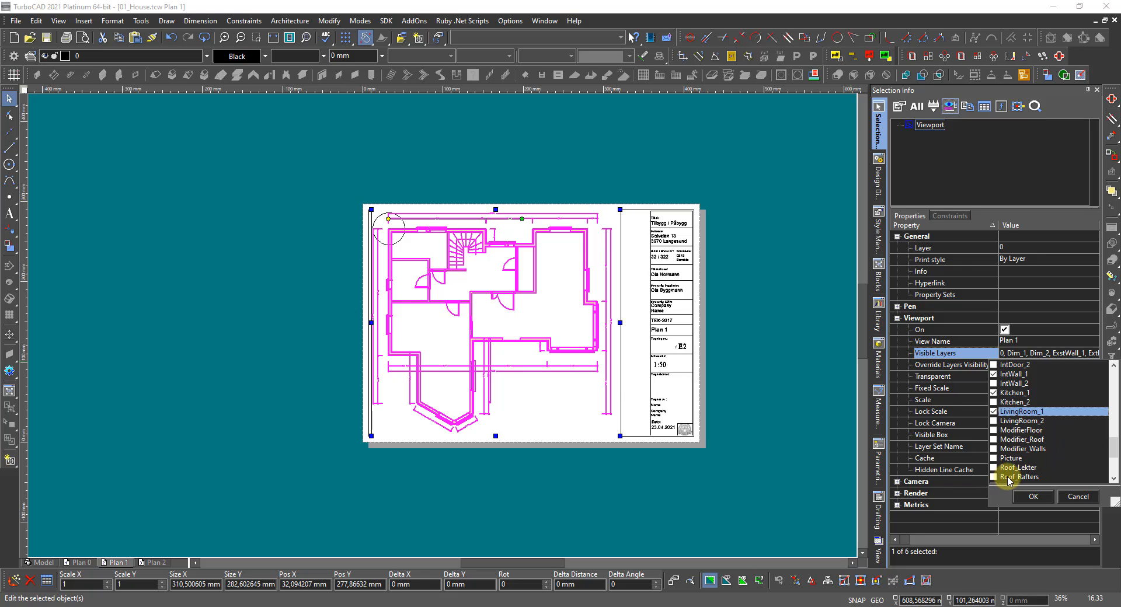
# Turn off the Tittelfelt_Vertikalt layer, apply the visible layer selection to the viewport and deselect it.
pyautogui.scroll(-2, 1009, 481)
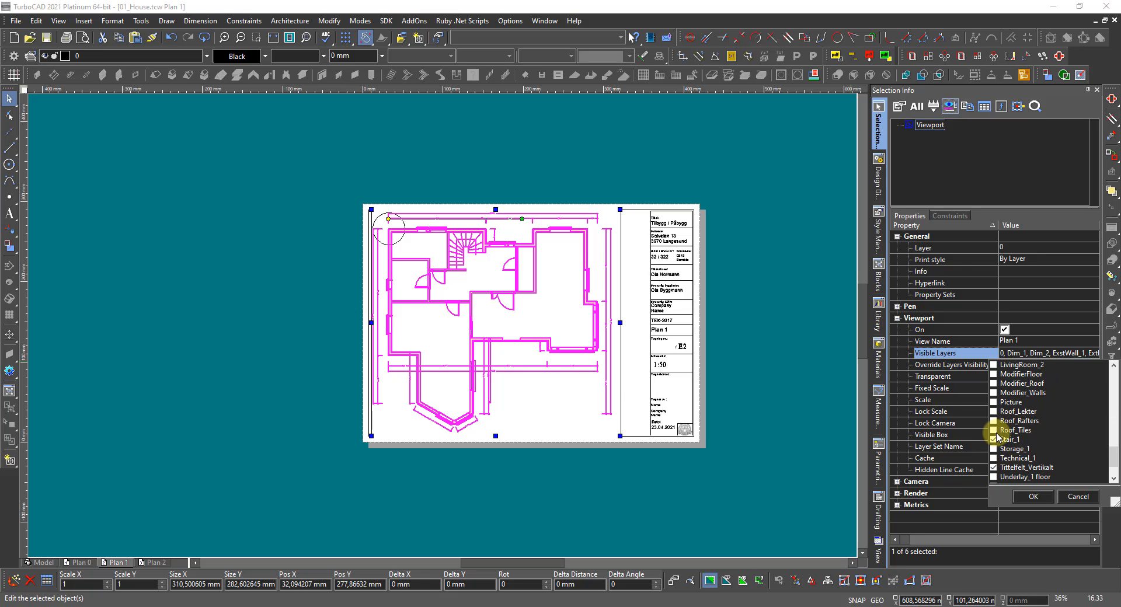
pyautogui.scroll(-1, 1021, 449)
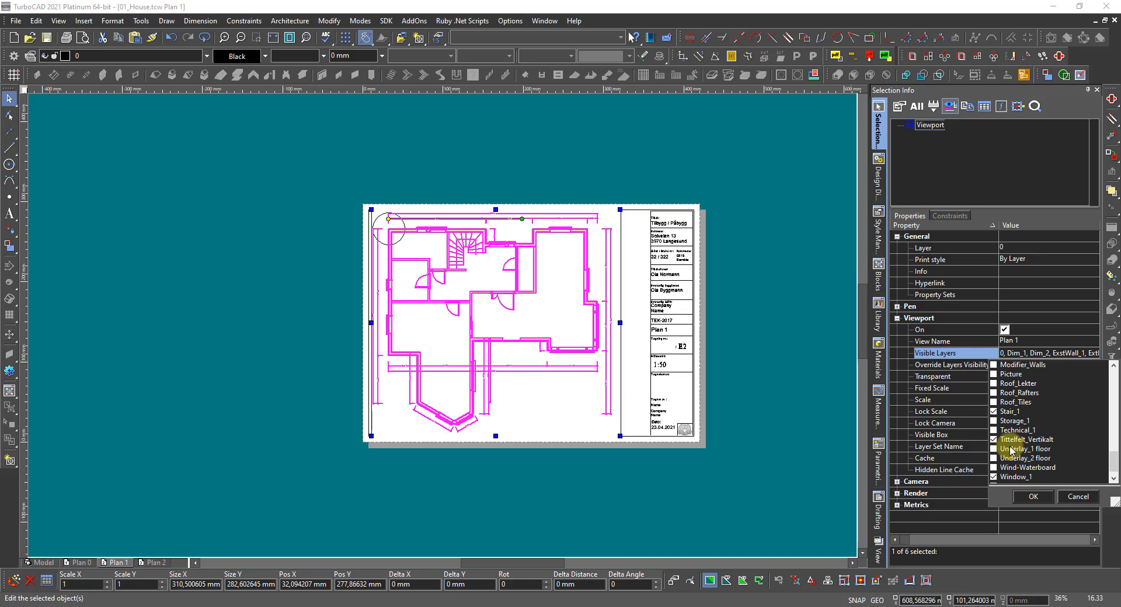
pyautogui.click(995, 441)
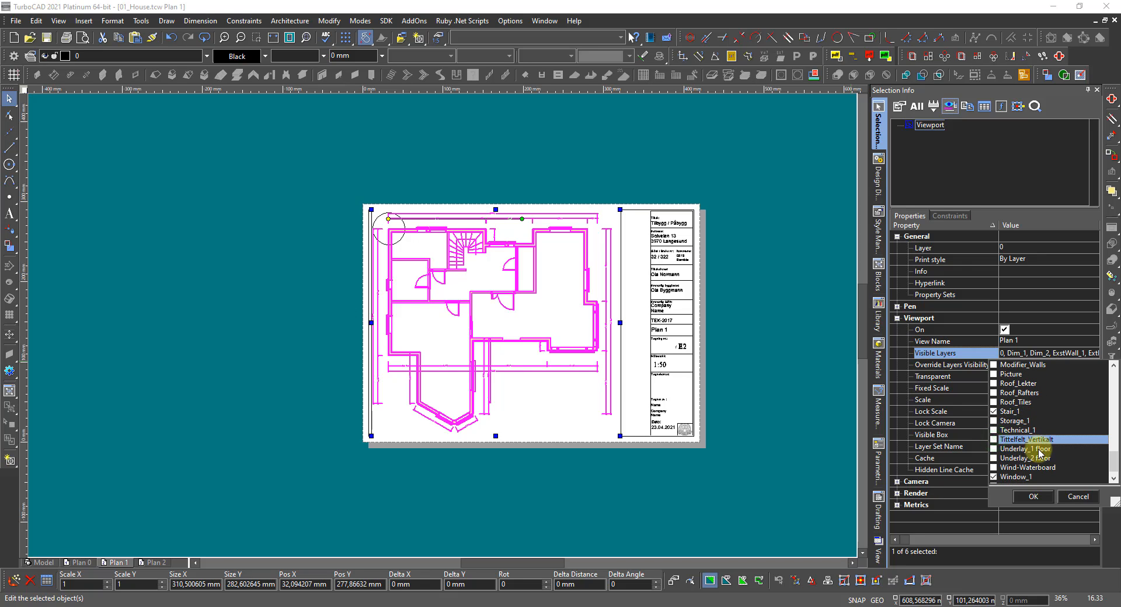
pyautogui.scroll(-1, 1026, 451)
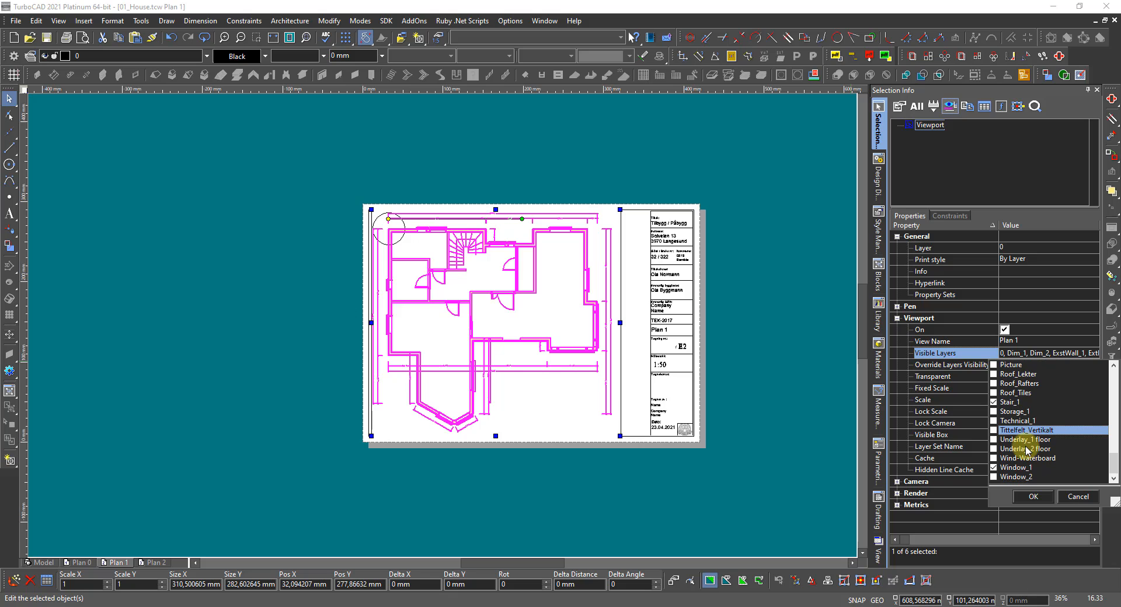
pyautogui.click(1032, 496)
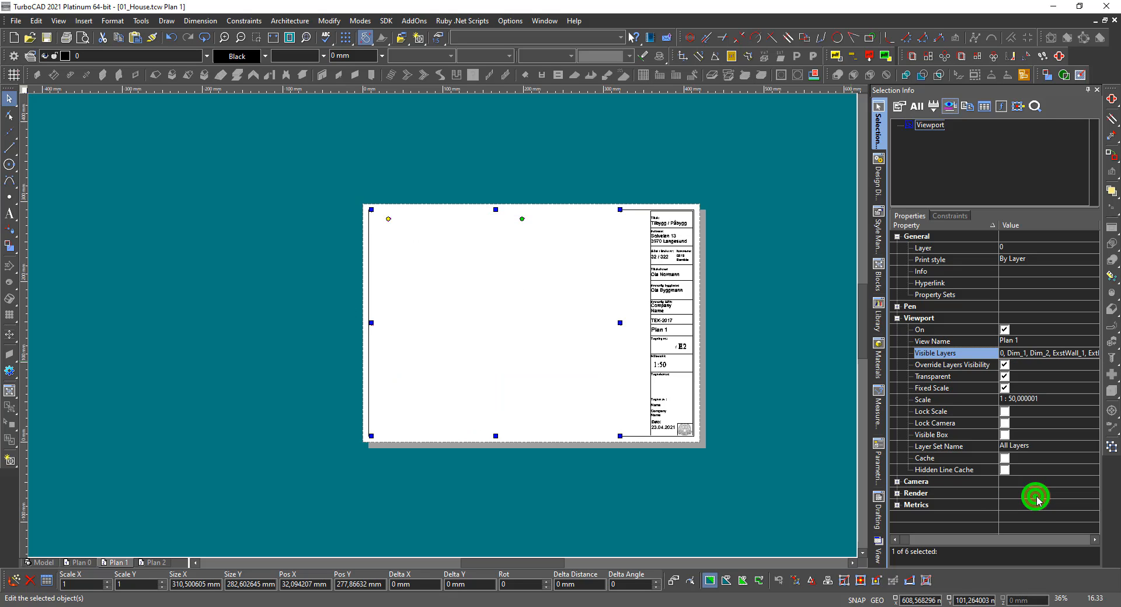
pyautogui.click(272, 414)
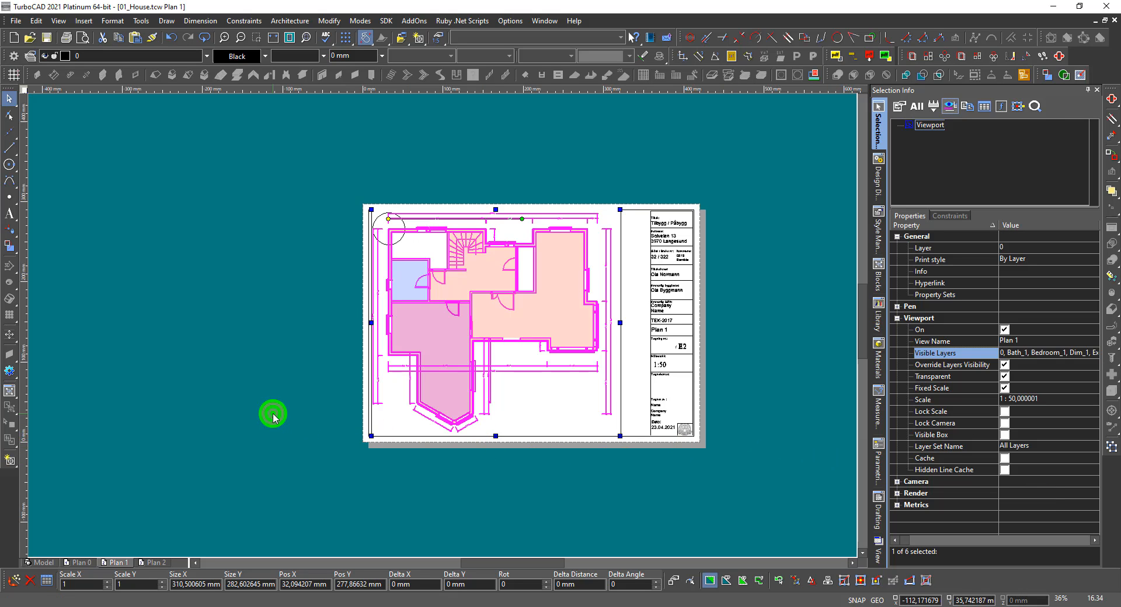
# Add the EM_1 layer to the Plan 1 viewport's visible layers to show the room area labels, and deselect the viewport.
pyautogui.scroll(6, 527, 324)
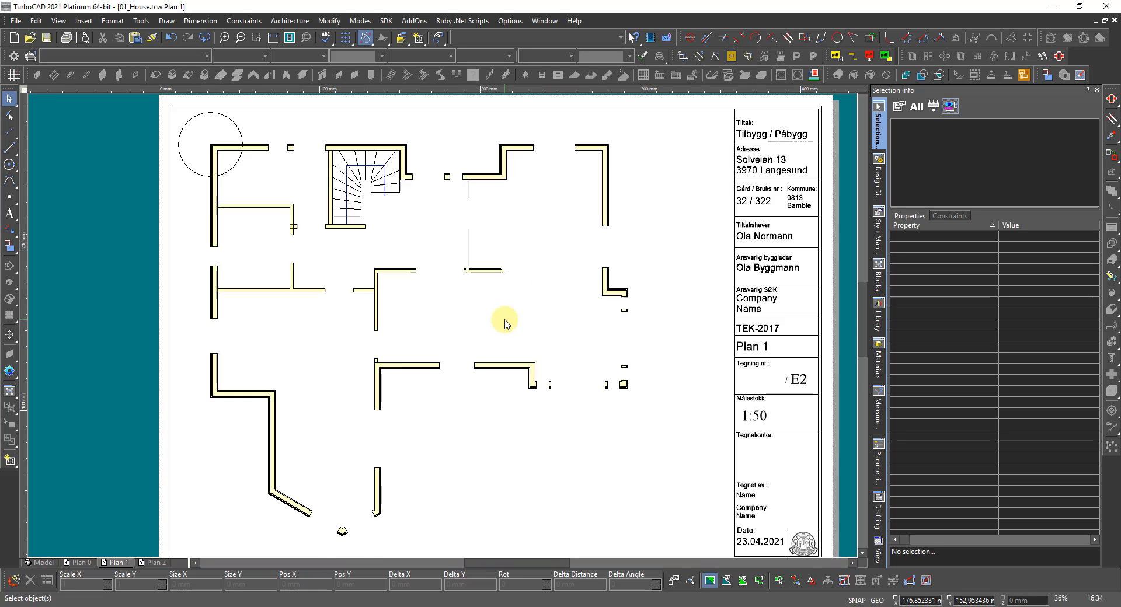
pyautogui.click(530, 328)
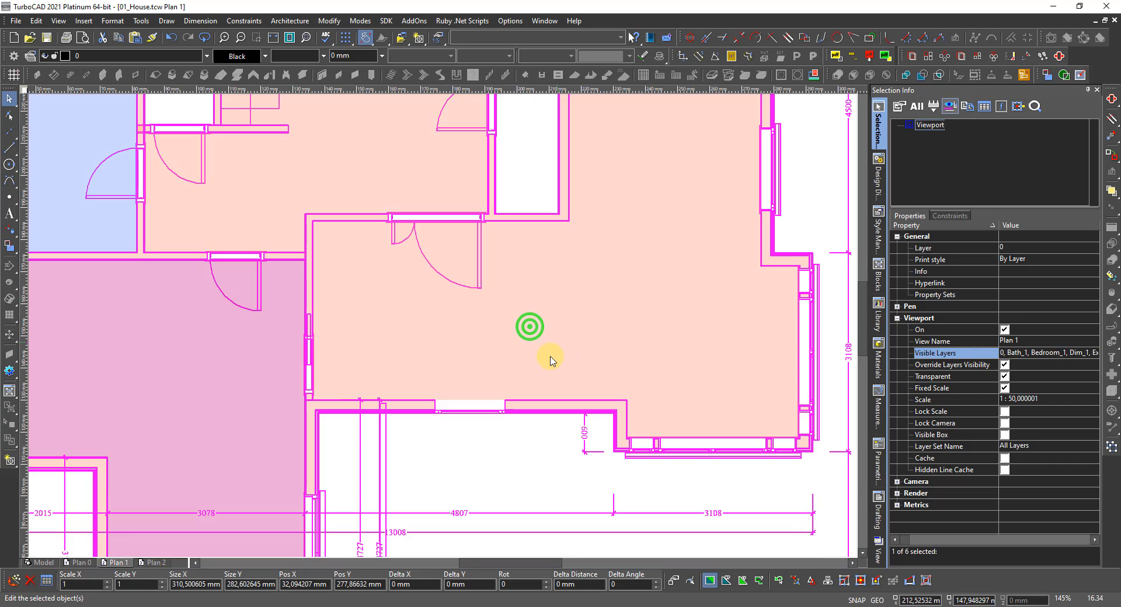
pyautogui.click(902, 354)
pyautogui.click(1062, 353)
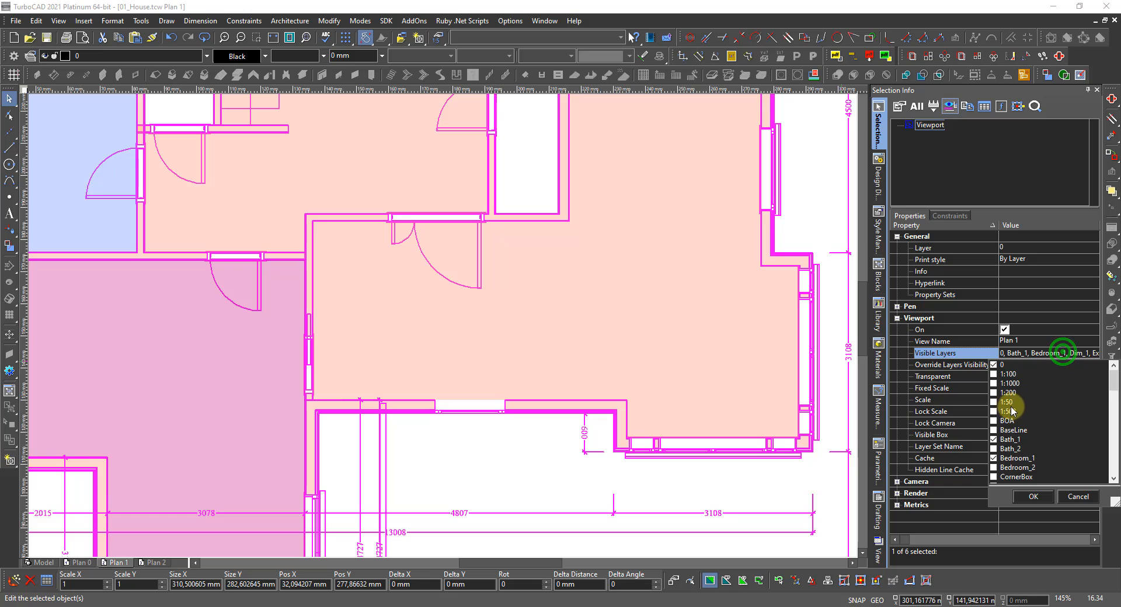
pyautogui.scroll(-4, 1011, 407)
pyautogui.scroll(-1, 1013, 411)
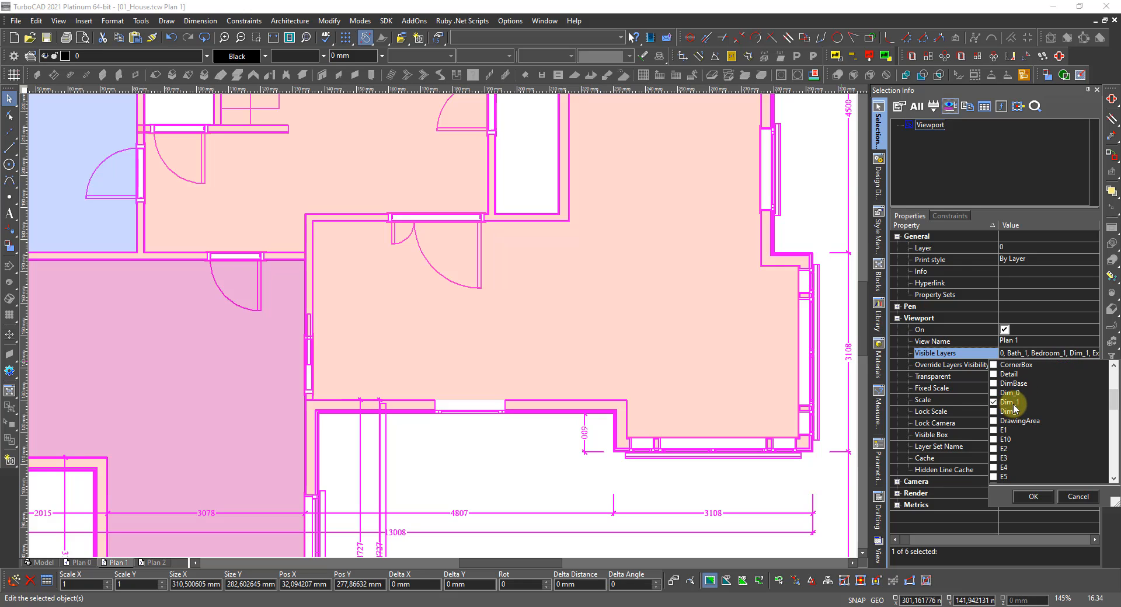
pyautogui.click(994, 430)
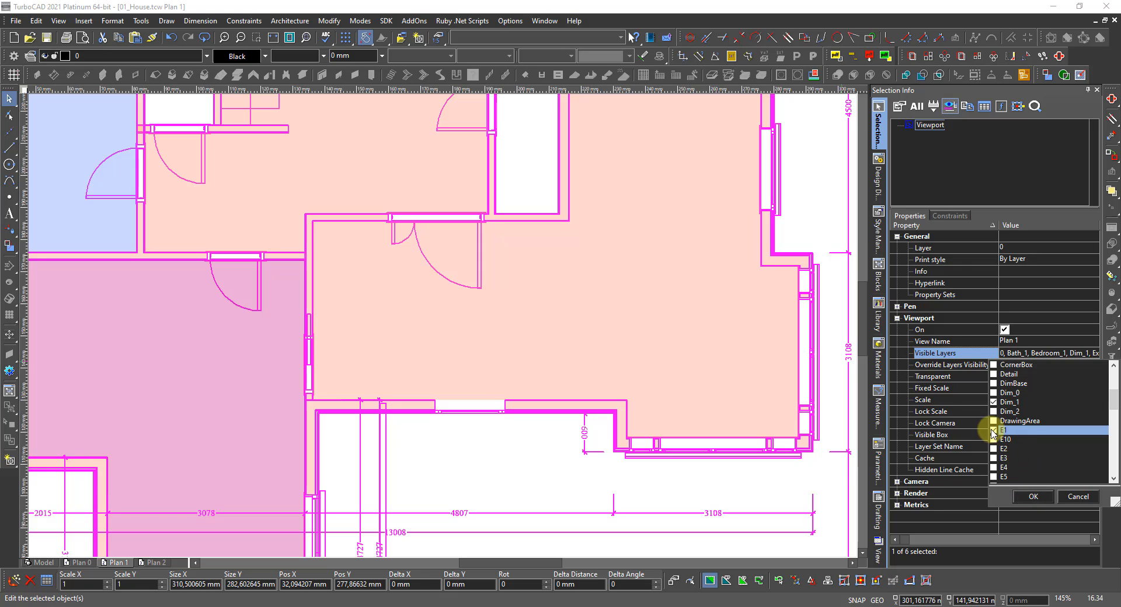
pyautogui.scroll(-5, 1019, 457)
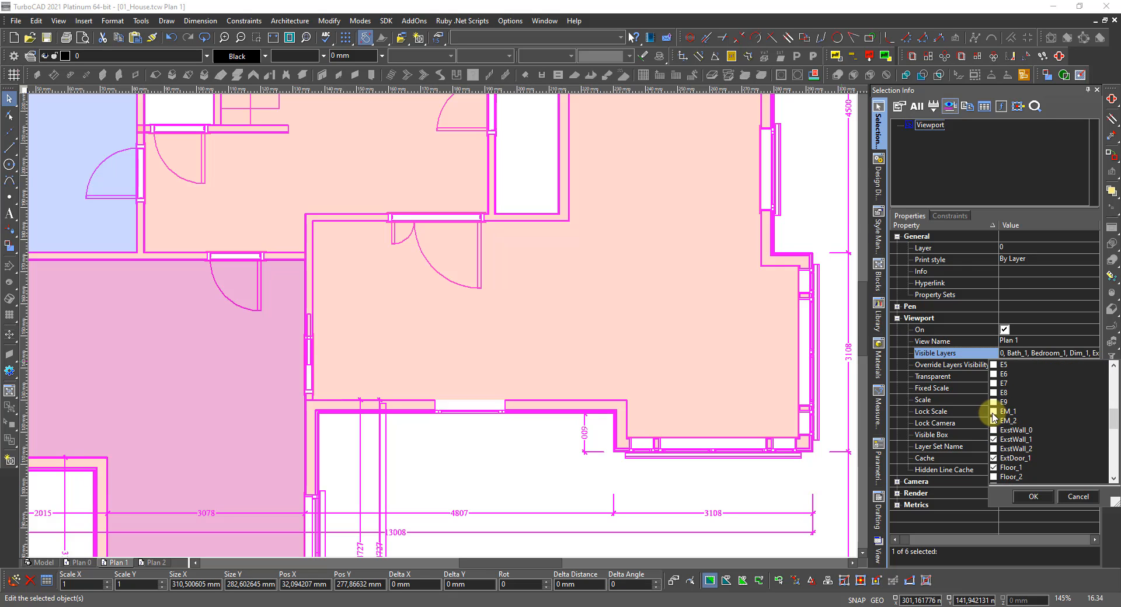
pyautogui.click(993, 412)
pyautogui.click(1033, 497)
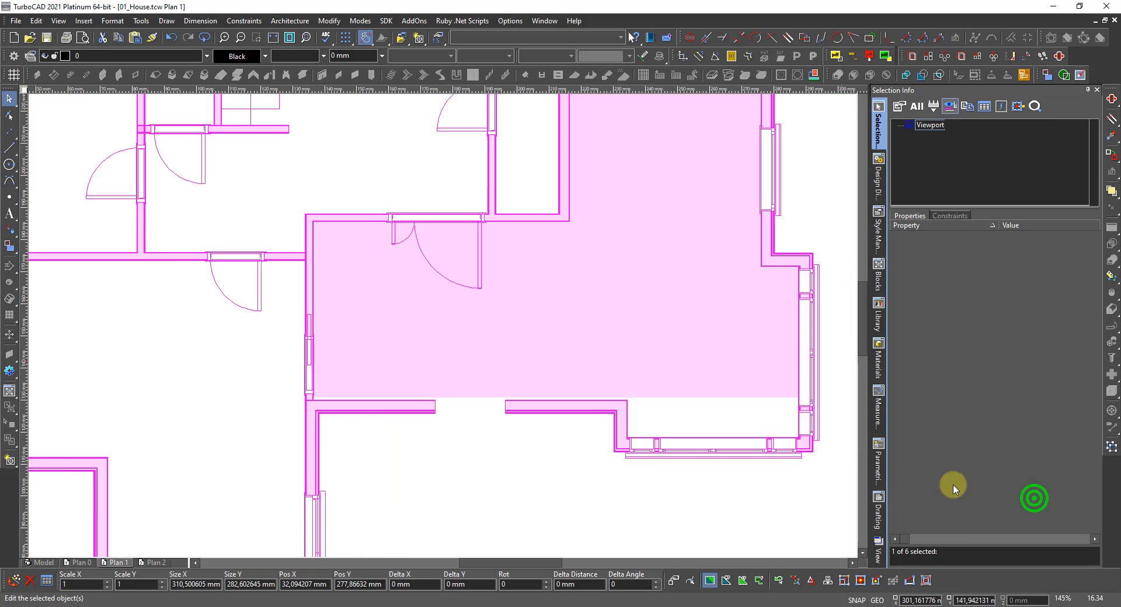
pyautogui.scroll(-8, 596, 436)
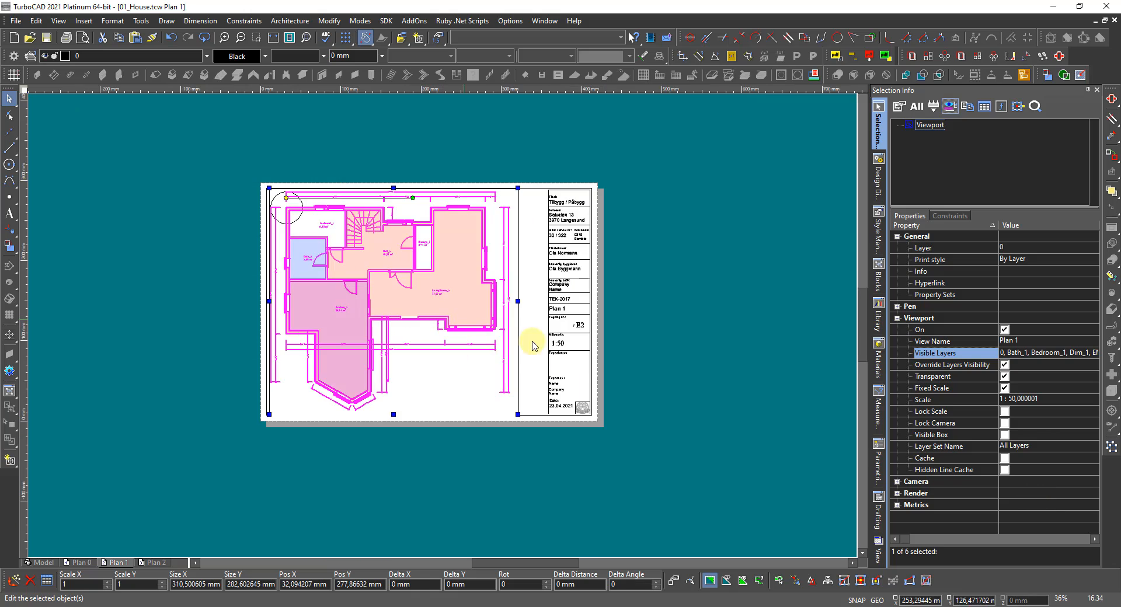
pyautogui.click(616, 353)
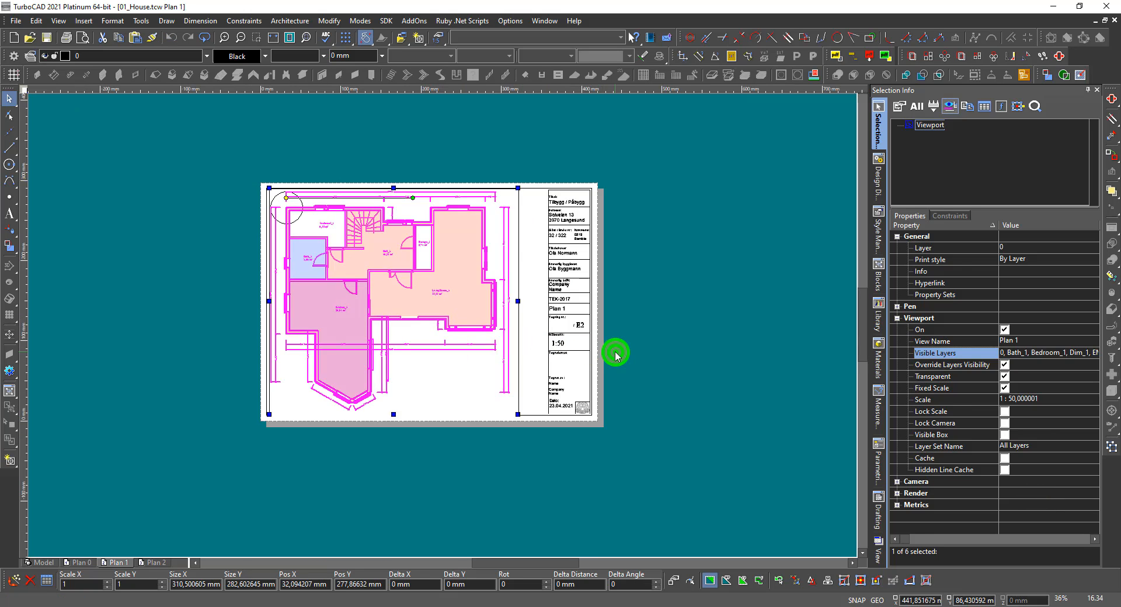
# Try to turn on the Technical_1 layer in the Plan 1 viewport's visible layers.
pyautogui.scroll(2, 578, 330)
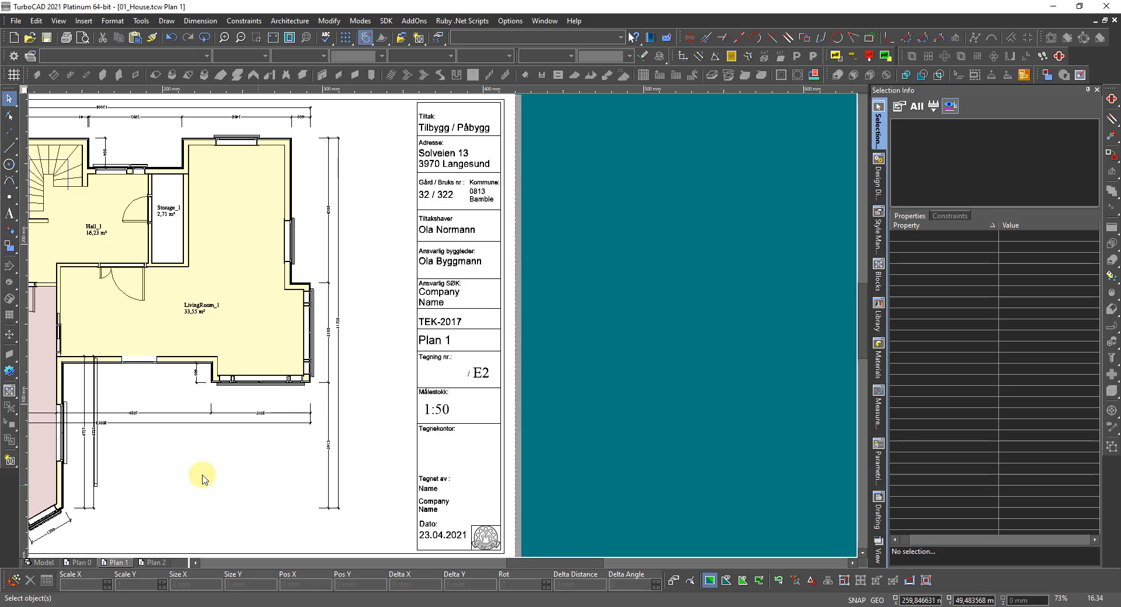
pyautogui.scroll(-4, 438, 315)
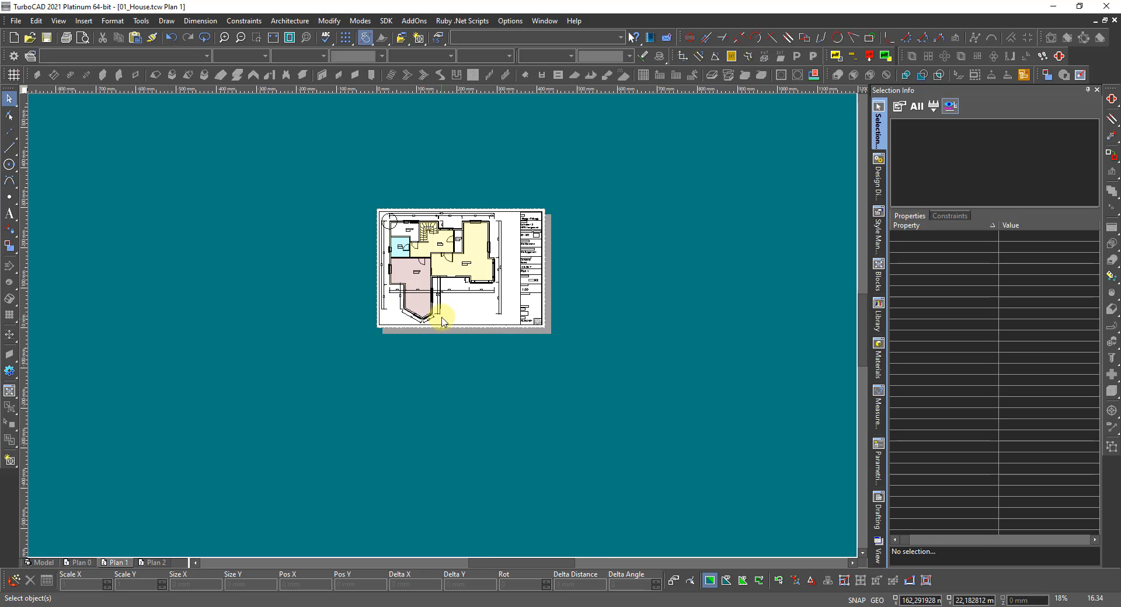
pyautogui.scroll(4, 401, 283)
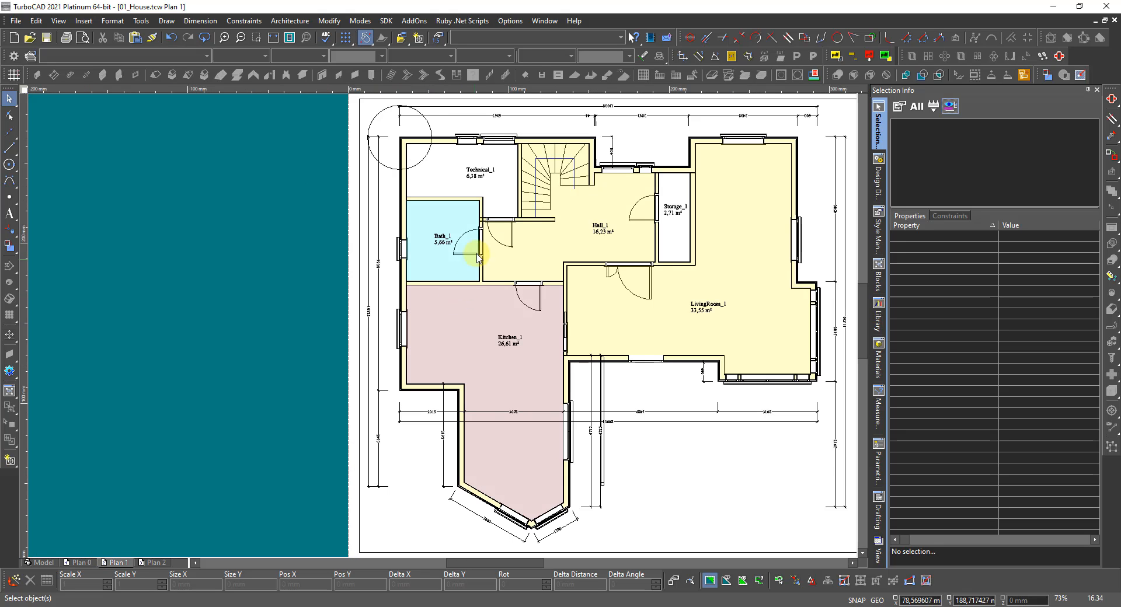
pyautogui.click(567, 250)
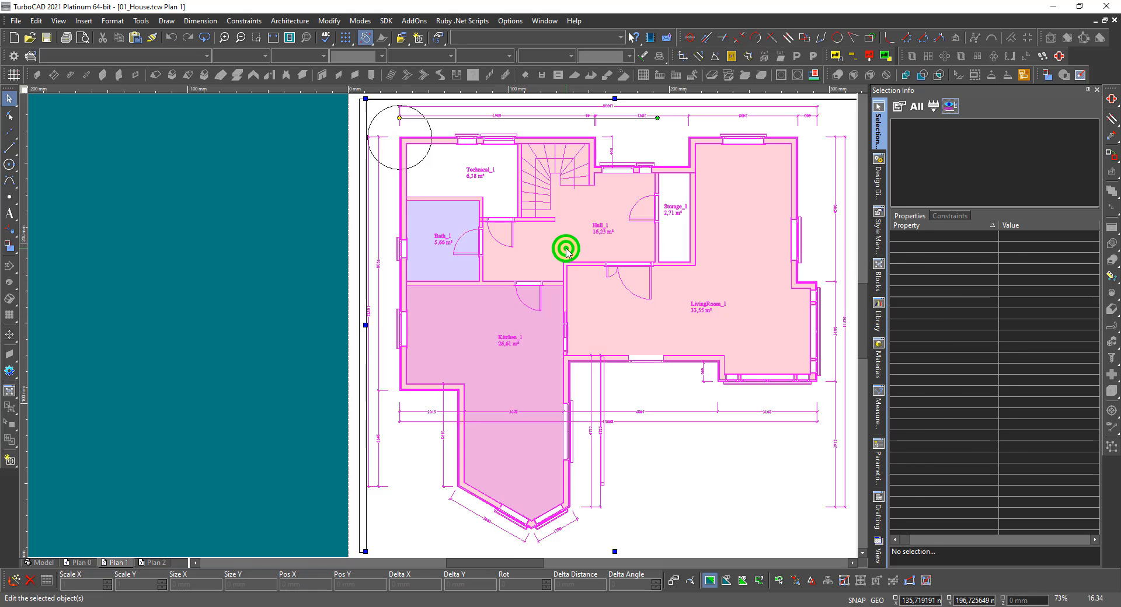
pyautogui.click(1043, 353)
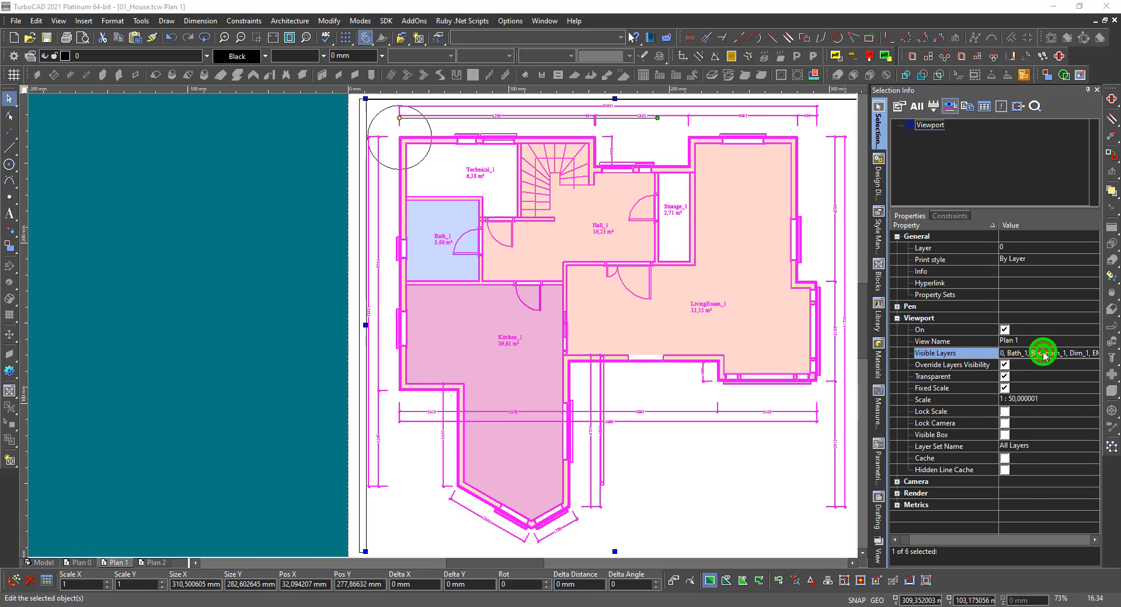
pyautogui.click(1094, 353)
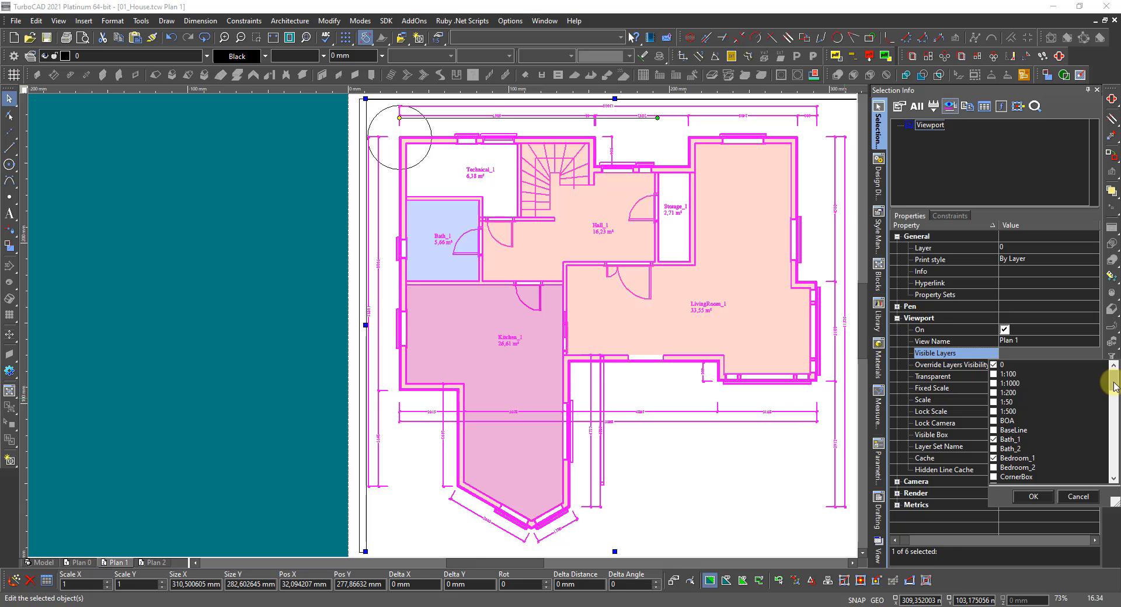
pyautogui.moveTo(1114, 384); pyautogui.dragTo(1114, 473)
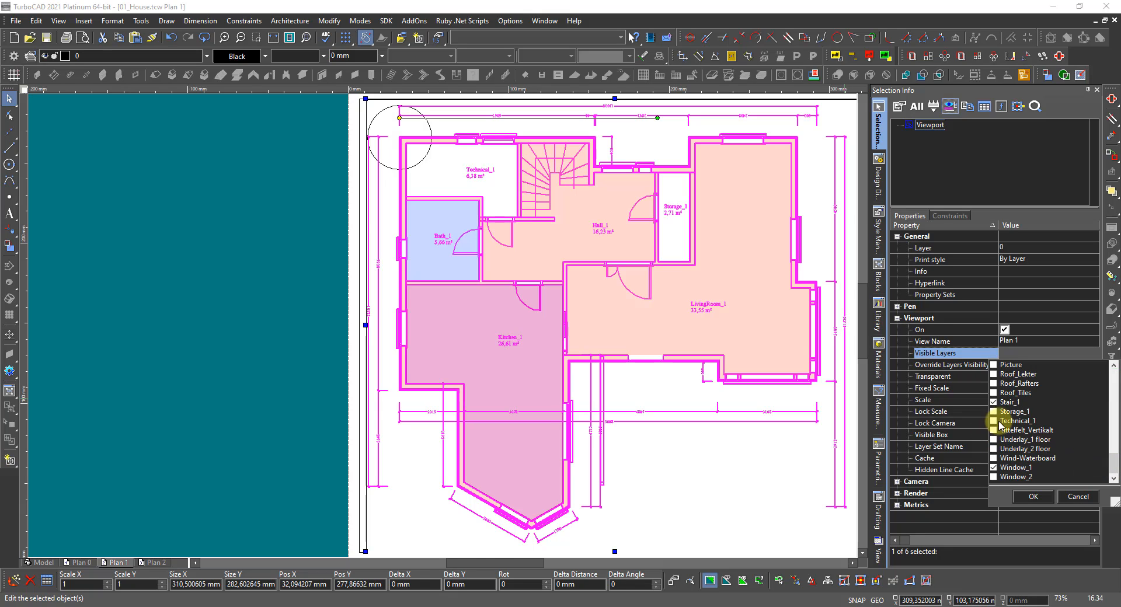
pyautogui.click(993, 421)
pyautogui.click(1031, 495)
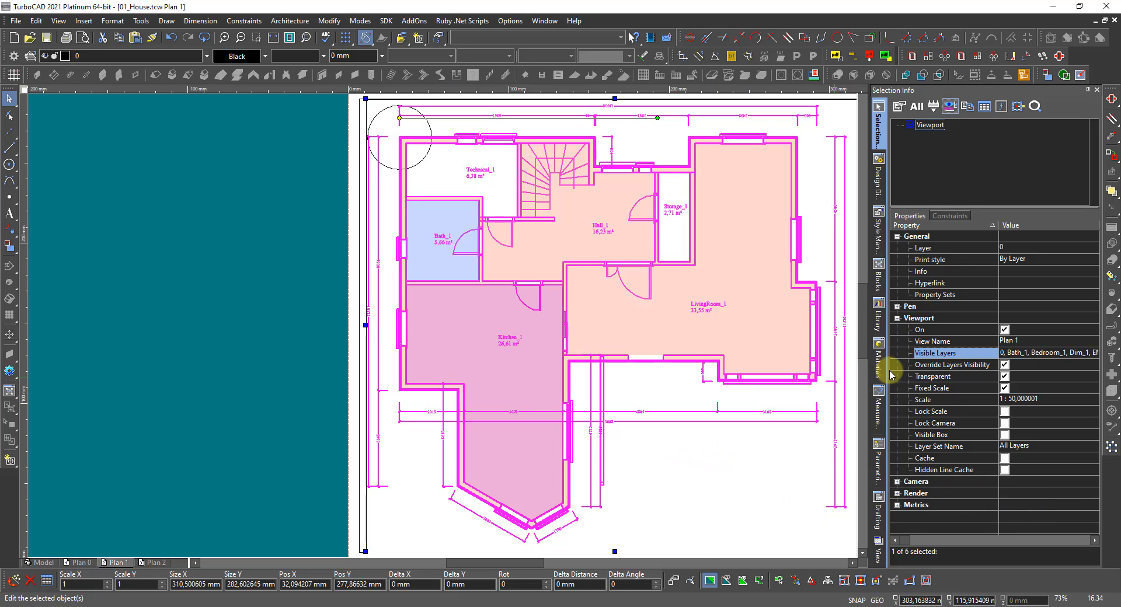
# Turn on the Technical_1 layer in the Plan 1 viewport's visible layers, apply the selection and deselect the viewport.
pyautogui.click(1017, 357)
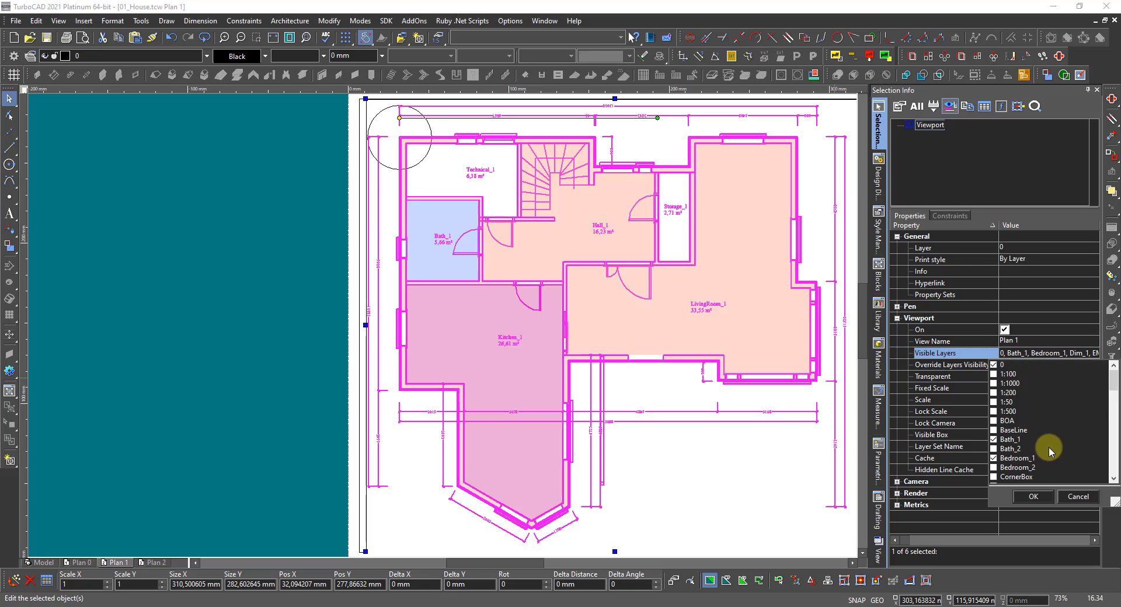
pyautogui.scroll(-3, 1045, 449)
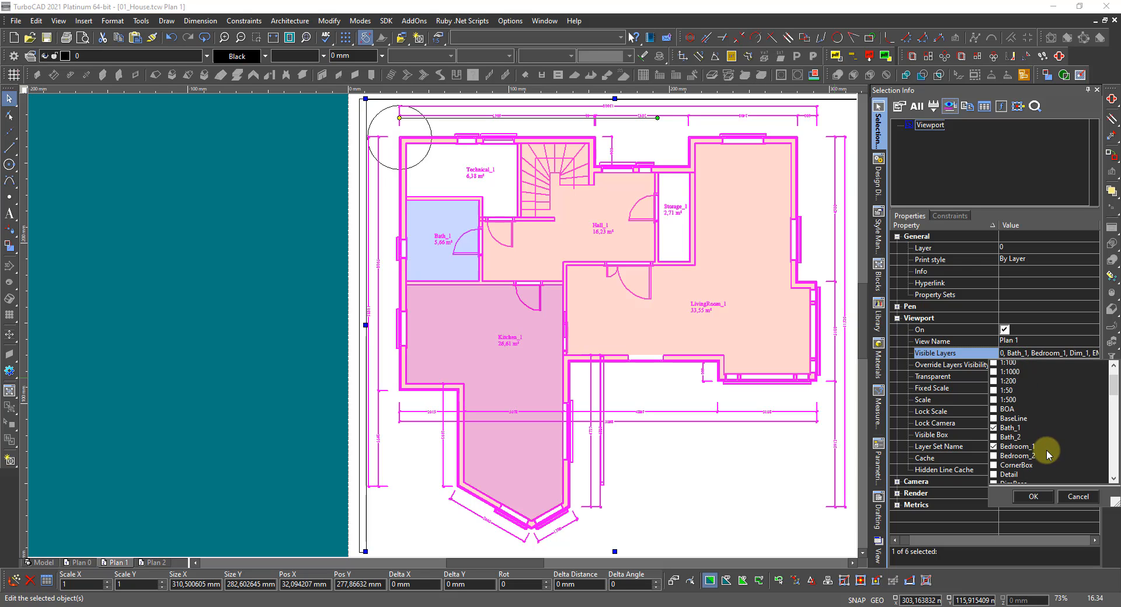
pyautogui.click(1113, 390)
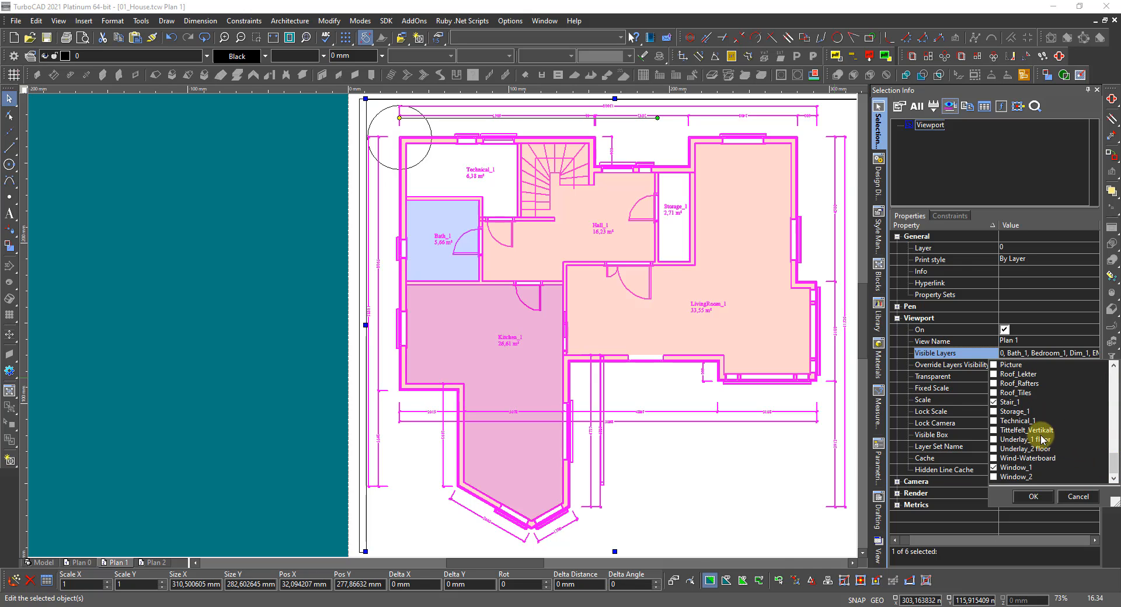
pyautogui.click(994, 421)
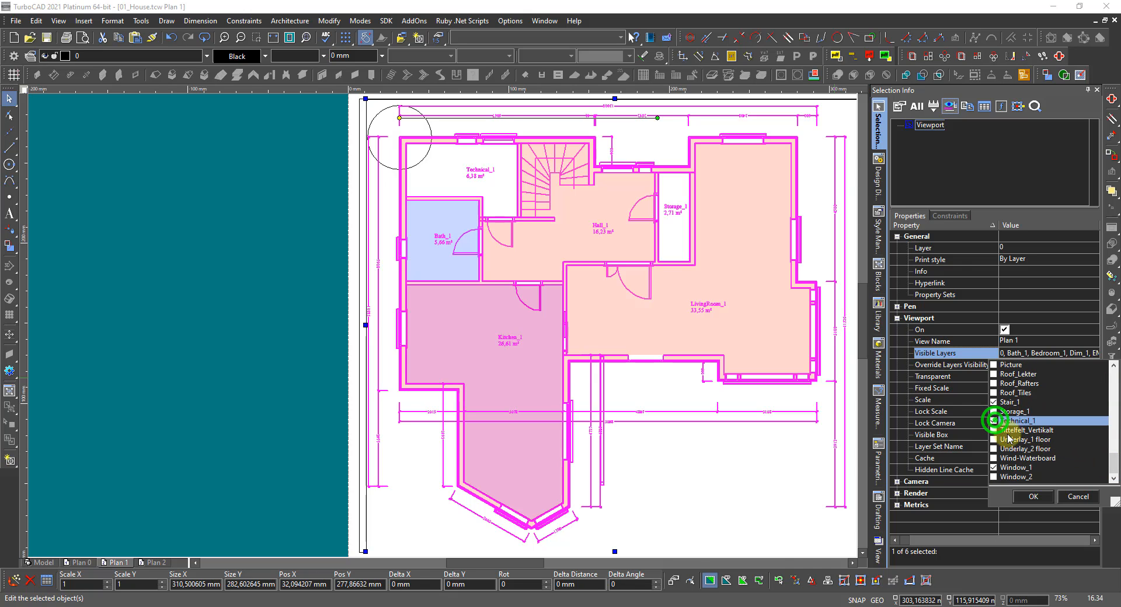
pyautogui.click(1034, 499)
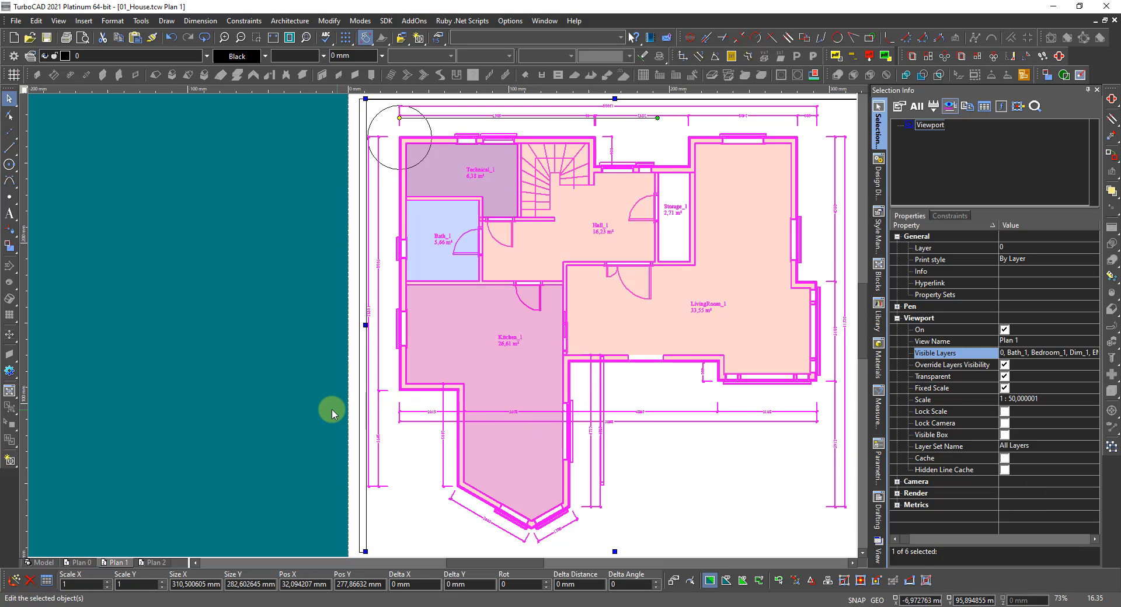
pyautogui.click(315, 404)
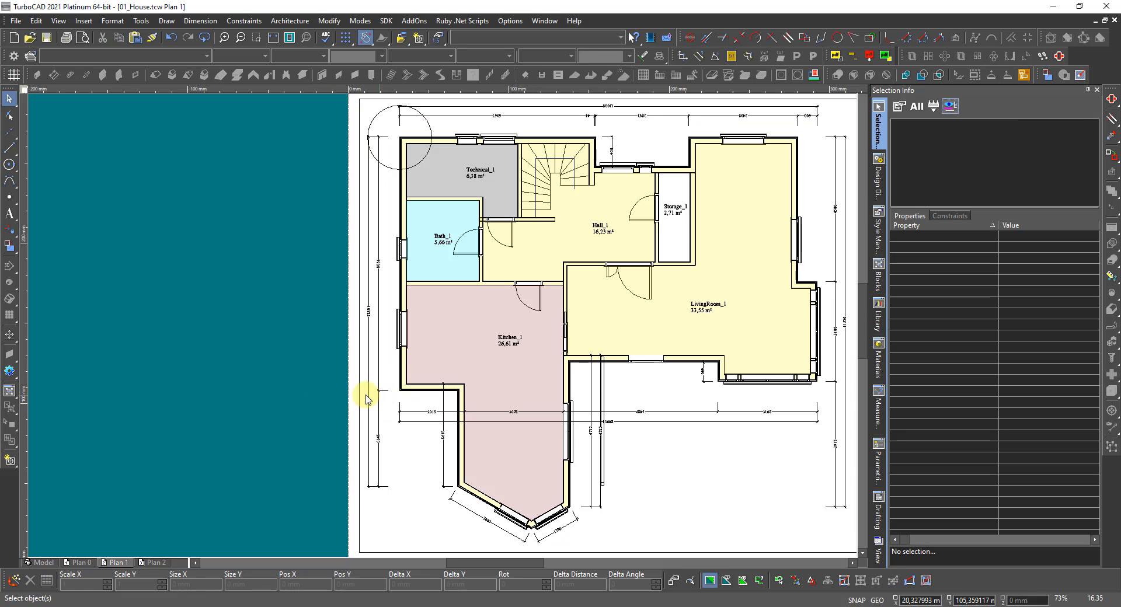
# Delete the construction circle around the upper-left corner of the floor plan on the Plan 1 sheet.
pyautogui.middleClick(419, 414)
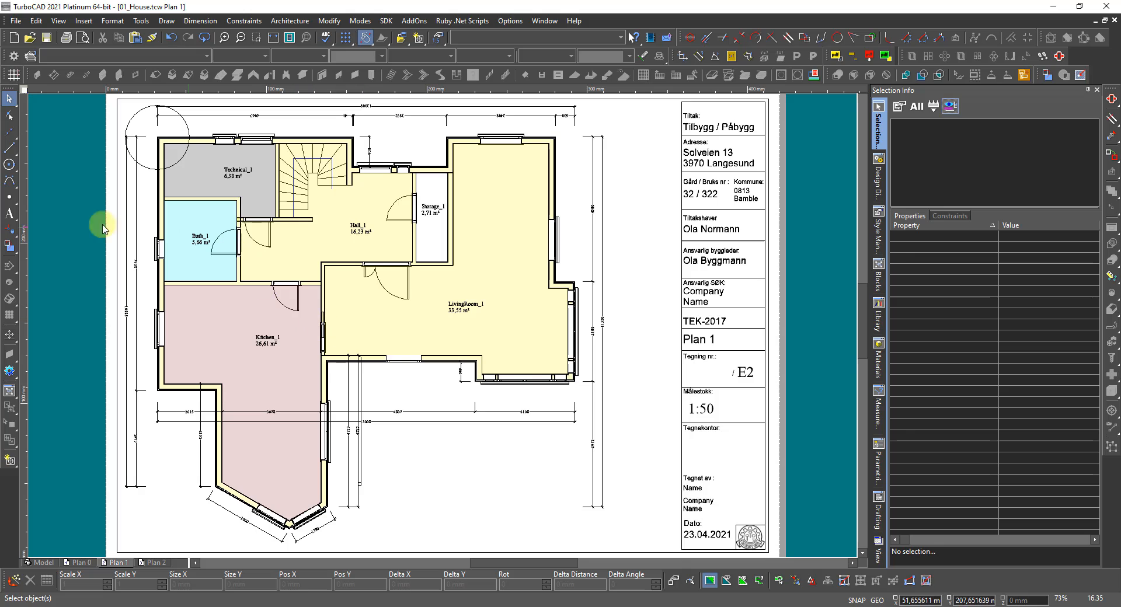
pyautogui.click(143, 107)
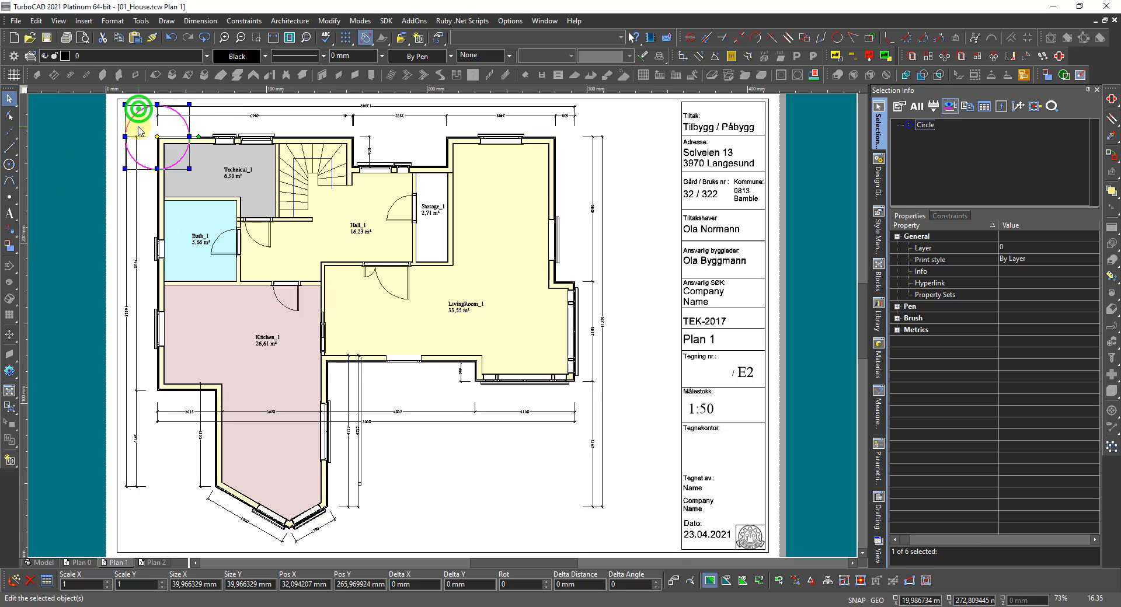
pyautogui.press('Delete')
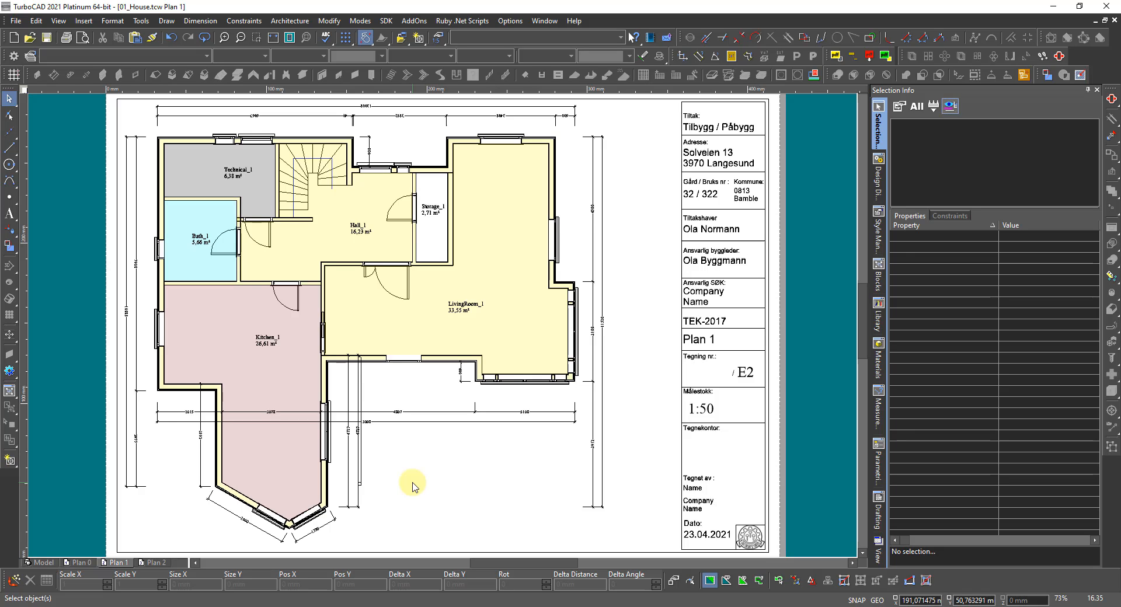
# Open the Plan 2 paper space and delete its copied floor plan viewport.
pyautogui.click(156, 562)
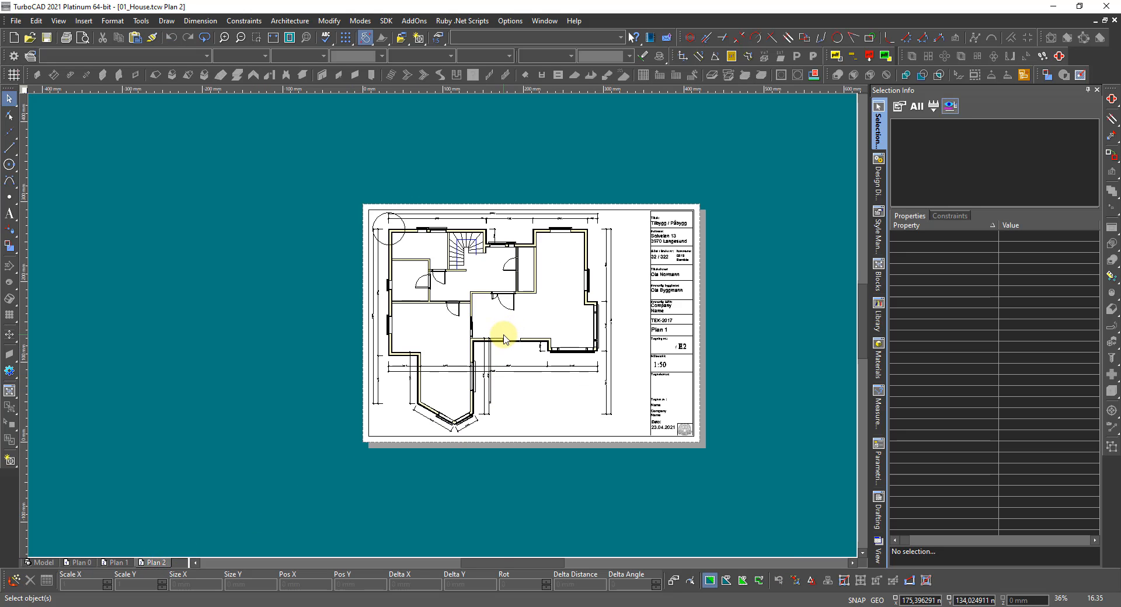
pyautogui.click(500, 348)
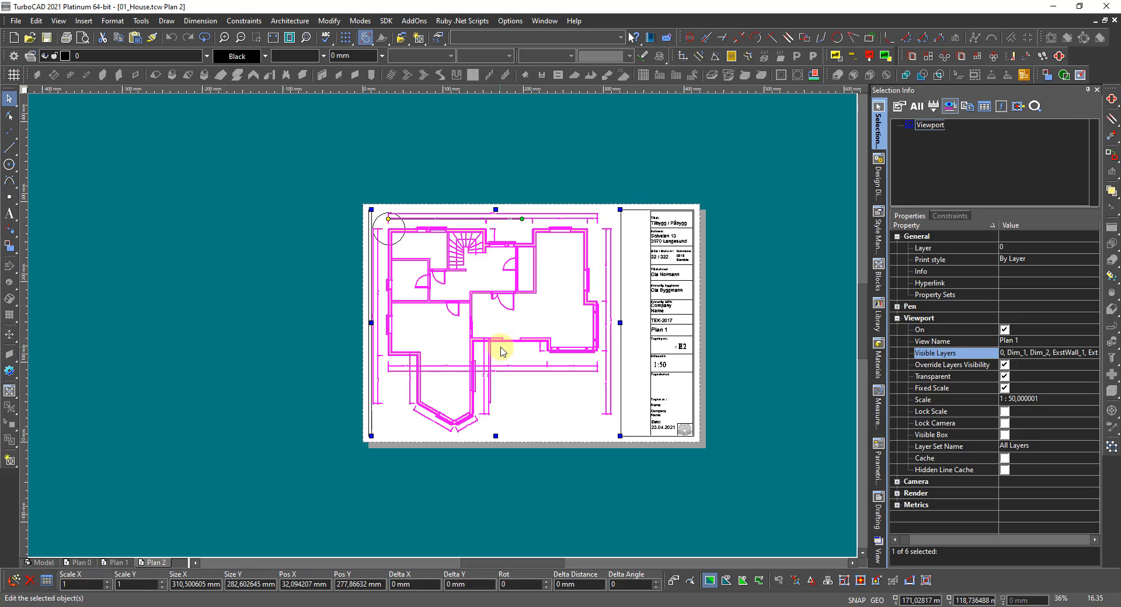
pyautogui.press('Delete')
# In the title block viewport's visible layers, turn on E3 and turn off E2 to update the drawing number.
pyautogui.scroll(2, 679, 348)
pyautogui.click(452, 316)
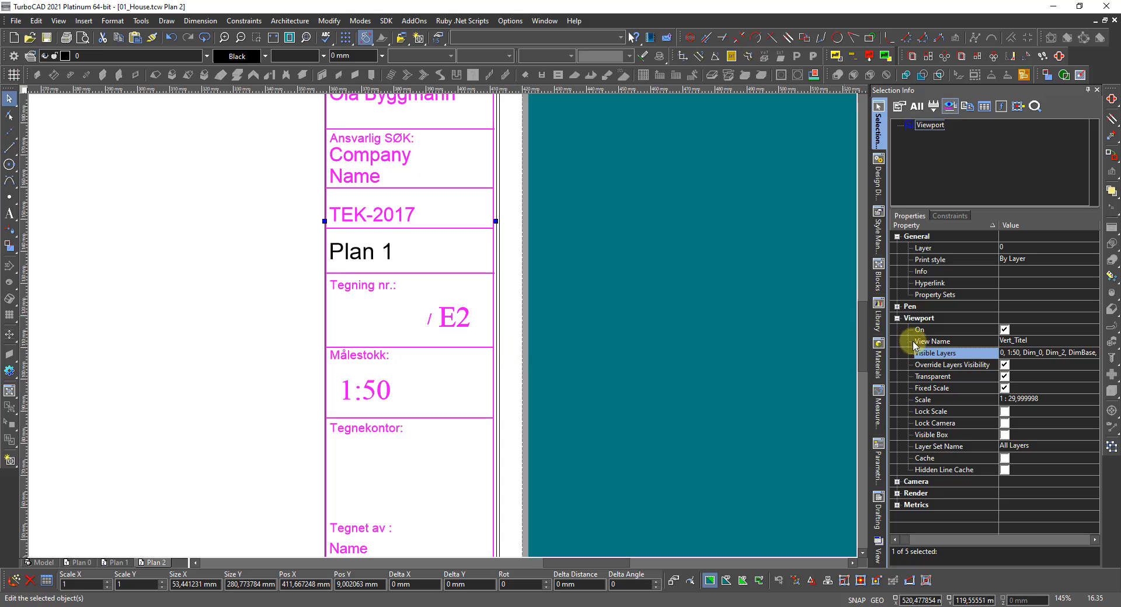
pyautogui.click(1034, 356)
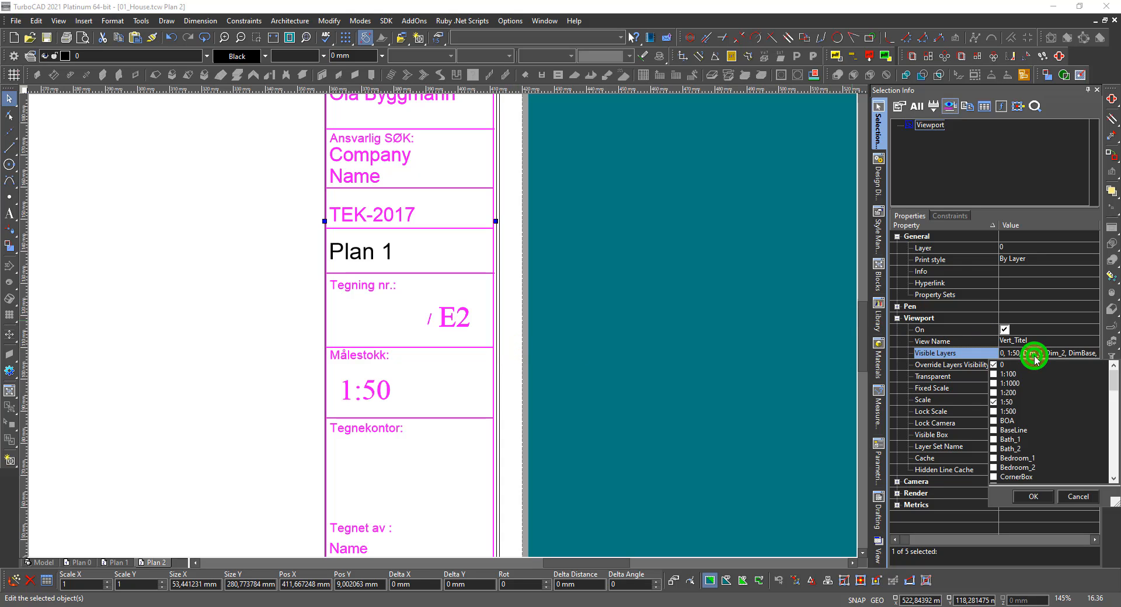
pyautogui.scroll(-3, 1026, 448)
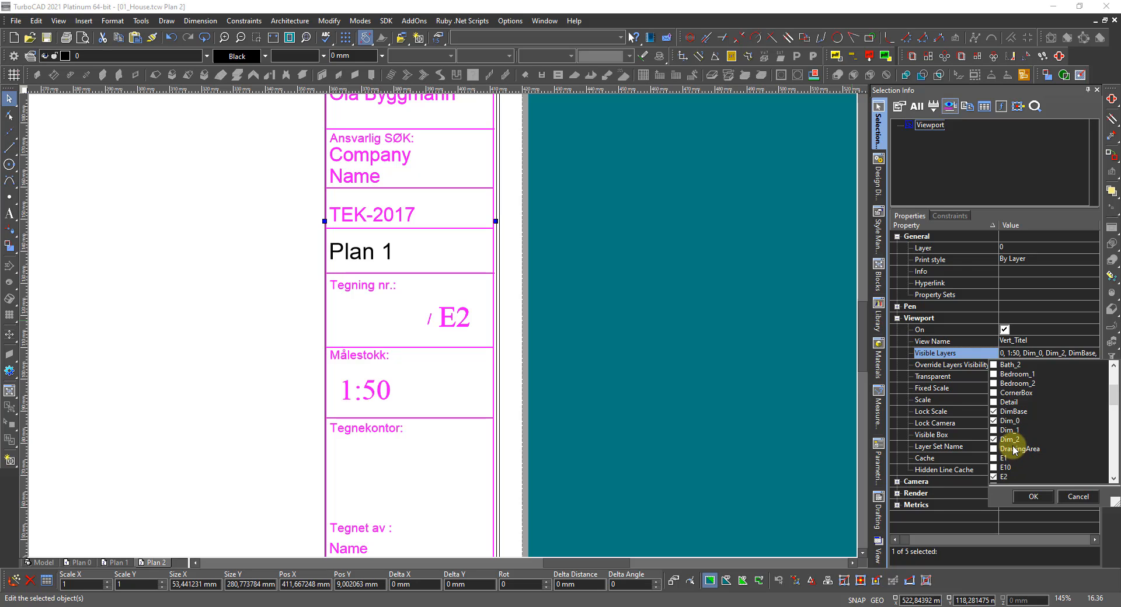
pyautogui.scroll(-1, 1014, 449)
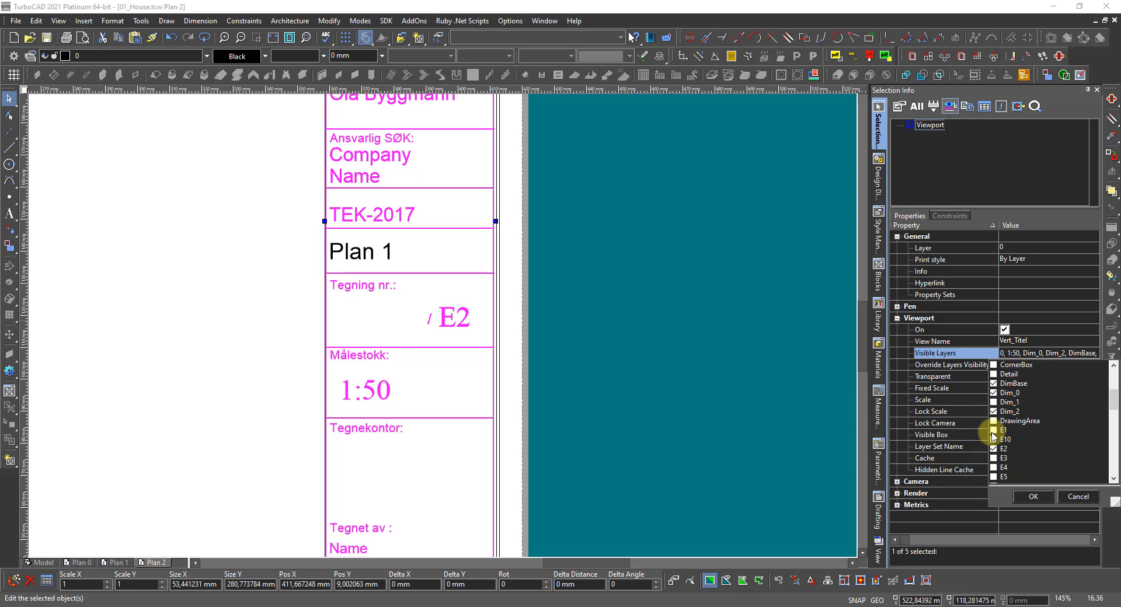
pyautogui.click(993, 458)
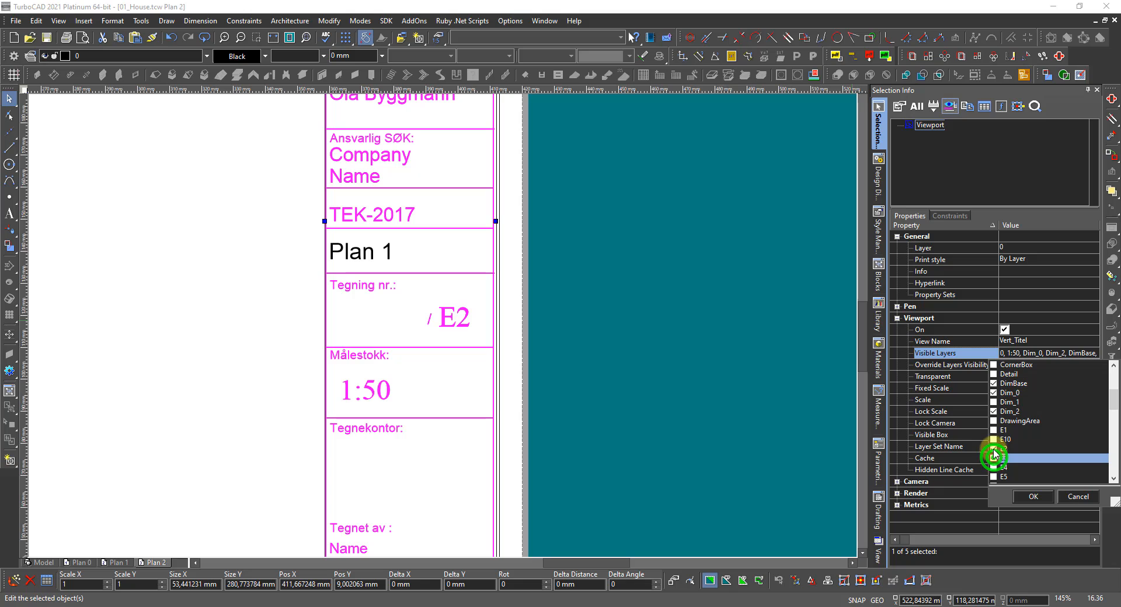
pyautogui.click(994, 449)
pyautogui.click(1028, 498)
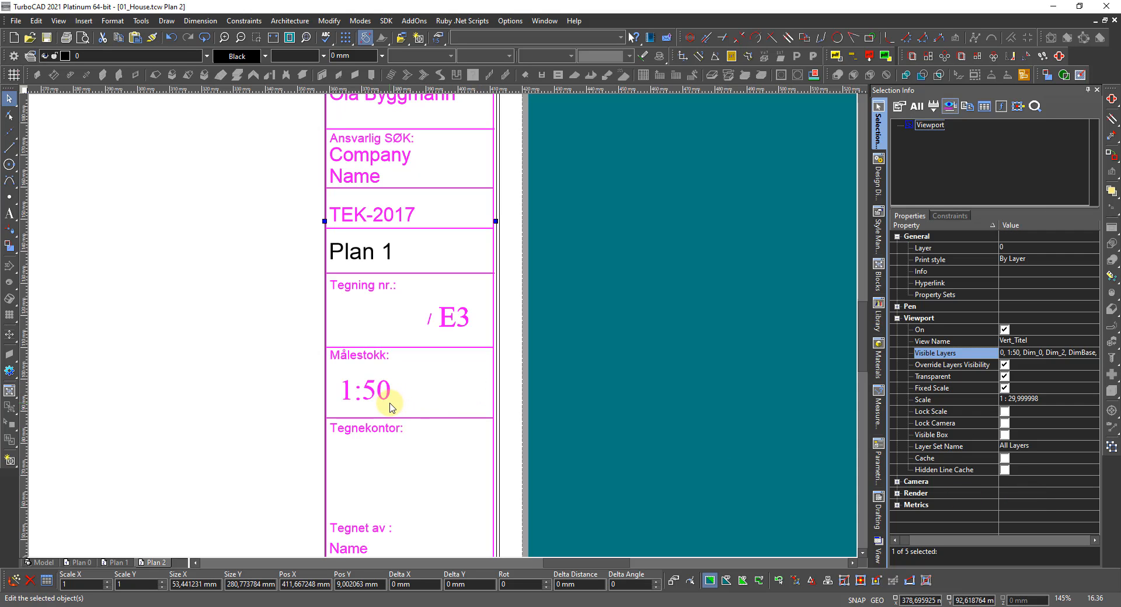
# Change the sheet name text in the title block to "Plan 2" and deselect it.
pyautogui.click(358, 253)
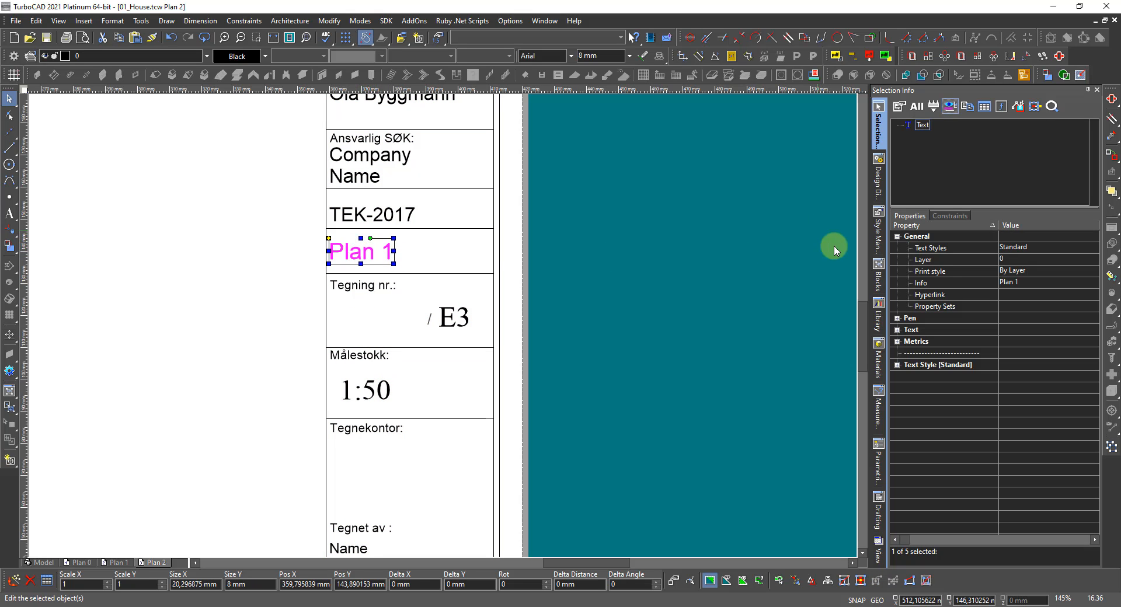
pyautogui.click(1024, 284)
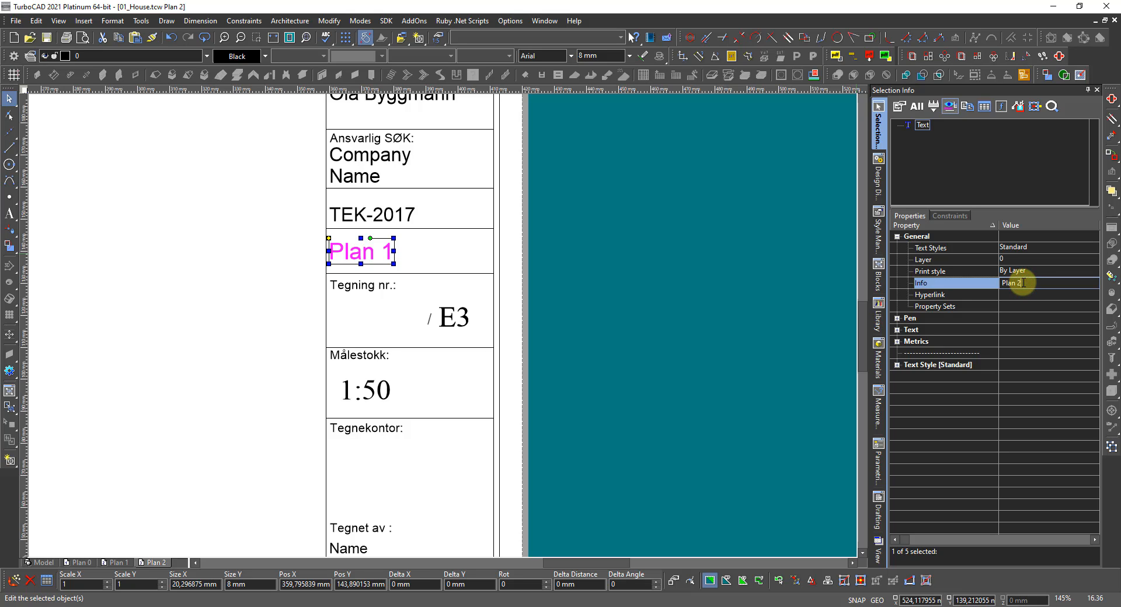
pyautogui.press('Return')
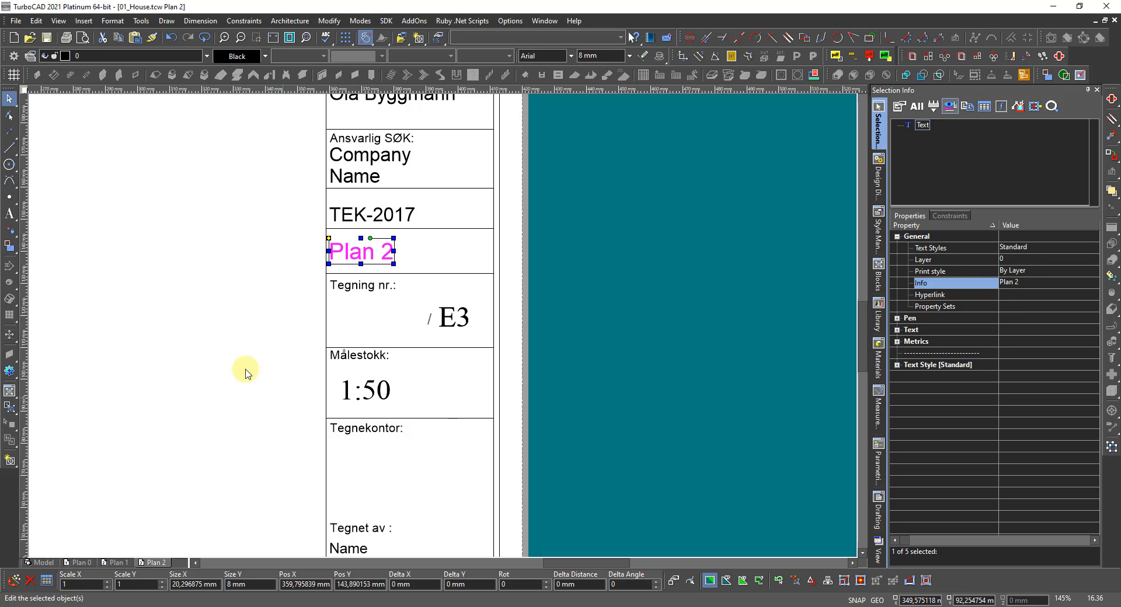
pyautogui.scroll(-2, 227, 333)
pyautogui.scroll(-3, 440, 387)
pyautogui.scroll(2, 445, 392)
pyautogui.scroll(-4, 440, 320)
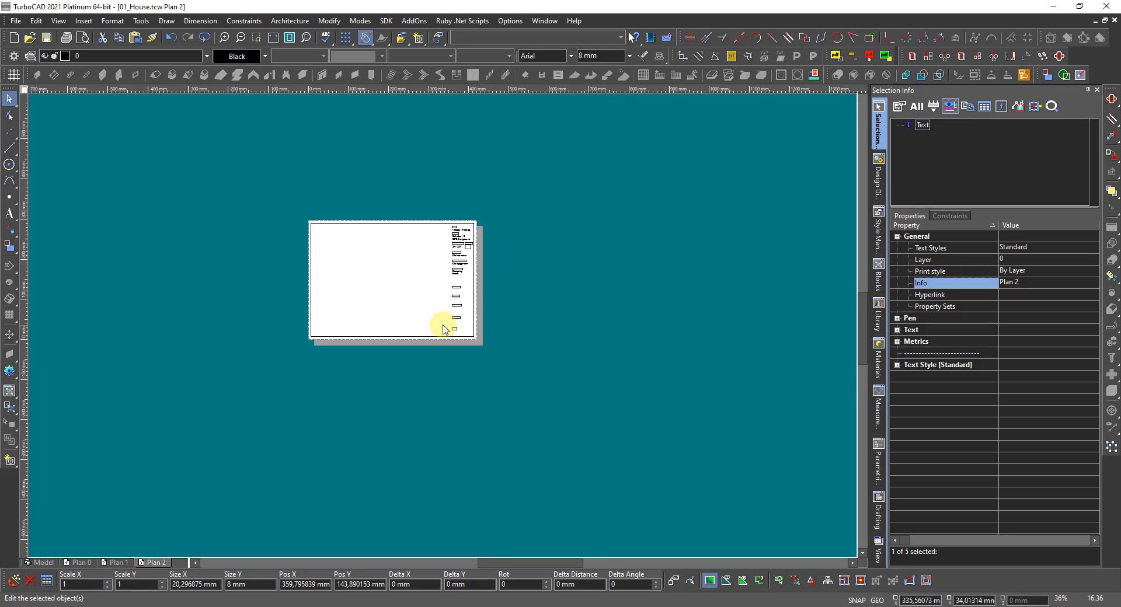
pyautogui.scroll(2, 362, 258)
pyautogui.click(220, 359)
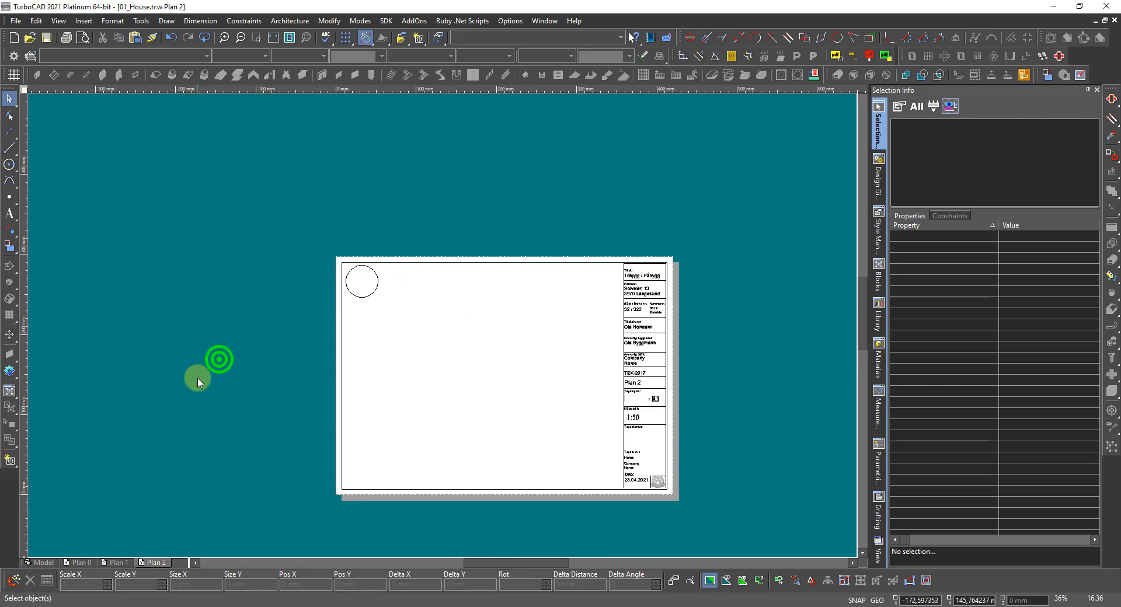
# Return to model space and hide the 1_Plan layer group and the EM_1 layer.
pyautogui.click(39, 564)
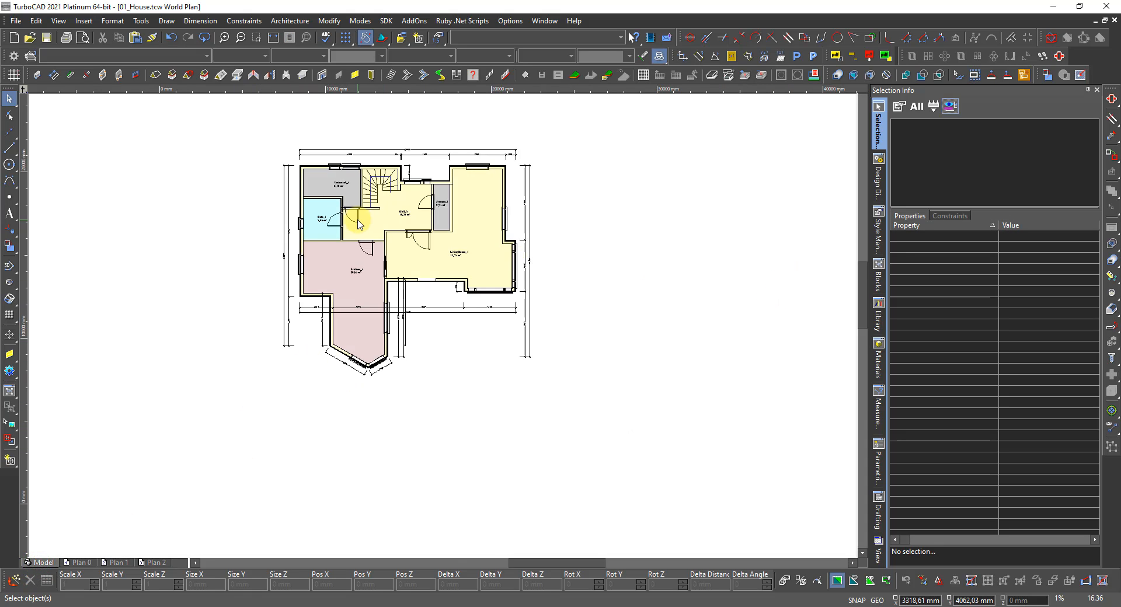
pyautogui.scroll(1, 359, 221)
pyautogui.scroll(-1, 456, 328)
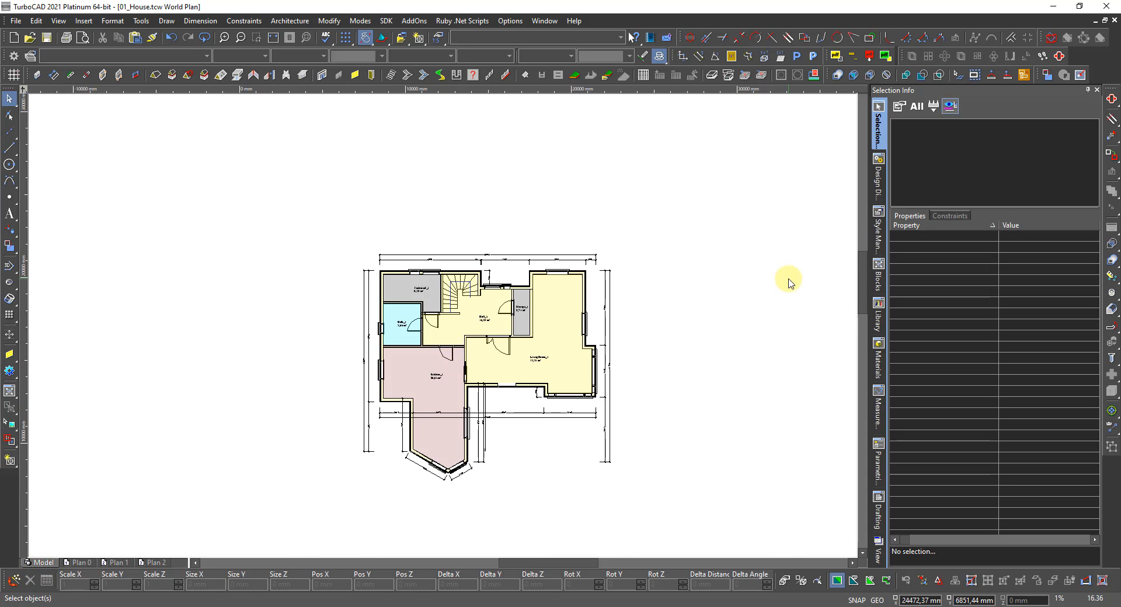
pyautogui.click(878, 172)
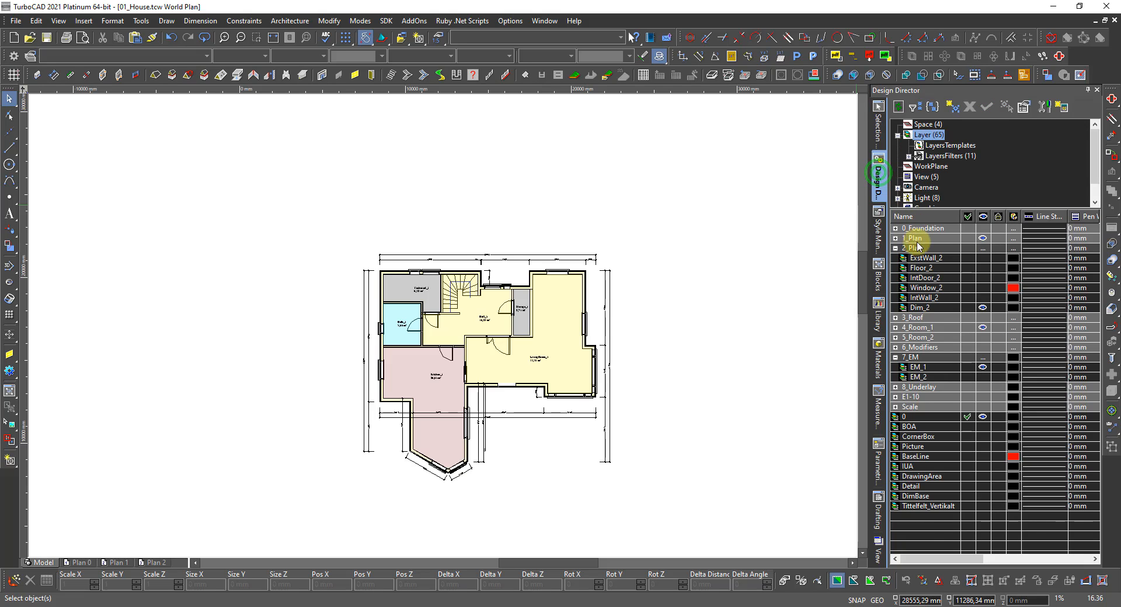
pyautogui.click(984, 239)
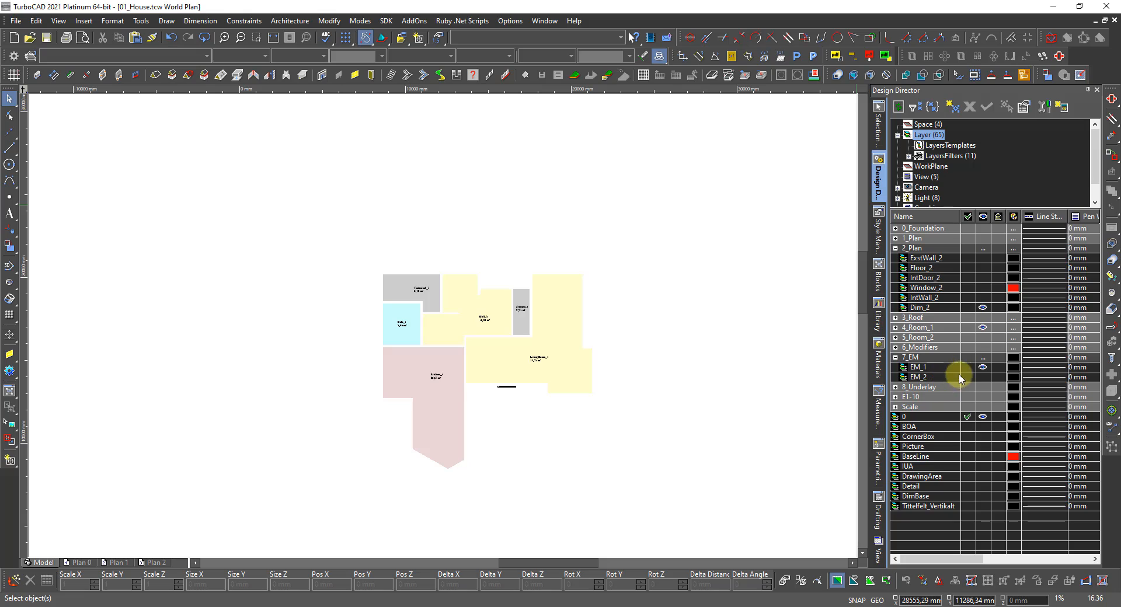
pyautogui.click(982, 366)
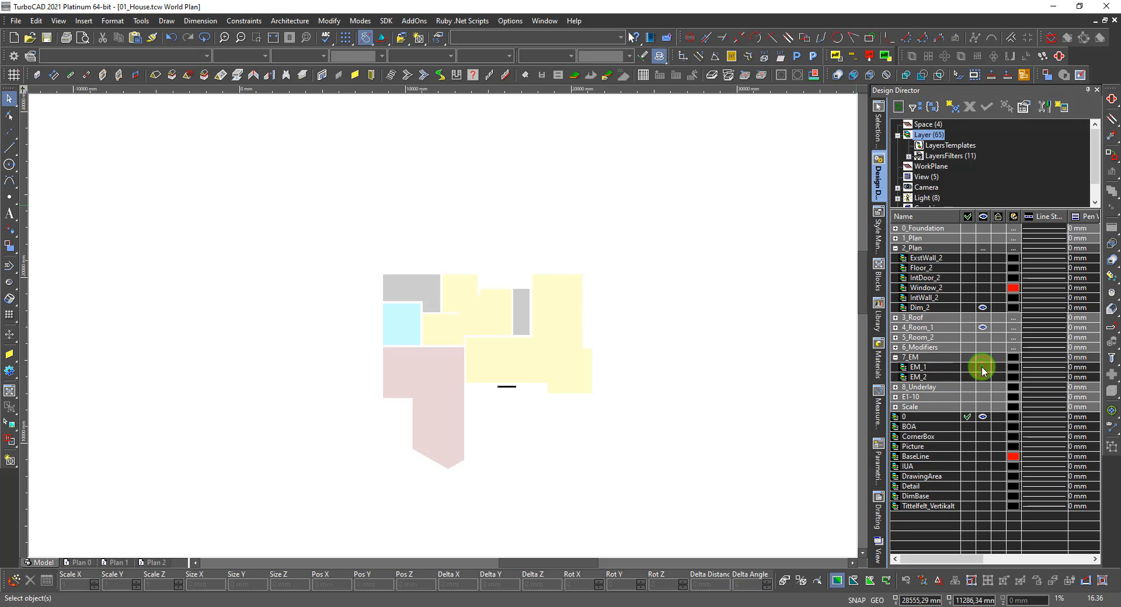
# Hide the 4_Room_1 layer group and inspect the stray window that remains on layer 0.
pyautogui.click(983, 327)
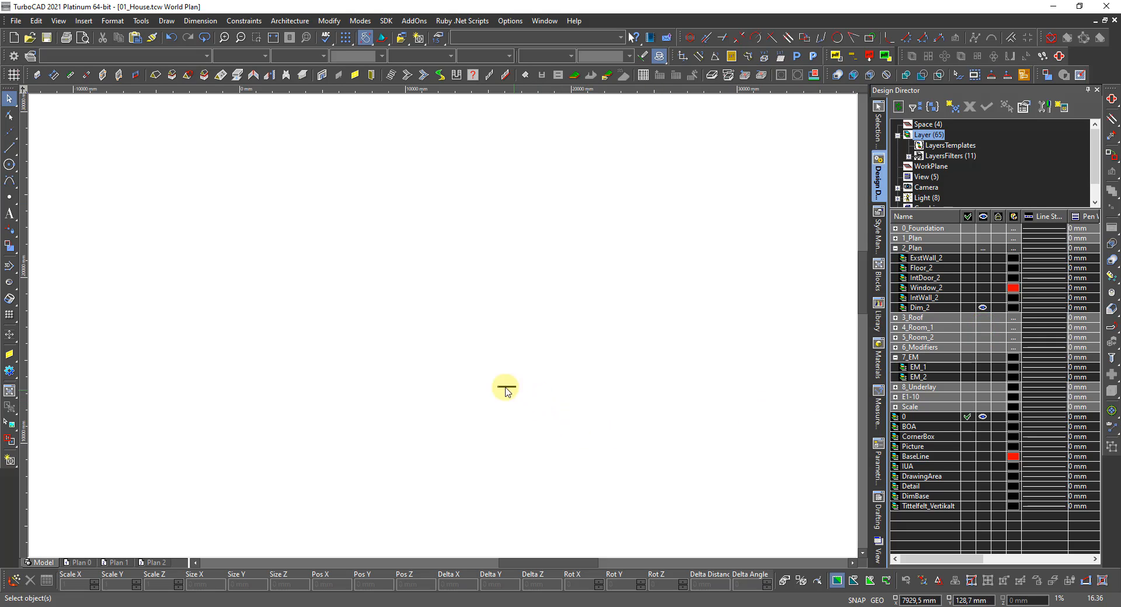
pyautogui.scroll(3, 506, 386)
pyautogui.scroll(3, 418, 326)
pyautogui.click(475, 343)
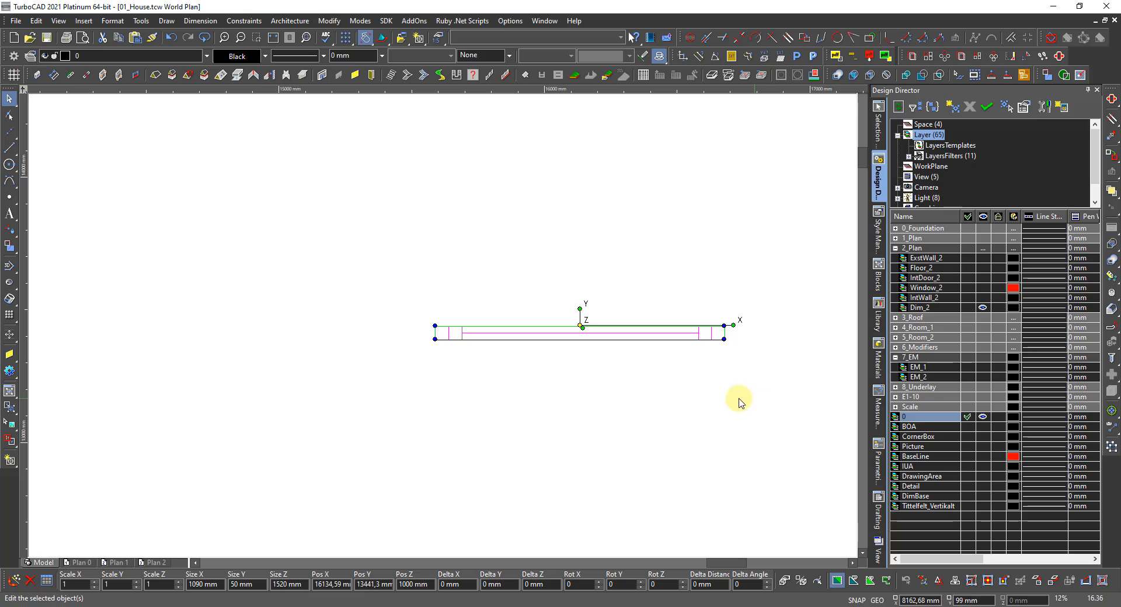
pyautogui.scroll(-2, 656, 387)
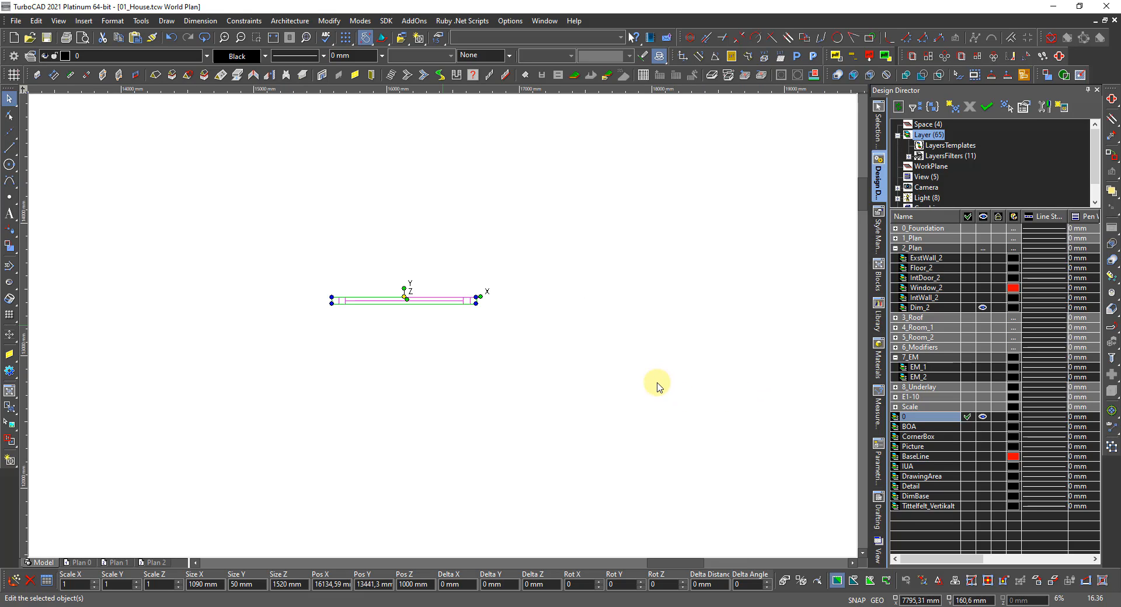
pyautogui.click(500, 346)
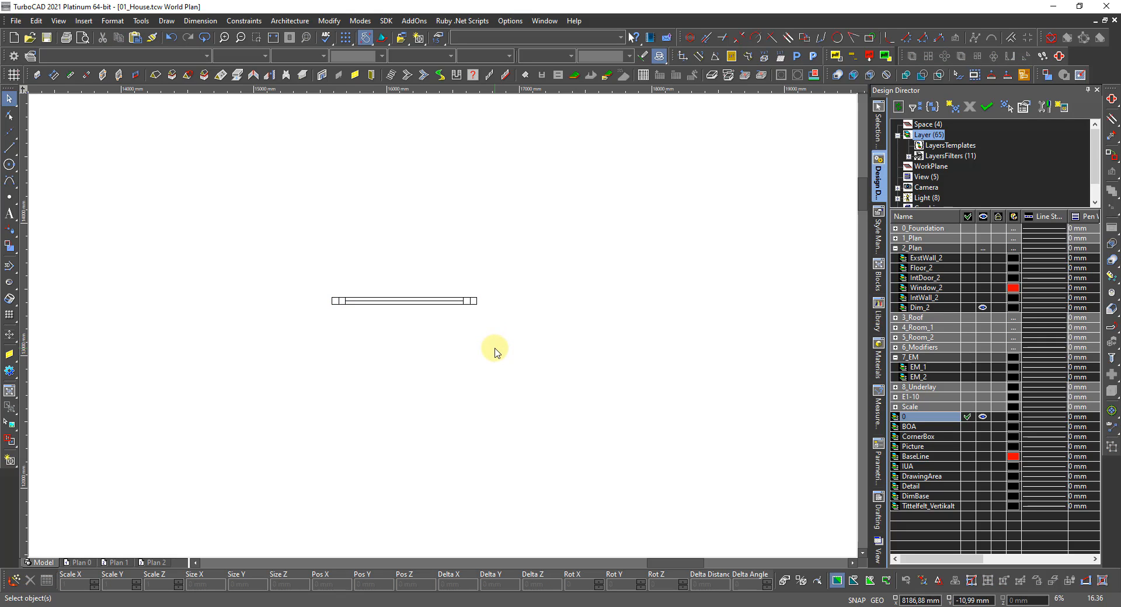
pyautogui.scroll(-3, 440, 323)
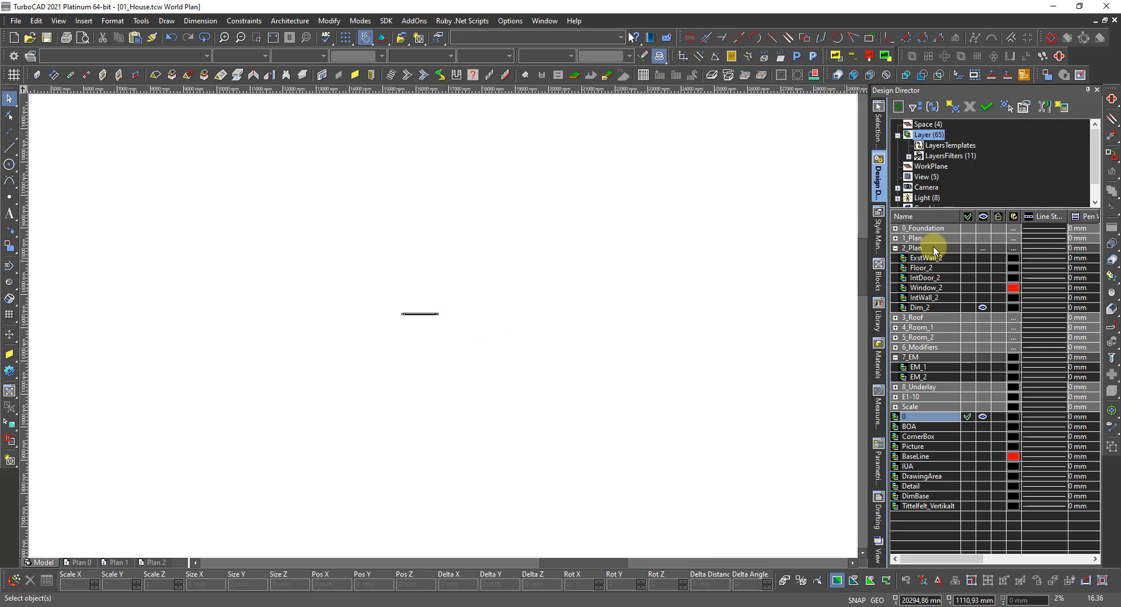
# Show the 1_Plan layer group and delete the layer 0 window from the lower exterior wall.
pyautogui.click(984, 239)
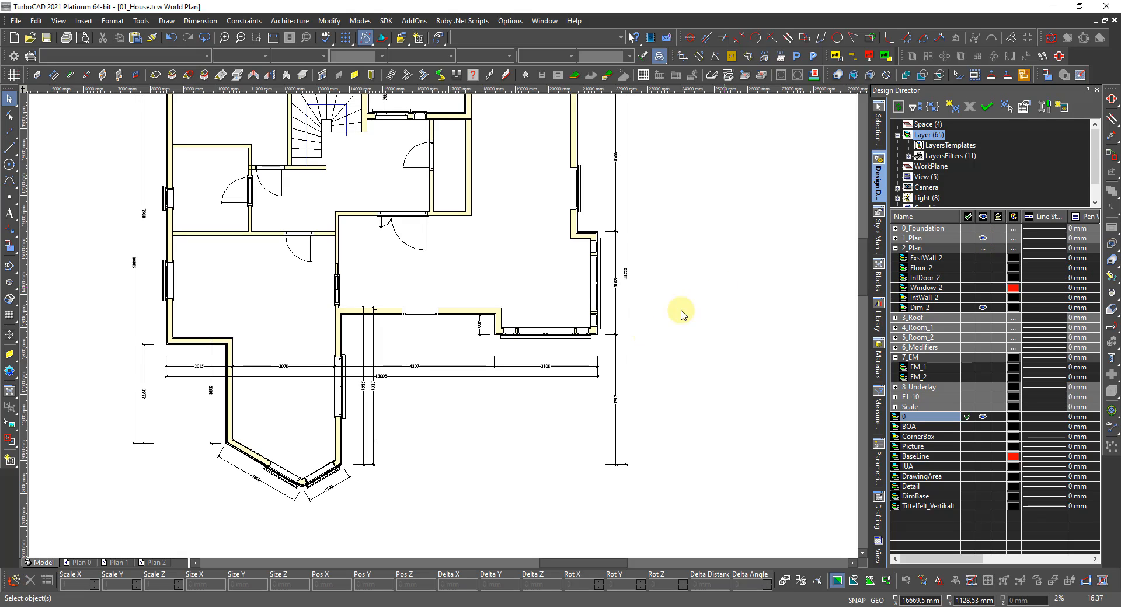
pyautogui.click(422, 319)
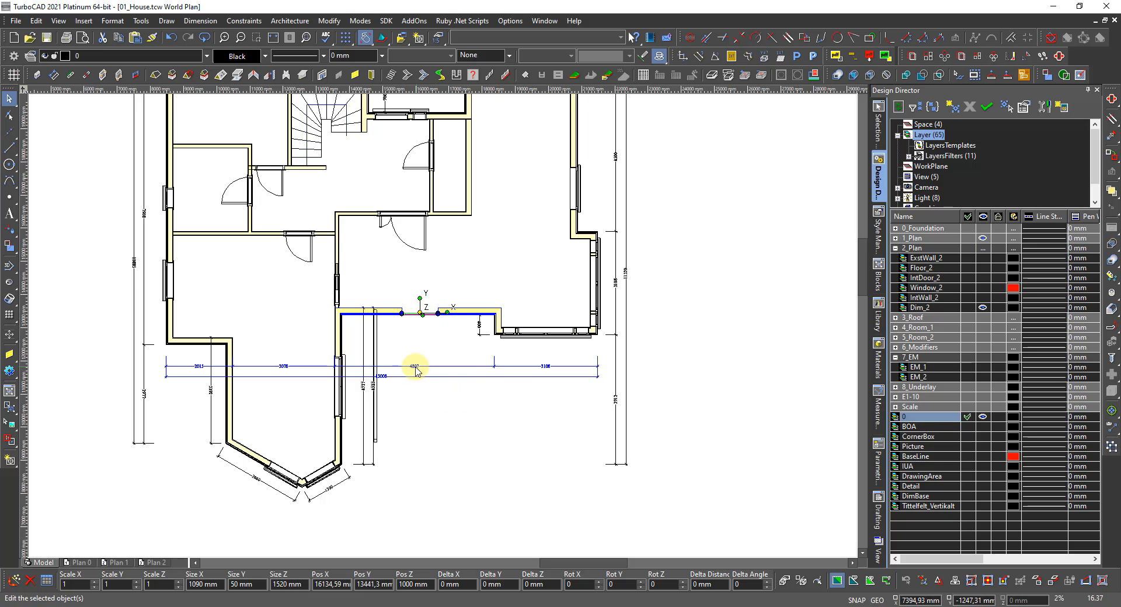
pyautogui.click(430, 350)
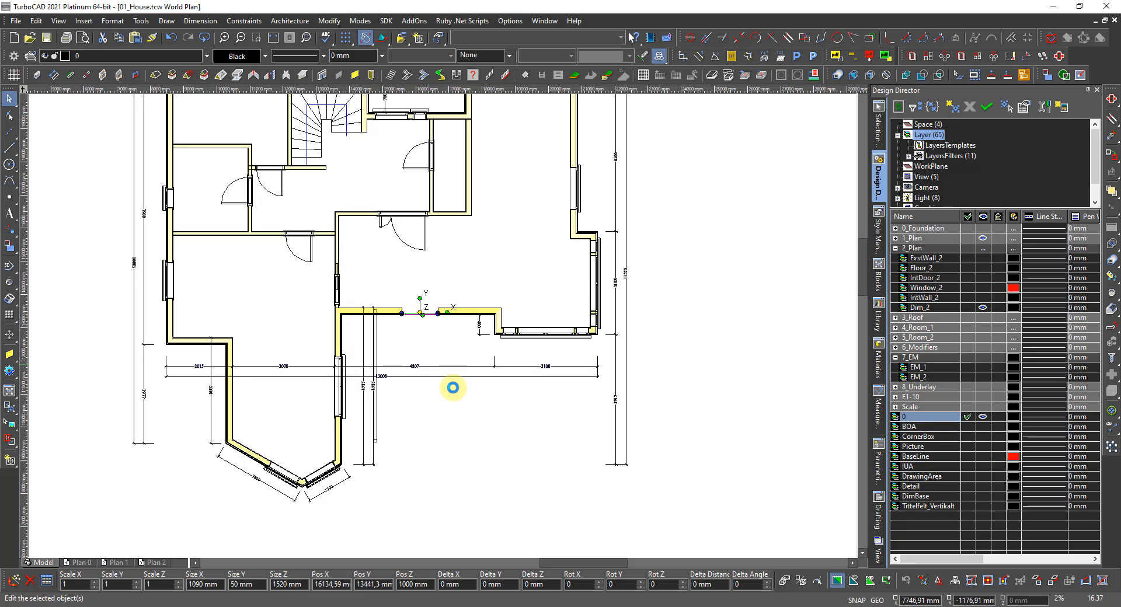
pyautogui.press('Delete')
pyautogui.click(485, 406)
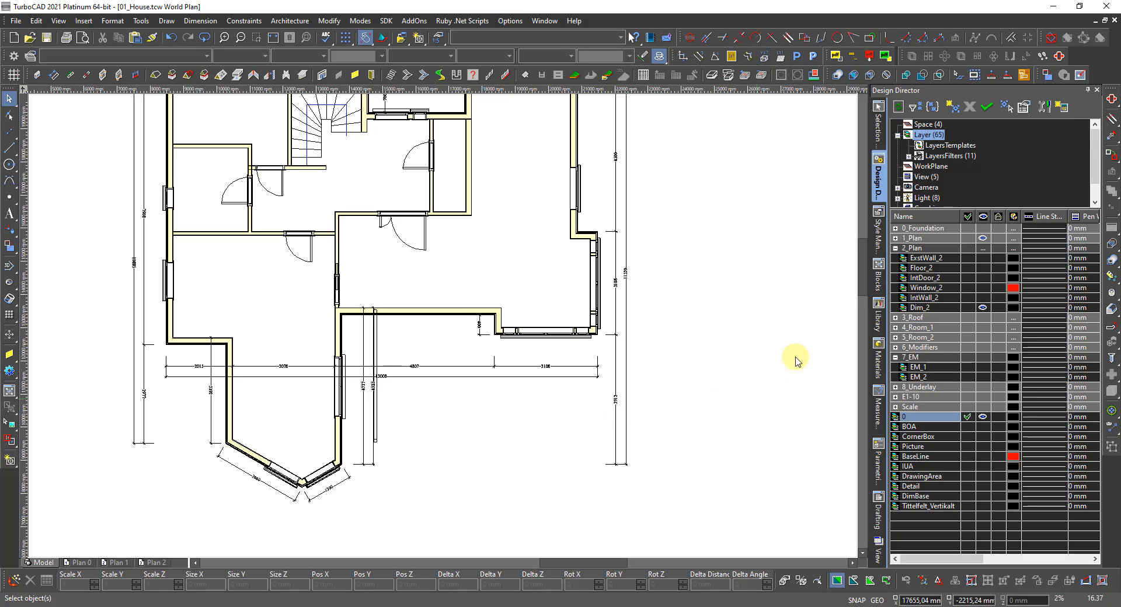
# Hide the 1_Plan layer group and show the 2_Plan layer group and the DimBase layer.
pyautogui.click(983, 239)
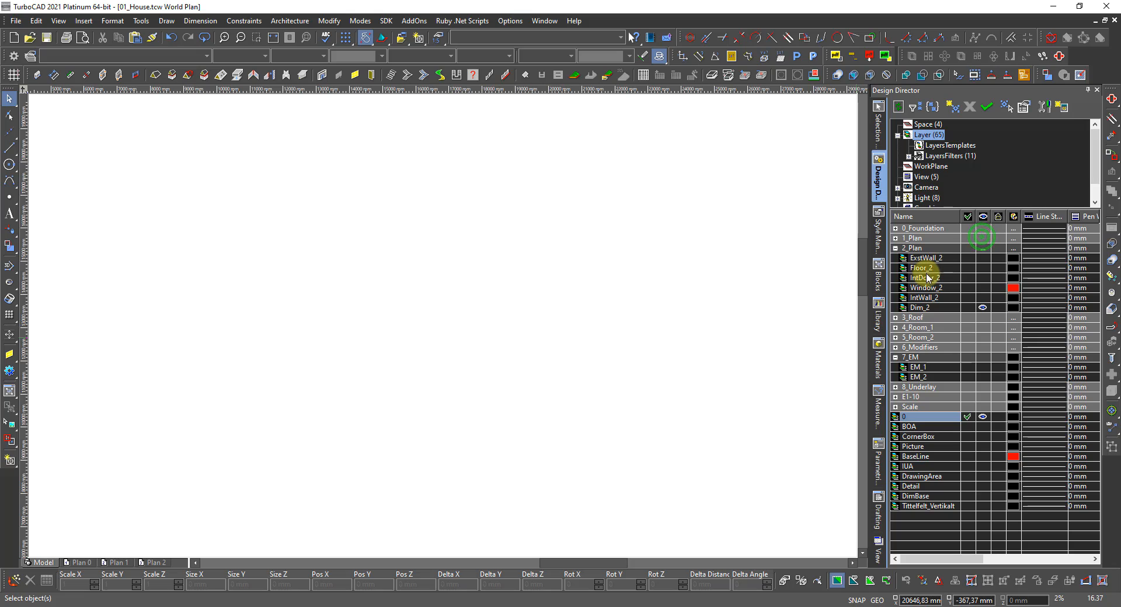
pyautogui.click(982, 250)
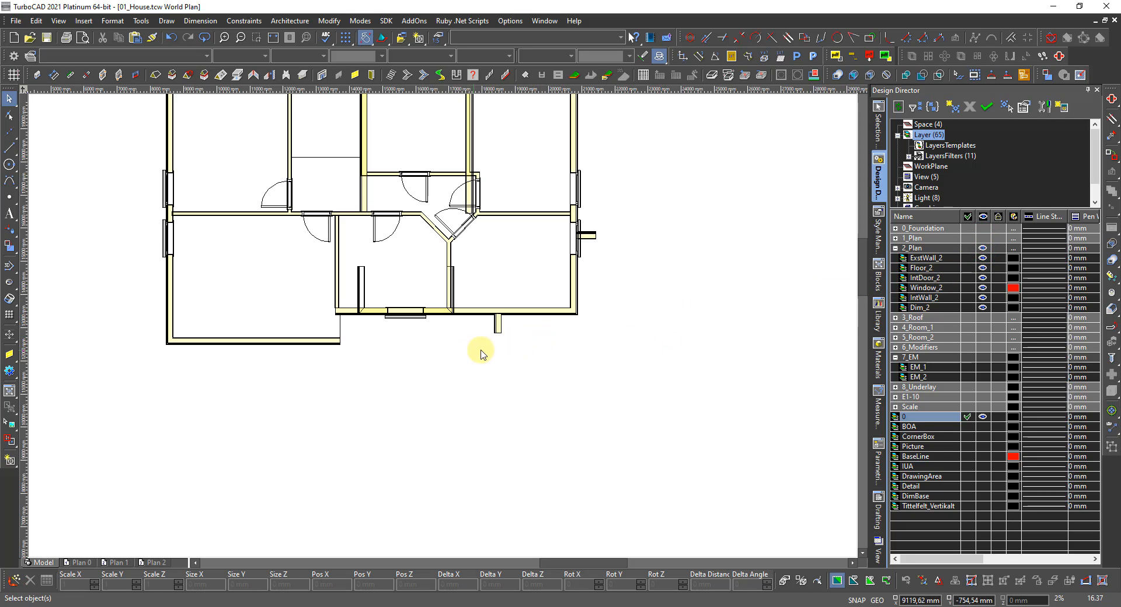
pyautogui.click(980, 496)
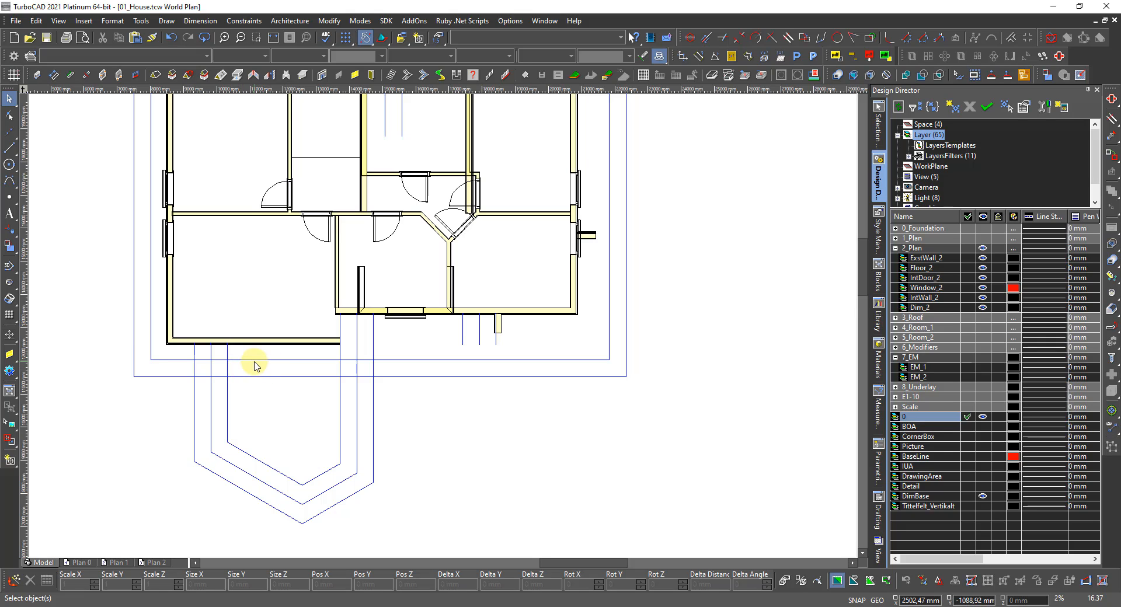
pyautogui.scroll(-1, 250, 369)
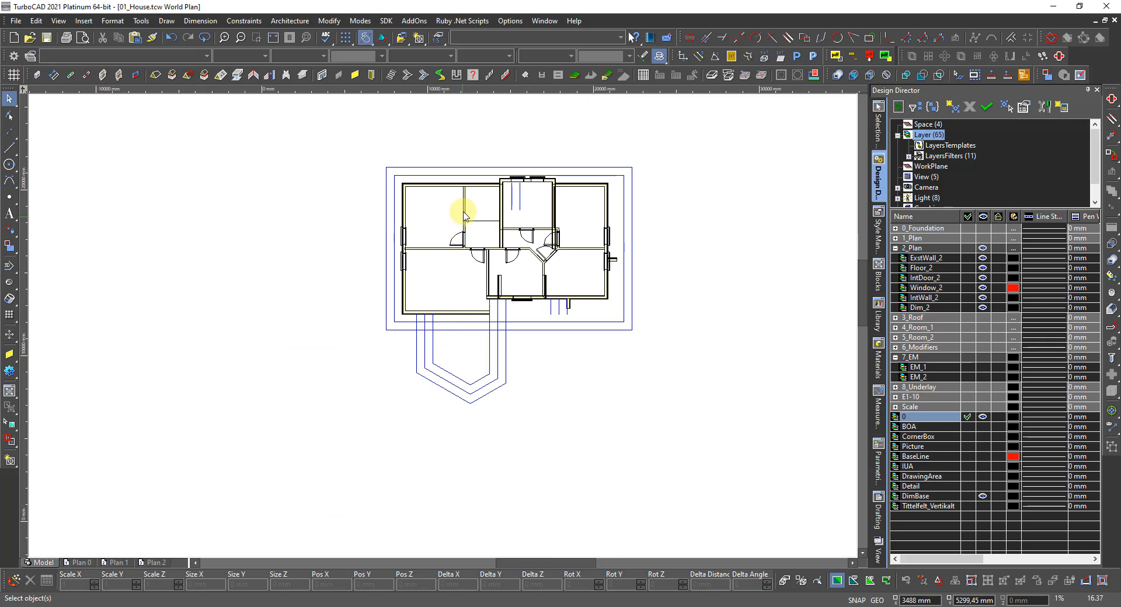
pyautogui.scroll(1, 464, 210)
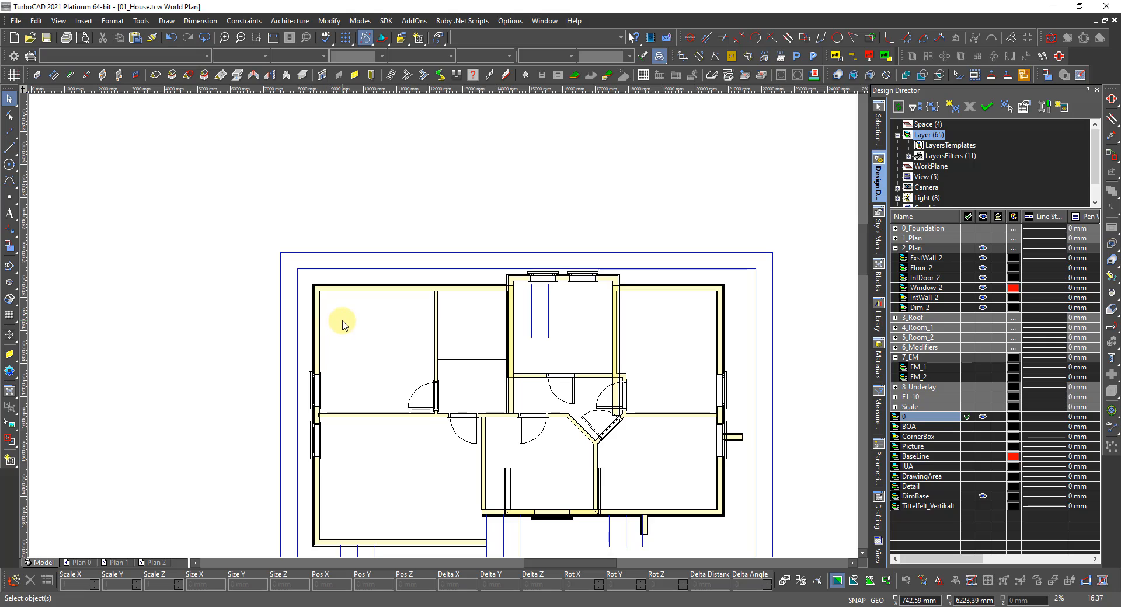
# Start the wall dimension tool, set its layer to Dim_2 and display its properties.
pyautogui.click(50, 75)
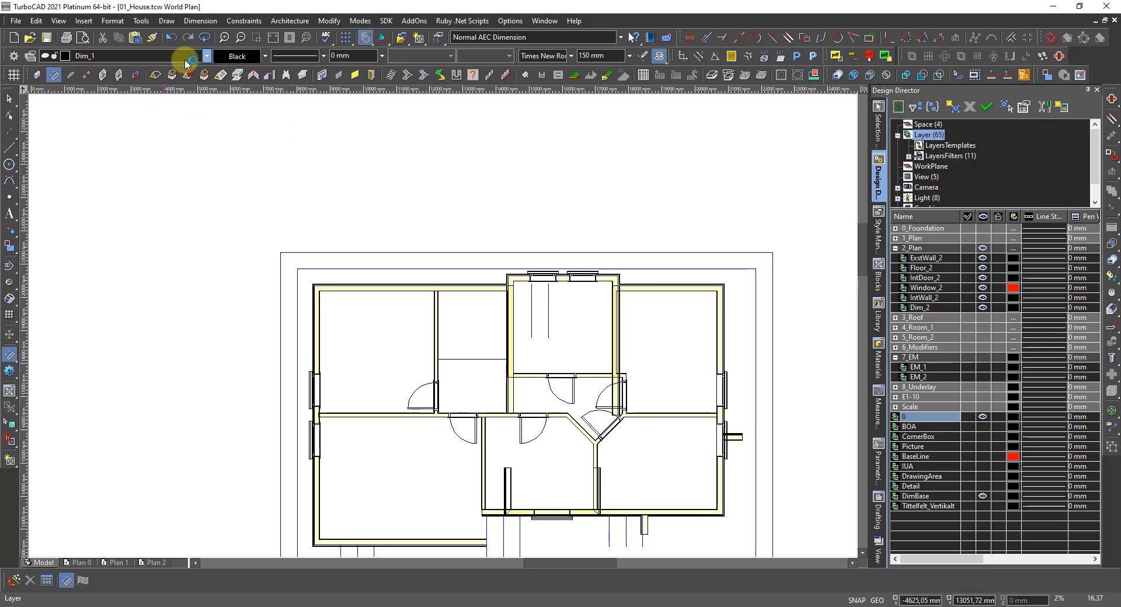
pyautogui.click(205, 56)
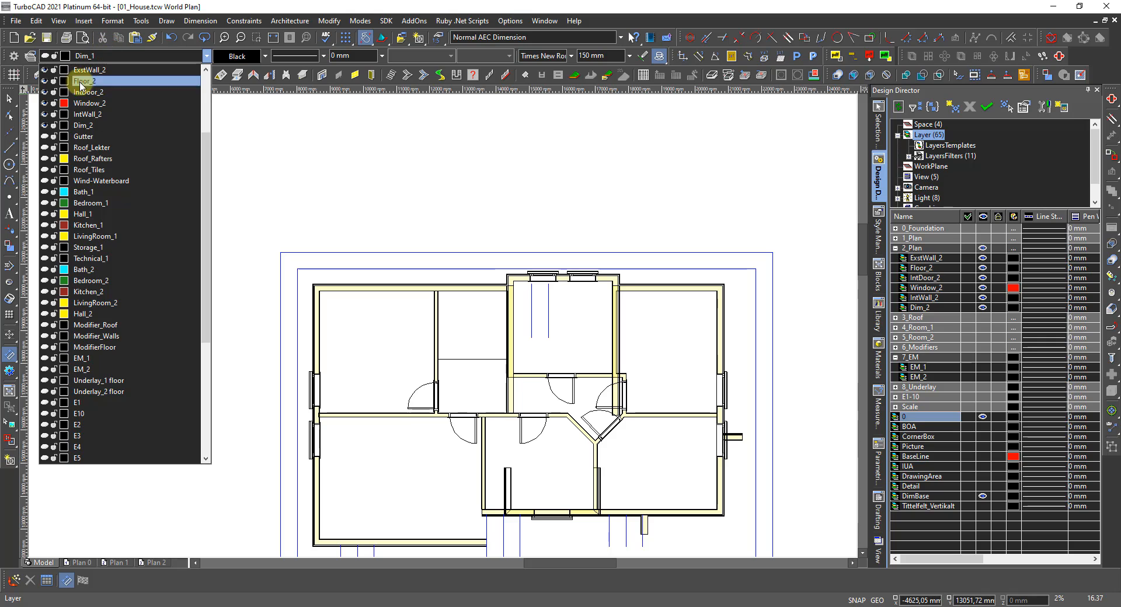
pyautogui.click(81, 124)
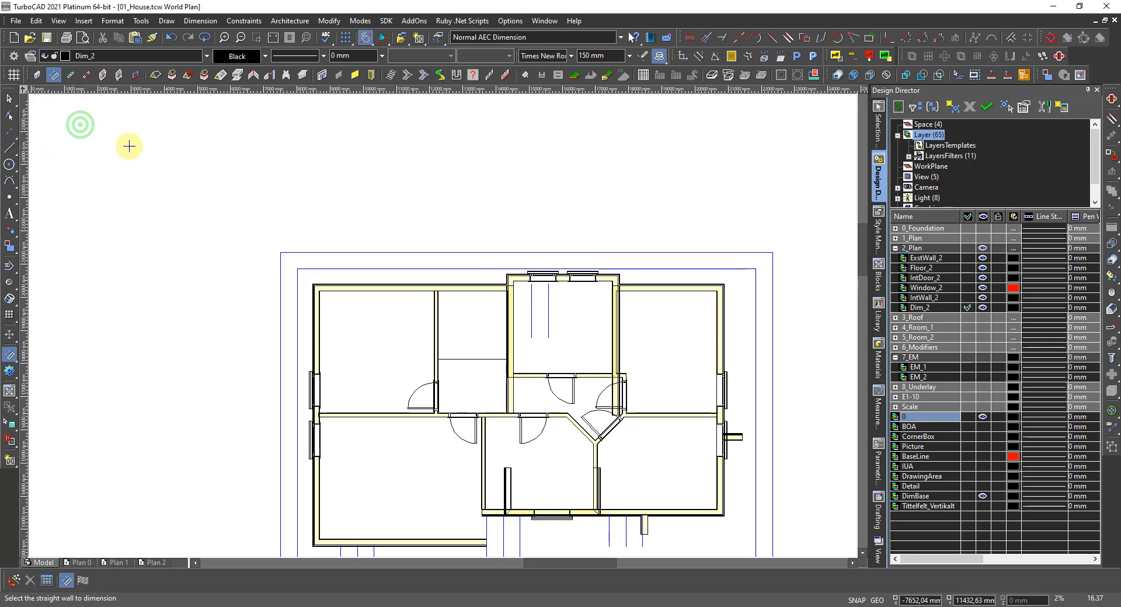
pyautogui.click(878, 131)
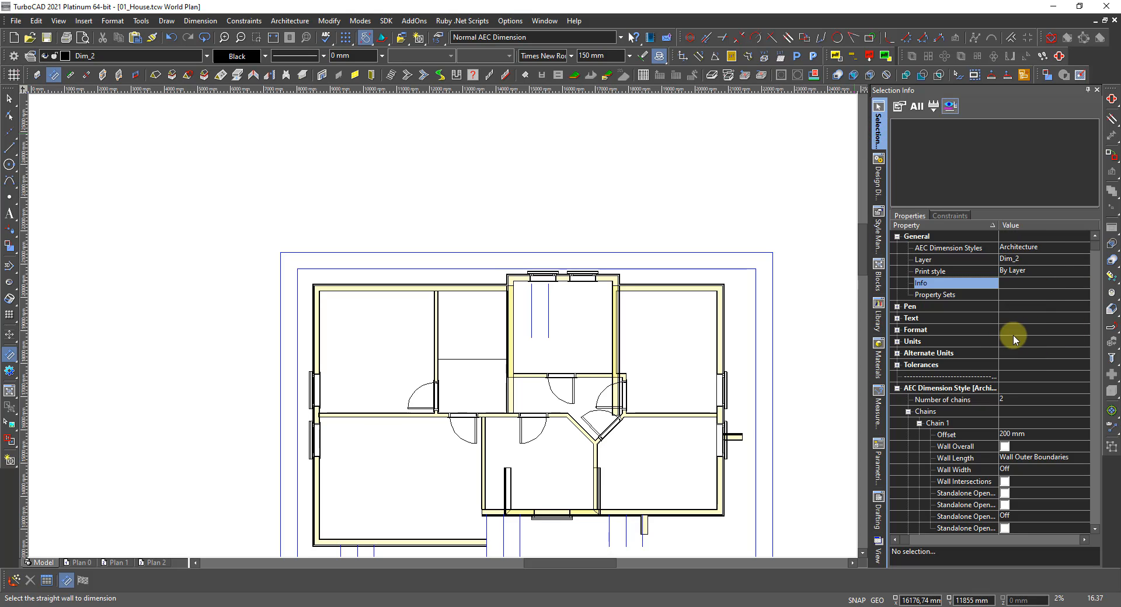
# Try to dimension the upper-left exterior wall on its own with Parallel Dimension active.
pyautogui.click(448, 287)
pyautogui.scroll(2, 551, 276)
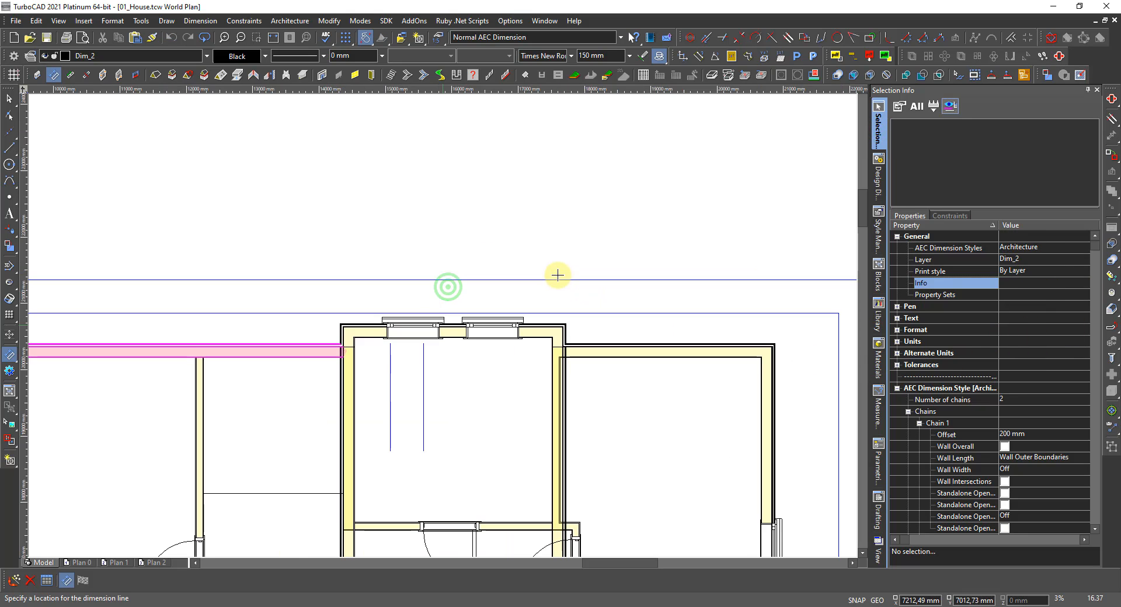
pyautogui.click(453, 333)
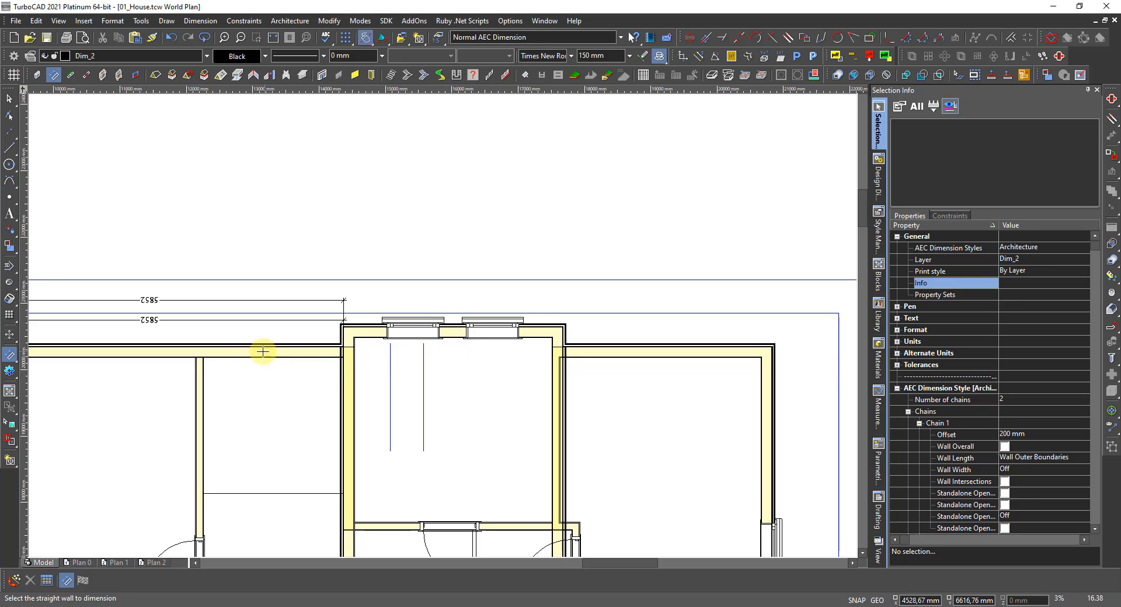
pyautogui.hotkey('ctrl', 'z')
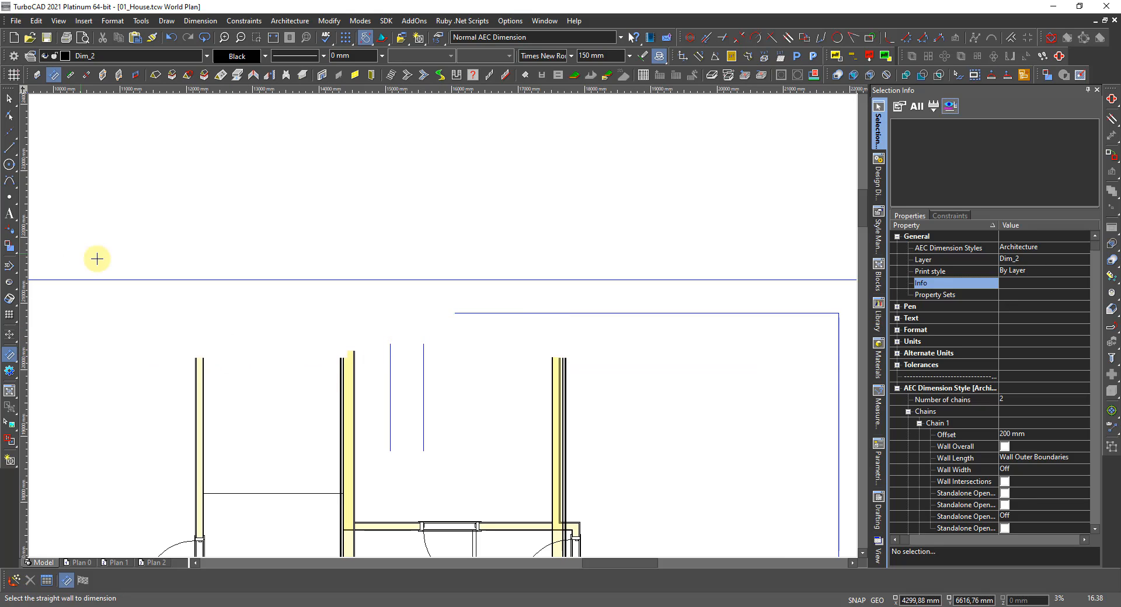
# Turn off Parallel Dimension and dimension the three upper exterior walls together, placing the chains by the guide lines above them.
pyautogui.click(65, 579)
pyautogui.click(163, 353)
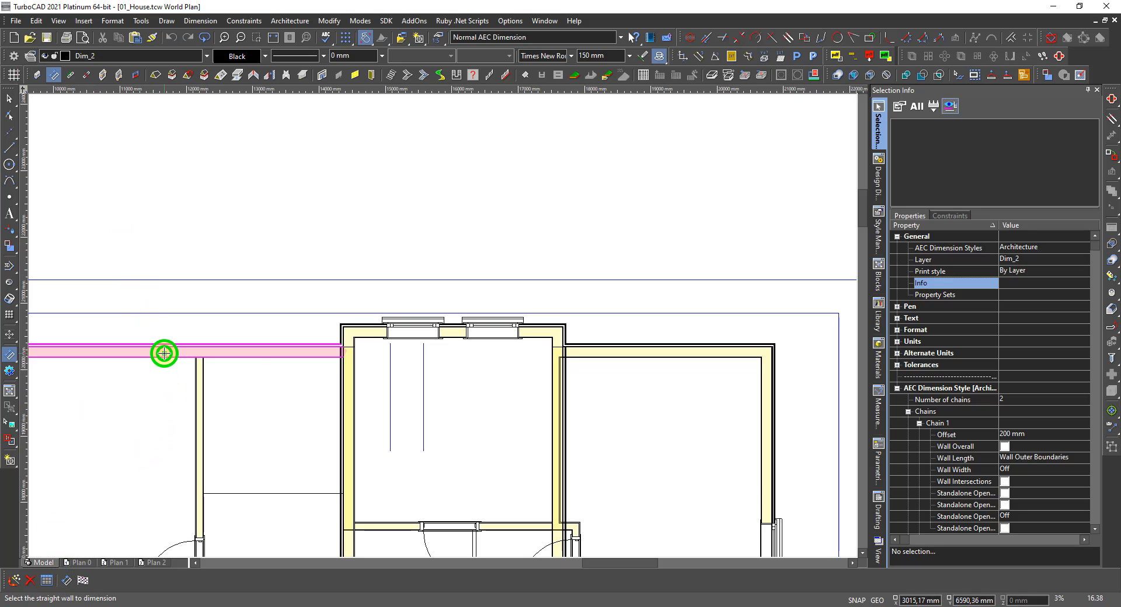
pyautogui.click(445, 330)
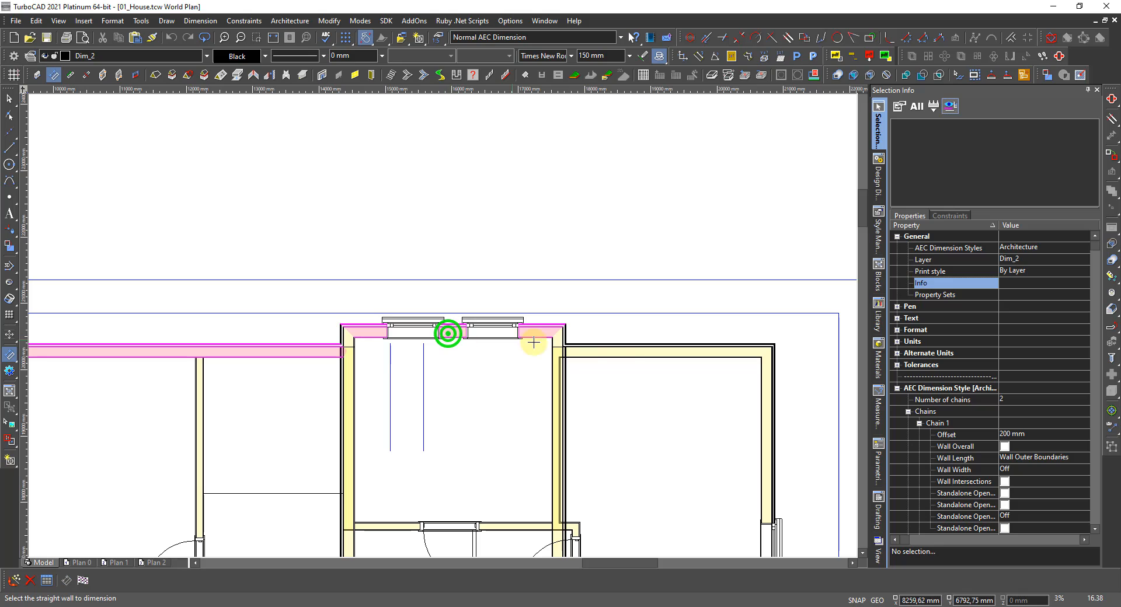
pyautogui.click(618, 349)
pyautogui.scroll(-2, 619, 349)
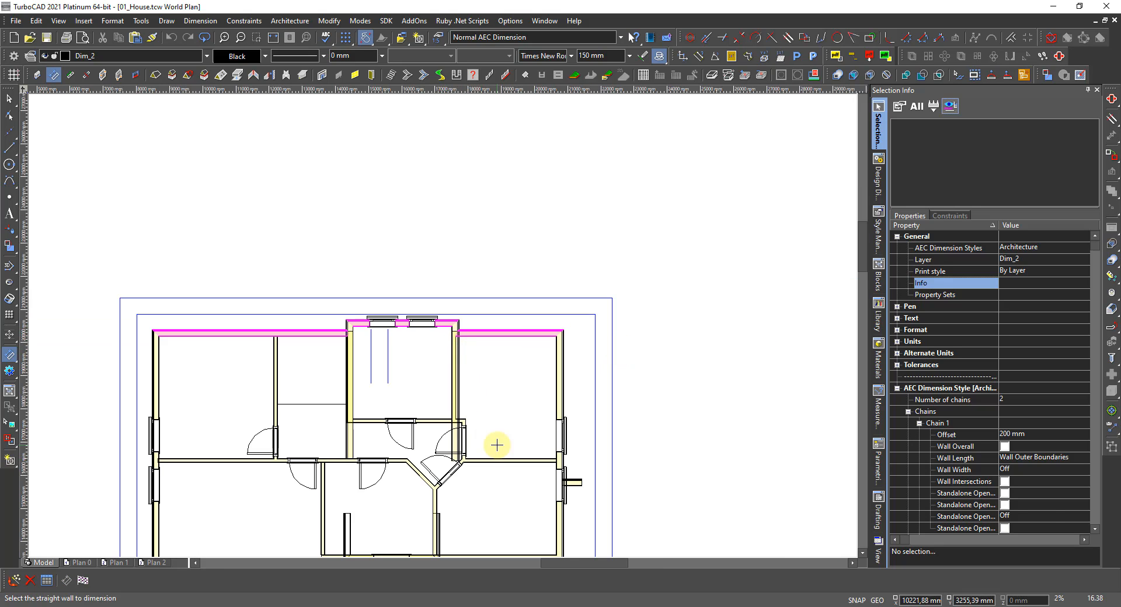
pyautogui.scroll(2, 375, 340)
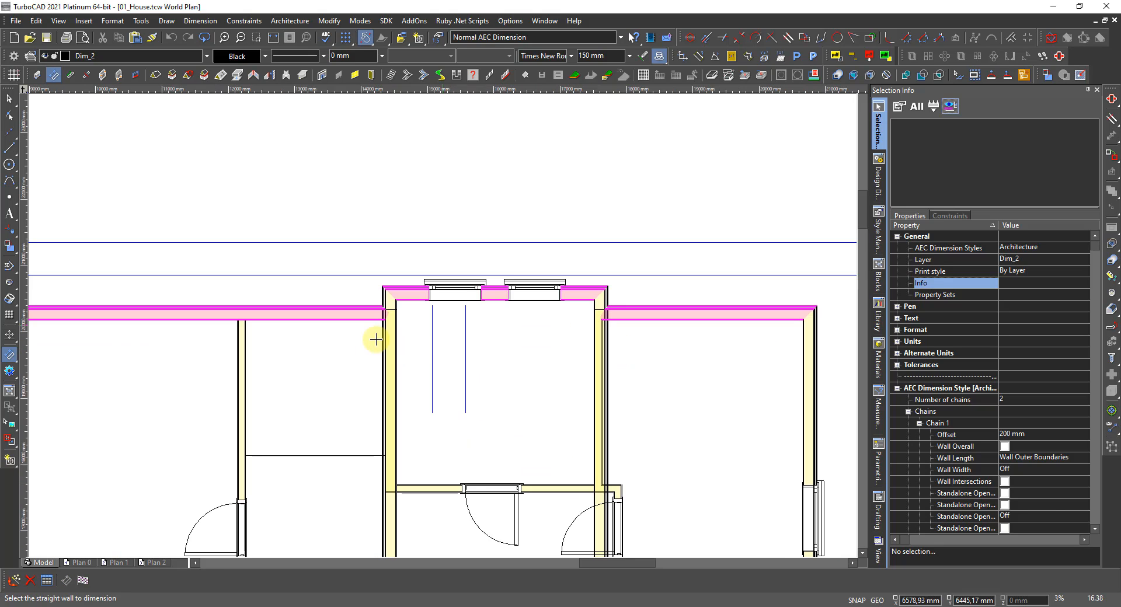
pyautogui.rightClick(532, 350)
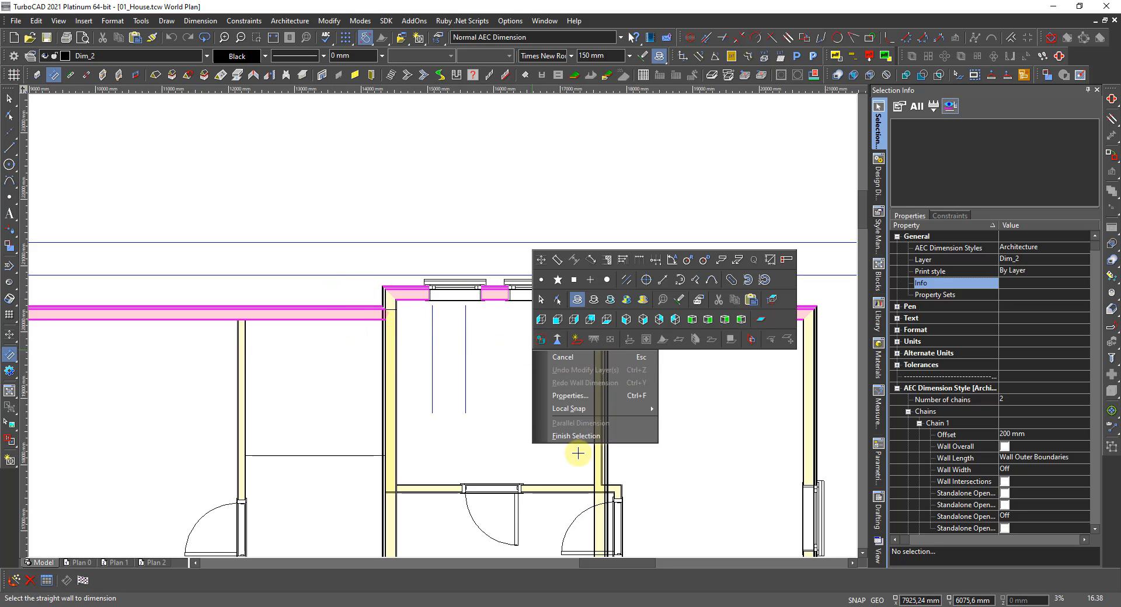
pyautogui.click(584, 437)
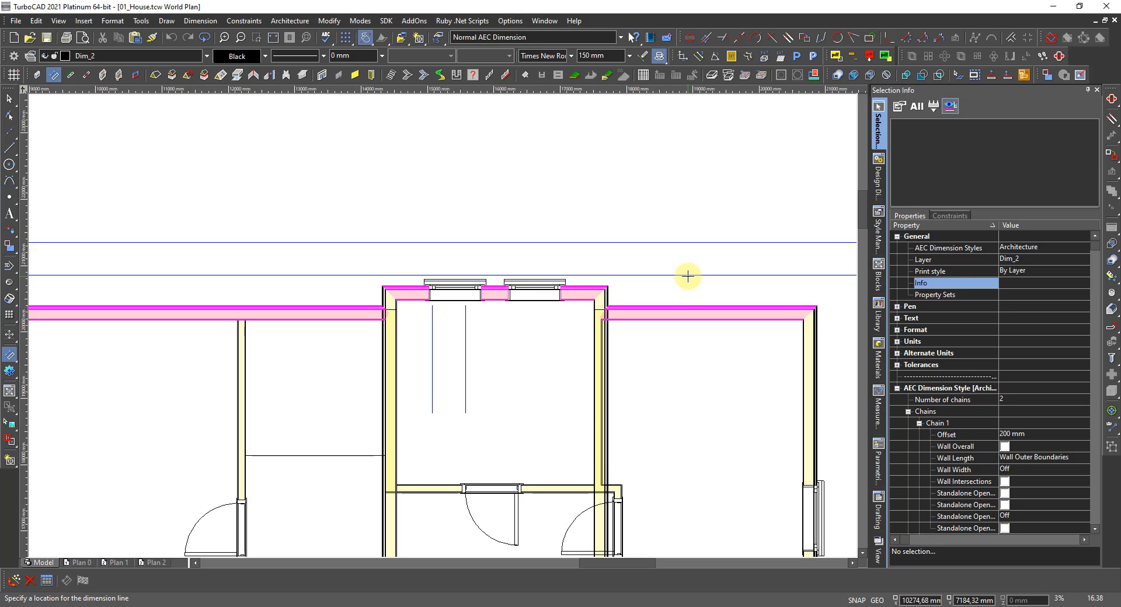
pyautogui.click(688, 276)
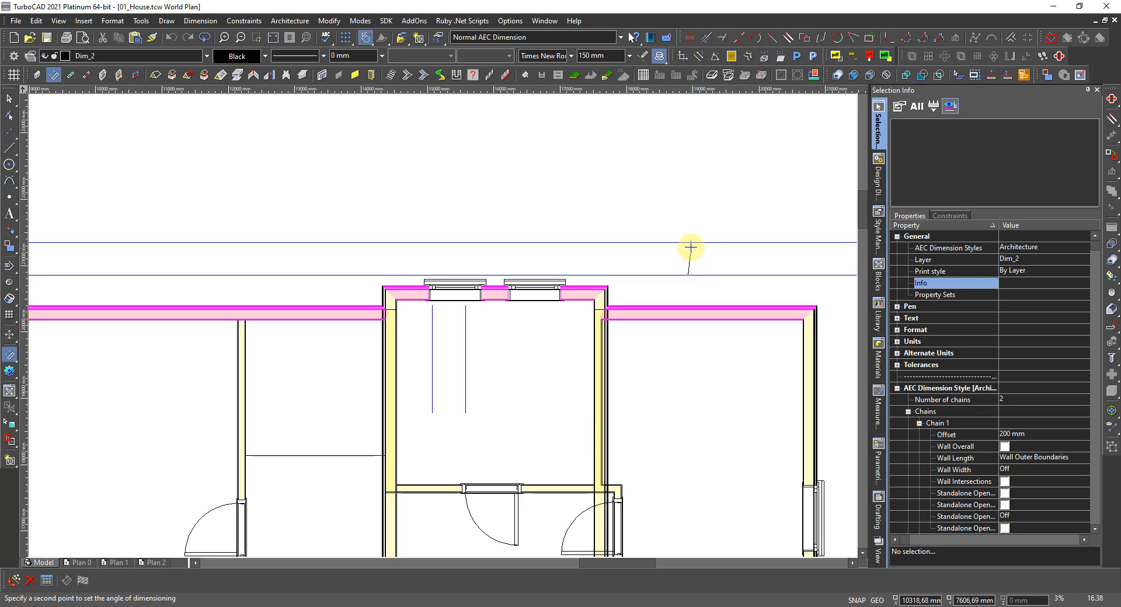
pyautogui.click(690, 242)
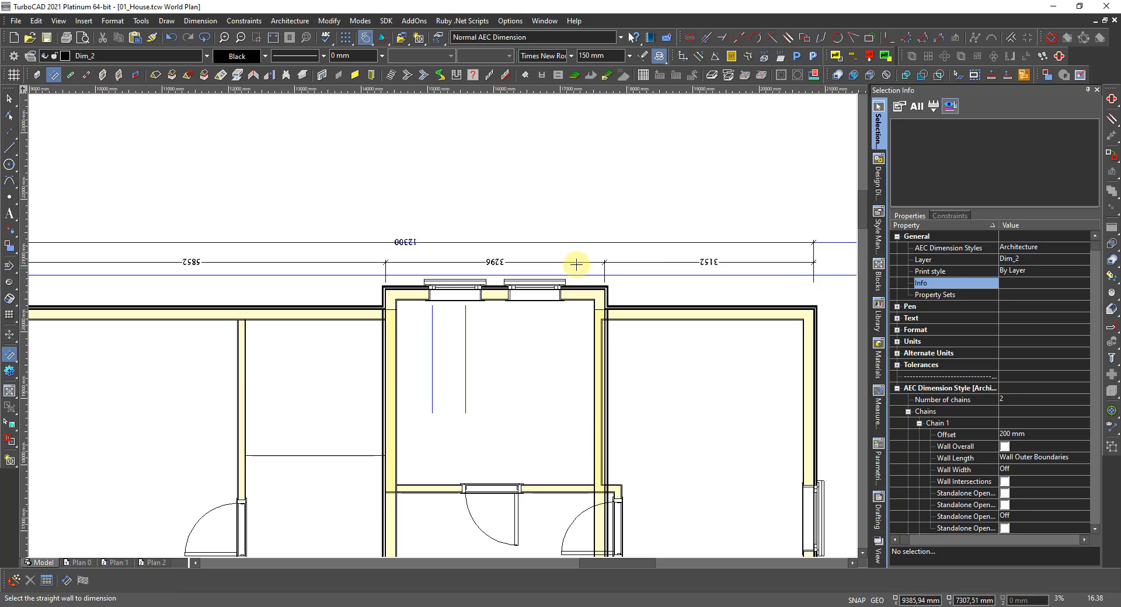
# Dimension the right exterior wall with the wall dimension tool, placing the chains by the two guide lines beside it.
pyautogui.scroll(-4, 450, 268)
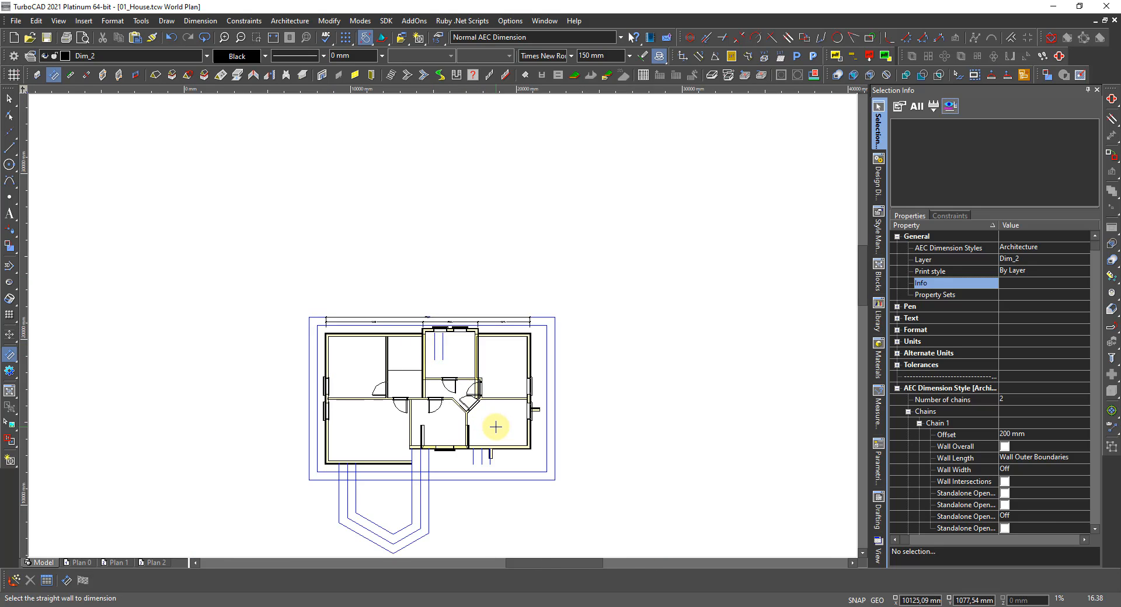
pyautogui.scroll(3, 498, 425)
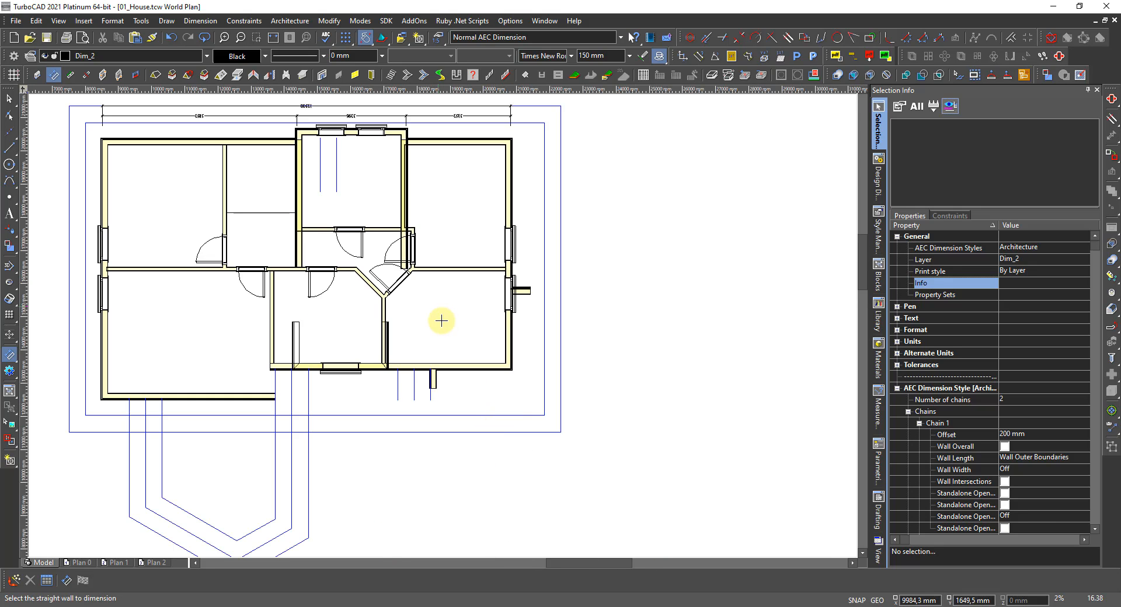
pyautogui.click(511, 330)
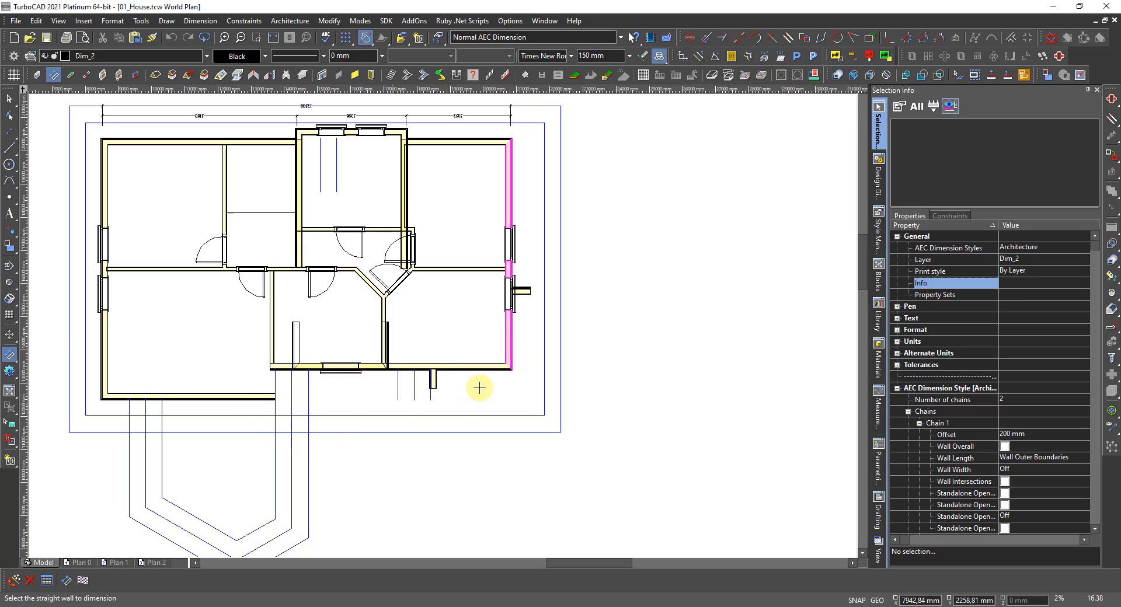
pyautogui.rightClick(531, 352)
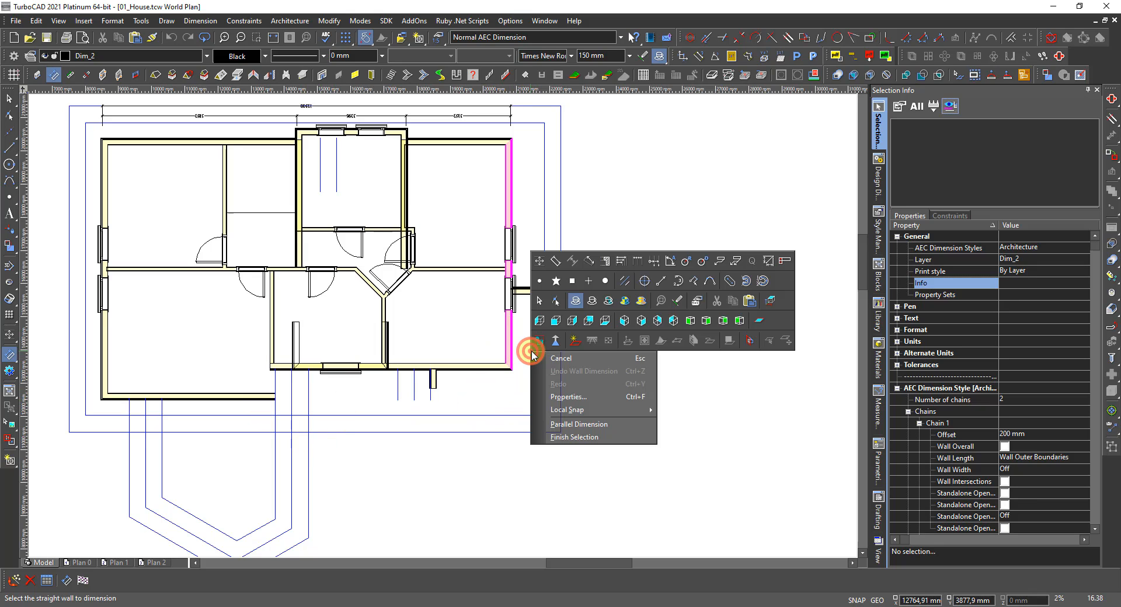
pyautogui.click(575, 437)
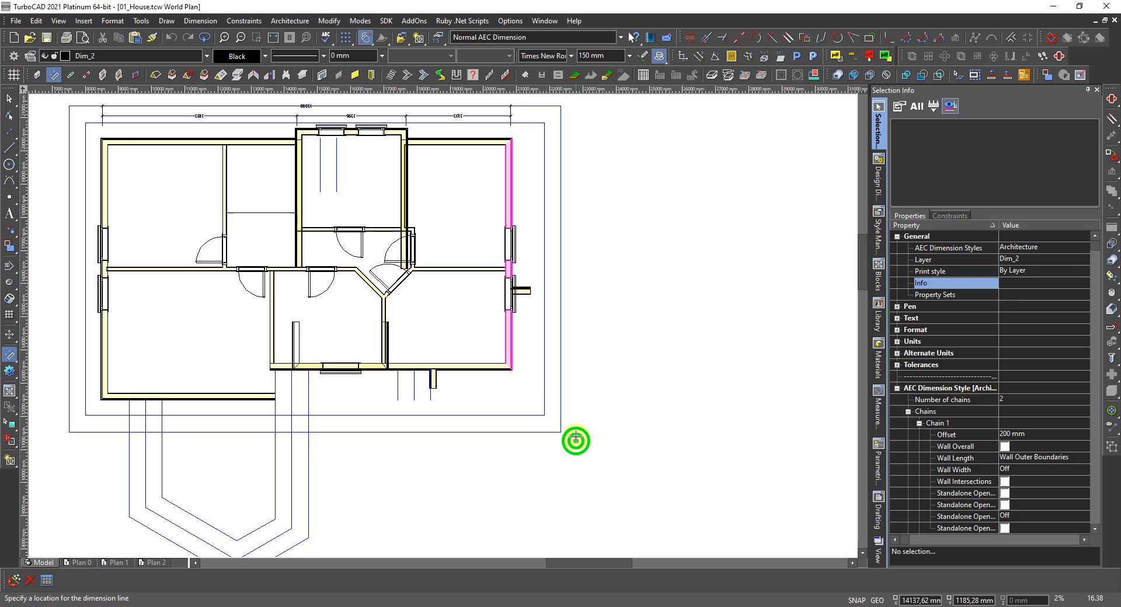
pyautogui.click(543, 349)
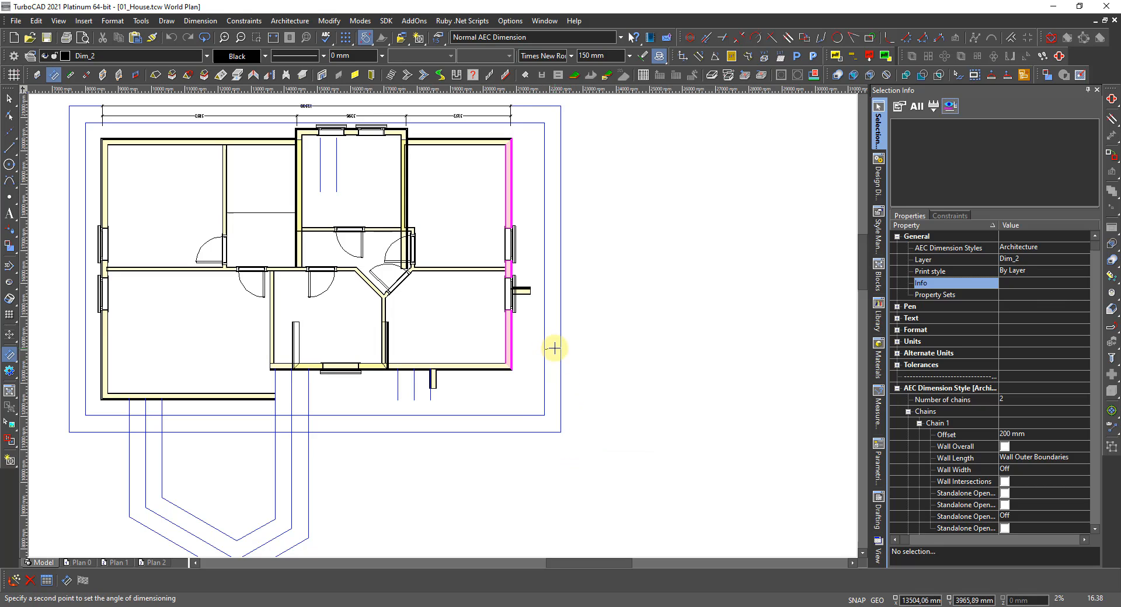
pyautogui.click(561, 349)
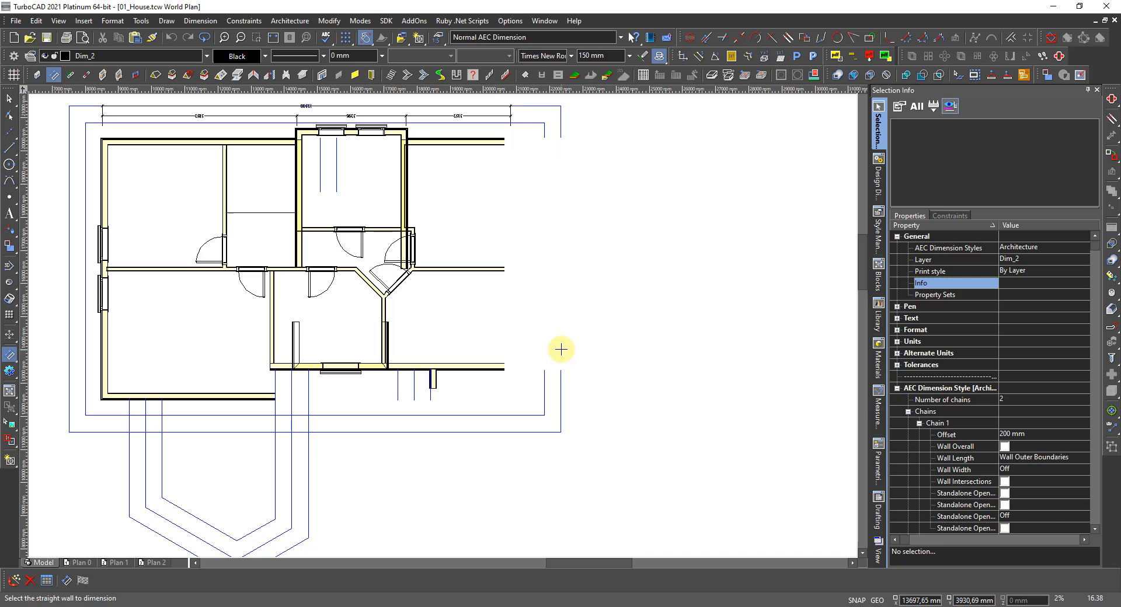
pyautogui.click(407, 366)
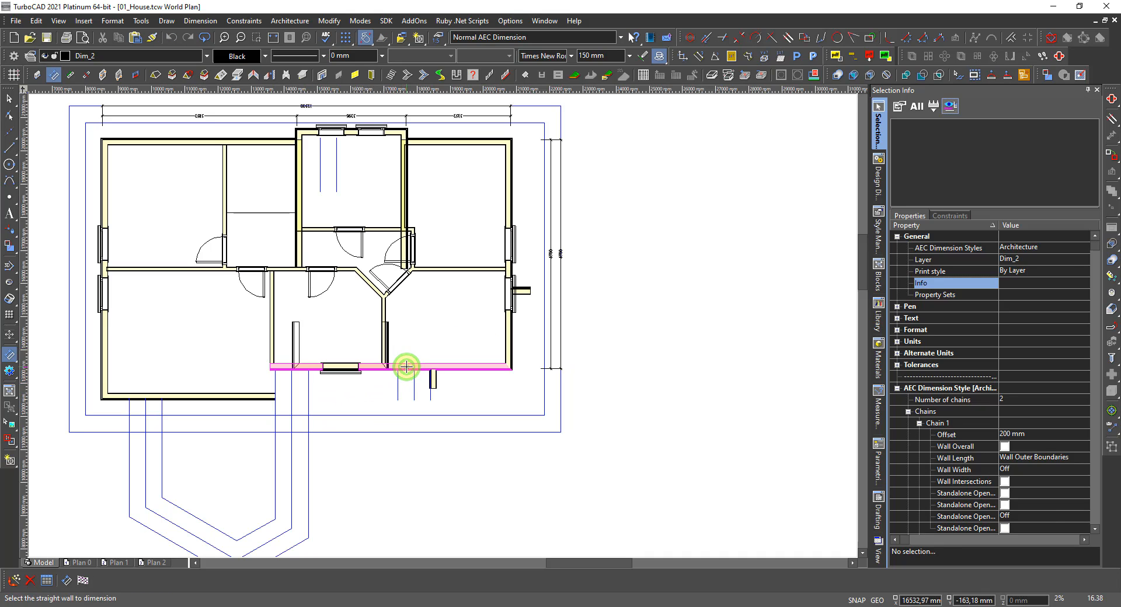
pyautogui.scroll(2, 362, 367)
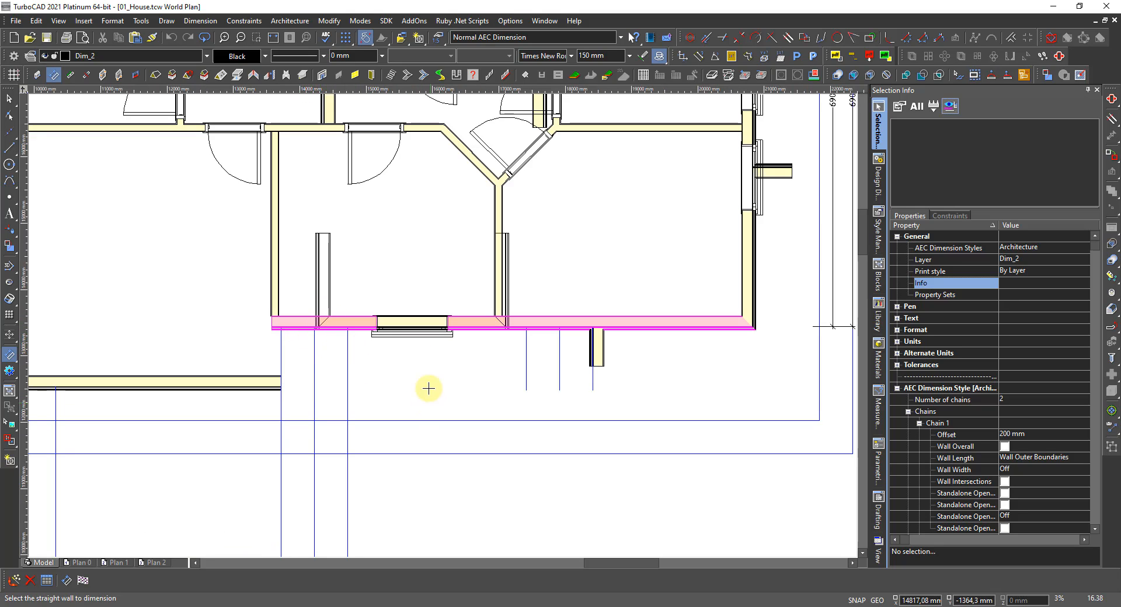
pyautogui.scroll(-2, 433, 405)
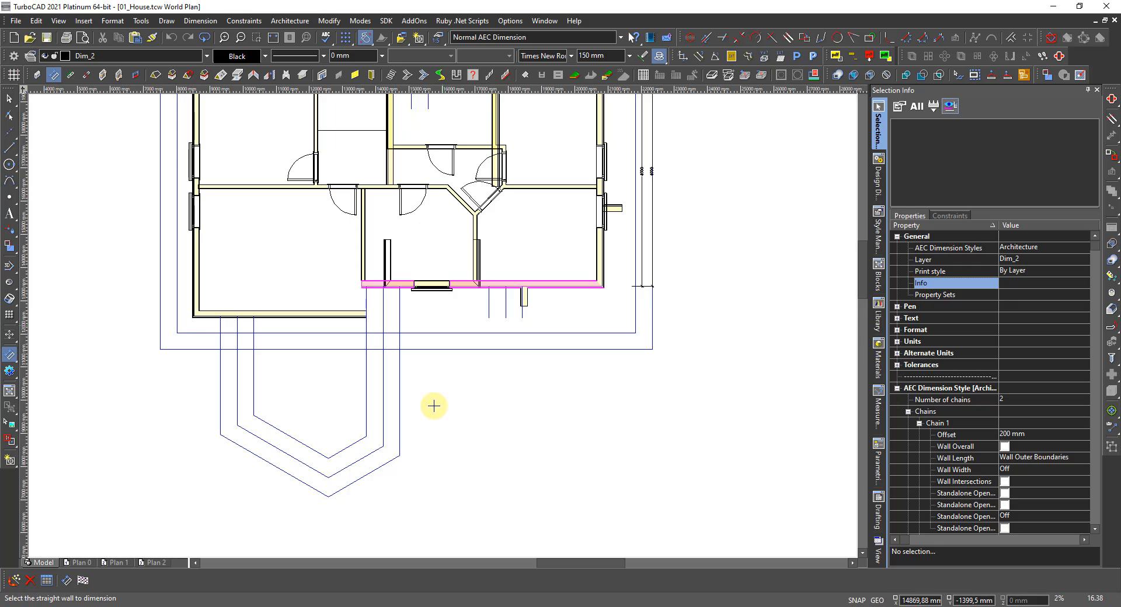
pyautogui.scroll(2, 443, 325)
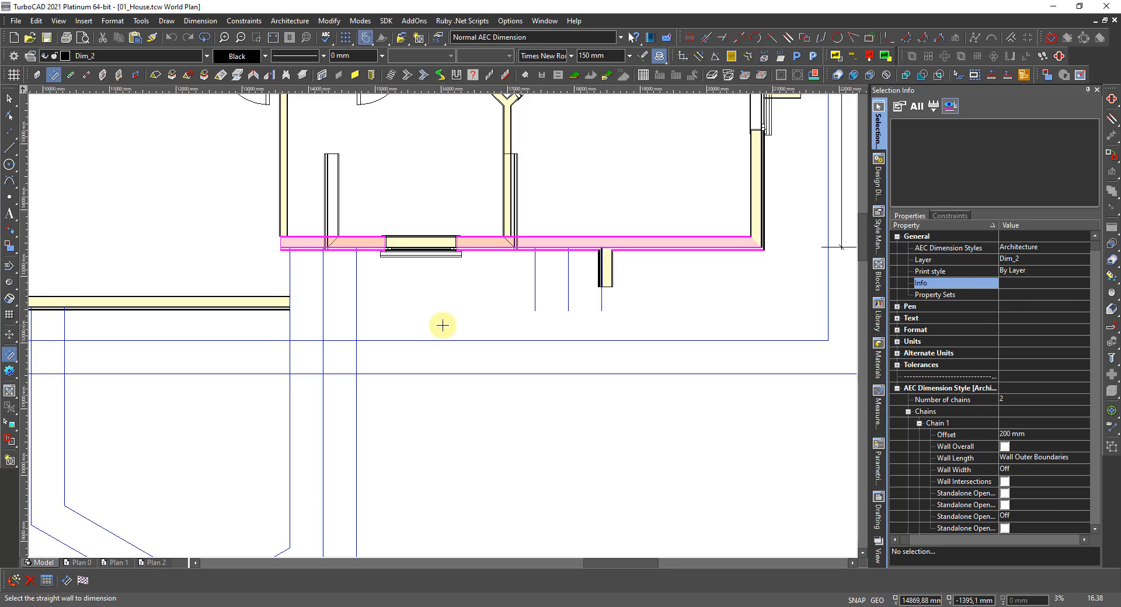
pyautogui.scroll(2, 538, 325)
pyautogui.click(537, 328)
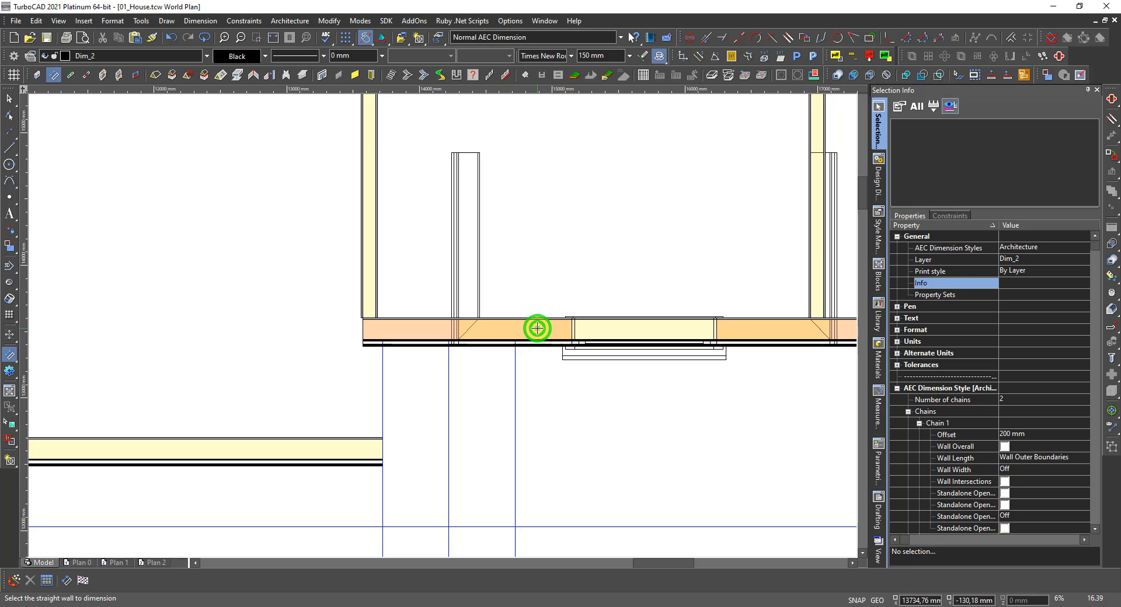
# Dimension the two lower exterior walls together, placing the chains by the guide lines below them.
pyautogui.scroll(-3, 445, 327)
pyautogui.scroll(3, 444, 327)
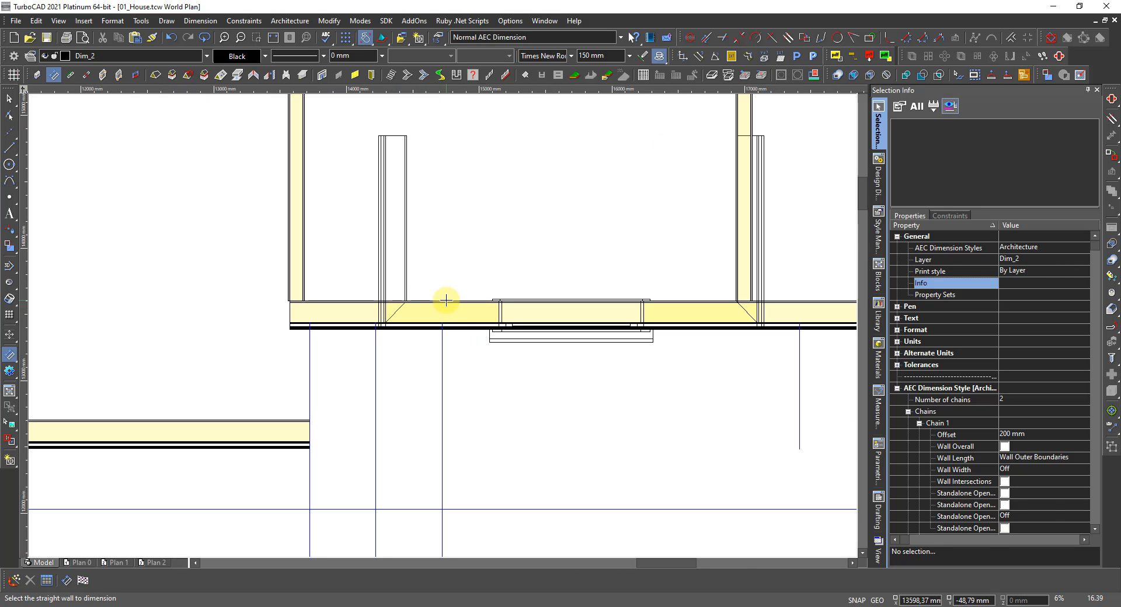
pyautogui.scroll(2, 450, 304)
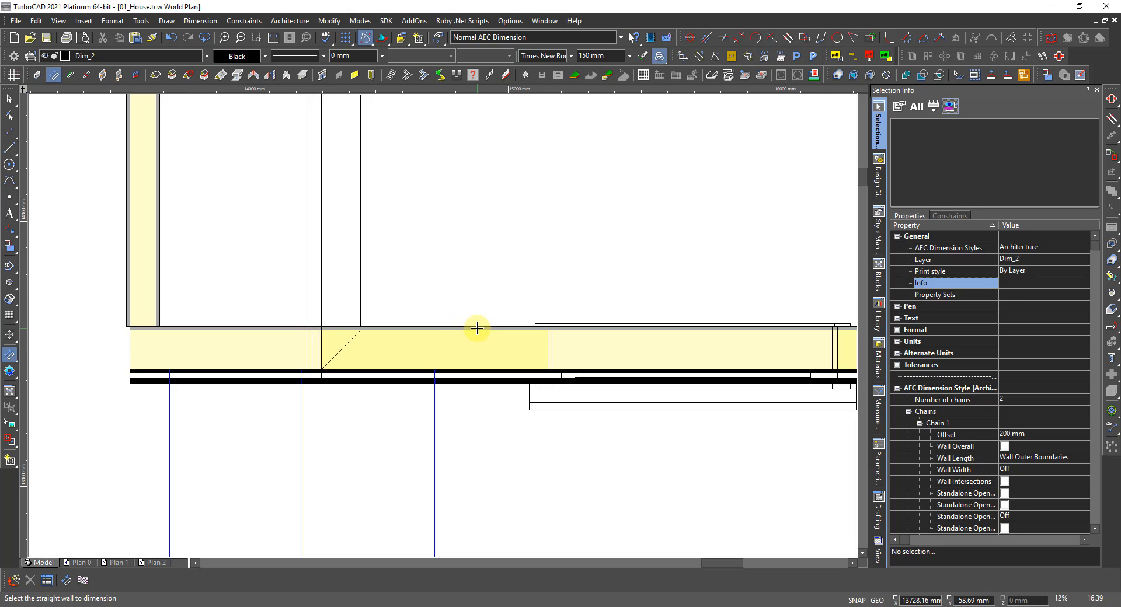
pyautogui.click(477, 328)
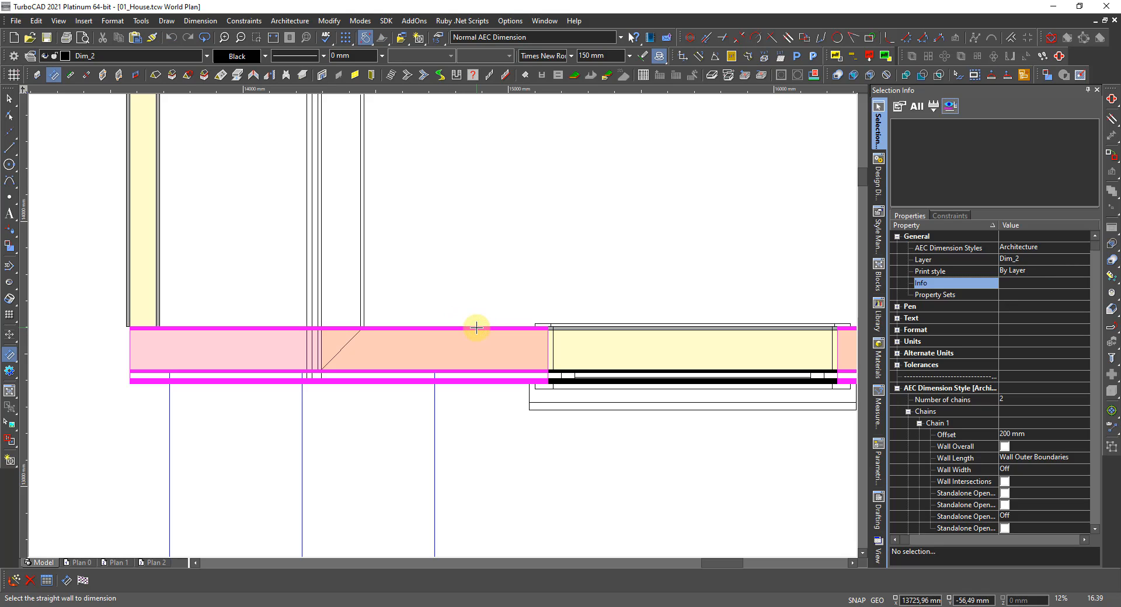
pyautogui.scroll(-2, 443, 325)
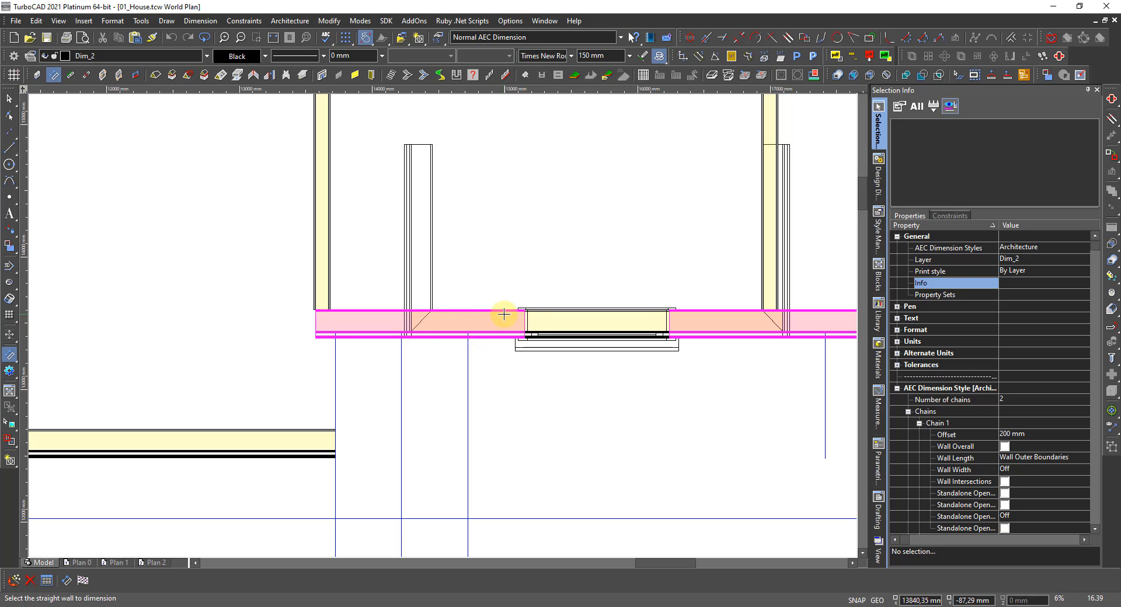
pyautogui.scroll(-4, 418, 322)
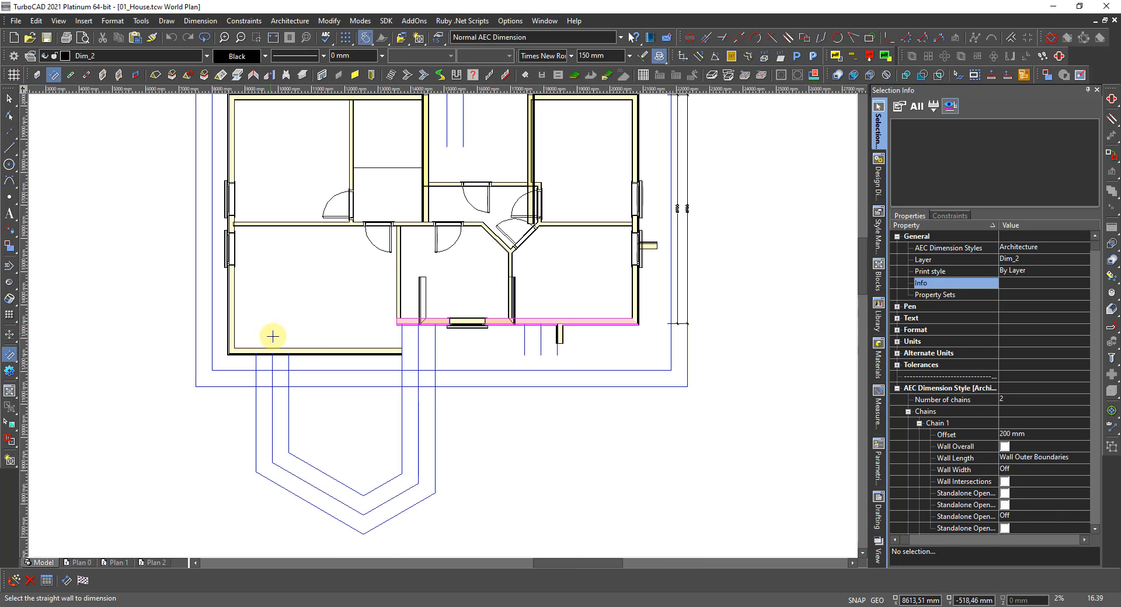
pyautogui.click(312, 351)
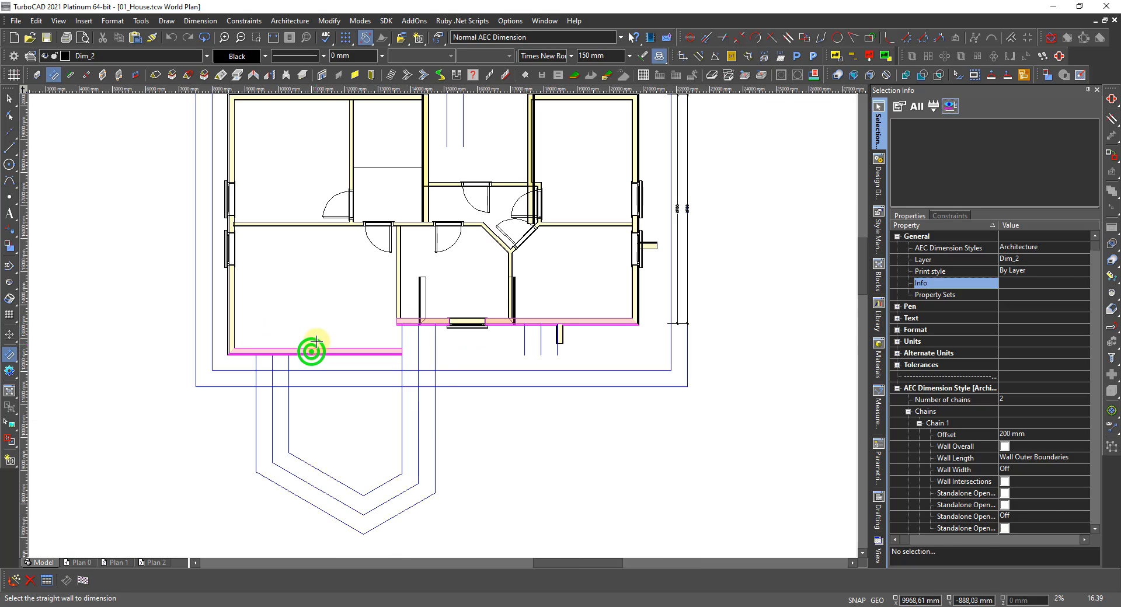
pyautogui.rightClick(316, 330)
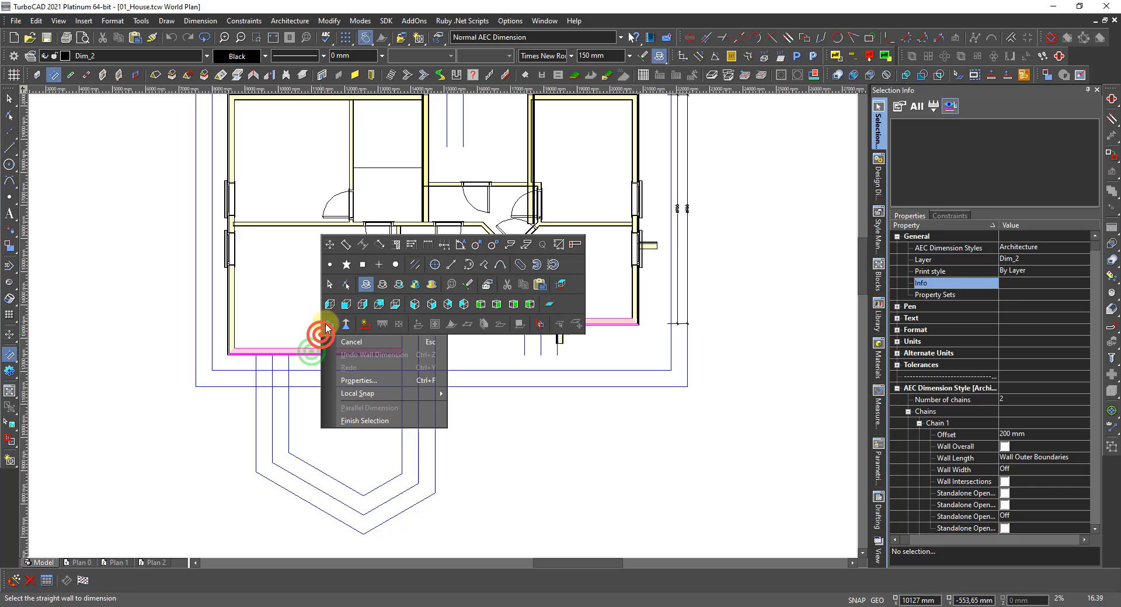
pyautogui.click(363, 423)
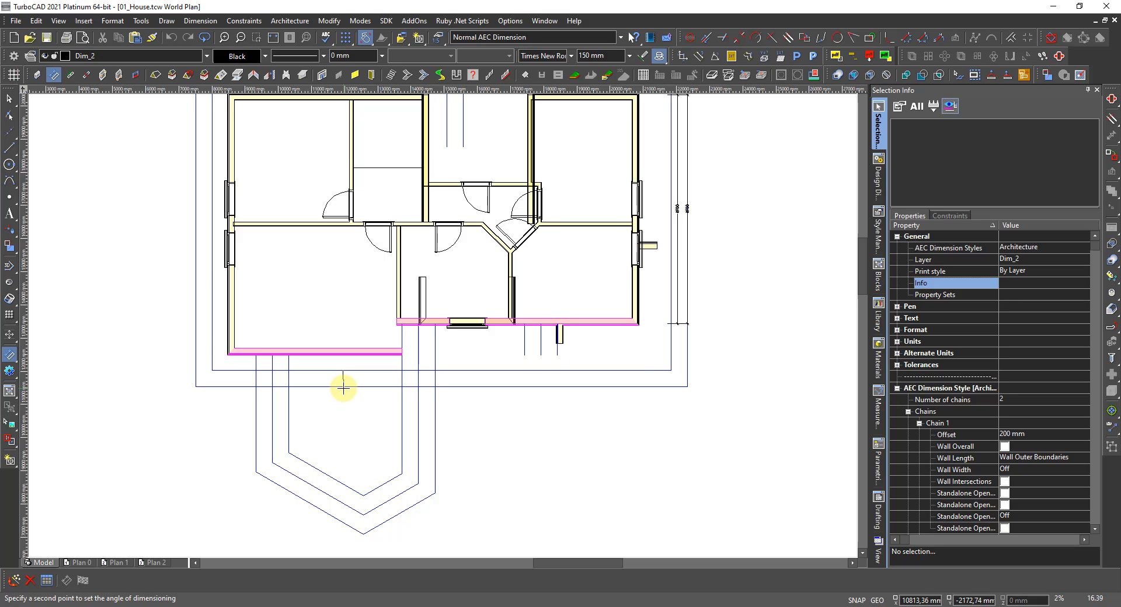
pyautogui.click(343, 388)
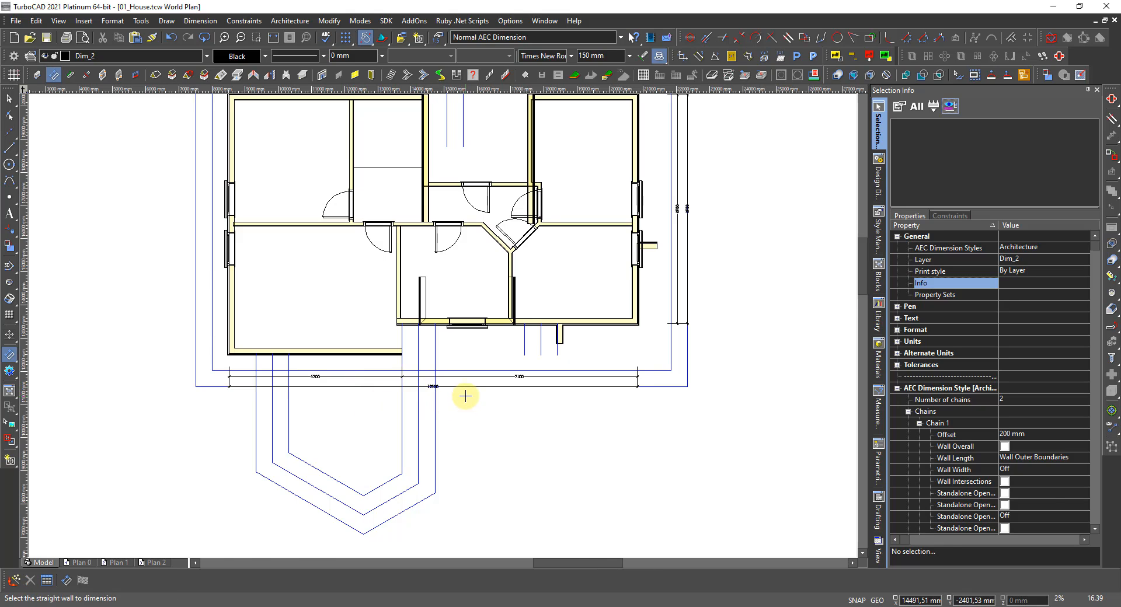
# Leave the wall dimension tool and select the overlapping wall segment around the lower window to examine its extent, then deselect it.
pyautogui.scroll(2, 465, 397)
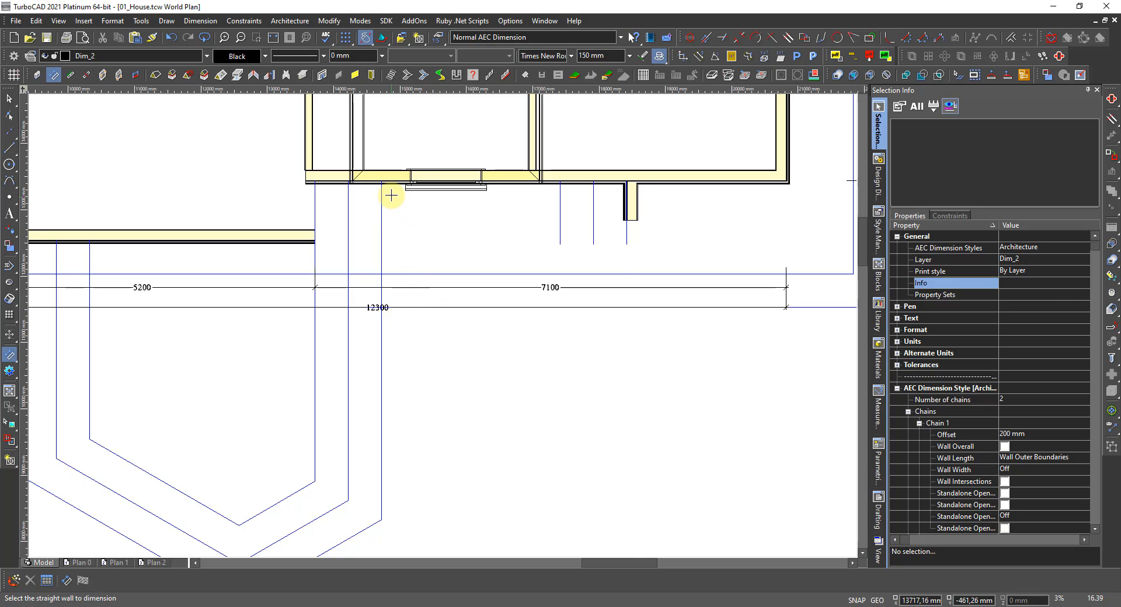
pyautogui.scroll(2, 390, 195)
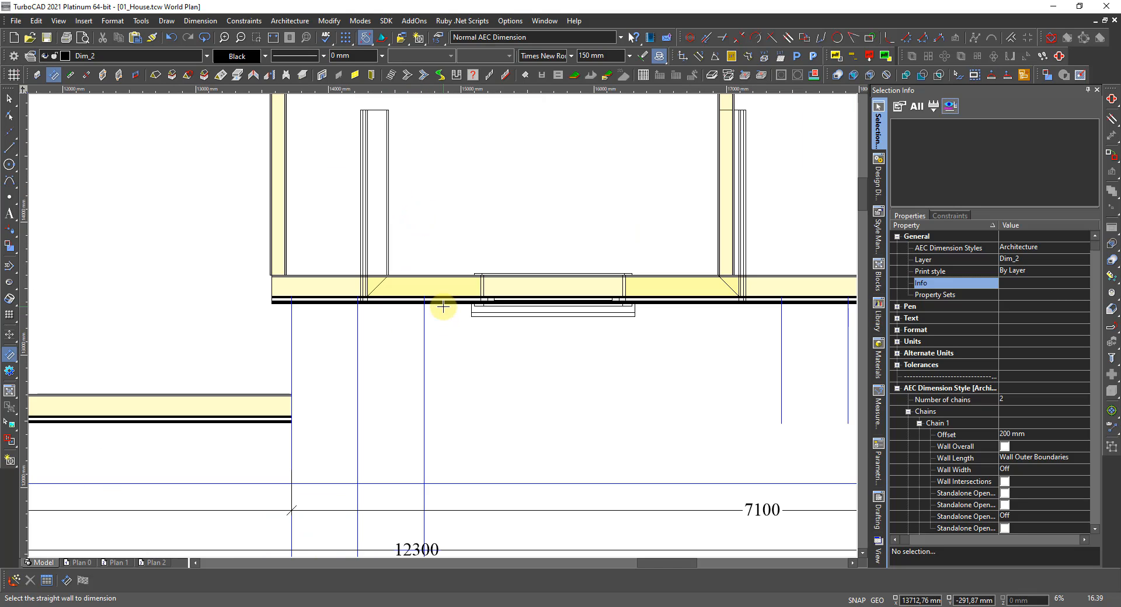
pyautogui.rightClick(520, 347)
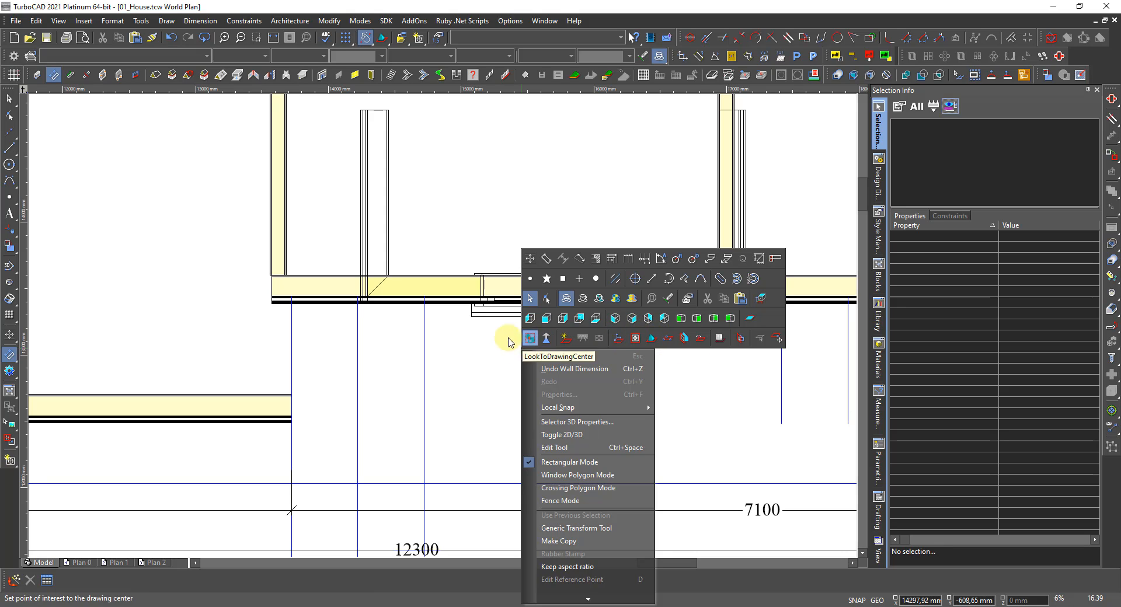
pyautogui.click(479, 369)
pyautogui.click(462, 281)
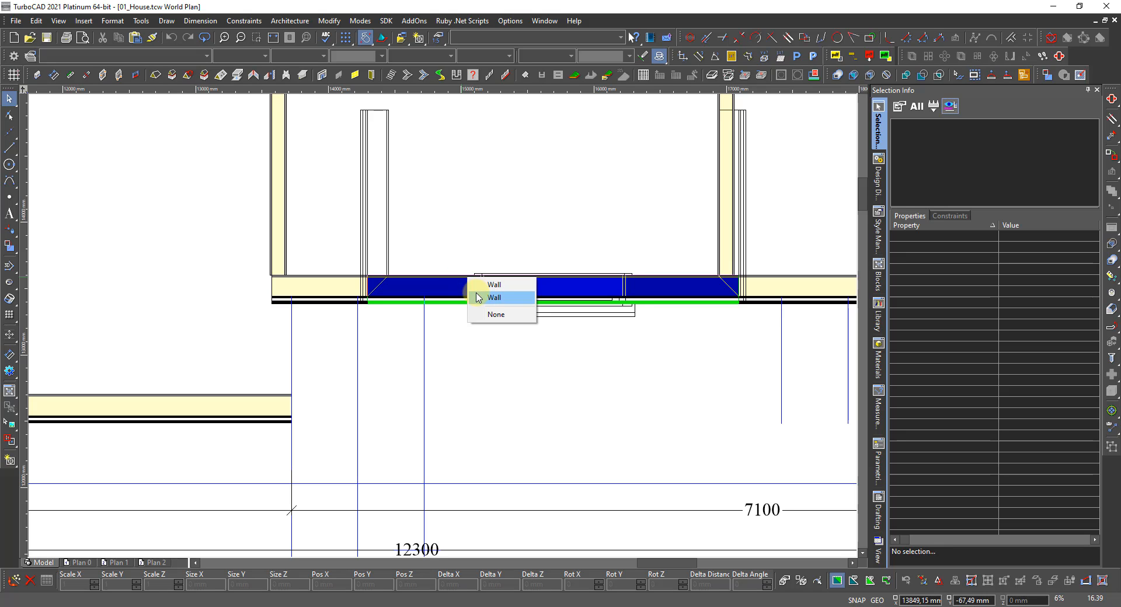
pyautogui.click(477, 298)
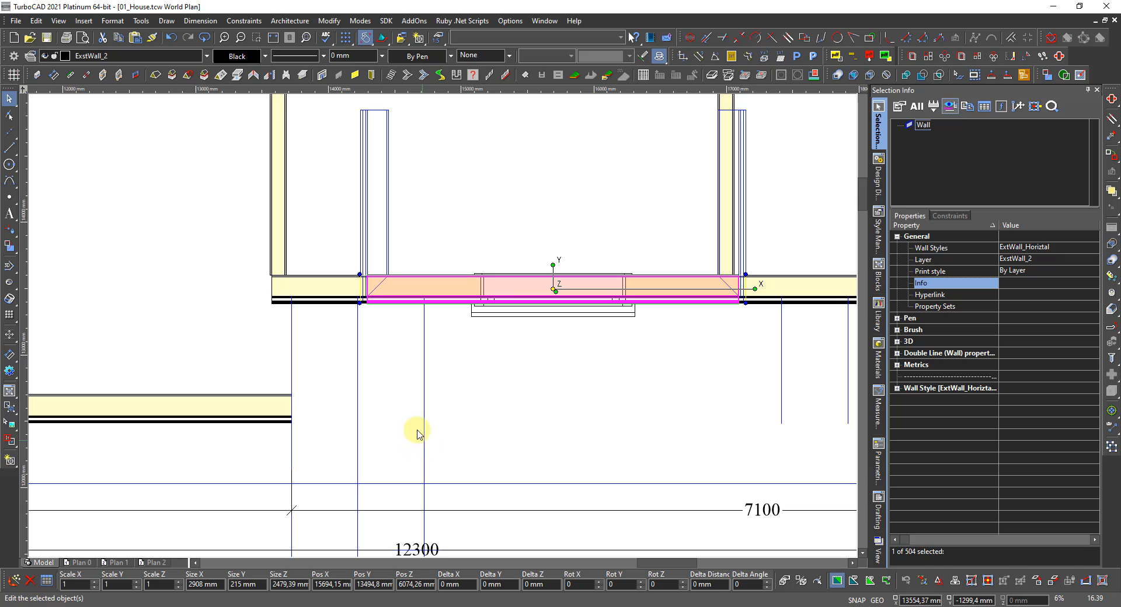
pyautogui.scroll(-2, 467, 380)
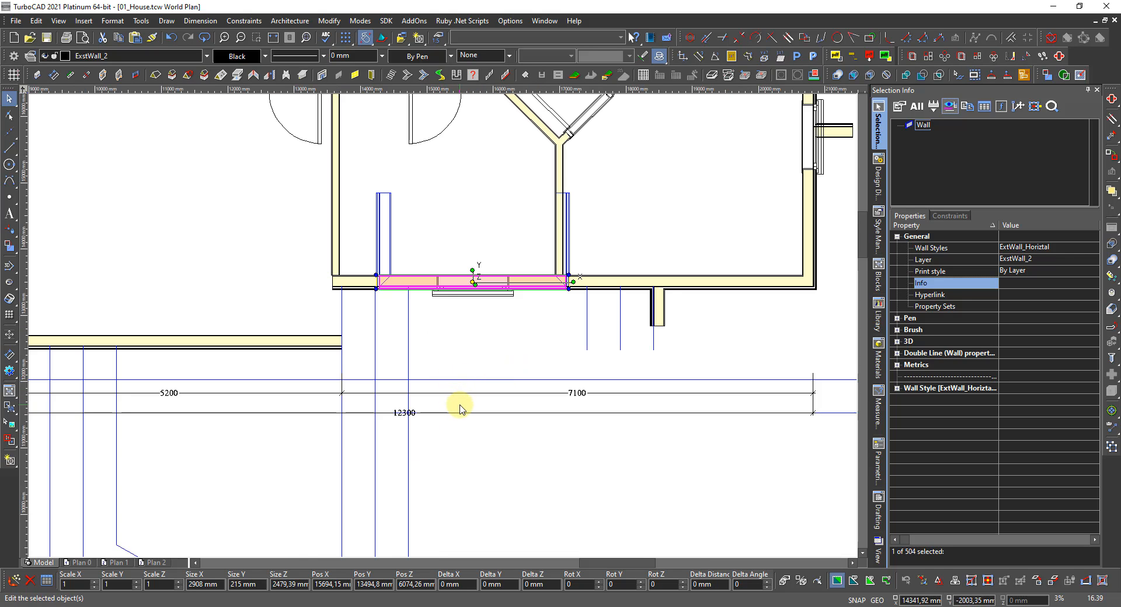
pyautogui.scroll(2, 450, 362)
pyautogui.scroll(-2, 443, 292)
pyautogui.scroll(2, 446, 260)
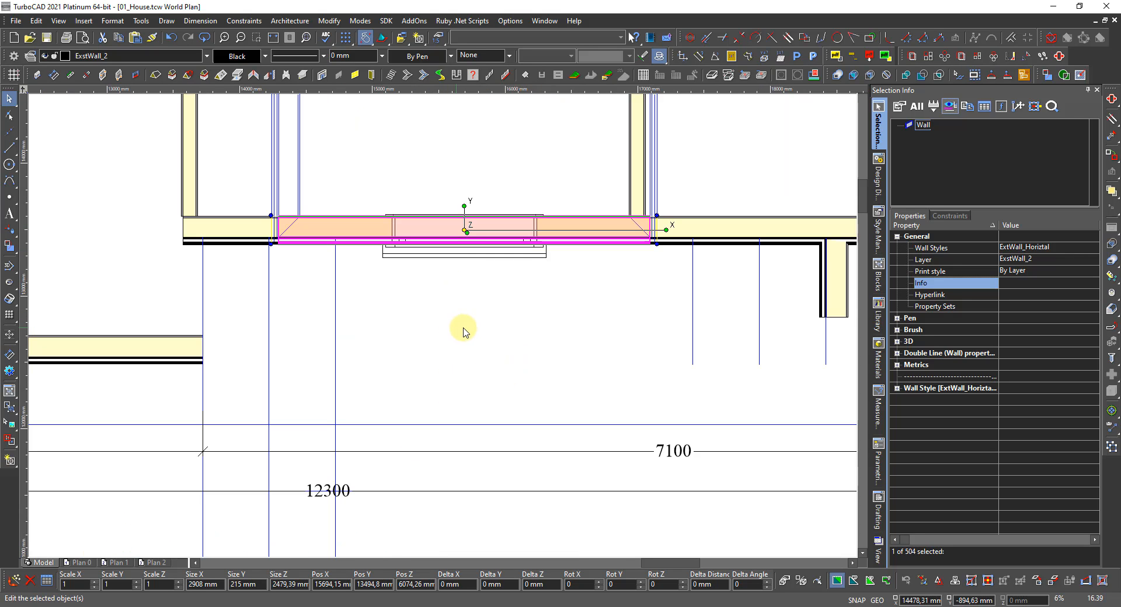
pyautogui.click(464, 330)
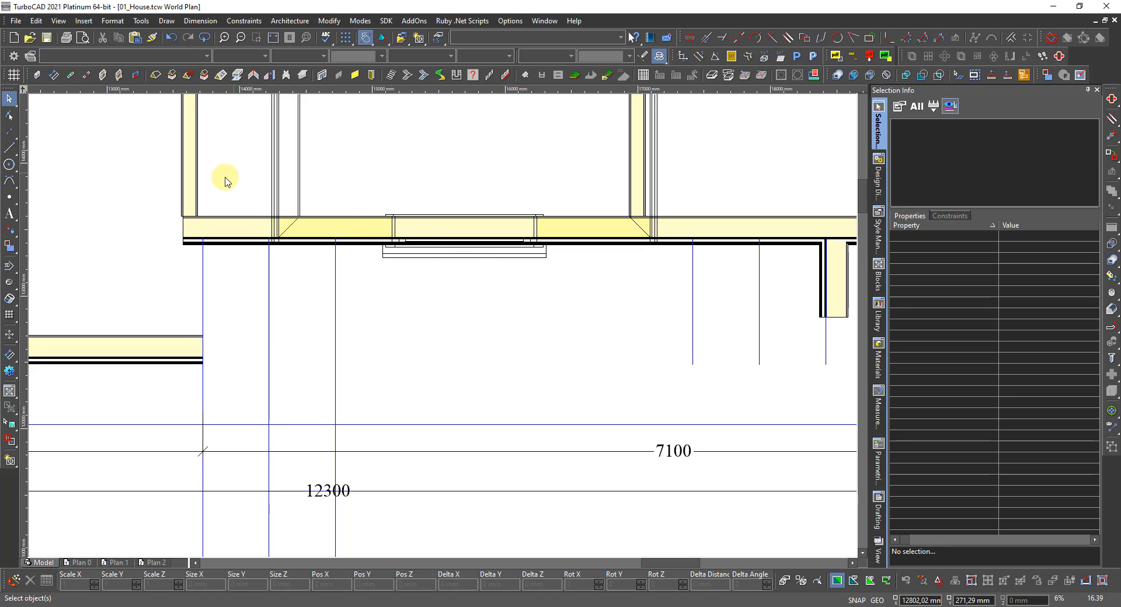
# Try picking the lower exterior wall around the window with the wall dimension tool, then cancel the dimensioning.
pyautogui.click(51, 75)
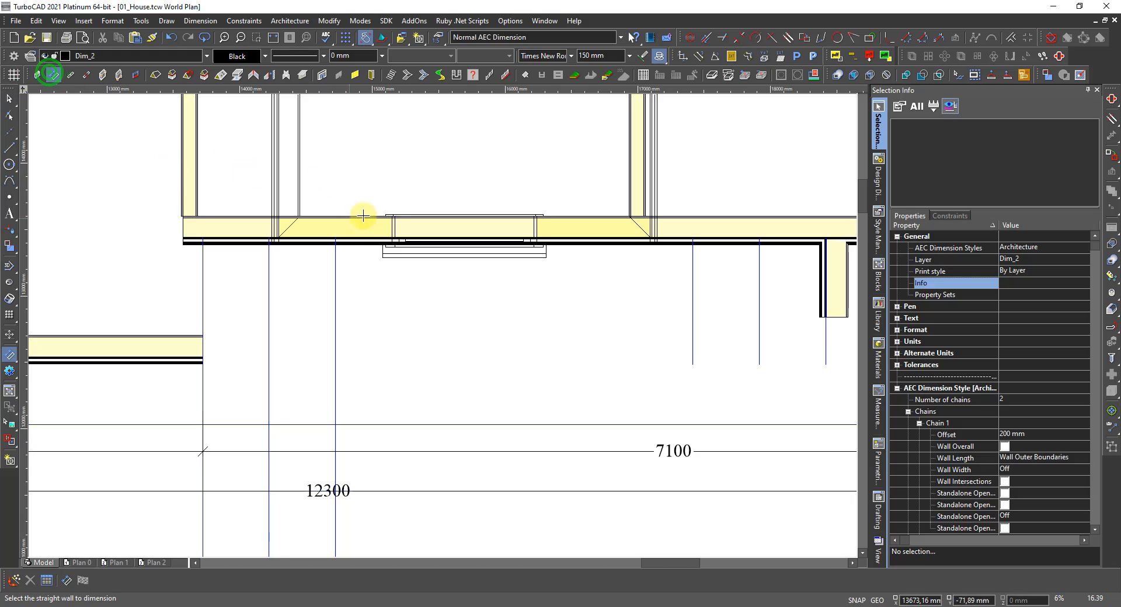
pyautogui.click(361, 217)
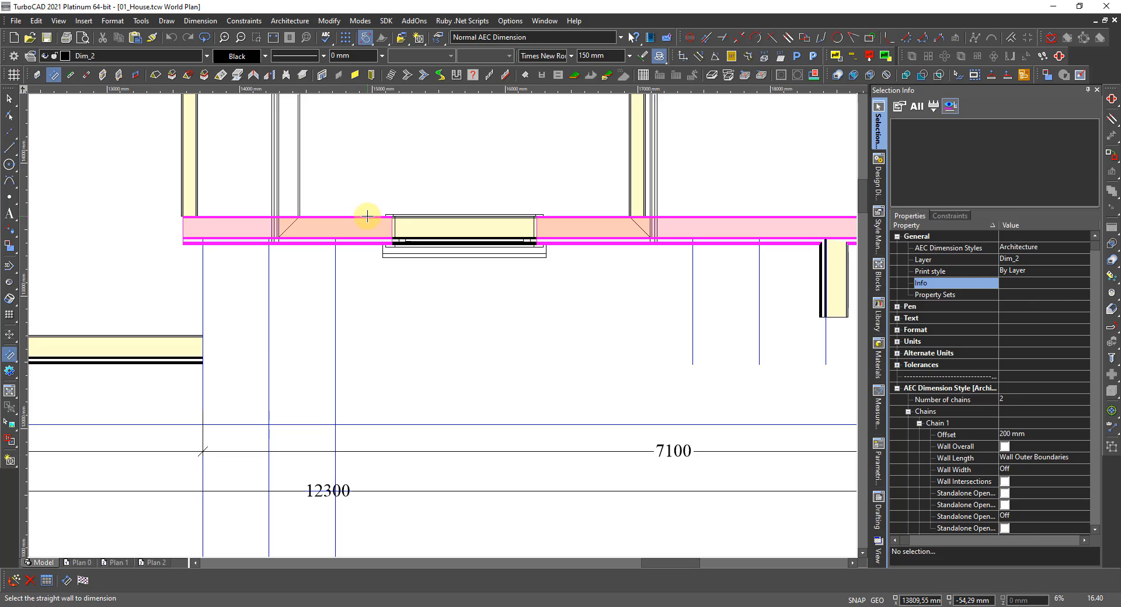
pyautogui.click(367, 220)
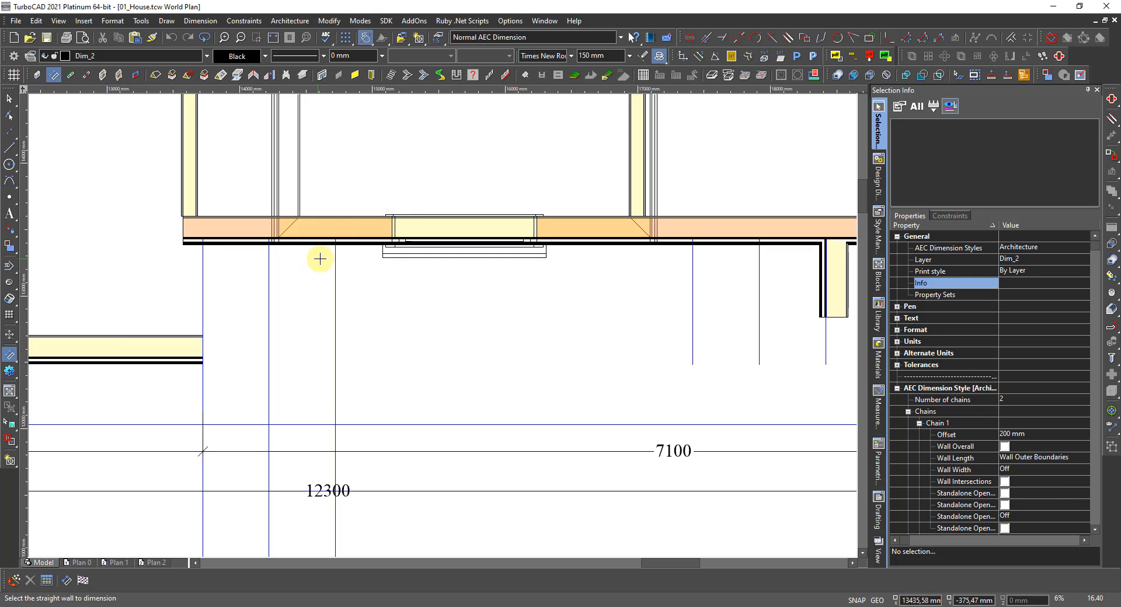
pyautogui.scroll(-3, 320, 258)
pyautogui.scroll(2, 440, 325)
pyautogui.scroll(-2, 440, 325)
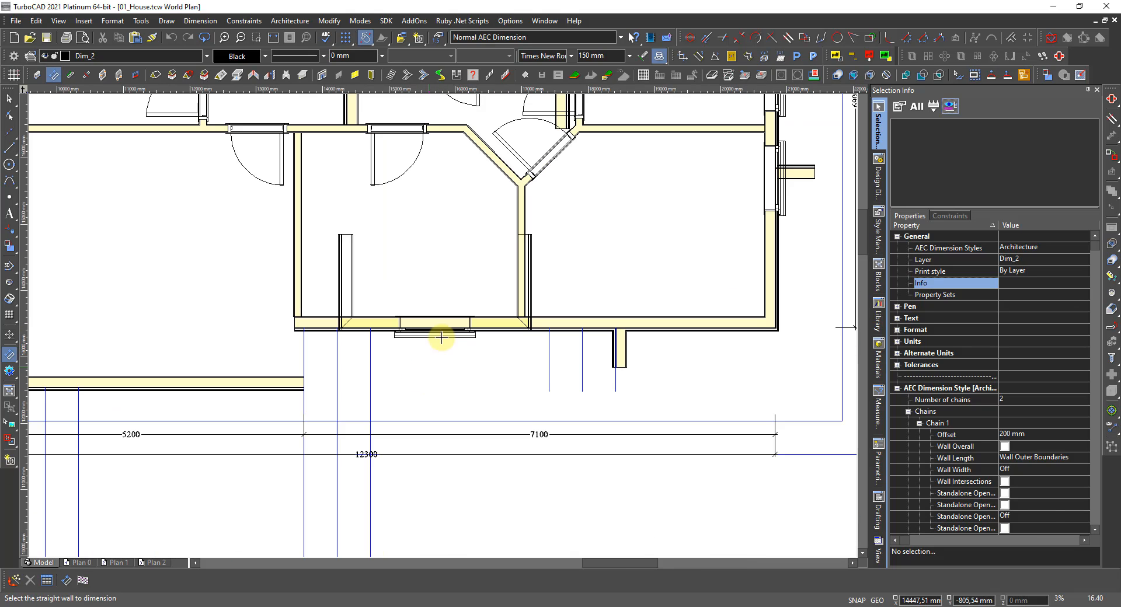
pyautogui.click(433, 320)
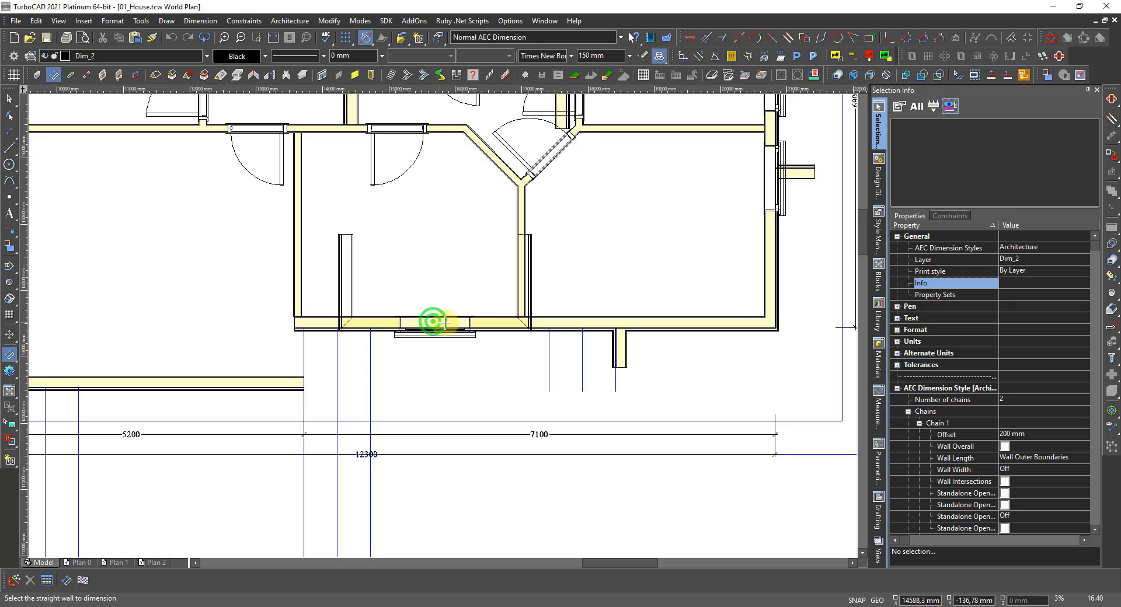
pyautogui.click(492, 322)
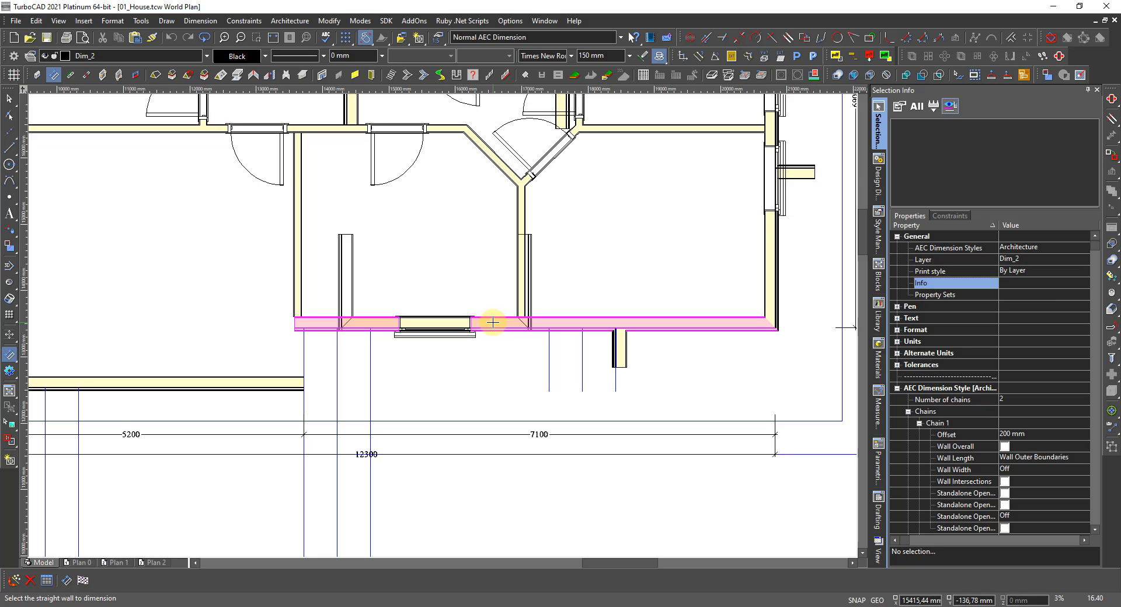
pyautogui.press('Escape')
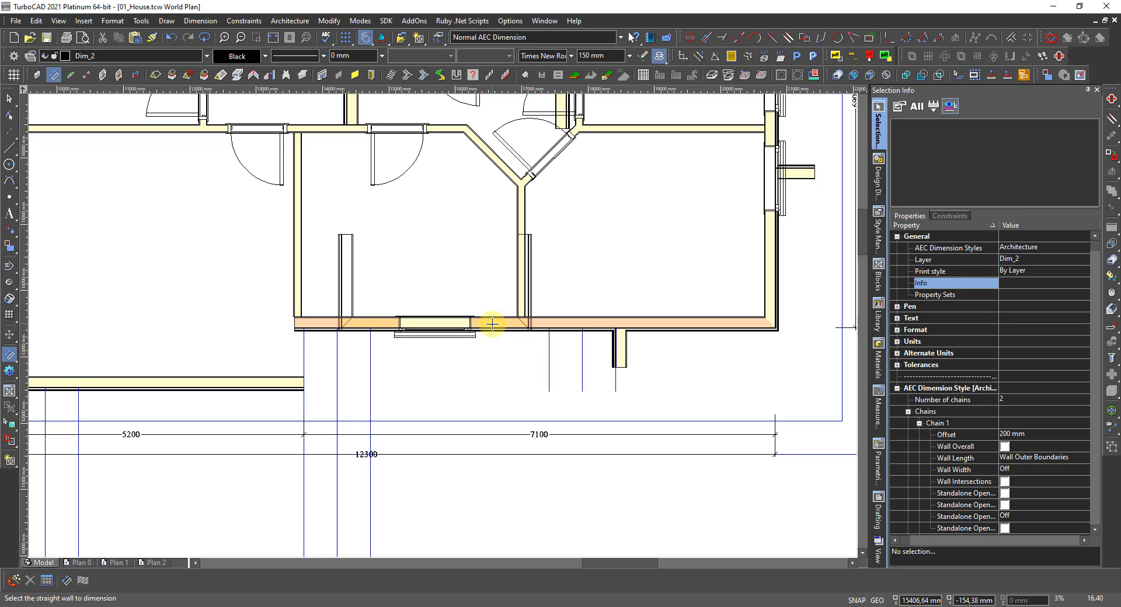
pyautogui.press('Escape')
pyautogui.scroll(-5, 458, 350)
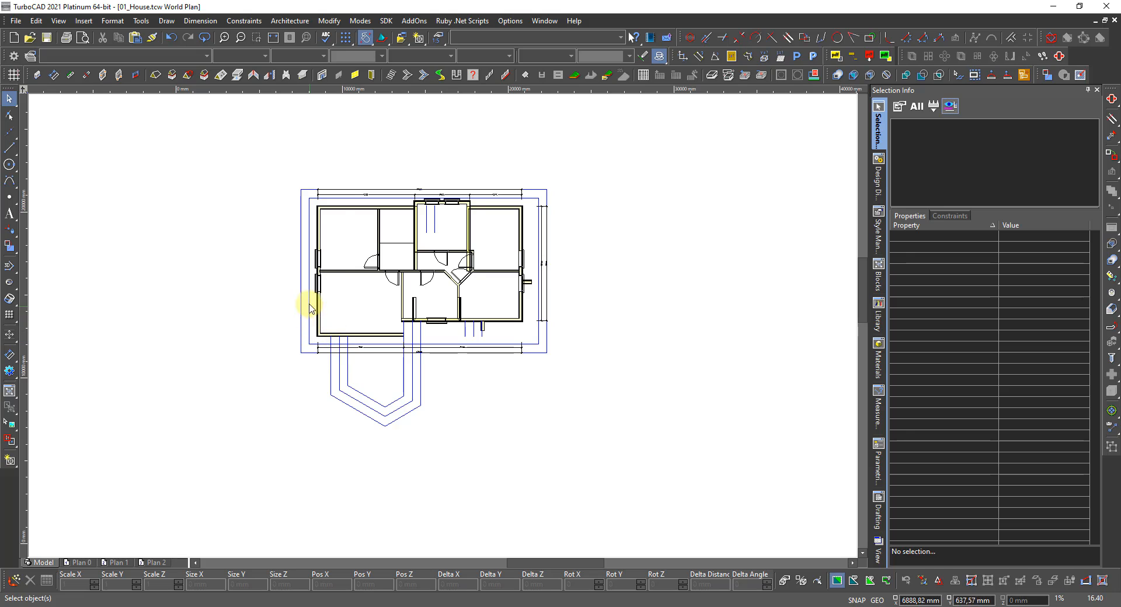
pyautogui.scroll(2, 275, 257)
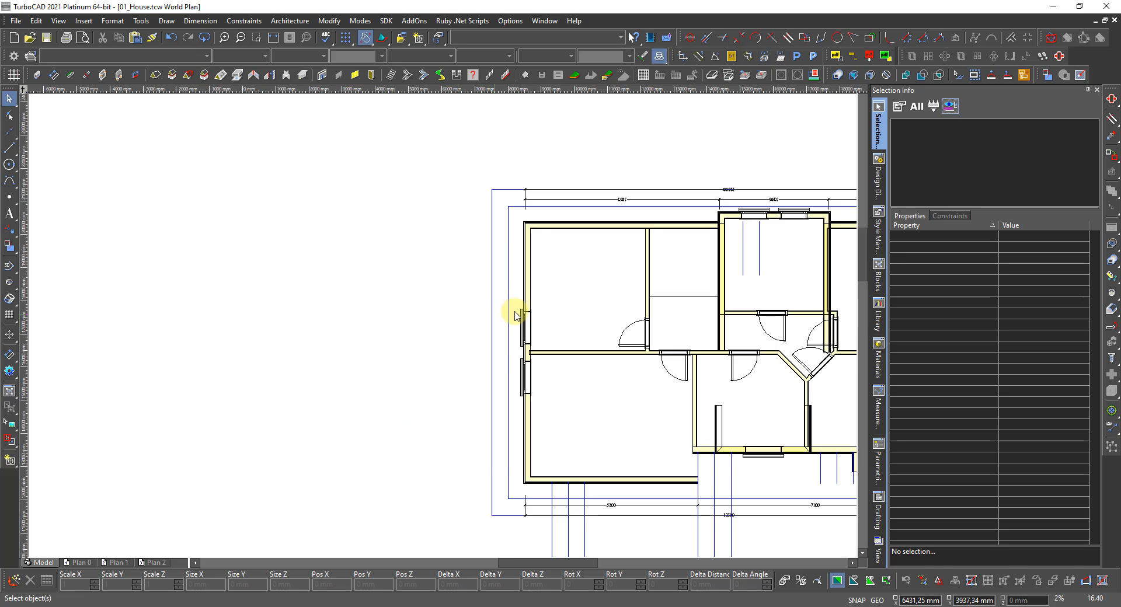
pyautogui.click(53, 78)
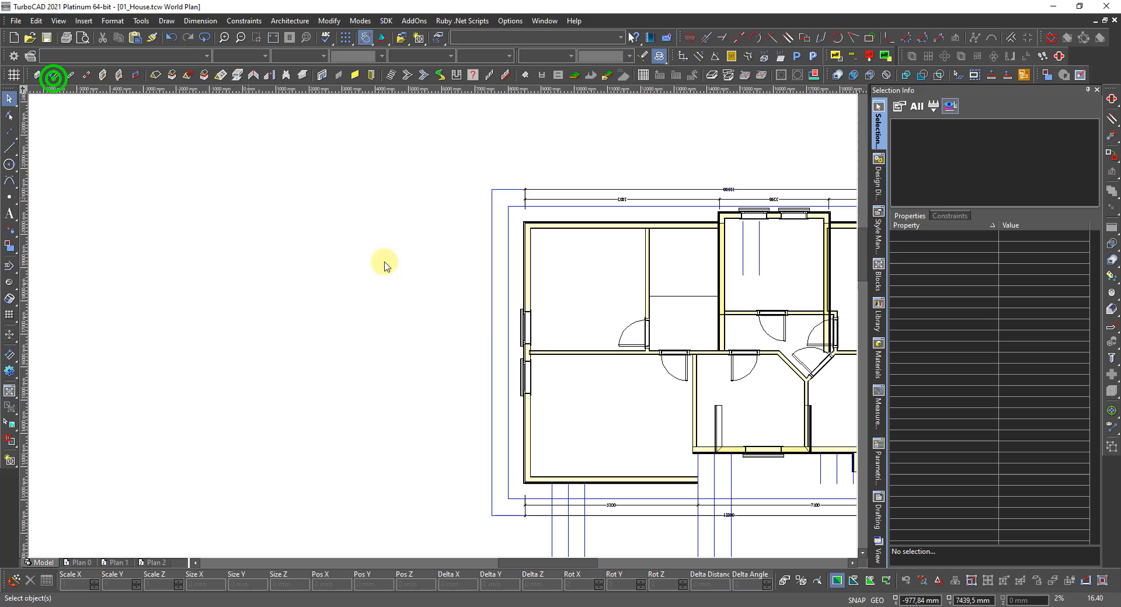
pyautogui.click(526, 276)
pyautogui.click(540, 278)
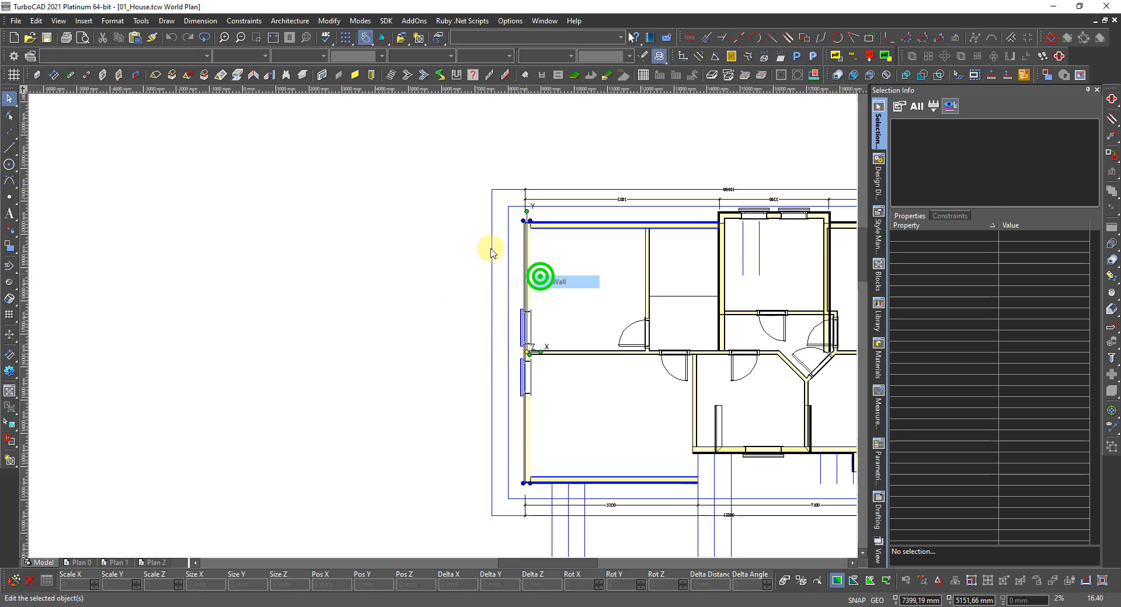
pyautogui.scroll(2, 508, 283)
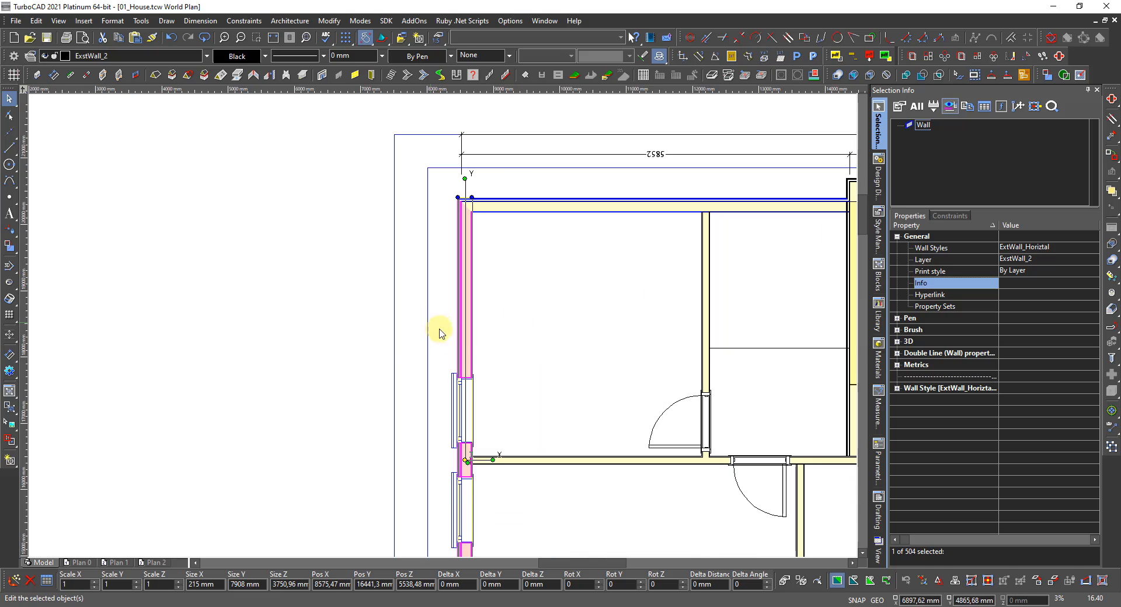
pyautogui.press('Escape')
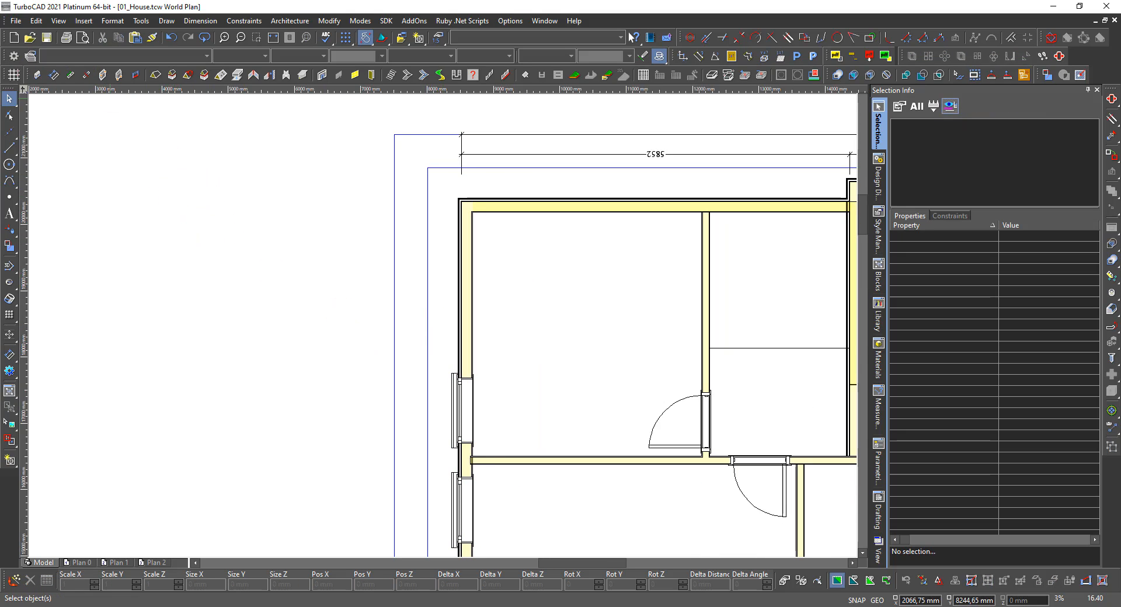
pyautogui.click(50, 77)
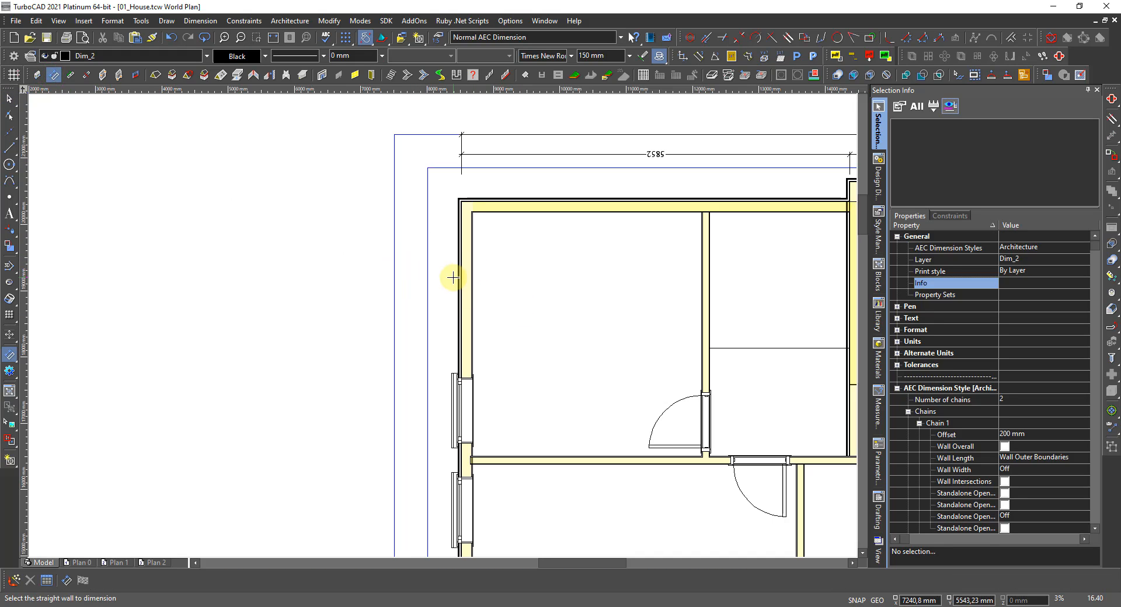
pyautogui.click(465, 282)
pyautogui.scroll(-5, 442, 323)
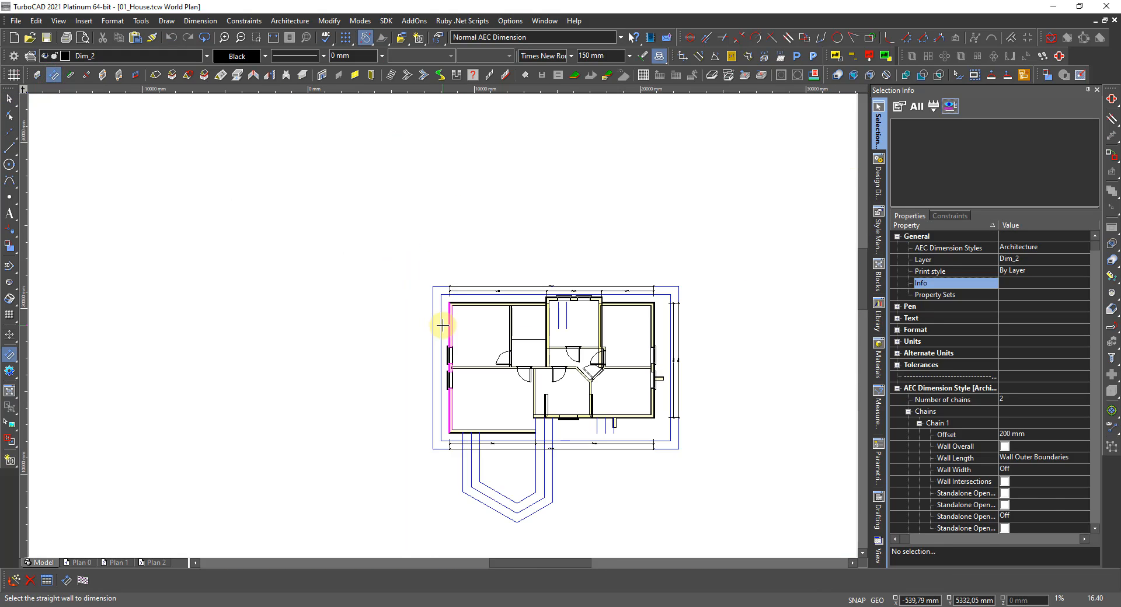
pyautogui.scroll(5, 442, 324)
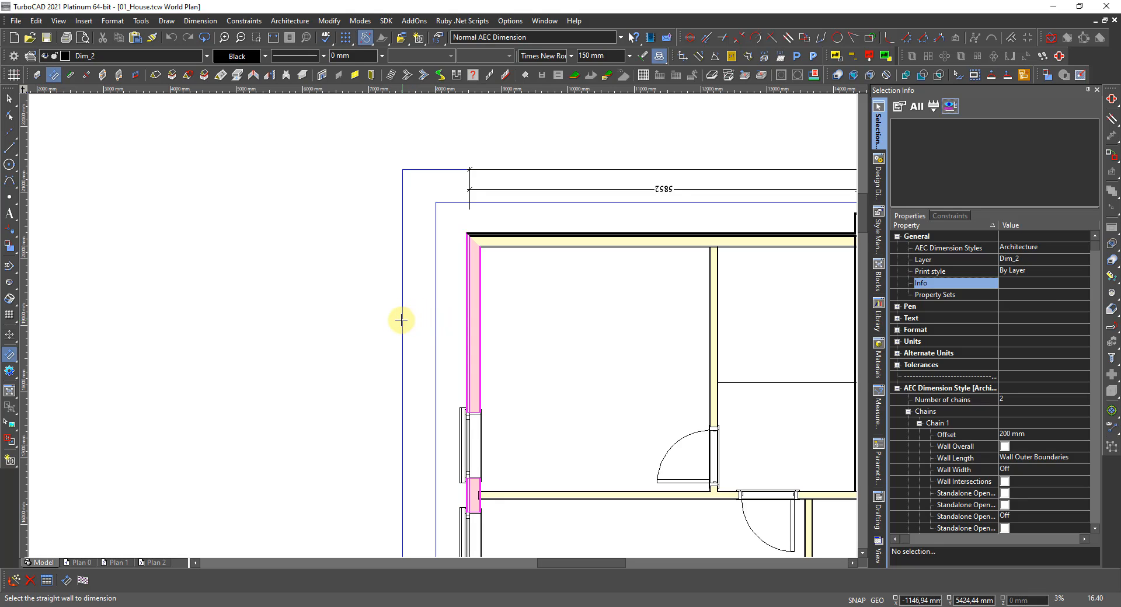
pyautogui.press('Escape')
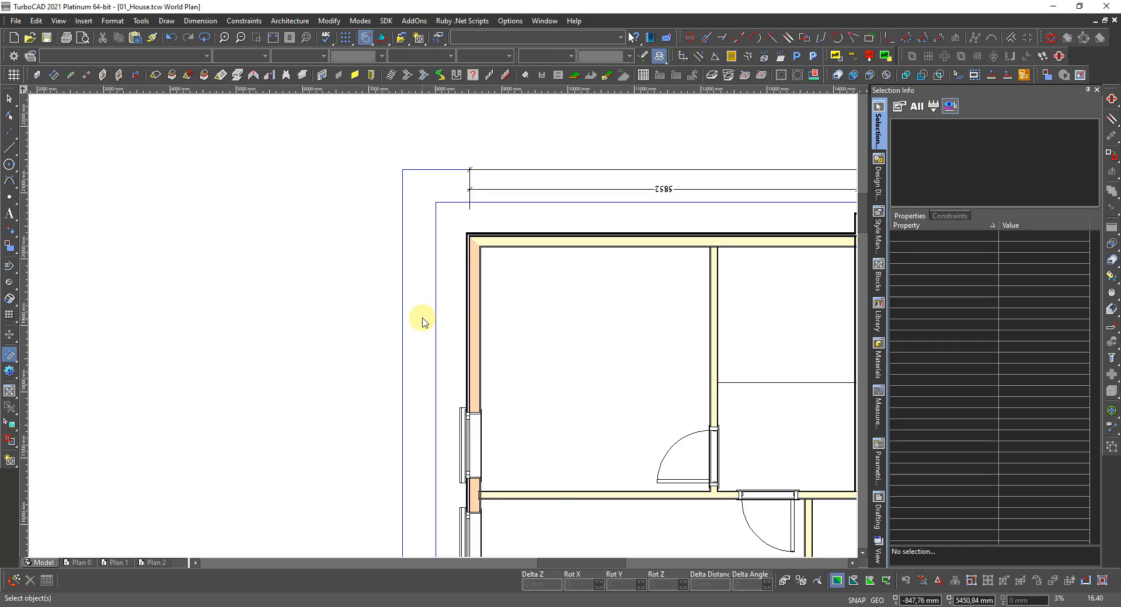
# Set the workplane from the left exterior wall and dimension that wall with the wall dimension tool, placing the chains by the guide lines beside it.
pyautogui.rightClick(424, 322)
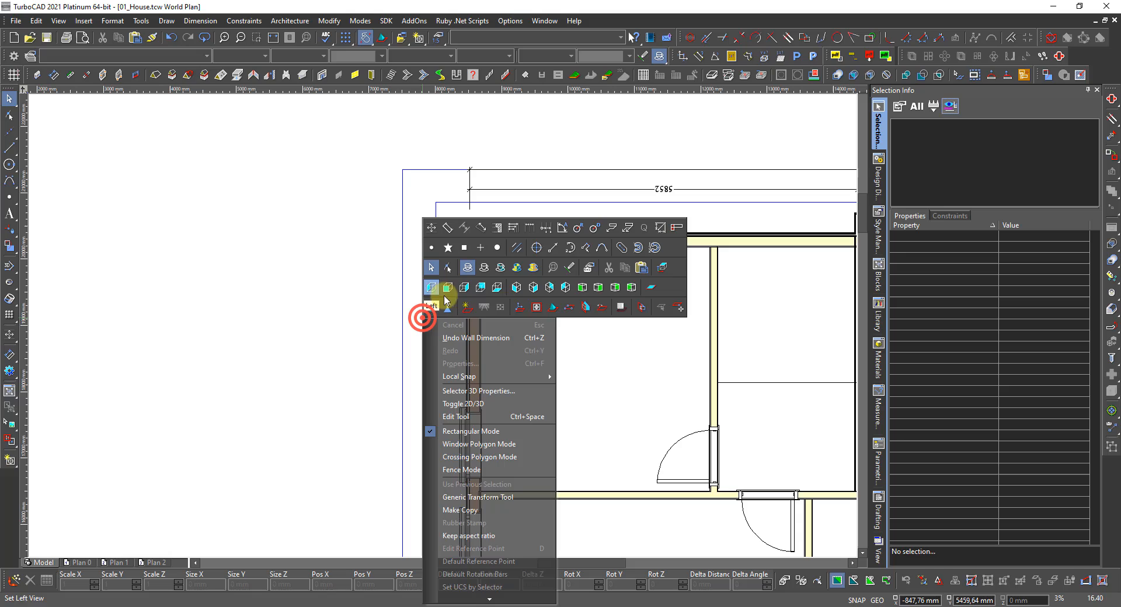
pyautogui.click(553, 310)
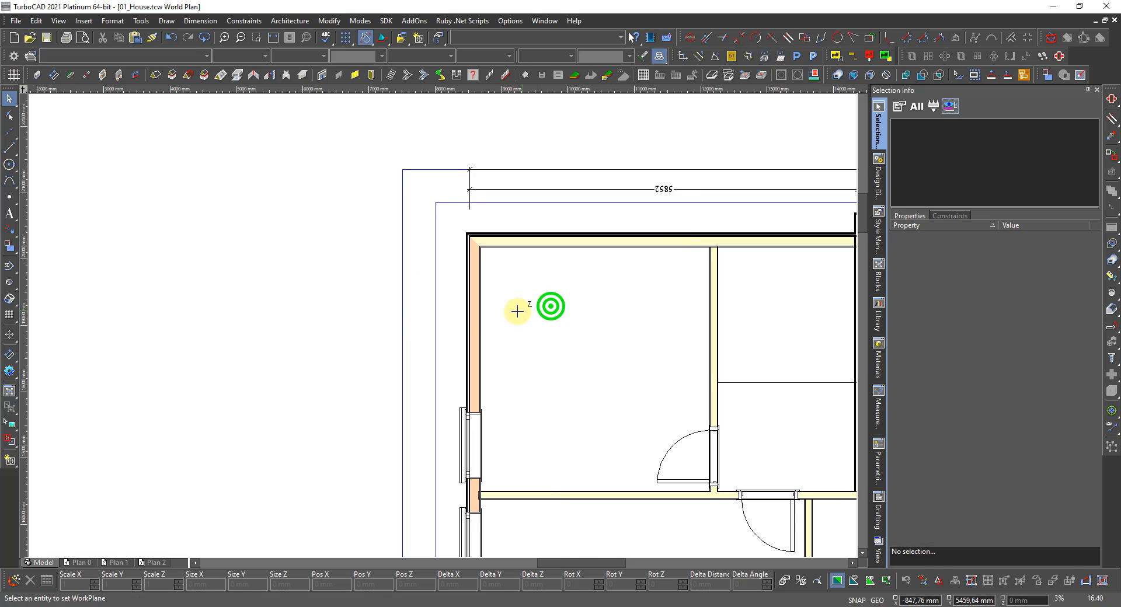
pyautogui.click(479, 327)
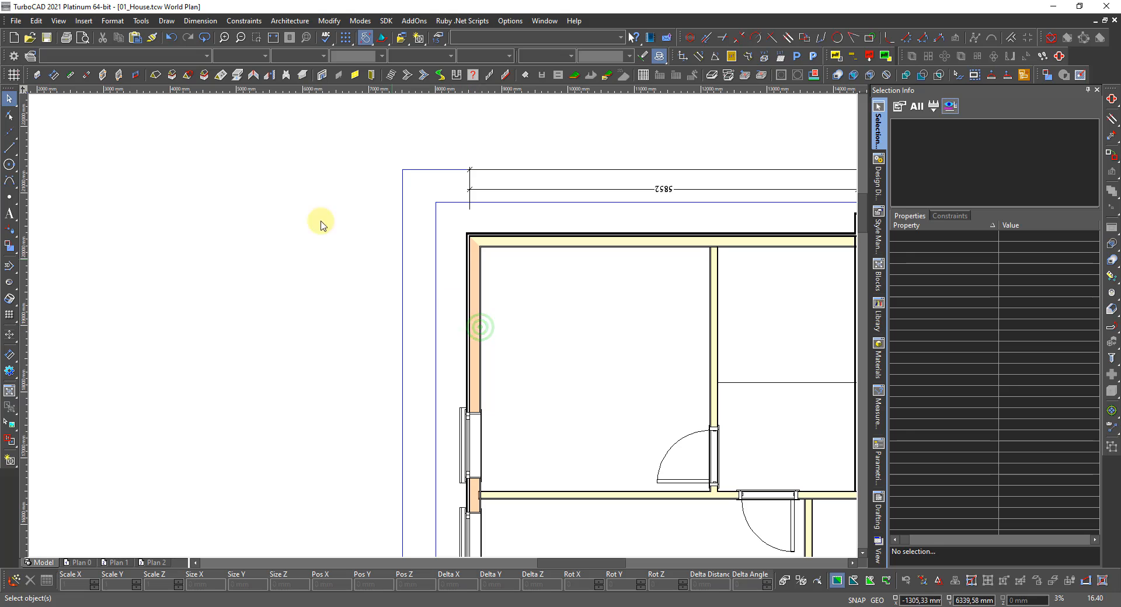
pyautogui.click(53, 75)
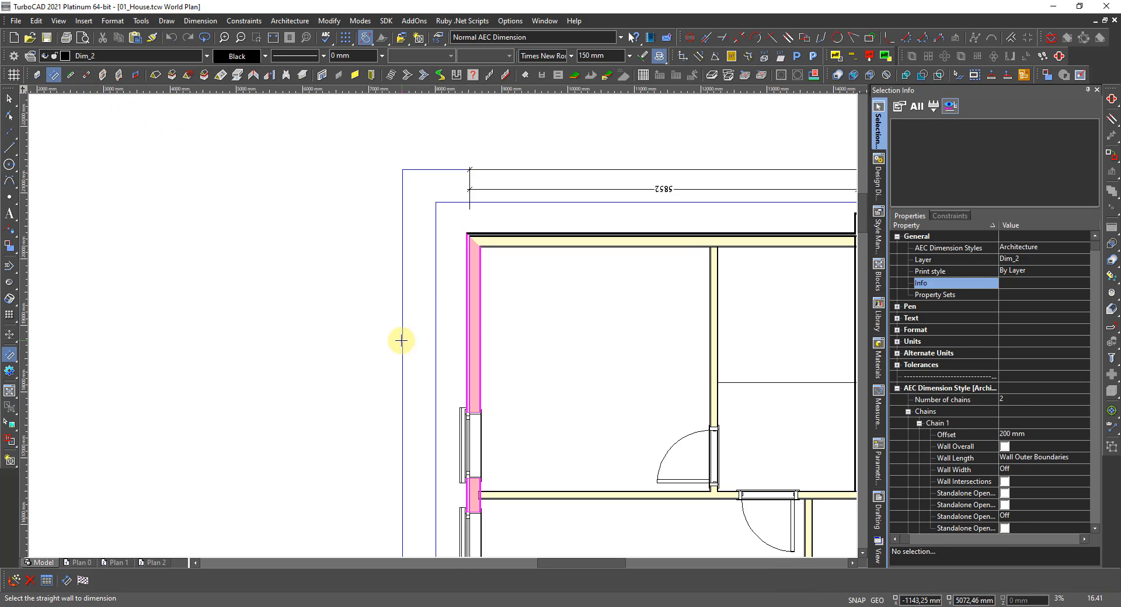
pyautogui.scroll(-5, 401, 340)
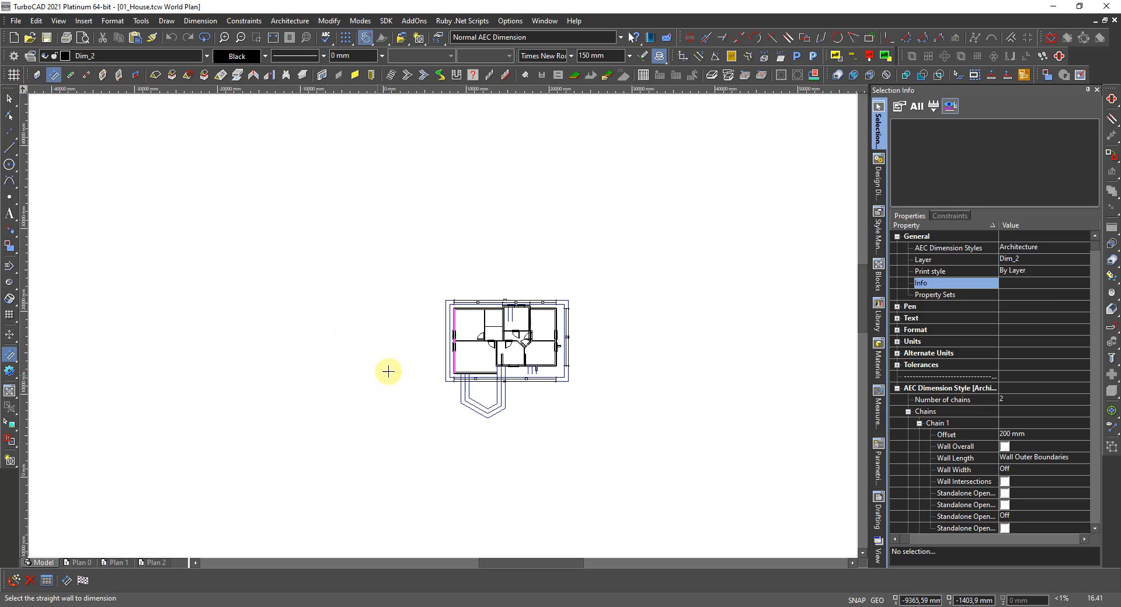
pyautogui.scroll(3, 390, 371)
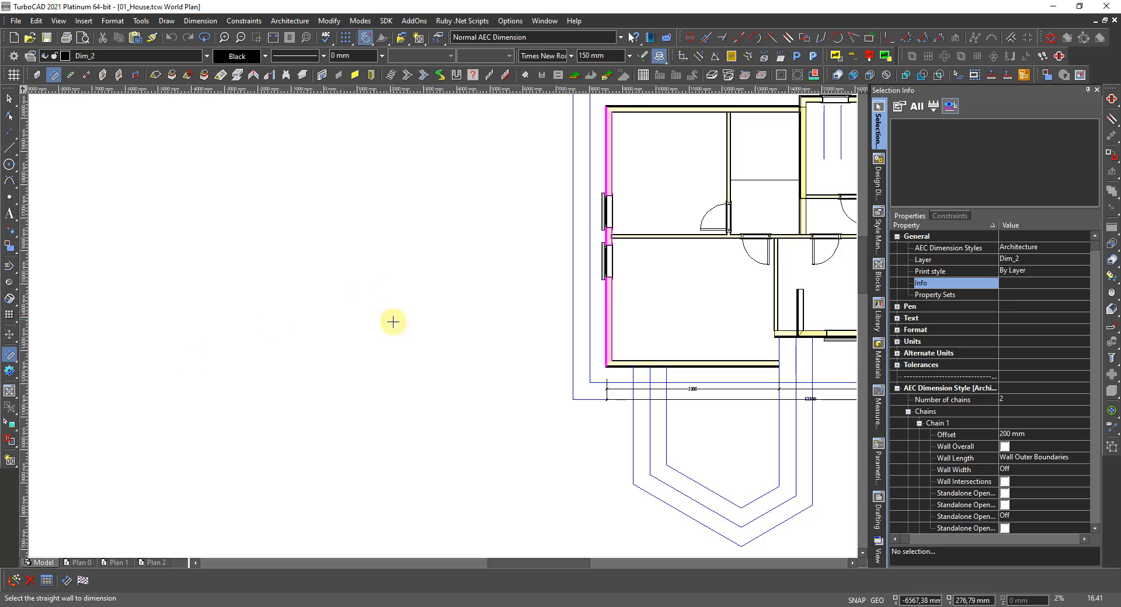
pyautogui.click(67, 581)
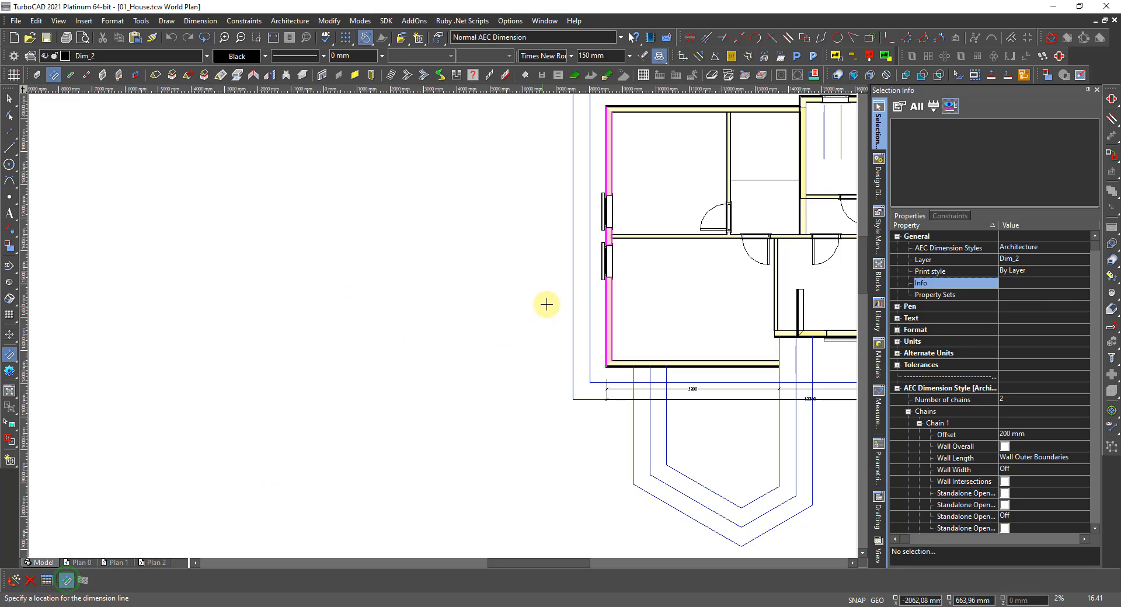
pyautogui.scroll(3, 596, 270)
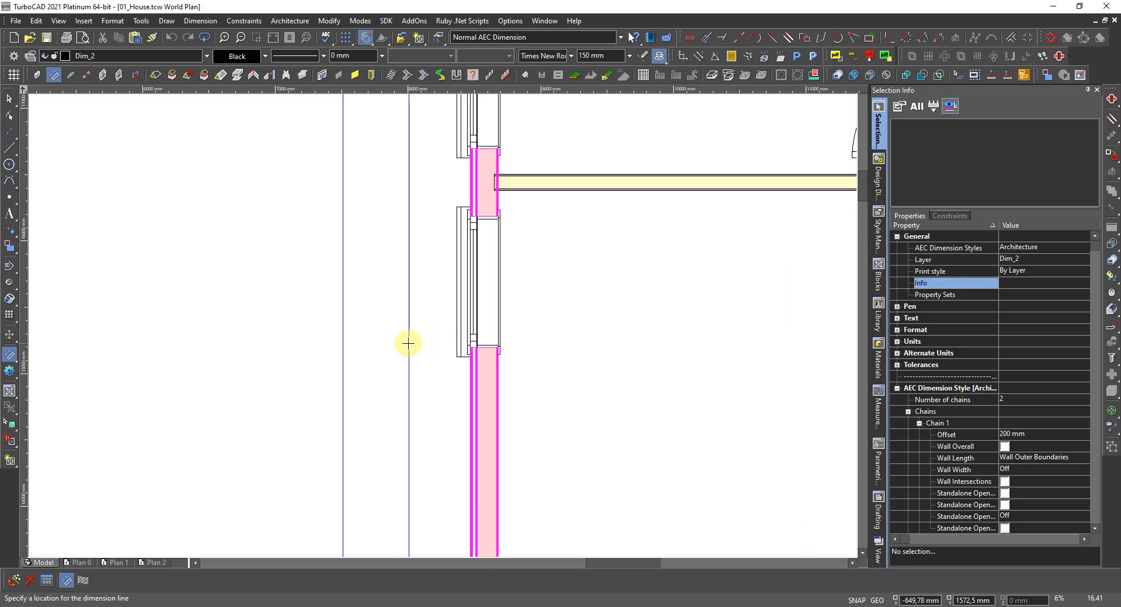
pyautogui.click(408, 343)
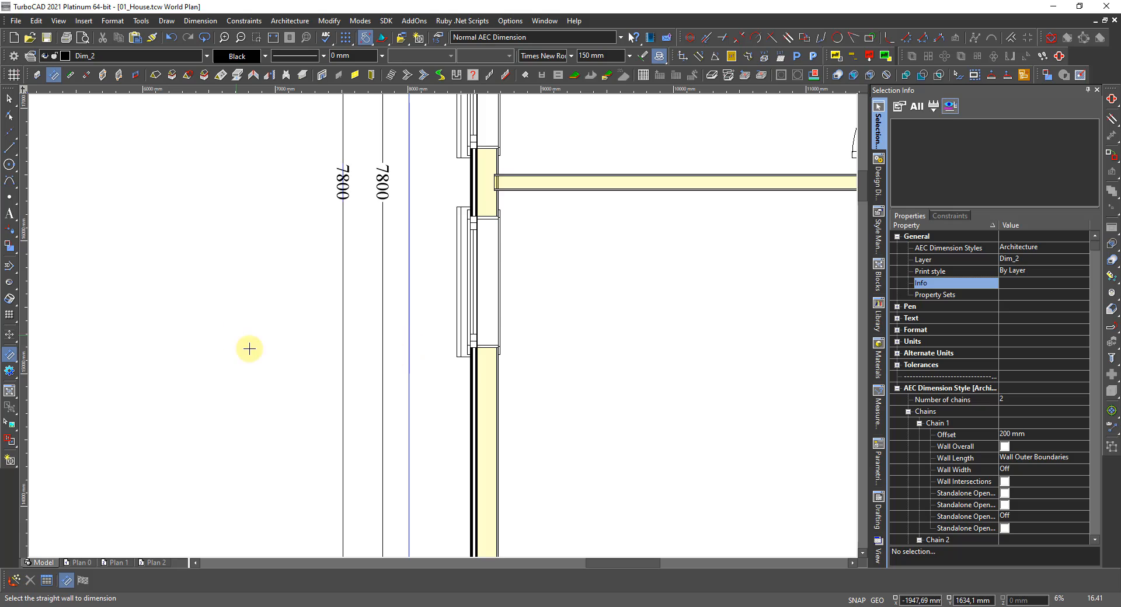
pyautogui.scroll(-3, 90, 351)
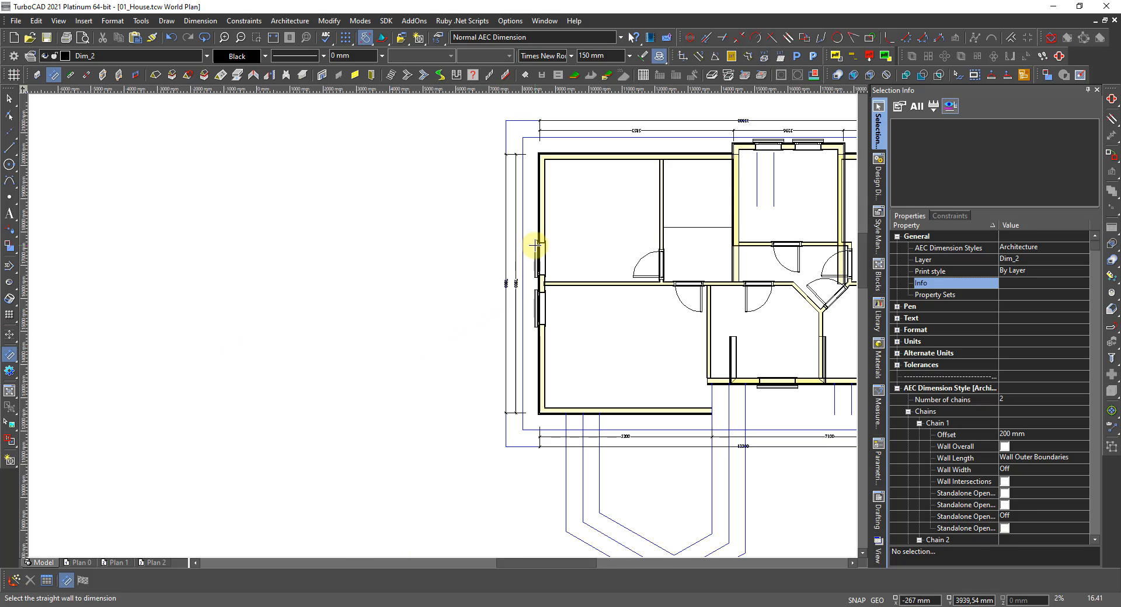
pyautogui.scroll(3, 523, 178)
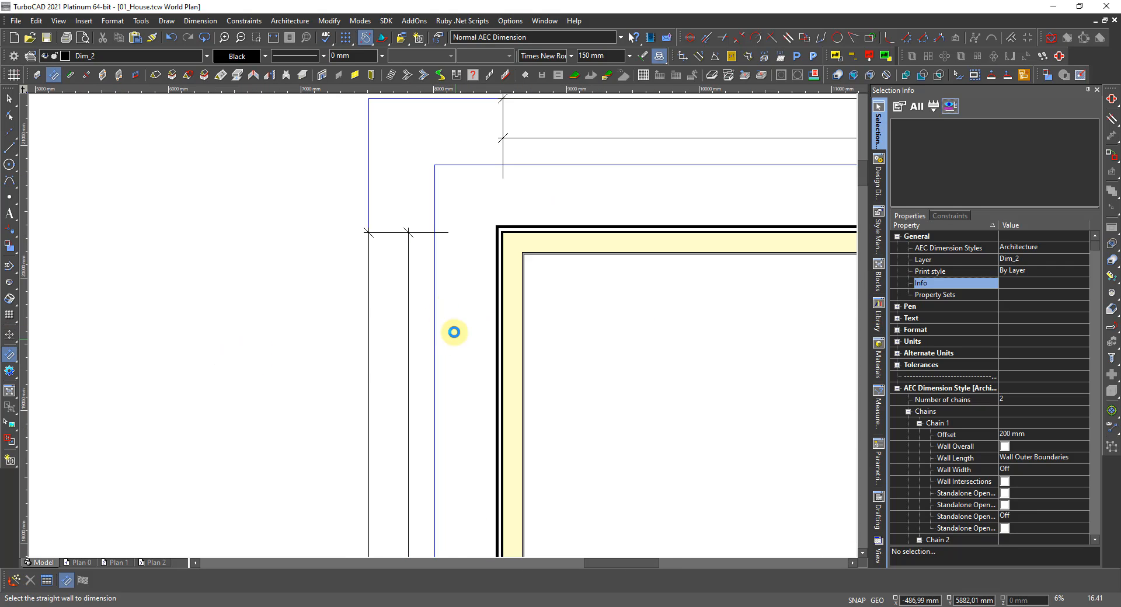
pyautogui.press('Escape')
# Hide the DimBase layer so the dimension guide lines are not shown around the second-floor plan.
pyautogui.scroll(-3, 455, 332)
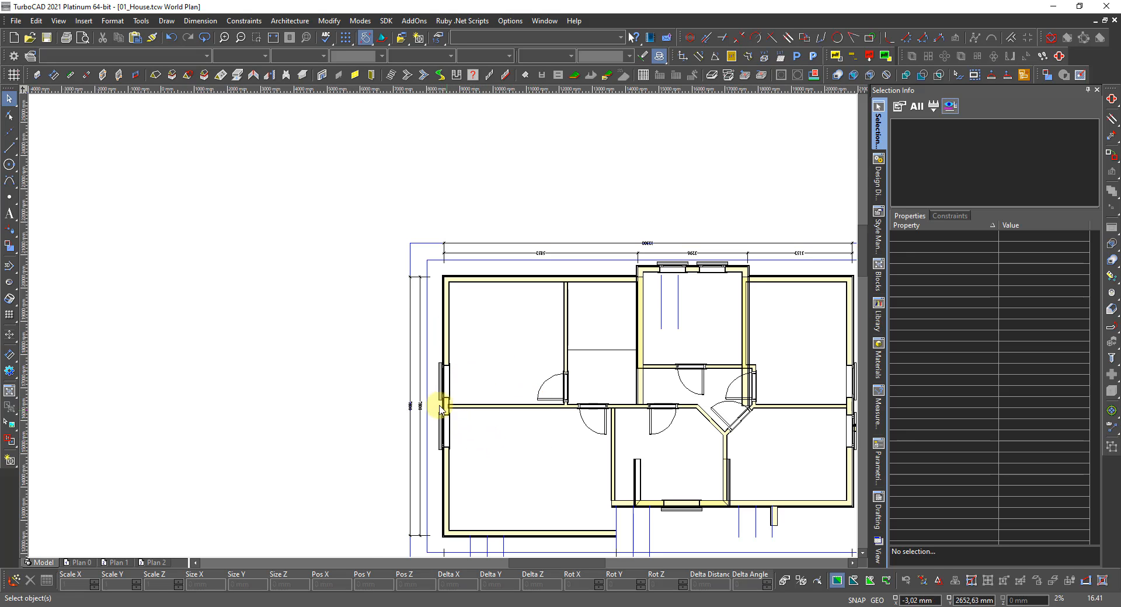
pyautogui.scroll(2, 421, 418)
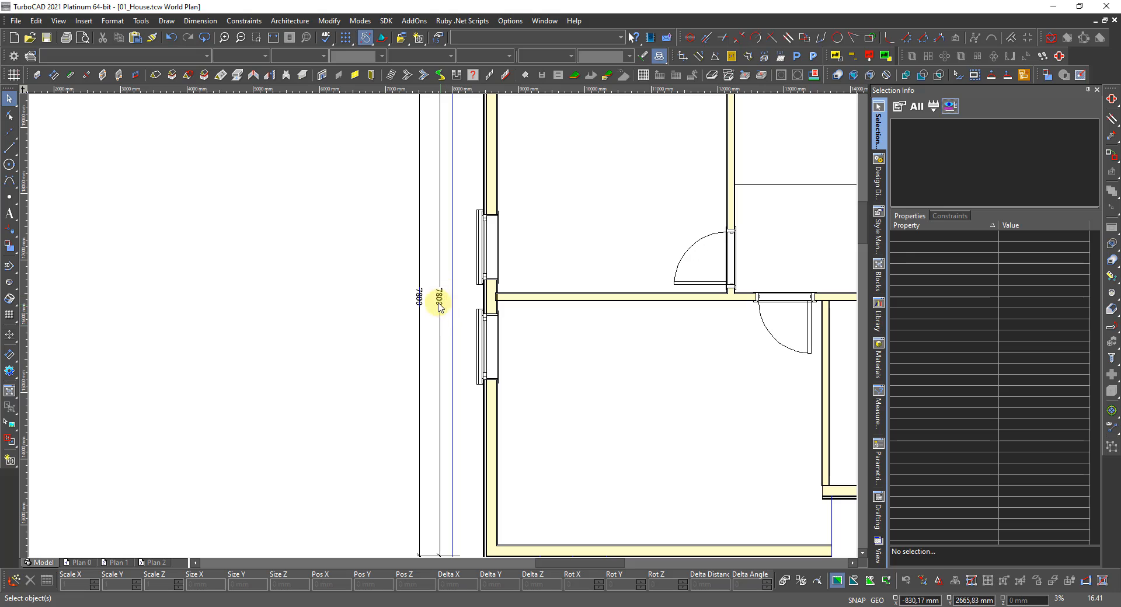
pyautogui.scroll(-2, 432, 309)
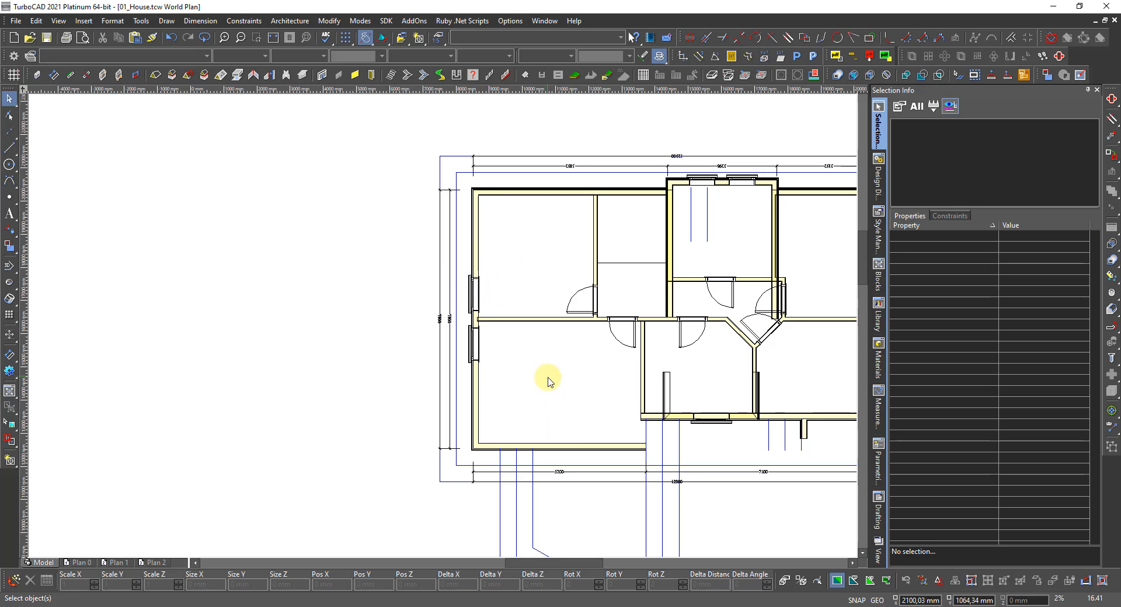
pyautogui.scroll(-2, 646, 475)
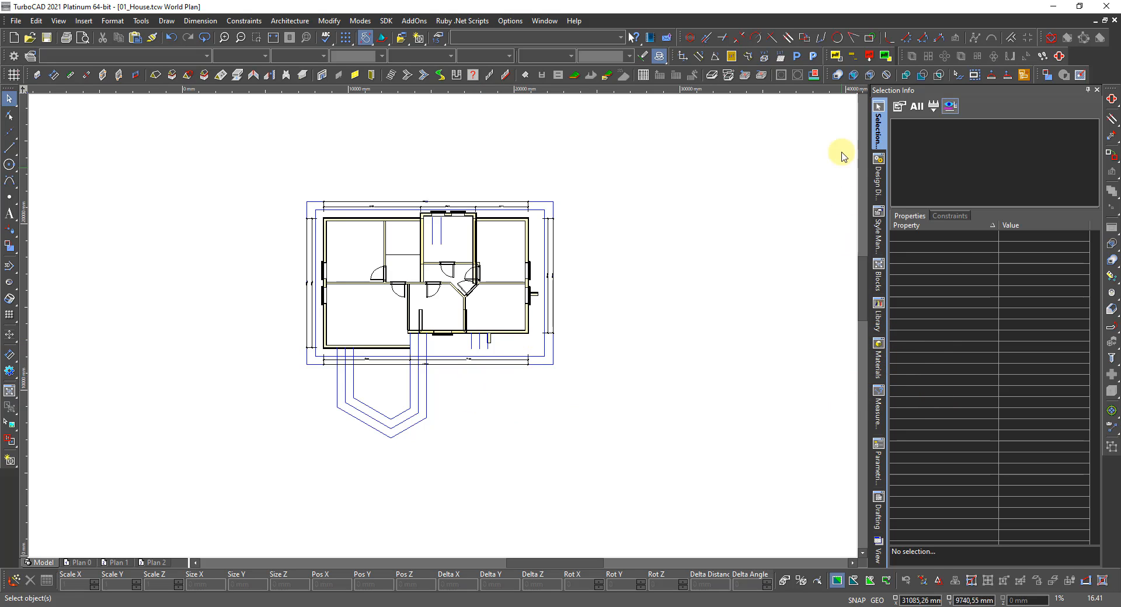
pyautogui.click(880, 183)
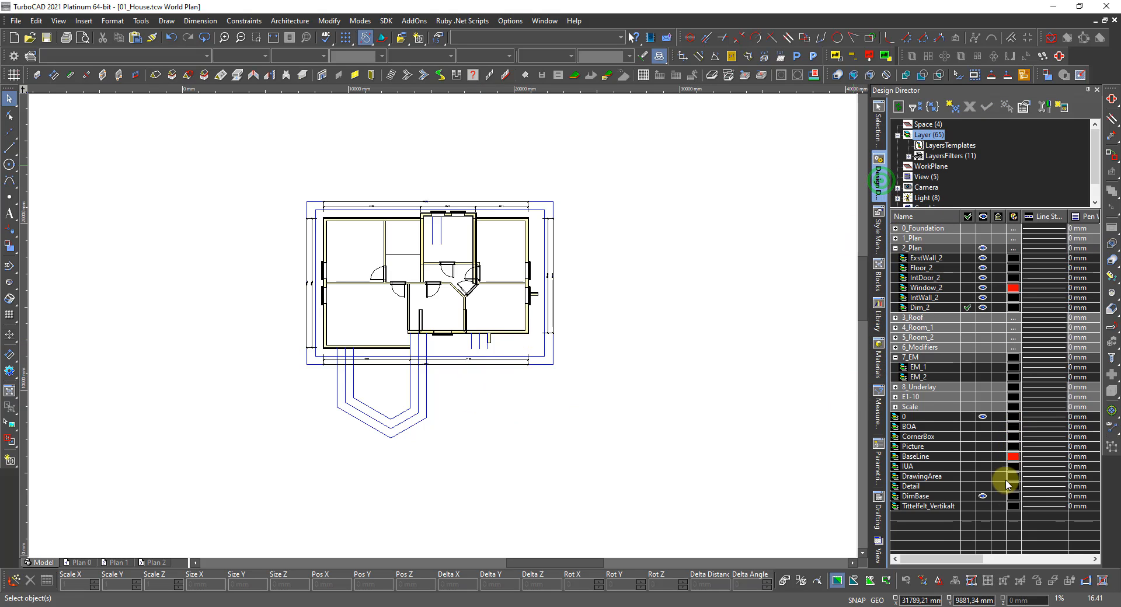
pyautogui.click(981, 495)
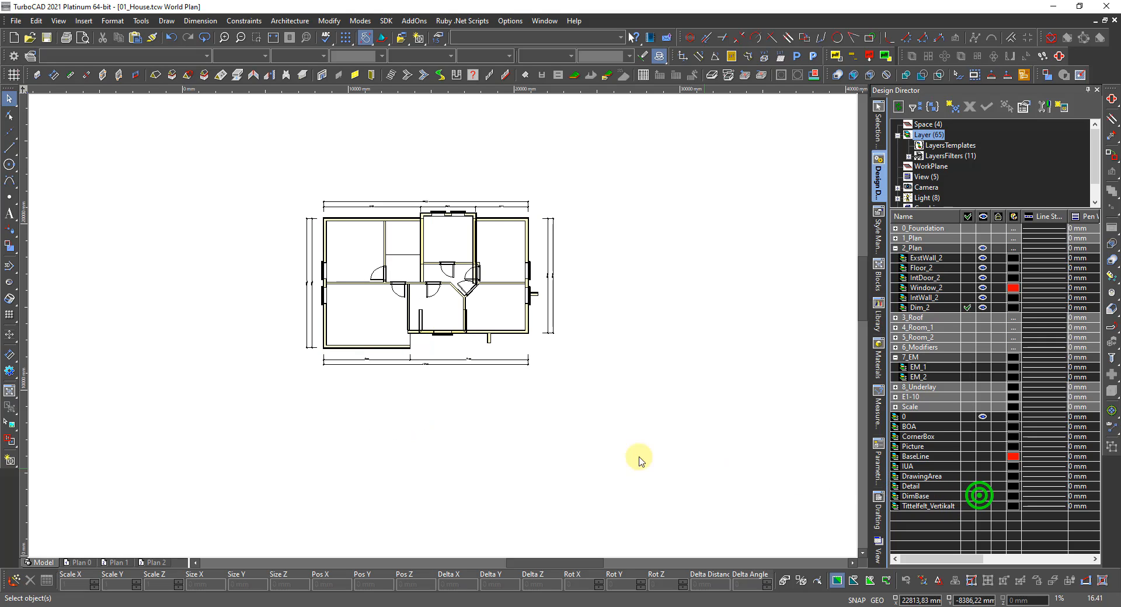
pyautogui.scroll(3, 486, 353)
pyautogui.scroll(-3, 443, 330)
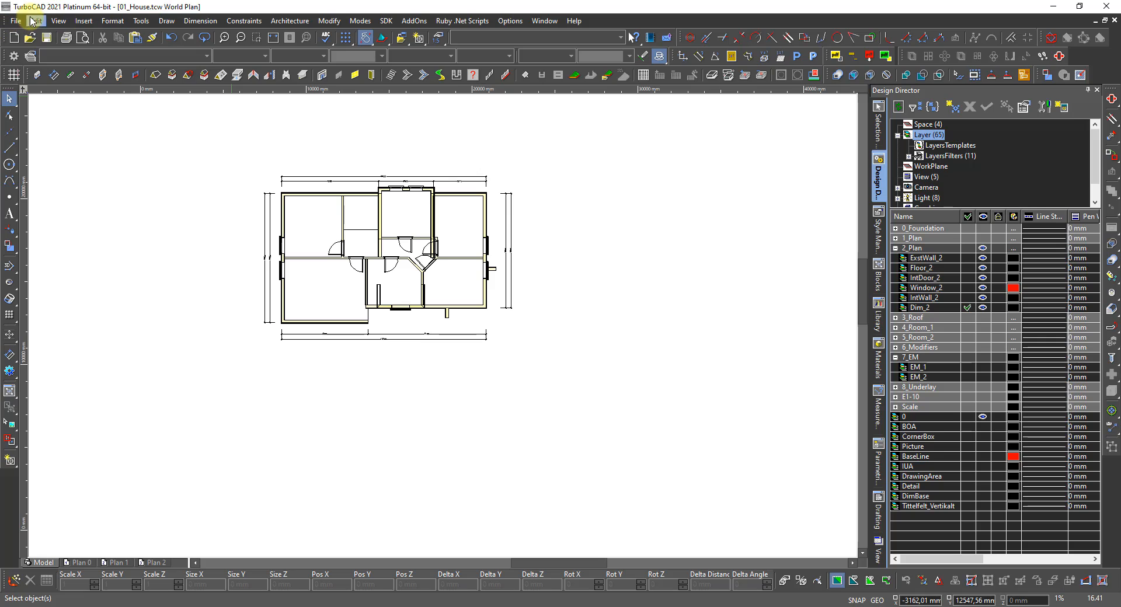
# Create a named view called Plan 2 in model space, framing the second-floor plan with all its exterior dimensions.
pyautogui.click(59, 21)
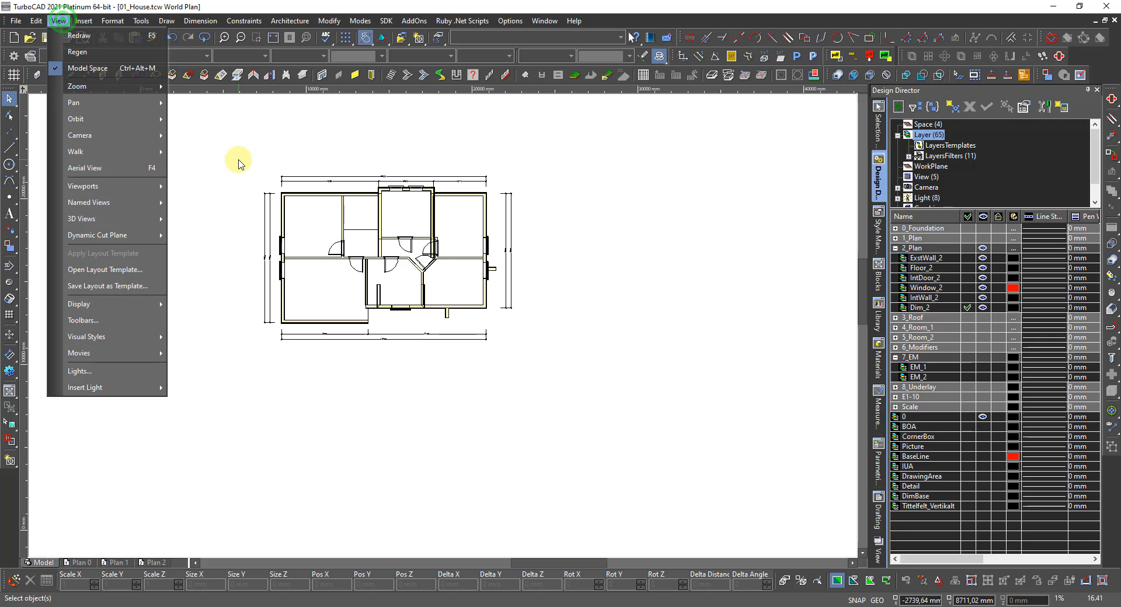
pyautogui.moveTo(114, 184)
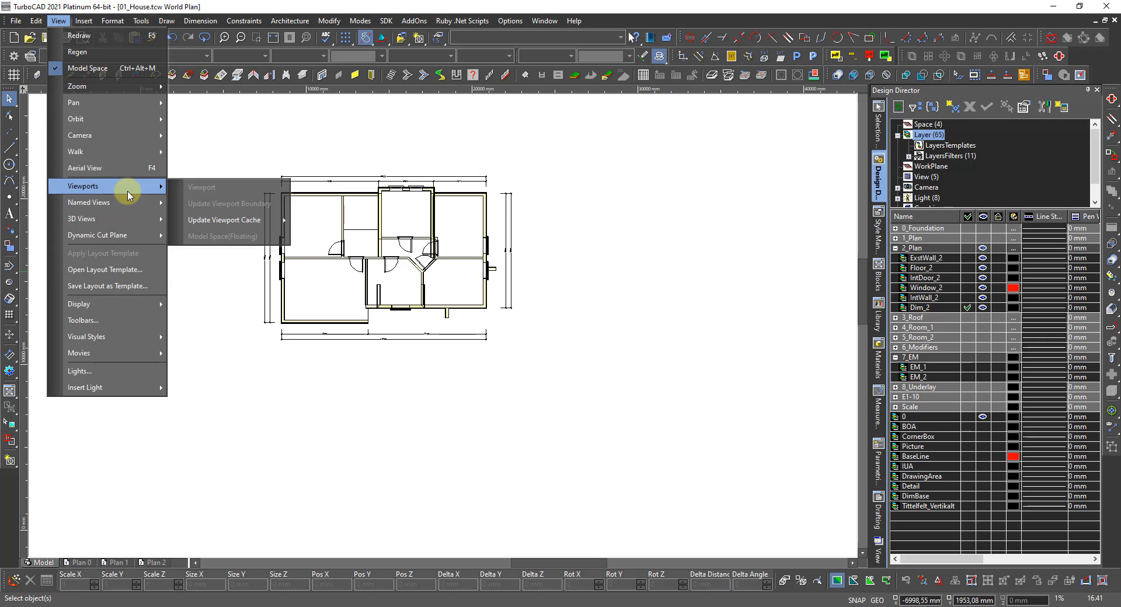
pyautogui.moveTo(111, 202)
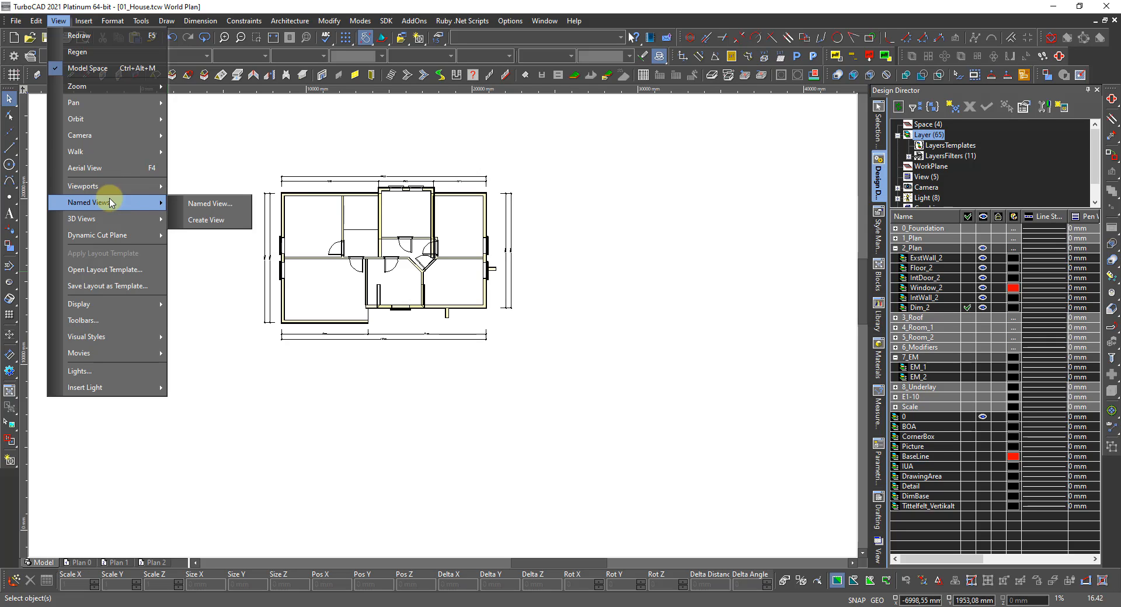
pyautogui.click(187, 219)
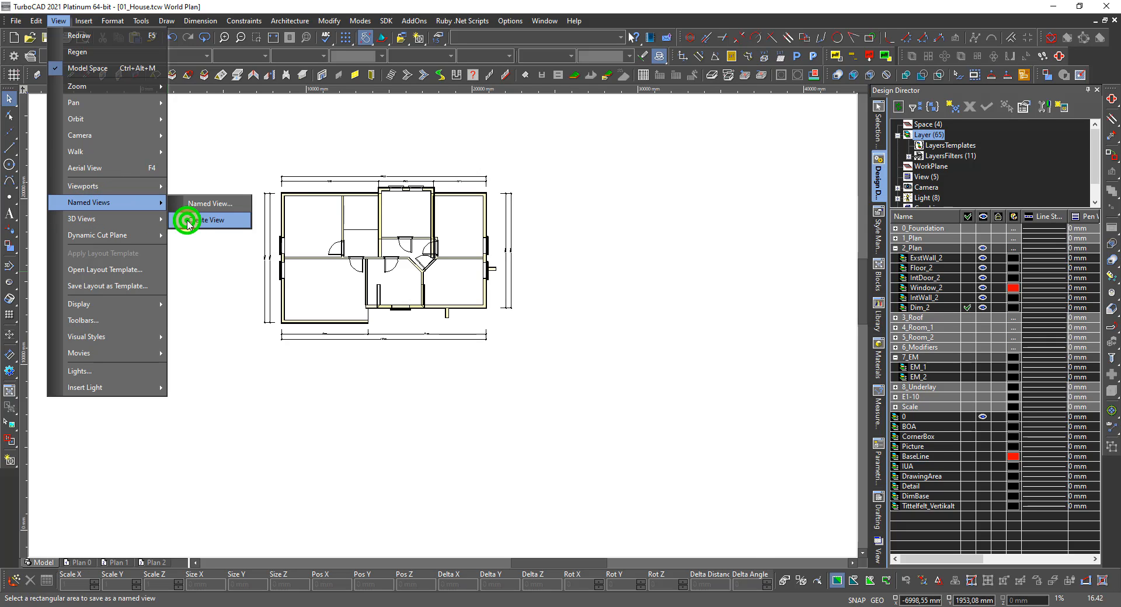
pyautogui.click(257, 162)
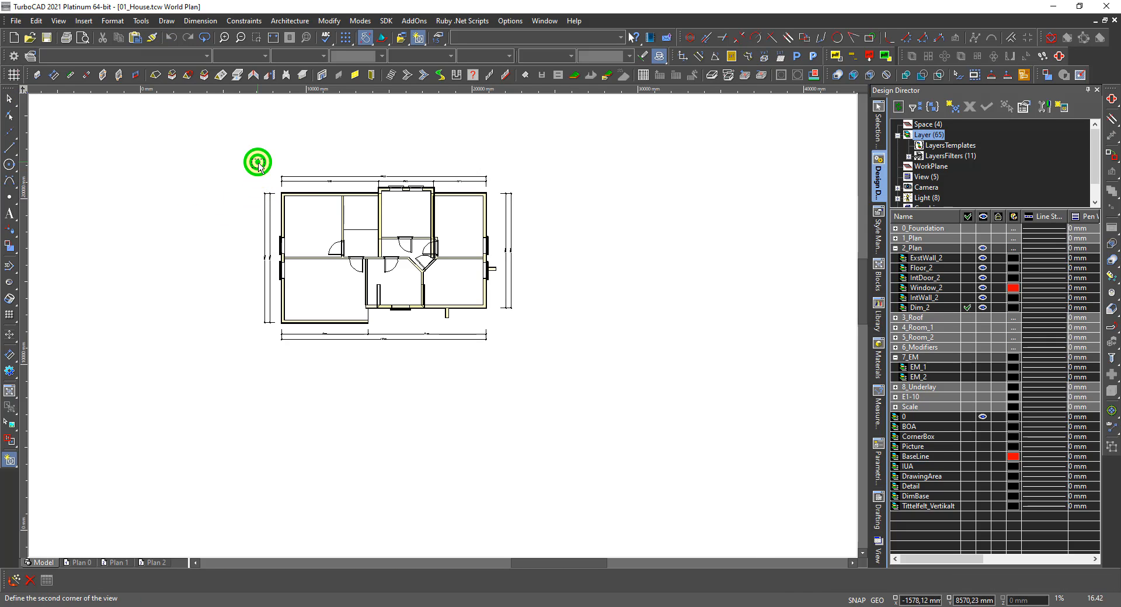
pyautogui.click(519, 353)
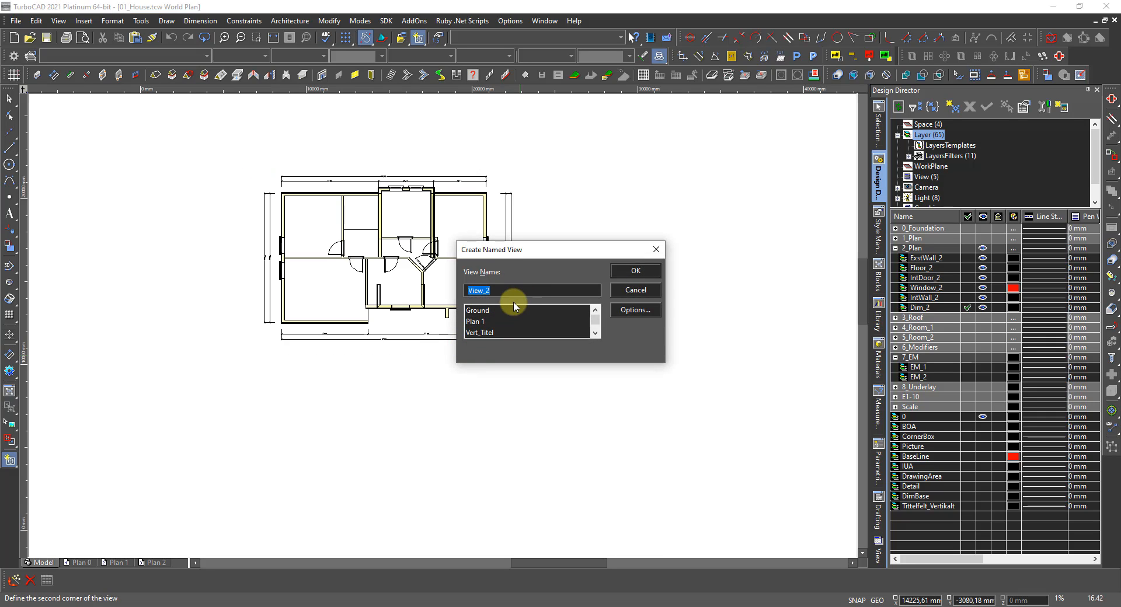
pyautogui.write('Plan 2')
pyautogui.press('Return')
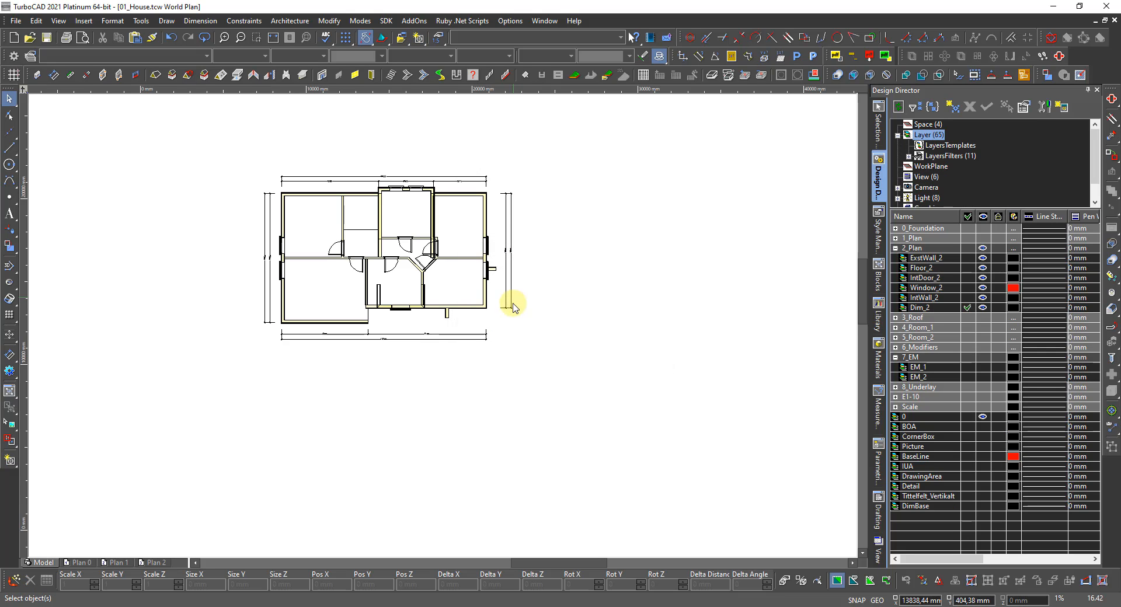
# On the Plan 2 sheet, insert a viewport about 284 by 247 mm inside the drawing frame, showing the named view Plan 2.
pyautogui.click(148, 562)
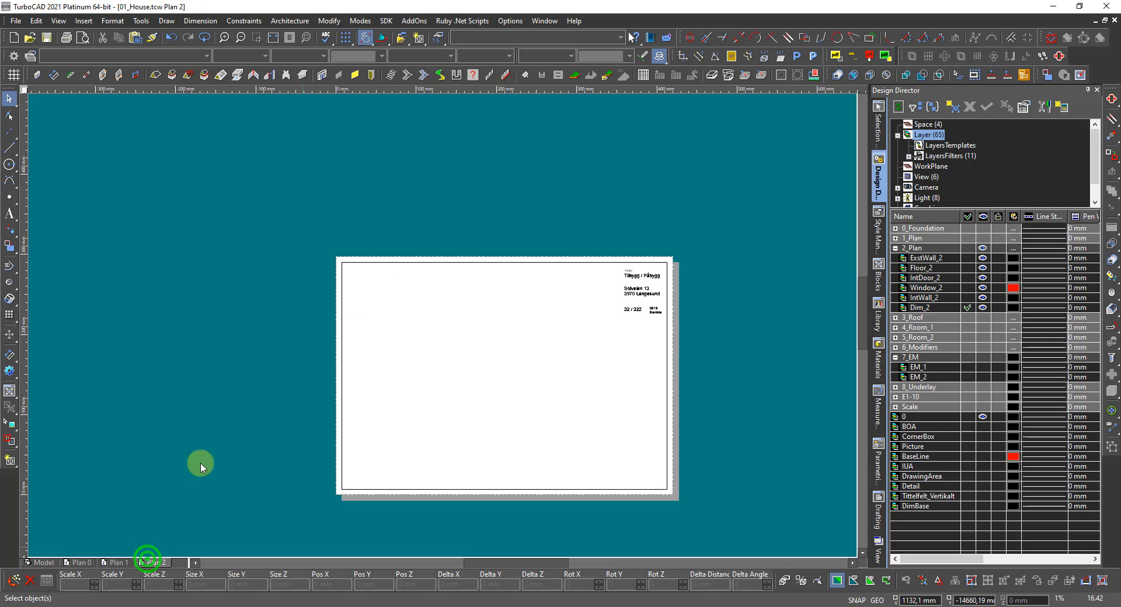
pyautogui.click(35, 25)
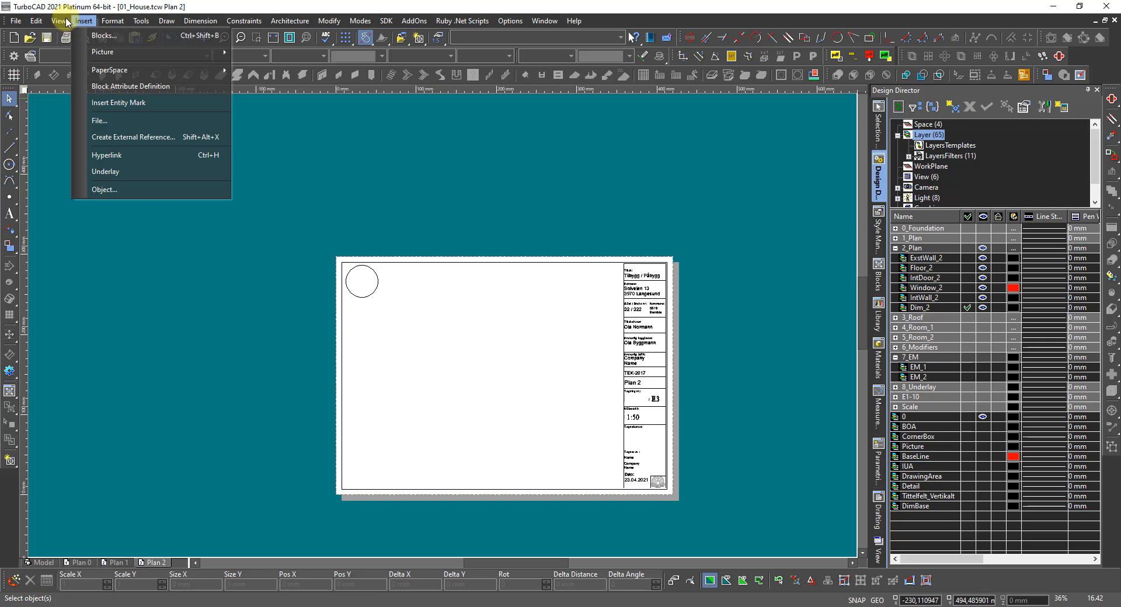
pyautogui.moveTo(66, 22)
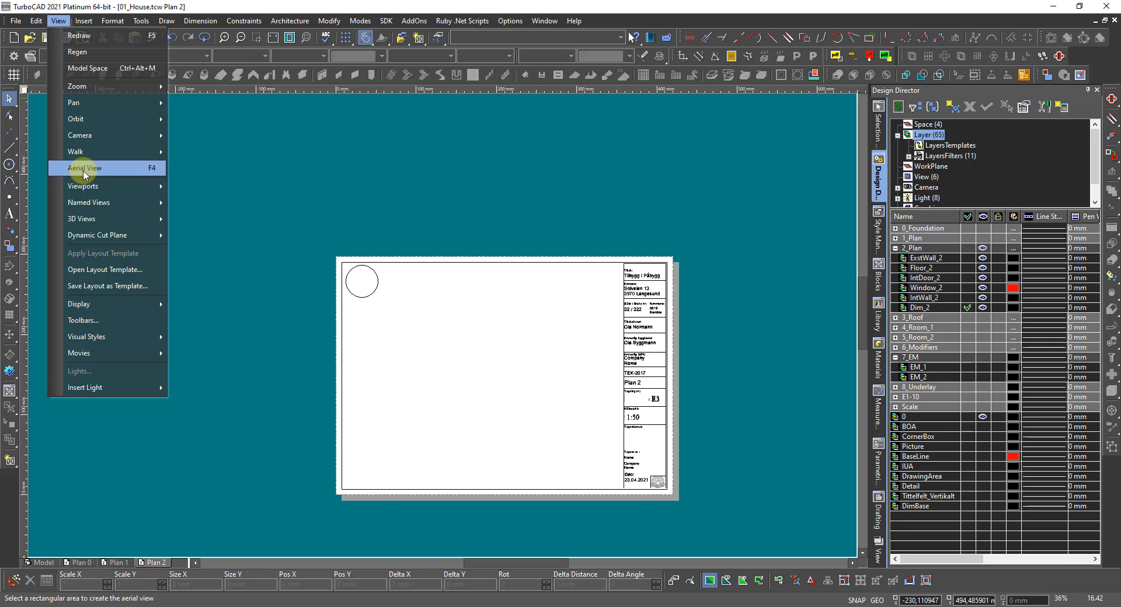
pyautogui.moveTo(93, 186)
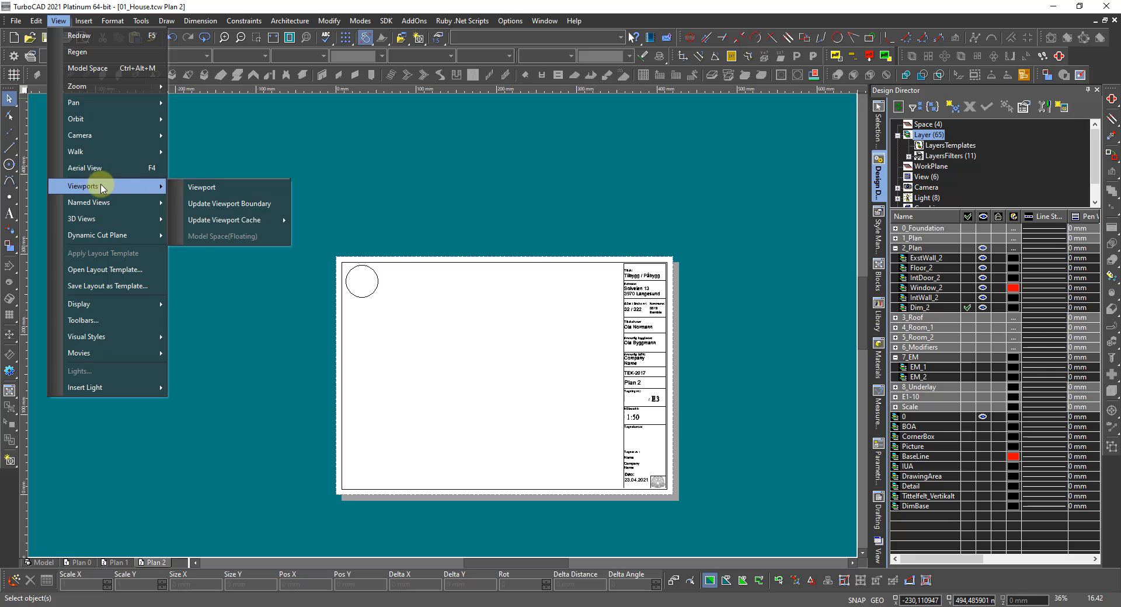
pyautogui.click(232, 186)
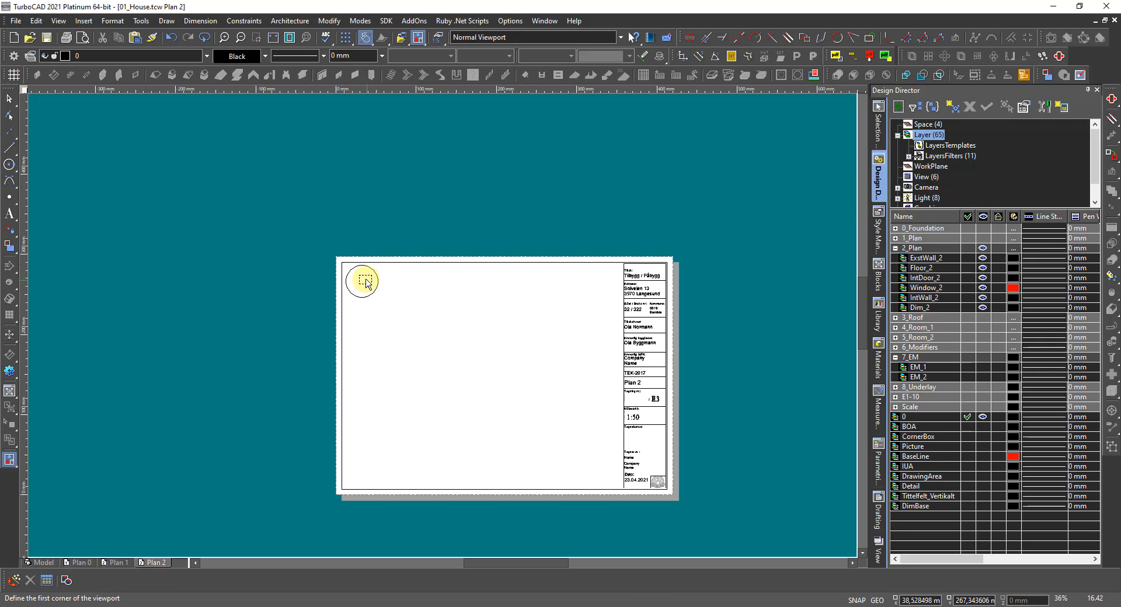
pyautogui.click(362, 280)
pyautogui.click(593, 478)
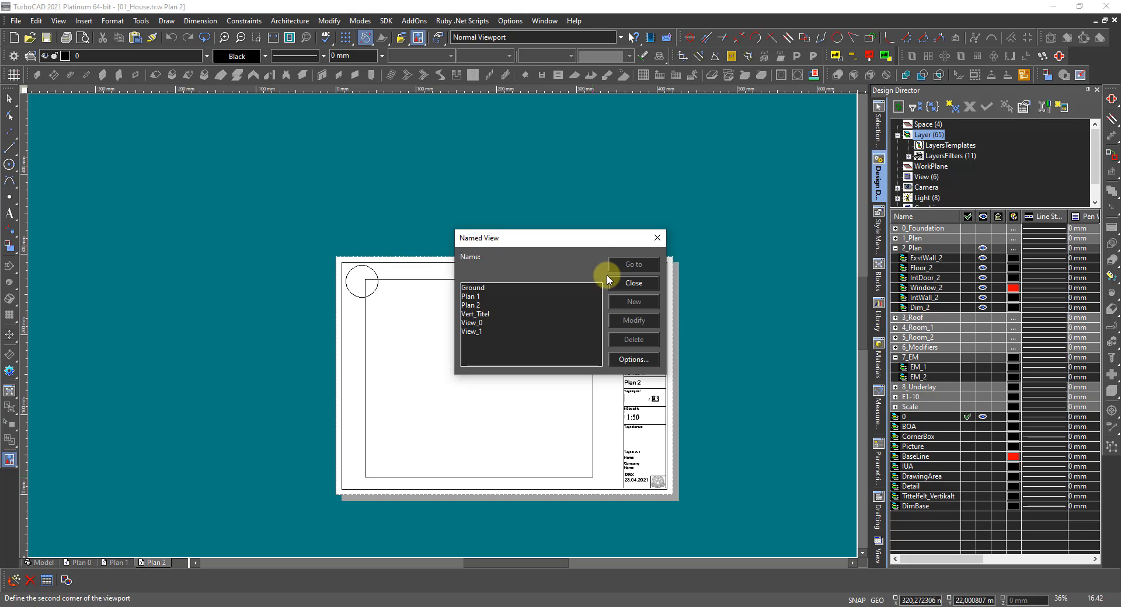
pyautogui.click(473, 305)
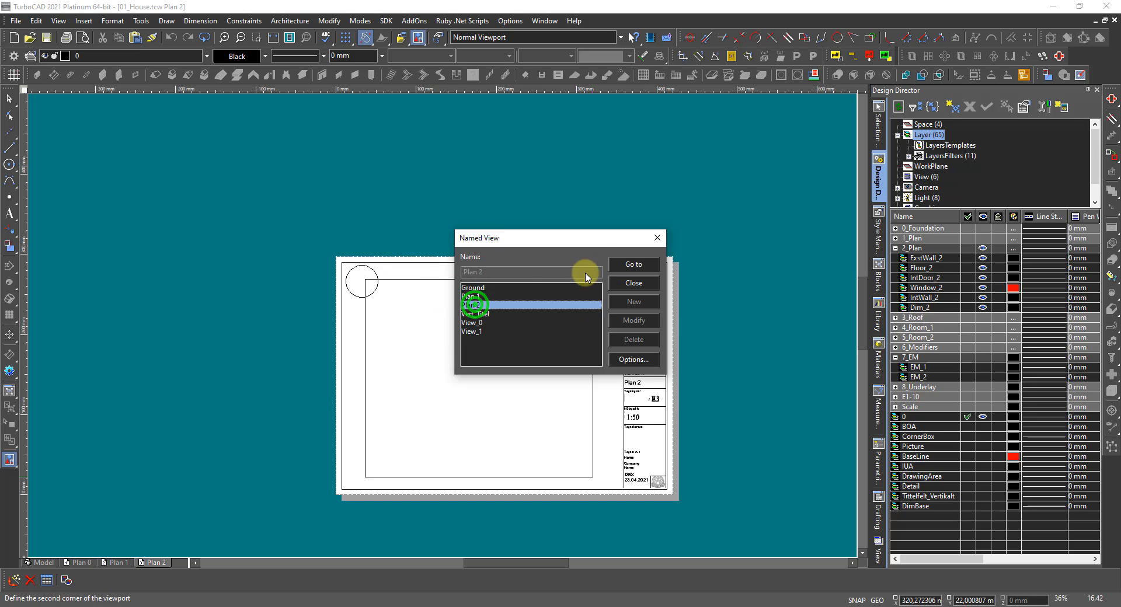
pyautogui.click(634, 265)
pyautogui.click(633, 284)
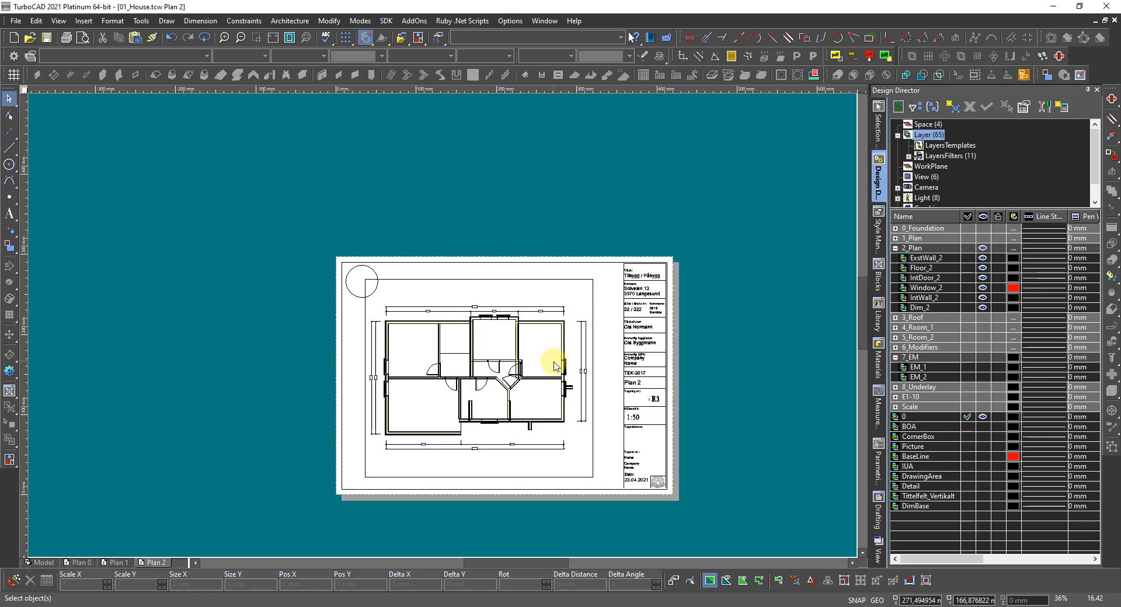
# Give the new Plan 2 viewport a fixed scale of 1:50.
pyautogui.click(533, 378)
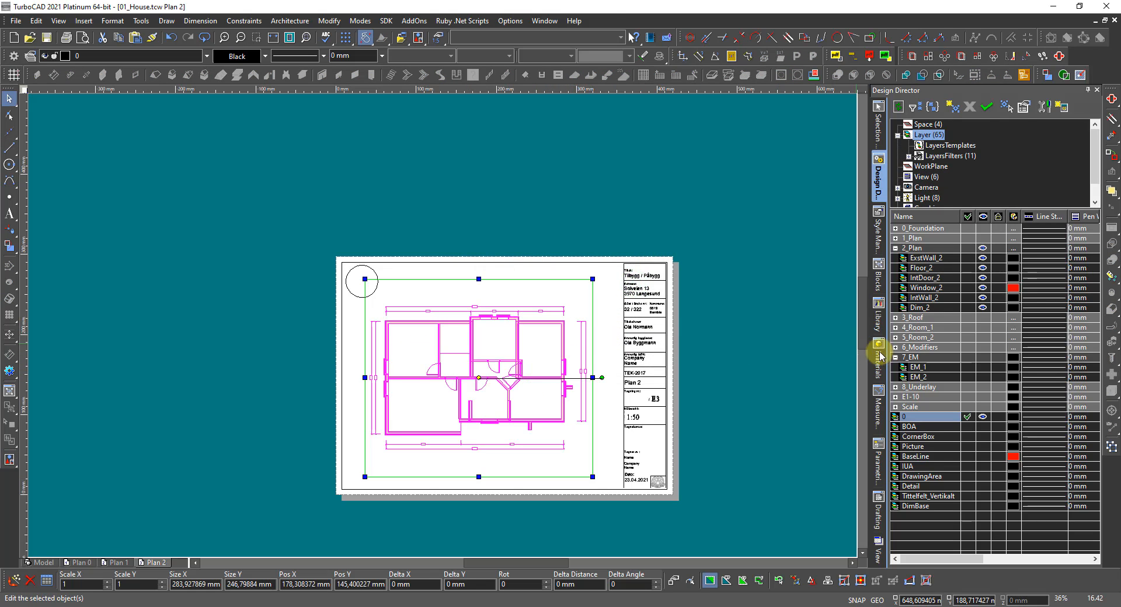
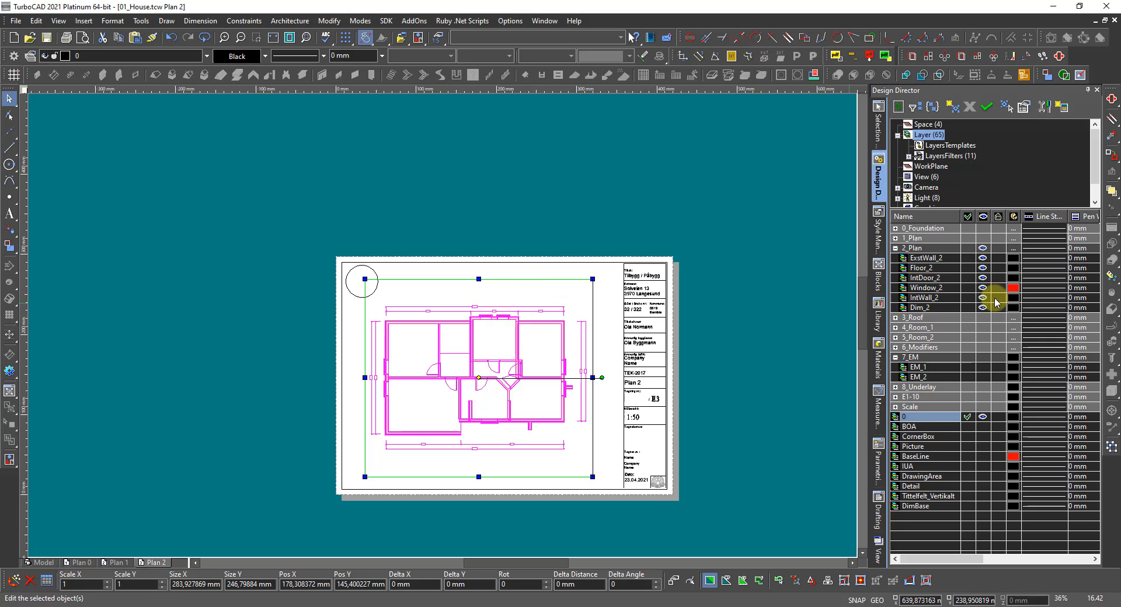
pyautogui.click(878, 123)
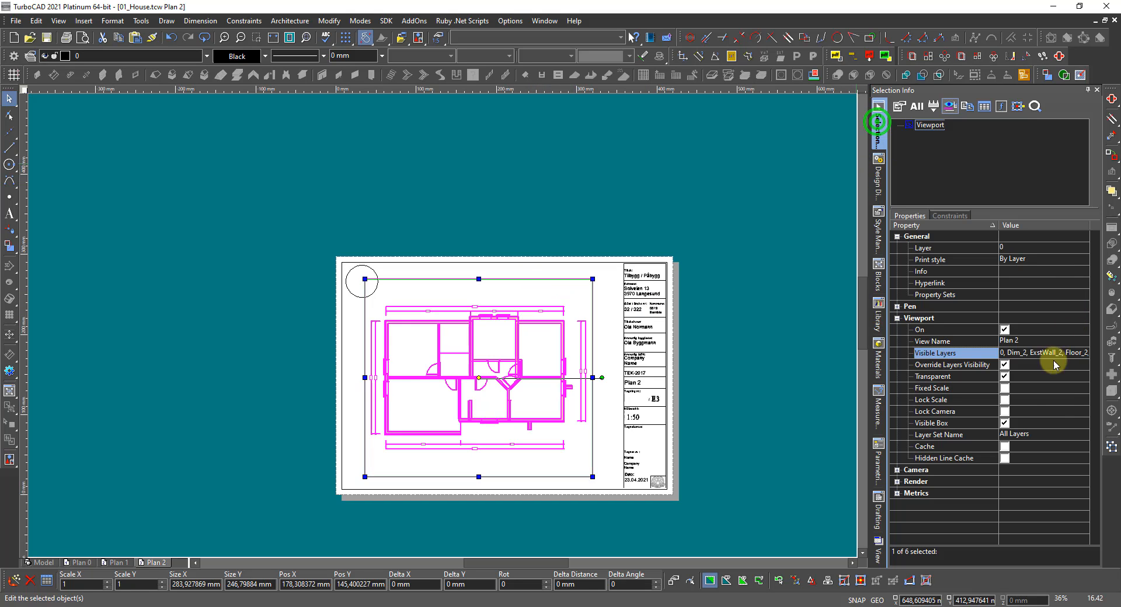
pyautogui.click(1003, 389)
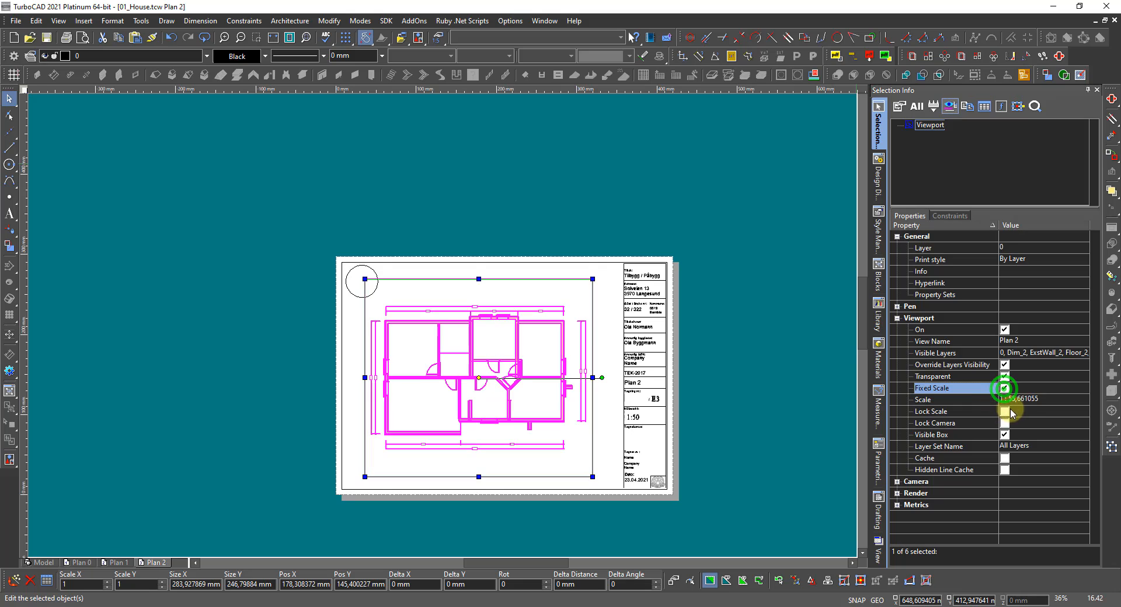
pyautogui.click(1025, 401)
pyautogui.moveTo(1053, 400); pyautogui.dragTo(1011, 404)
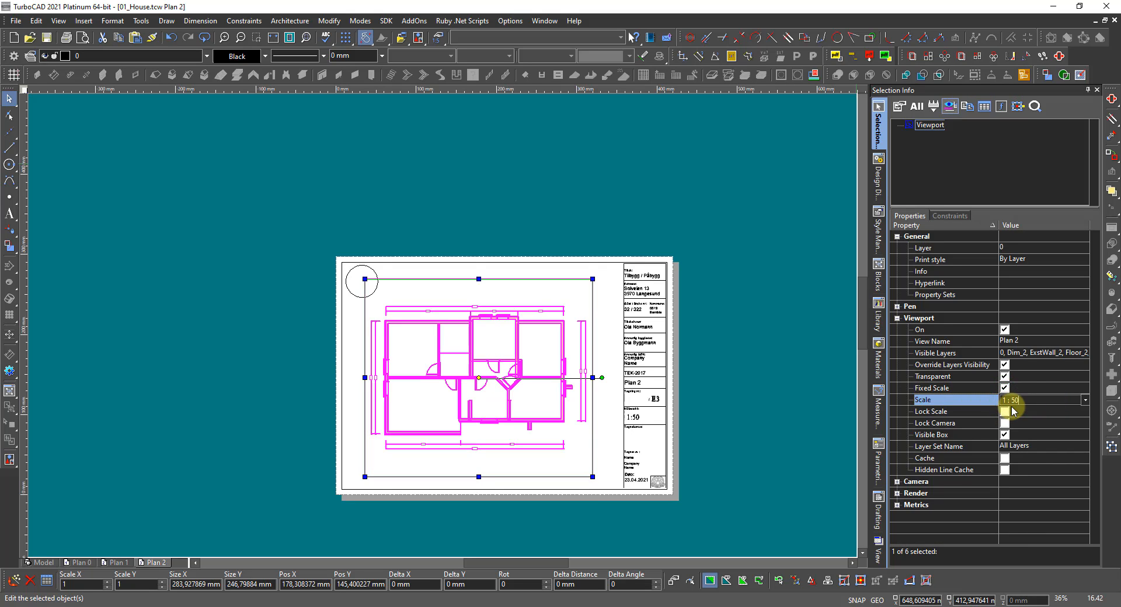
pyautogui.press('Return')
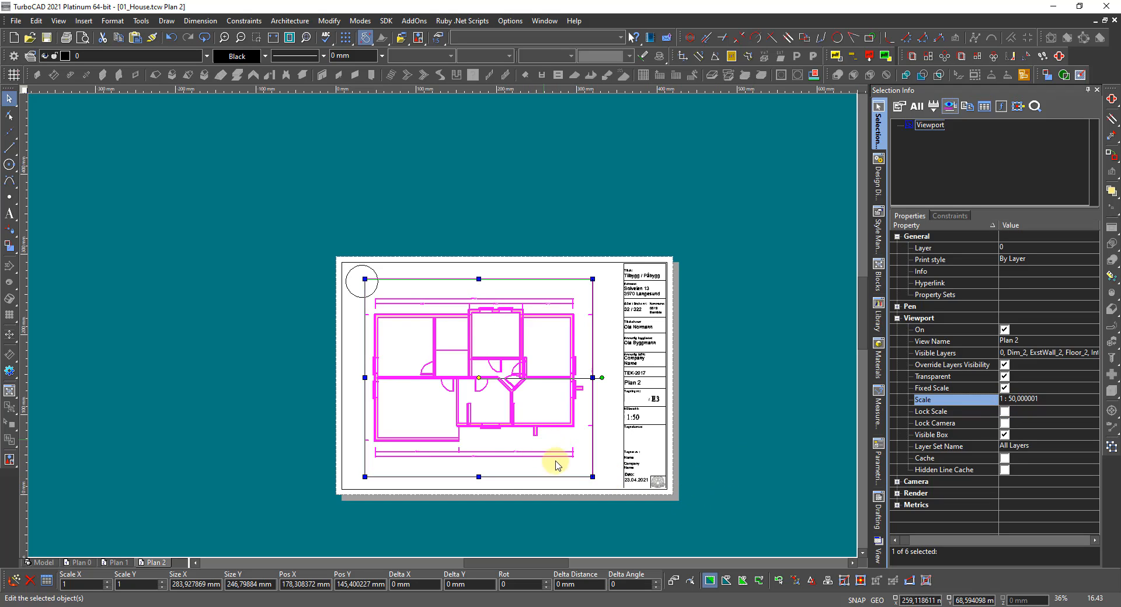
# Move the viewport by the plan's upper-left outer wall corner onto the centre of the positioning circle on the sheet.
pyautogui.scroll(6, 418, 343)
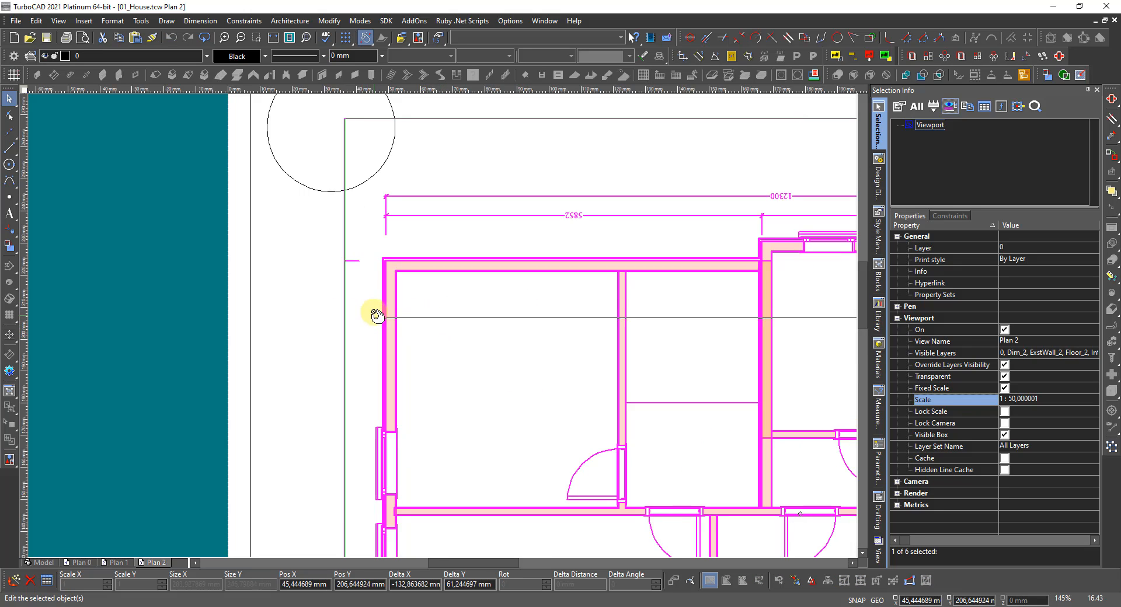
pyautogui.scroll(6, 371, 315)
pyautogui.moveTo(441, 261); pyautogui.dragTo(450, 249)
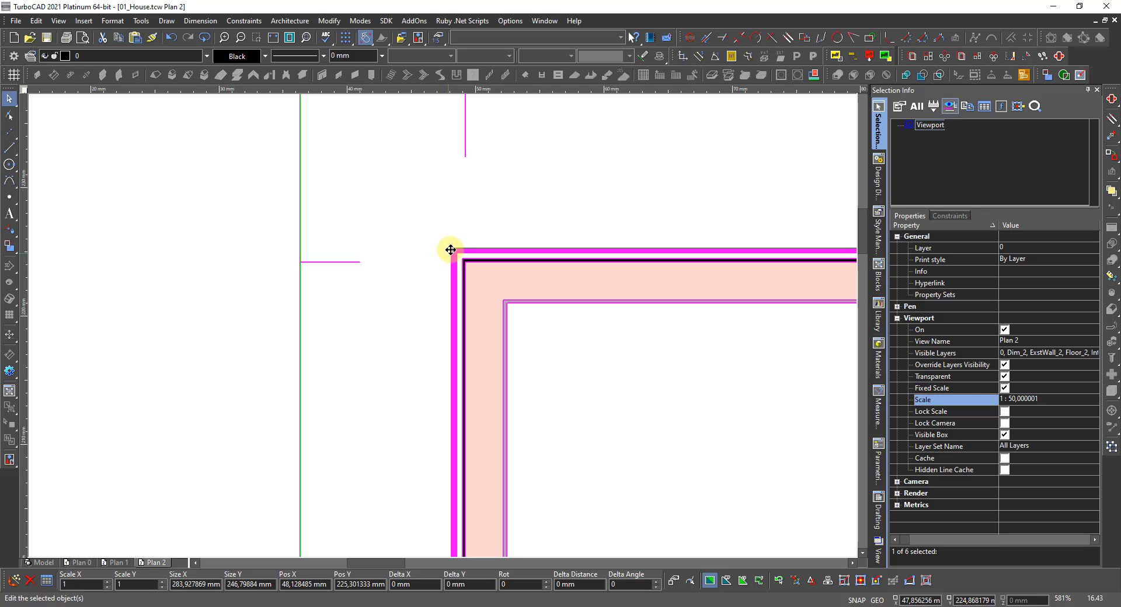
pyautogui.click(452, 246)
pyautogui.scroll(-3, 451, 249)
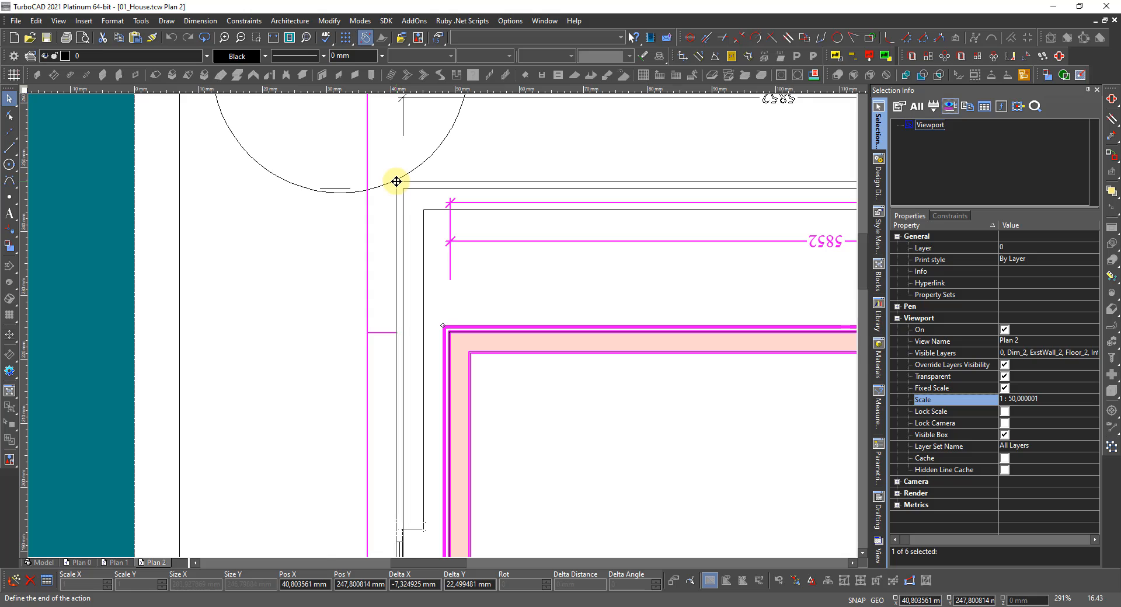
pyautogui.press('c')
pyautogui.click(320, 243)
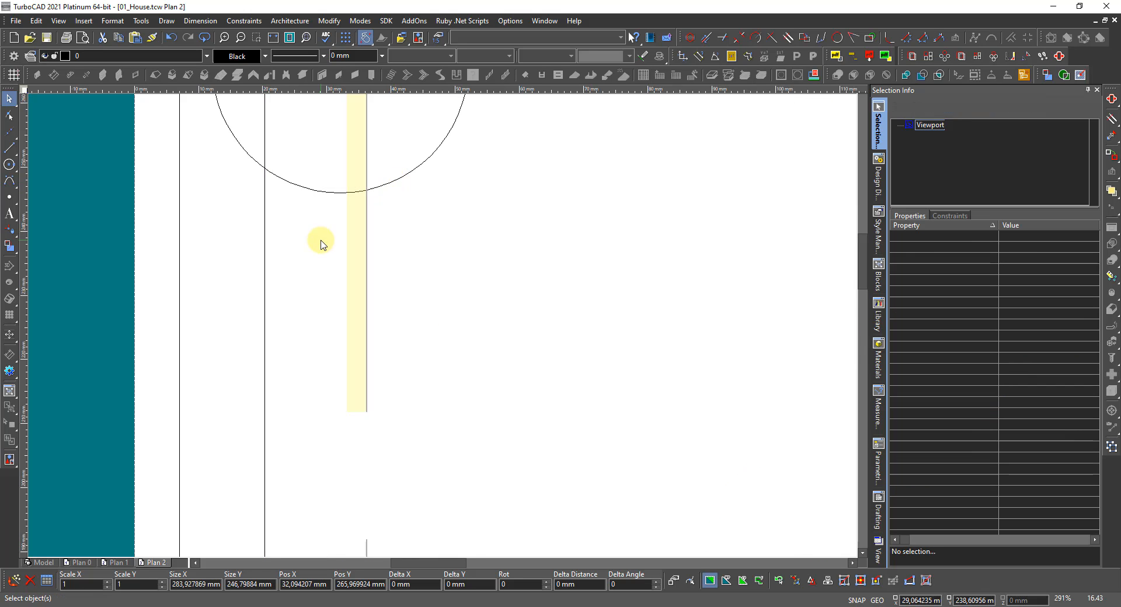
# Lower the viewport's upper edge to just inside the sheet frame, making the viewport about 227 mm high.
pyautogui.scroll(-3, 321, 243)
pyautogui.scroll(2, 460, 326)
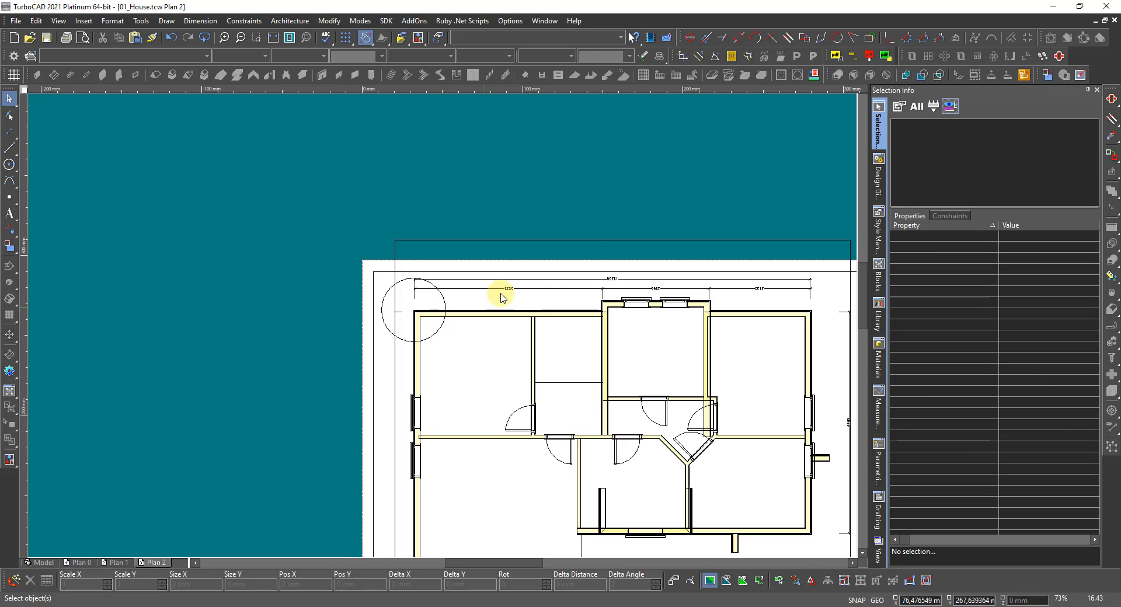
pyautogui.click(616, 241)
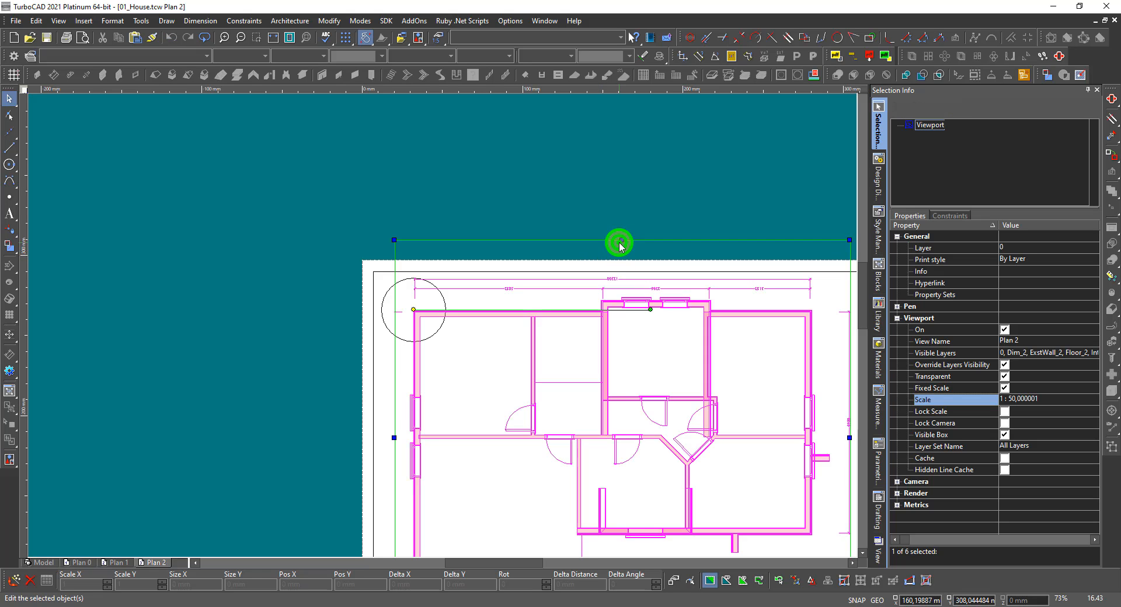
pyautogui.click(611, 241)
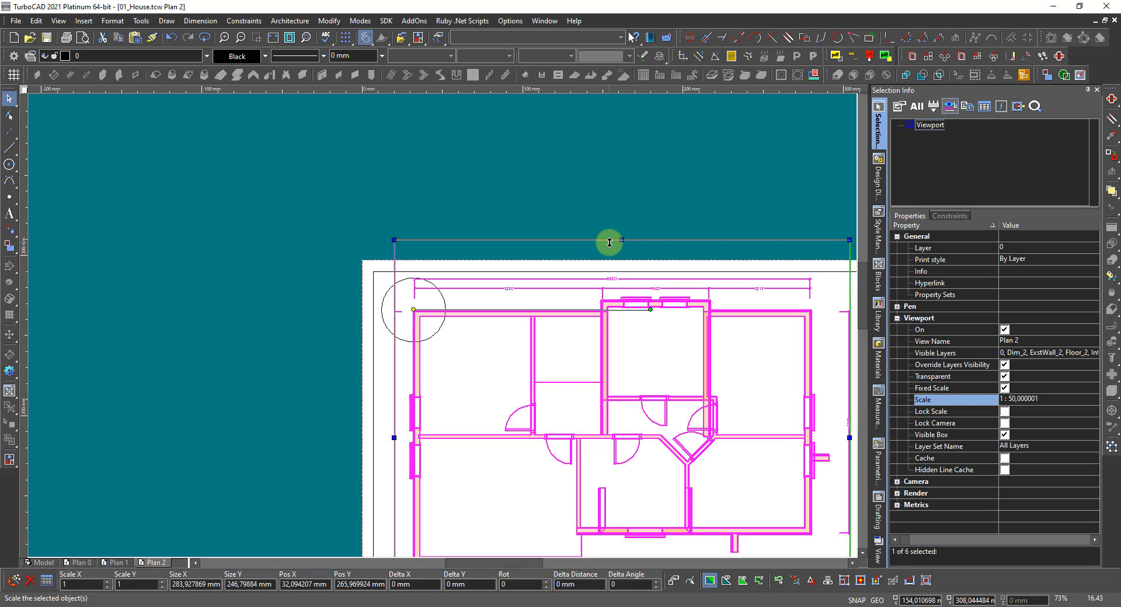
pyautogui.scroll(6, 608, 257)
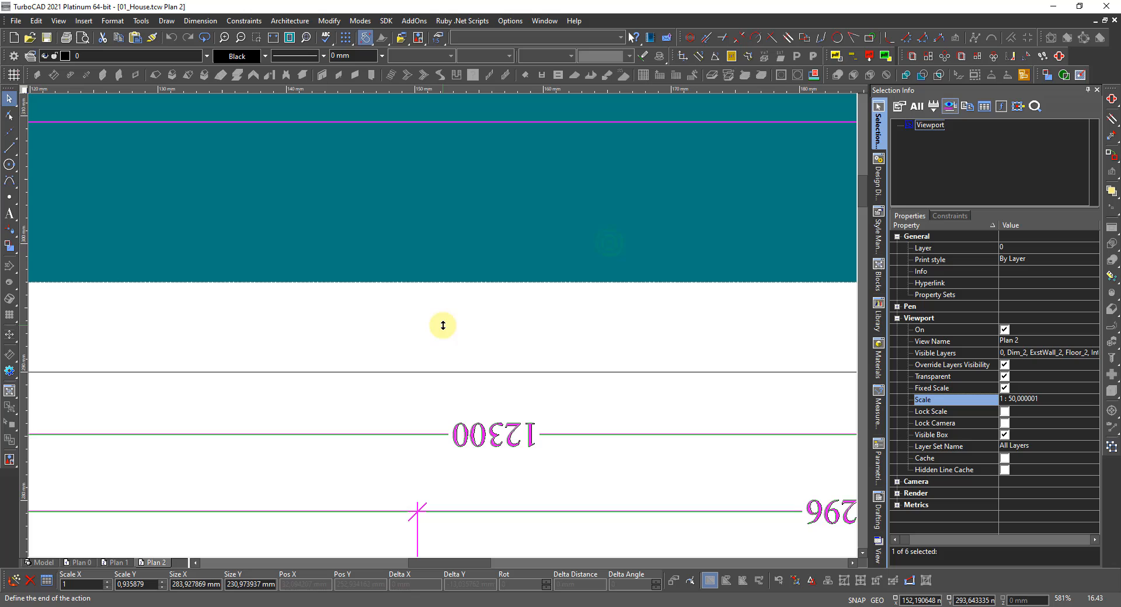
pyautogui.click(450, 381)
pyautogui.scroll(-6, 443, 325)
pyautogui.scroll(-2, 443, 325)
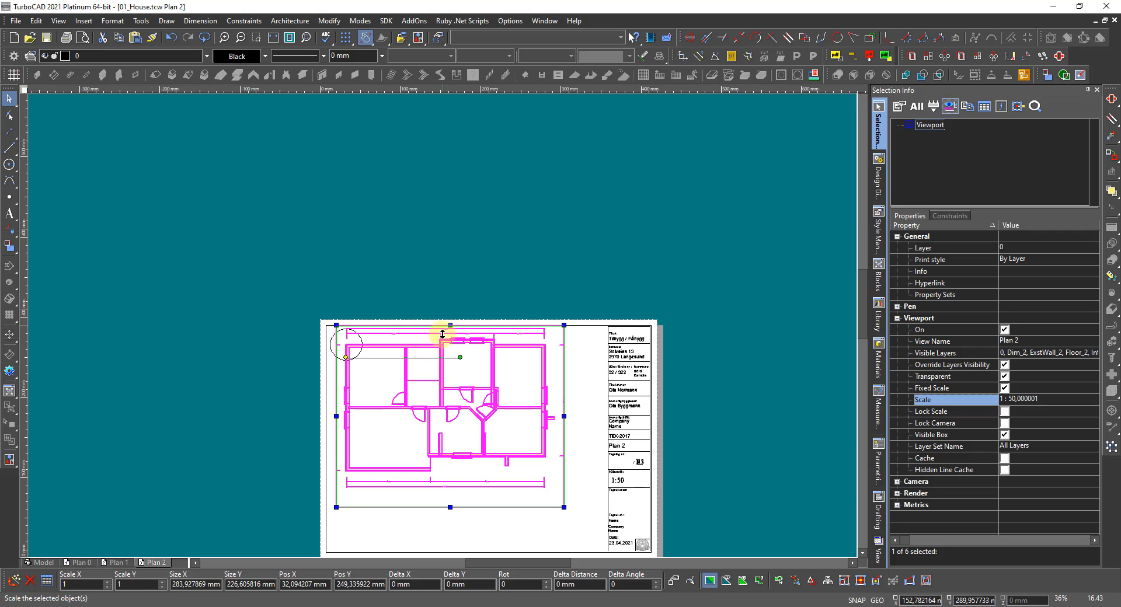
pyautogui.scroll(-2, 514, 366)
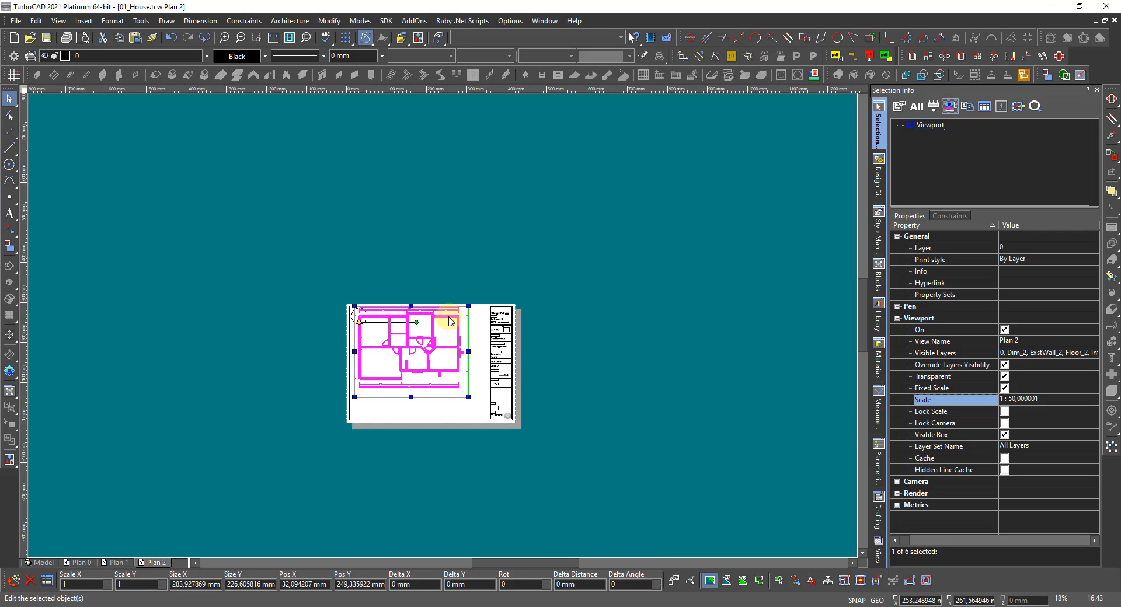
# Raise the viewport's lower edge to just below the plan's dimensions, making it about 212 mm high, and deselect the viewport.
pyautogui.scroll(2, 413, 375)
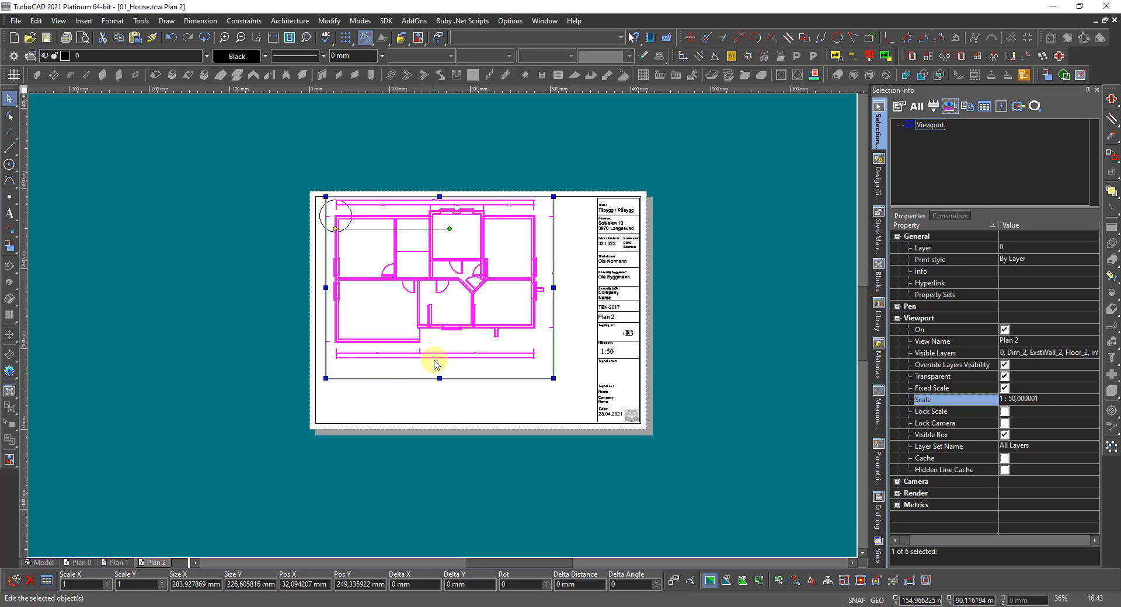
pyautogui.moveTo(428, 377); pyautogui.dragTo(430, 367)
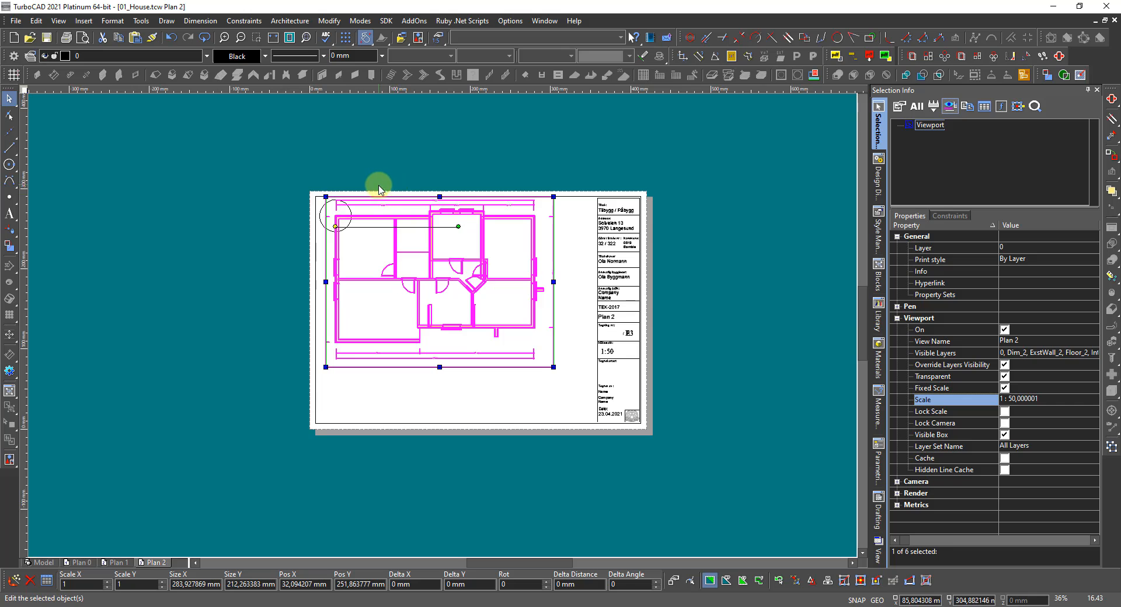
pyautogui.scroll(4, 375, 182)
pyautogui.click(125, 355)
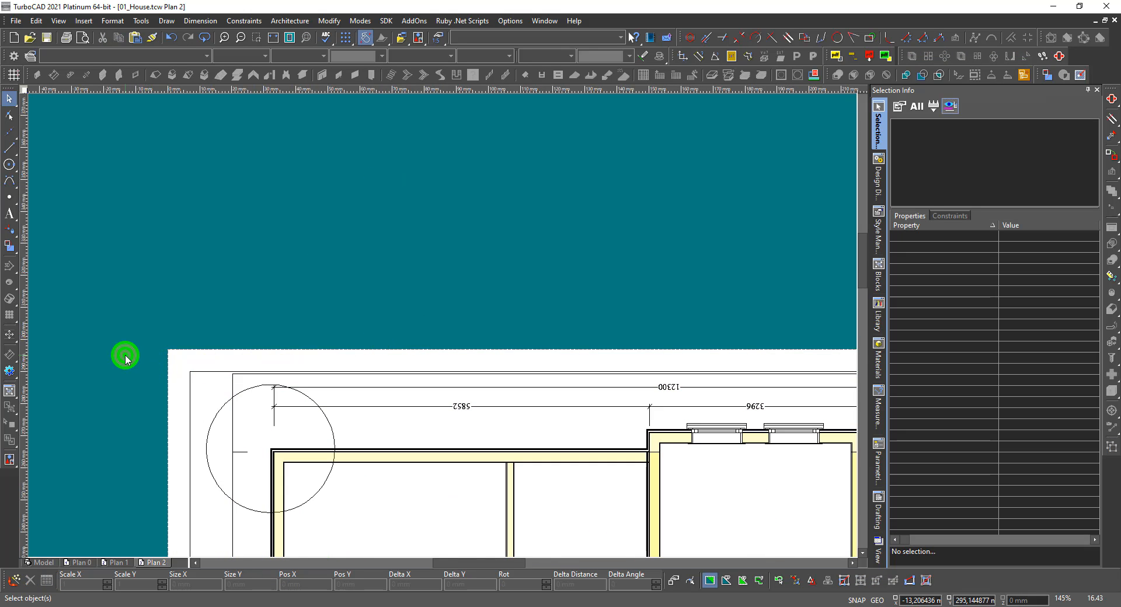
pyautogui.scroll(-6, 440, 326)
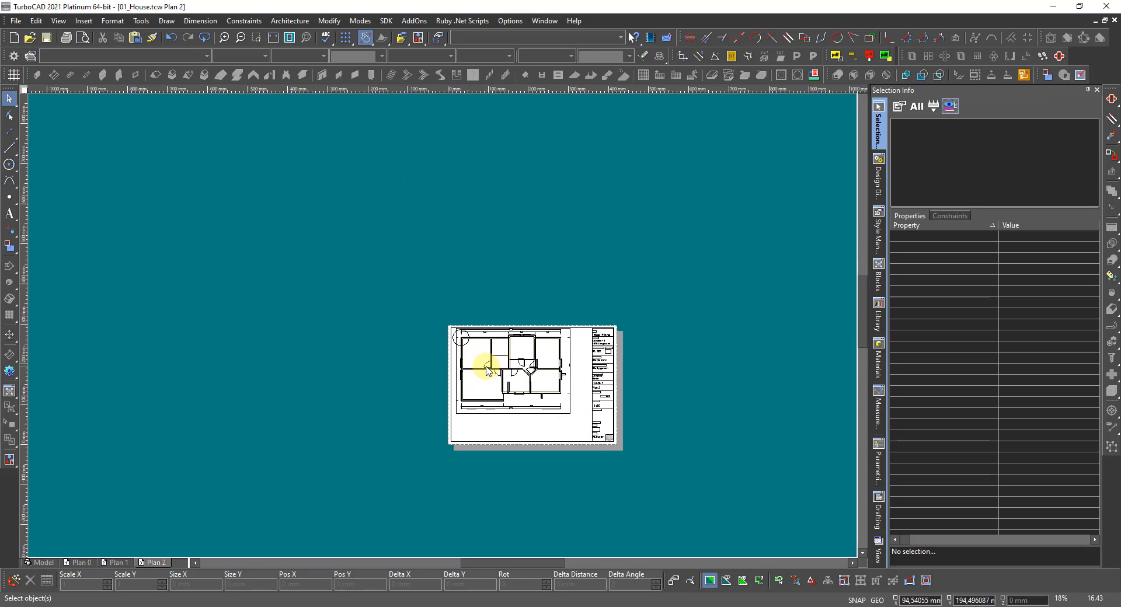
# Check the plan's placement and the title block entries on the Plan 2 sheet, and save the house drawing.
pyautogui.scroll(4, 448, 327)
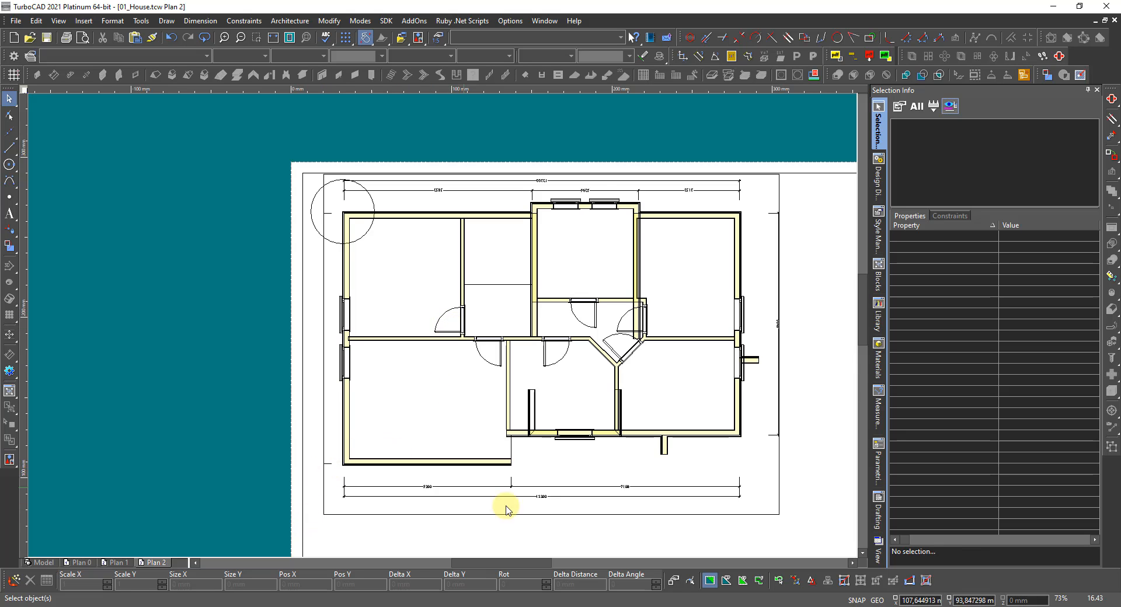
pyautogui.scroll(-2, 505, 509)
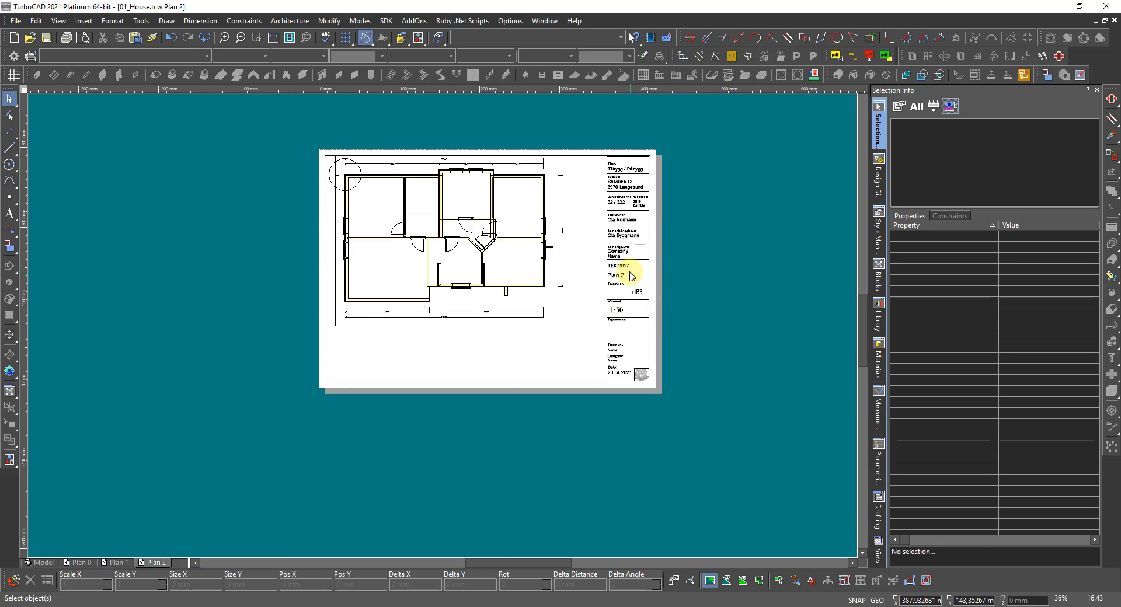
pyautogui.scroll(4, 632, 276)
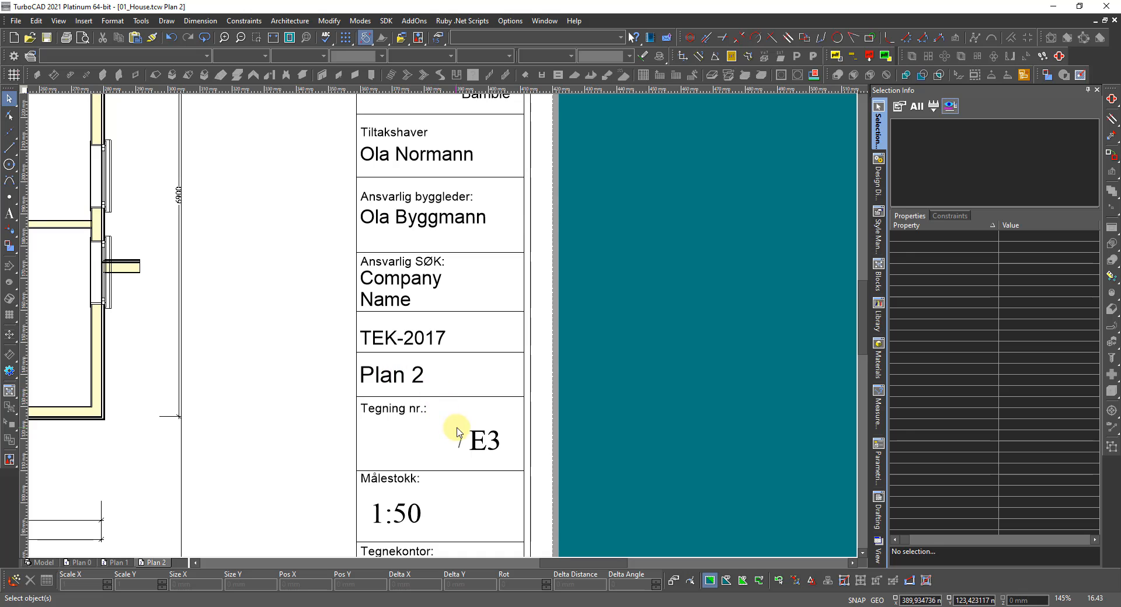
pyautogui.scroll(-2, 445, 331)
pyautogui.scroll(-2, 342, 353)
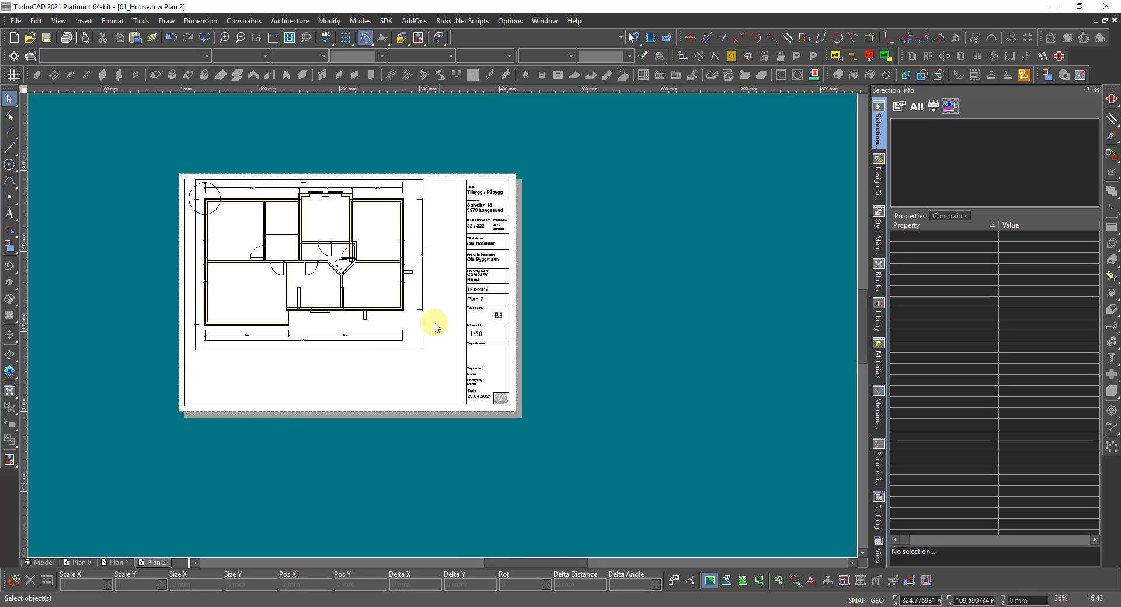
pyautogui.scroll(2, 373, 309)
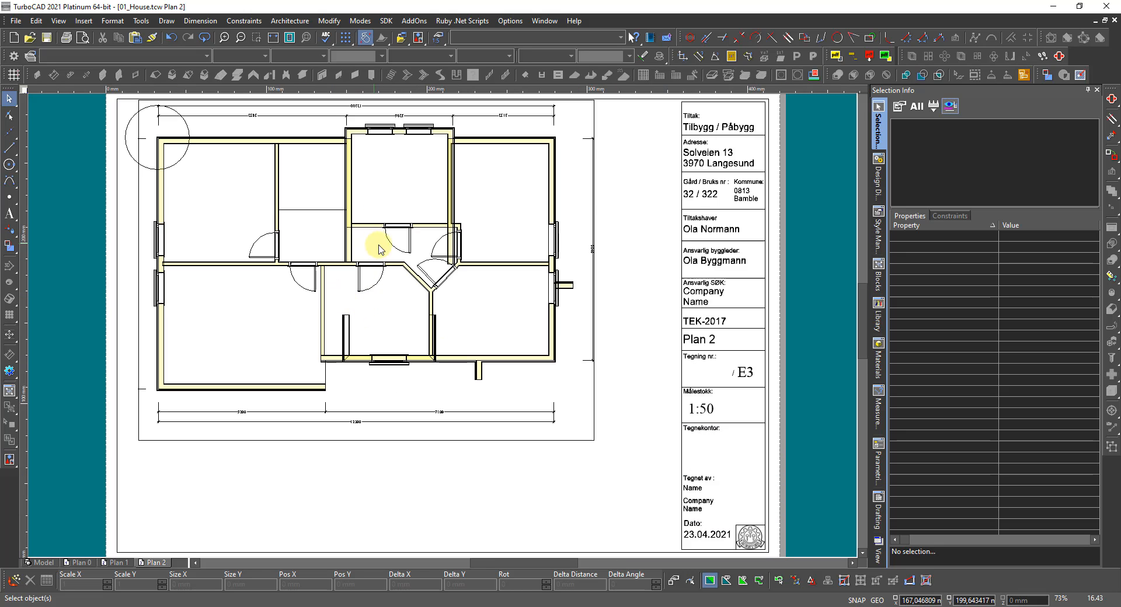
pyautogui.click(45, 41)
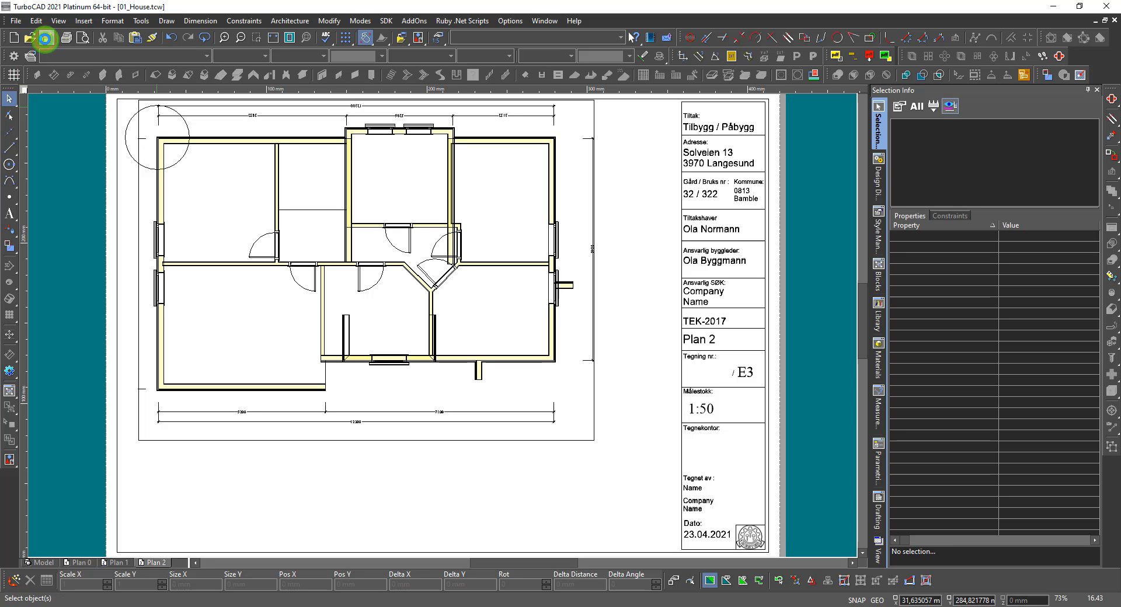